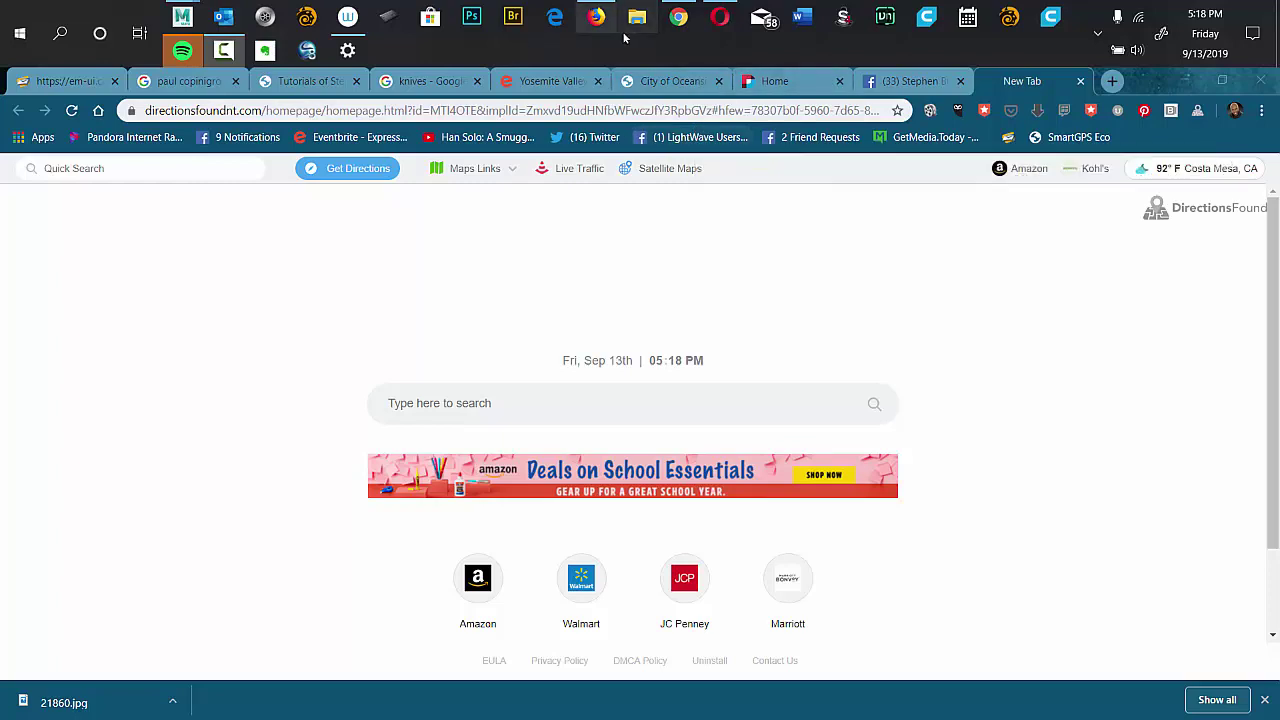
Minimize the Firefox window and bring Google Chrome to the front.
click(818, 110)
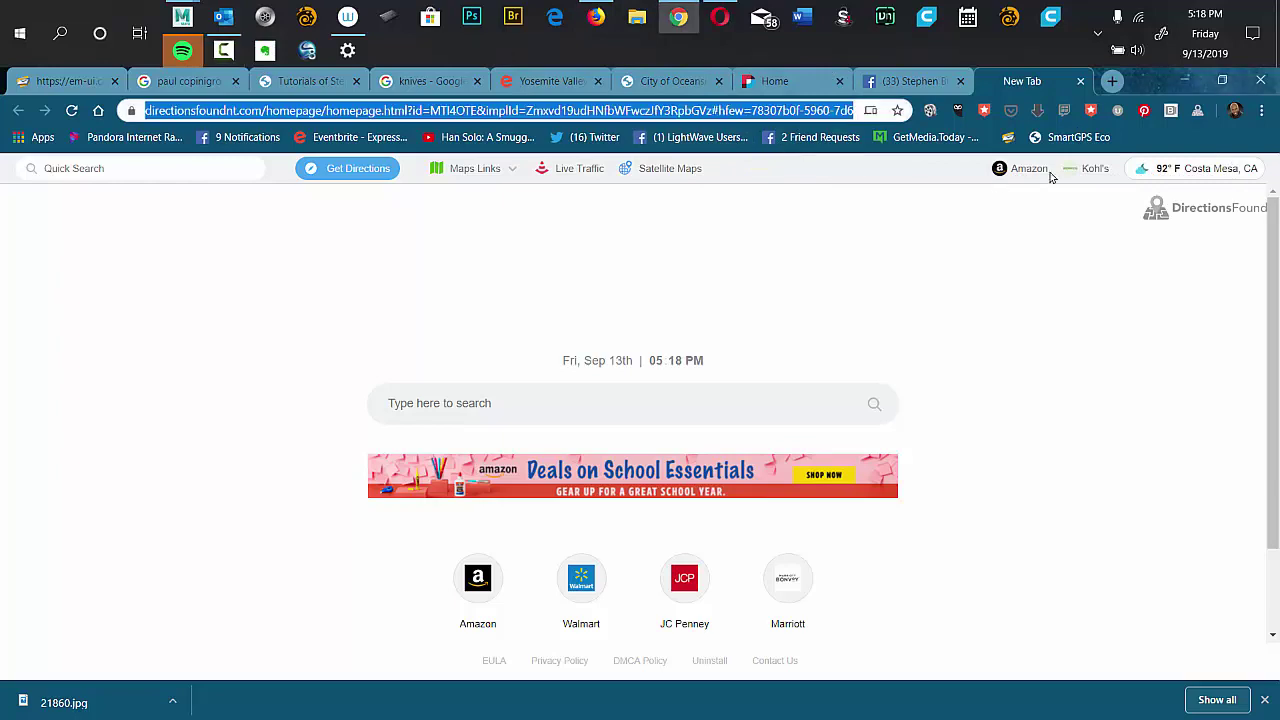
click(1235, 110)
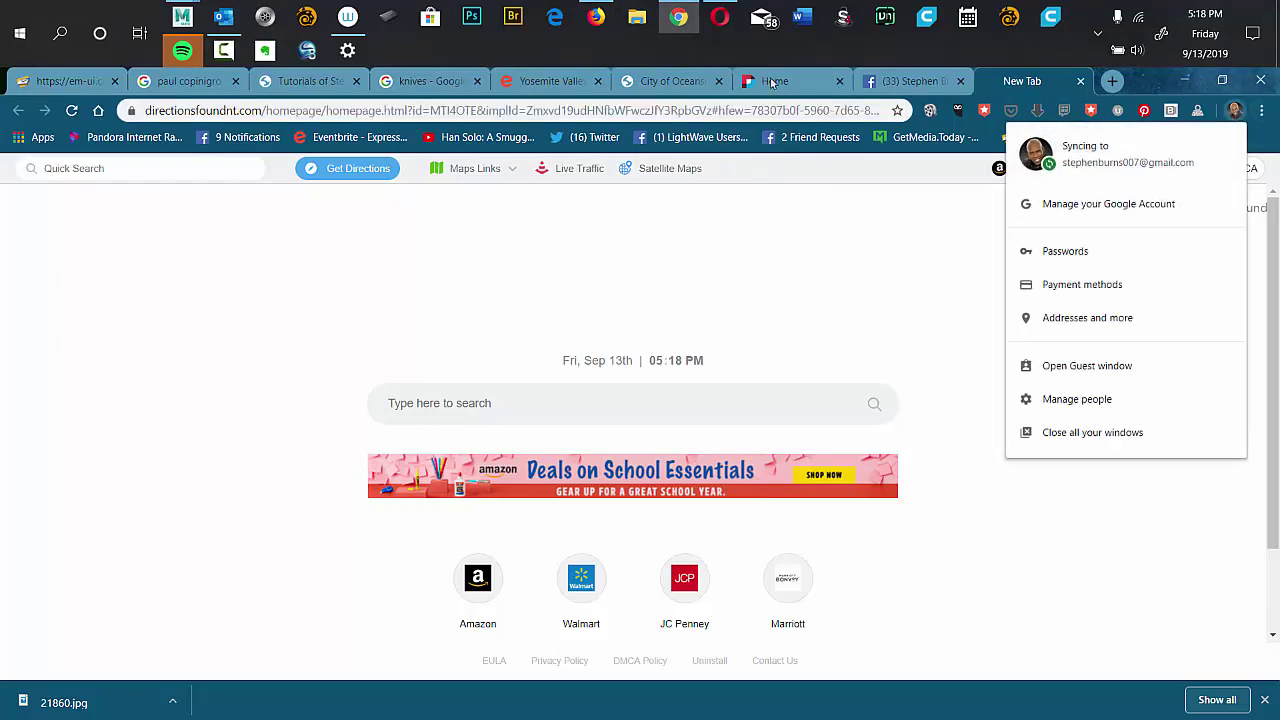
click(596, 17)
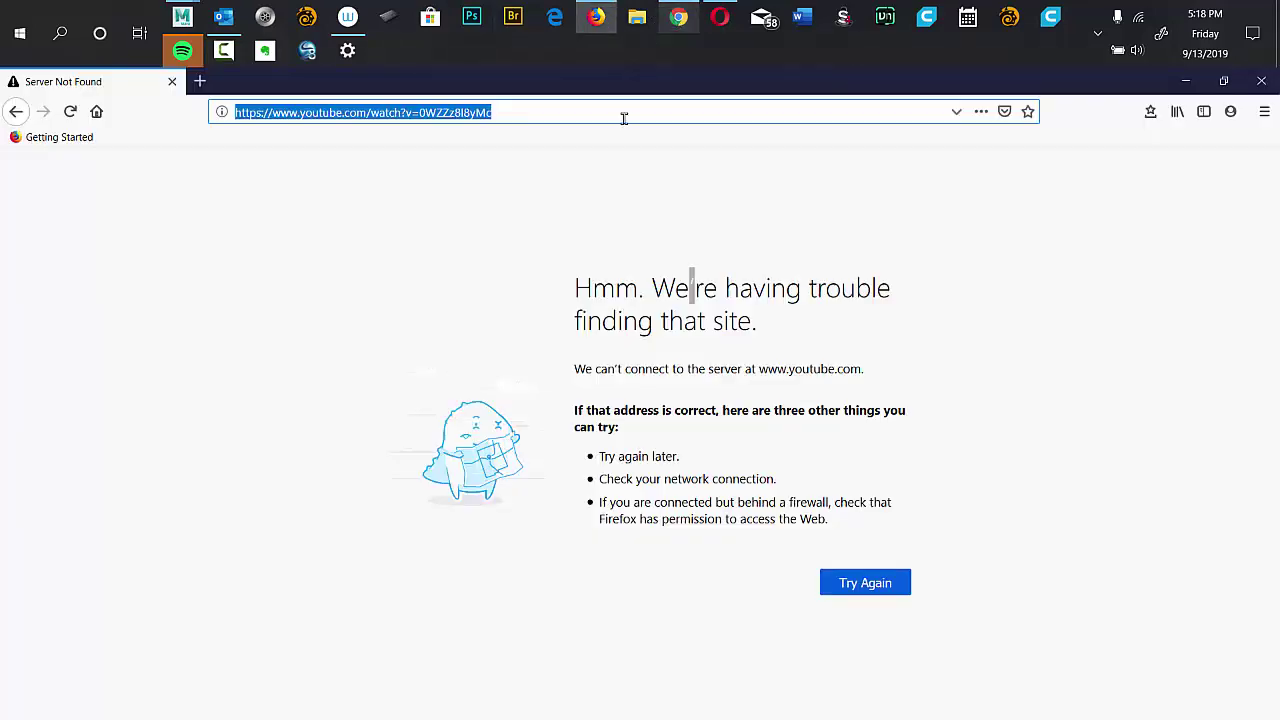
click(596, 17)
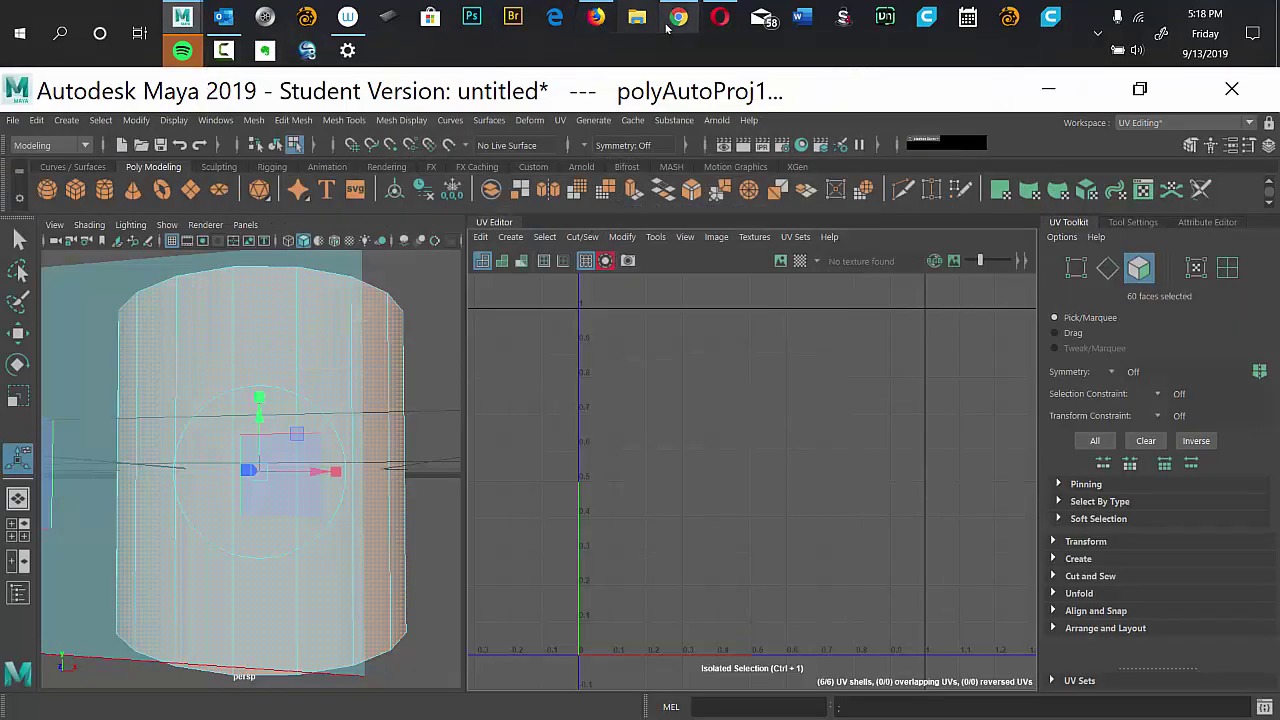
click(676, 22)
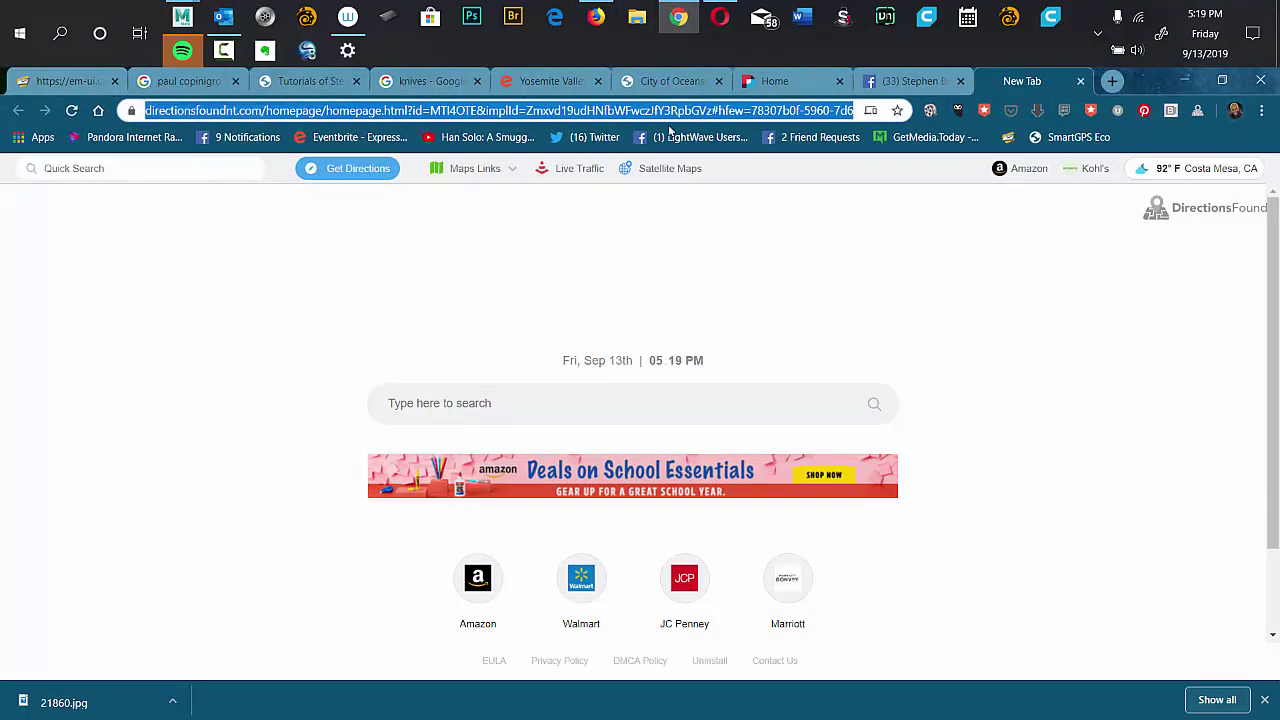
text(WWW.G)
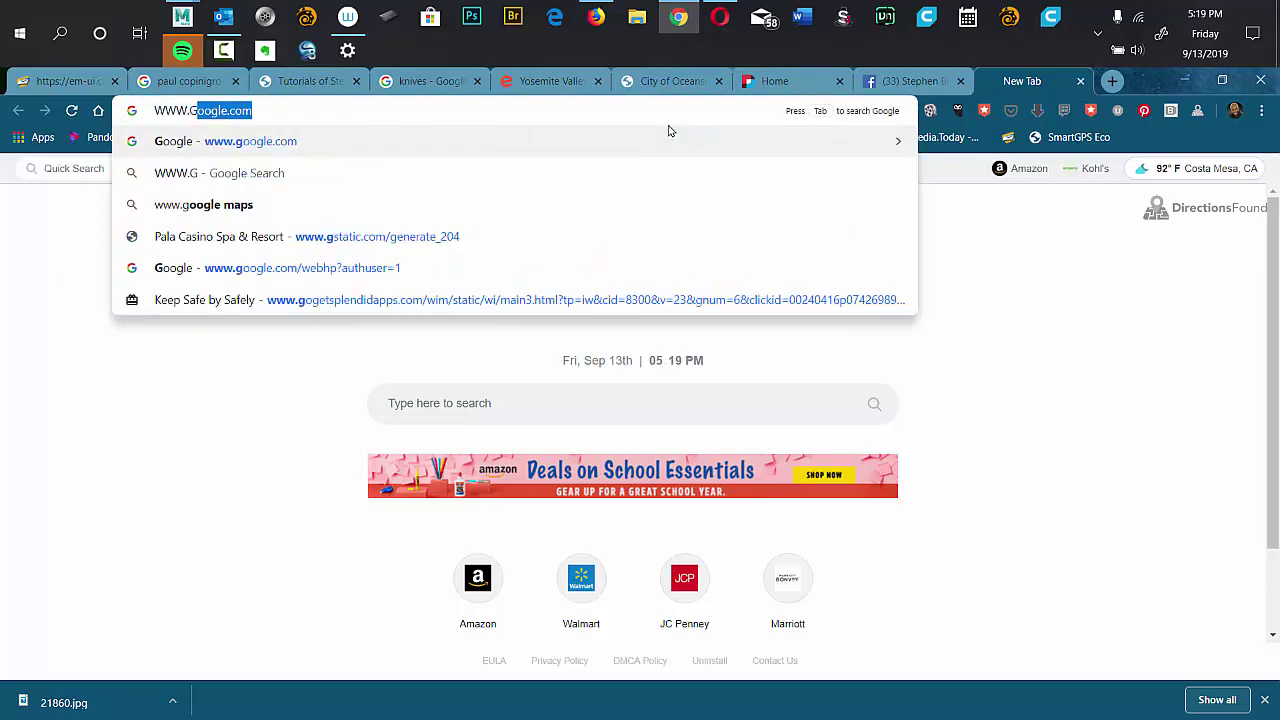
key(Return)
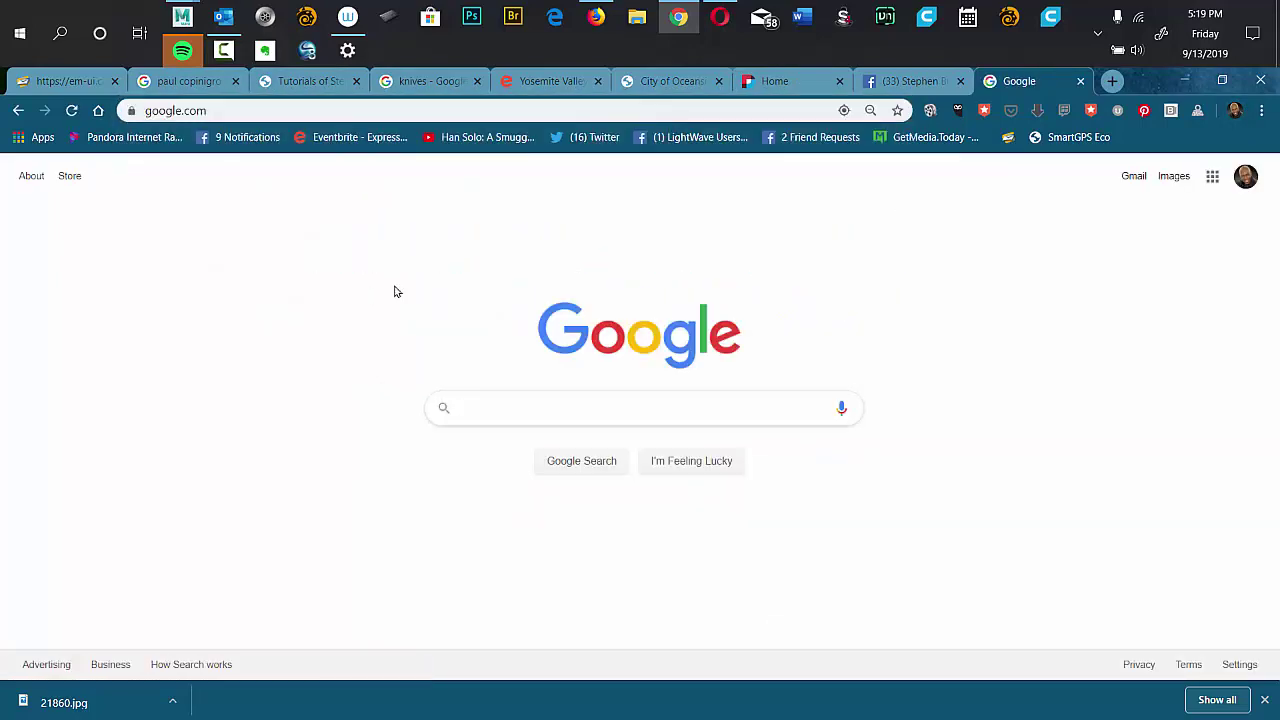
click(1245, 182)
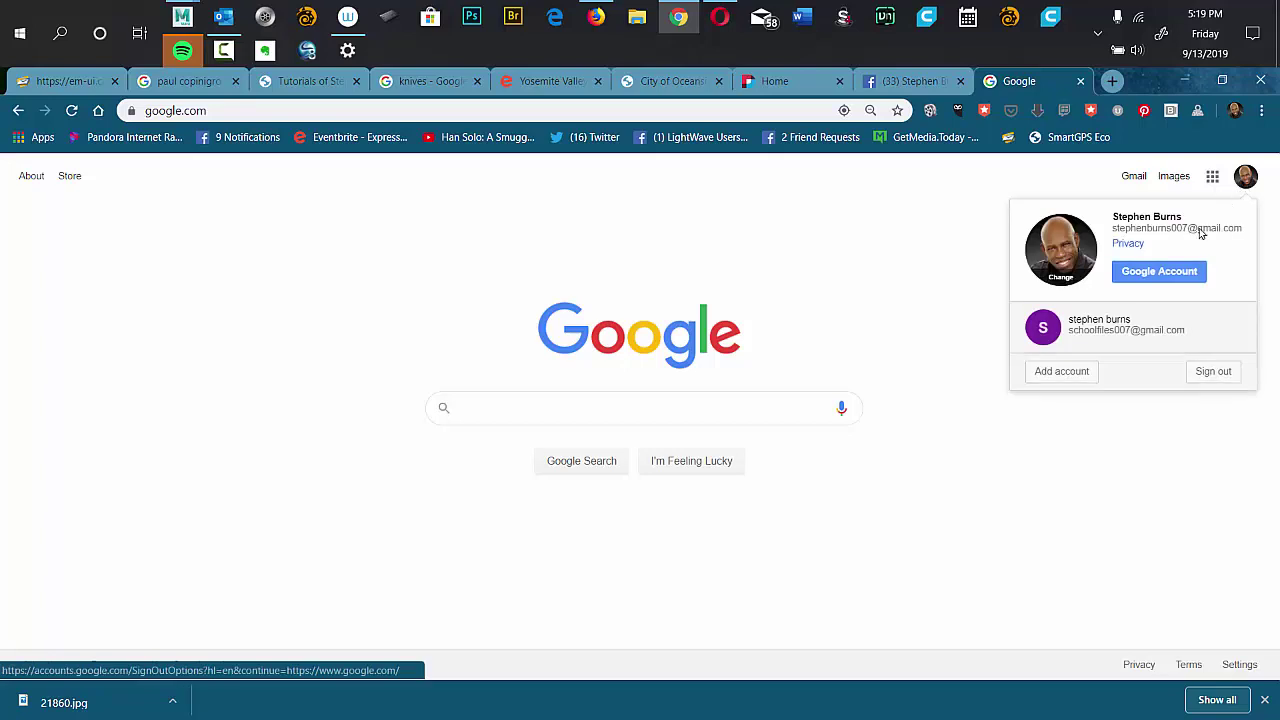
click(1095, 334)
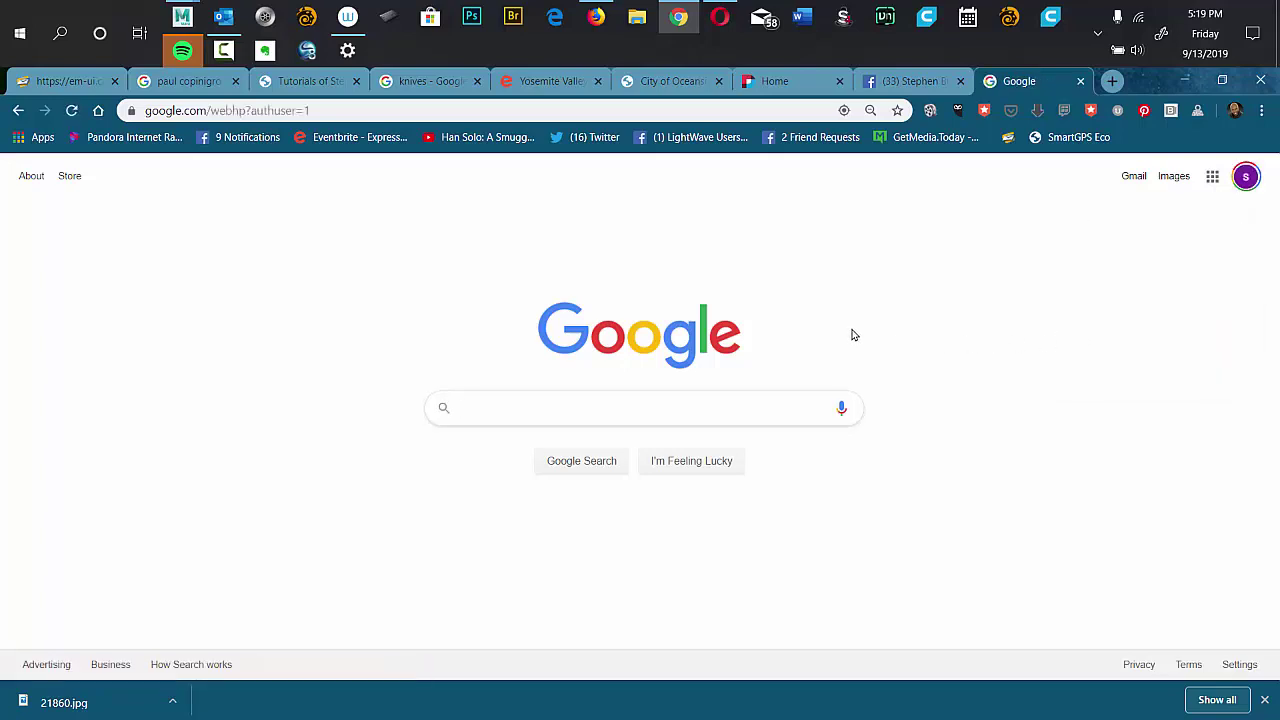
click(1211, 177)
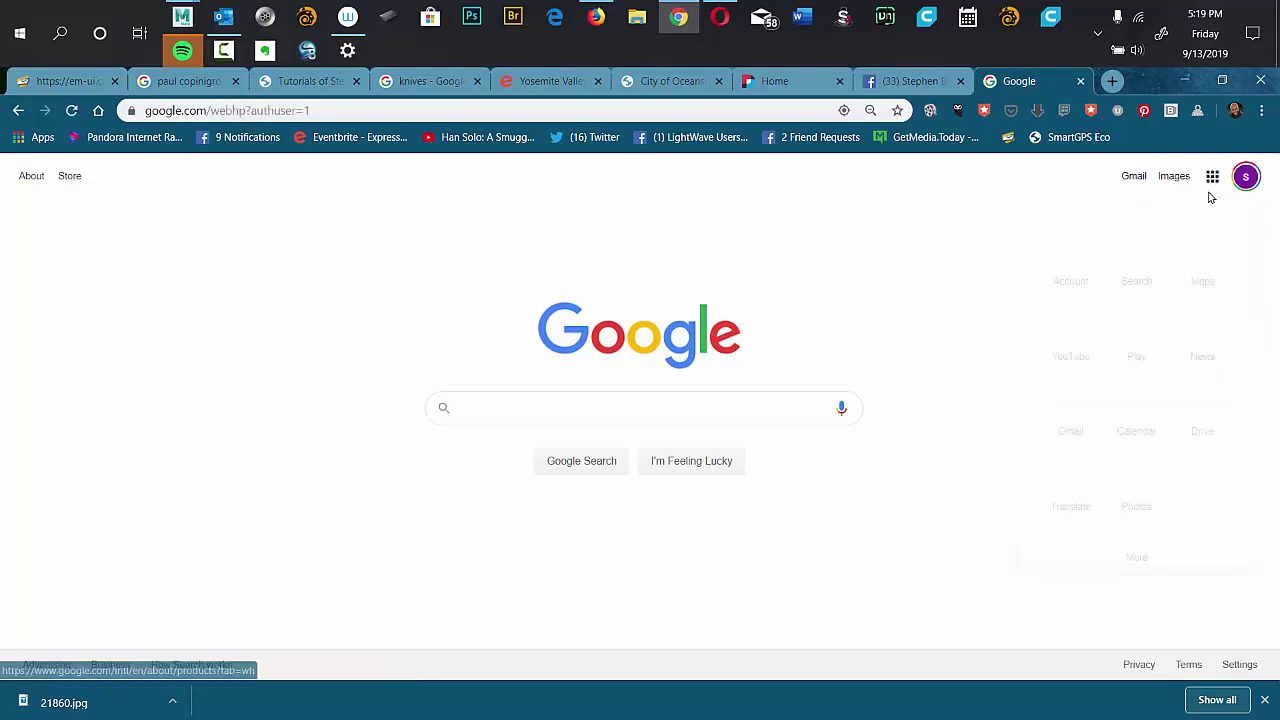
click(1206, 413)
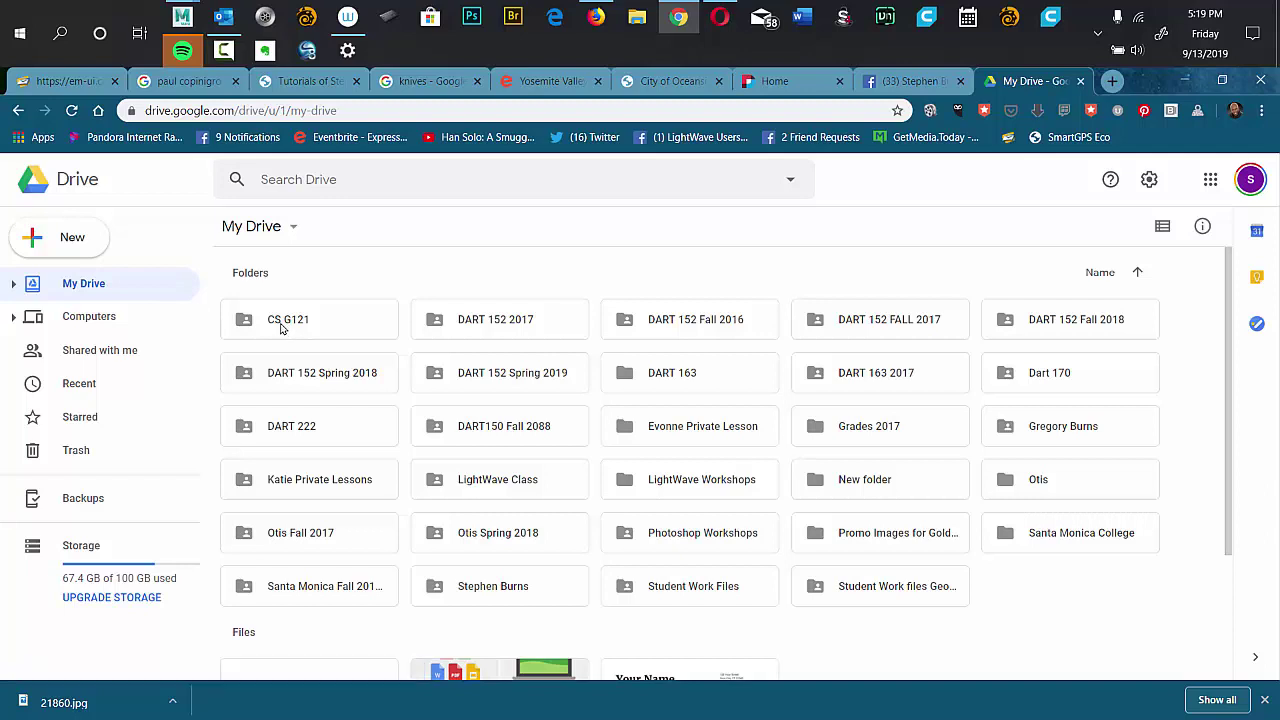
Open the CS G121 folder, preview Assignment 001.docx, and zoom the page to 175%.
click(281, 325)
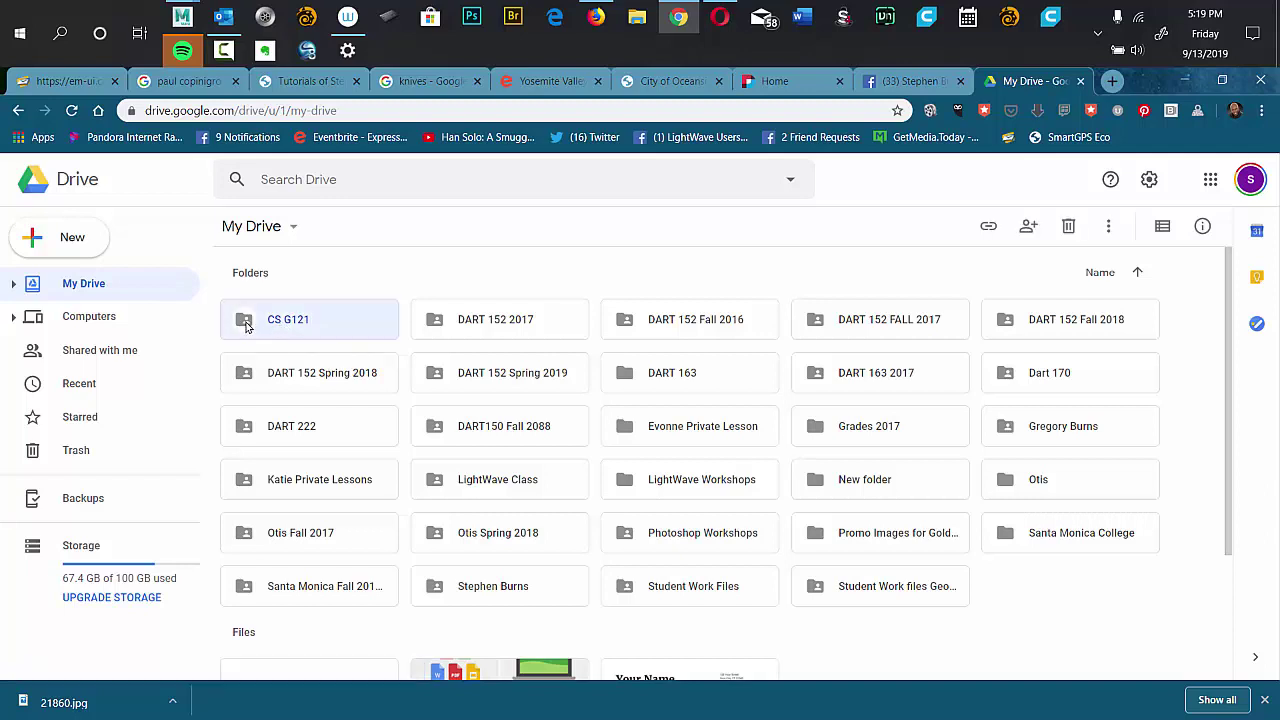
double_click(246, 326)
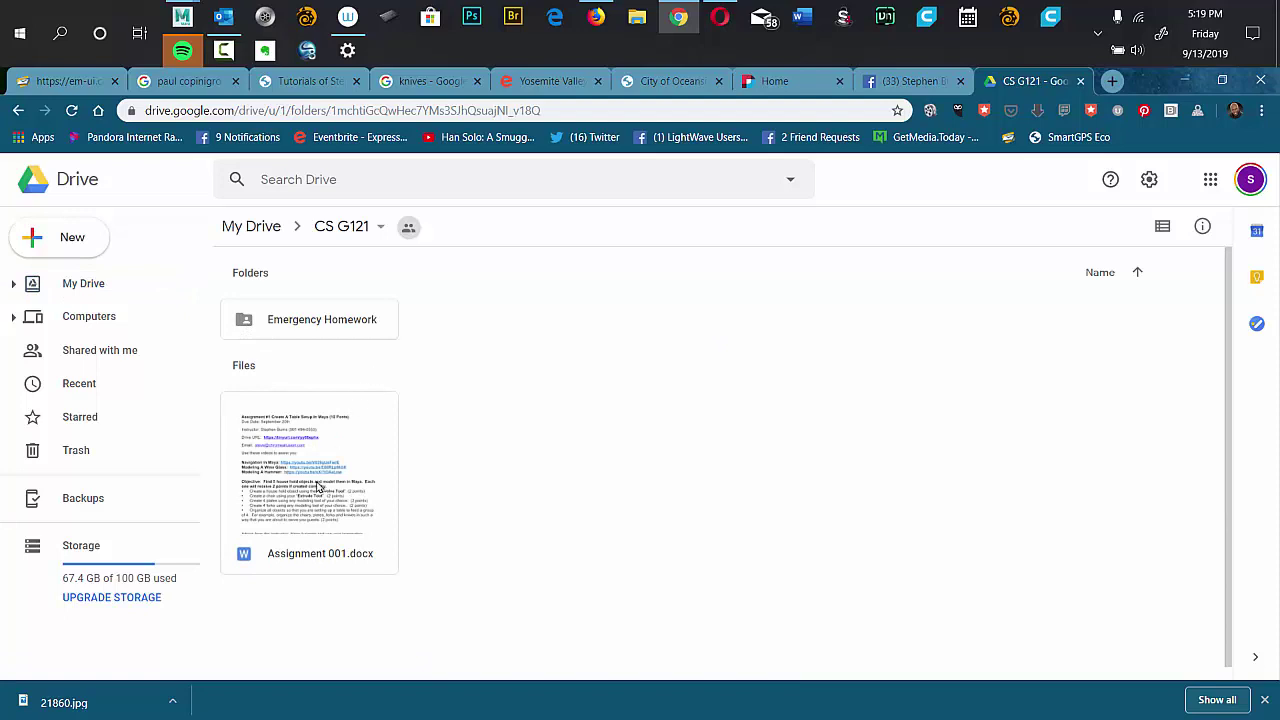
click(323, 492)
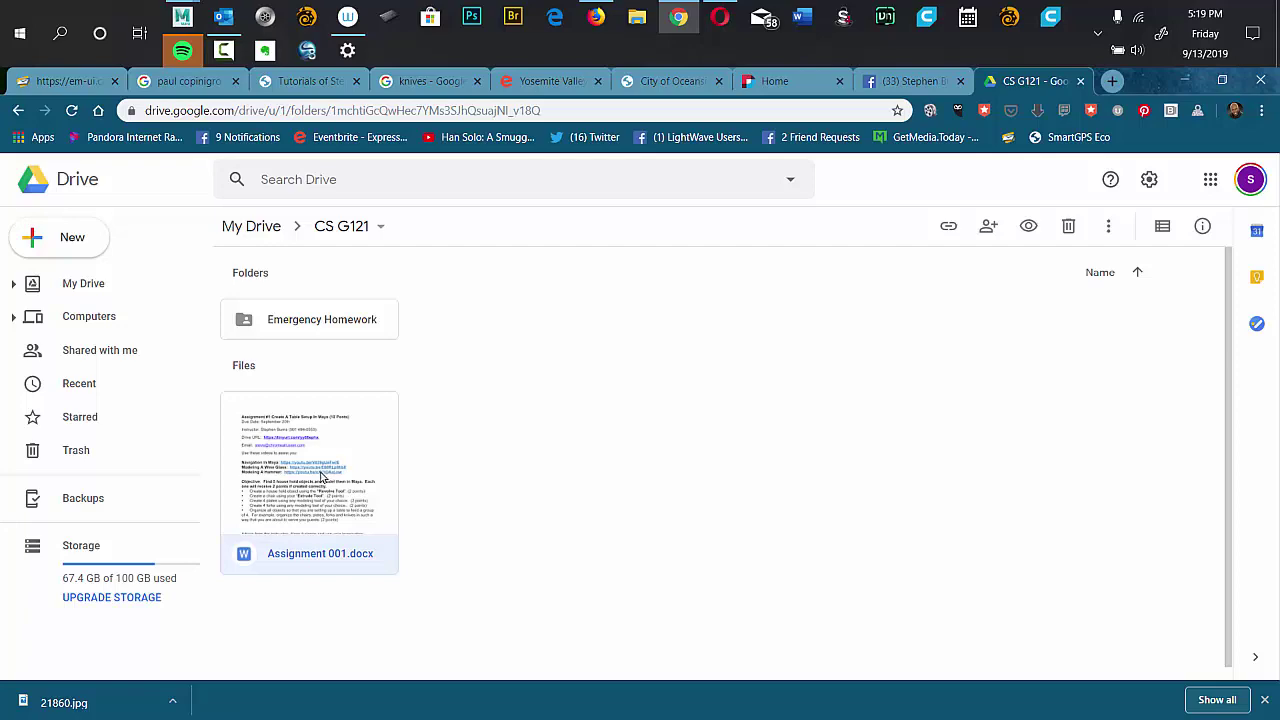
double_click(321, 479)
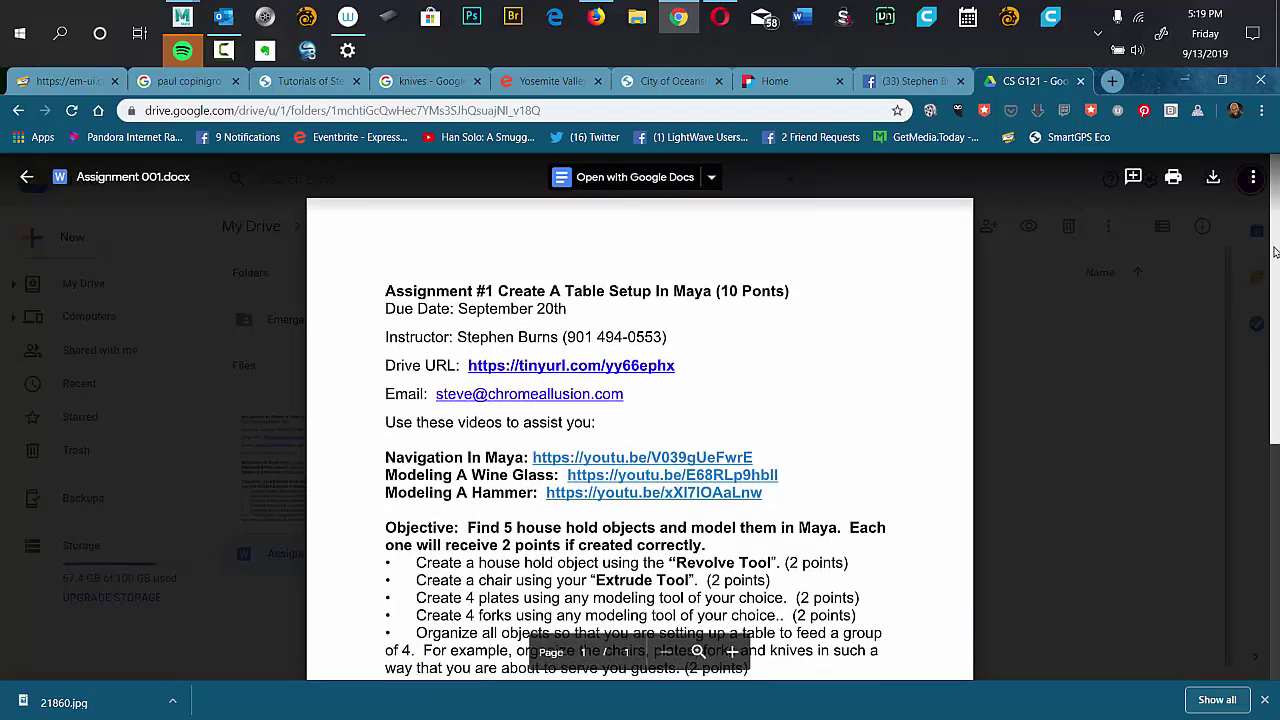
drag(1275, 253, 1258, 258)
key(ctrl+plus)
key(ctrl+plus)
key(ctrl+plus)
key(ctrl+plus)
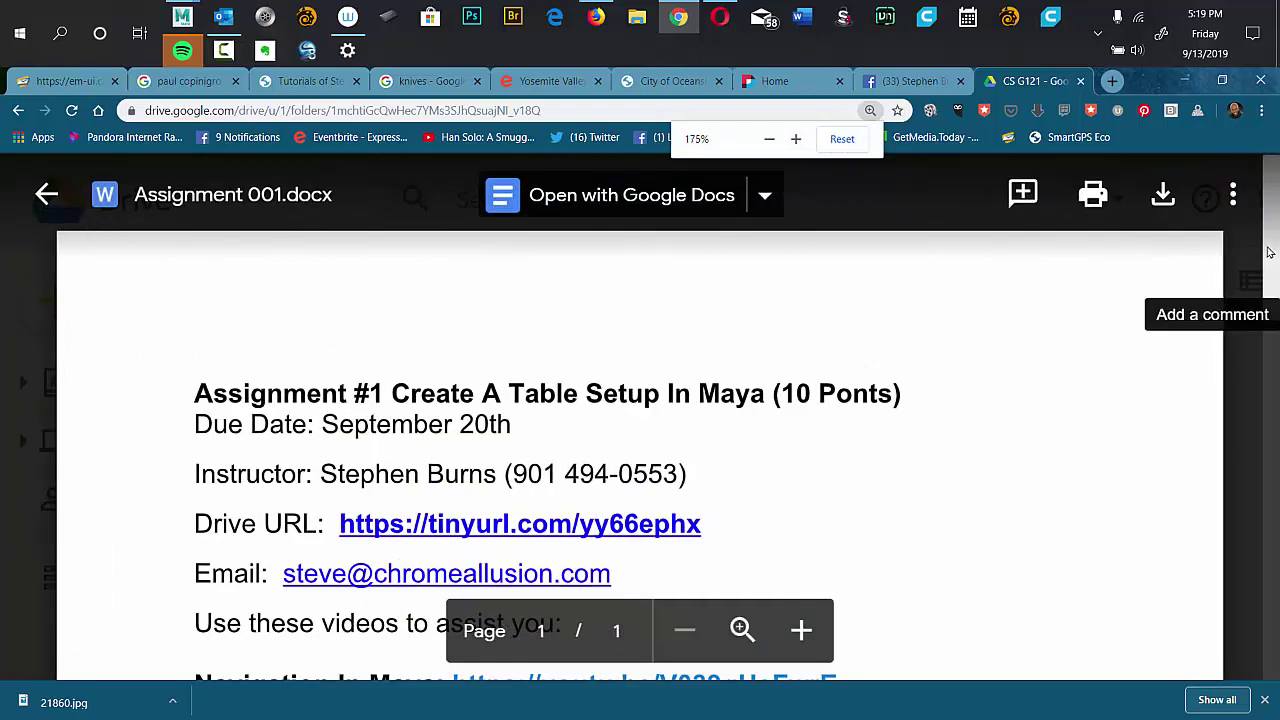
scroll(753, 310, down, 2)
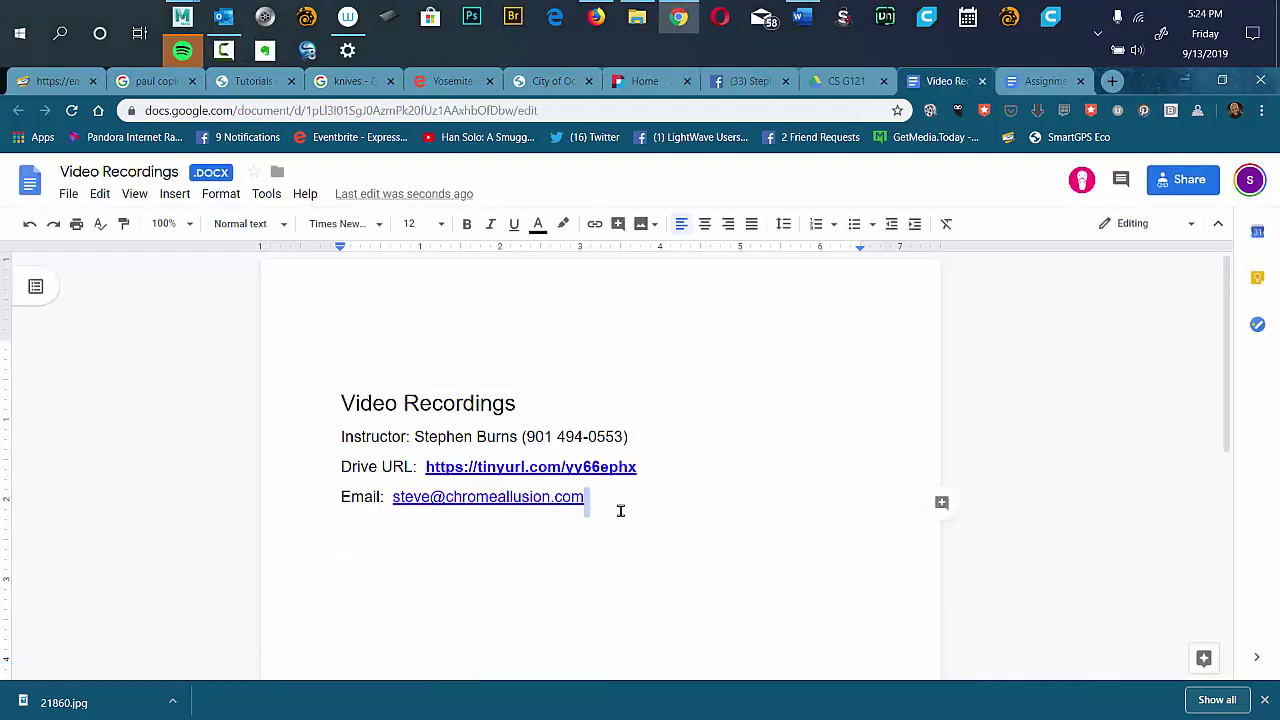
Add a 'Week 1:' line in Arial 14 below the Email line, then return to the CS G121 tab.
key(Return)
key(Return)
text(W)
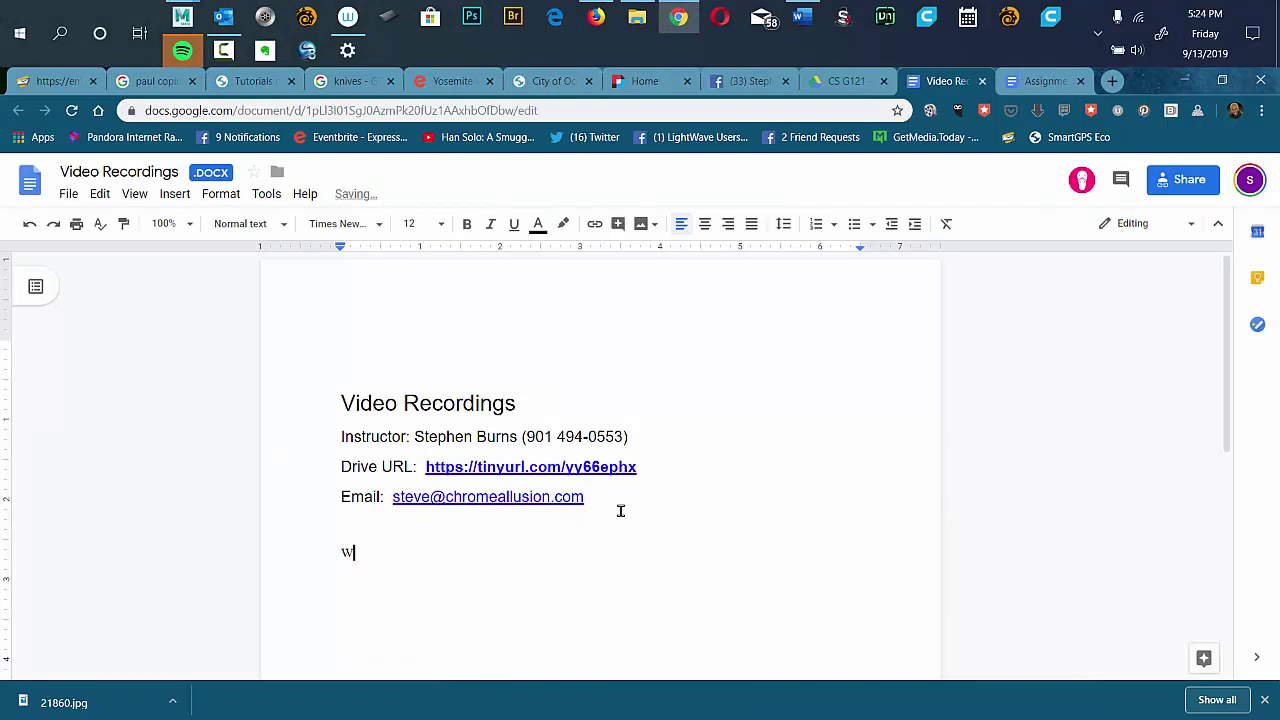
text(eek 1:)
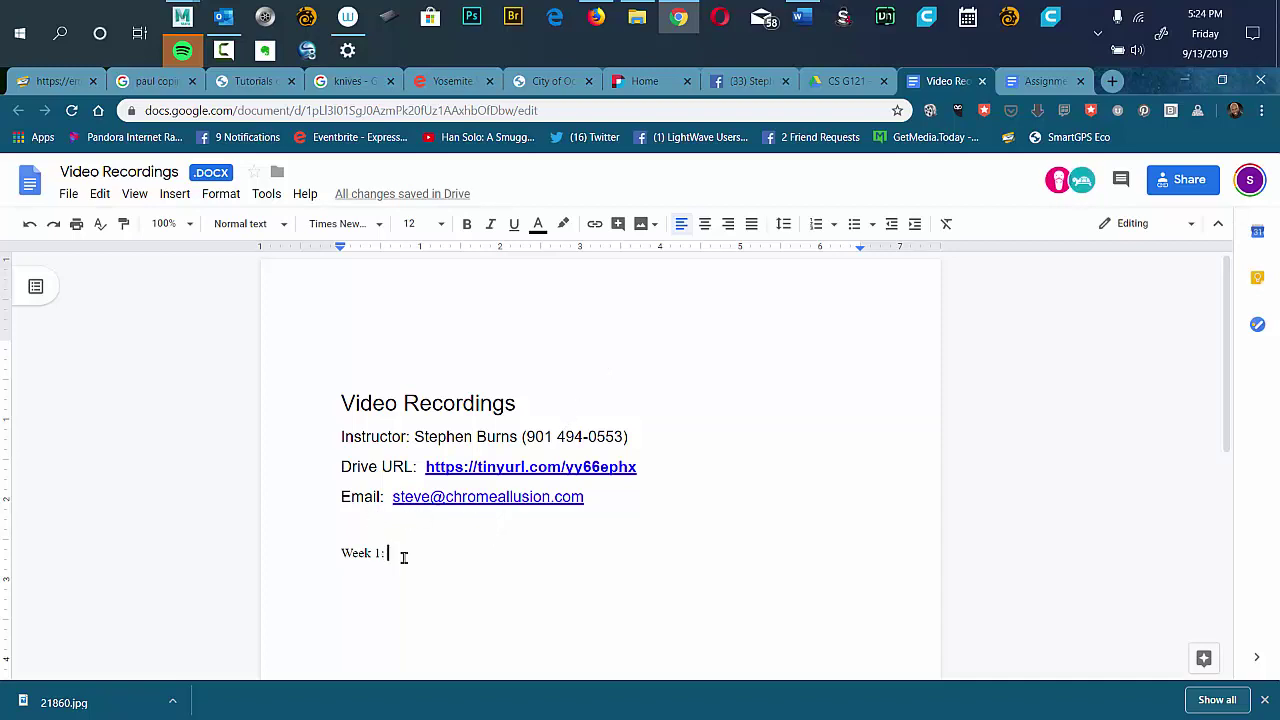
drag(403, 557, 329, 551)
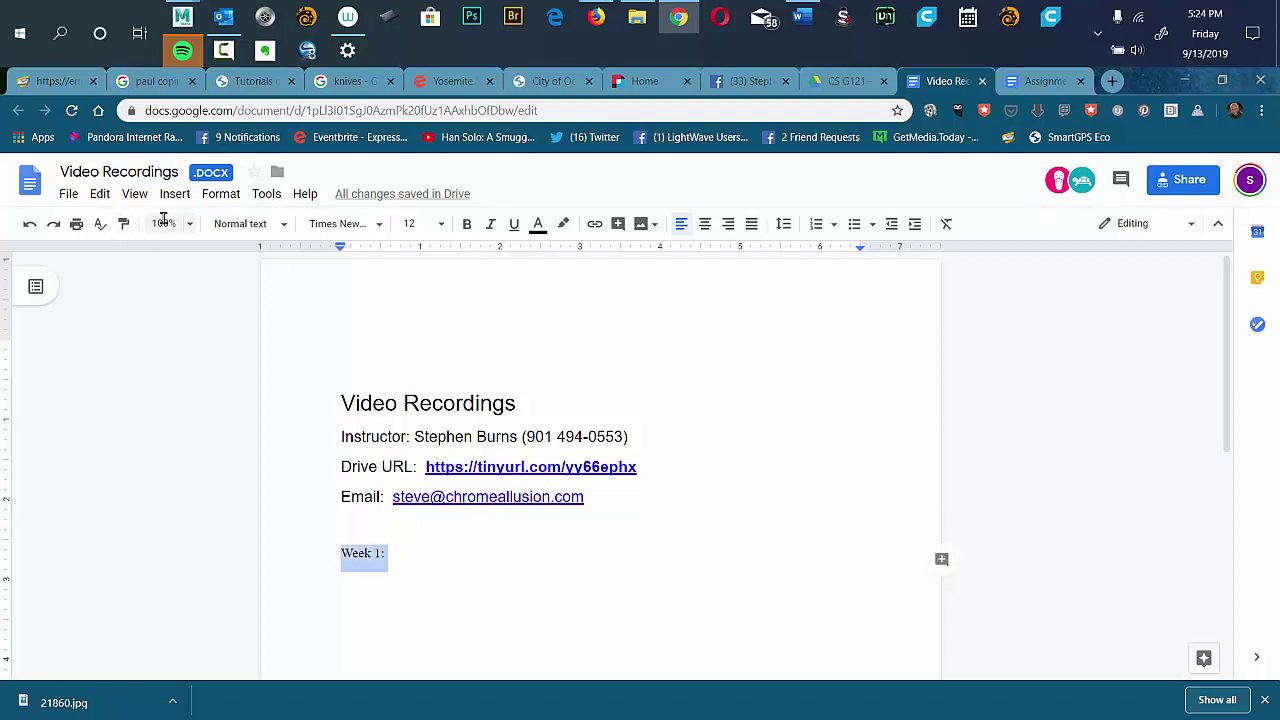
click(377, 226)
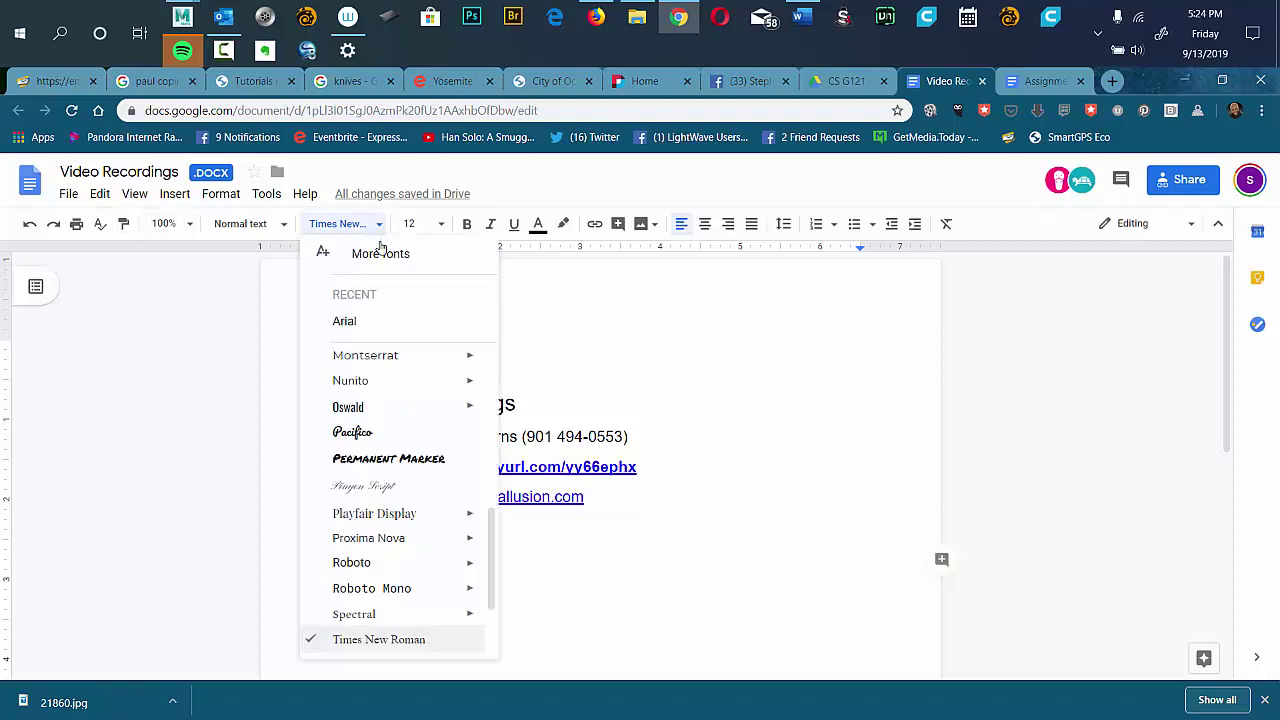
click(371, 318)
click(437, 224)
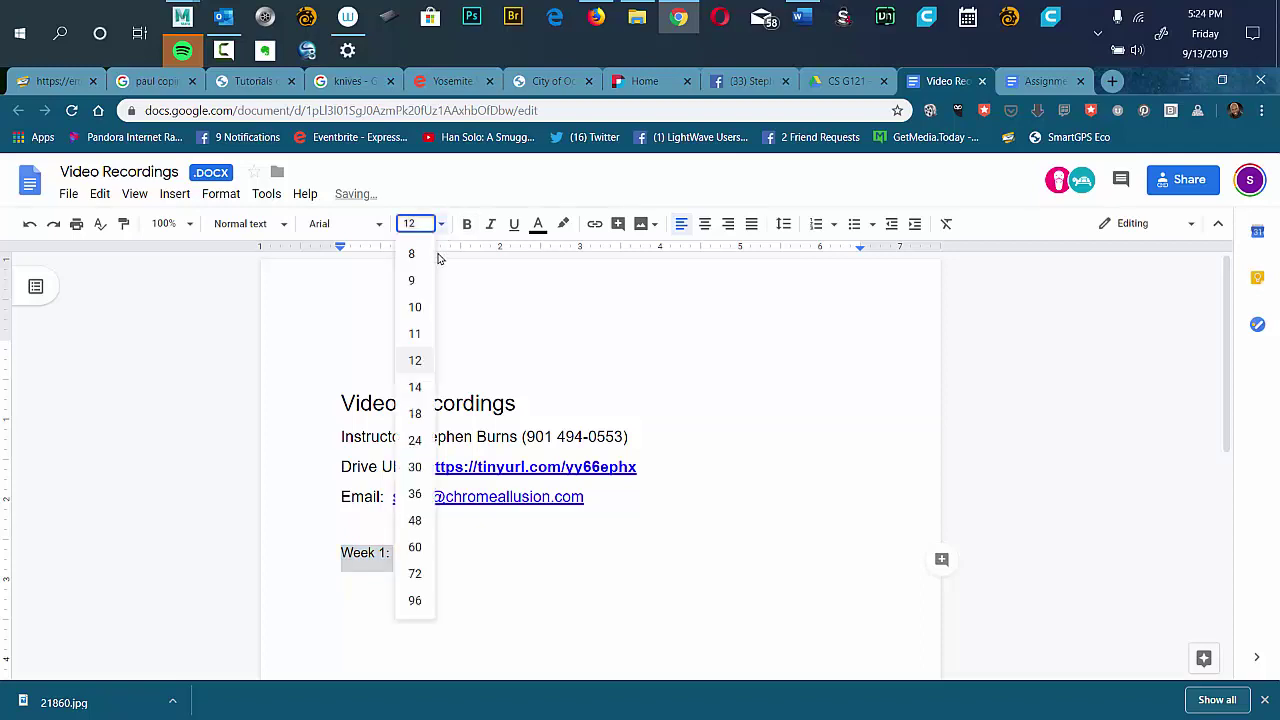
click(414, 387)
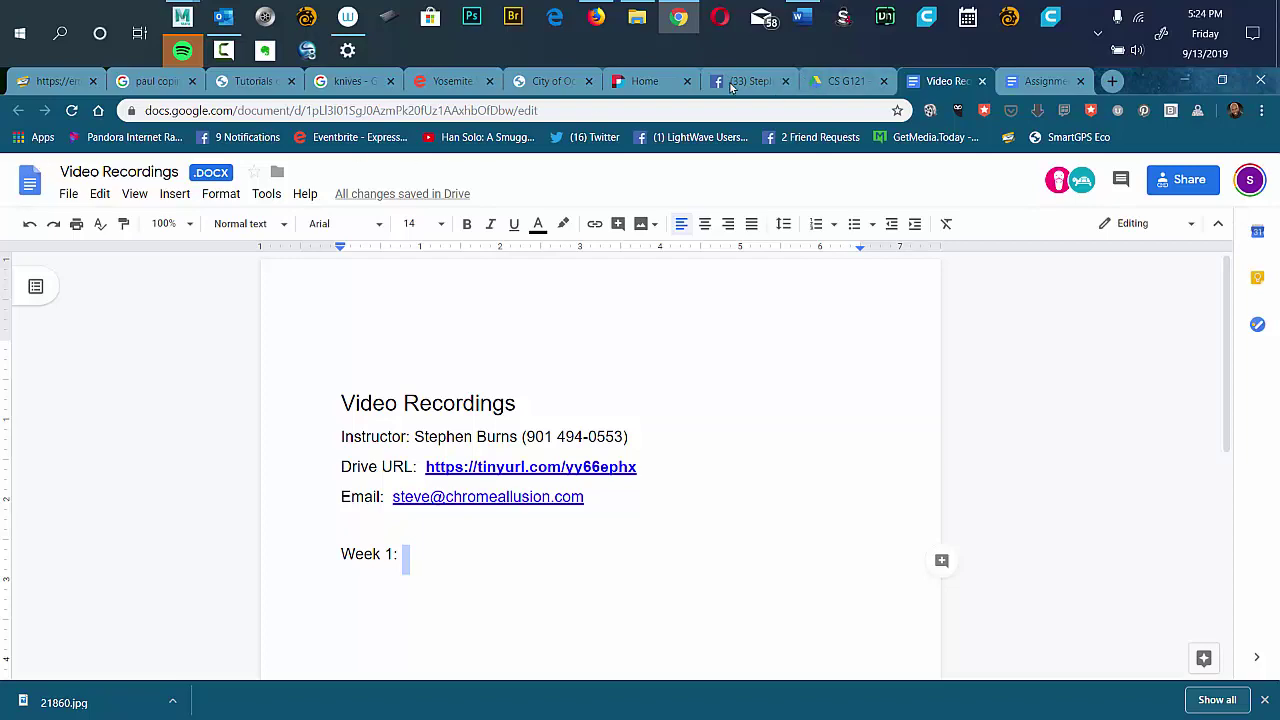
click(820, 86)
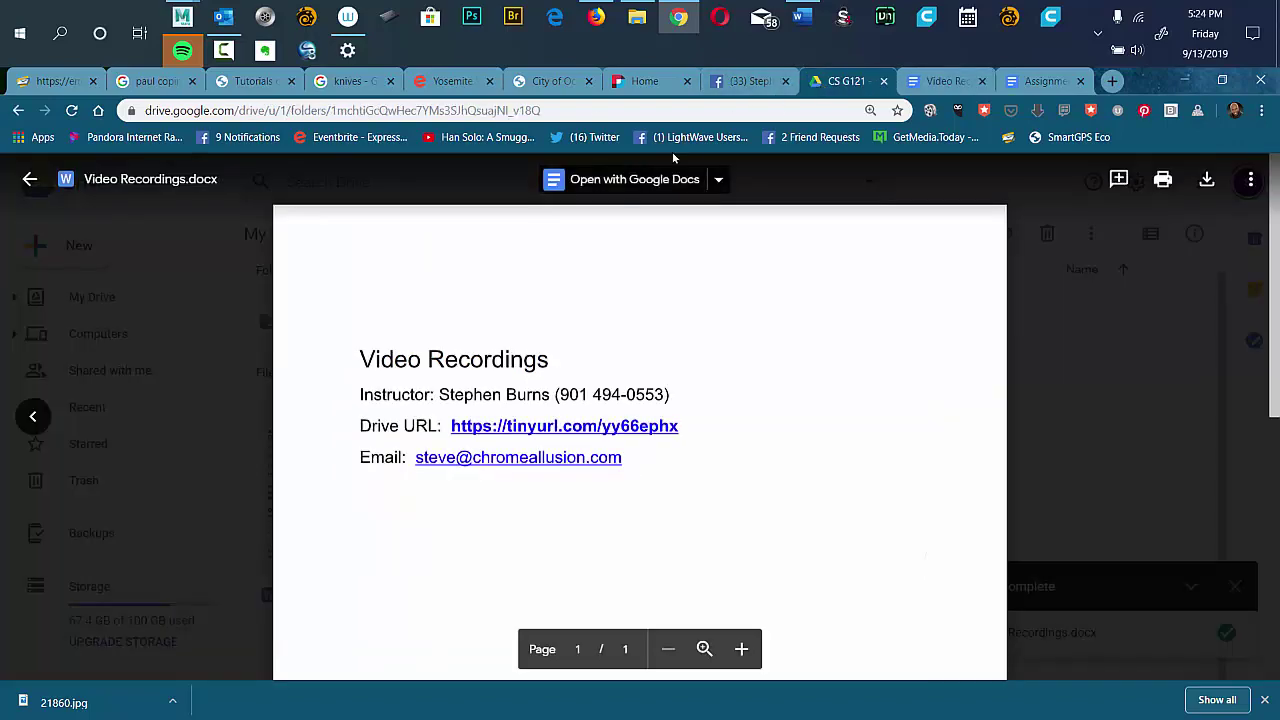
Close the Video Recordings.docx preview and select Assignment 001.docx.
click(177, 377)
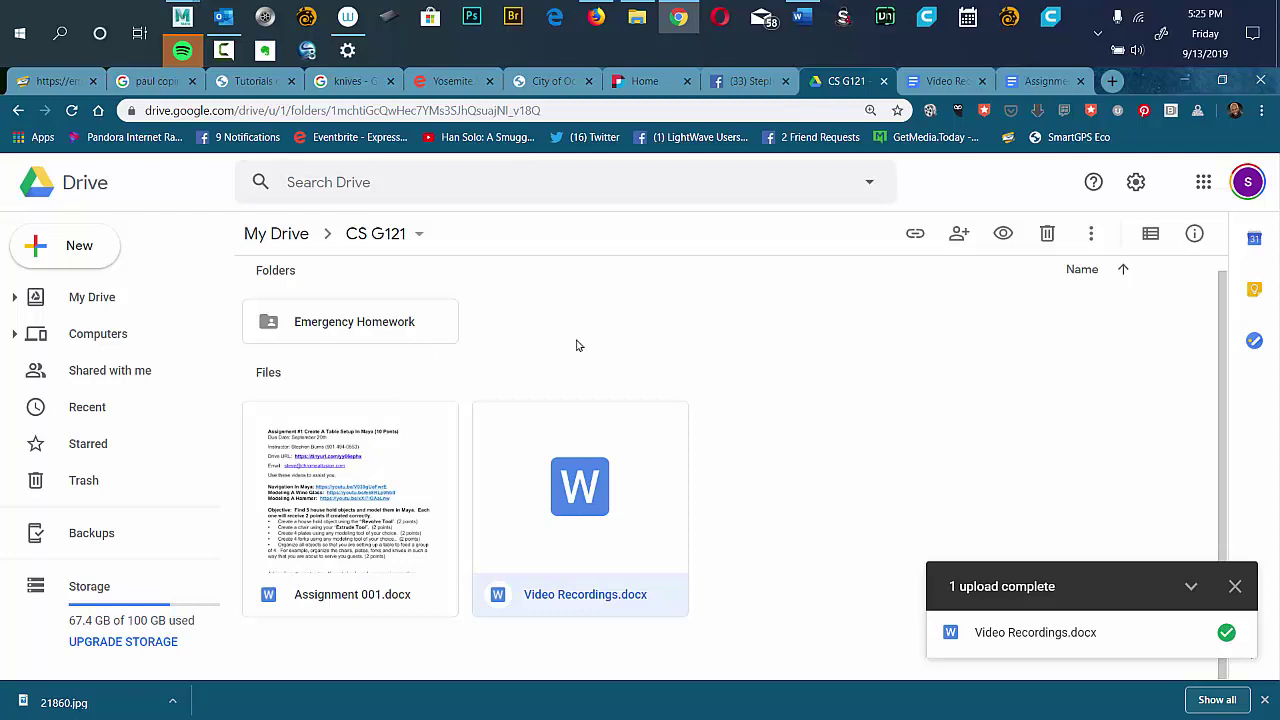
click(397, 451)
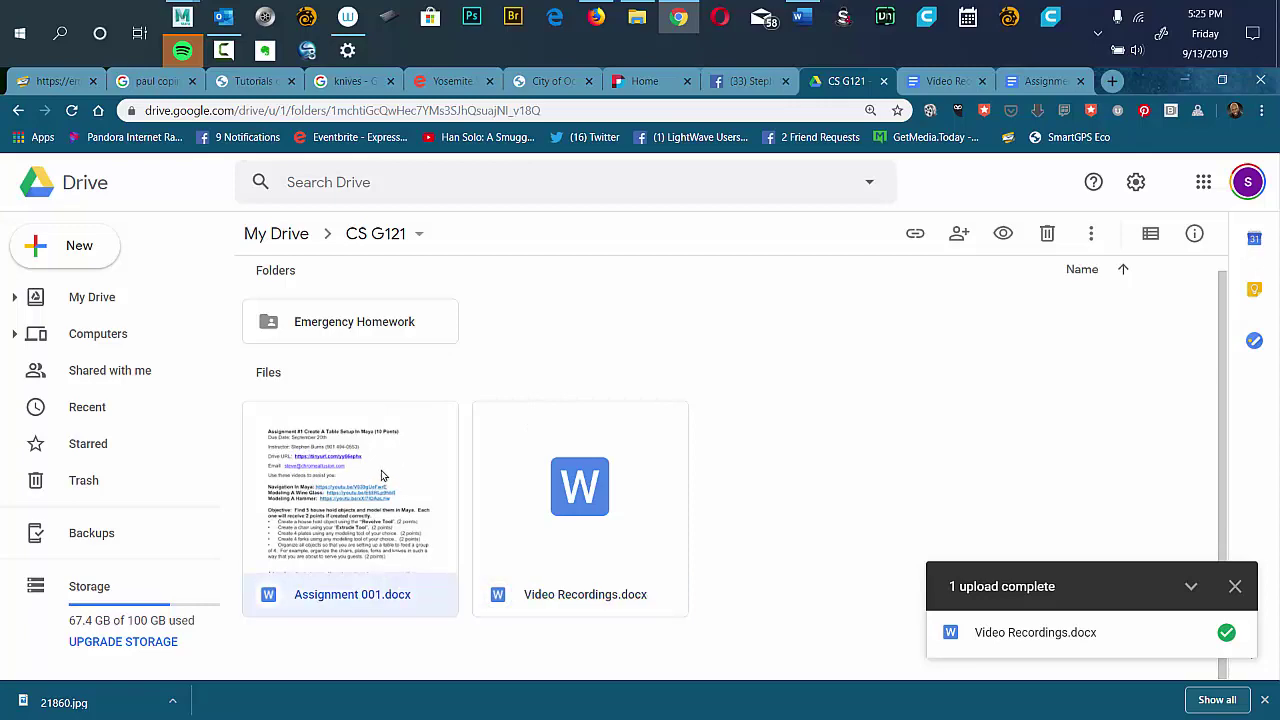
double_click(340, 474)
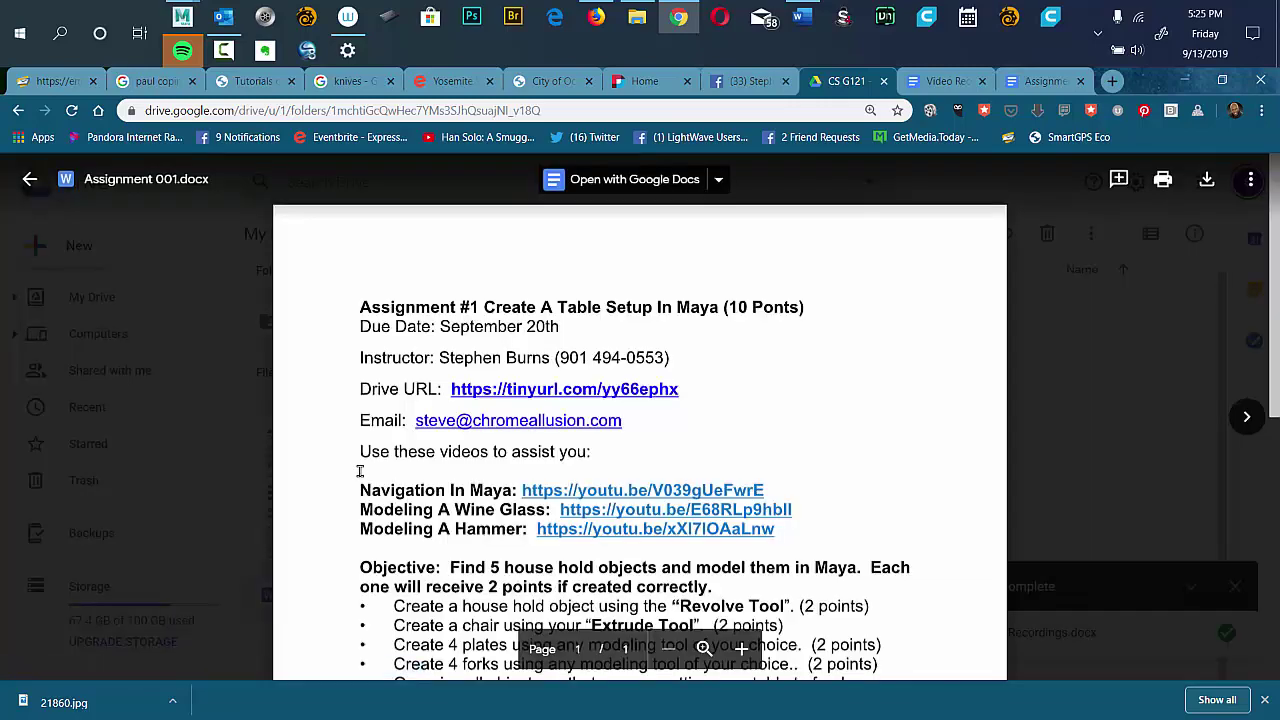
drag(1272, 224, 1278, 270)
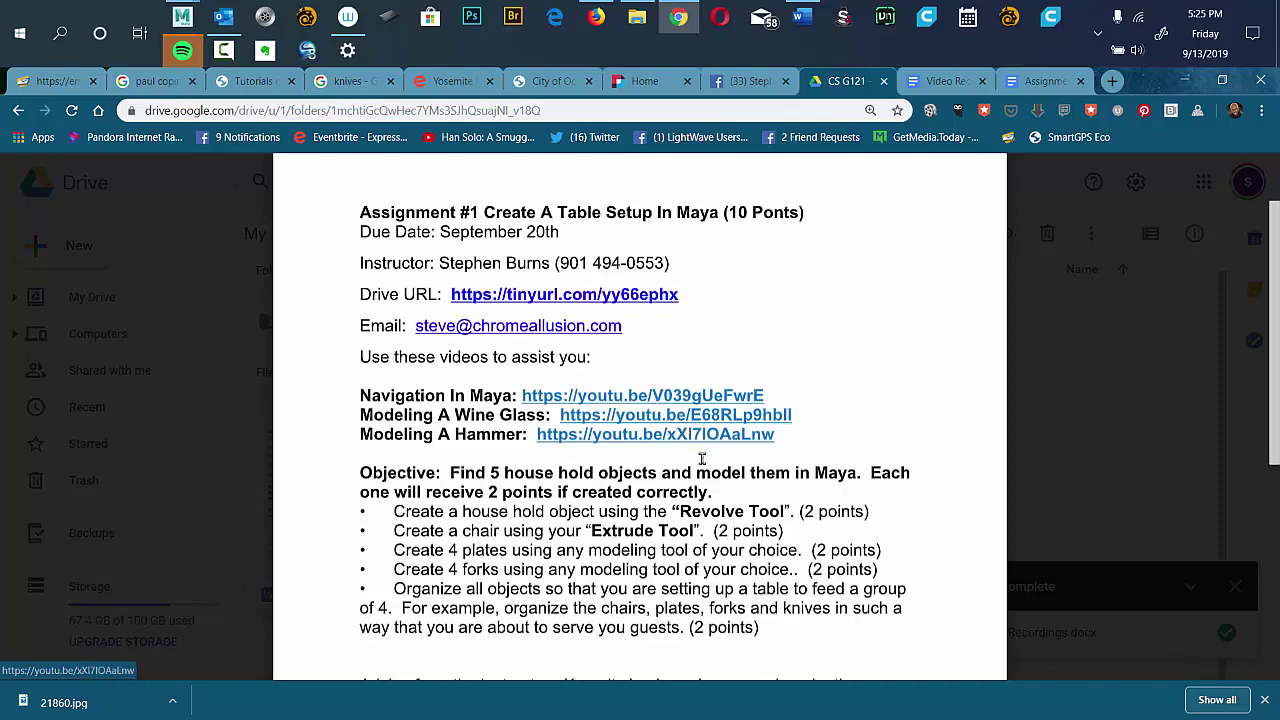
Scroll through the Assignment 001.docx preview, then close it.
scroll(1270, 282, down, 1)
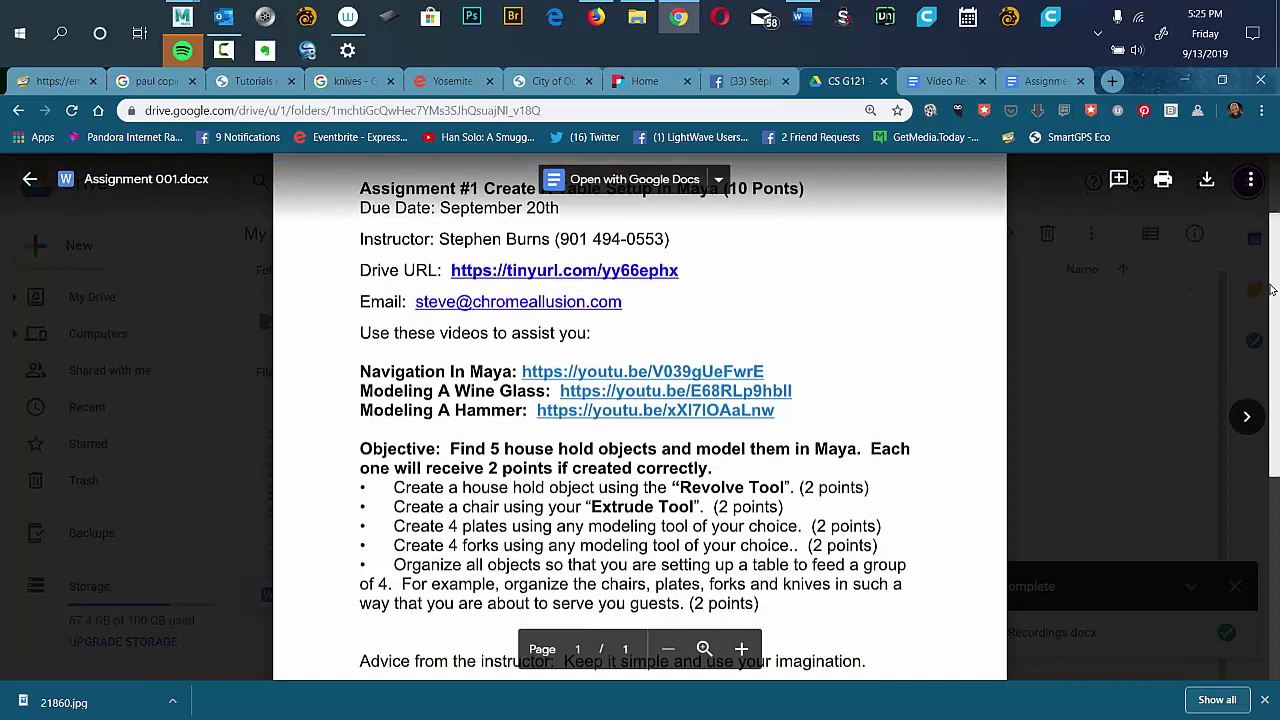
scroll(1270, 288, down, 1)
scroll(1270, 288, up, 2)
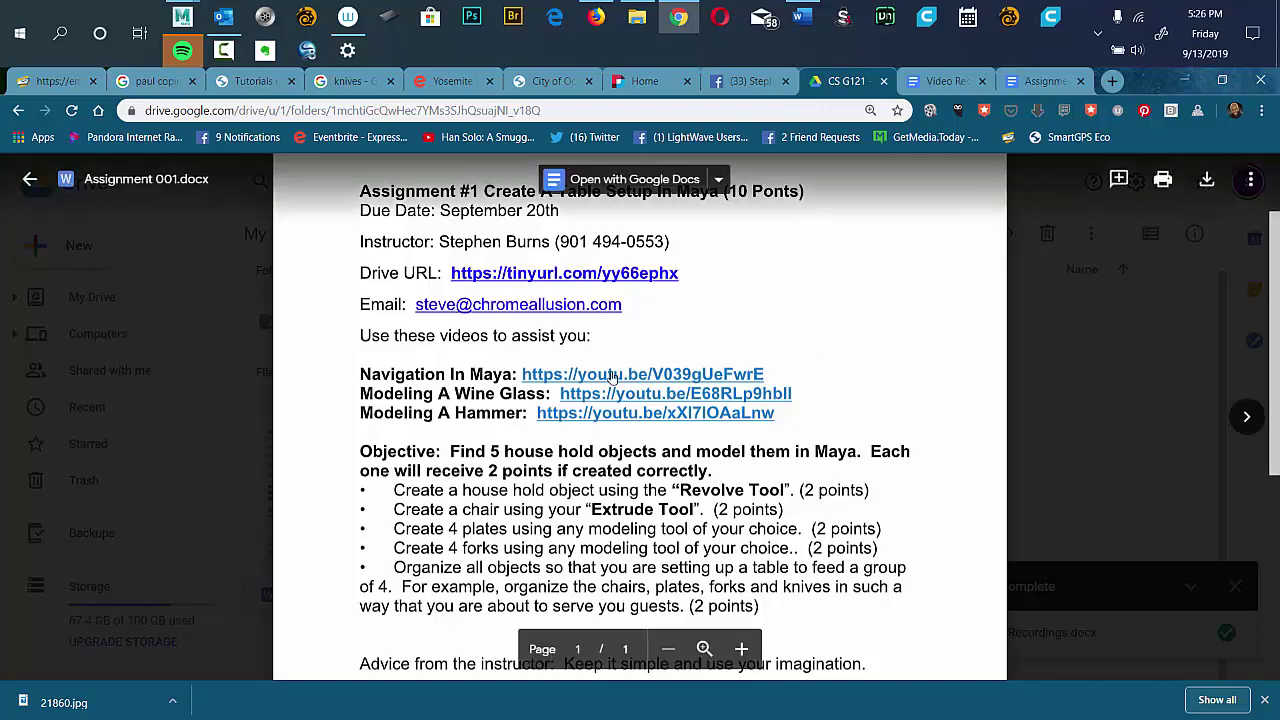
click(1099, 351)
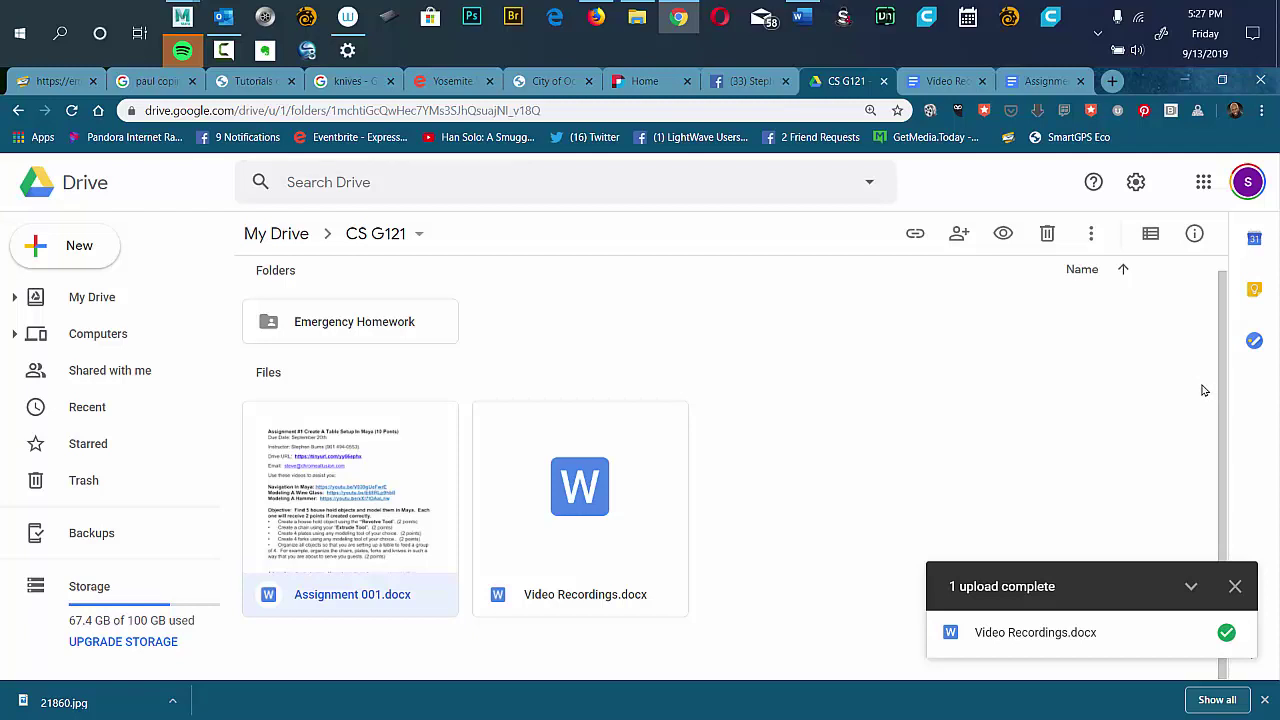
Deselect the assignment file, reset the page zoom to 100%, and switch to Photoshop and back.
click(1221, 323)
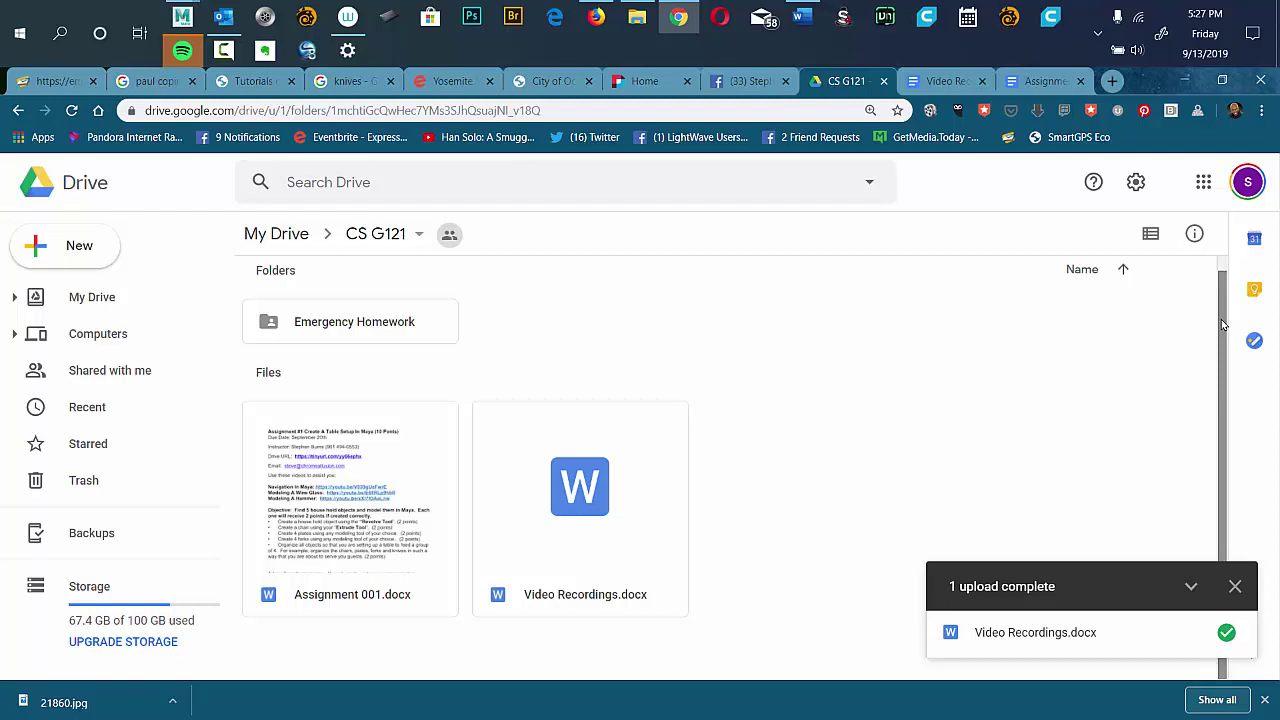
scroll(1221, 323, up, 1)
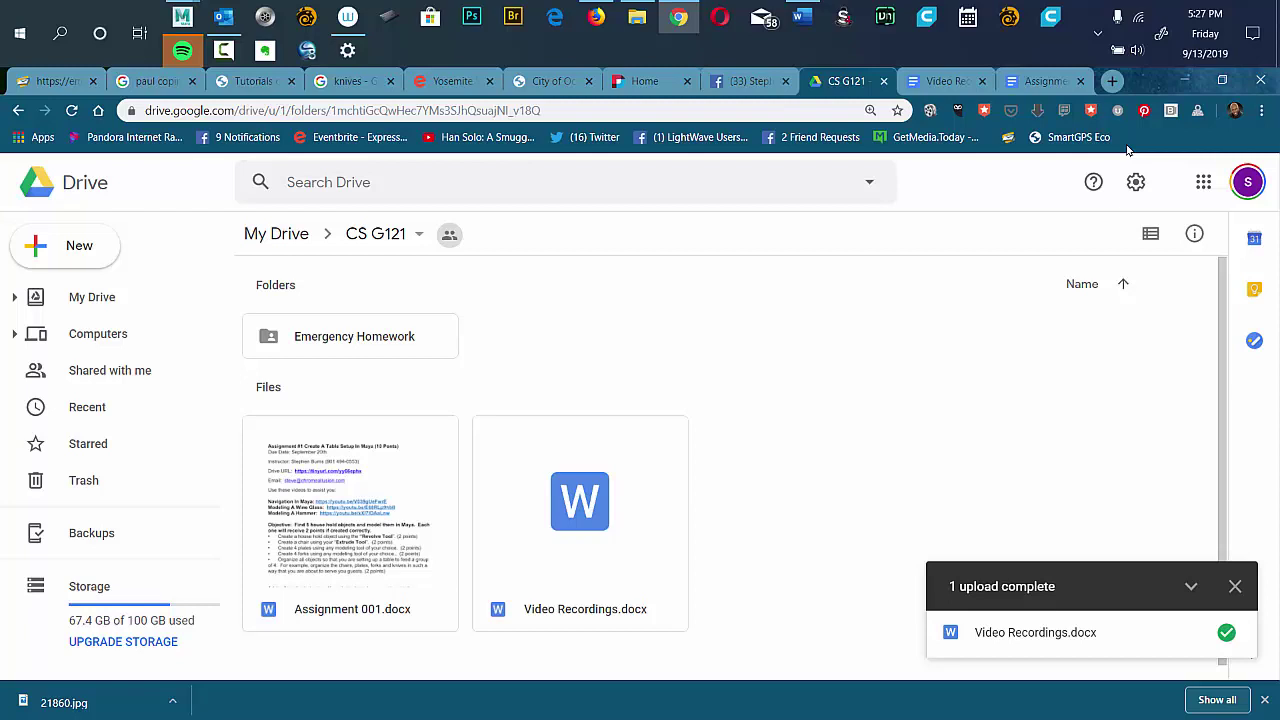
key(ctrl+minus)
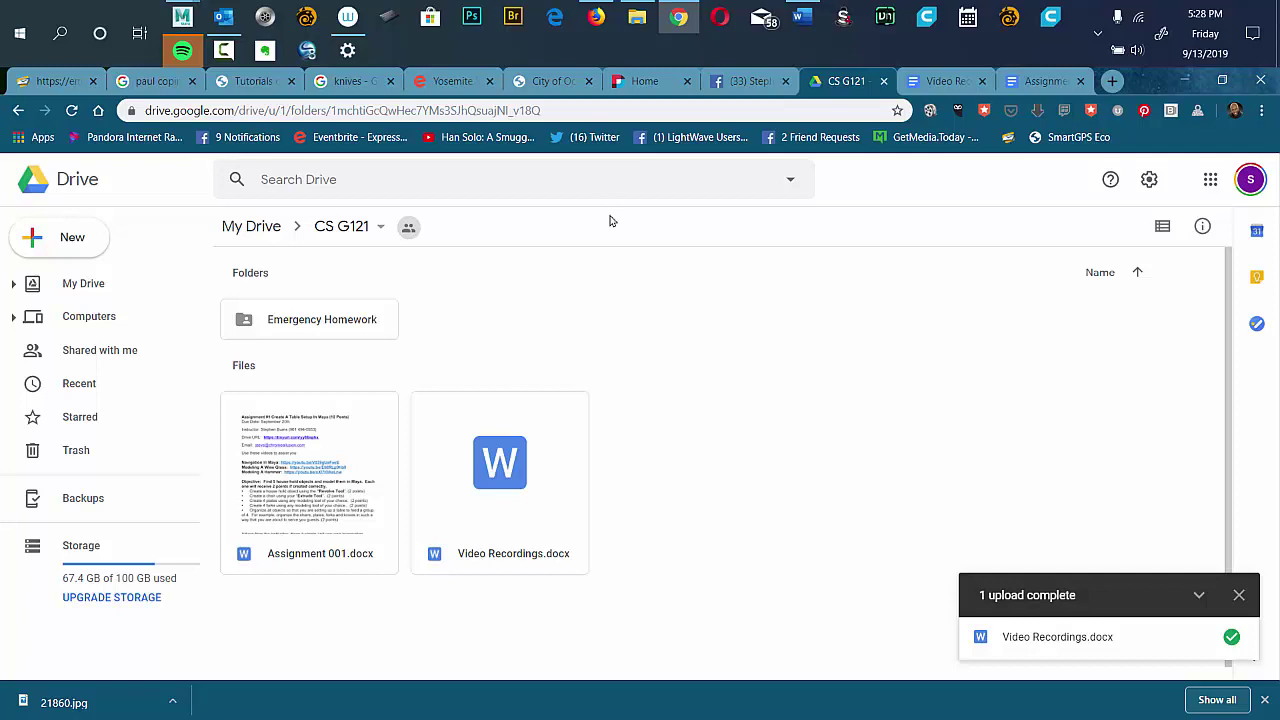
click(470, 20)
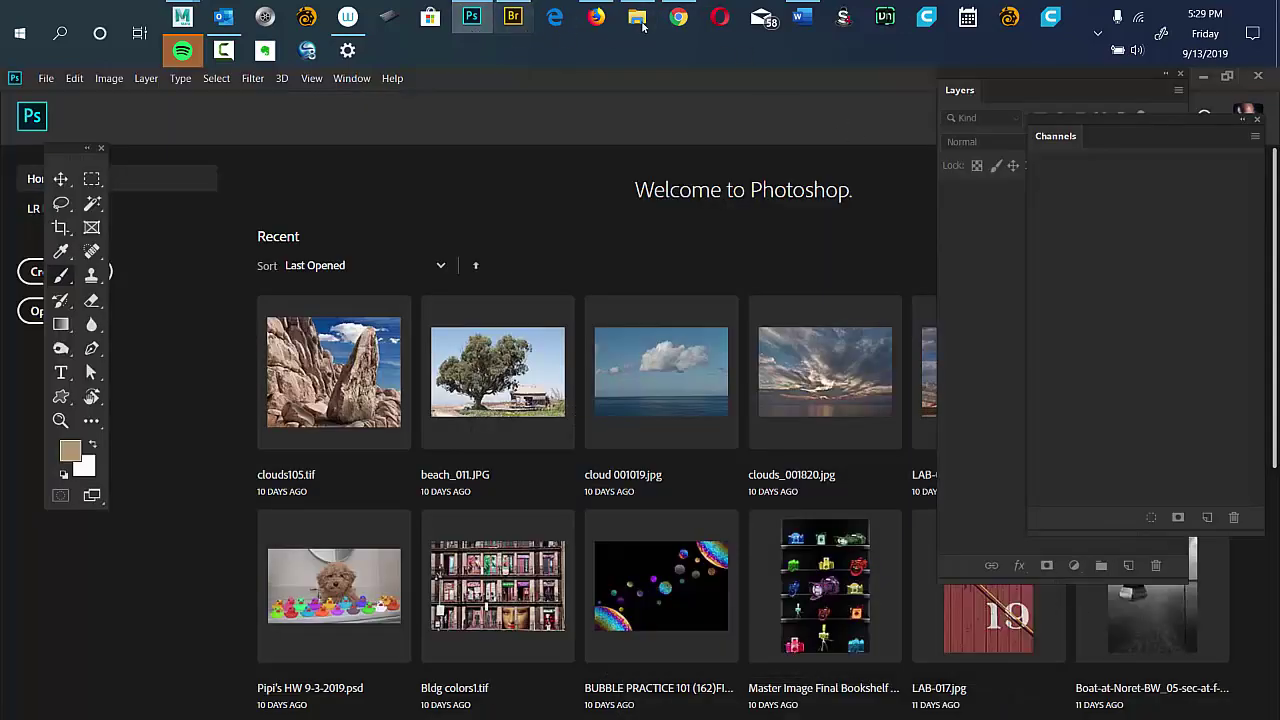
click(679, 18)
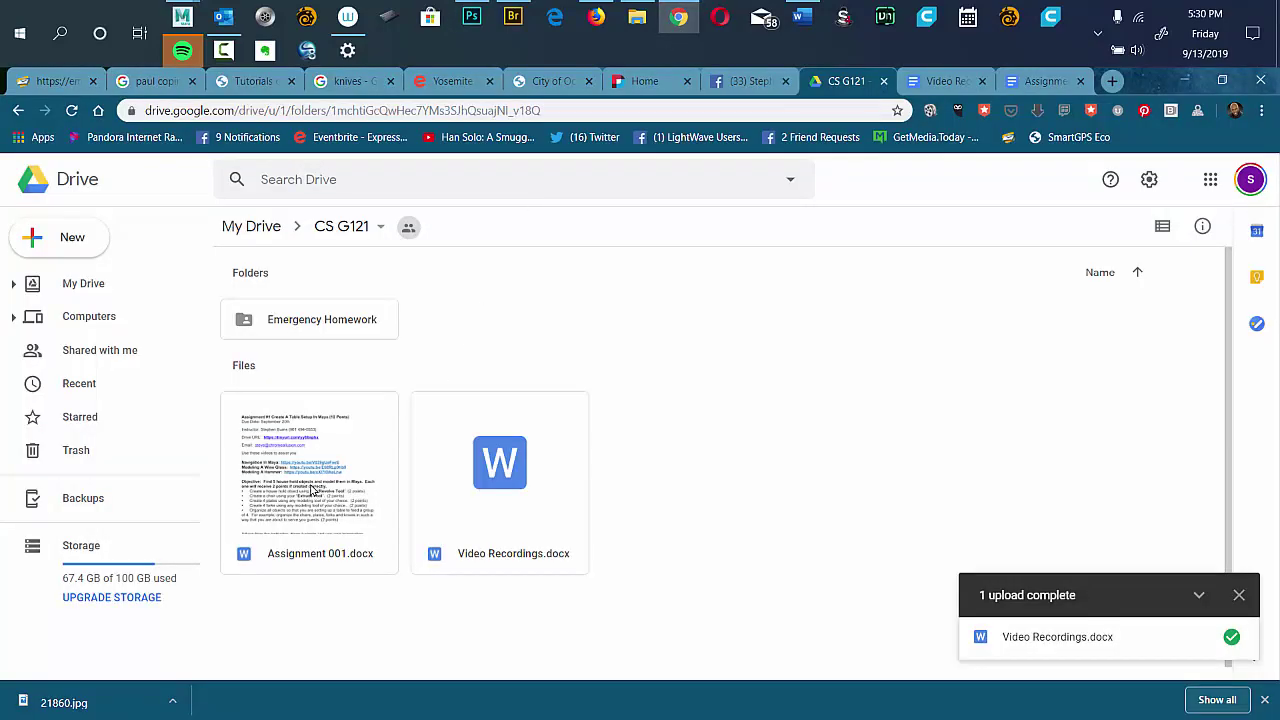
Preview Assignment 001.docx, close the preview, and go up to My Drive.
double_click(313, 490)
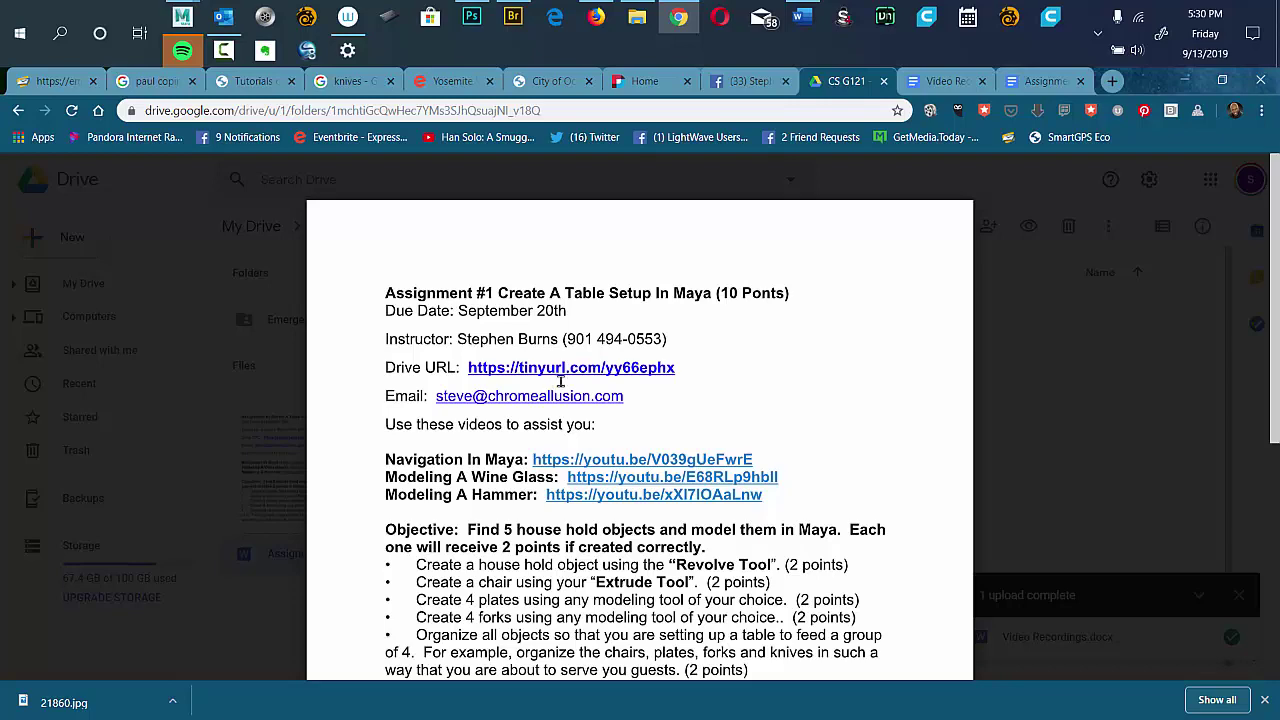
click(1019, 409)
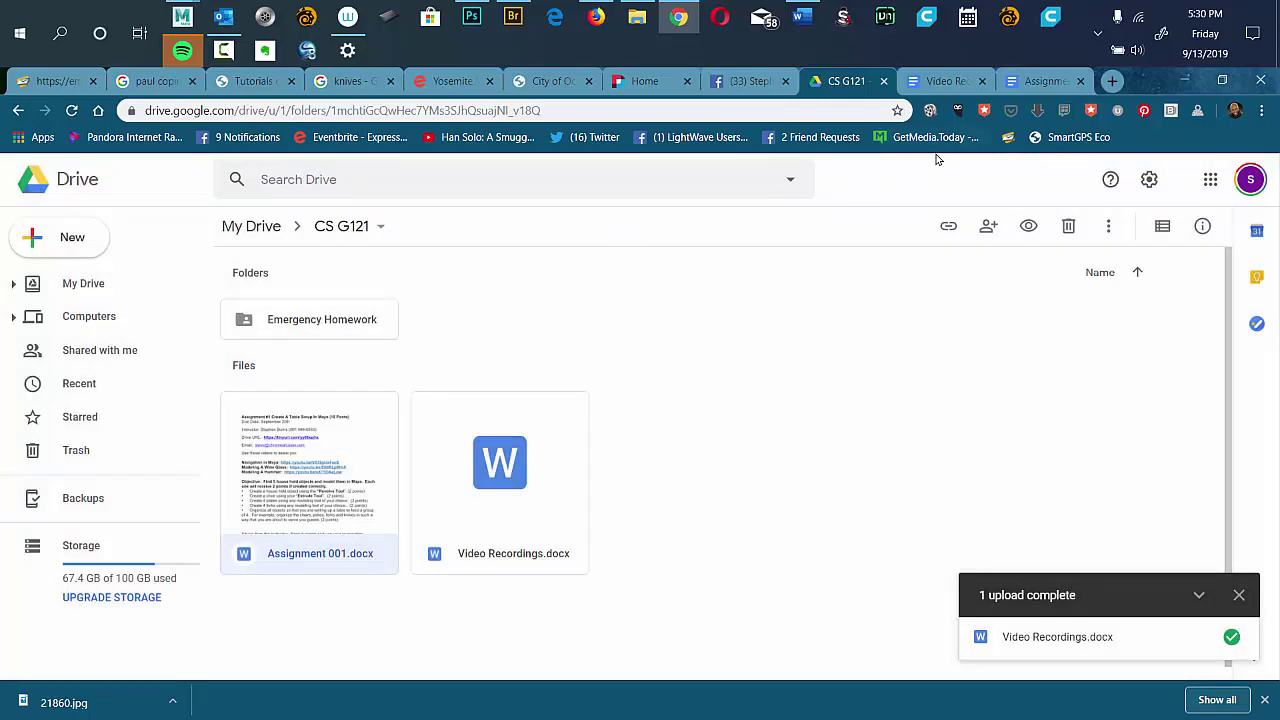
click(18, 110)
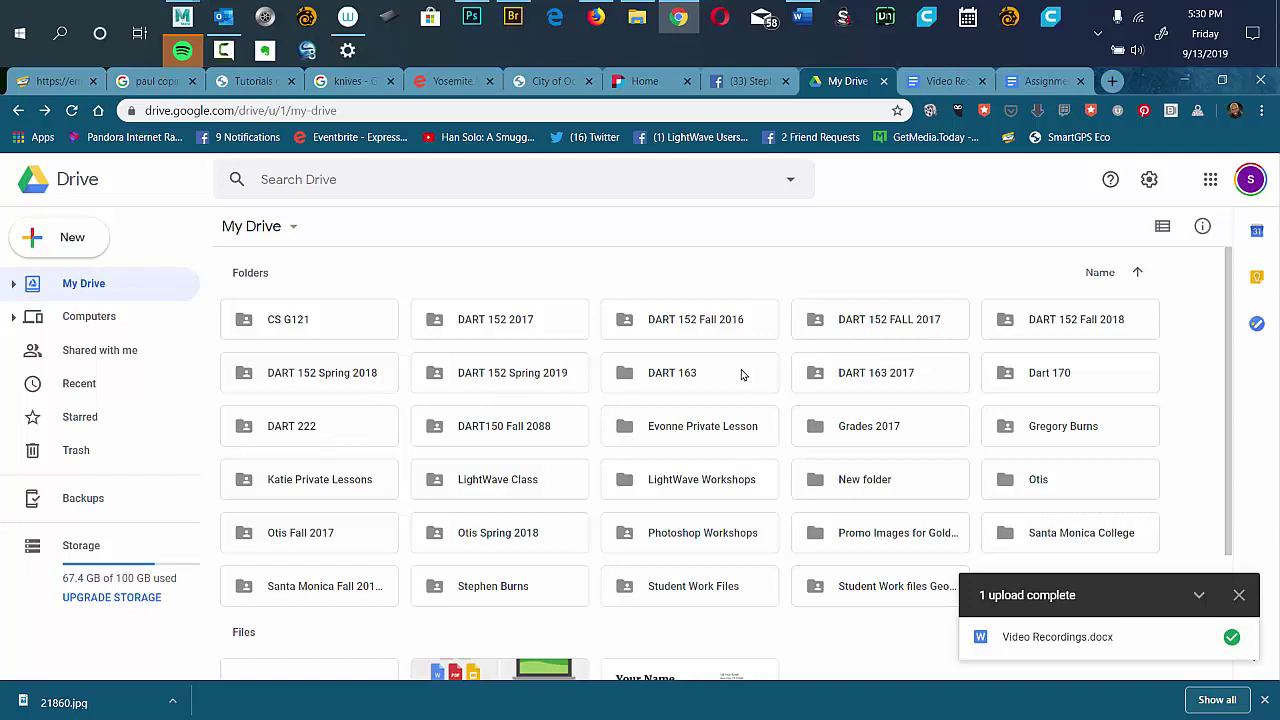
Open the DART 152 Spring 2019 folder and preview DART G152 Class Recordings.
click(516, 380)
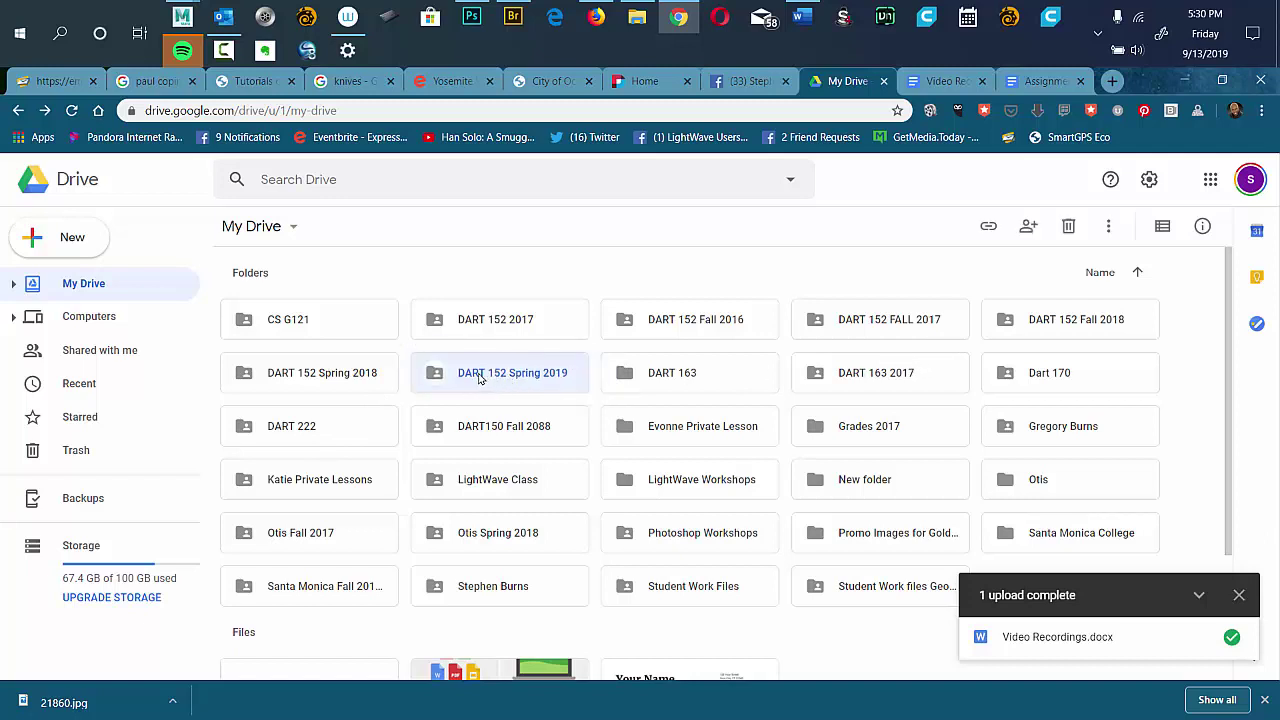
double_click(447, 378)
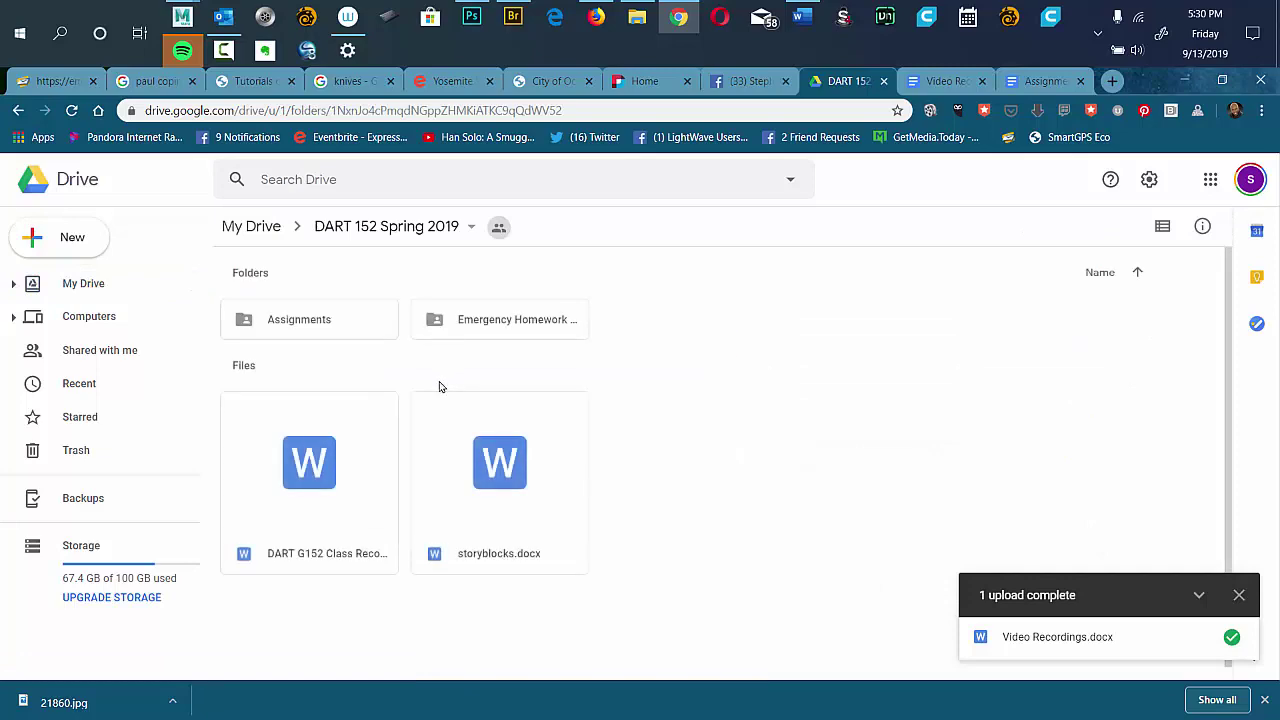
double_click(296, 447)
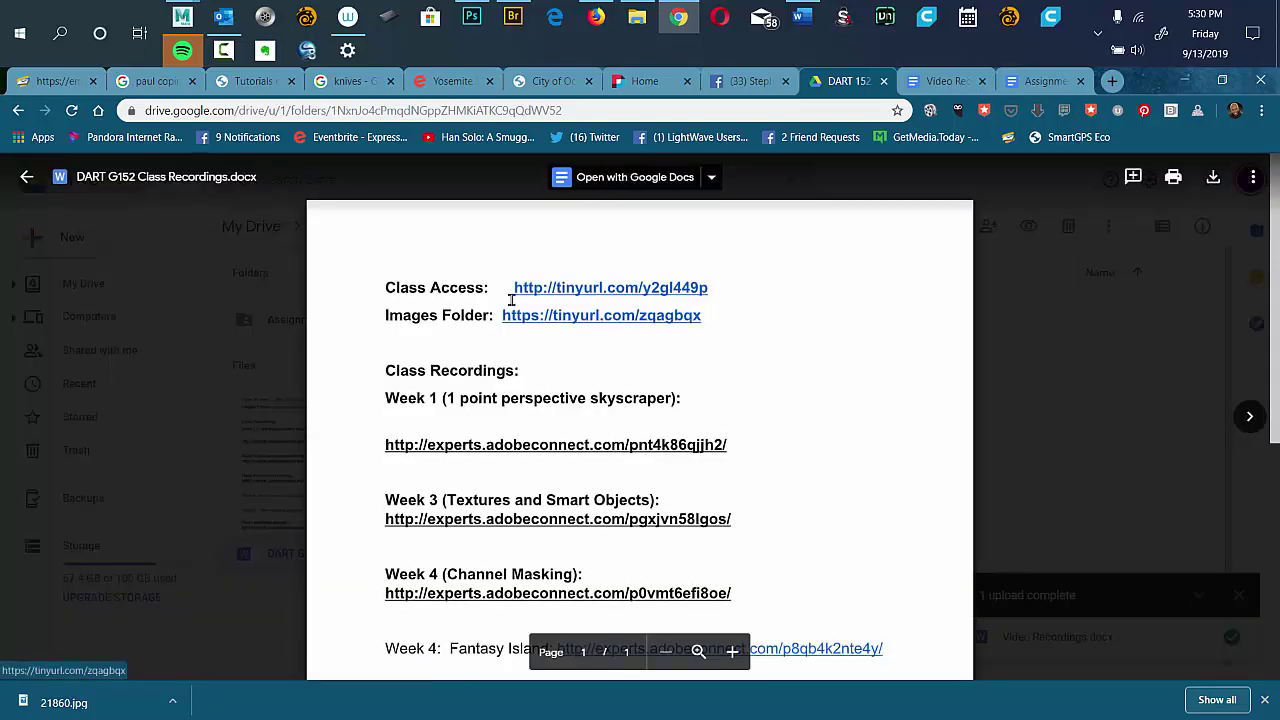
Open the recordings document in Google Docs, select its Images Folder line, and return to Drive.
click(578, 180)
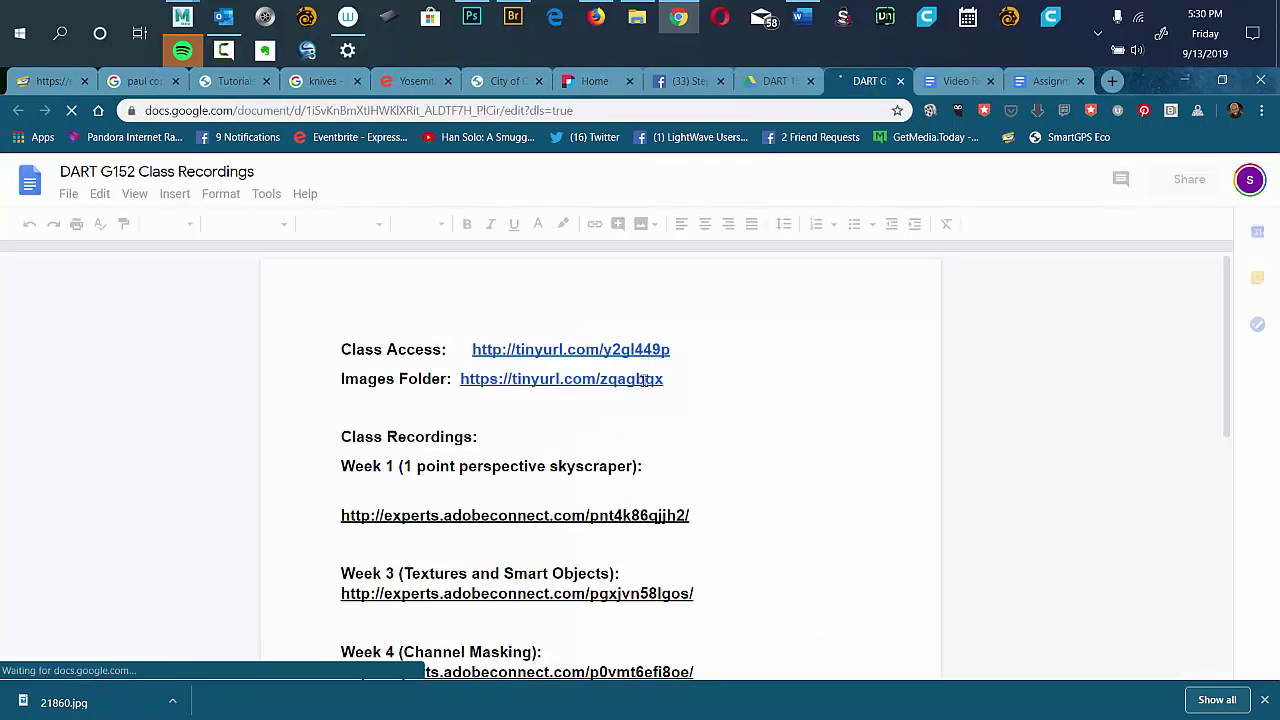
click(677, 380)
drag(665, 380, 332, 380)
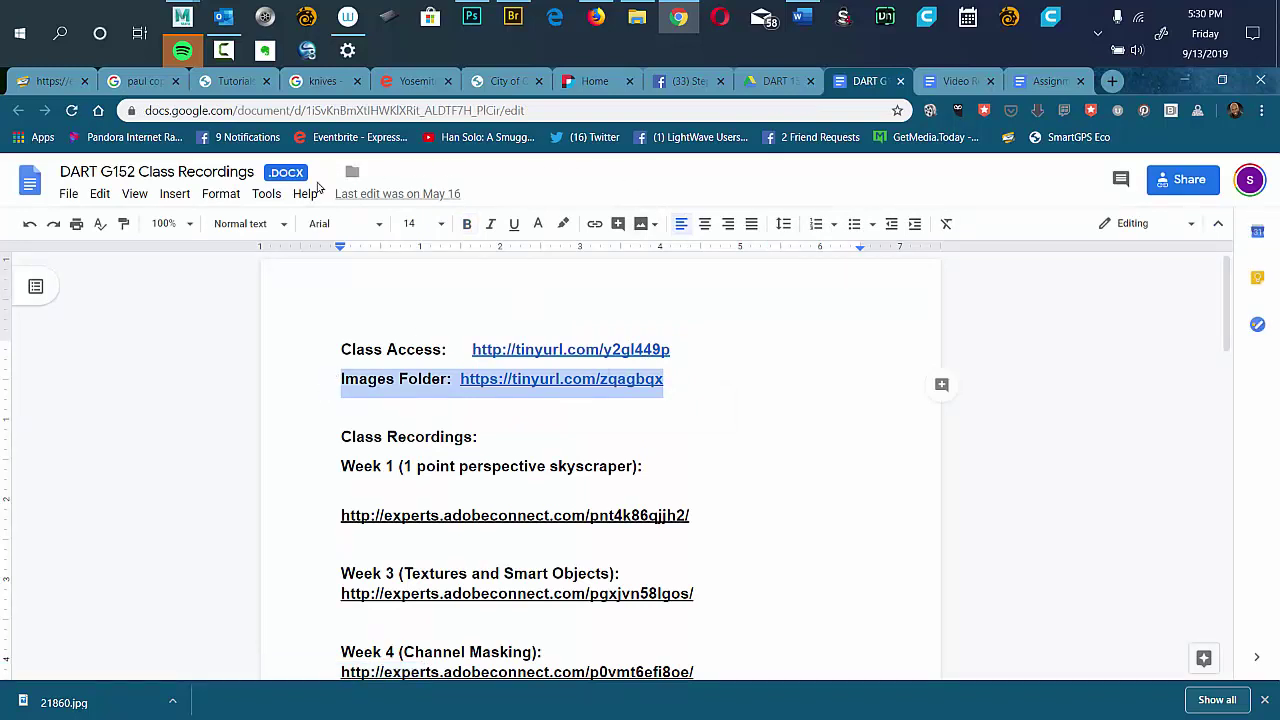
click(776, 81)
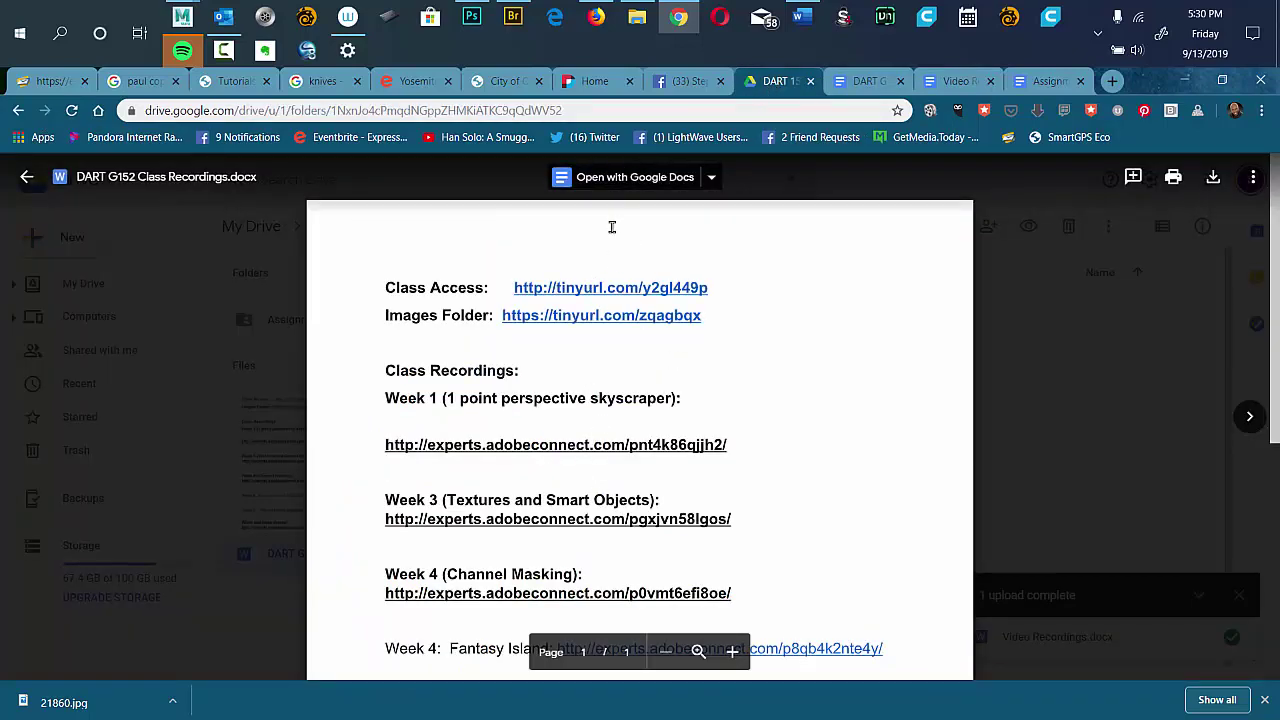
click(227, 261)
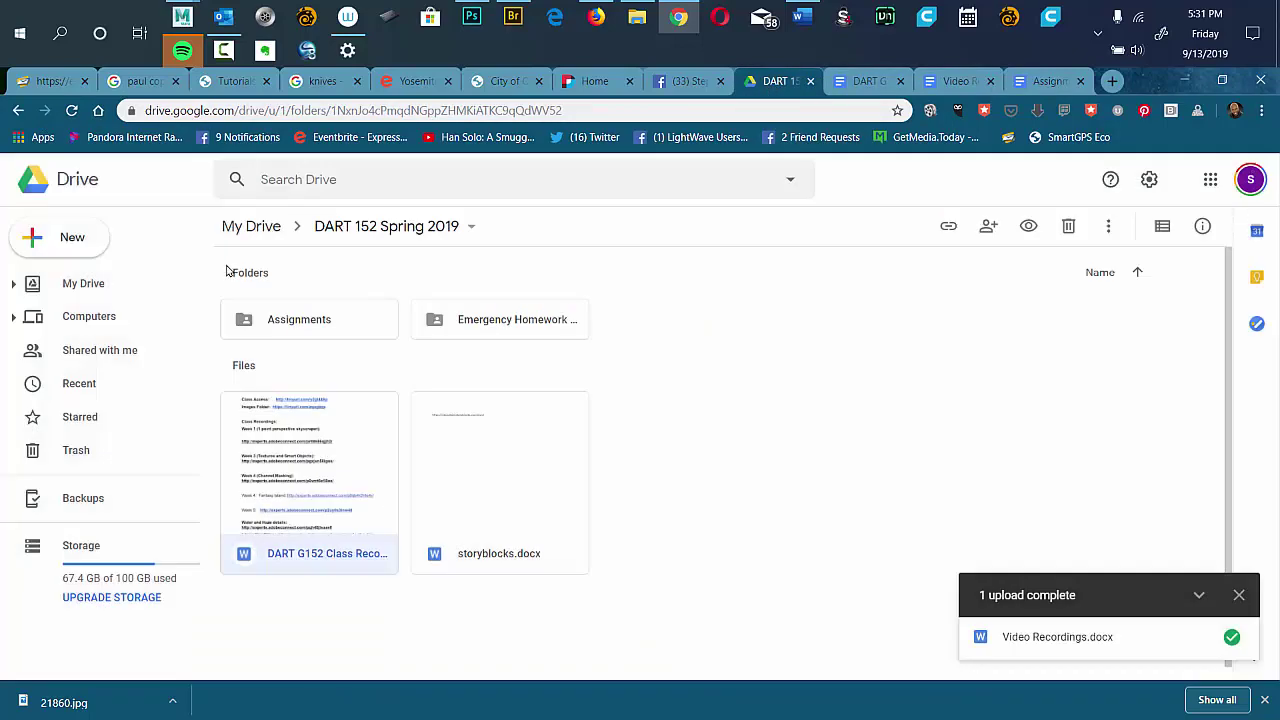
Go back to My Drive, enter CS G121, and open Assignment 001.docx in Google Docs.
click(16, 112)
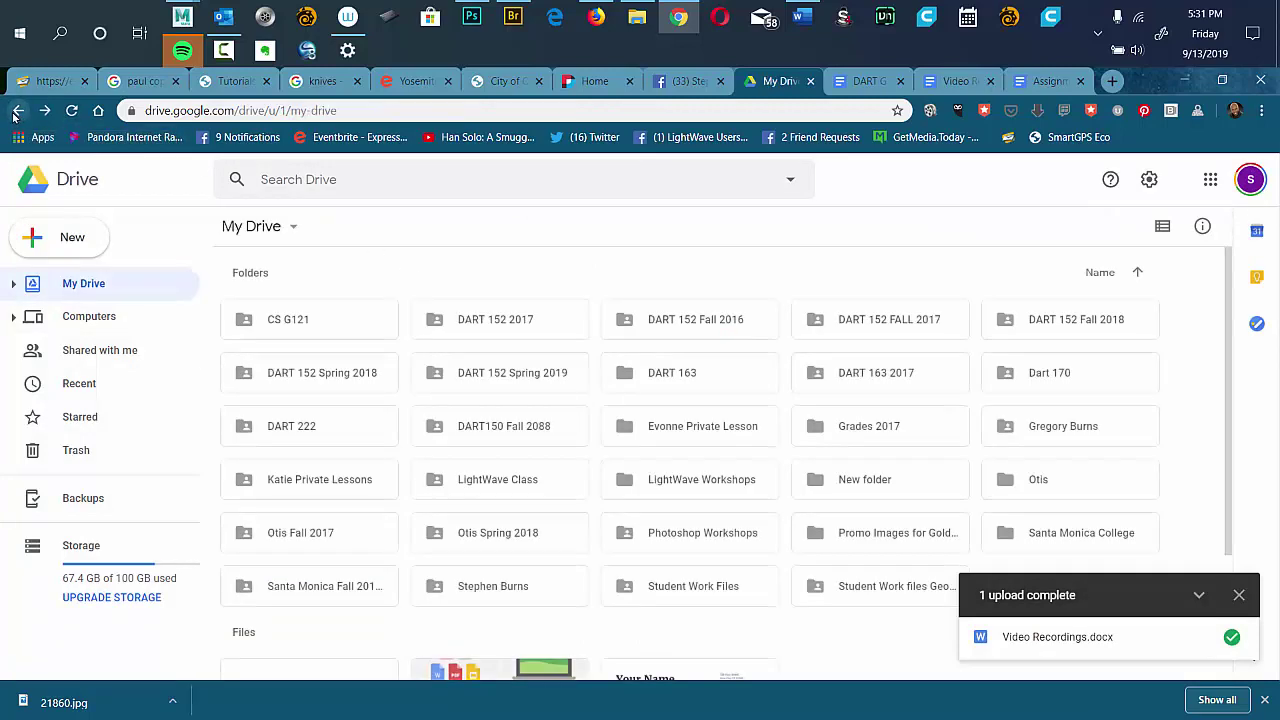
double_click(285, 322)
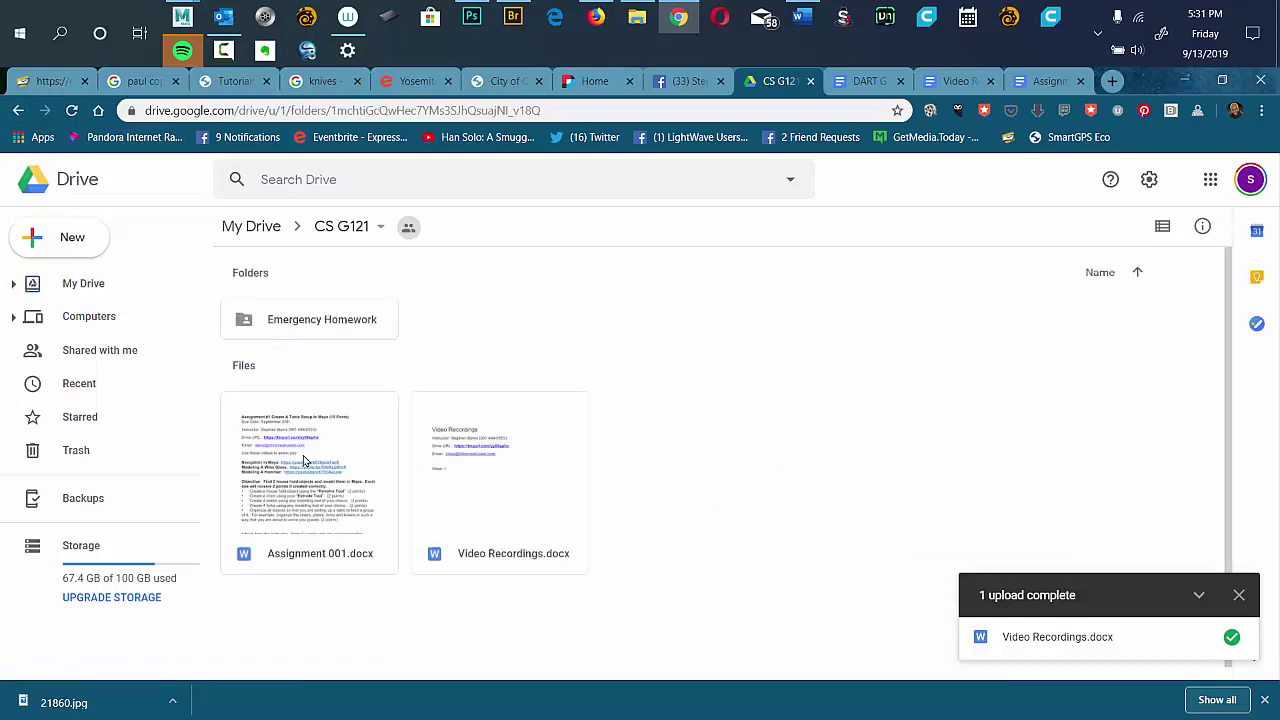
double_click(305, 460)
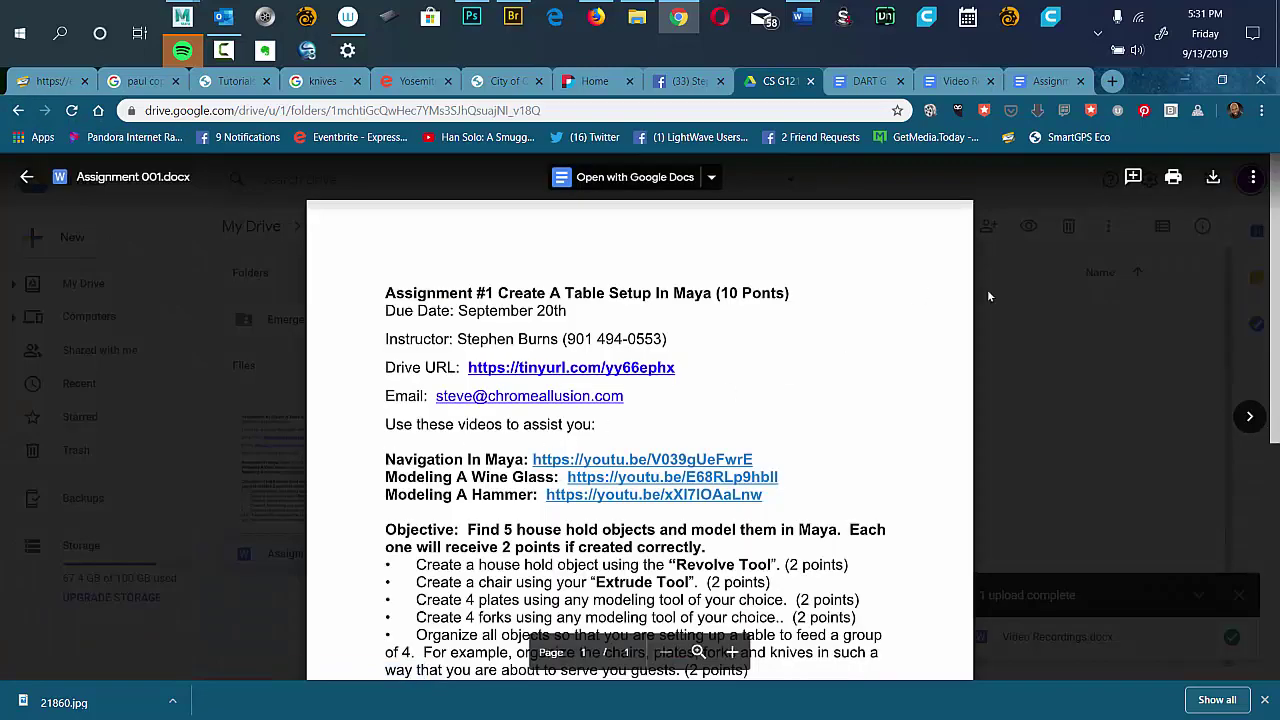
click(988, 296)
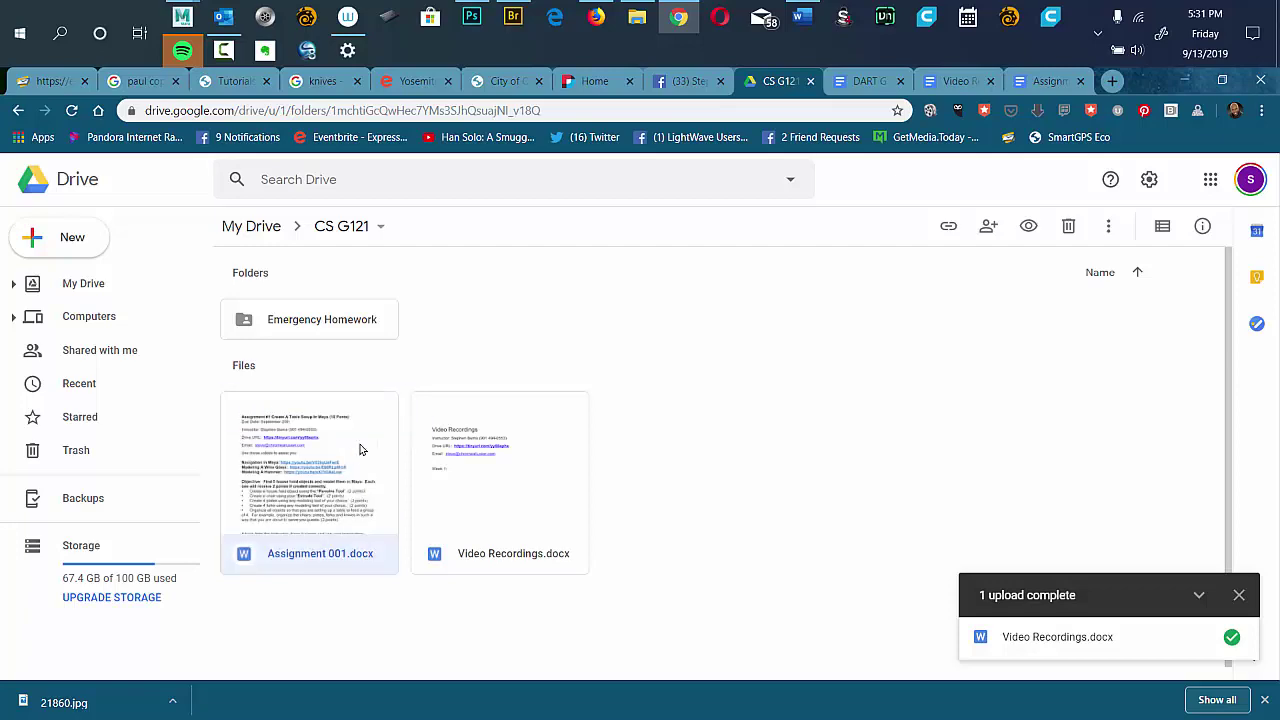
double_click(337, 415)
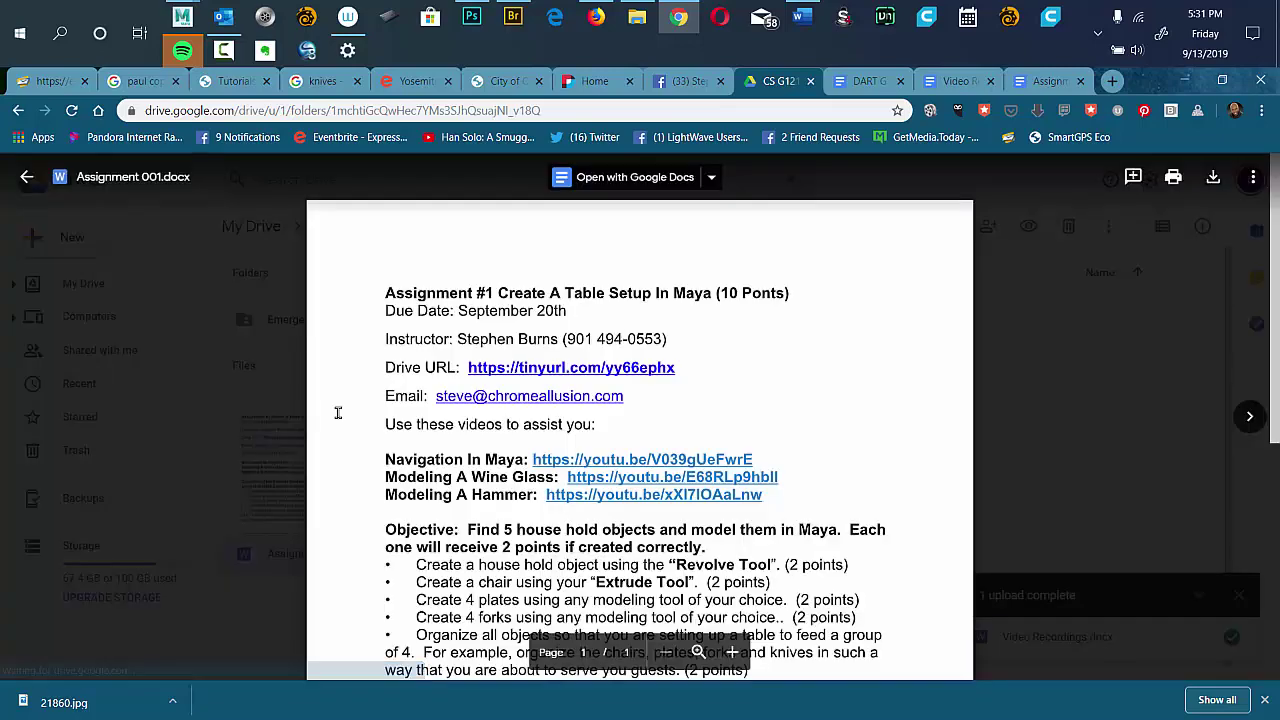
click(645, 182)
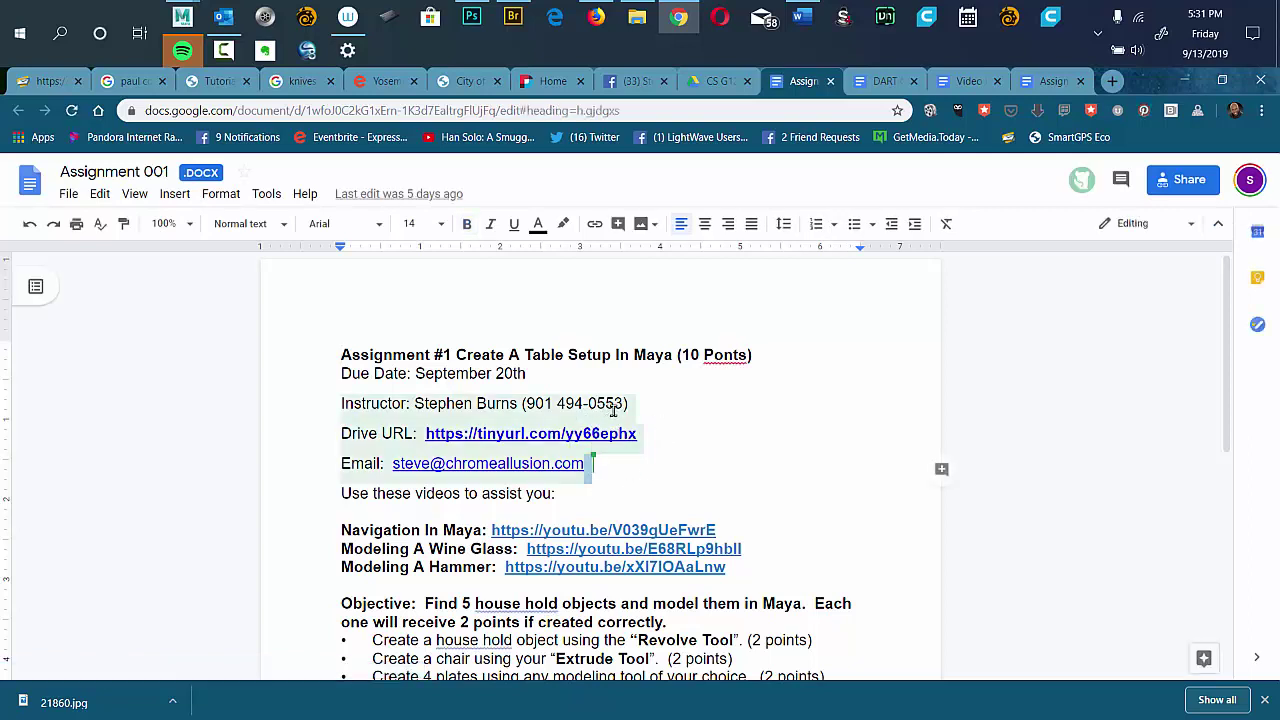
Paste the copied Images Folder line on a new line after the Drive URL.
click(706, 479)
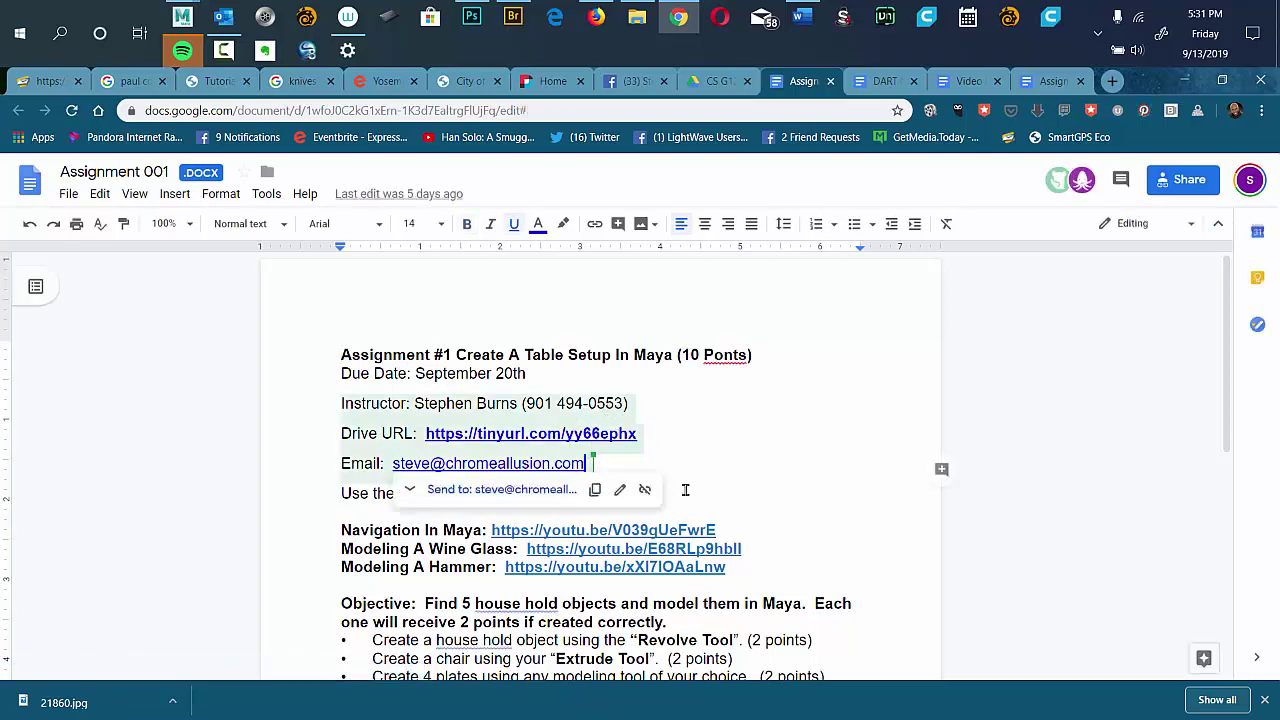
click(645, 403)
click(648, 438)
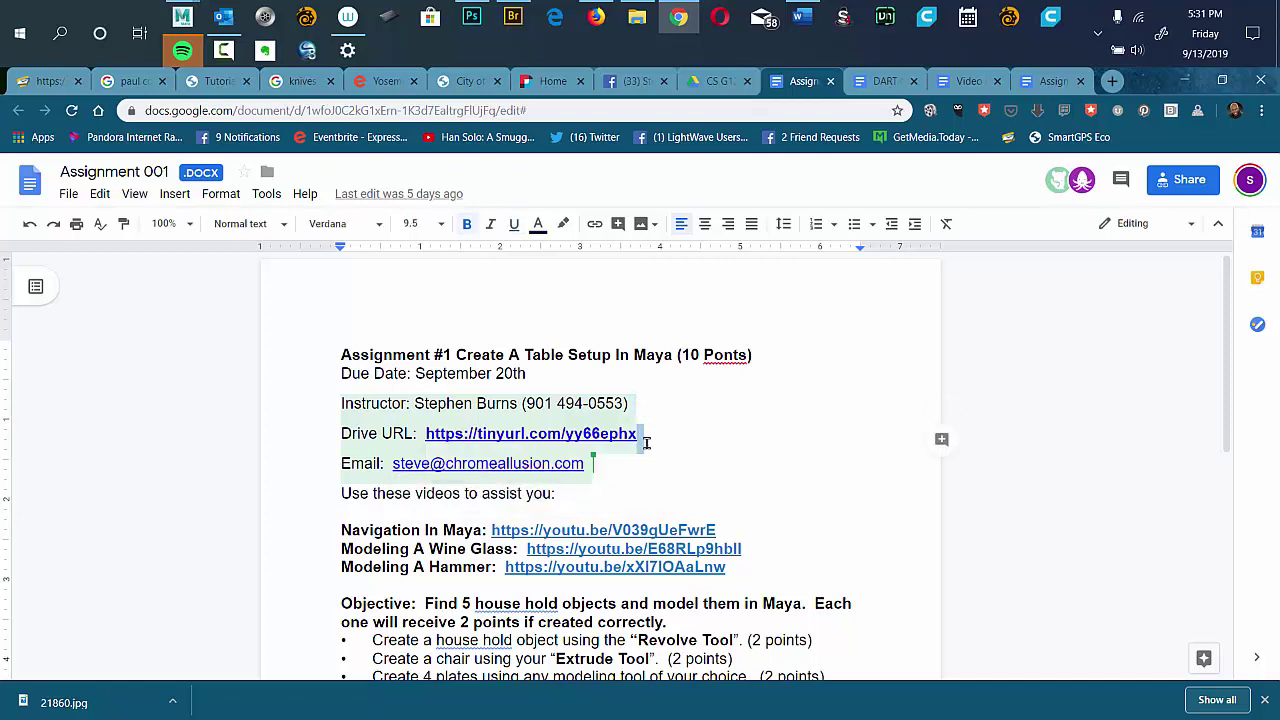
key(Return)
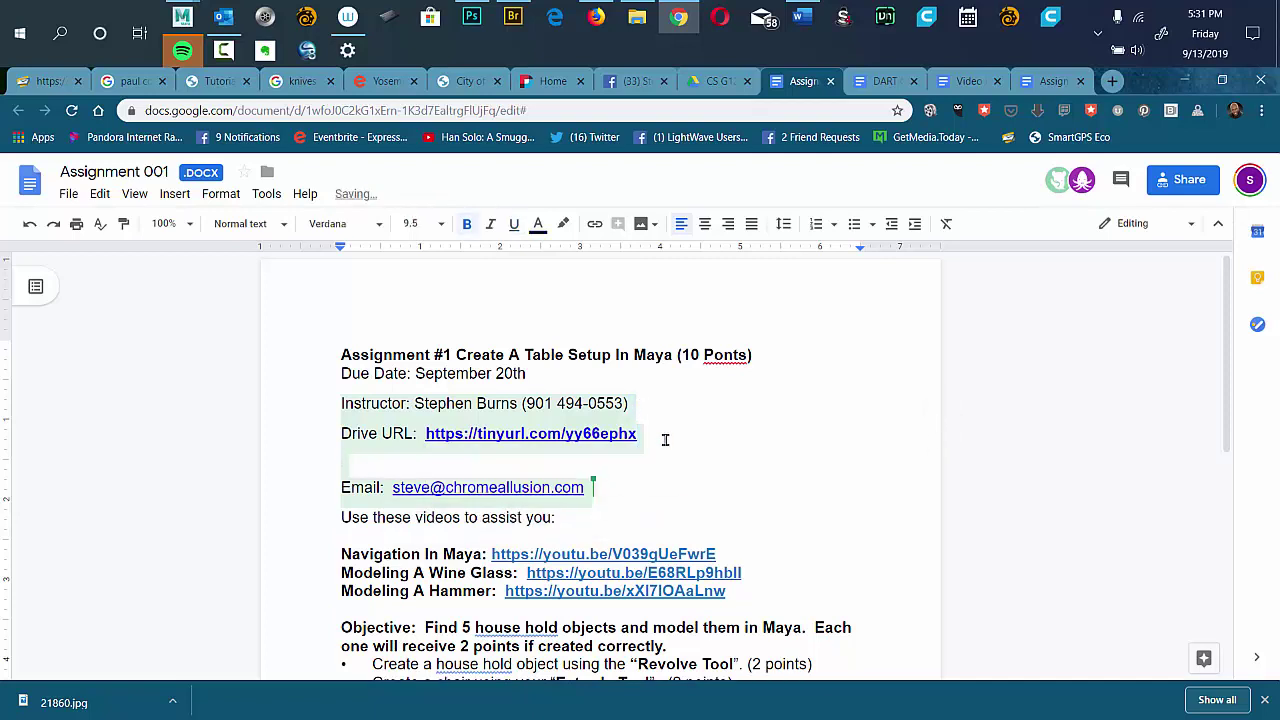
click(665, 440)
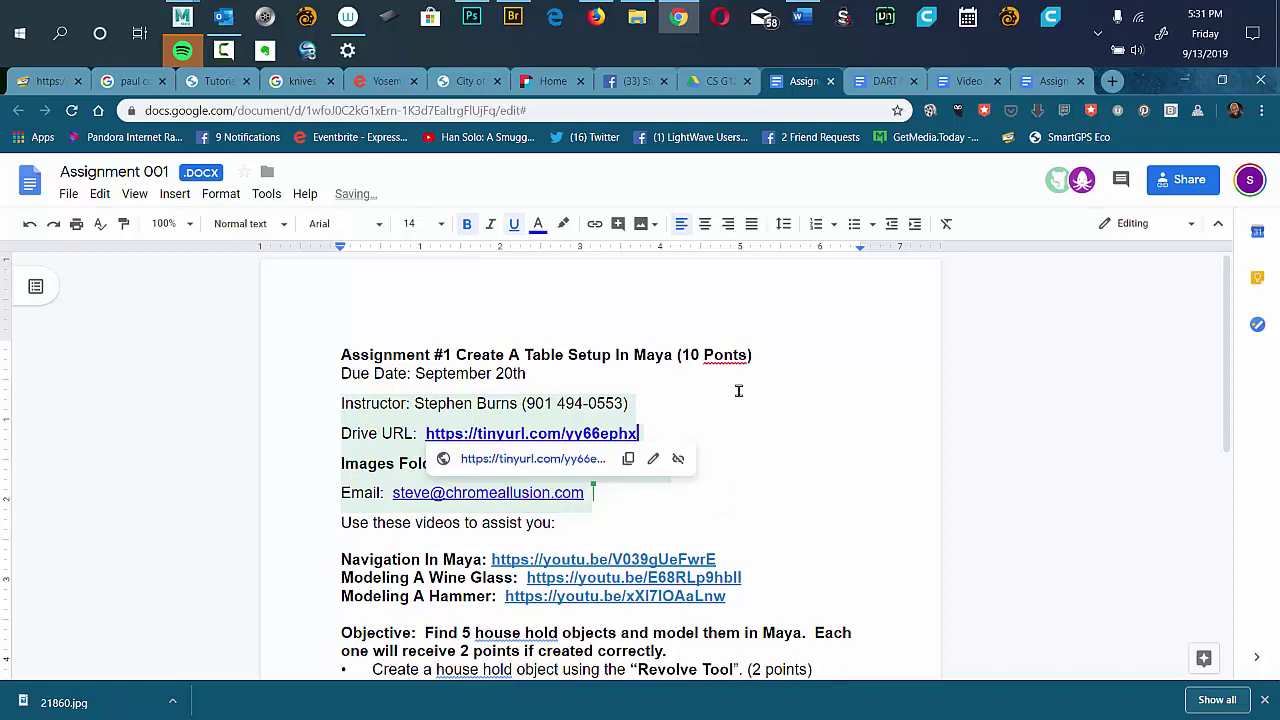
click(972, 357)
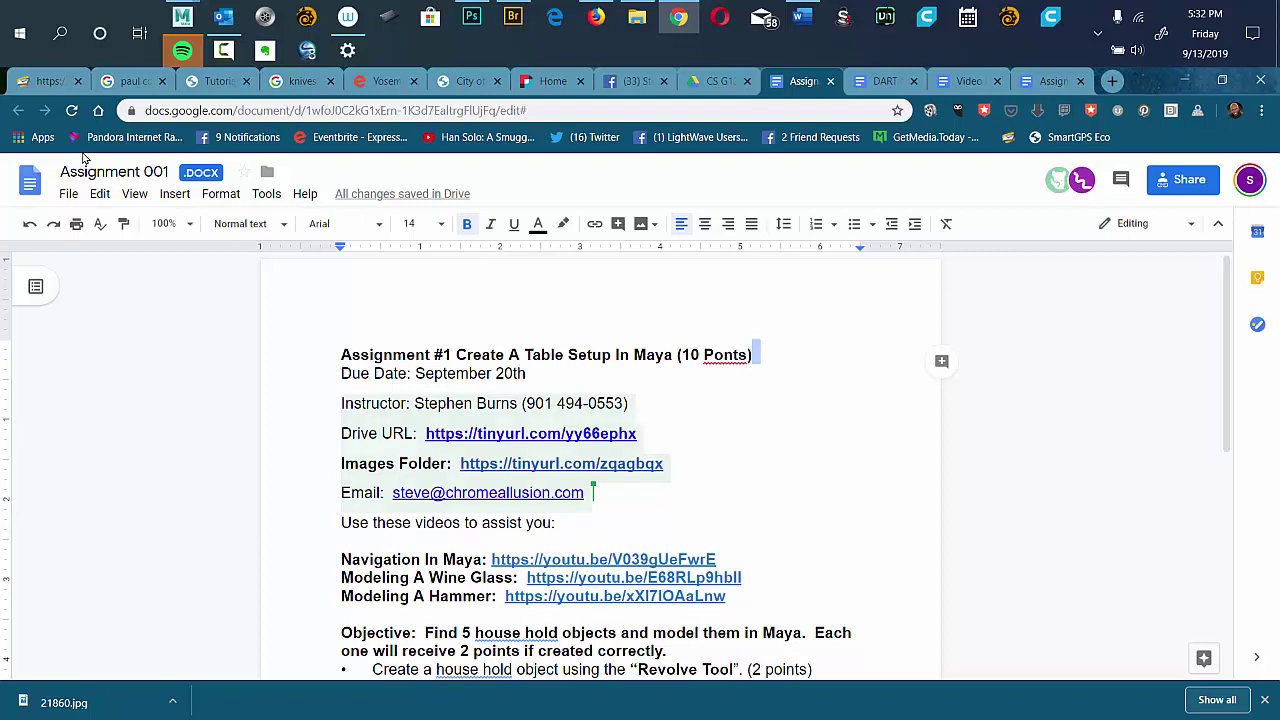
In the CS G121 folder, preview Assignment 001.docx and then Video Recordings.docx.
click(720, 84)
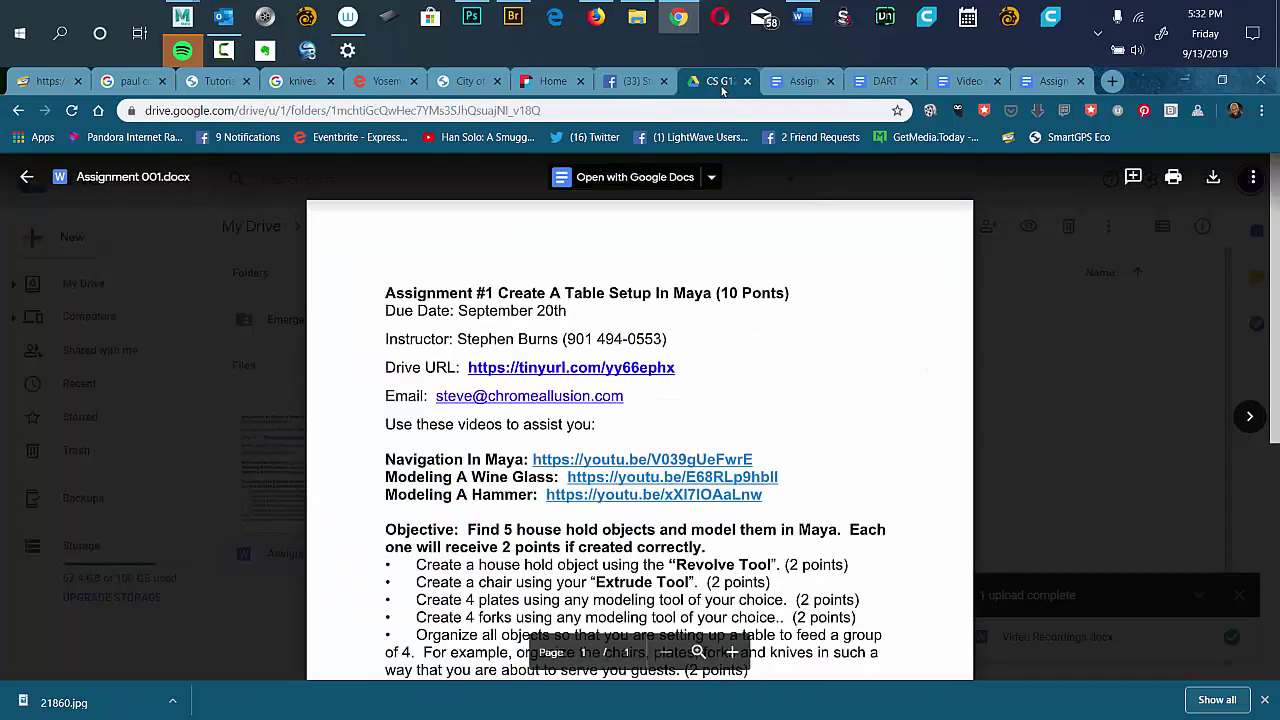
click(152, 347)
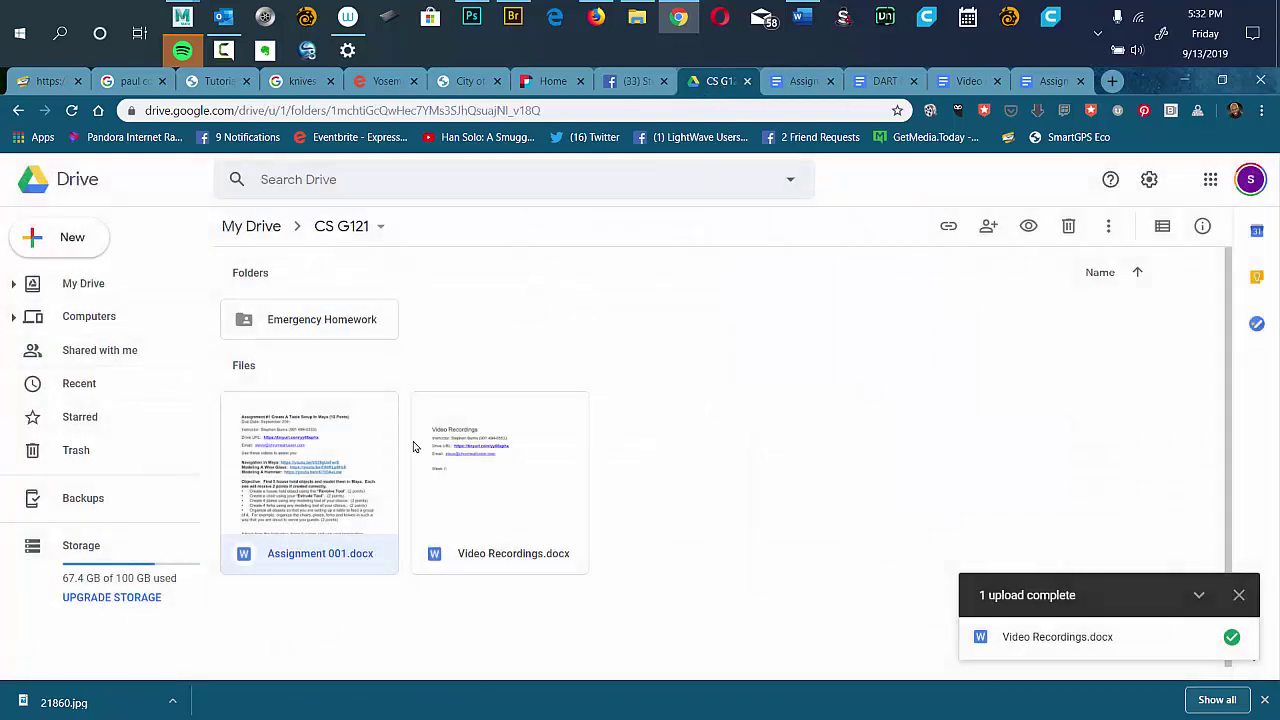
double_click(304, 464)
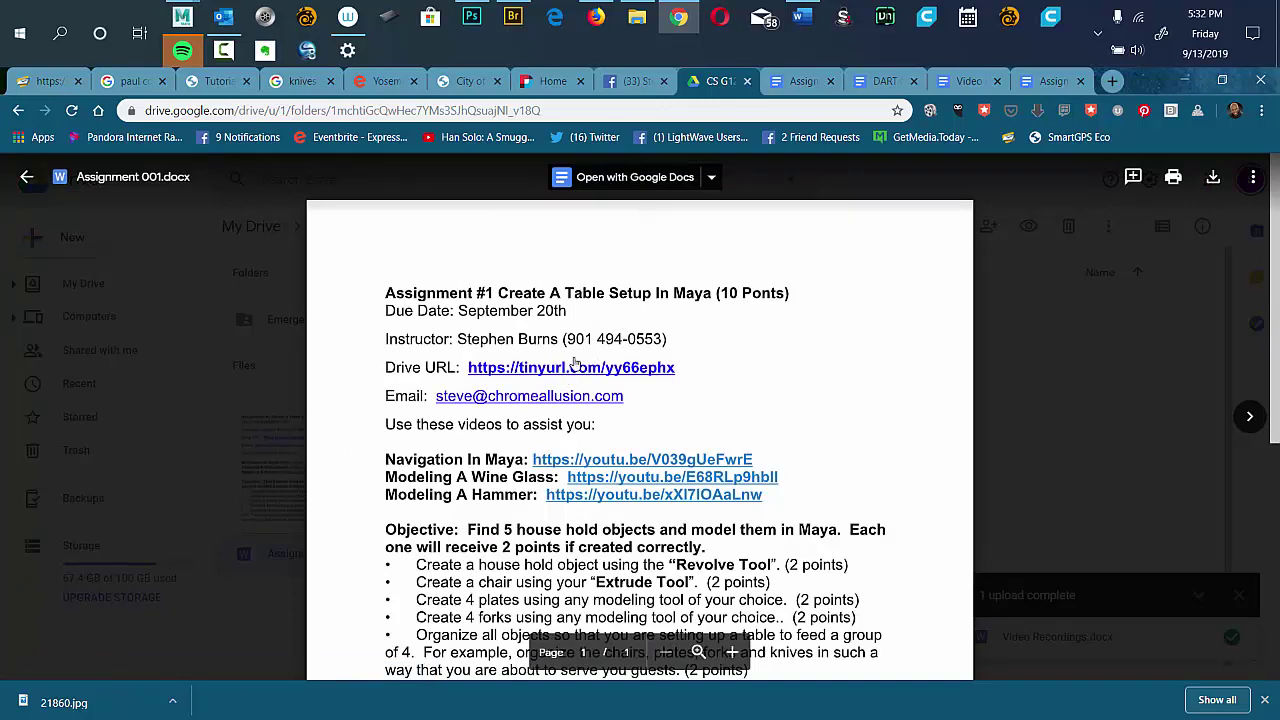
click(234, 343)
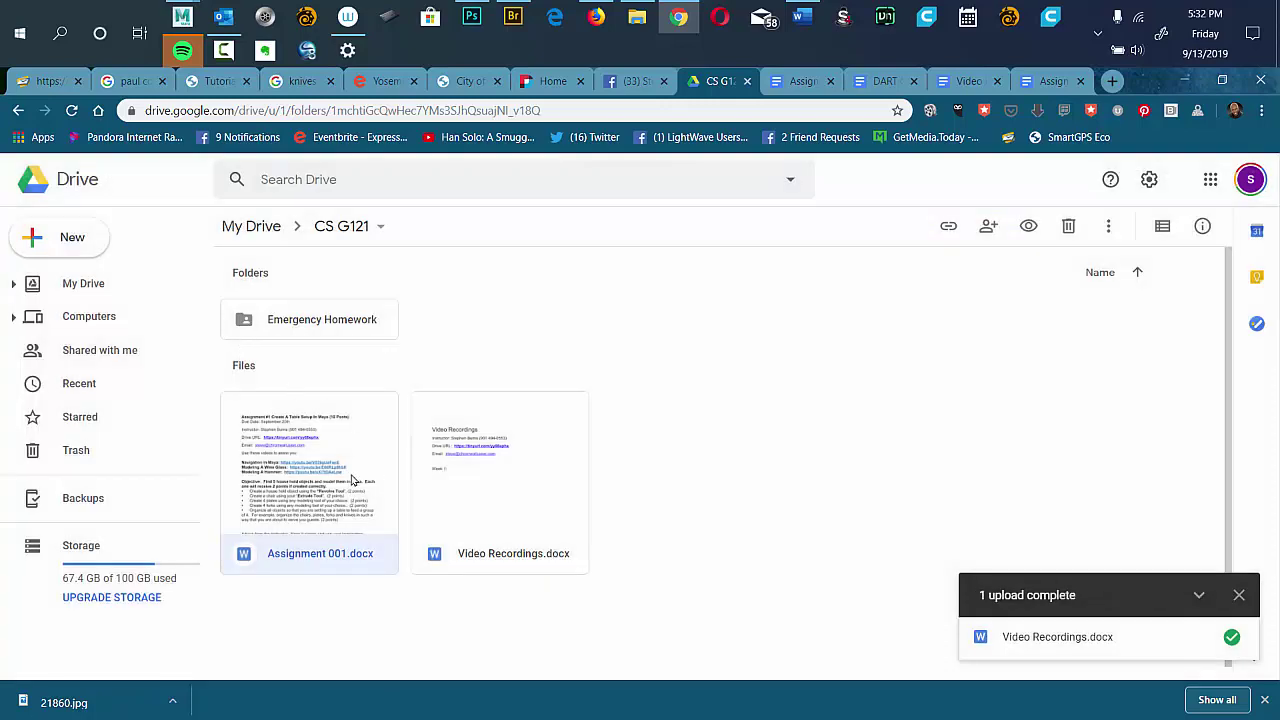
click(458, 473)
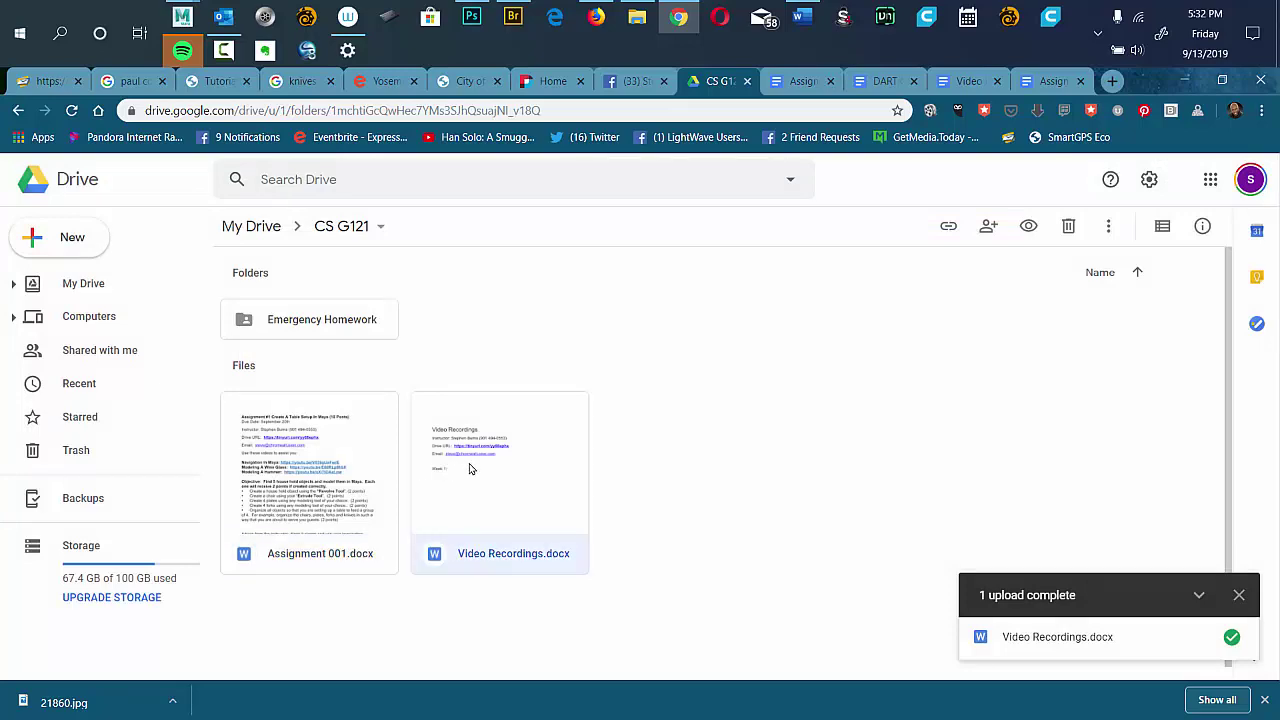
double_click(462, 466)
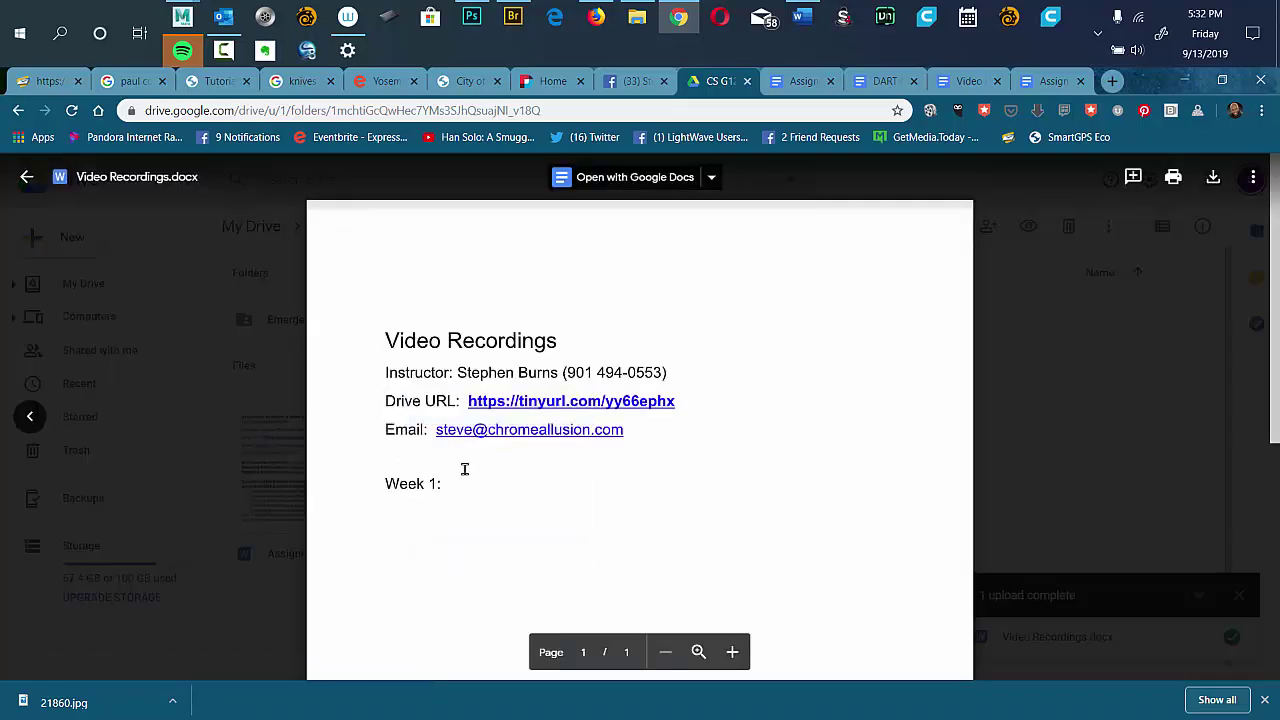
Reload the Drive folder to refresh thumbnails, then preview Video Recordings.docx again.
click(300, 308)
click(343, 435)
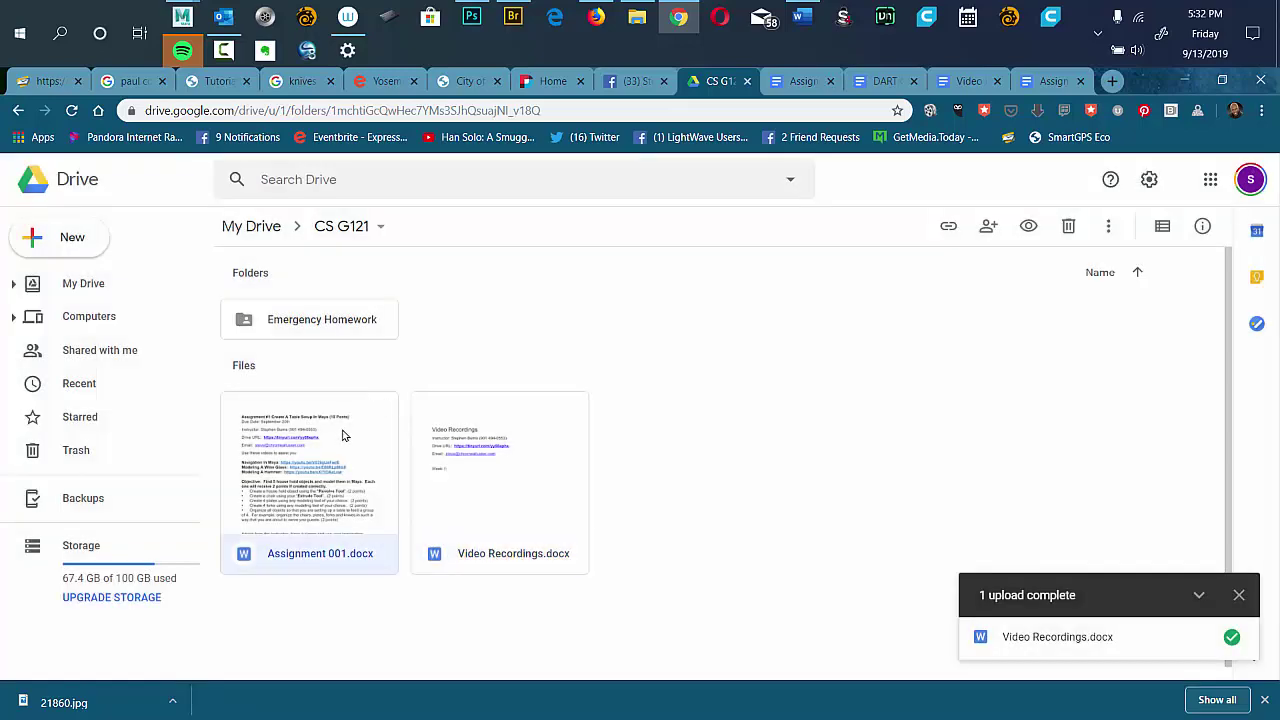
double_click(317, 466)
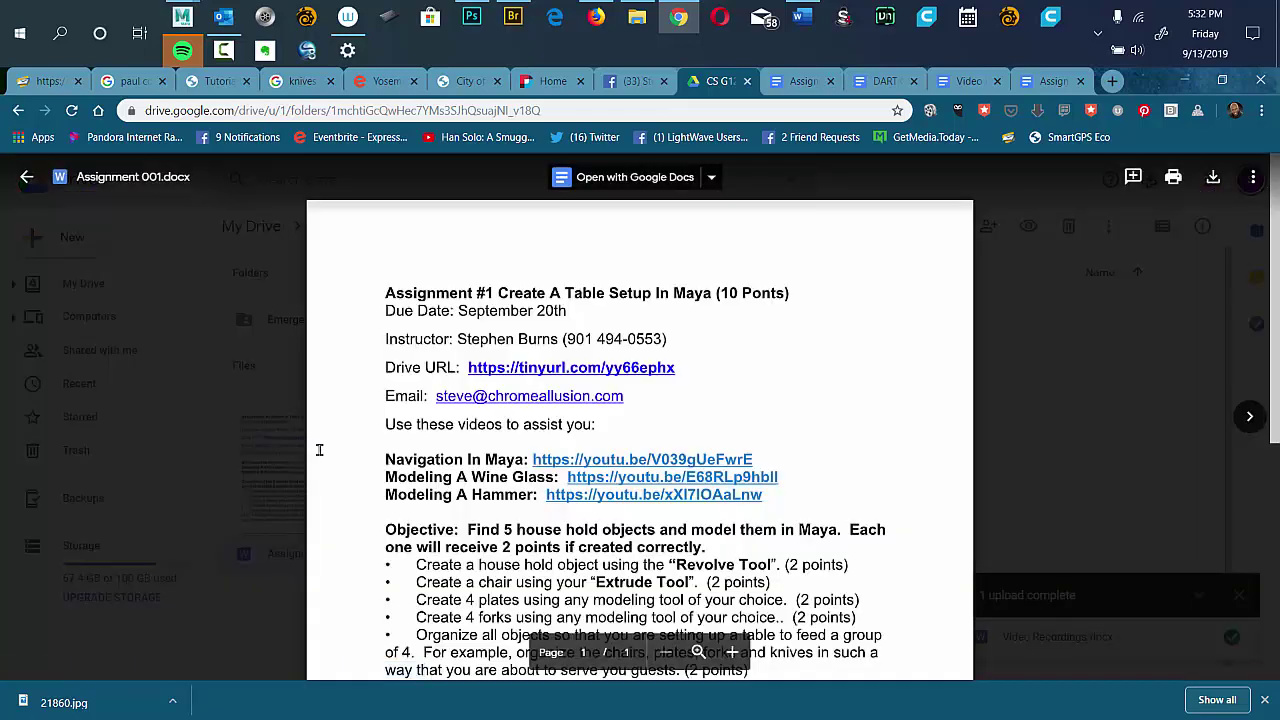
click(71, 110)
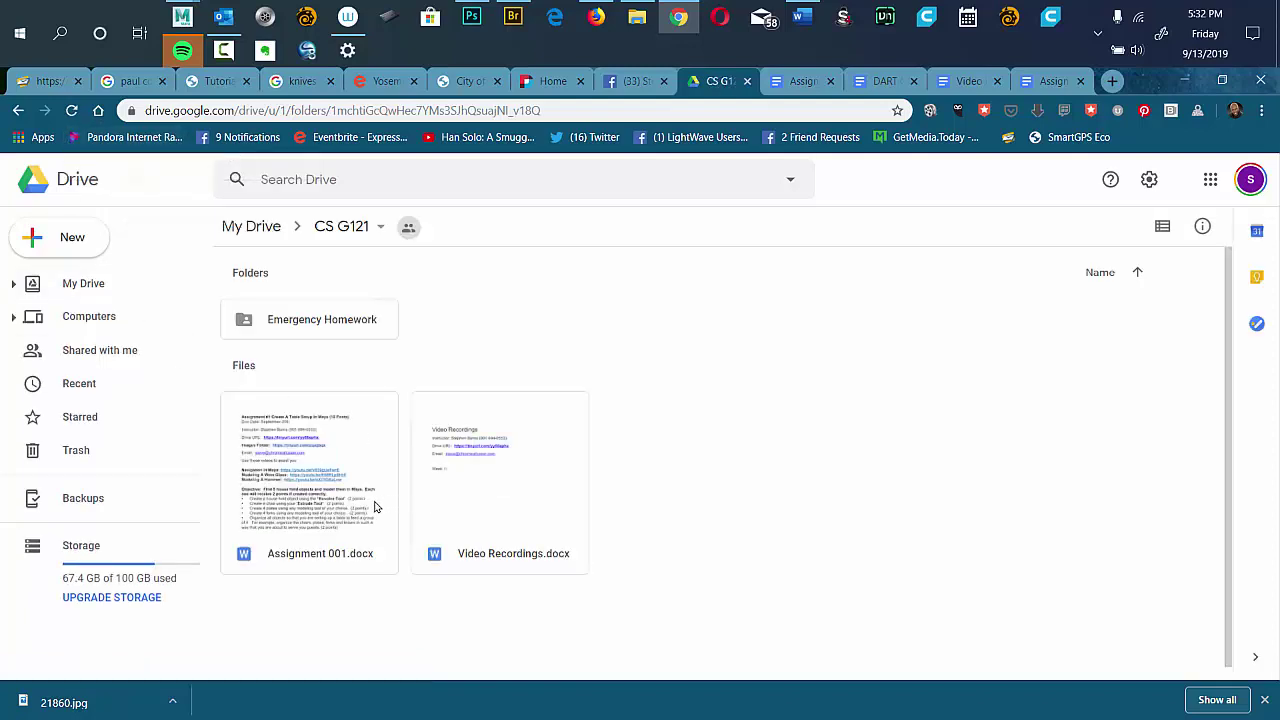
drag(475, 459, 473, 462)
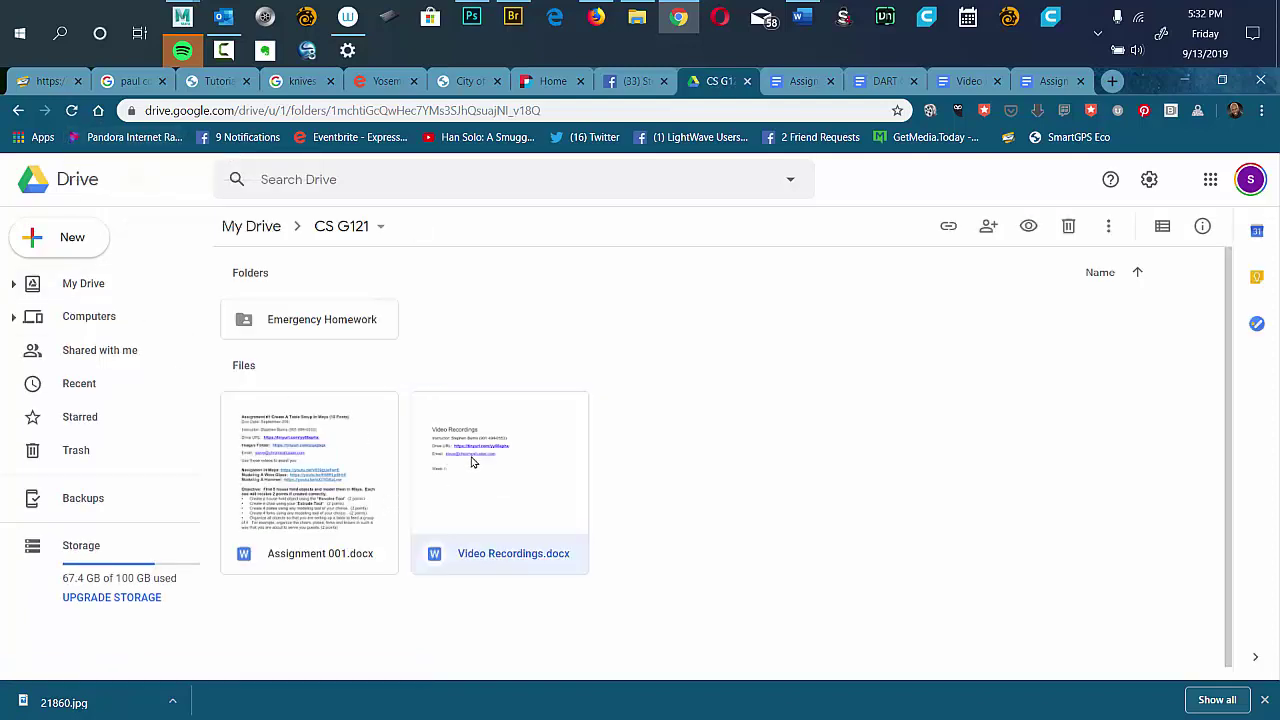
double_click(474, 463)
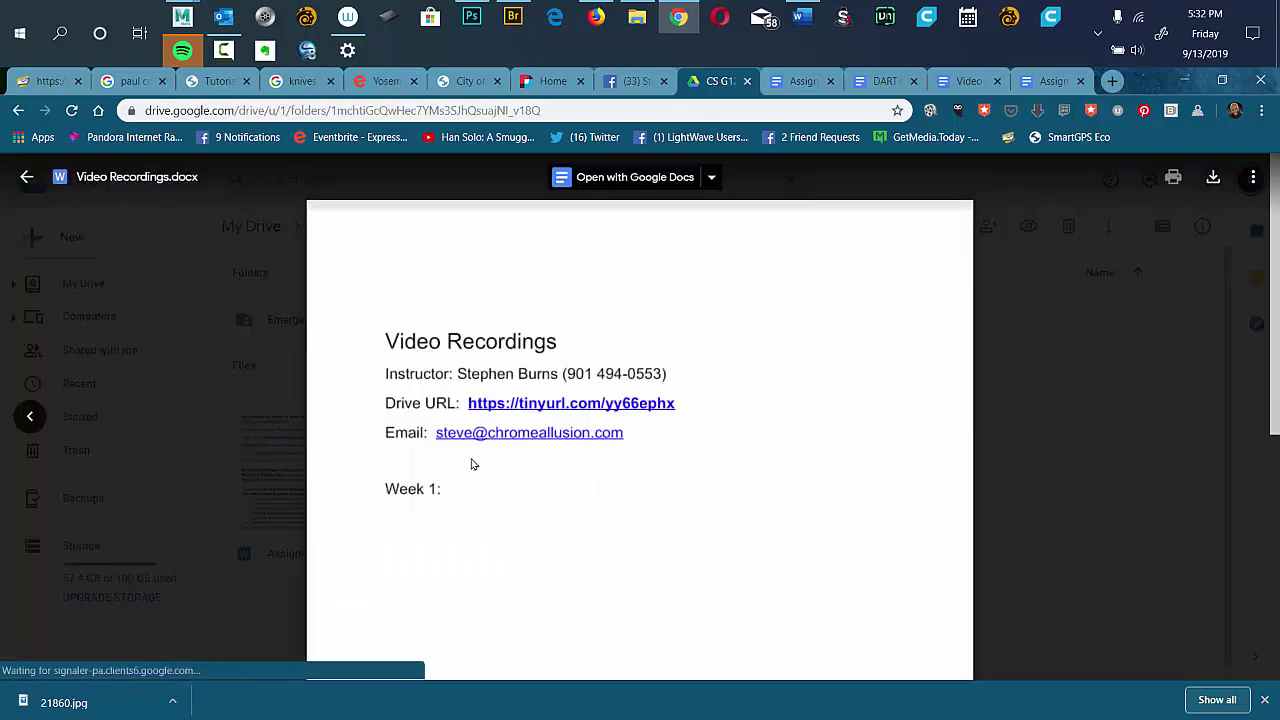
Open Video Recordings in Google Docs and paste the Images Folder link line below the Drive URL.
click(660, 176)
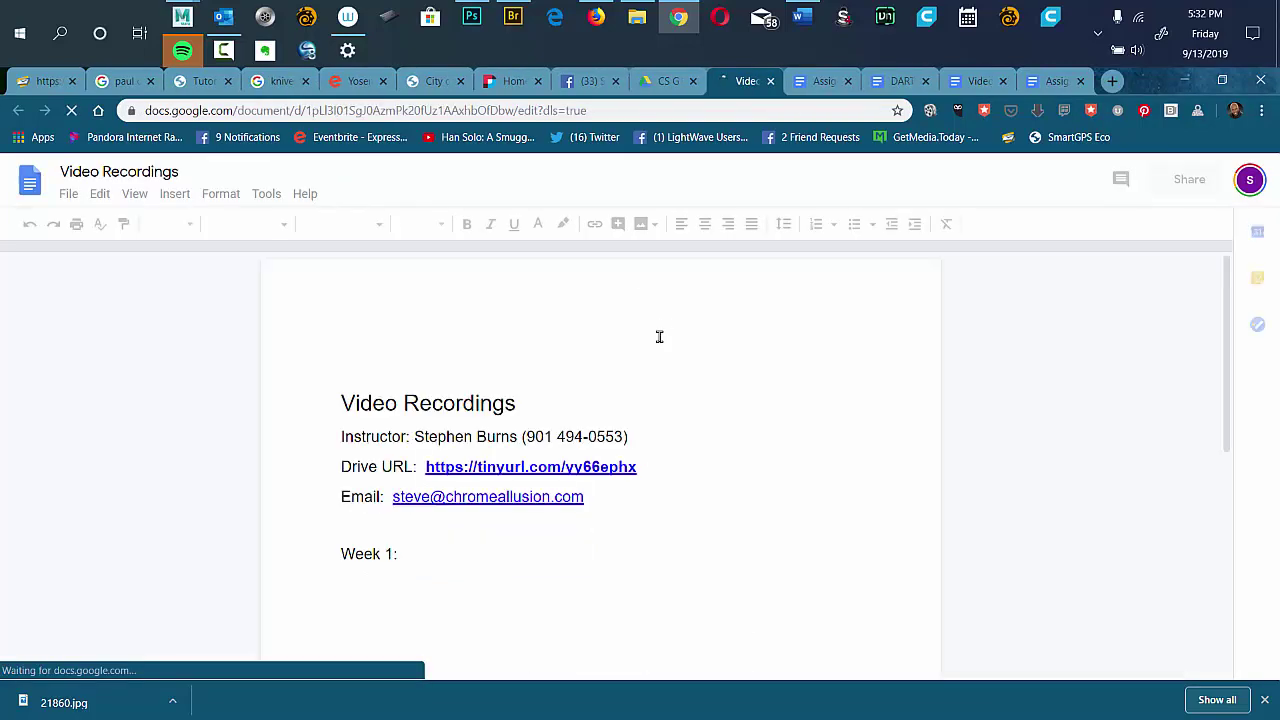
click(648, 468)
key(Return)
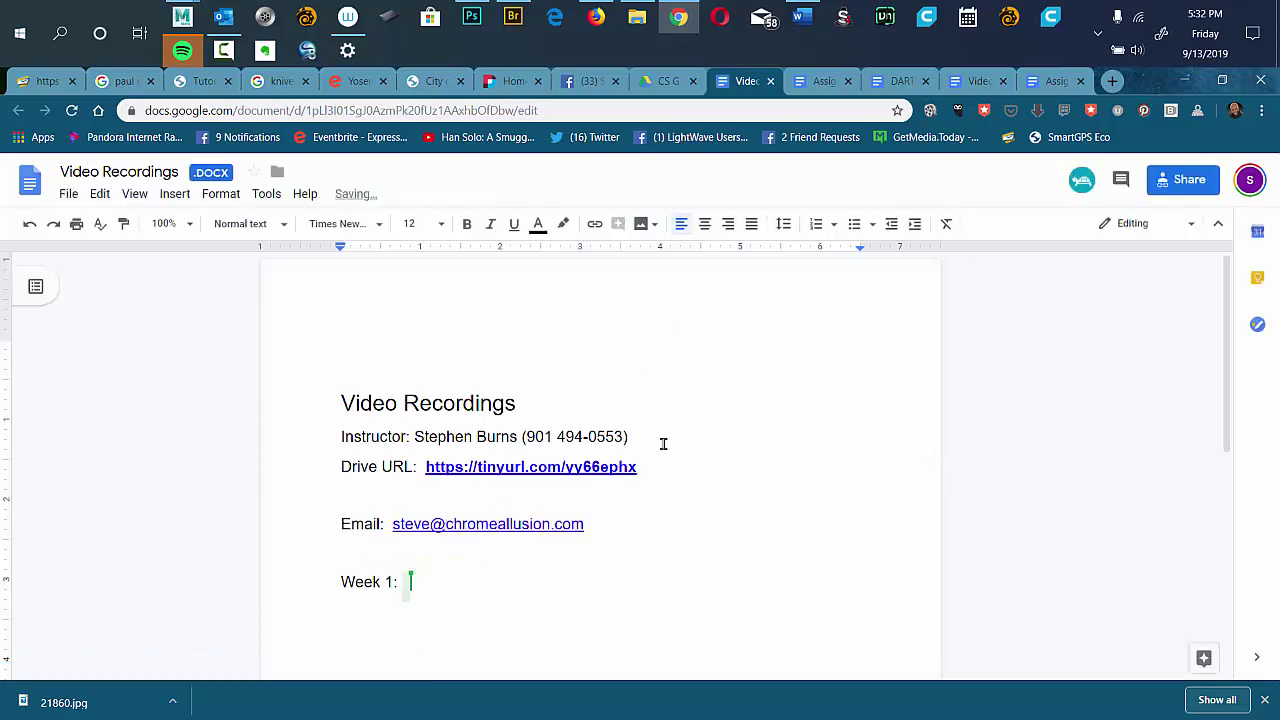
click(990, 402)
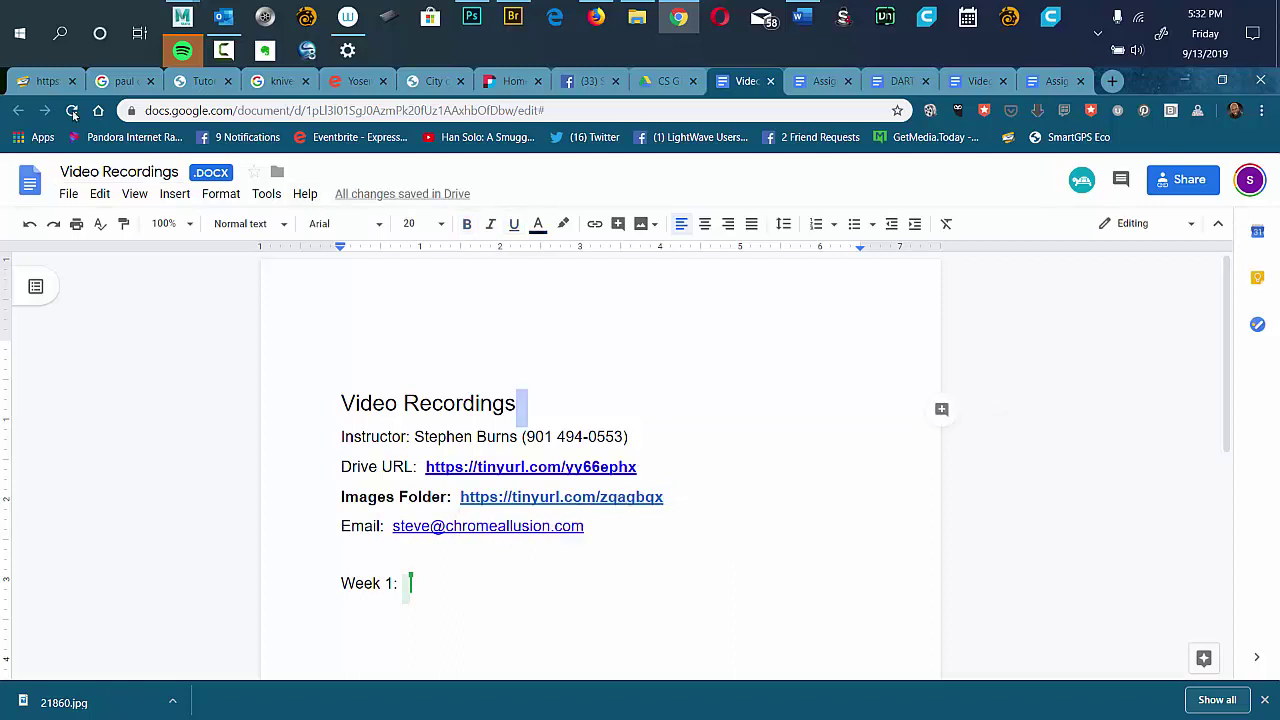
Preview Assignment 001.docx in Drive and follow its Images Folder link to Student Work Files.
click(650, 84)
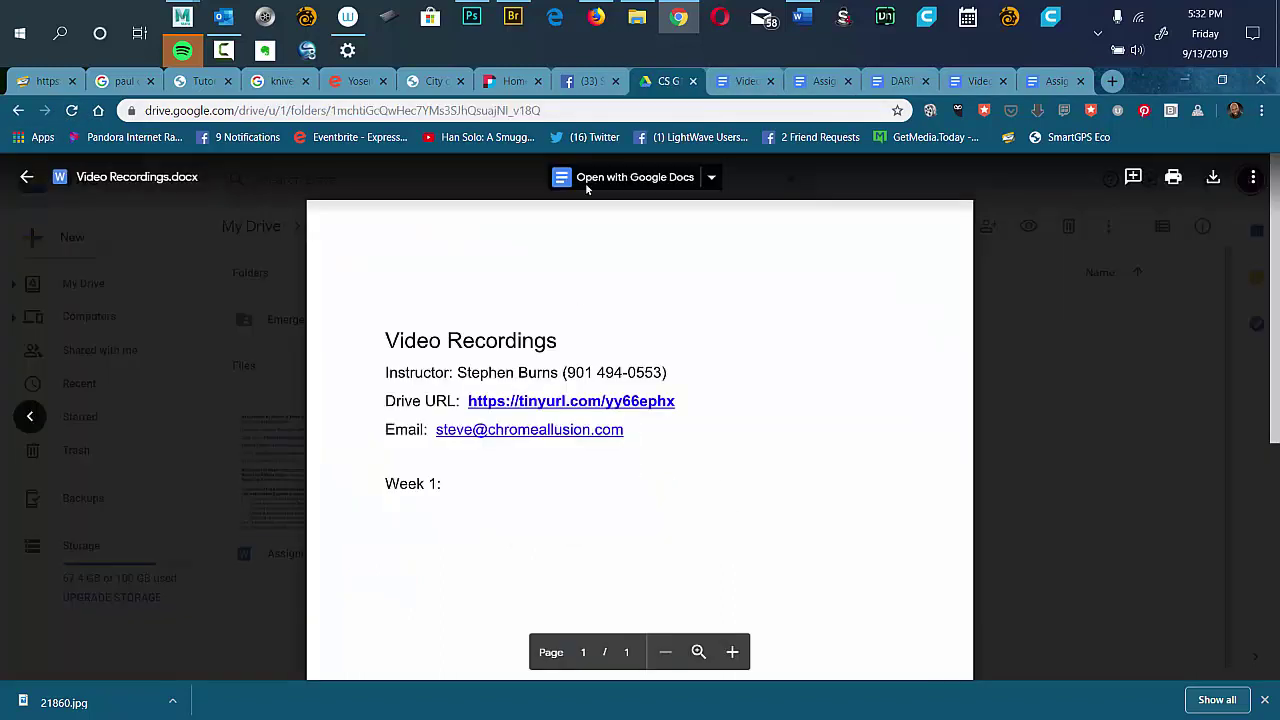
click(266, 433)
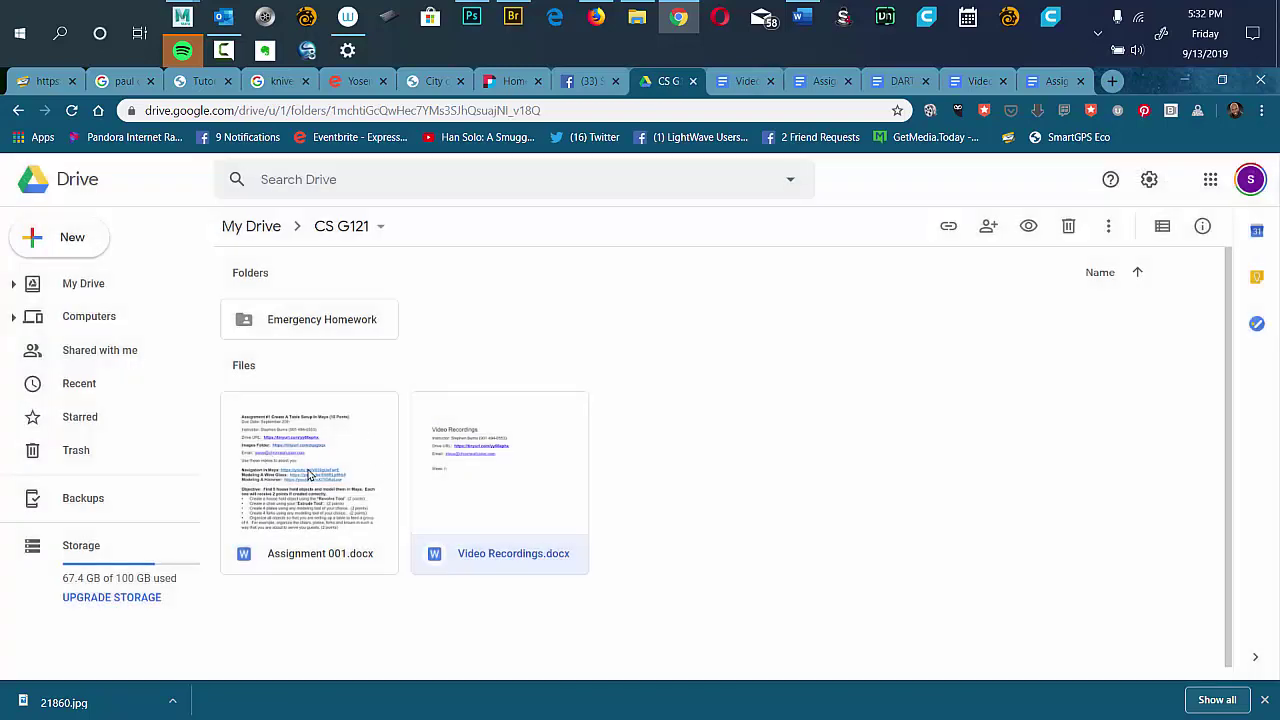
double_click(309, 467)
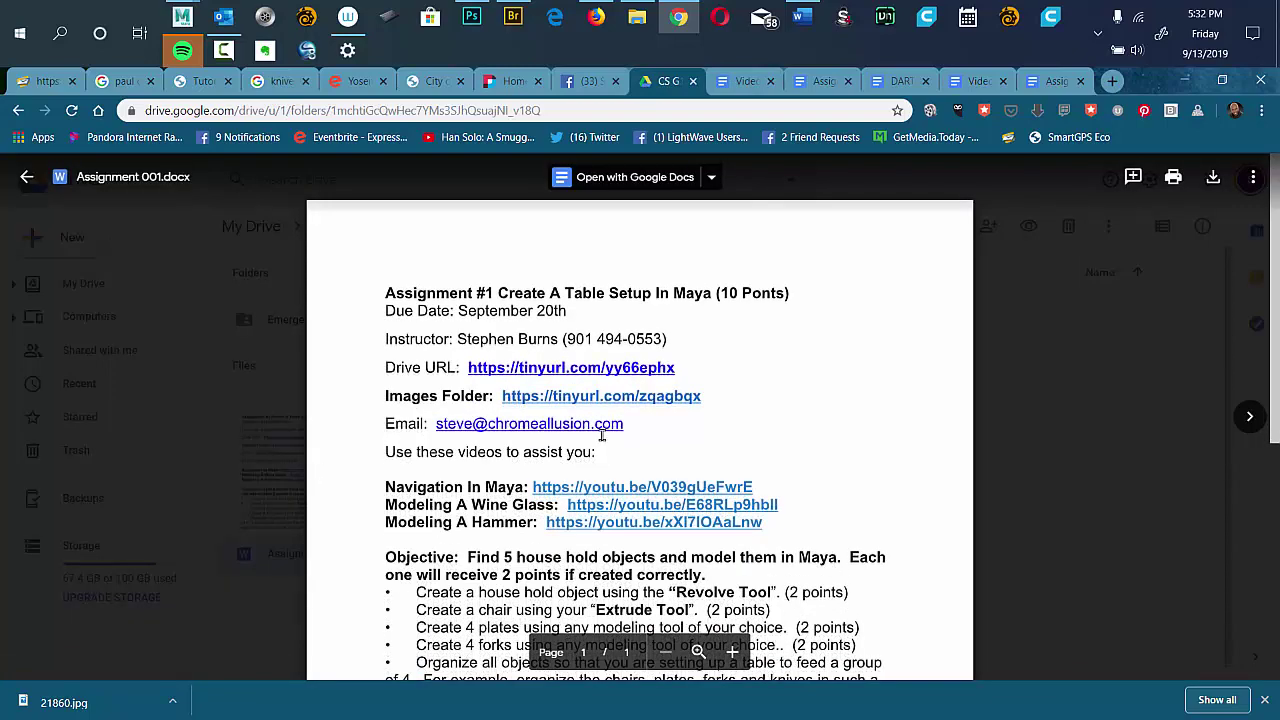
click(605, 398)
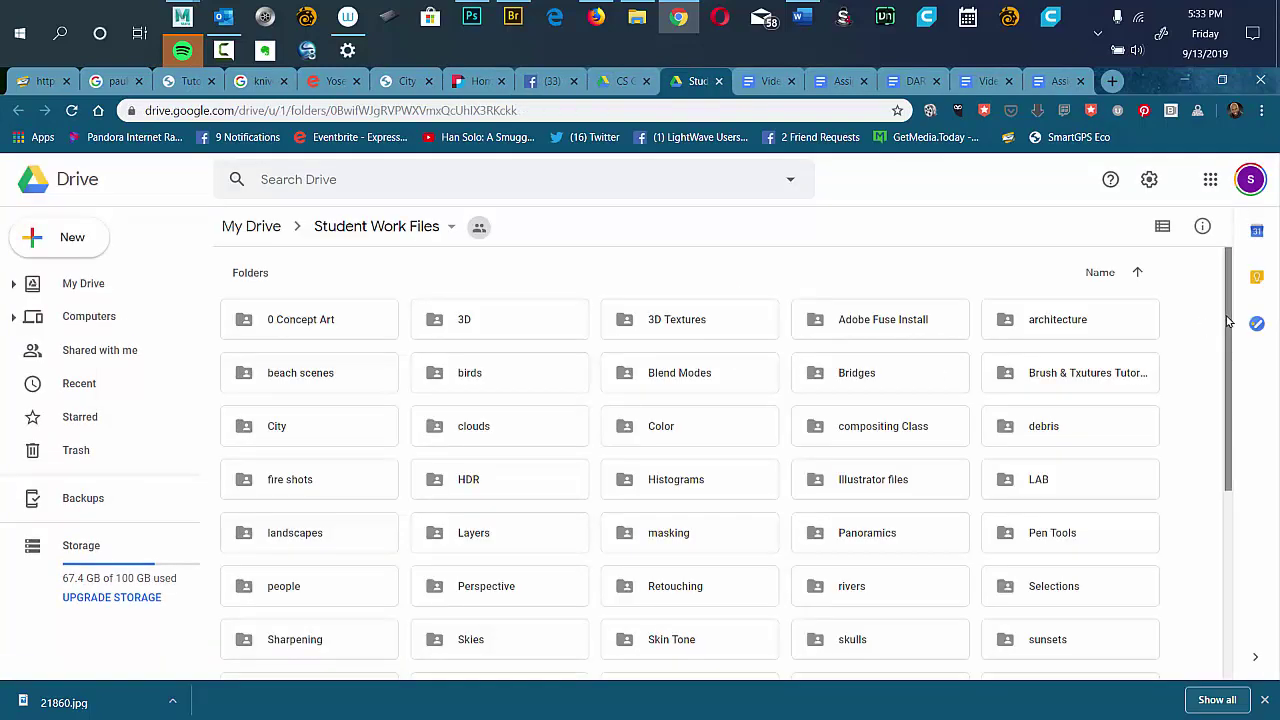
Bring the screen recorder window to the front.
drag(1228, 321, 1185, 320)
scroll(1227, 314, up, 1)
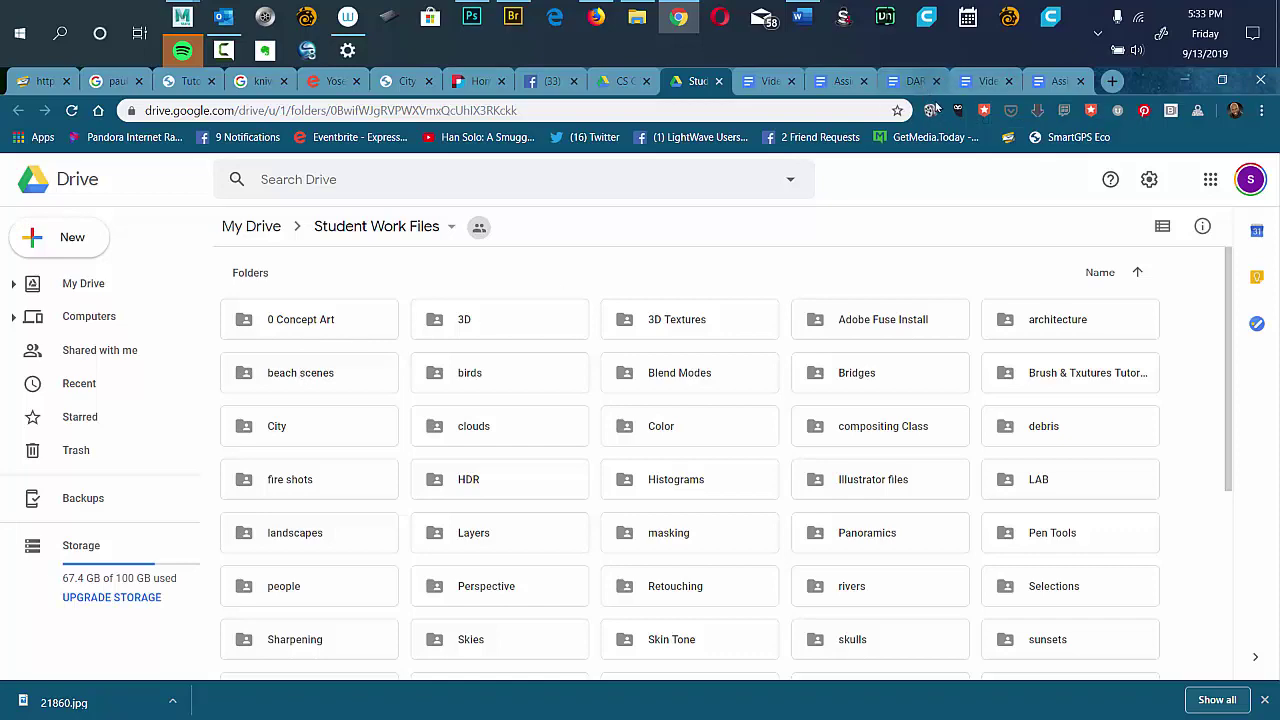
key(alt+Tab)
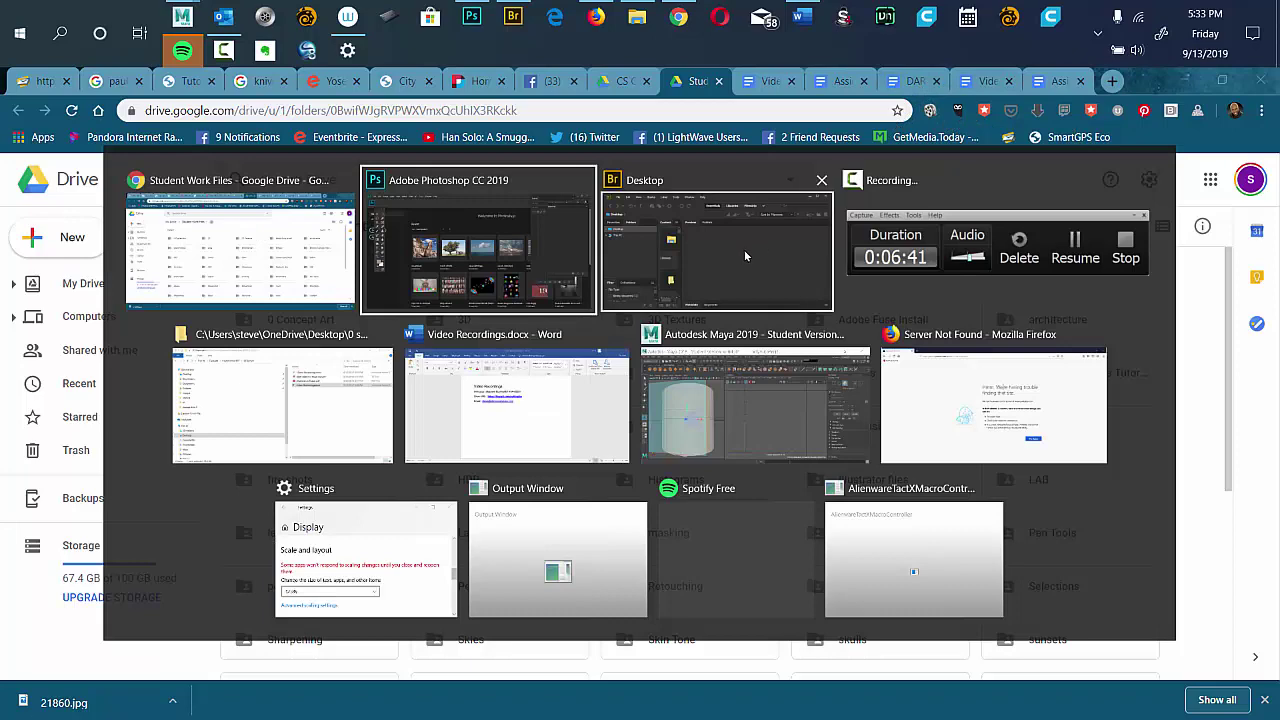
click(940, 225)
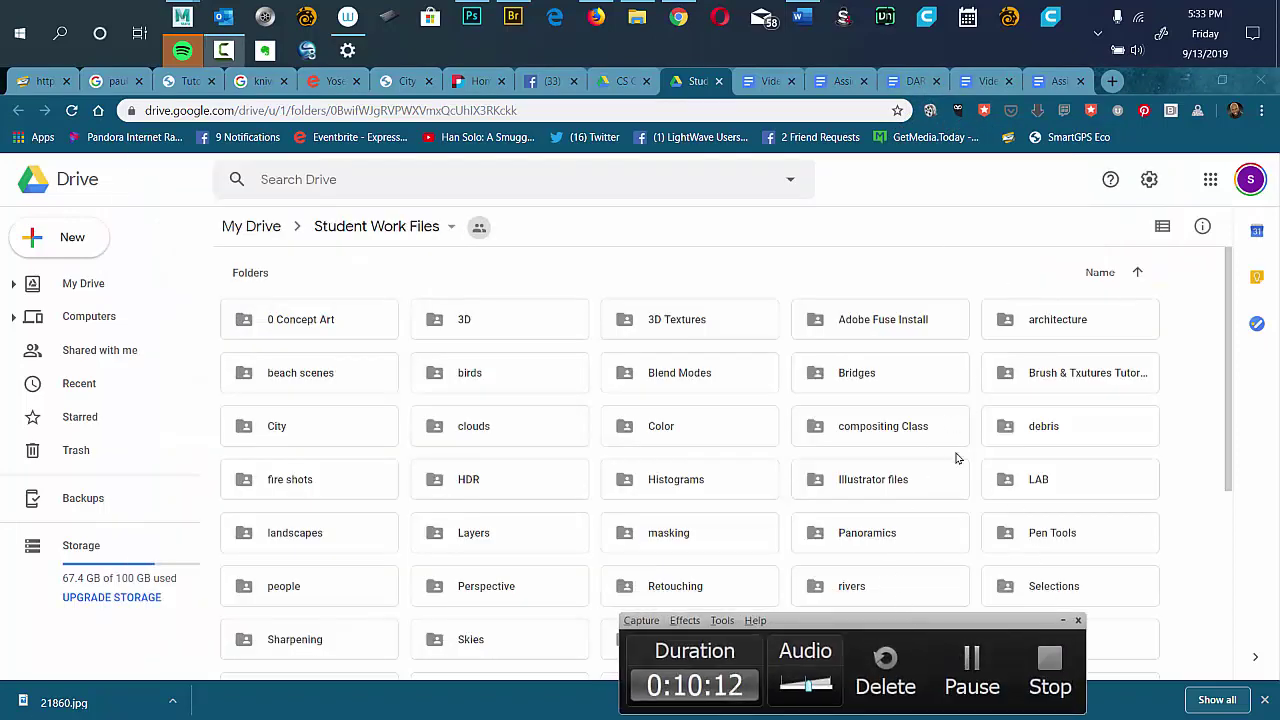
Close the Assignment 001, duplicate Video Recordings and DART tabs, ending on the Facebook tab.
click(749, 86)
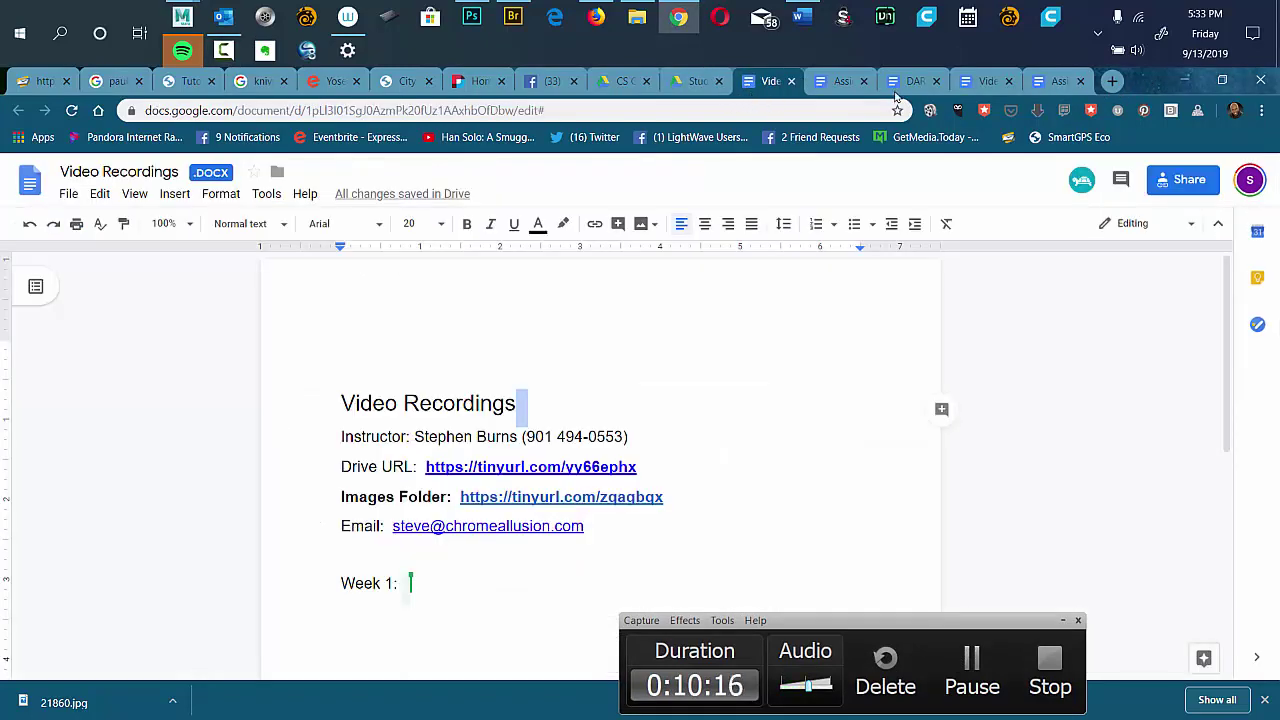
click(1058, 82)
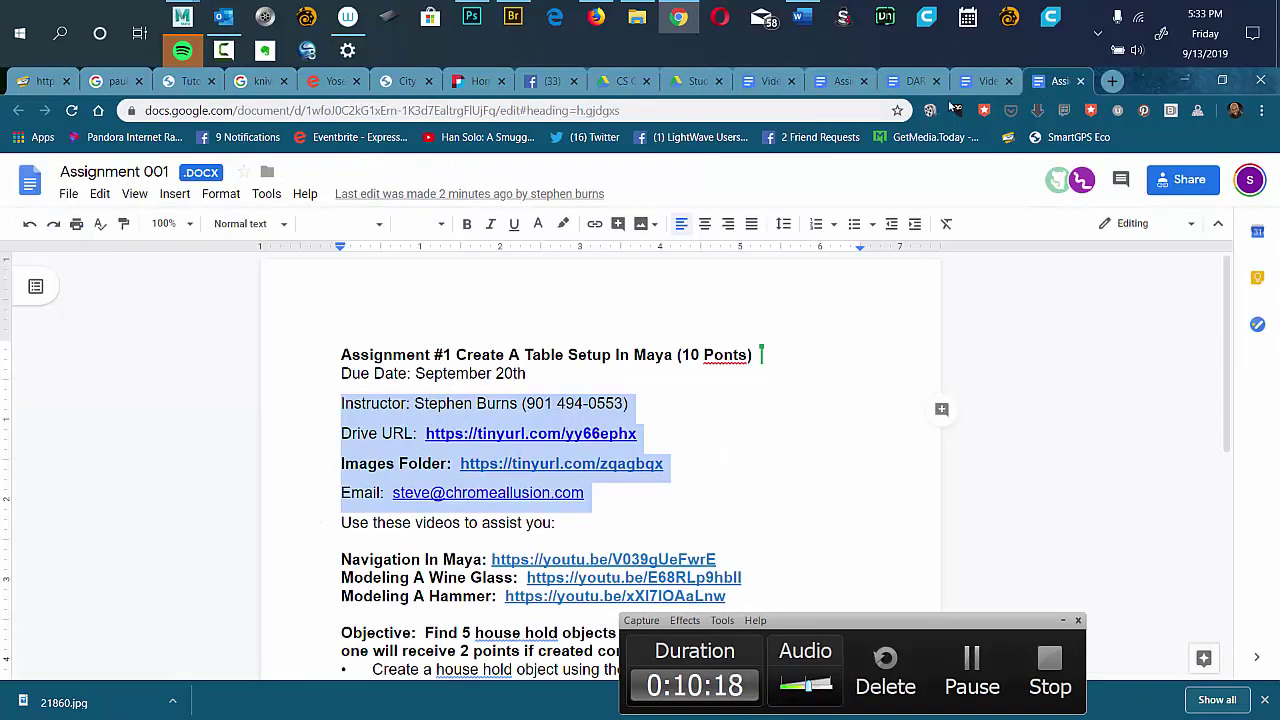
click(1080, 81)
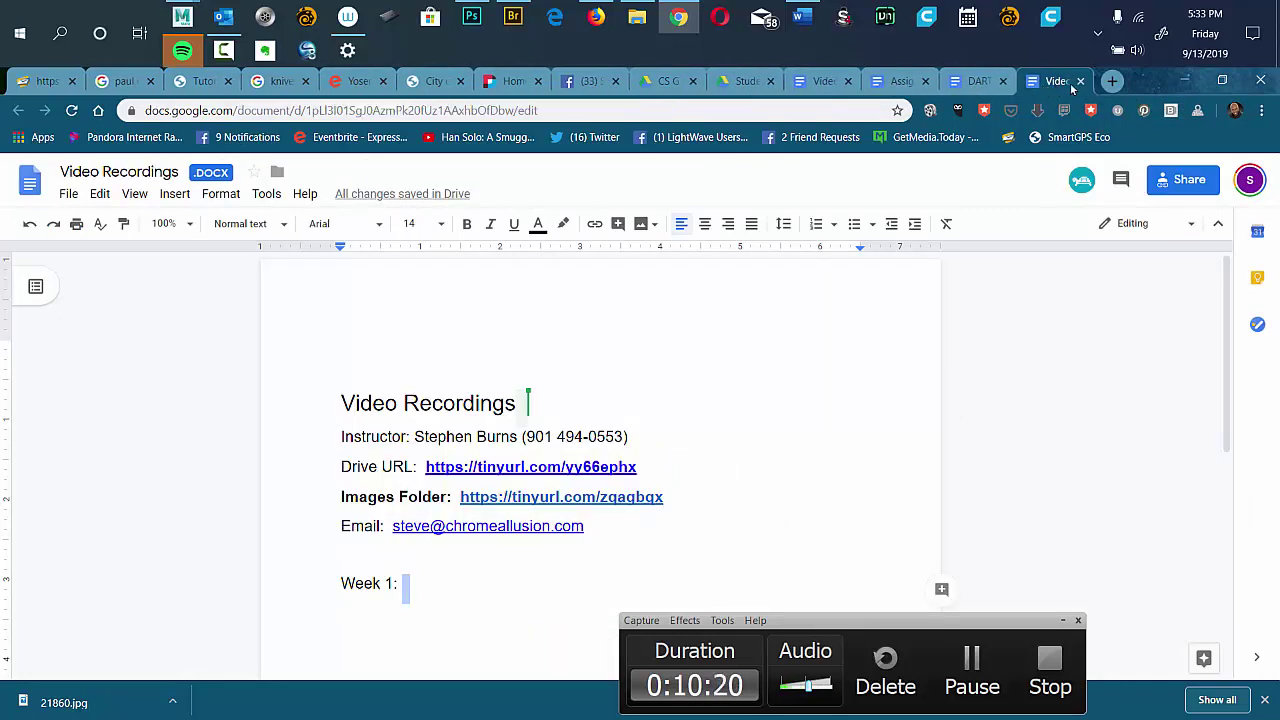
click(1080, 81)
click(1080, 81)
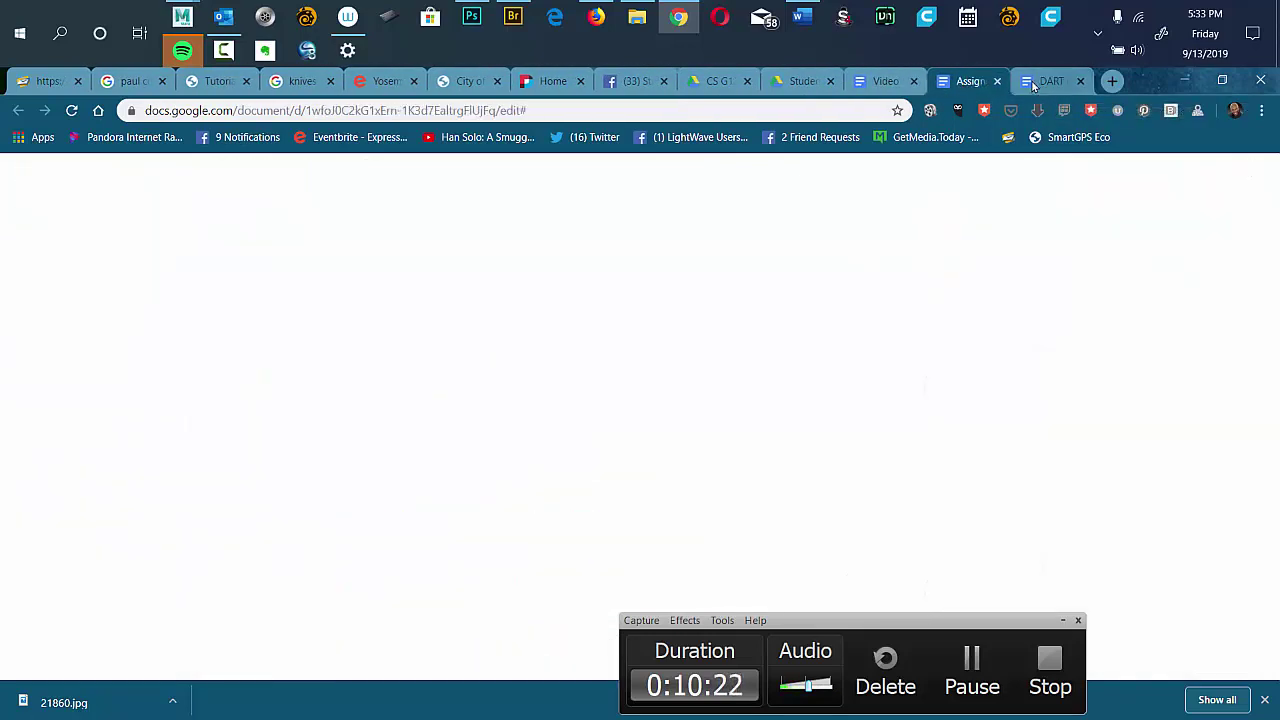
click(1080, 81)
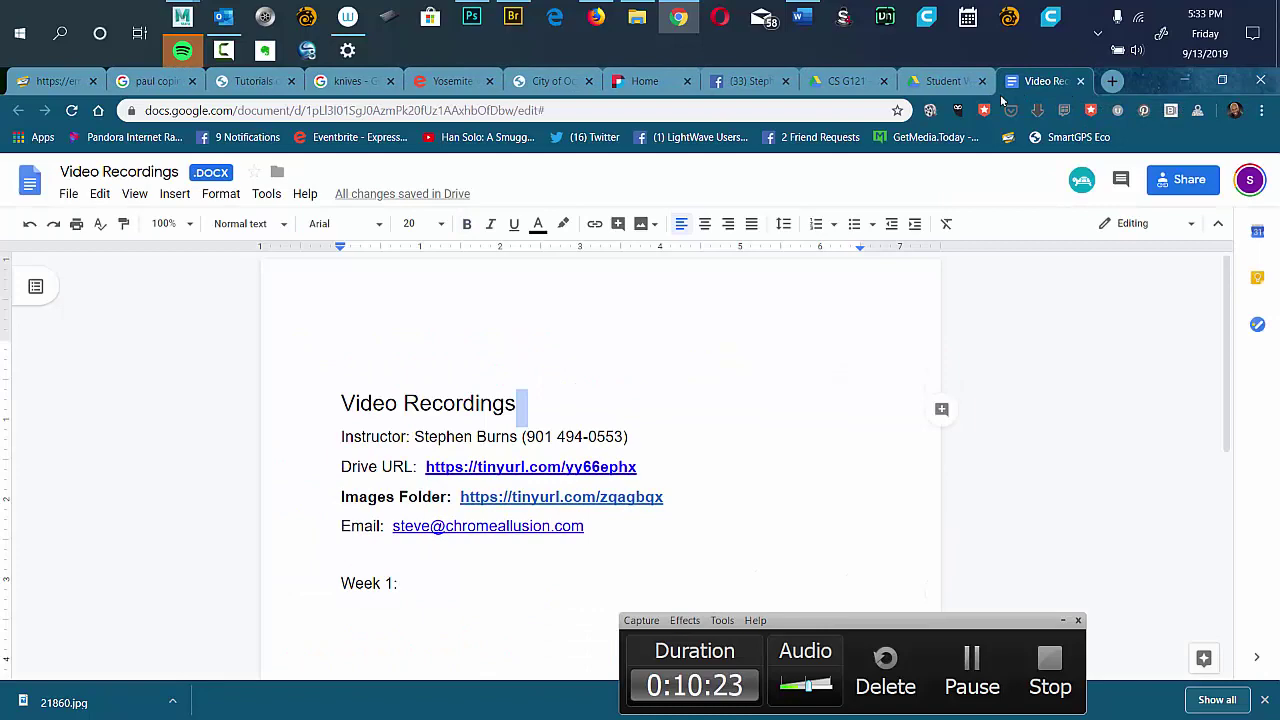
click(740, 81)
click(626, 109)
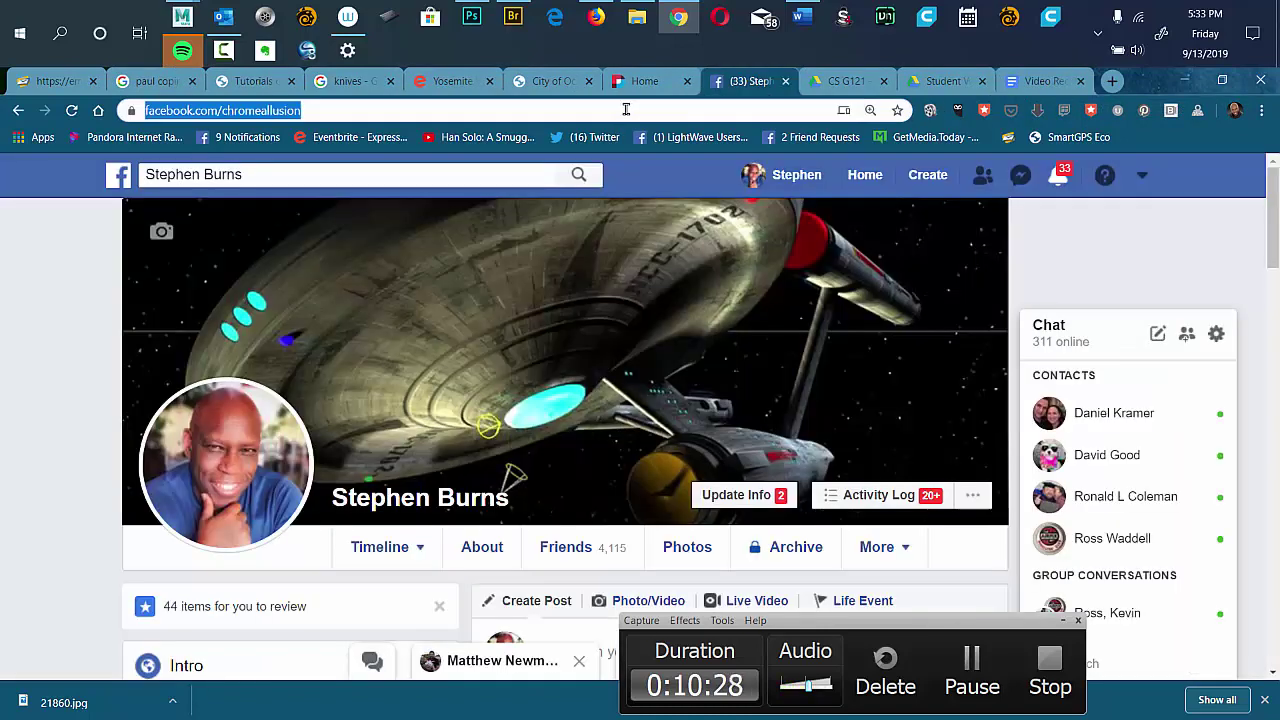
text(www.)
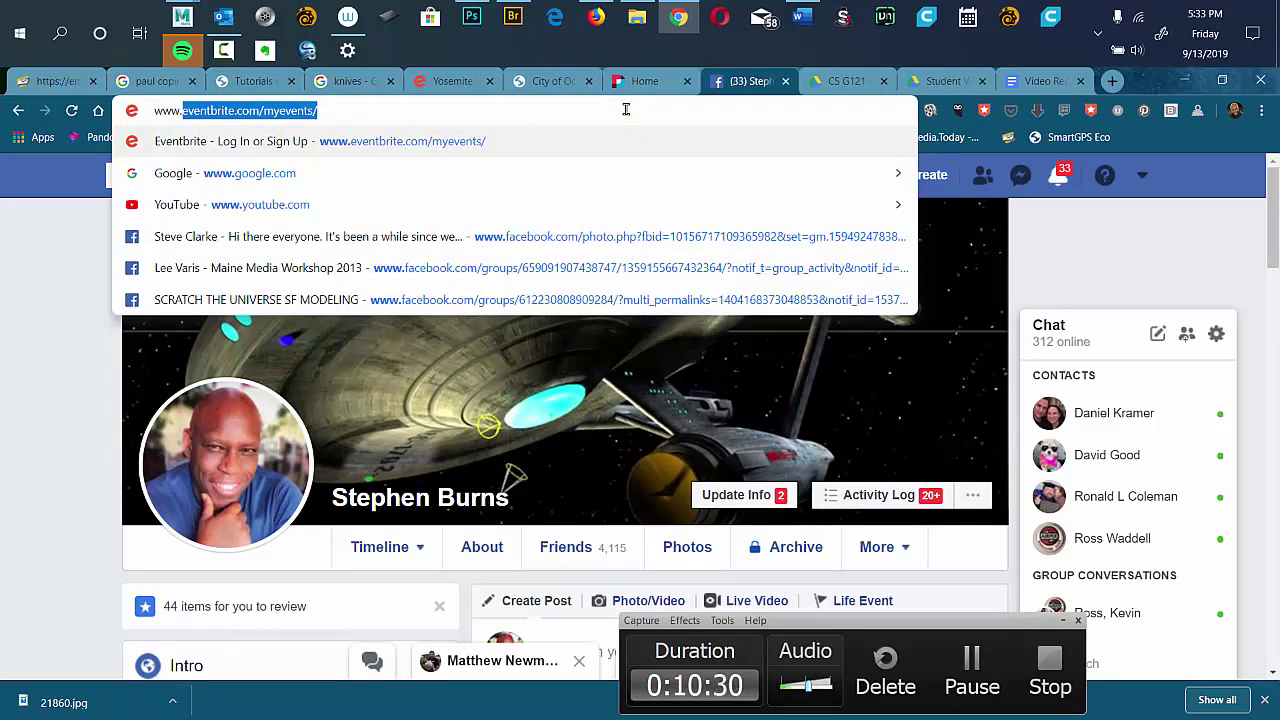
text(images)
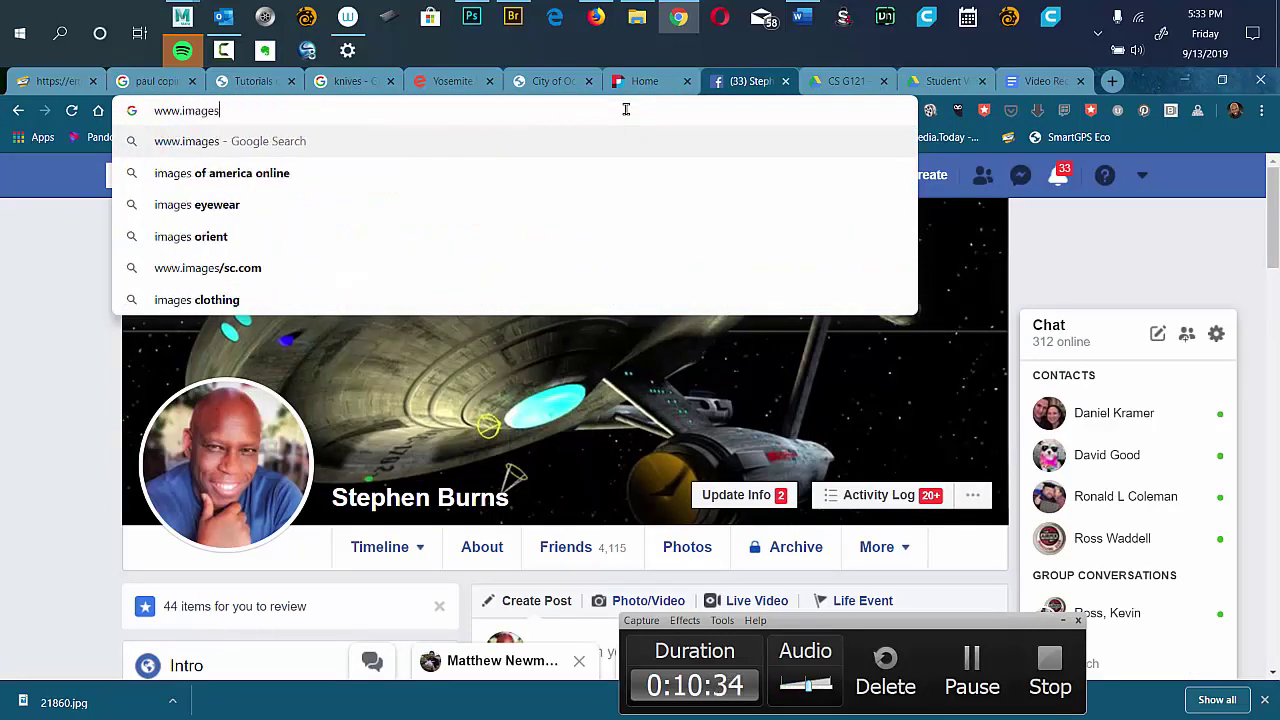
key(BackSpace)
key(BackSpace)
key(BackSpace)
key(BackSpace)
key(BackSpace)
key(BackSpace)
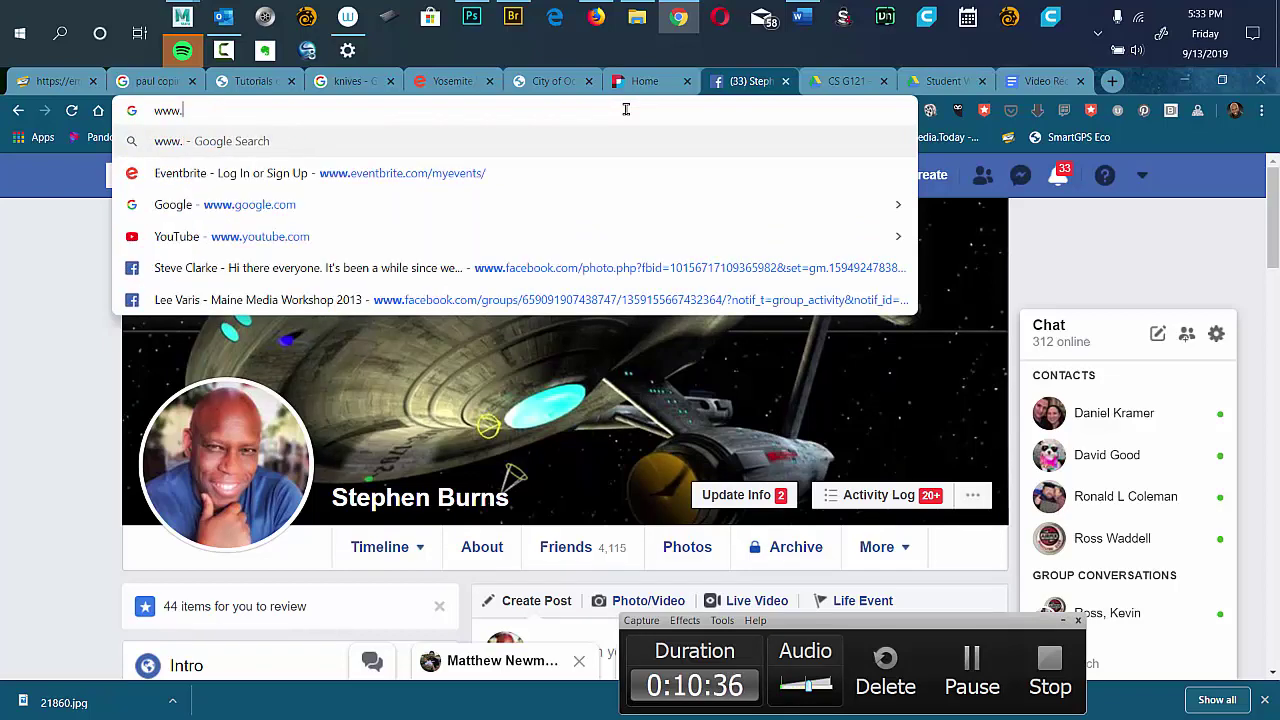
text(textiu)
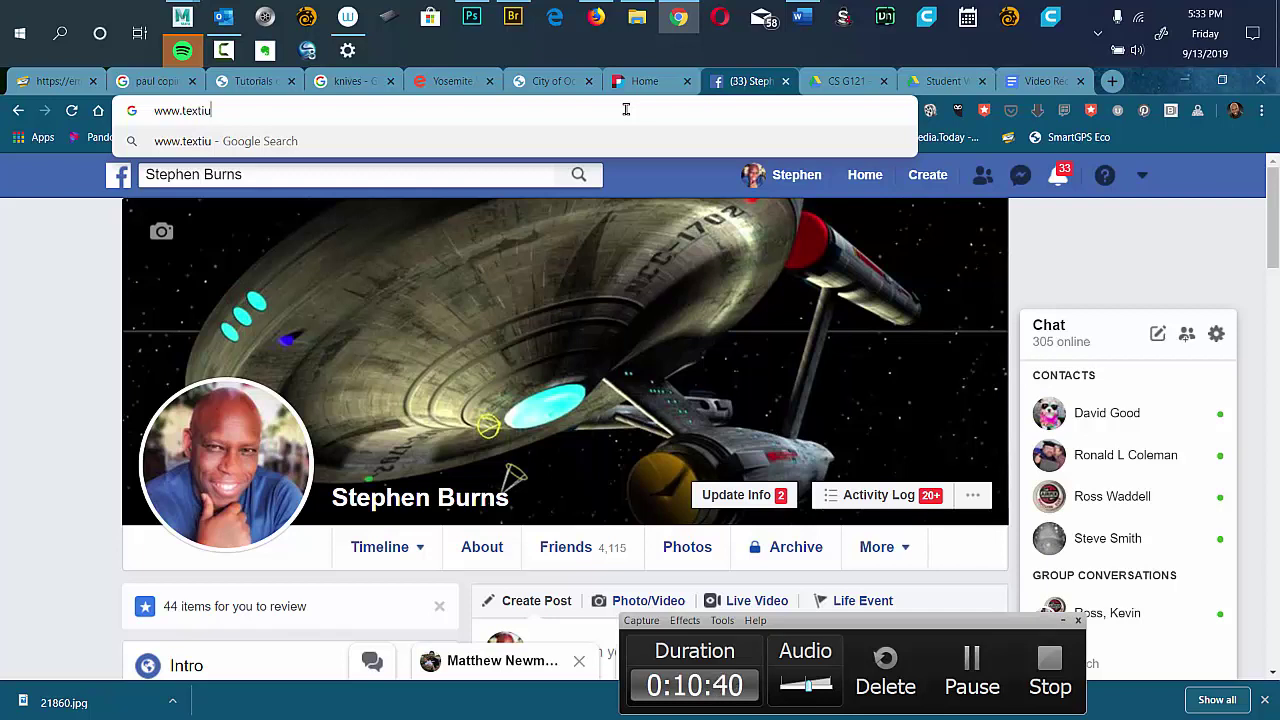
key(BackSpace)
key(BackSpace)
text(ure)
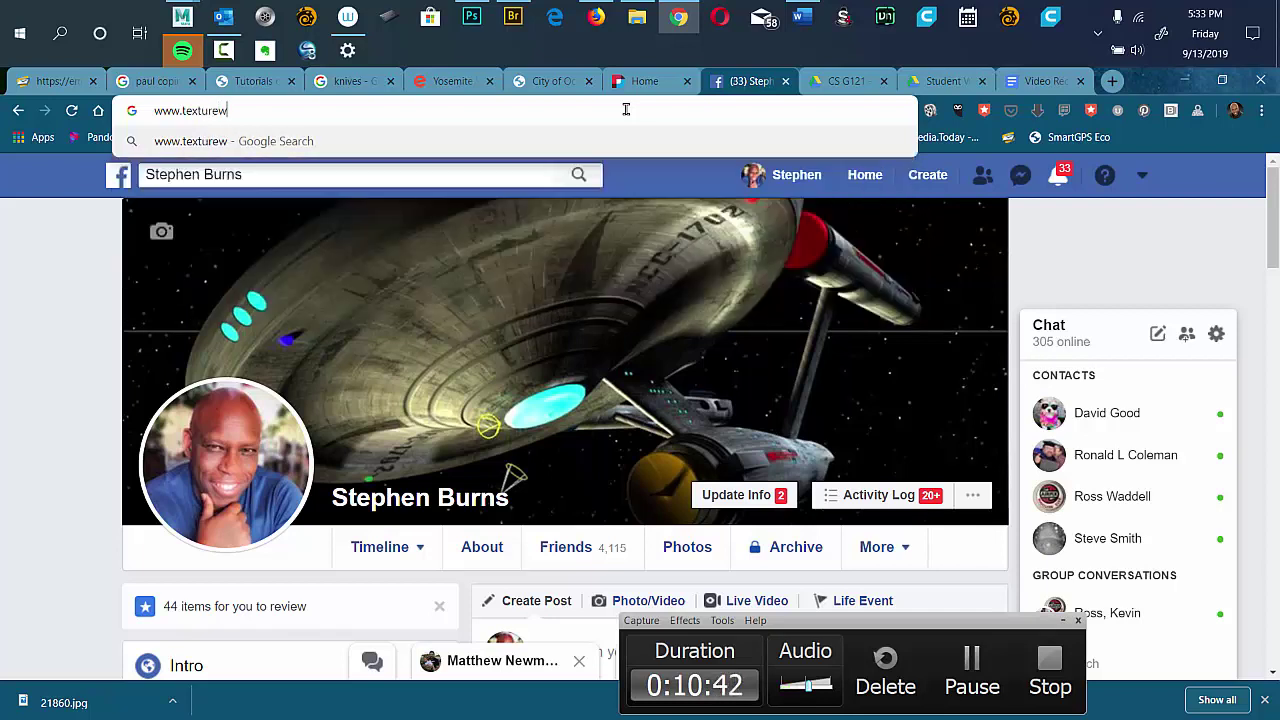
text(s.com)
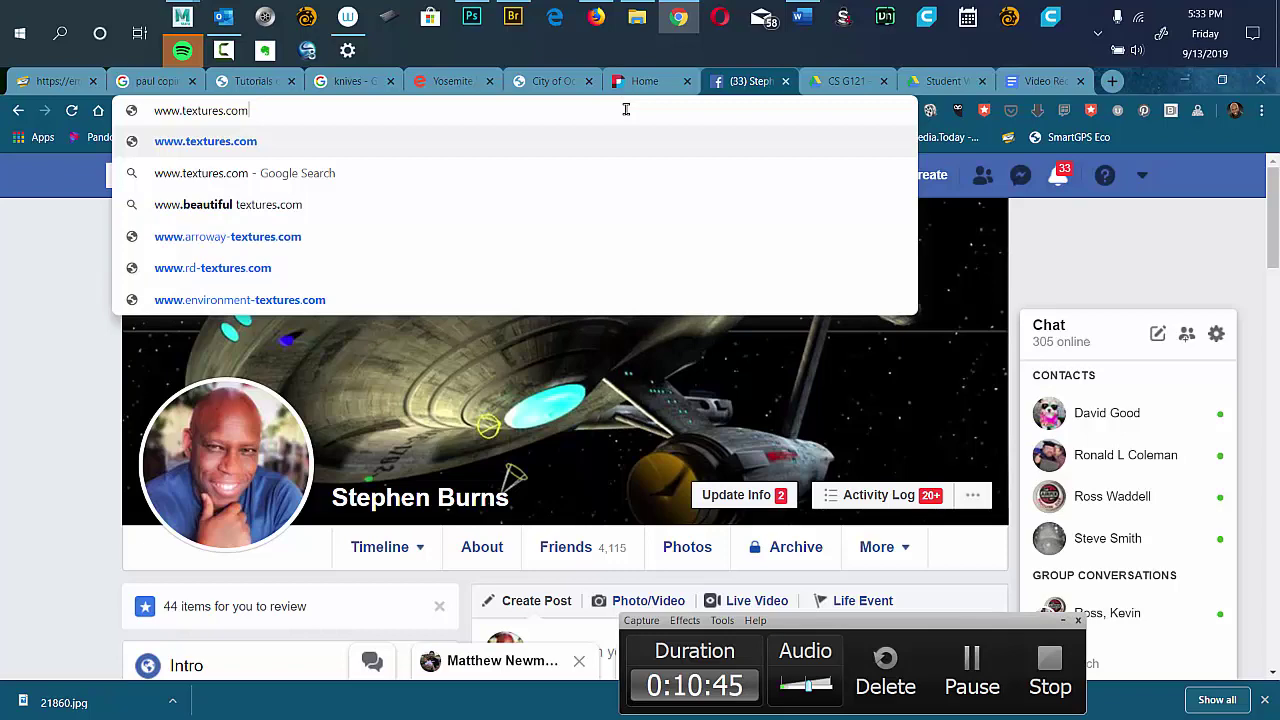
key(Return)
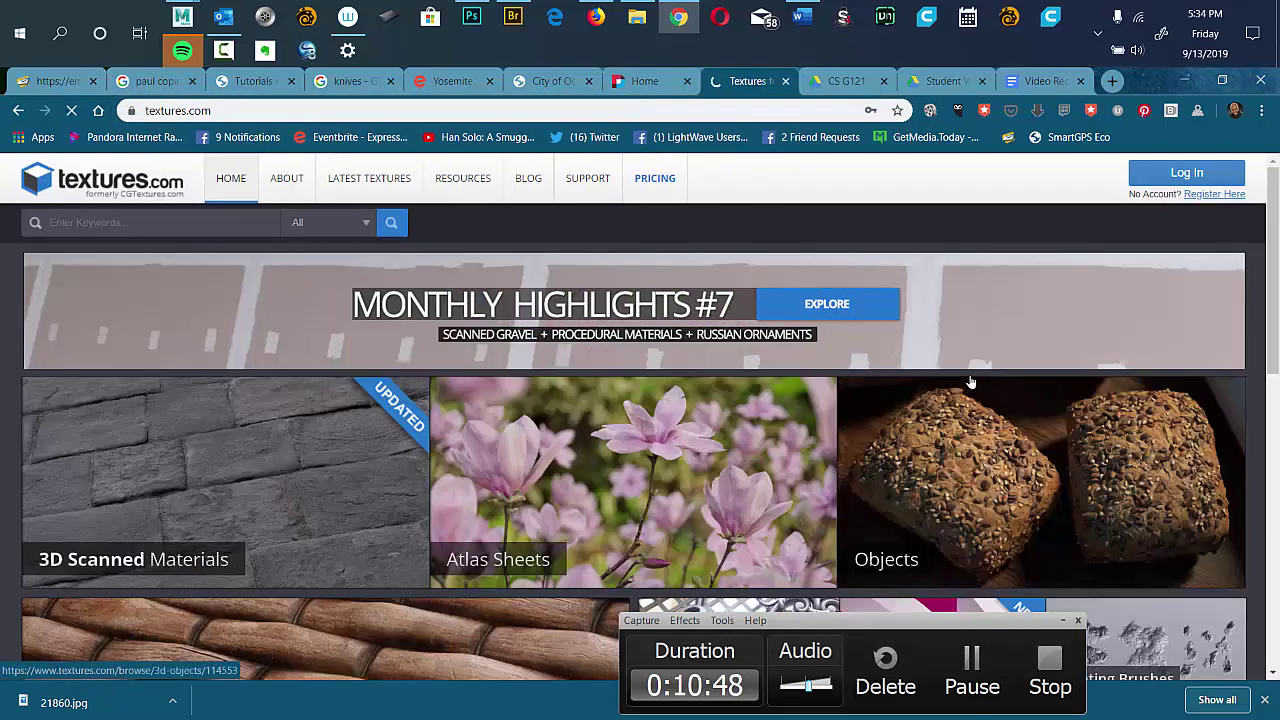
Log in to the Textures.com account so its 15 free credits show.
scroll(1250, 293, down, 2)
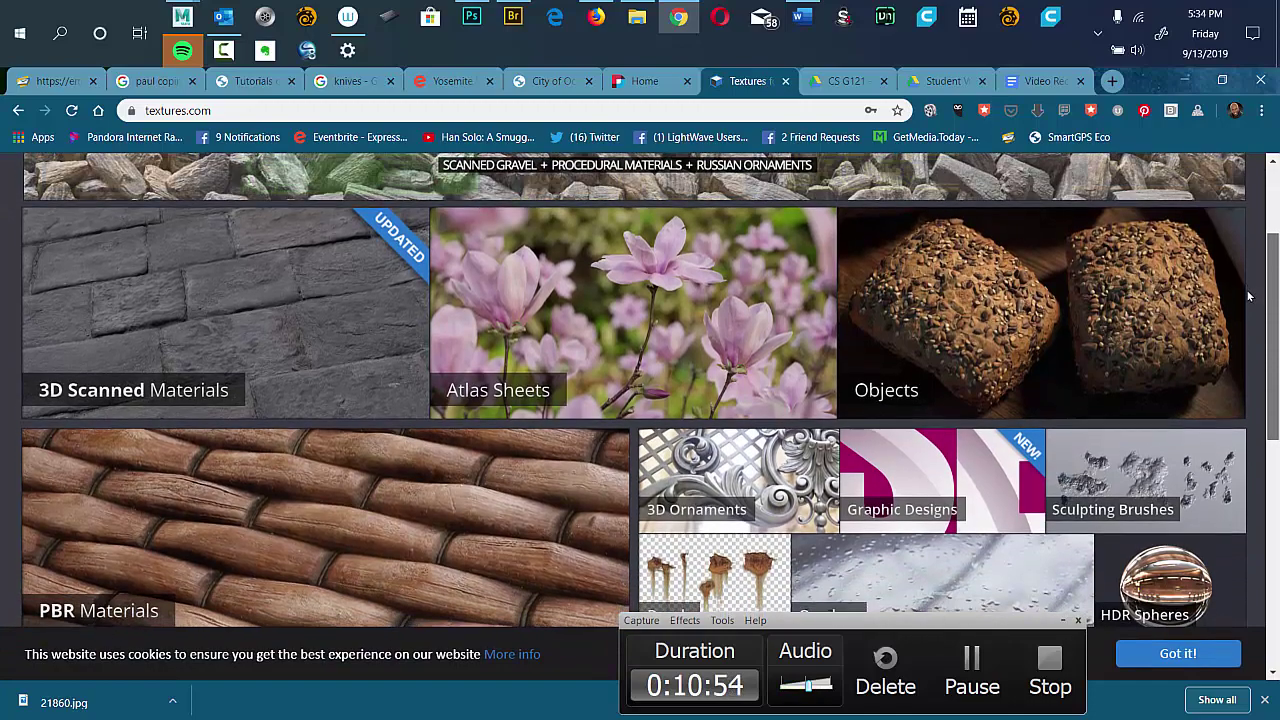
scroll(1226, 358, down, 1)
scroll(1226, 358, down, 3)
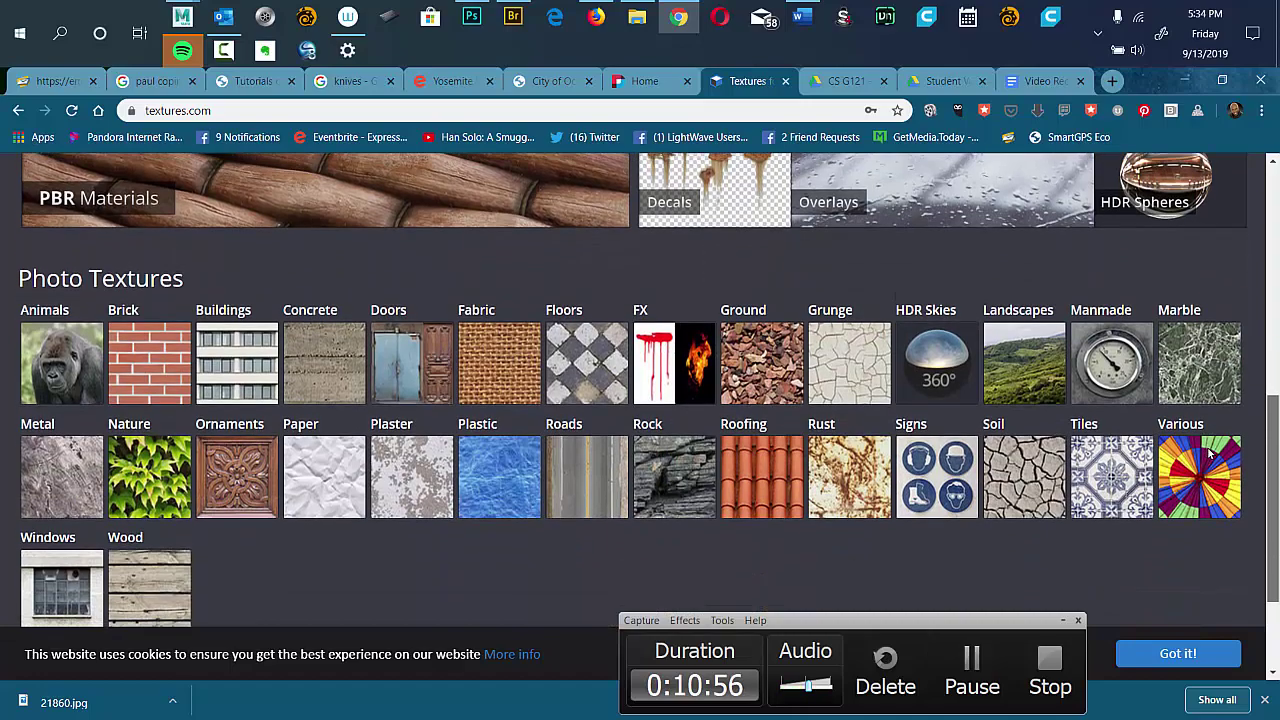
scroll(1240, 250, up, 6)
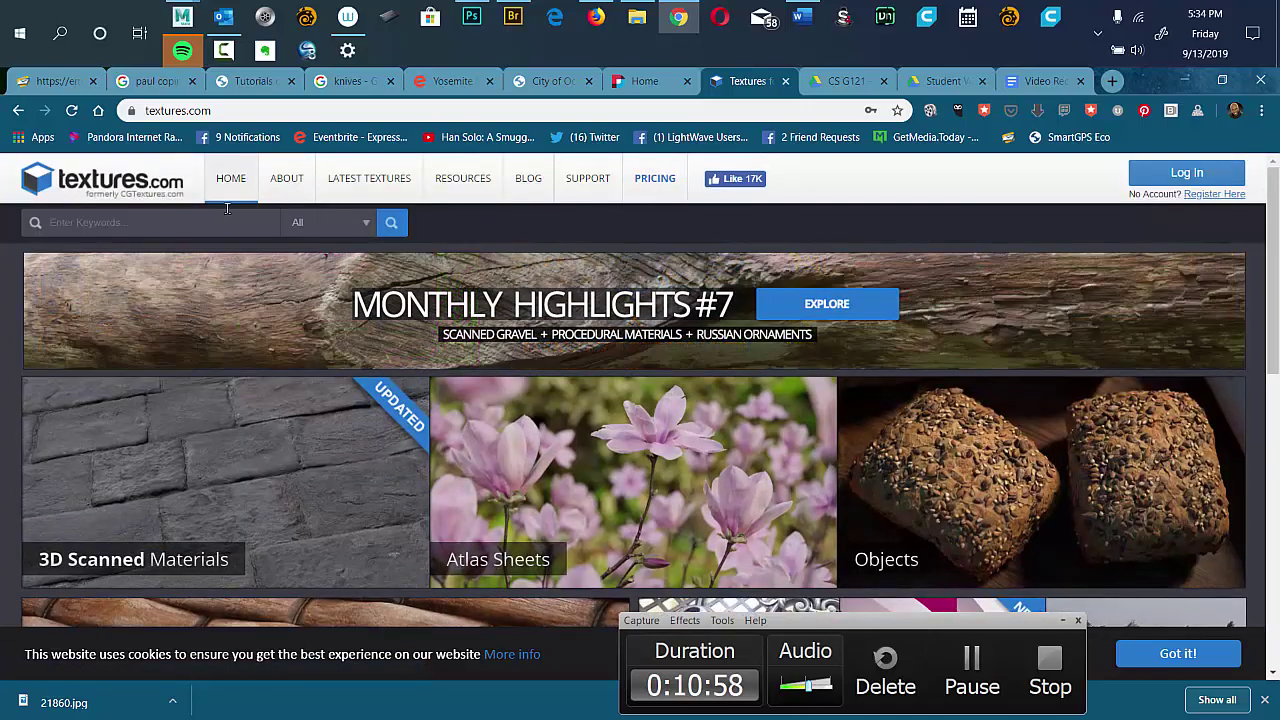
click(1175, 176)
click(725, 333)
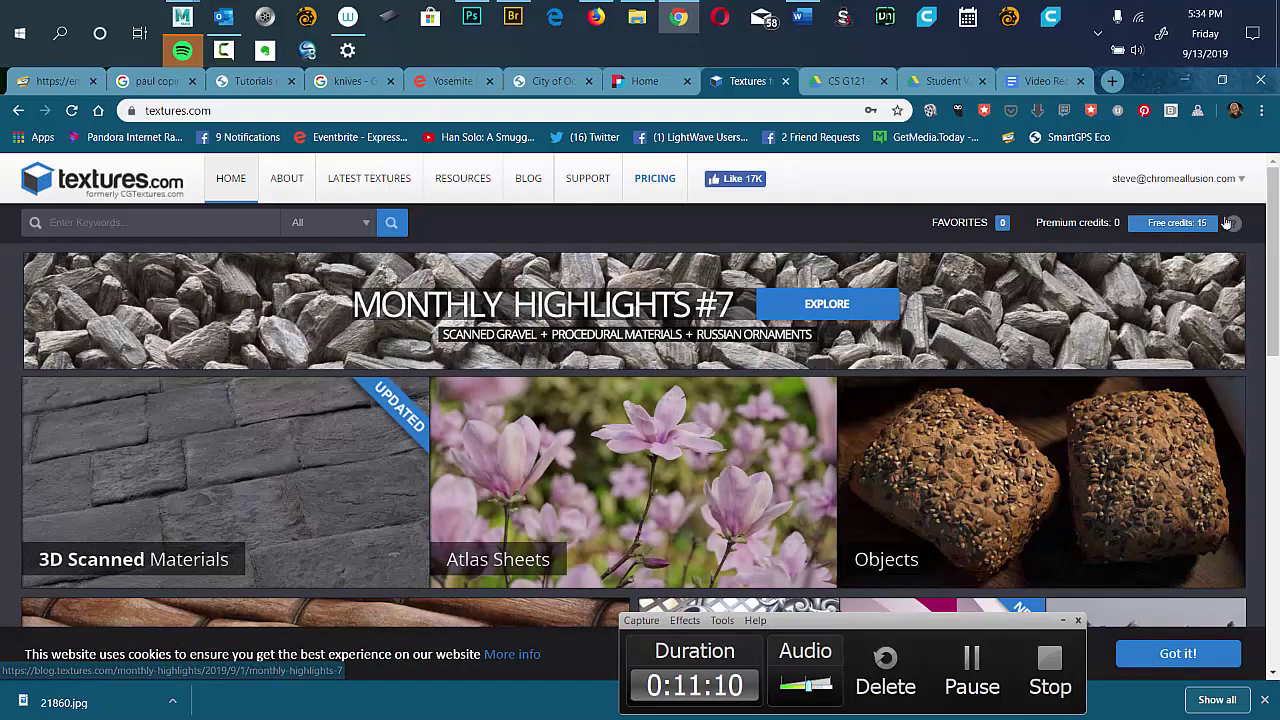
scroll(1275, 207, down, 1)
drag(1275, 207, 1273, 185)
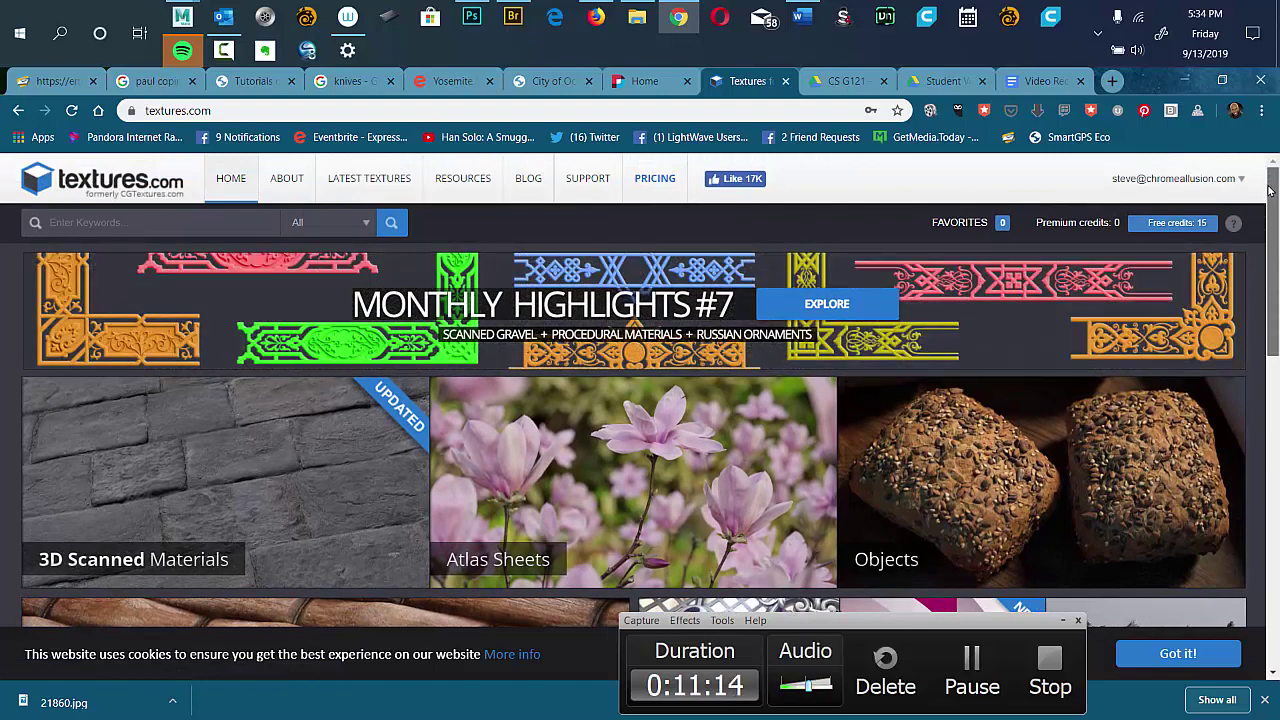
drag(1269, 190, 1275, 183)
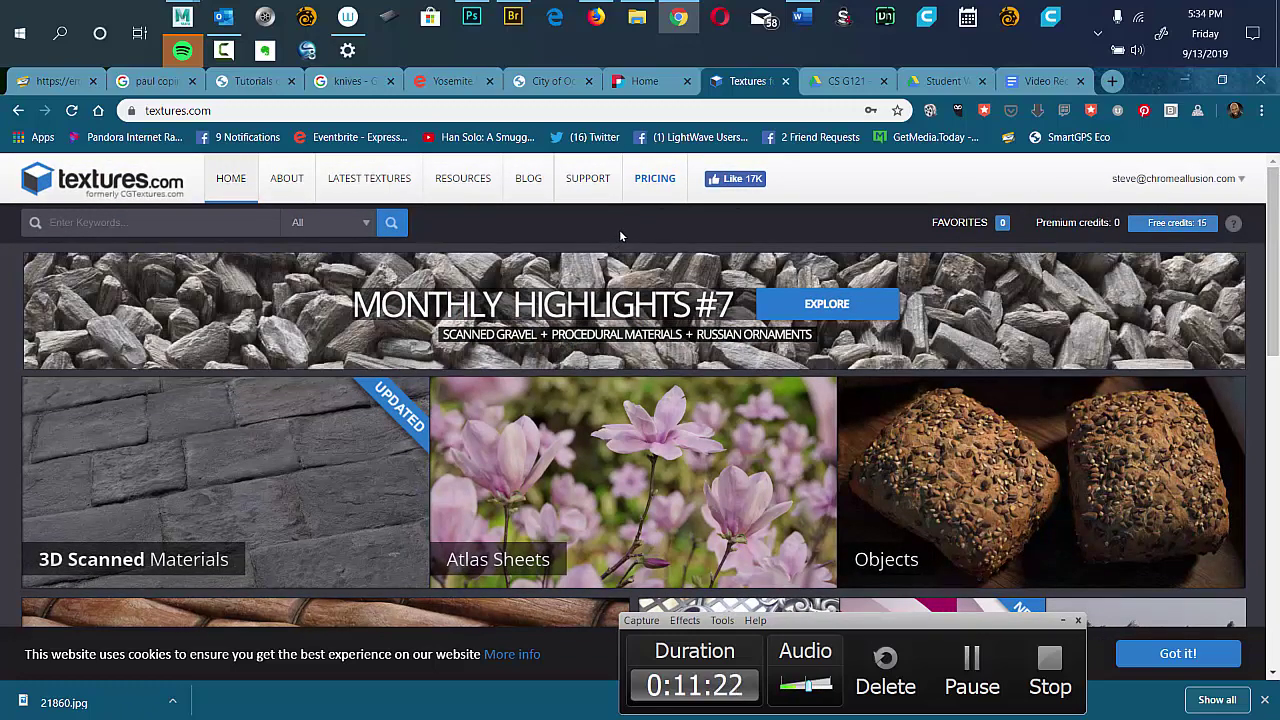
Search Textures.com for 'skyscraper', picked from the suggestions for 'skys'.
click(167, 223)
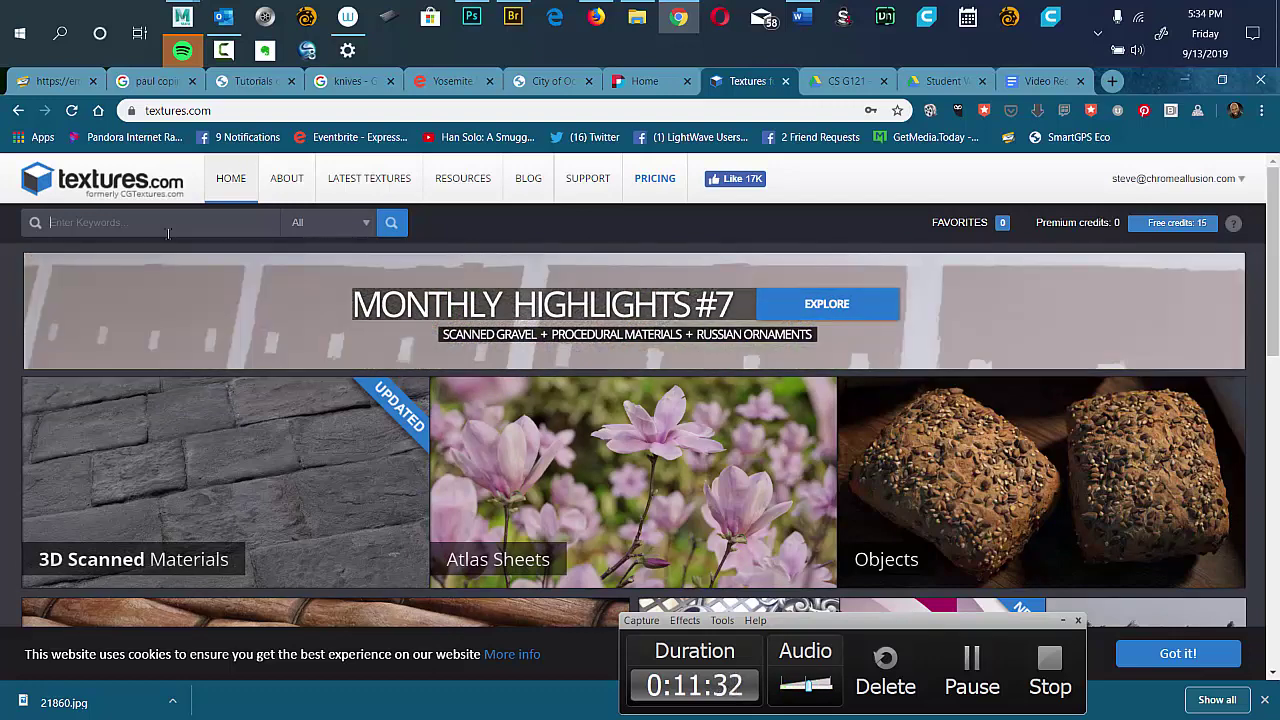
text(s)
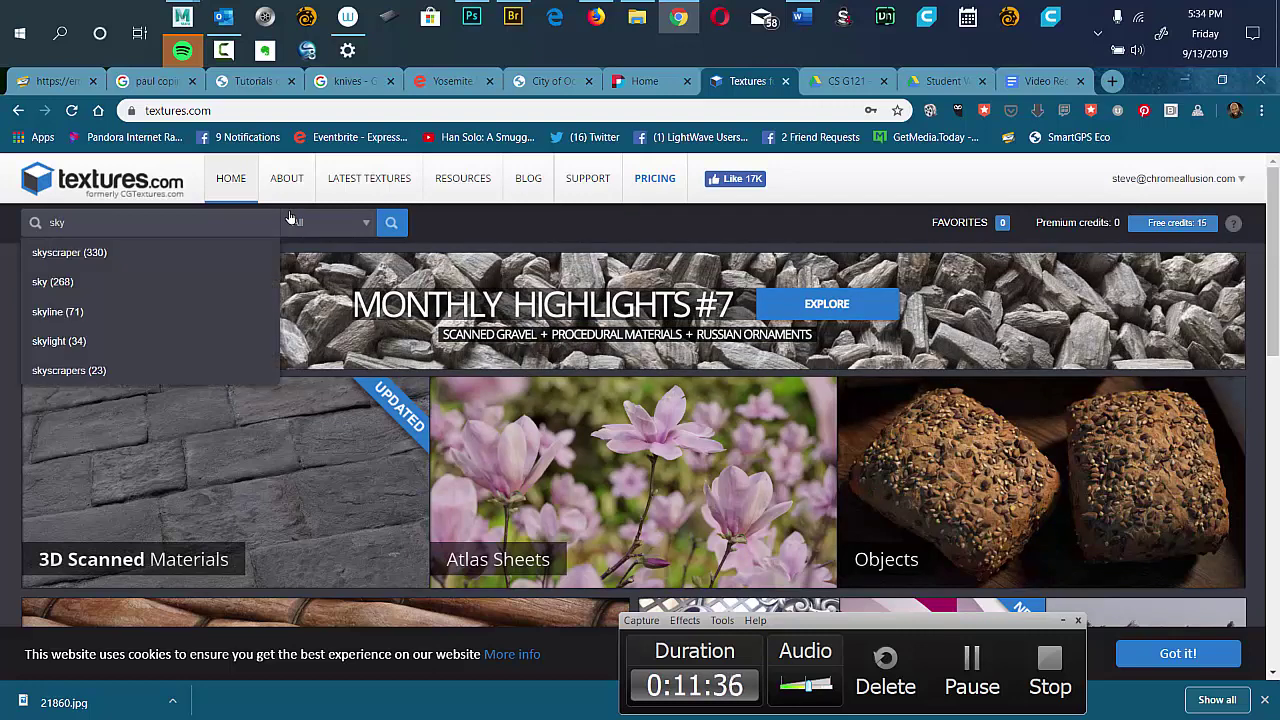
text(kys)
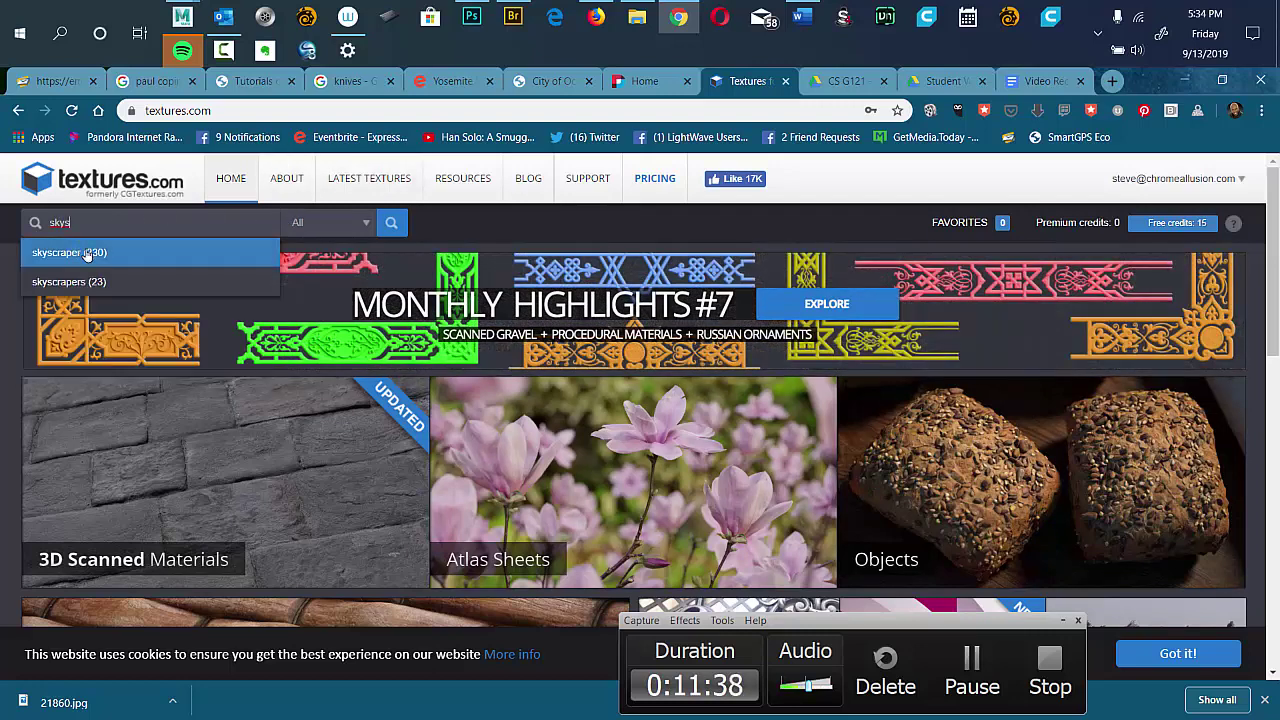
click(95, 256)
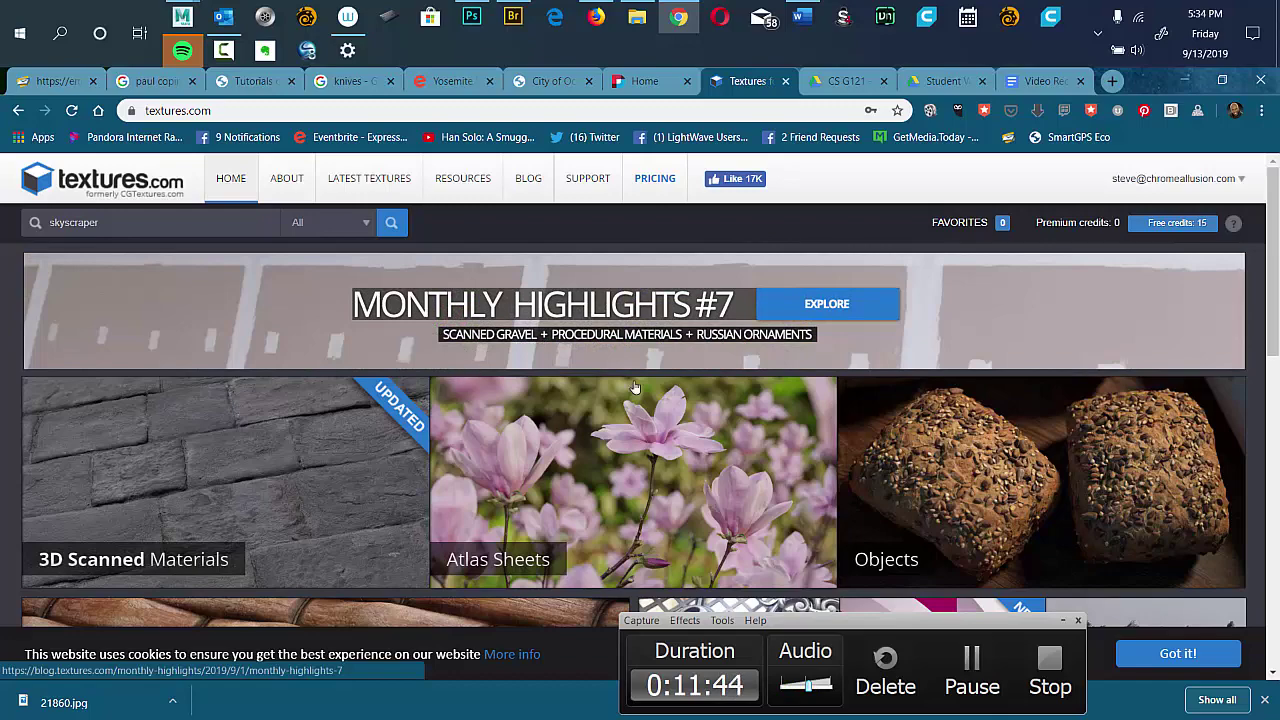
scroll(1263, 286, down, 2)
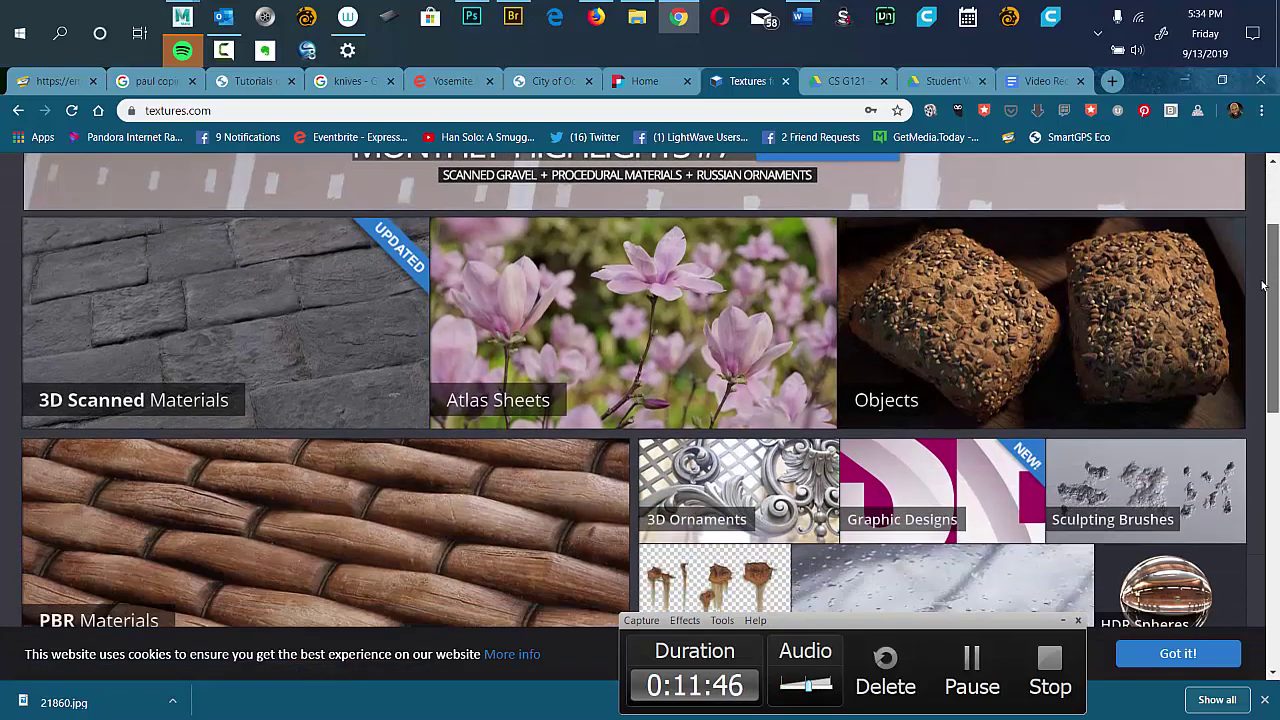
scroll(1263, 286, down, 3)
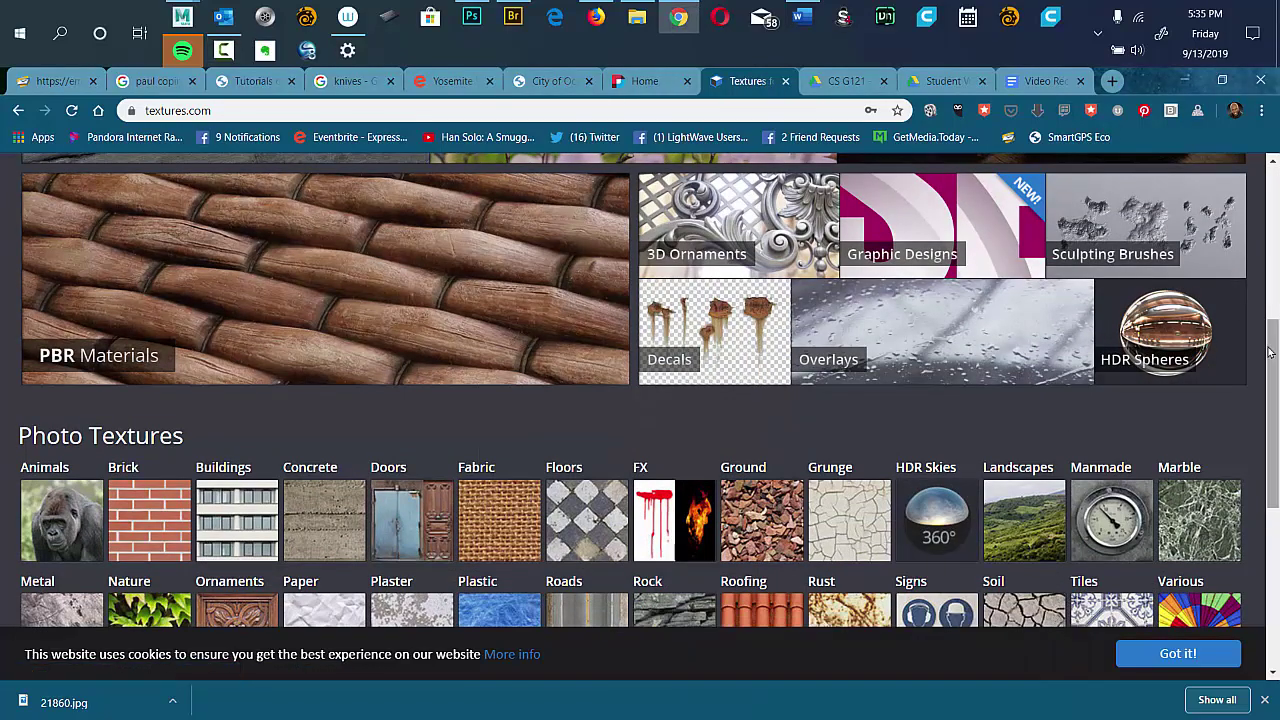
scroll(1270, 352, down, 10)
click(1239, 628)
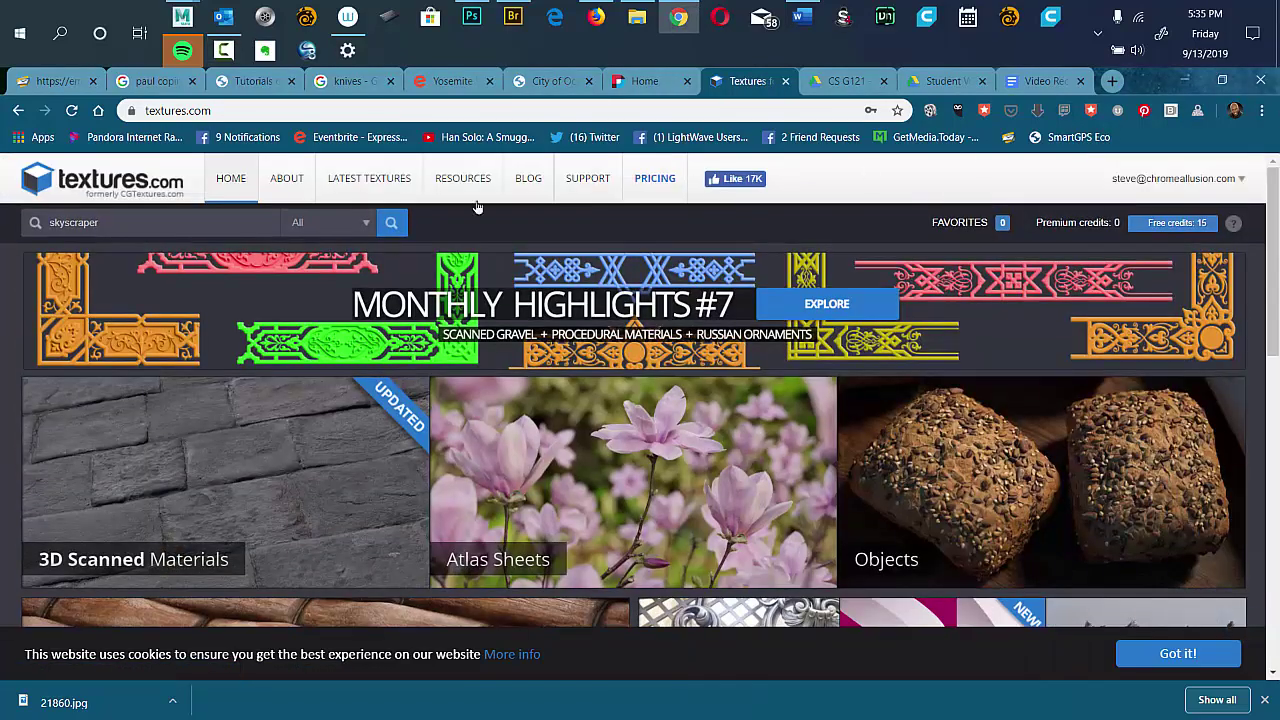
click(391, 226)
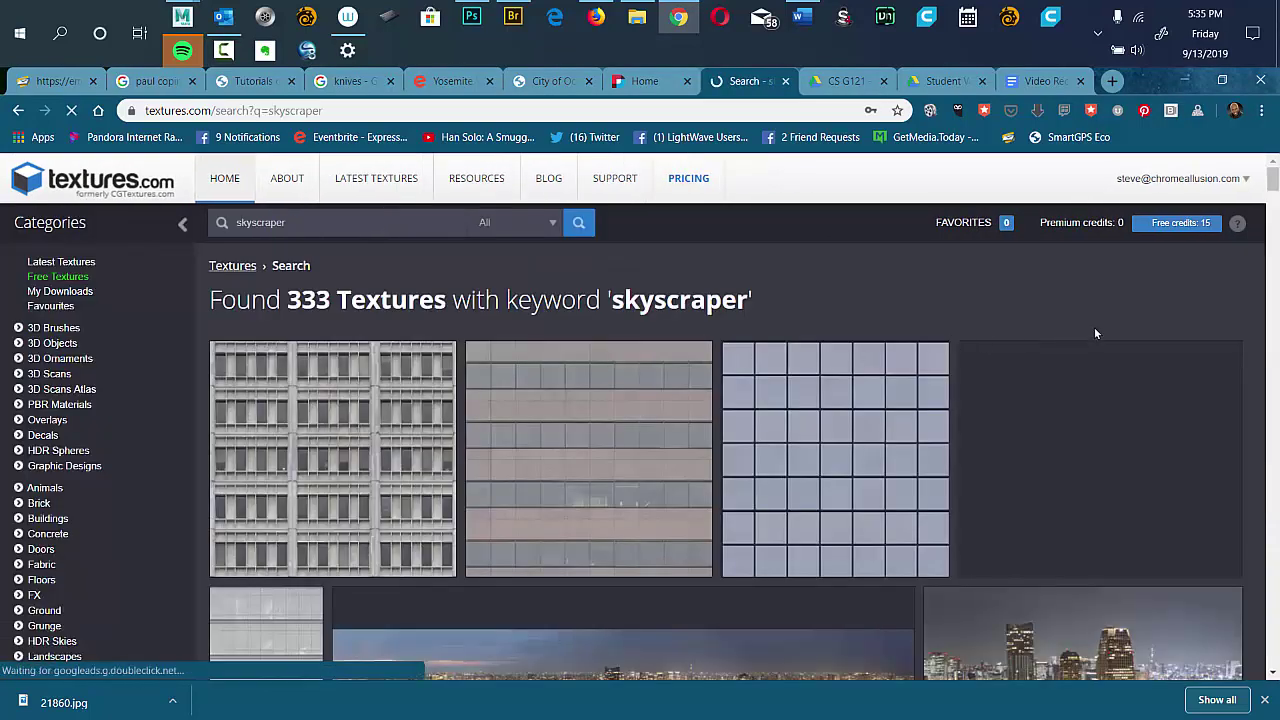
scroll(1272, 196, down, 3)
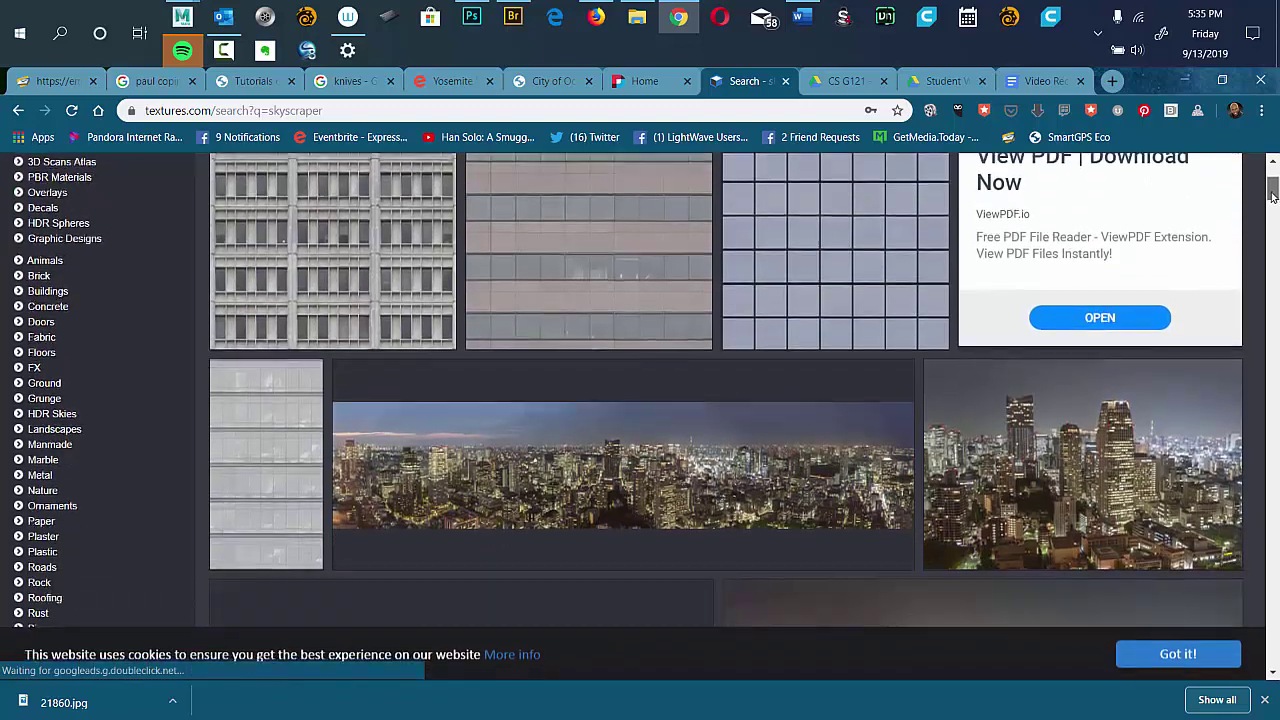
drag(1272, 196, 1208, 354)
scroll(1208, 354, down, 8)
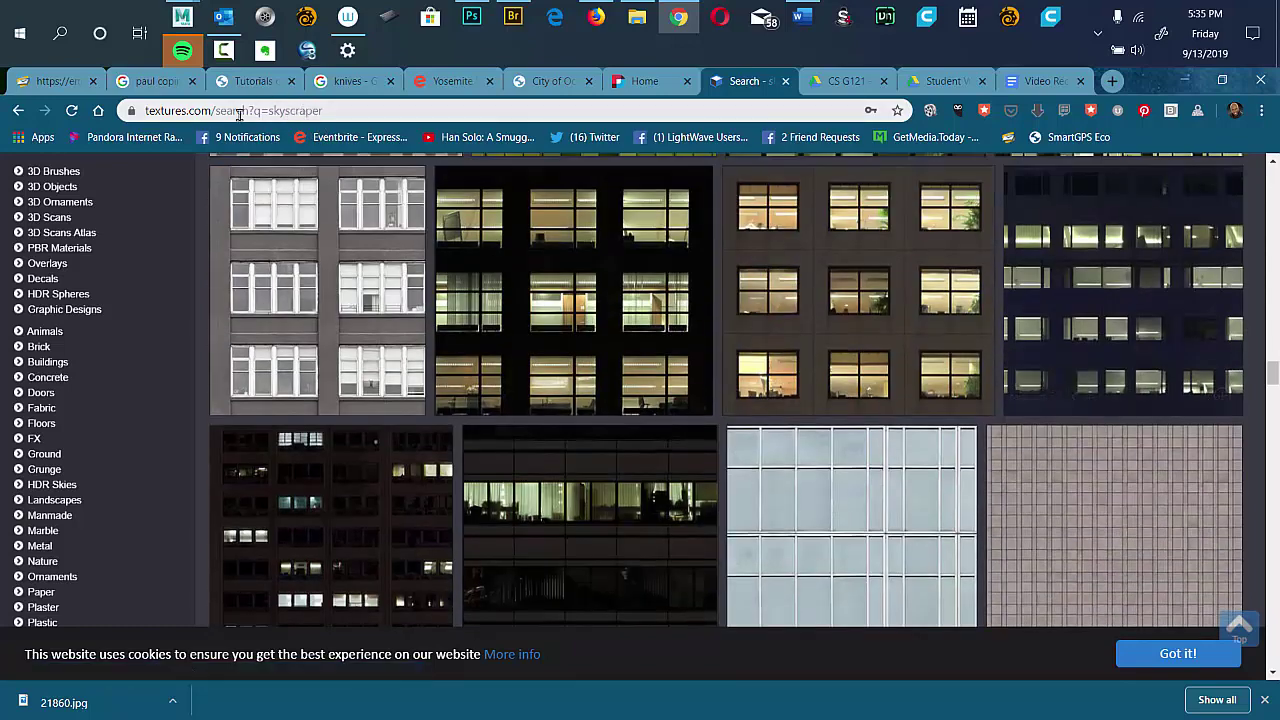
drag(205, 114, 108, 120)
key(ctrl+c)
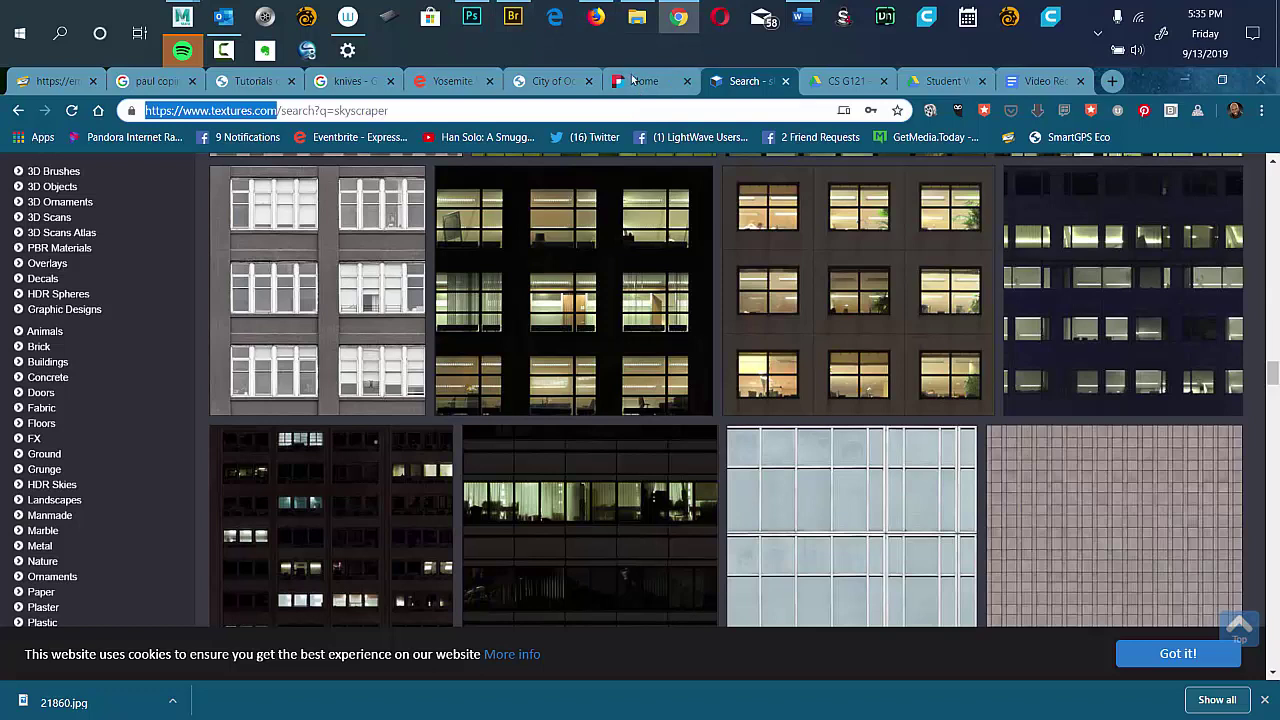
Open Assignment 001 in Google Docs and paste the textures.com link below the Images Folder line.
click(830, 84)
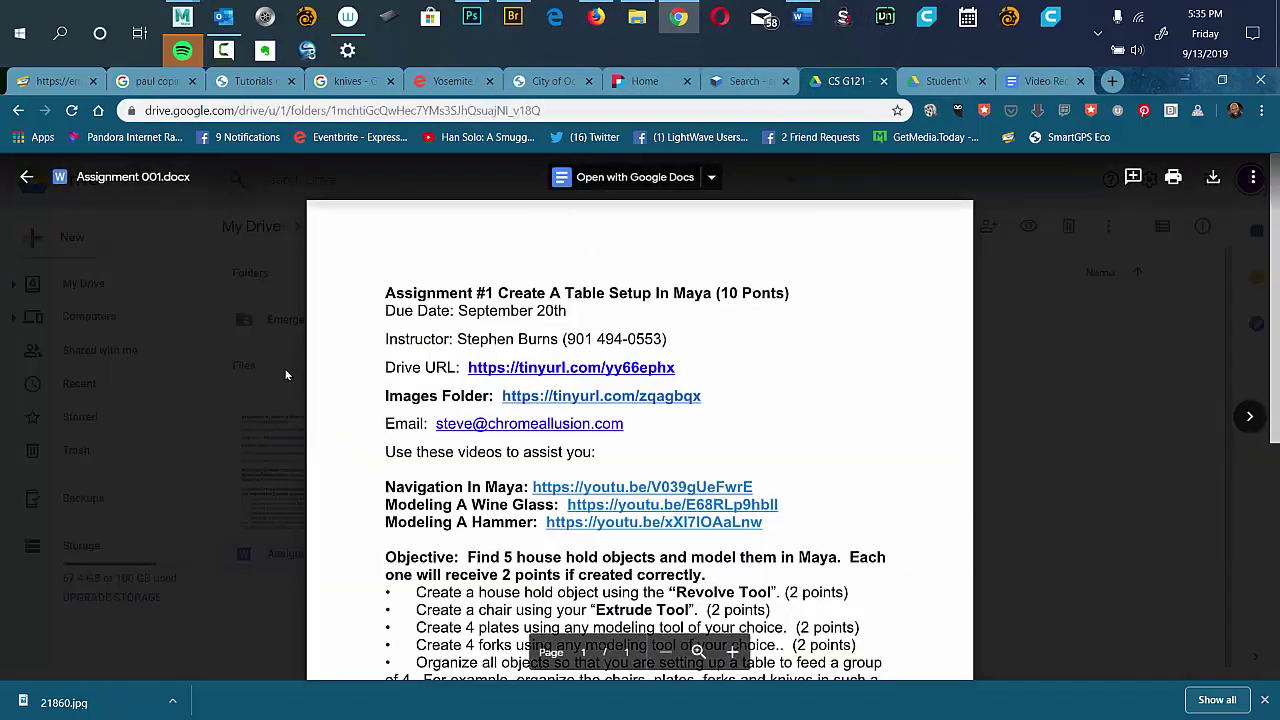
click(262, 382)
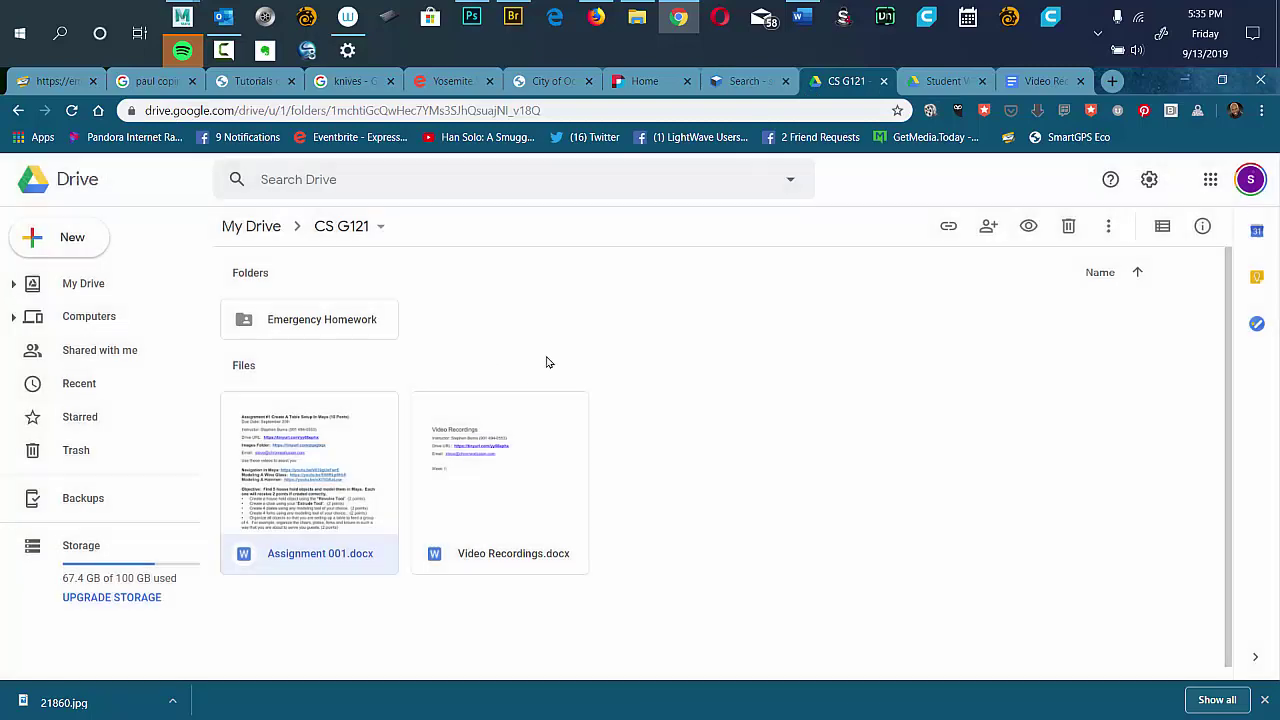
double_click(337, 434)
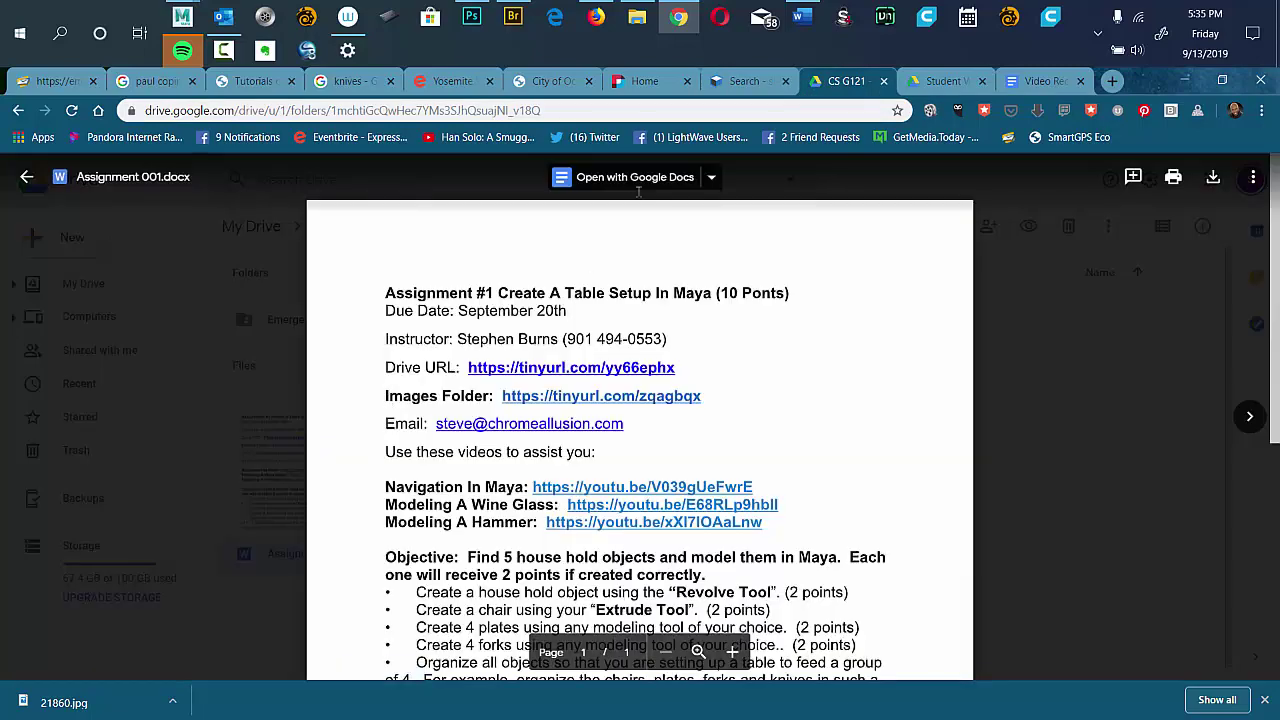
click(620, 180)
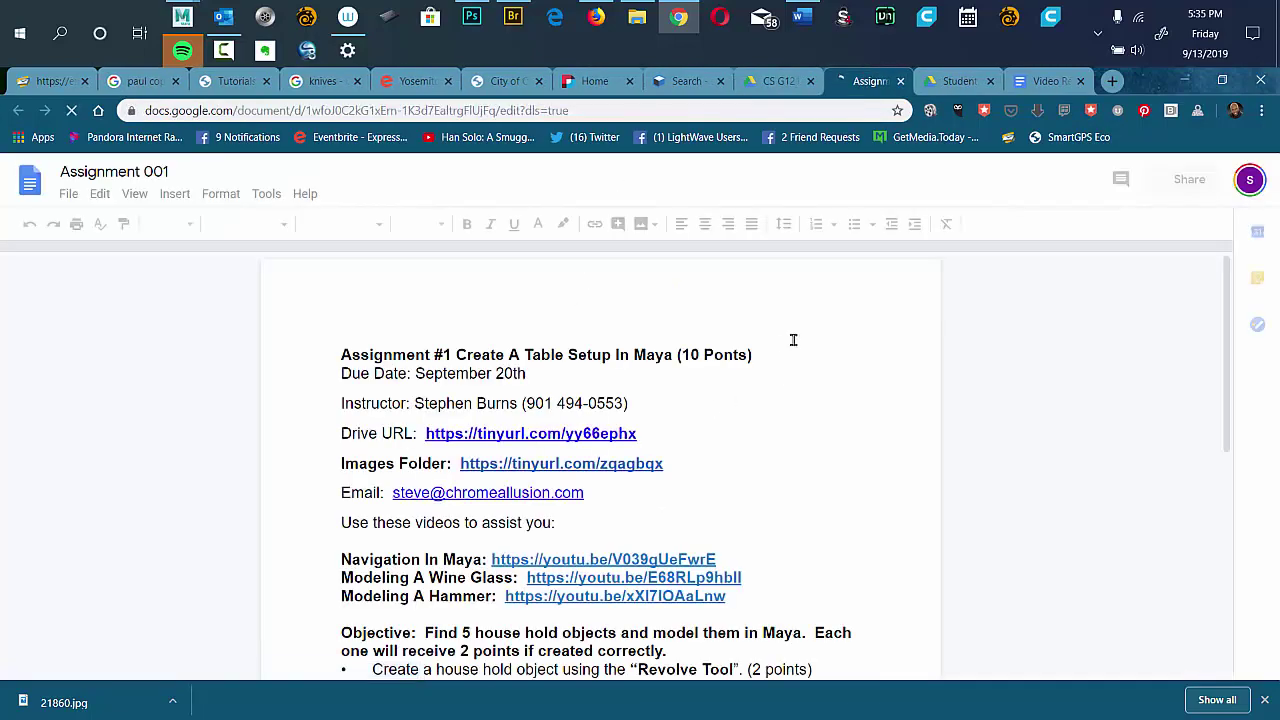
click(678, 465)
key(Return)
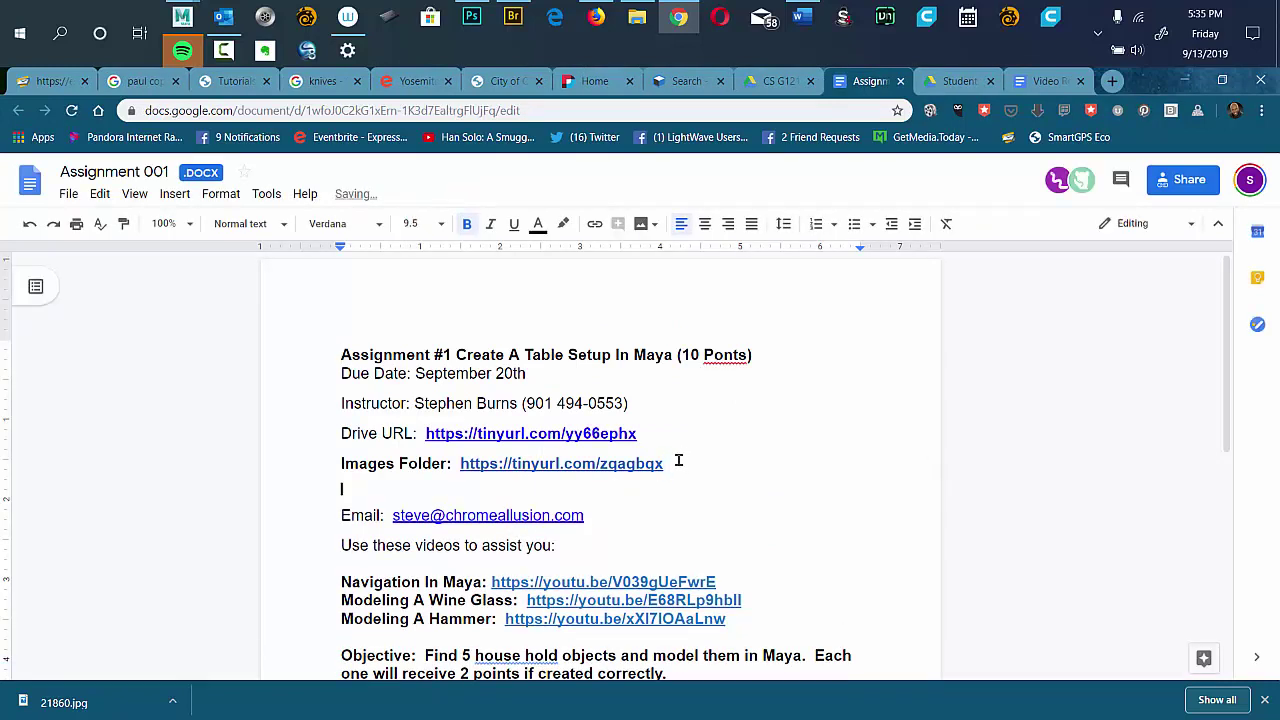
key(ctrl+v)
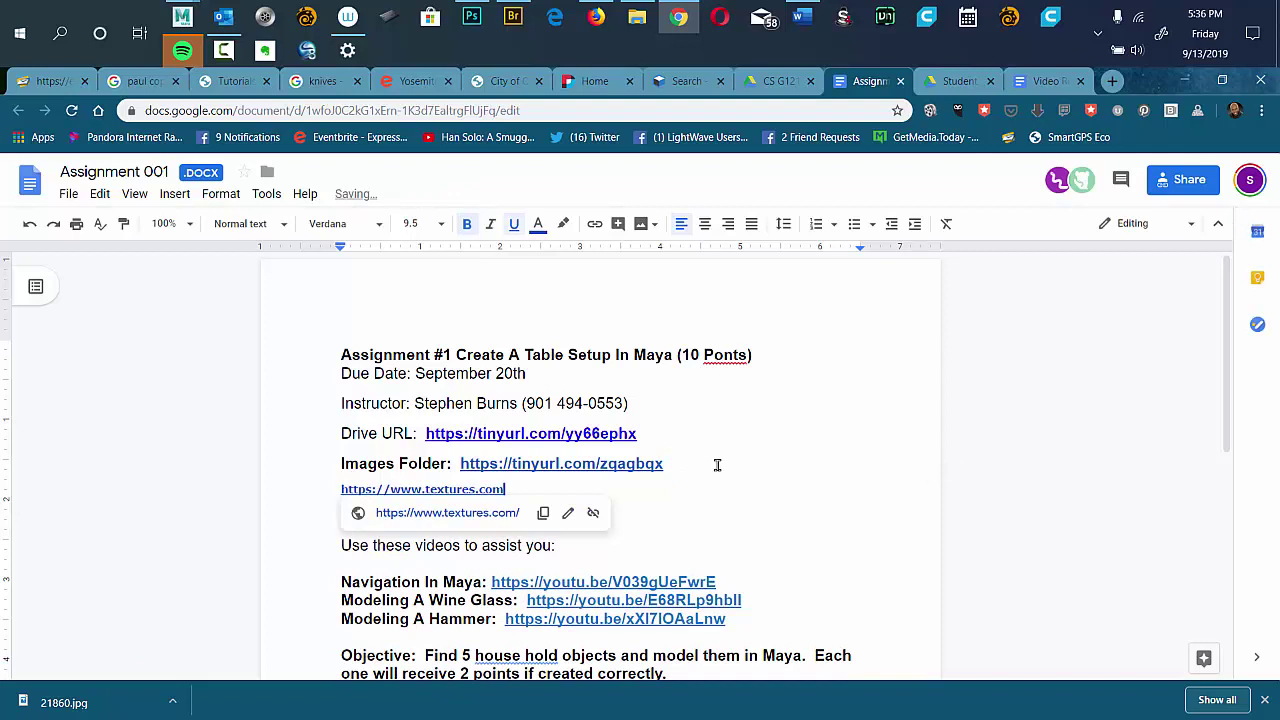
click(717, 465)
Label the new link line 'Textures:' and minimize Chrome to reveal Photoshop.
click(342, 488)
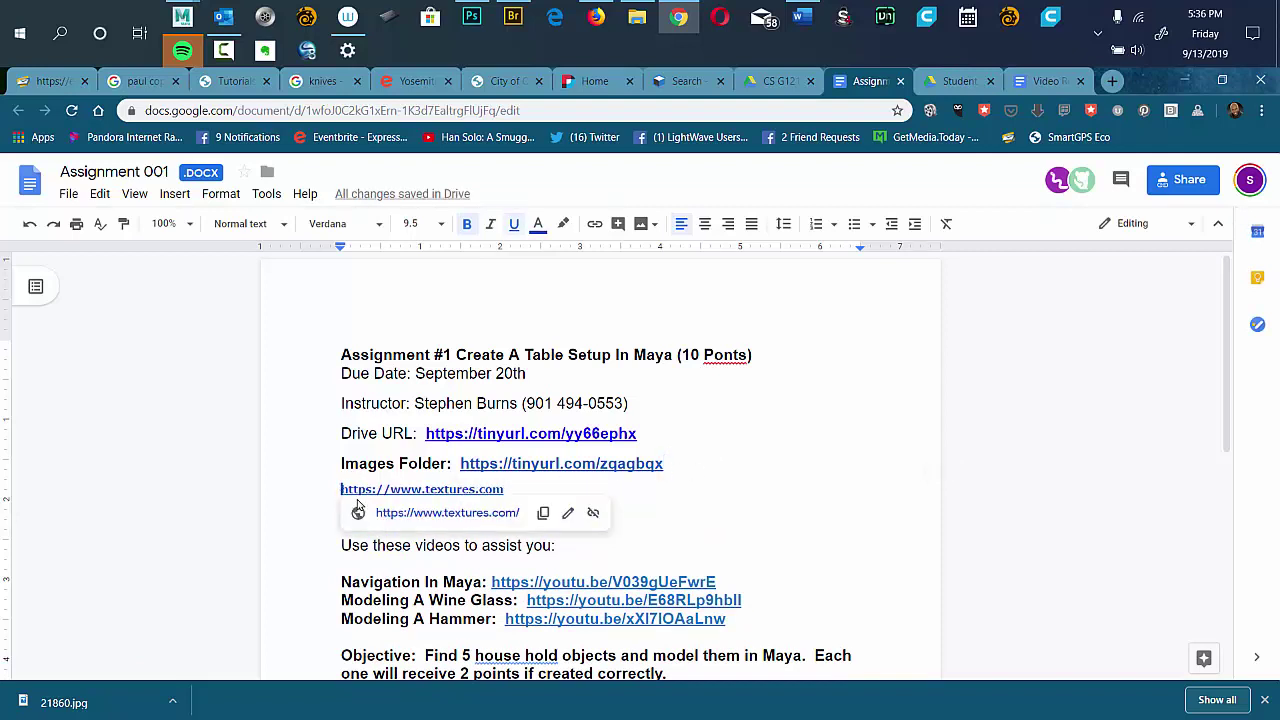
text(Textrue)
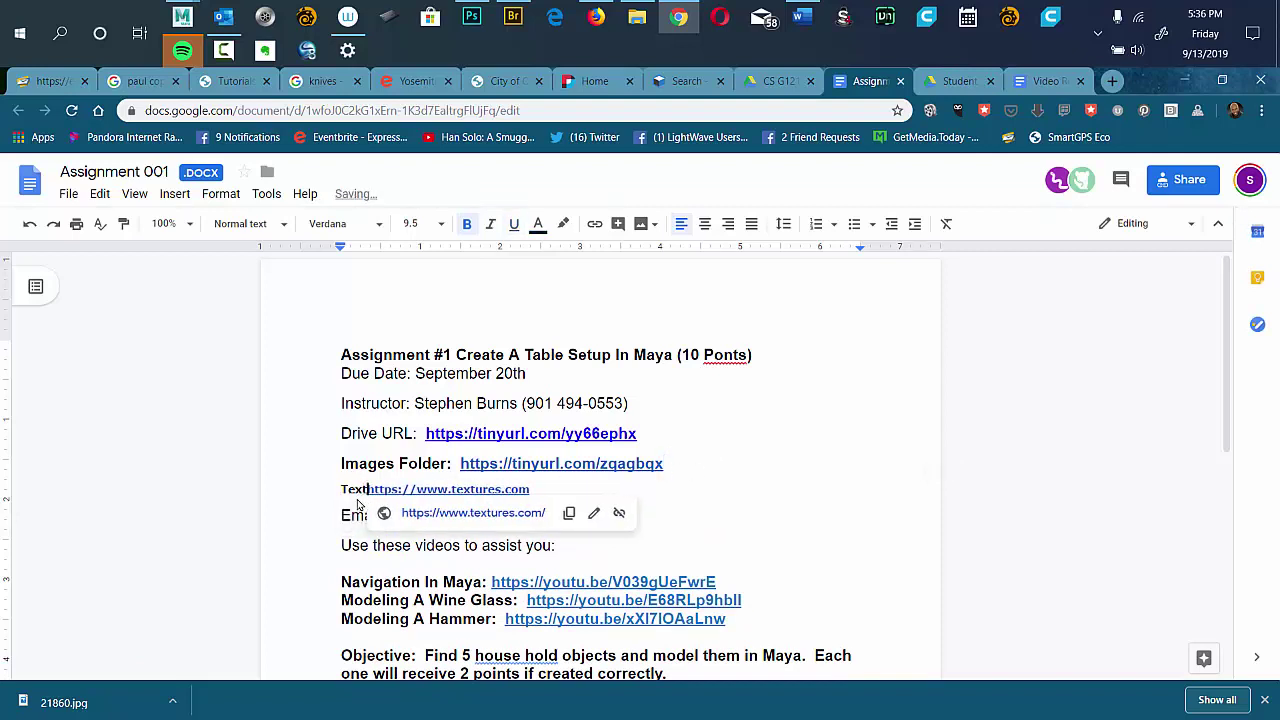
key(BackSpace)
key(BackSpace)
key(BackSpace)
text(ures)
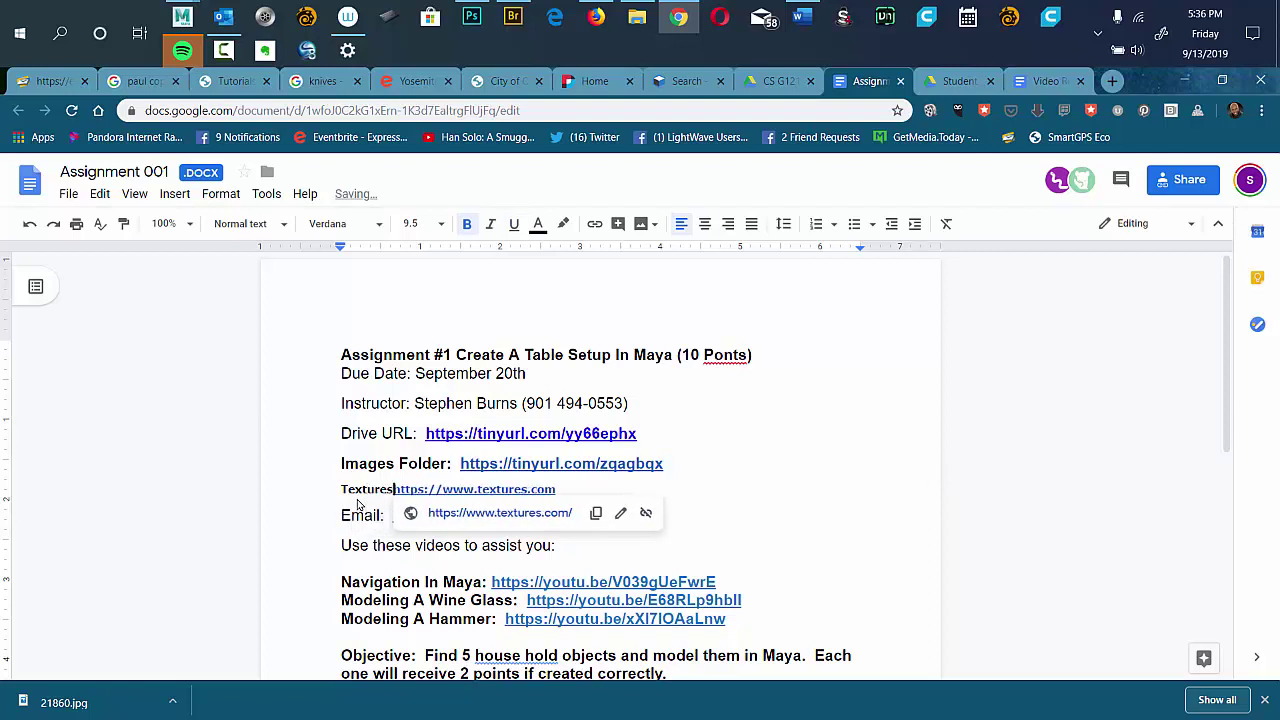
text(:)
click(844, 428)
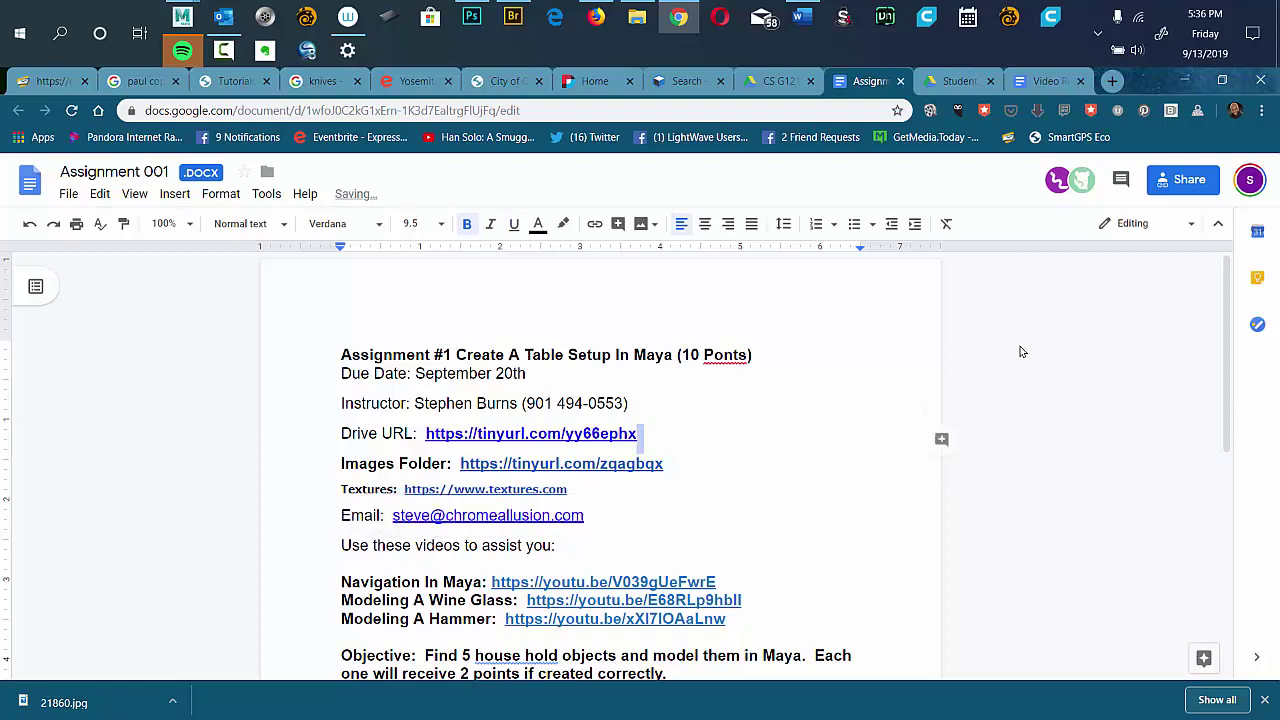
click(1184, 80)
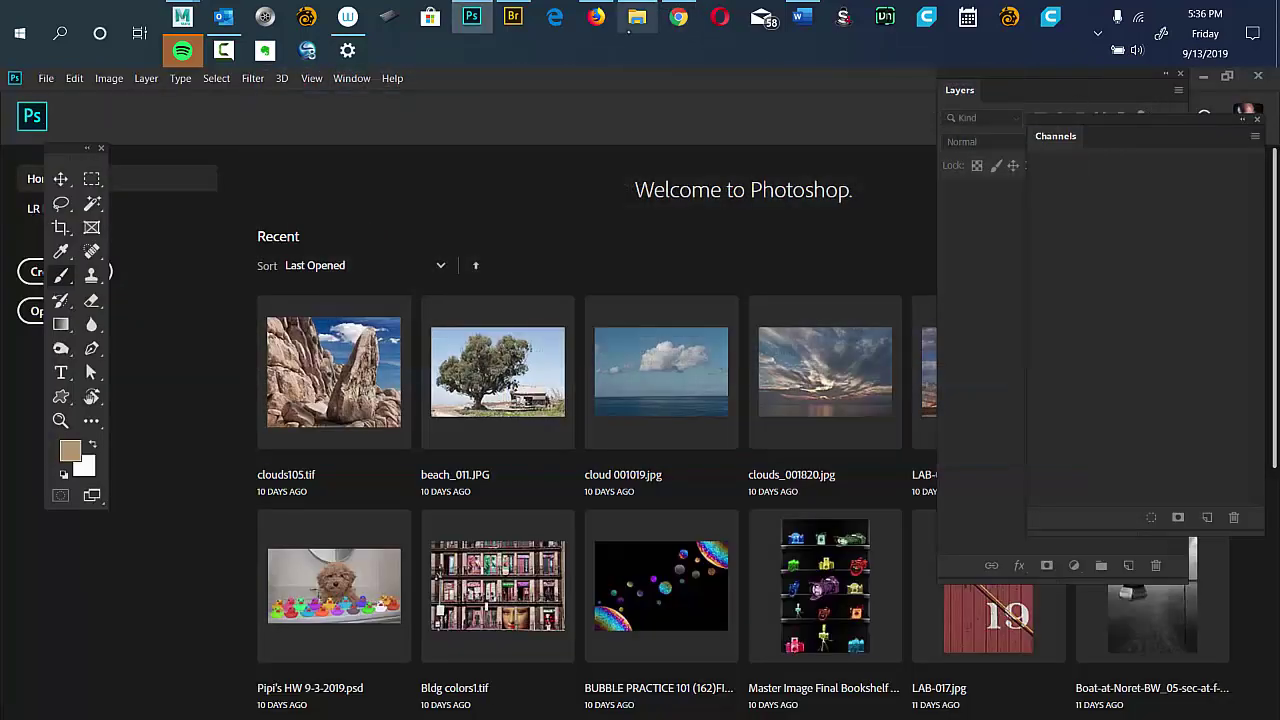
Bring the browser back in front of Photoshop, showing the Assignment 001 Google Doc.
click(596, 17)
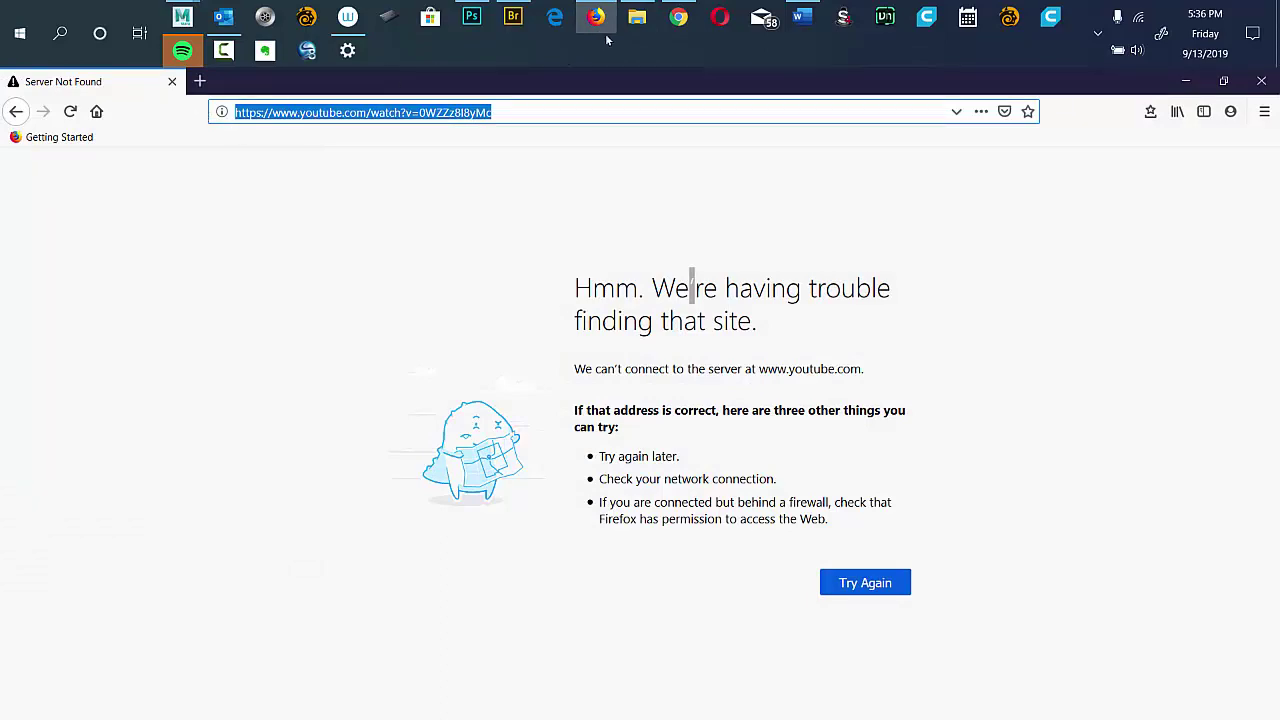
click(678, 18)
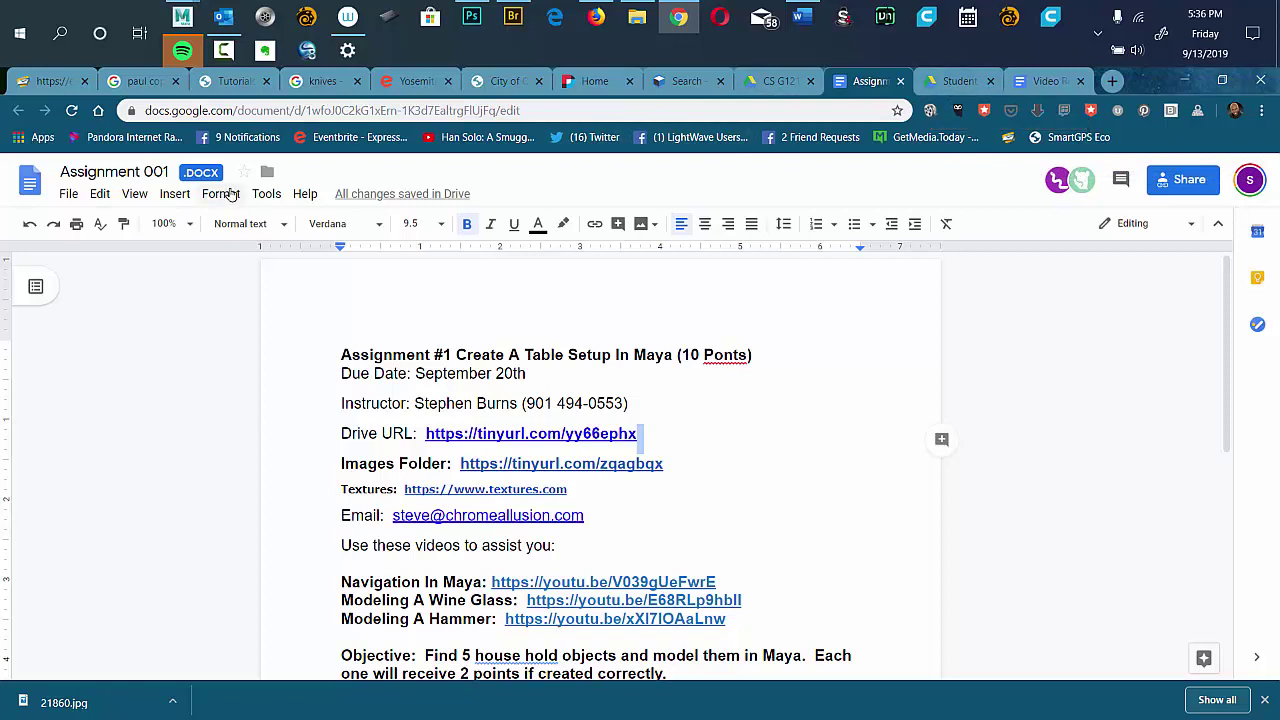
Check the assignment's Drive, textures.com and Images Folder links.
click(710, 444)
click(592, 497)
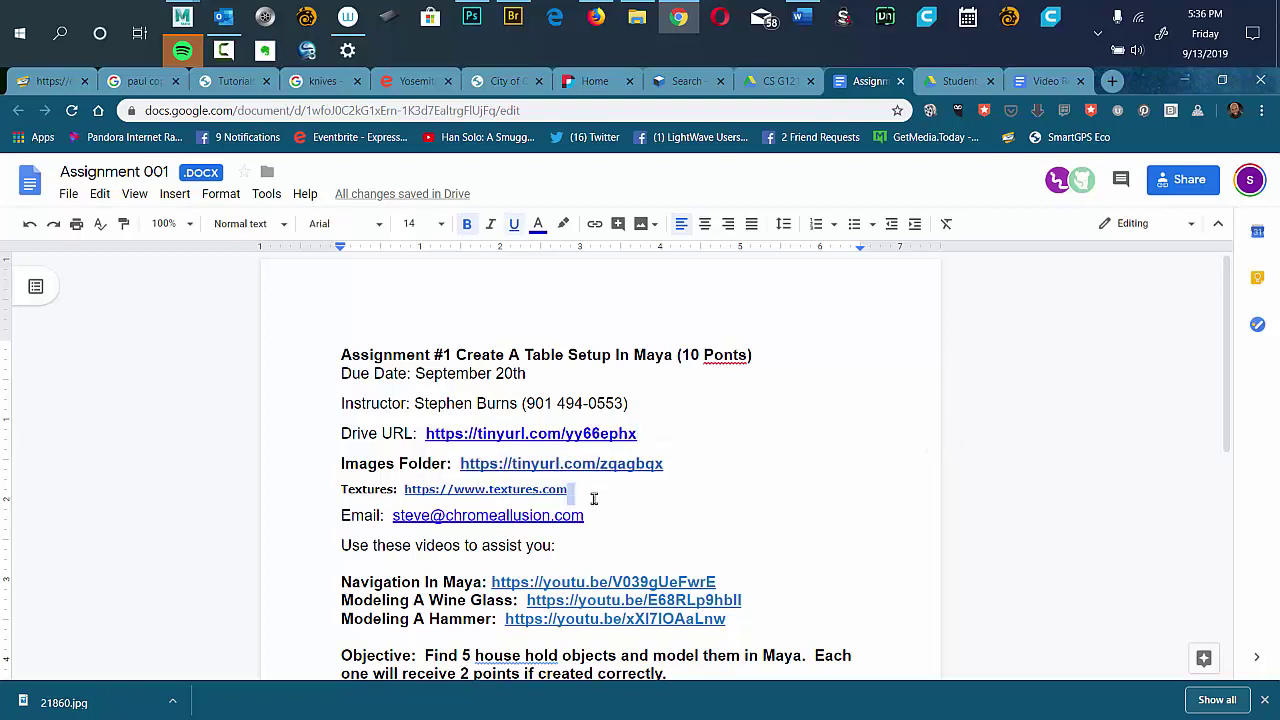
click(571, 492)
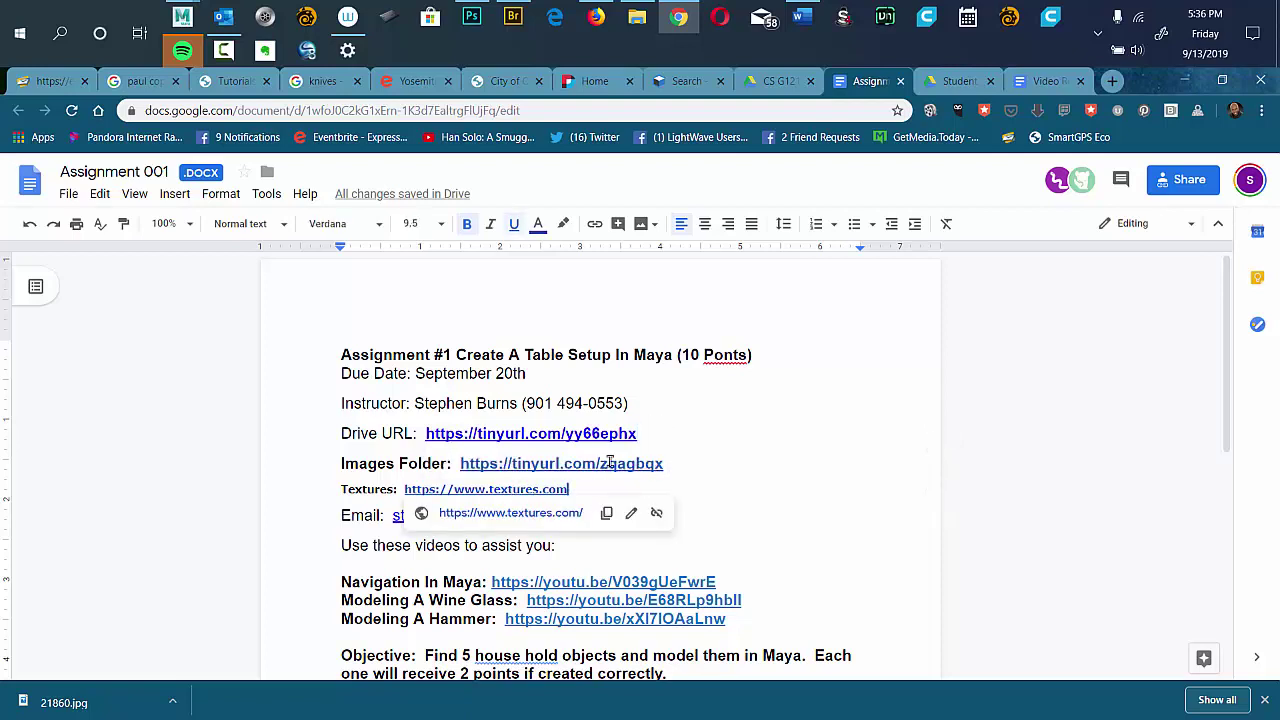
drag(664, 464, 462, 463)
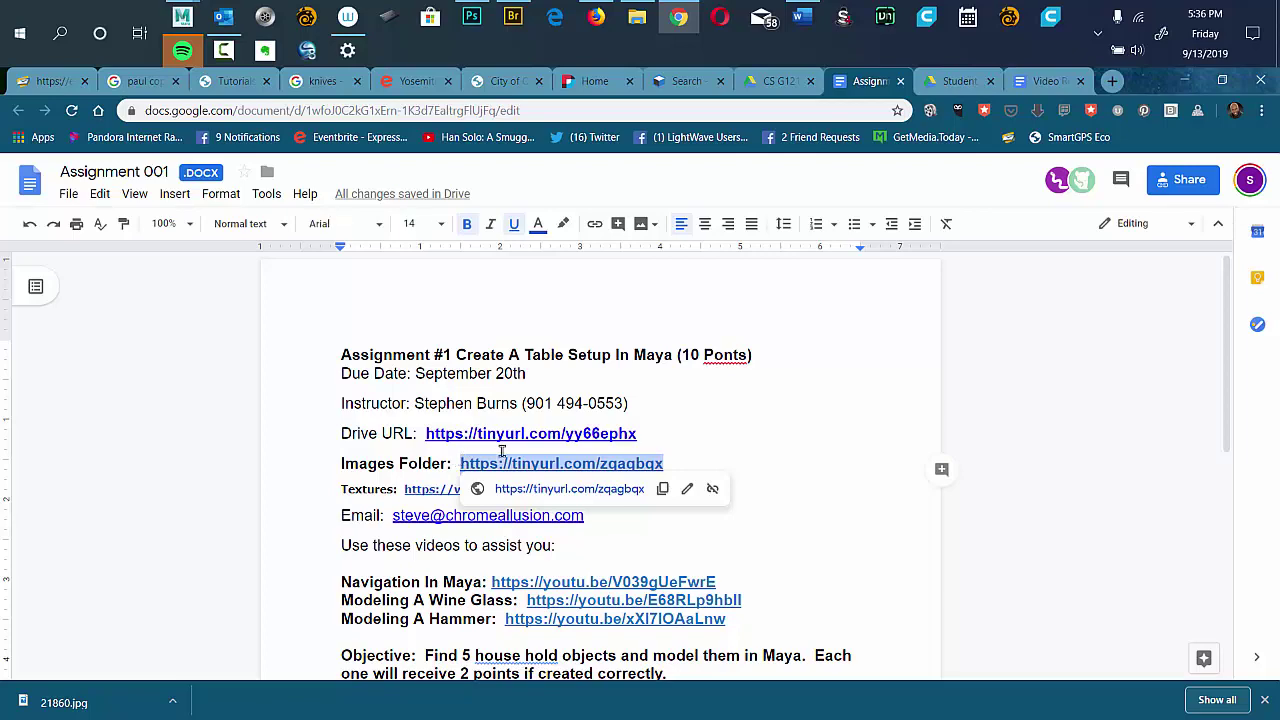
Look over the Student Work Files folder grid in Drive, then return to Photoshop.
click(940, 81)
click(720, 110)
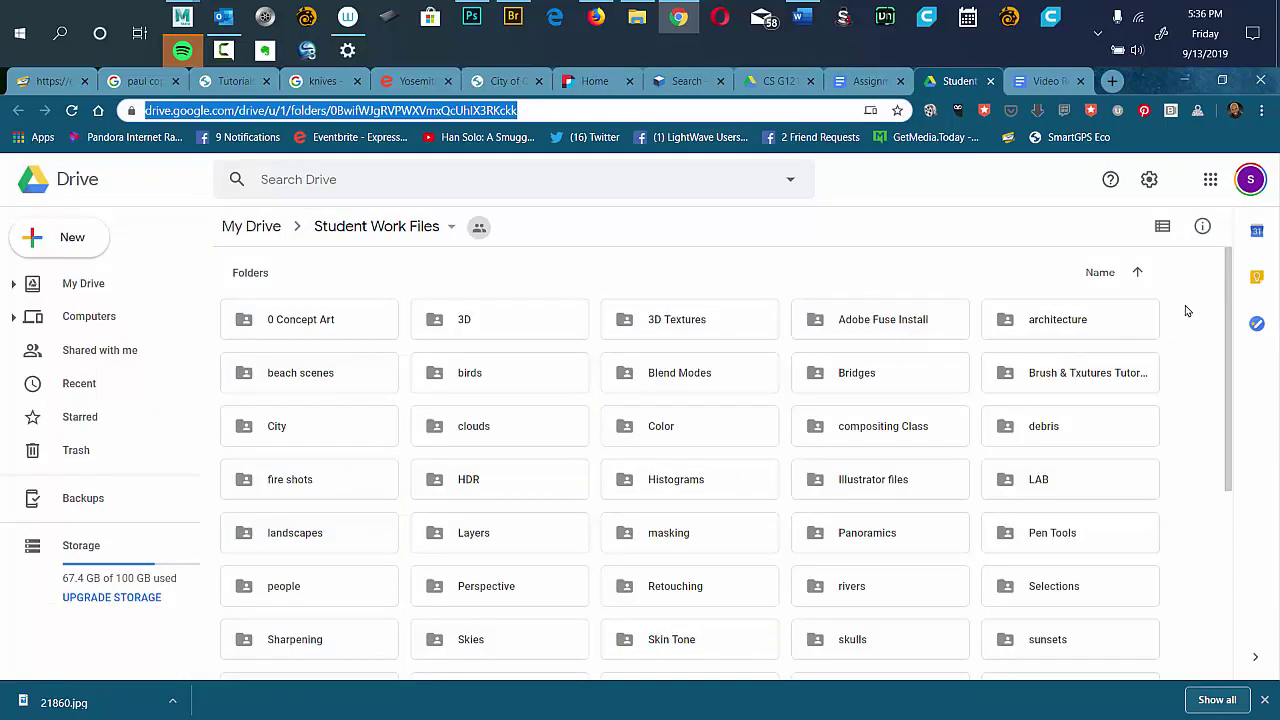
drag(1224, 300, 1194, 277)
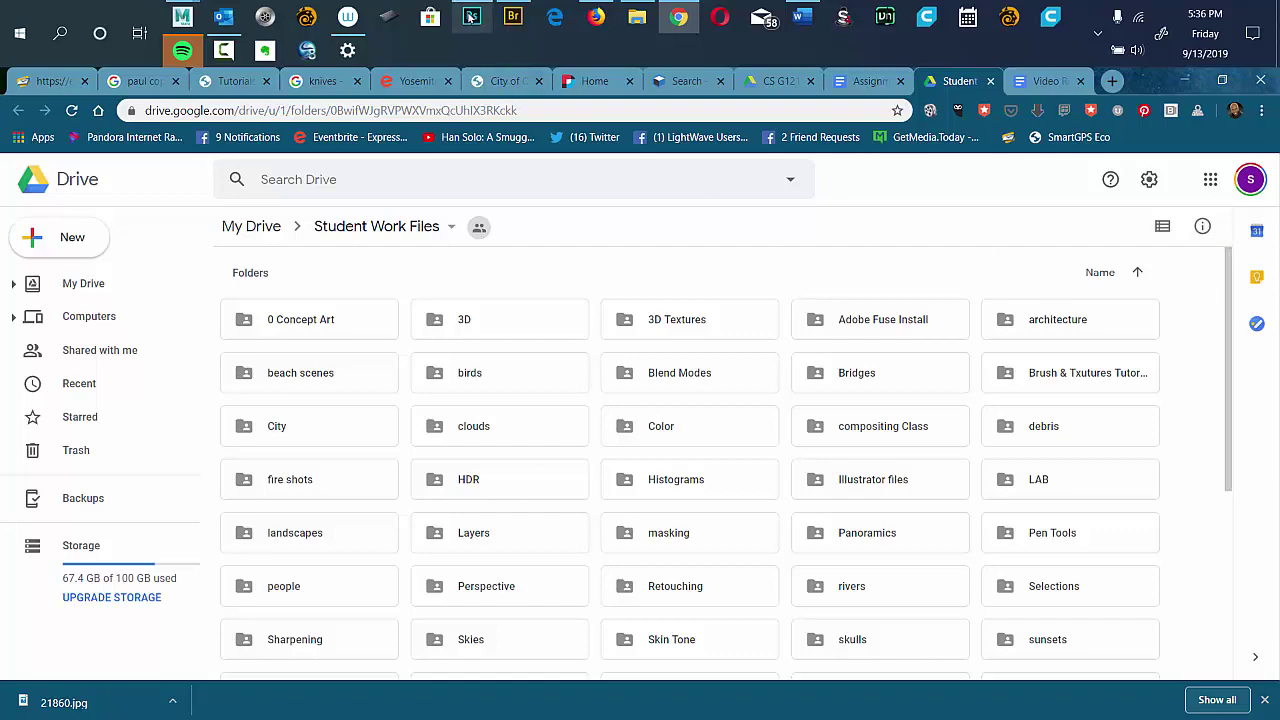
click(472, 17)
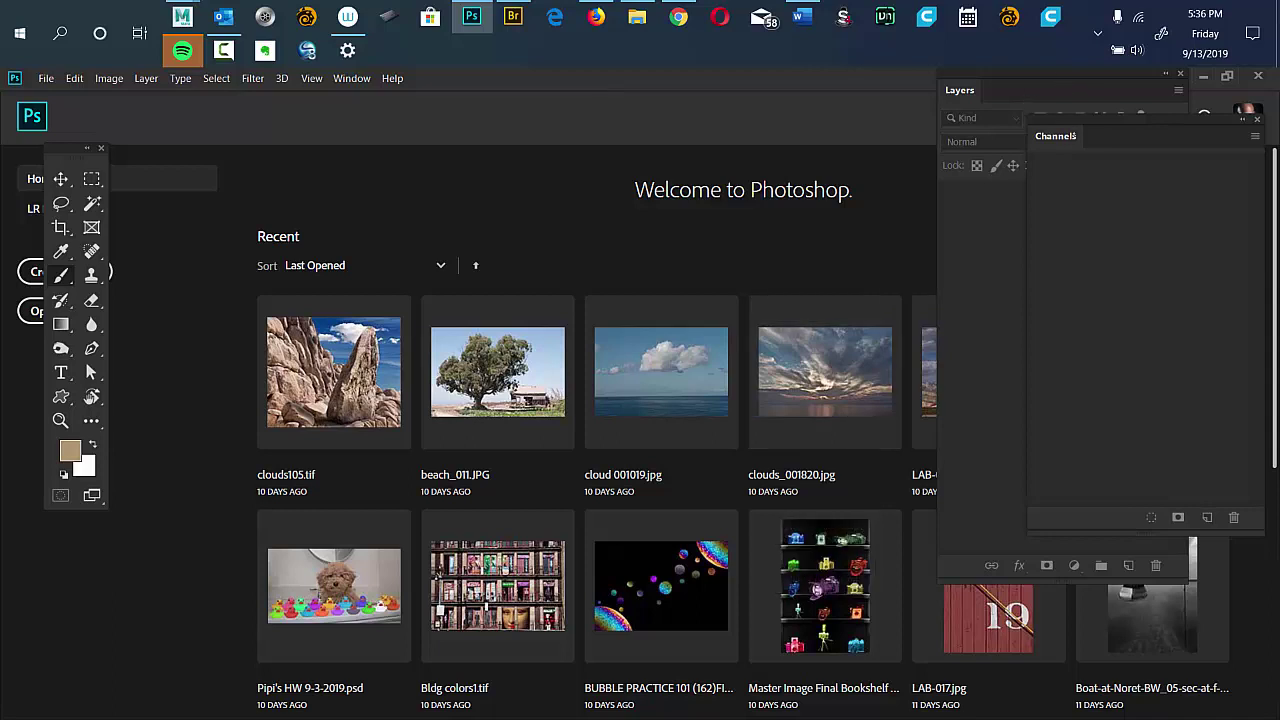
Move the floating Channels panel aside, then apply Window > Workspace > Reset Essentials.
drag(1092, 120, 1068, 156)
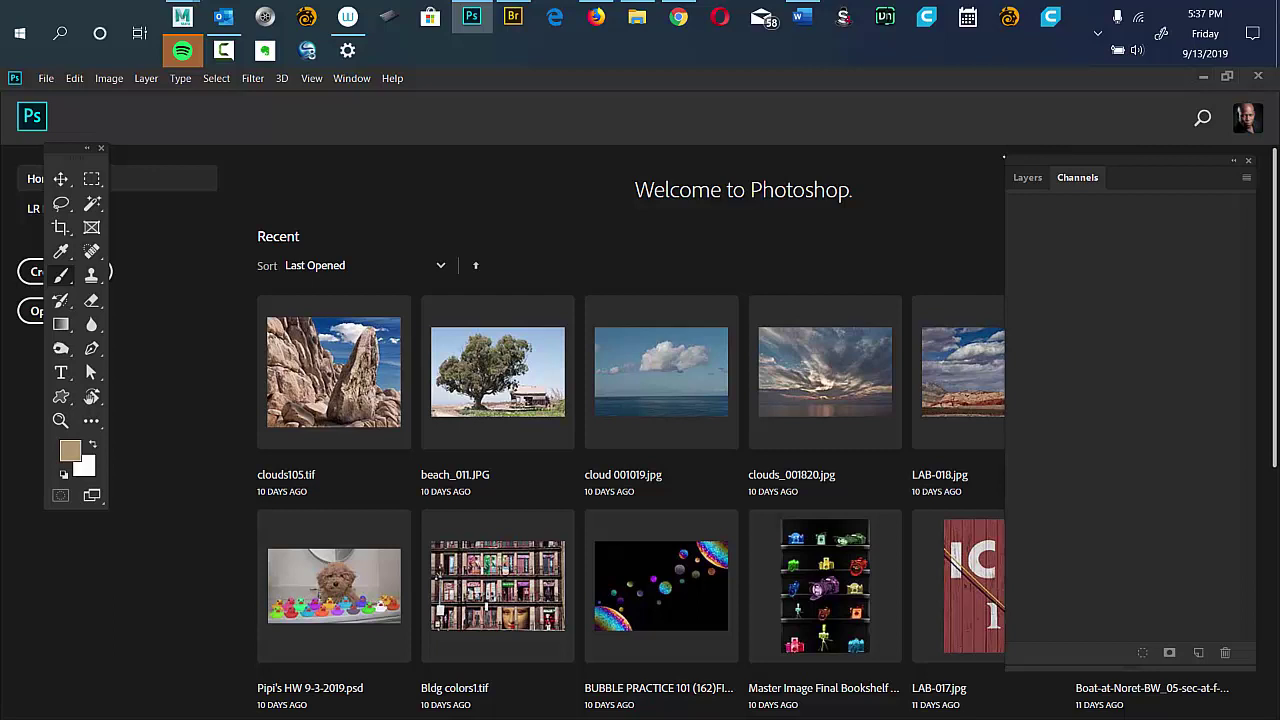
click(351, 78)
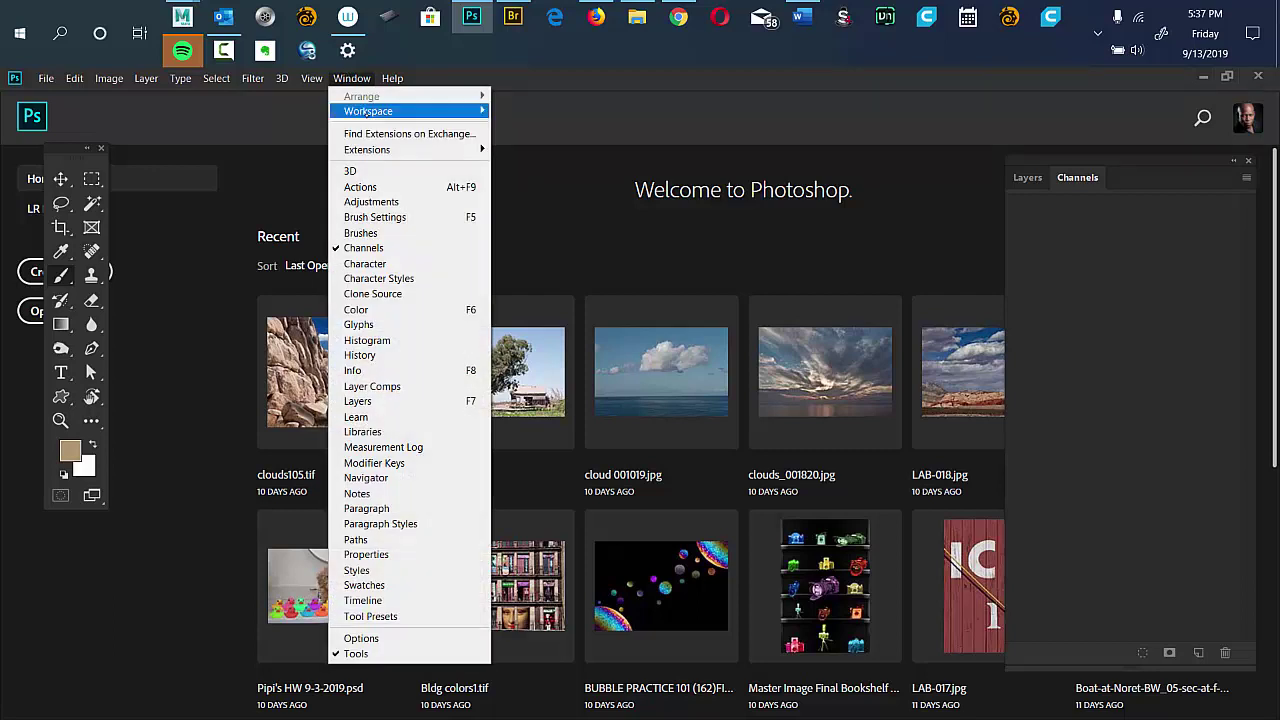
mouse_move(345, 110)
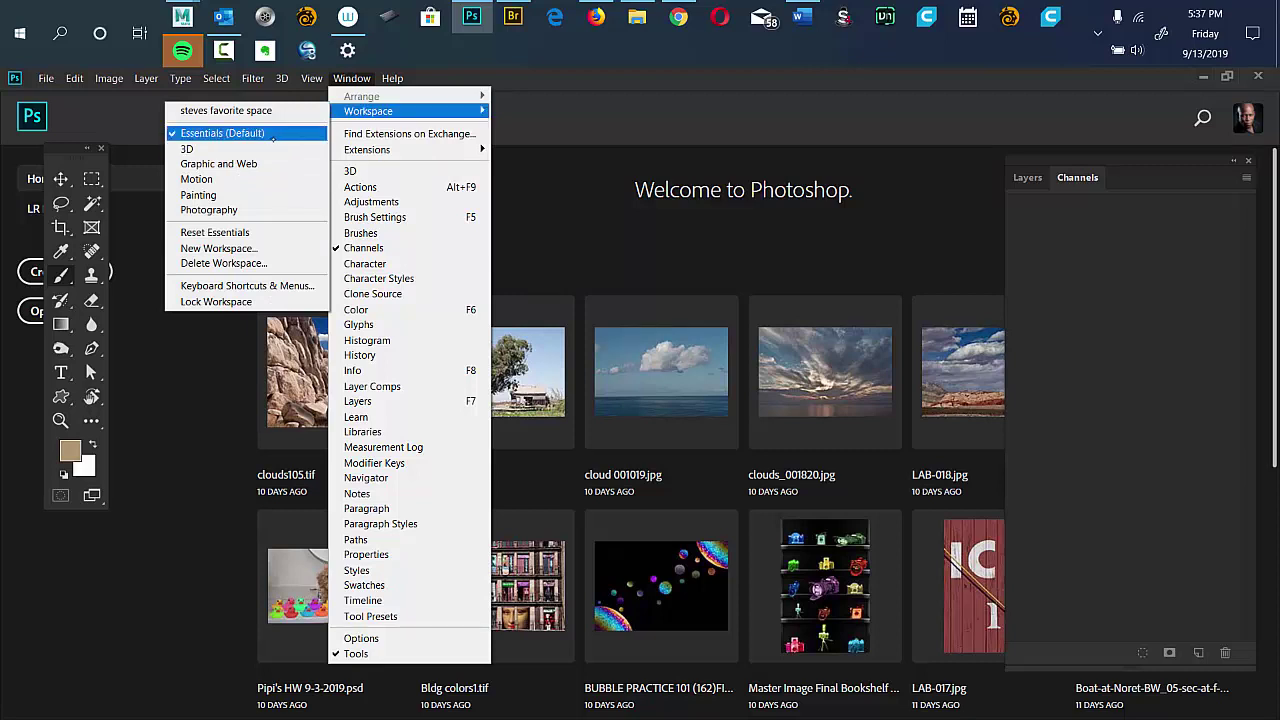
click(215, 232)
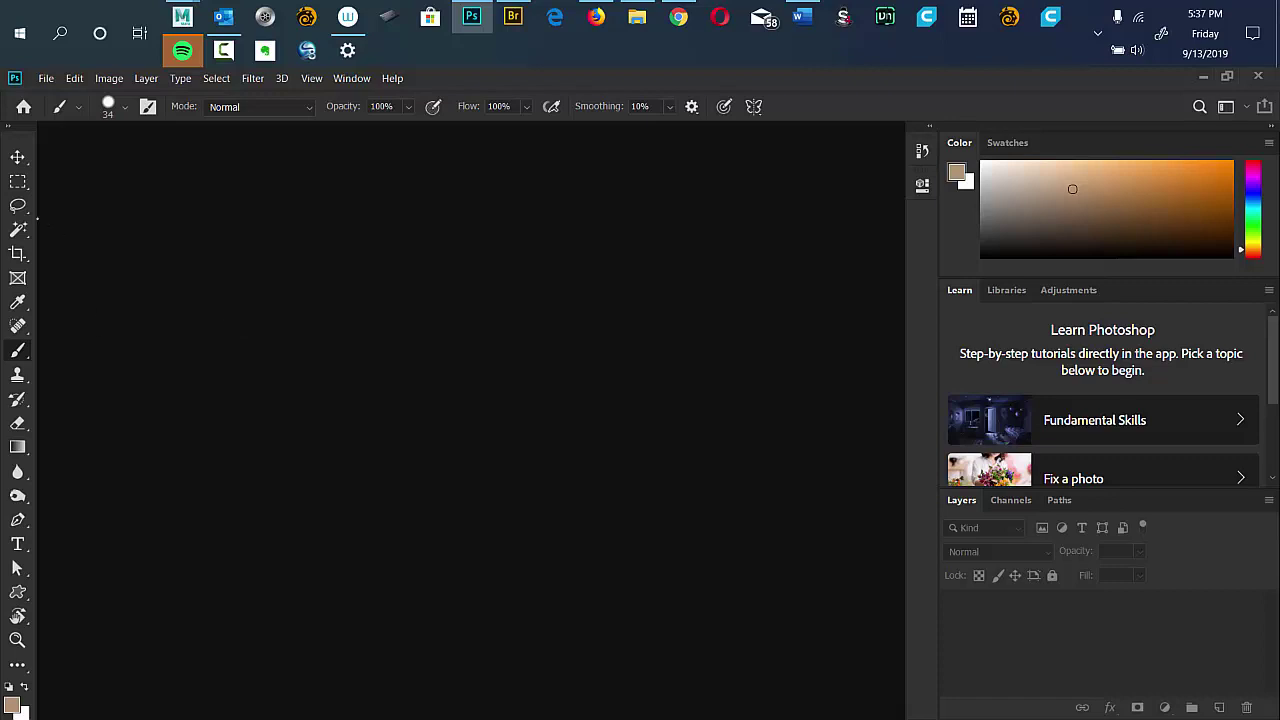
Cycle through the Lasso, Eyedropper, Brush, Eraser, Blur, Frame, Magic Wand, Marquee and Crop tools.
key(l)
key(i)
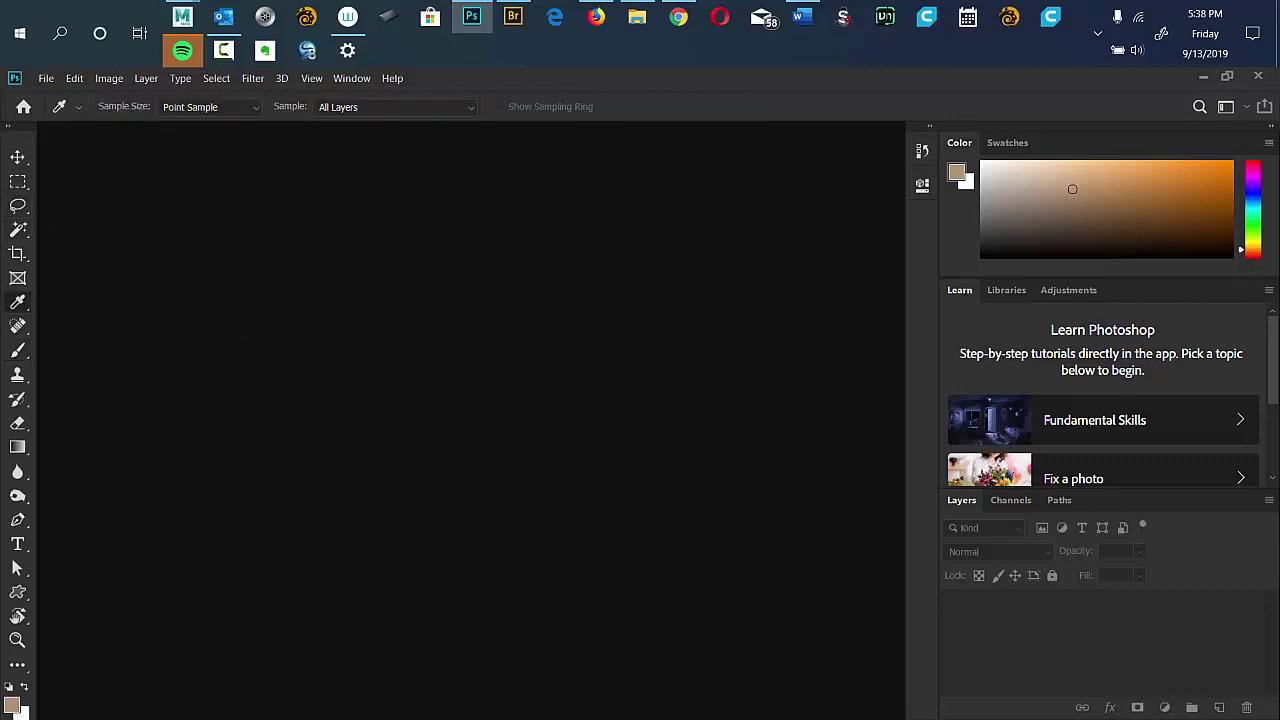
key(b)
key(e)
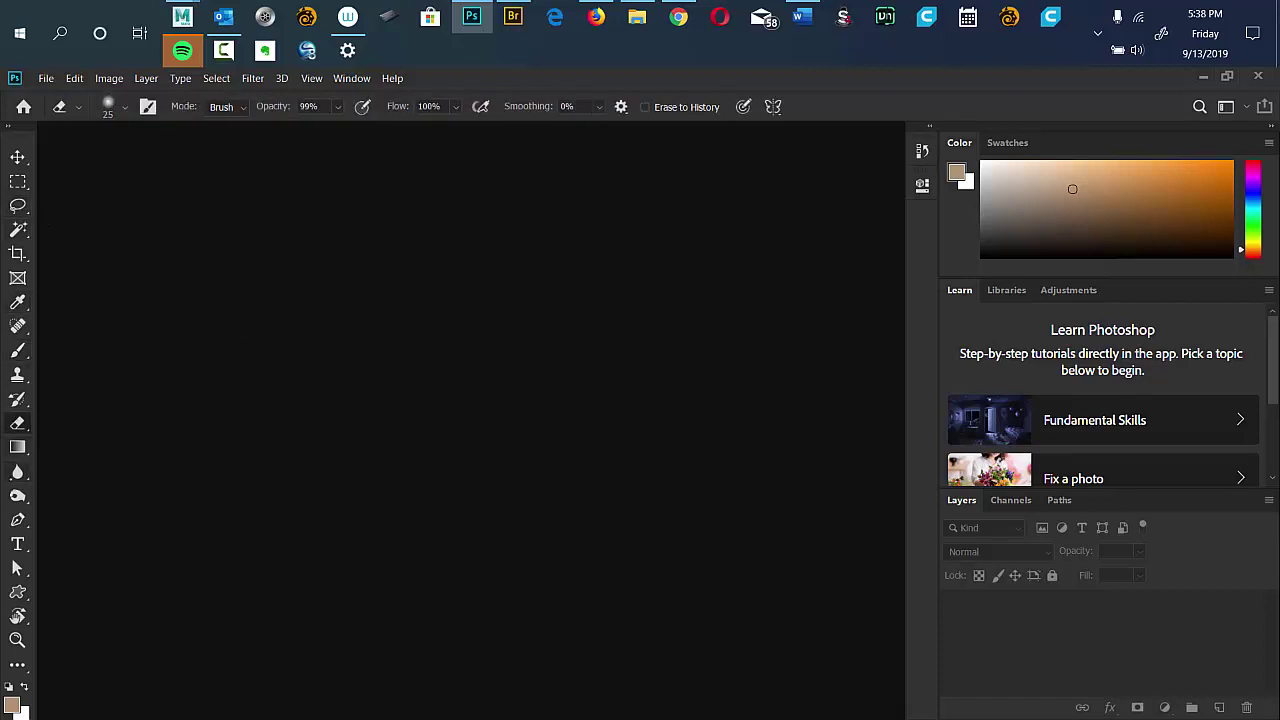
key(r)
key(b)
key(k)
key(w)
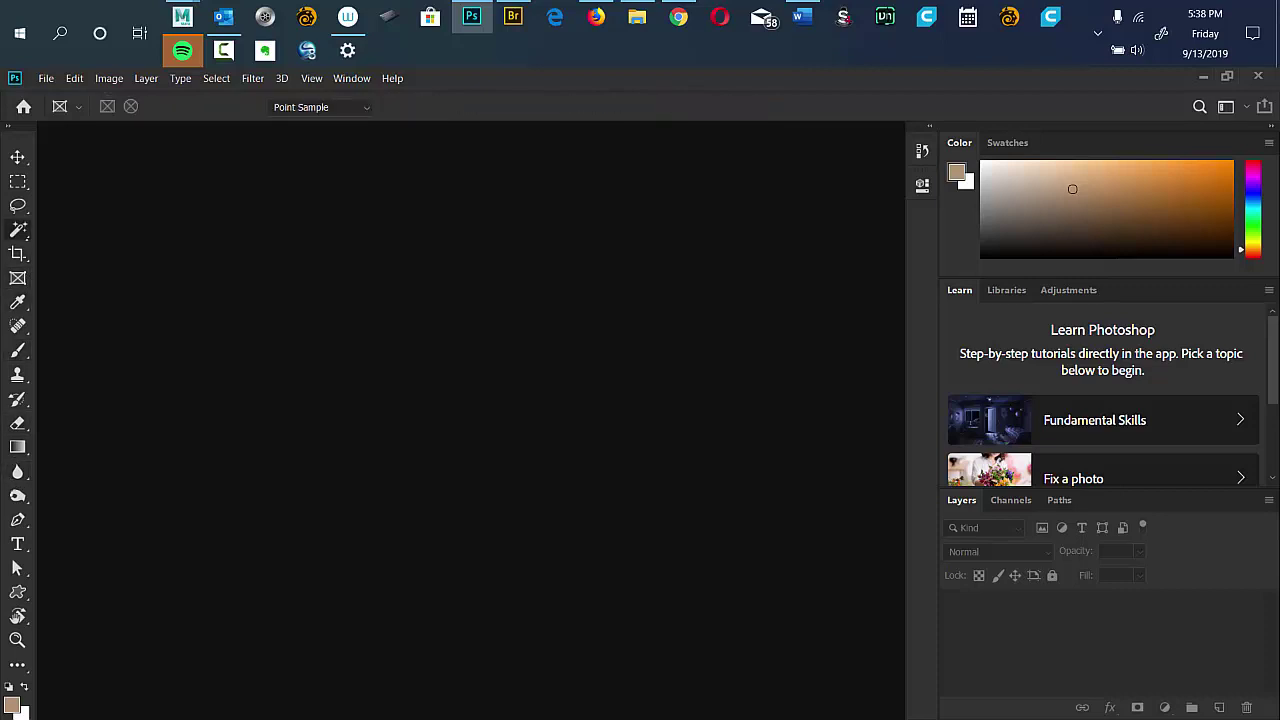
key(l)
key(m)
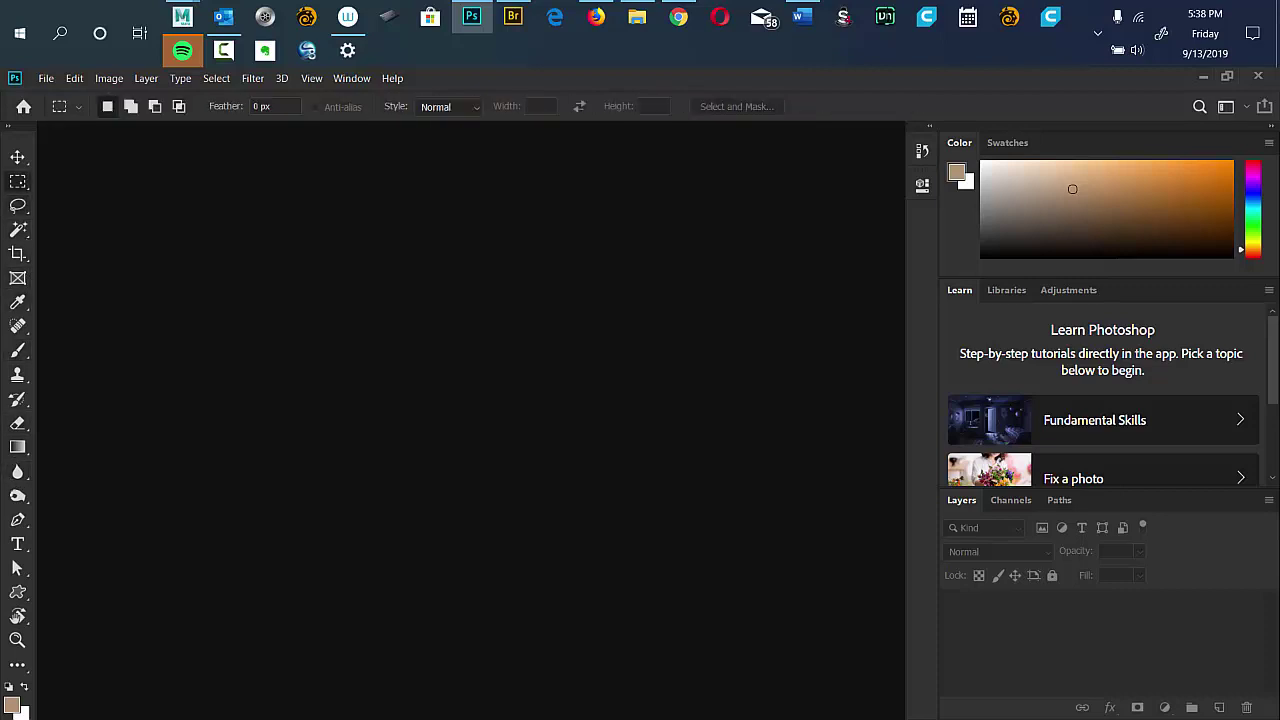
key(c)
key(i)
key(b)
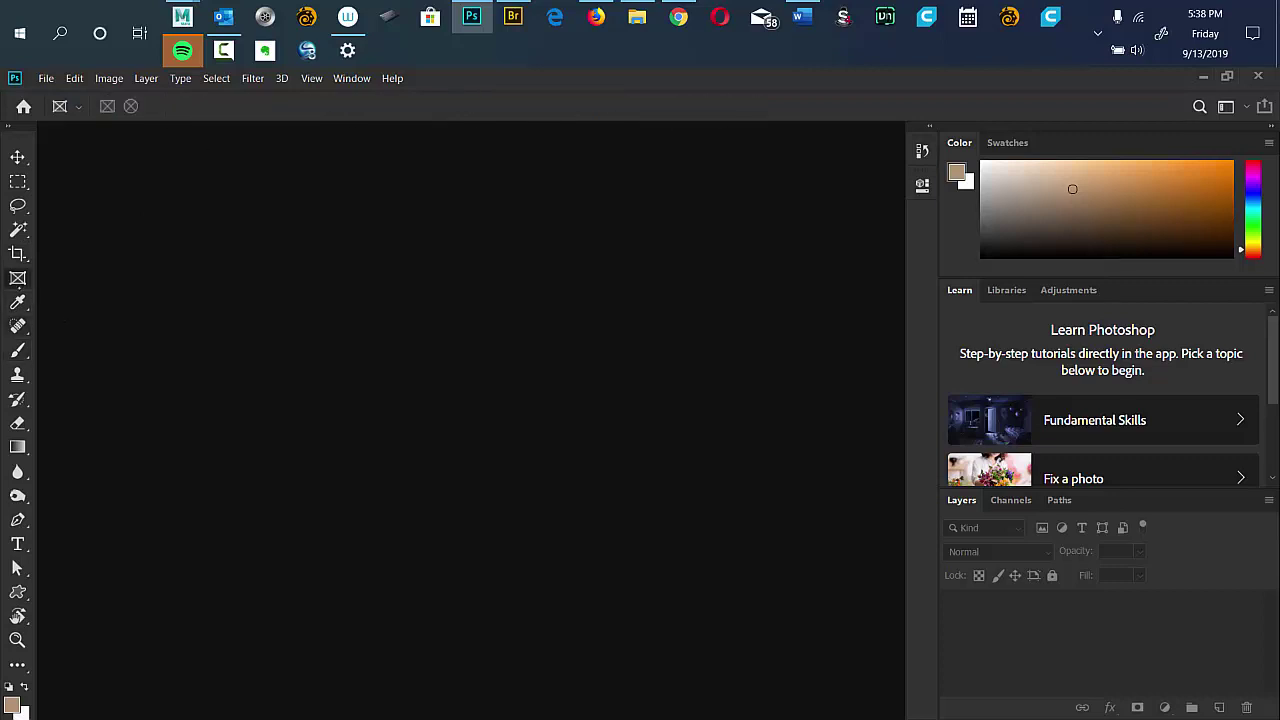
Switch through Clone Stamp, Gradient, Blur, Dodge, Pen, Move and Lasso, ending on Spot Healing Brush.
key(s)
key(g)
key(r)
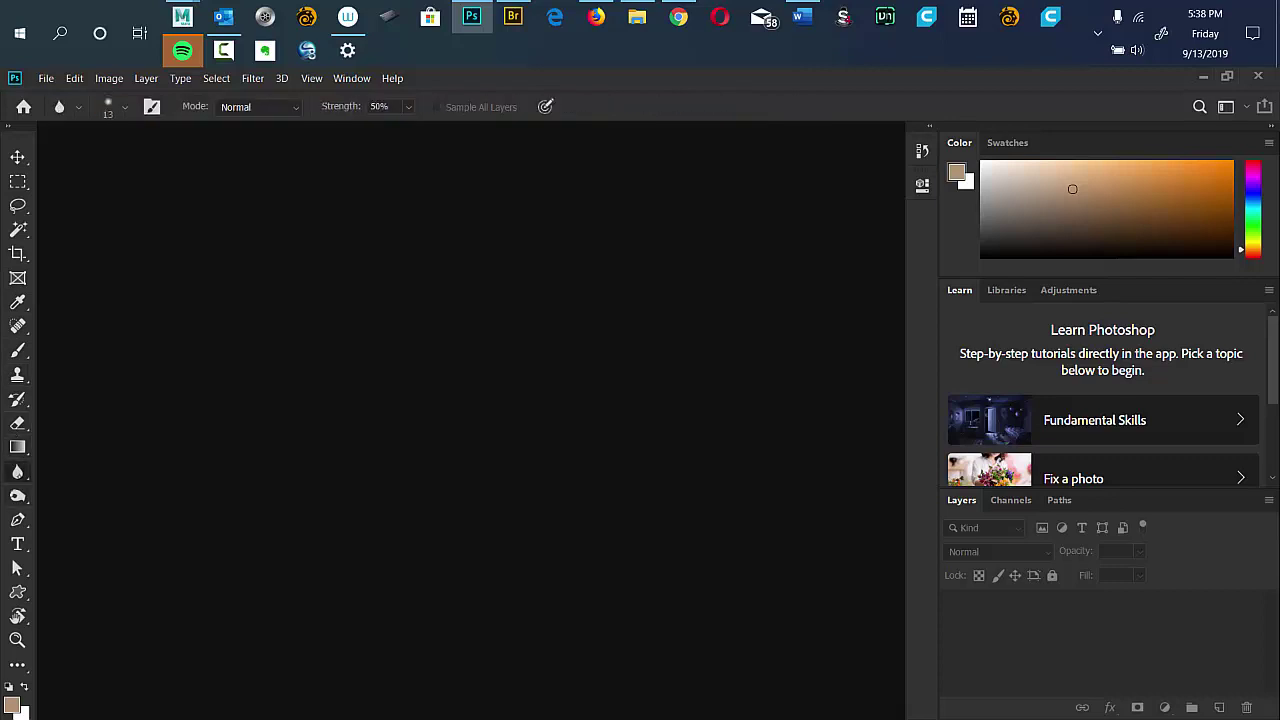
key(o)
key(p)
key(r)
key(v)
key(l)
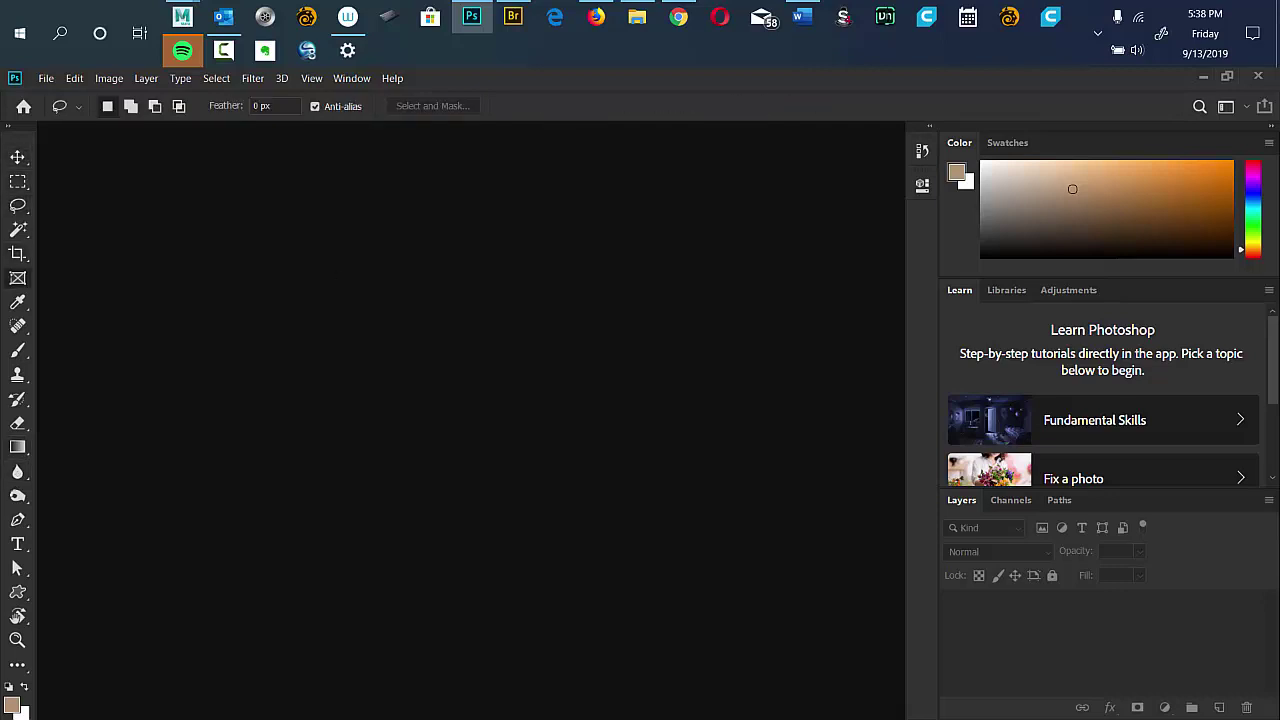
key(j)
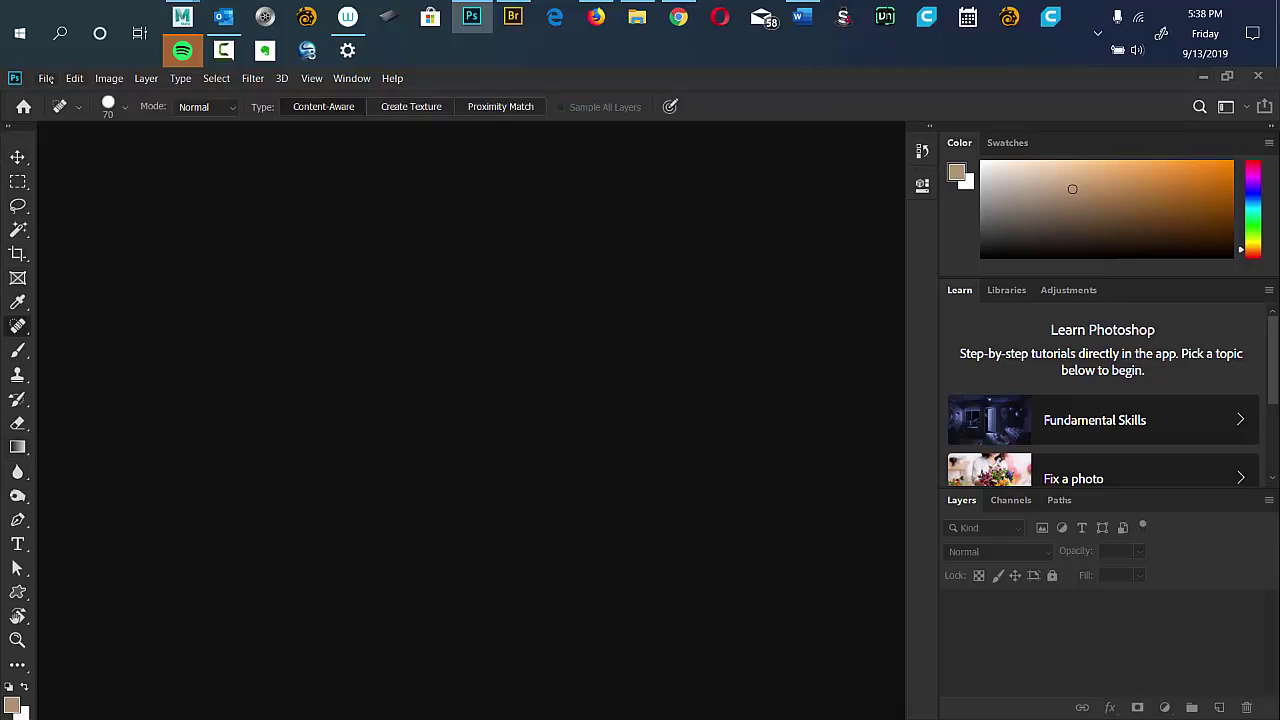
Browse the Edit, Image and Window menus, then view and dismiss the Help menu.
key(alt+e)
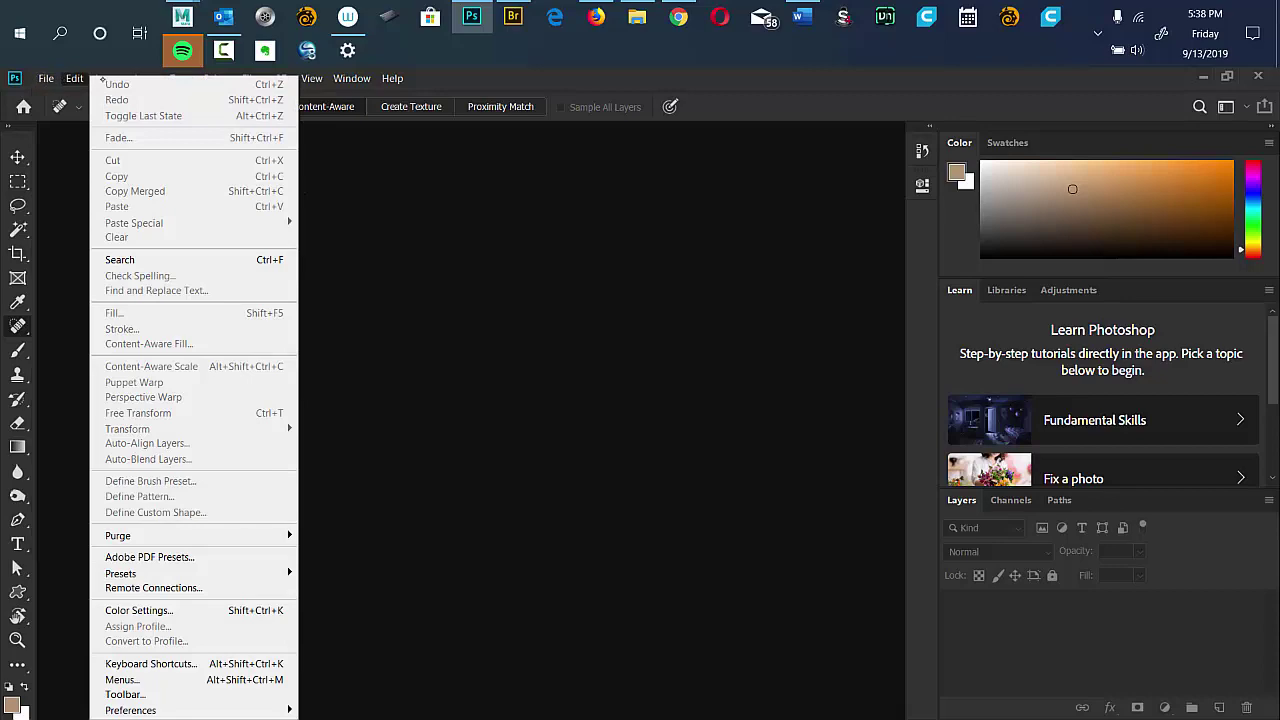
key(Left)
key(Left)
key(Left)
key(Left)
key(Left)
key(Left)
key(Left)
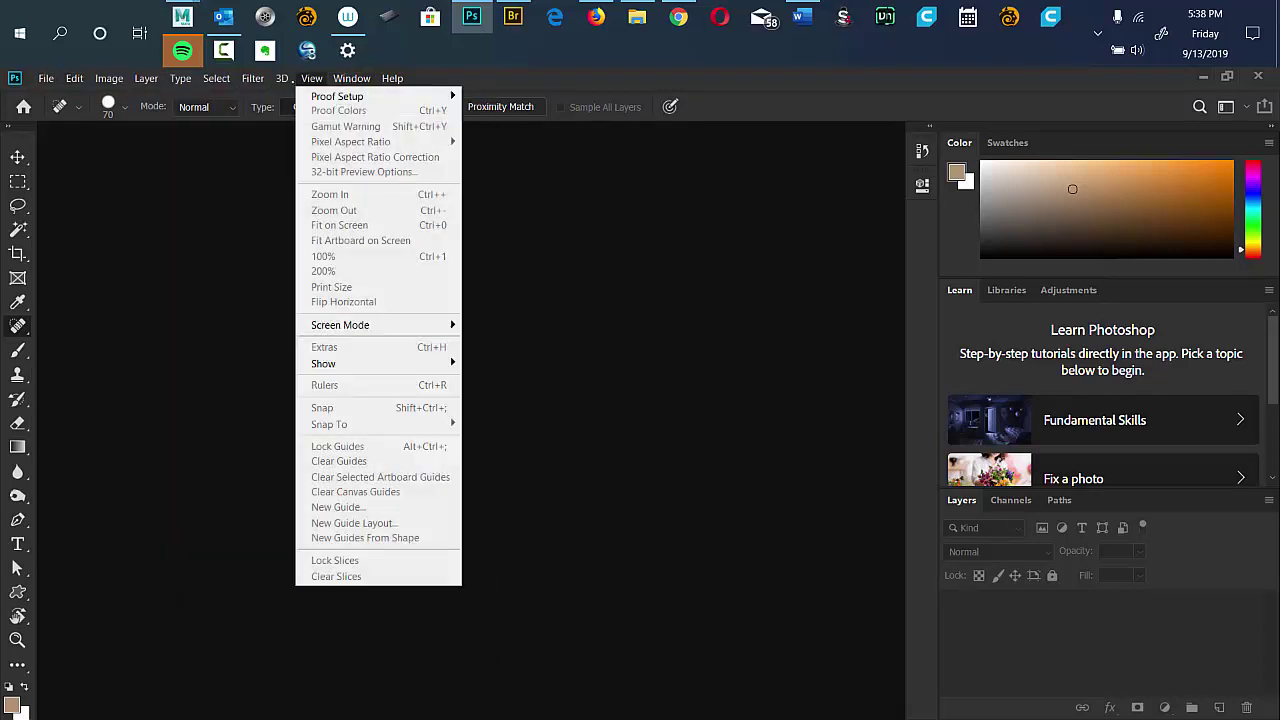
key(Left)
key(Left)
key(Left)
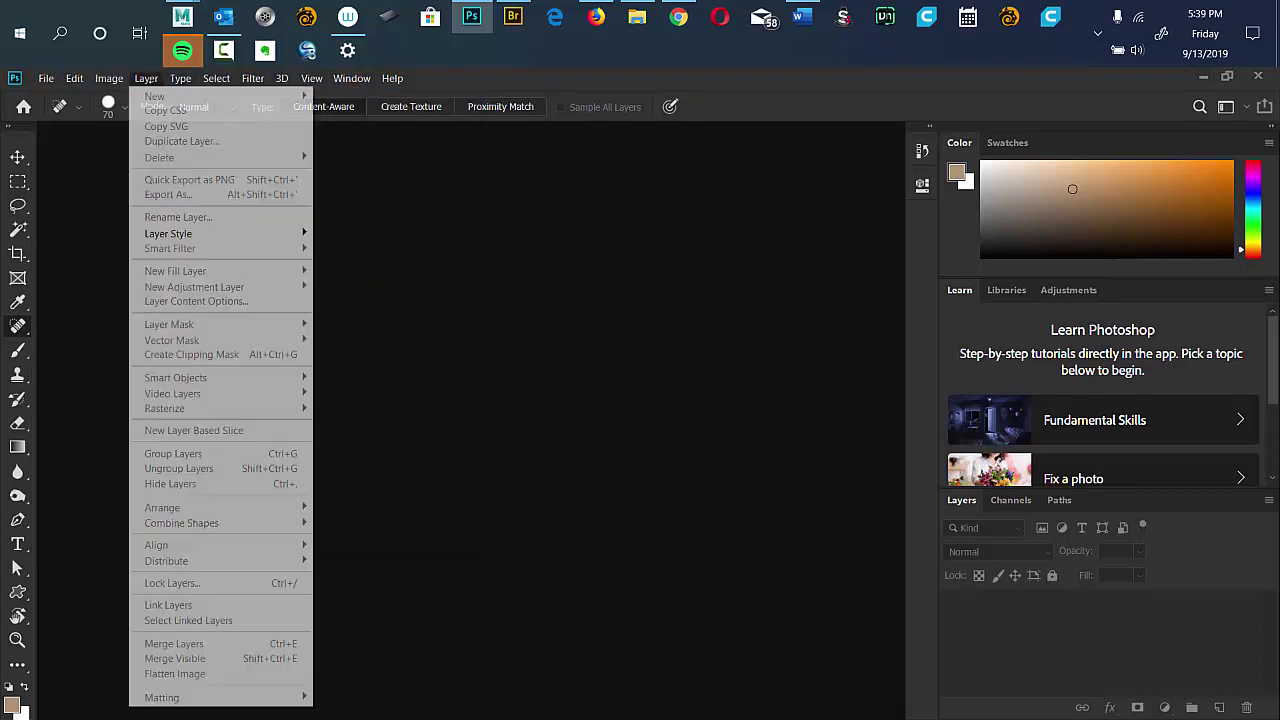
key(Left)
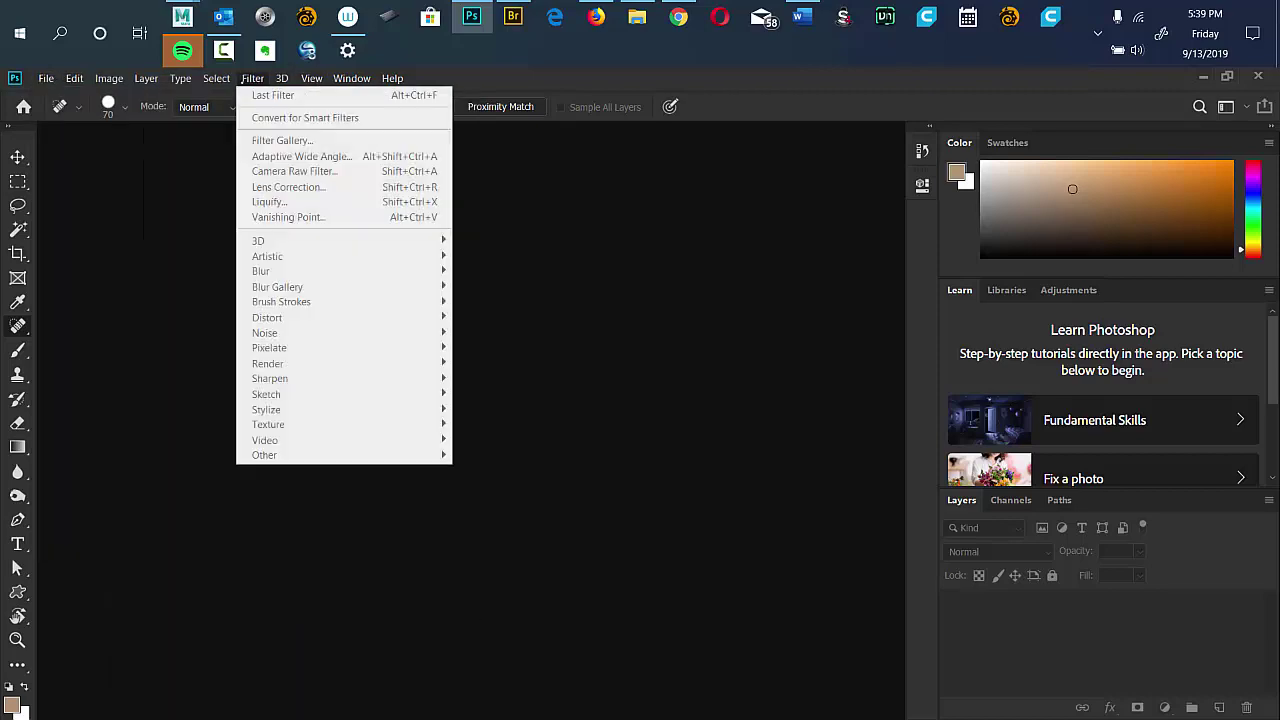
mouse_move(146, 78)
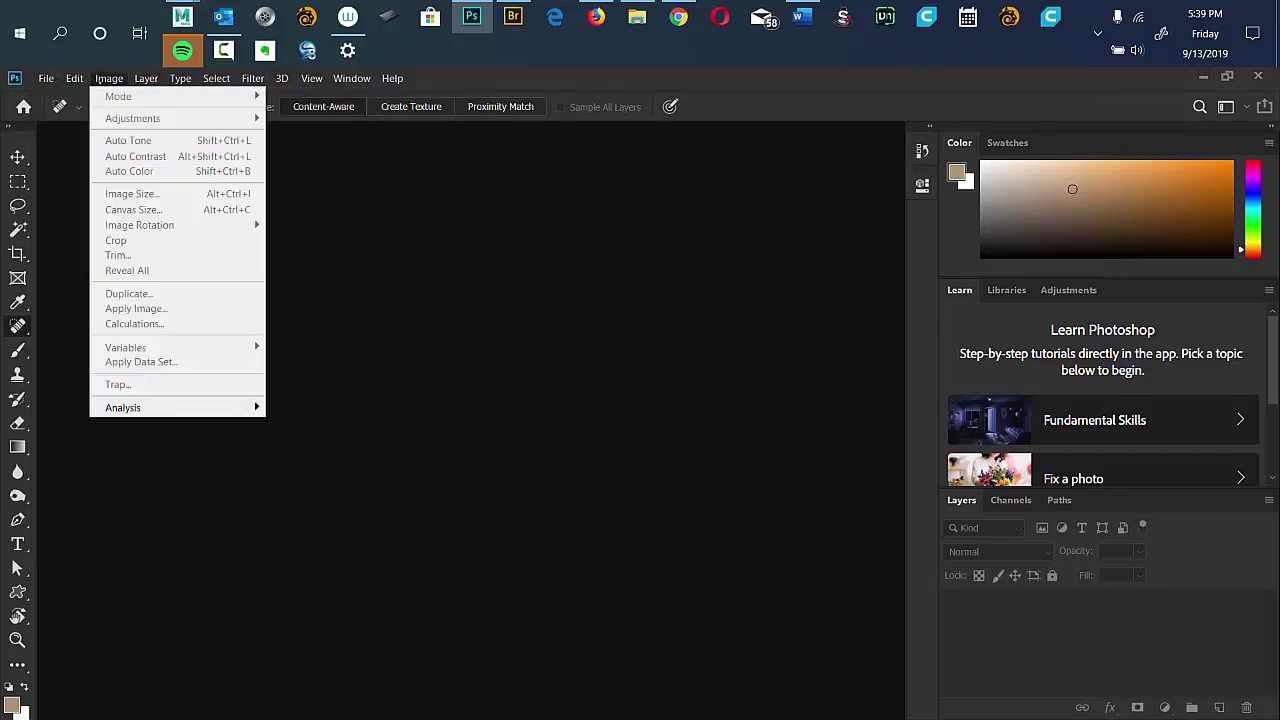
mouse_move(46, 78)
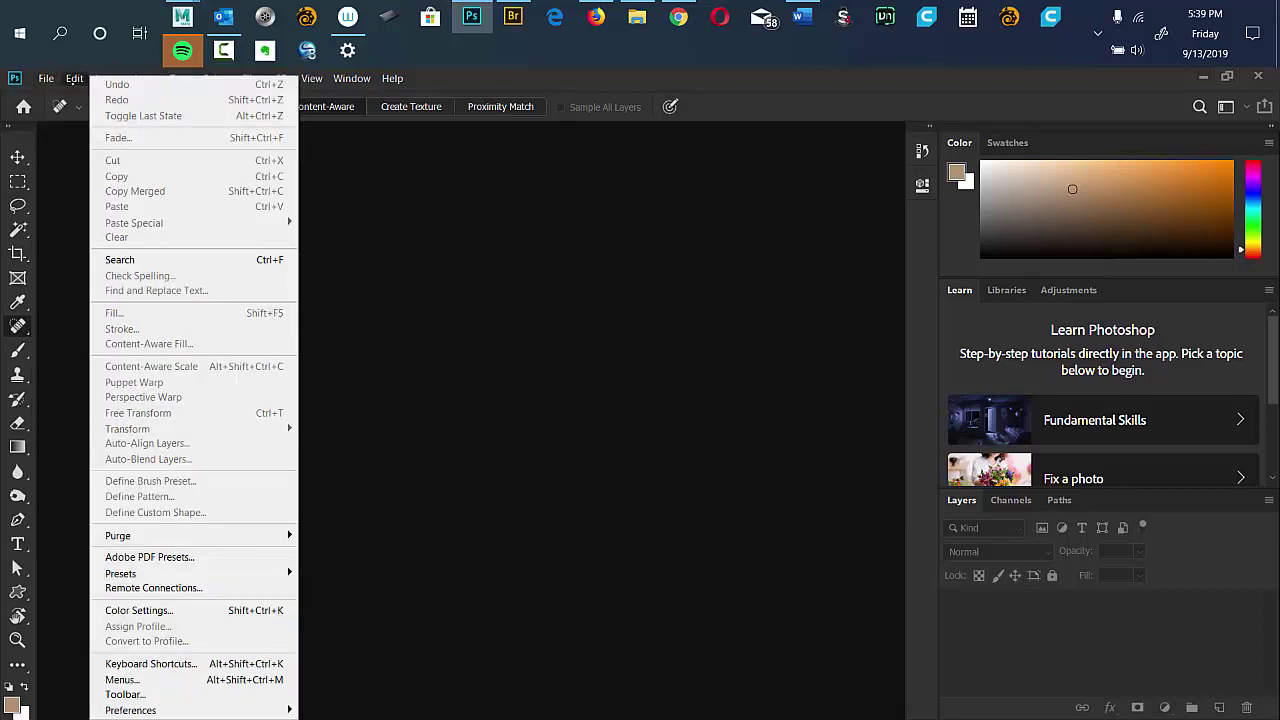
mouse_move(348, 84)
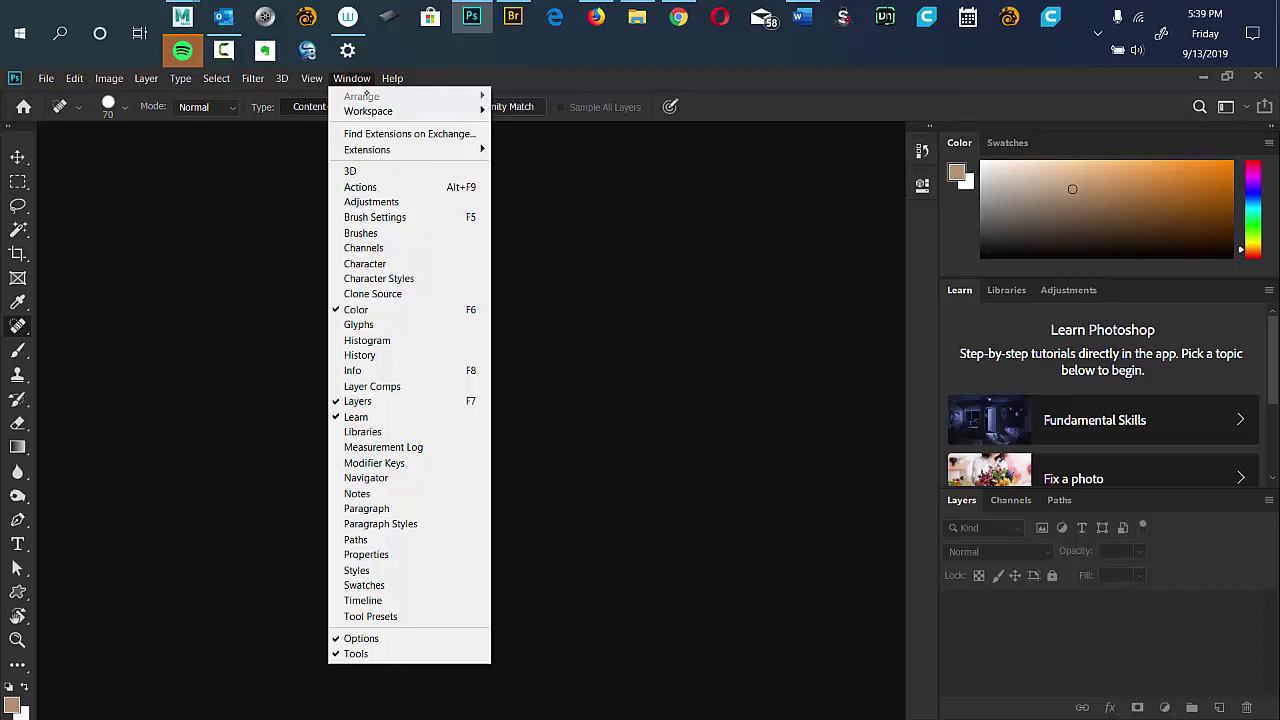
mouse_move(392, 78)
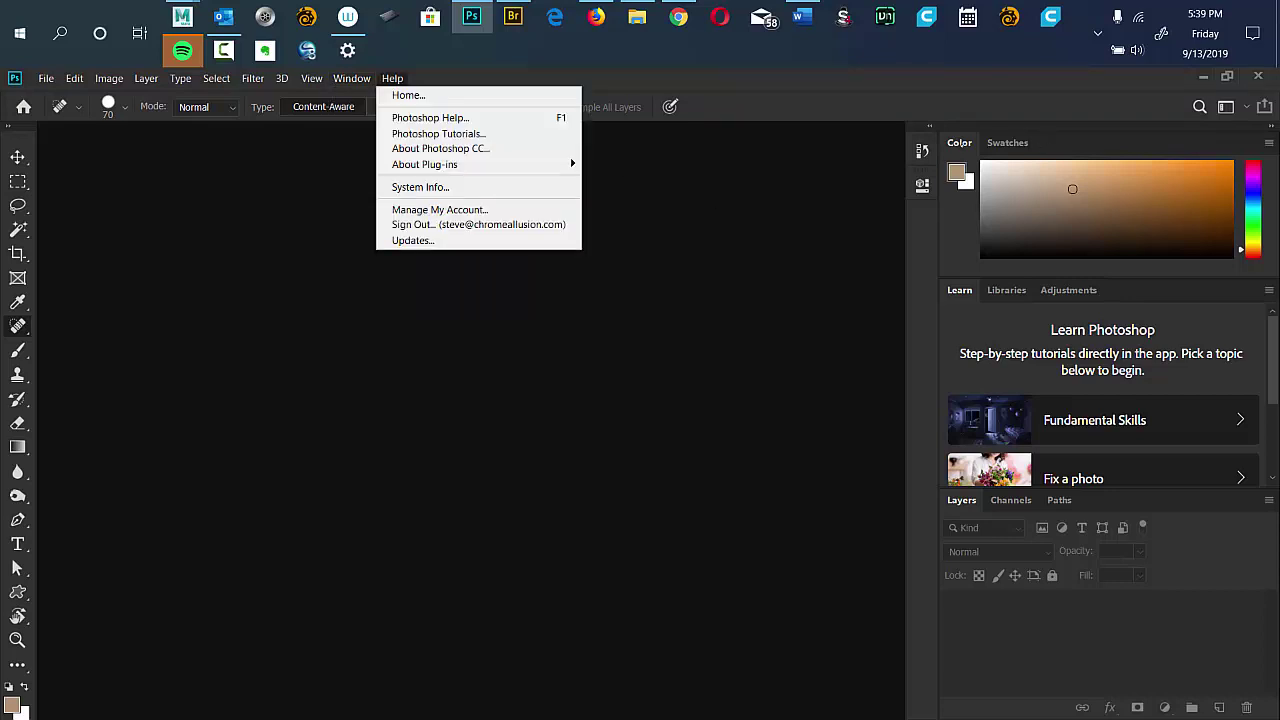
key(Escape)
Switch the upper panel tabs among Swatches, Color, Libraries, Adjustments and Learn, keeping the swatch grid.
click(1008, 142)
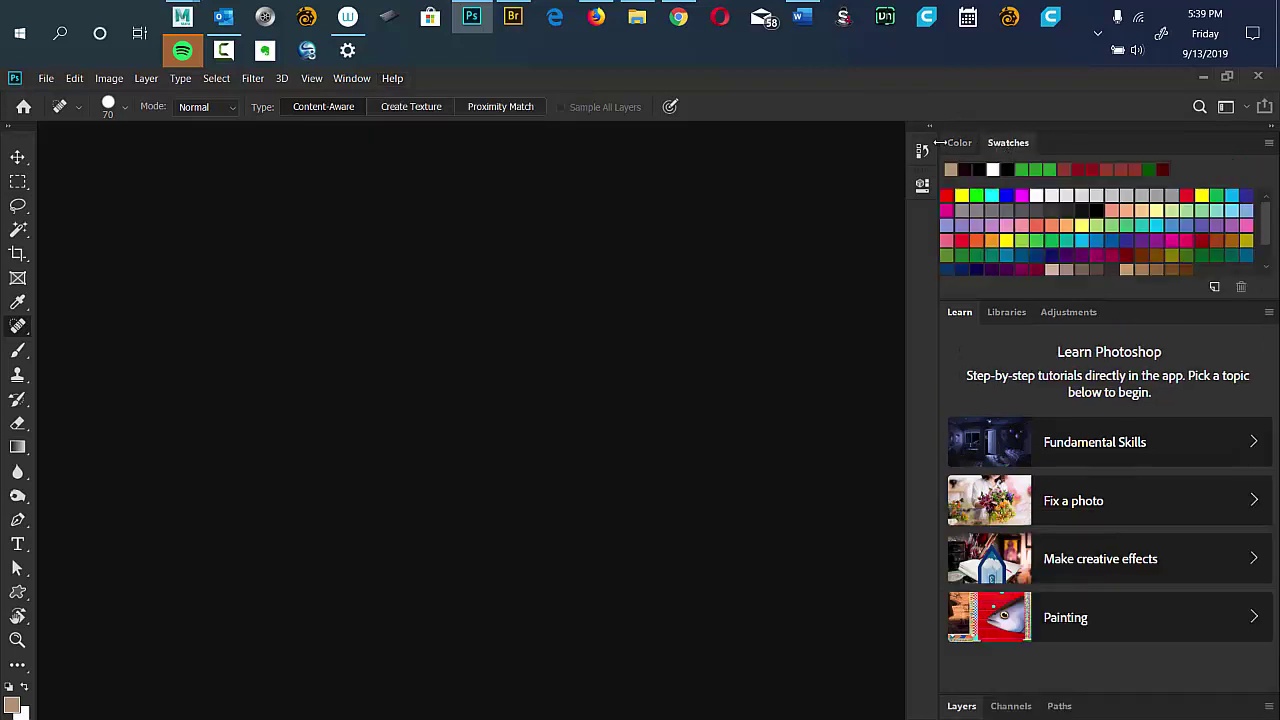
click(959, 142)
click(1003, 143)
click(1006, 313)
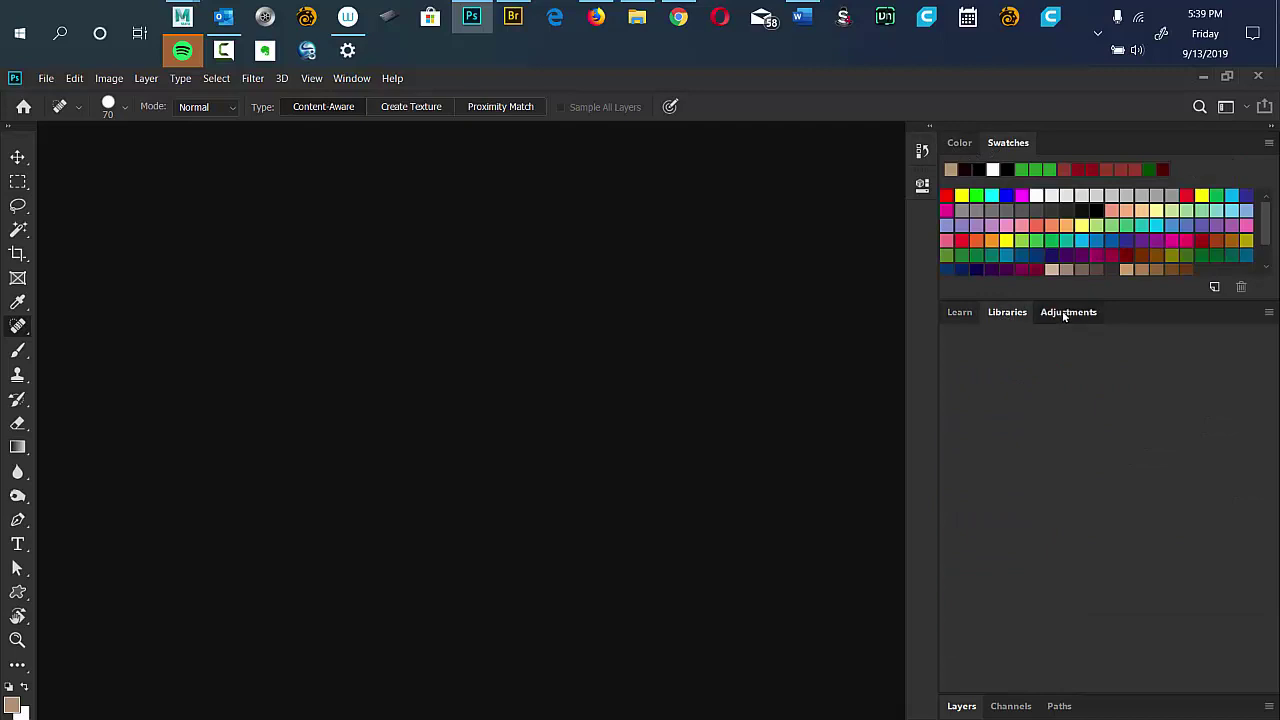
click(1062, 314)
click(964, 315)
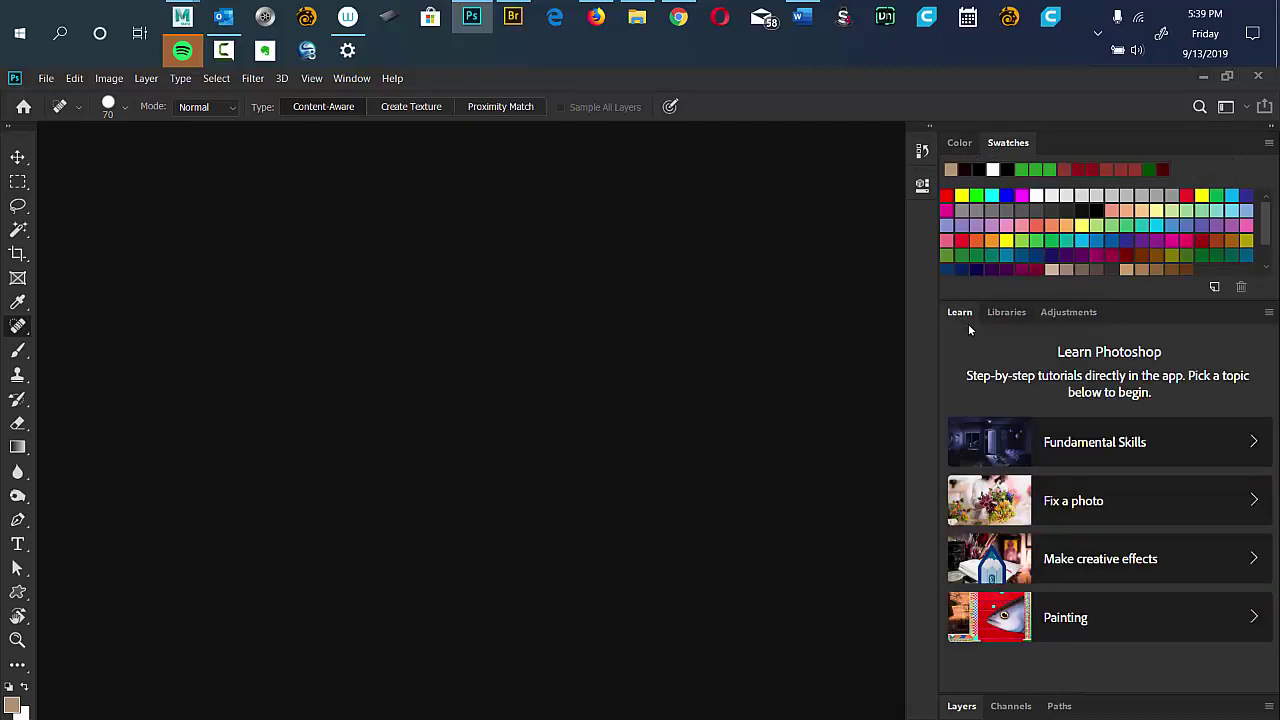
Expand the Layers group and flip its tabs through Libraries and Channels to Paths.
click(975, 708)
click(1006, 485)
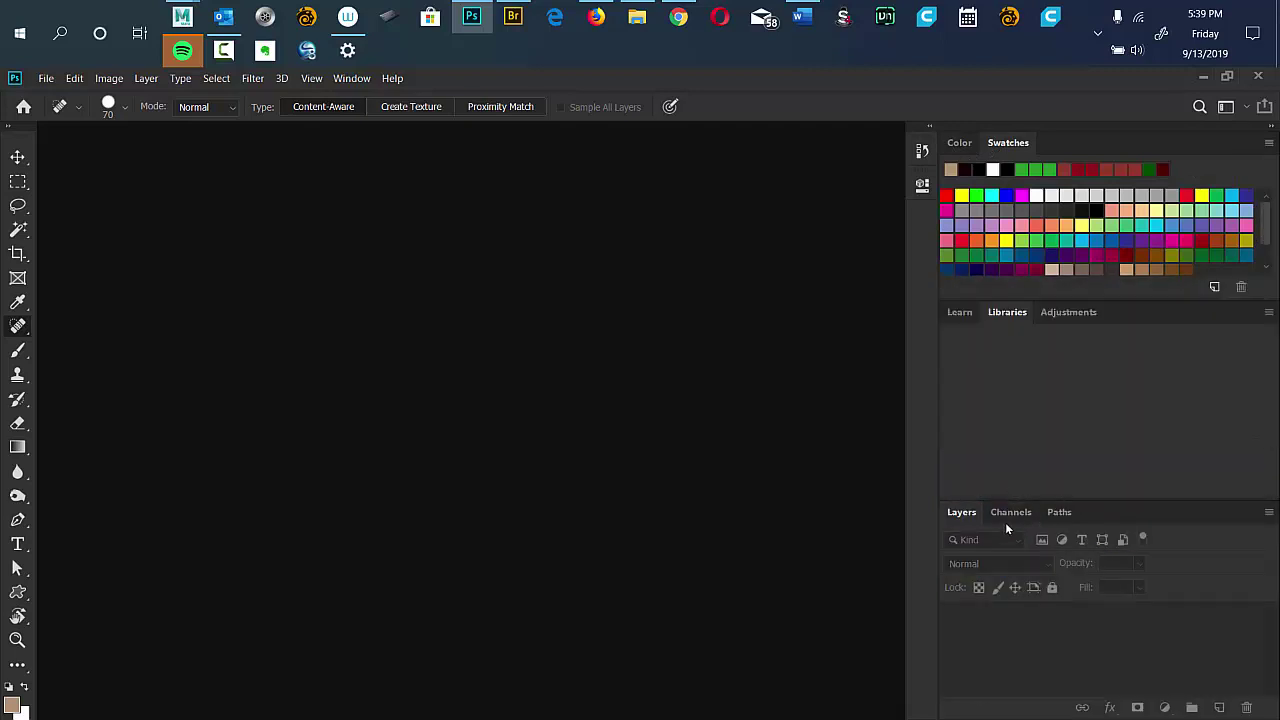
click(1010, 512)
click(1058, 514)
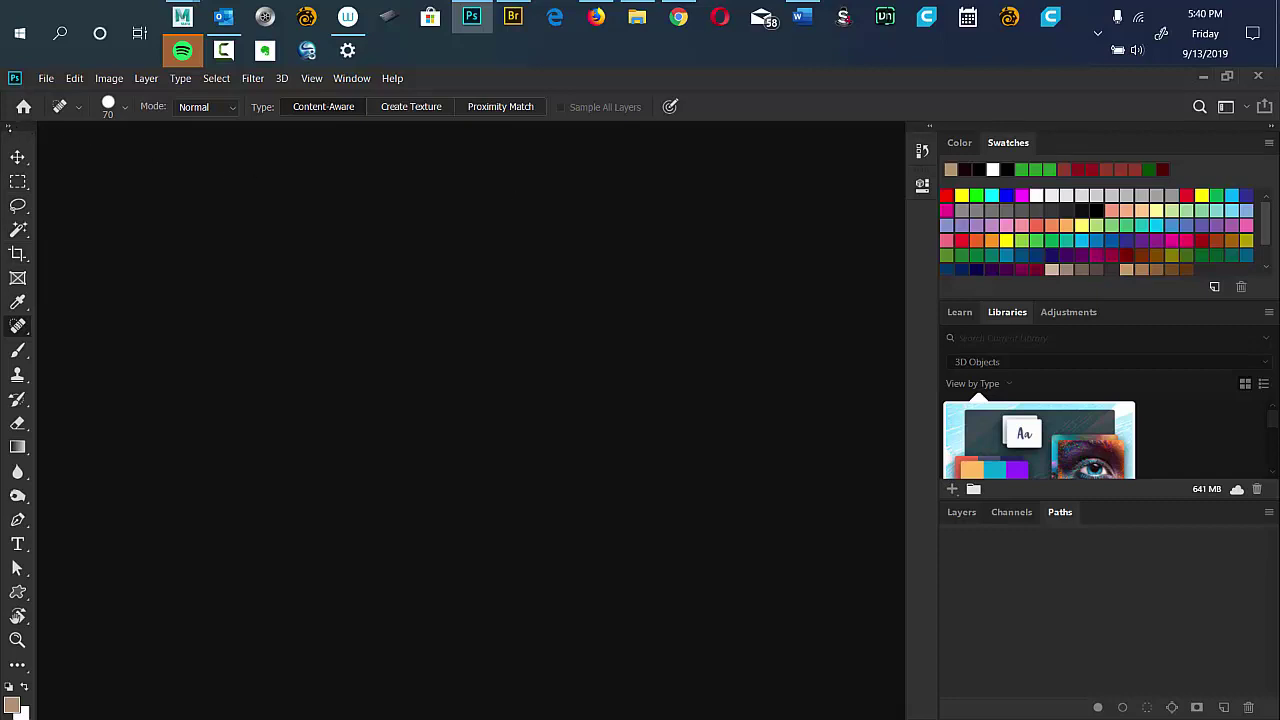
Set the toolbar to two columns, float it, and float the Layers/Channels/Paths group.
click(8, 128)
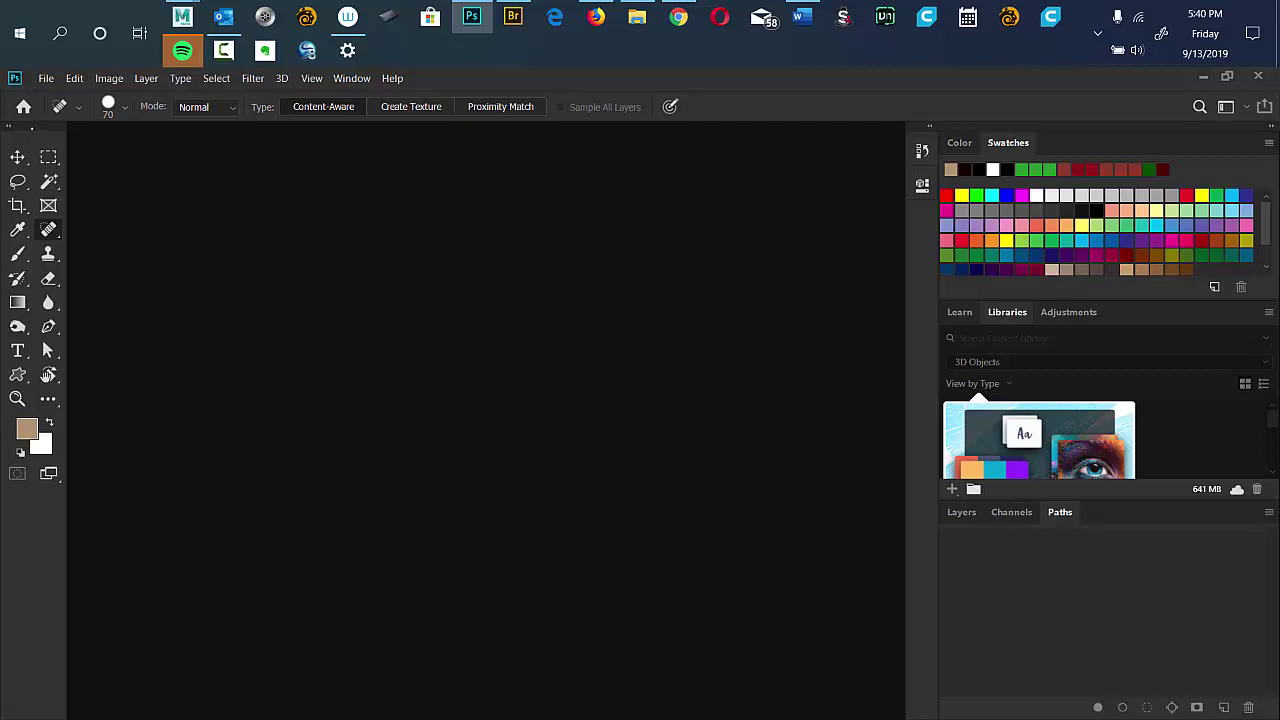
drag(33, 128, 169, 154)
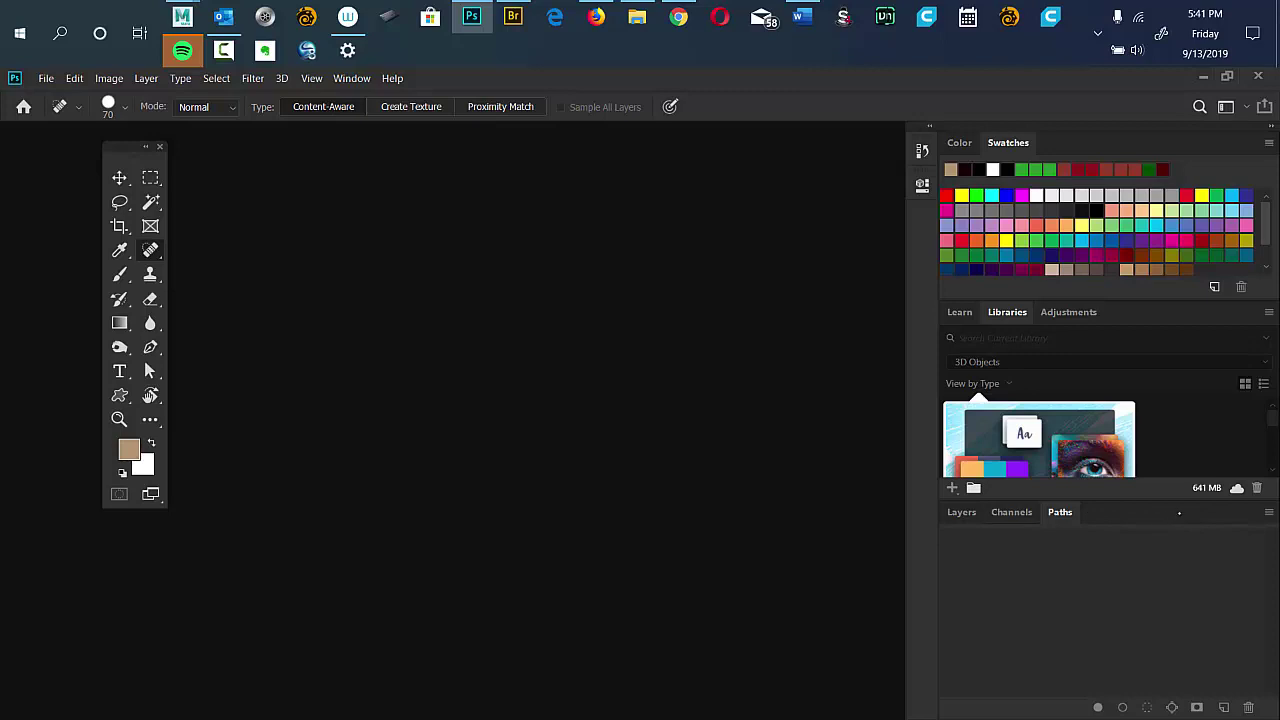
drag(1179, 512, 712, 189)
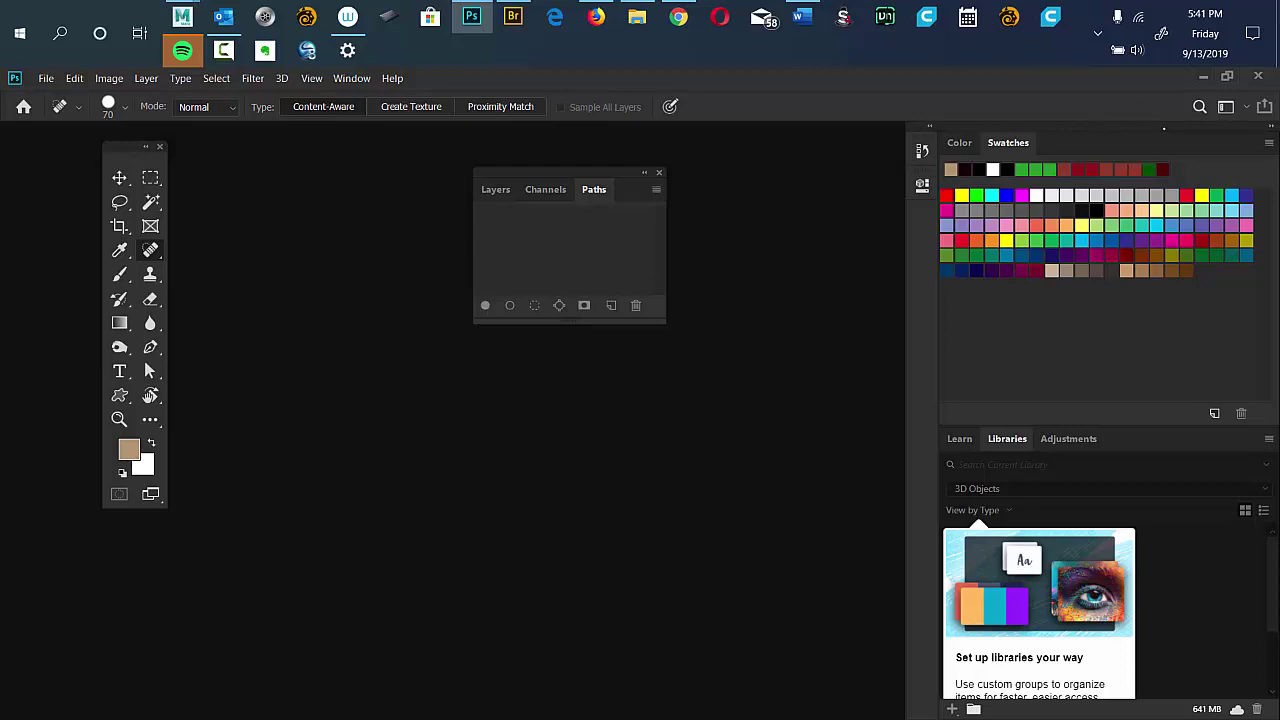
Close the Color/Libraries group and move a taller floating Layers panel to the upper right.
drag(1163, 128, 965, 104)
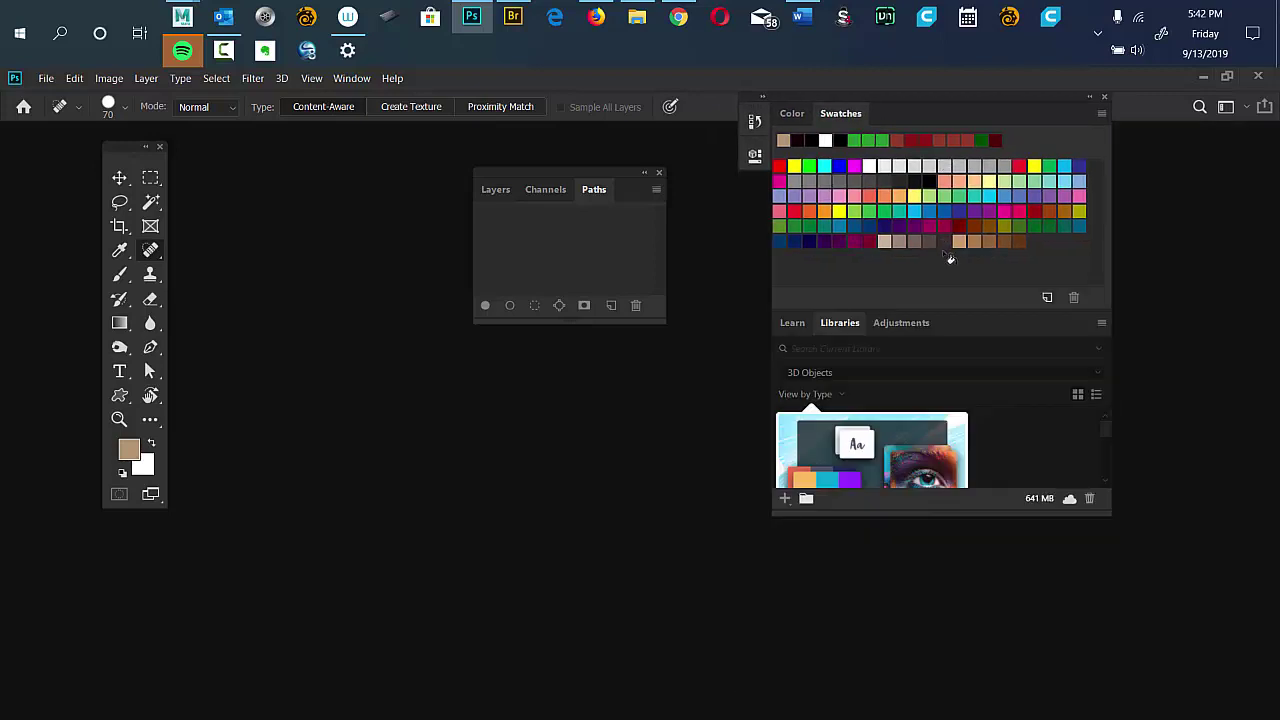
click(1105, 101)
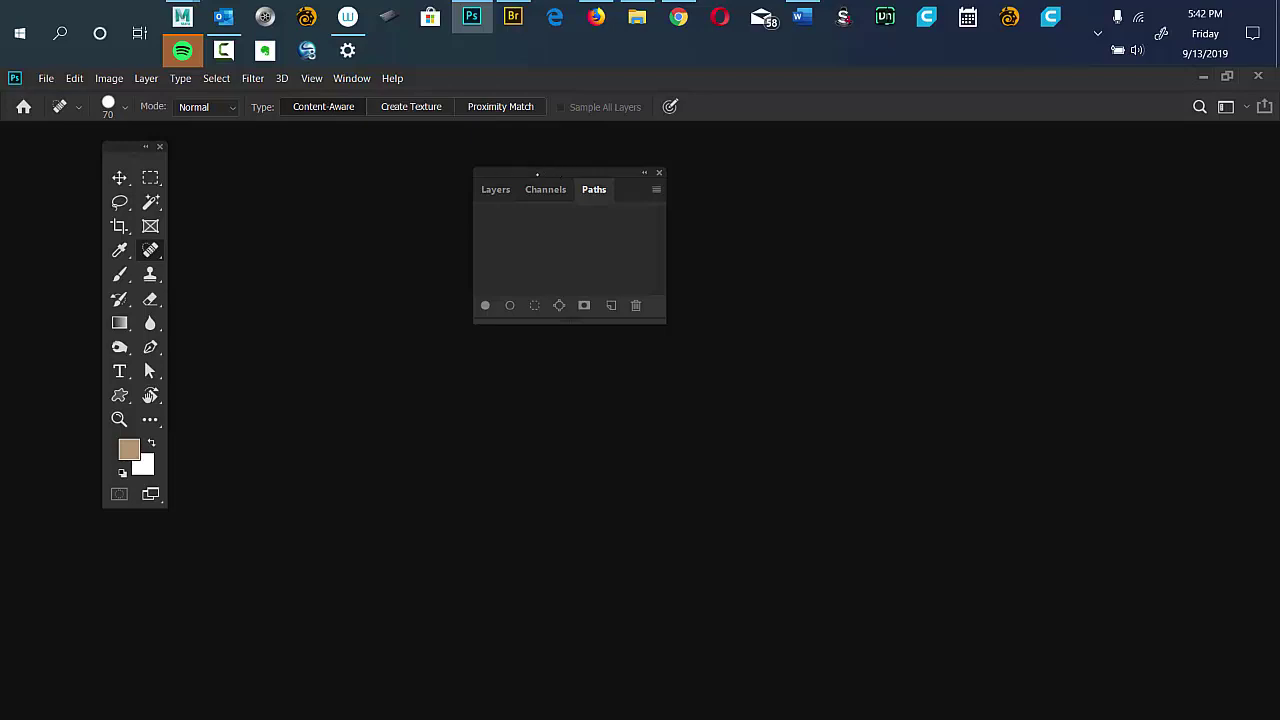
drag(537, 174, 1094, 165)
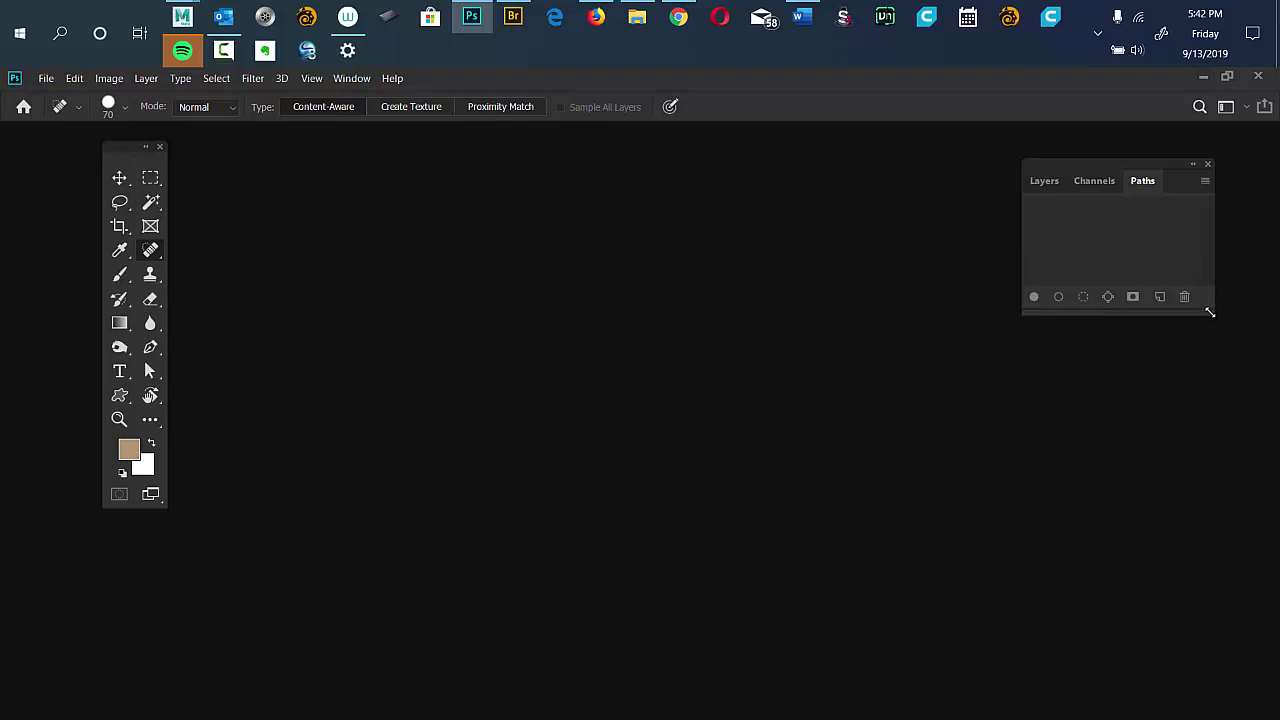
drag(1209, 312, 1235, 642)
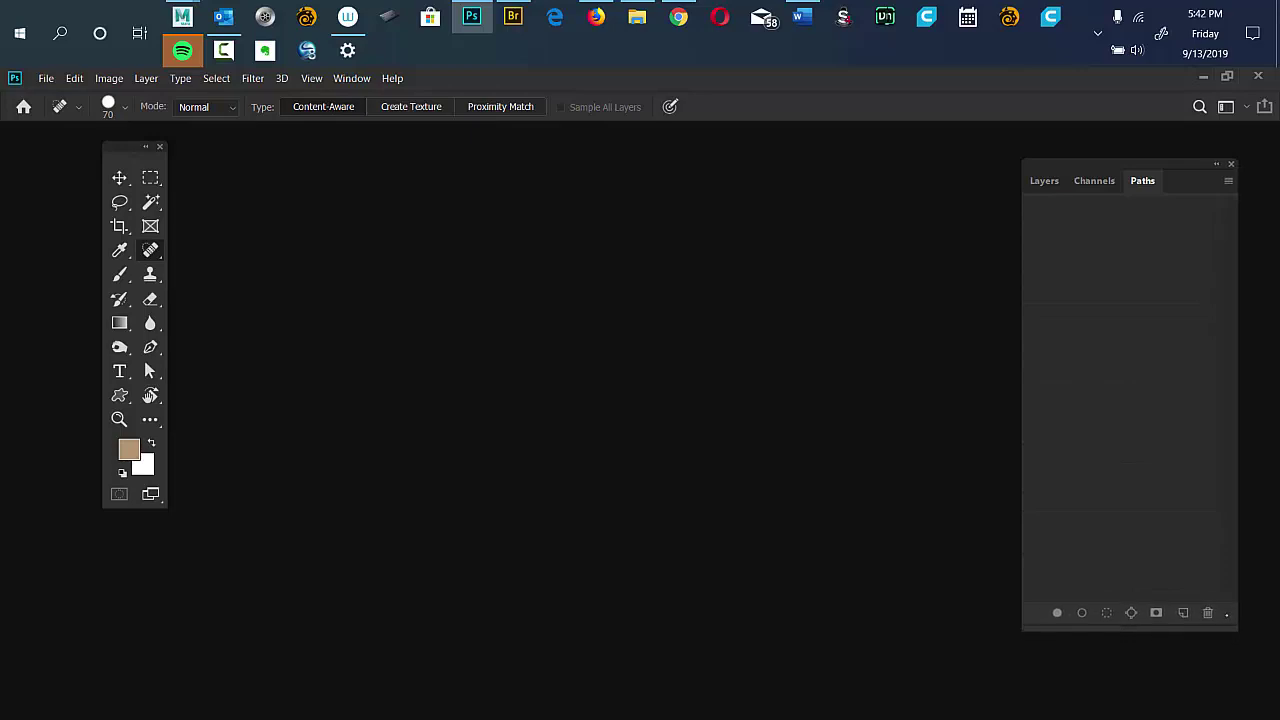
click(1044, 181)
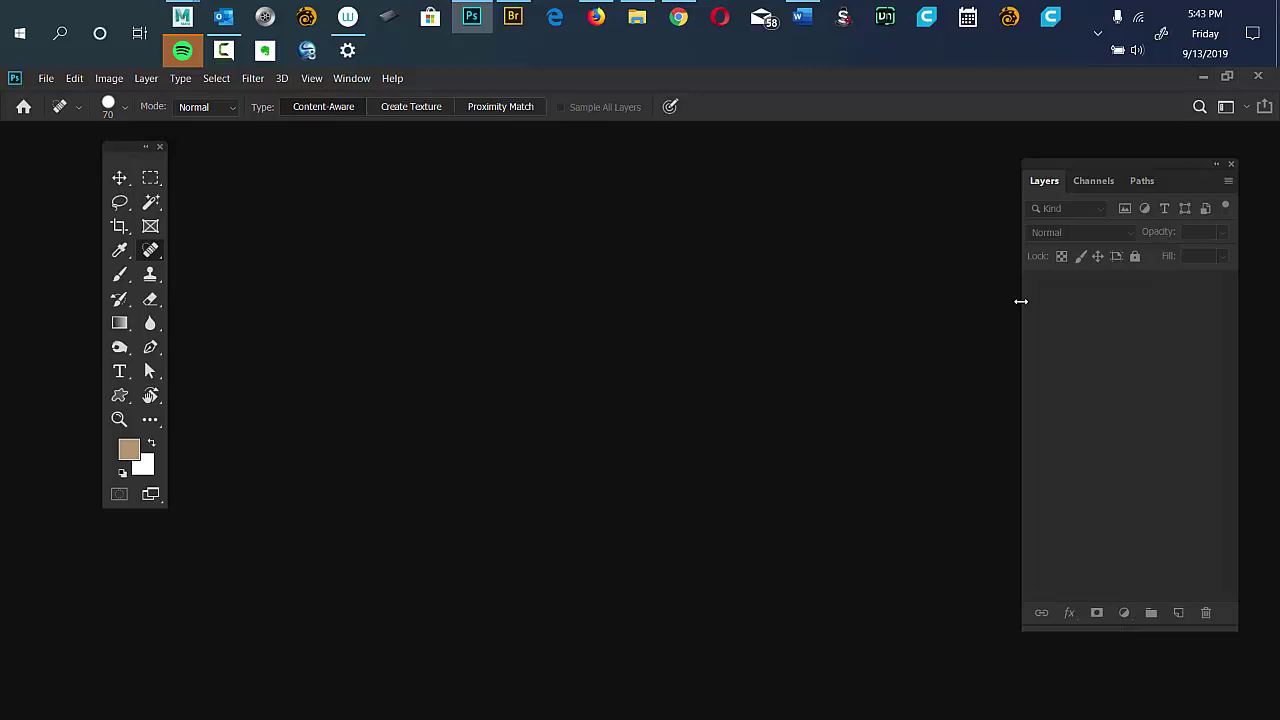
Open the Window menu to view the panel and workspace list.
click(349, 78)
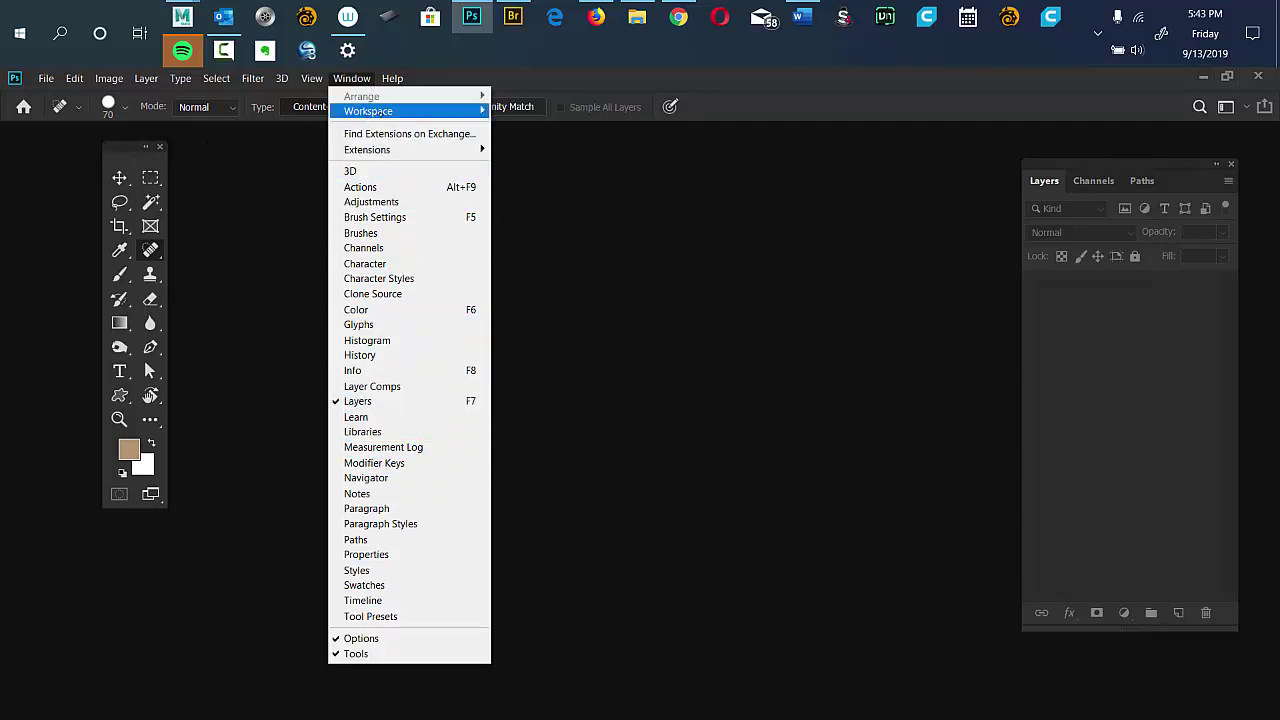
mouse_move(372, 112)
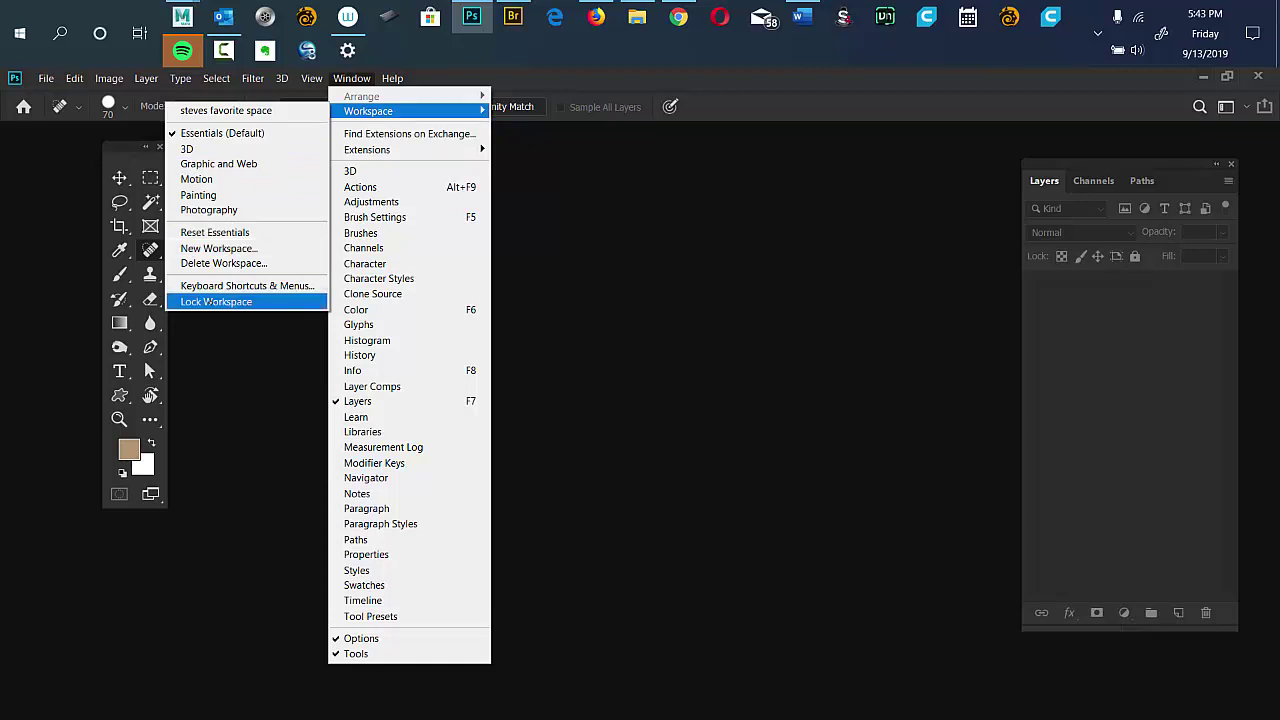
click(226, 250)
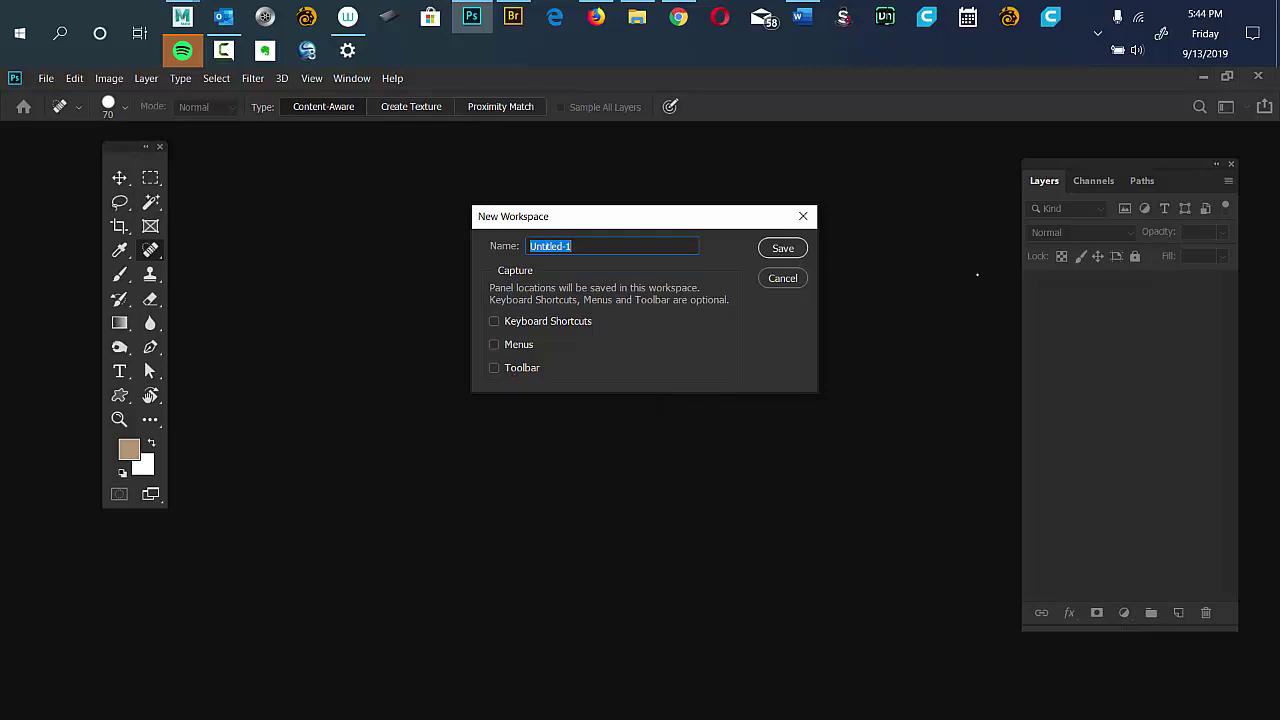
click(859, 289)
click(781, 279)
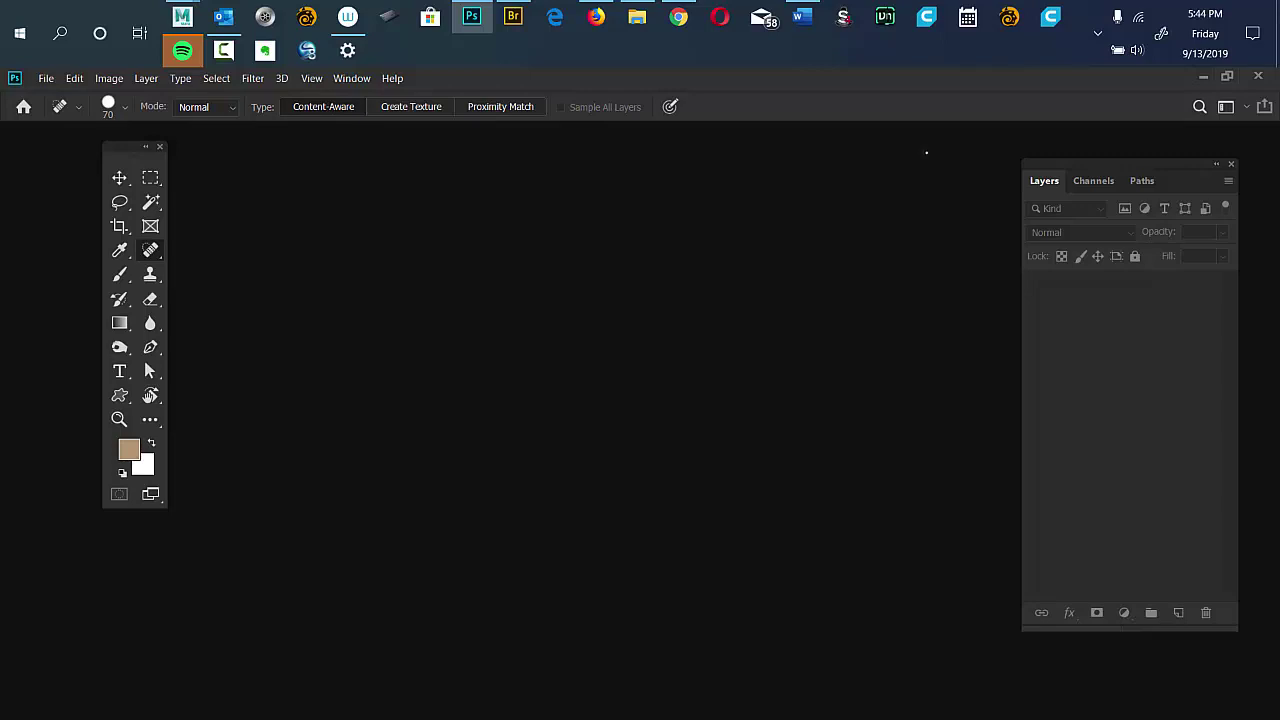
Apply Window > Workspace > Reset Essentials to dock the default panels again.
click(352, 78)
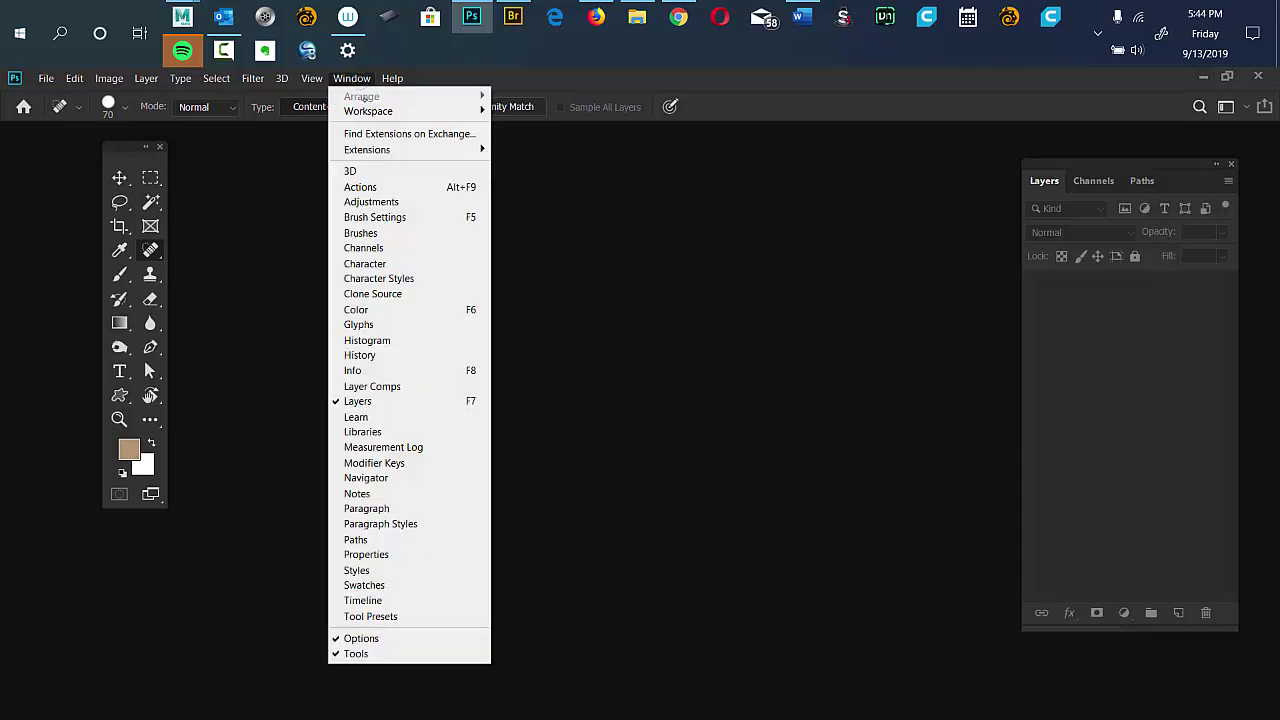
mouse_move(368, 111)
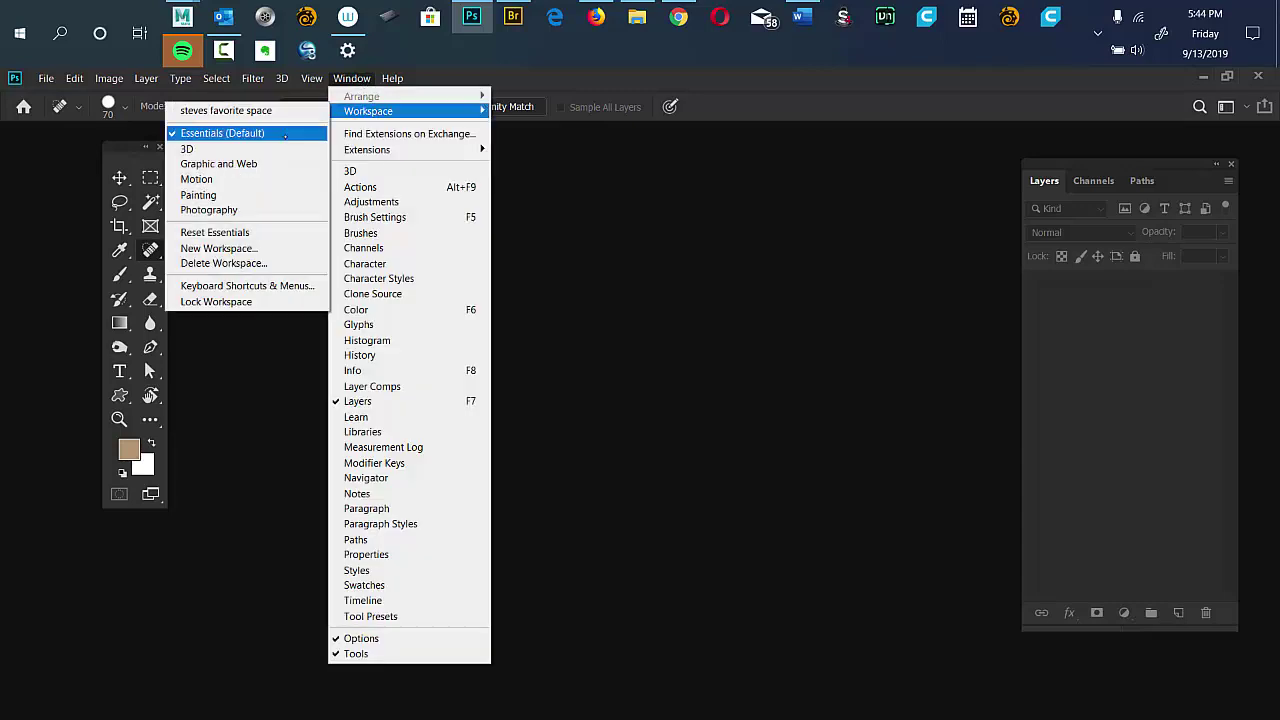
click(255, 236)
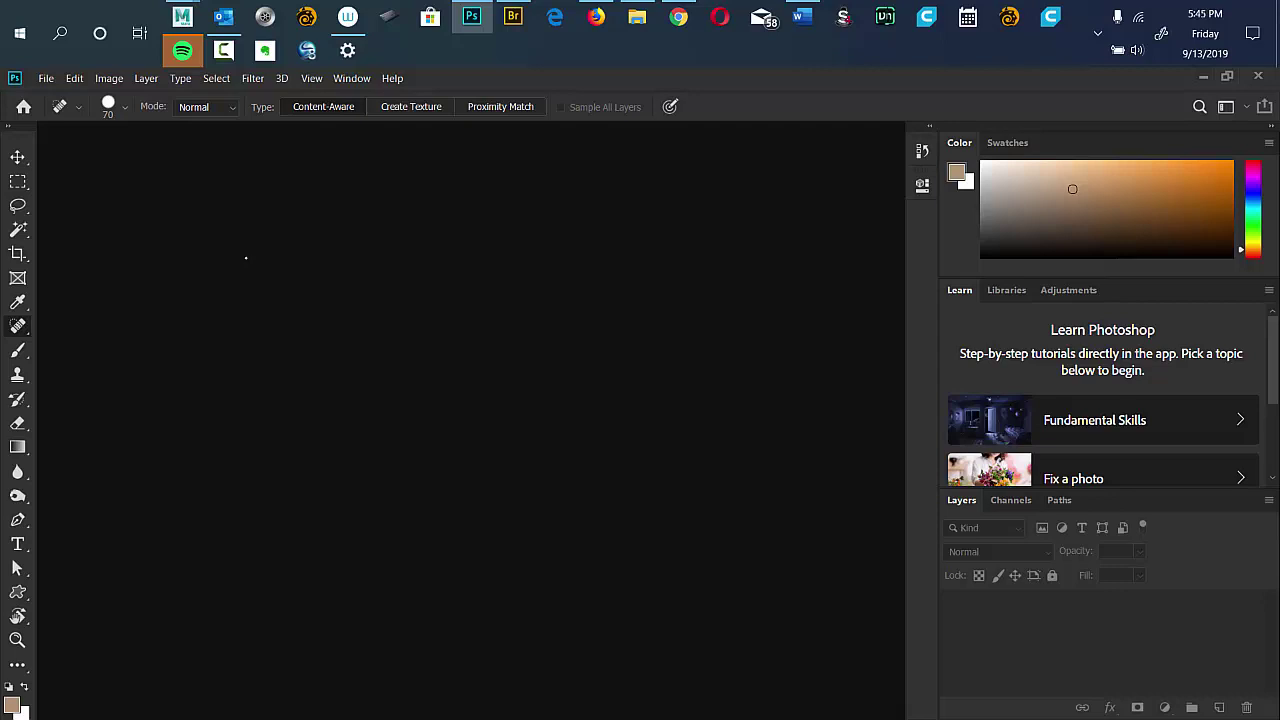
Choose the saved custom workspace at the top of the Window > Workspace list.
click(351, 78)
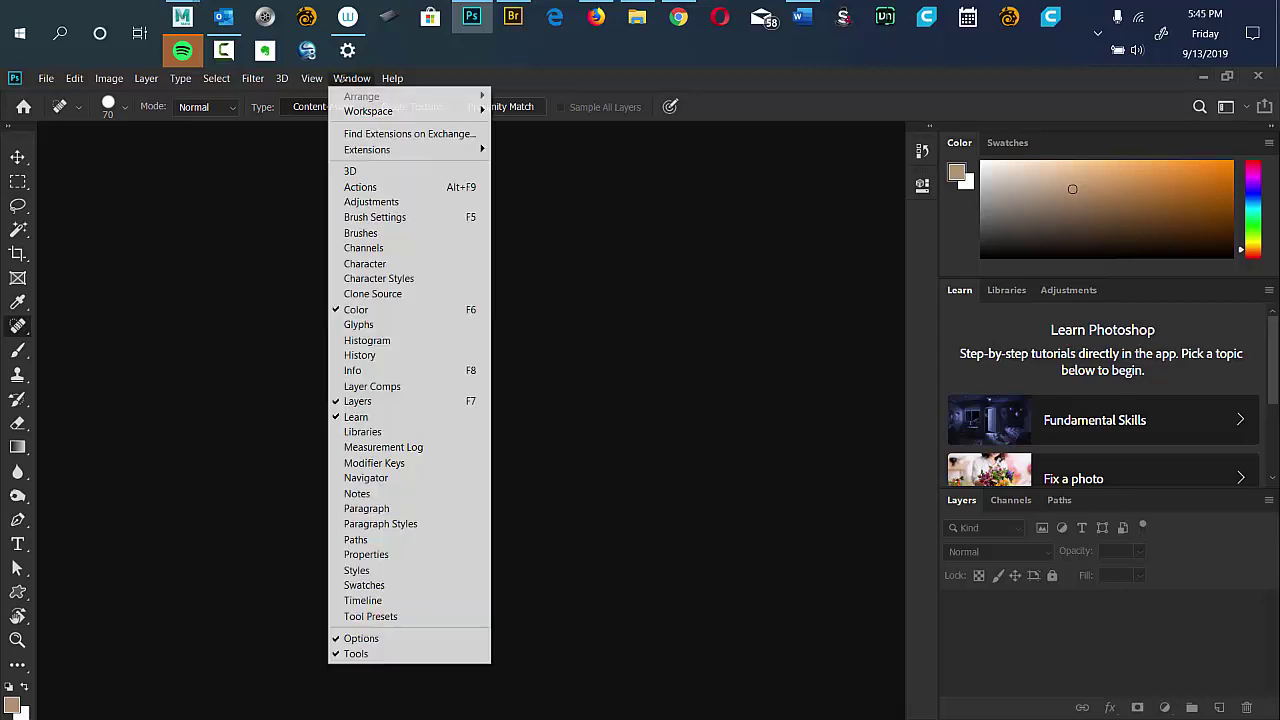
mouse_move(352, 112)
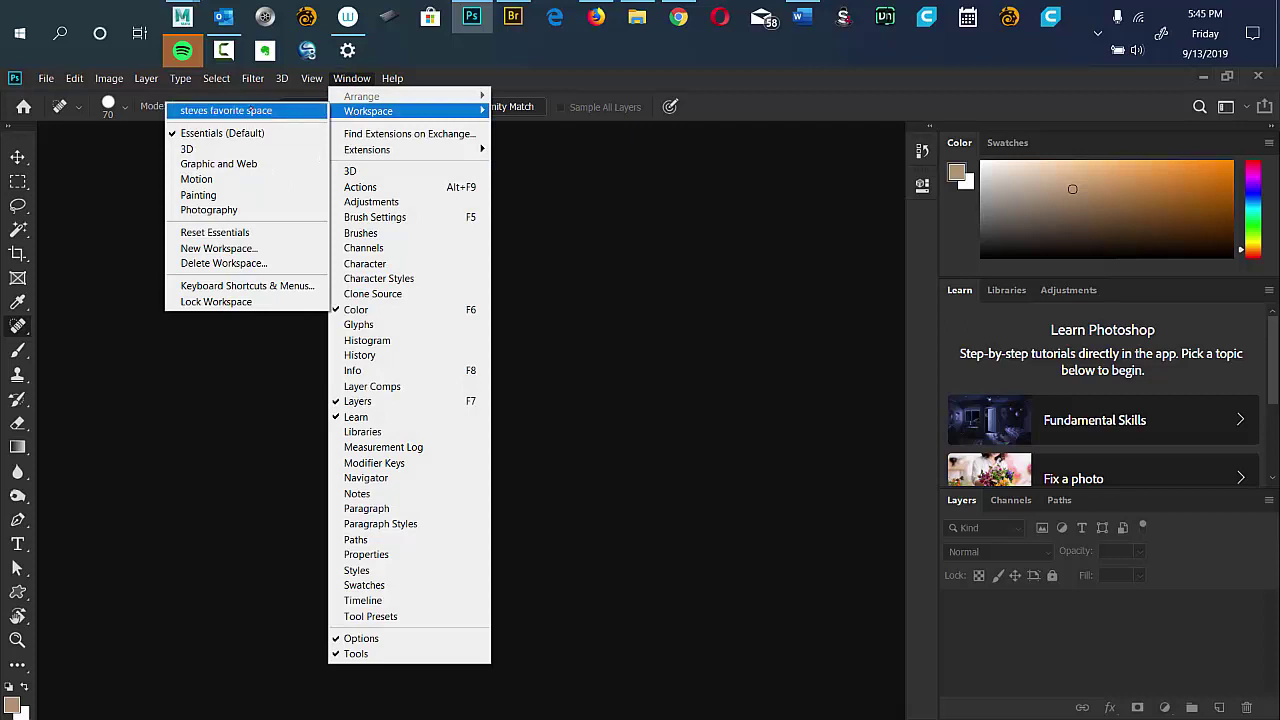
click(258, 111)
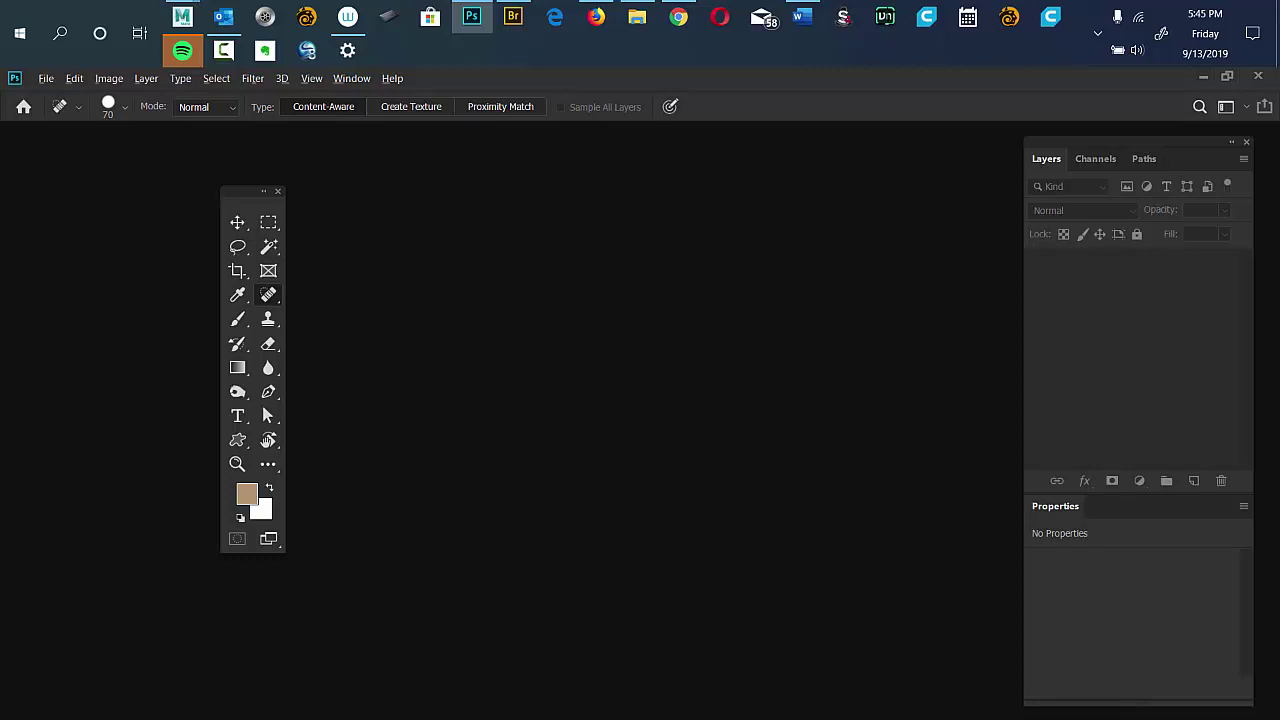
Move the floating Tools panel further left and bring up the File menu.
drag(250, 191, 140, 205)
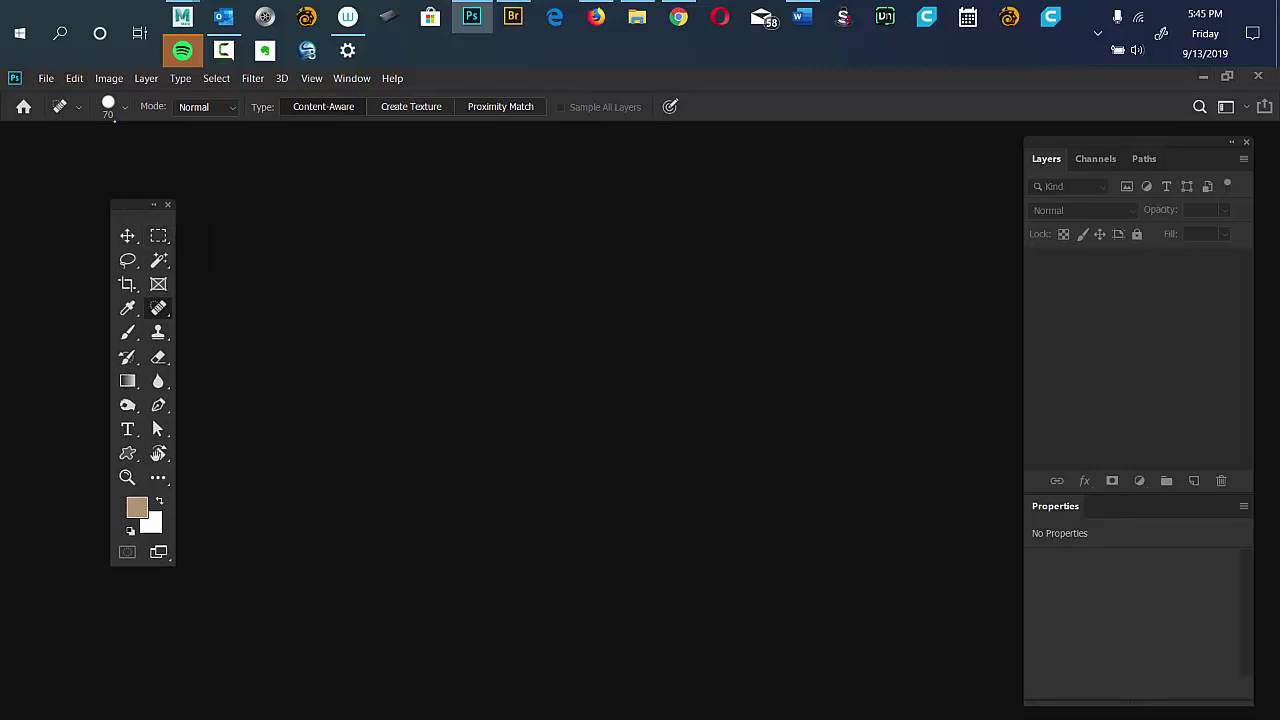
click(46, 78)
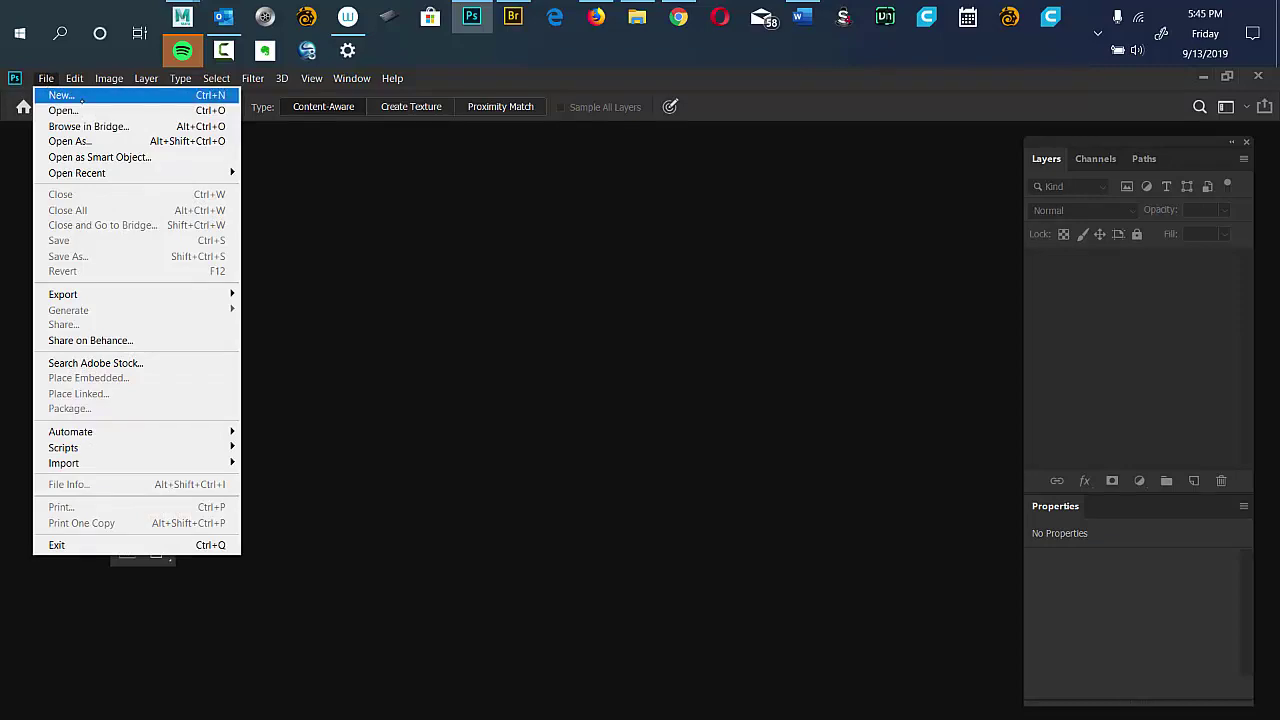
Start a new document, then move and resize the New Document dialog so all presets and options show.
click(80, 96)
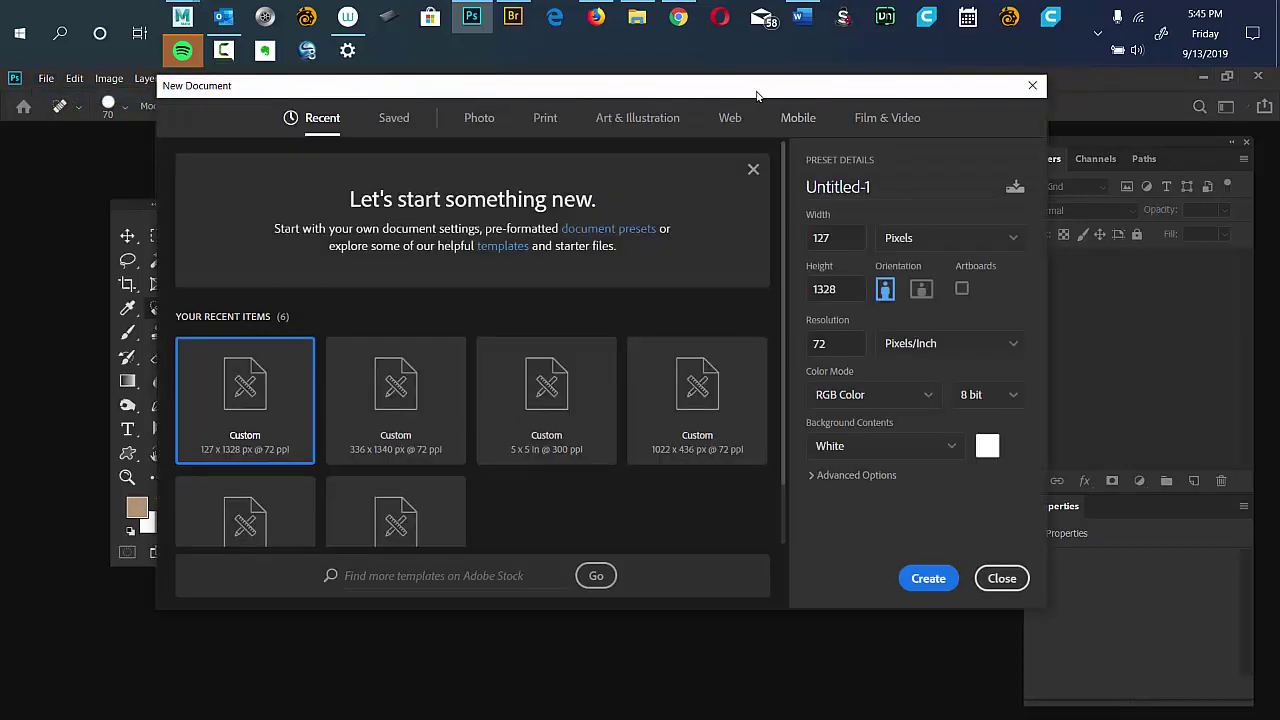
drag(757, 95, 801, 120)
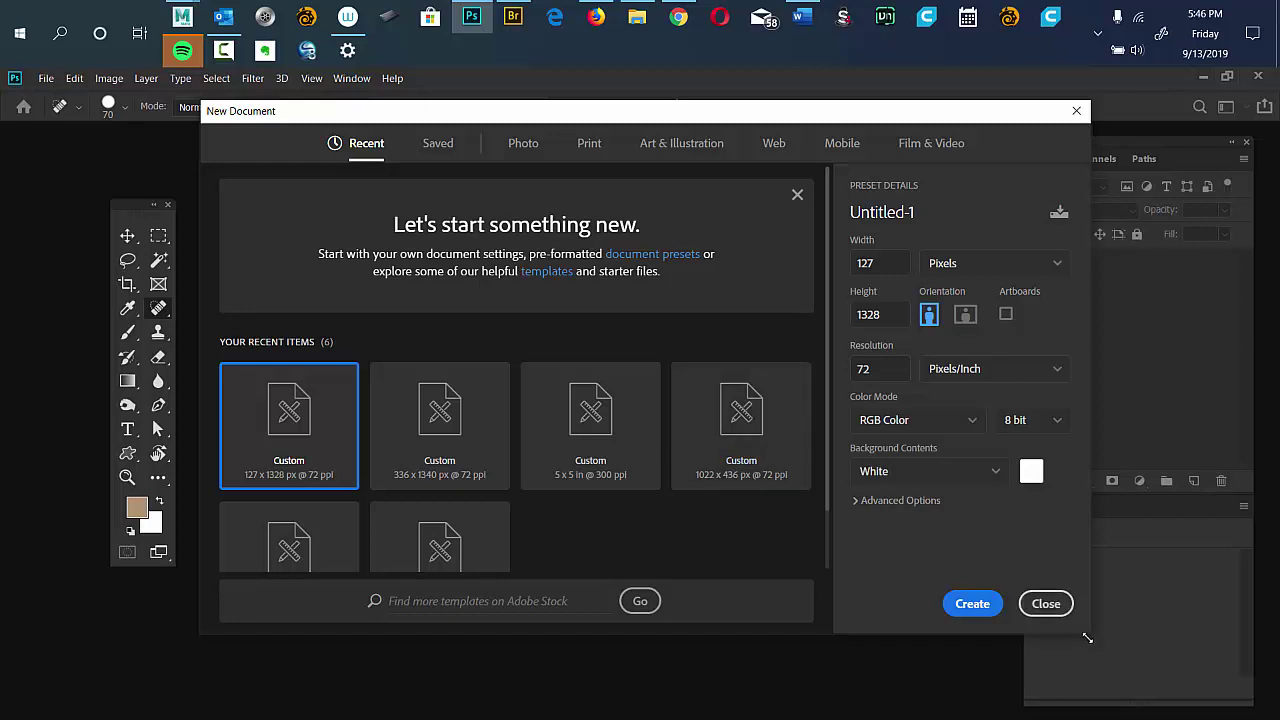
drag(1085, 637, 1081, 645)
drag(782, 111, 762, 82)
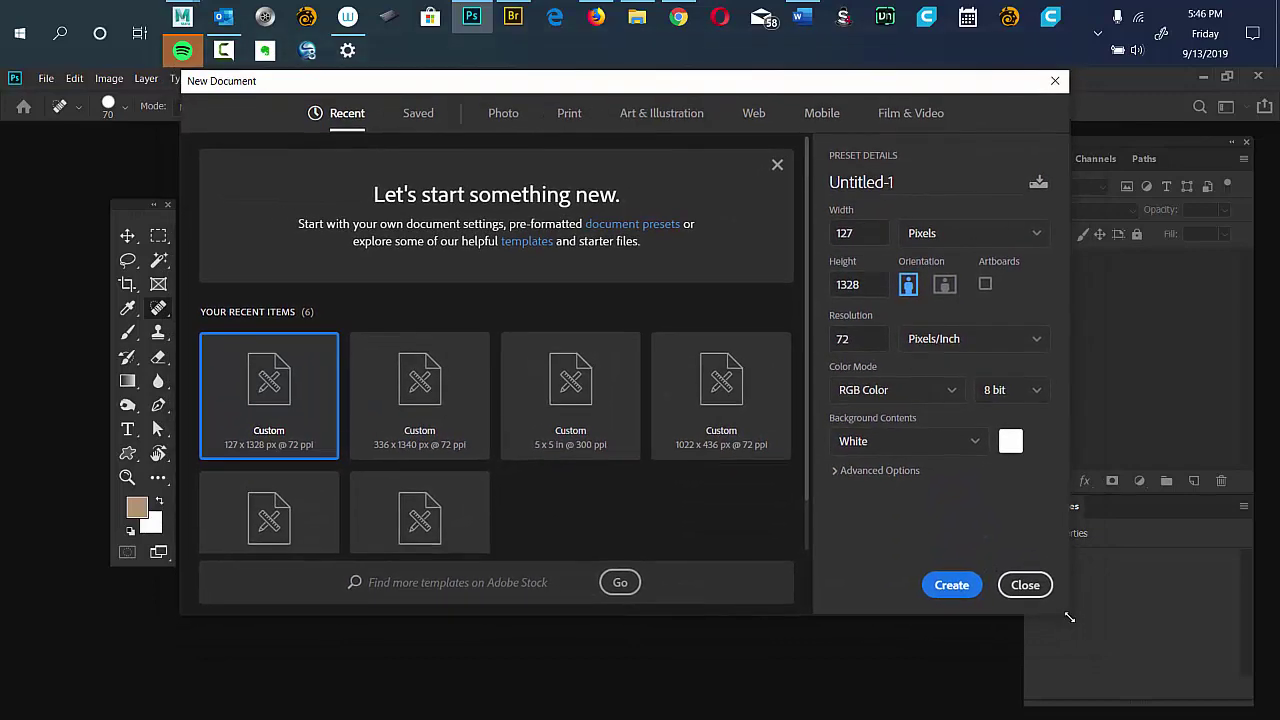
drag(1049, 619, 1191, 686)
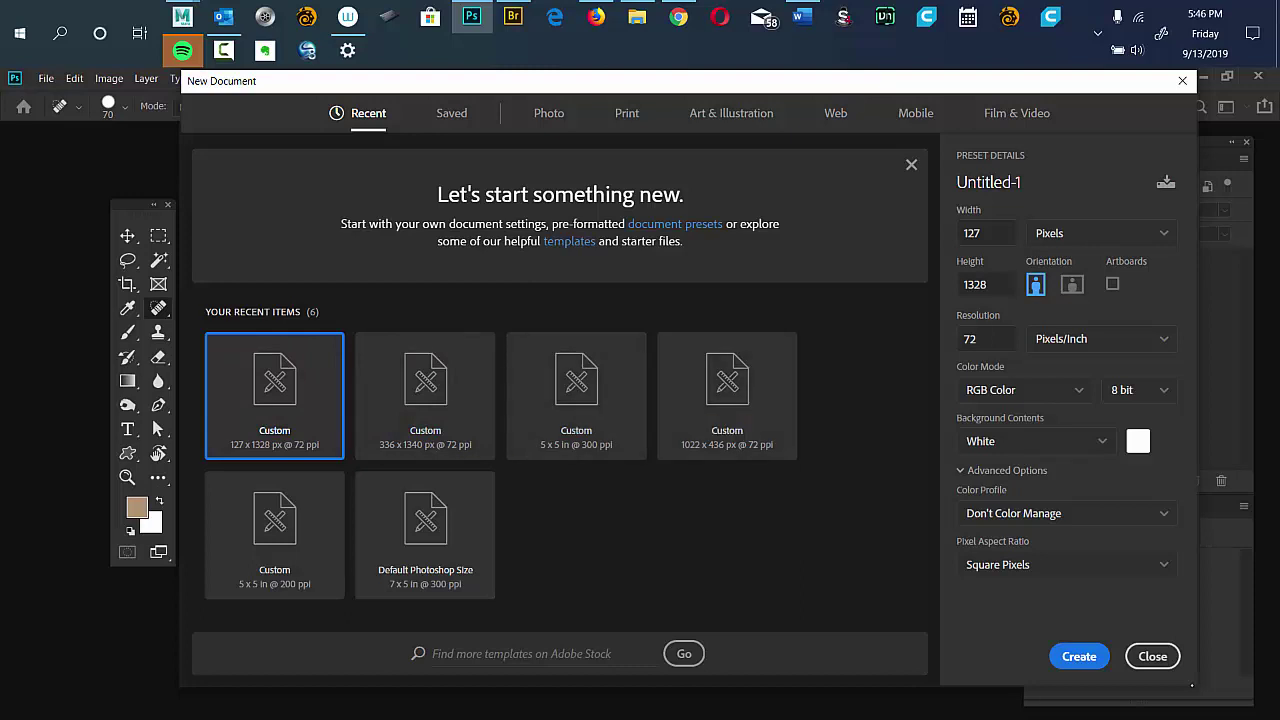
View the Saved presets, then the Photo presets showing Default Photoshop Size, 7 × 5 inches at 300 ppi.
click(451, 116)
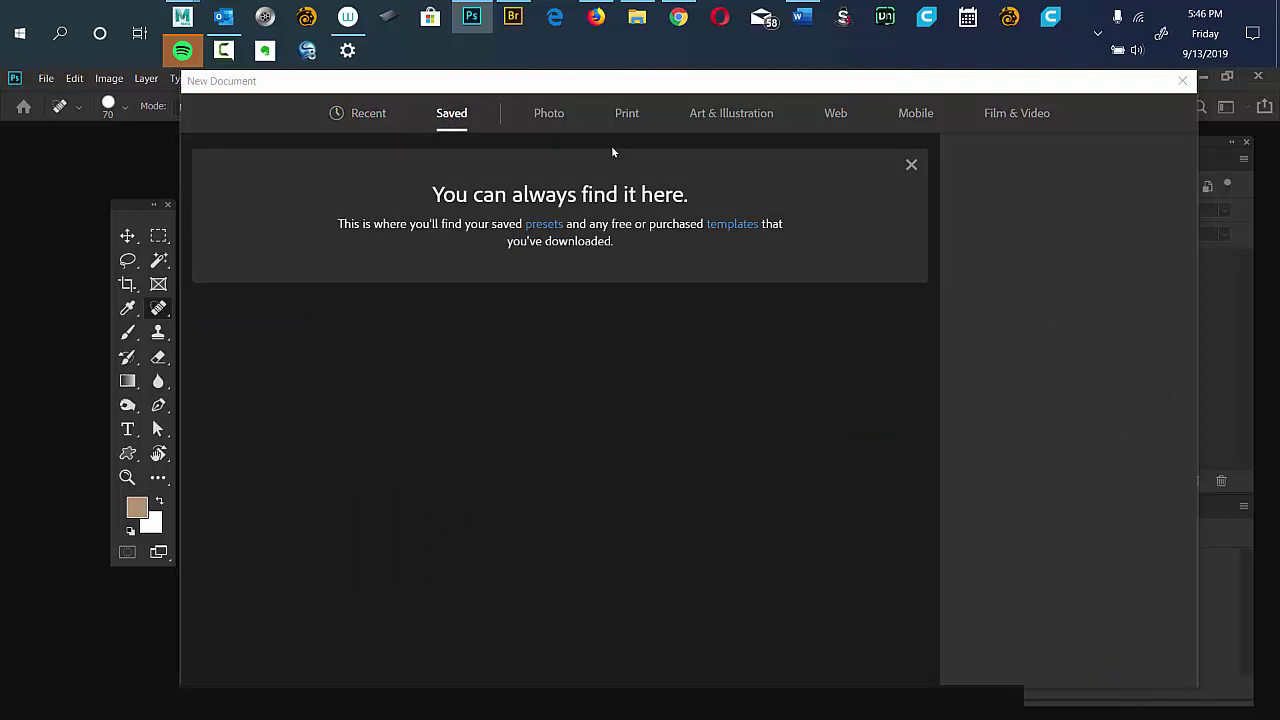
click(550, 115)
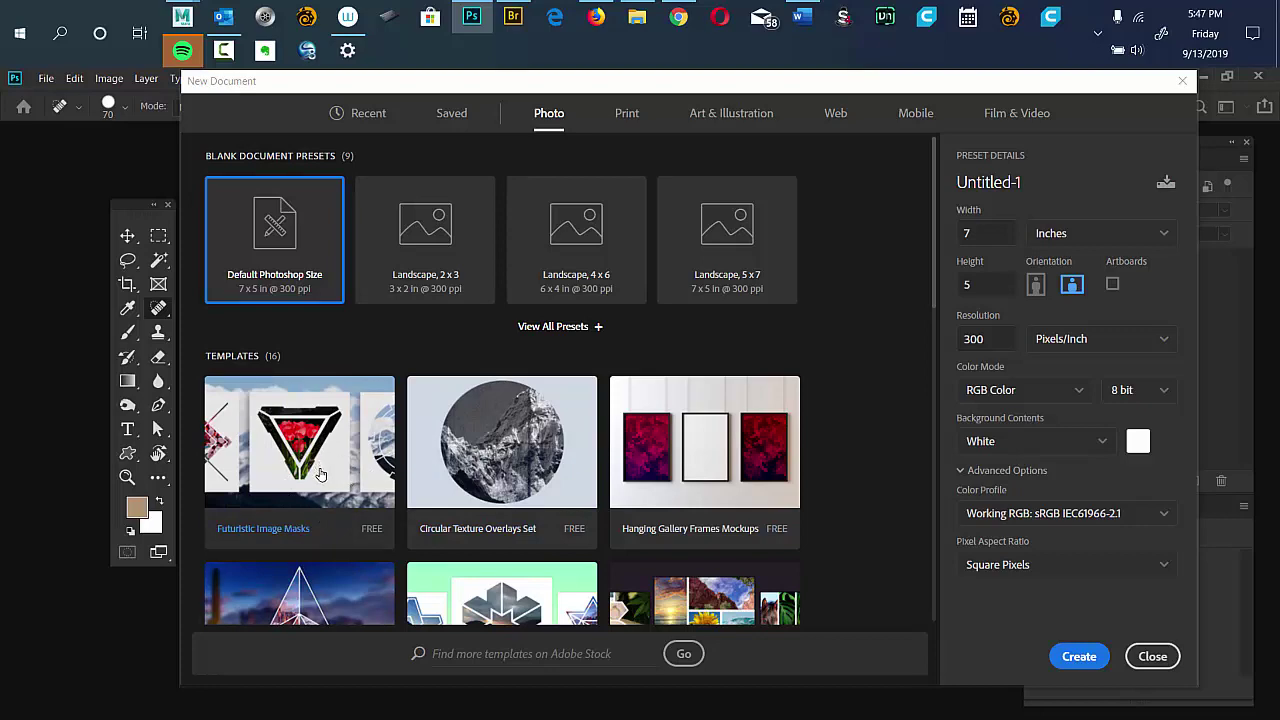
Browse the Print and Art & Illustration presets, ending on Web Most Common at 1366 × 768 pixels.
drag(929, 225, 955, 127)
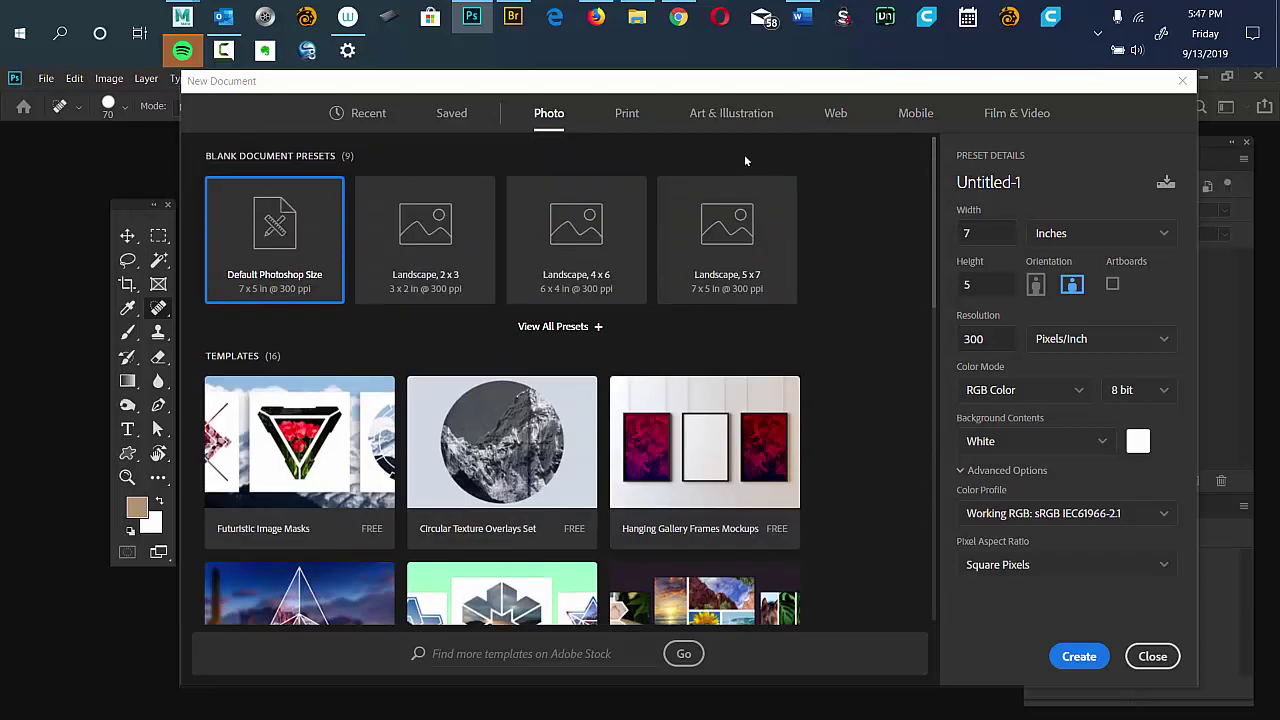
click(624, 116)
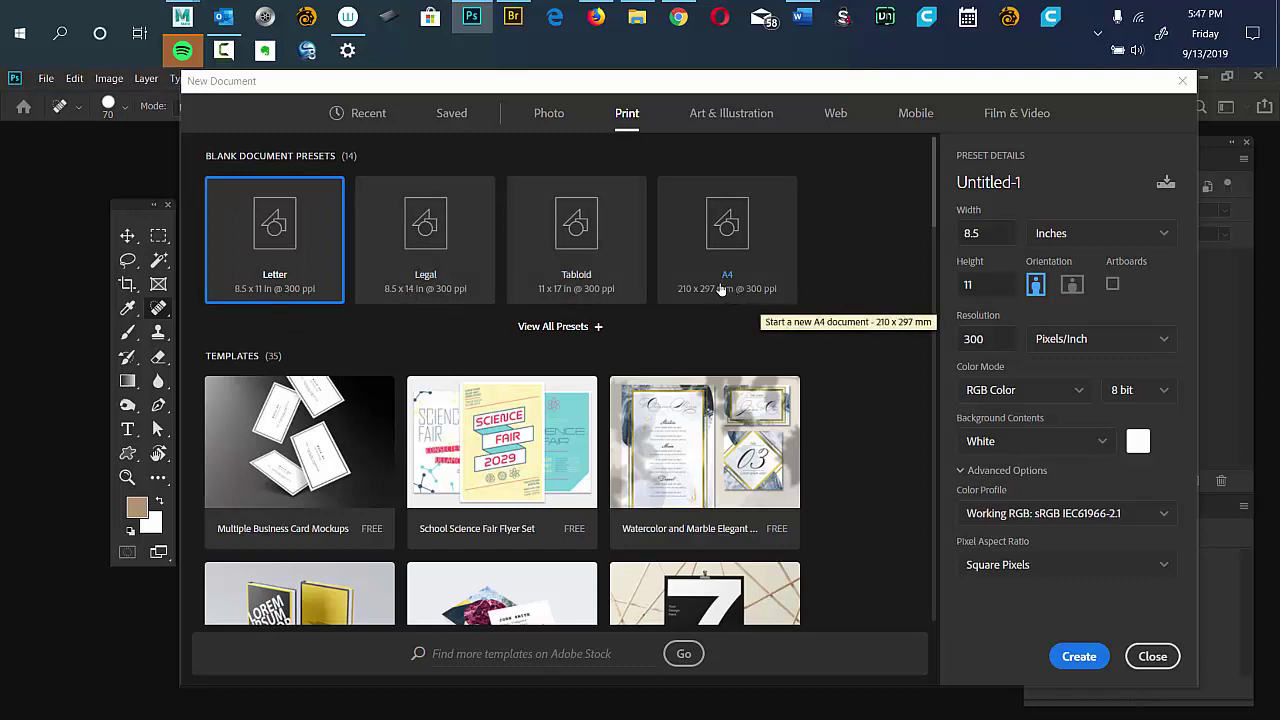
click(729, 116)
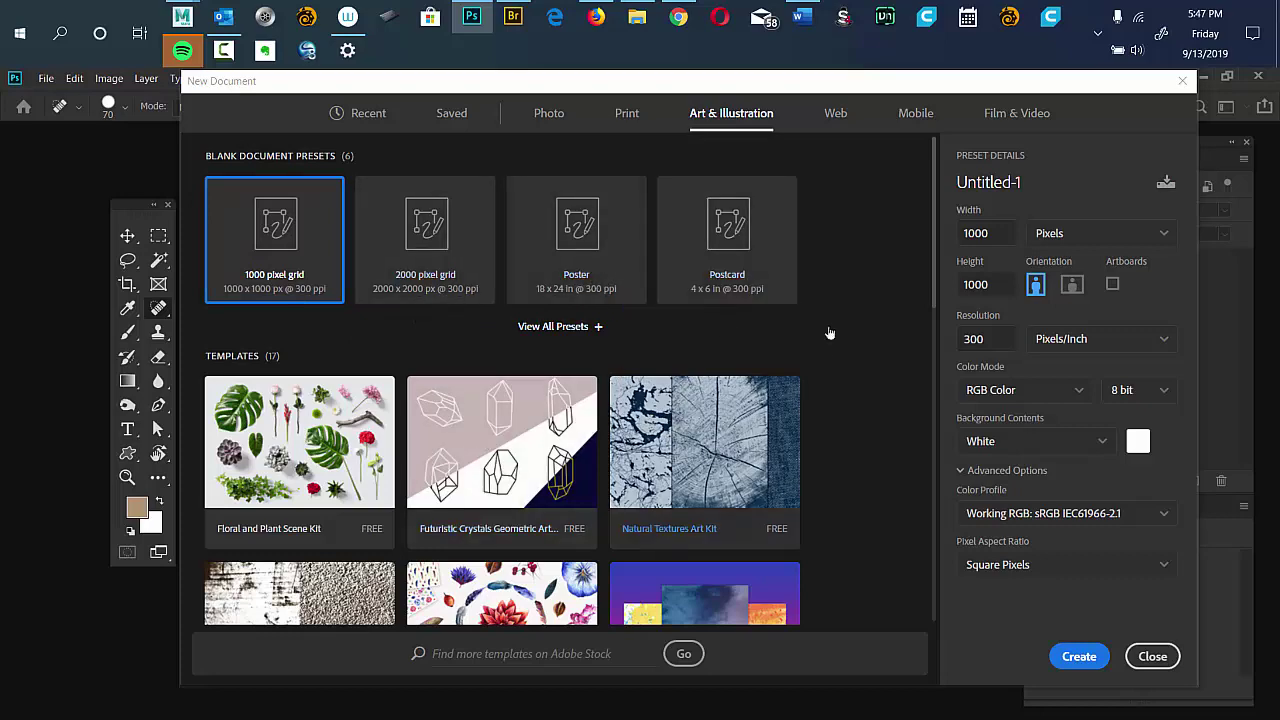
drag(931, 250, 901, 138)
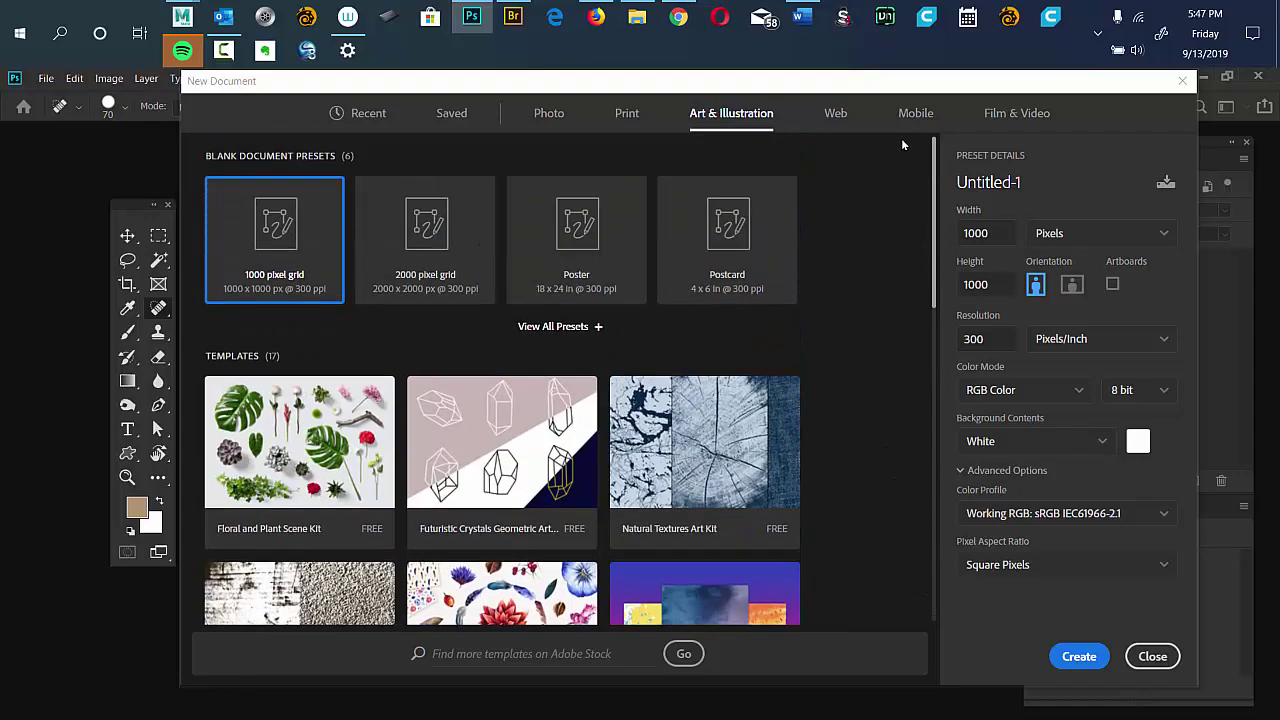
click(833, 116)
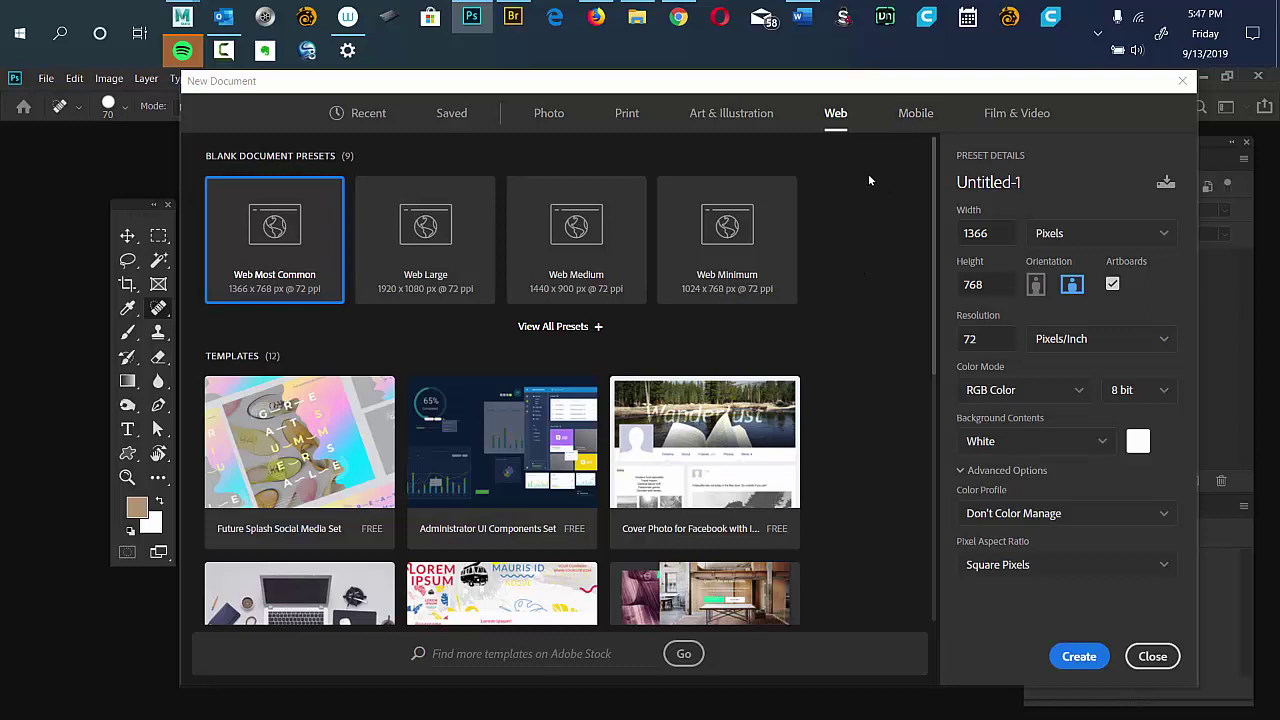
Preview the Mobile presets, then Film & Video with HDTV 1080p, dismissing the Windows notification panel.
click(910, 114)
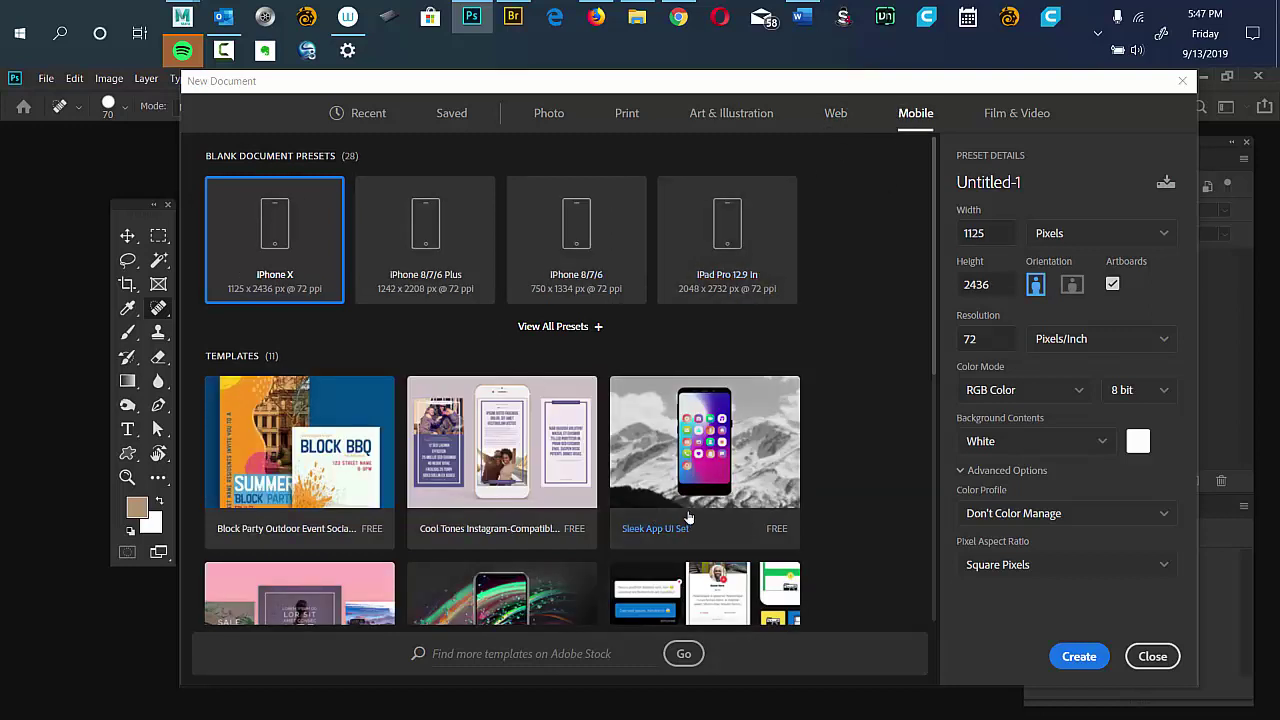
click(1017, 113)
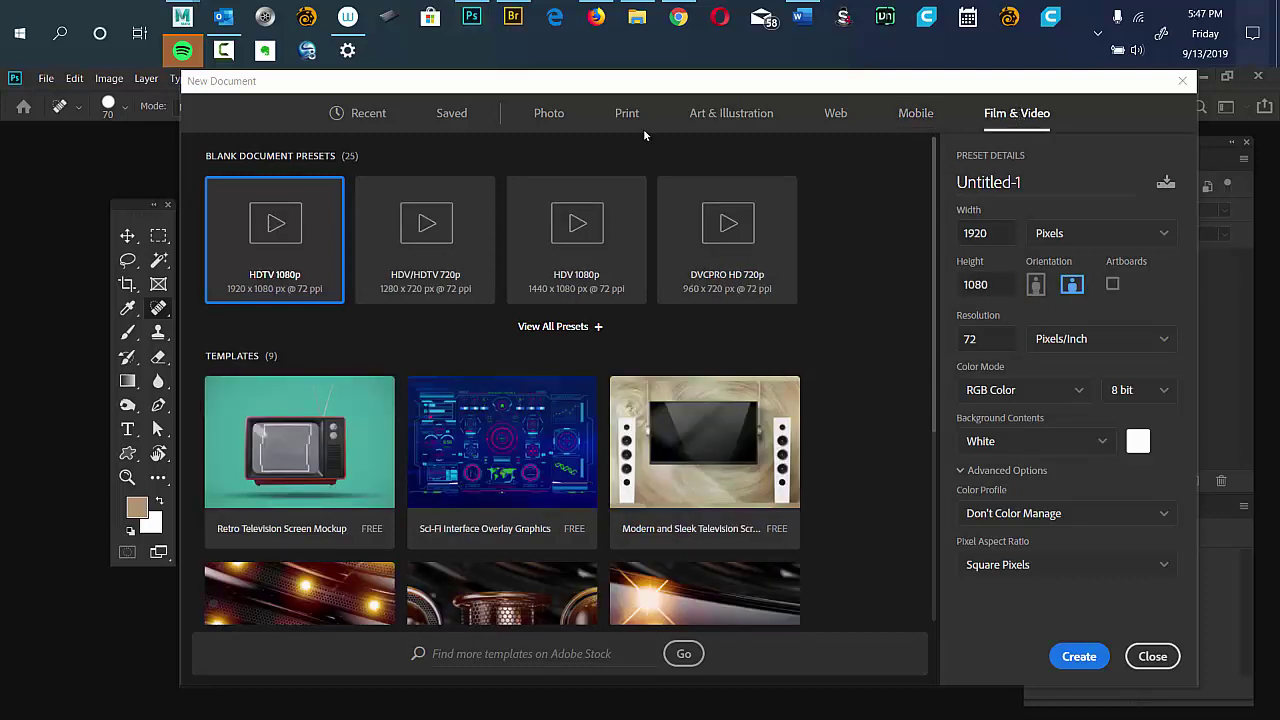
key(super+a)
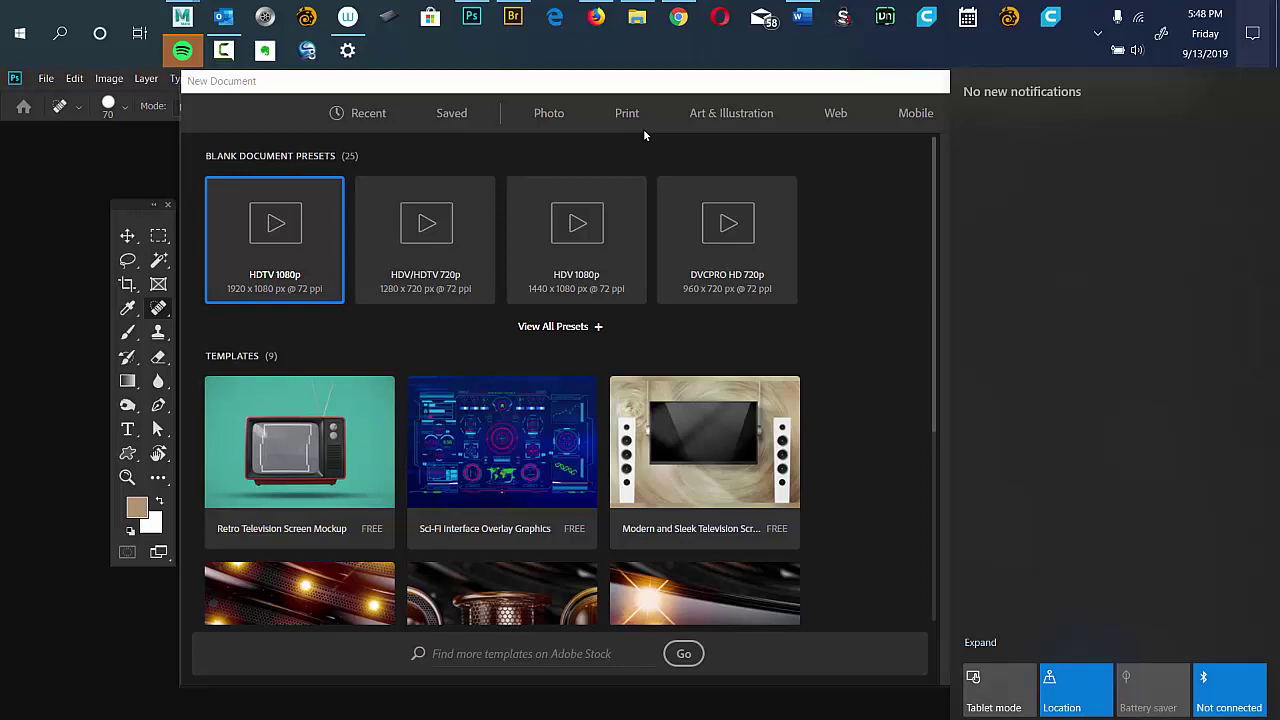
click(643, 128)
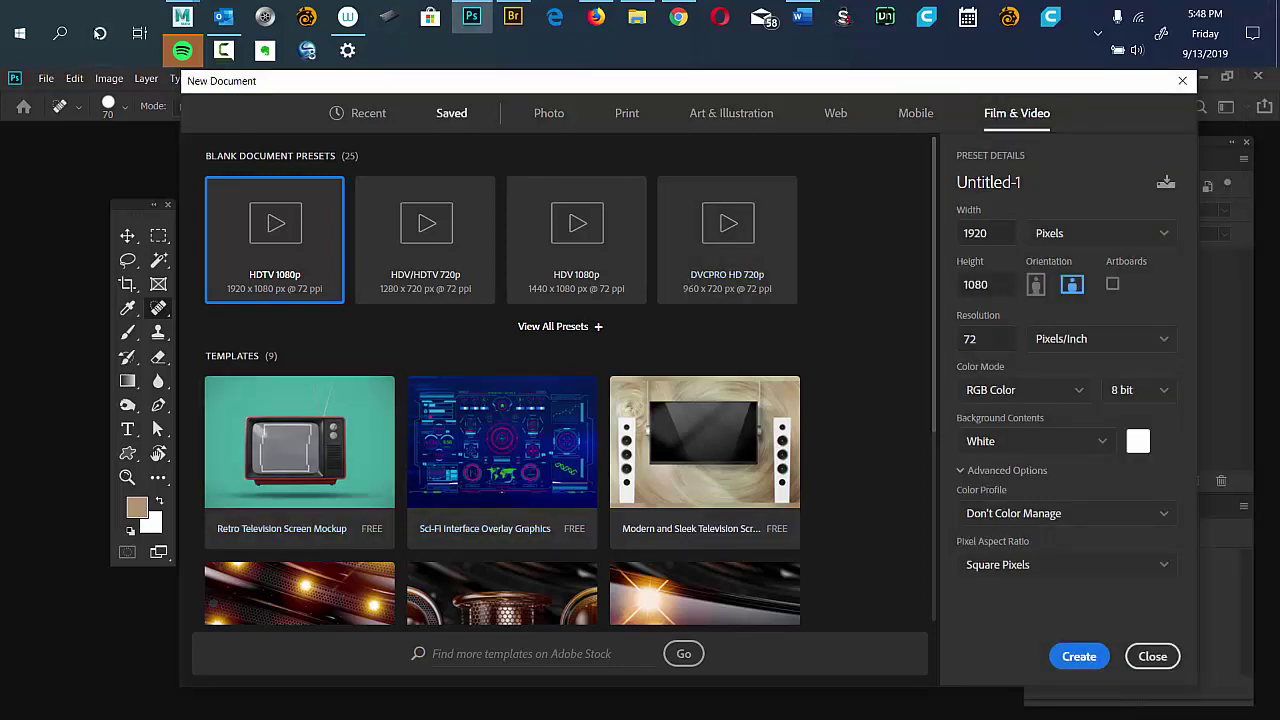
Back on Recent presets, enter width 5 and height 5, and select the resolution for 200 ppi.
click(359, 116)
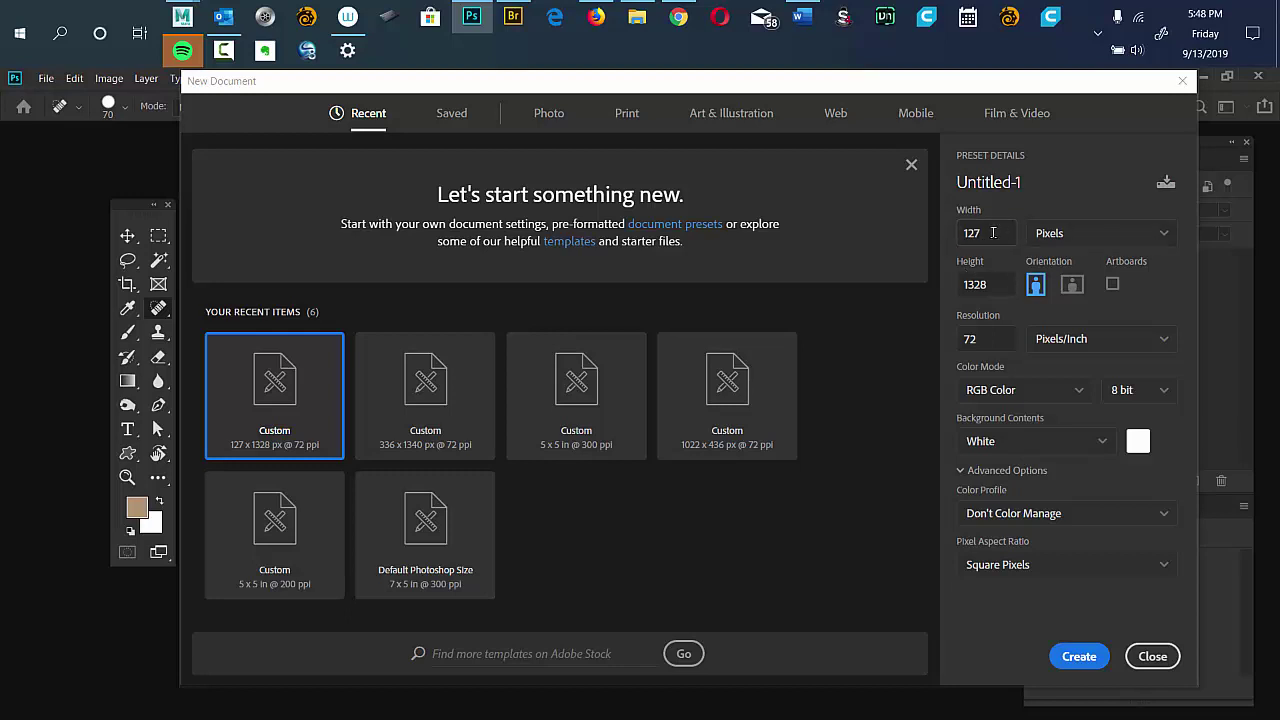
drag(998, 233, 946, 242)
text(5)
key(Tab)
text(5)
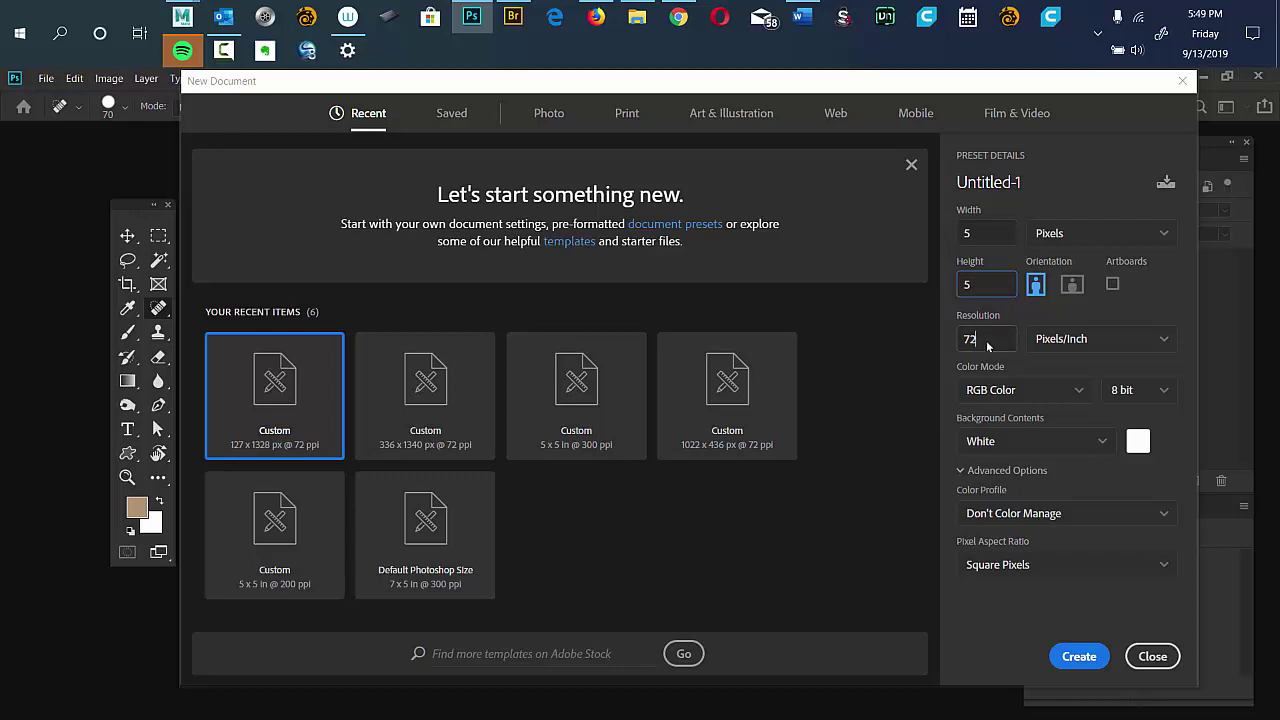
click(992, 339)
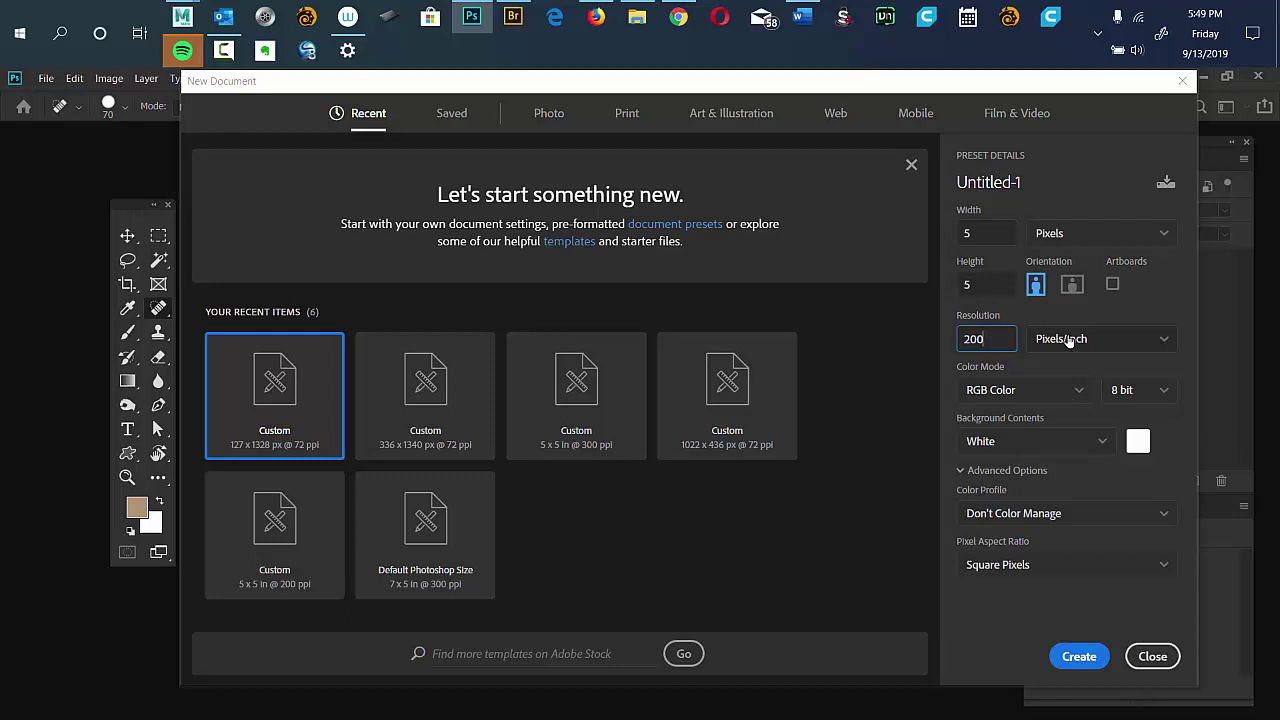
Switch the size units from pixels to Inches, making the size read 0.025 × 0.025 inches.
click(1164, 236)
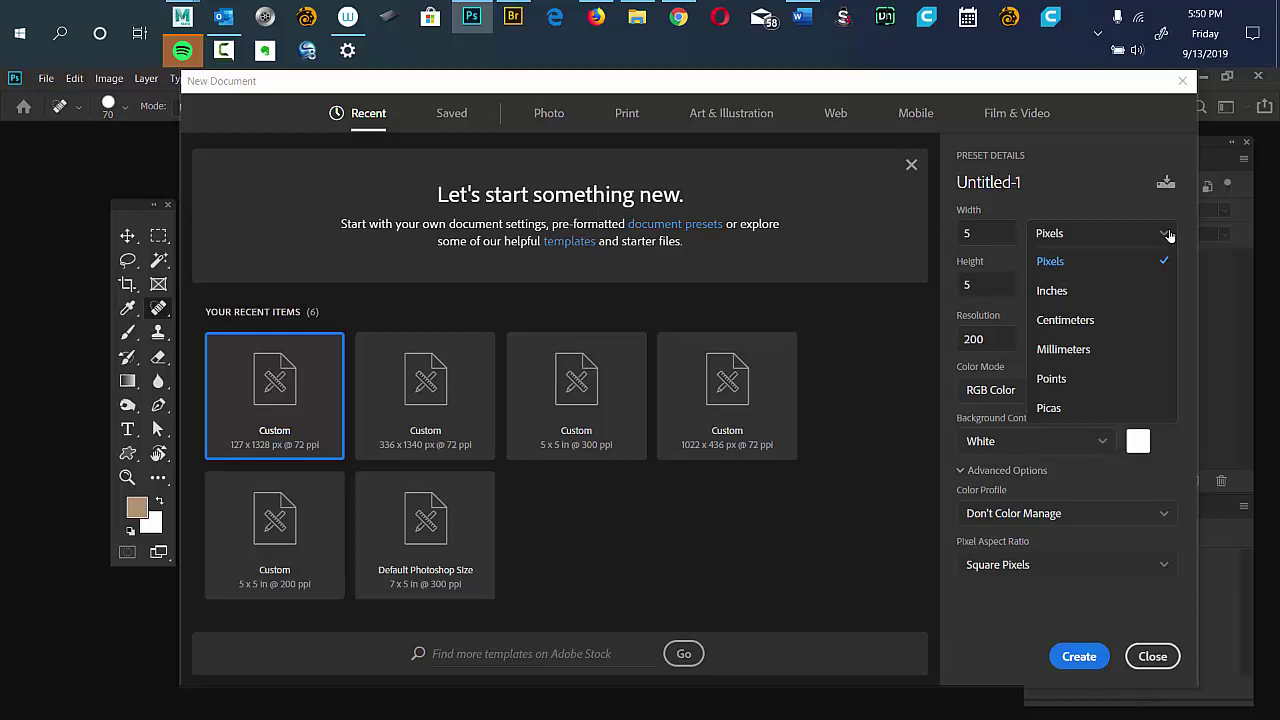
click(1169, 235)
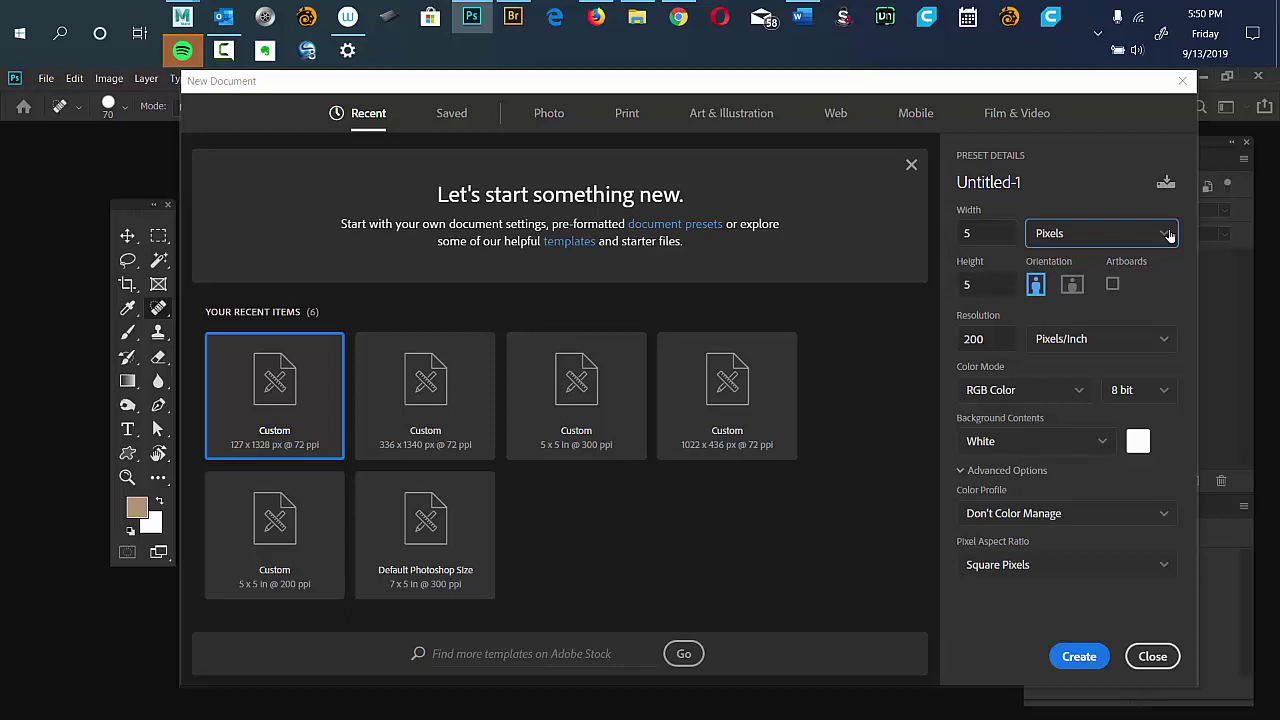
click(1169, 235)
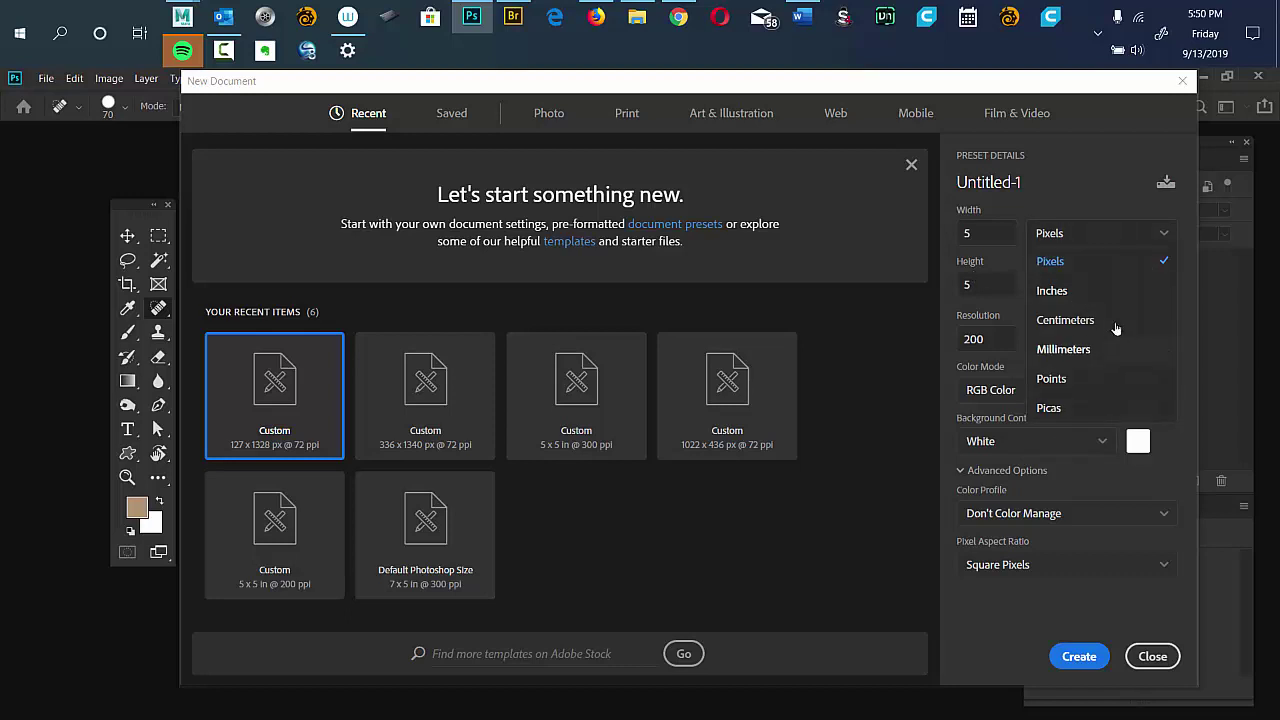
click(1100, 291)
click(1150, 246)
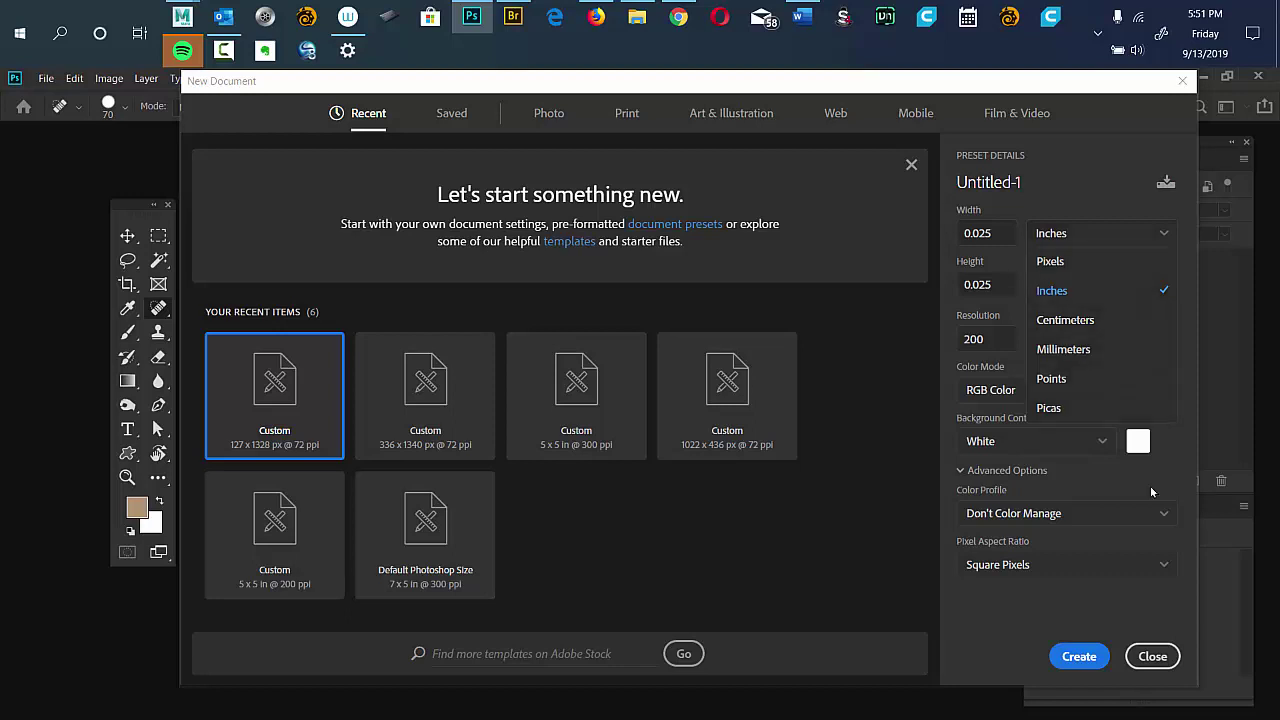
click(1008, 645)
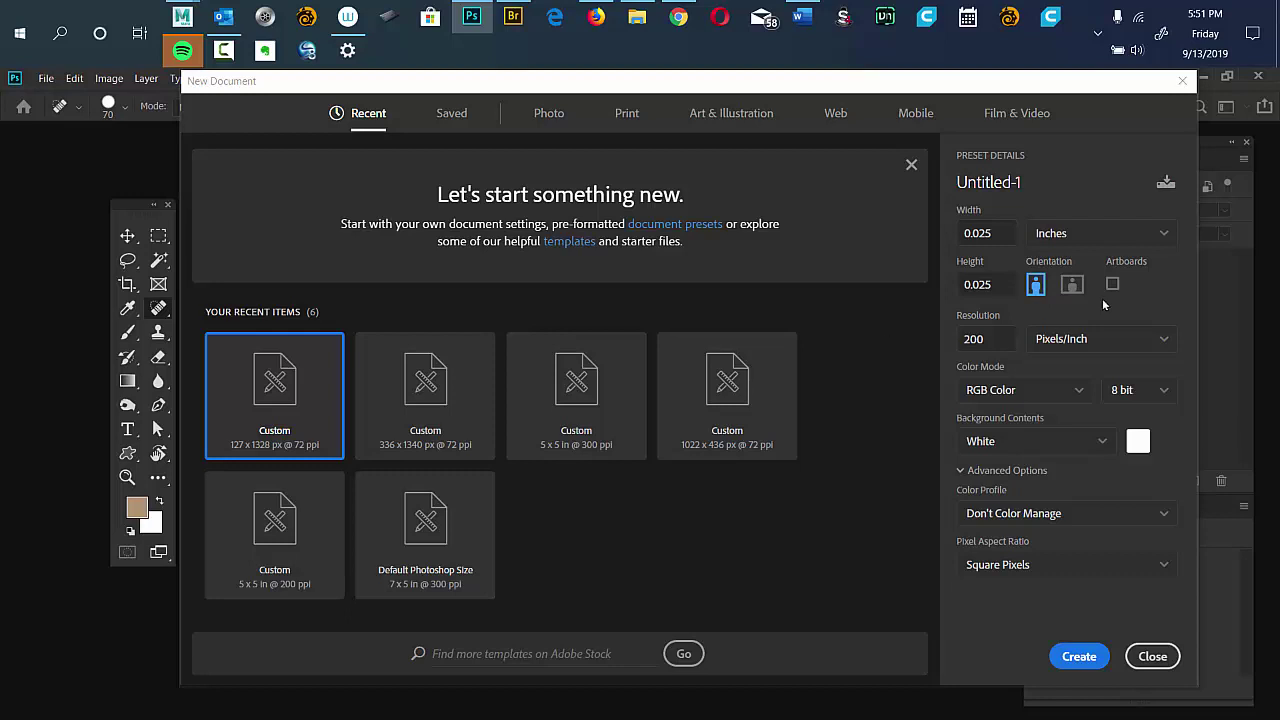
click(1114, 244)
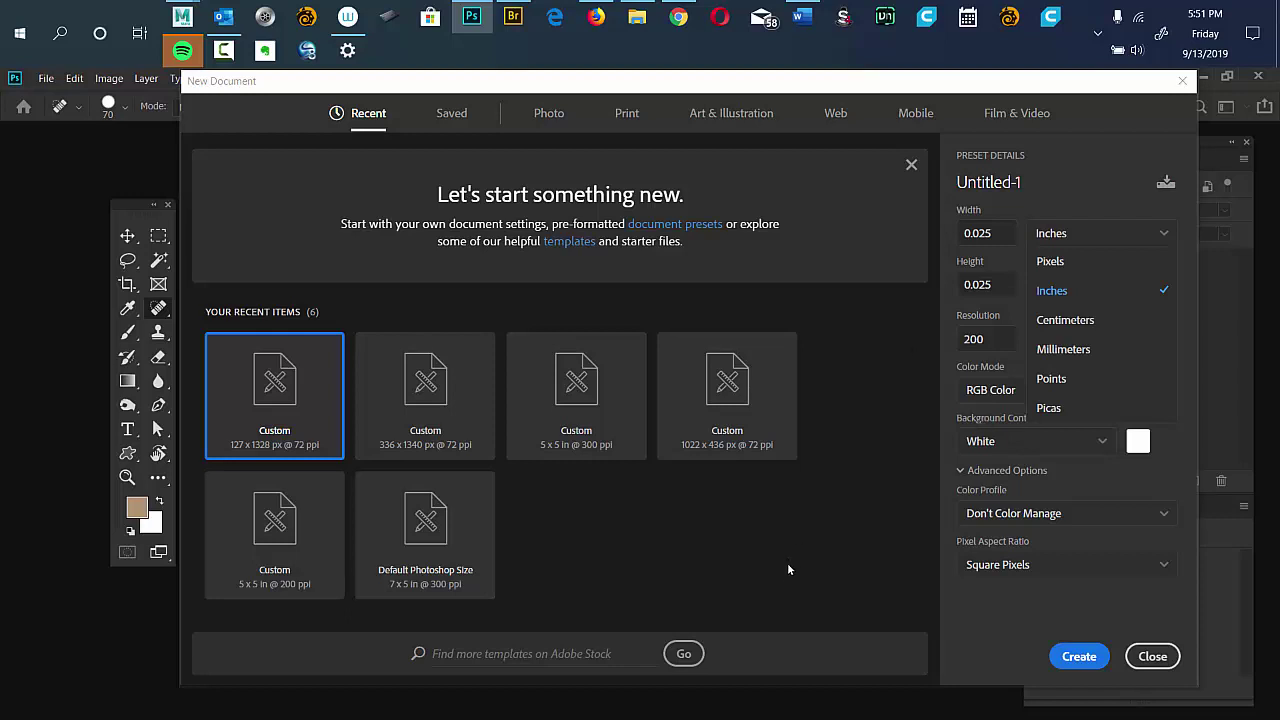
click(1062, 292)
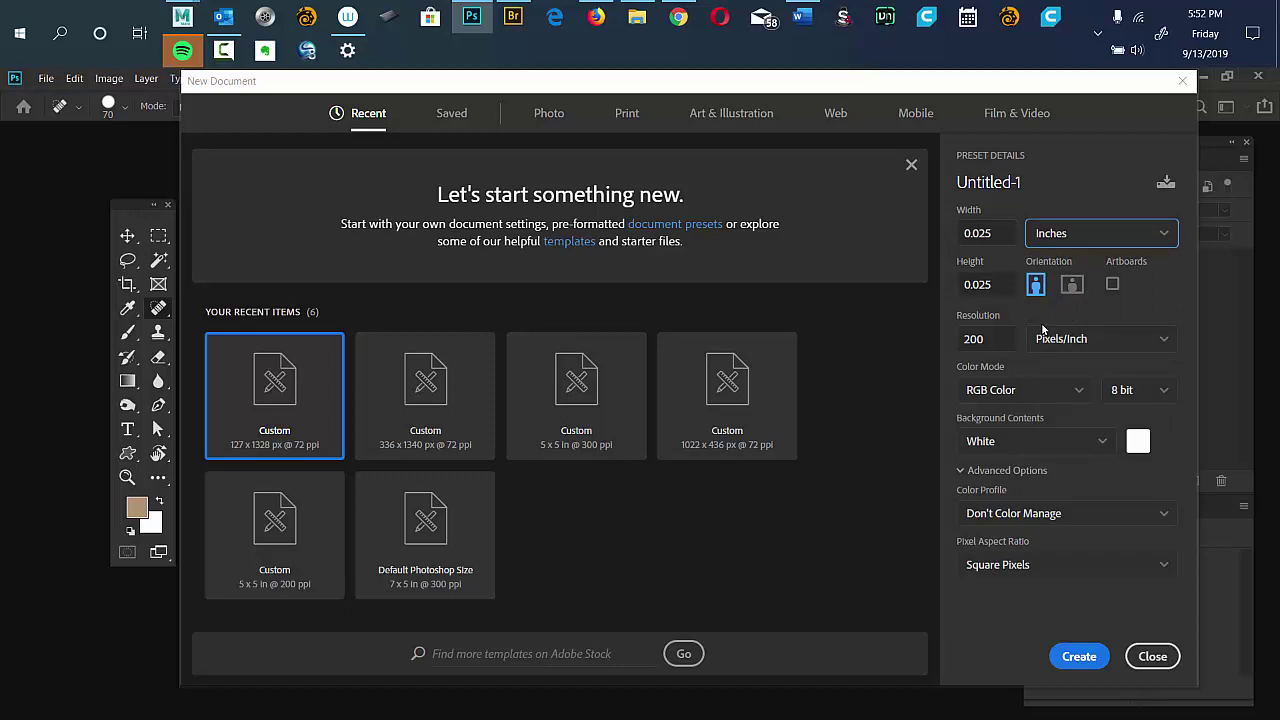
Re-enter width and height as 5 inches, then show the Color Mode options list.
click(1002, 231)
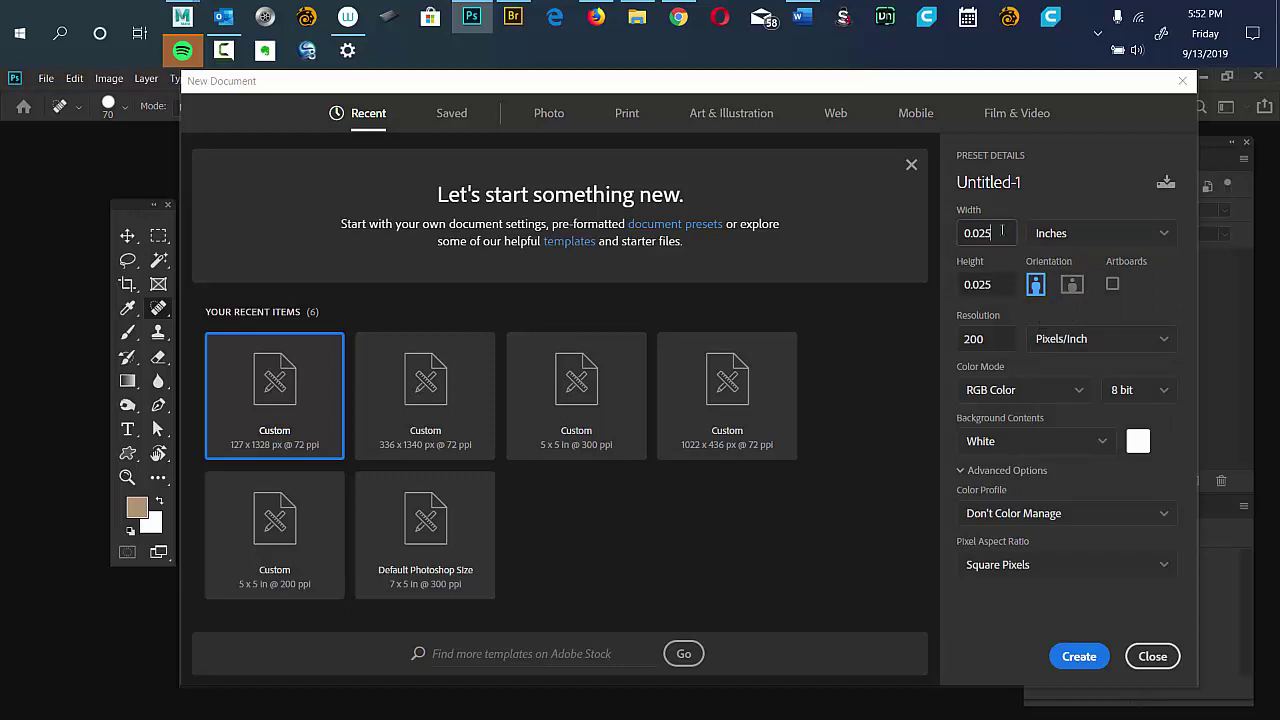
double_click(1002, 231)
text(5)
key(Tab)
text(5)
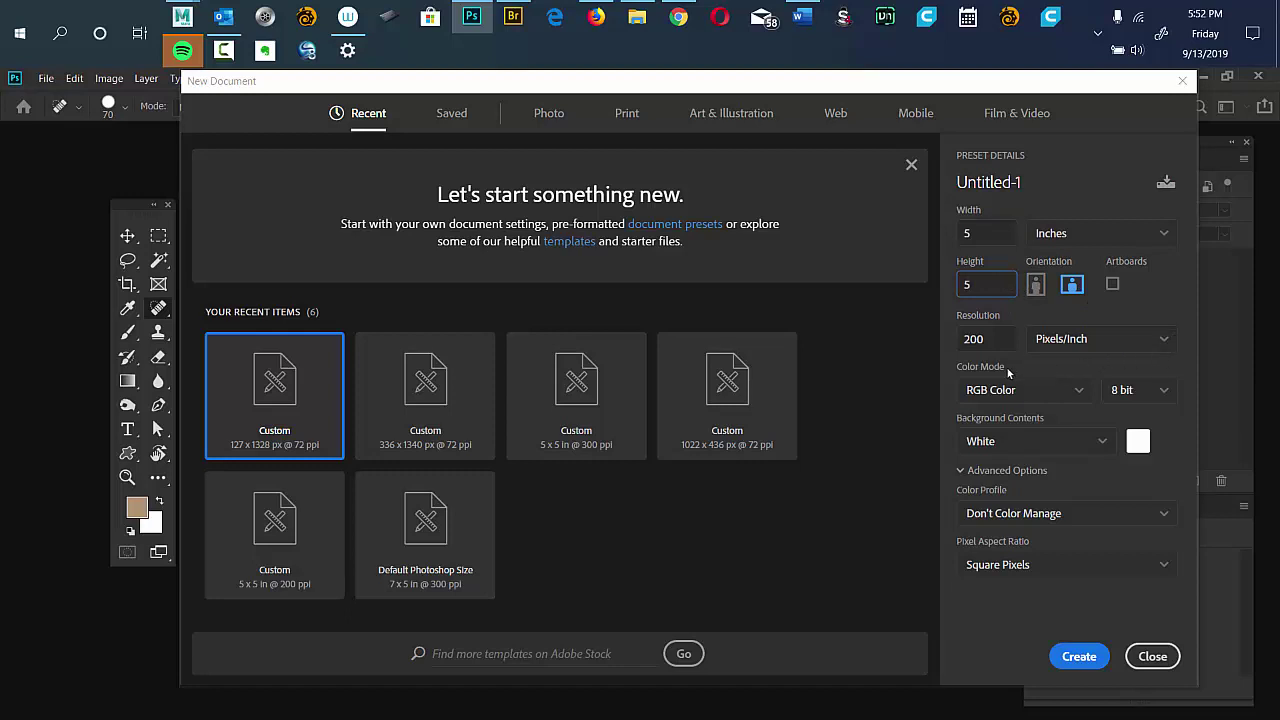
click(1076, 393)
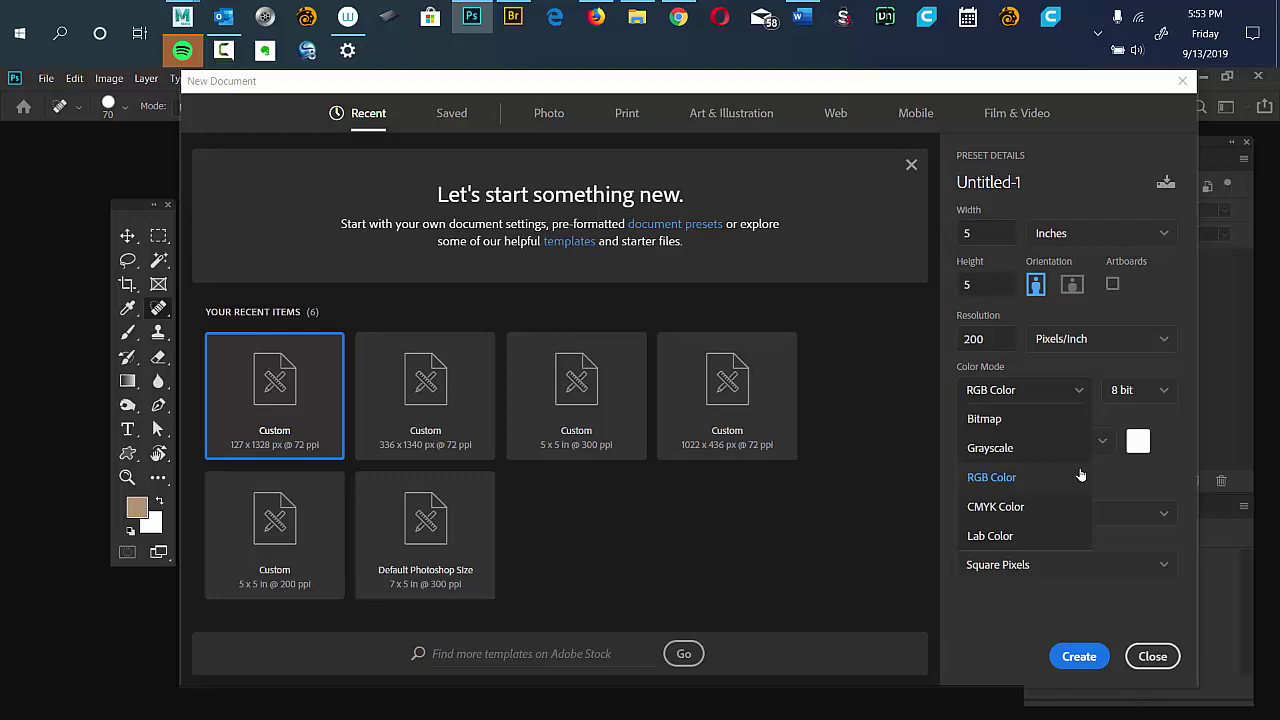
Leave the color mode at RGB Color and show the Background Contents options.
click(1080, 475)
click(1054, 449)
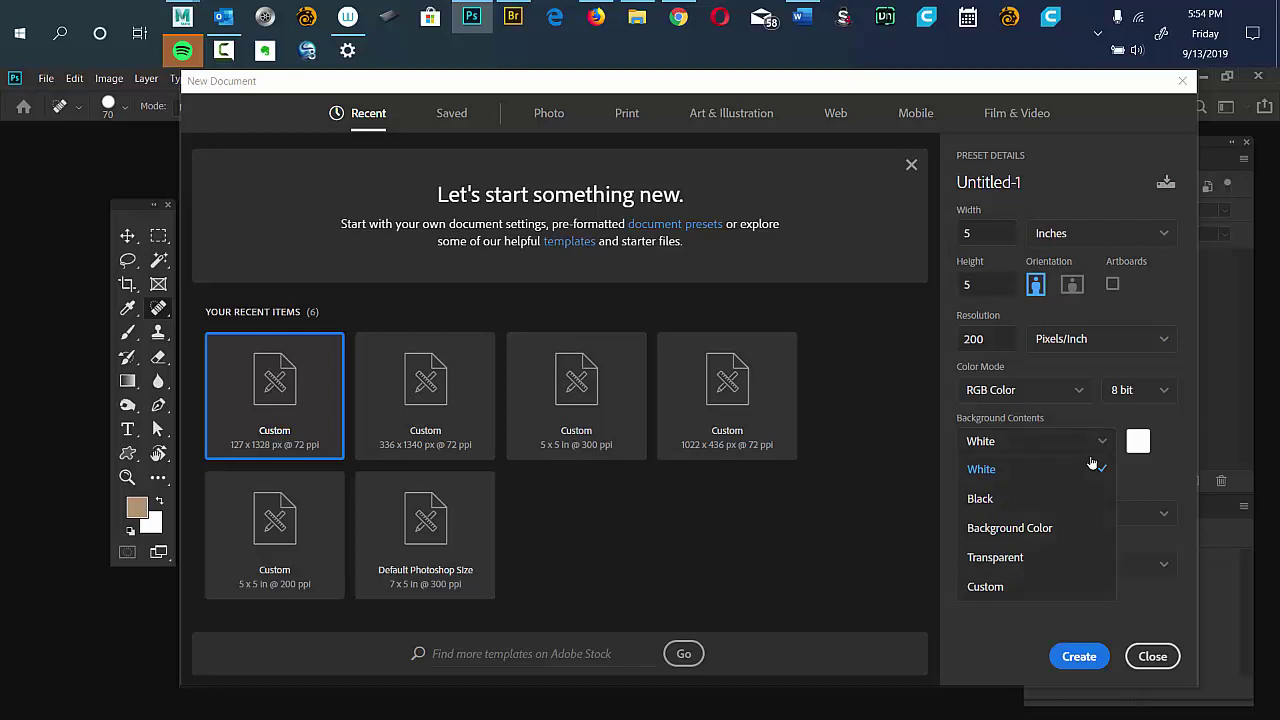
Leave the background contents as White and reopen the Color Mode options.
click(1075, 396)
click(1075, 396)
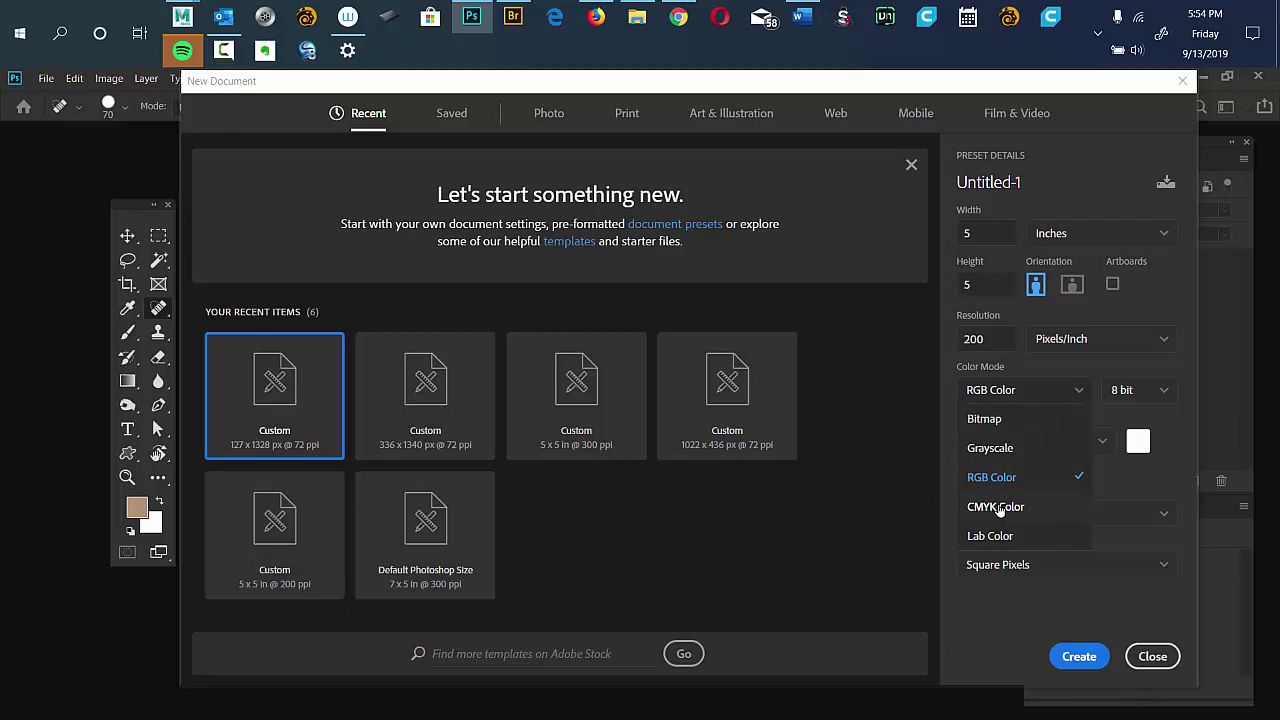
Close the Color Mode list with RGB Color still selected.
click(940, 575)
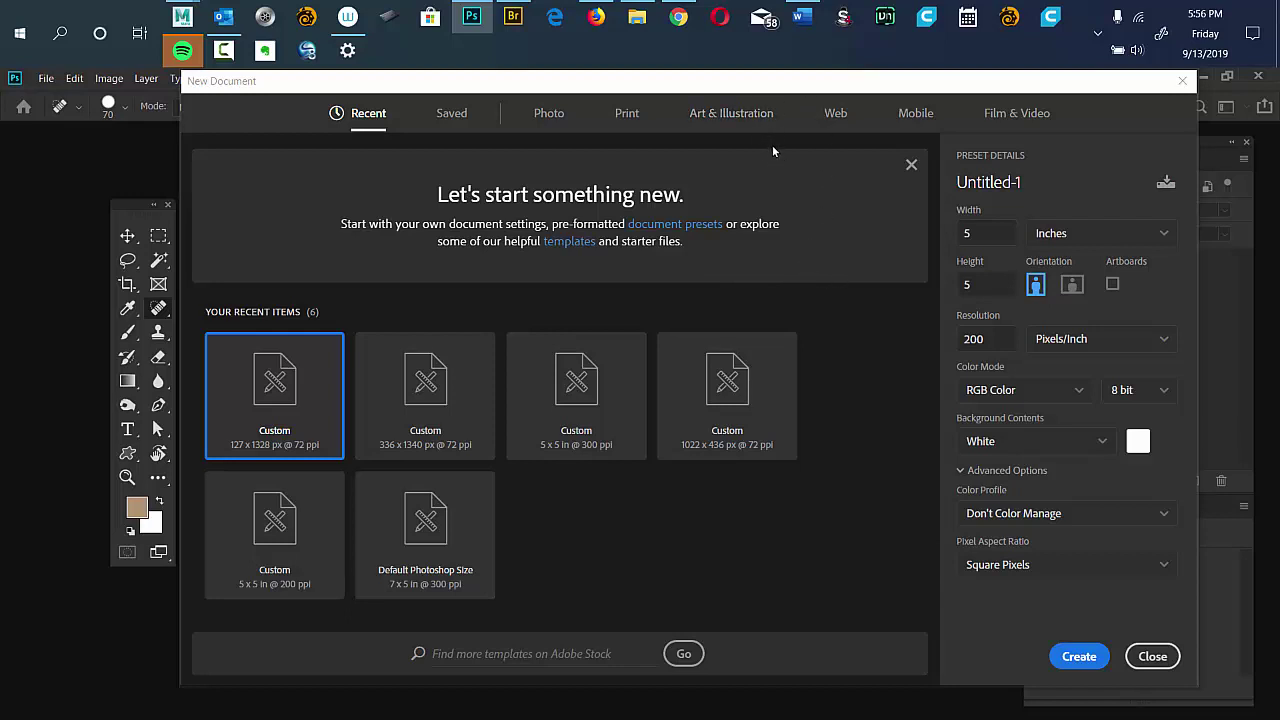
Nudge the New Document dialog and show the bit-depth options beside Color Mode.
drag(820, 81, 776, 92)
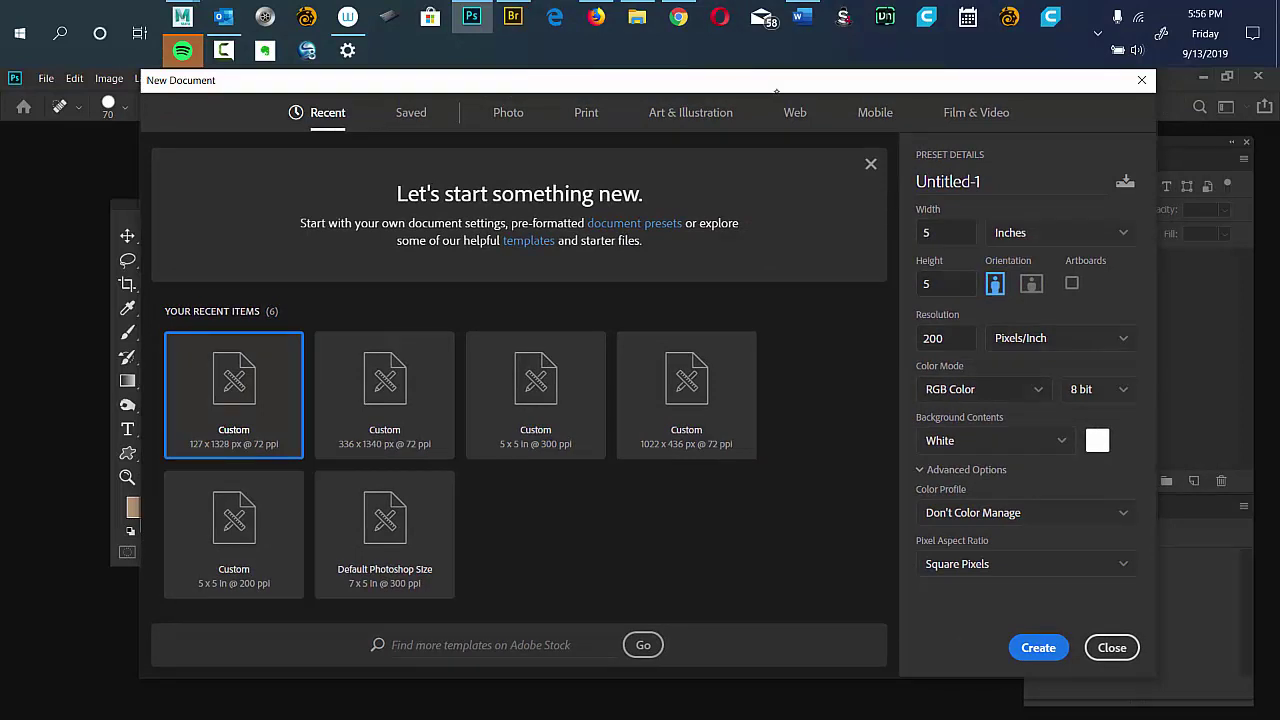
click(1121, 391)
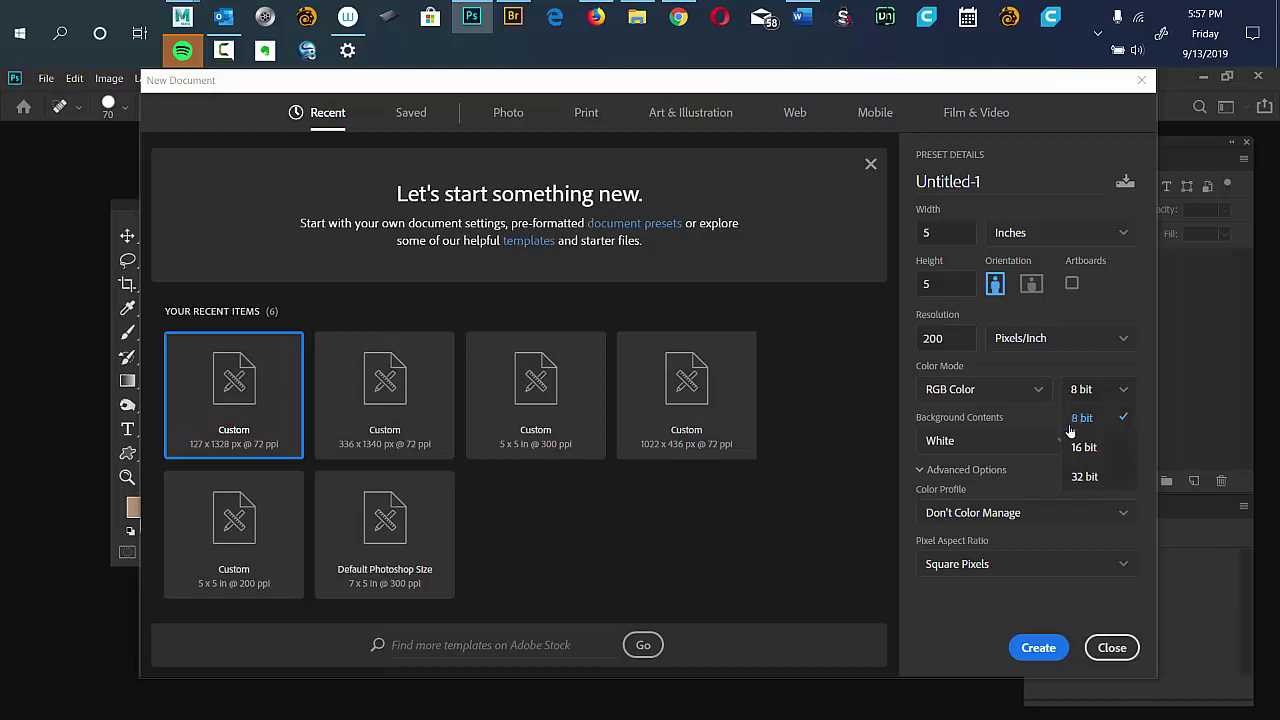
Keep 8 bit and create the 5 x 5 inch, 200 ppi white document.
click(1079, 419)
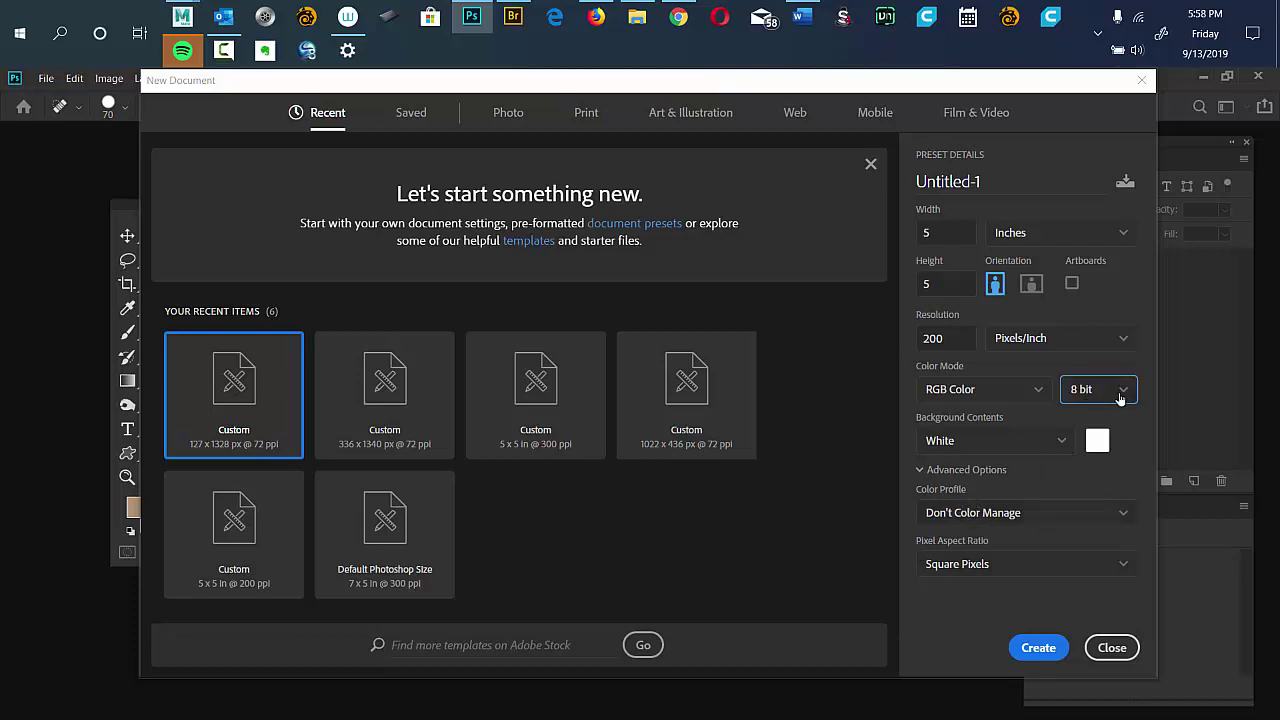
click(1027, 646)
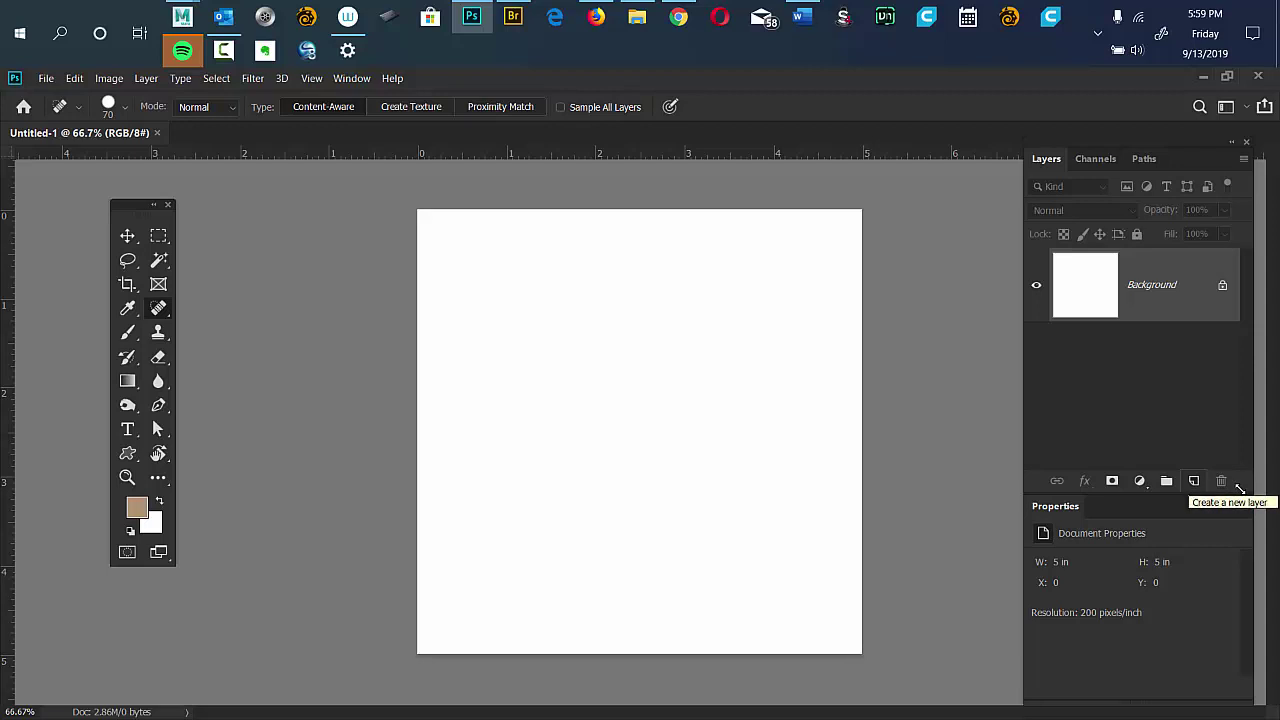
Add four new layers, Layer 1 to Layer 4, and enlarge the Layers panel to show them all.
click(1194, 482)
click(1194, 482)
click(1194, 482)
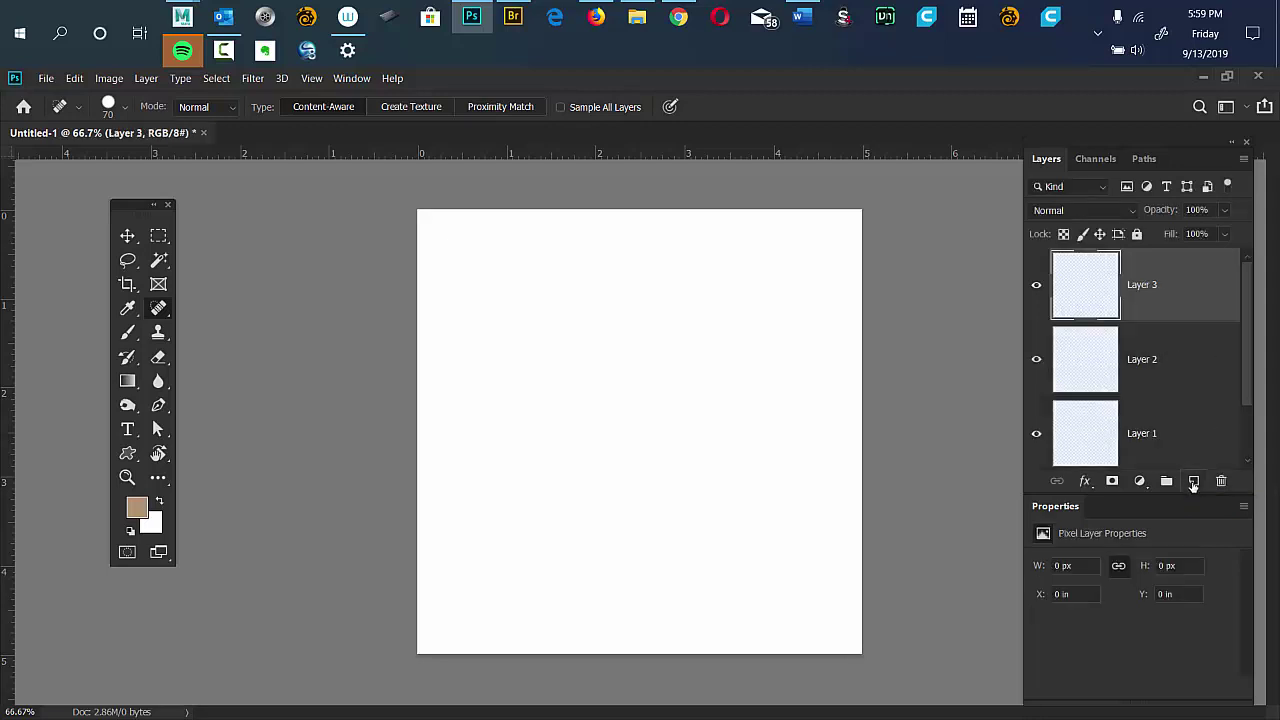
click(1194, 482)
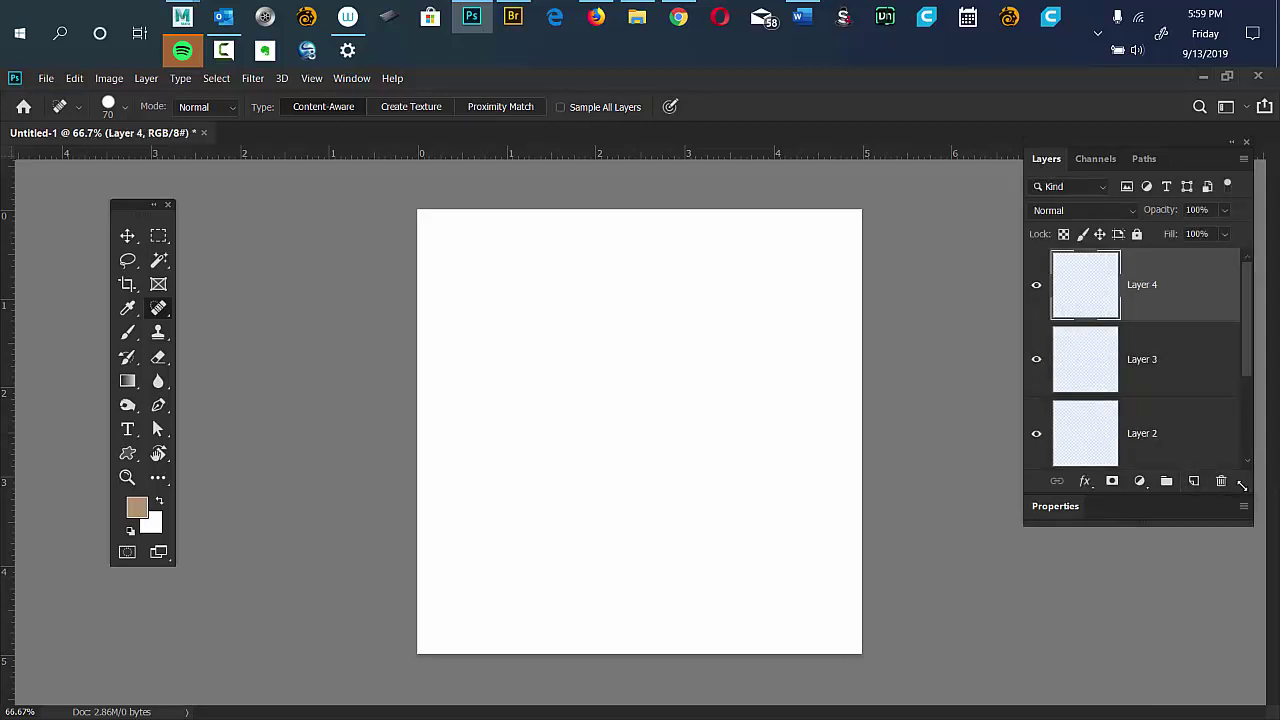
drag(1238, 490, 1222, 608)
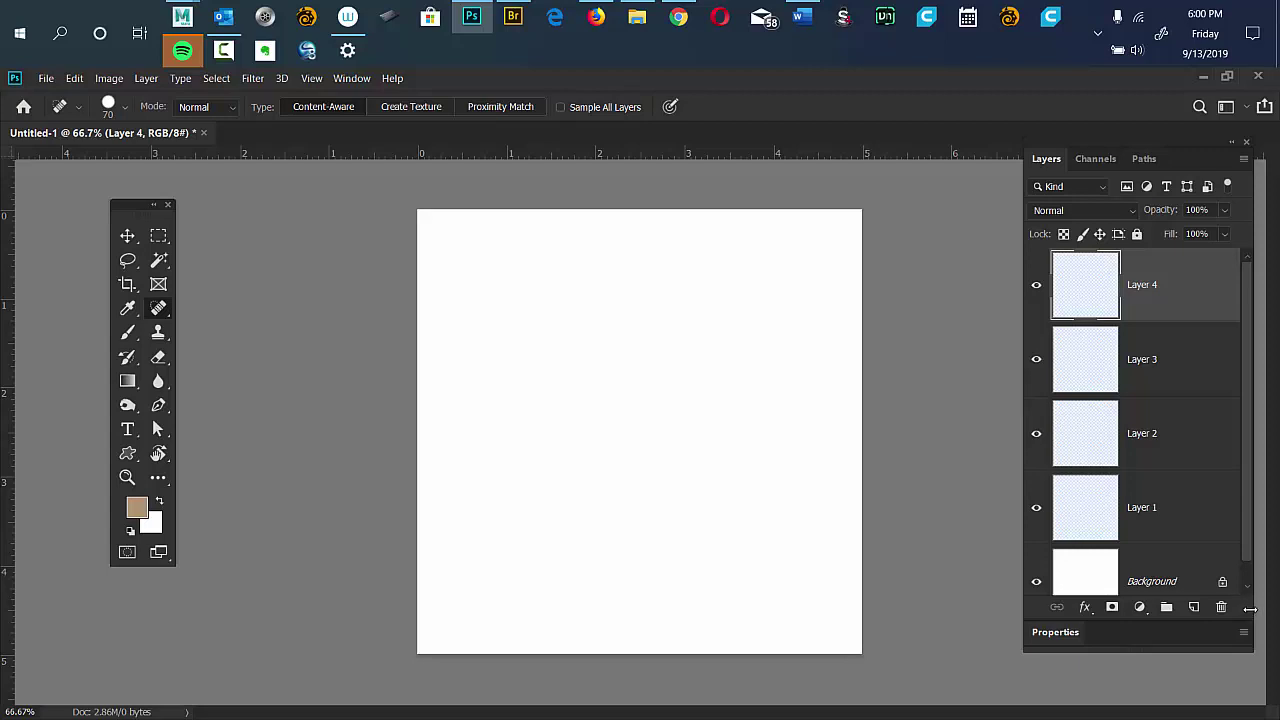
drag(1236, 630, 1234, 682)
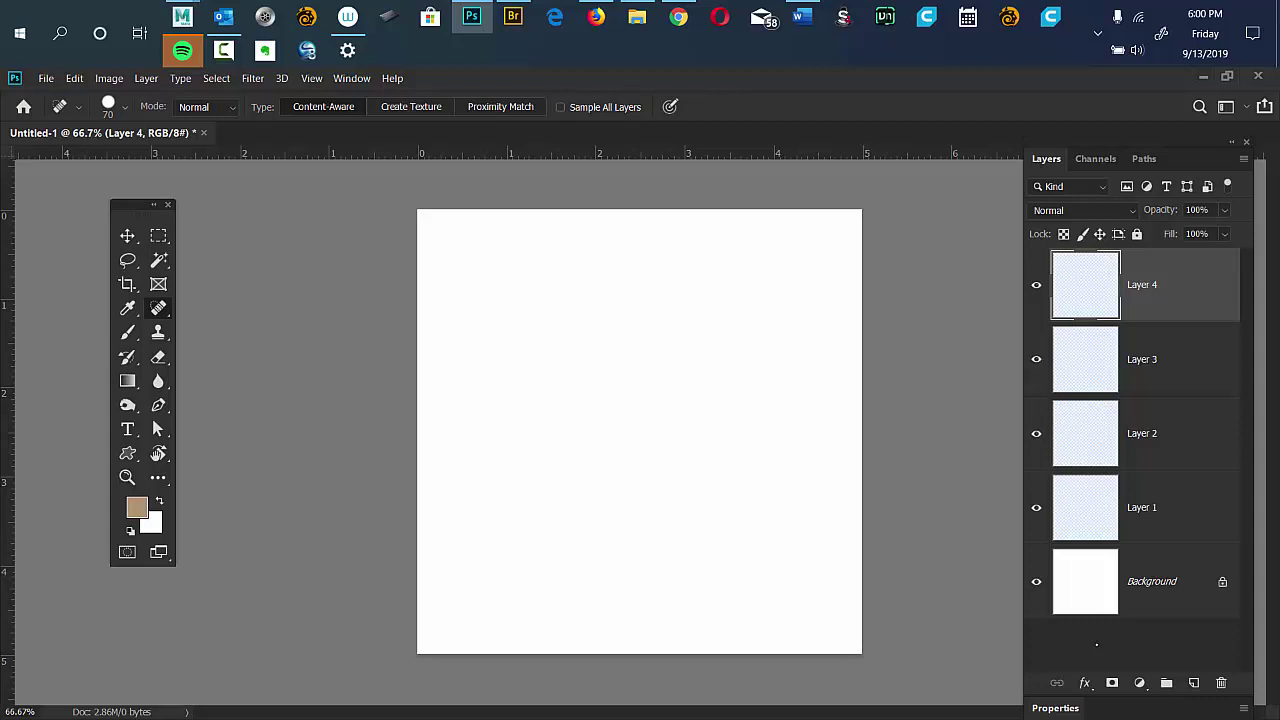
right_click(1127, 632)
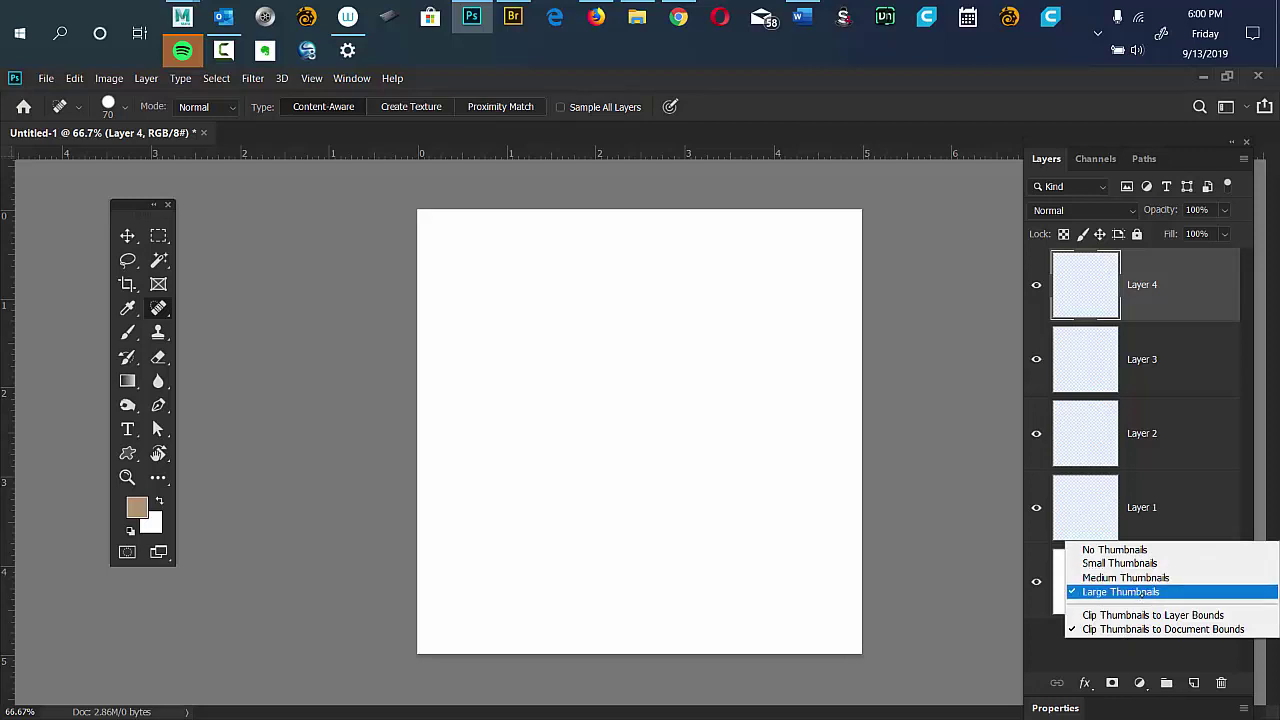
click(1130, 592)
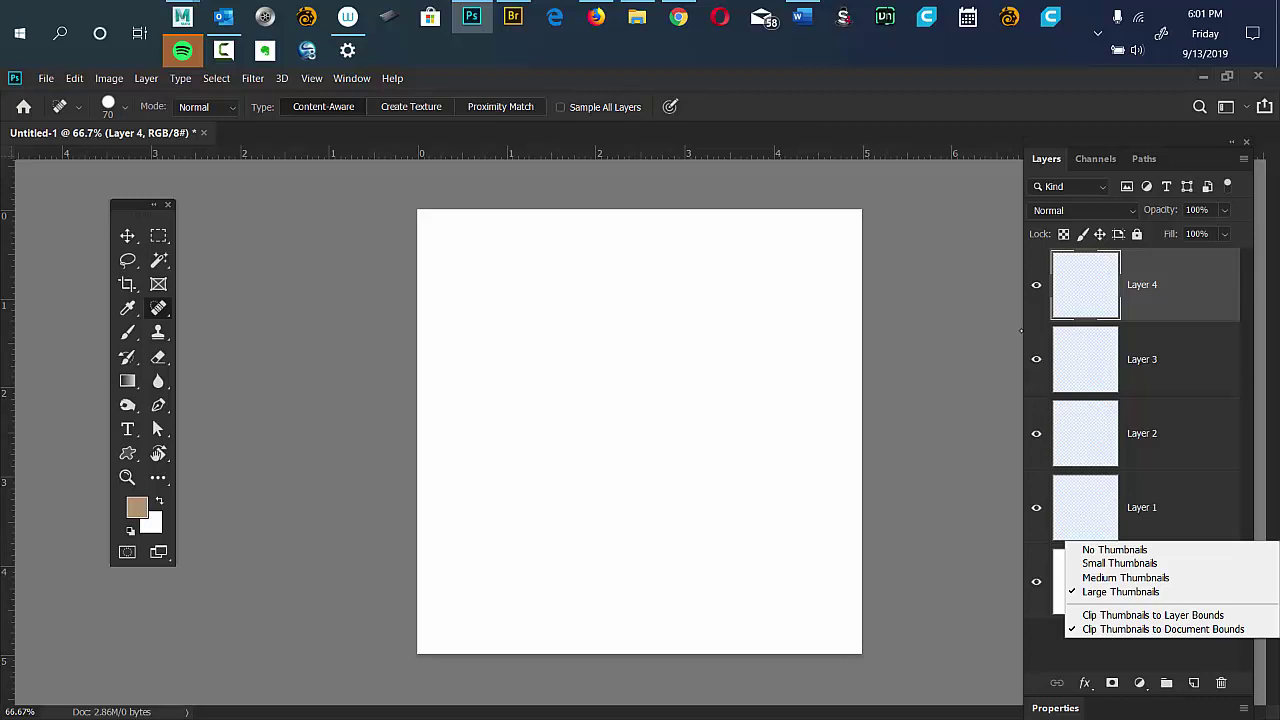
click(1140, 301)
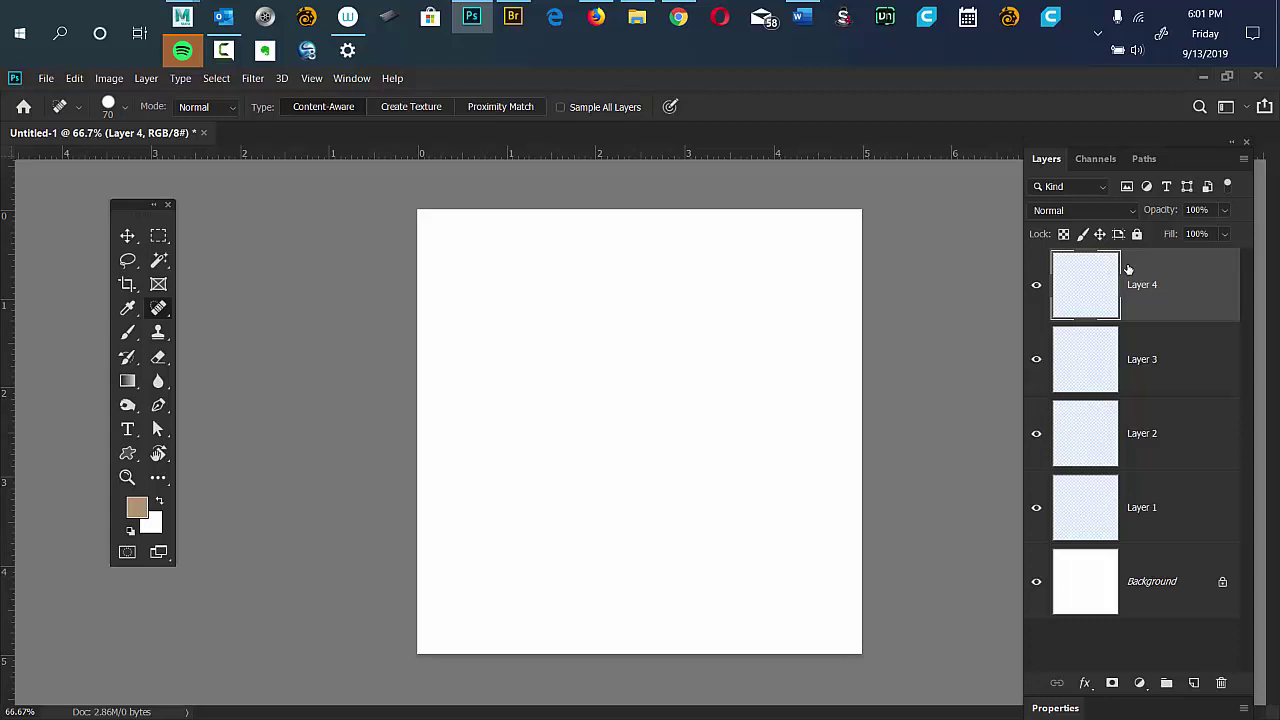
Rename Layer 4 to 'red square' and Layer 3 to 'blue circle'.
double_click(1141, 284)
text(red square)
click(1146, 364)
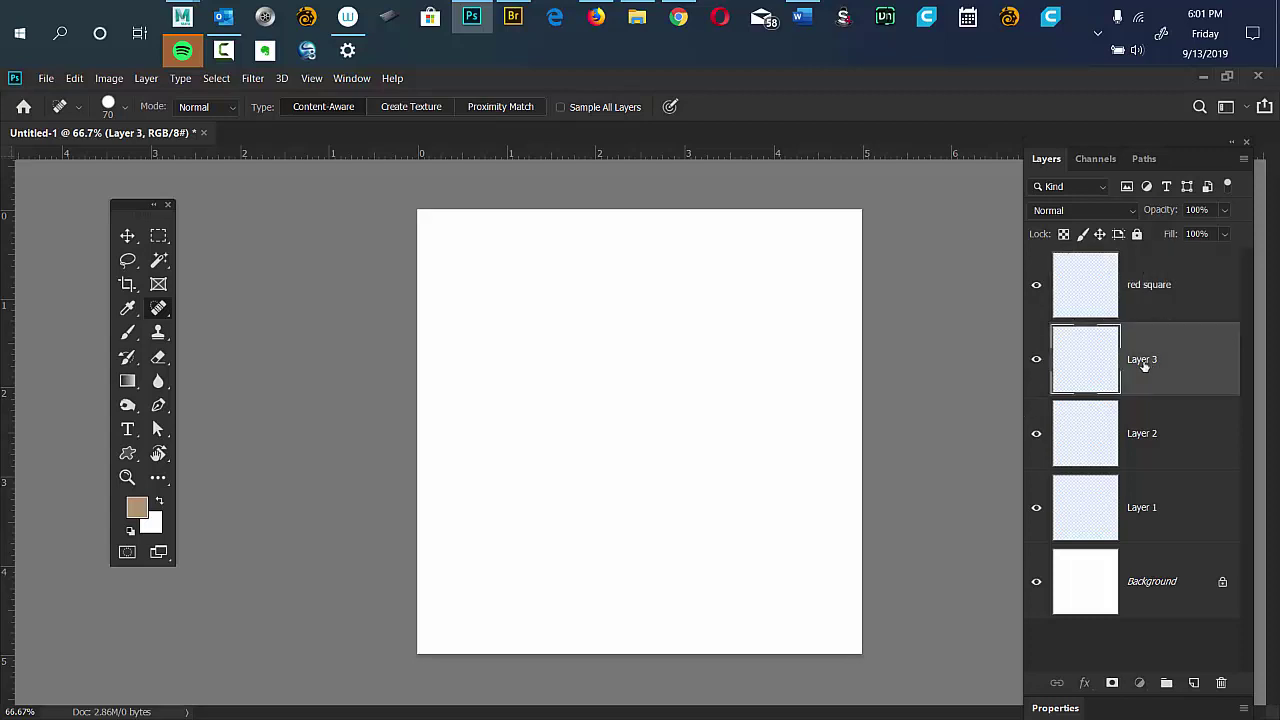
double_click(1143, 360)
text(blue circle)
key(Return)
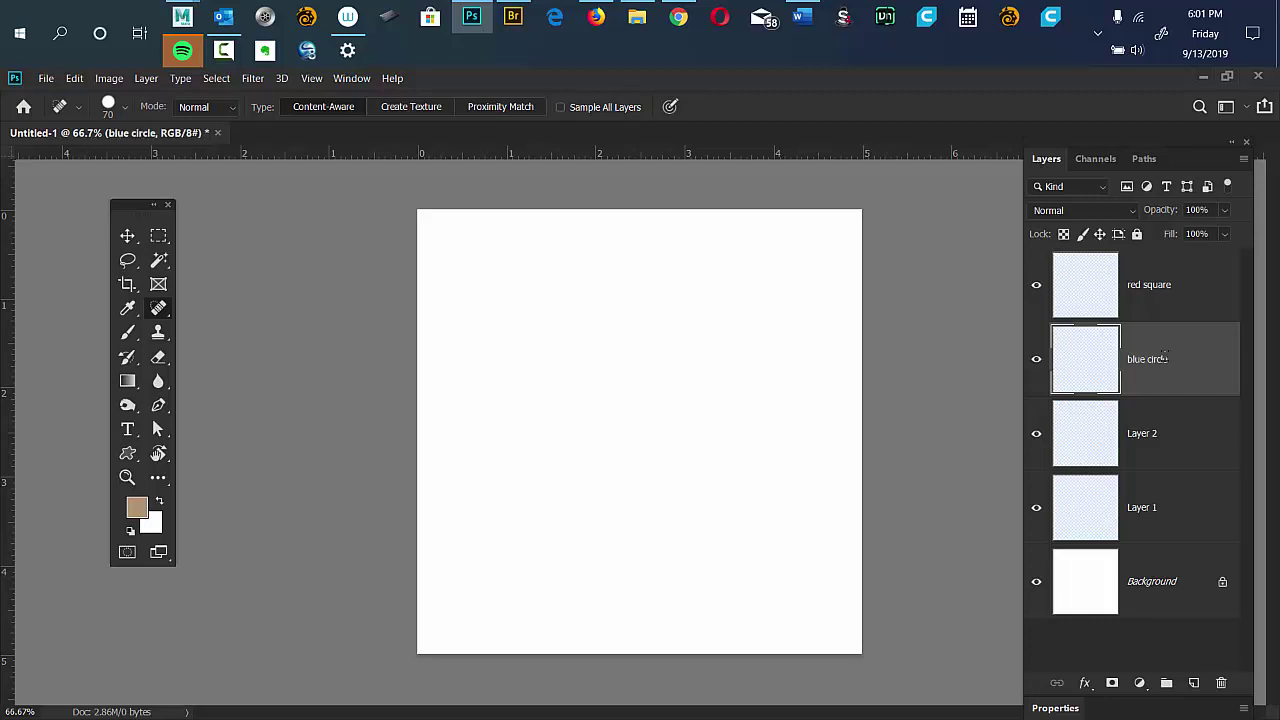
Rename Layer 2 to 'green freehand' and Layer 1 to 'yellow straight edge'.
double_click(1141, 445)
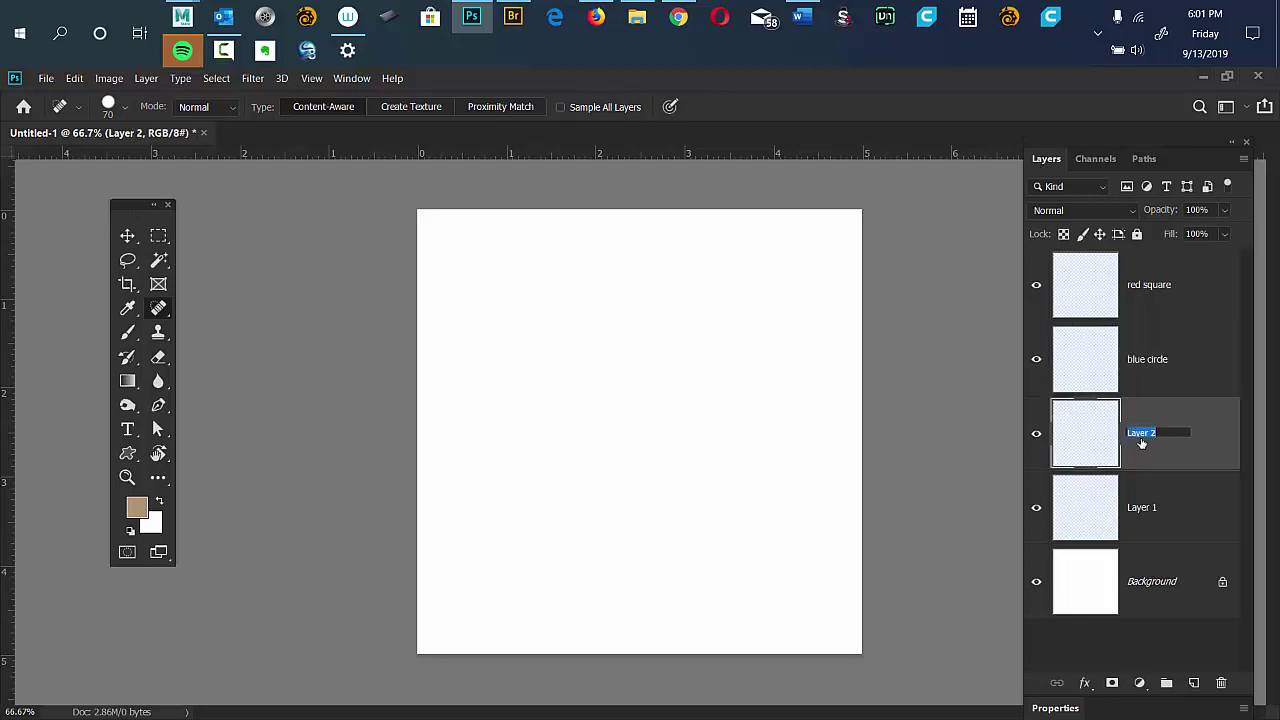
text(y)
key(BackSpace)
text(green freehand)
key(Return)
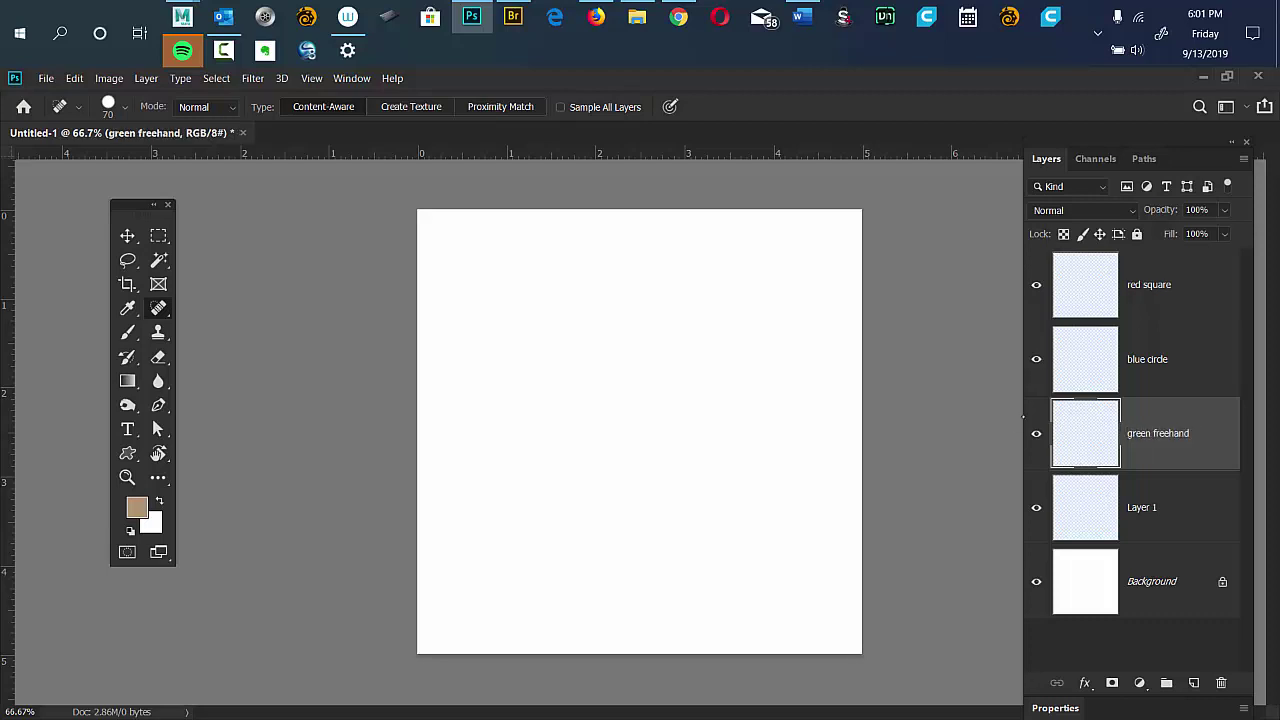
double_click(1141, 507)
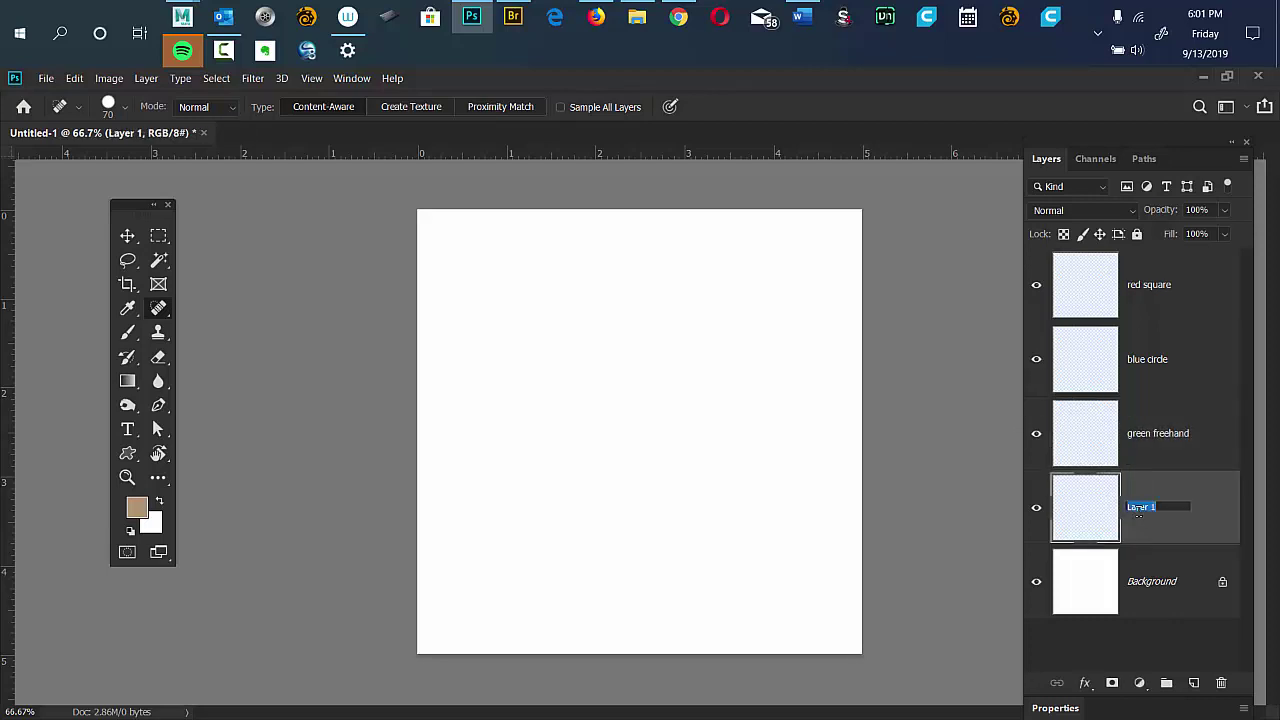
text(yellow straightedg)
key(BackSpace)
key(BackSpace)
key(BackSpace)
text(edge)
key(Return)
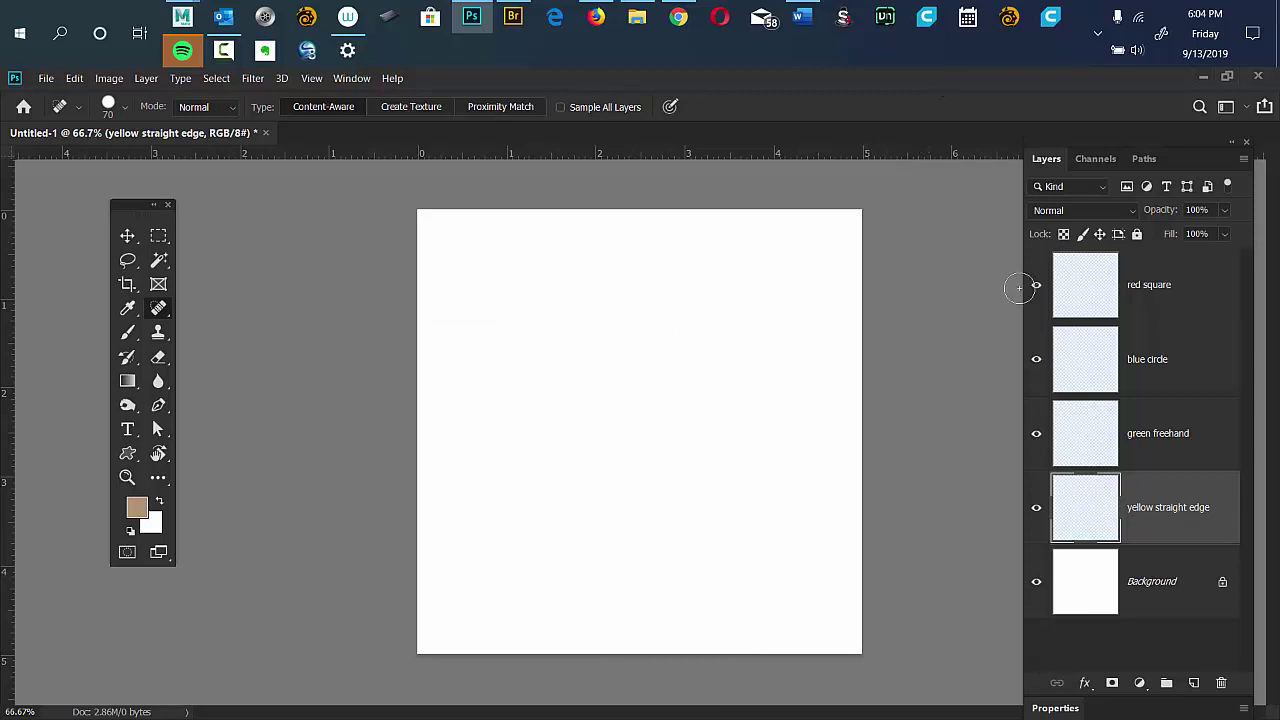
click(1153, 316)
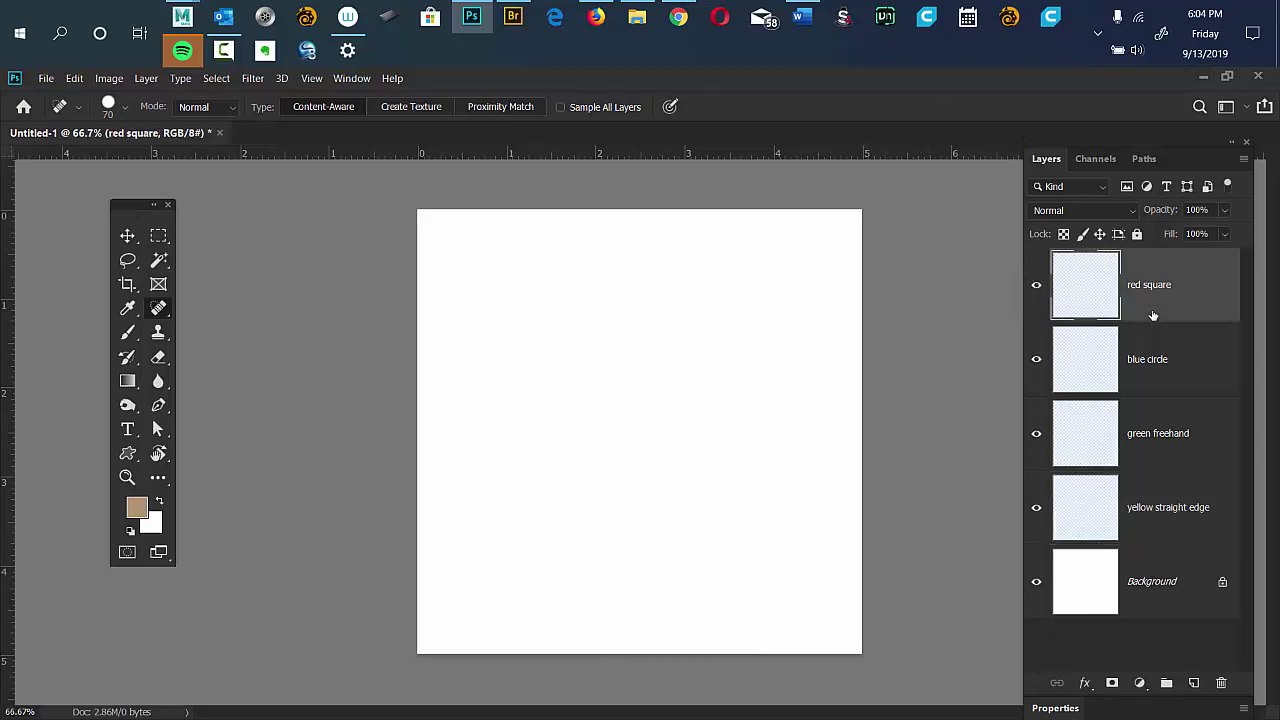
click(1158, 370)
click(1152, 430)
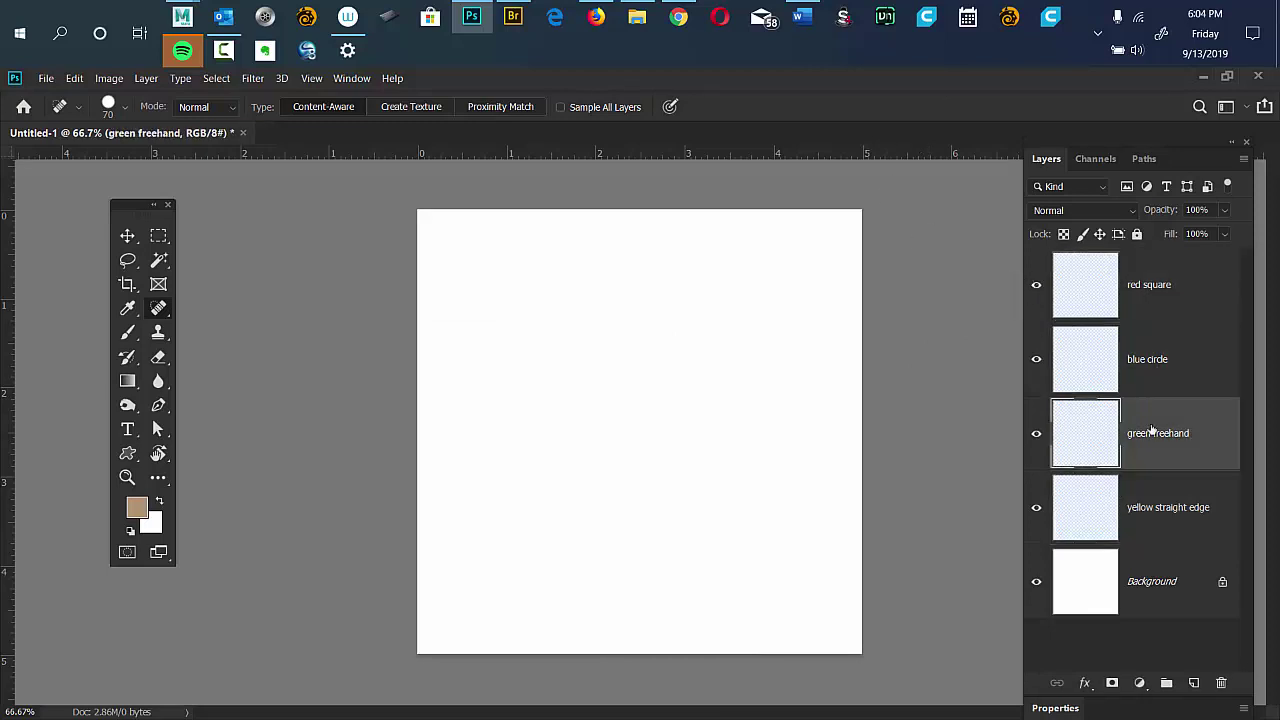
click(1154, 527)
click(1145, 365)
click(1154, 434)
click(1156, 290)
click(1151, 378)
click(1151, 424)
click(1143, 500)
click(1168, 334)
click(1155, 286)
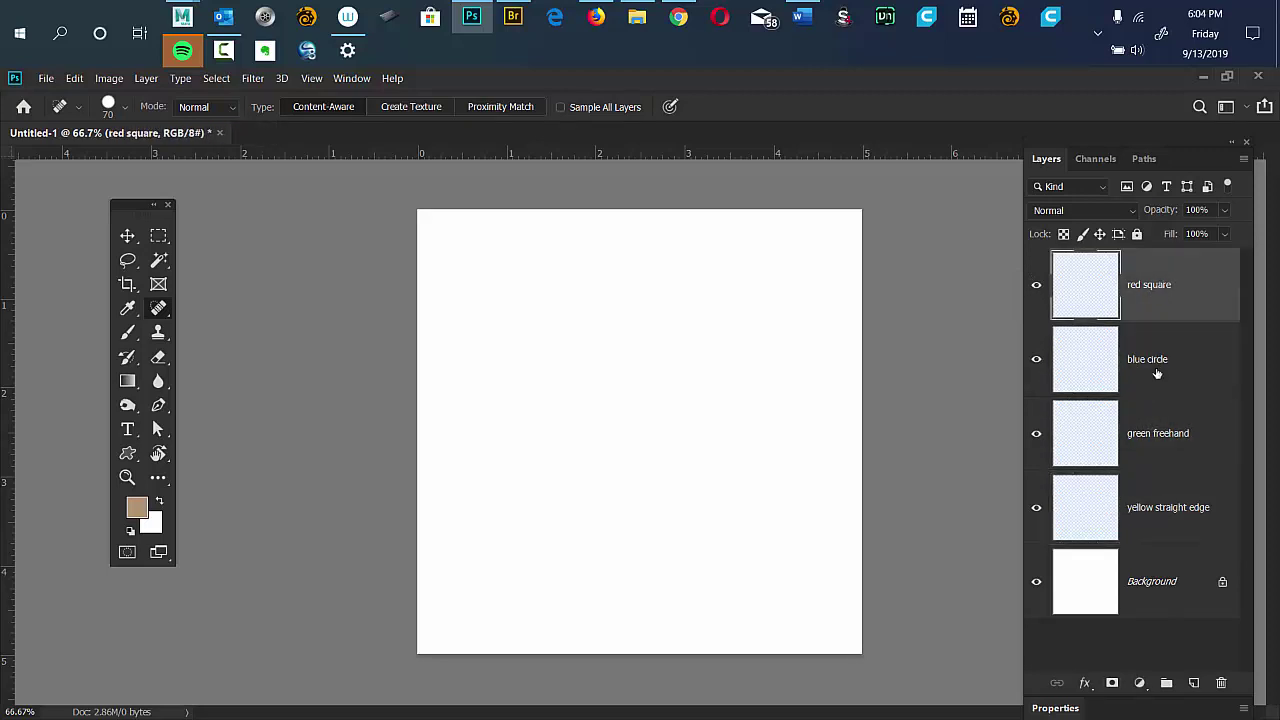
click(1155, 368)
click(1158, 463)
click(1157, 502)
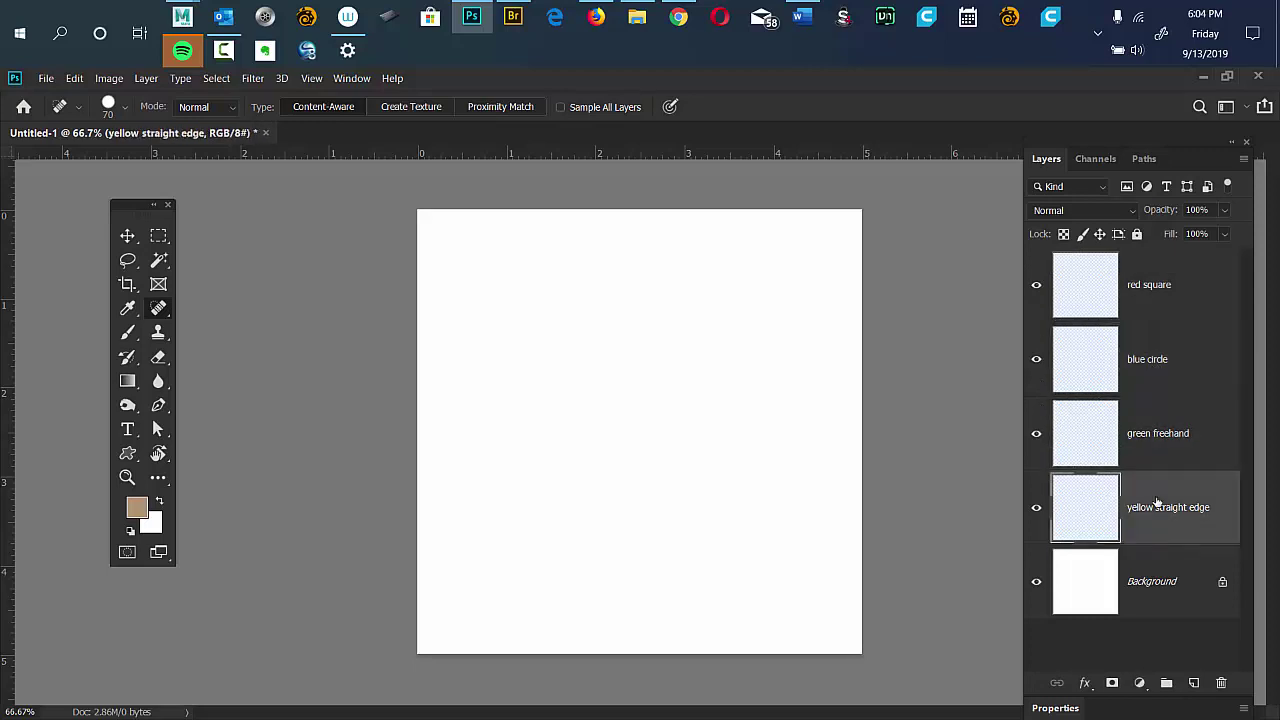
click(1153, 358)
click(1146, 282)
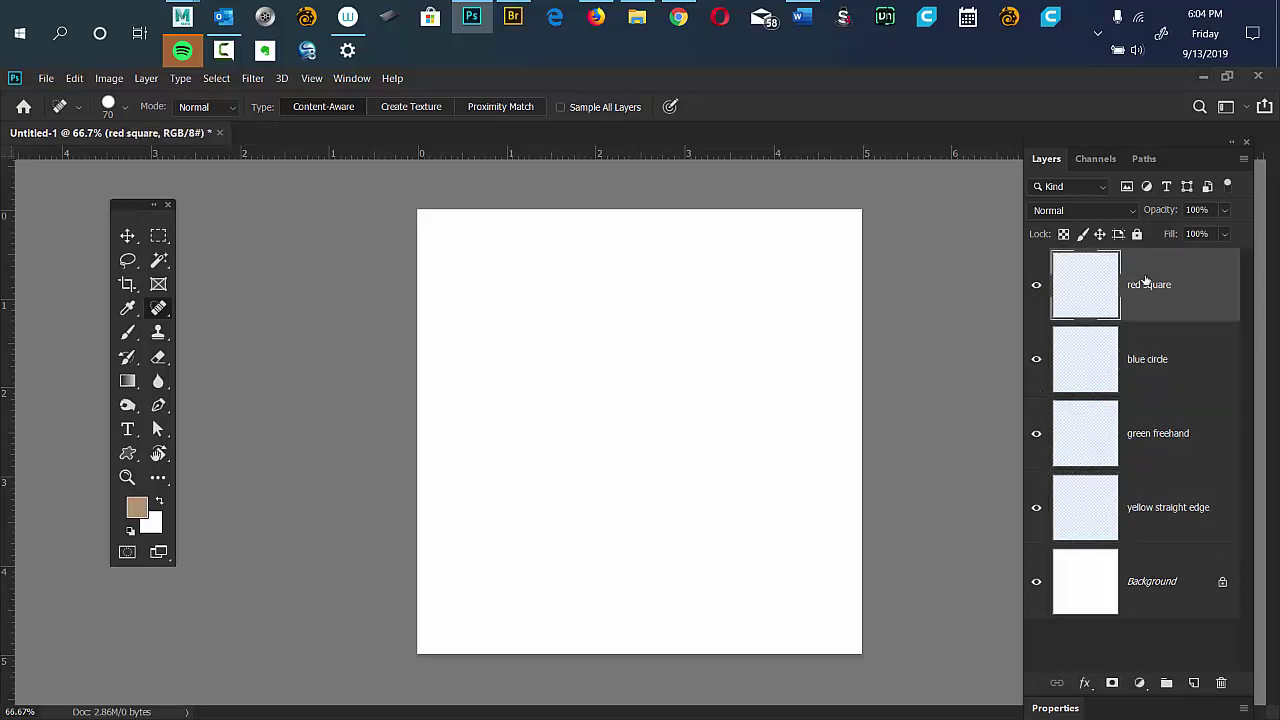
click(1142, 428)
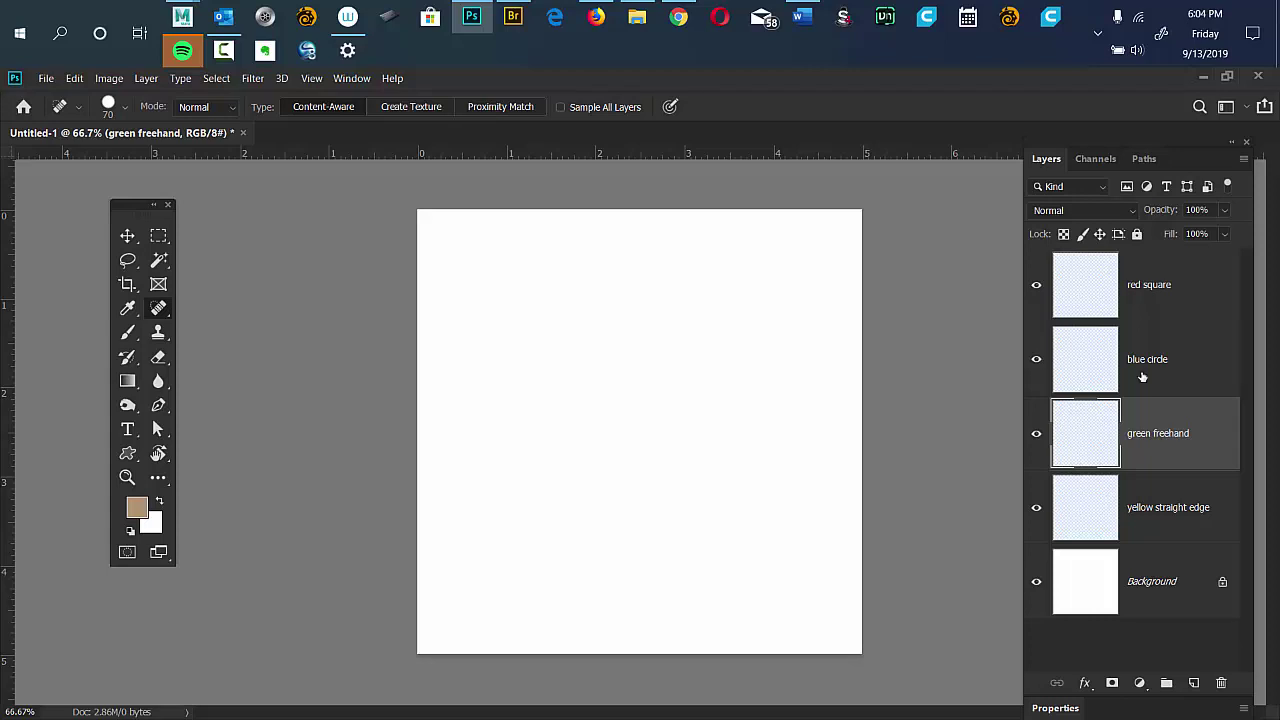
click(1154, 294)
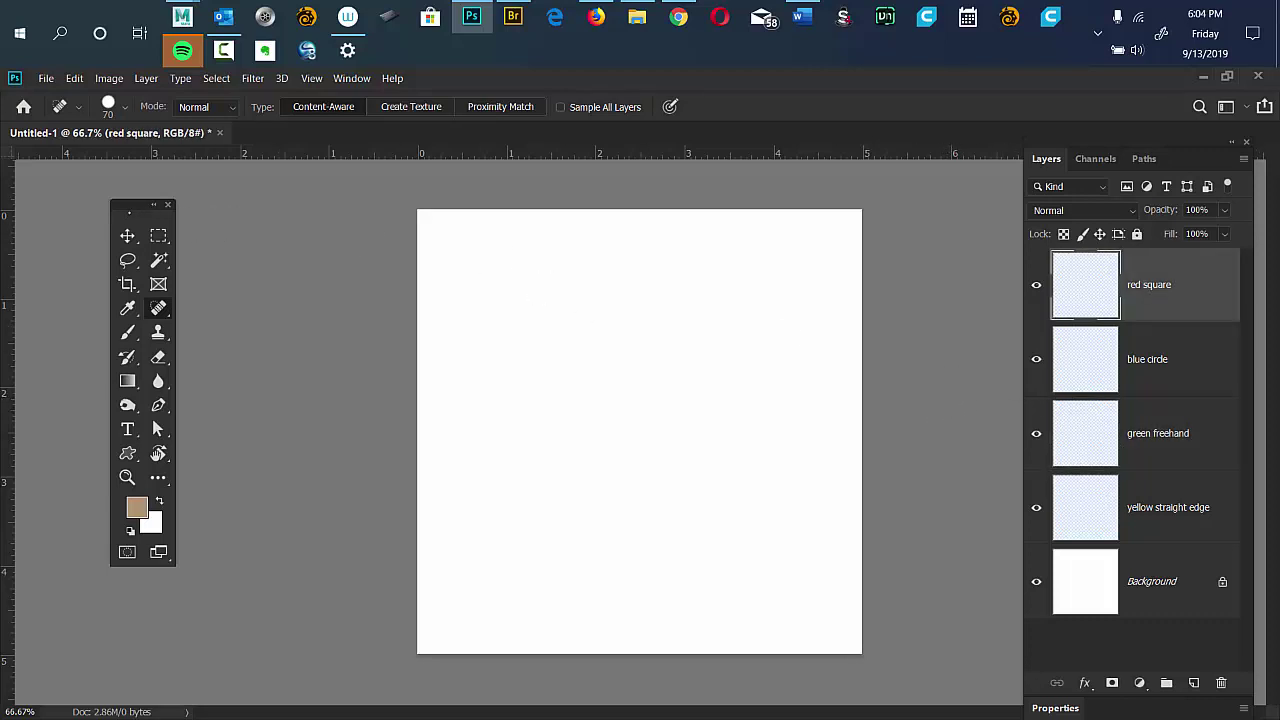
Move the Tools panel beside the canvas and choose the Rectangular Marquee Tool.
drag(140, 205, 296, 223)
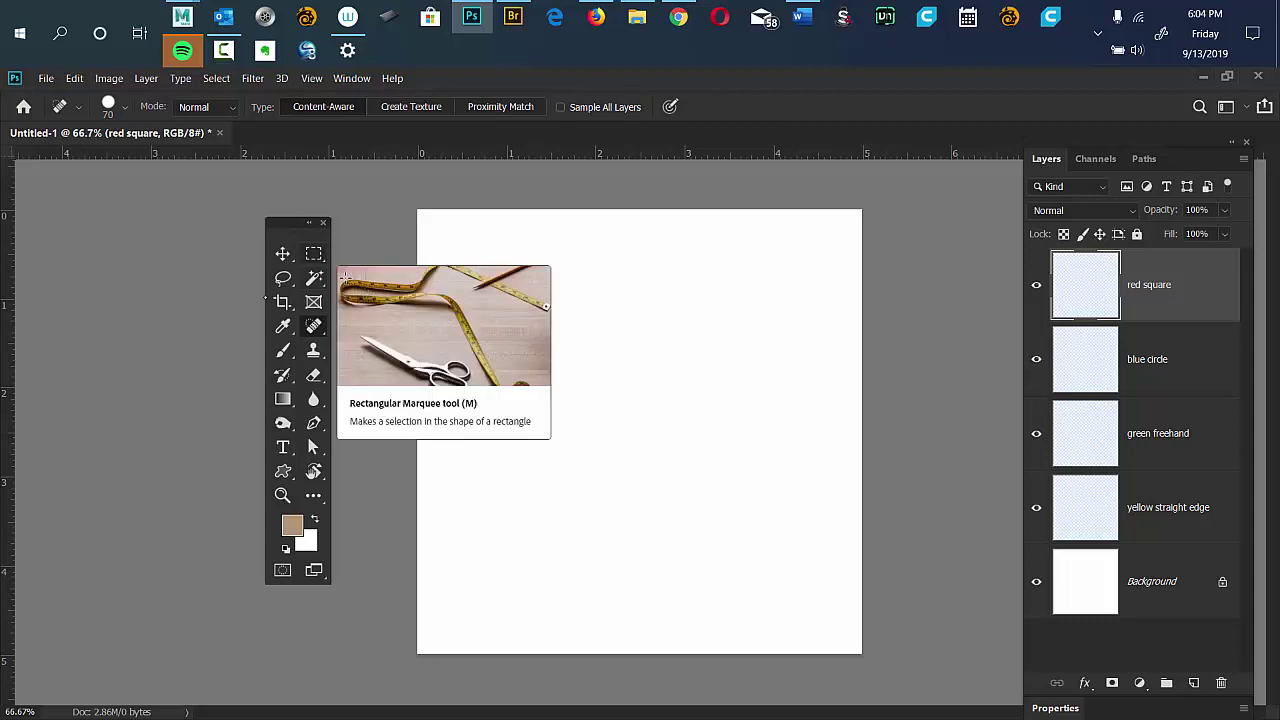
click(313, 253)
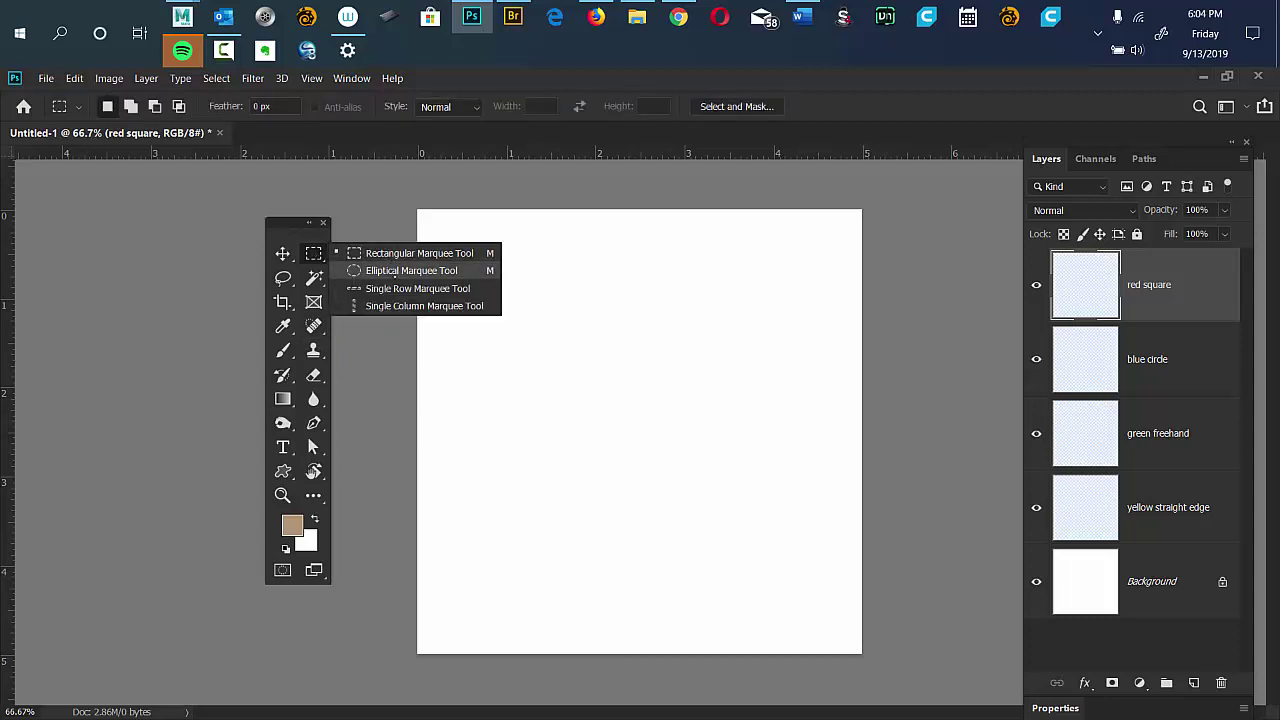
click(392, 256)
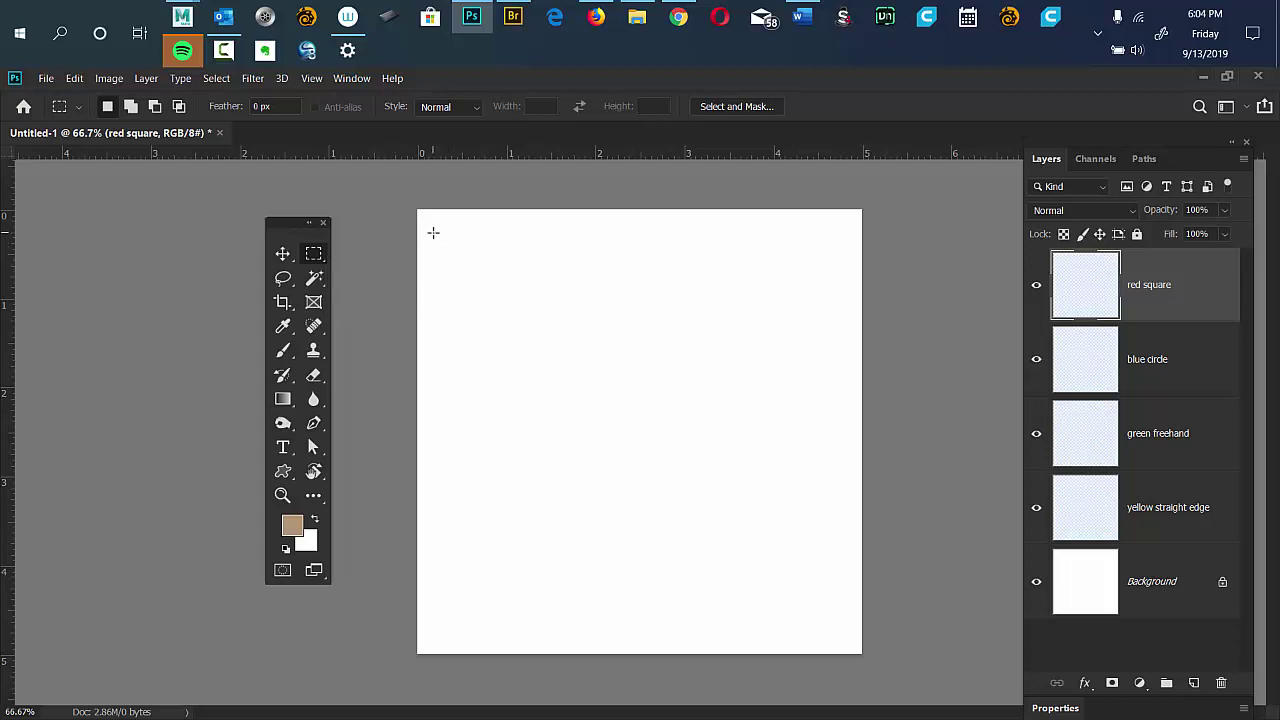
Draw a square marquee selection in the canvas's upper-left area, then reposition the Tools panel.
drag(464, 270, 610, 402)
drag(437, 236, 670, 422)
drag(631, 426, 627, 422)
drag(295, 226, 352, 202)
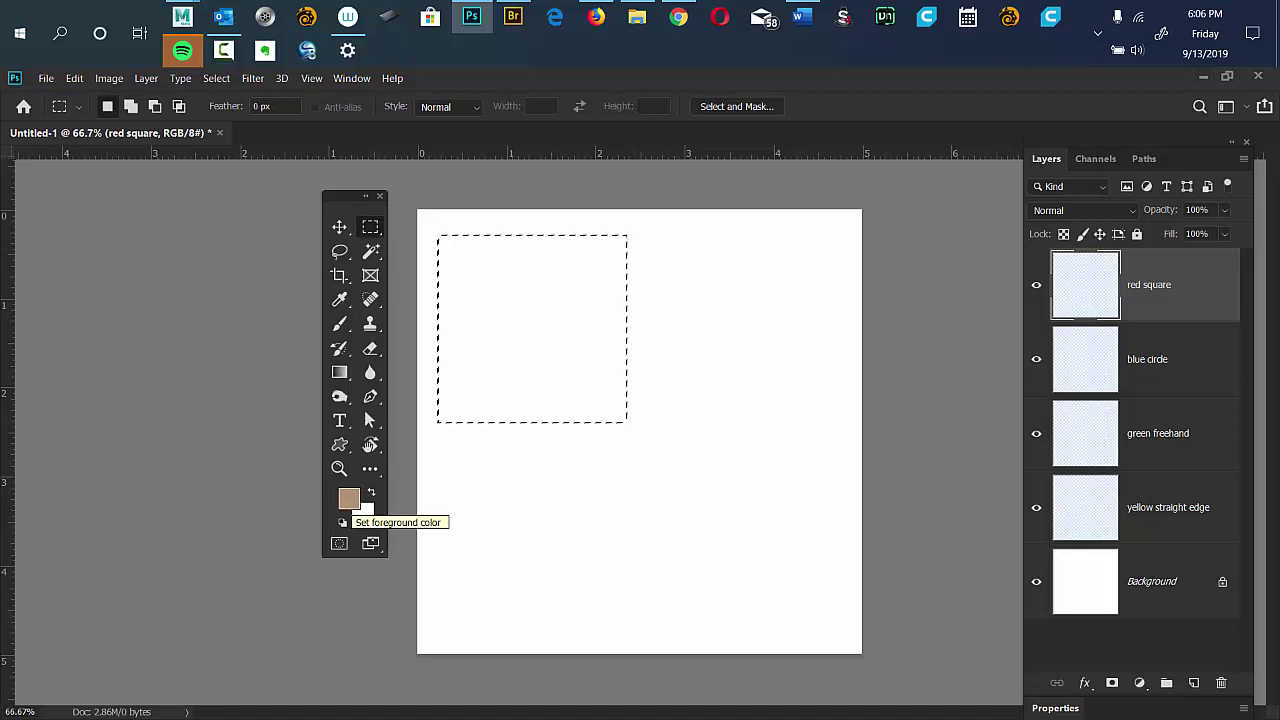
Open the foreground Color Picker and position it over the canvas.
click(348, 500)
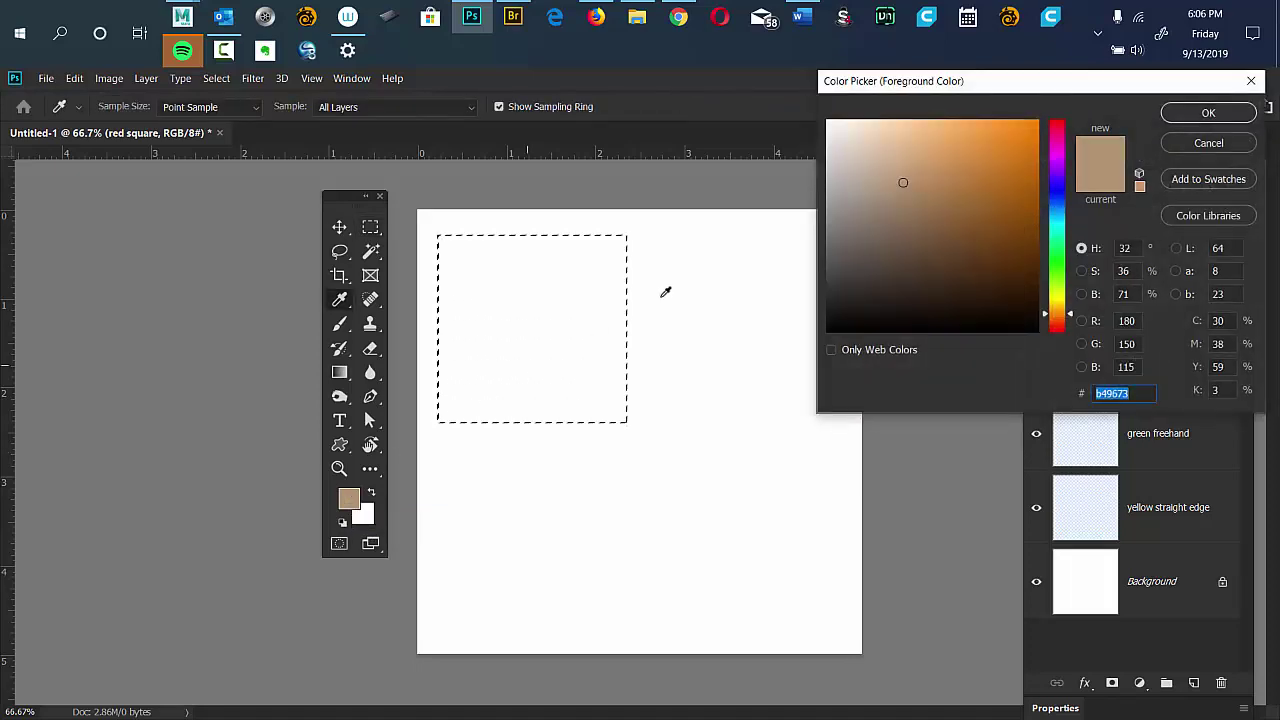
drag(954, 82, 771, 156)
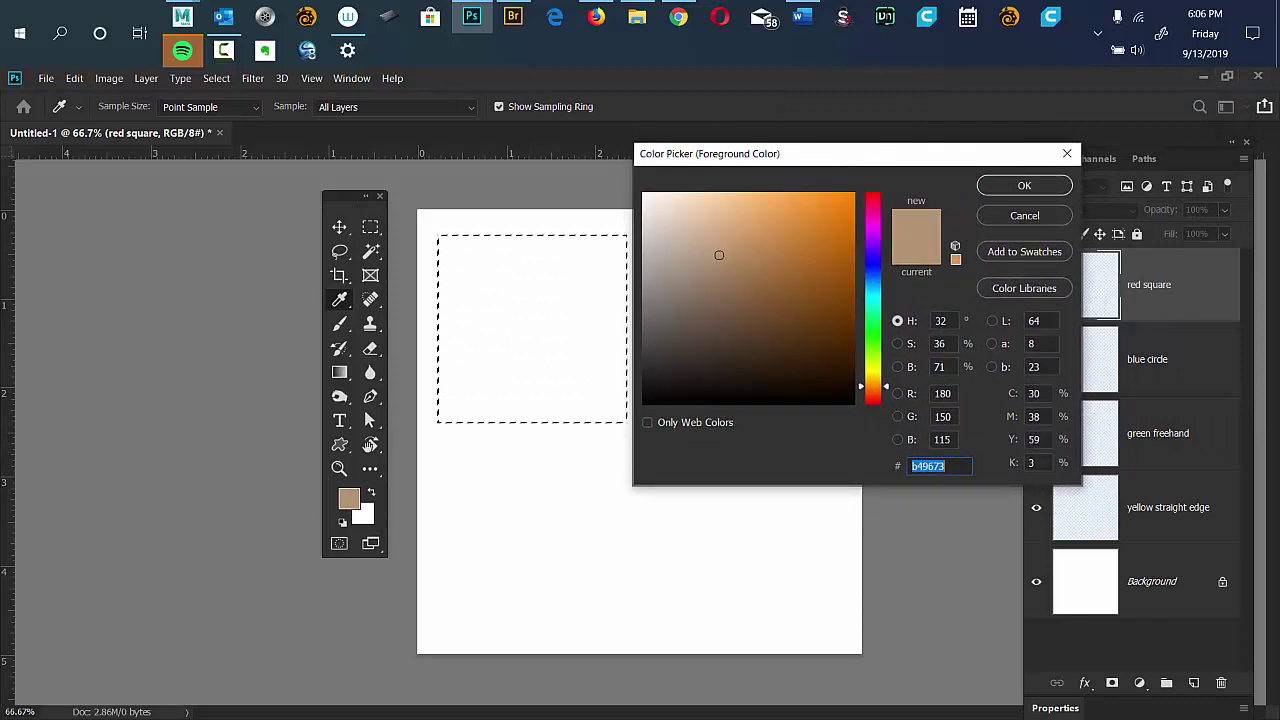
drag(791, 156, 1149, 174)
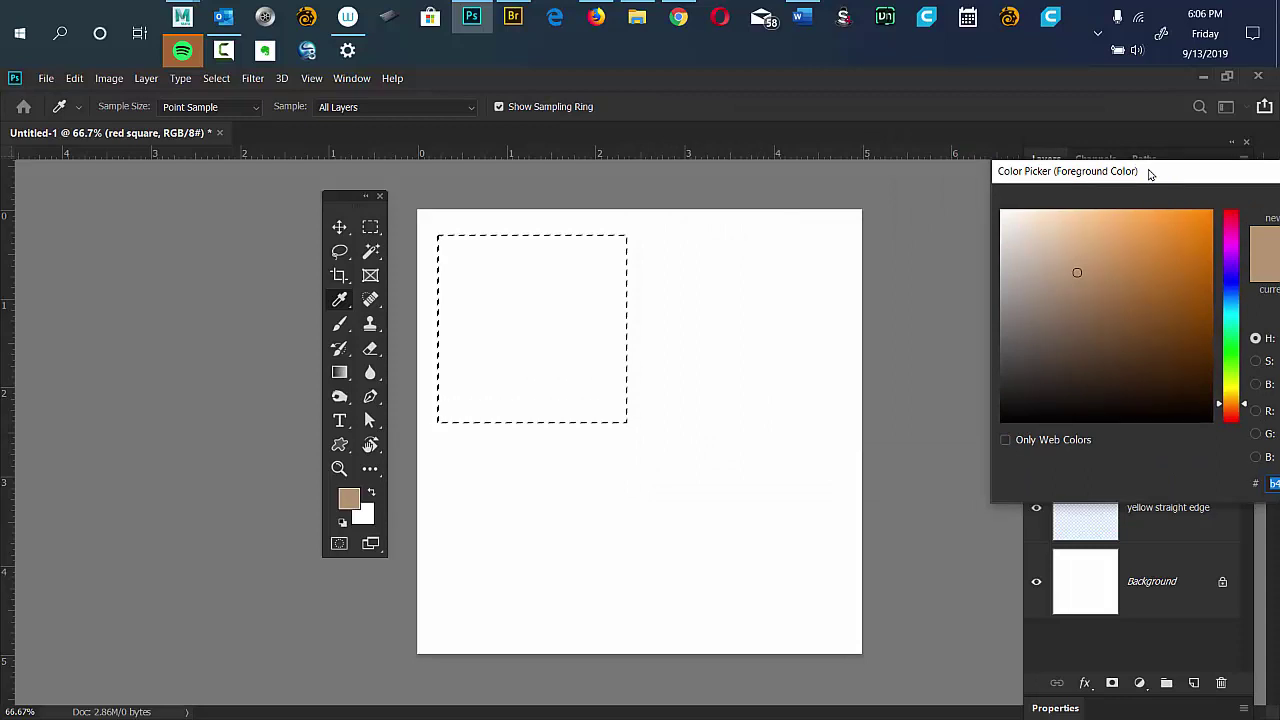
drag(1149, 178, 655, 201)
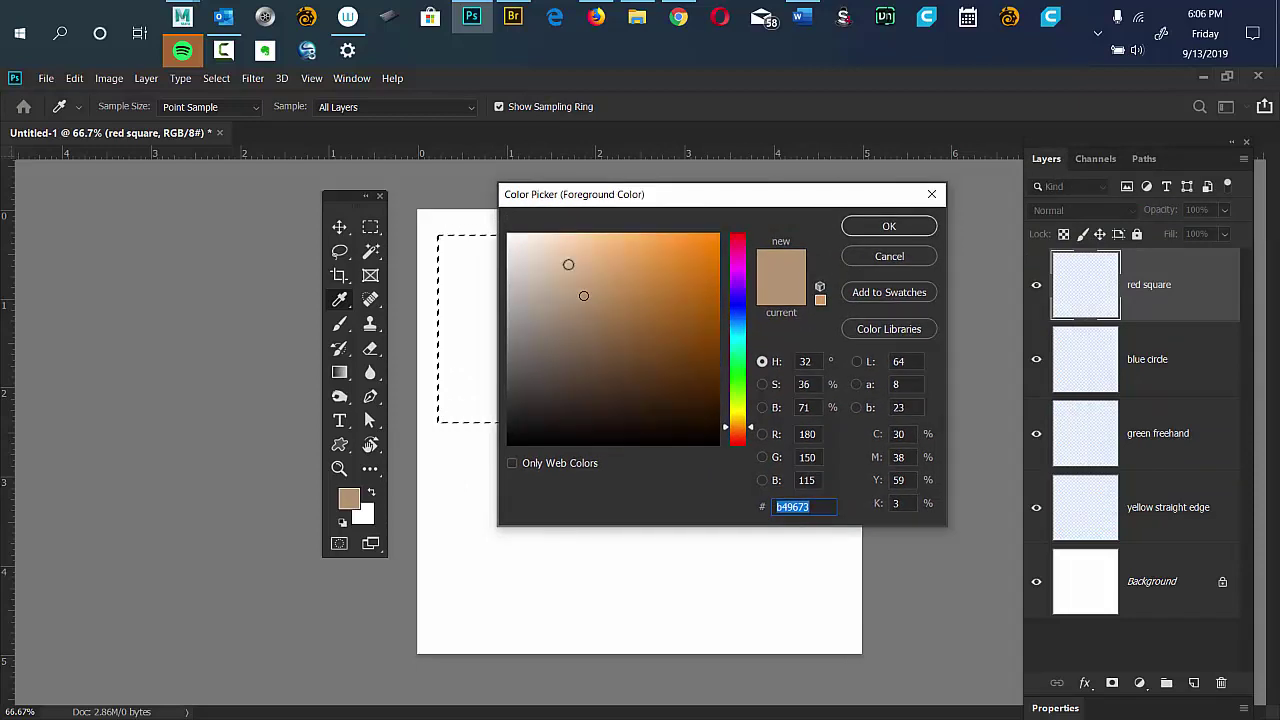
Try several colours, including 444444 and e2d0ba, and settle on red fe0000.
text(444444)
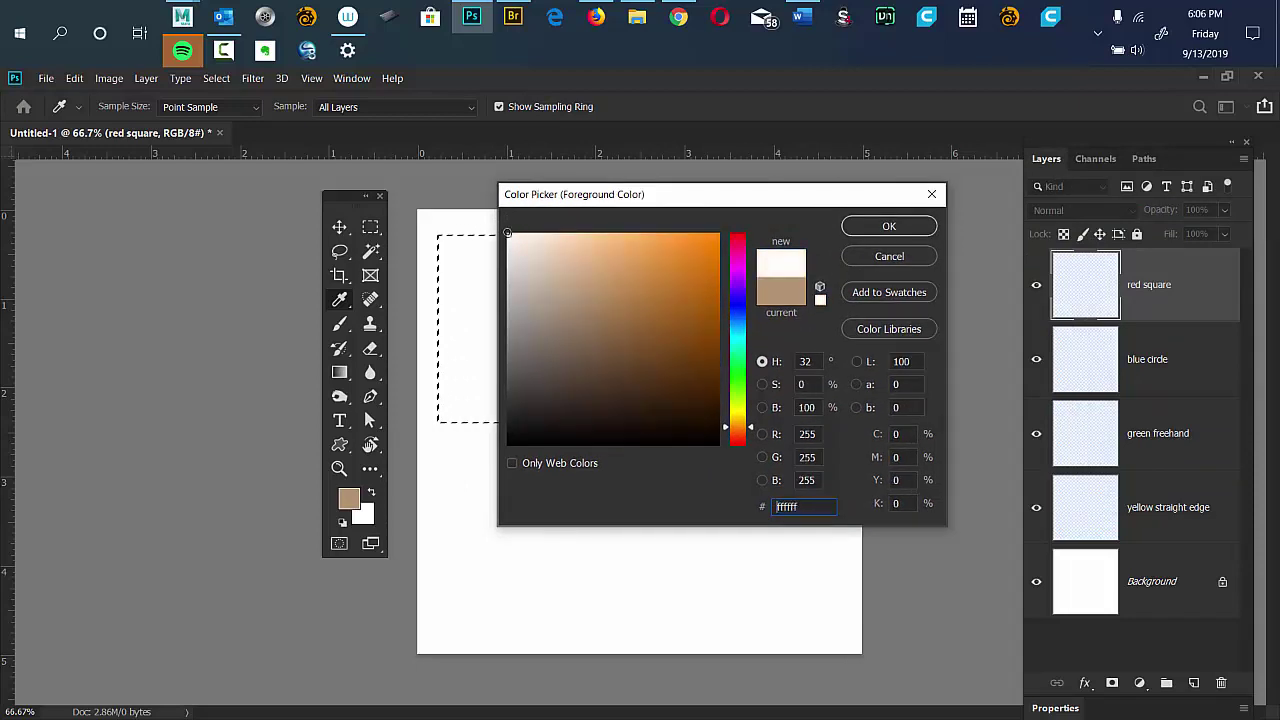
mouse_move(510, 406)
mouse_down()
mouse_move(523, 249)
mouse_move(720, 245)
mouse_move(607, 270)
mouse_up()
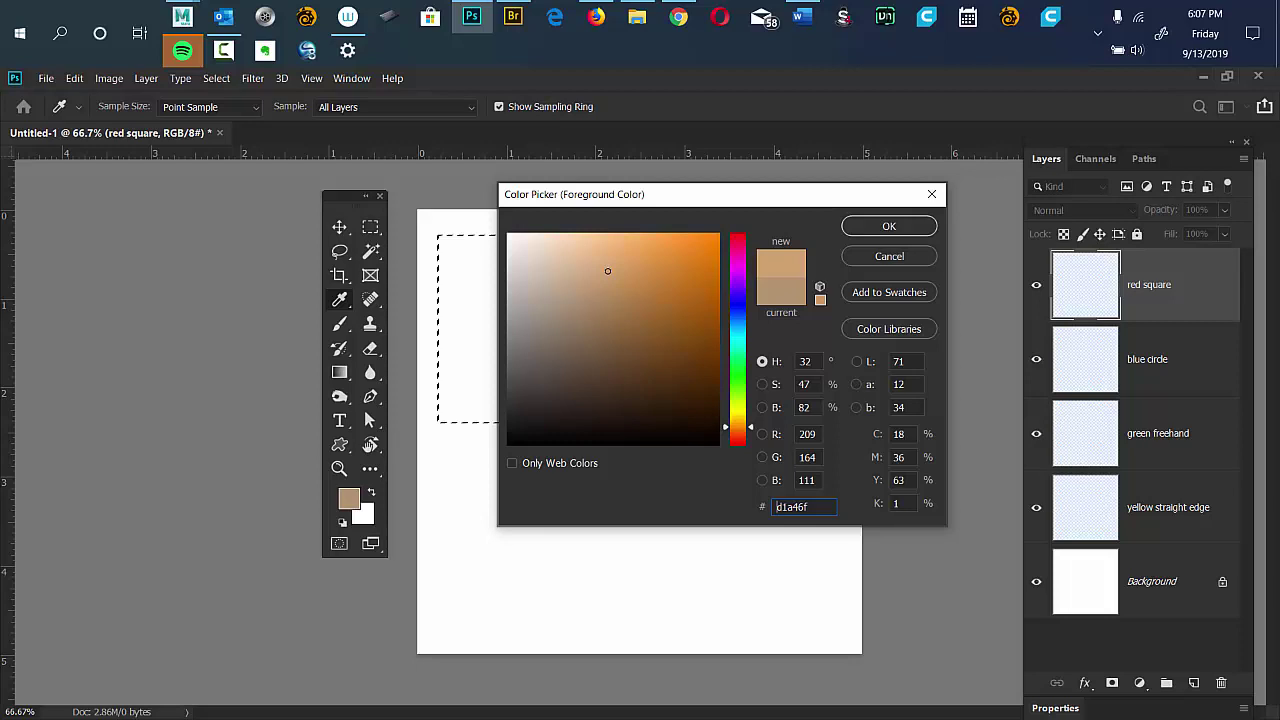
drag(607, 270, 556, 282)
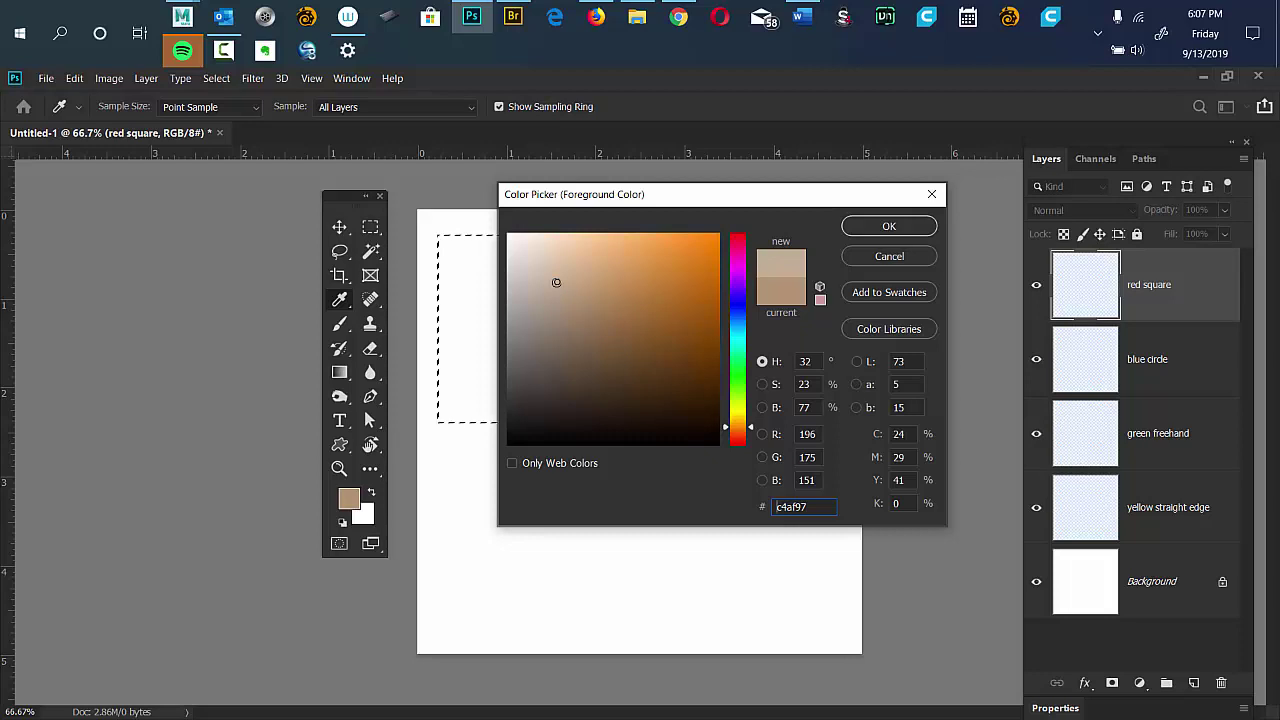
text(e2d0ba)
drag(515, 243, 506, 236)
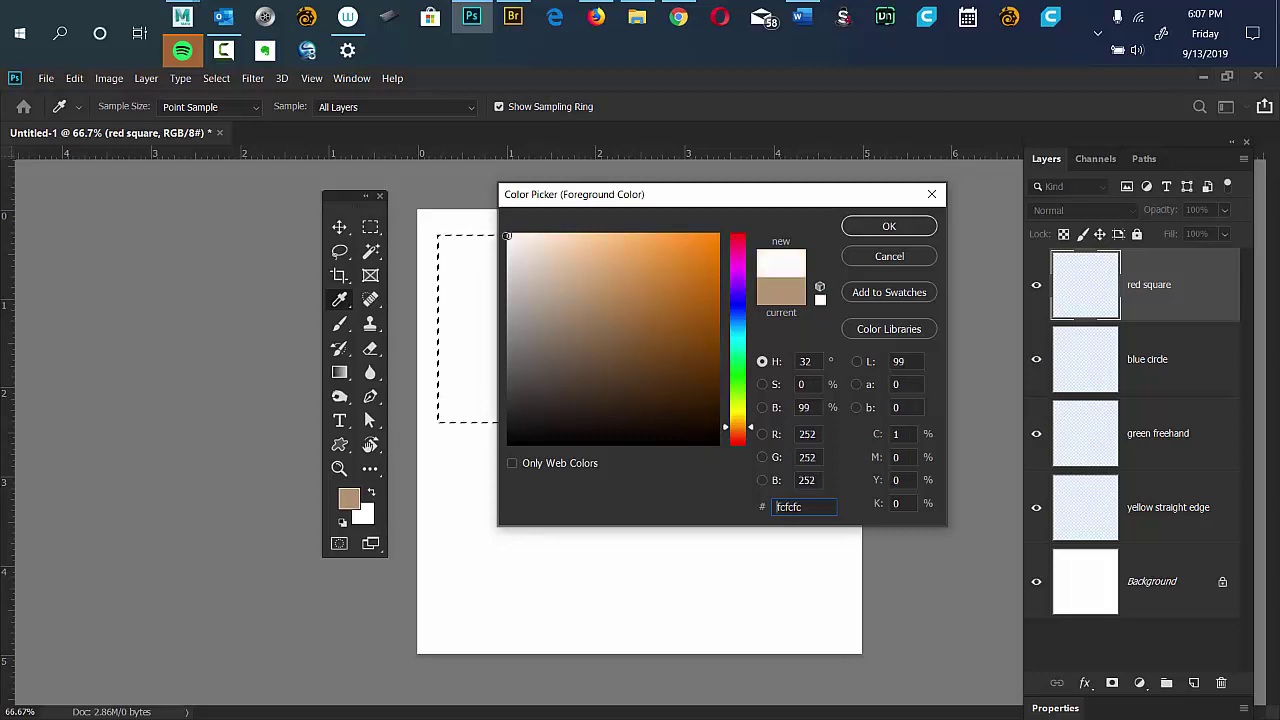
mouse_move(507, 236)
mouse_down()
mouse_move(507, 424)
mouse_move(494, 450)
mouse_move(507, 234)
mouse_move(509, 470)
mouse_move(507, 231)
mouse_up()
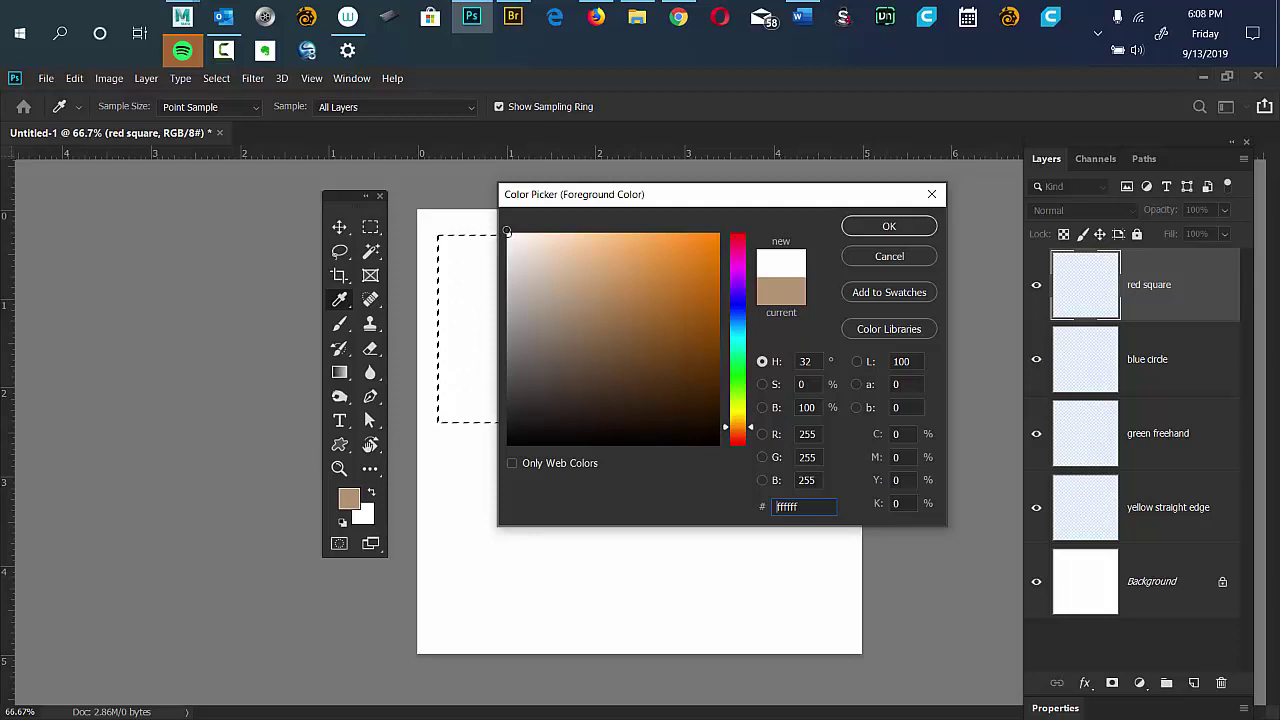
click(512, 239)
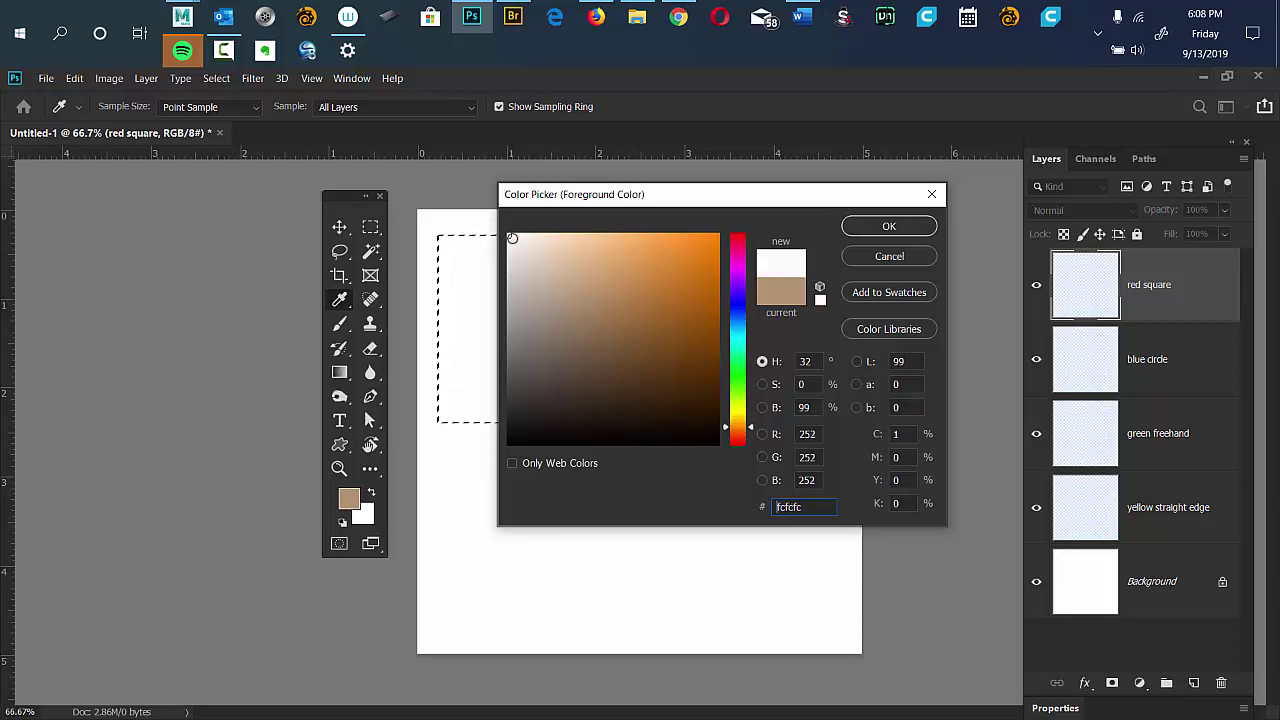
mouse_move(512, 239)
mouse_down()
mouse_move(736, 235)
mouse_move(694, 236)
mouse_move(721, 234)
mouse_up()
click(745, 234)
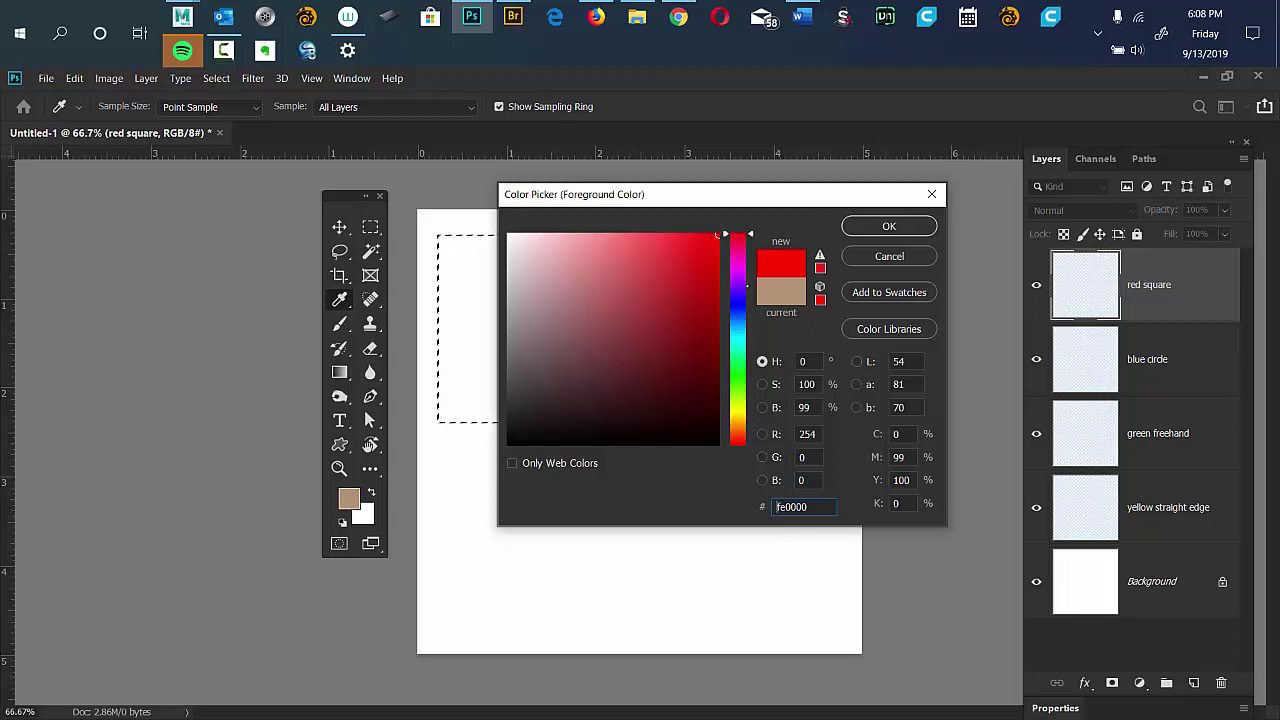
Tune the Color Picker's new colour to a muted dark red, hex a52121 (R165 G33 B33).
drag(717, 234, 729, 234)
click(719, 236)
mouse_move(718, 235)
mouse_down()
mouse_move(711, 450)
mouse_move(717, 302)
mouse_move(717, 369)
mouse_up()
text(900000)
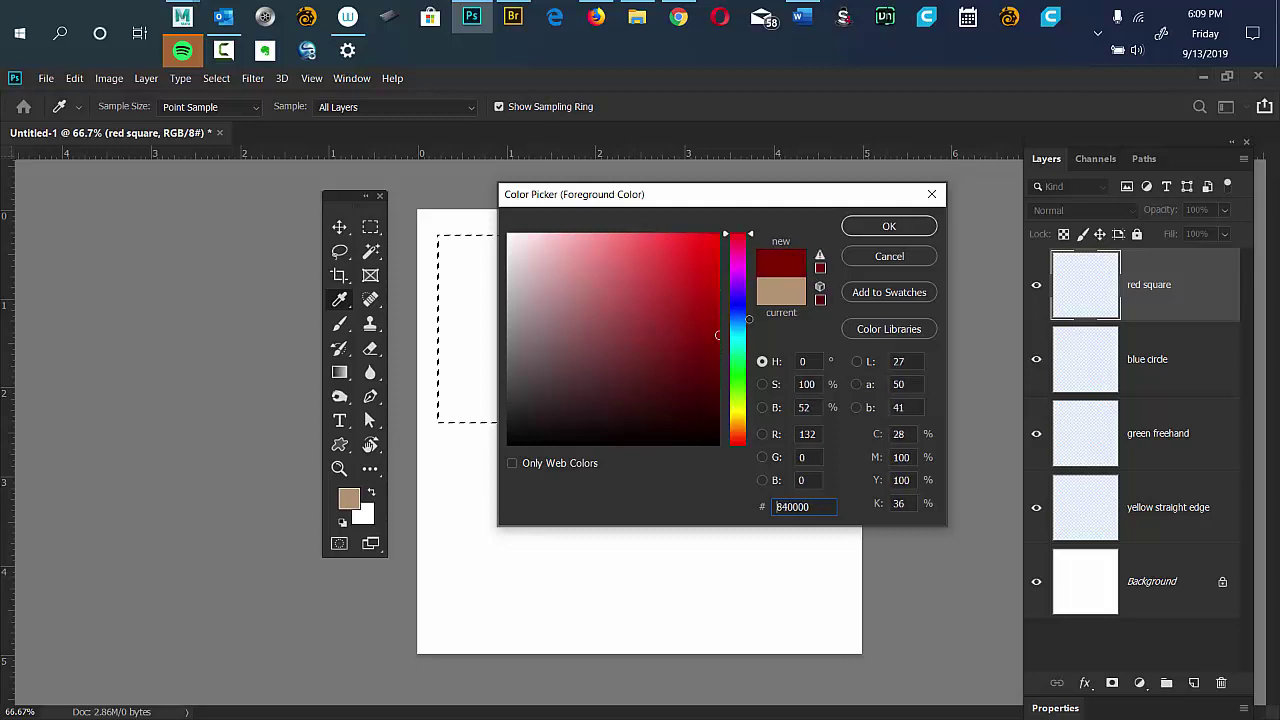
text(460000)
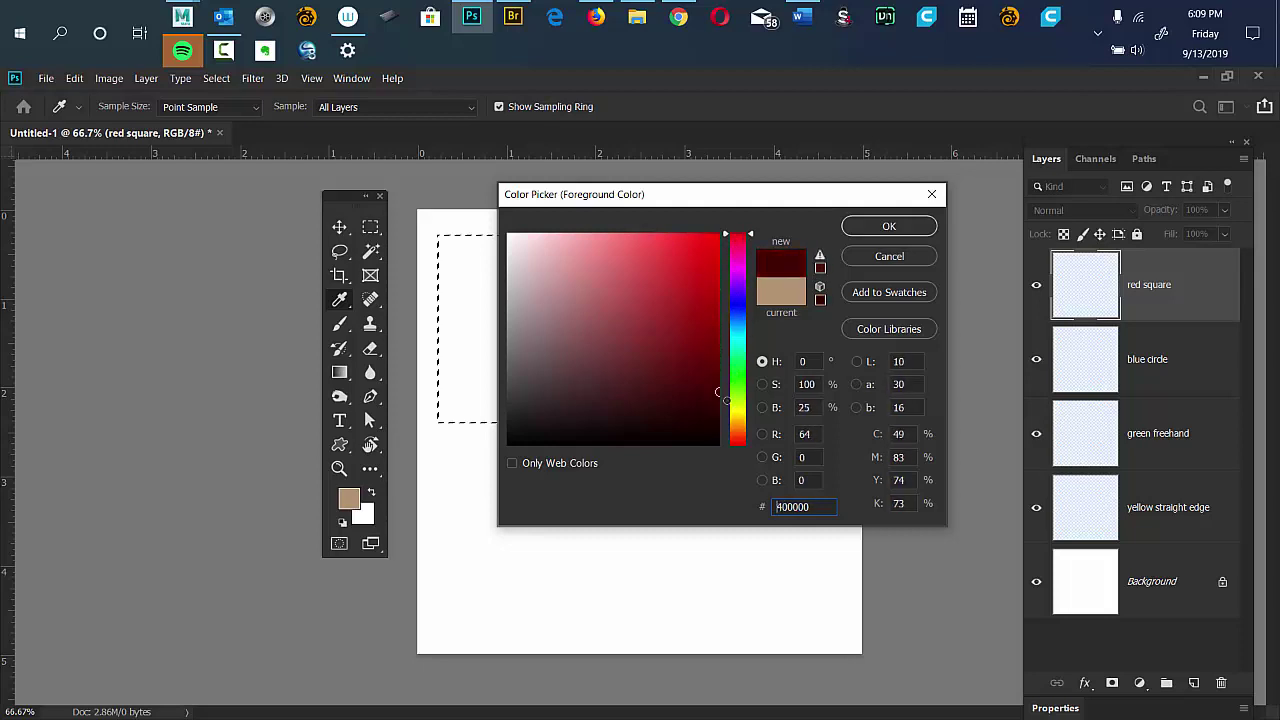
text(ff0000)
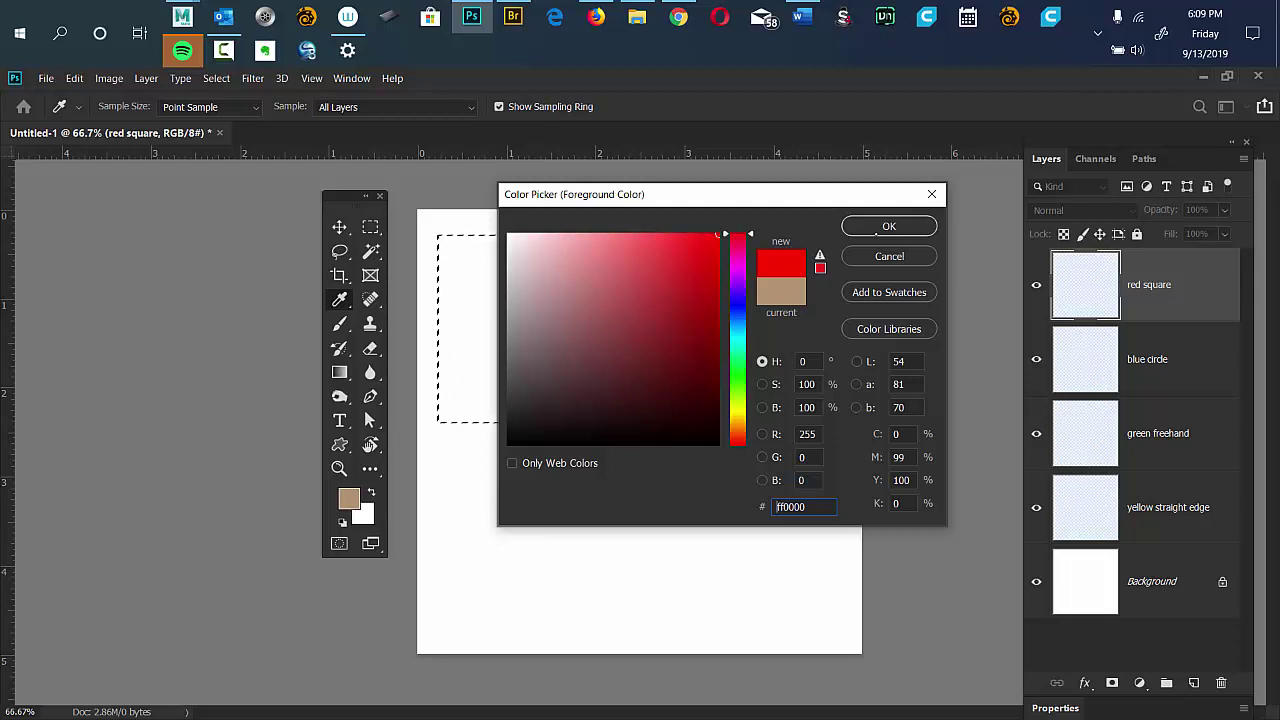
mouse_move(650, 262)
mouse_down()
mouse_move(551, 320)
mouse_move(571, 286)
mouse_move(634, 258)
mouse_move(560, 289)
mouse_move(594, 283)
mouse_move(580, 334)
mouse_move(548, 252)
mouse_move(580, 263)
mouse_move(718, 242)
mouse_move(700, 290)
mouse_move(600, 360)
mouse_move(666, 369)
mouse_move(609, 268)
mouse_move(623, 380)
mouse_move(660, 330)
mouse_move(592, 297)
mouse_move(588, 397)
mouse_move(631, 262)
mouse_move(634, 397)
mouse_move(700, 252)
mouse_move(626, 360)
mouse_move(620, 339)
mouse_move(655, 290)
mouse_move(677, 308)
mouse_up()
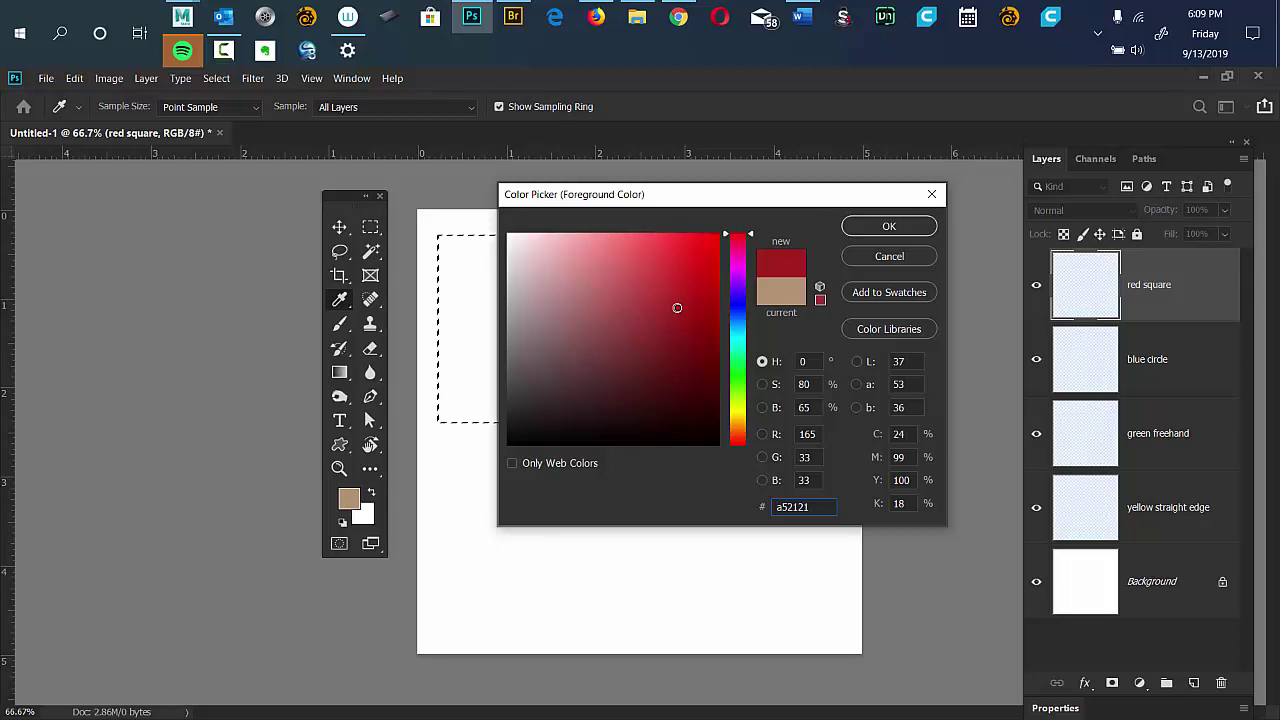
key(alt)
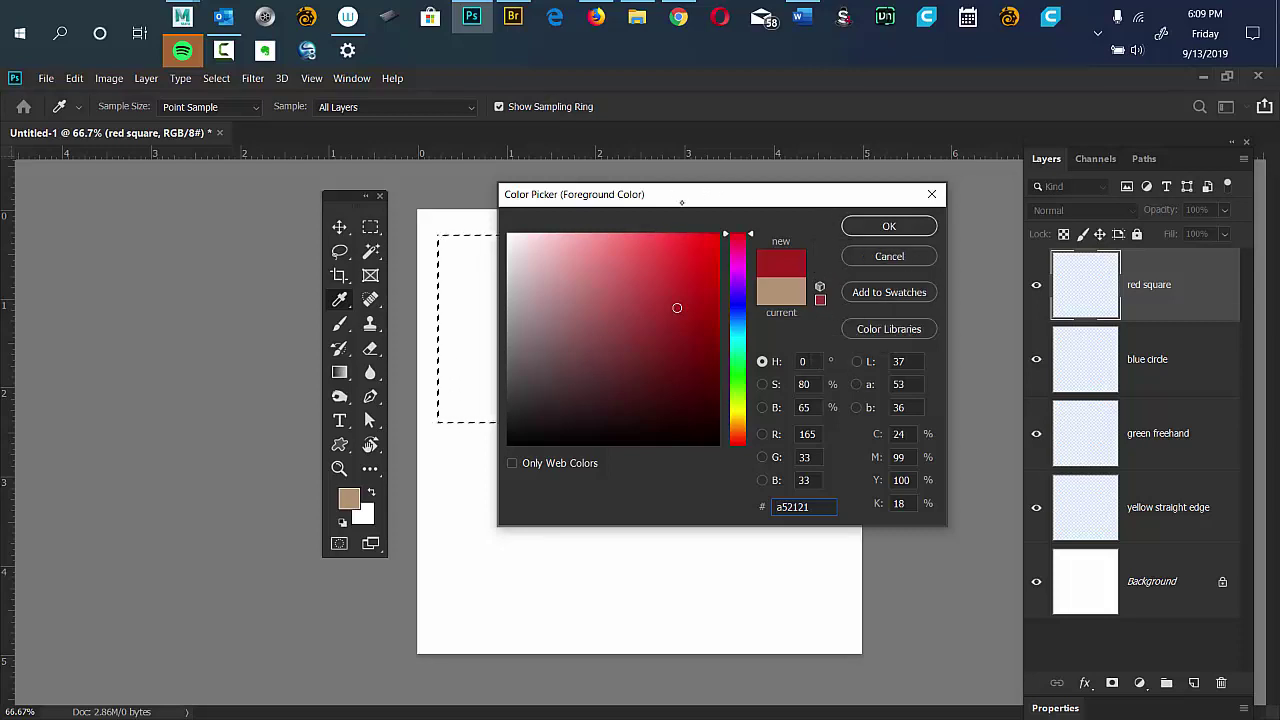
drag(698, 196, 657, 205)
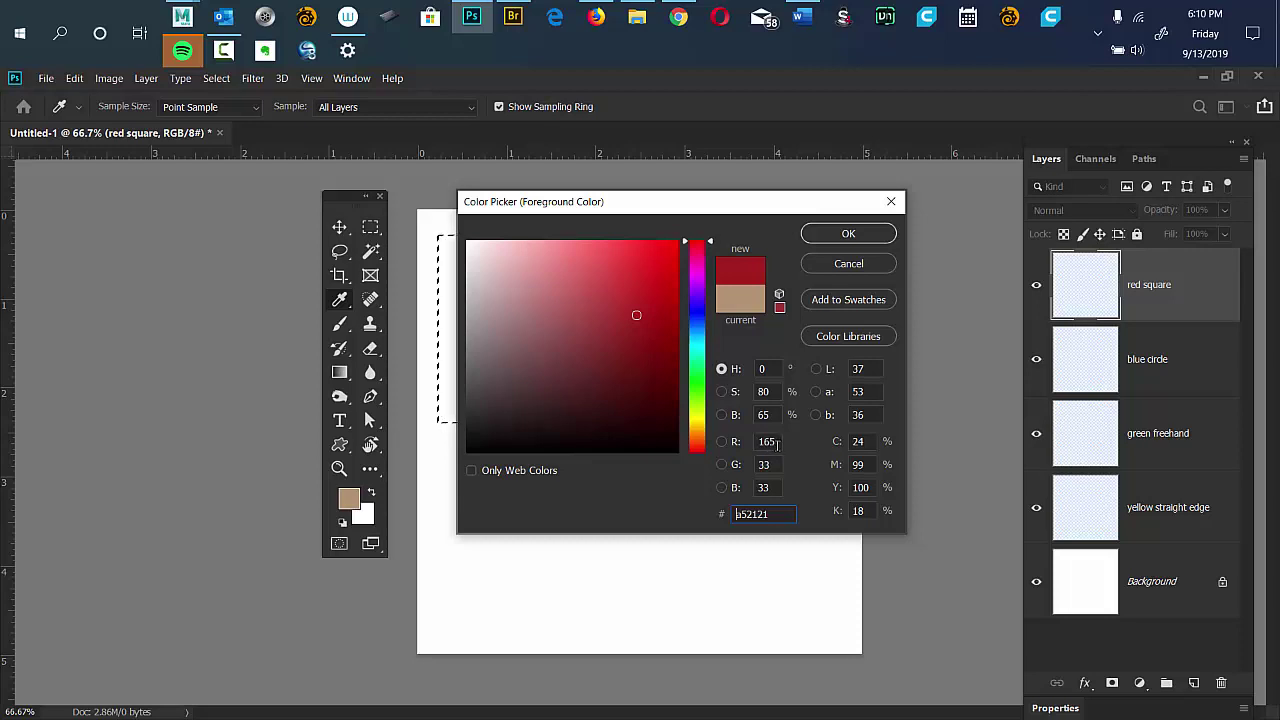
Enter new RGB values, ending with 255 for both red and green.
drag(777, 443, 735, 443)
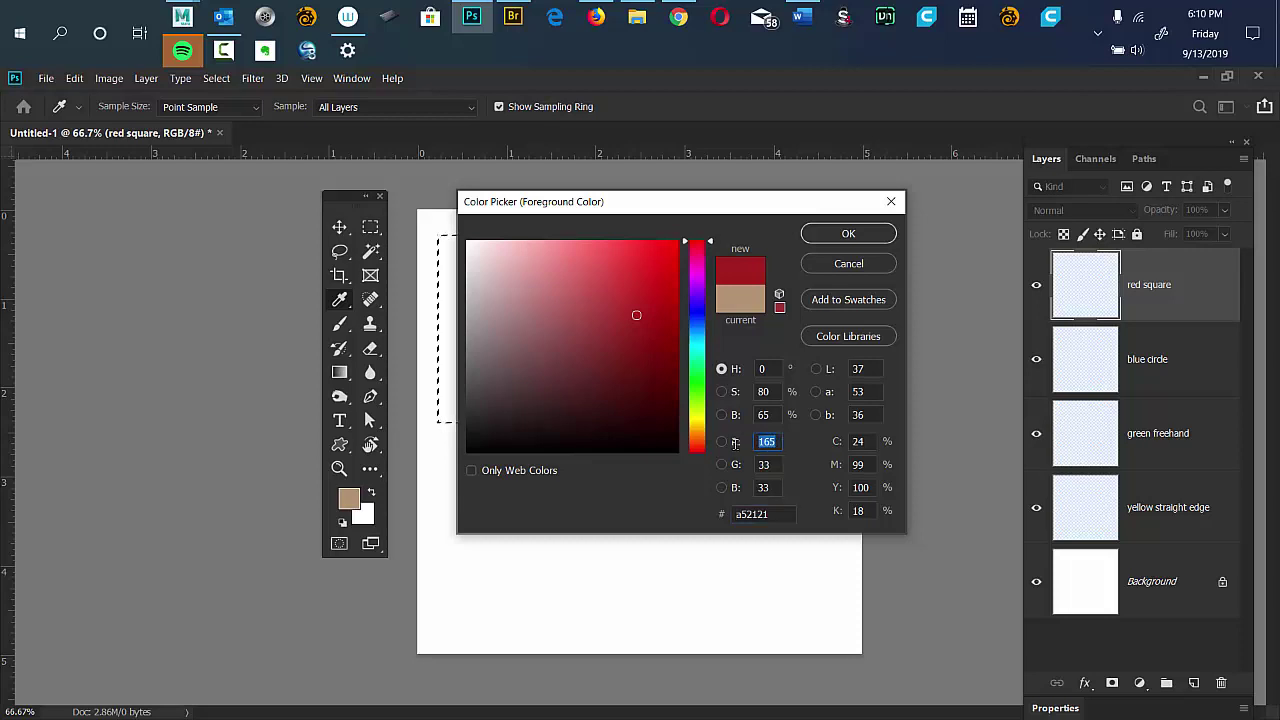
text(0)
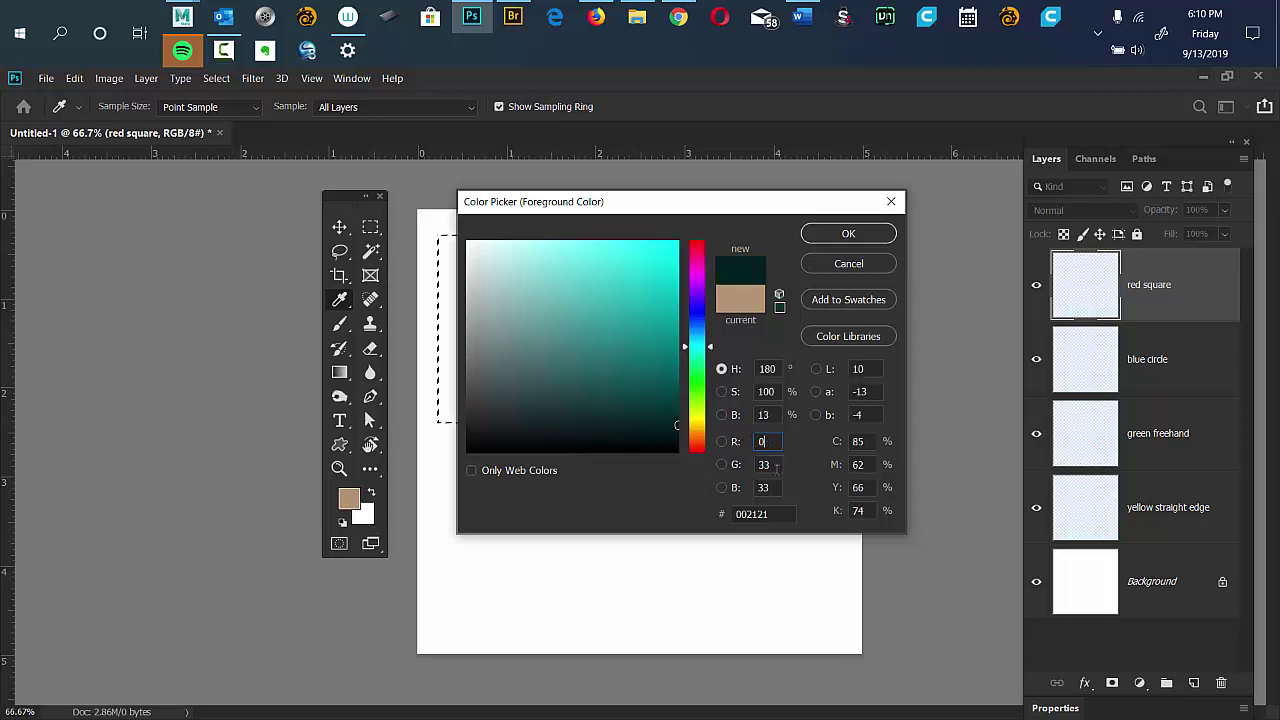
drag(777, 469, 760, 488)
text(0)
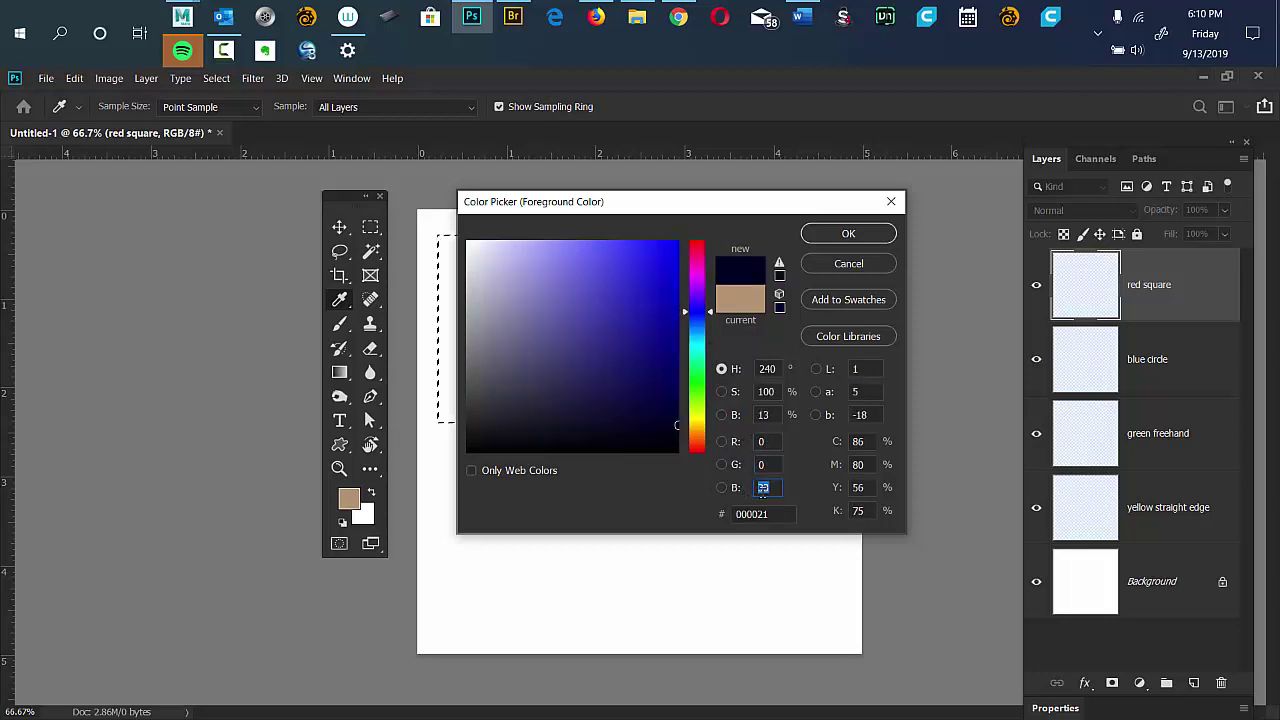
text(0)
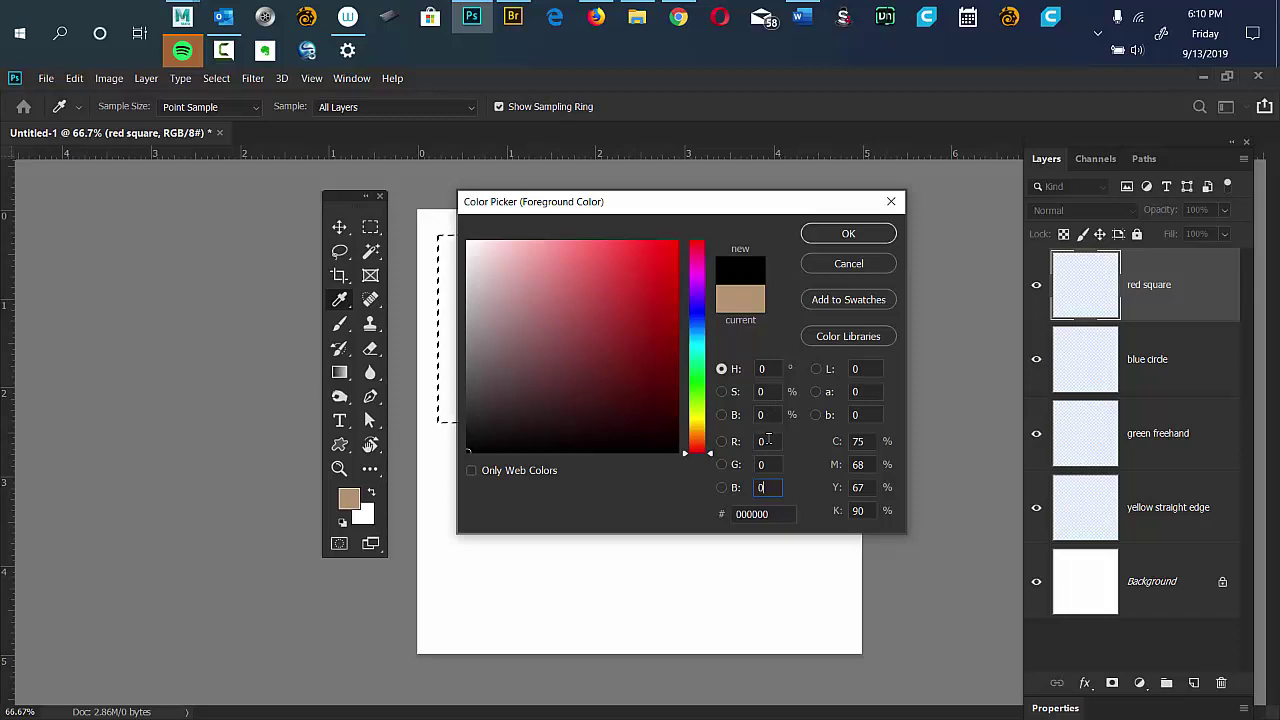
click(762, 441)
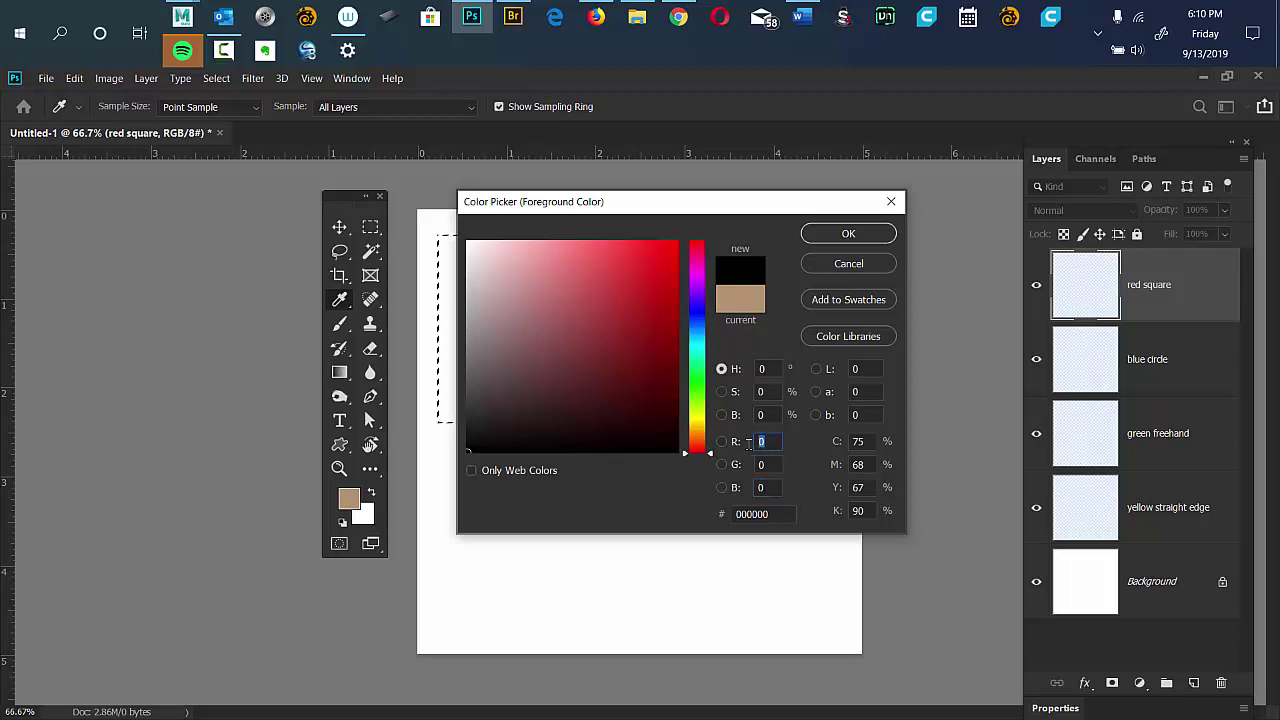
text(255)
key(Tab)
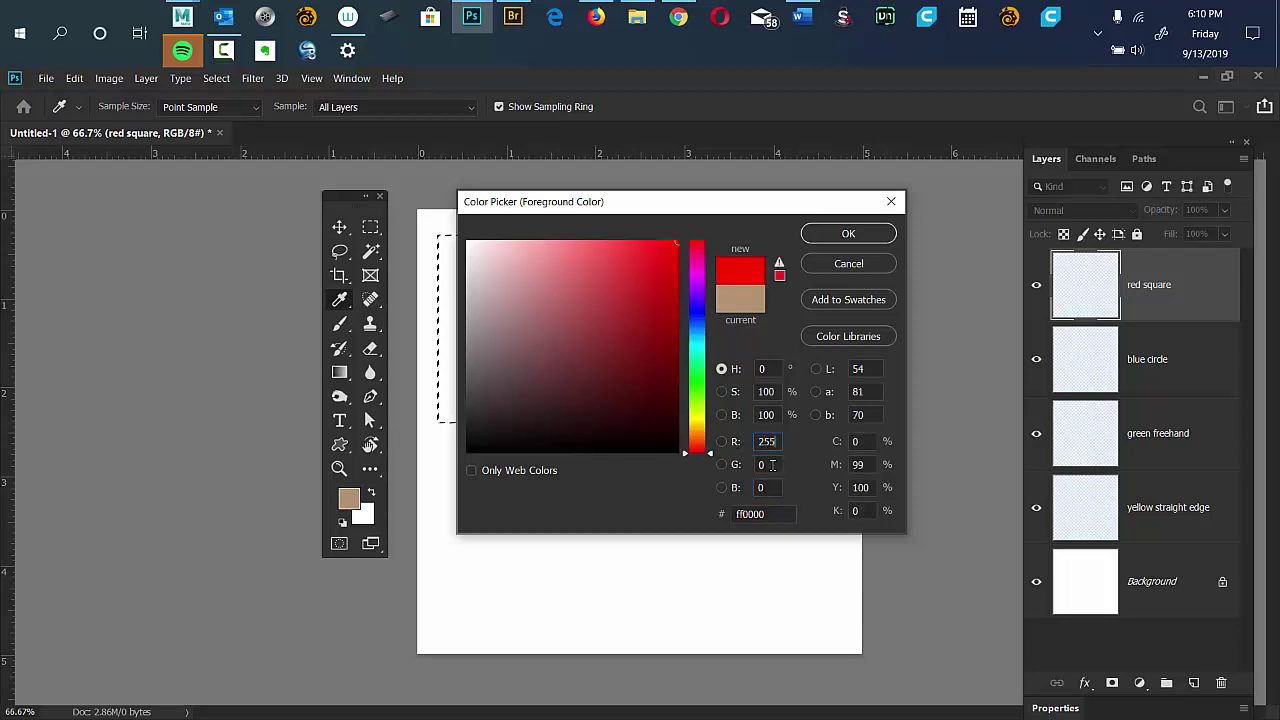
text(255)
key(Tab)
text(255)
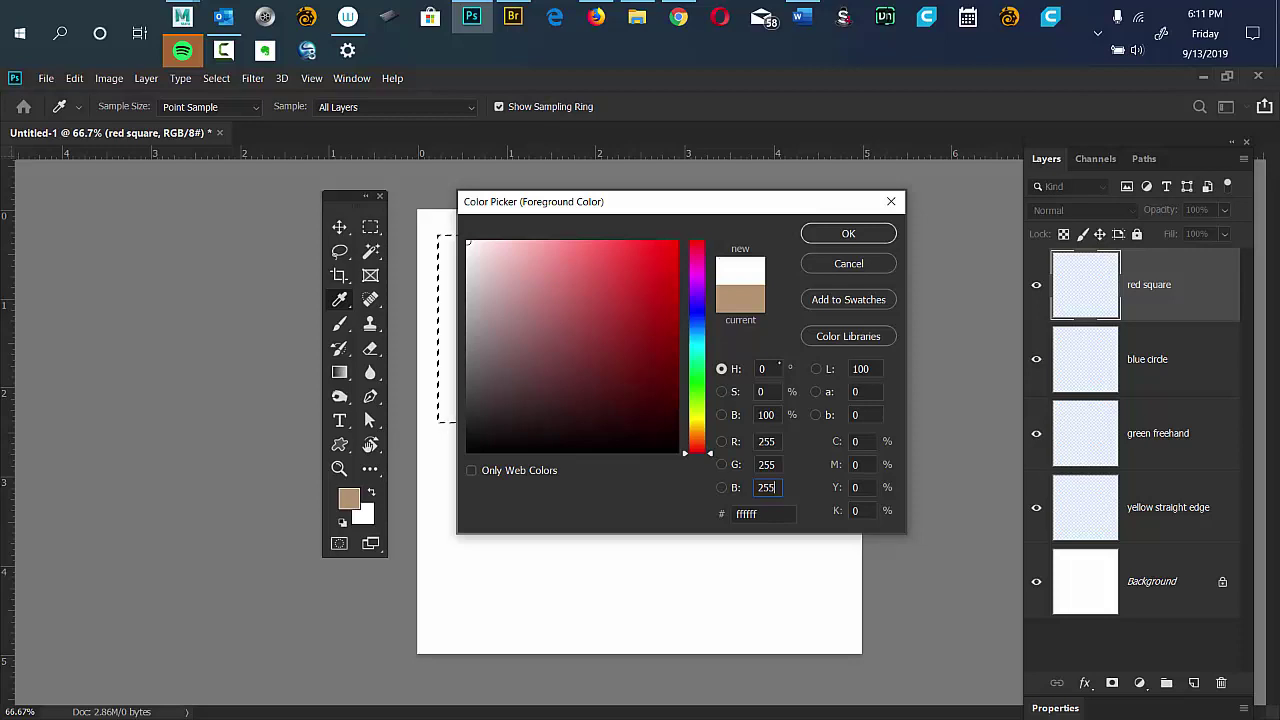
Change red to 25, giving cyan 19ffff and an out-of-range 0–255 alert.
click(758, 417)
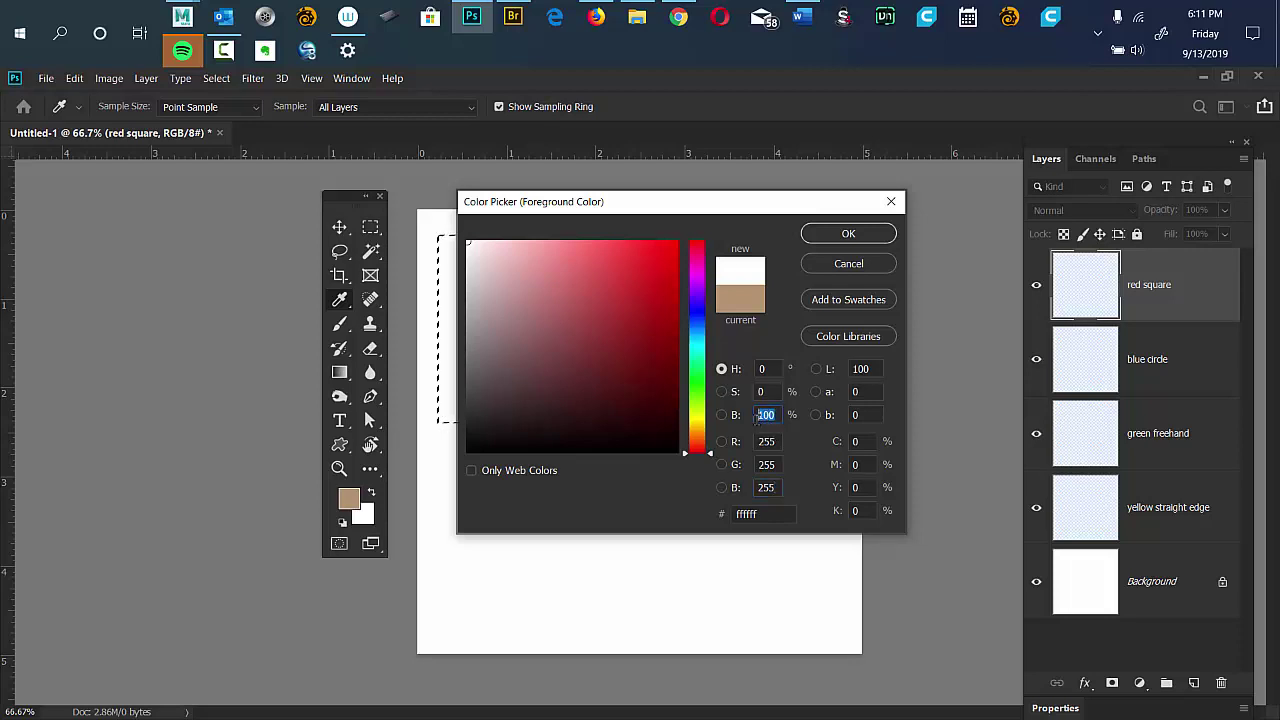
click(763, 446)
text(25)
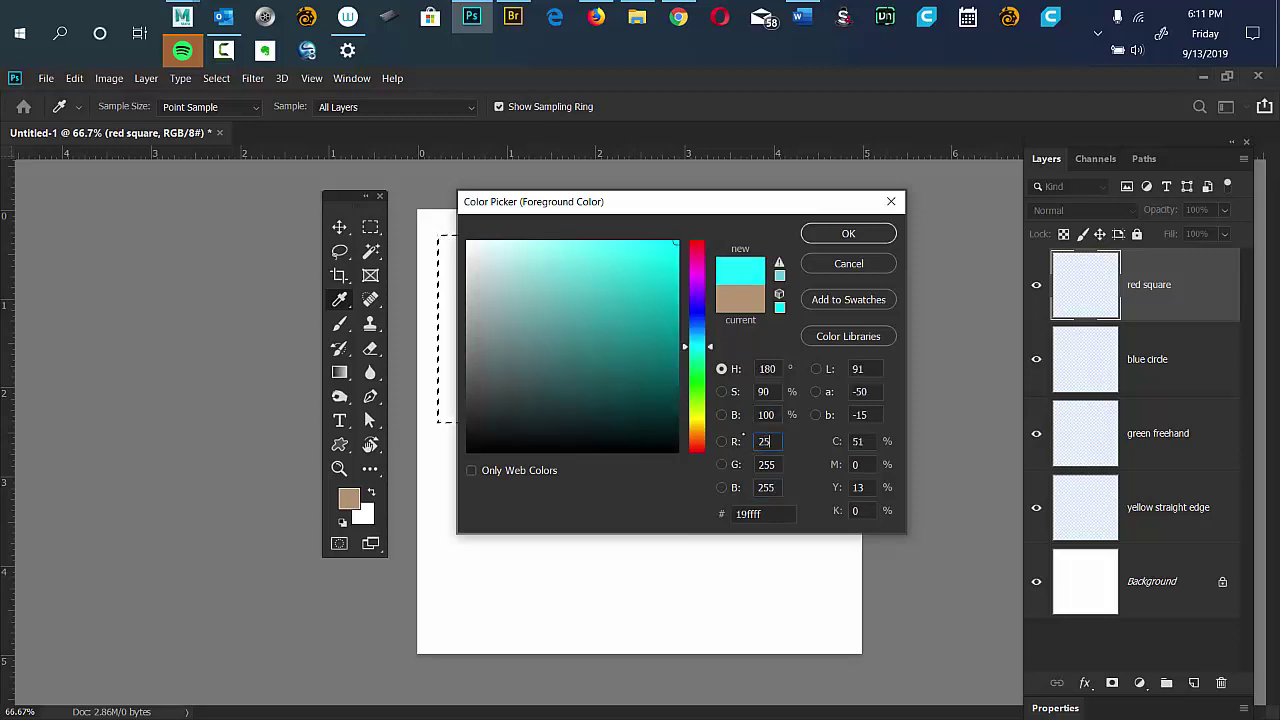
click(770, 465)
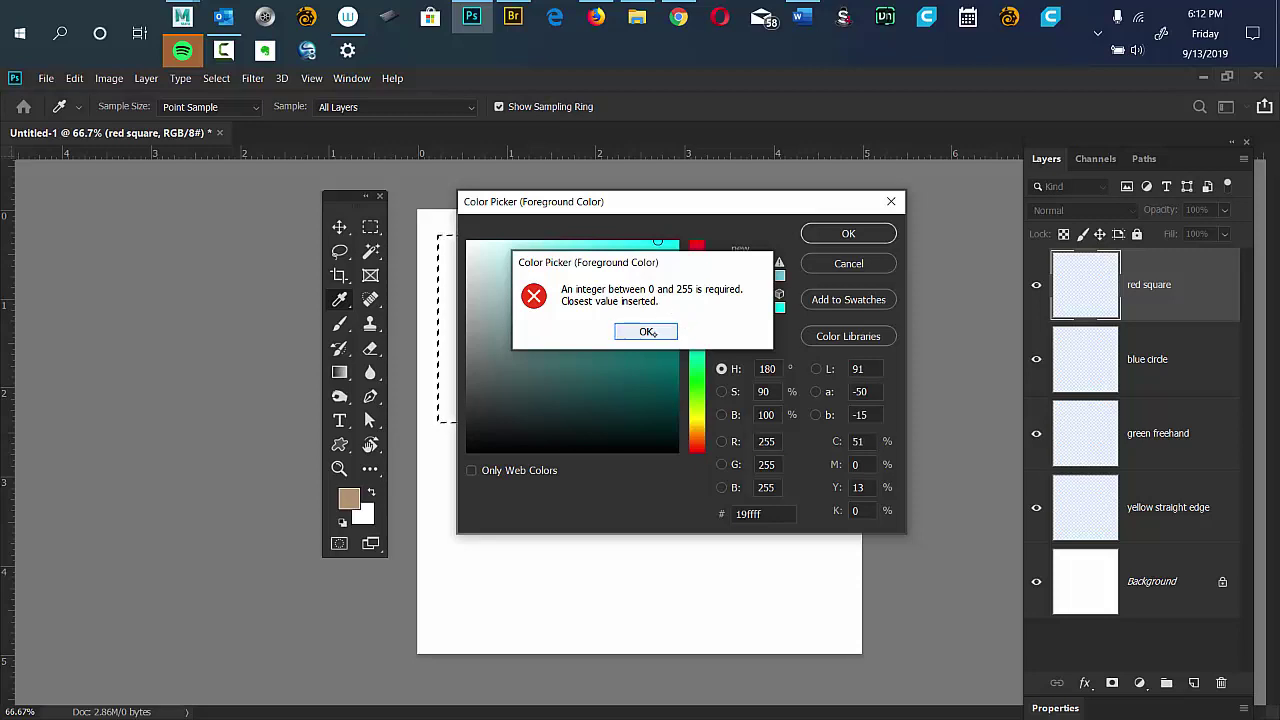
Dismiss the warning and set the foreground colour to bright red, f30303.
click(646, 331)
mouse_move(648, 317)
mouse_down()
mouse_move(660, 250)
mouse_move(675, 251)
mouse_up()
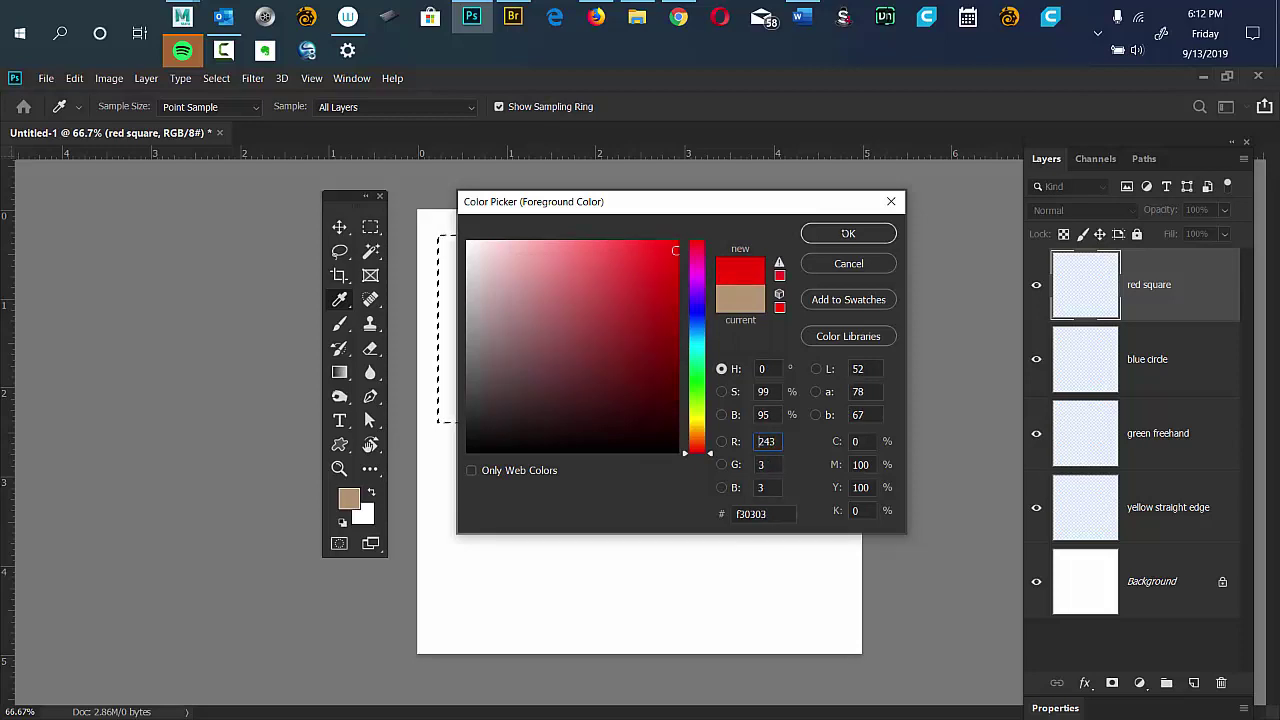
key(Return)
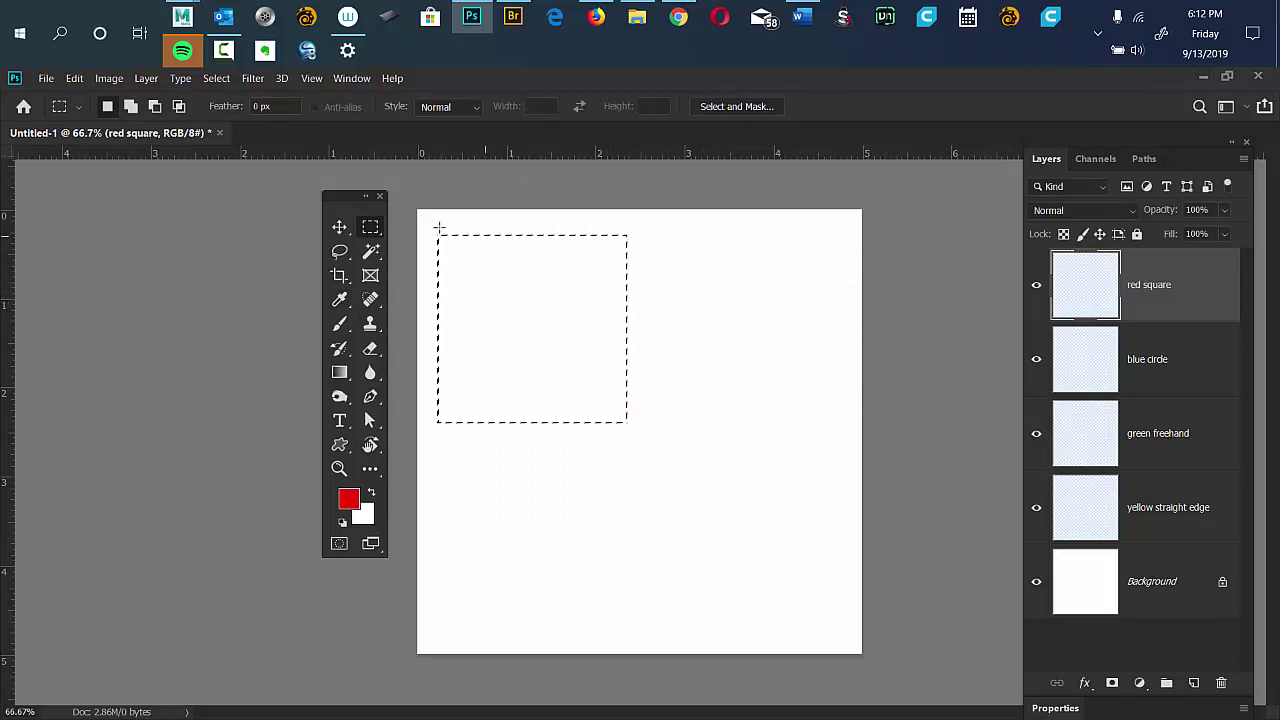
Fill the square selection with bright red using a 200 px brush.
drag(349, 196, 357, 200)
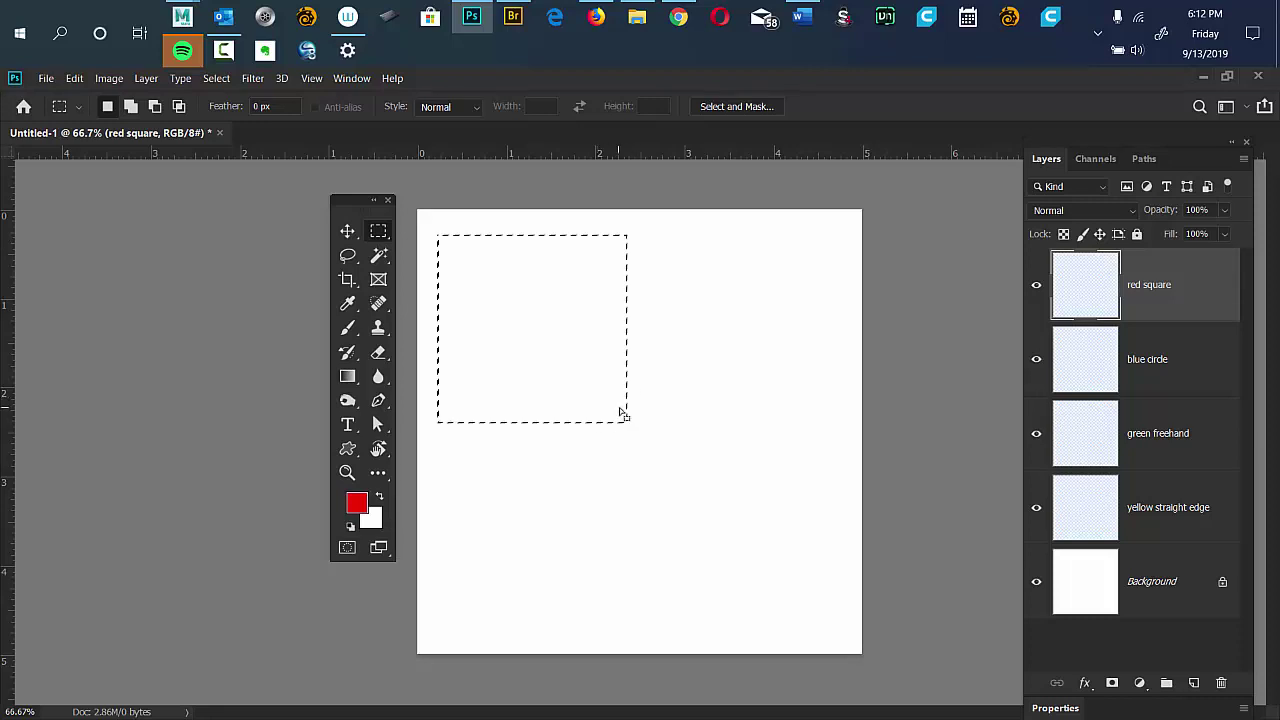
key(b)
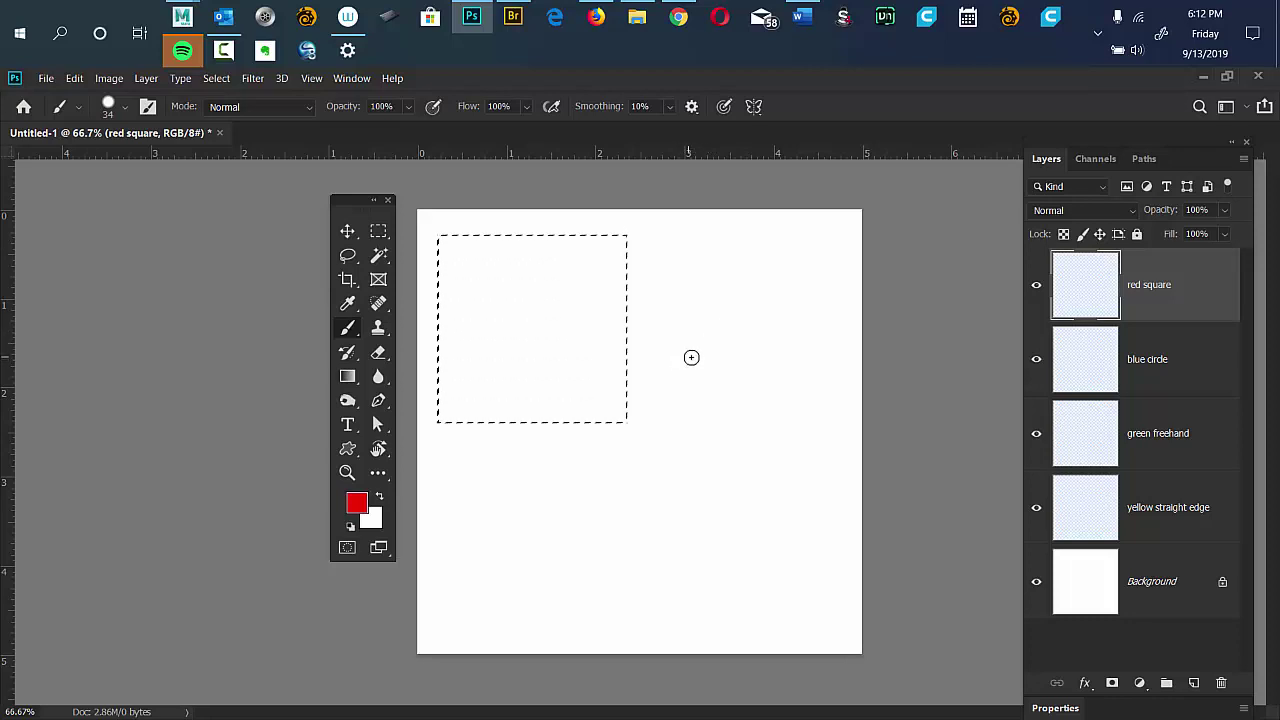
key(bracketright)
key(bracketright)
key(bracketright)
key(bracketright)
key(bracketright)
key(bracketright)
key(bracketright)
key(bracketright)
key(bracketright)
key(bracketright)
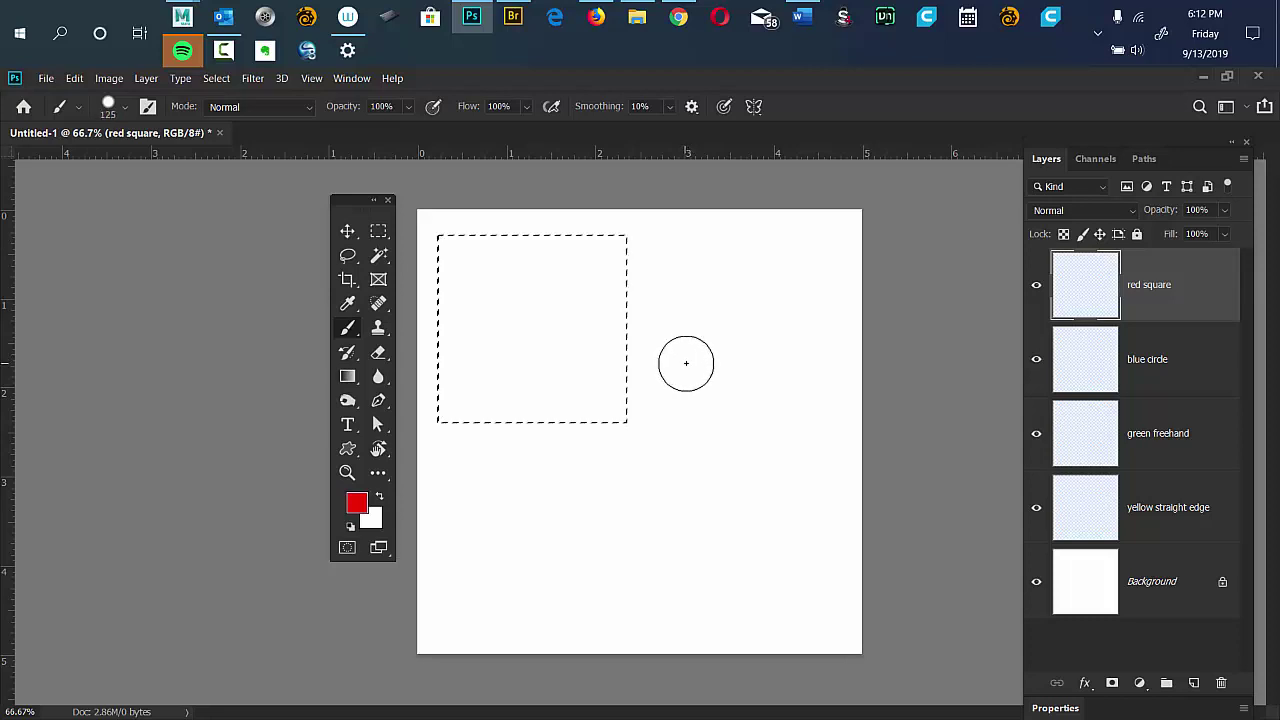
key(bracketright)
key(bracketright)
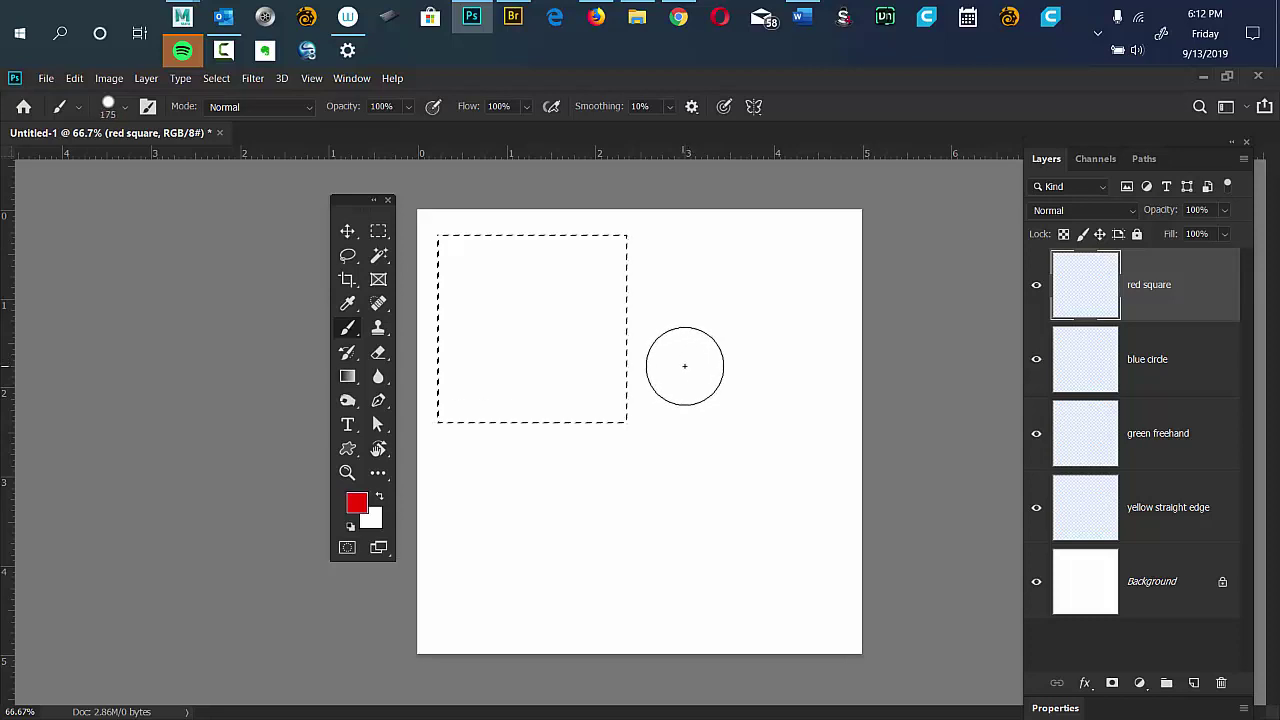
key(bracketright)
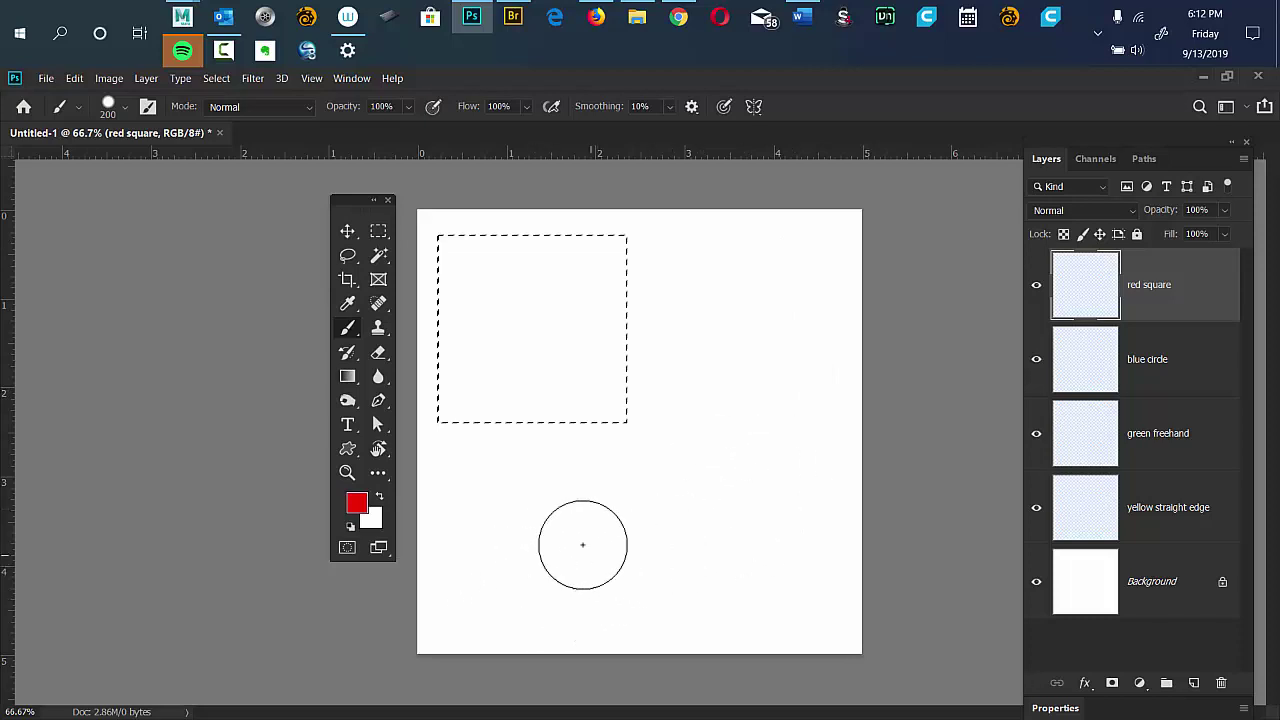
mouse_move(580, 494)
mouse_down()
mouse_move(676, 428)
mouse_move(623, 445)
mouse_move(682, 425)
mouse_move(540, 492)
mouse_move(475, 494)
mouse_move(599, 416)
mouse_move(536, 420)
mouse_move(402, 463)
mouse_move(536, 387)
mouse_move(560, 387)
mouse_move(483, 417)
mouse_move(547, 361)
mouse_up()
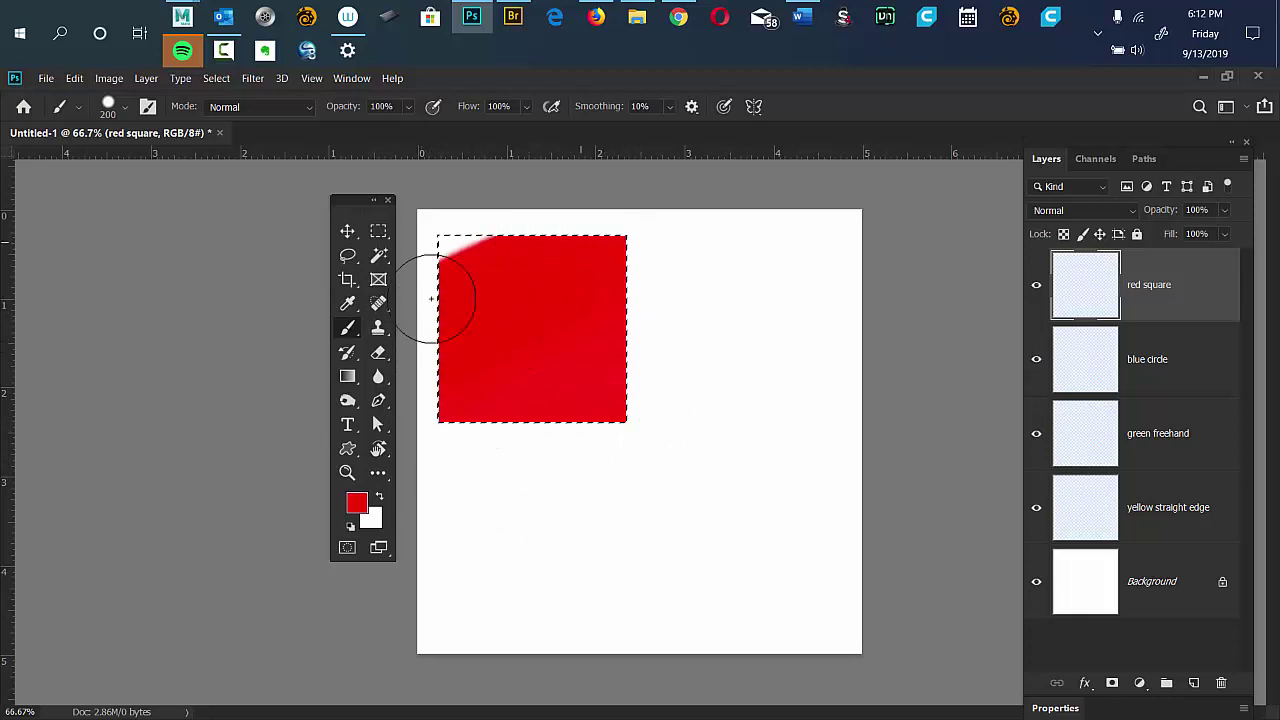
drag(432, 298, 430, 284)
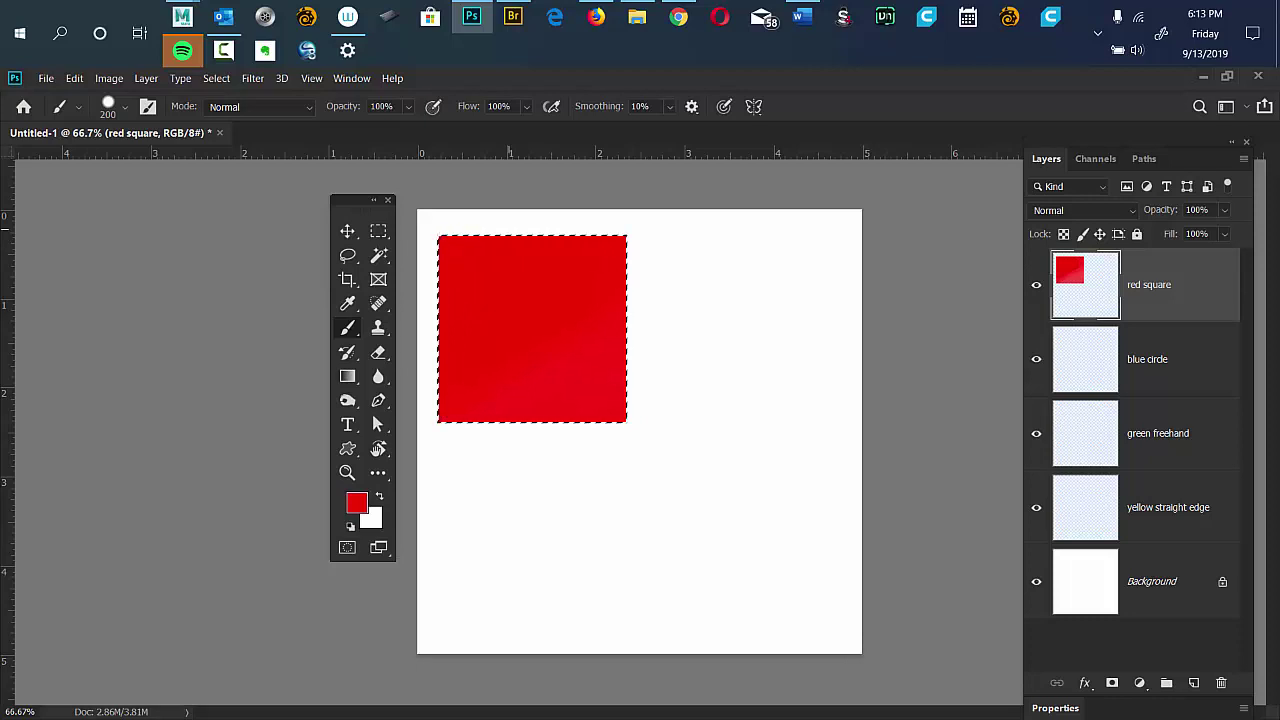
Deselect the red square and make the blue circle layer active.
right_click(515, 230)
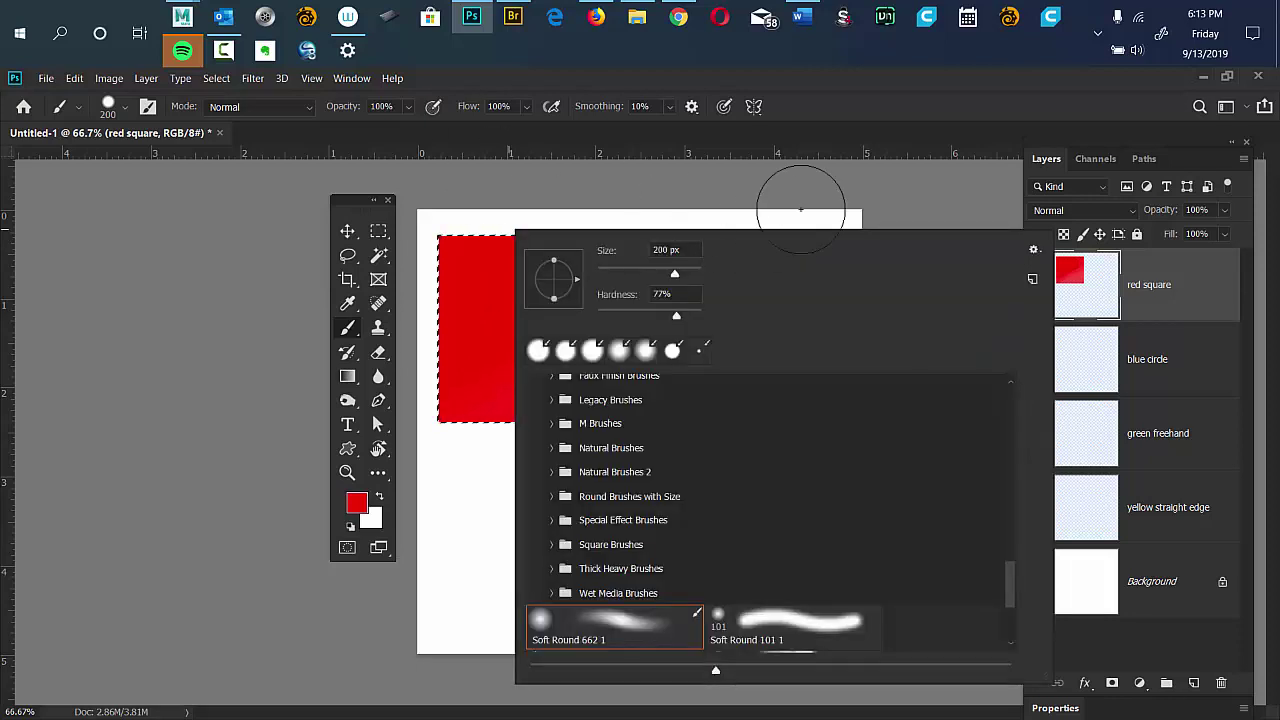
key(Escape)
click(216, 78)
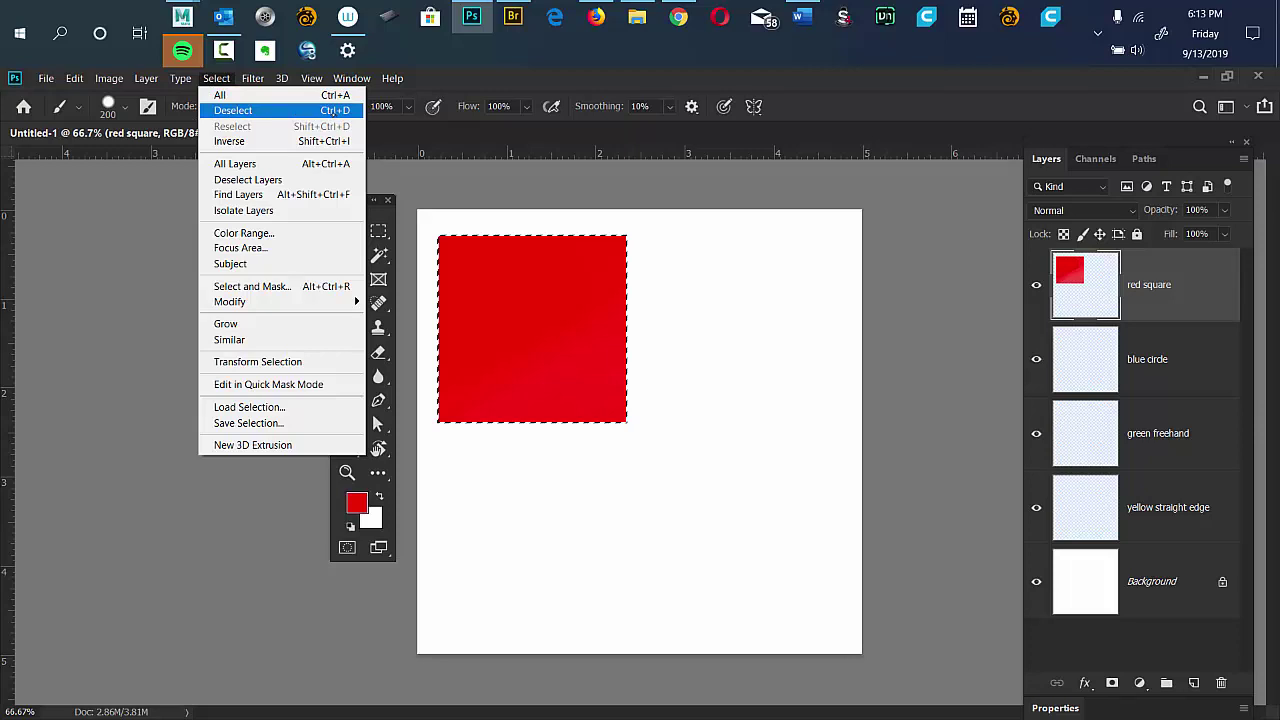
click(300, 111)
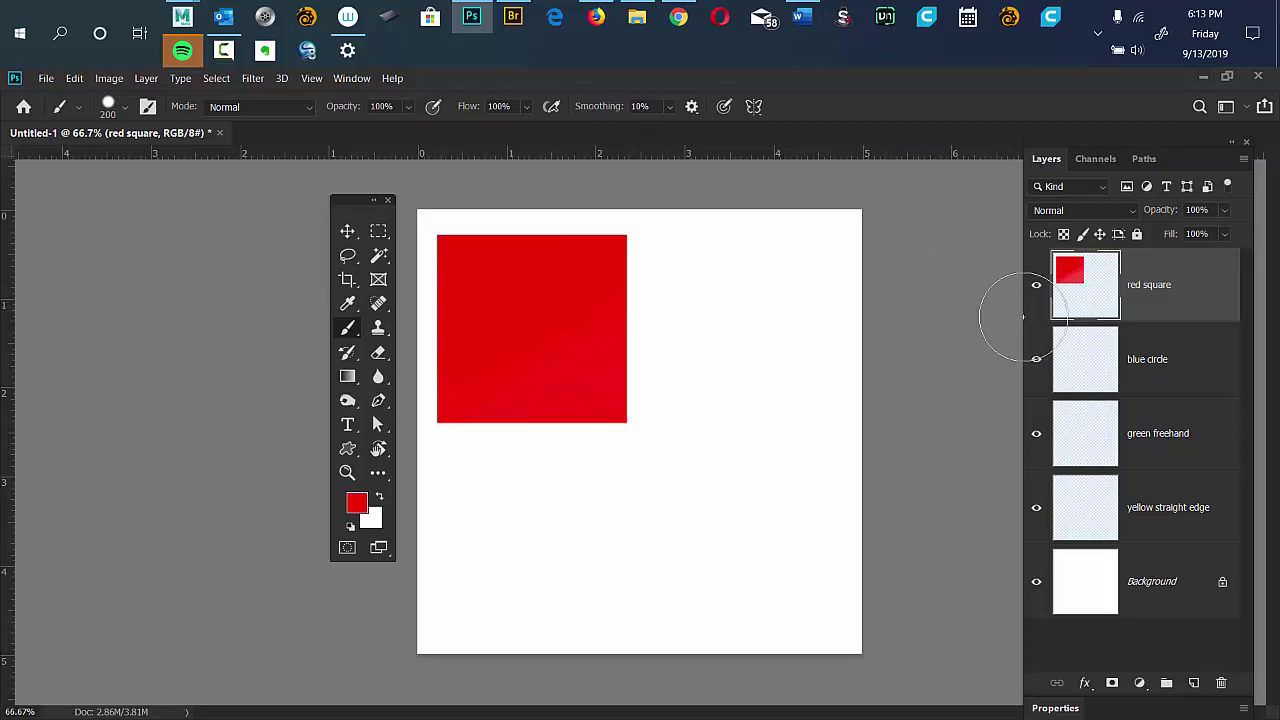
click(1184, 368)
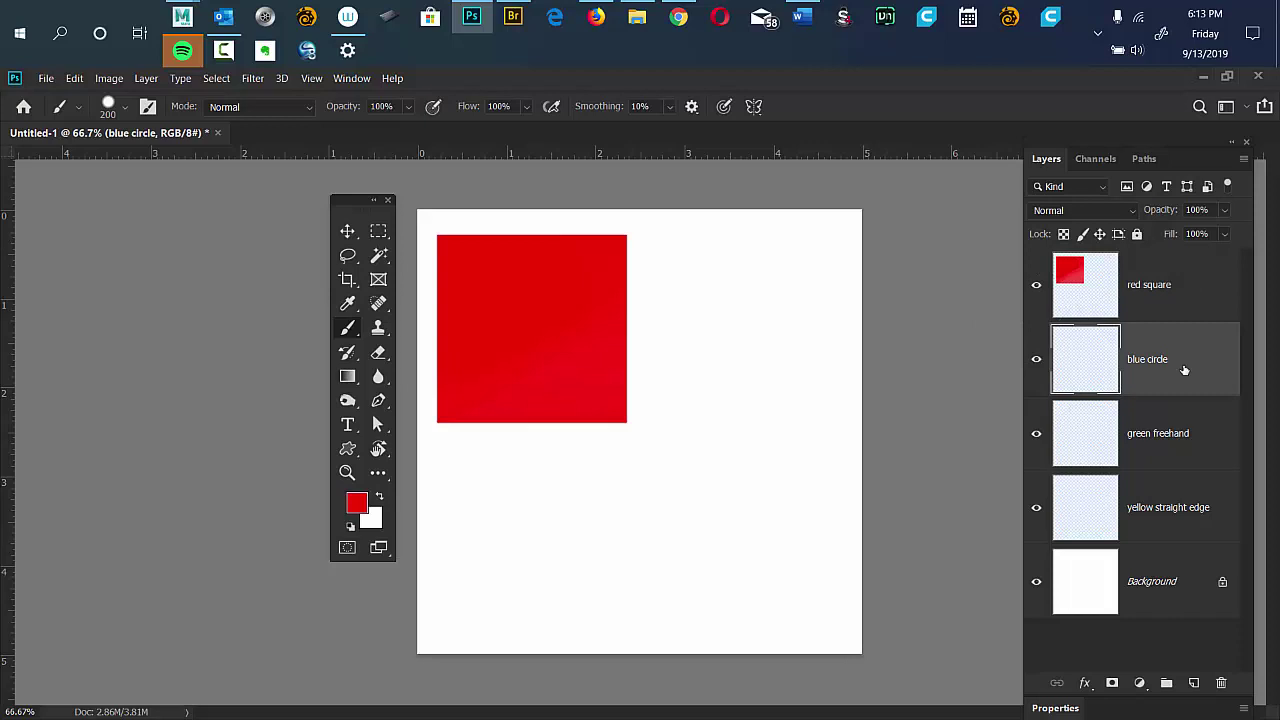
Draw a circular Elliptical Marquee selection to the right of the red square.
click(378, 231)
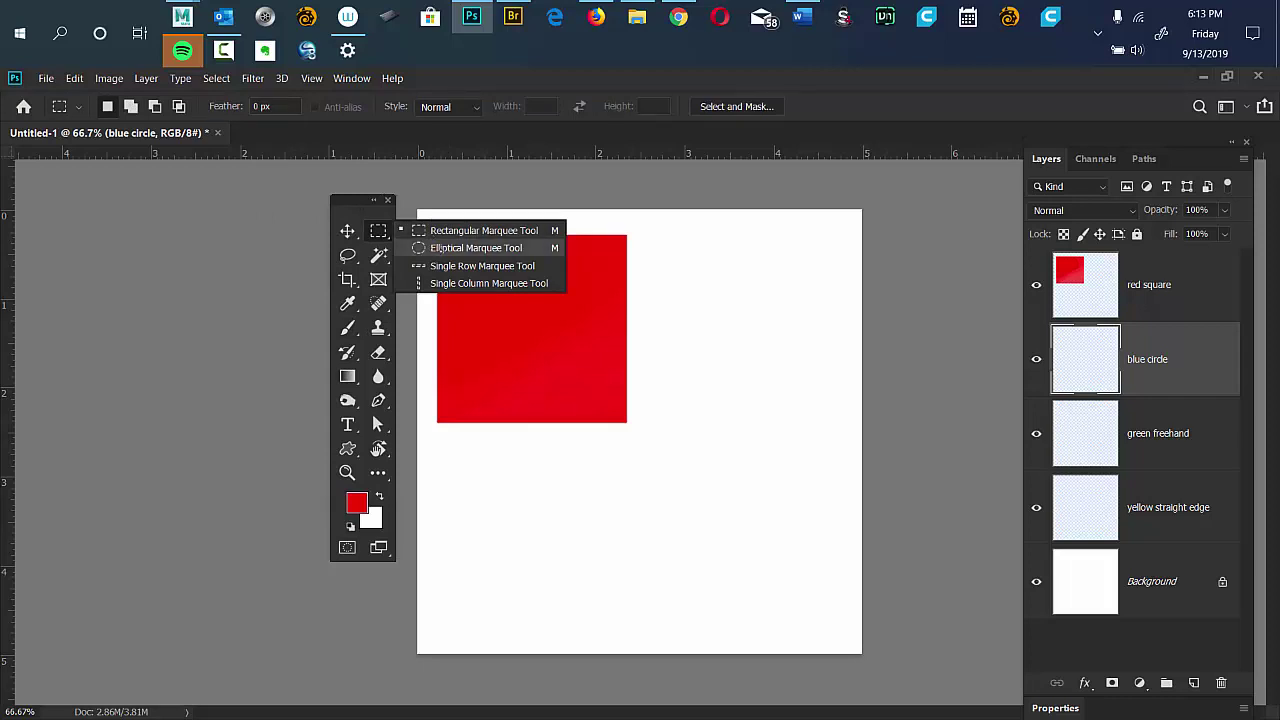
click(446, 248)
drag(662, 247, 836, 417)
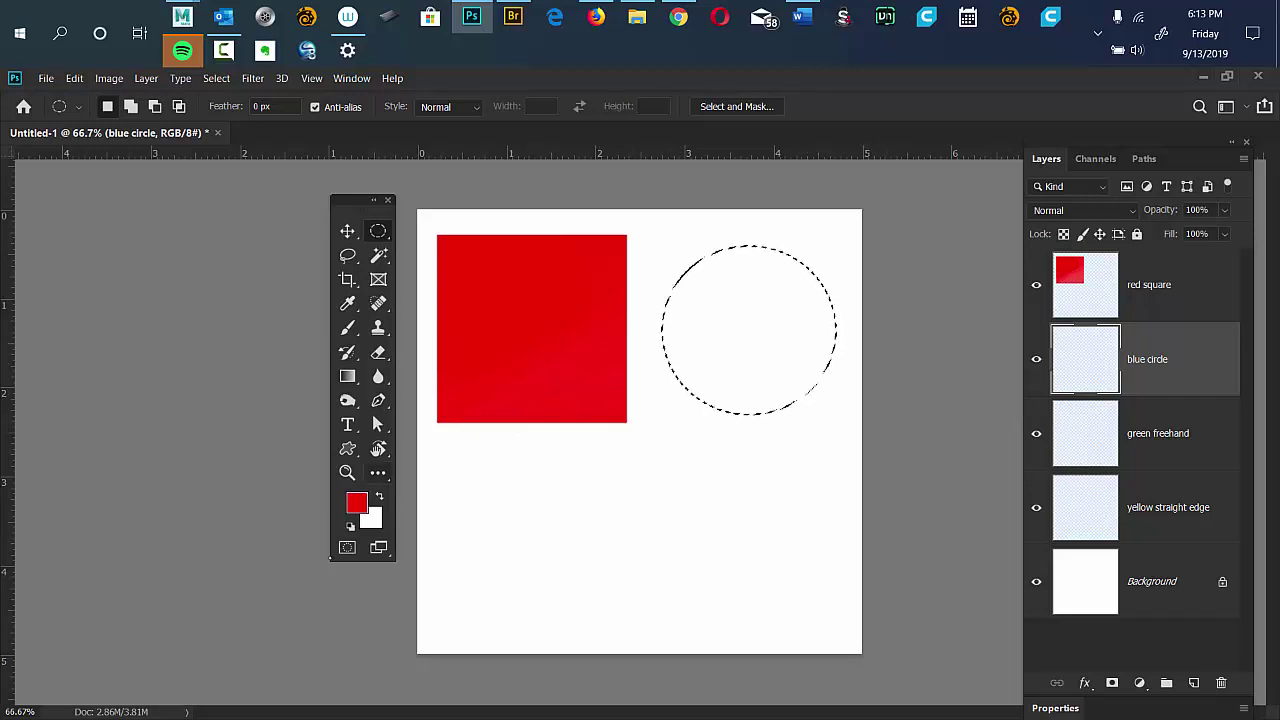
Set the foreground colour to blue, hex 0303f3.
key(i)
click(357, 503)
text(0303f3)
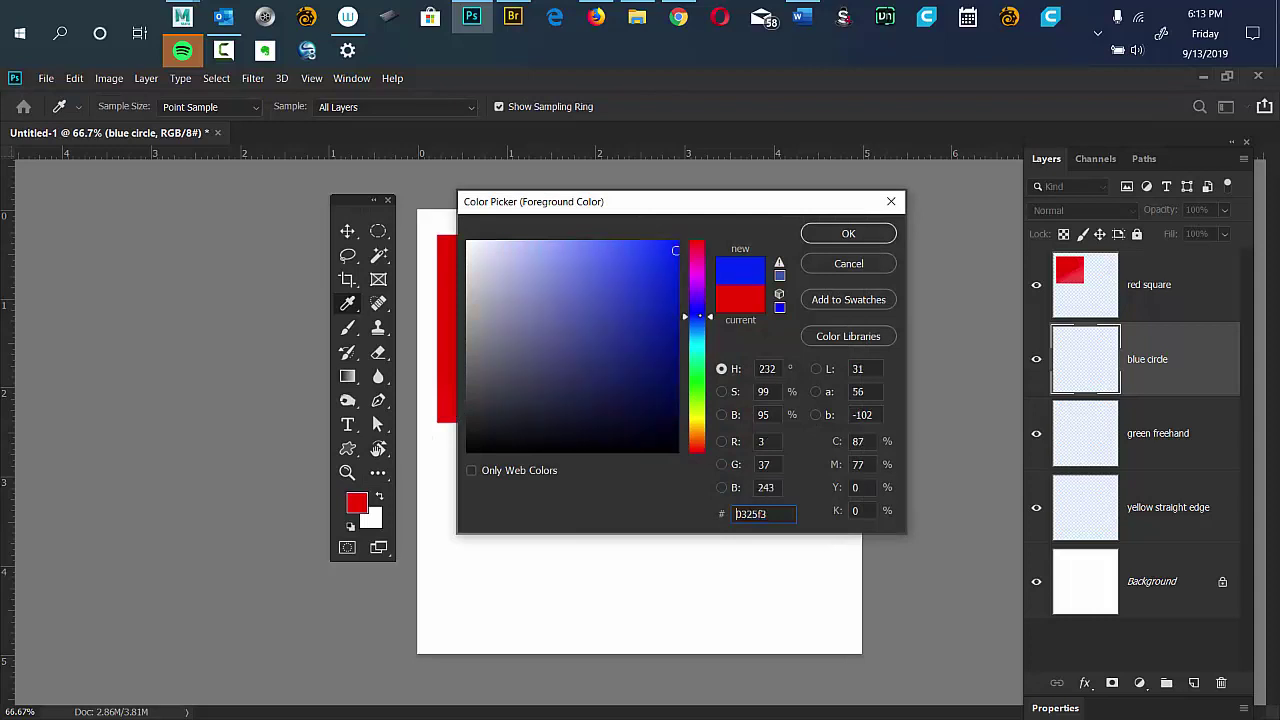
click(848, 233)
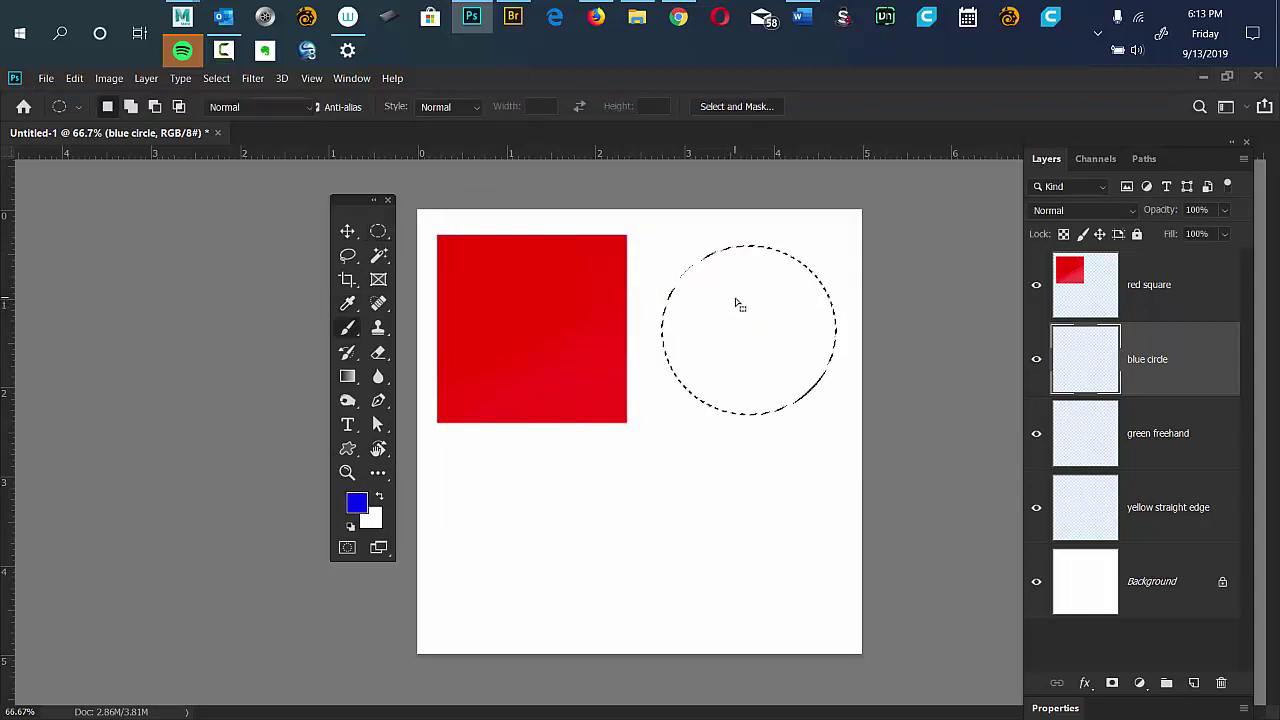
Brush blue into the circular selection until it is solid.
key(b)
mouse_move(752, 254)
mouse_down()
mouse_move(772, 247)
mouse_move(714, 371)
mouse_move(734, 400)
mouse_move(791, 423)
mouse_up()
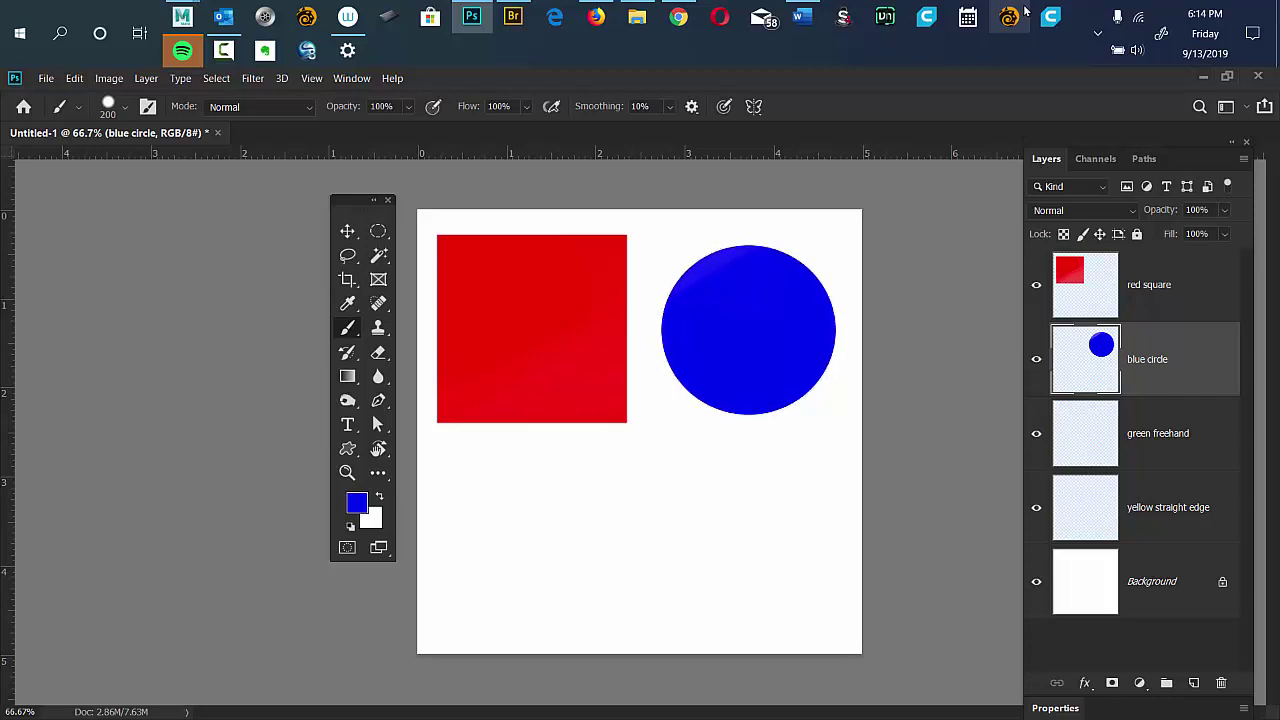
Activate the green freehand layer, reset the rotated view, and briefly check Wacom tablet settings.
click(1160, 433)
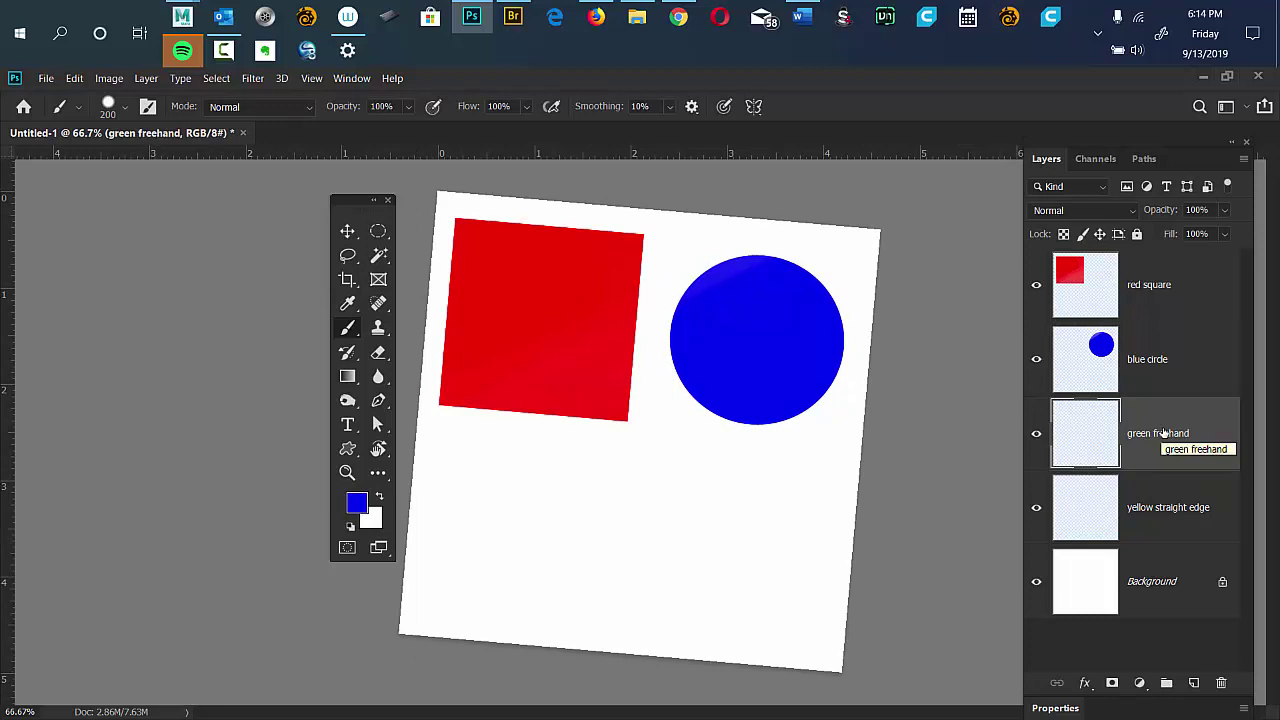
key(r)
click(645, 425)
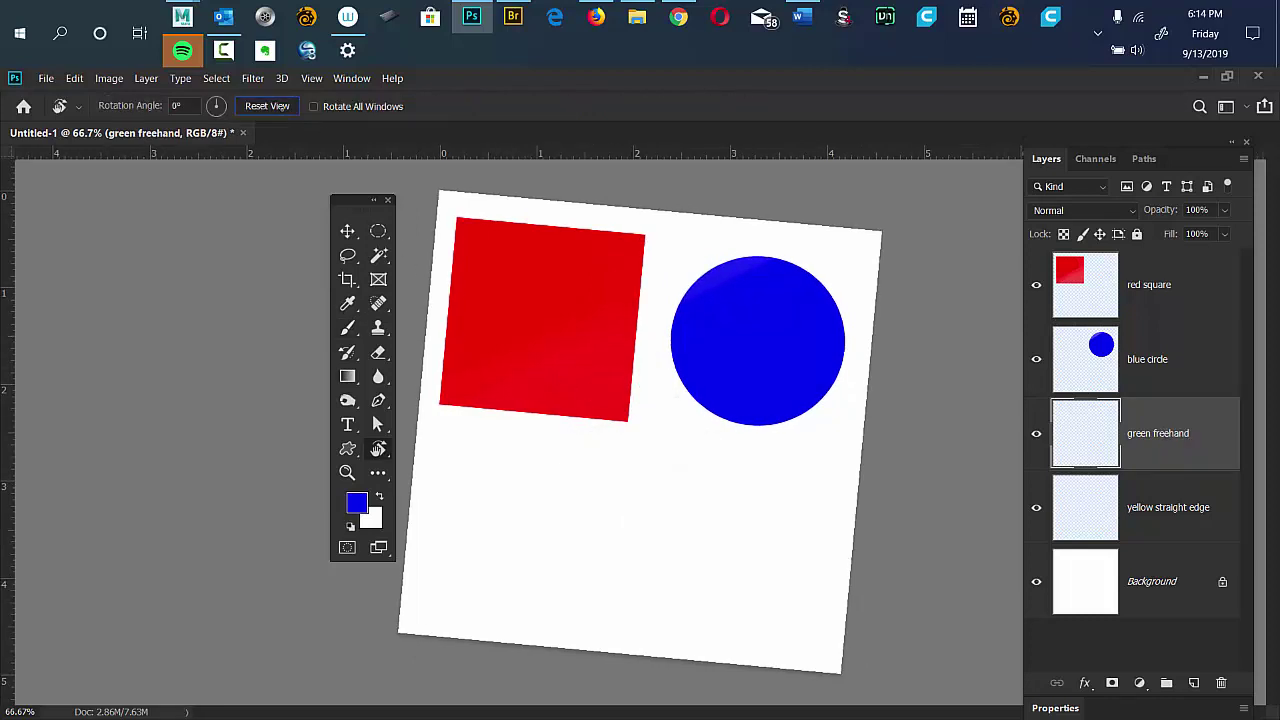
click(282, 107)
key(b)
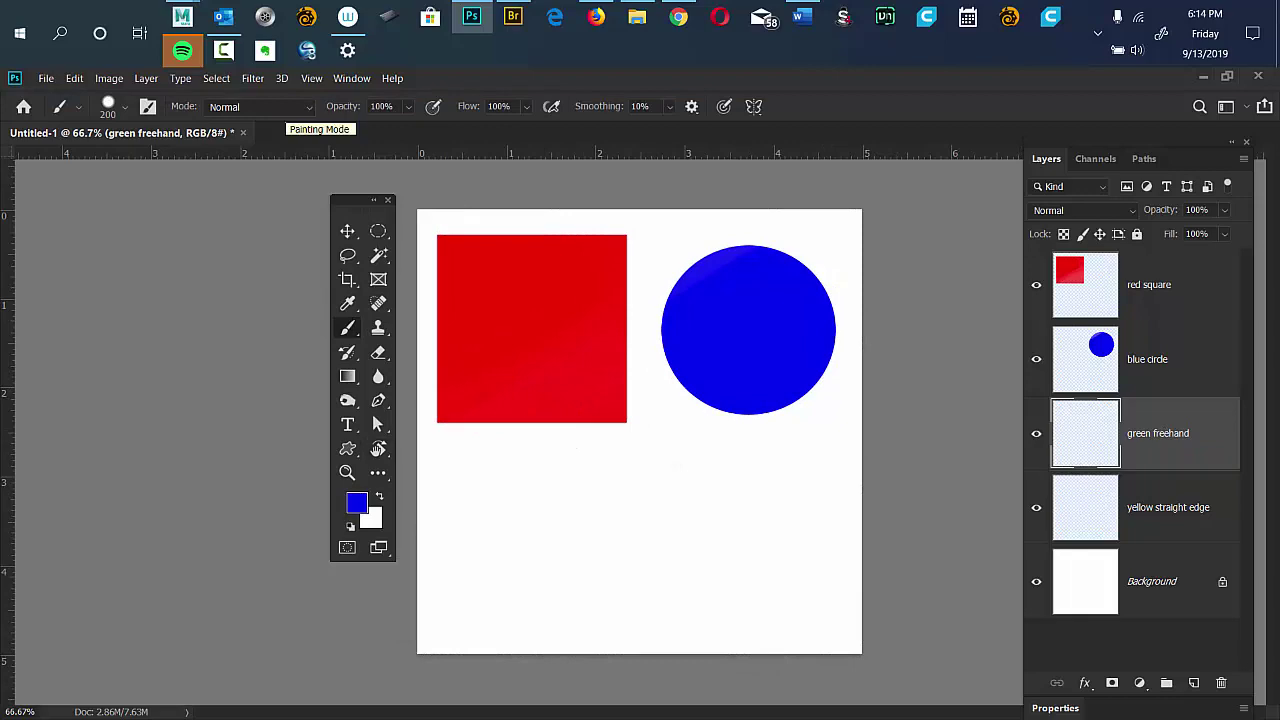
click(347, 16)
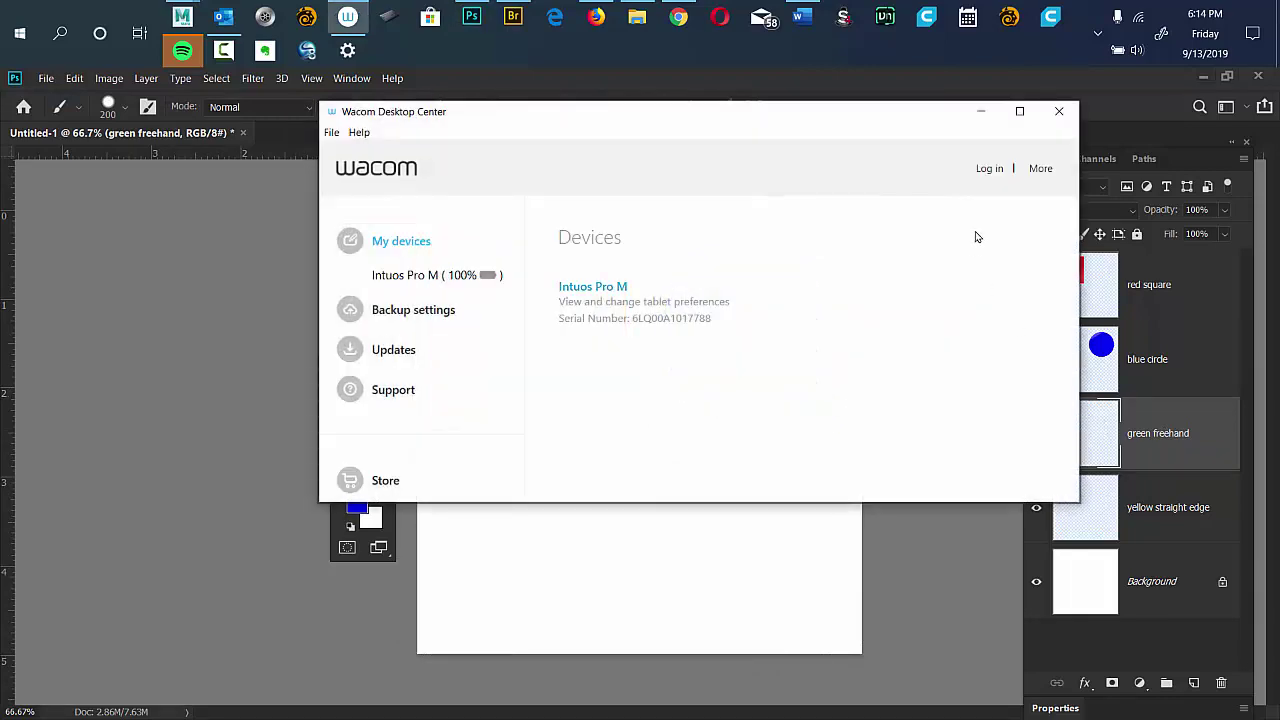
click(1064, 116)
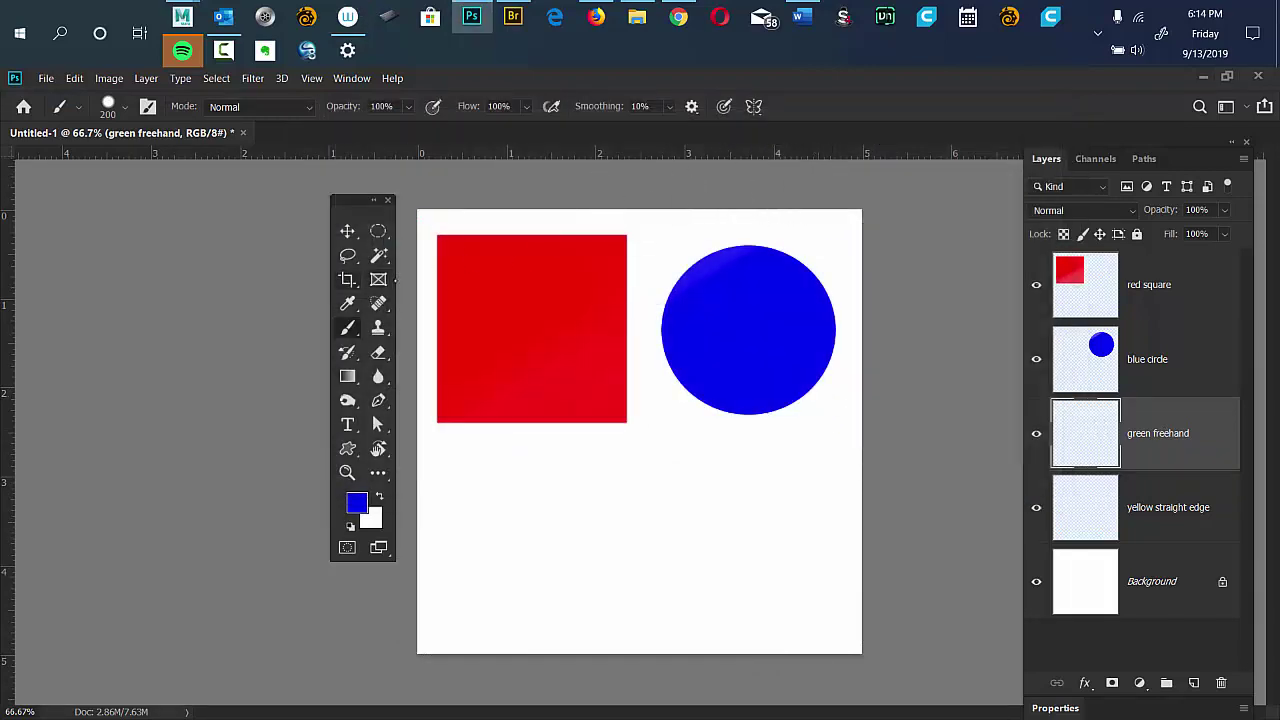
Draw a freehand Lasso selection of a wavy blob below the red square.
drag(349, 201, 347, 221)
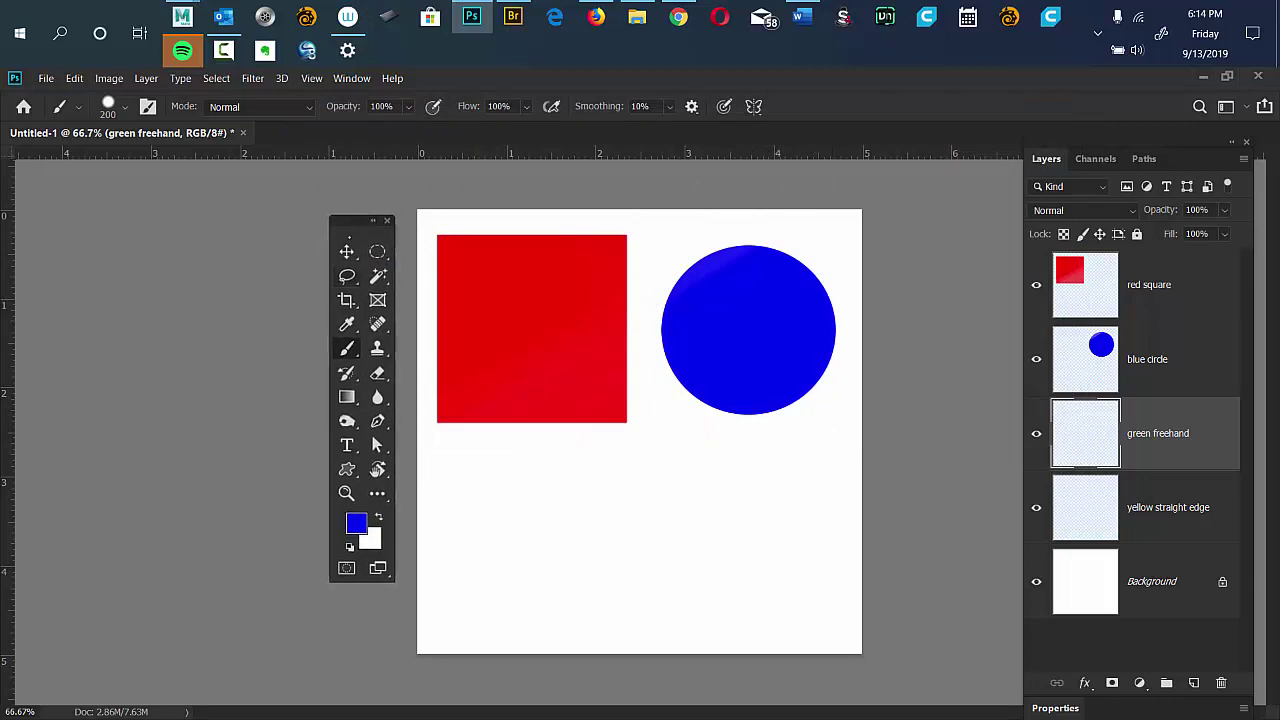
click(347, 276)
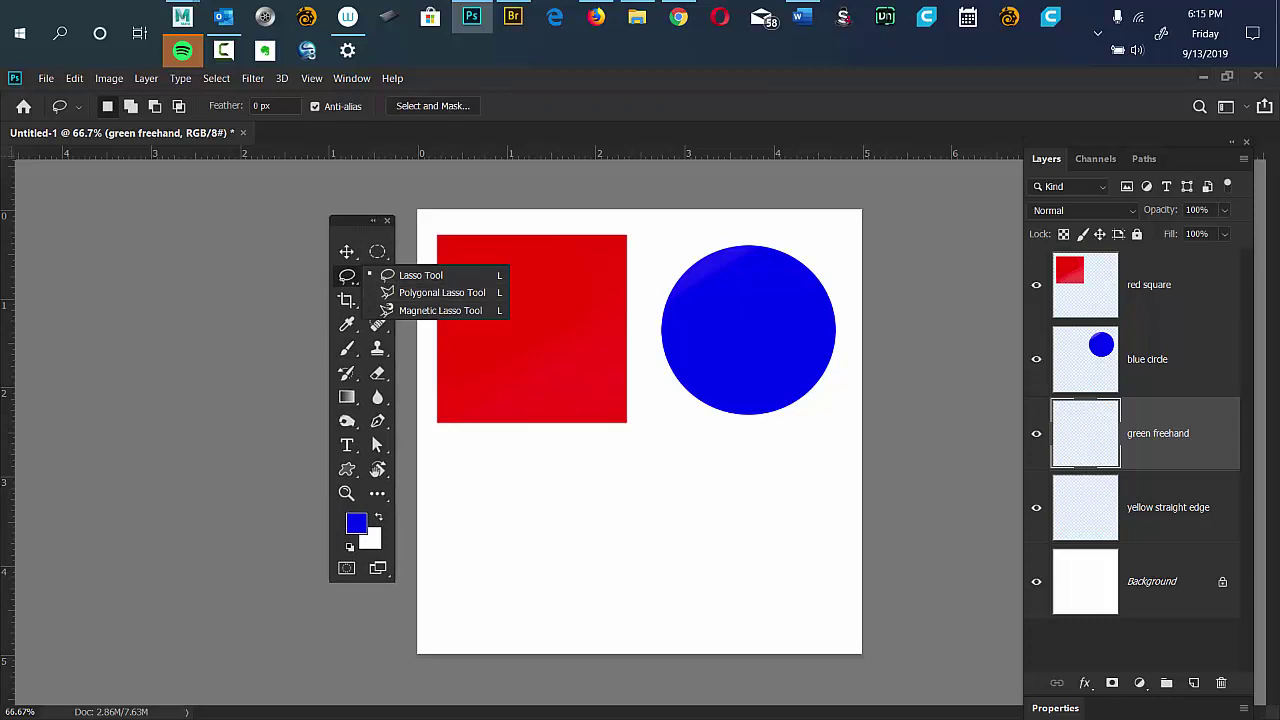
click(420, 275)
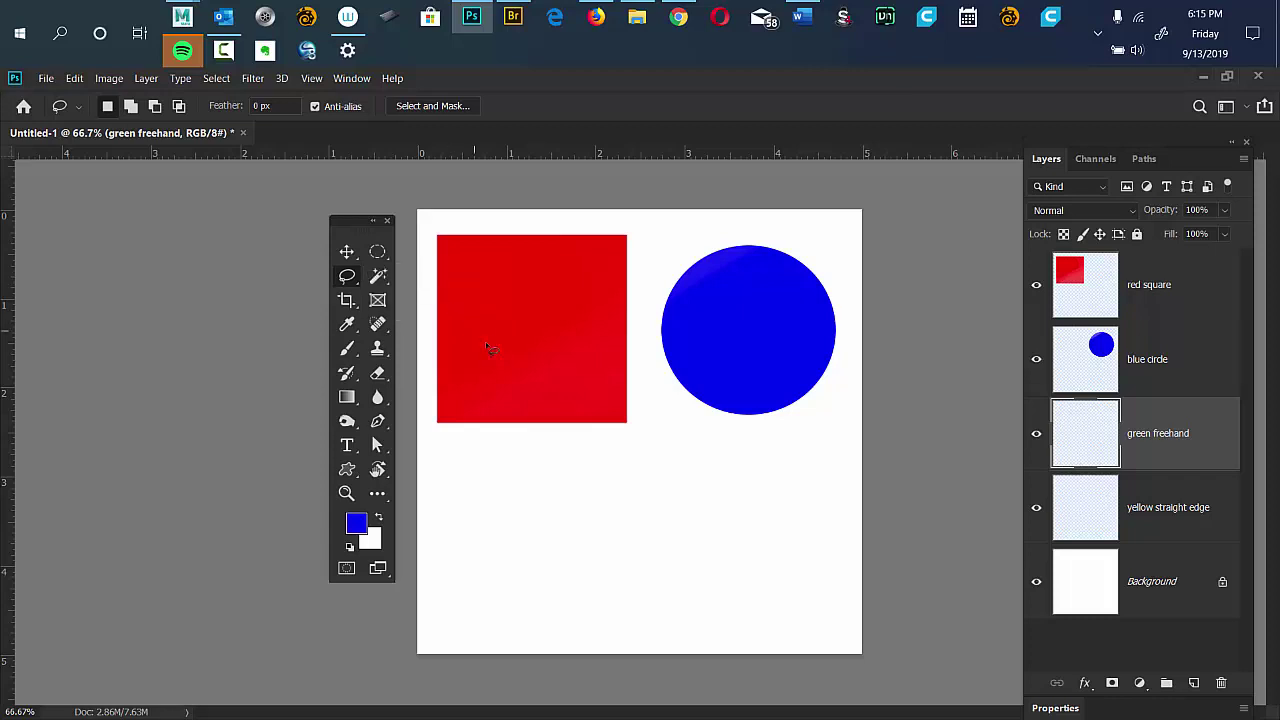
mouse_move(530, 435)
mouse_down()
mouse_move(472, 504)
mouse_move(470, 556)
mouse_move(541, 583)
mouse_move(545, 604)
mouse_move(577, 563)
mouse_move(644, 529)
mouse_move(614, 525)
mouse_move(648, 475)
mouse_move(609, 478)
mouse_move(528, 433)
mouse_up()
Set the foreground colour to green, hex 03f303.
click(356, 522)
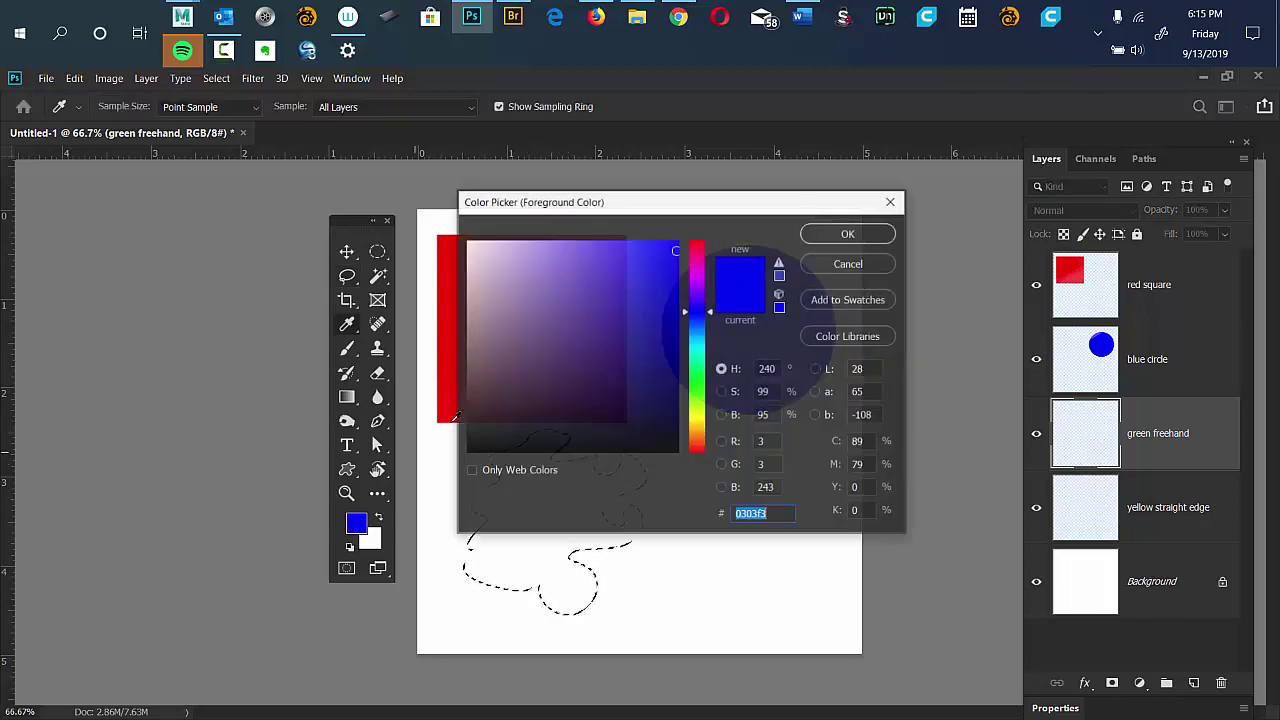
text(03f303)
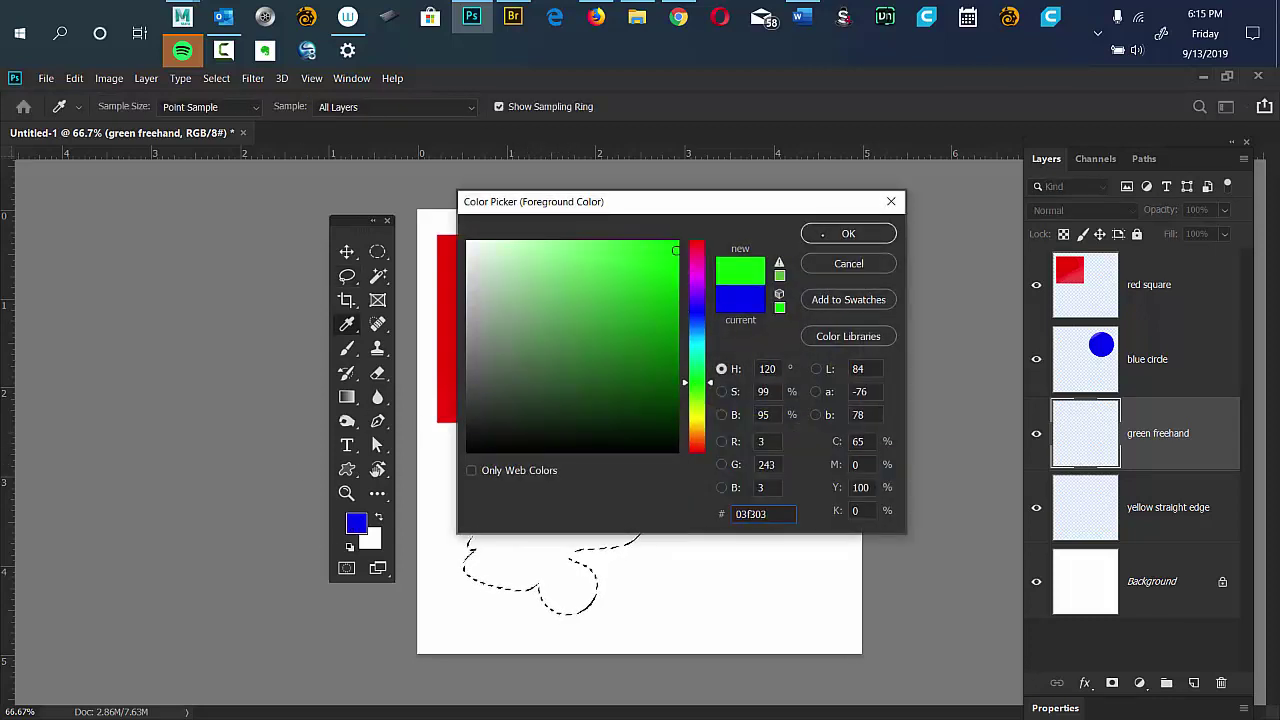
click(822, 234)
Paint the blob green, deselect it, and make the yellow straight edge layer active.
key(b)
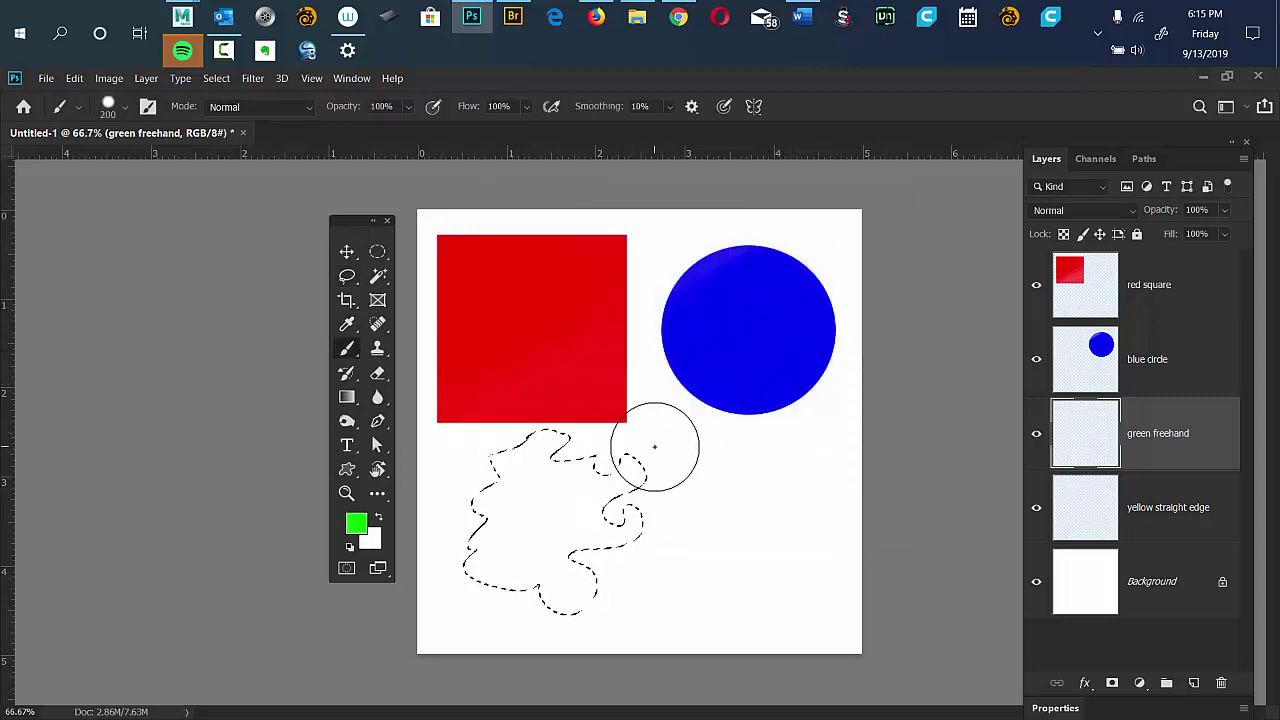
drag(560, 595, 640, 463)
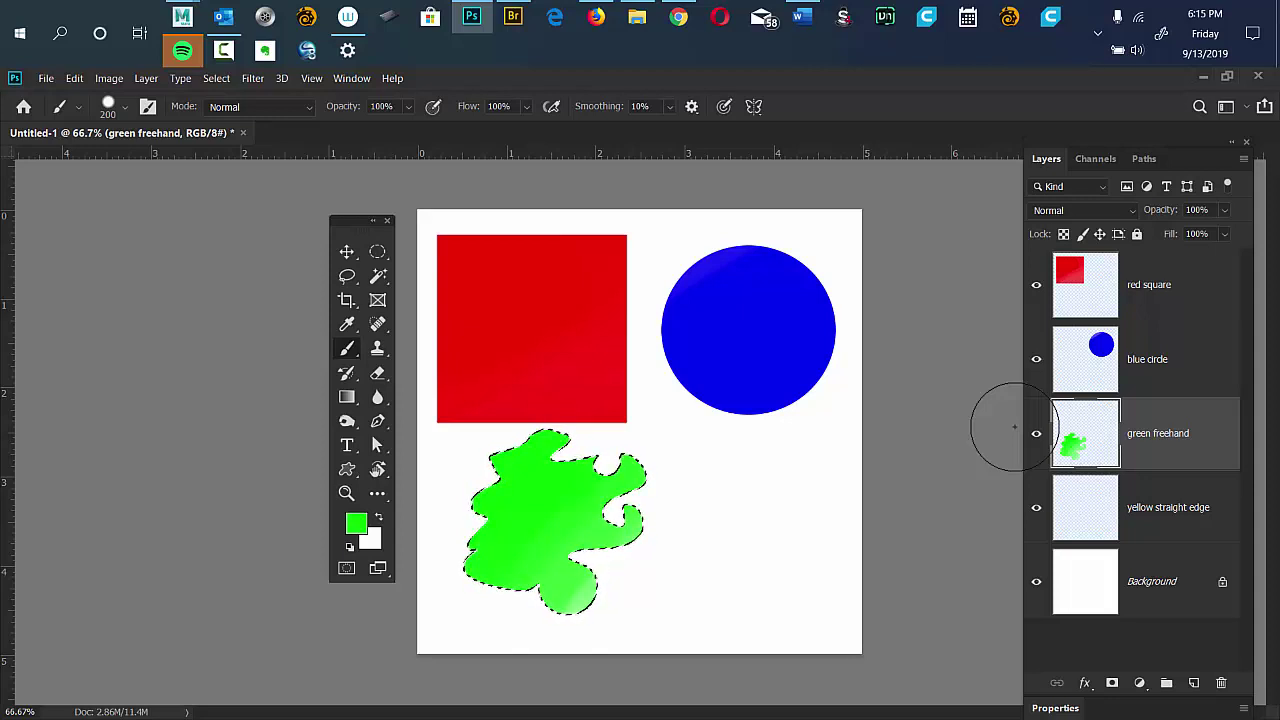
key(ctrl+d)
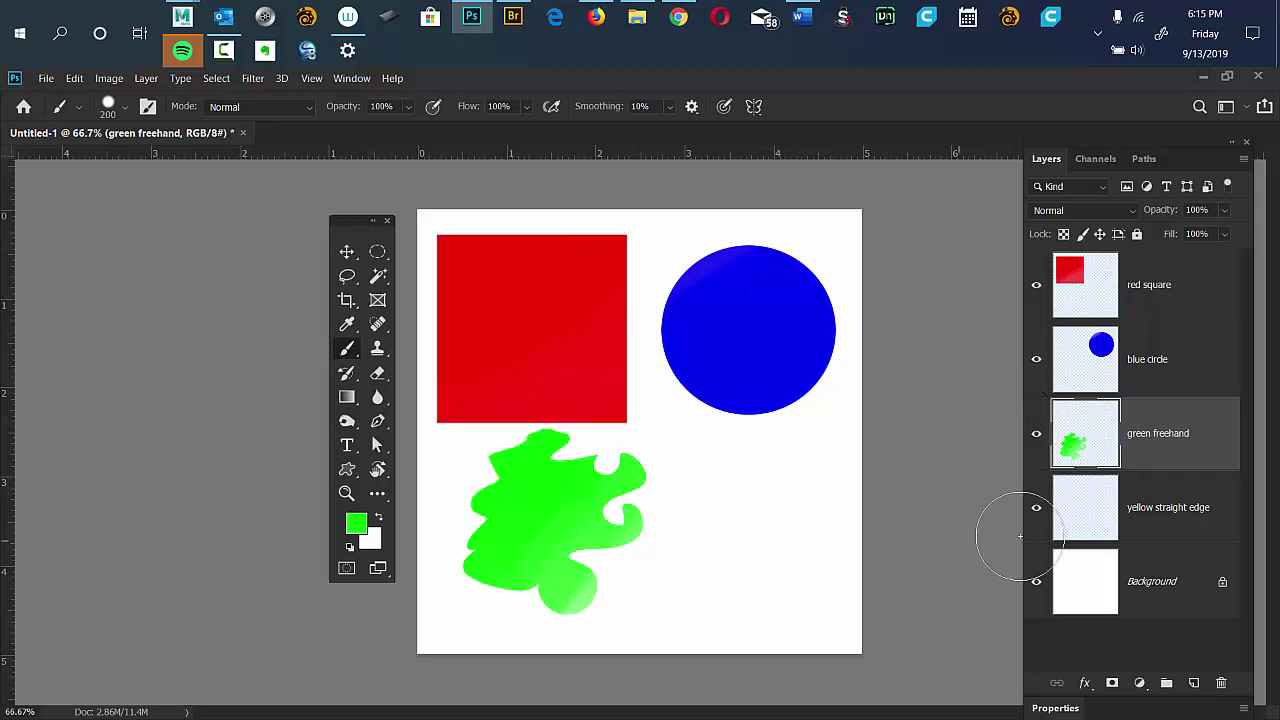
click(1160, 512)
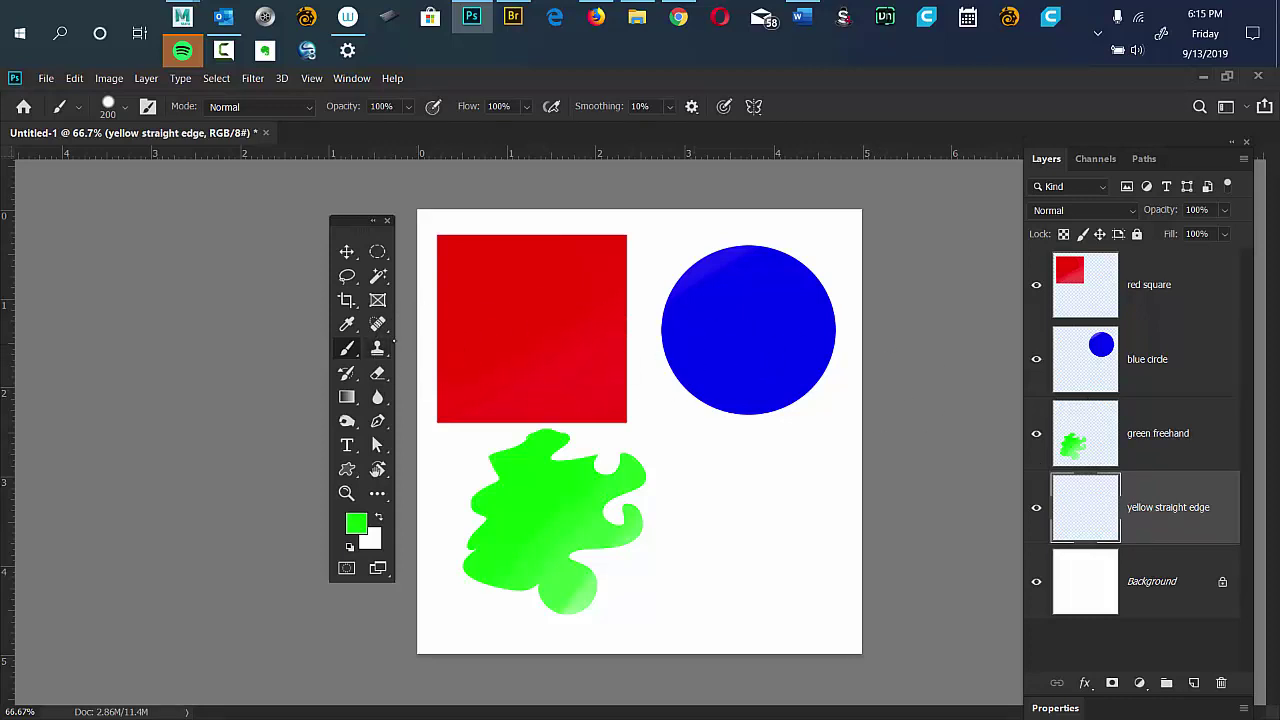
Draw a closed zigzag lightning-bolt selection with the Polygonal Lasso below the blue circle.
click(347, 276)
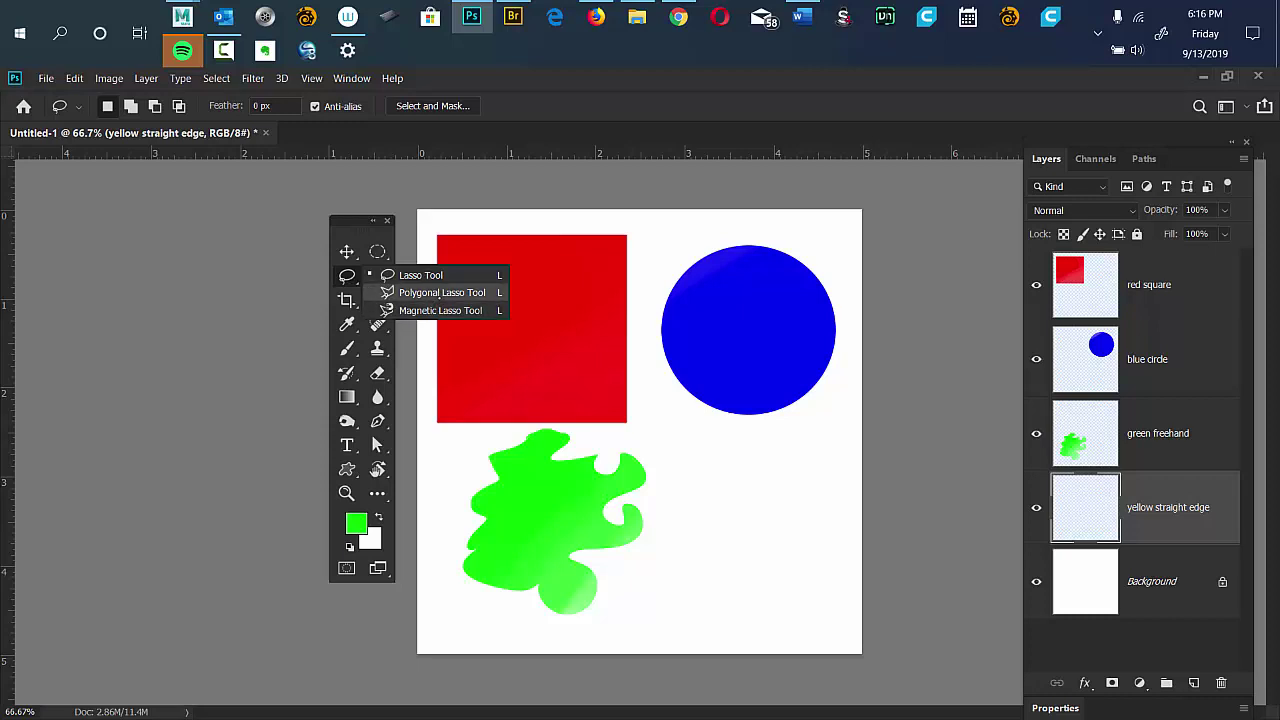
click(437, 293)
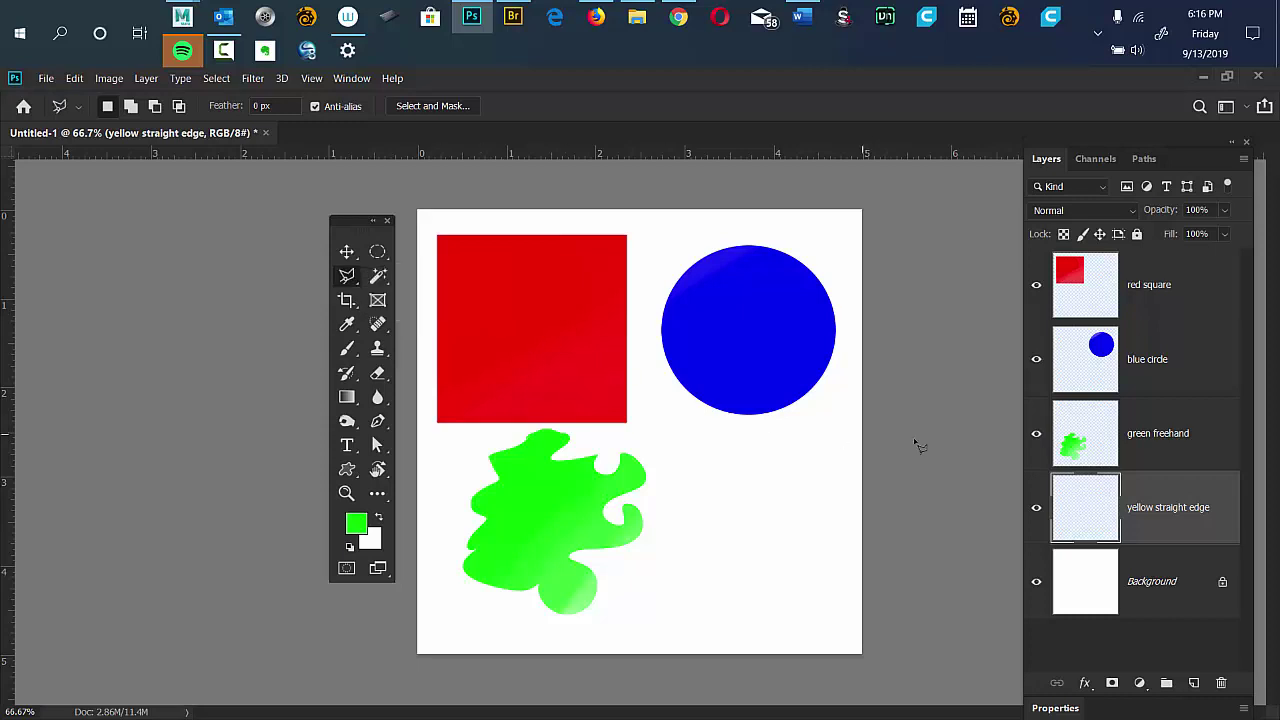
click(736, 435)
click(662, 508)
click(740, 498)
click(670, 563)
click(745, 563)
click(712, 610)
click(797, 590)
click(805, 483)
click(826, 427)
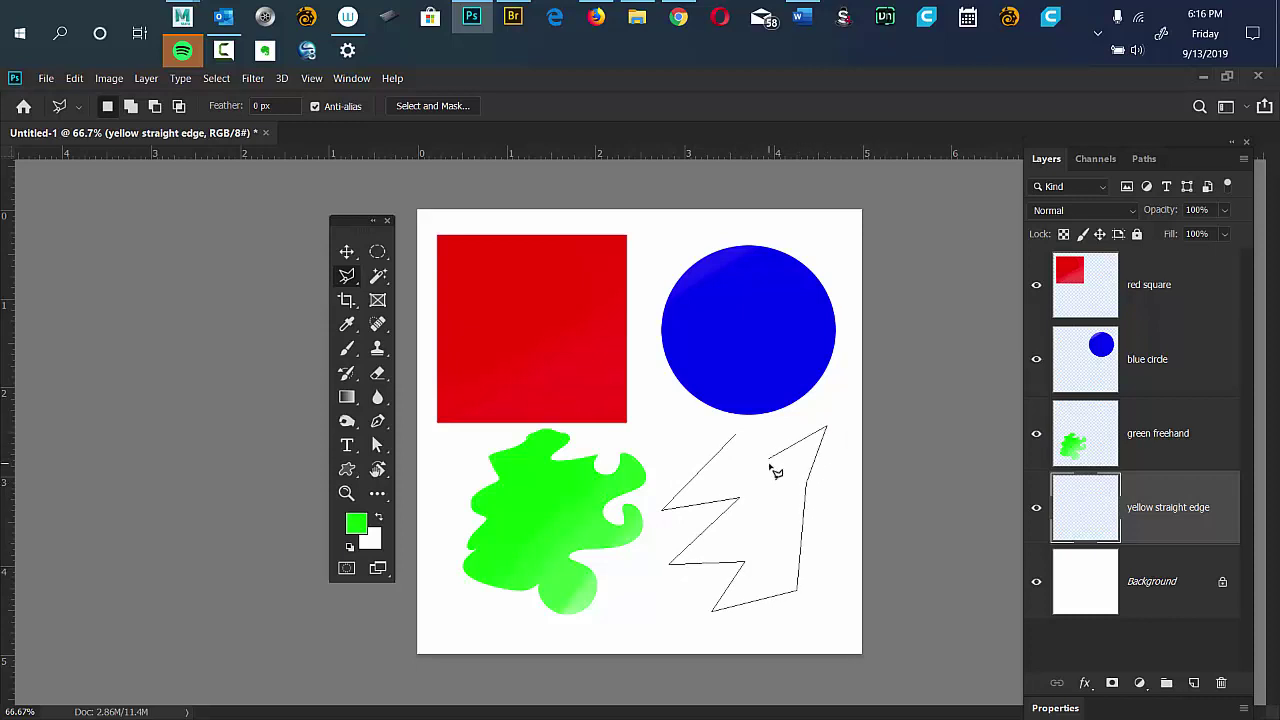
click(768, 462)
click(736, 438)
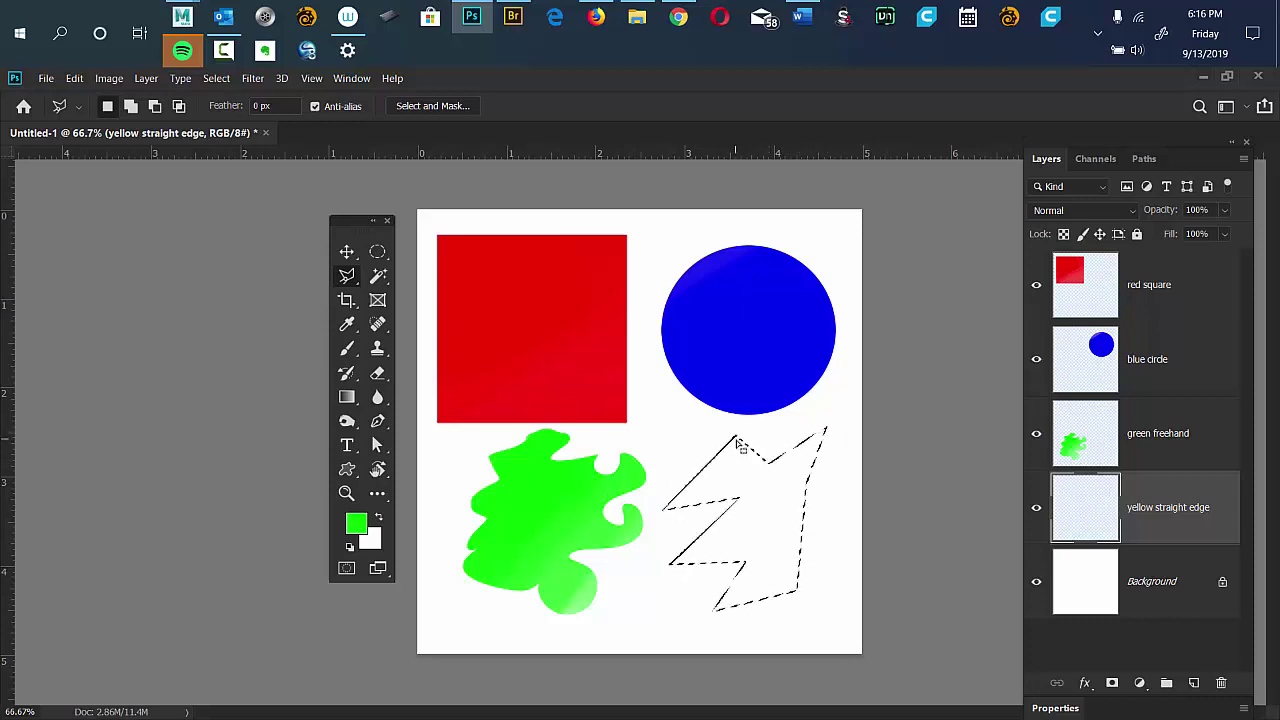
Set the foreground colour to yellow (f3f003).
click(356, 523)
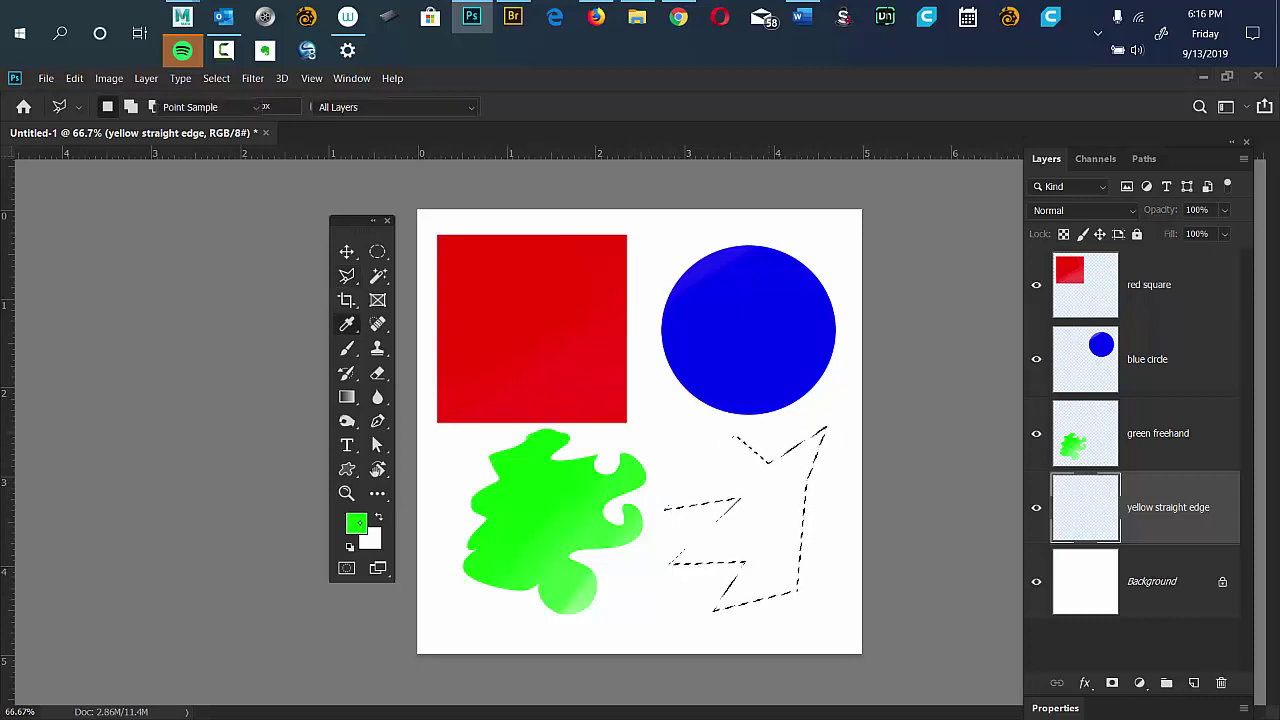
drag(699, 382, 699, 417)
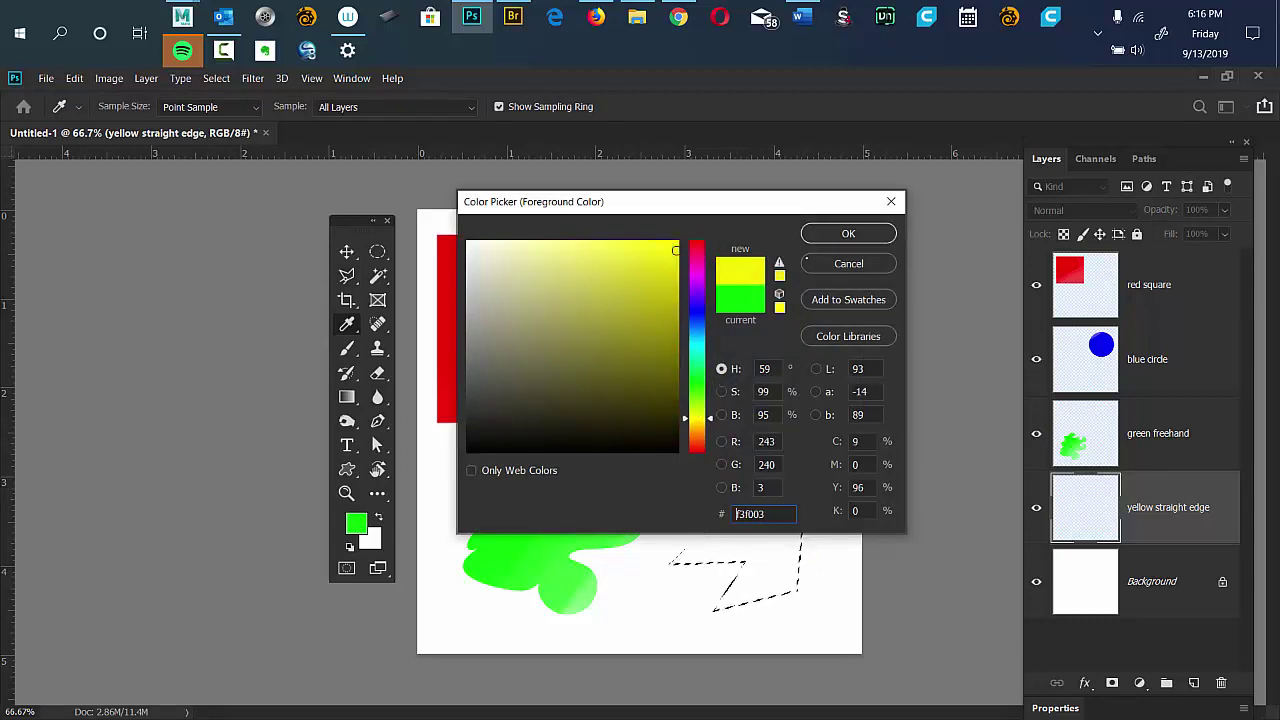
key(Return)
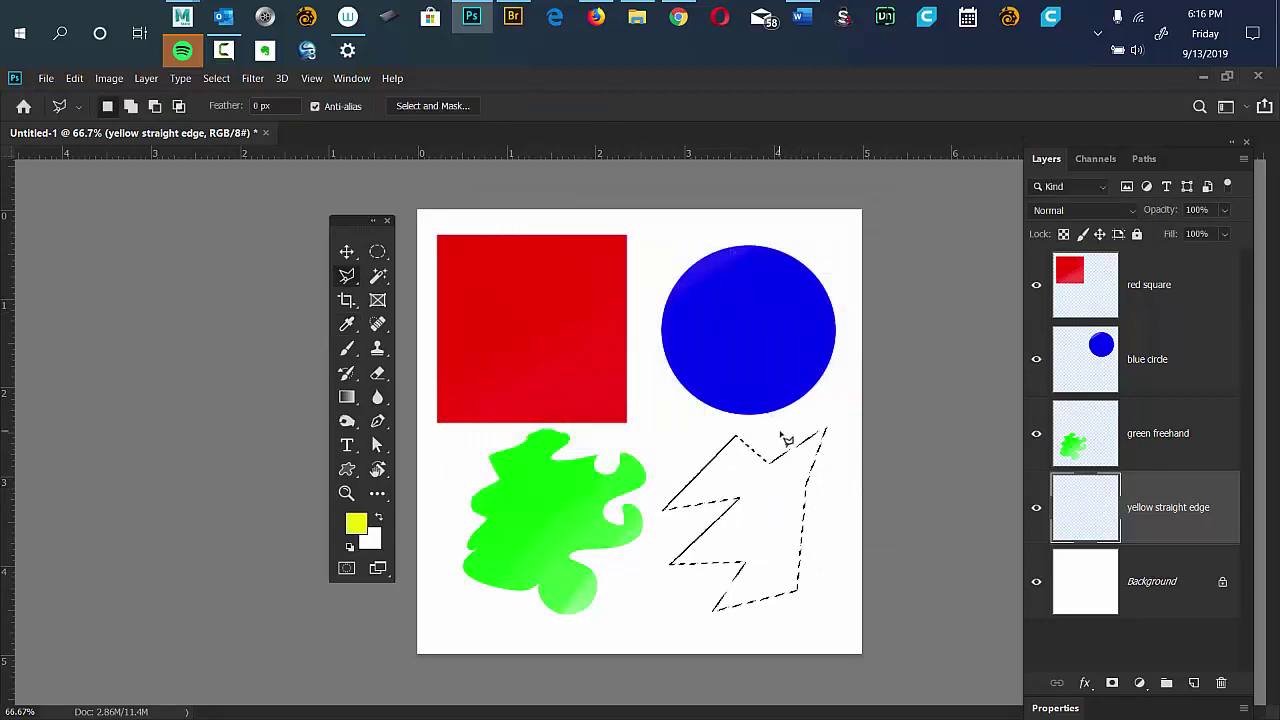
key(b)
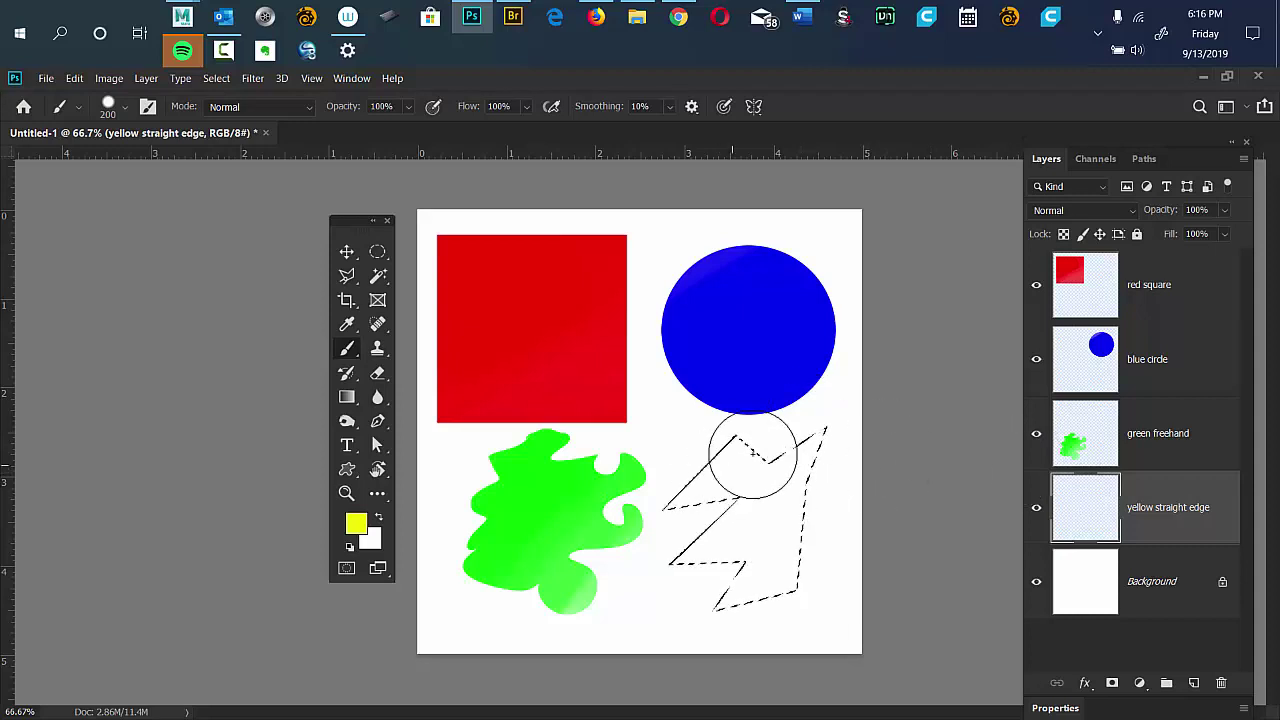
Brush yellow into the bolt selection, deselect it, and close the floating History/Color/Adjustments panels.
mouse_move(668, 478)
mouse_down()
mouse_move(752, 465)
mouse_move(875, 483)
mouse_move(733, 541)
mouse_move(727, 571)
mouse_move(663, 609)
mouse_move(709, 646)
mouse_move(823, 416)
mouse_up()
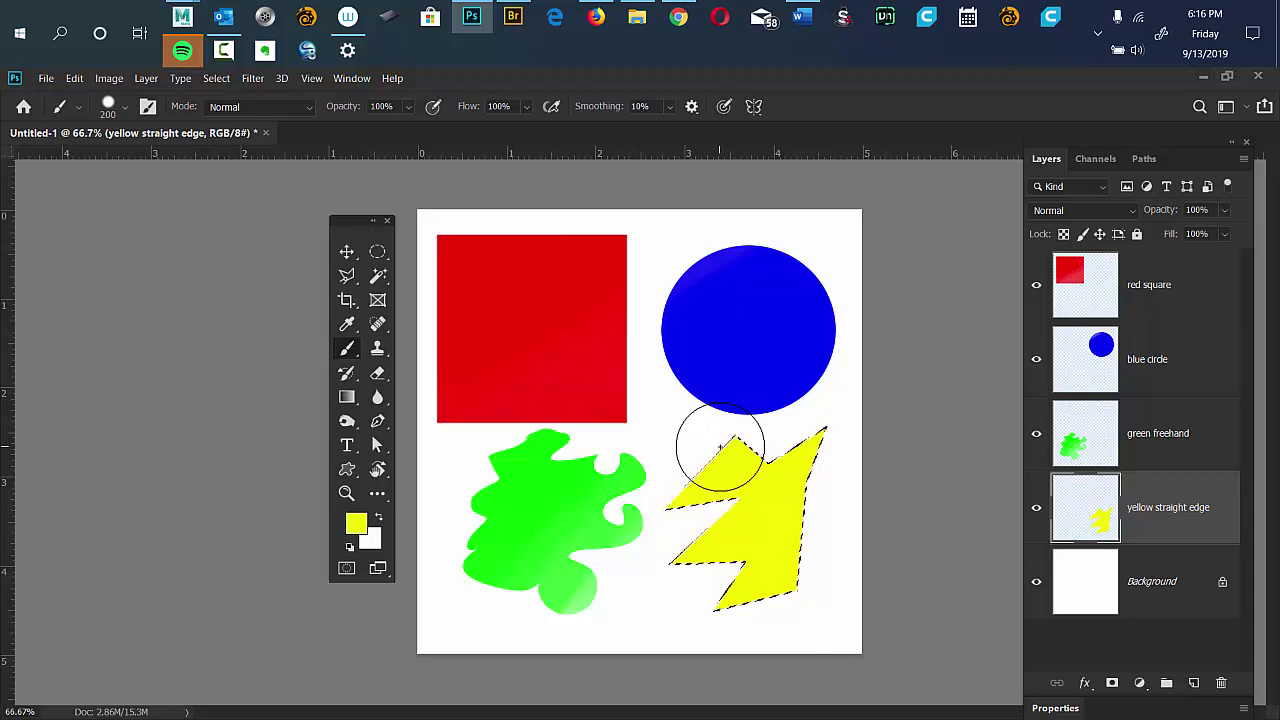
key(ctrl+d)
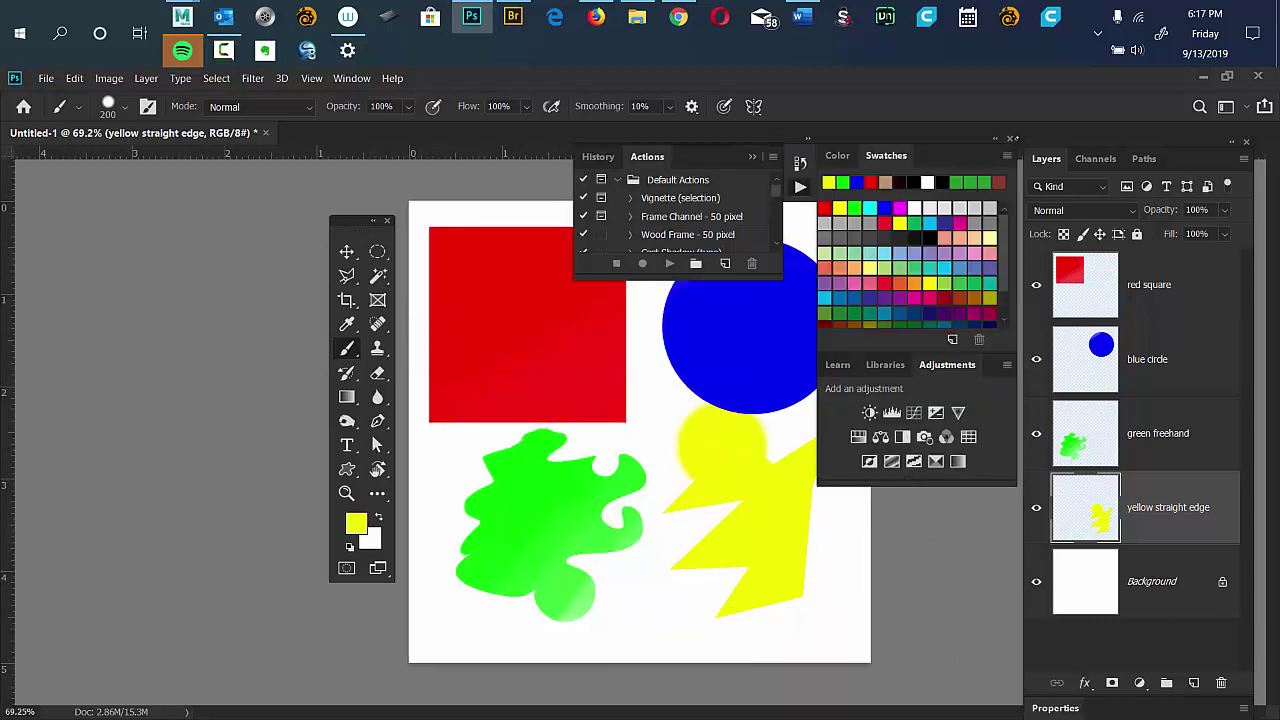
click(1012, 138)
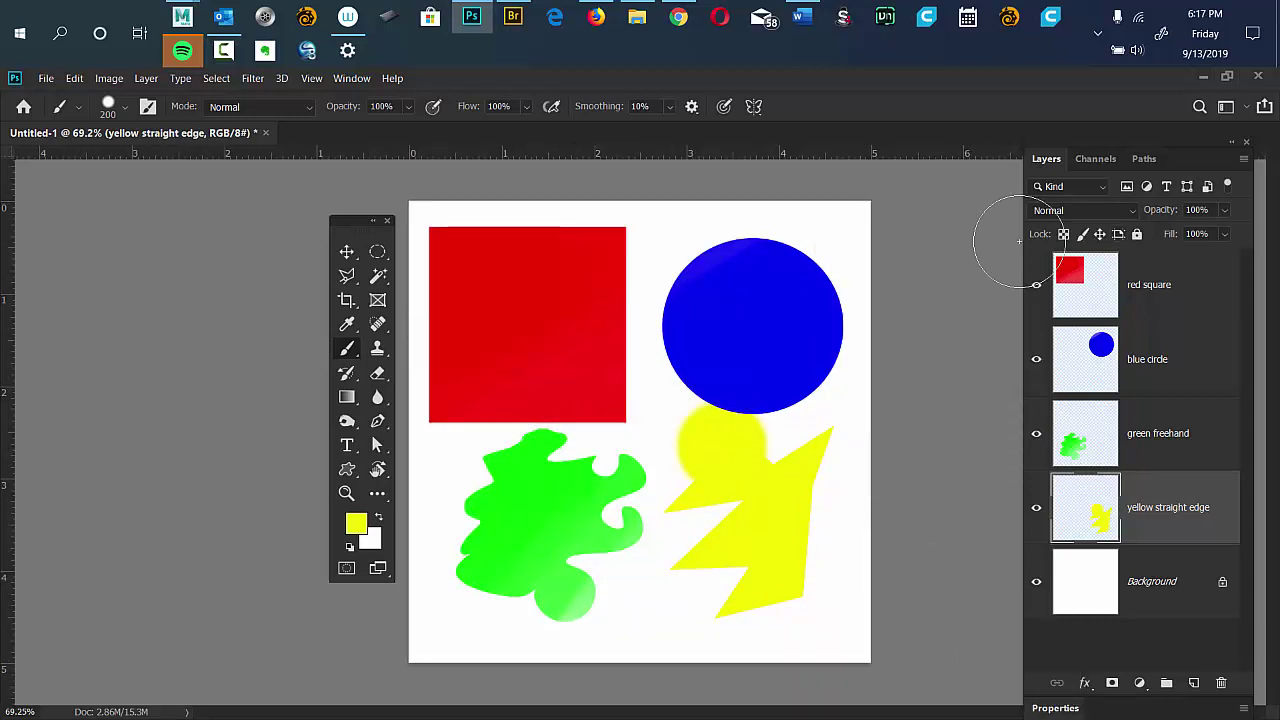
click(1158, 300)
click(1156, 362)
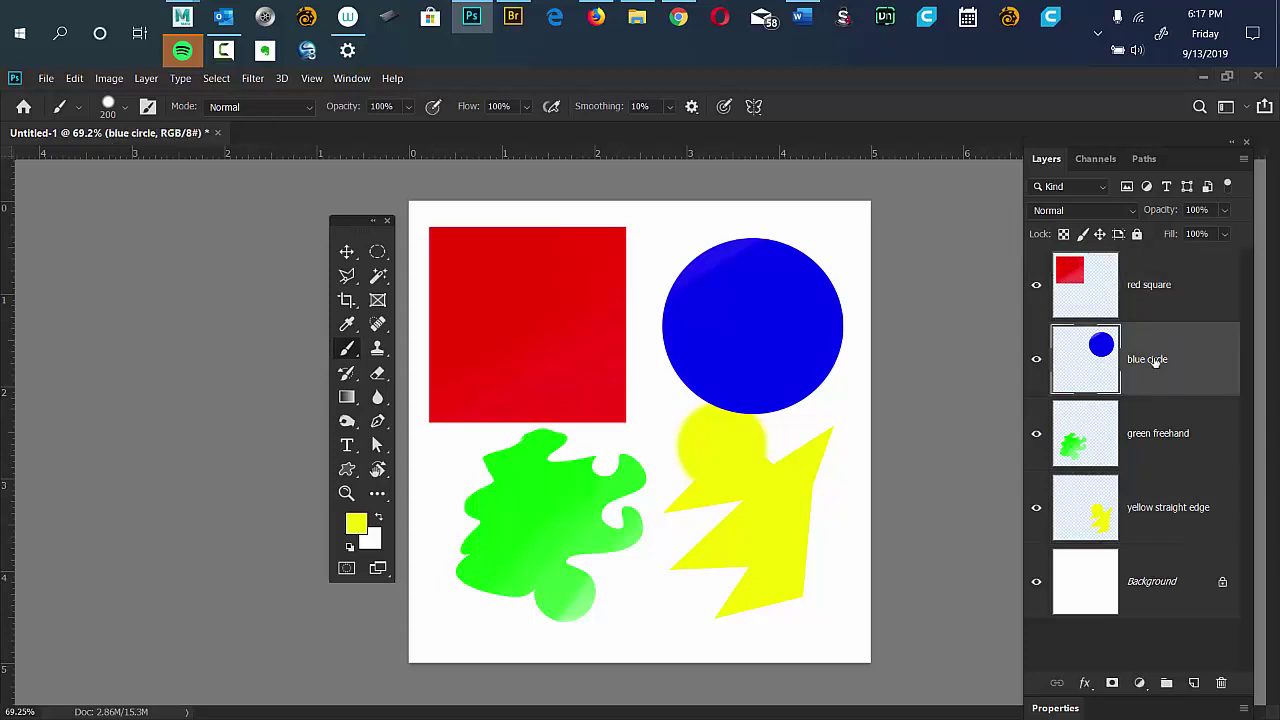
click(1147, 441)
click(1146, 518)
click(1146, 346)
click(1143, 453)
click(1146, 298)
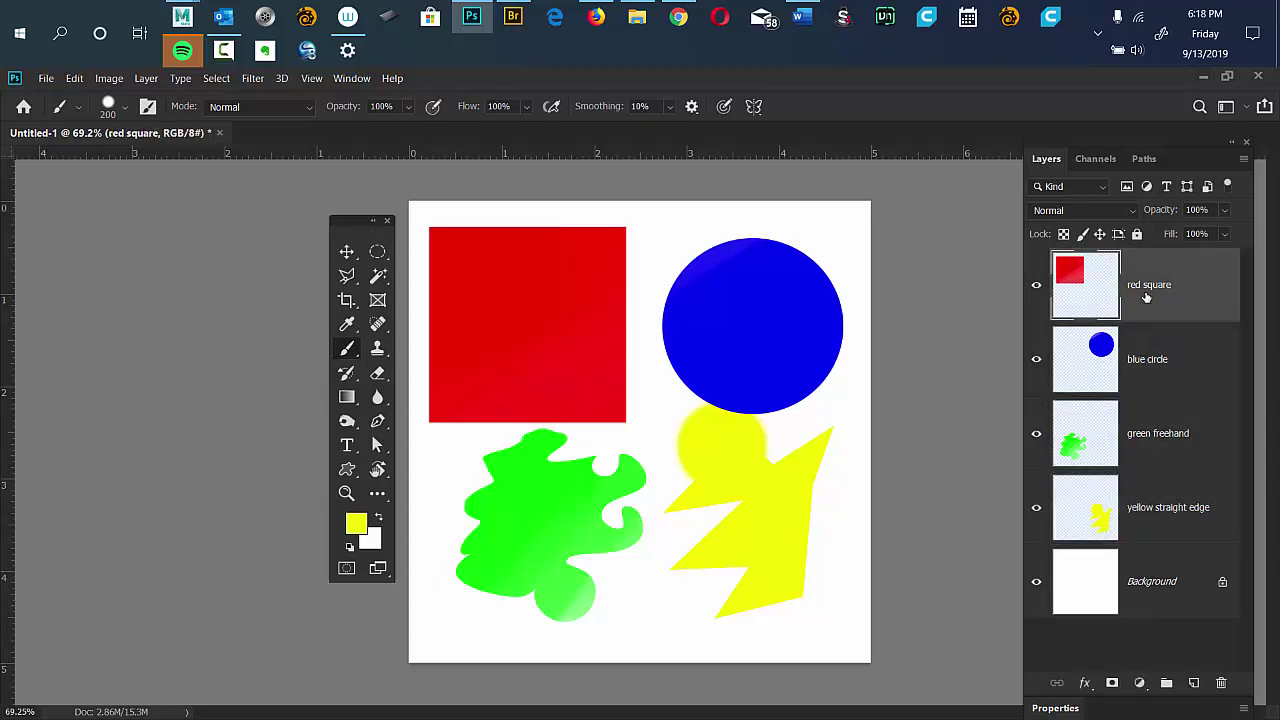
click(1153, 364)
click(1154, 437)
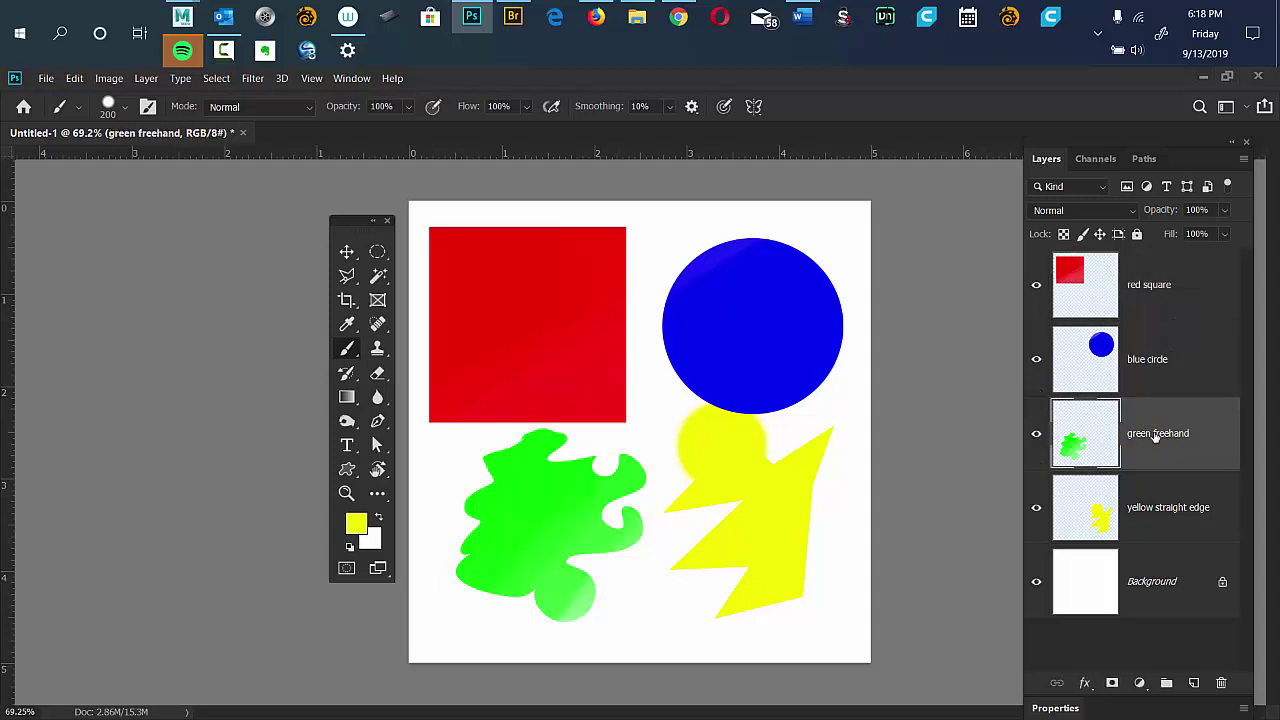
click(1160, 514)
click(1146, 362)
click(1141, 290)
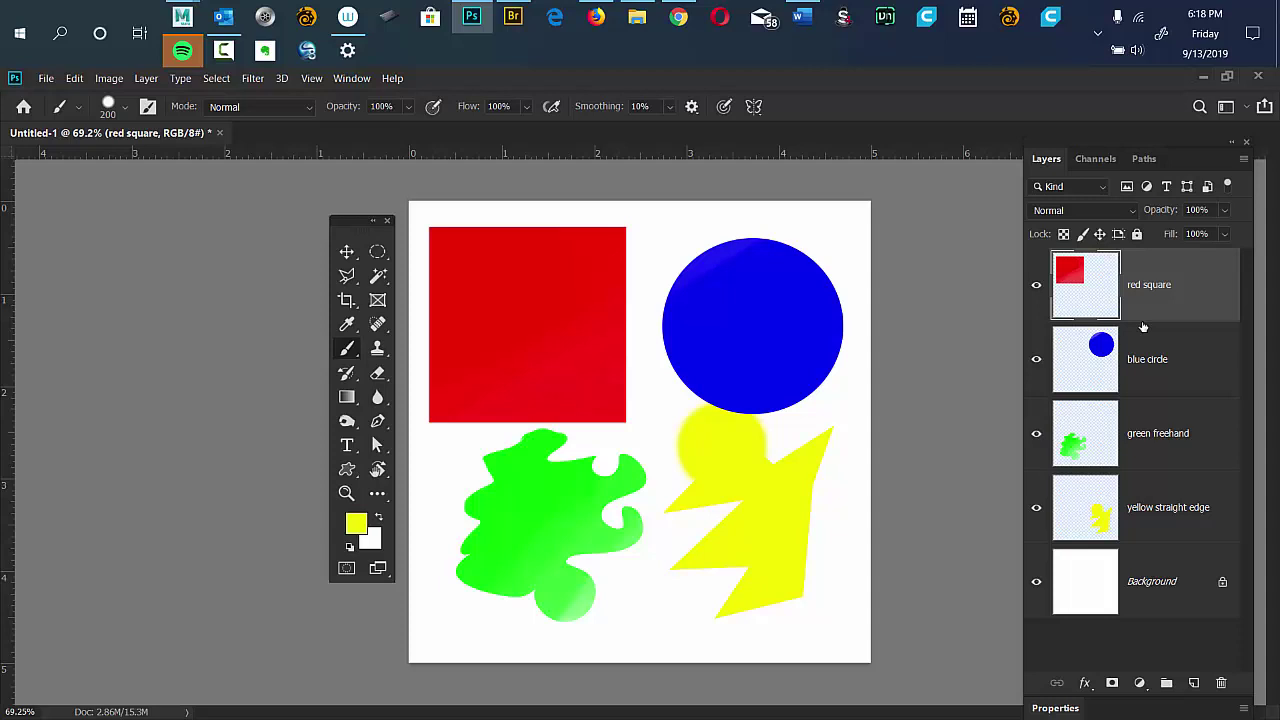
Hide the white Background layer so the four shapes sit on transparency.
click(1037, 582)
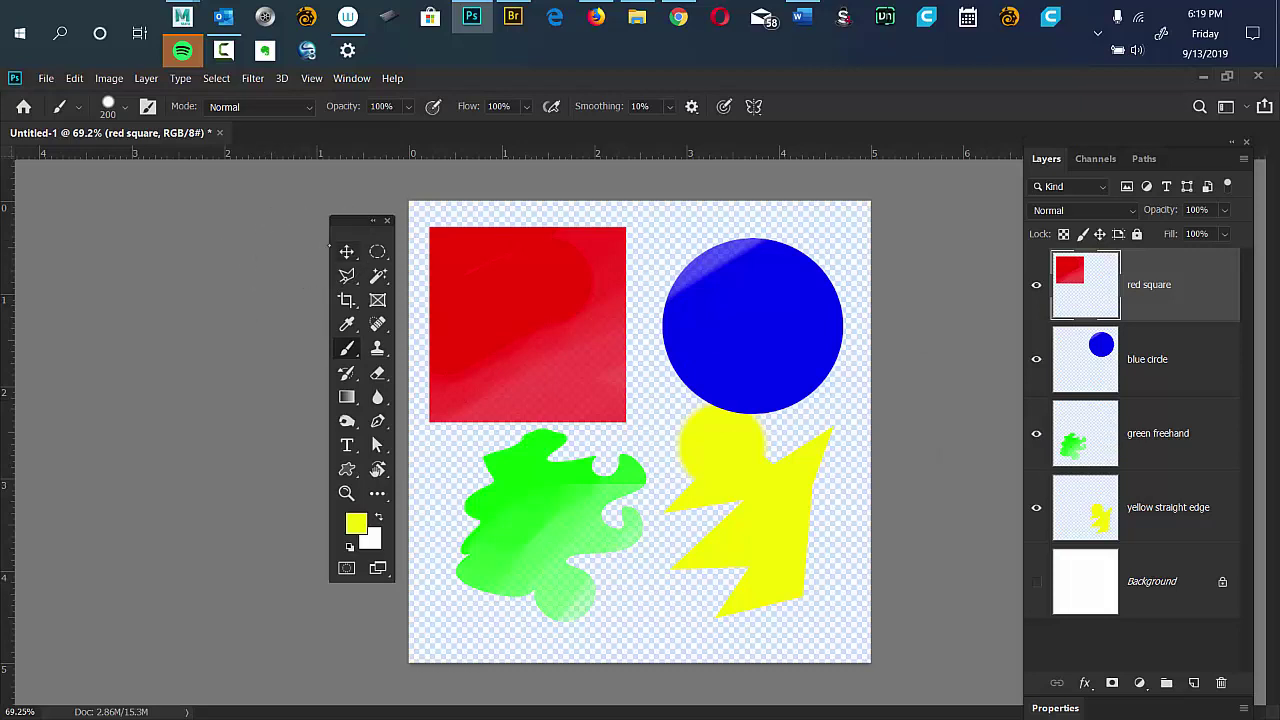
key(v)
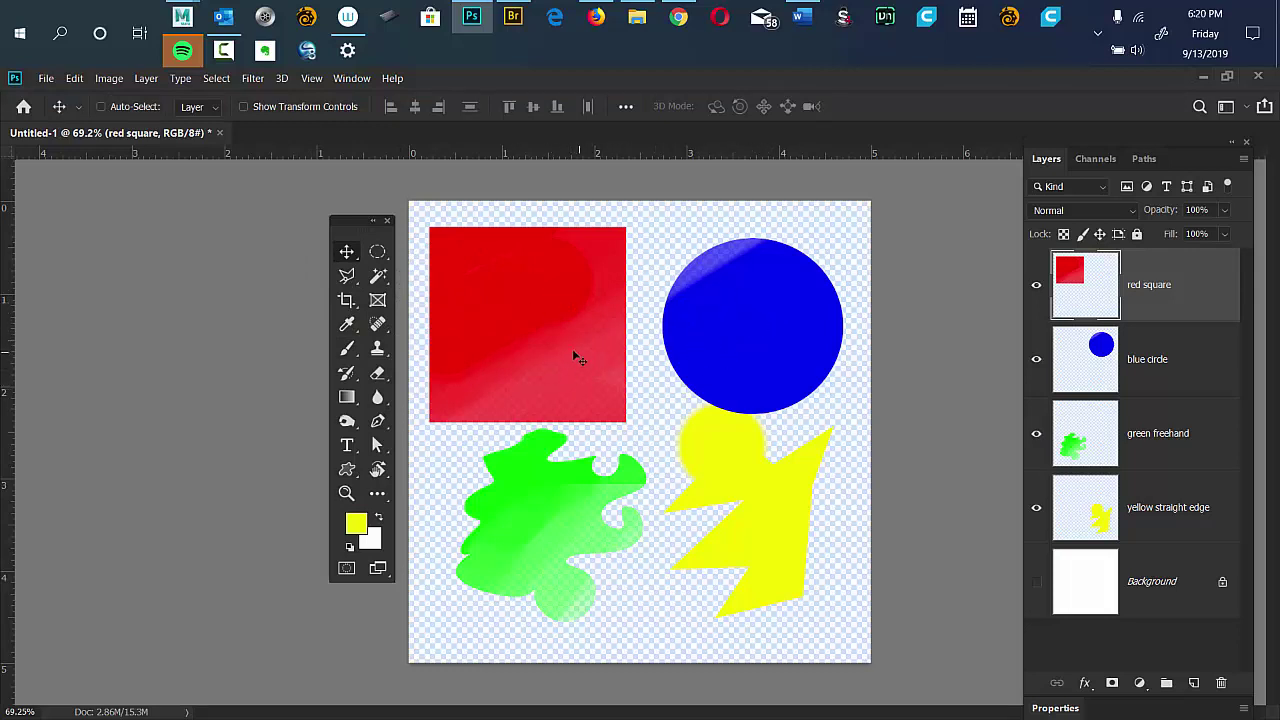
Move the red square to centre, the blue circle down-left, the green blob above, the yellow shape below.
drag(499, 264, 587, 353)
click(1140, 360)
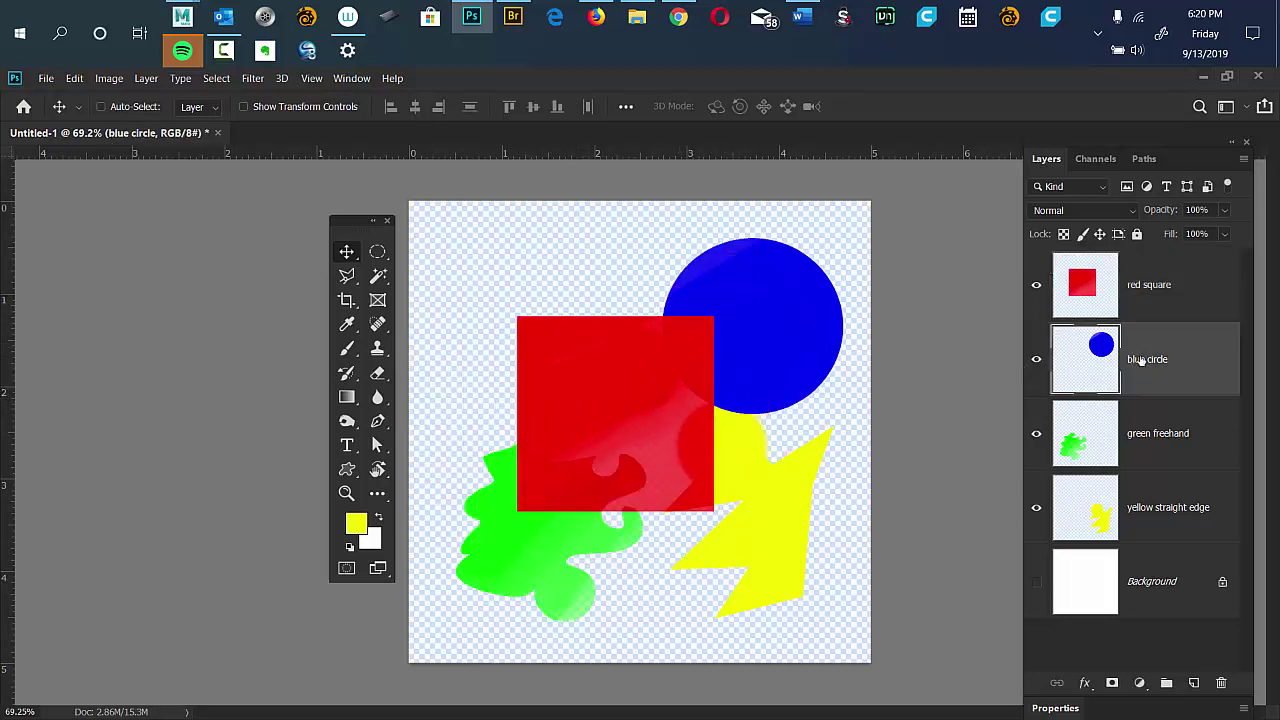
drag(838, 349, 801, 434)
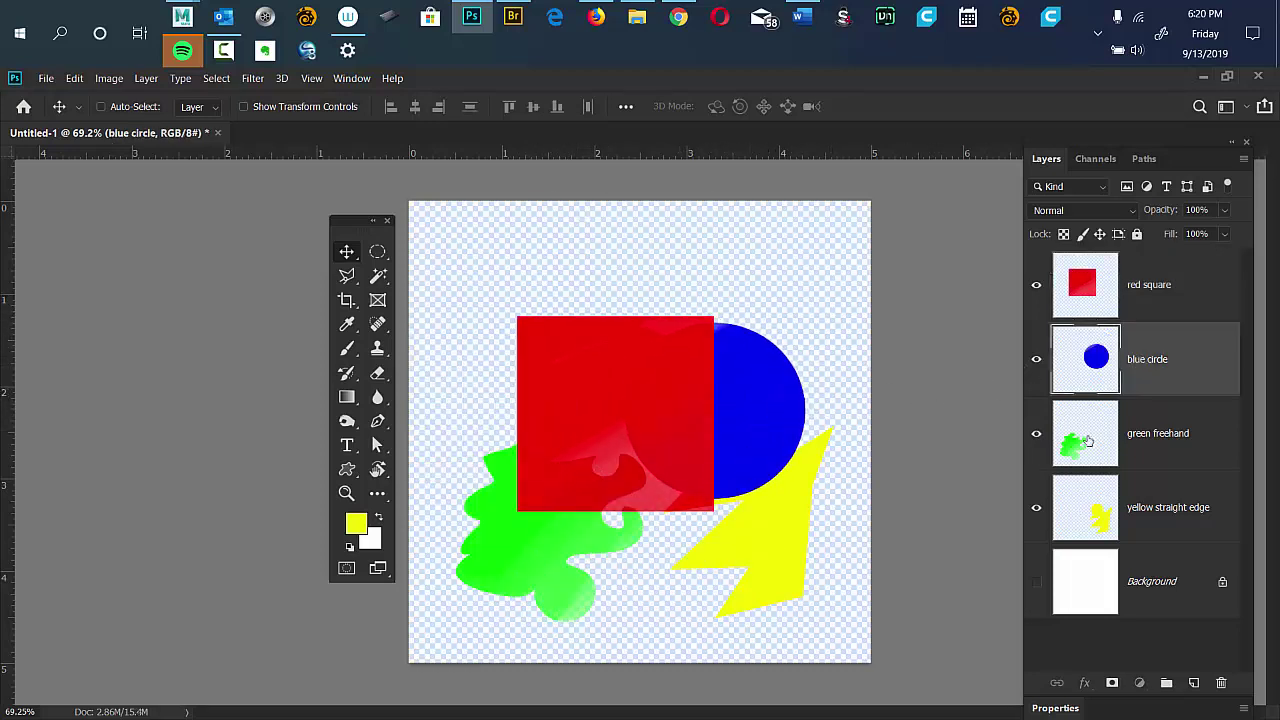
click(1089, 440)
mouse_move(582, 566)
mouse_down()
mouse_move(557, 417)
mouse_move(668, 367)
mouse_move(694, 379)
mouse_up()
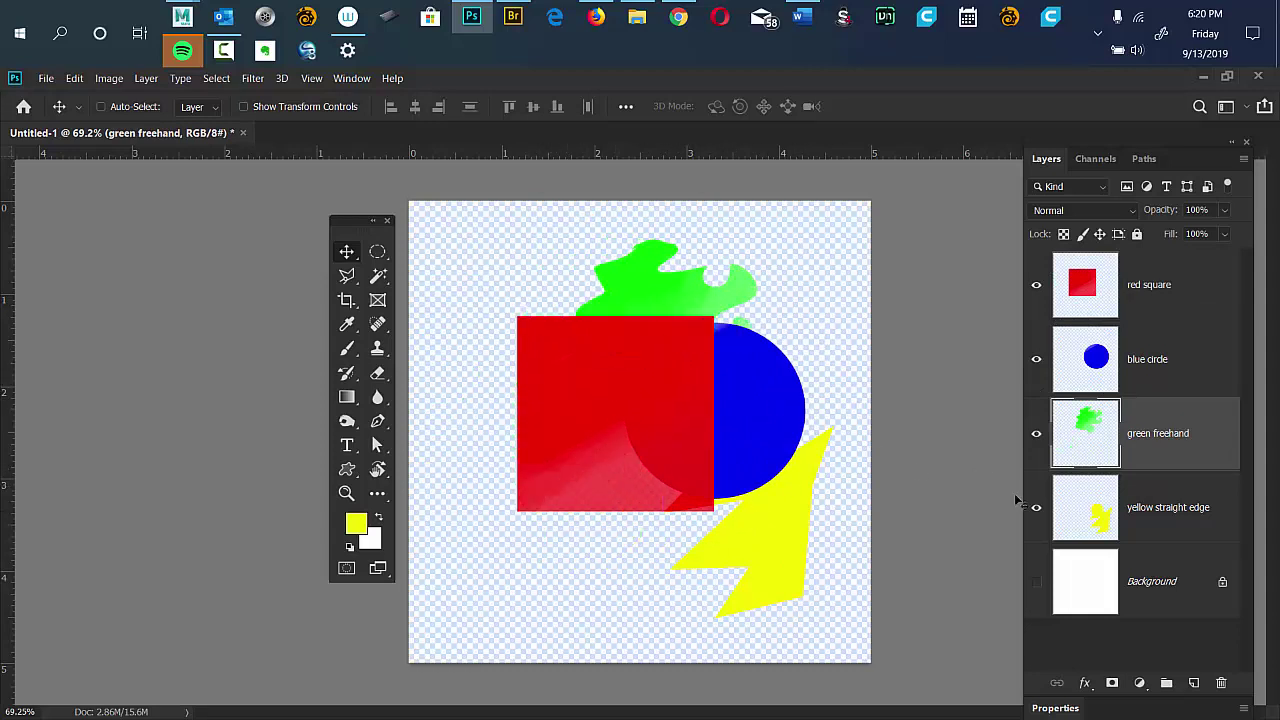
click(1105, 517)
drag(755, 521, 694, 492)
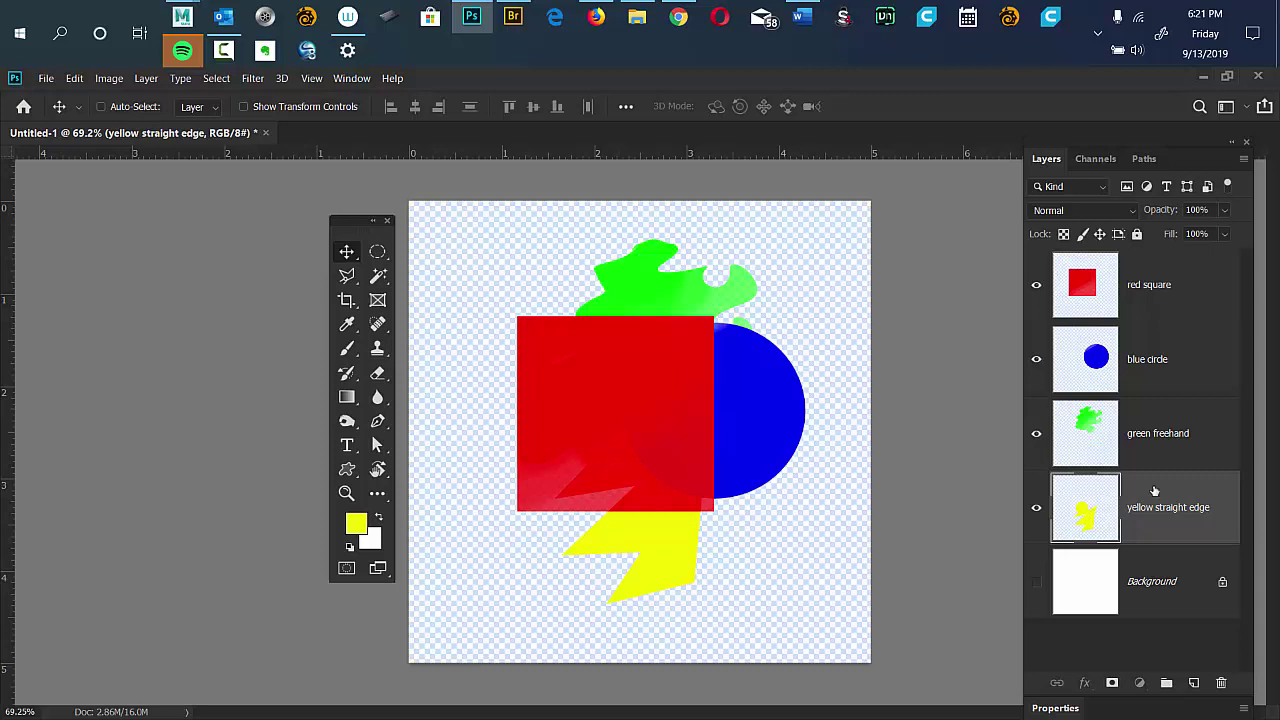
Move the yellow straight edge layer to the top and duplicate the blue circle above the red square.
drag(1154, 491, 1160, 428)
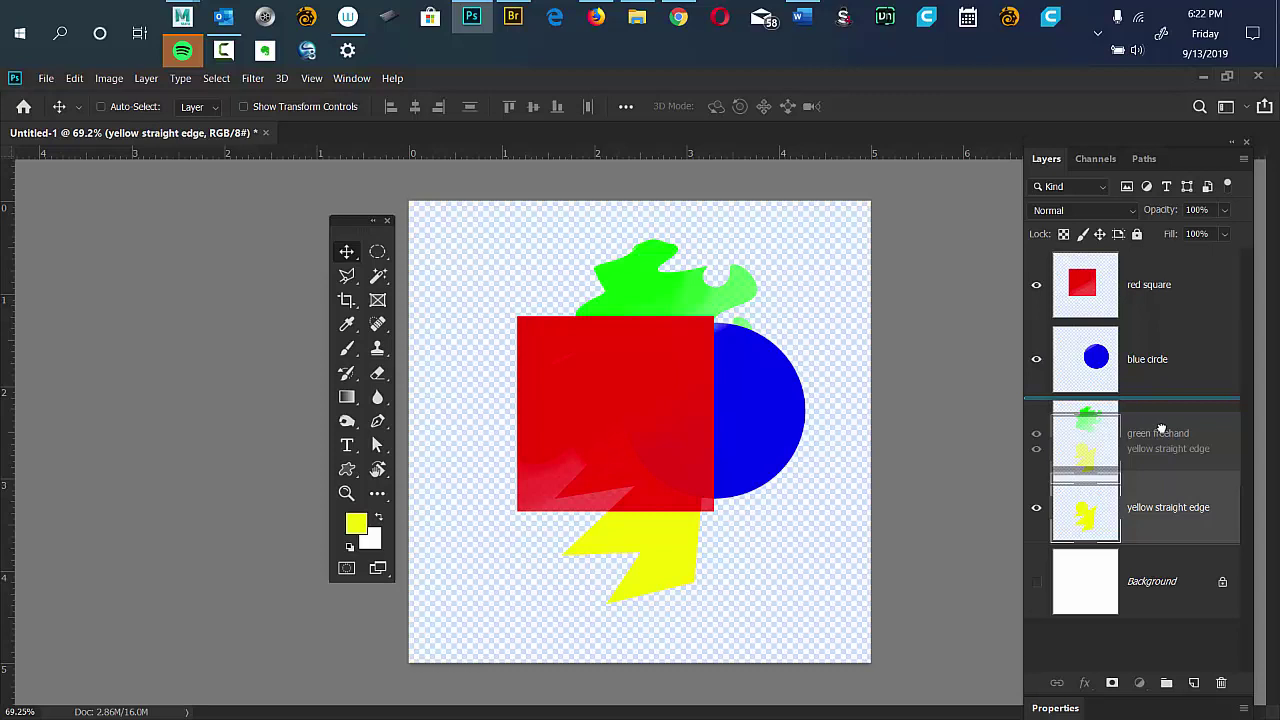
drag(1160, 428, 1186, 274)
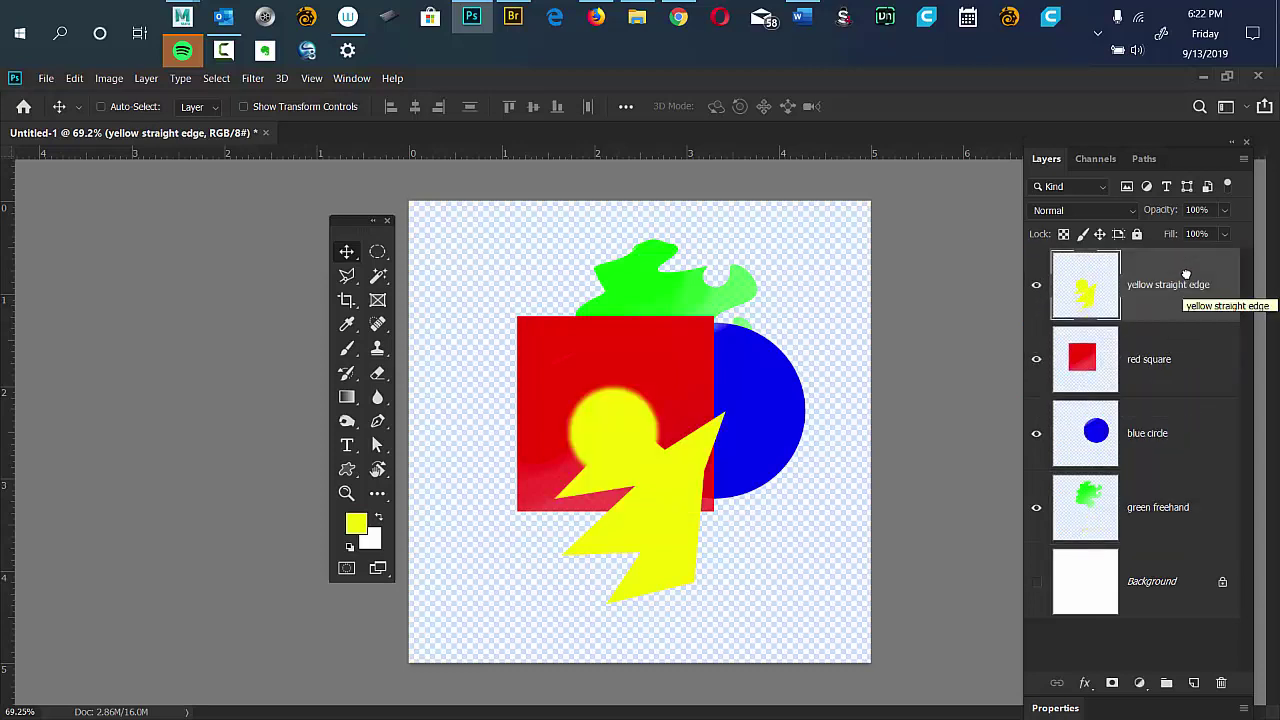
scroll(1004, 338, up, 1)
drag(1152, 427, 1166, 326)
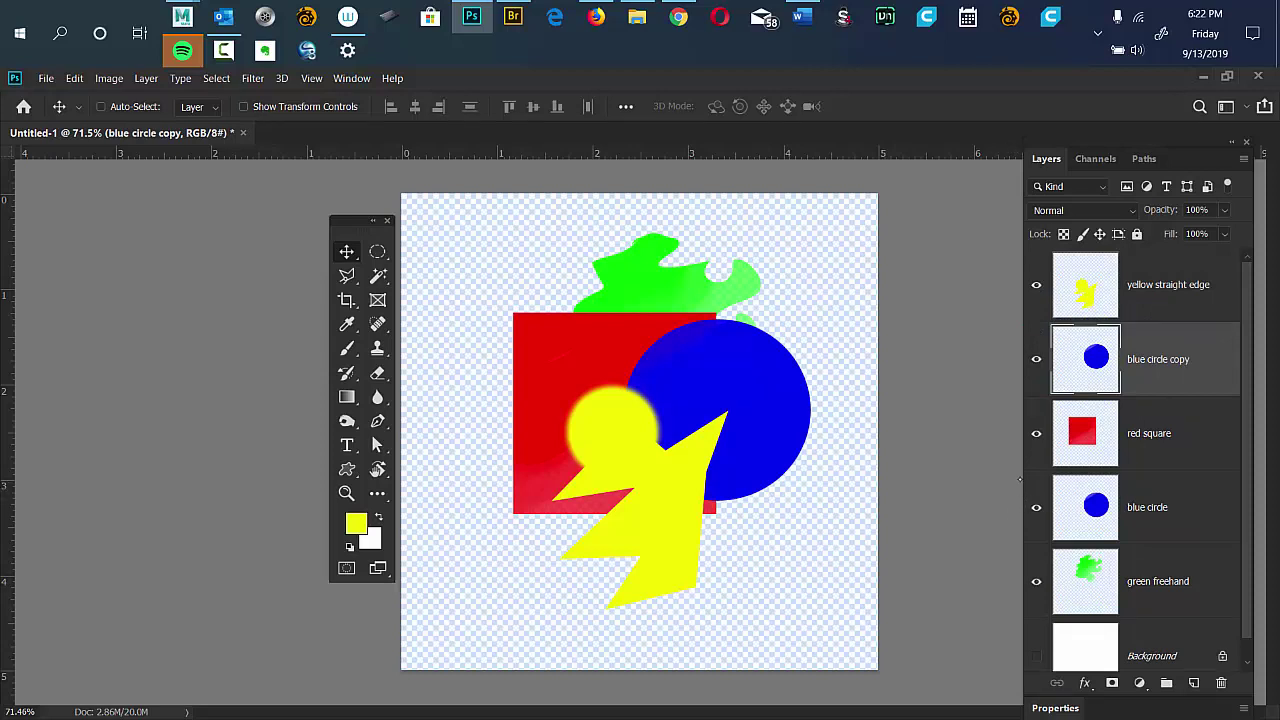
Delete the blue circle copy layer and make the yellow straight edge layer active.
key(Delete)
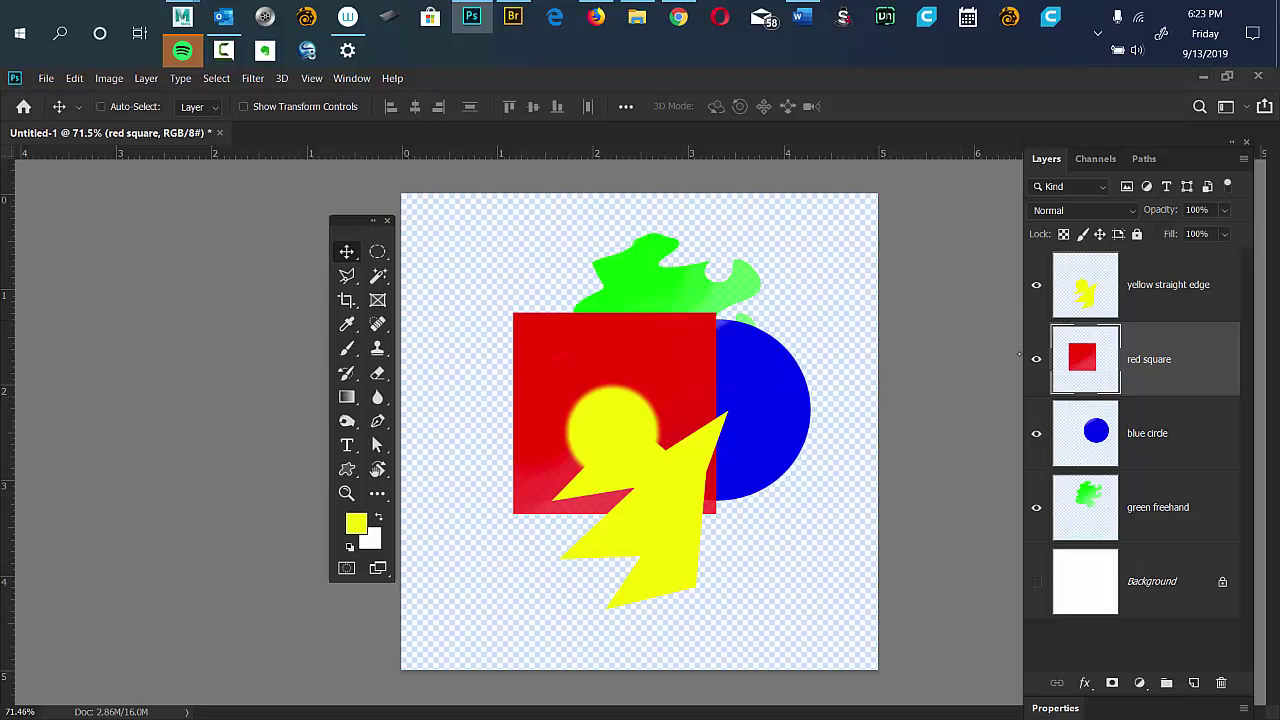
key(alt+bracketright)
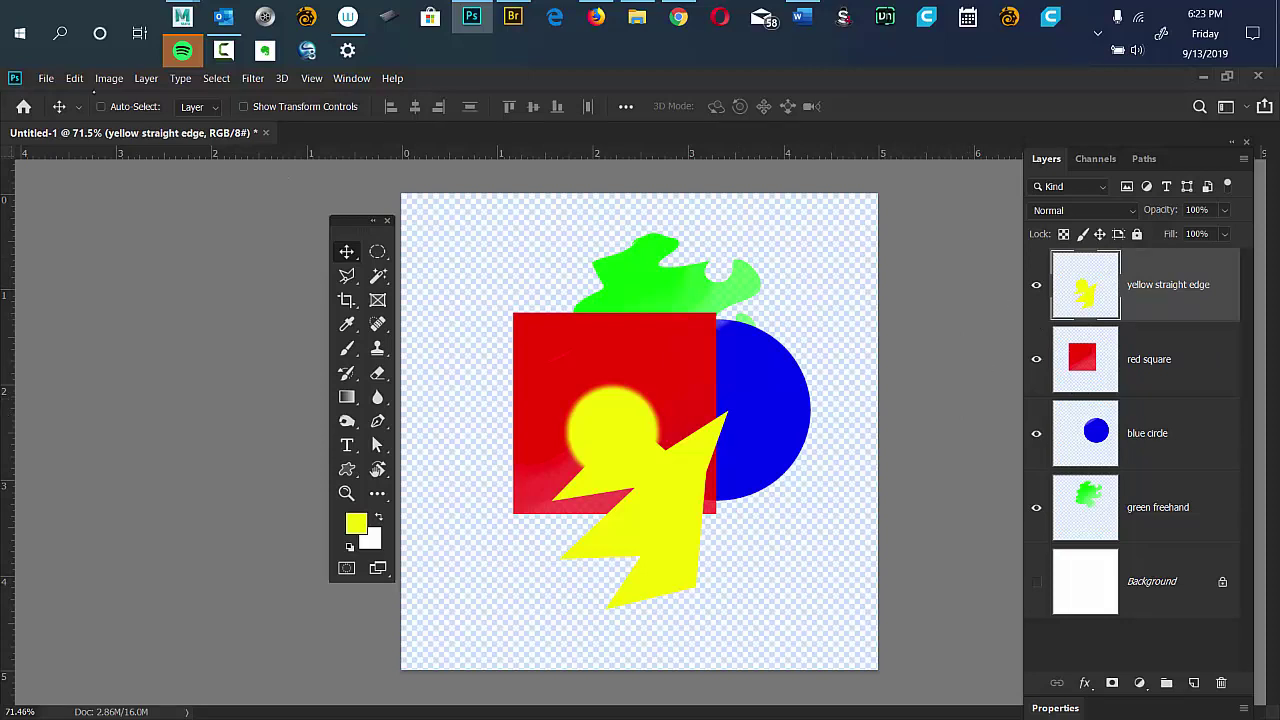
Look through the Edit menu and close it without running a command.
click(75, 79)
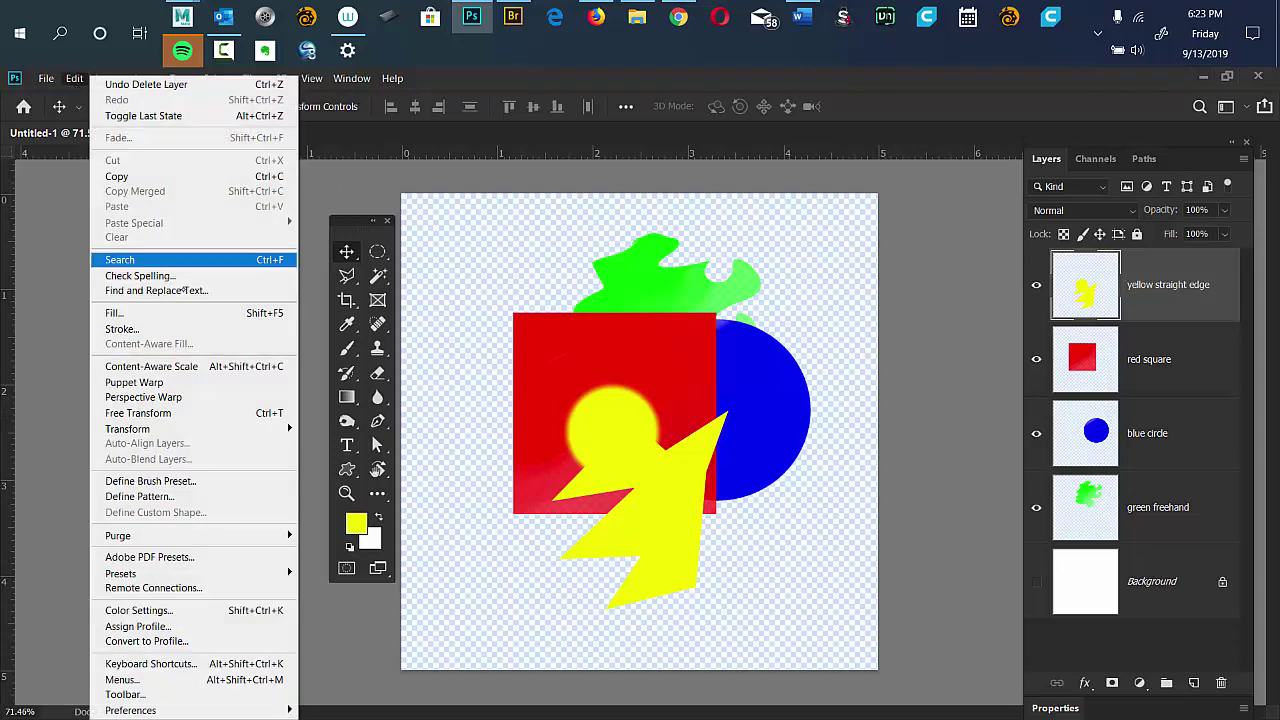
mouse_move(216, 422)
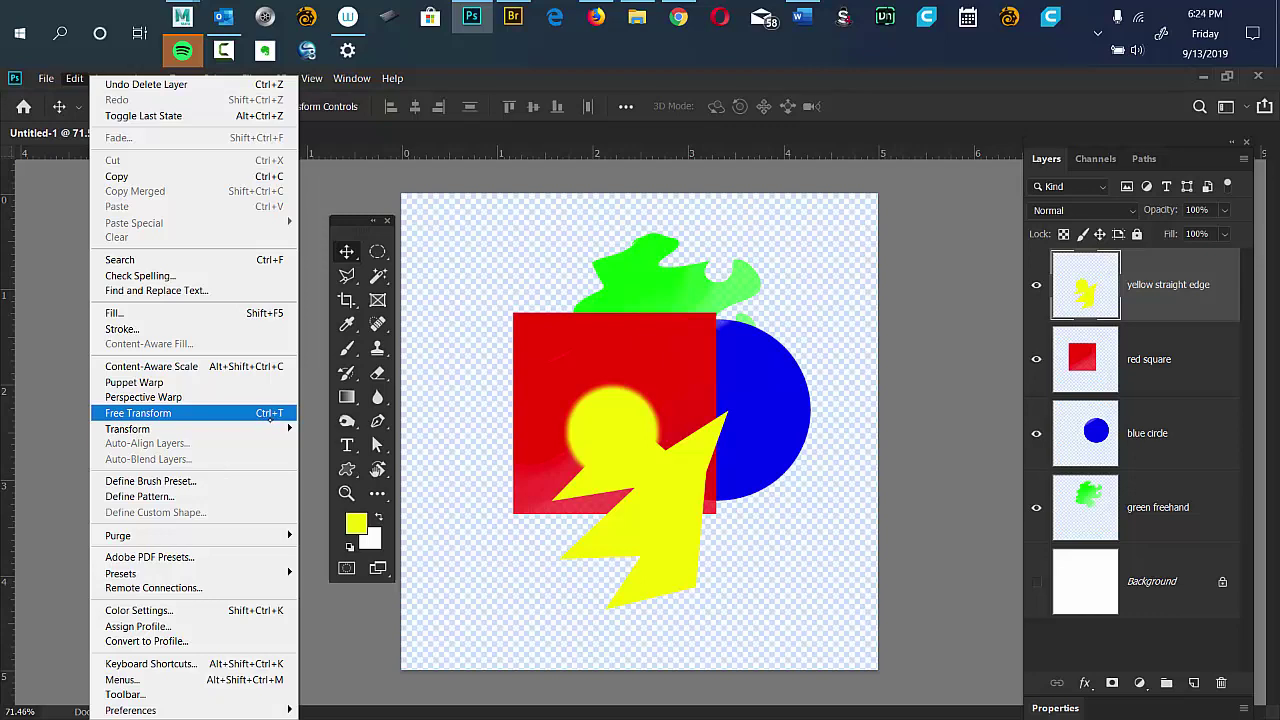
click(862, 120)
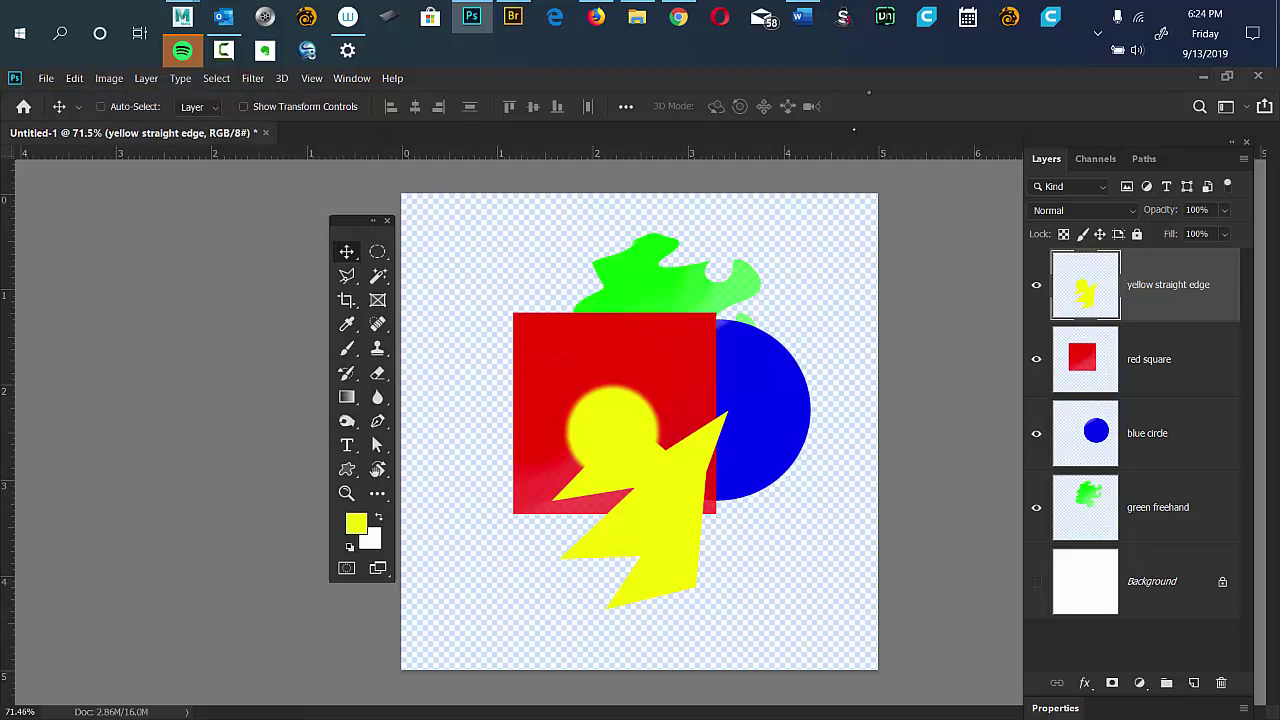
Free-transform the yellow bolt: move, rotate and shrink it into a sliver at the red square's lower-left.
key(ctrl)
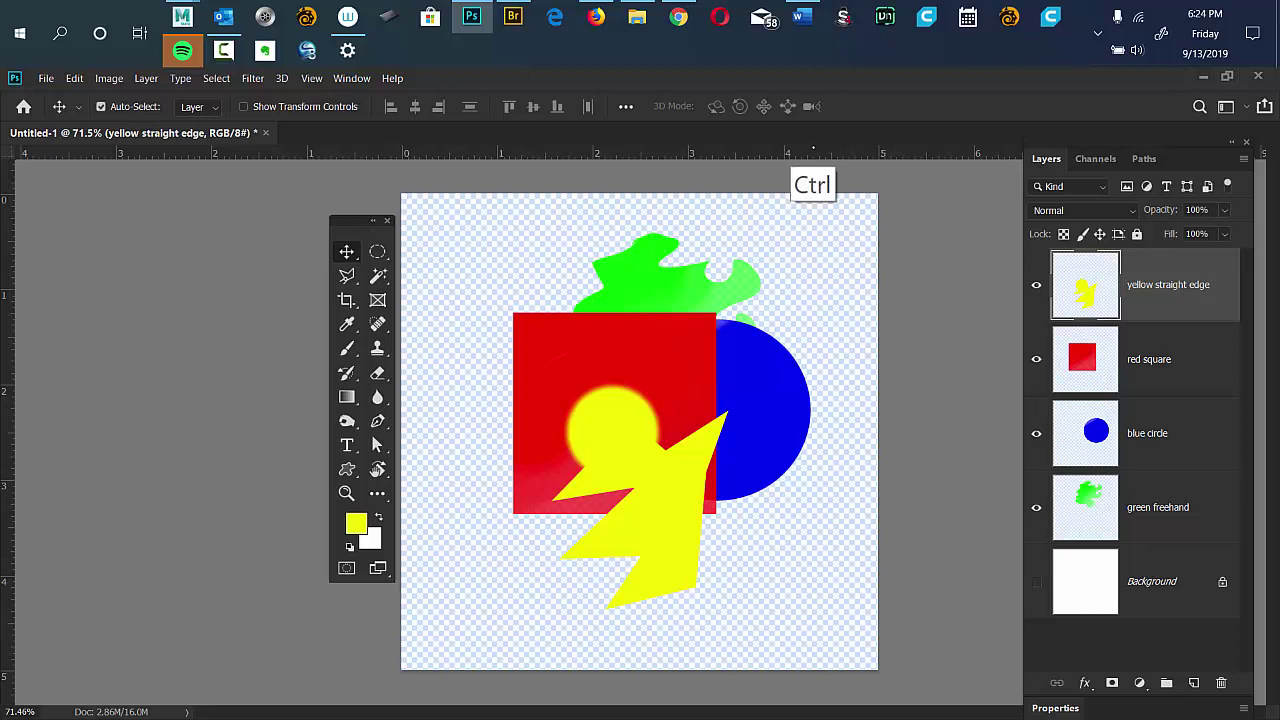
key(ctrl+t)
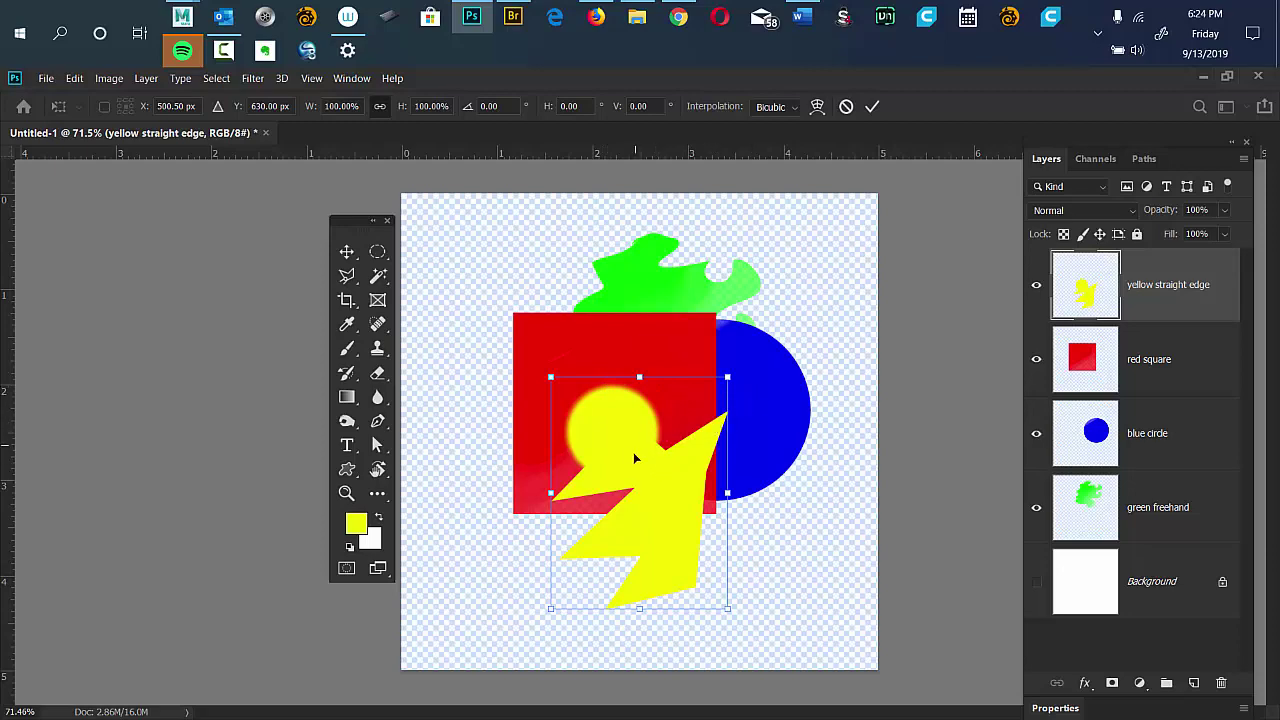
drag(626, 440, 552, 365)
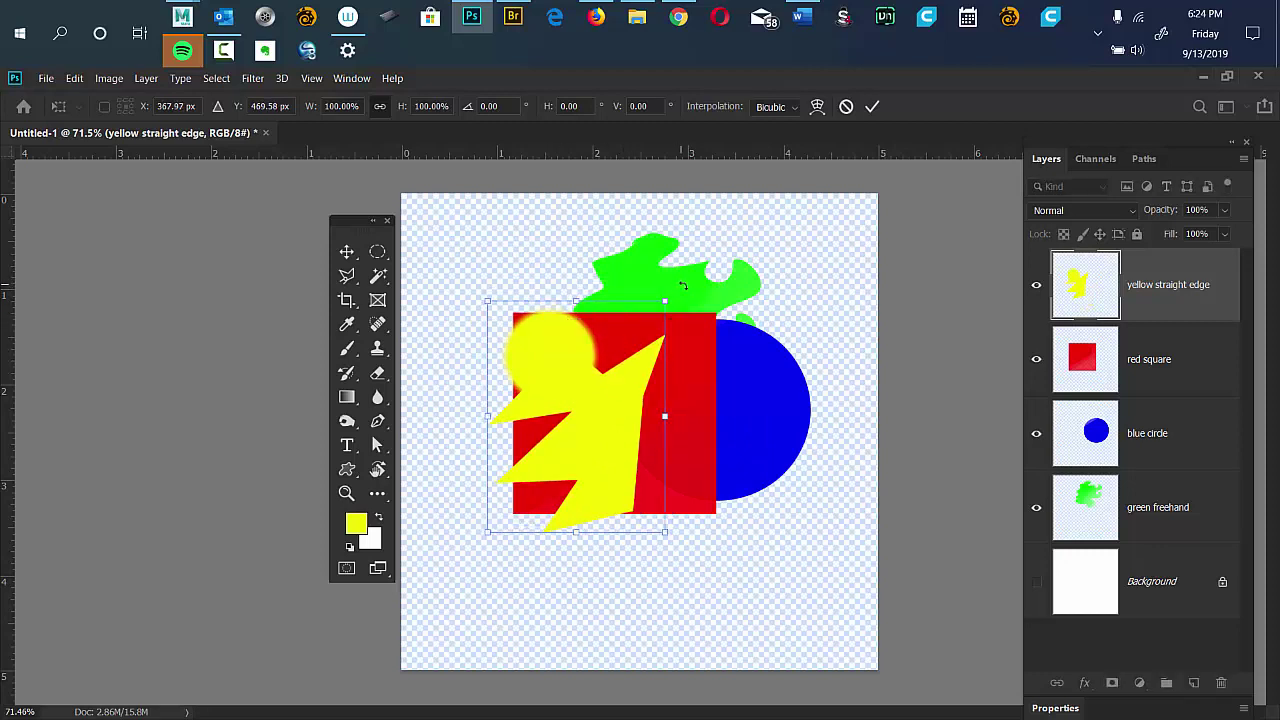
drag(680, 285, 624, 368)
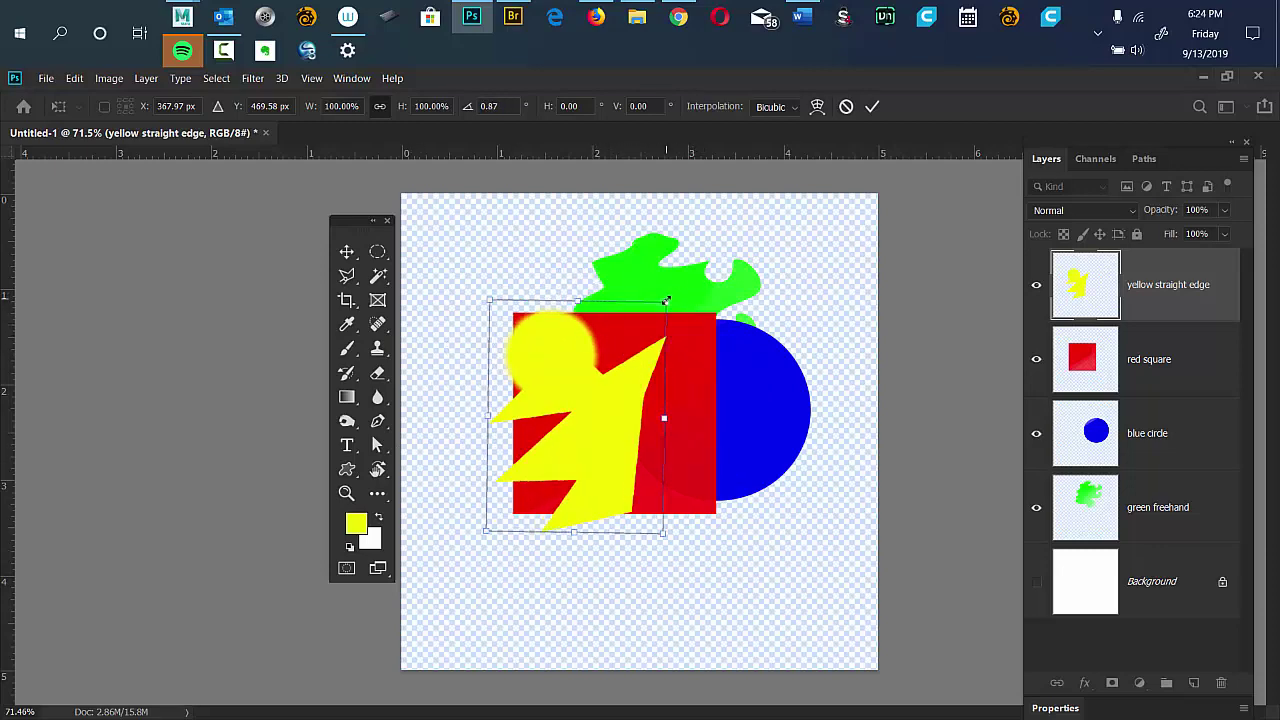
drag(664, 303, 527, 408)
key(shift)
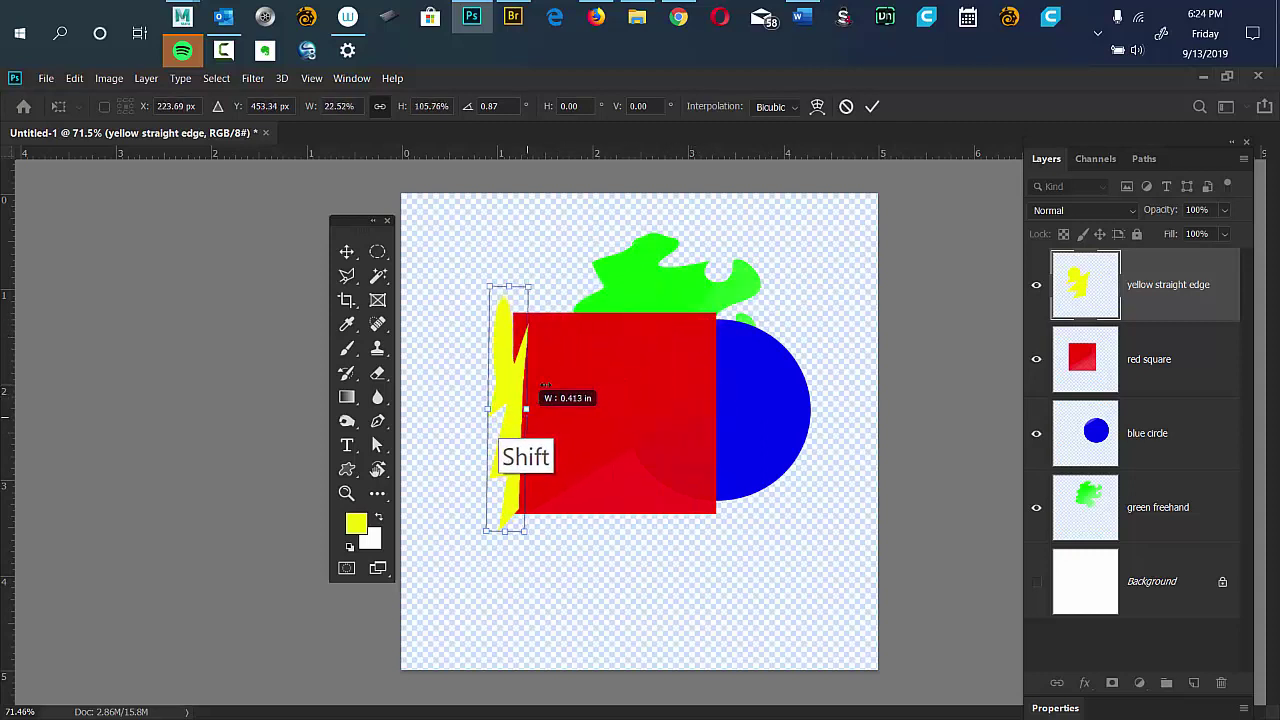
drag(503, 298, 562, 493)
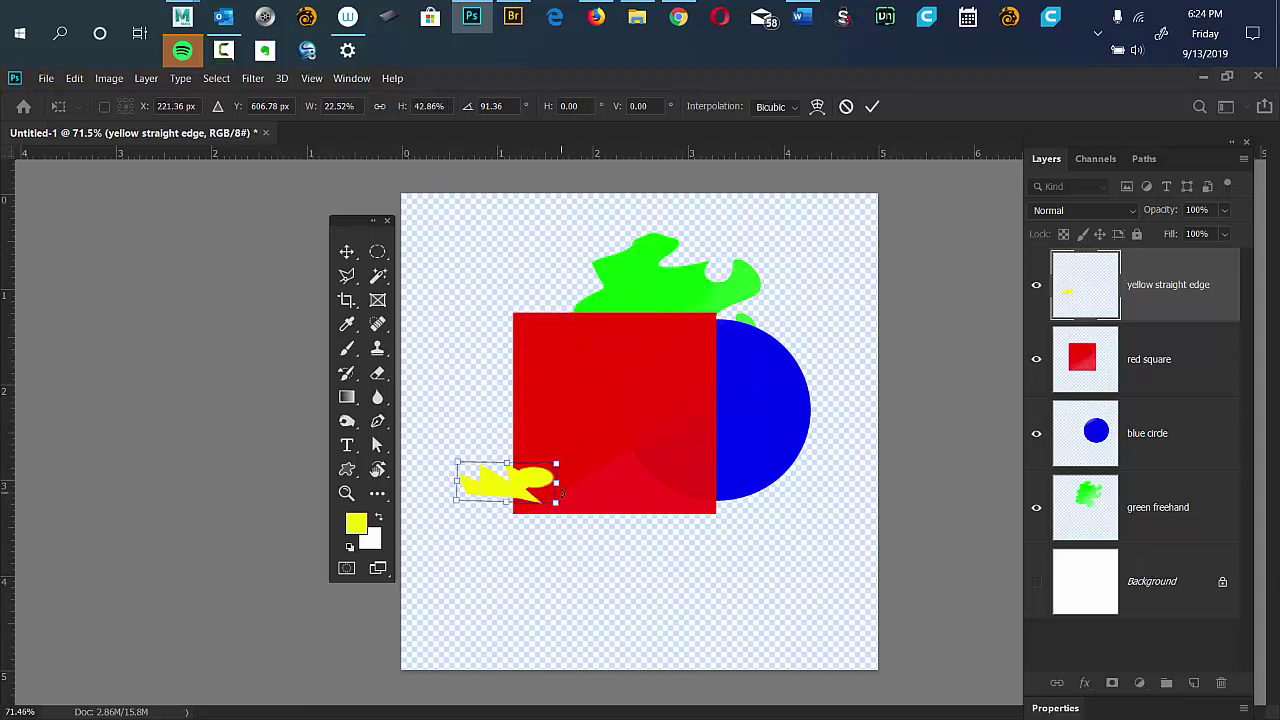
key(Return)
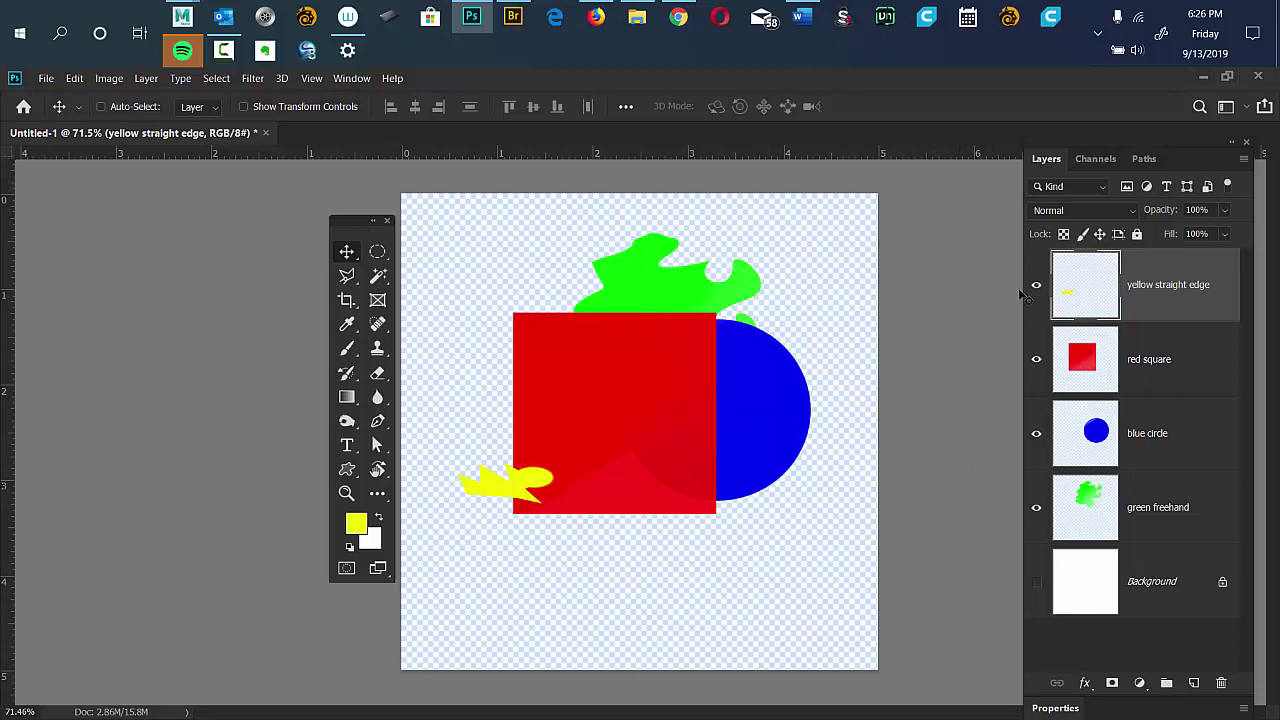
Warp the red square into a curved sail sweeping up-right, with its bottom-left corner pulled to a point.
click(1163, 361)
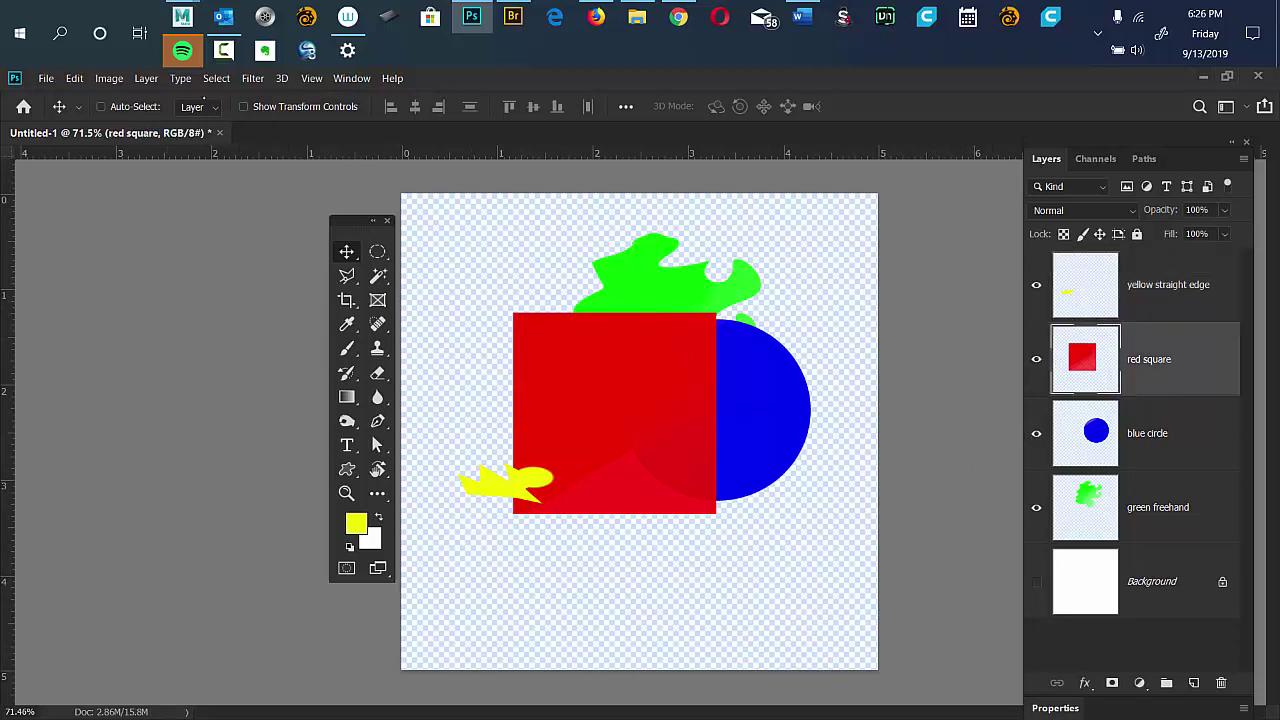
click(74, 78)
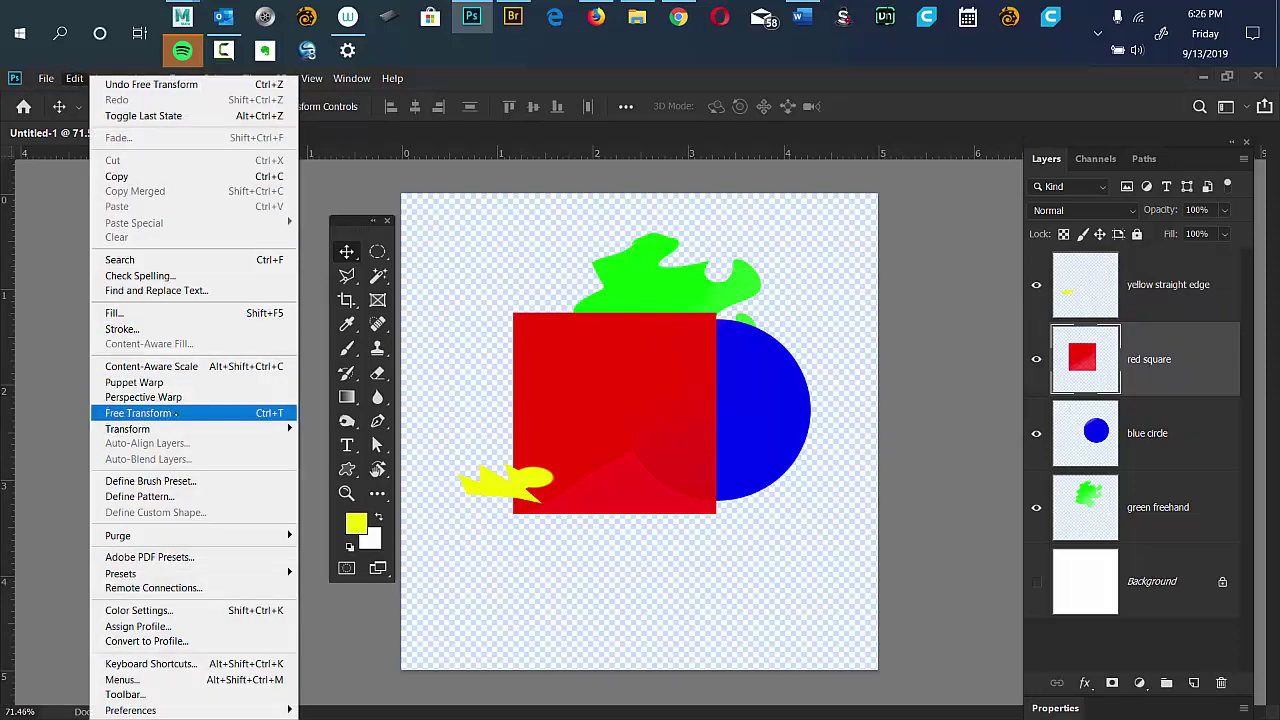
mouse_move(207, 434)
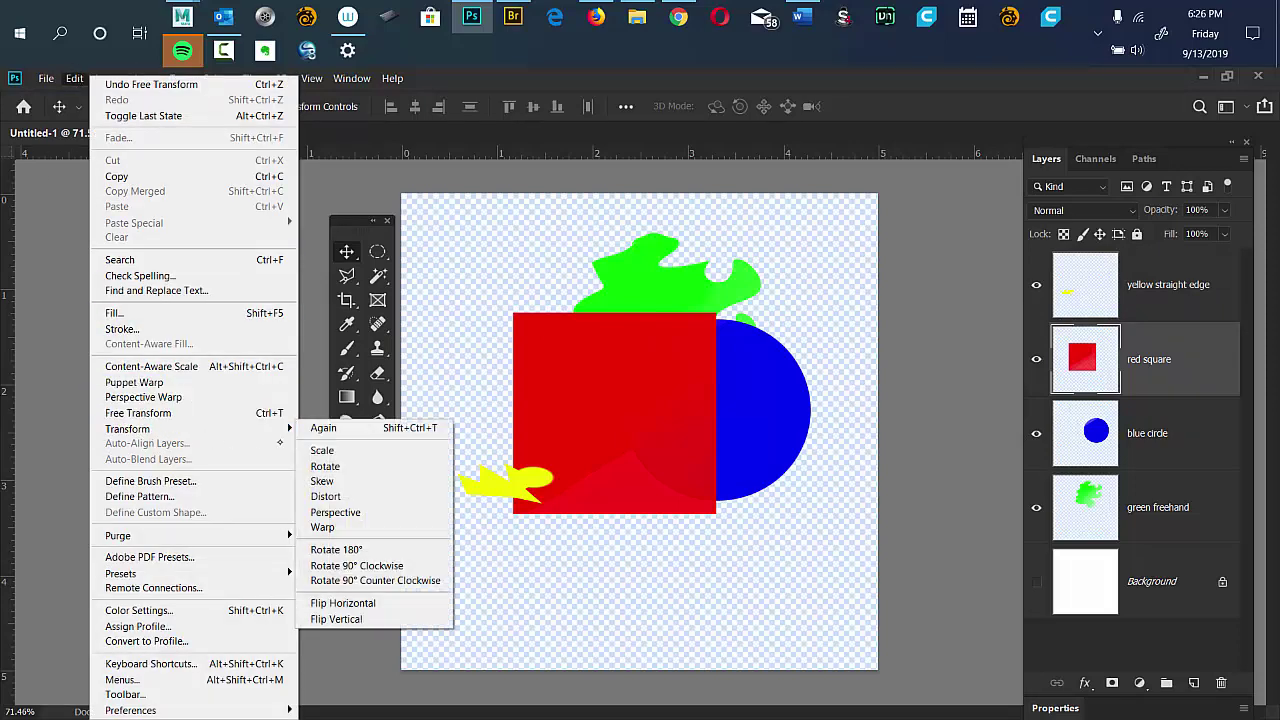
click(375, 528)
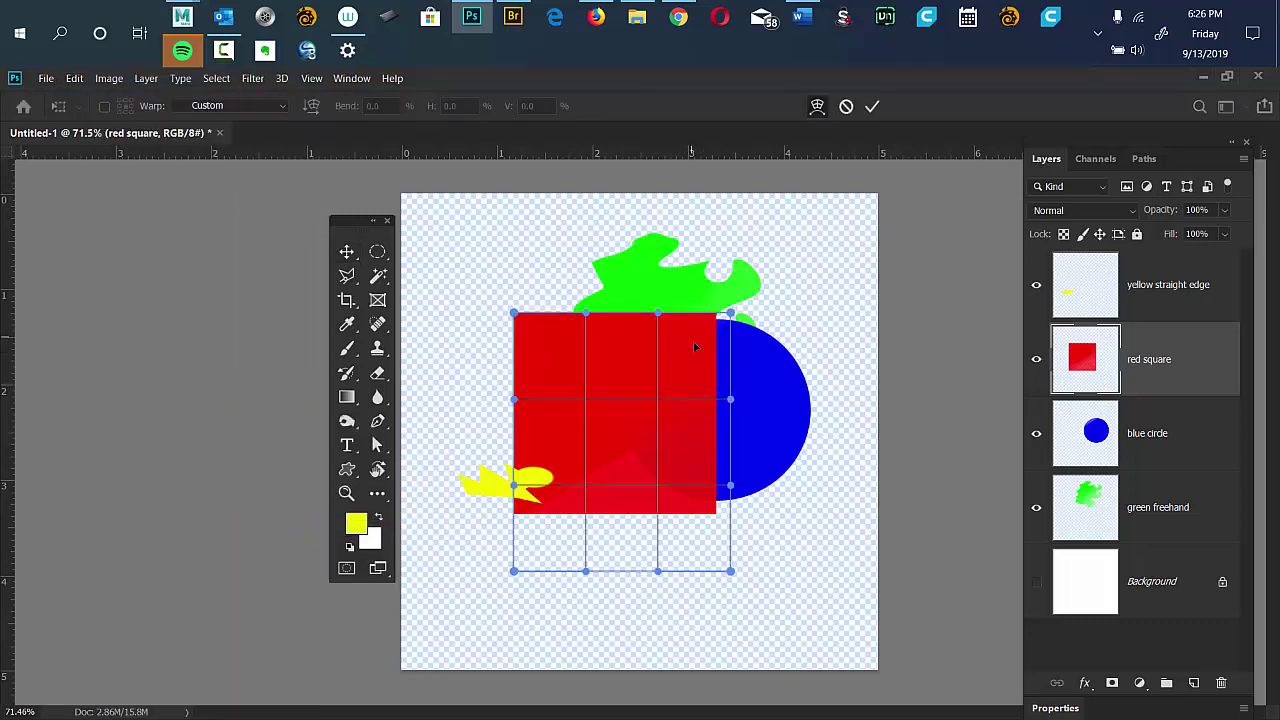
drag(695, 346, 770, 260)
drag(600, 475, 635, 405)
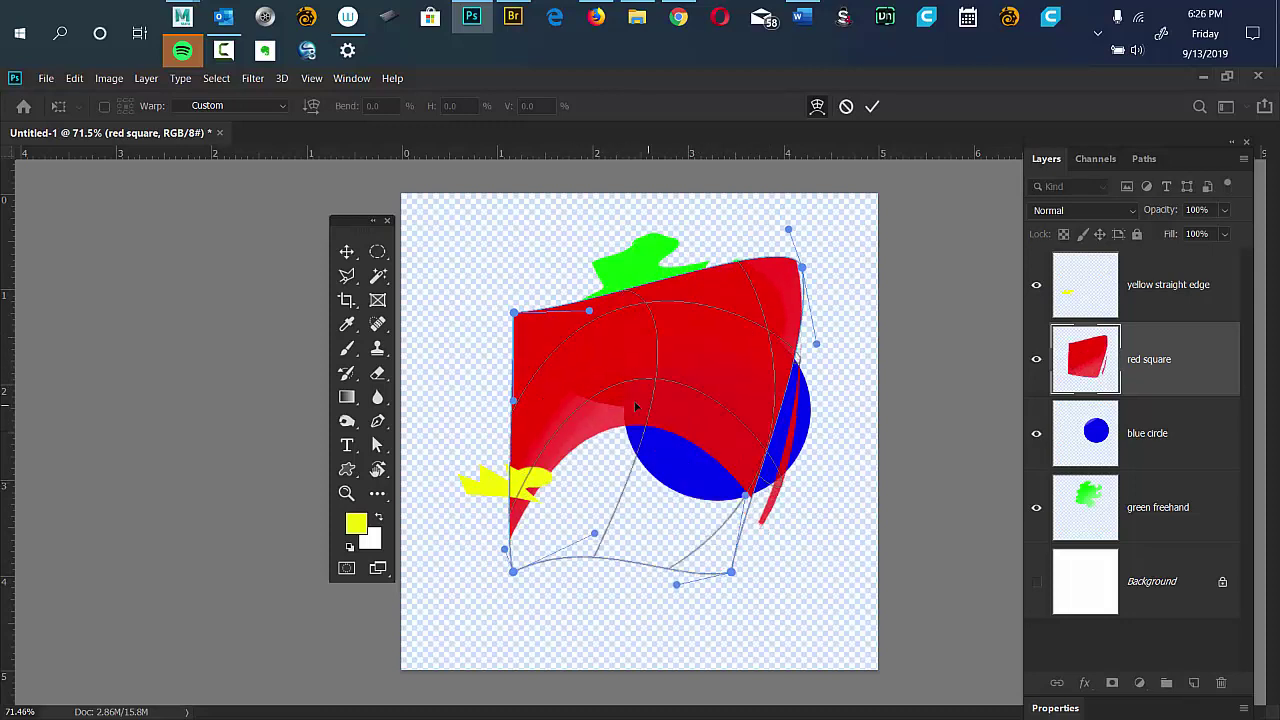
drag(513, 571, 507, 592)
drag(513, 312, 550, 336)
drag(640, 322, 626, 322)
key(Return)
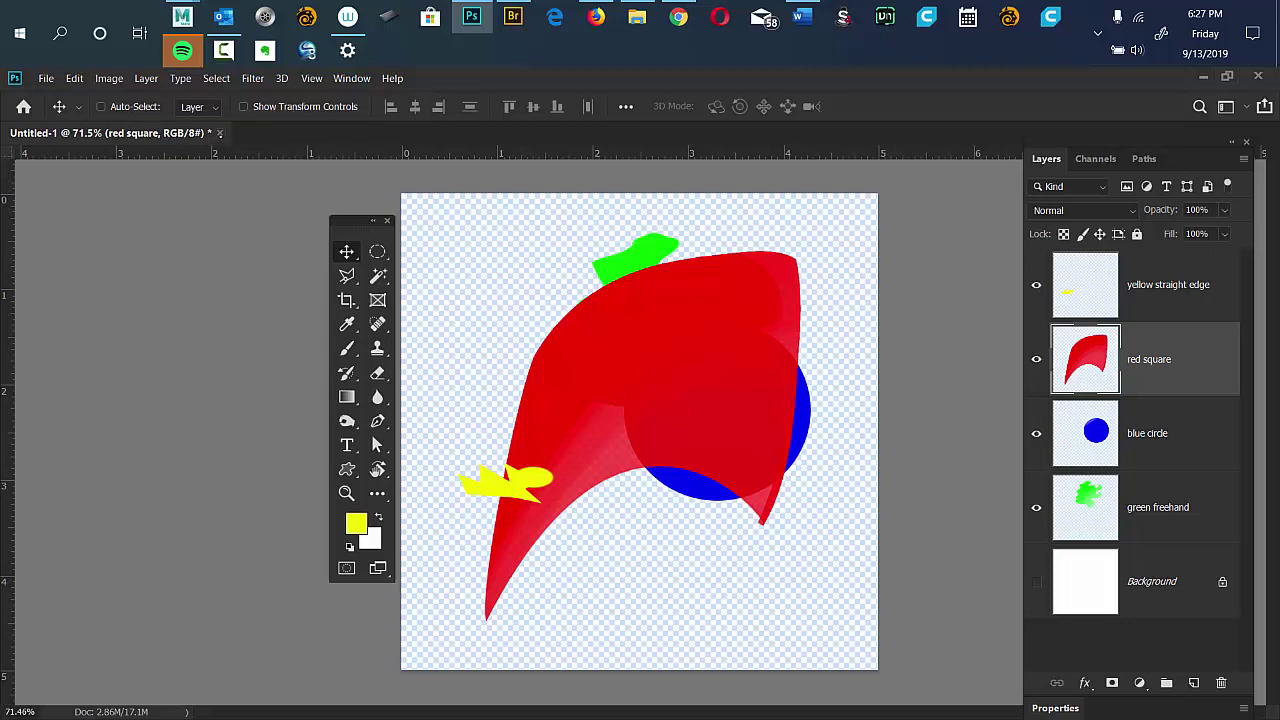
Close the Untitled-1 document, answering No at the save-changes prompt.
click(46, 78)
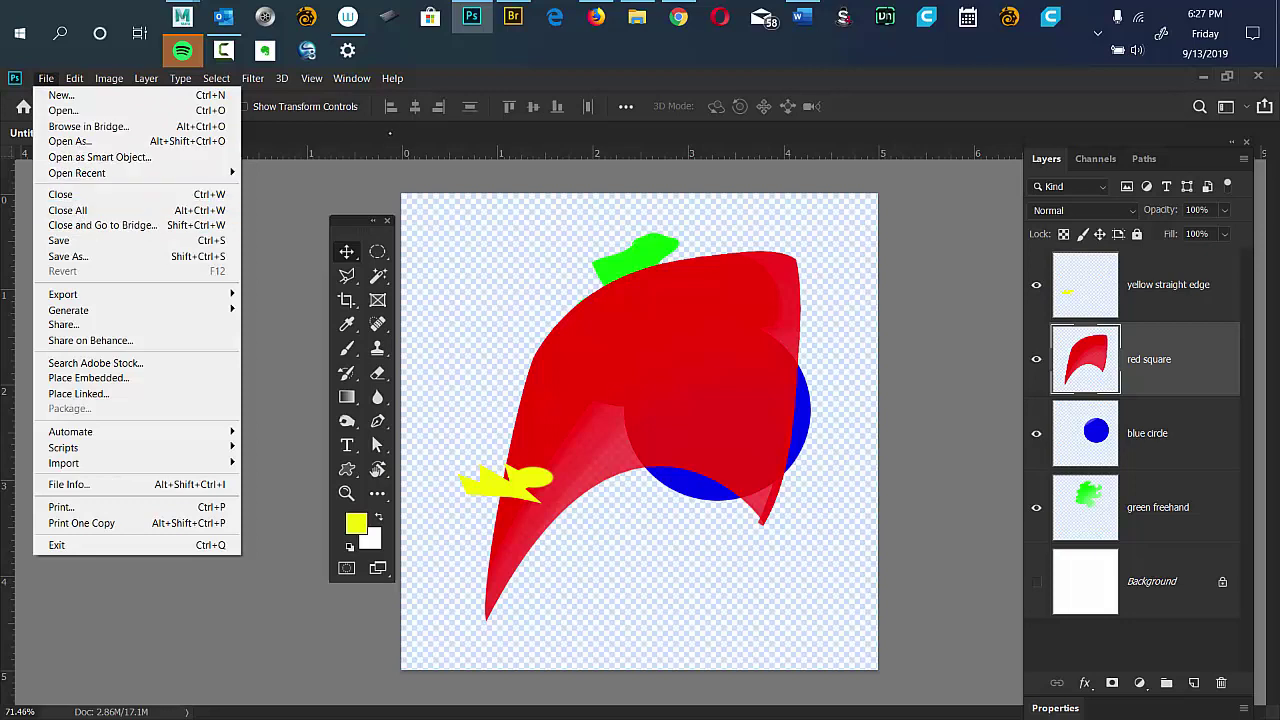
click(212, 143)
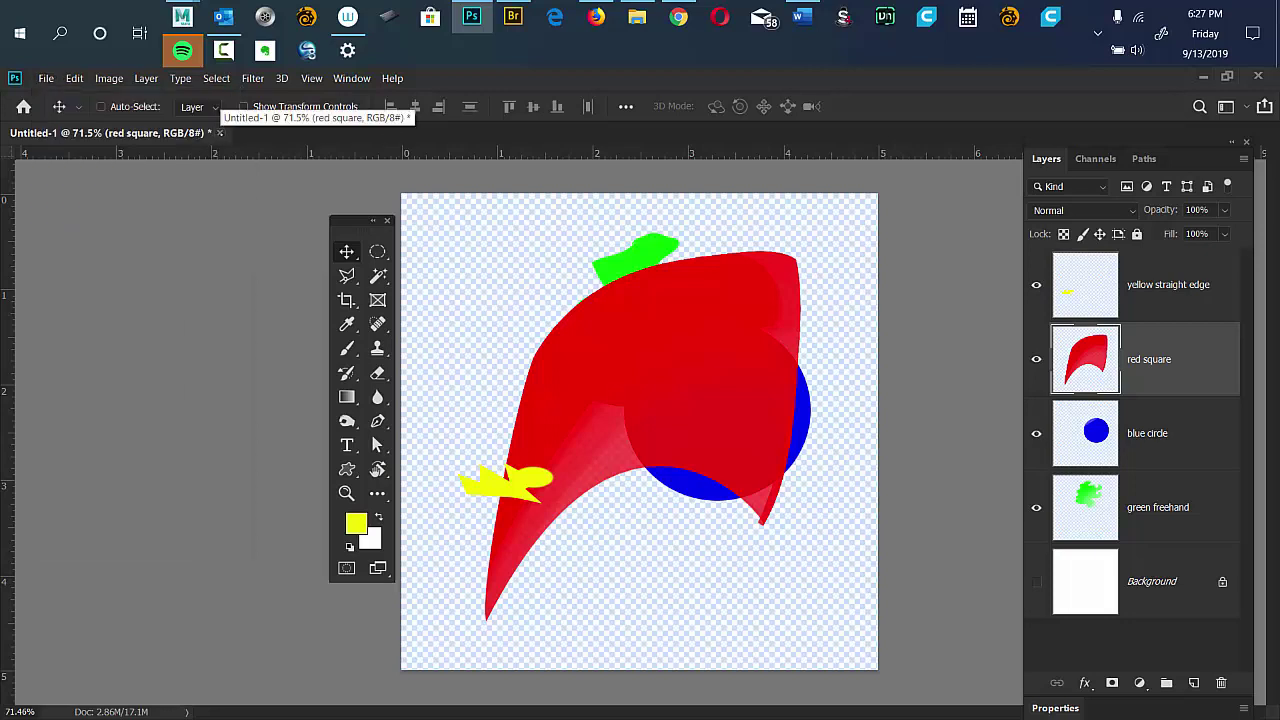
click(219, 133)
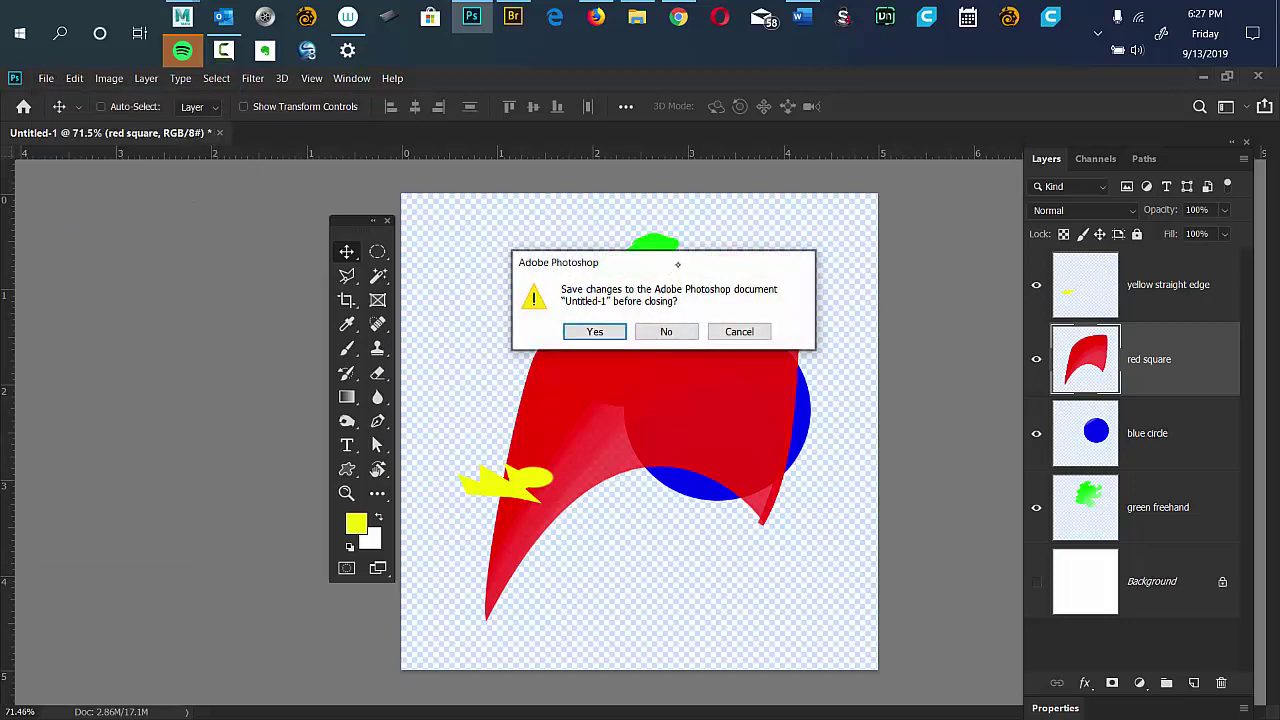
drag(675, 263, 614, 224)
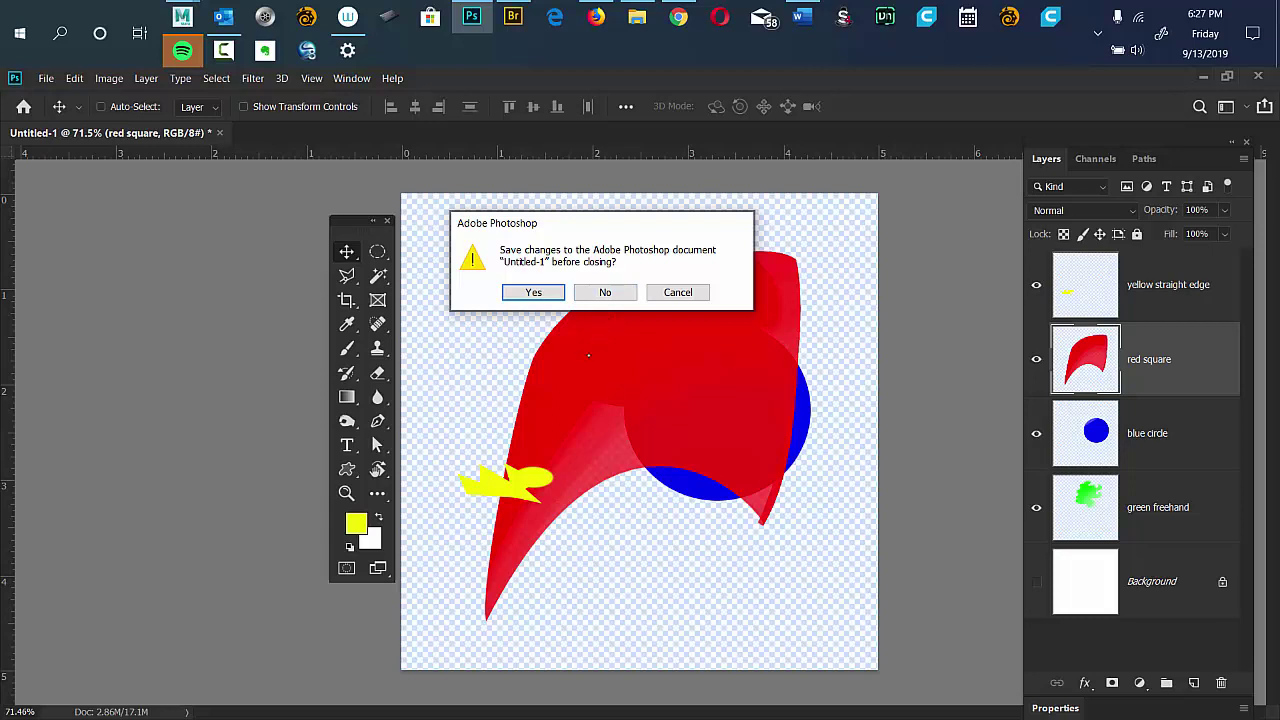
click(605, 292)
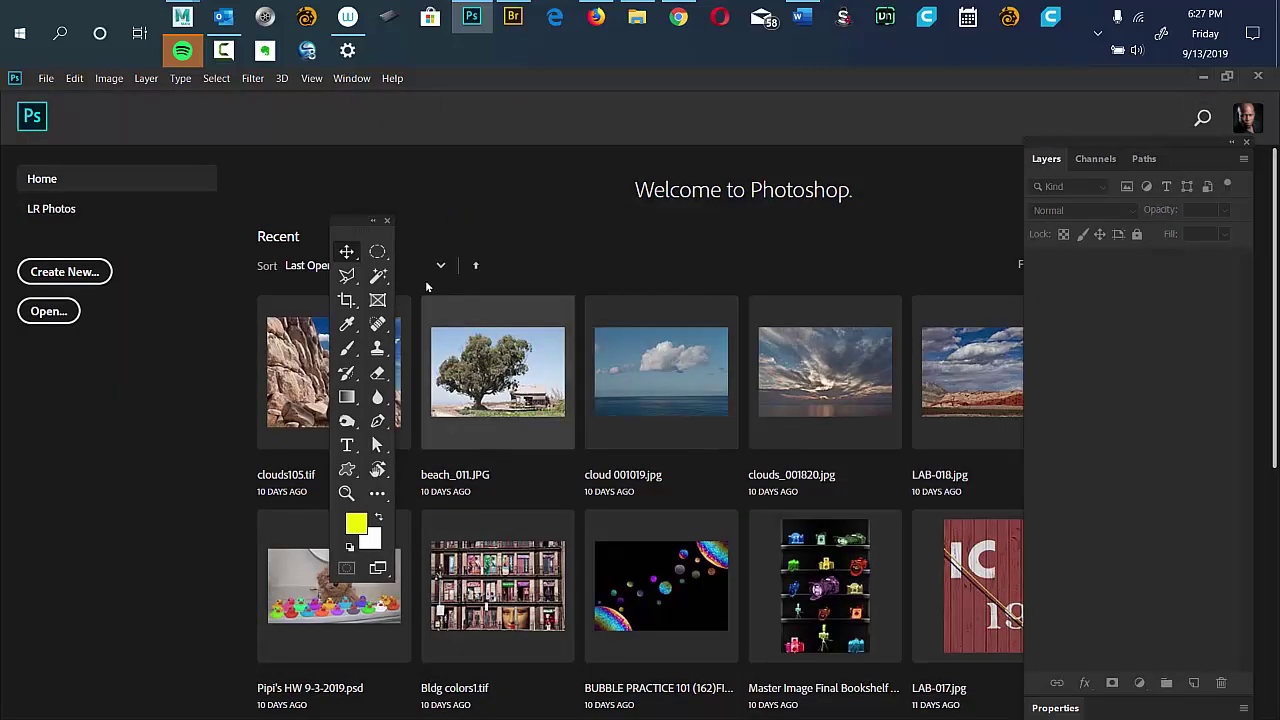
Move the Tools panel left beside Create New/Open, clear of the recent thumbnails, and bring up the File menu.
drag(346, 230, 175, 287)
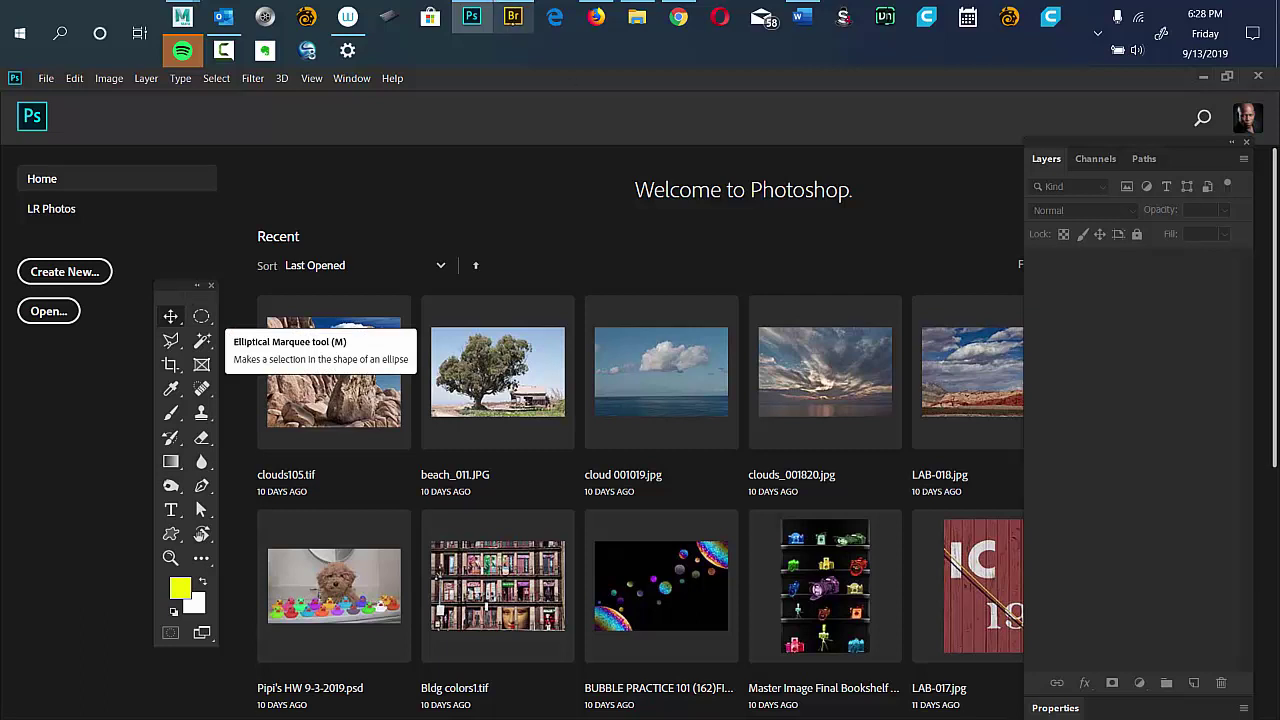
key(alt+f)
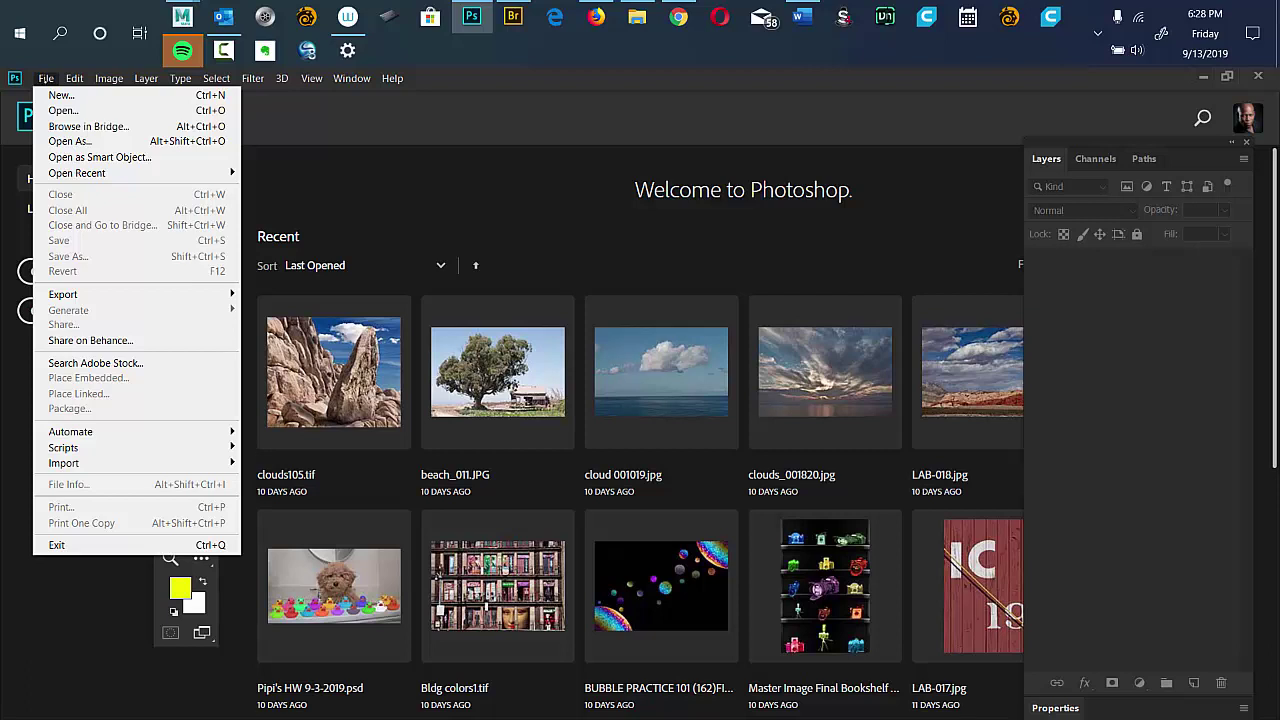
Browse in Bridge, widen the Content area, and enter Favorites > Student Work Files > compositing Class.
click(75, 127)
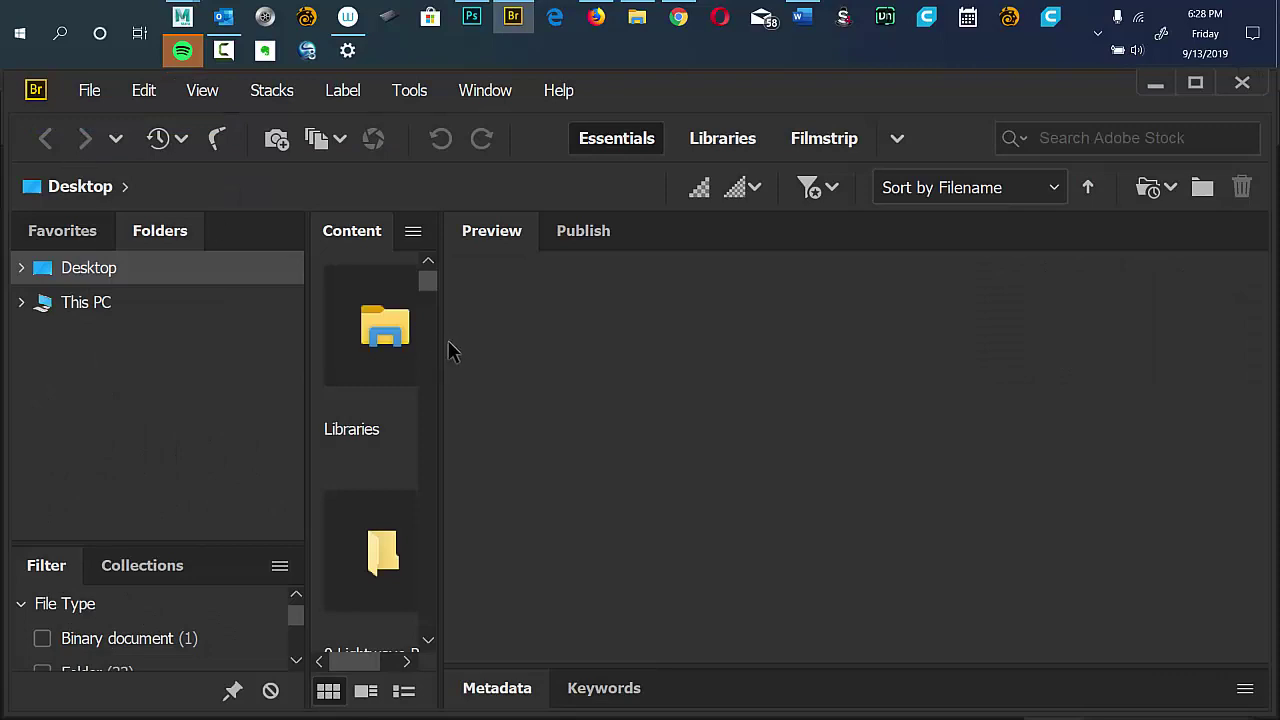
drag(443, 346, 952, 373)
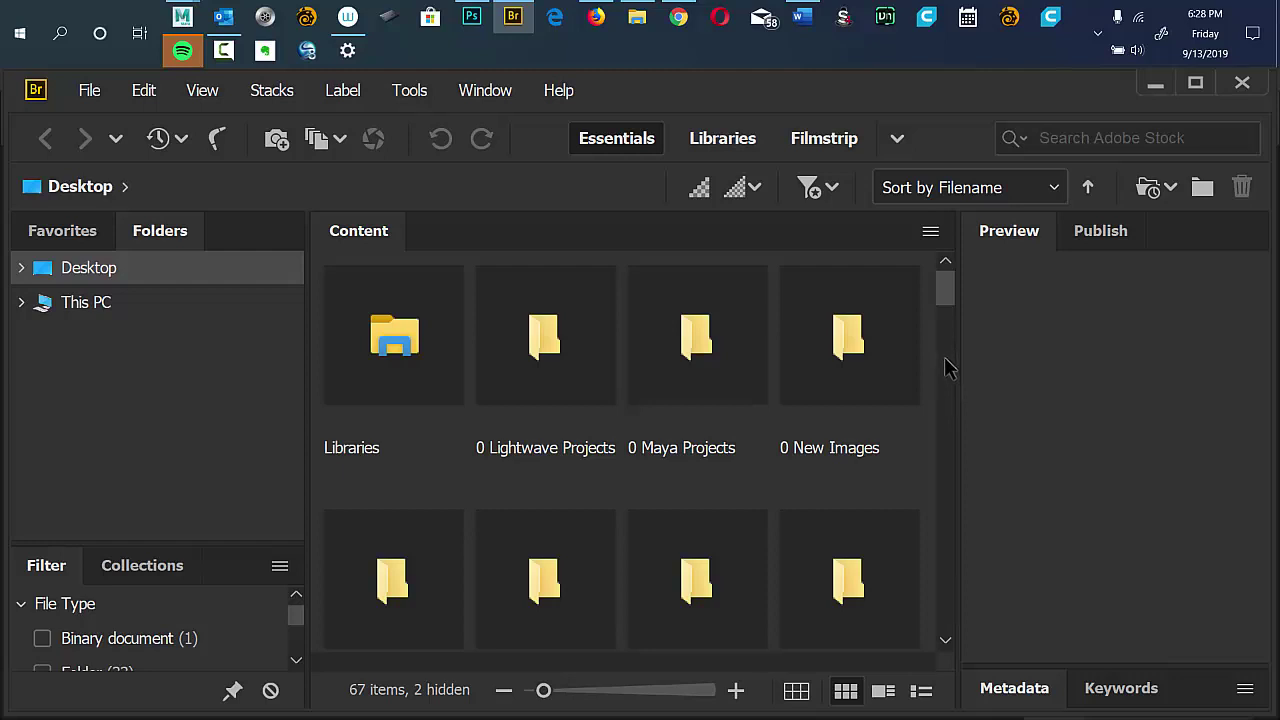
click(36, 230)
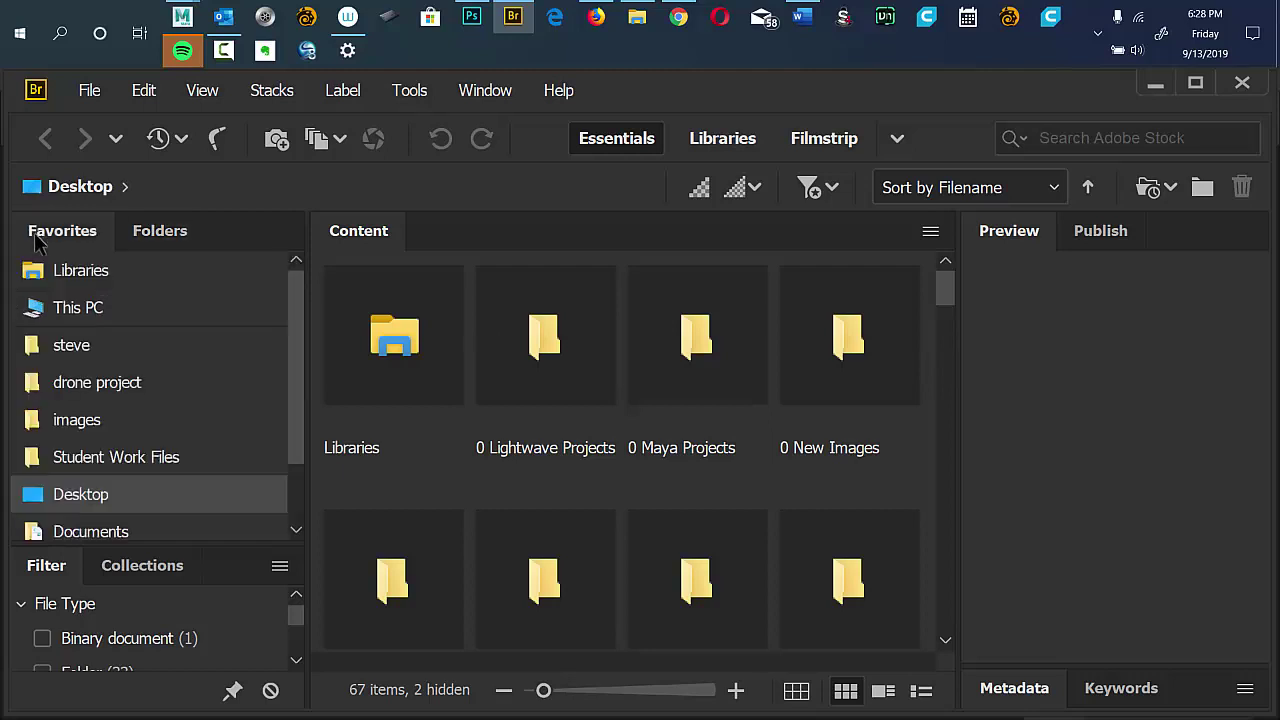
click(118, 457)
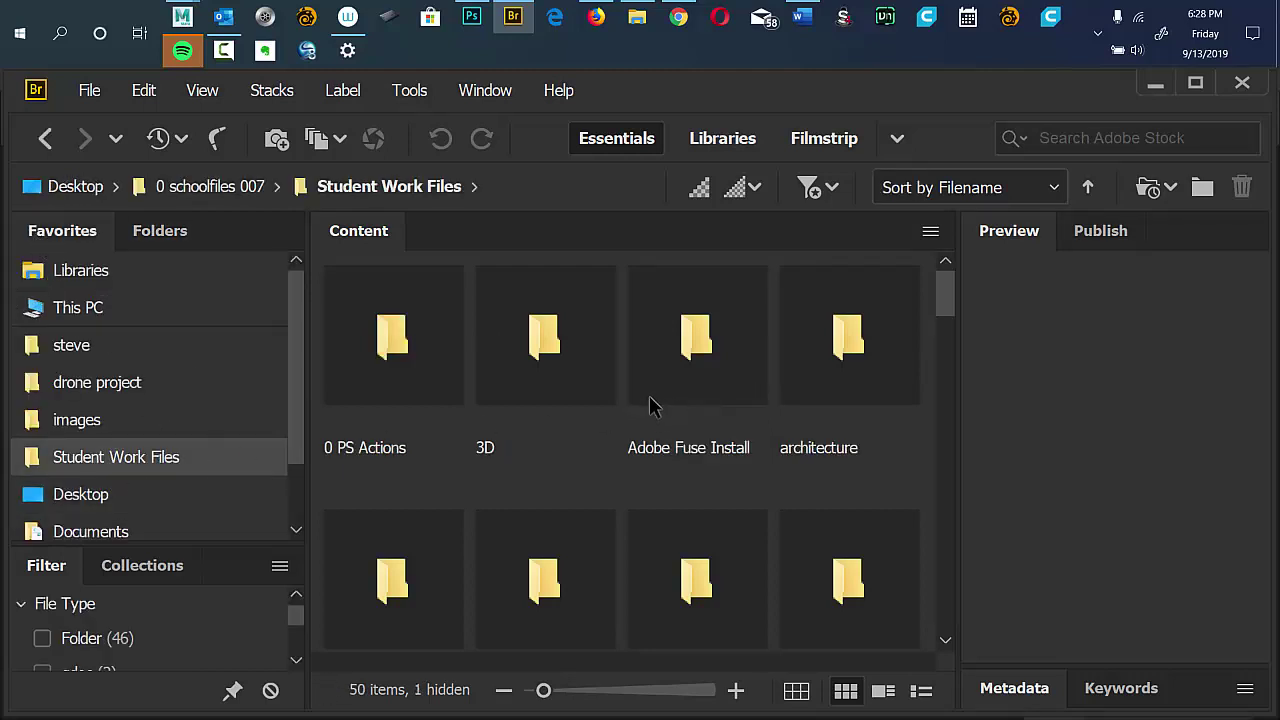
drag(938, 300, 930, 357)
scroll(926, 362, down, 3)
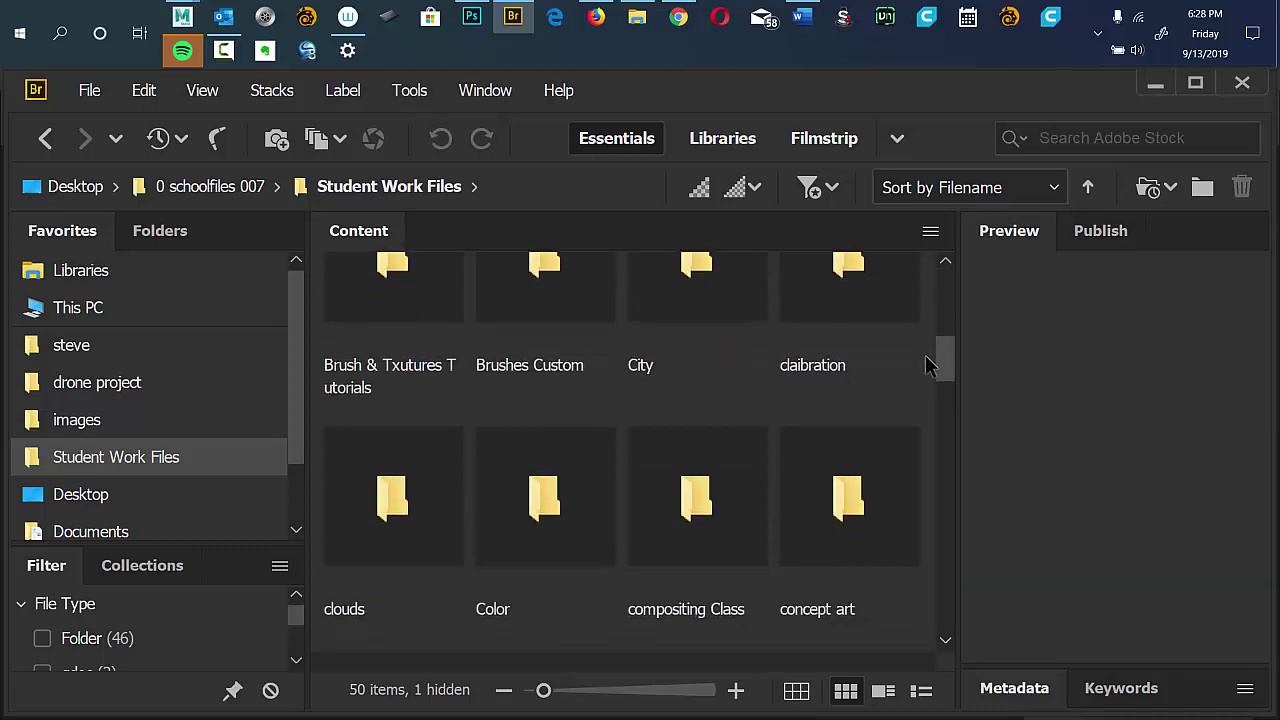
scroll(922, 366, down, 1)
double_click(697, 403)
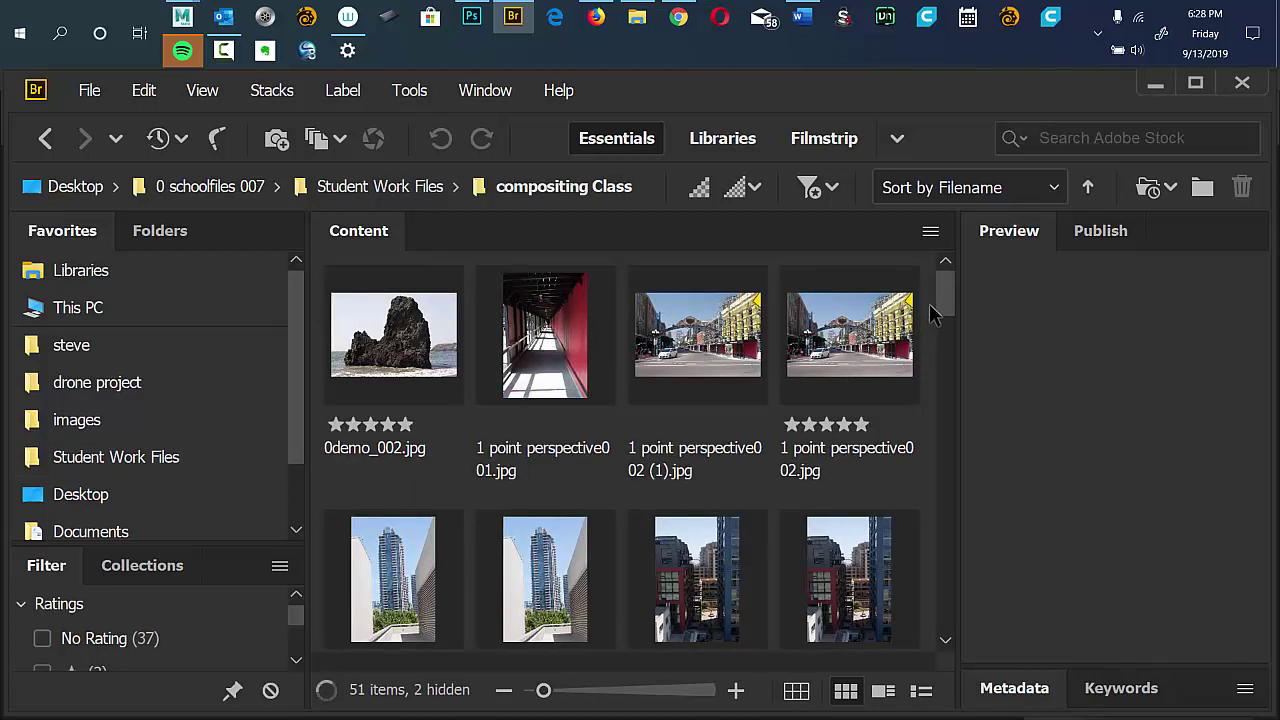
Peek into the LAB folder, return to compositing Class, and select 0demo_002.jpg.
drag(940, 303, 915, 262)
click(45, 138)
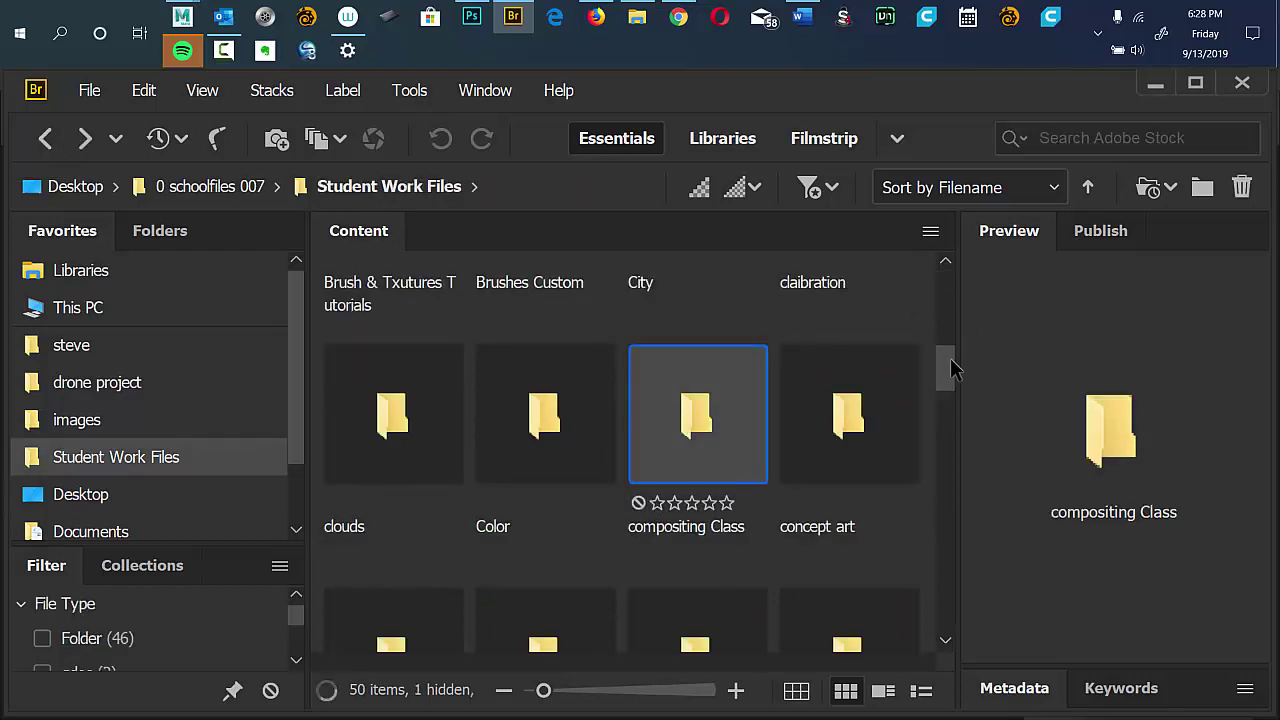
drag(947, 365, 894, 429)
double_click(555, 430)
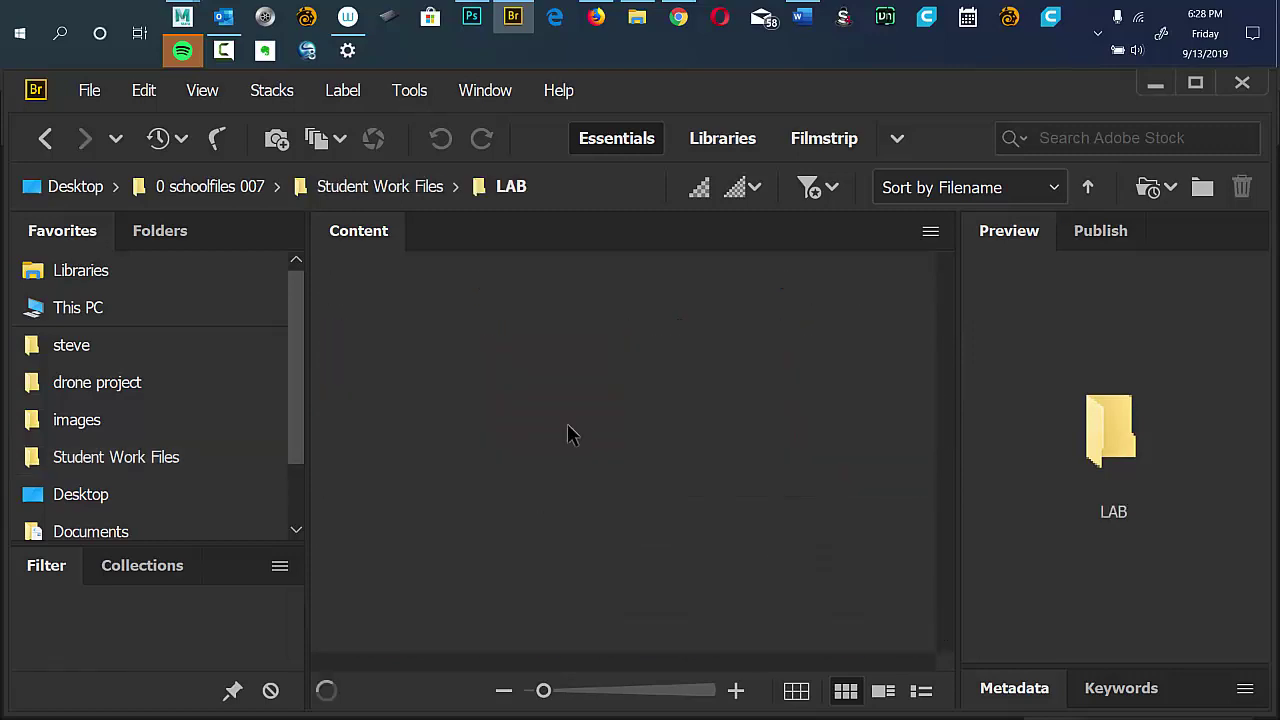
drag(946, 349, 629, 363)
click(45, 138)
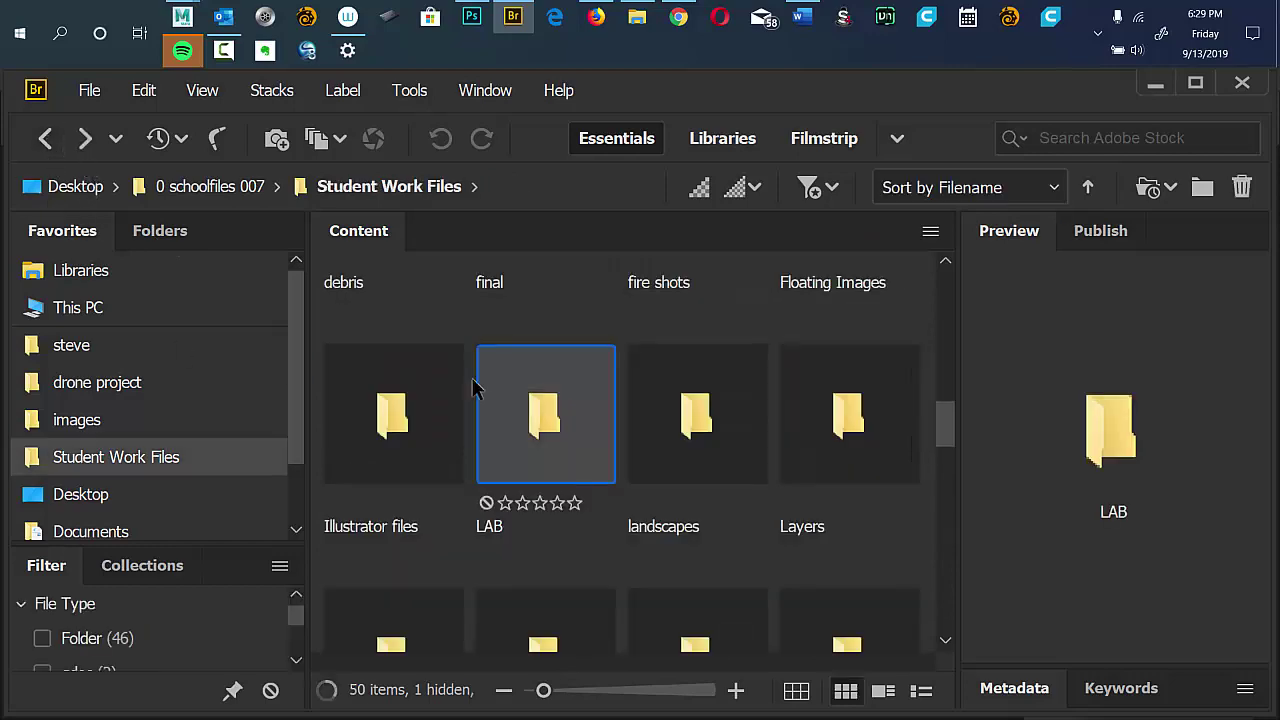
drag(947, 415, 936, 378)
double_click(712, 410)
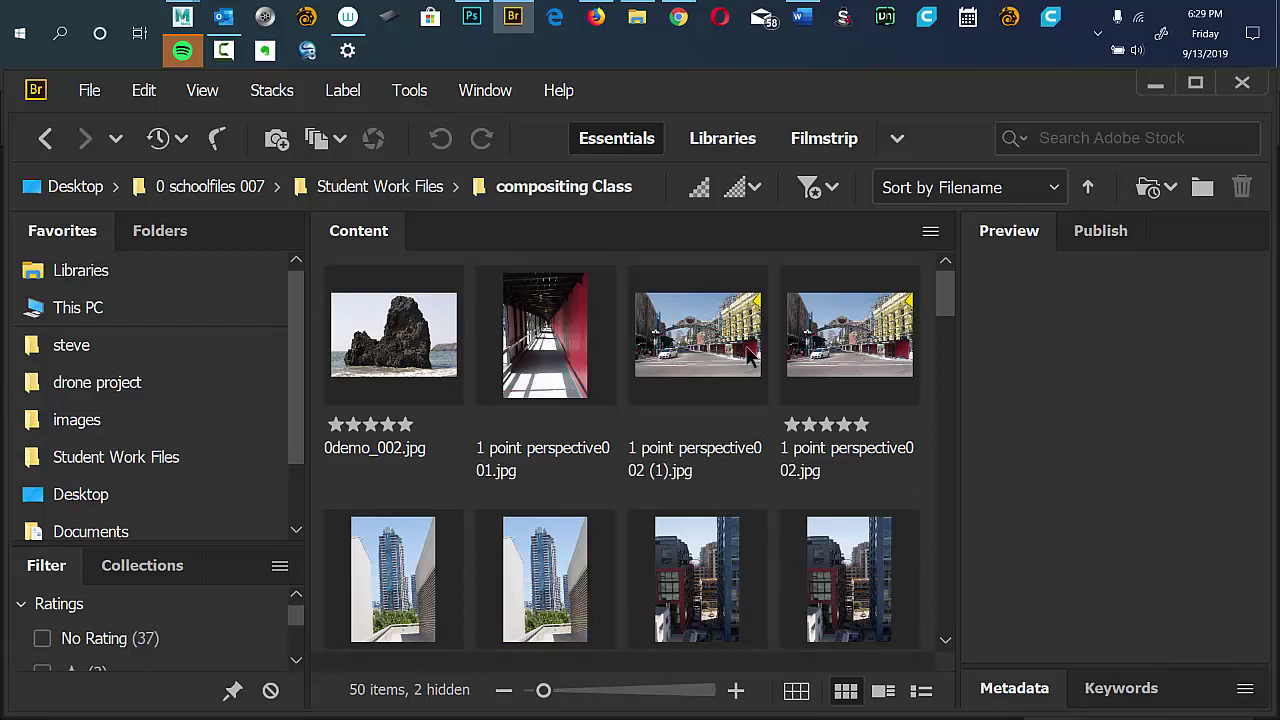
scroll(942, 296, down, 1)
scroll(942, 296, up, 1)
click(434, 356)
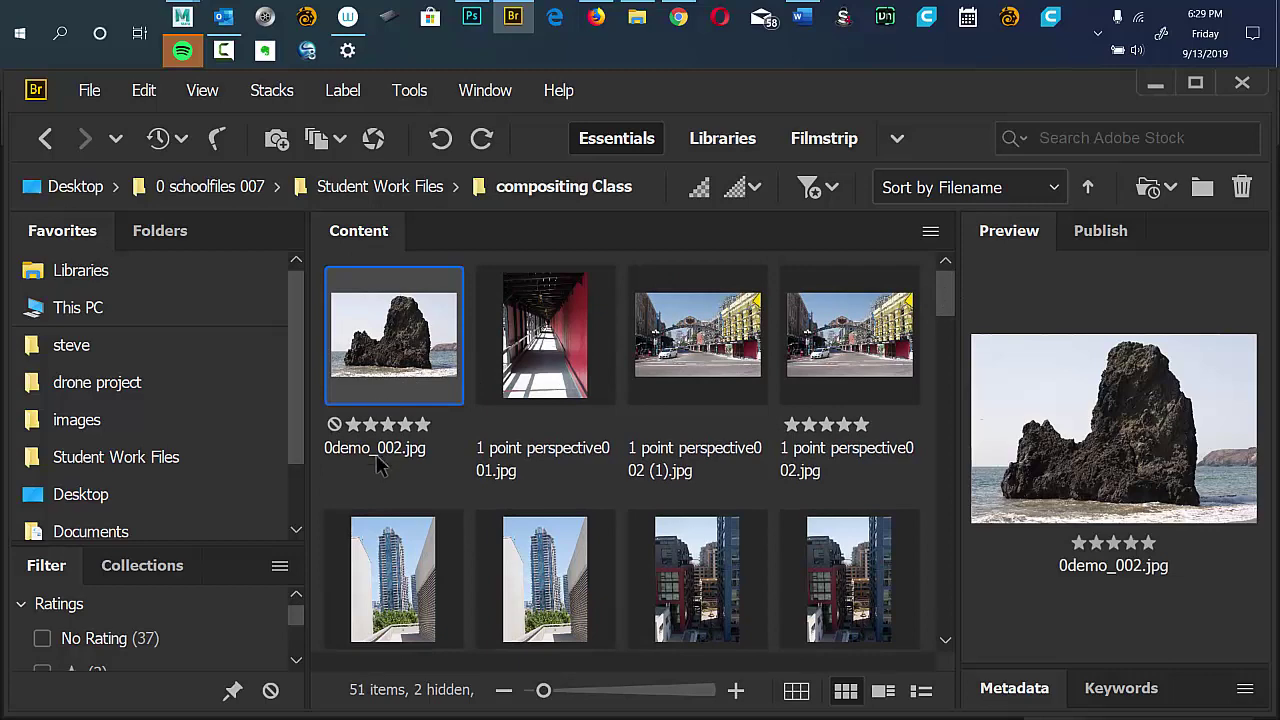
Open 0demo_002.jpg in Photoshop and switch back to Bridge.
double_click(390, 357)
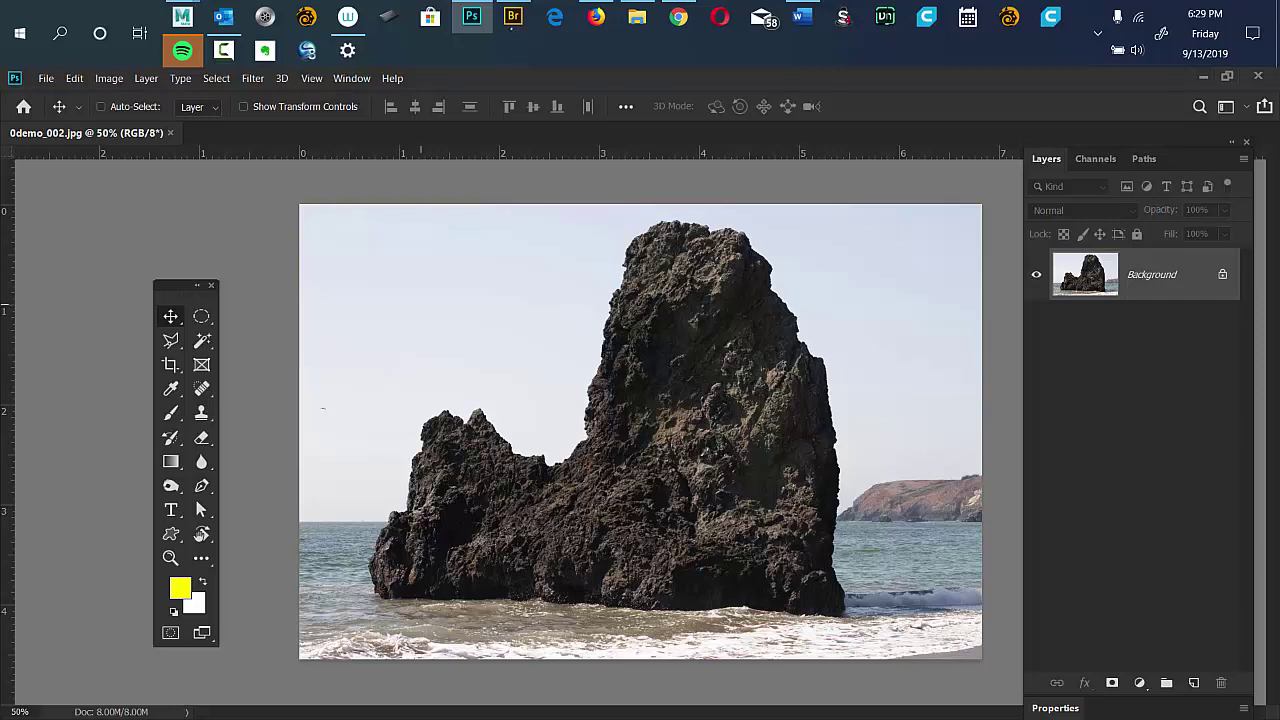
click(513, 17)
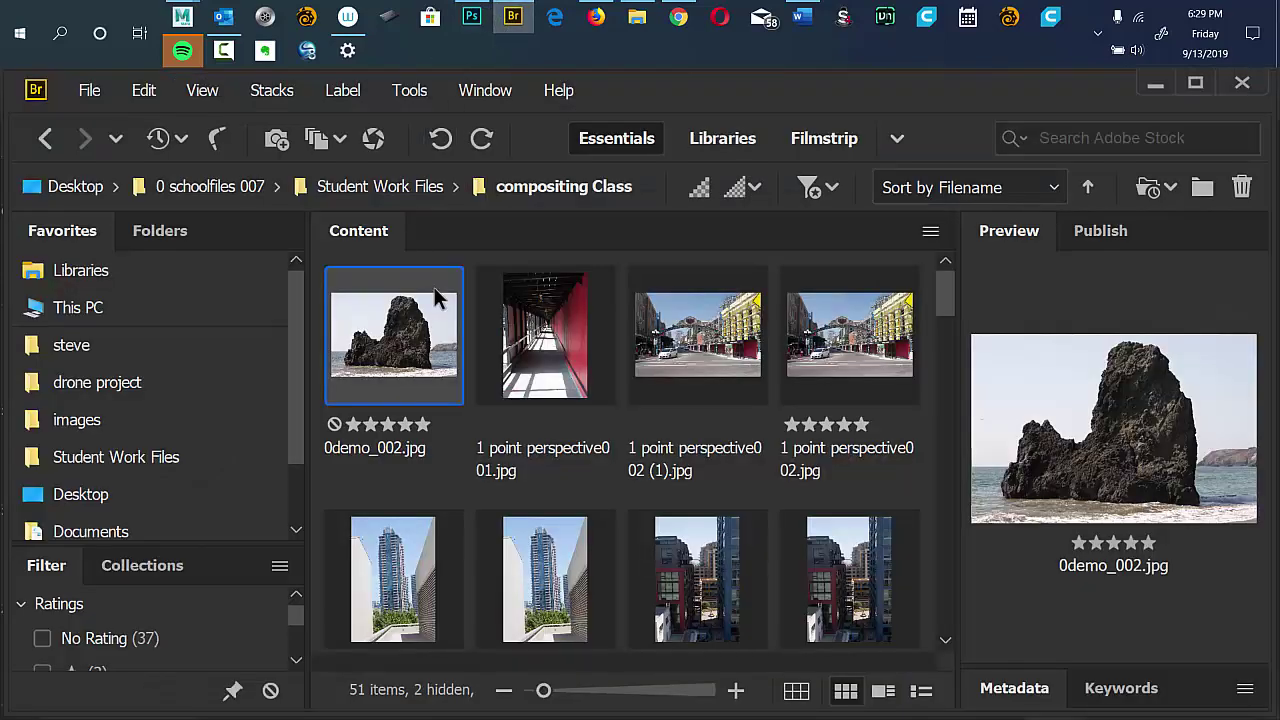
Open the architecture folder from the Folders tree and preview Architecture_015, 016 and 017.
click(158, 236)
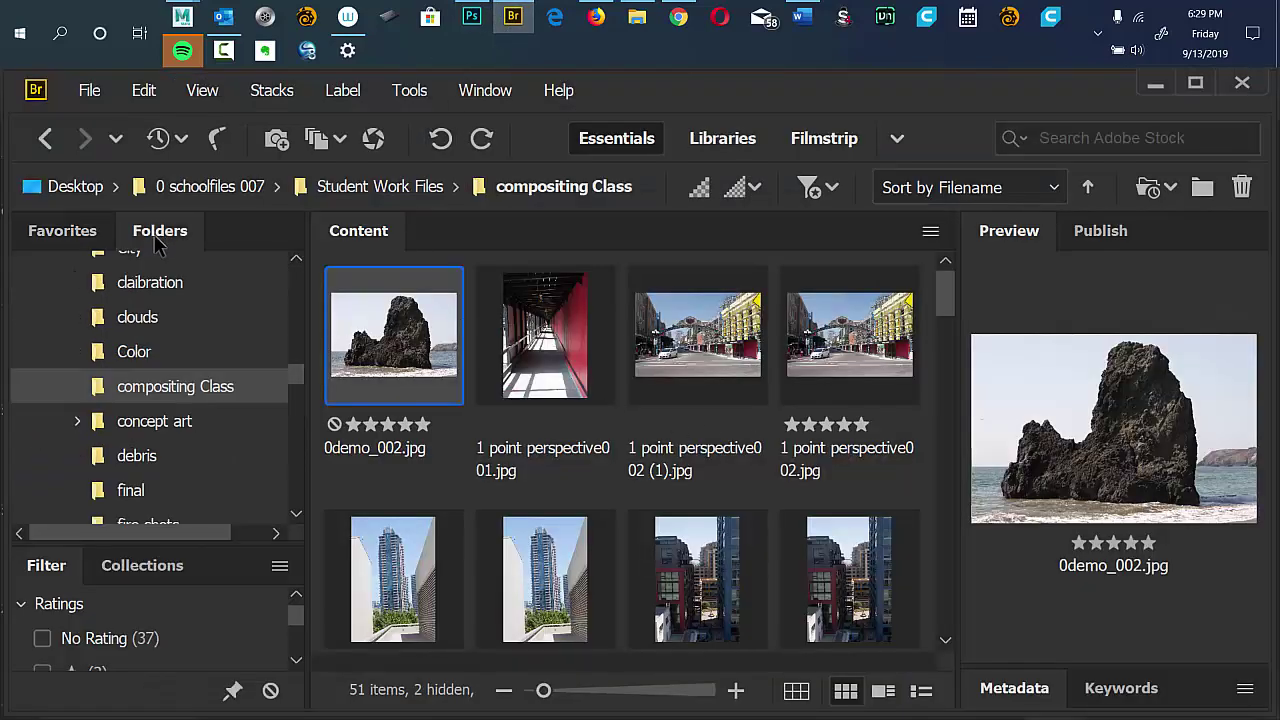
scroll(290, 367, up, 5)
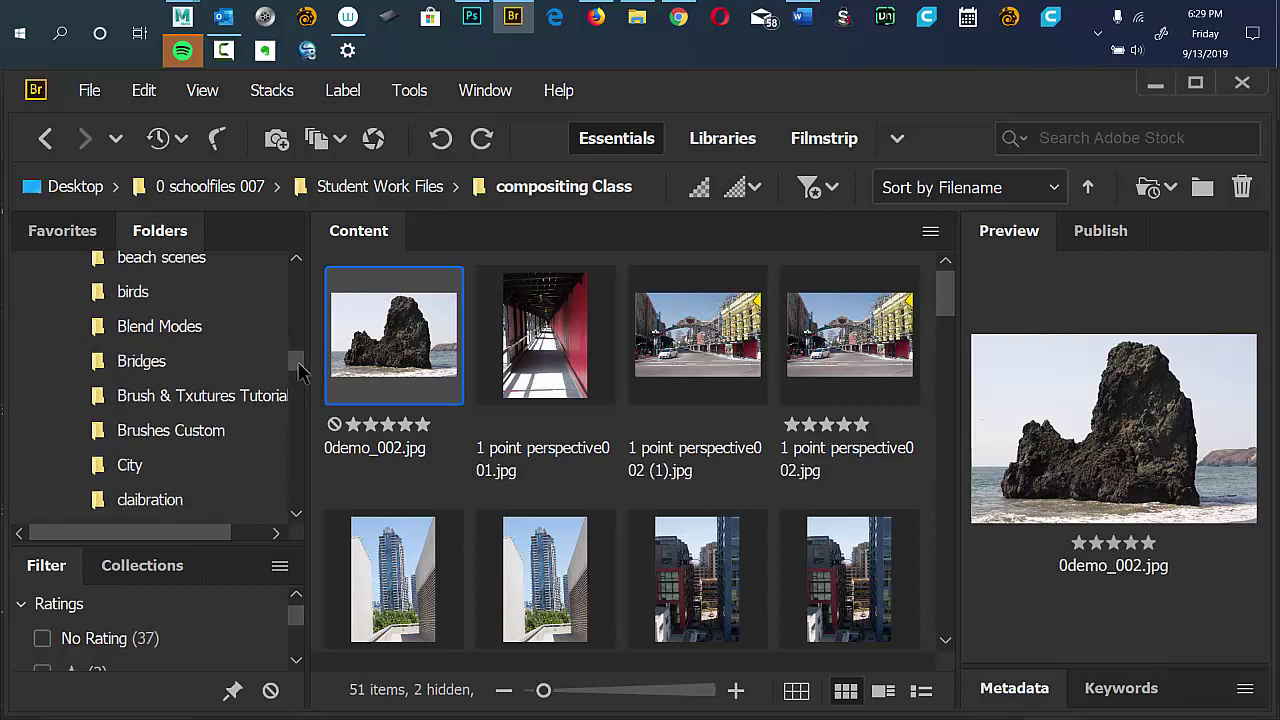
click(182, 356)
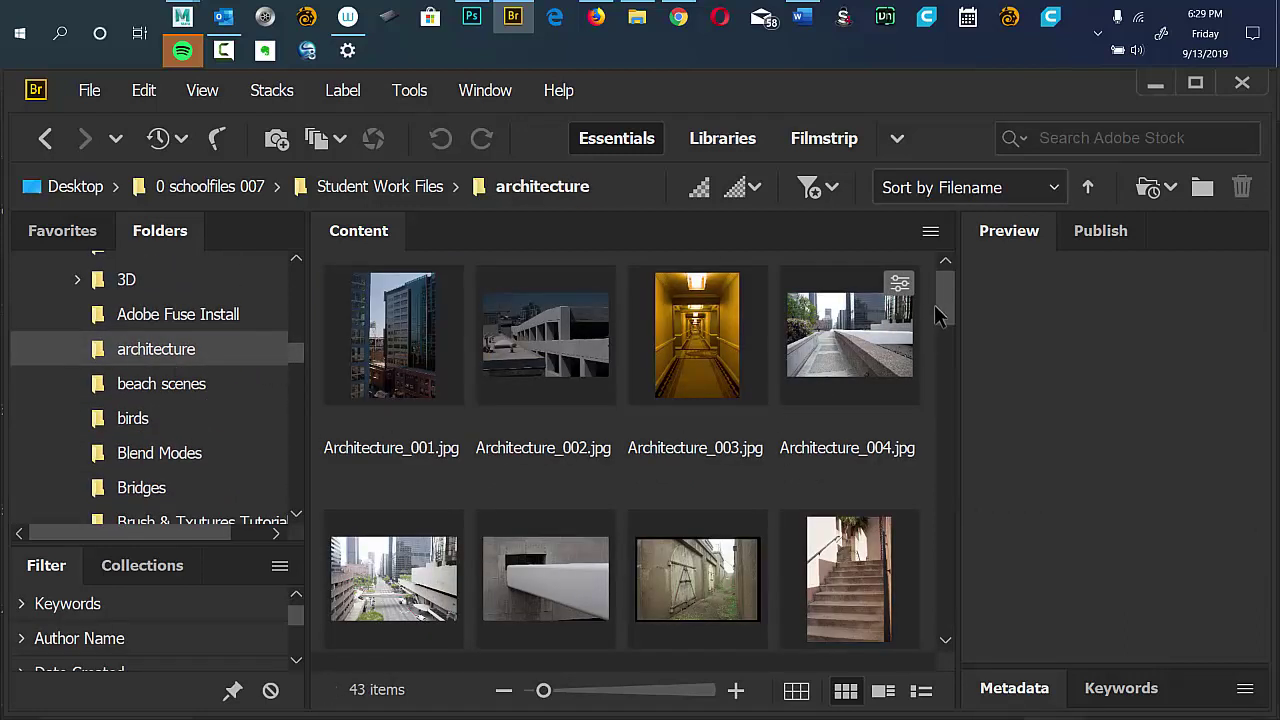
scroll(941, 303, down, 1)
drag(942, 305, 843, 384)
click(757, 388)
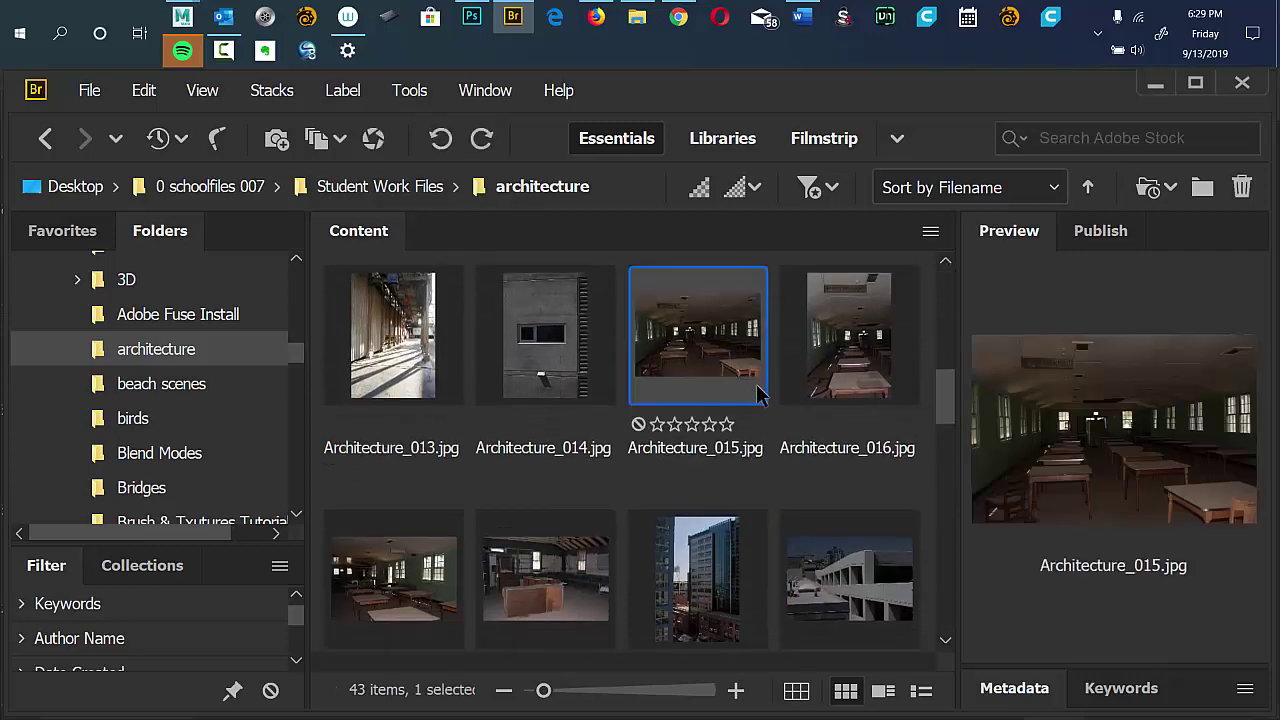
key(space)
key(space)
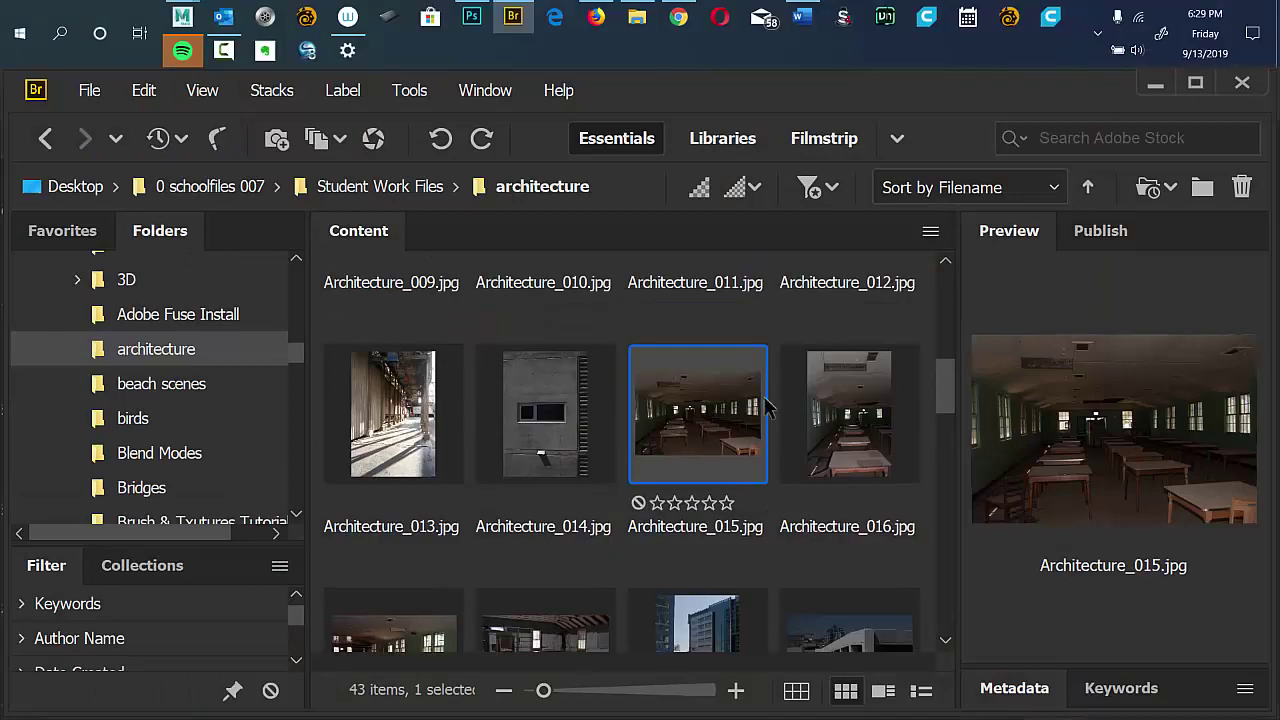
click(816, 422)
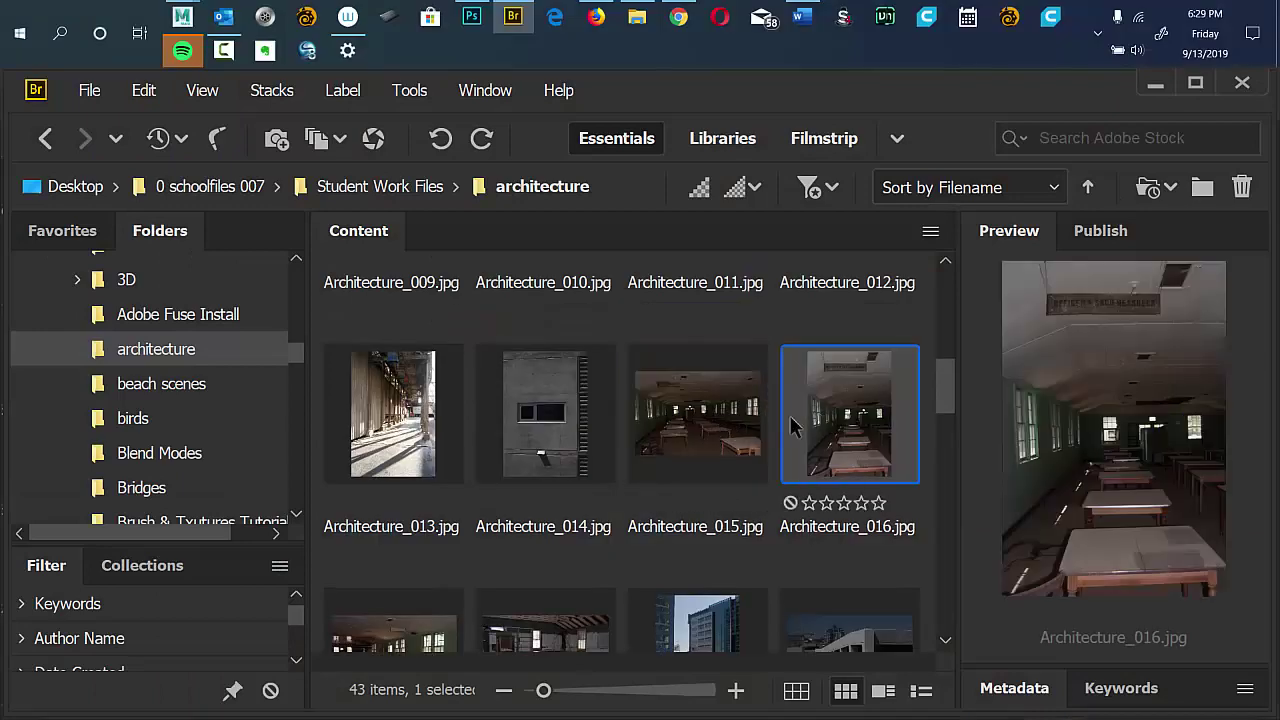
click(684, 450)
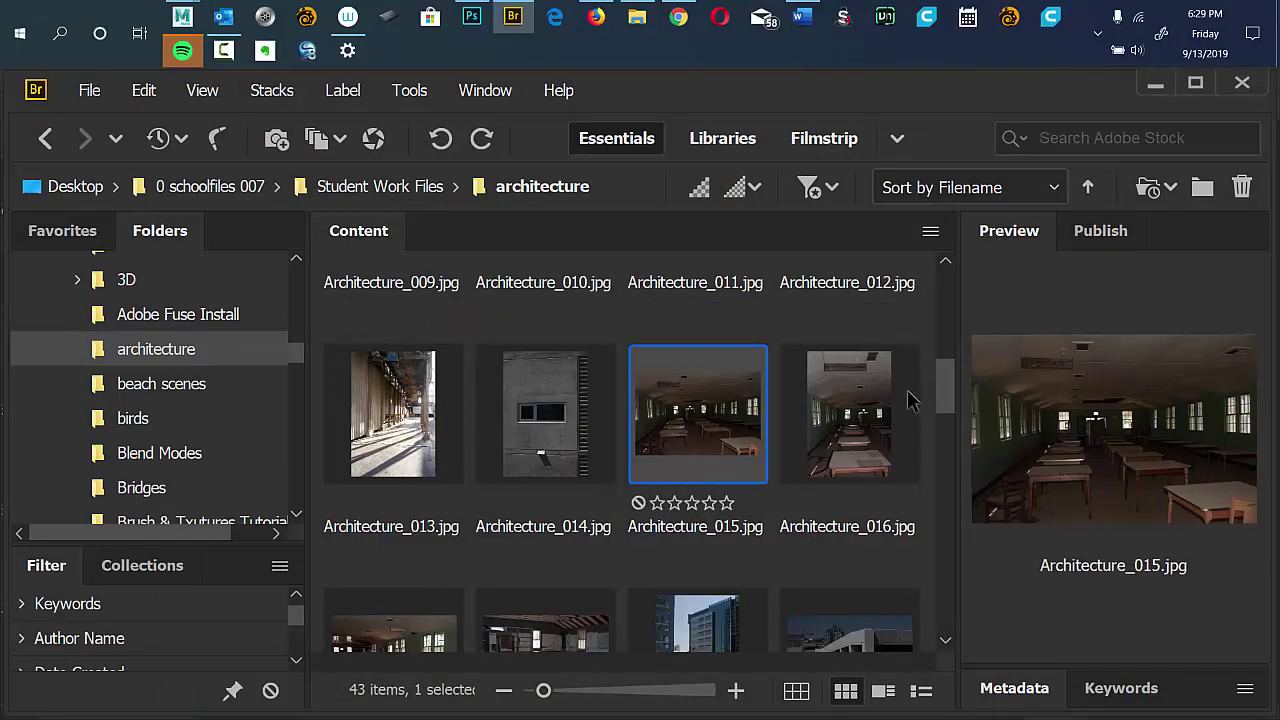
scroll(937, 398, down, 2)
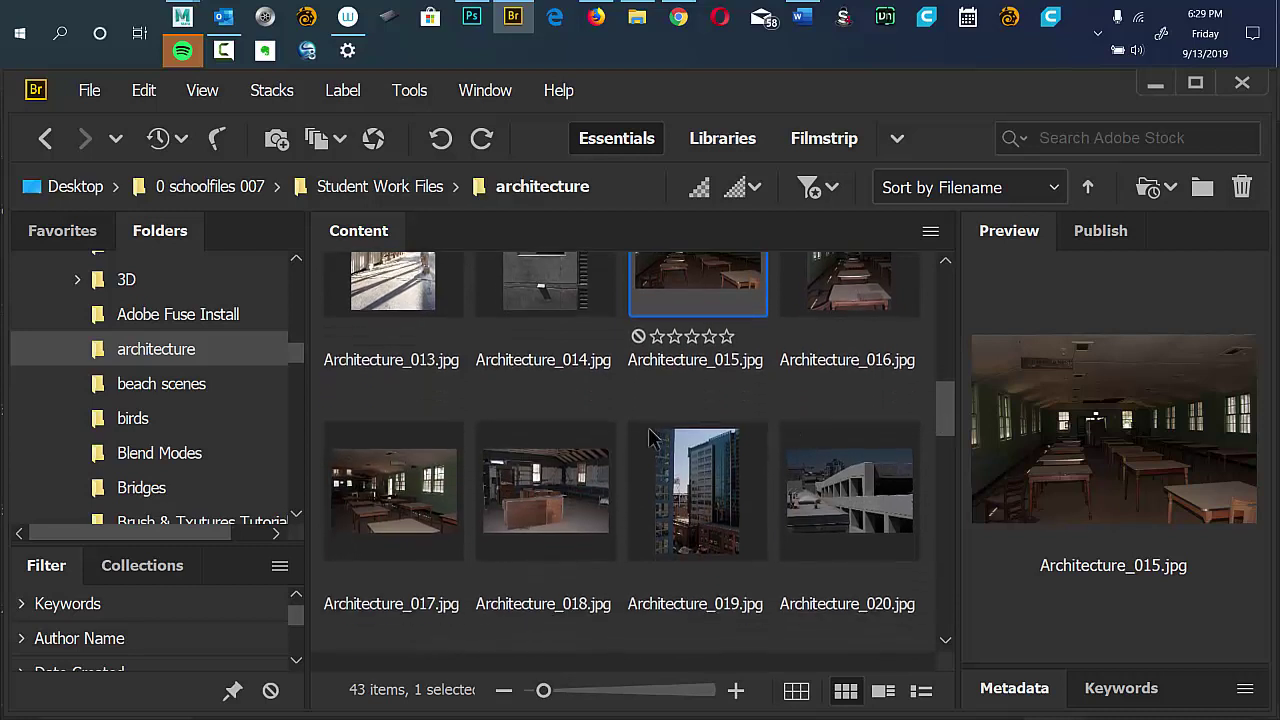
click(399, 516)
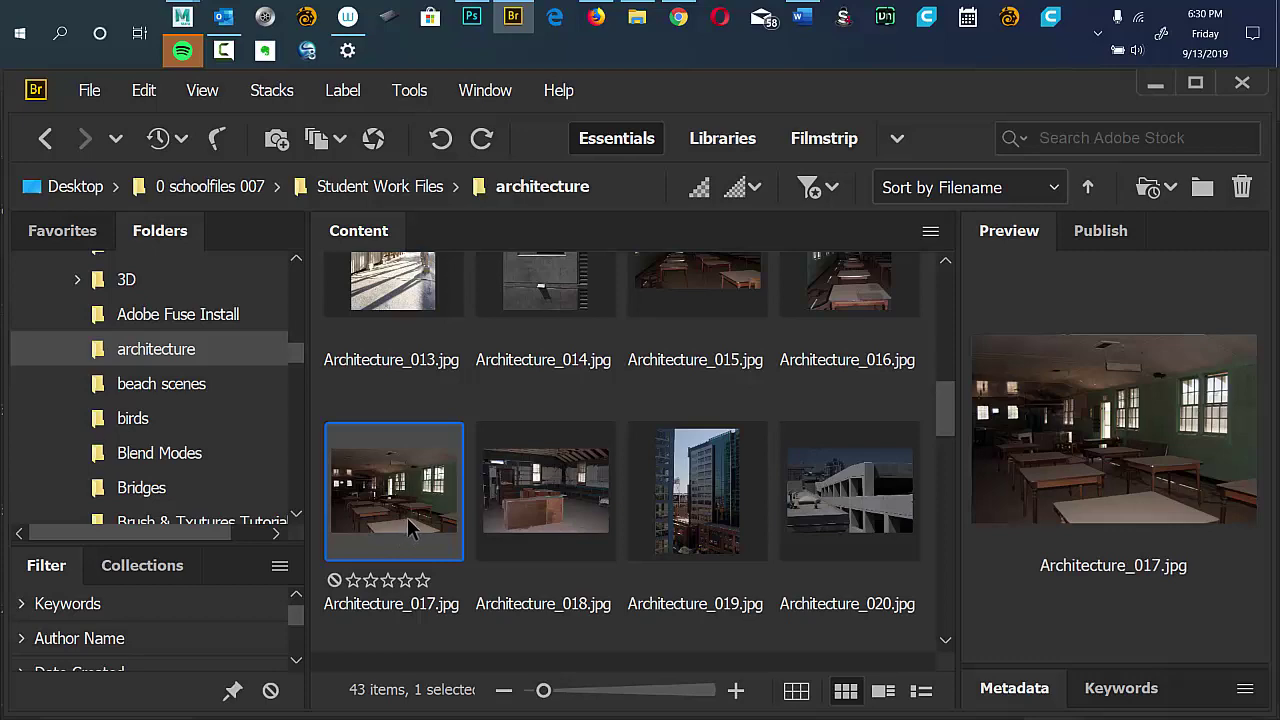
View Architecture_017.jpg full screen at 100%, pan across the tables, then close the preview.
key(space)
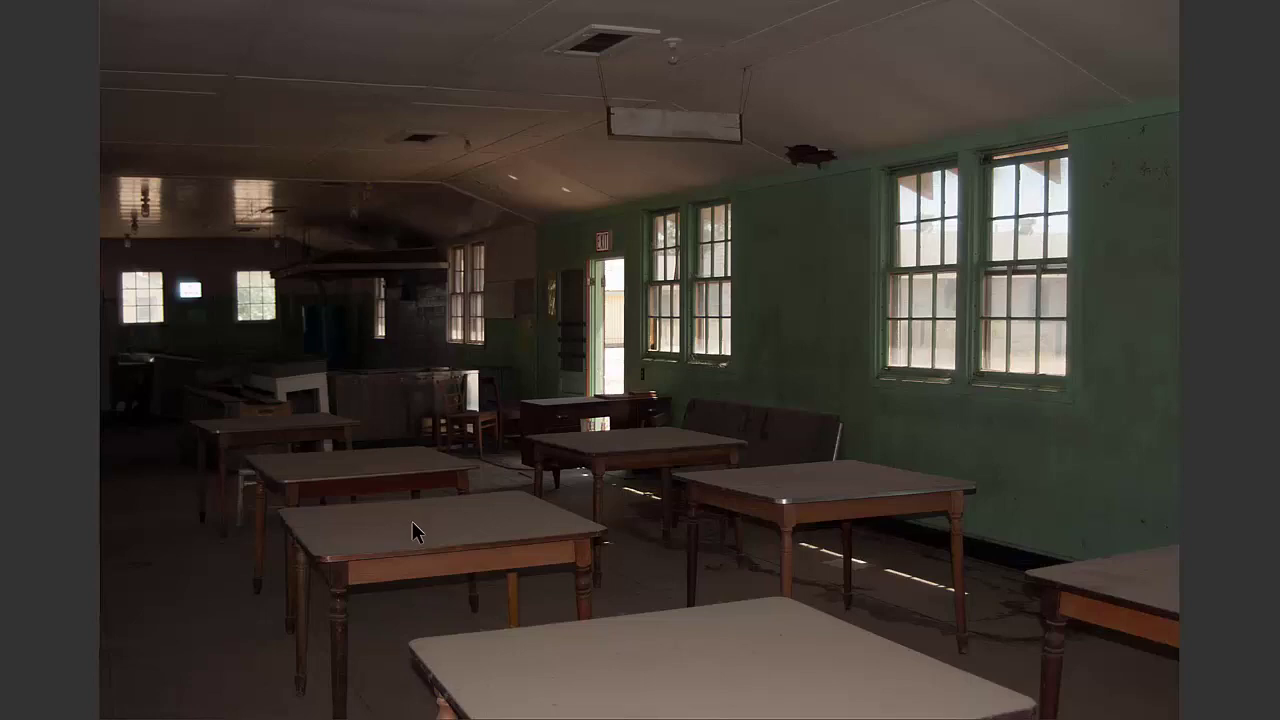
click(727, 262)
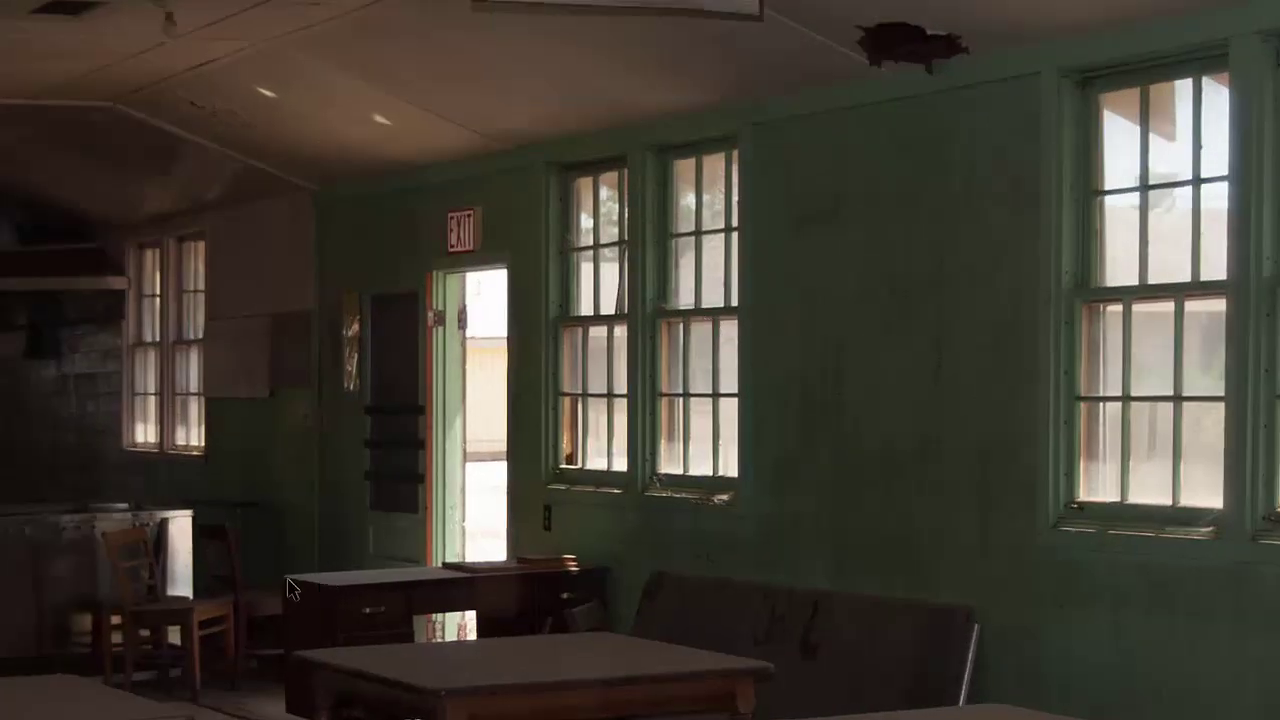
drag(220, 607, 651, 386)
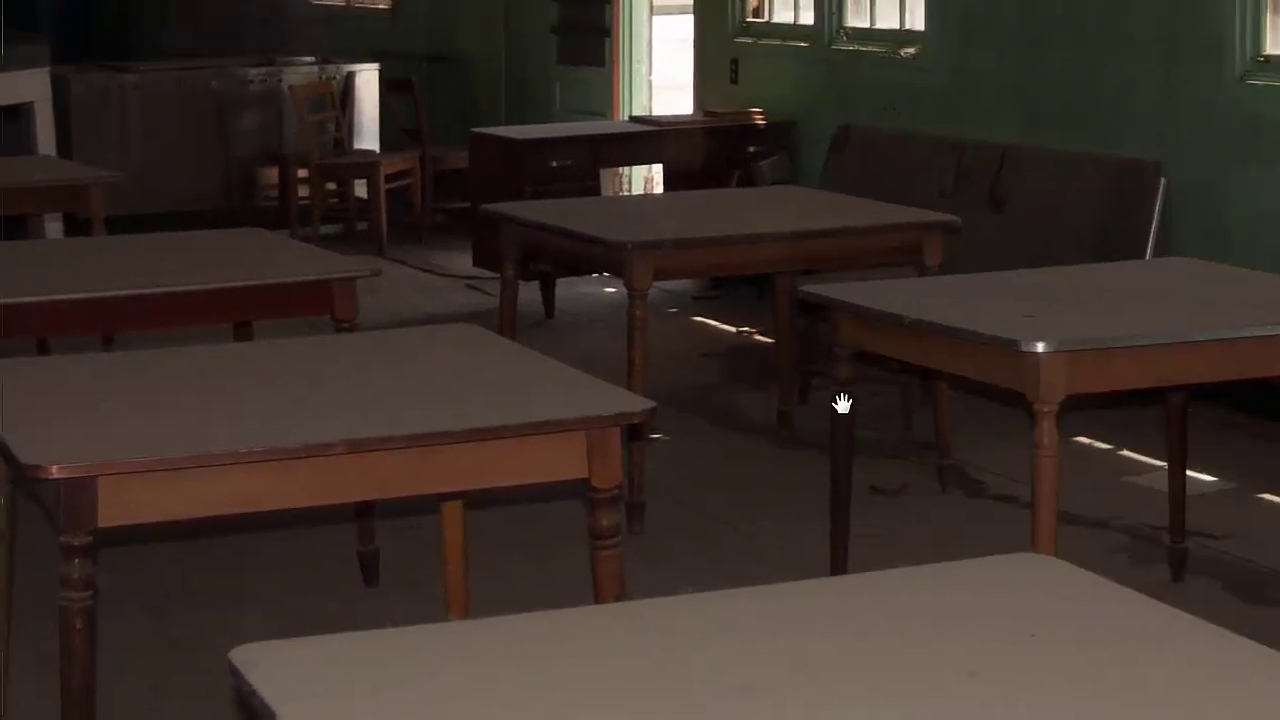
drag(843, 403, 1034, 314)
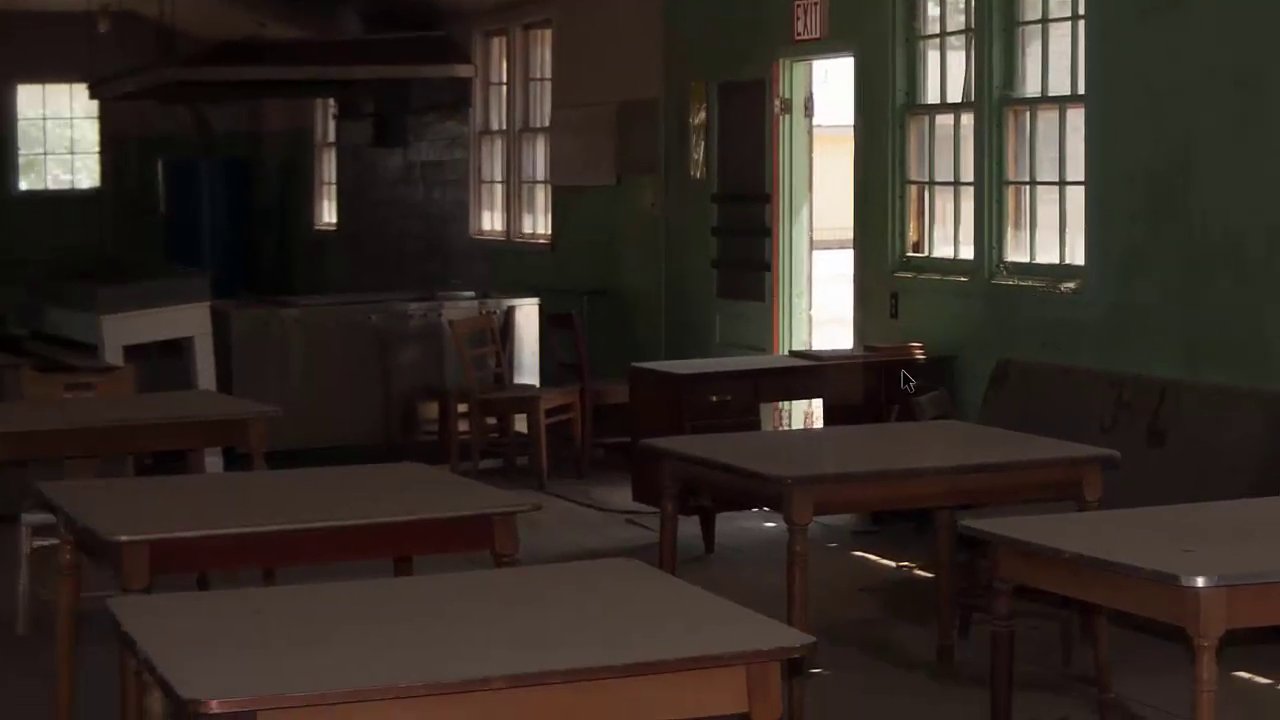
scroll(905, 385, down, 1)
scroll(903, 382, down, 2)
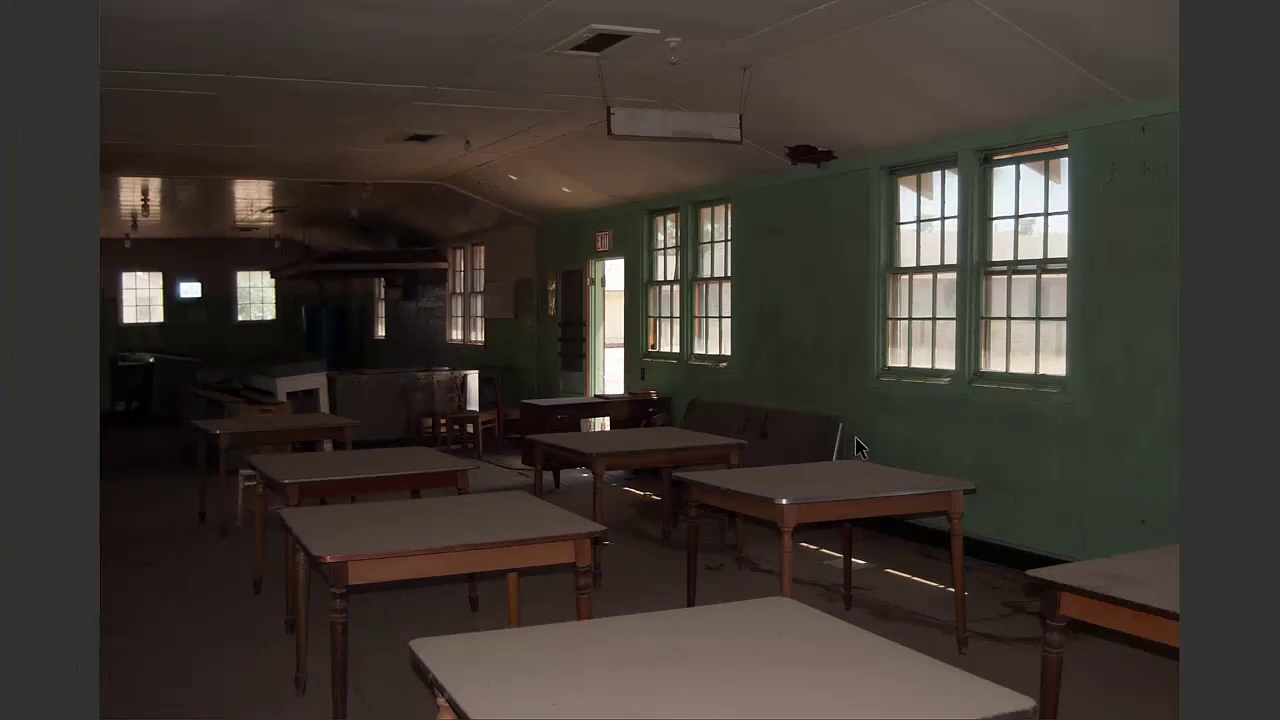
key(space)
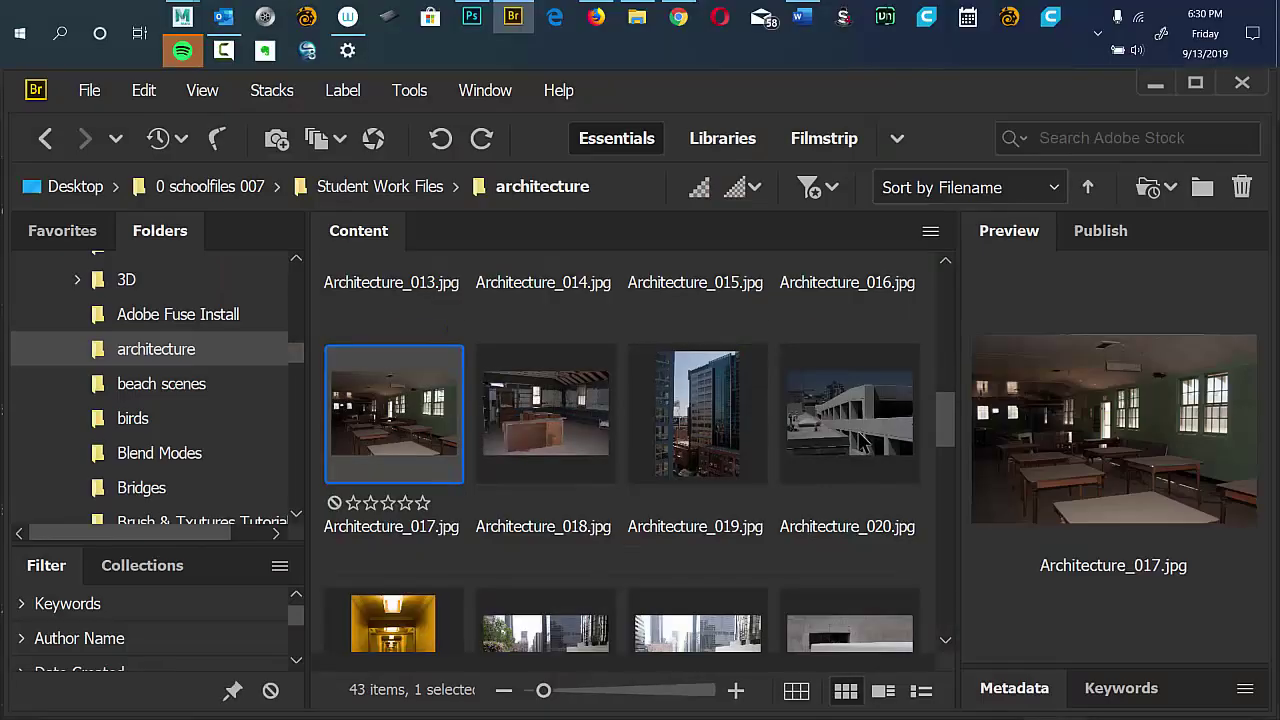
key(space)
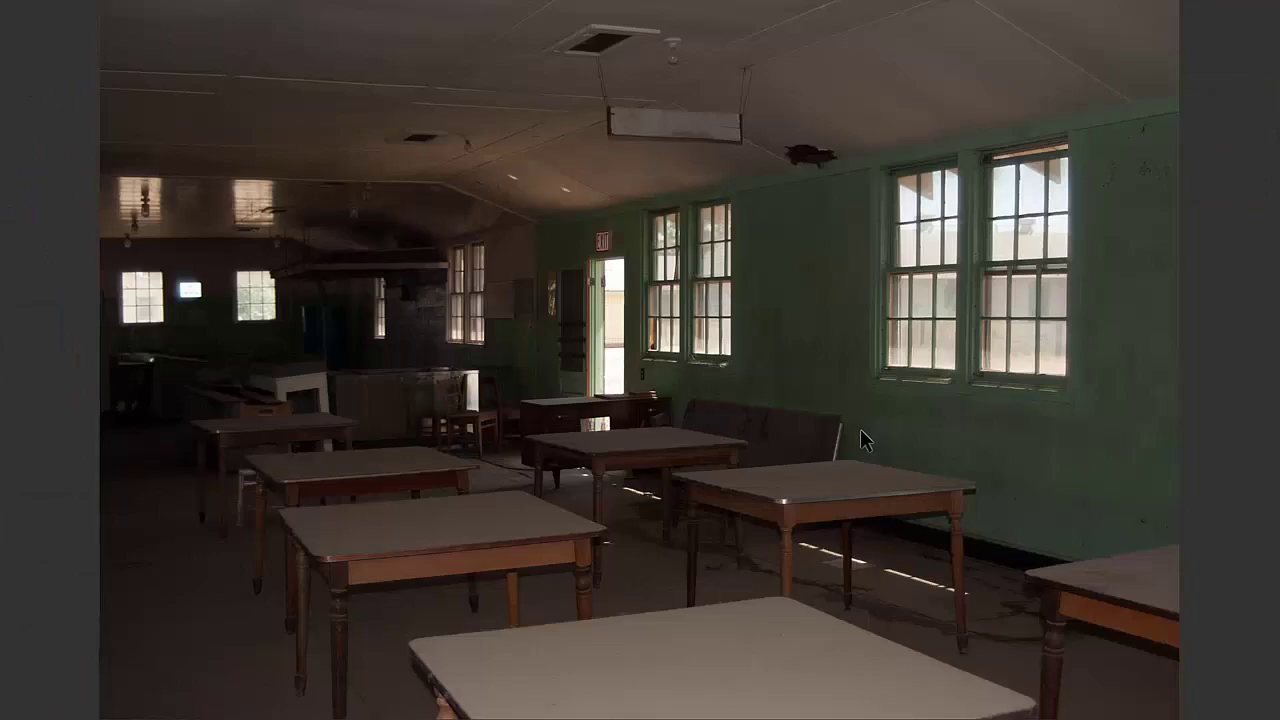
key(space)
key(space)
key(space)
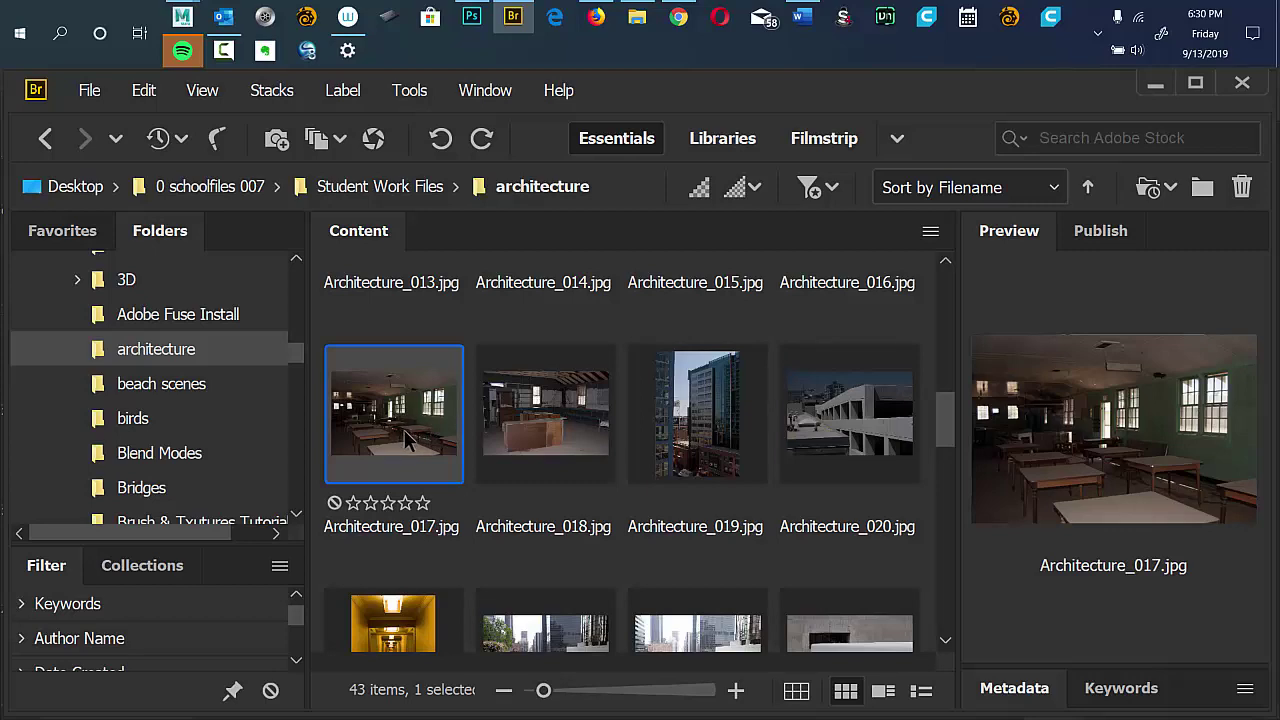
Open Architecture_017.jpg in Photoshop alongside 0demo_002.jpg and bring up the Window > Arrange options.
double_click(404, 430)
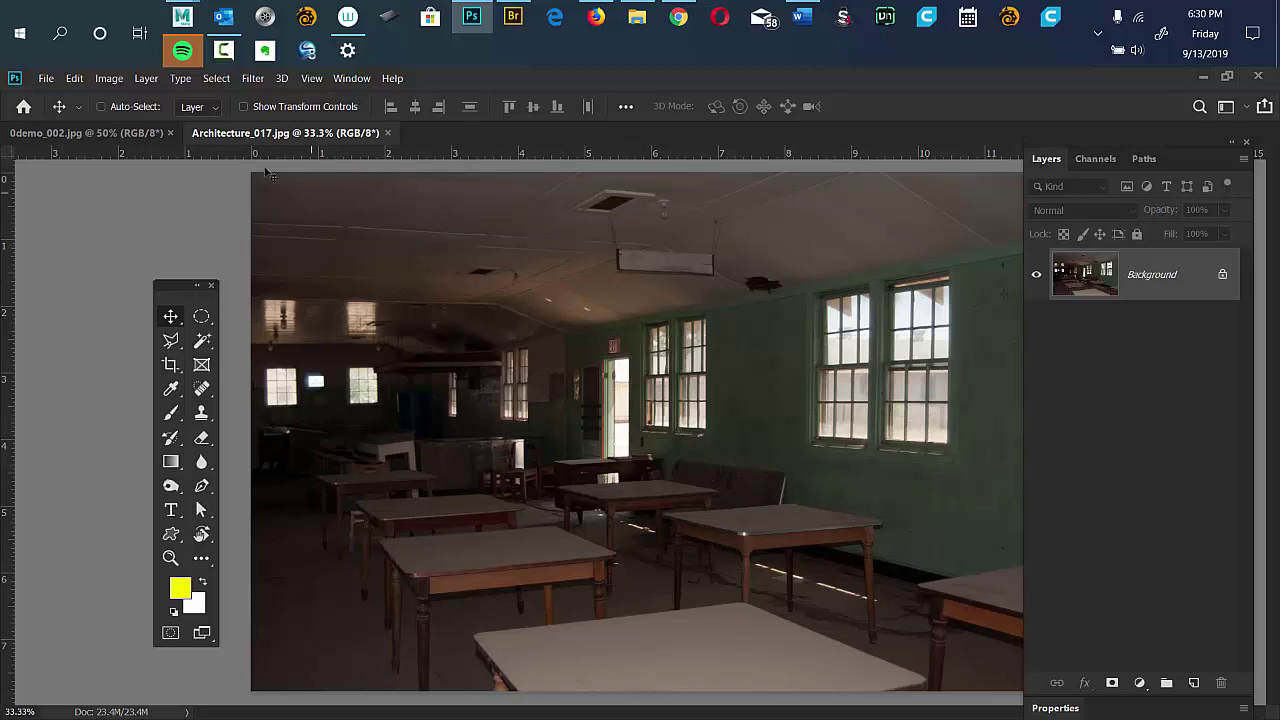
click(351, 78)
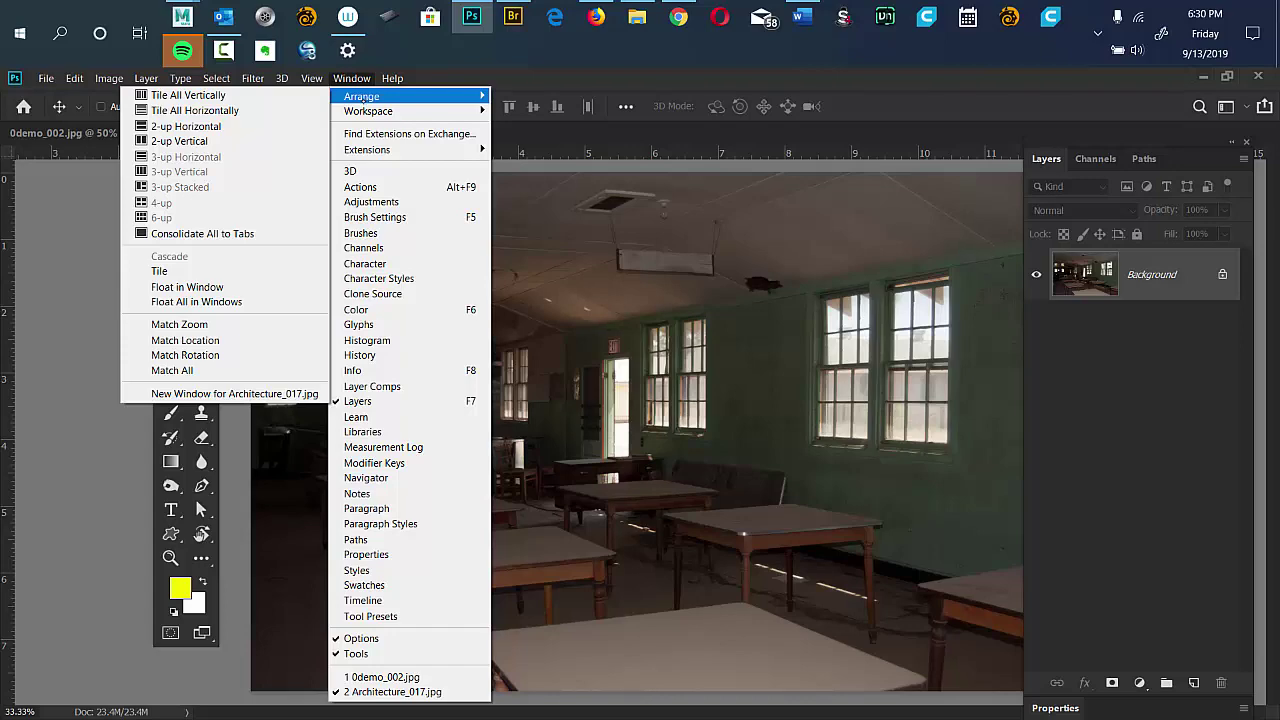
Tile both photos vertically and float a shortened Layers panel between them.
click(256, 97)
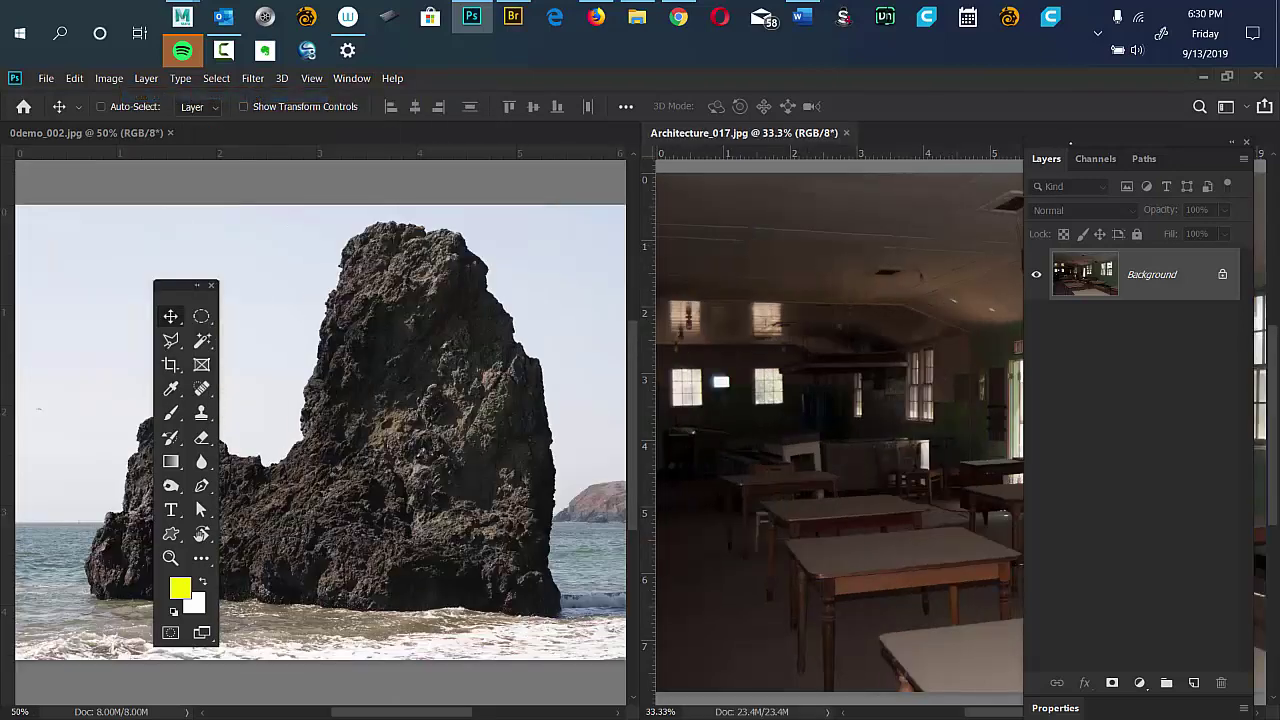
drag(1070, 143, 580, 152)
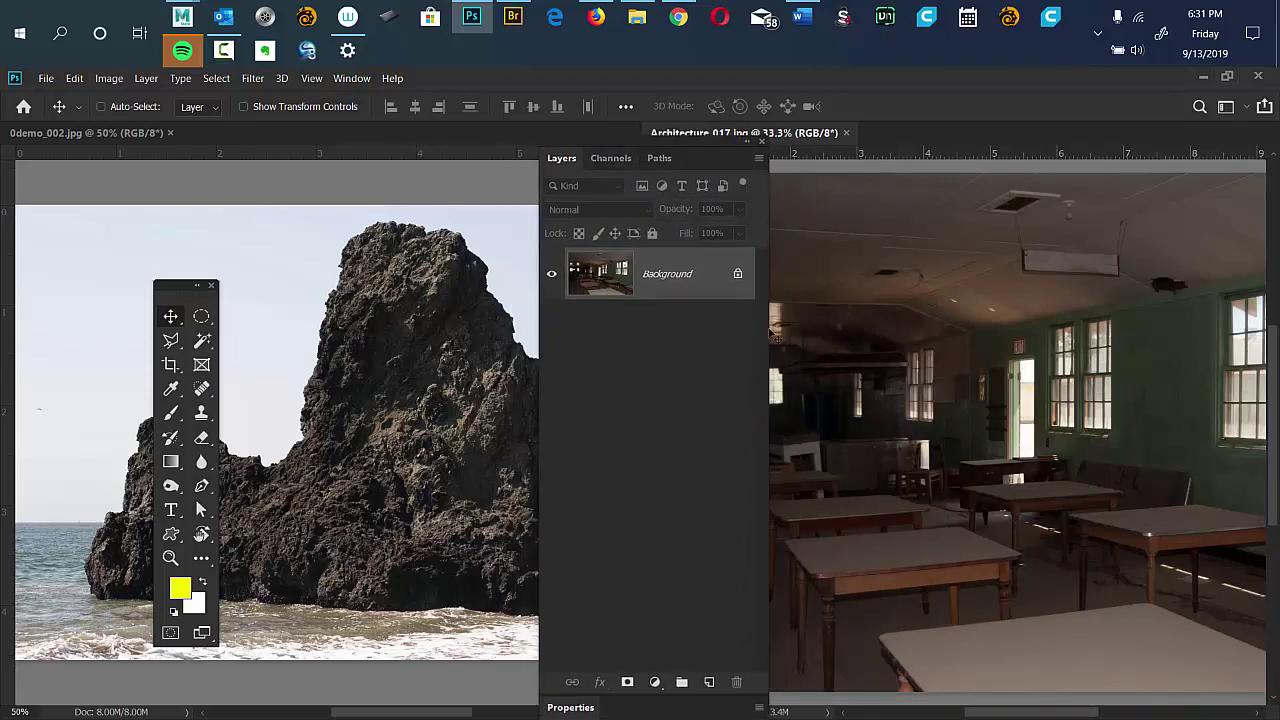
drag(755, 666, 745, 605)
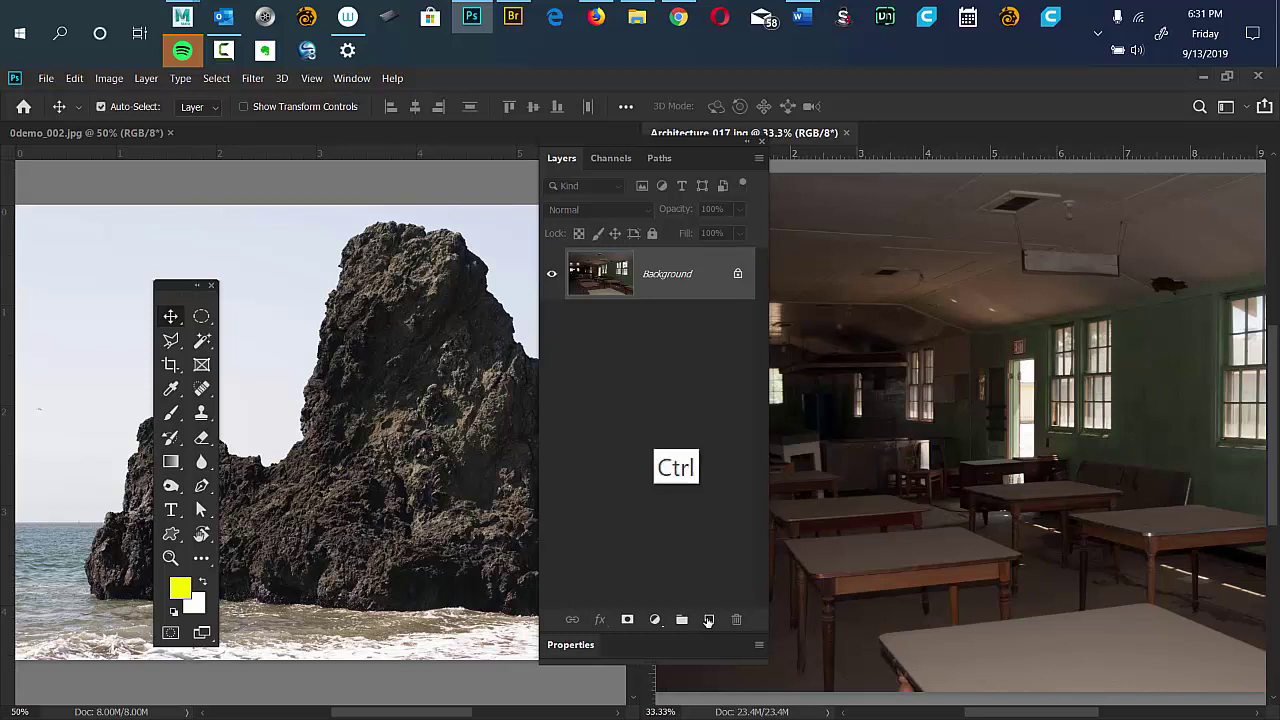
Duplicate the classroom Background into Layer 1 and drag out and close the Paths panel.
key(ctrl+j)
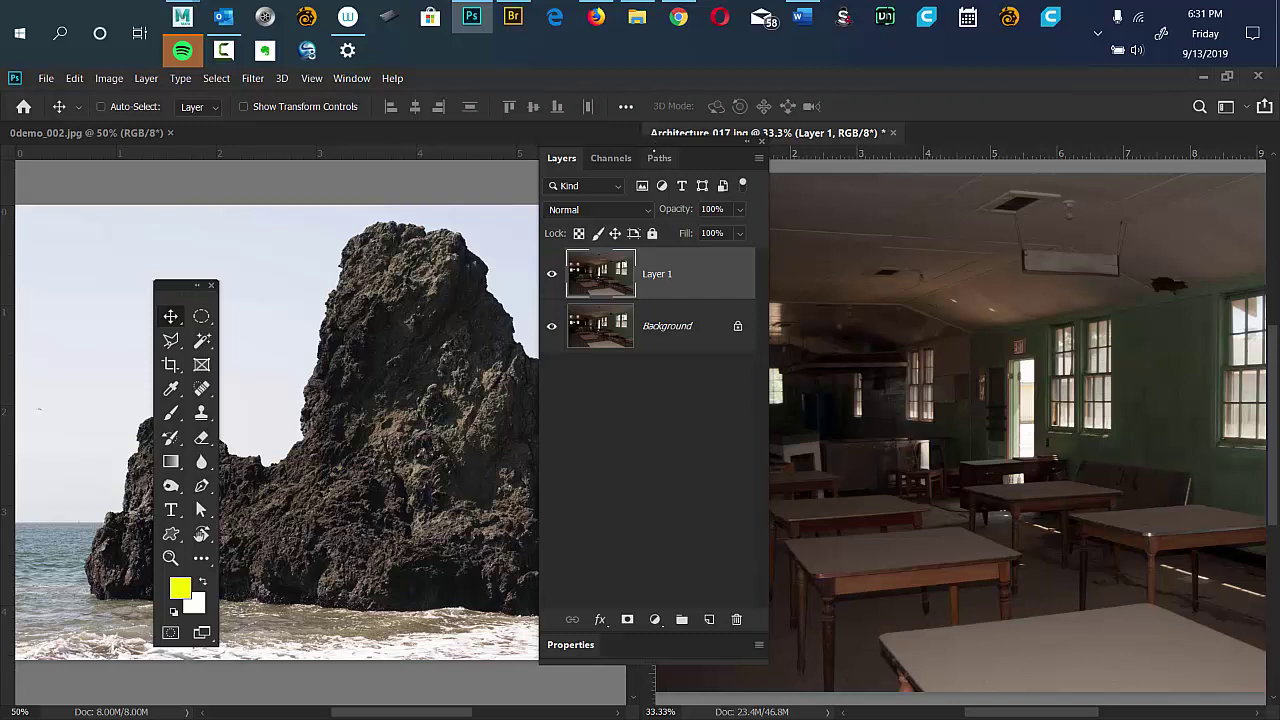
click(657, 156)
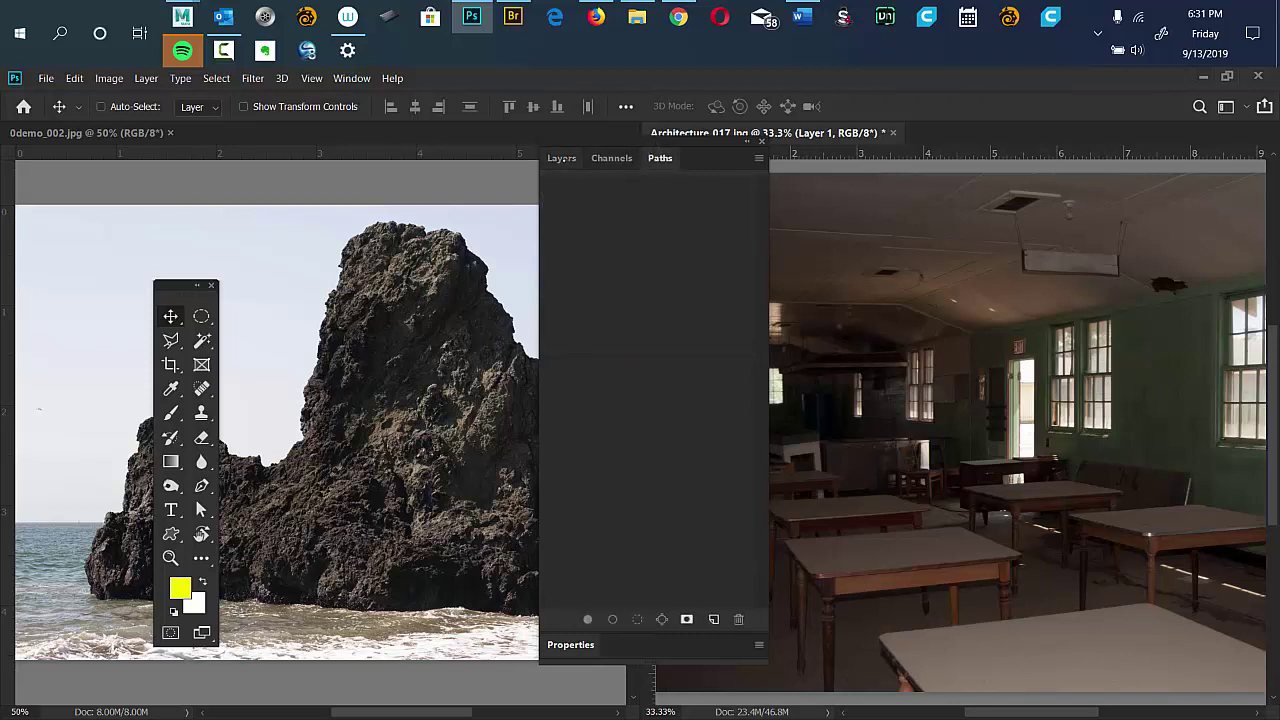
click(564, 160)
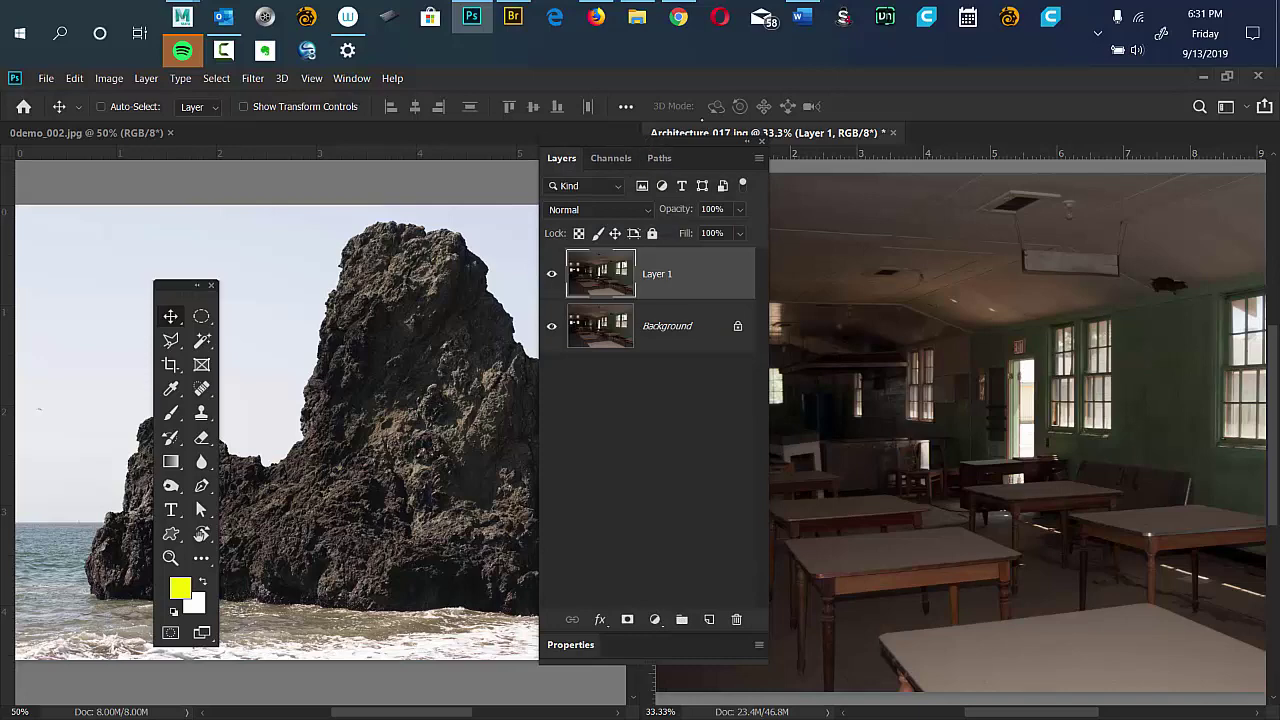
drag(561, 158, 548, 178)
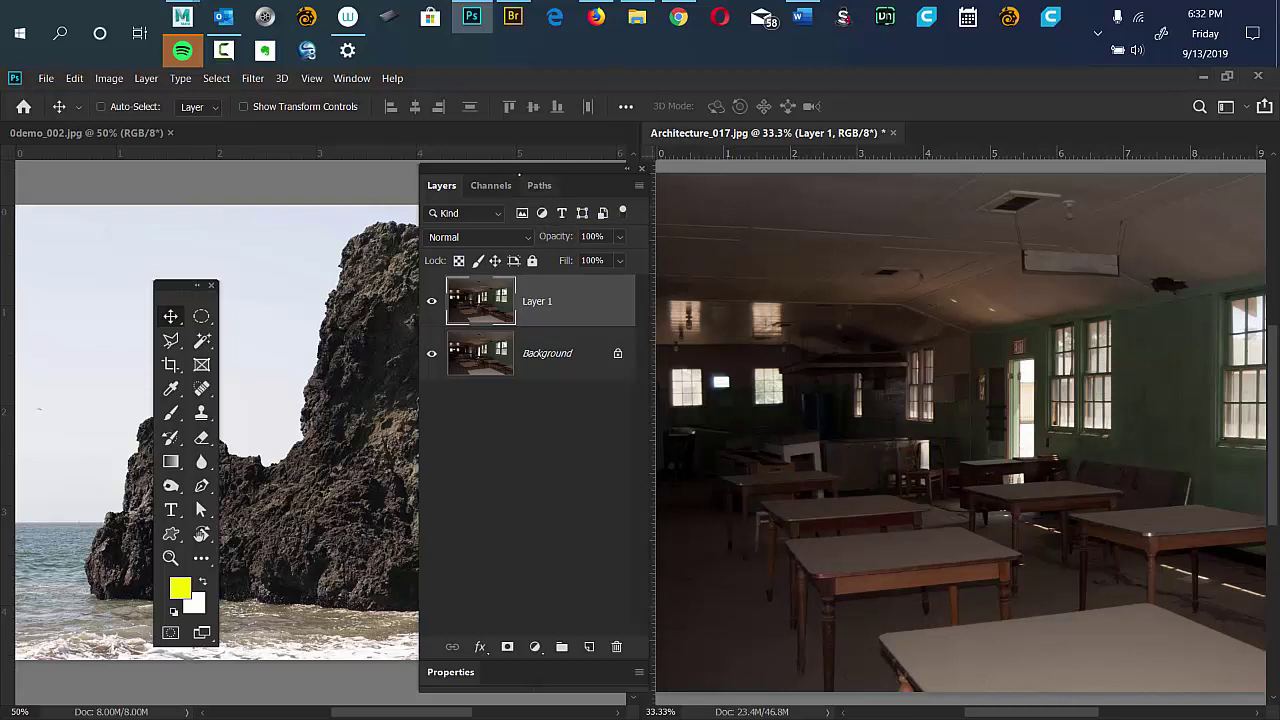
drag(539, 185, 515, 210)
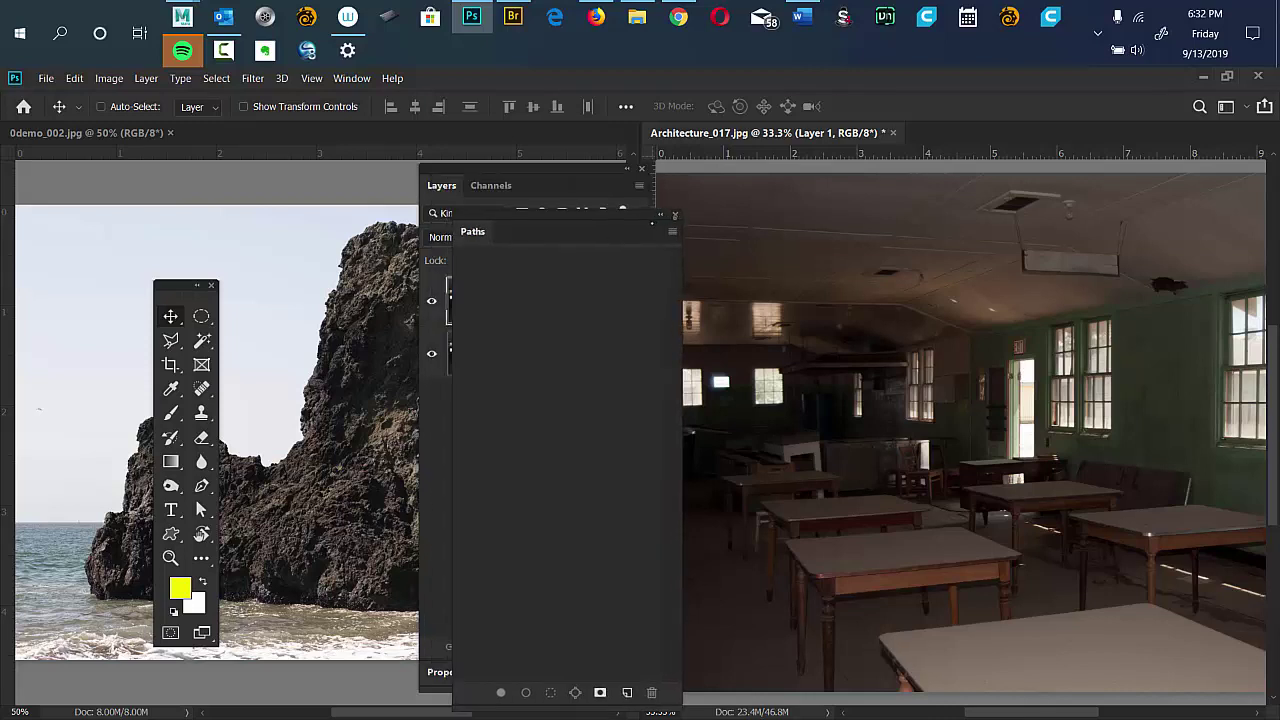
drag(651, 222, 869, 207)
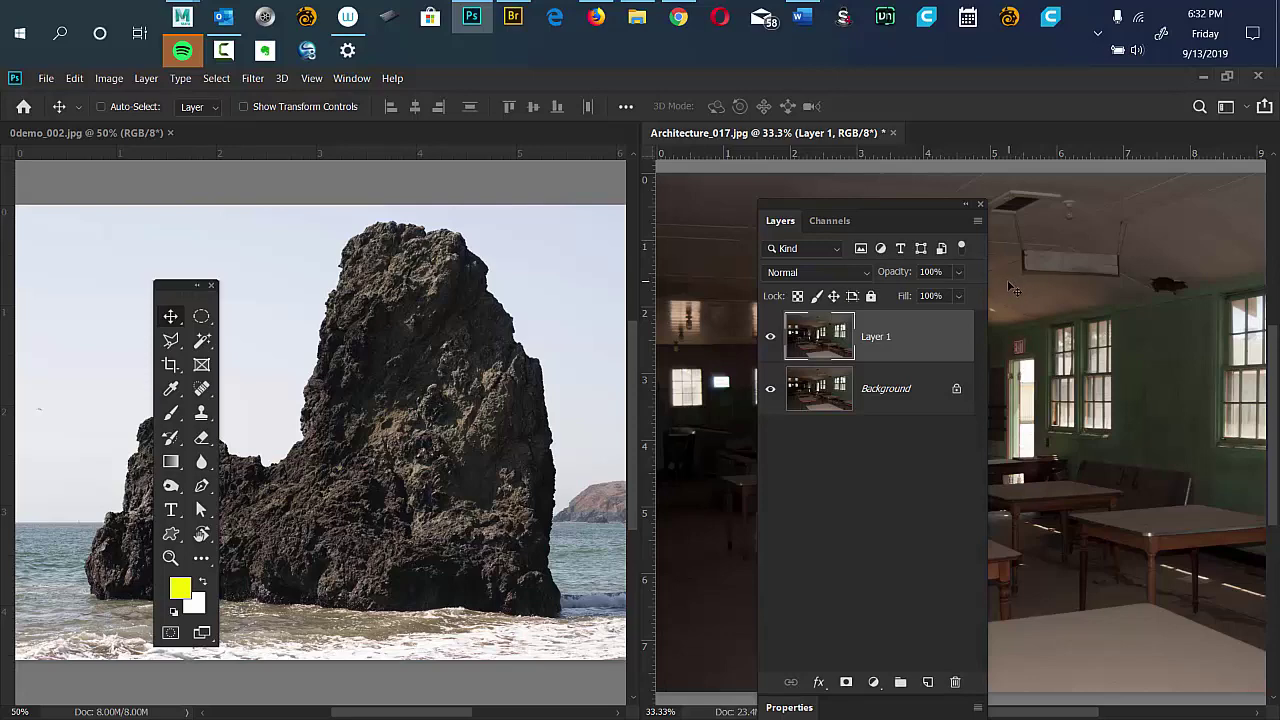
Switch to Full Screen Mode with Menu Bar and park the Layers panel at the top right.
key(f)
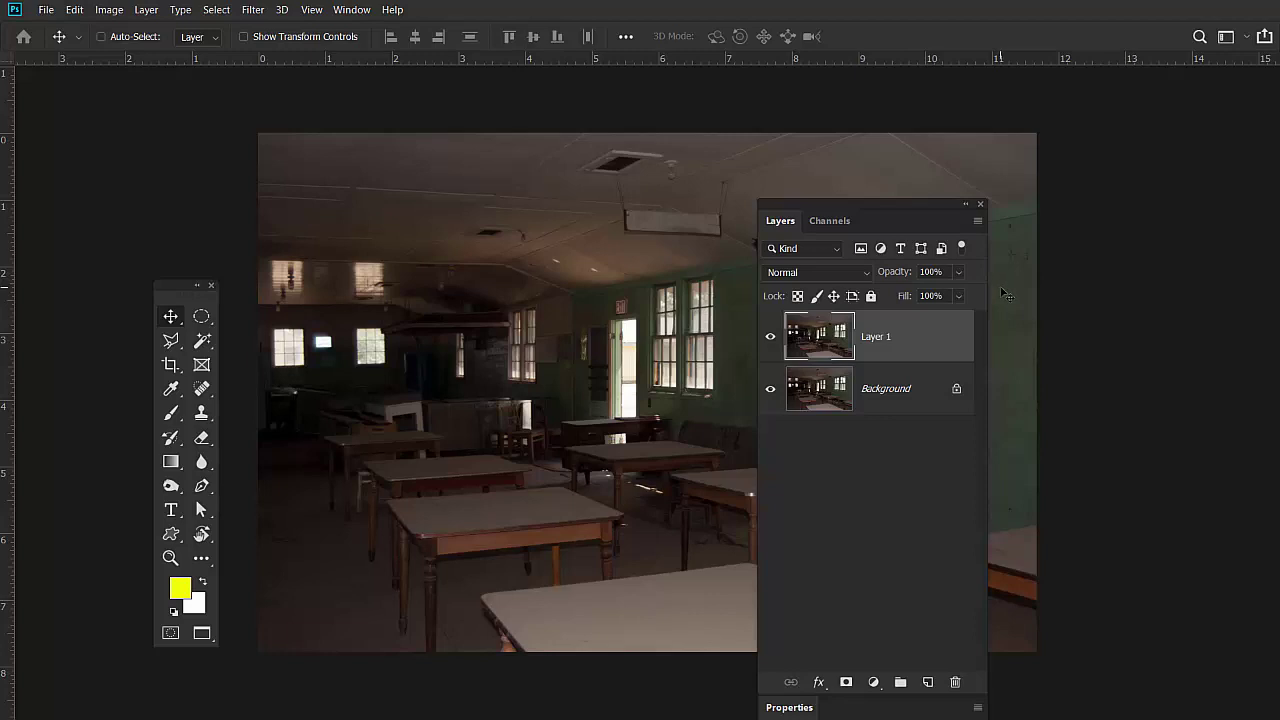
key(f)
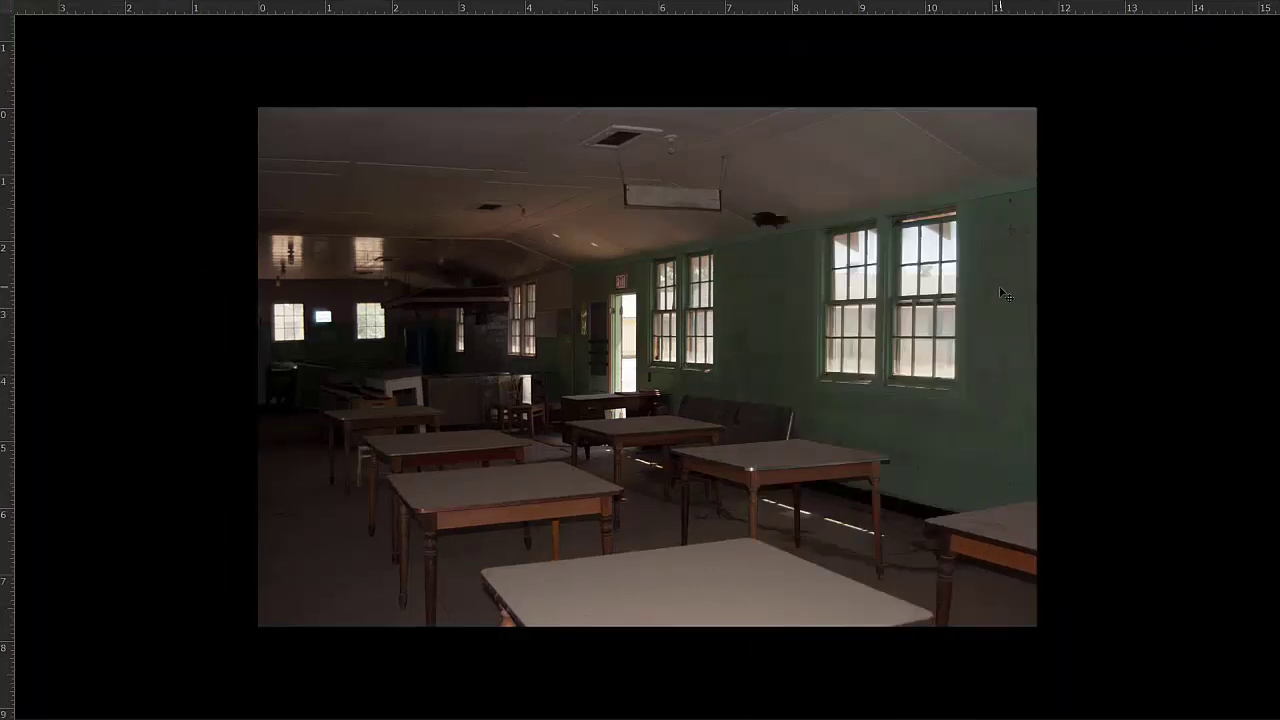
key(f)
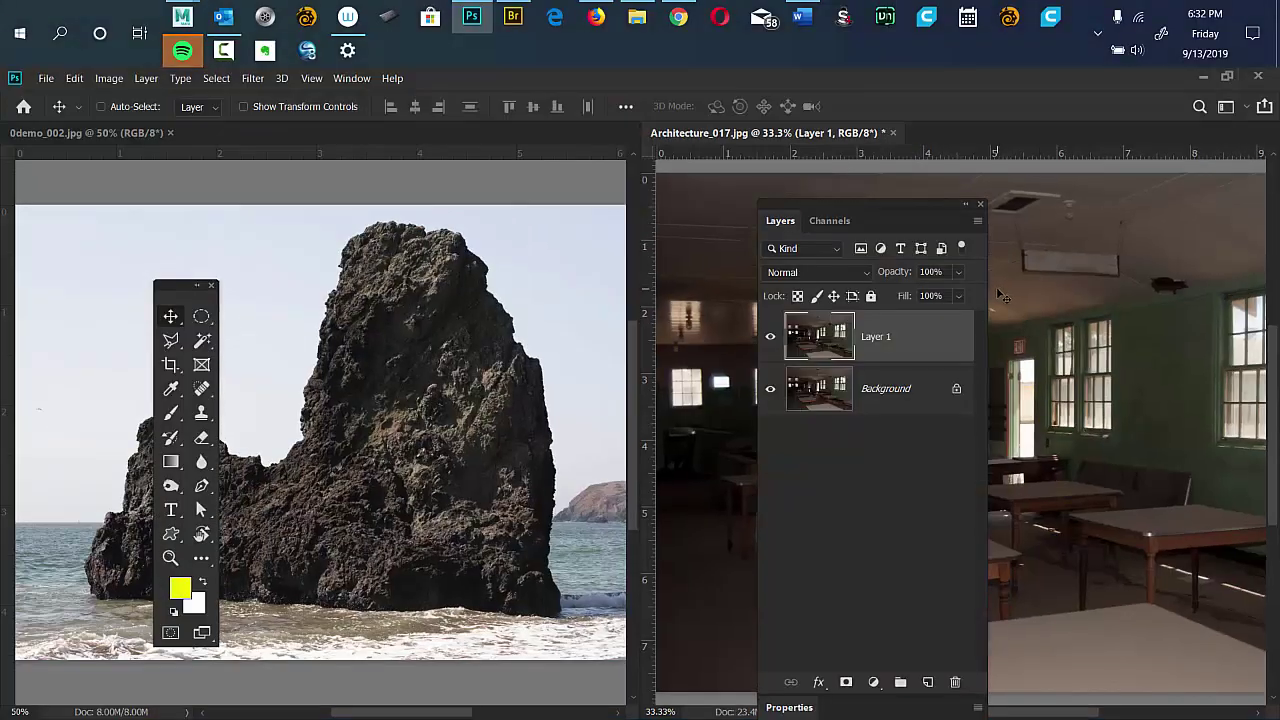
key(f)
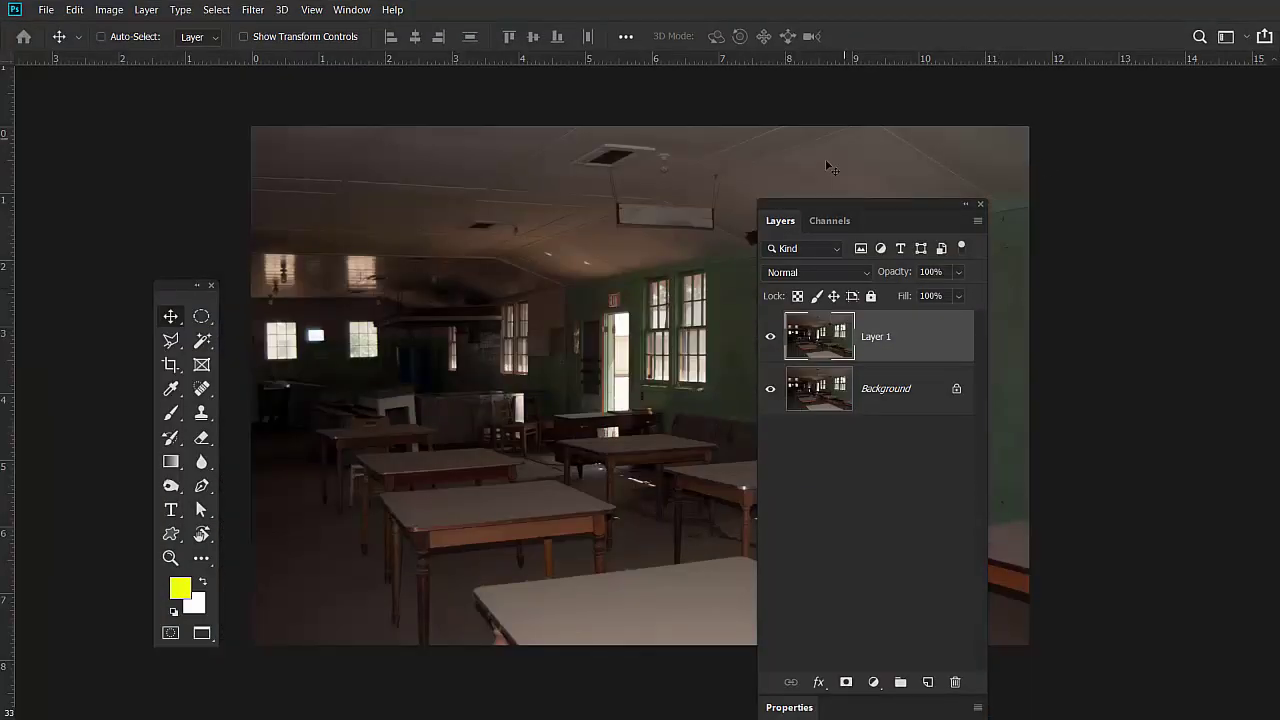
drag(835, 205, 1087, 134)
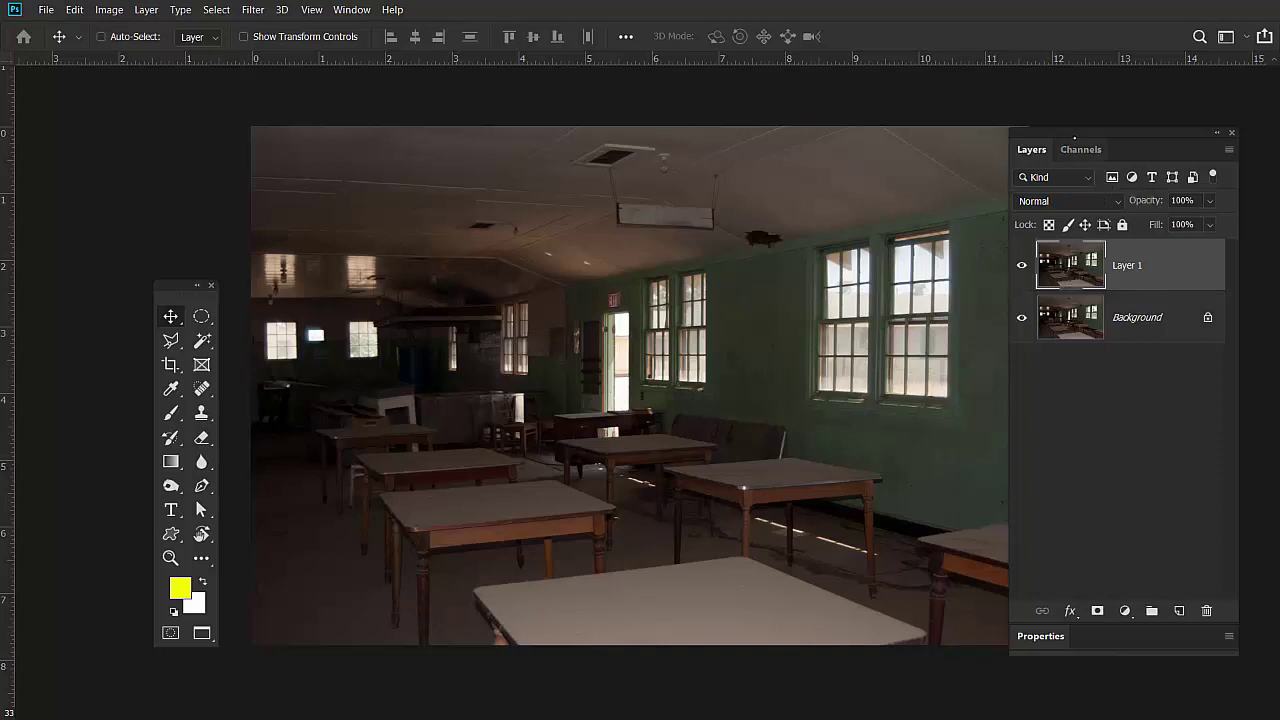
drag(1084, 133, 1104, 138)
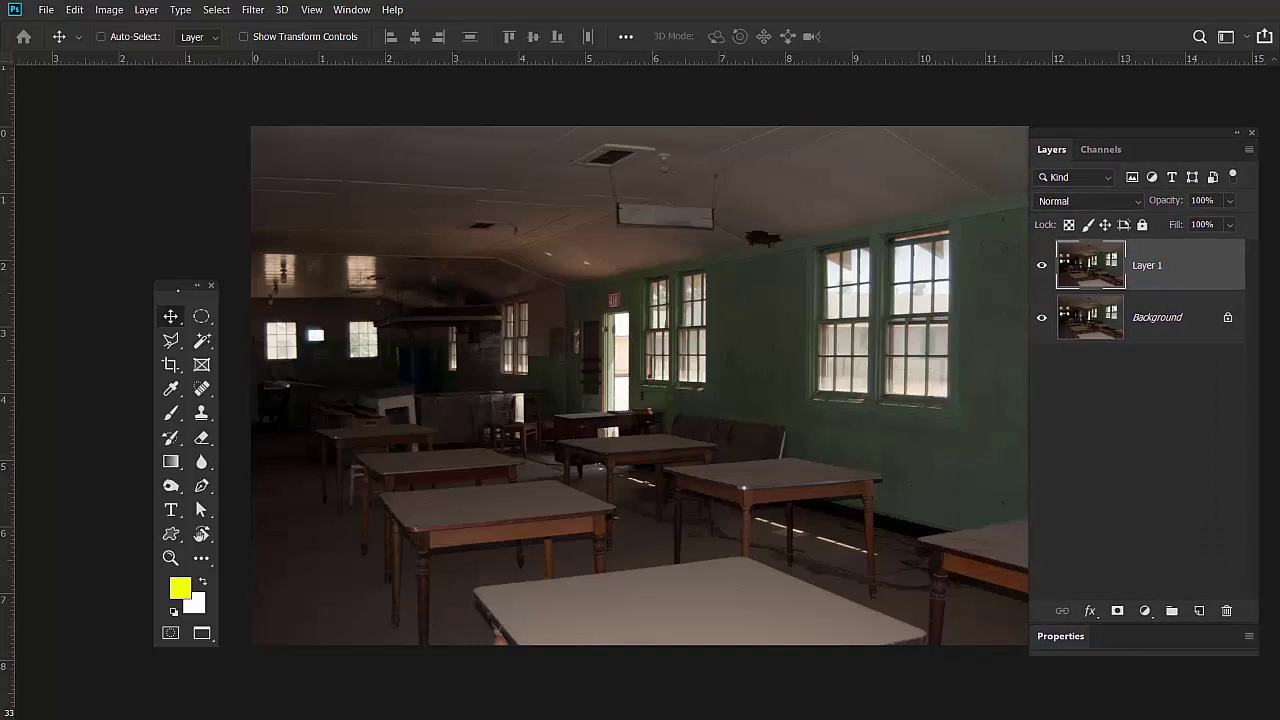
drag(176, 285, 203, 194)
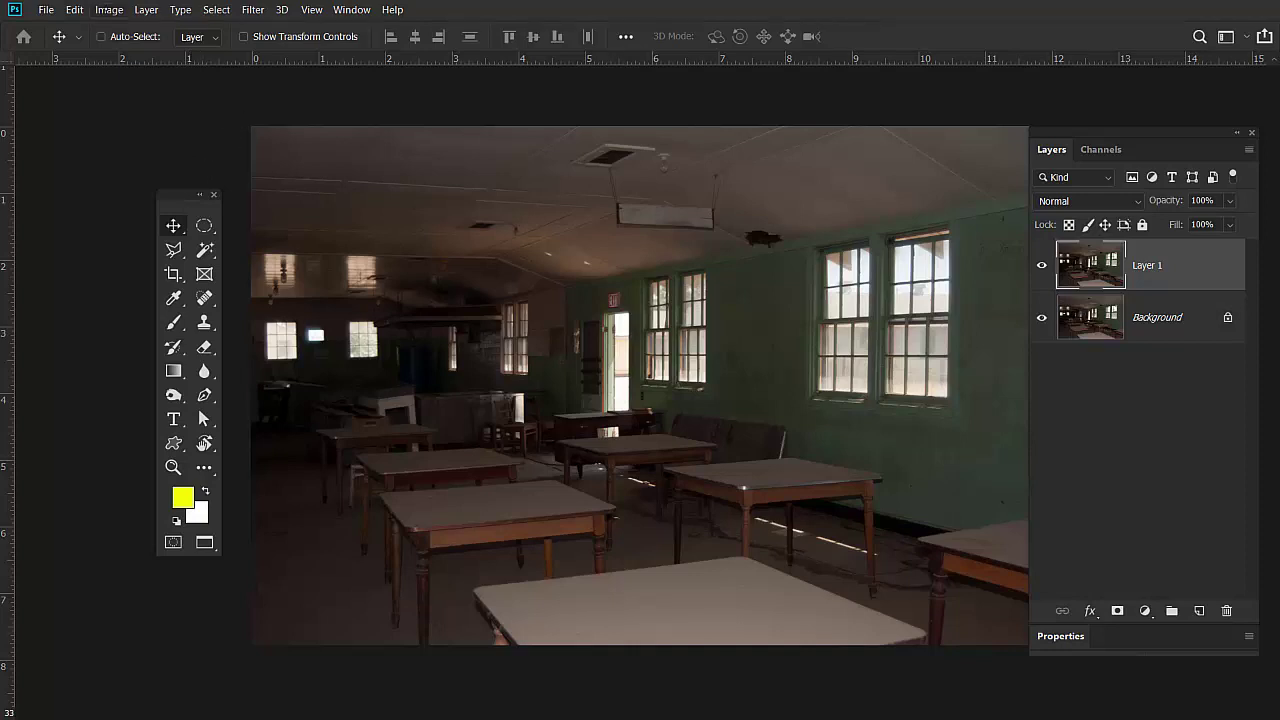
click(109, 10)
mouse_move(248, 51)
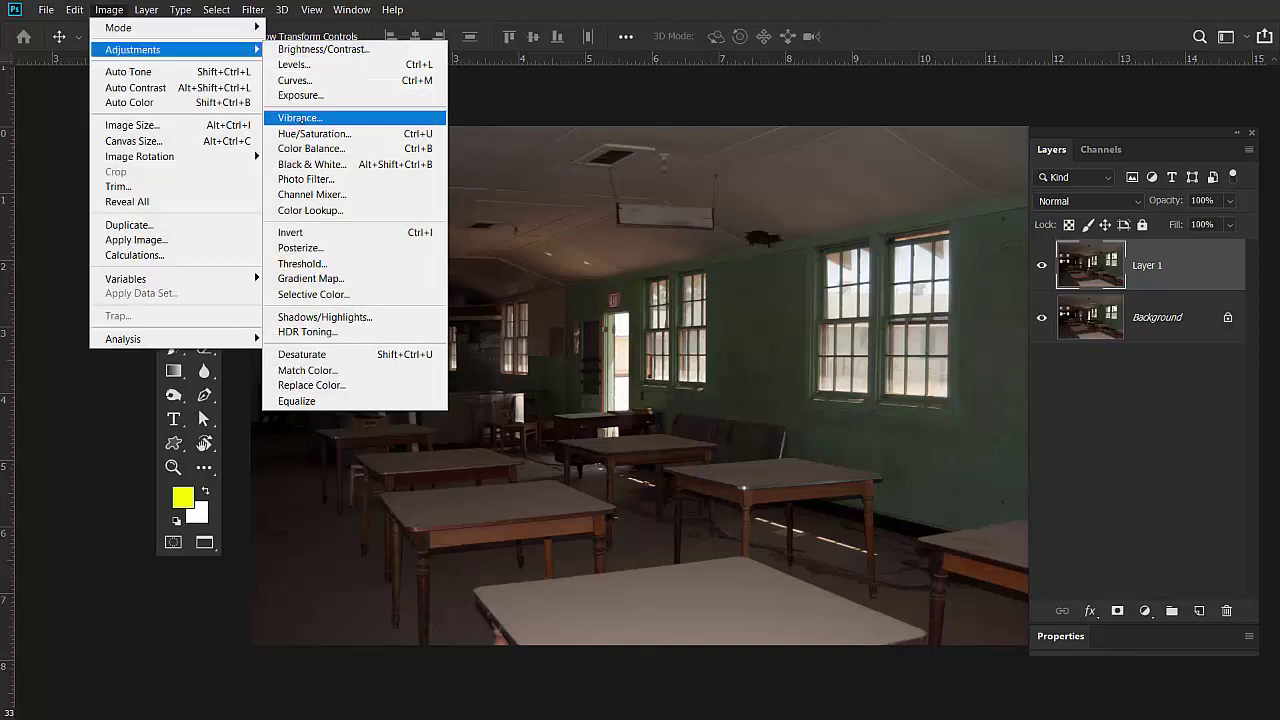
mouse_move(209, 53)
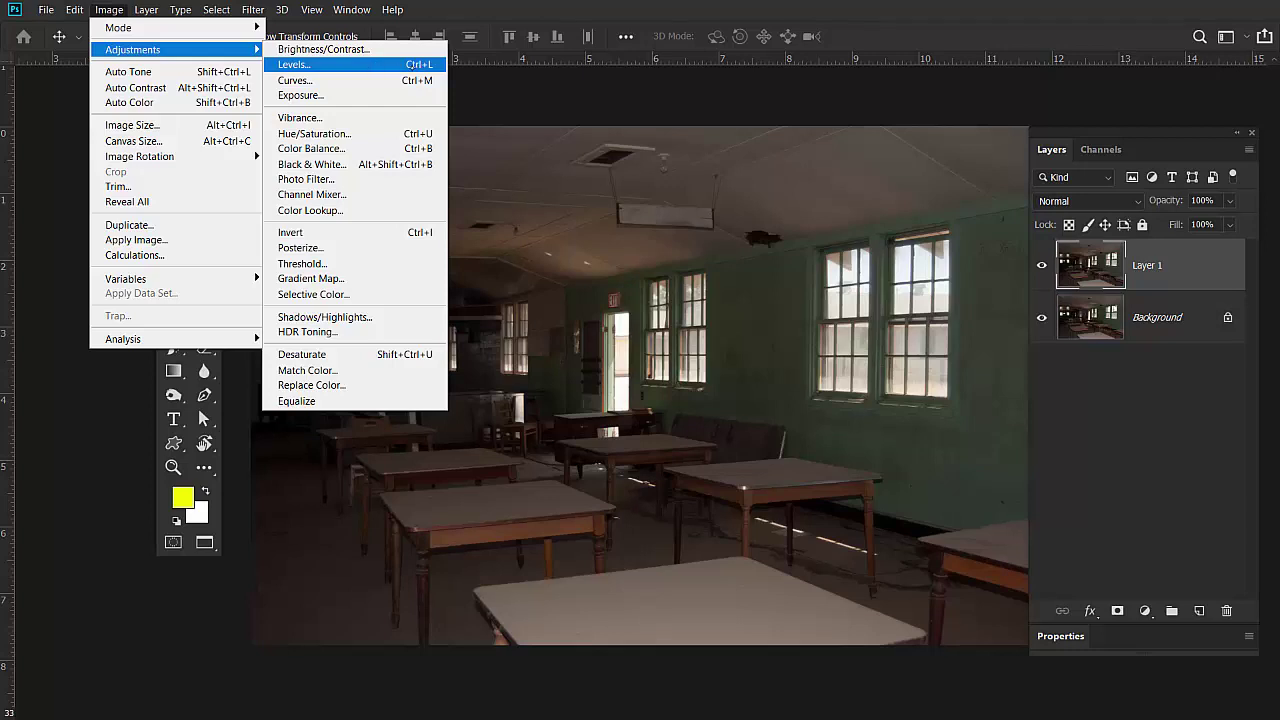
click(404, 64)
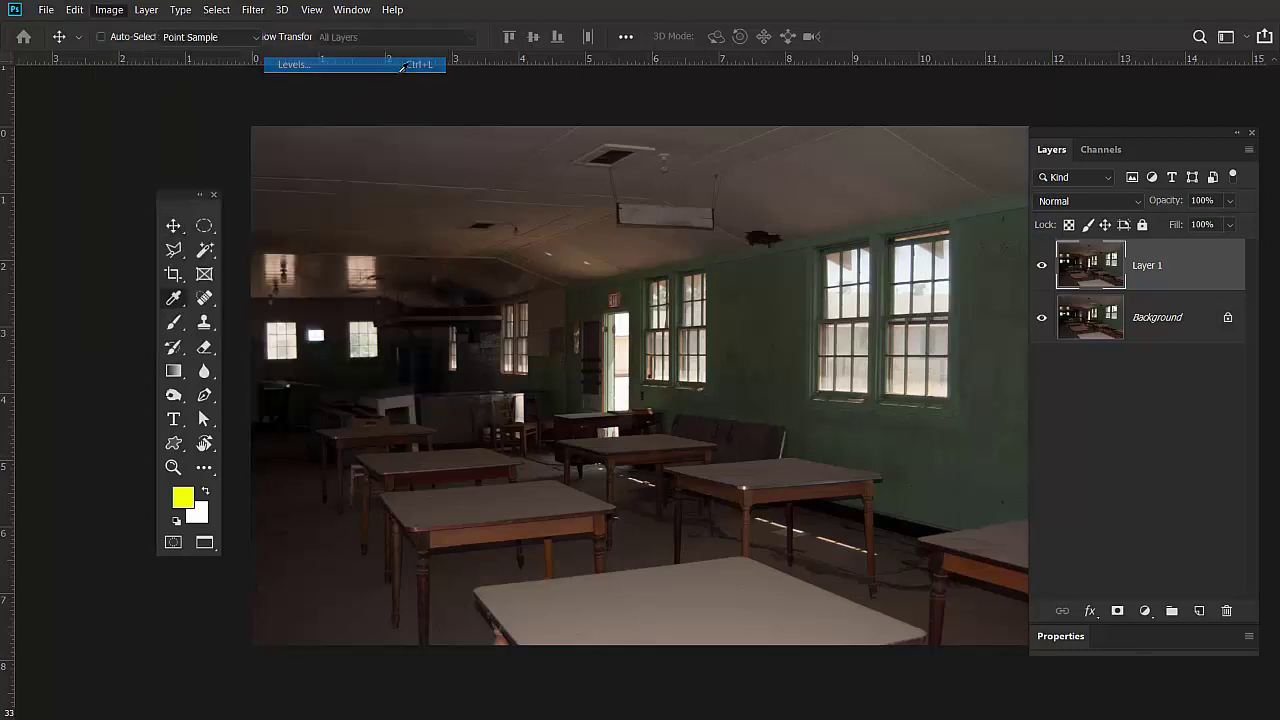
drag(654, 157, 1000, 105)
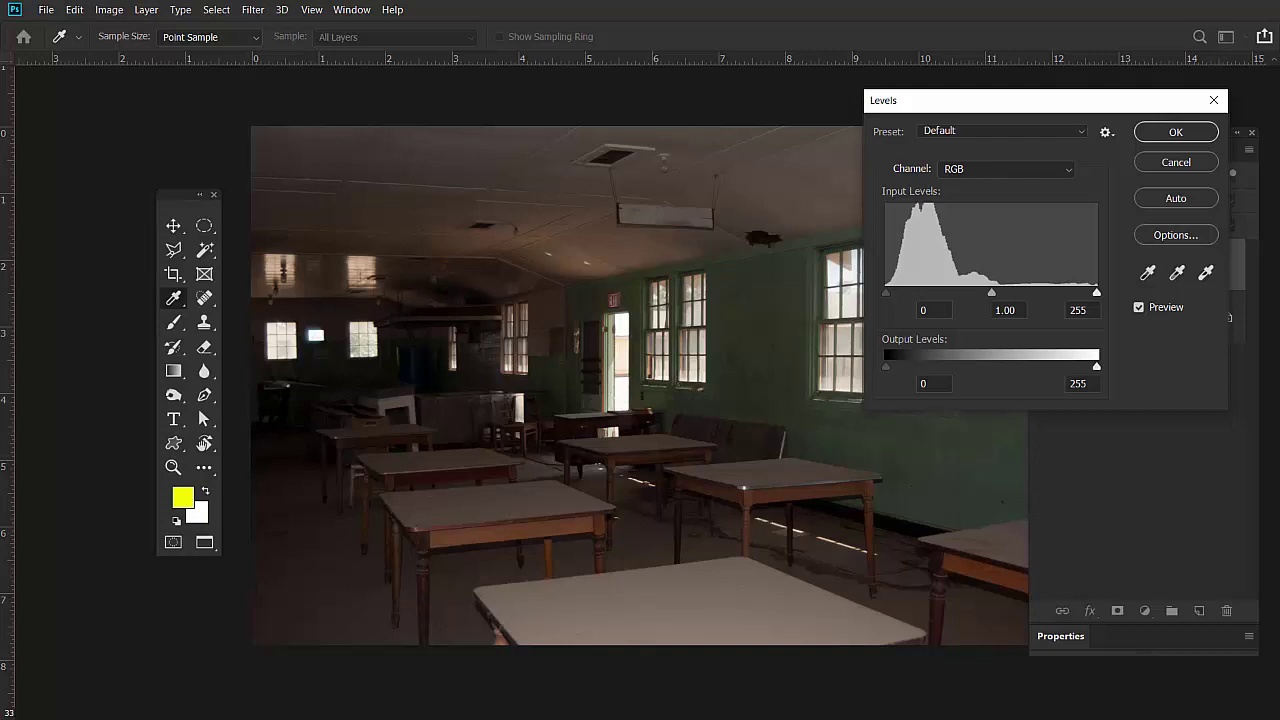
scroll(807, 334, down, 2)
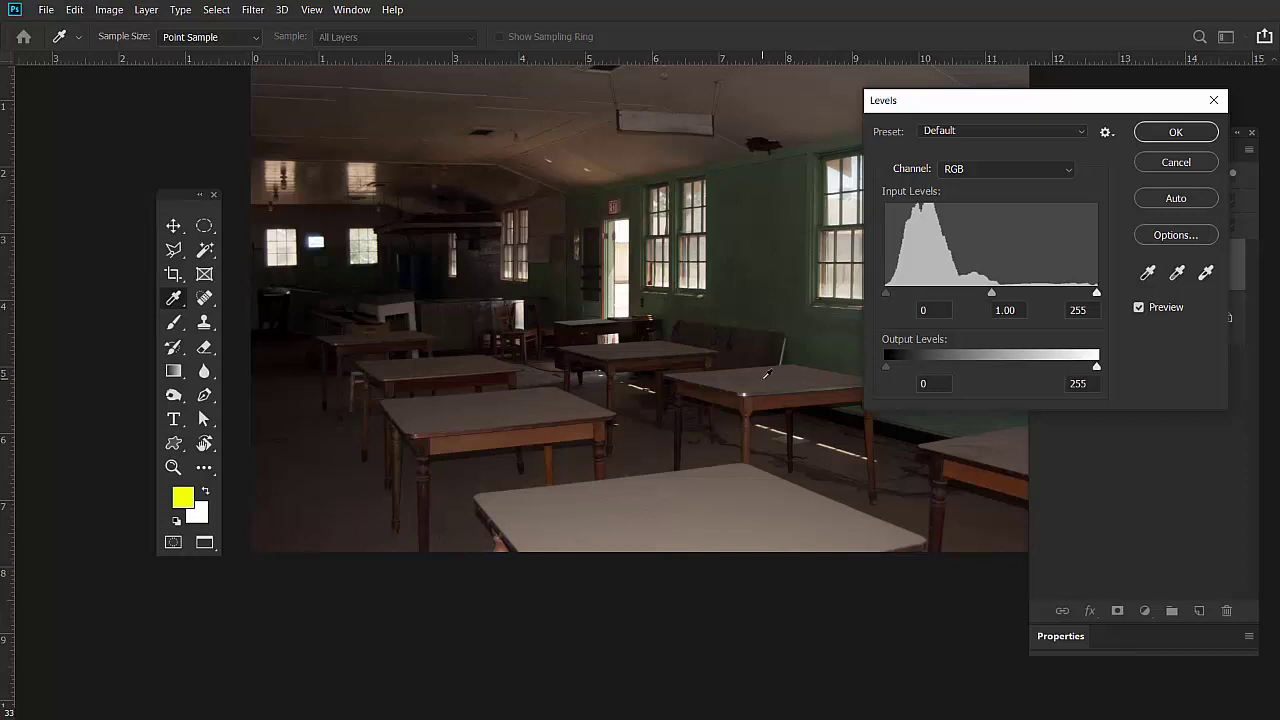
scroll(766, 371, up, 2)
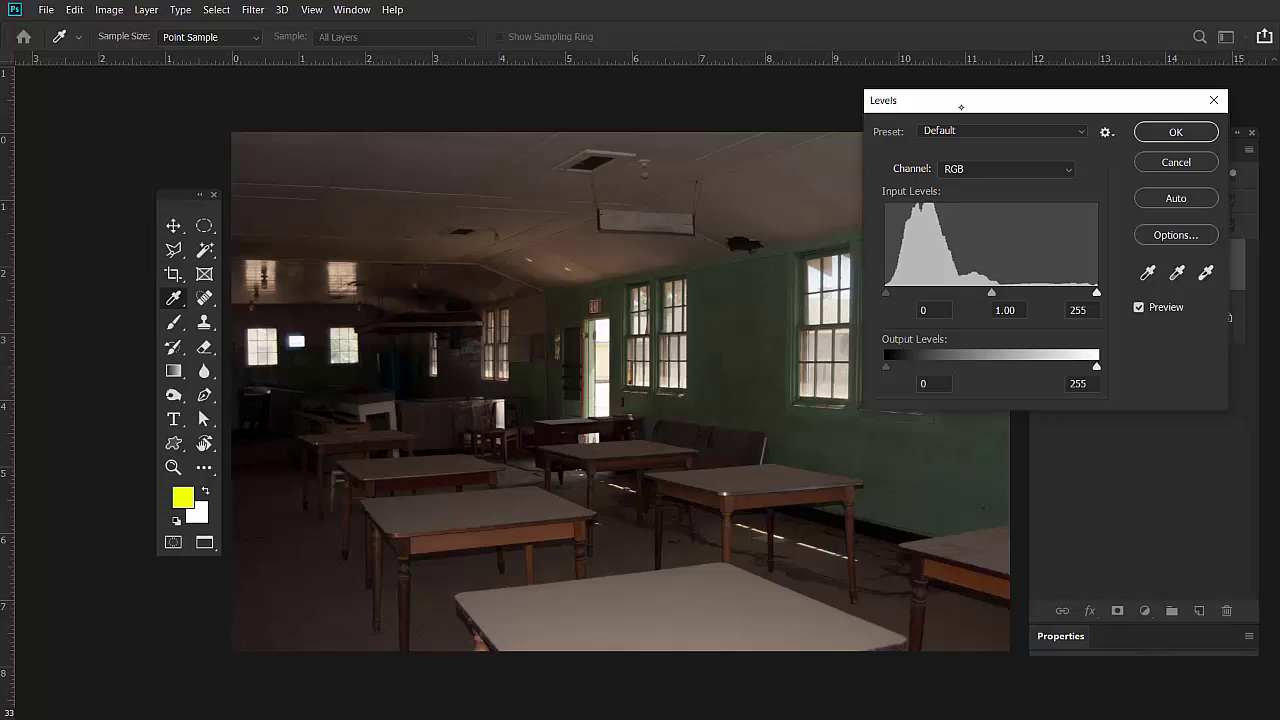
Try a brighter Levels midtone (1.06) and lower white point on the classroom photo, then discard it.
drag(961, 107, 983, 91)
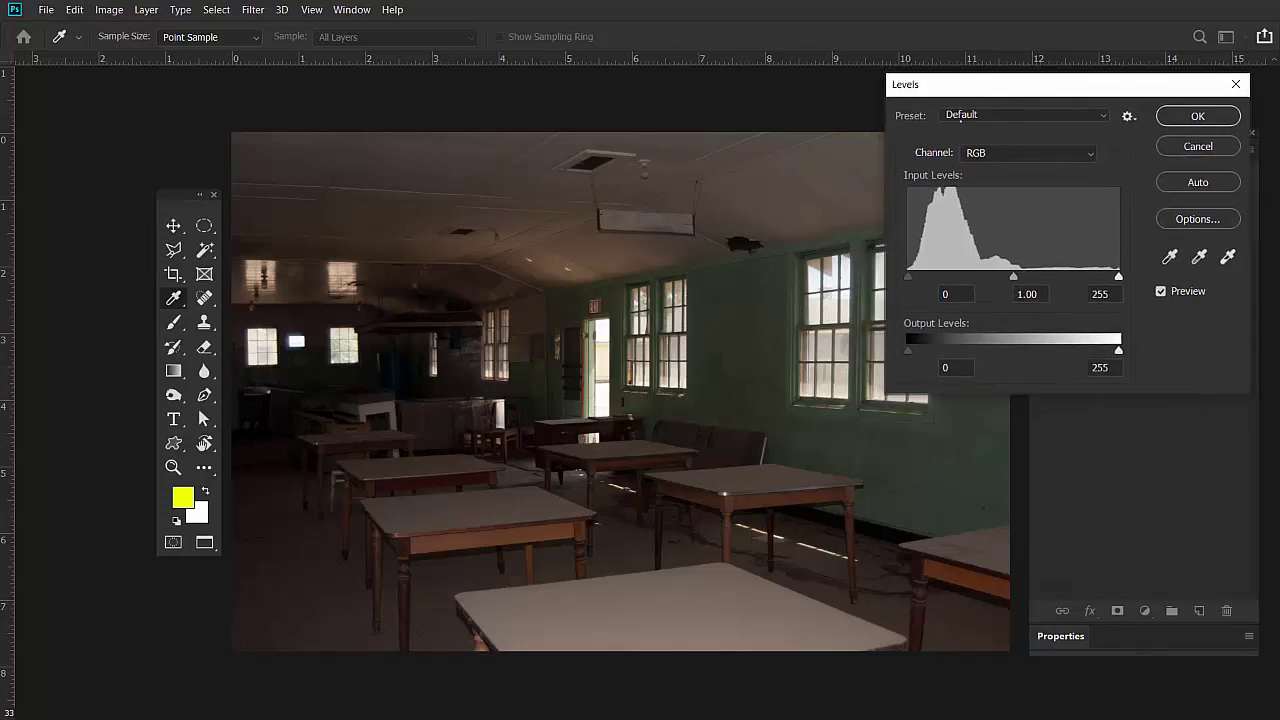
drag(1013, 276, 1006, 276)
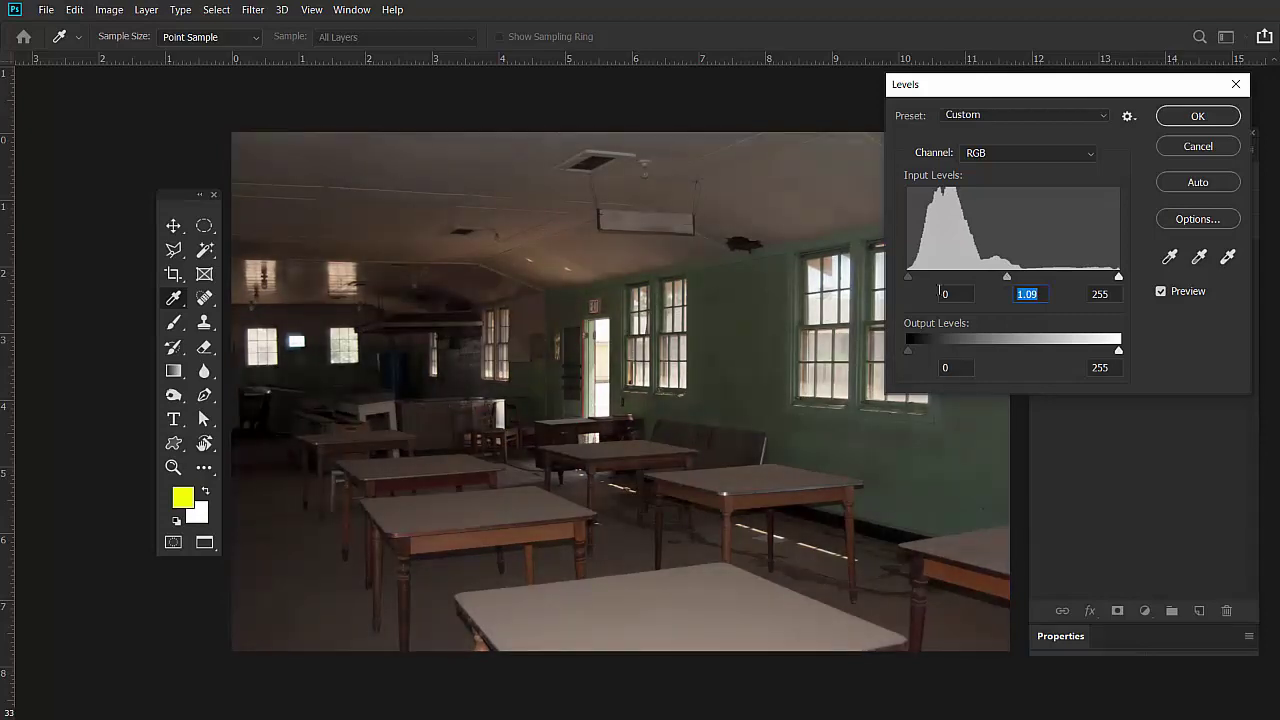
drag(1025, 85, 1106, 128)
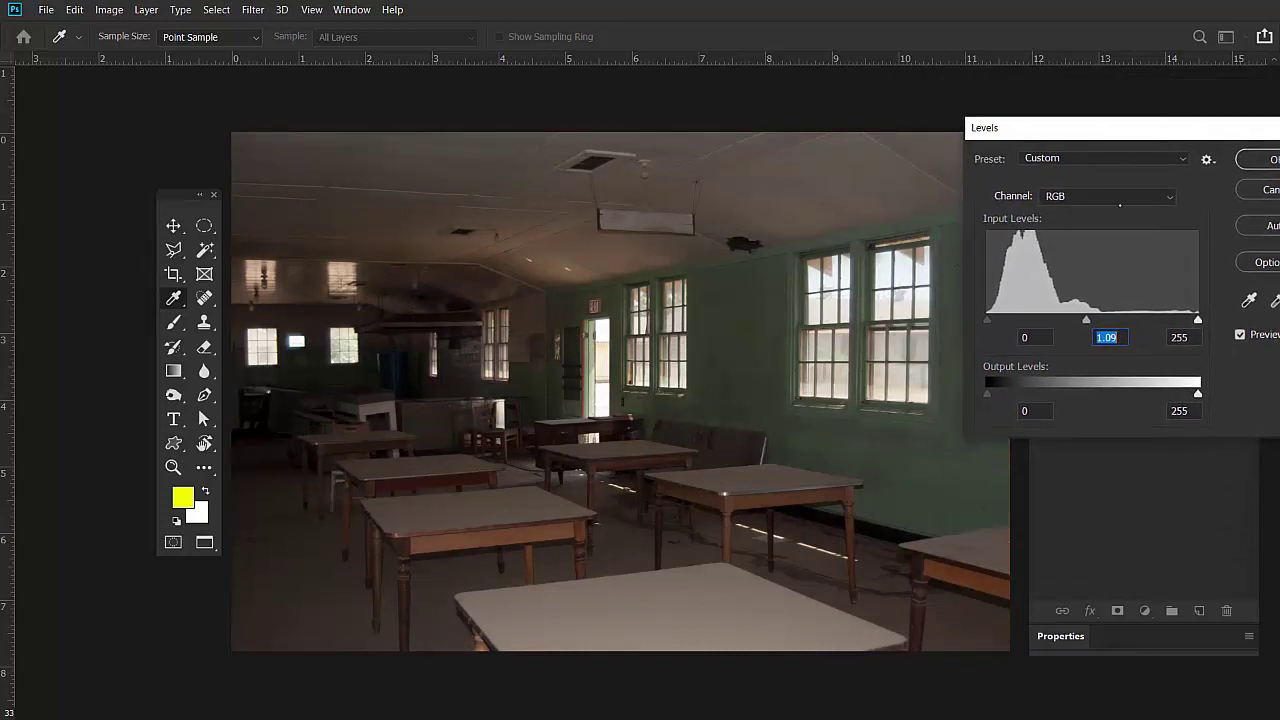
drag(1198, 319, 987, 321)
key(Tab)
key(shift+Tab)
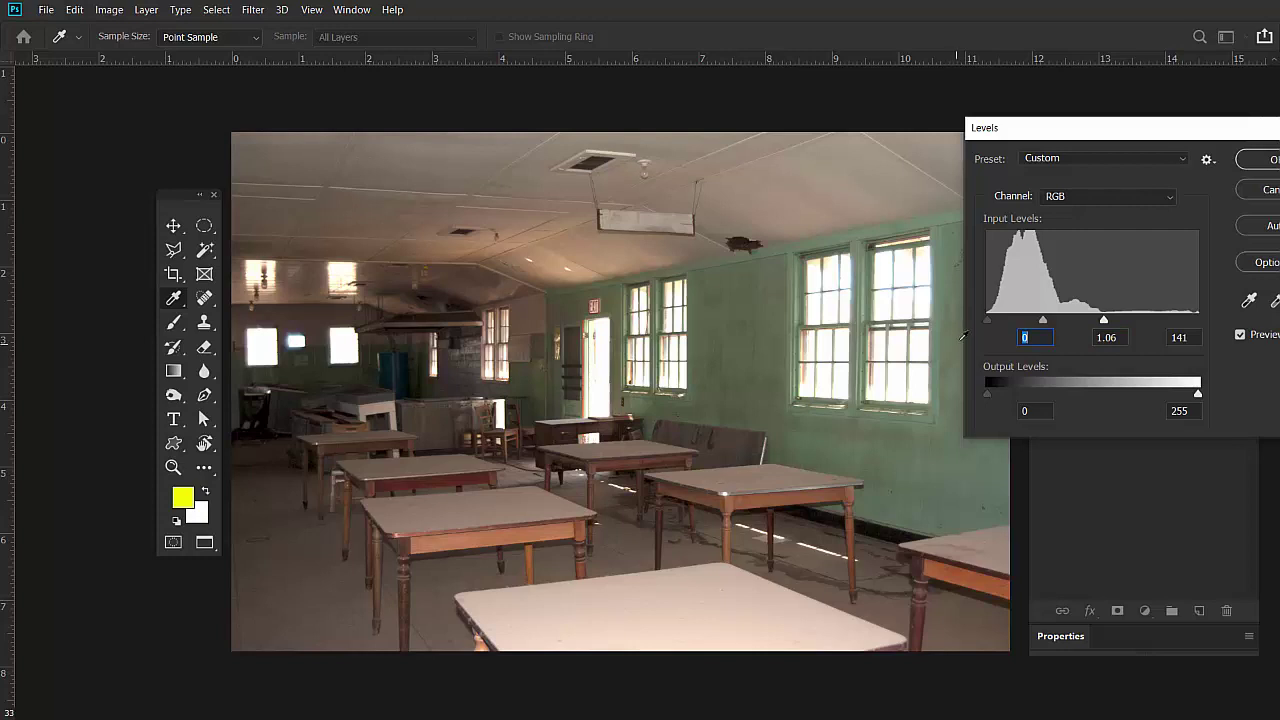
drag(1086, 132, 947, 163)
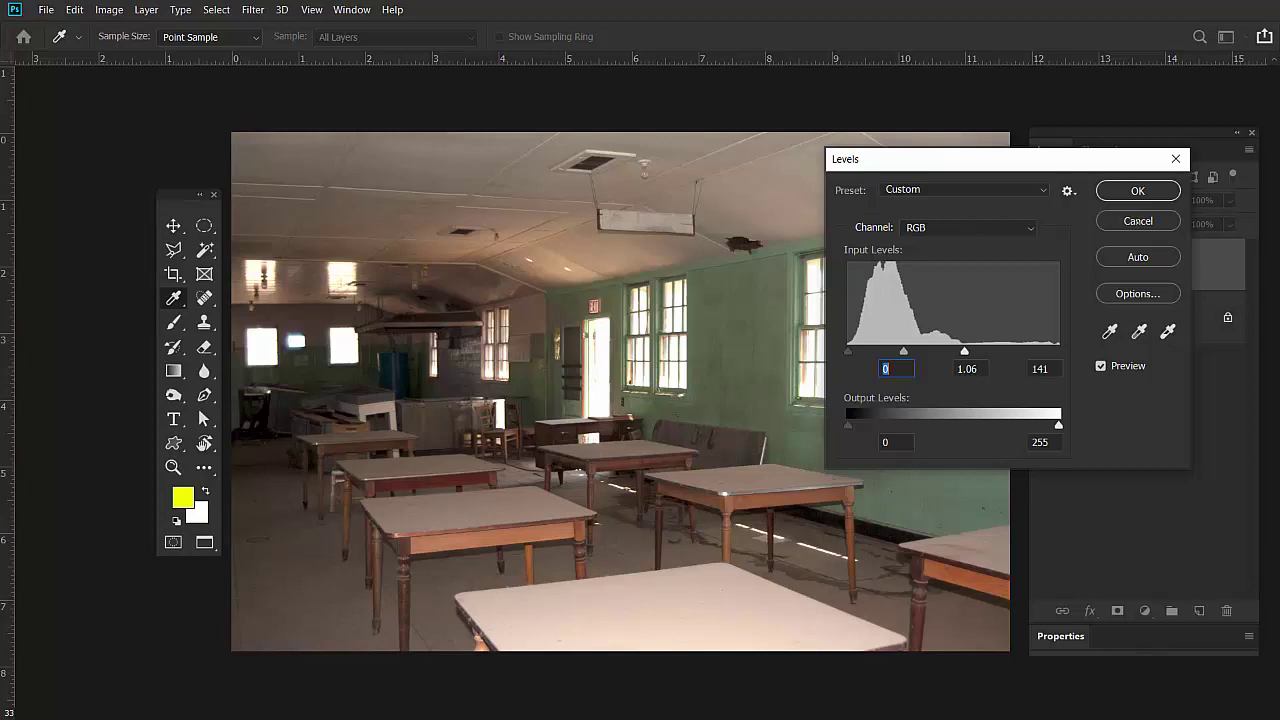
key(Return)
Switch to Full Screen Mode with Menu Bar, floating and then redocking the Layers panel.
key(f)
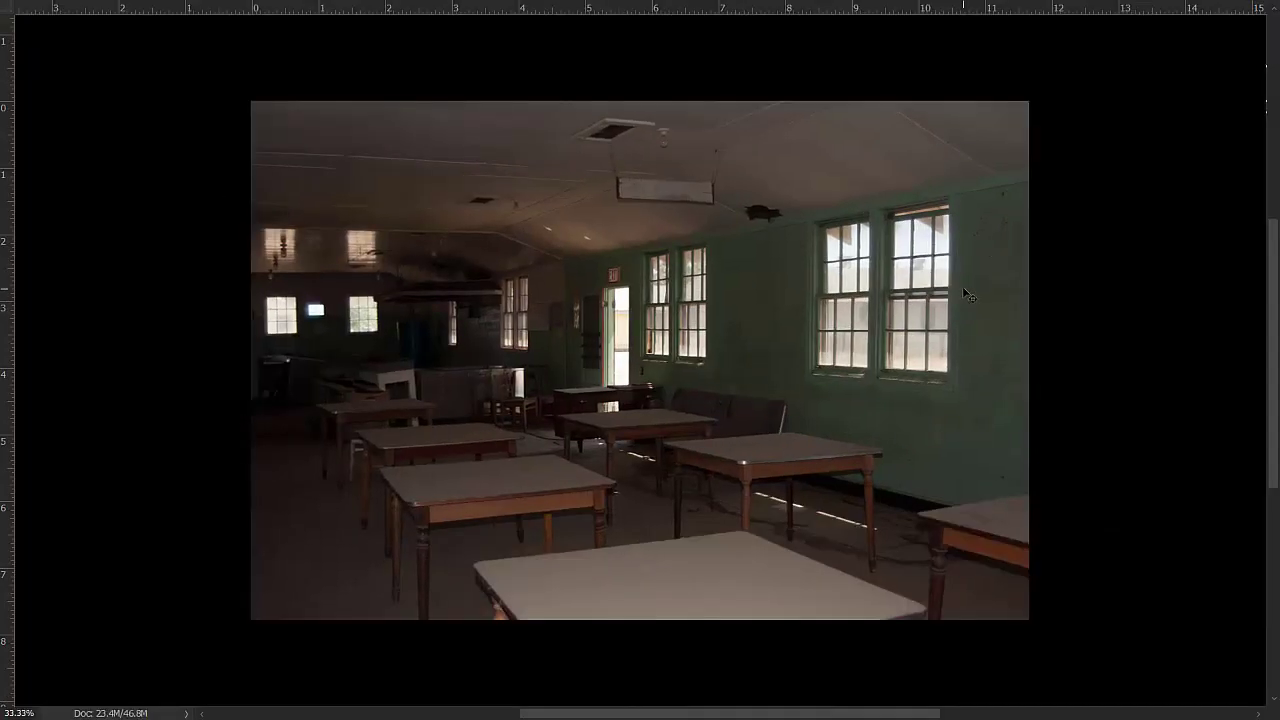
key(f)
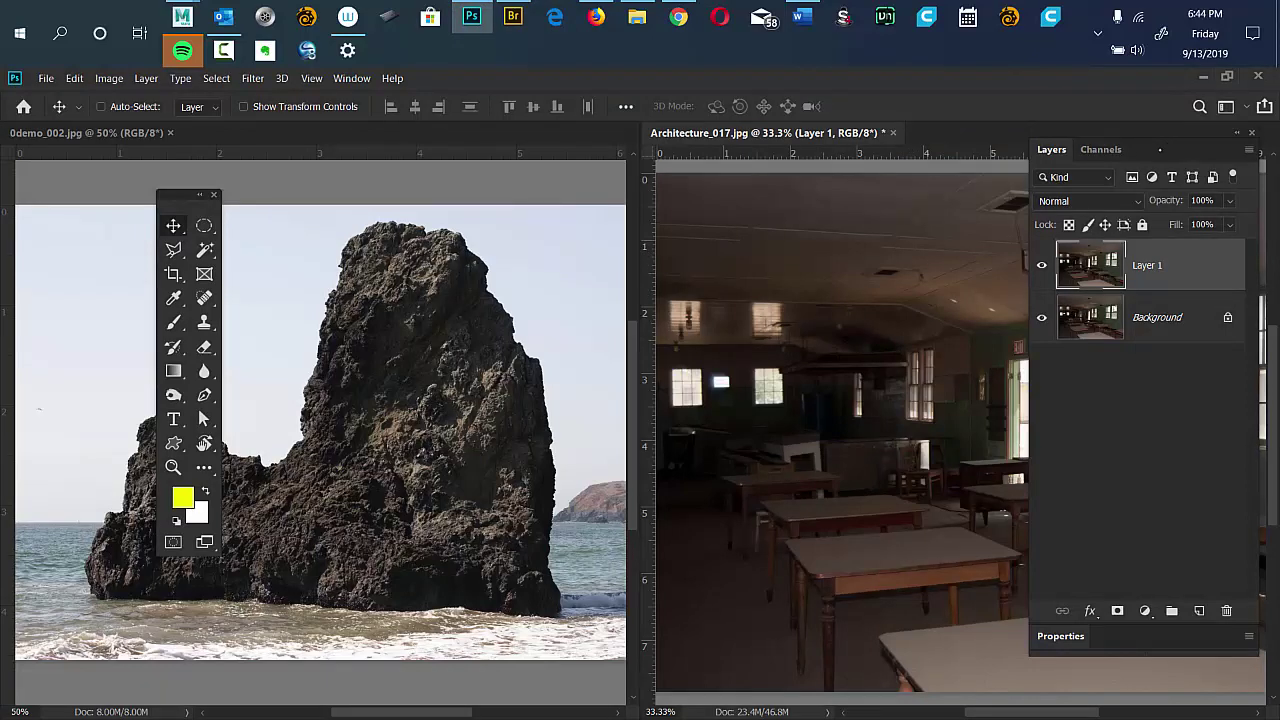
drag(1152, 131, 636, 173)
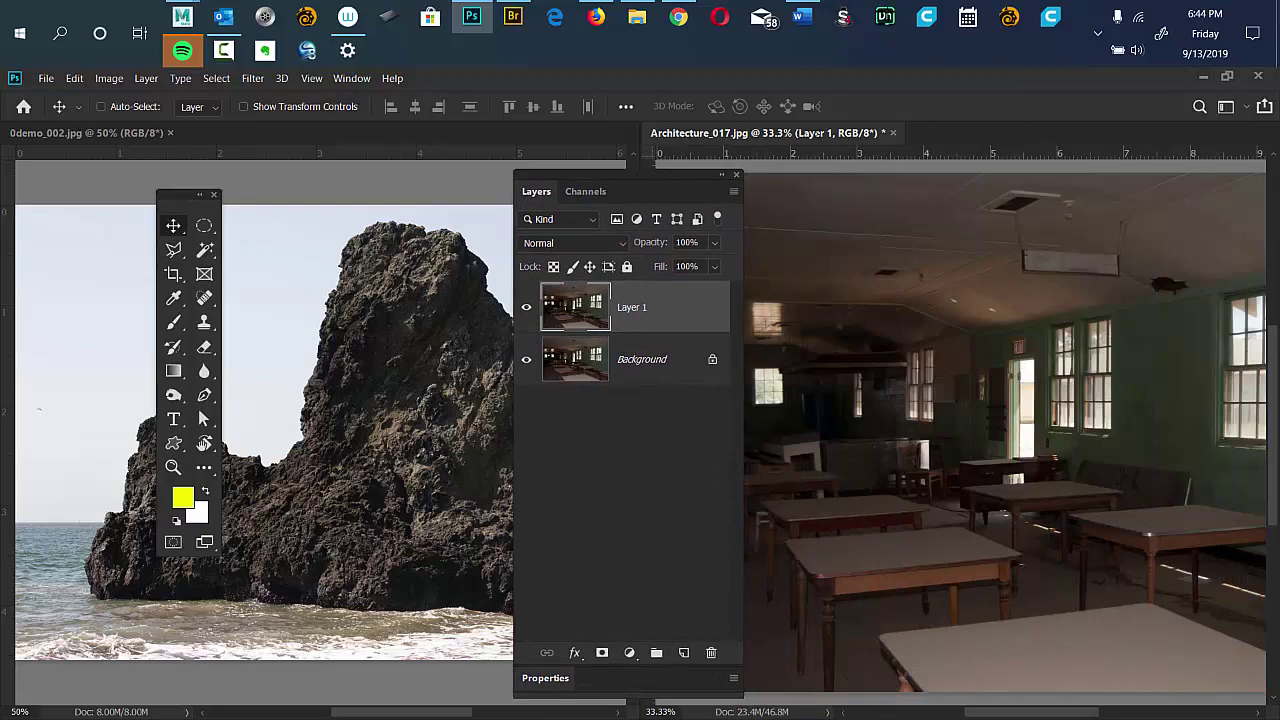
key(f)
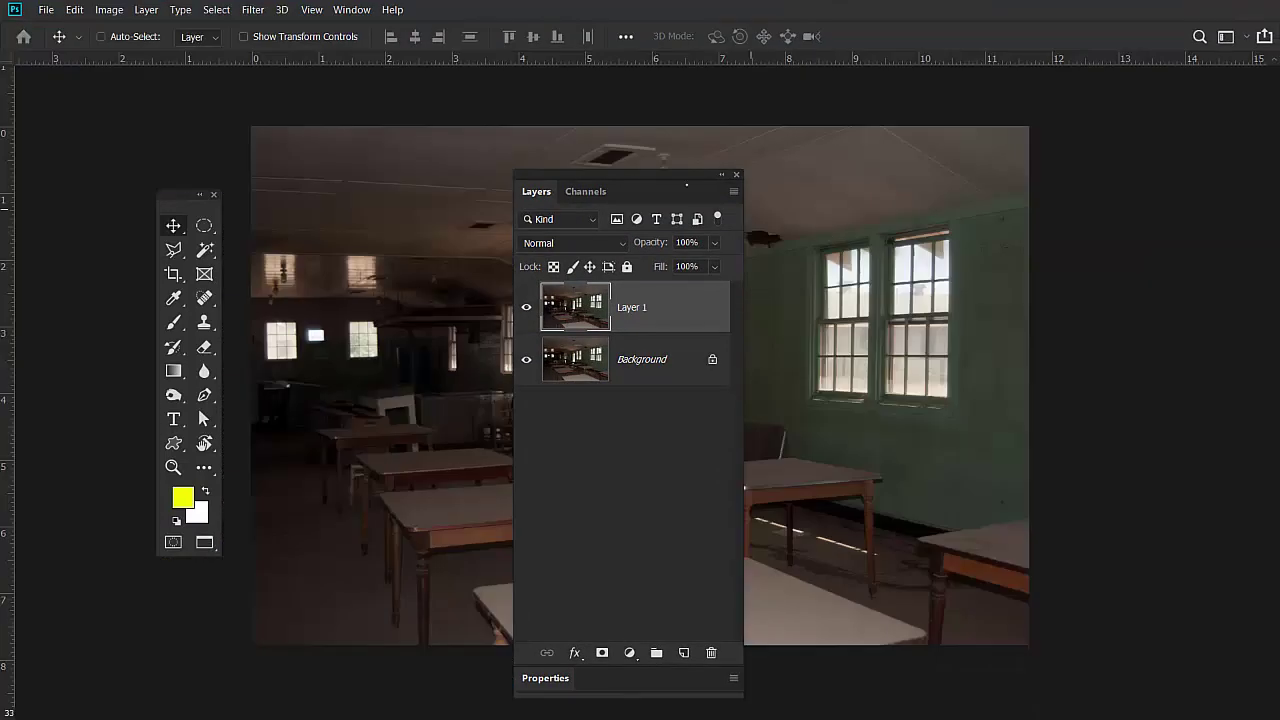
drag(616, 175, 1150, 125)
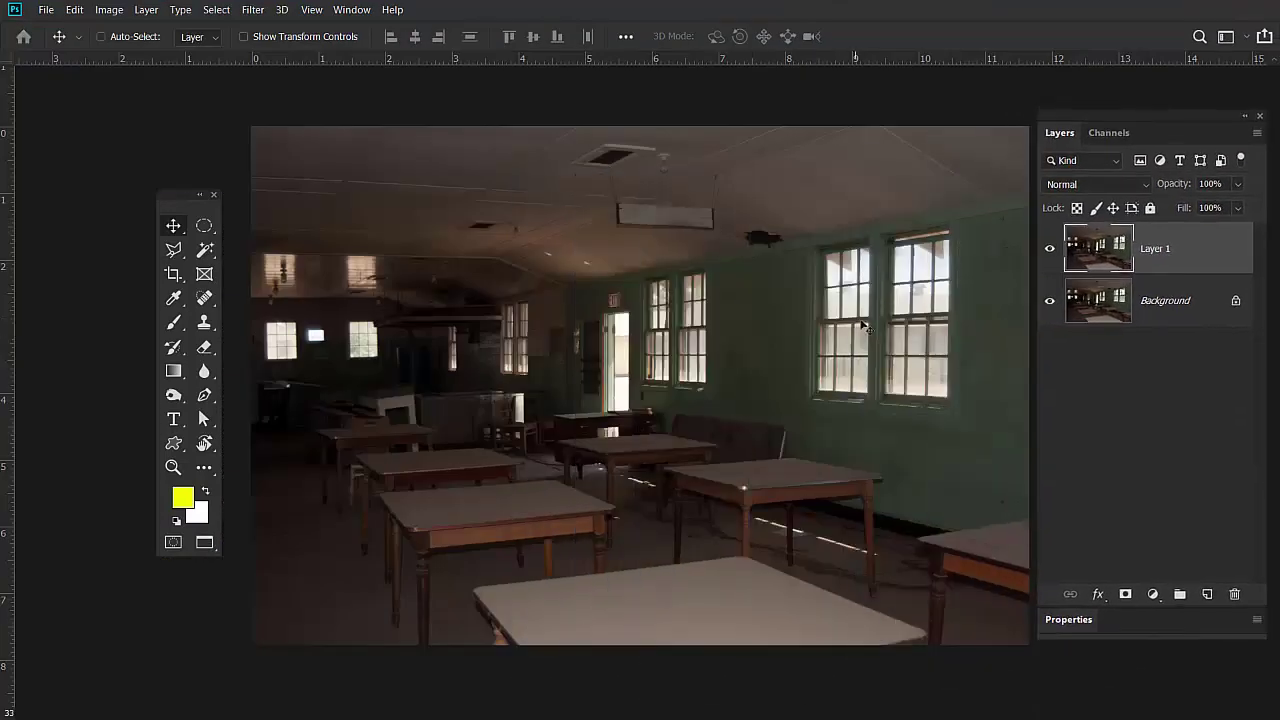
Apply Levels to the classroom photo with black 6, gamma 1.74 and white 186.
key(ctrl+l)
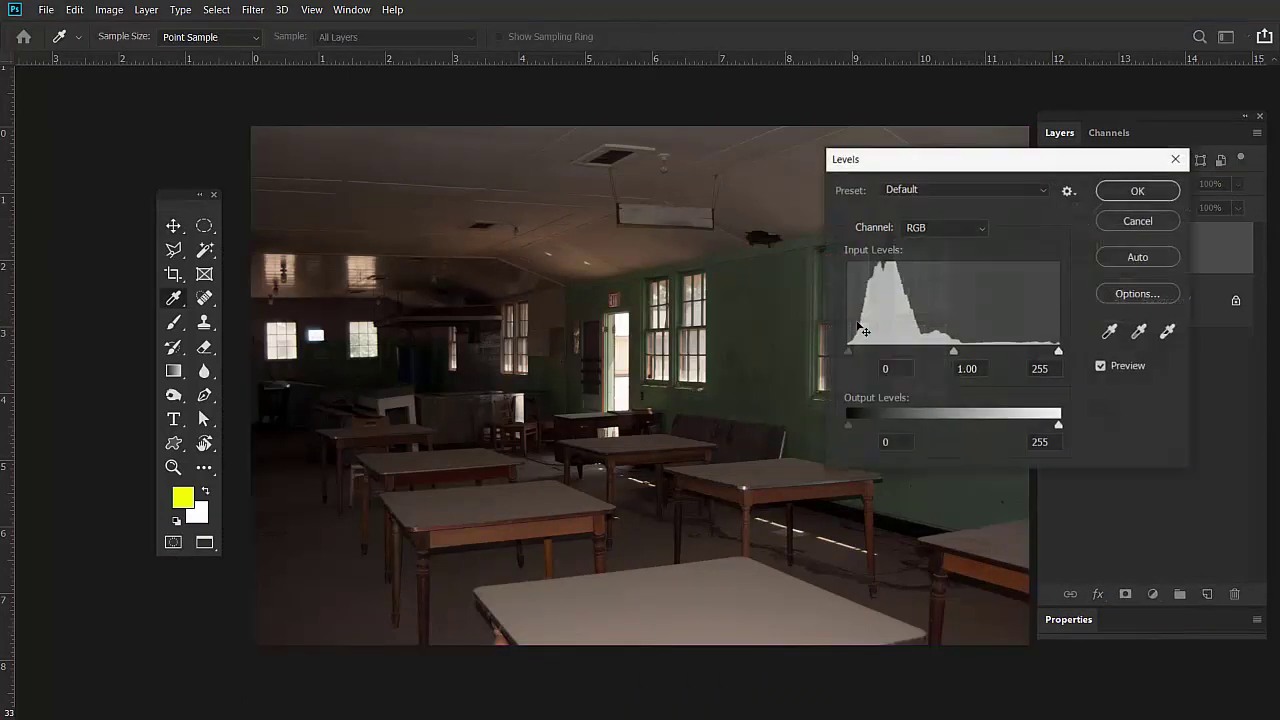
drag(953, 351, 889, 351)
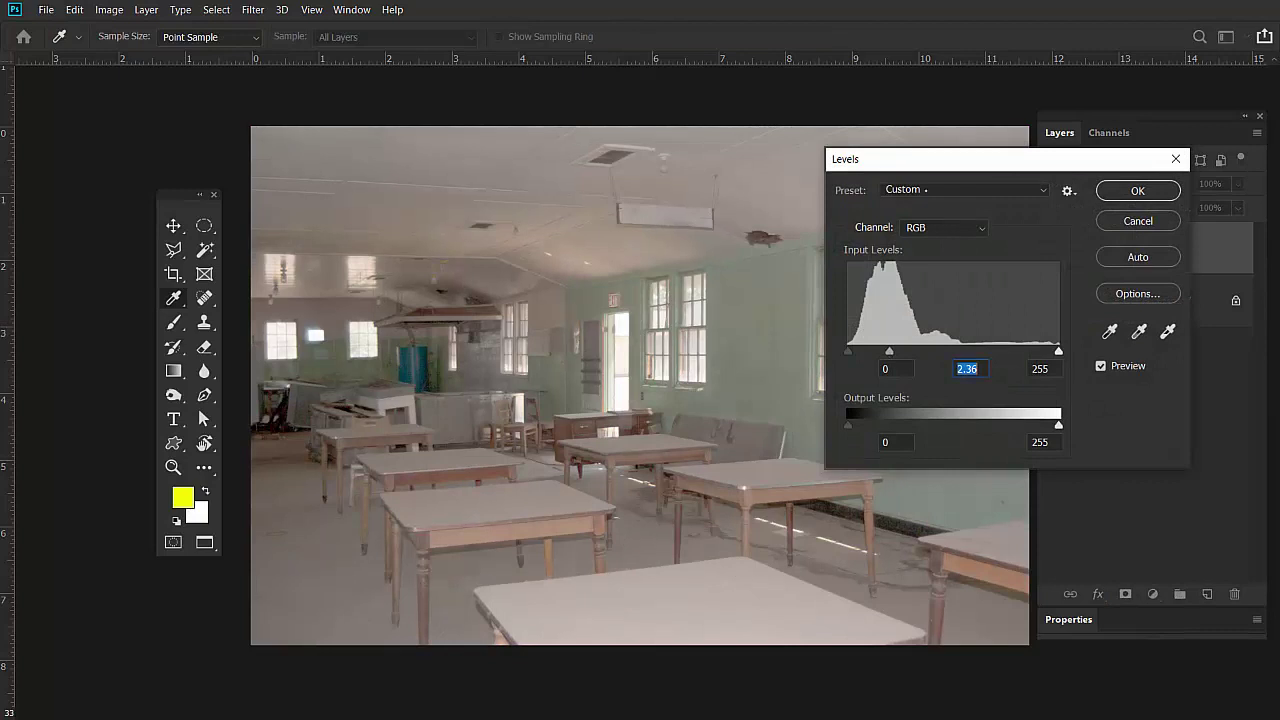
drag(900, 159, 1017, 114)
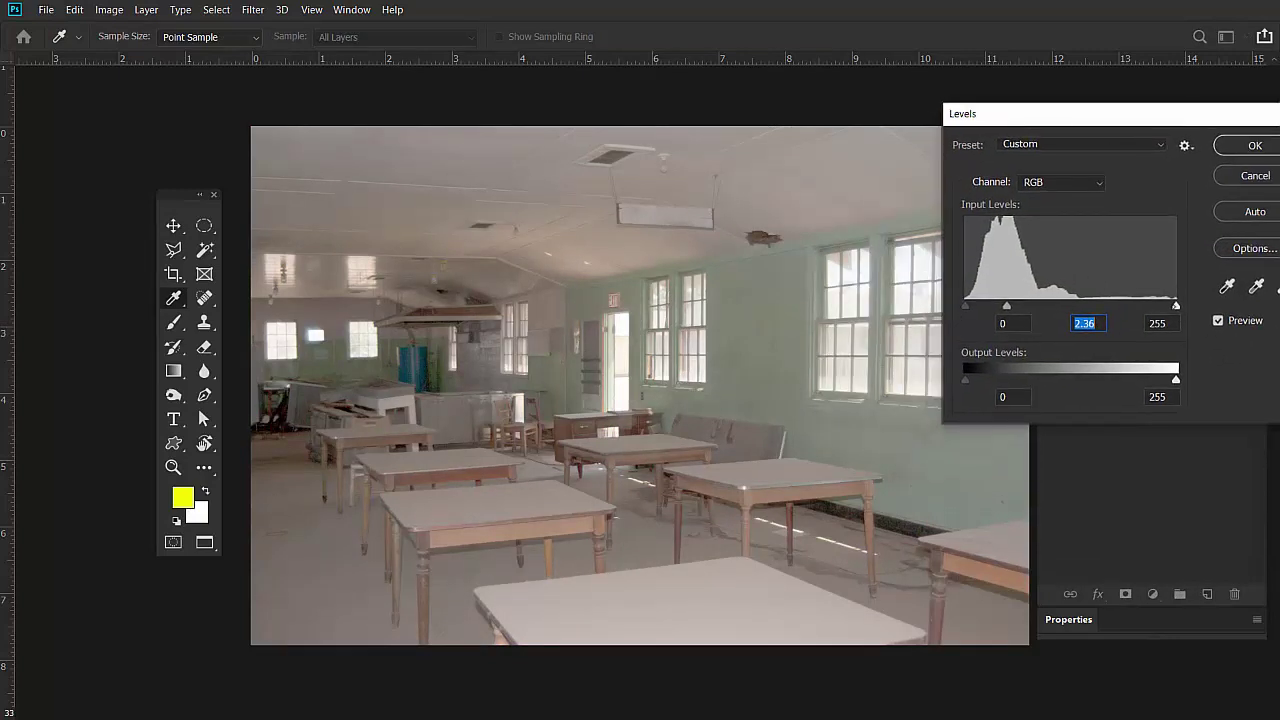
drag(1176, 305, 1119, 306)
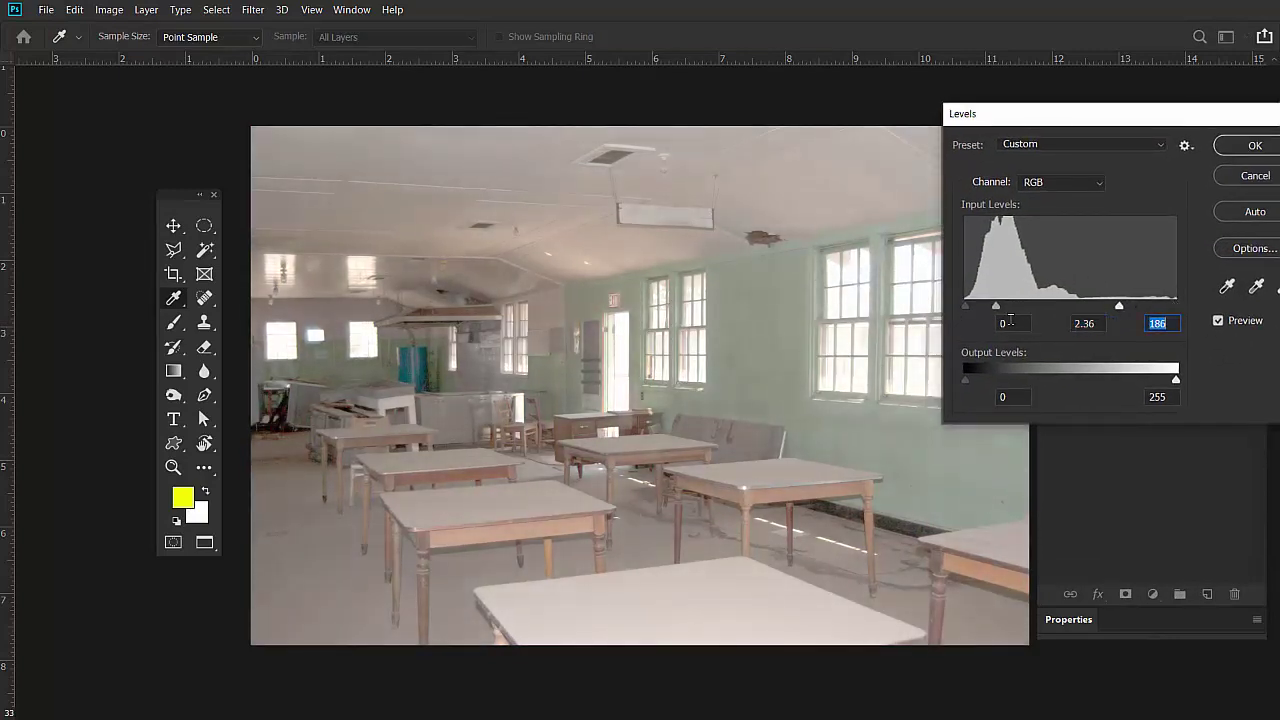
drag(966, 306, 1014, 305)
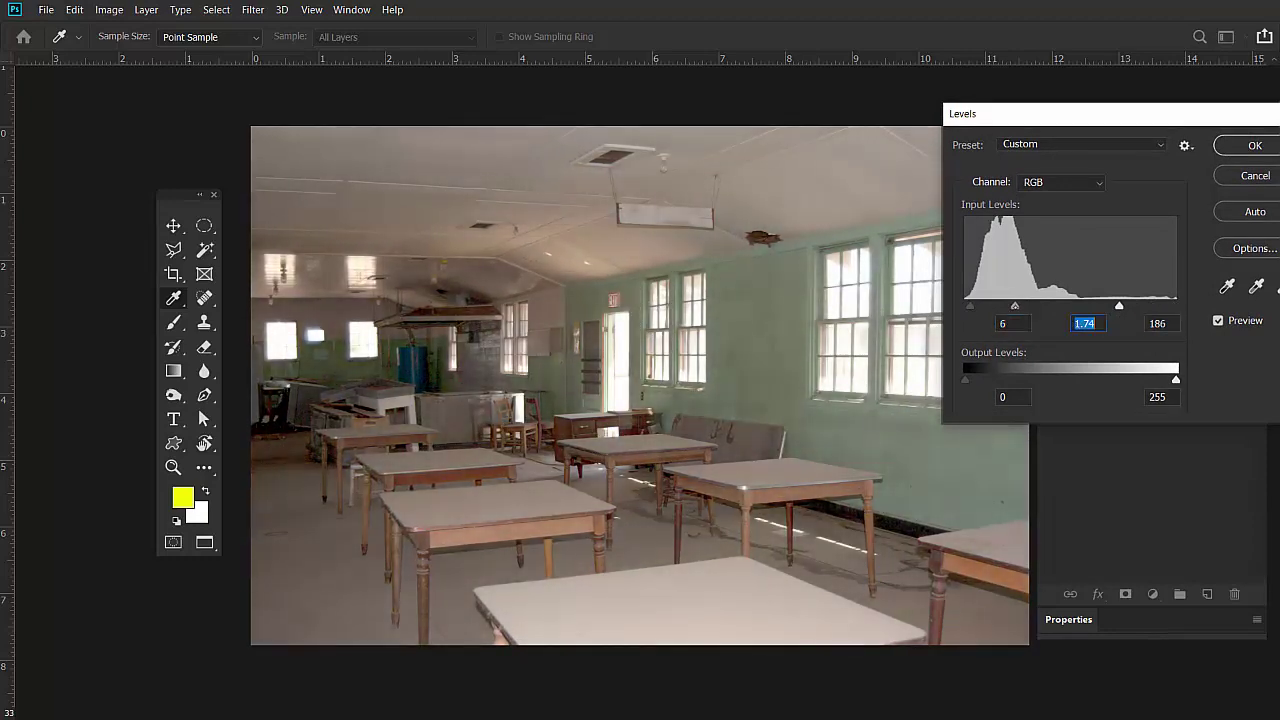
key(Return)
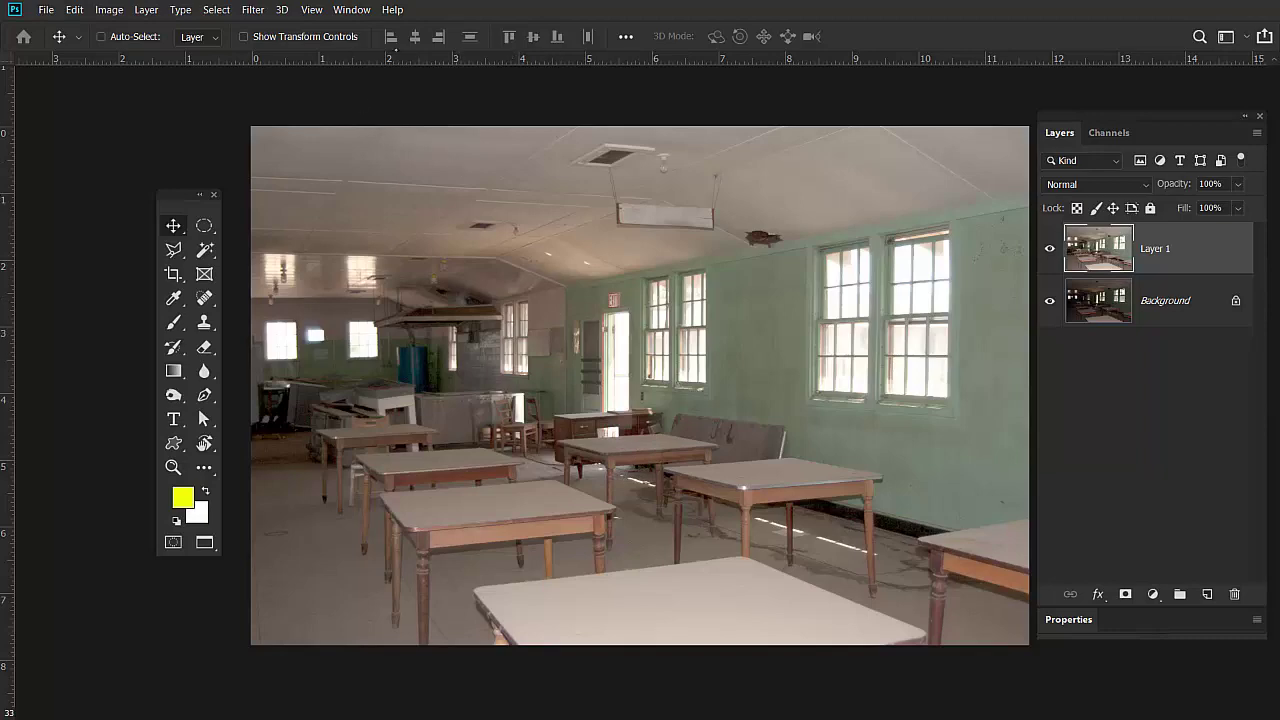
Tile all documents vertically and make the rock photo 0demo_002.jpg the active window.
click(352, 10)
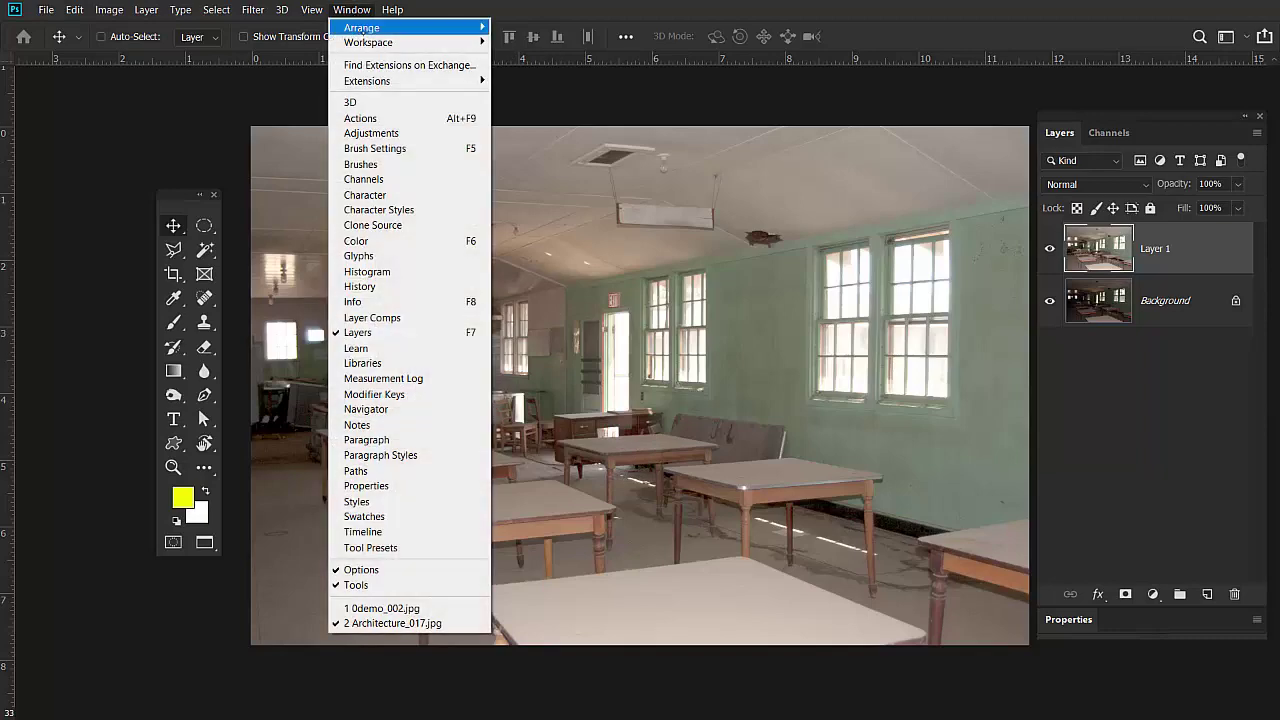
mouse_move(430, 27)
click(585, 27)
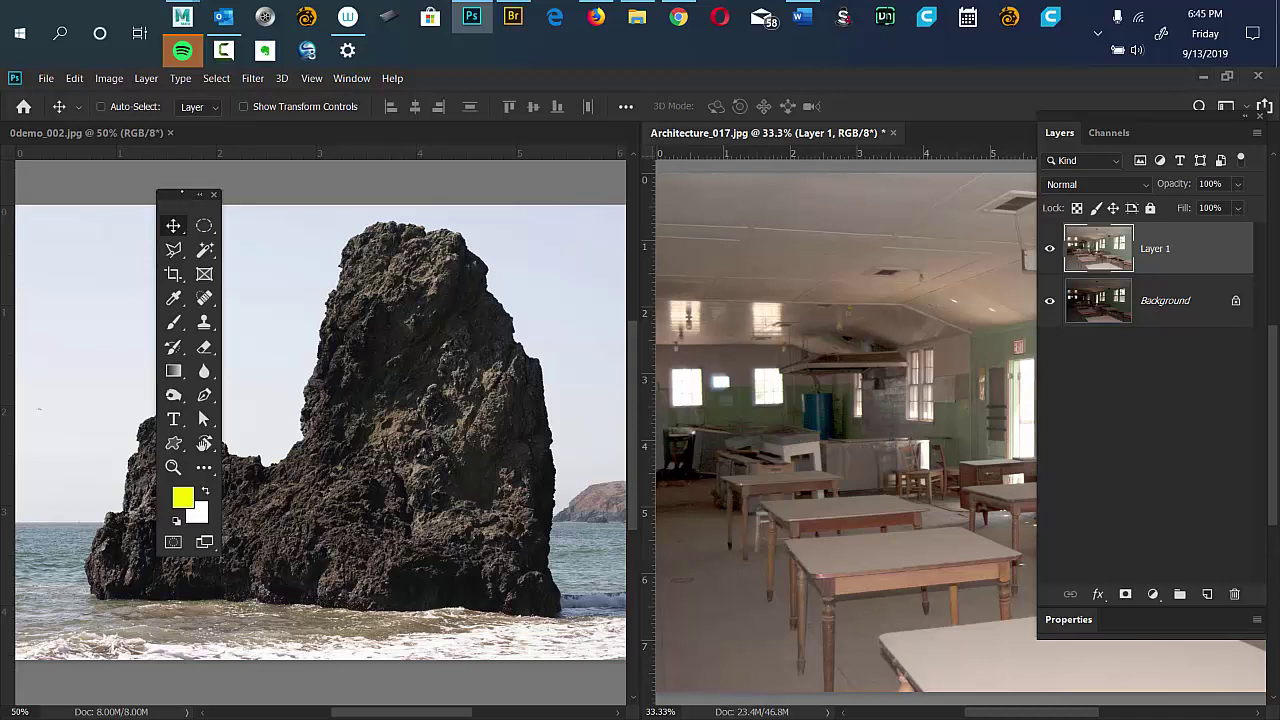
click(390, 193)
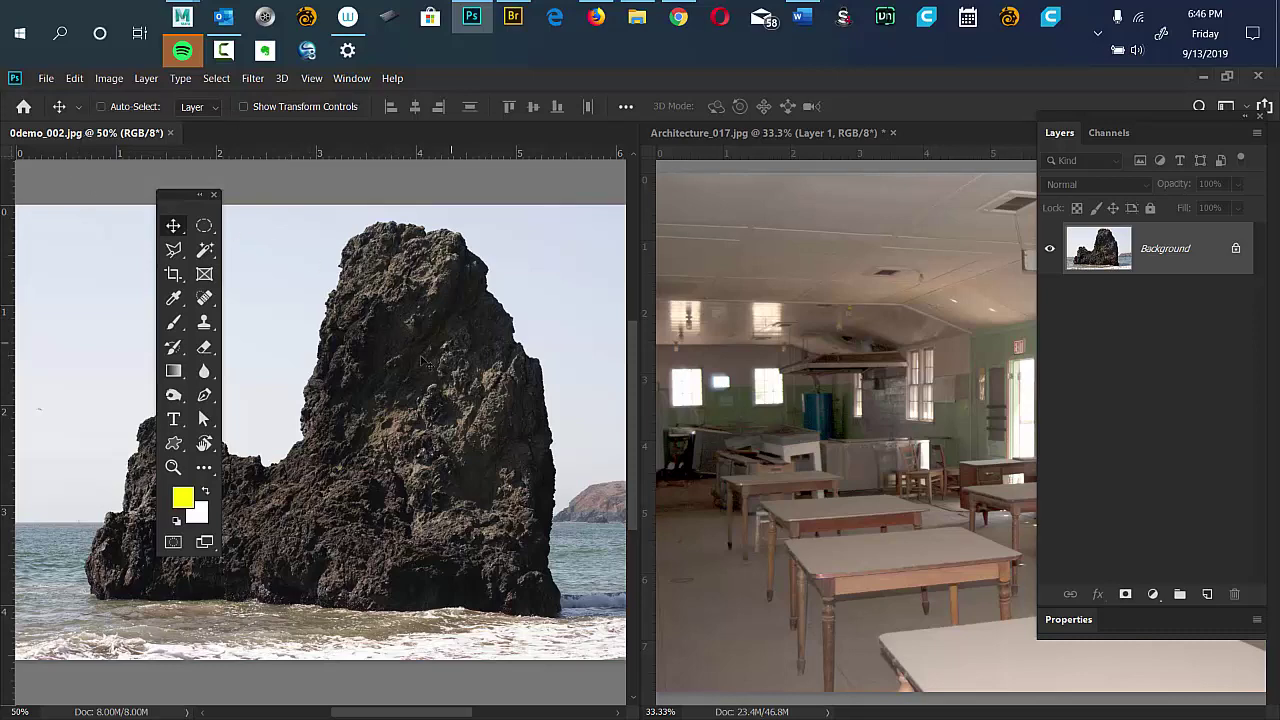
Drag the rock image into Architecture_017, converting colours to the destination profile.
drag(440, 380, 885, 387)
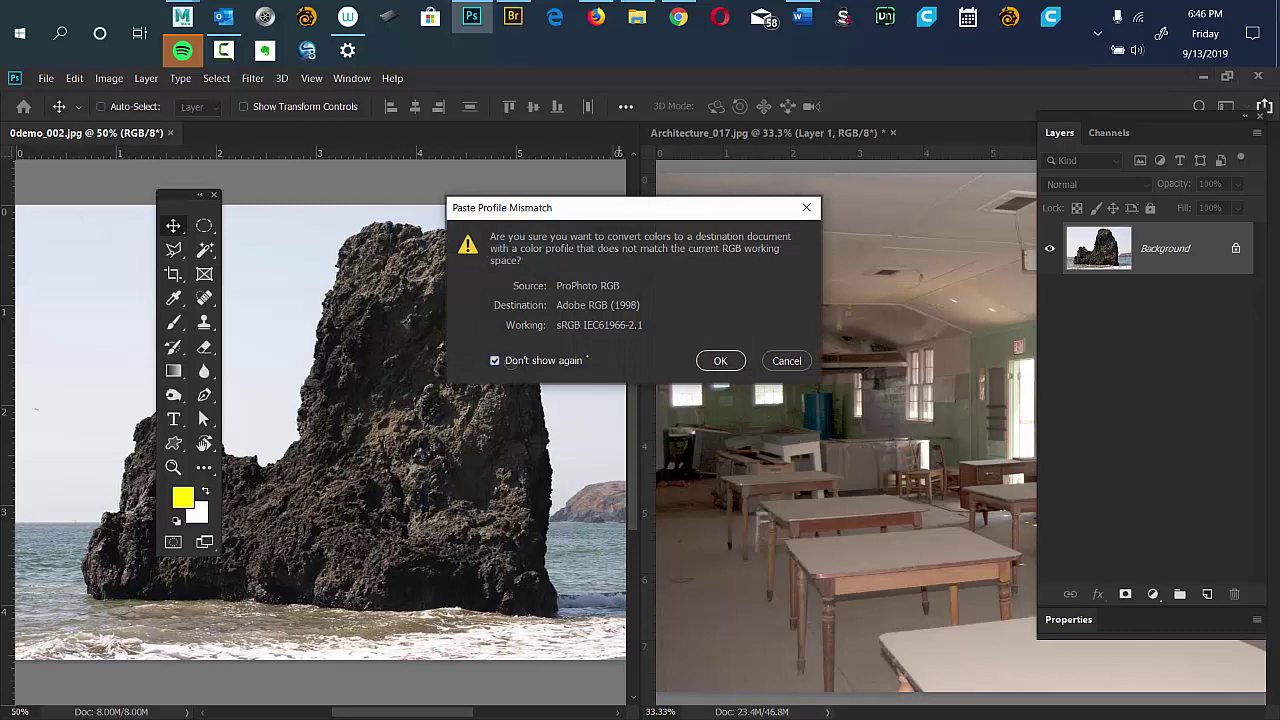
click(720, 360)
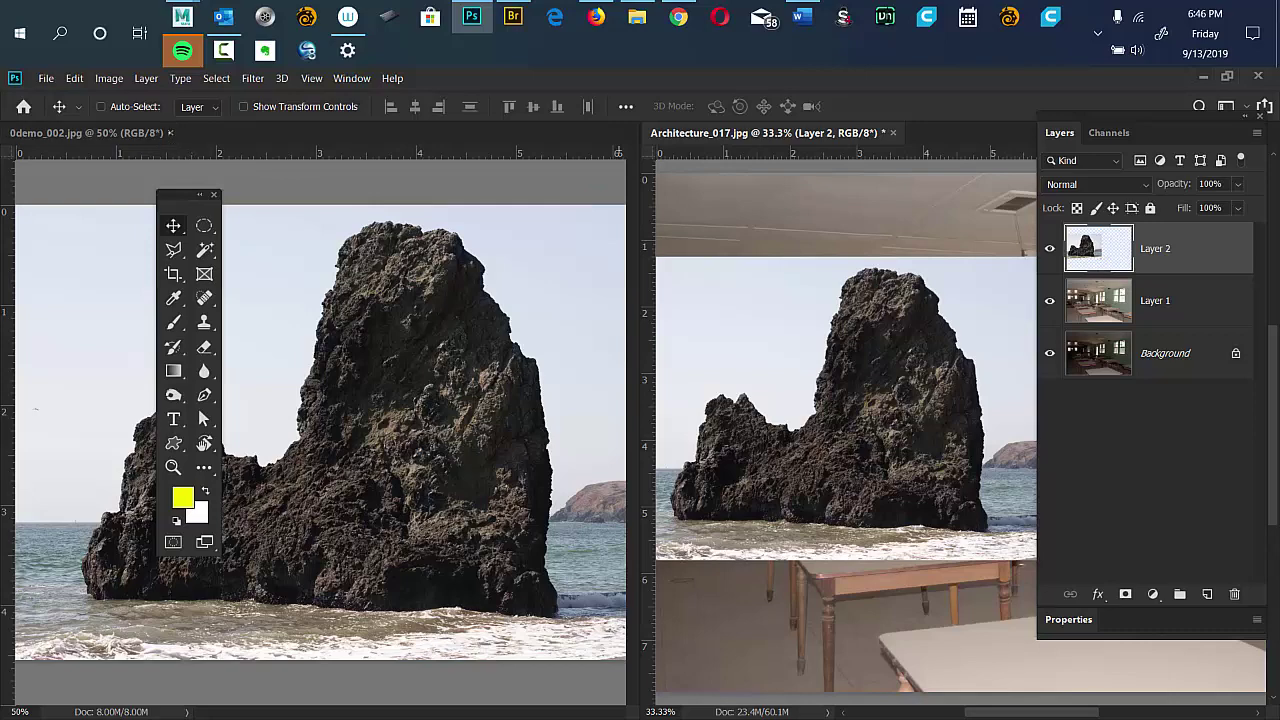
Close the rock photo document and shift the rock layer right across the classroom.
click(170, 132)
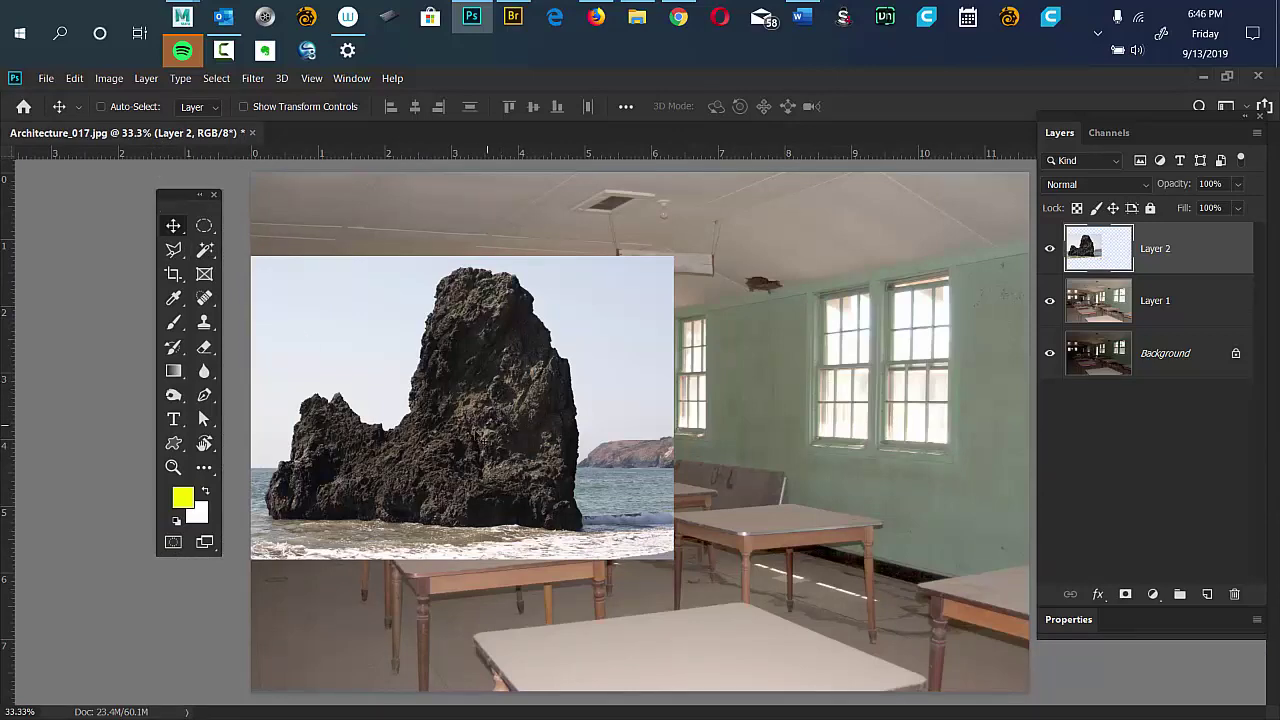
drag(555, 442, 670, 418)
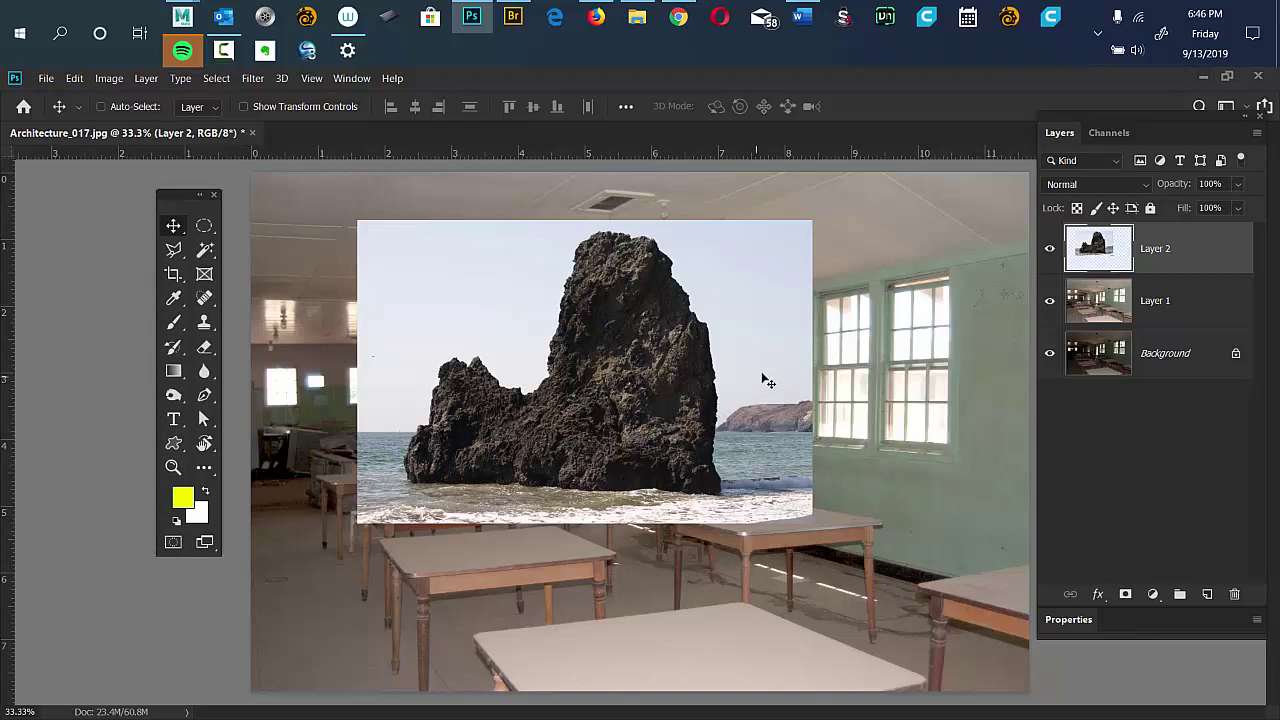
key(ctrl)
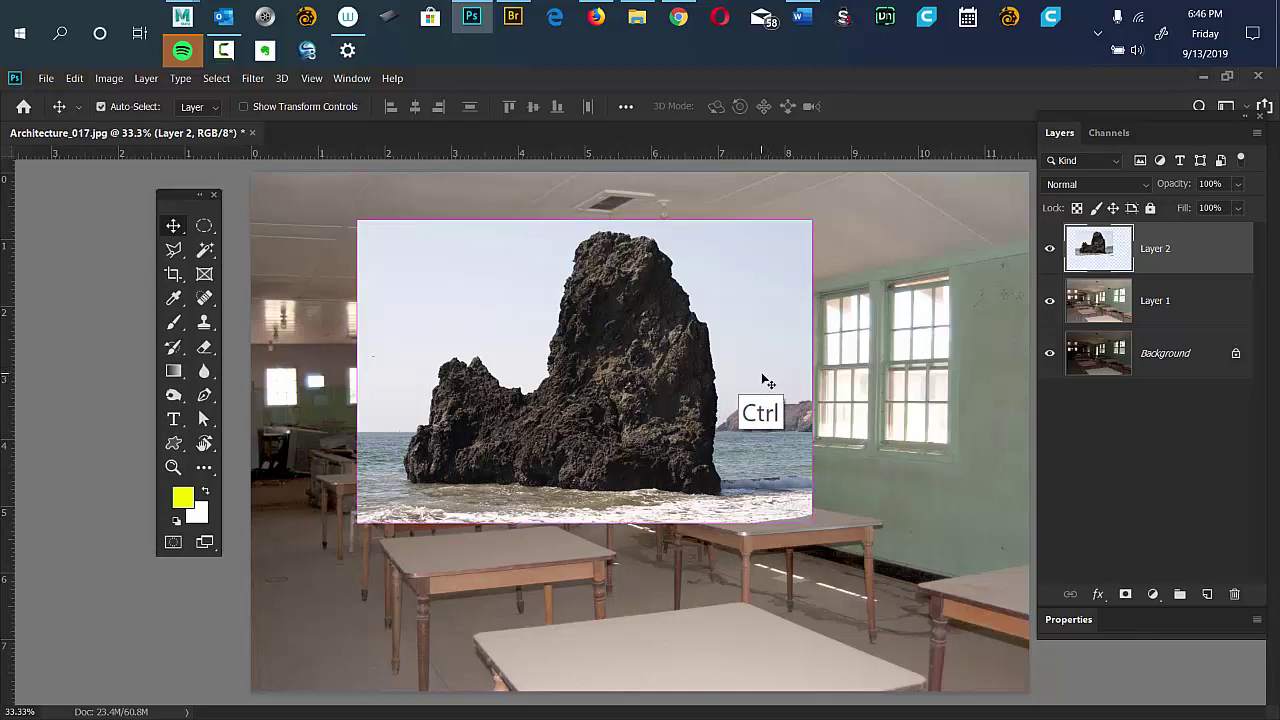
Scale the rock layer to 38.91% and position it over the left-centre classroom tables.
key(ctrl+t)
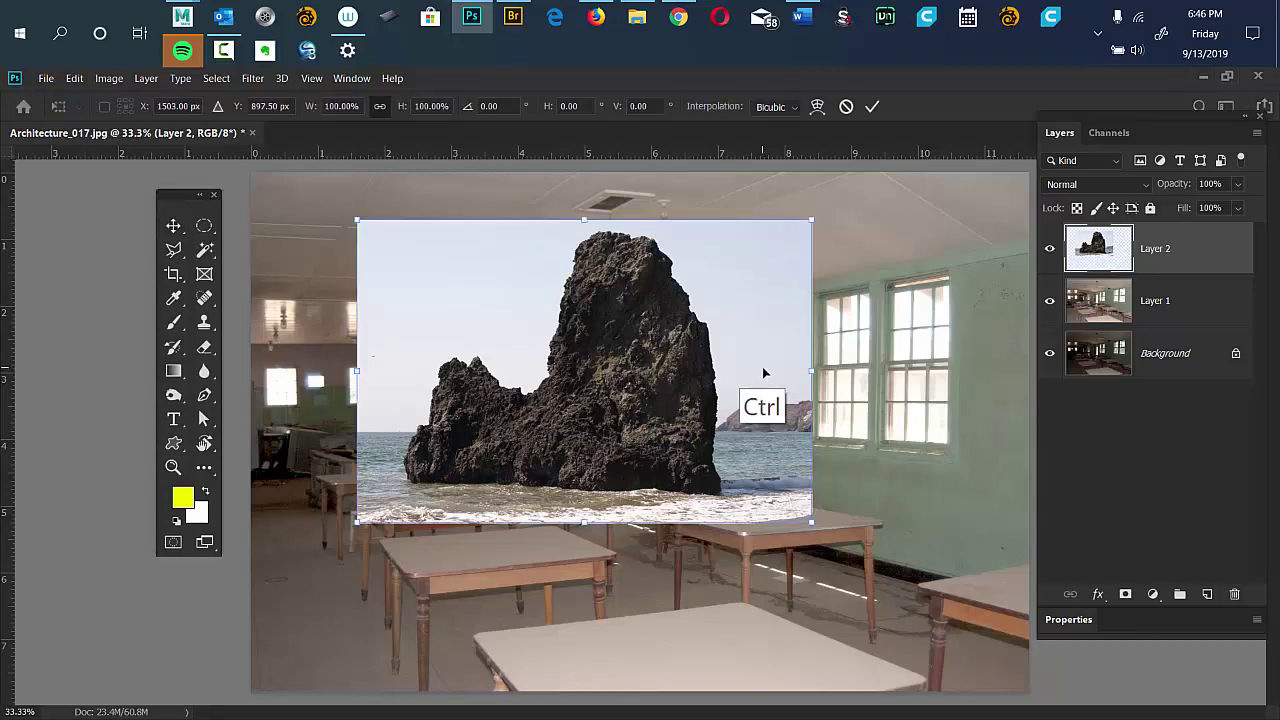
drag(812, 219, 493, 432)
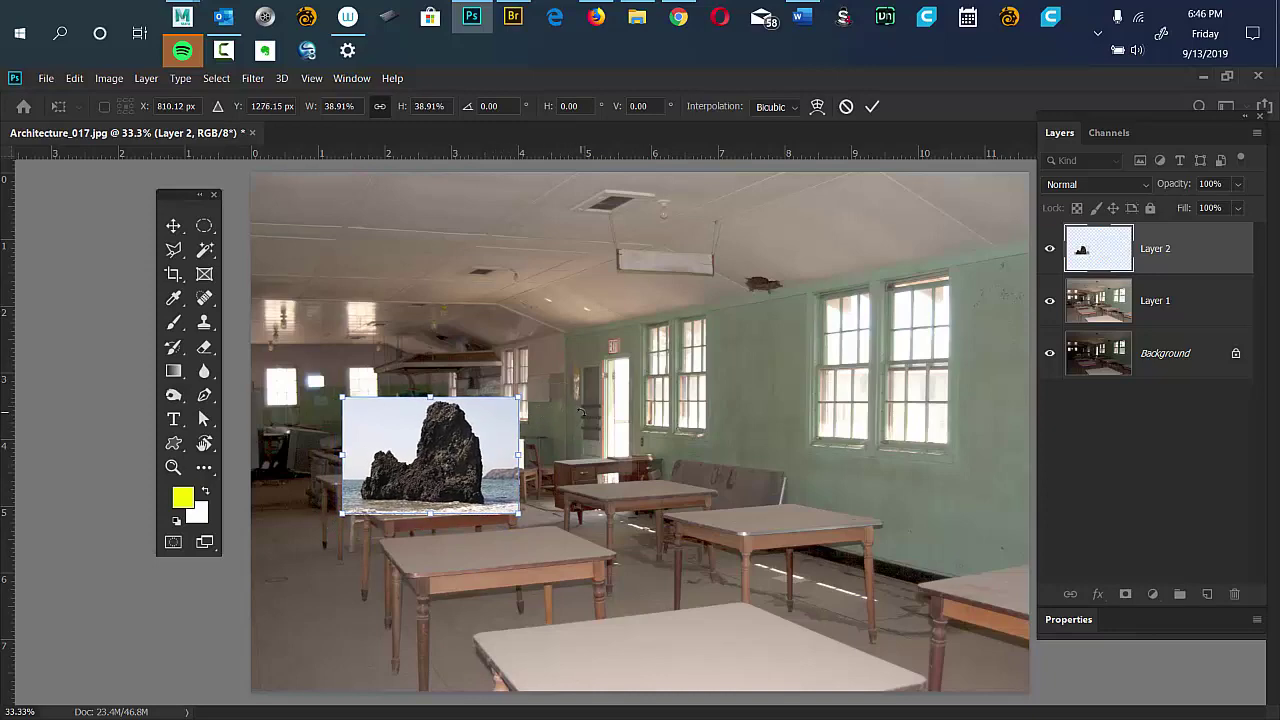
key(ctrl+plus)
key(ctrl+plus)
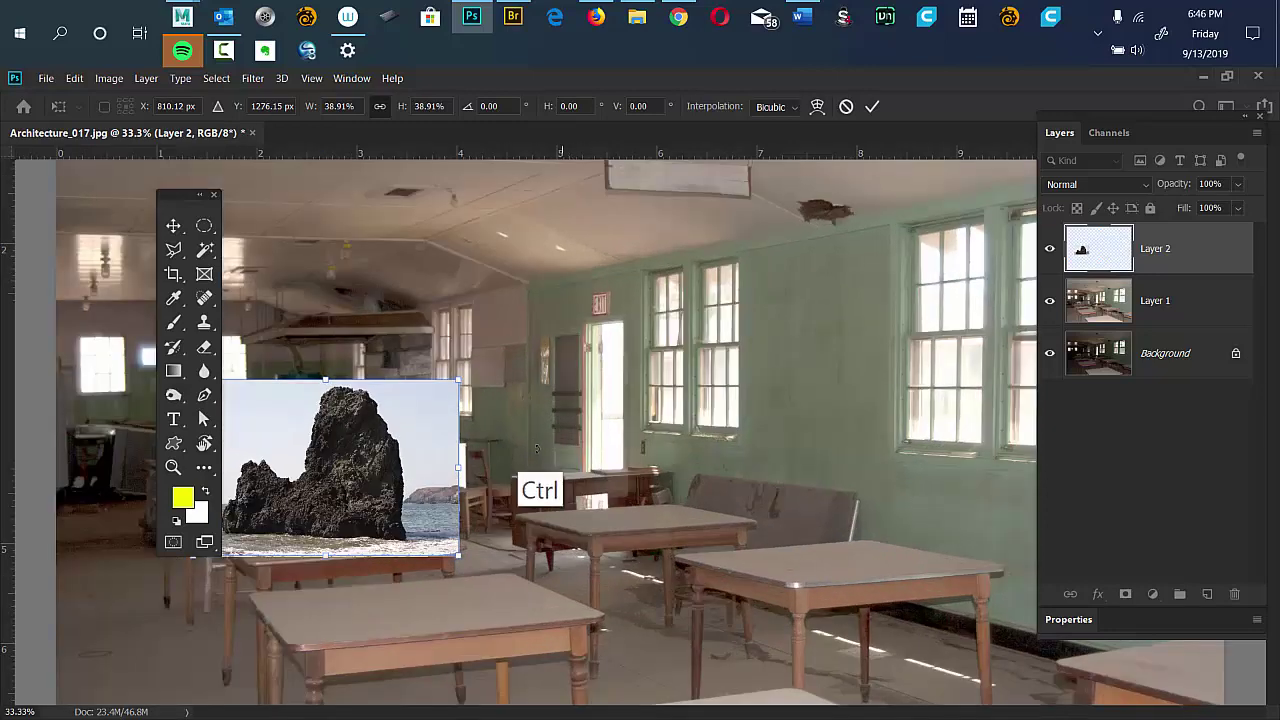
key(ctrl+plus)
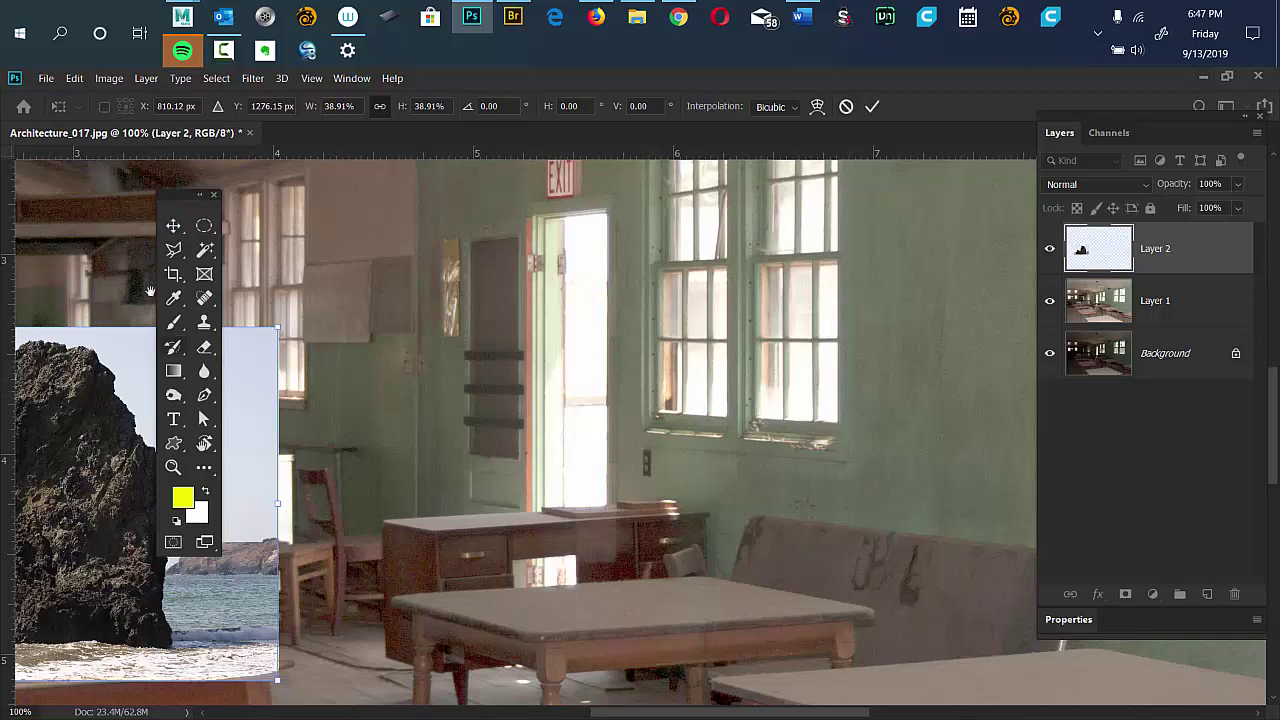
drag(314, 510, 768, 401)
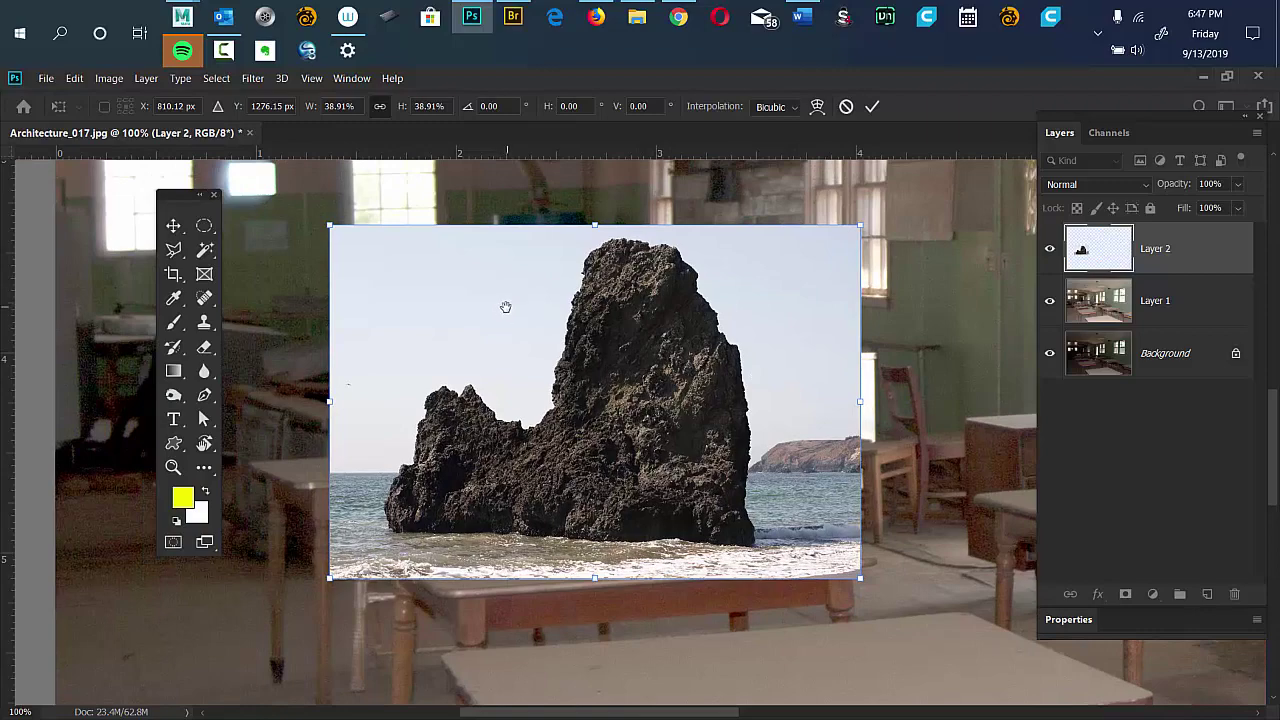
drag(502, 306, 568, 325)
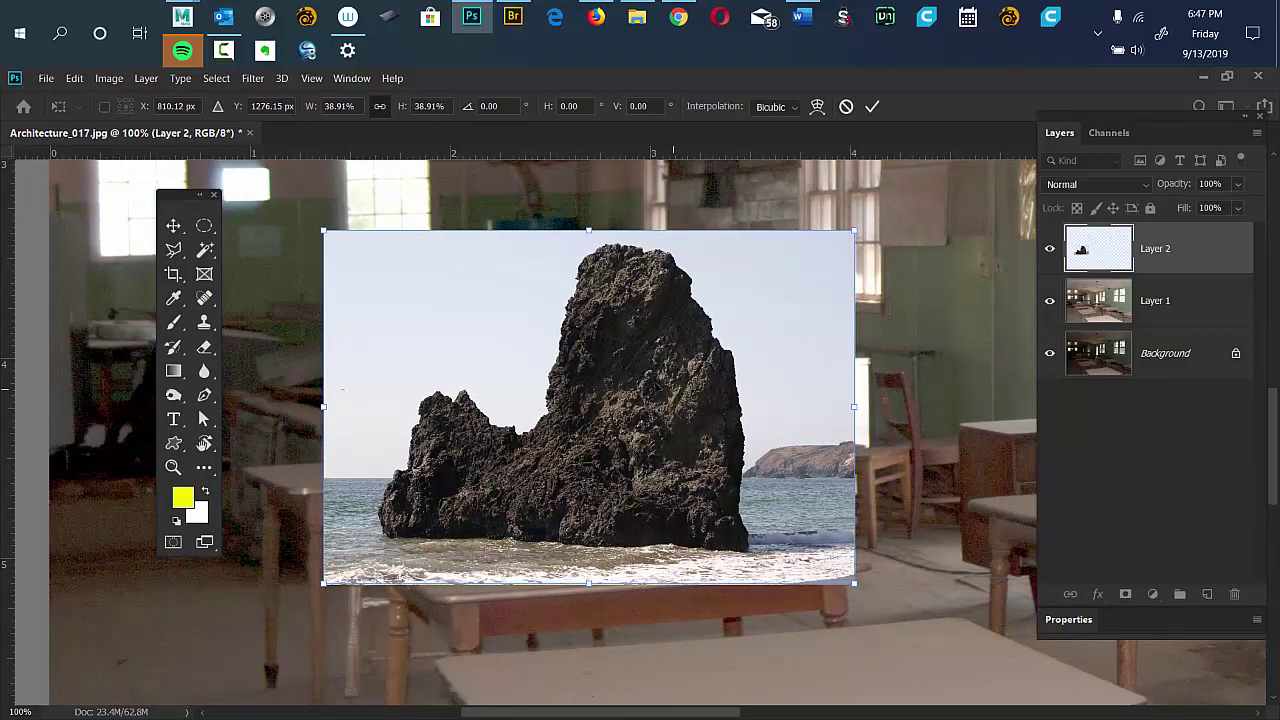
drag(682, 346, 669, 322)
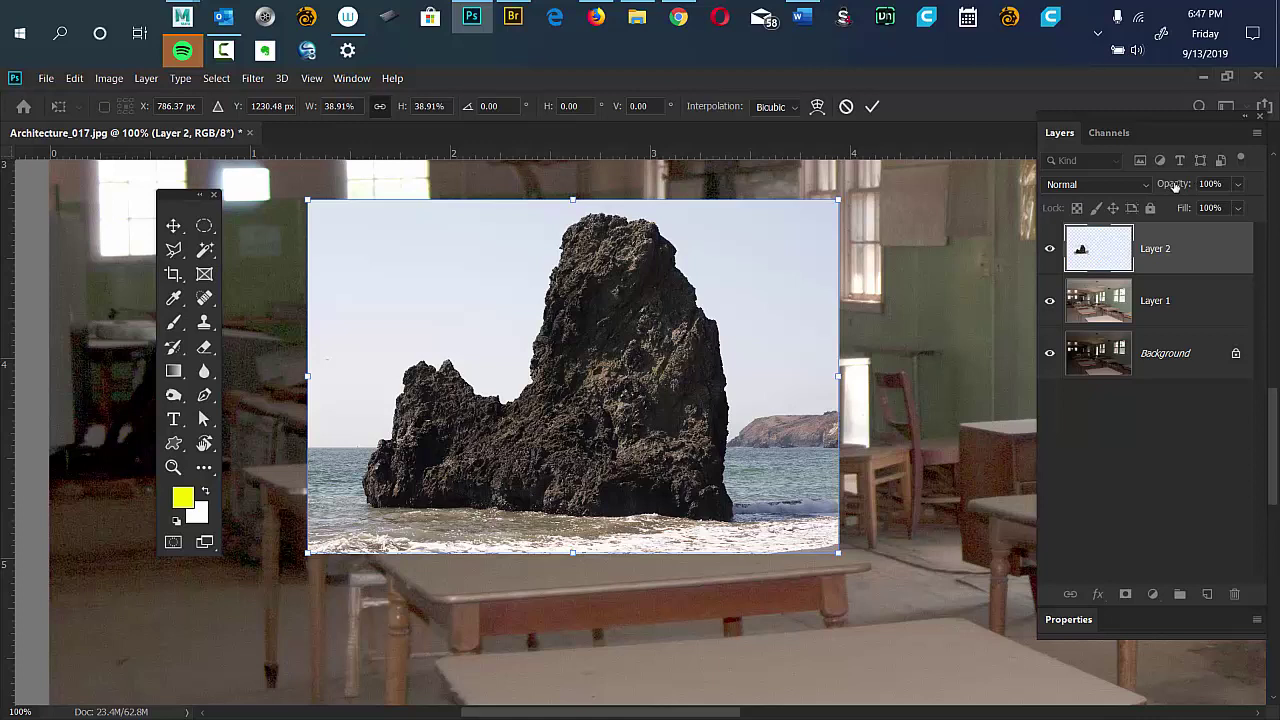
Lower the rock layer's opacity to 51%.
drag(1176, 186, 1140, 191)
drag(780, 385, 808, 340)
drag(800, 293, 773, 378)
Shrink the rock photo to about 26.57% and place it over the front table.
drag(842, 226, 676, 341)
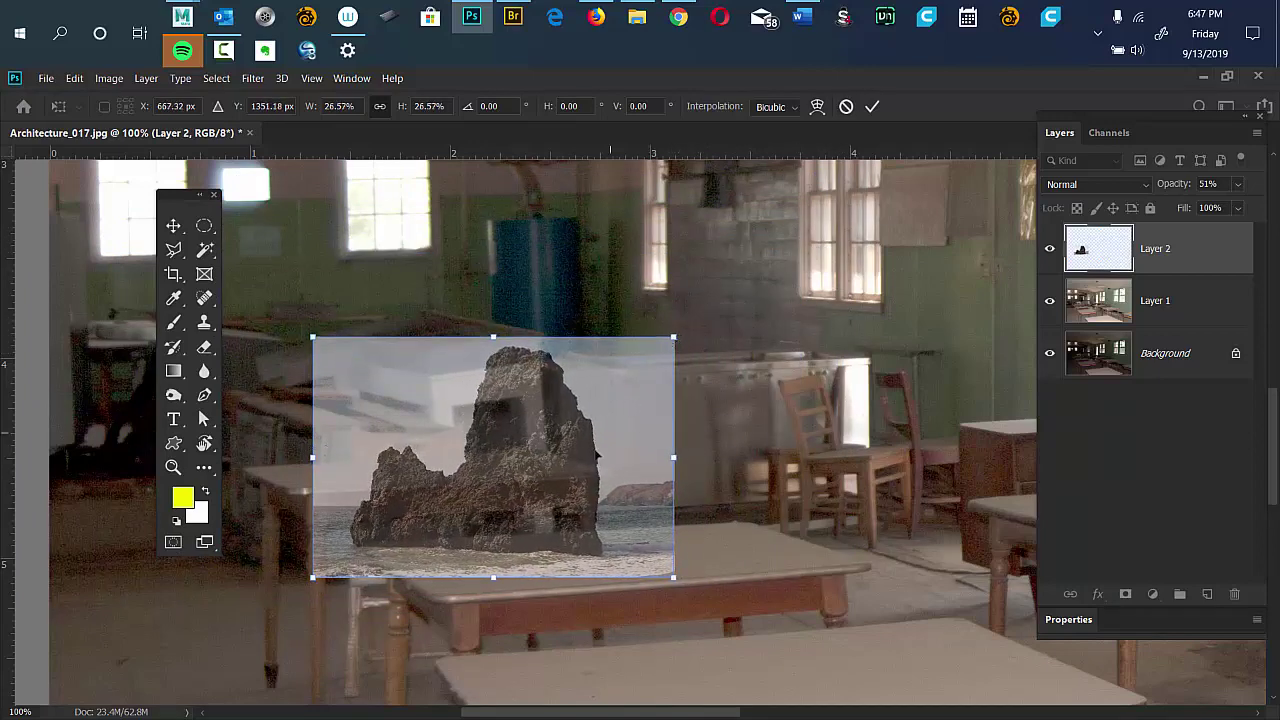
drag(597, 406, 731, 291)
drag(616, 474, 614, 476)
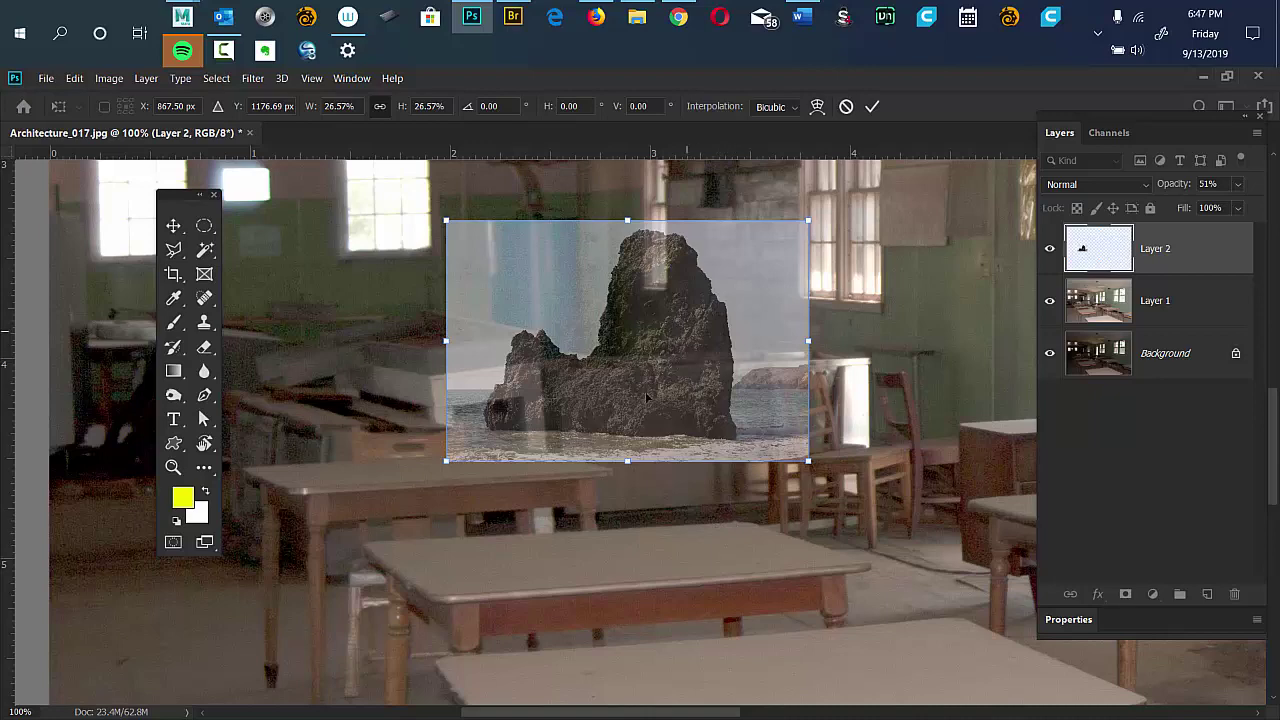
drag(646, 397, 563, 504)
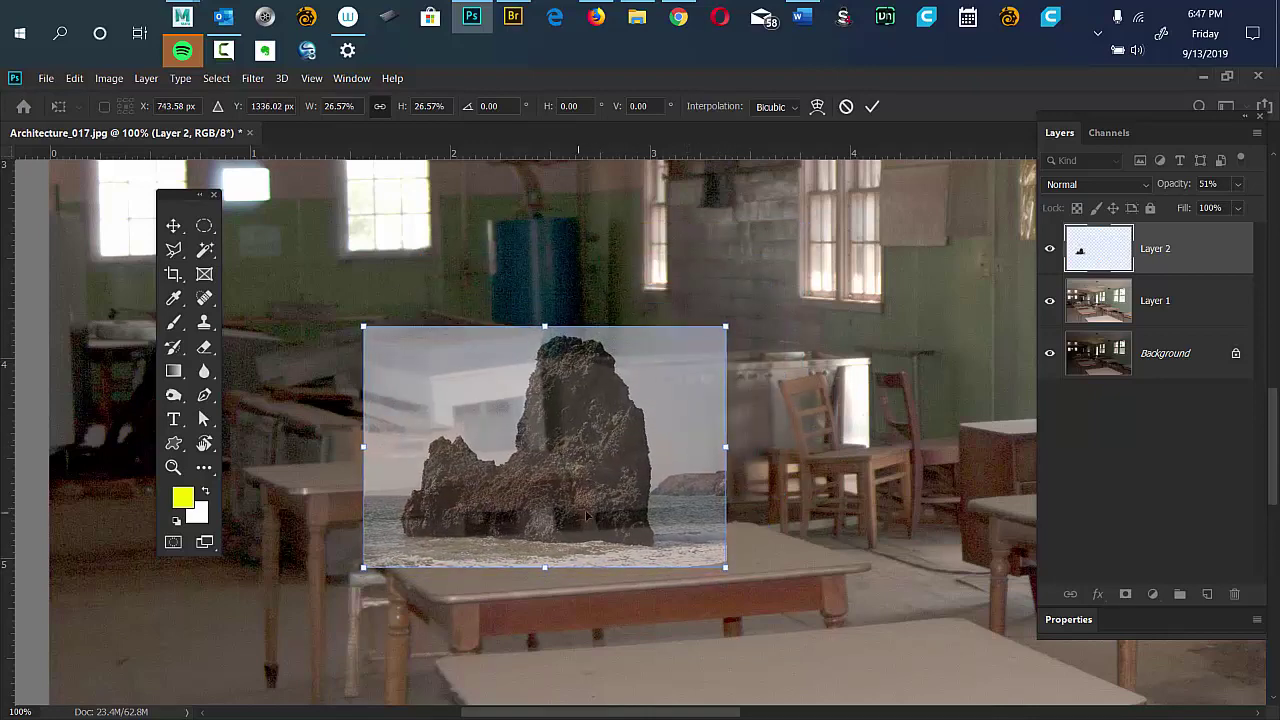
scroll(631, 442, up, 1)
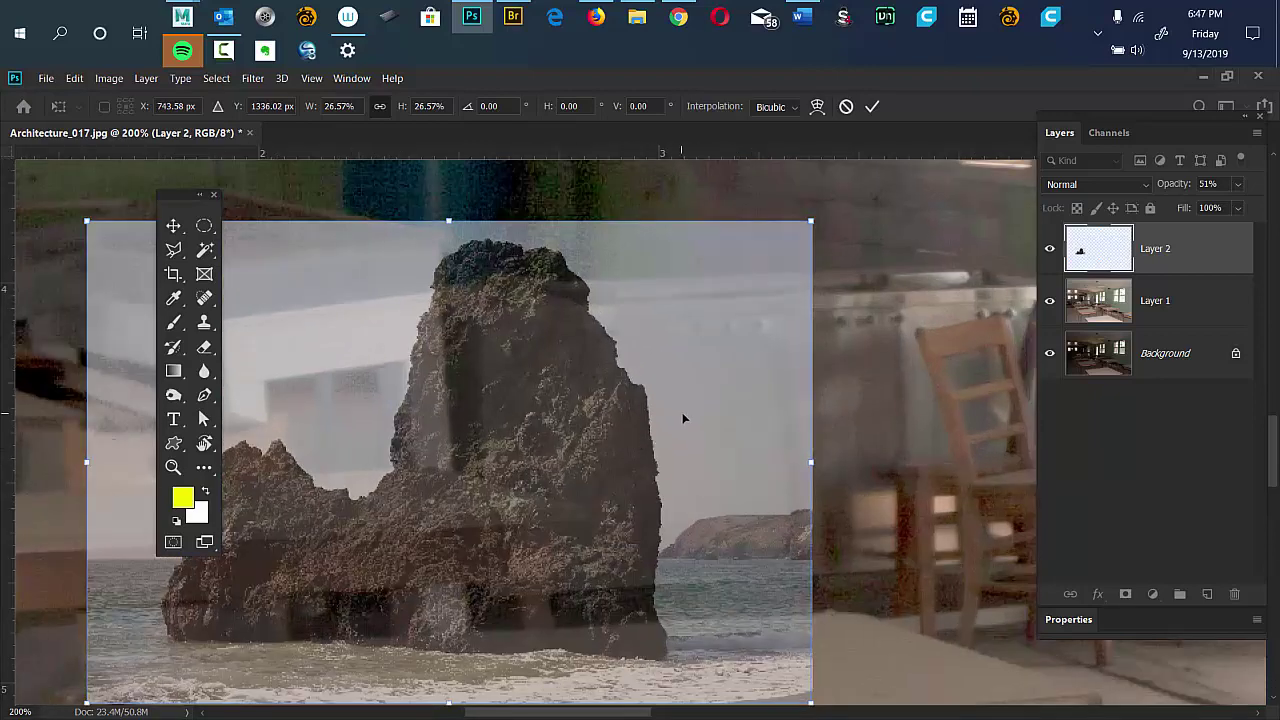
scroll(731, 409, down, 1)
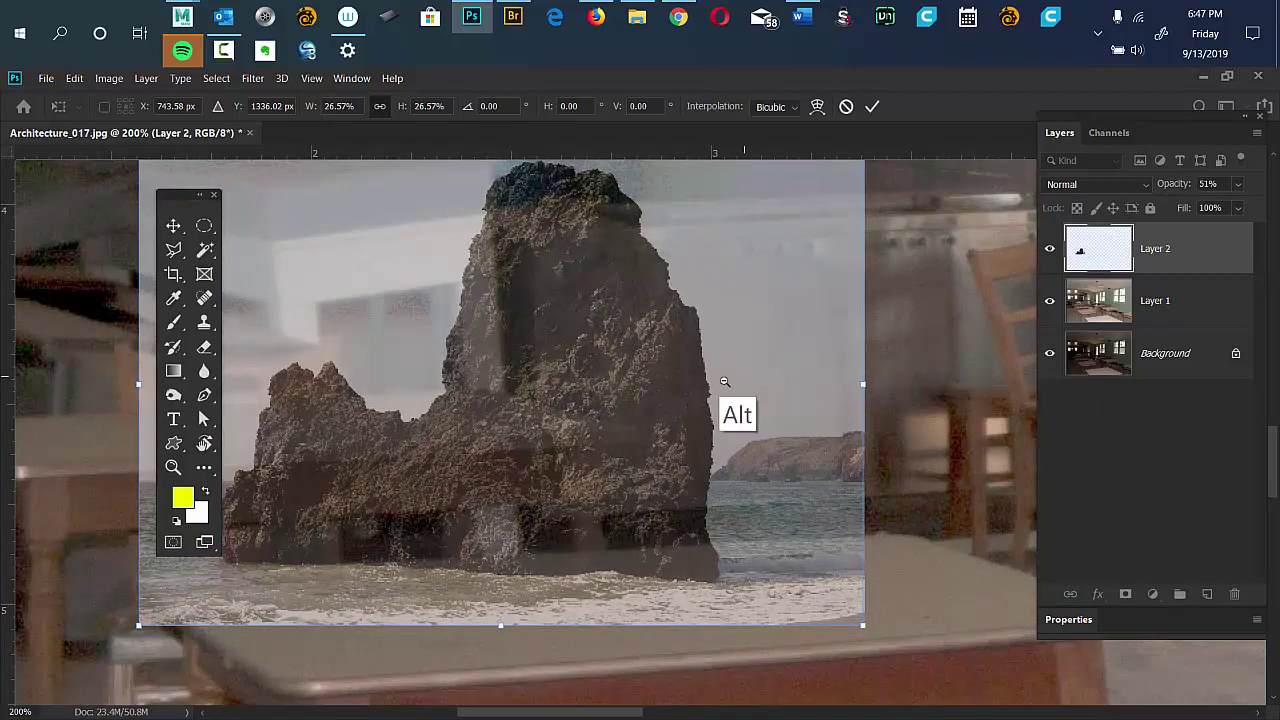
scroll(707, 385, down, 1)
scroll(707, 385, up, 2)
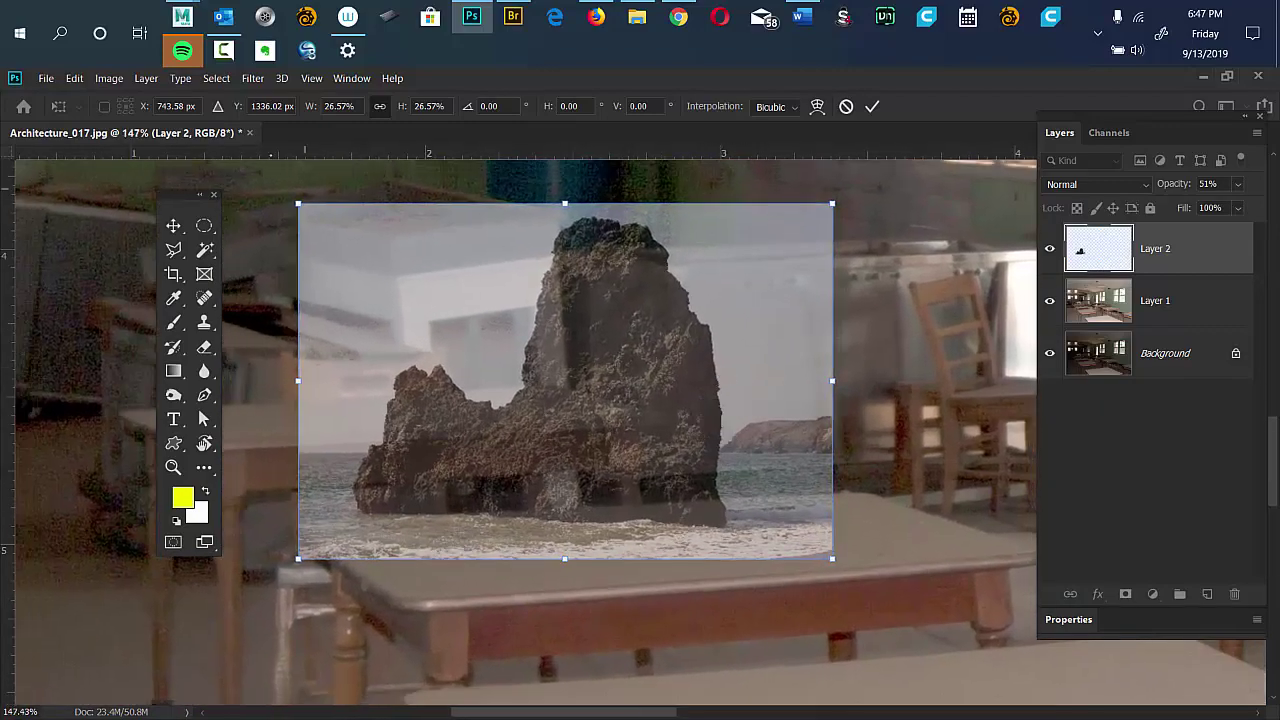
Distort the rock layer, pinning its four corners onto the front tabletop's corners.
click(75, 78)
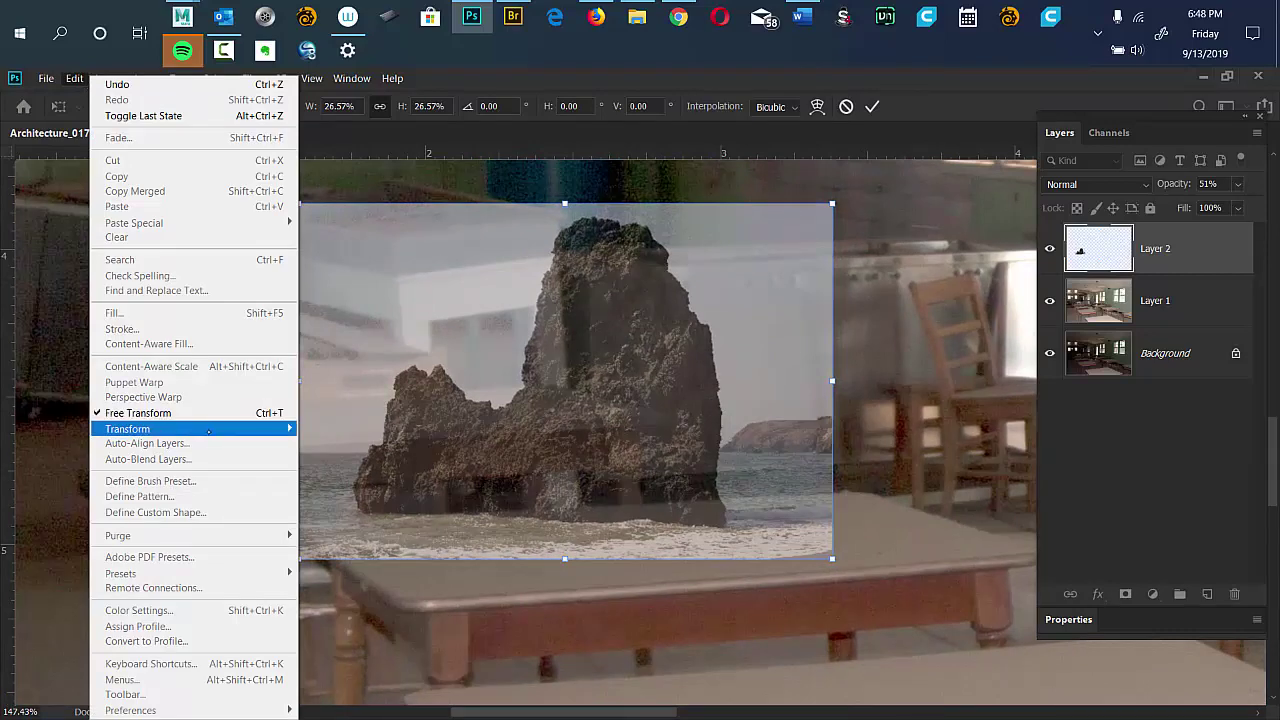
mouse_move(208, 433)
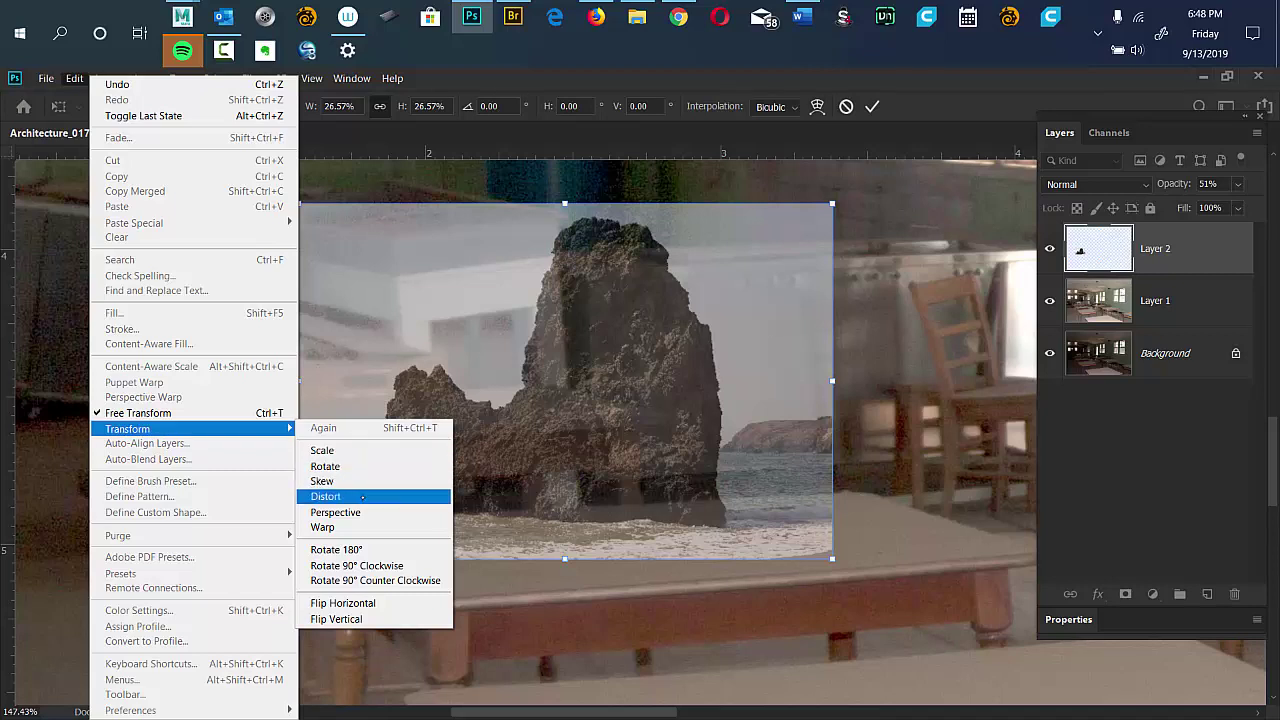
click(363, 496)
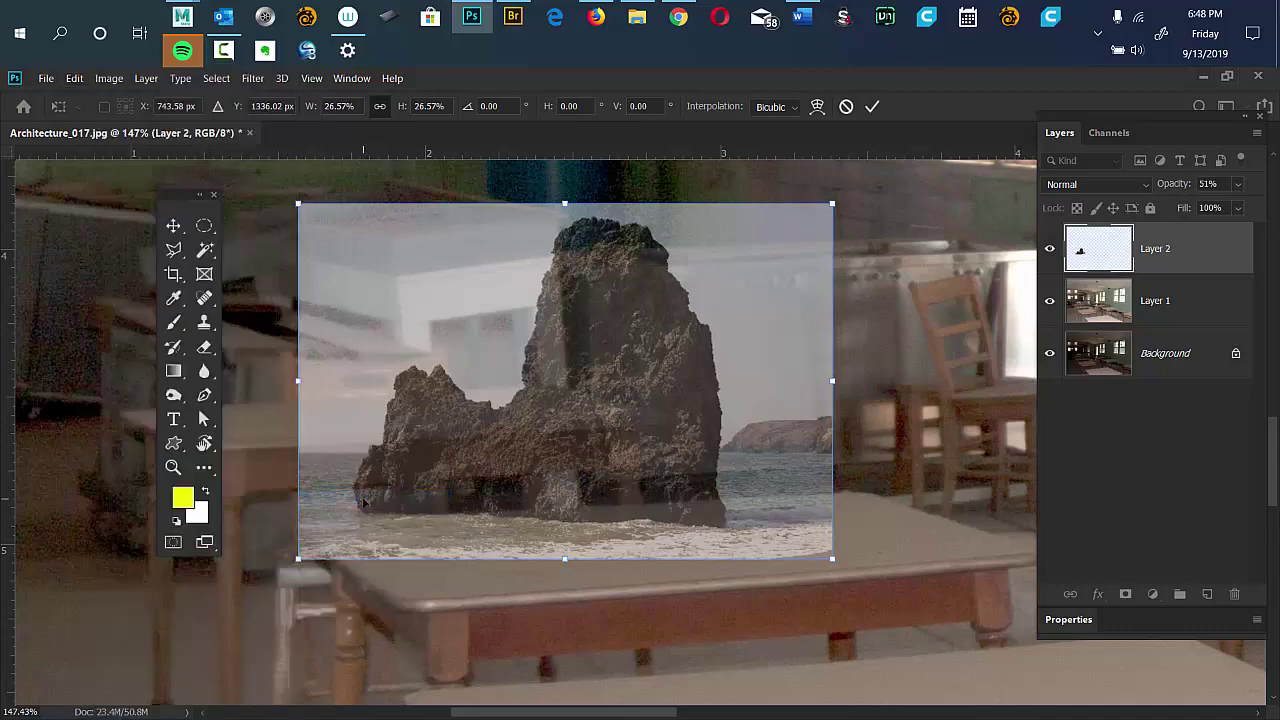
drag(1037, 400, 1104, 400)
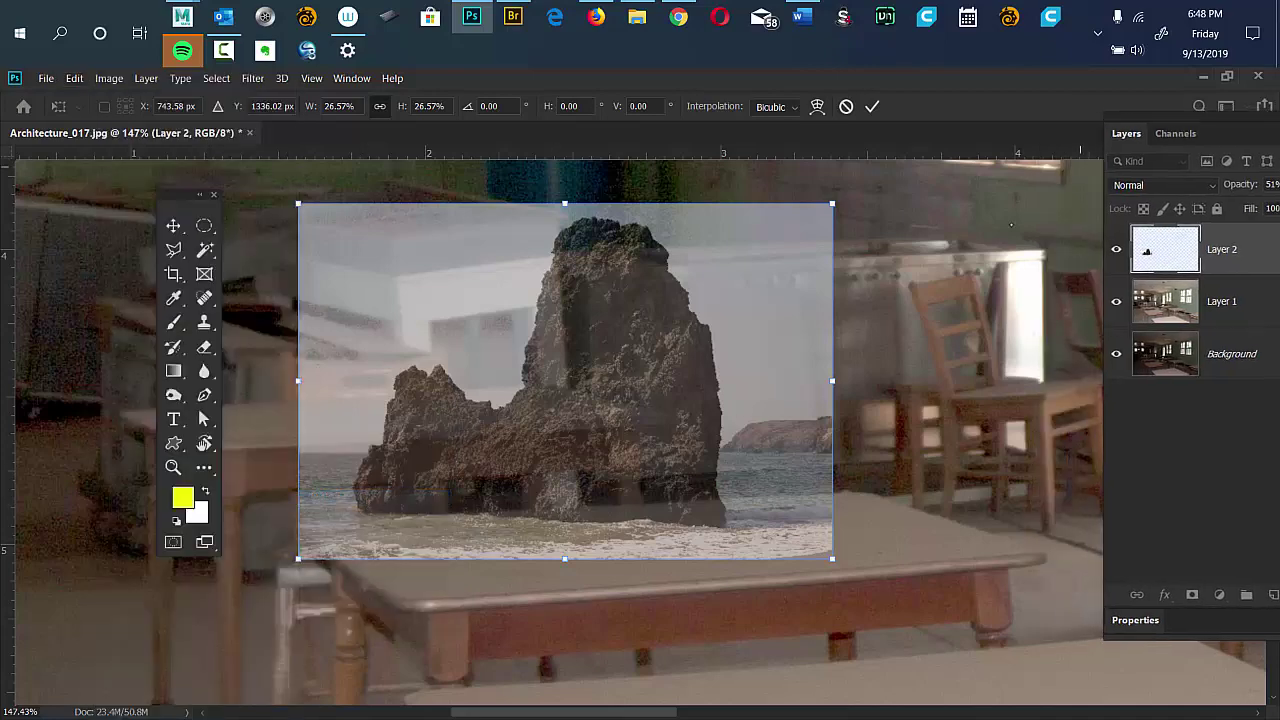
drag(832, 560, 1039, 556)
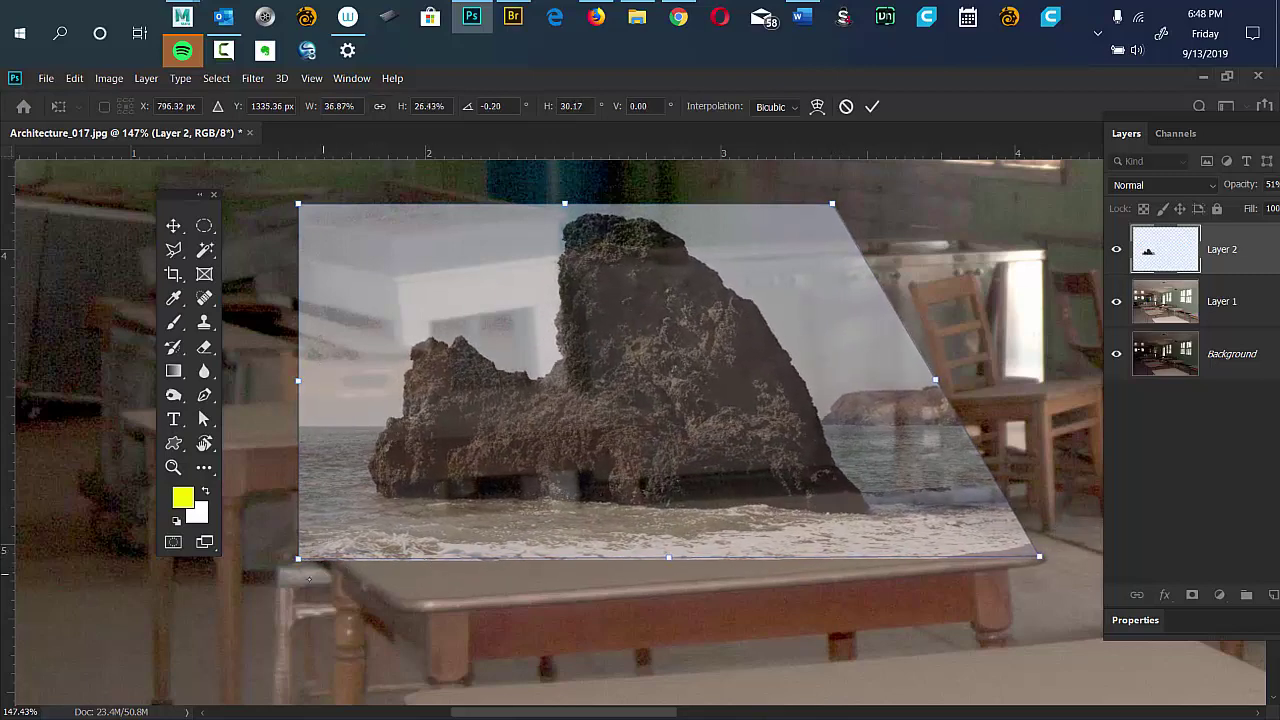
drag(298, 561, 403, 600)
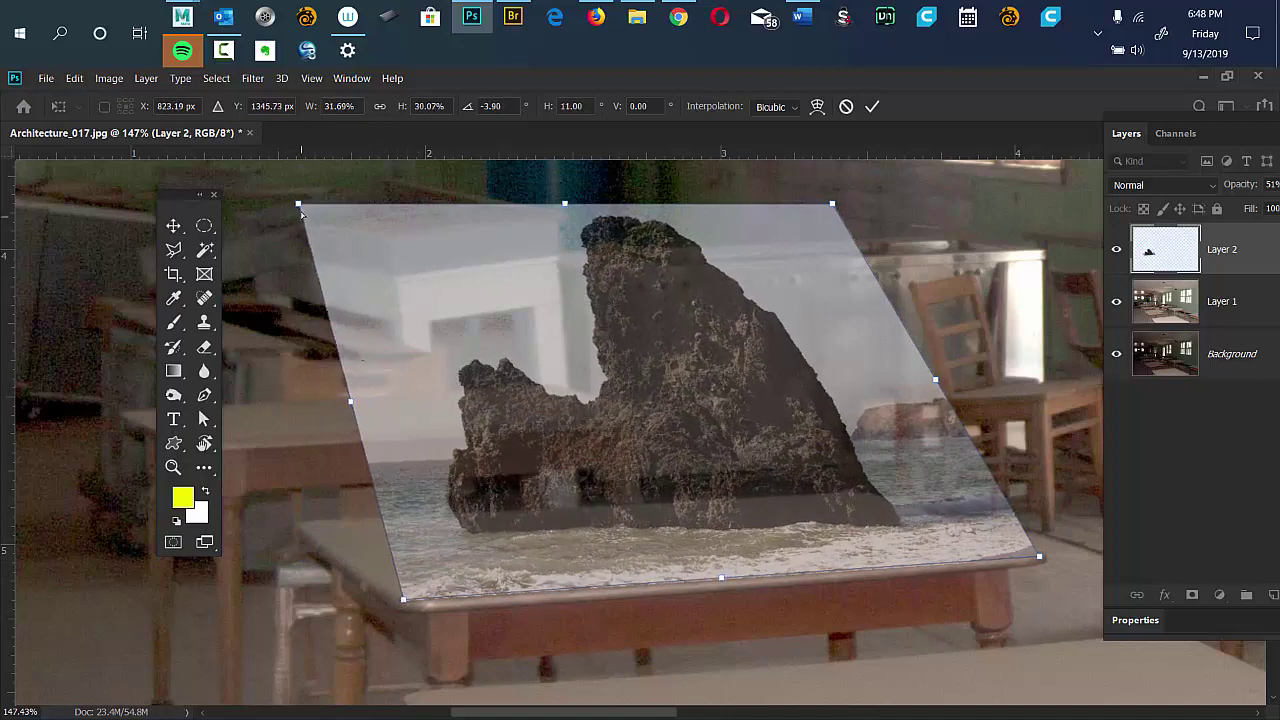
drag(298, 204, 300, 522)
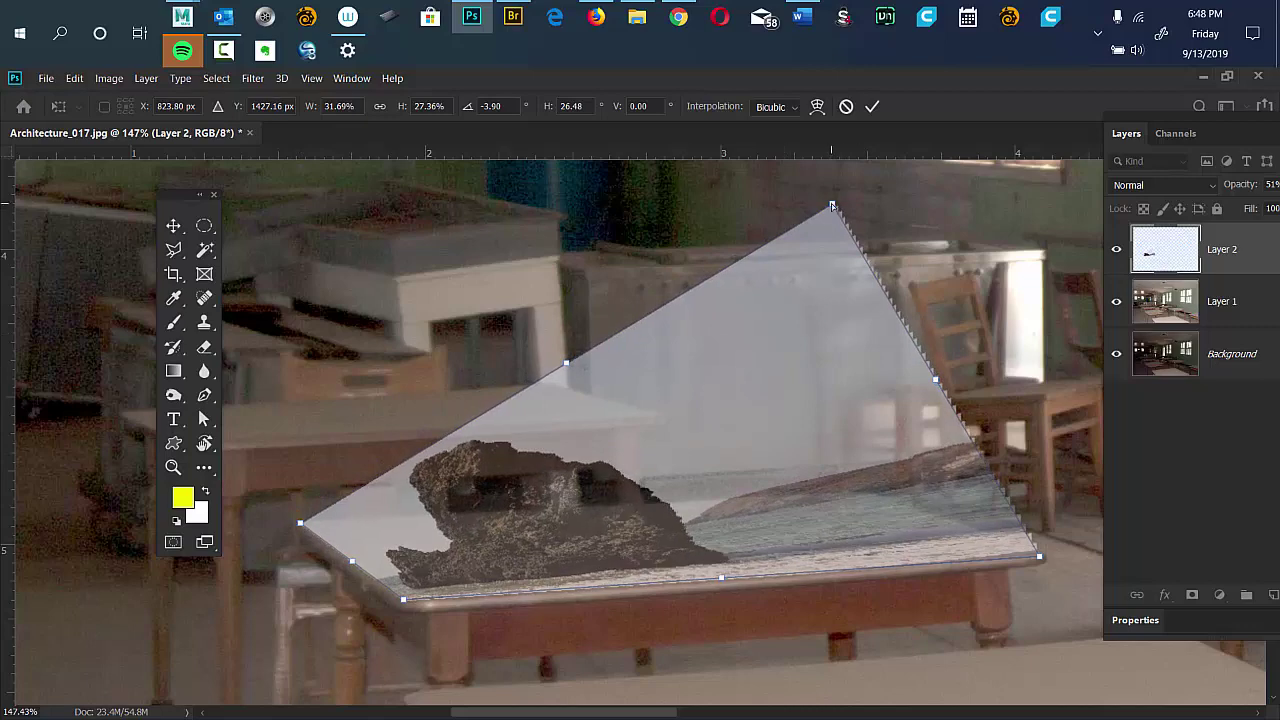
drag(831, 206, 861, 492)
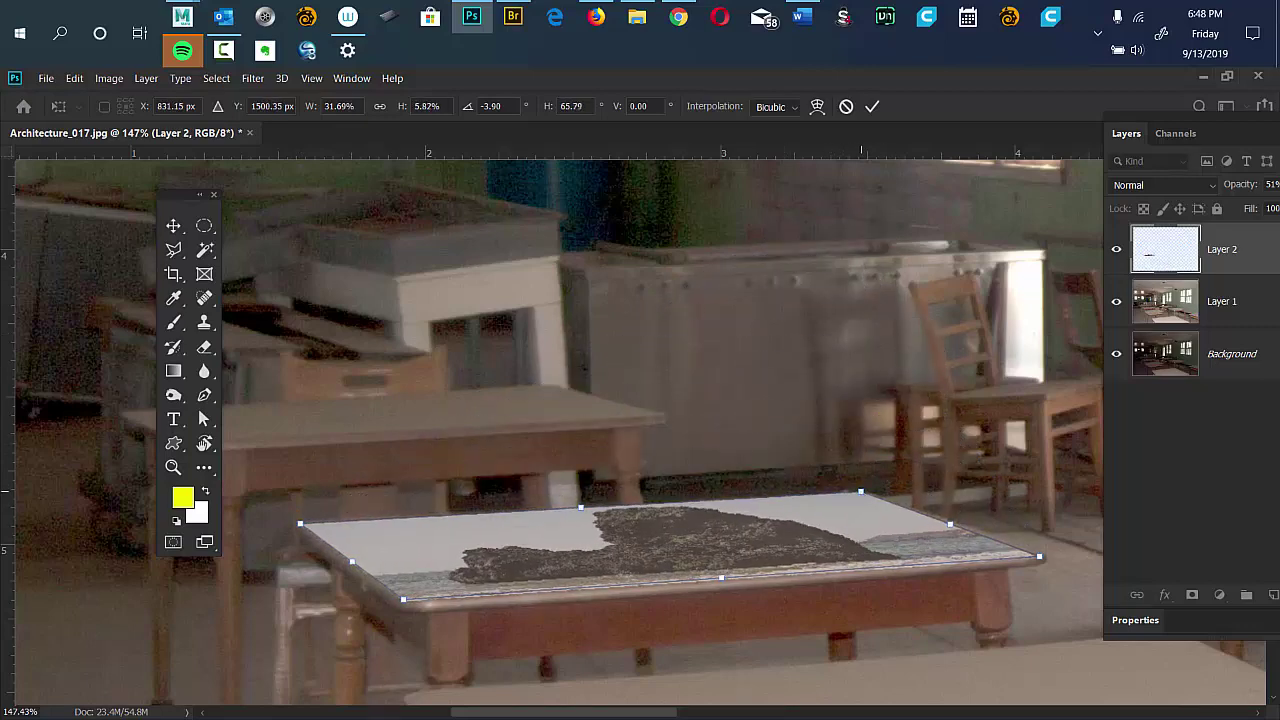
Commit the distortion, set the rock layer's opacity to 97%, and fit the image on screen.
key(Return)
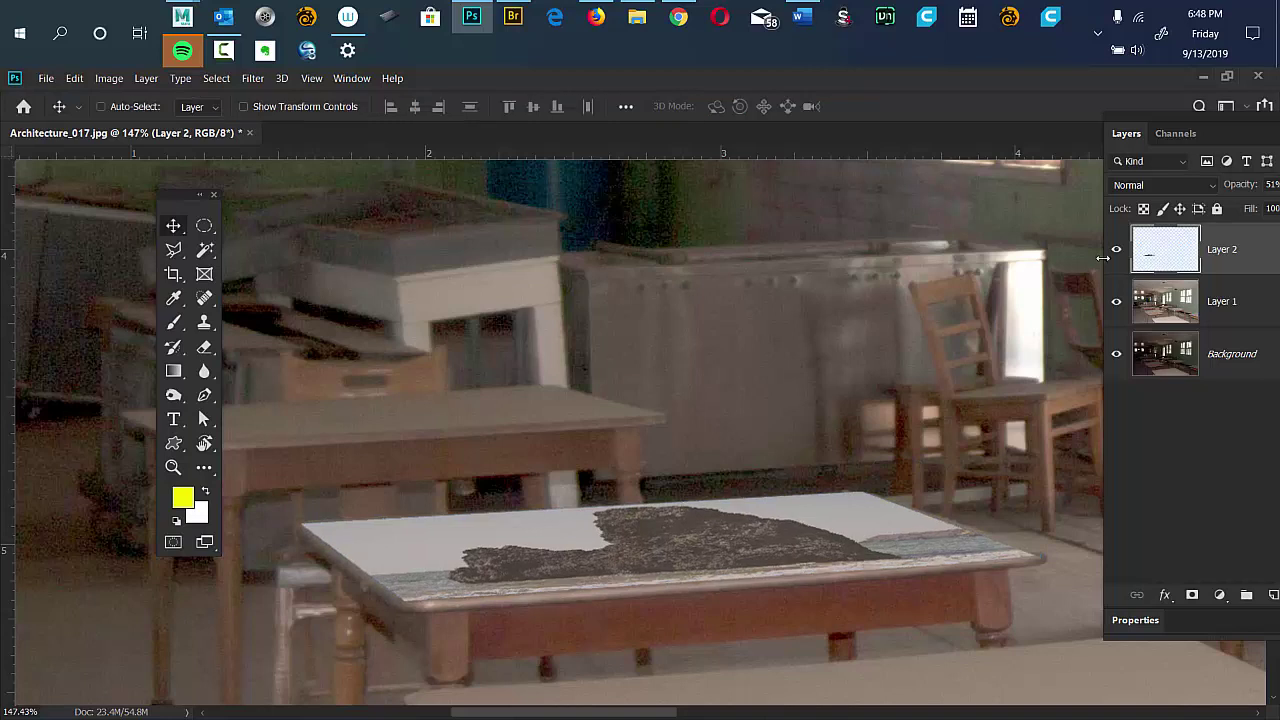
drag(1126, 133, 1075, 145)
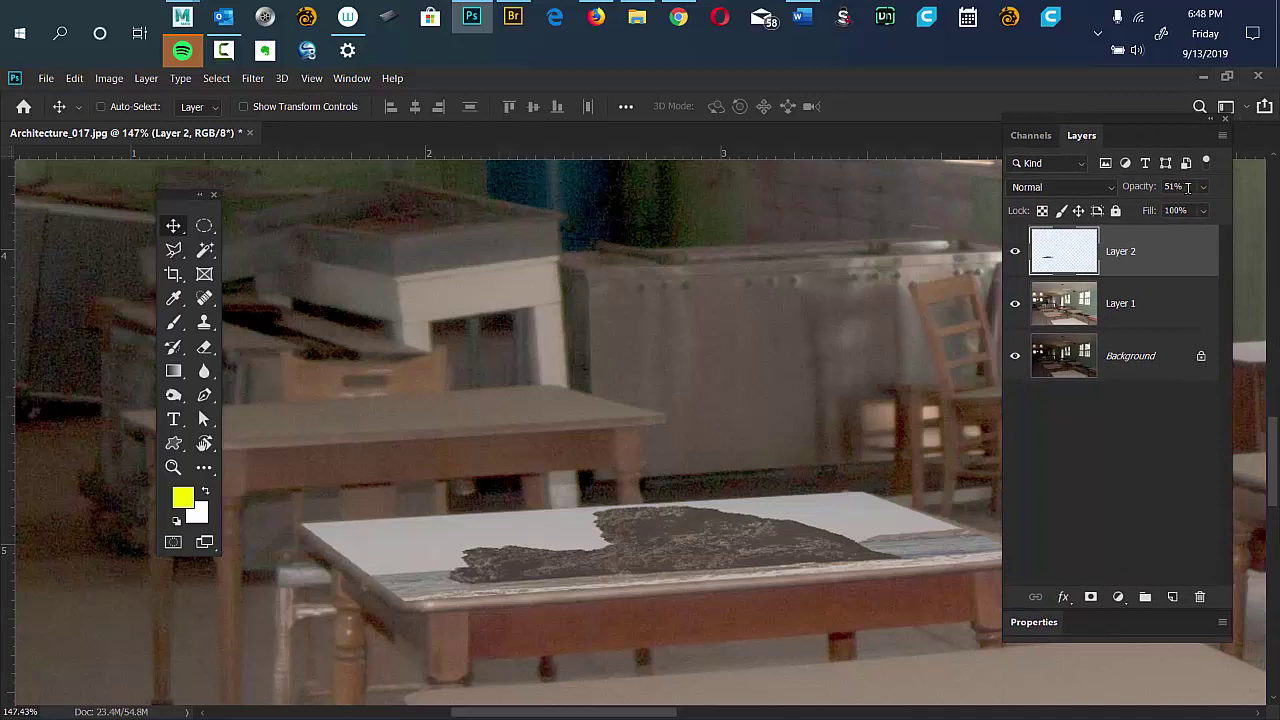
text(97)
key(Return)
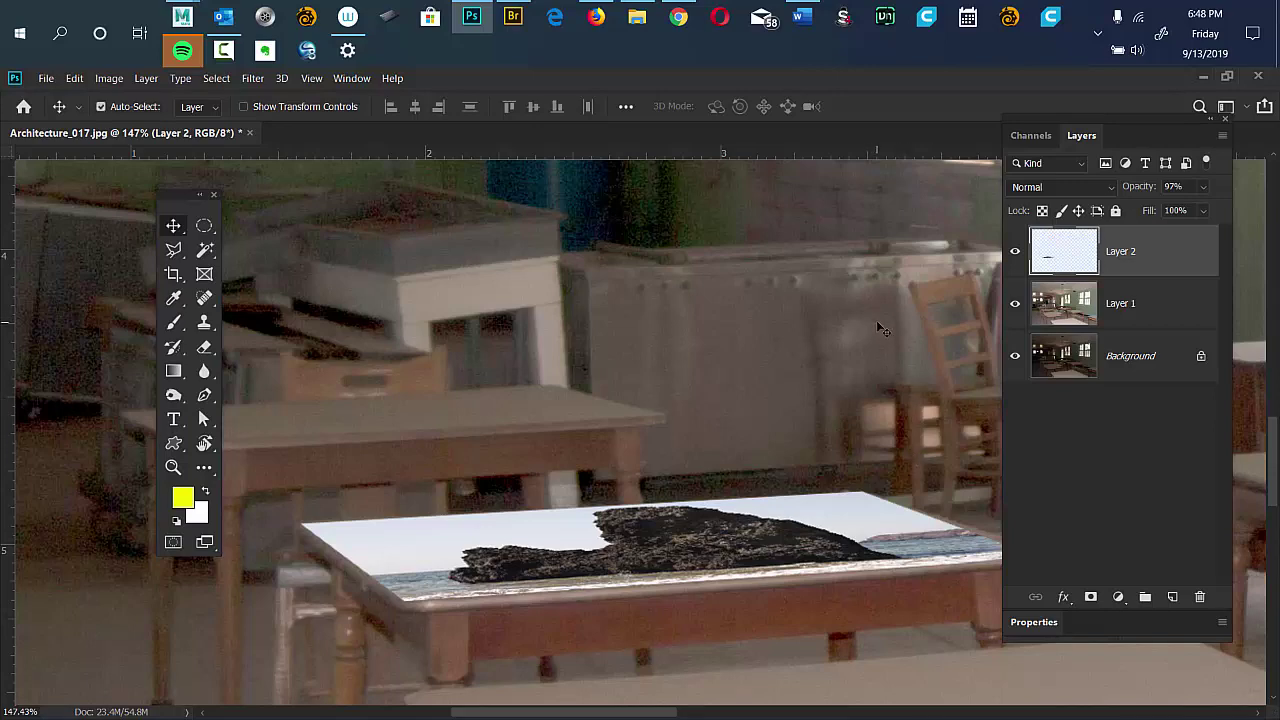
key(ctrl+0)
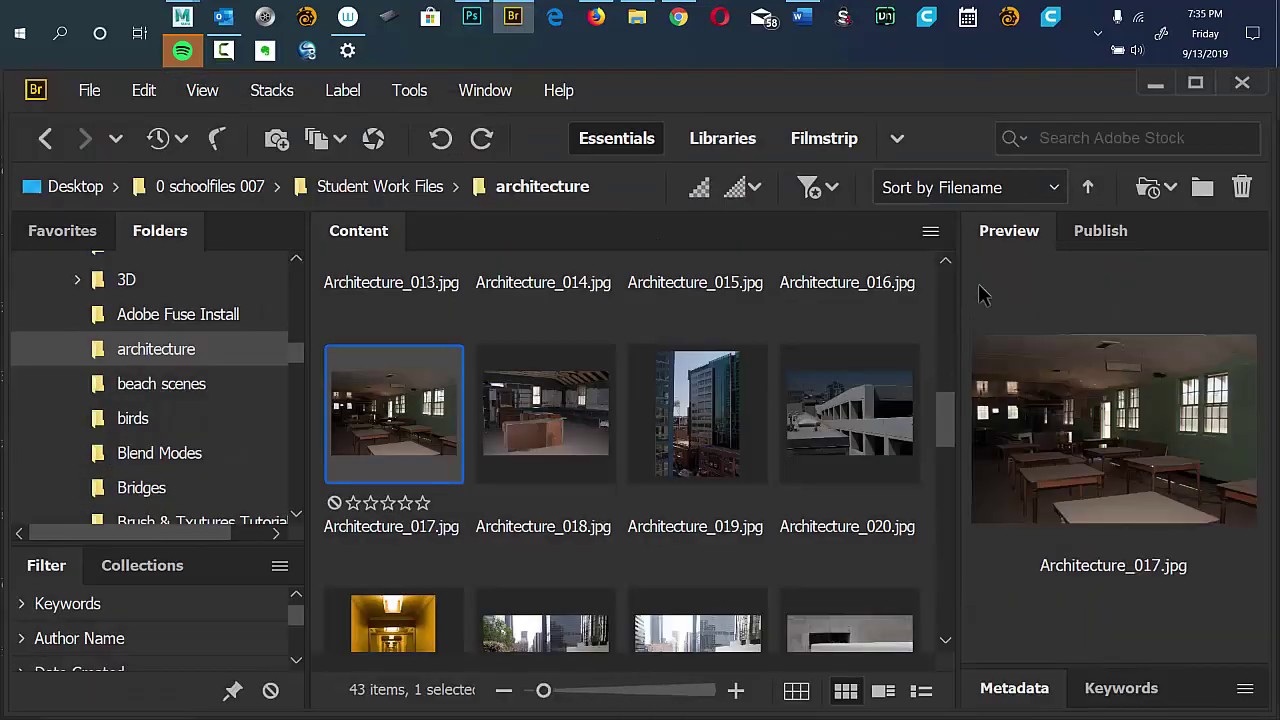
Close Architecture_017.jpg without saving and return to Adobe Bridge.
click(471, 16)
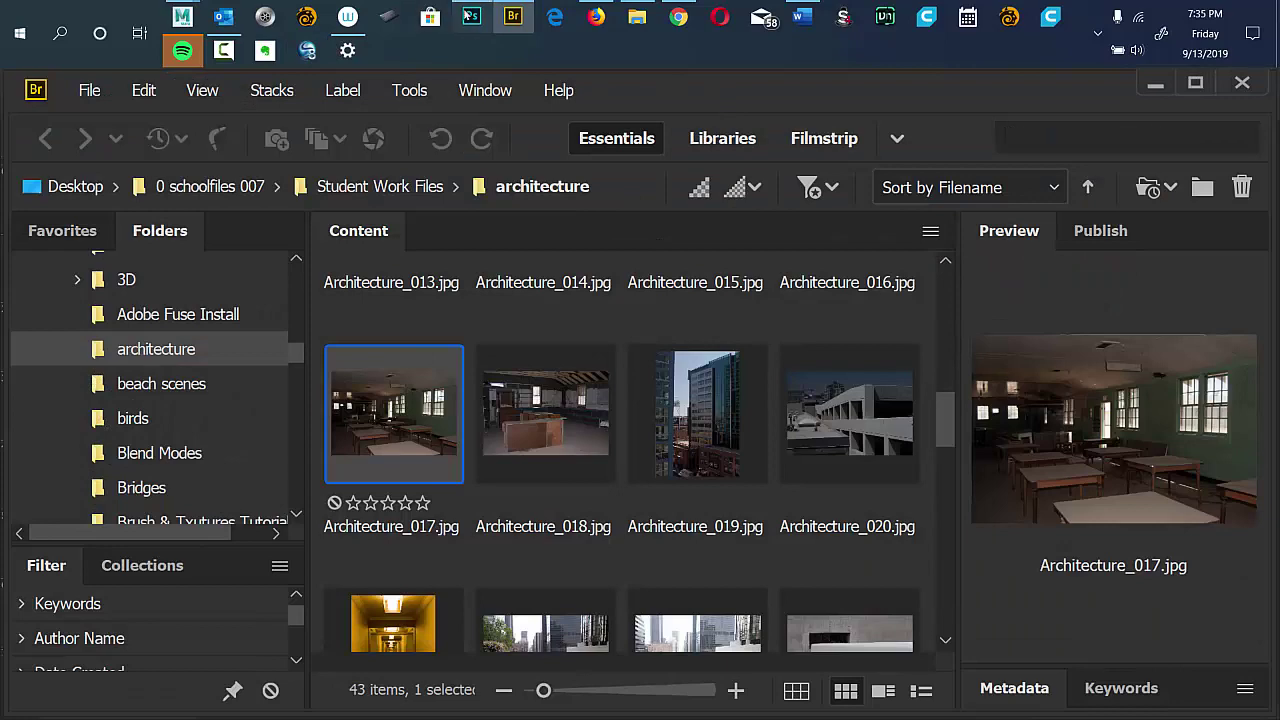
key(ctrl)
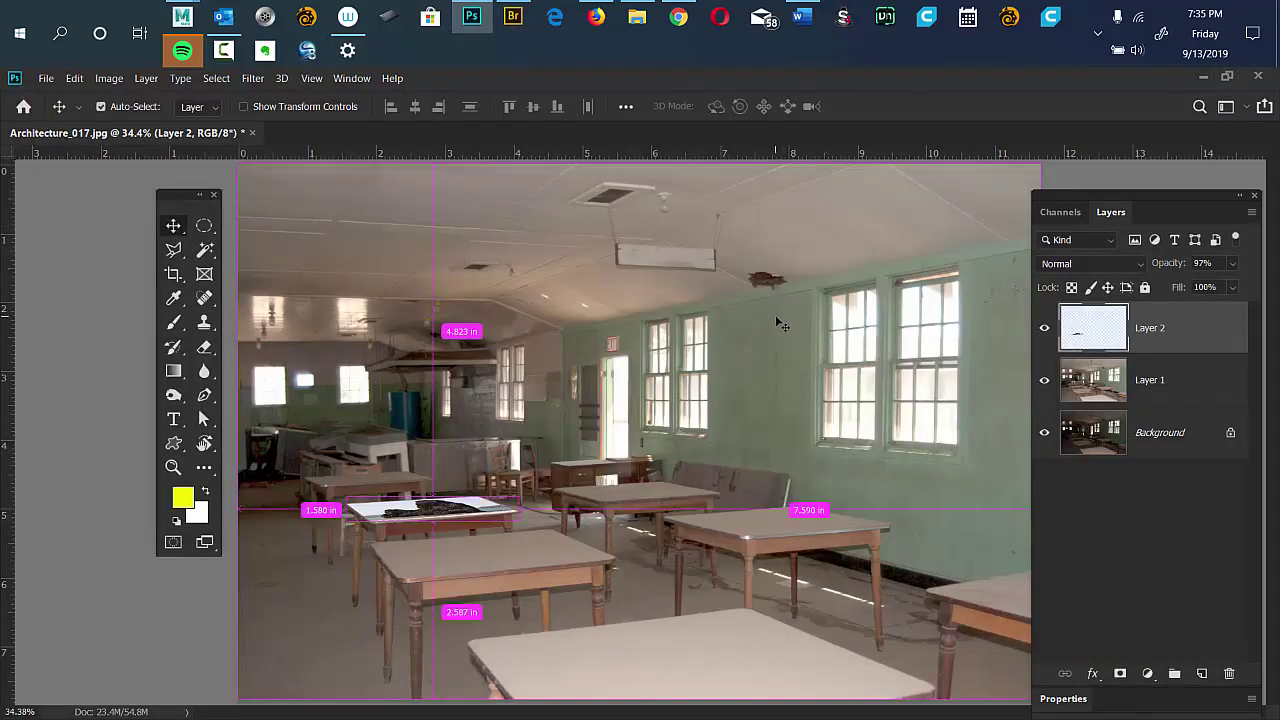
key(ctrl)
key(ctrl+w)
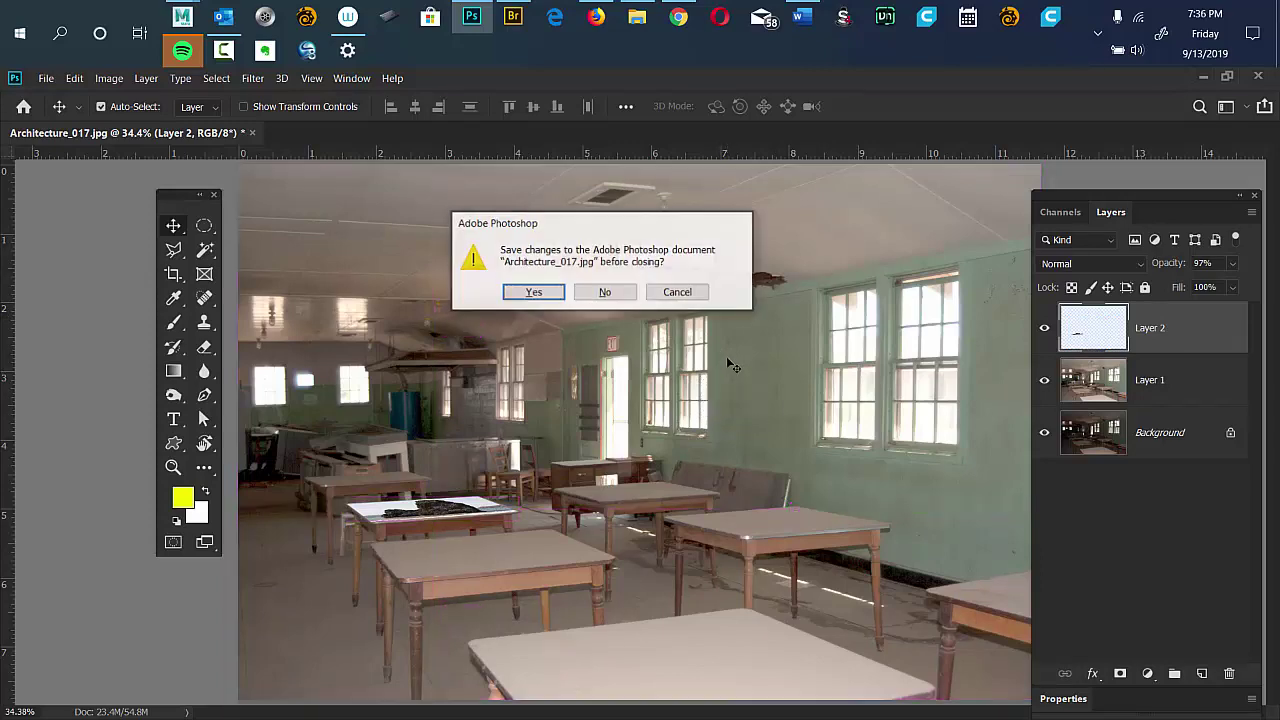
click(605, 292)
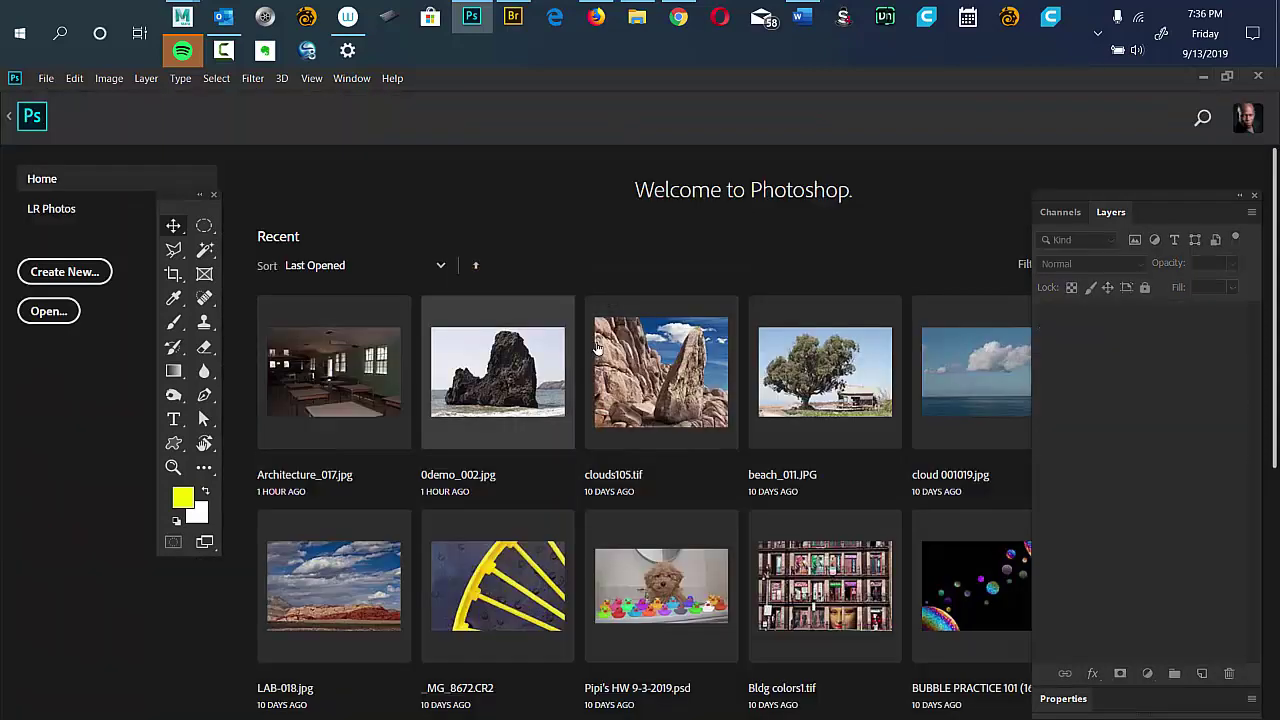
click(513, 17)
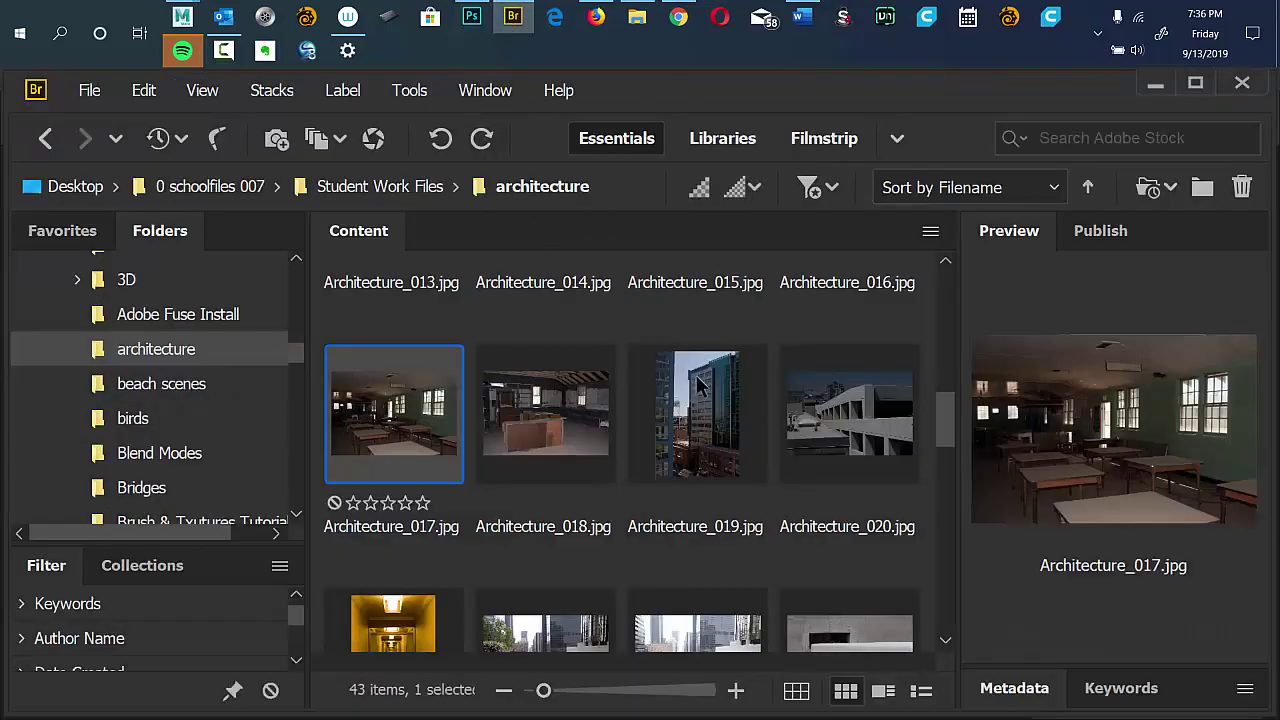
Preview the Architecture_019 and Architecture_022 photos, then open masking009.jpg in Photoshop.
click(720, 432)
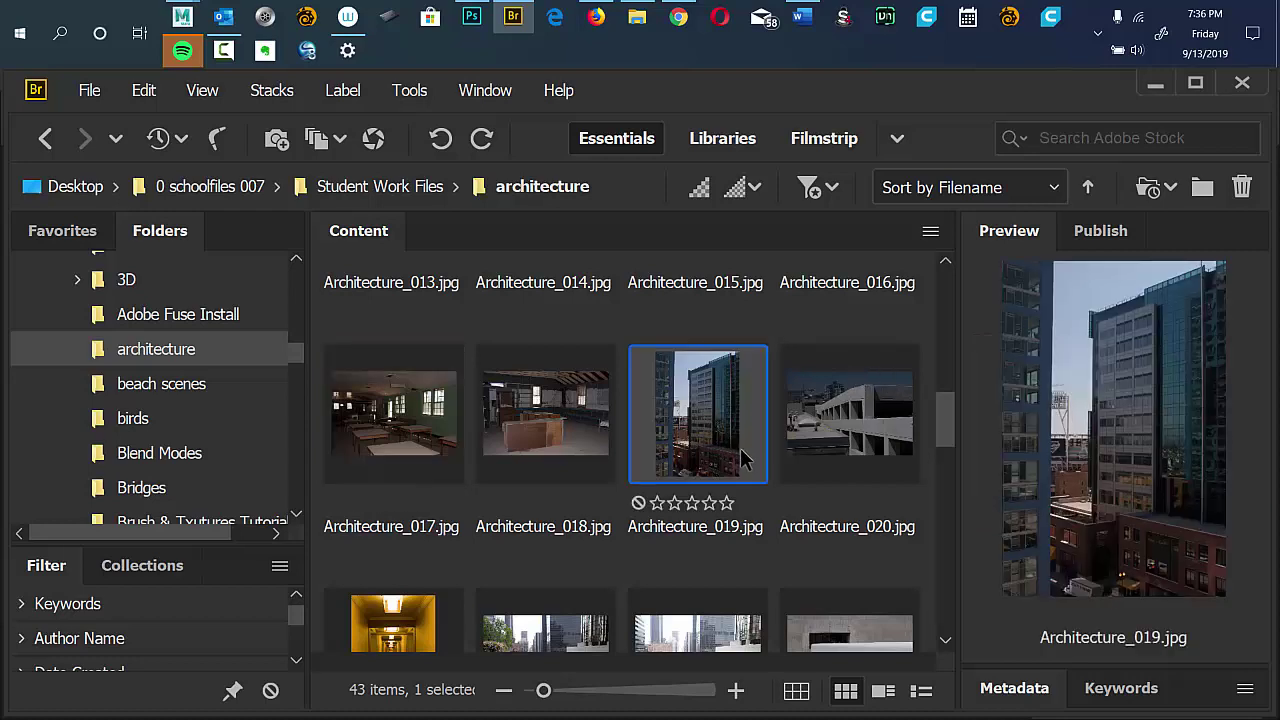
scroll(936, 433, down, 2)
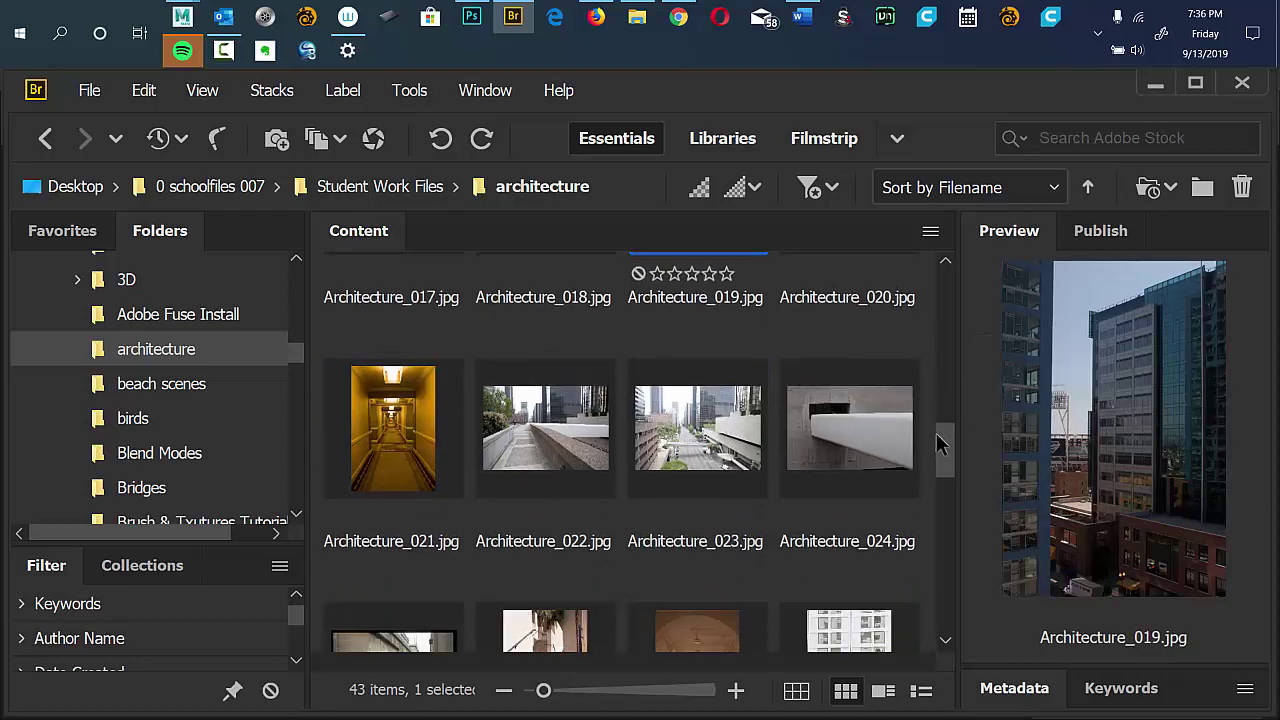
scroll(935, 433, down, 1)
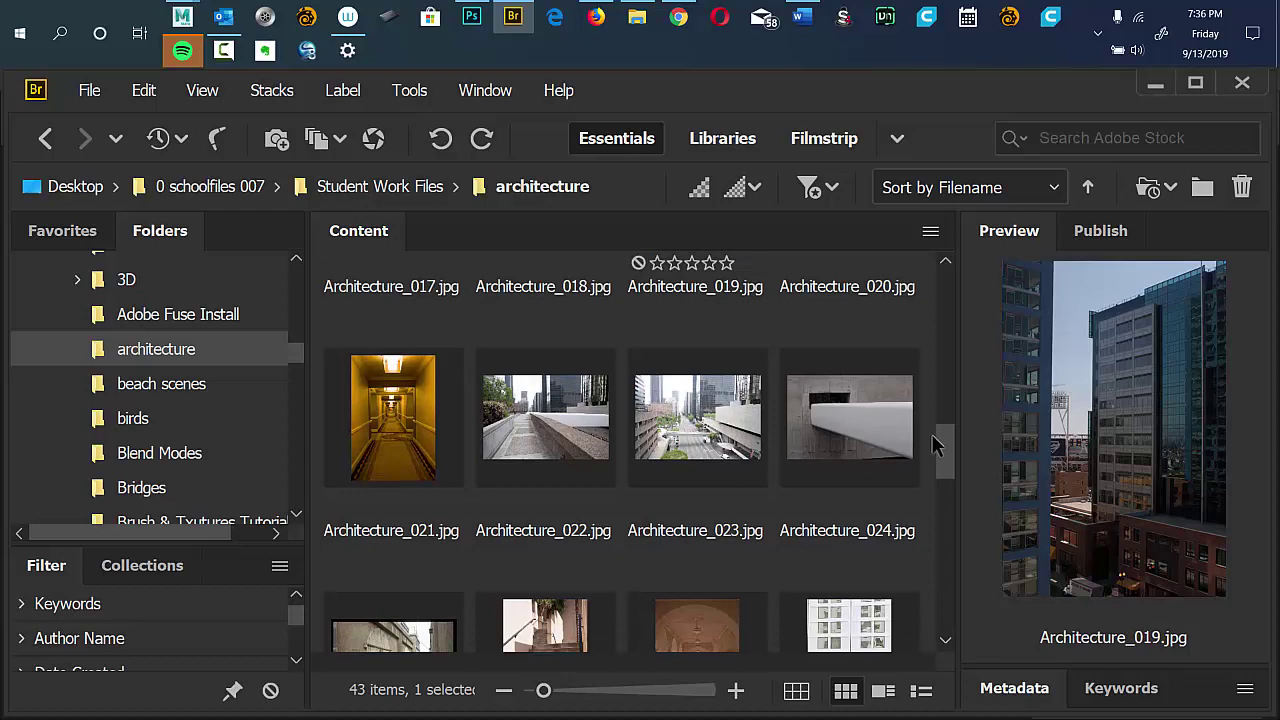
click(572, 424)
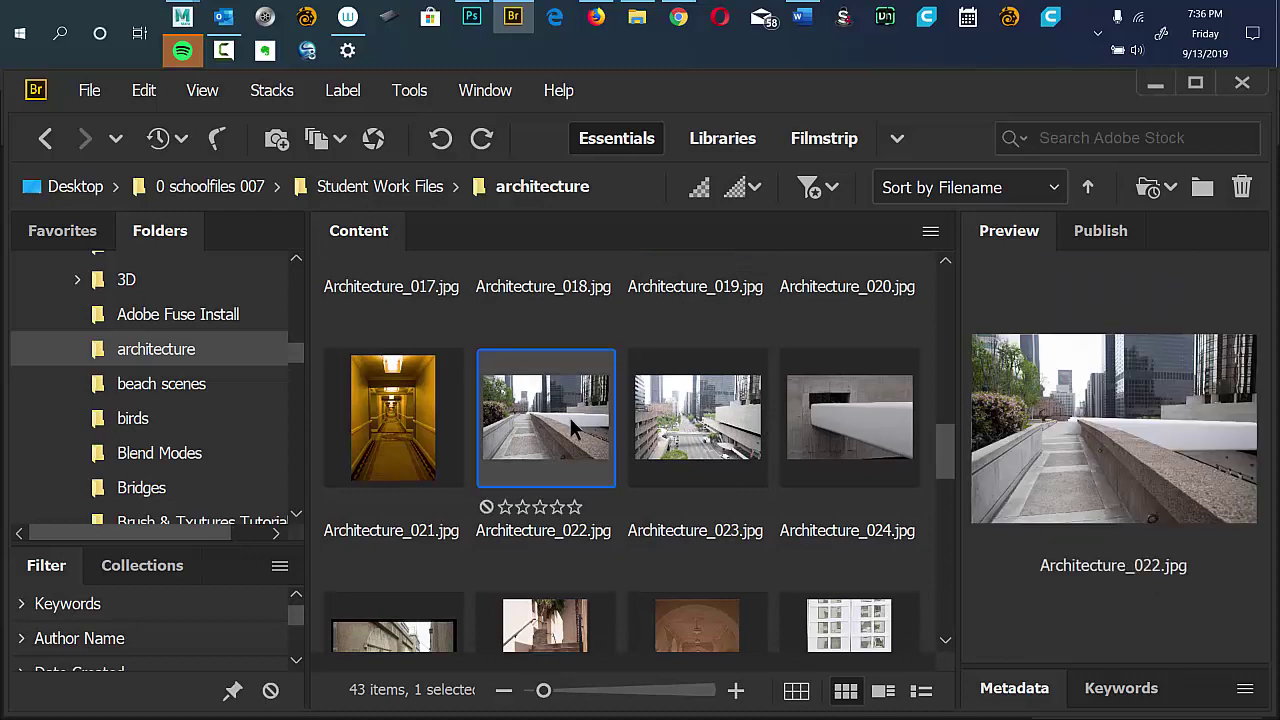
drag(948, 445, 895, 605)
click(410, 538)
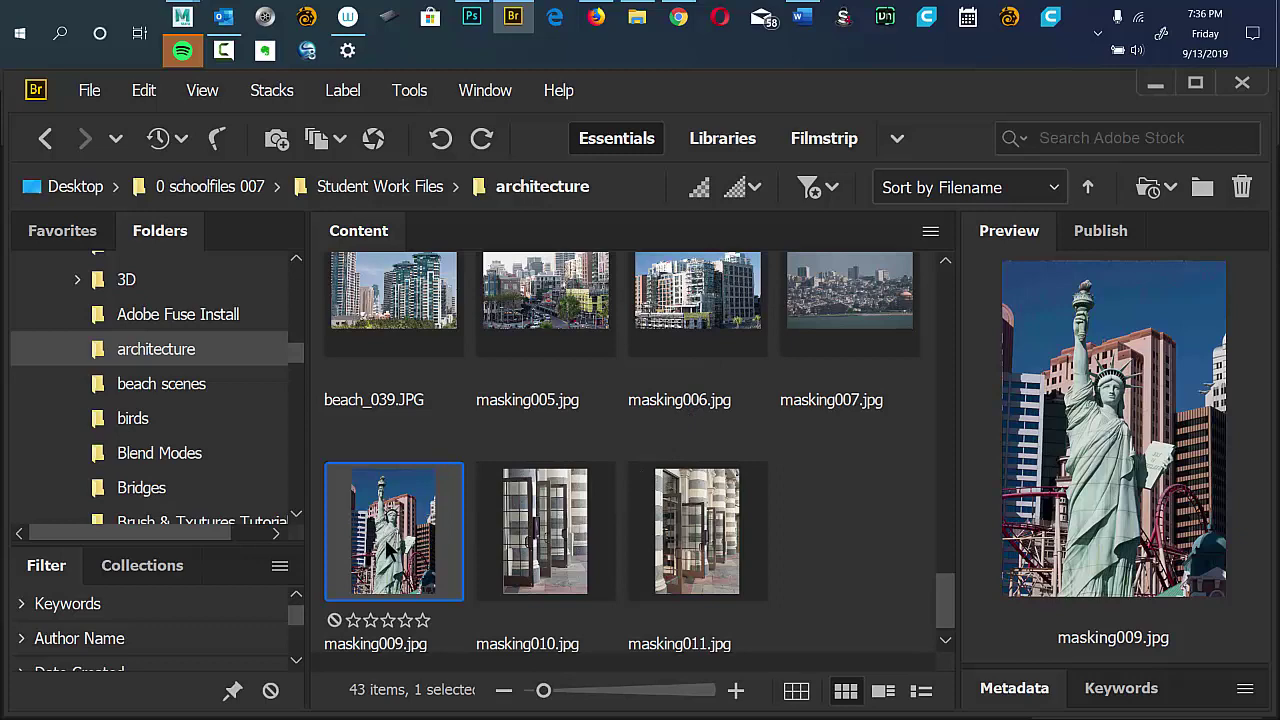
double_click(392, 540)
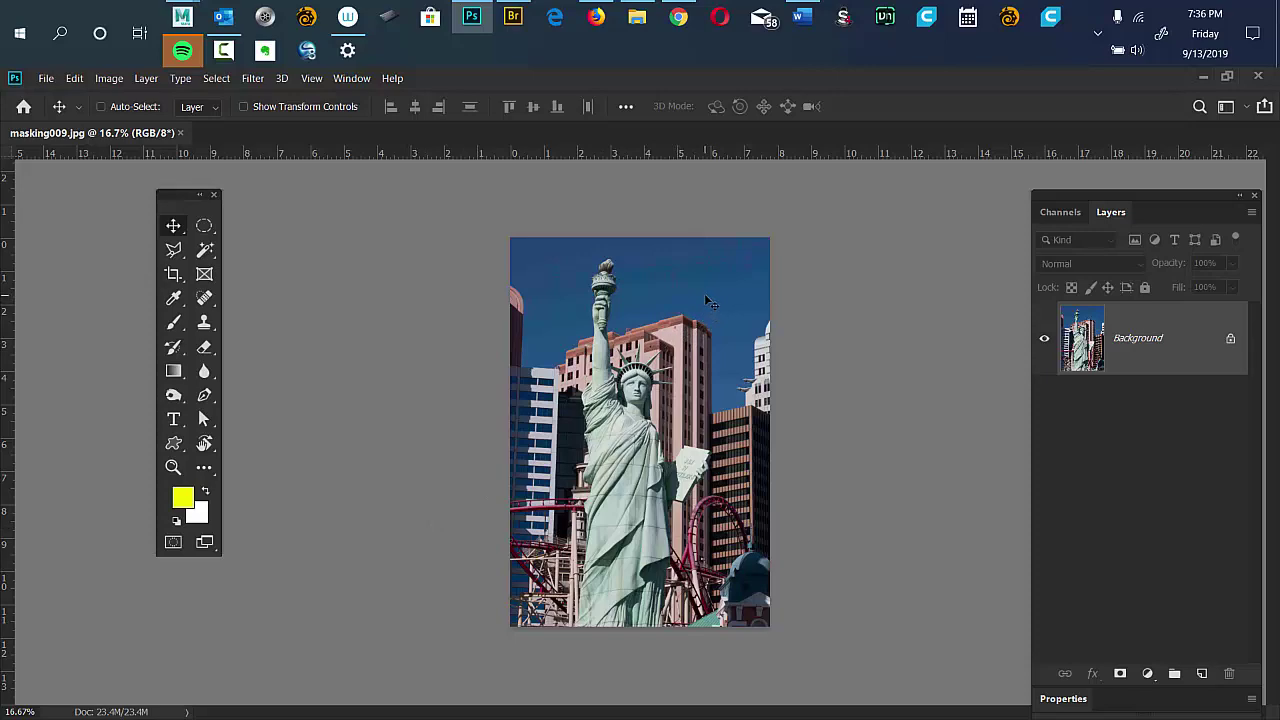
Switch to full-screen view, adjust the zoom and rulers, and move the Layers panel nearer the image.
key(f)
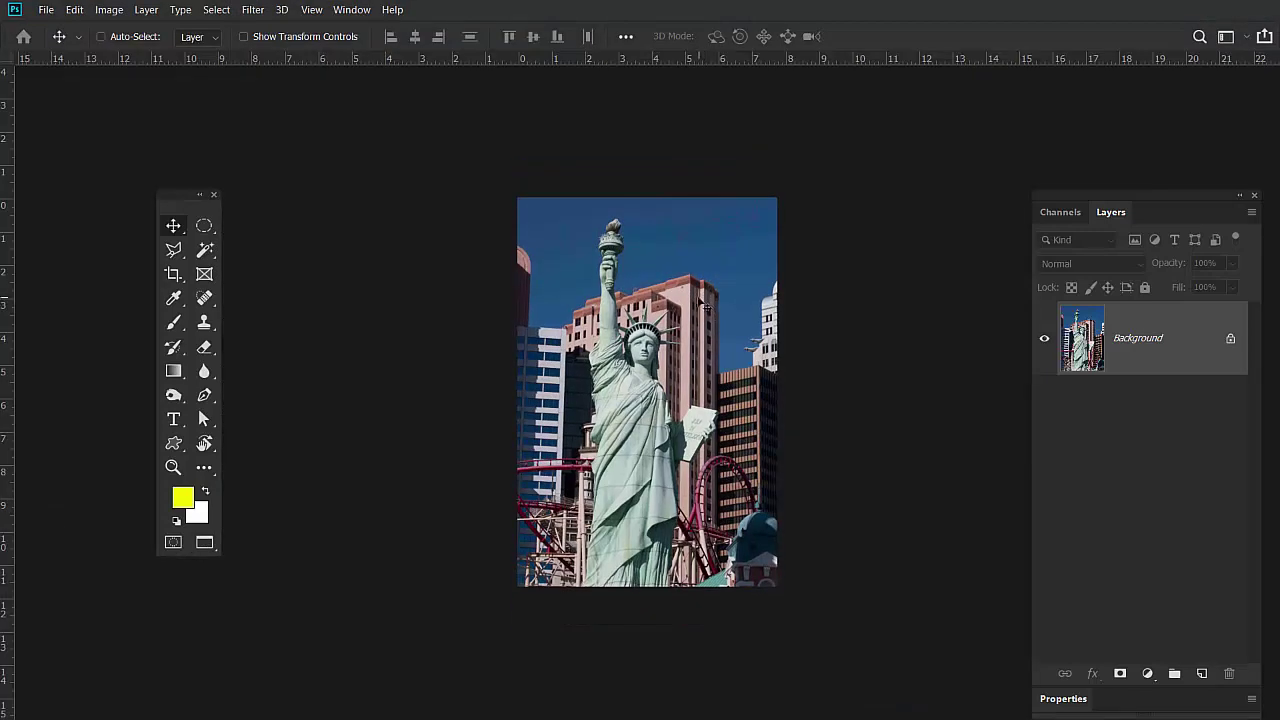
key(ctrl+plus)
key(ctrl+plus)
key(ctrl+plus)
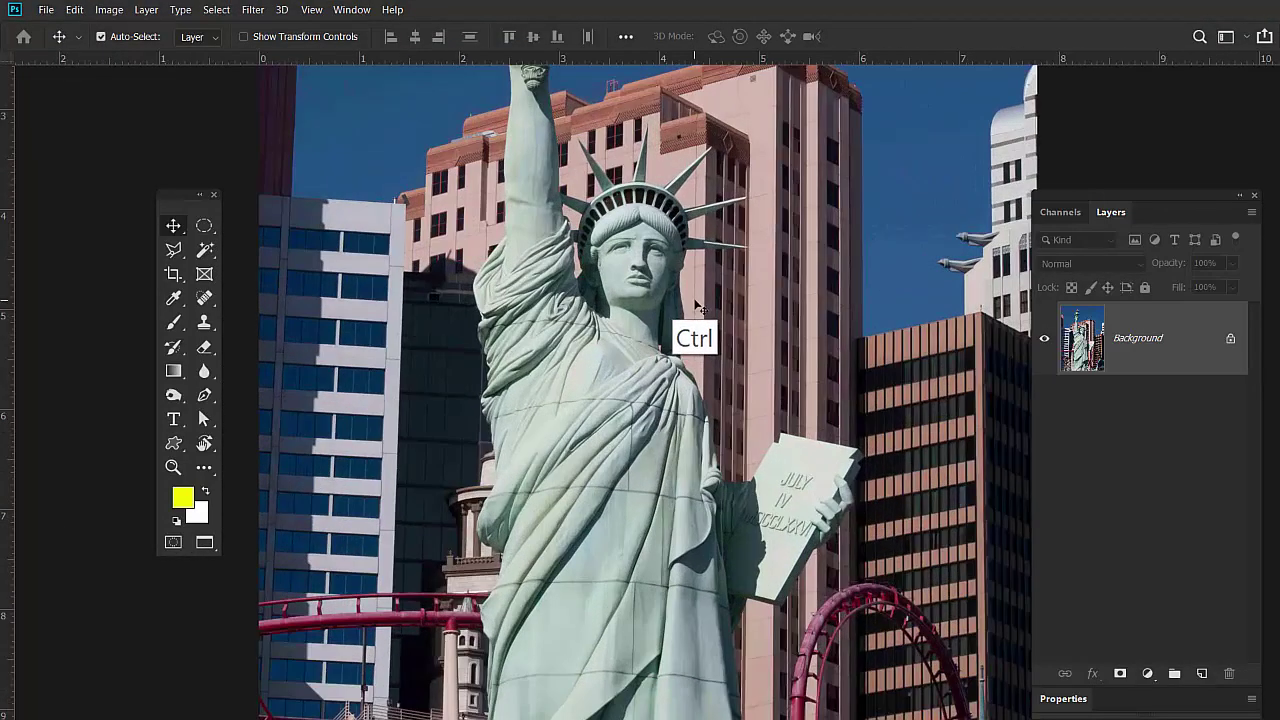
key(ctrl+minus)
key(ctrl+minus)
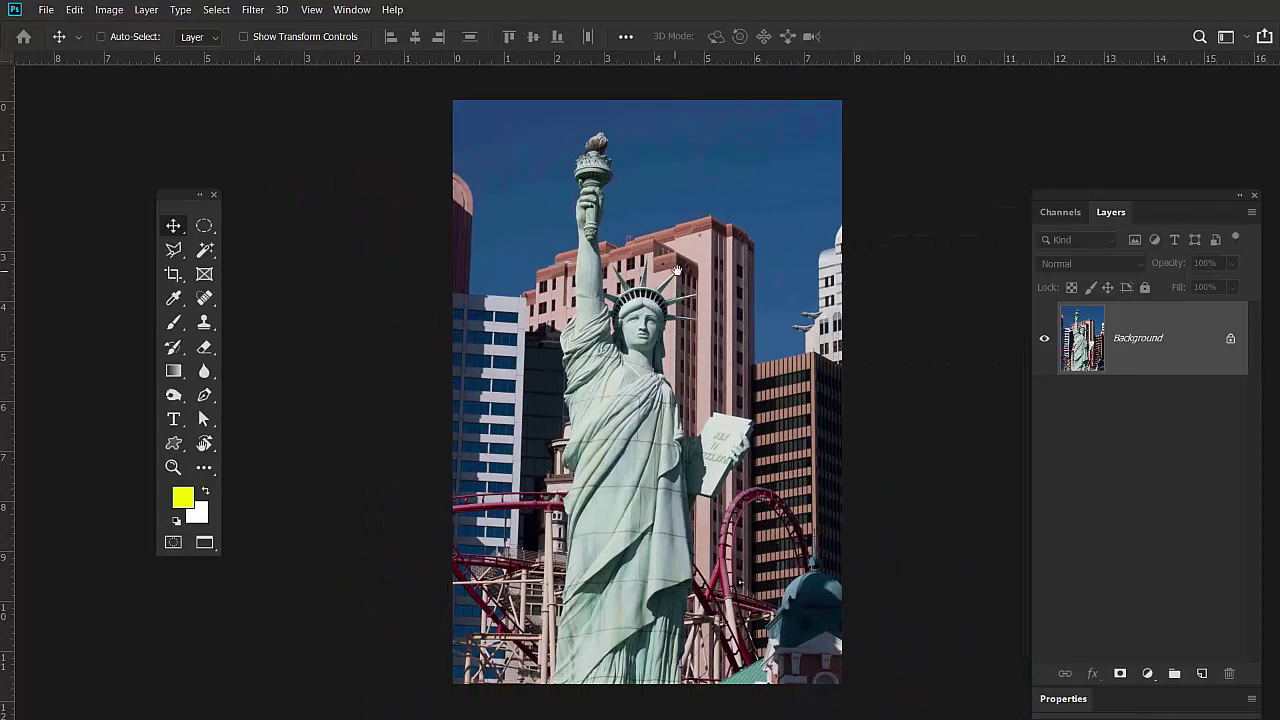
key(ctrl+r)
drag(733, 458, 633, 269)
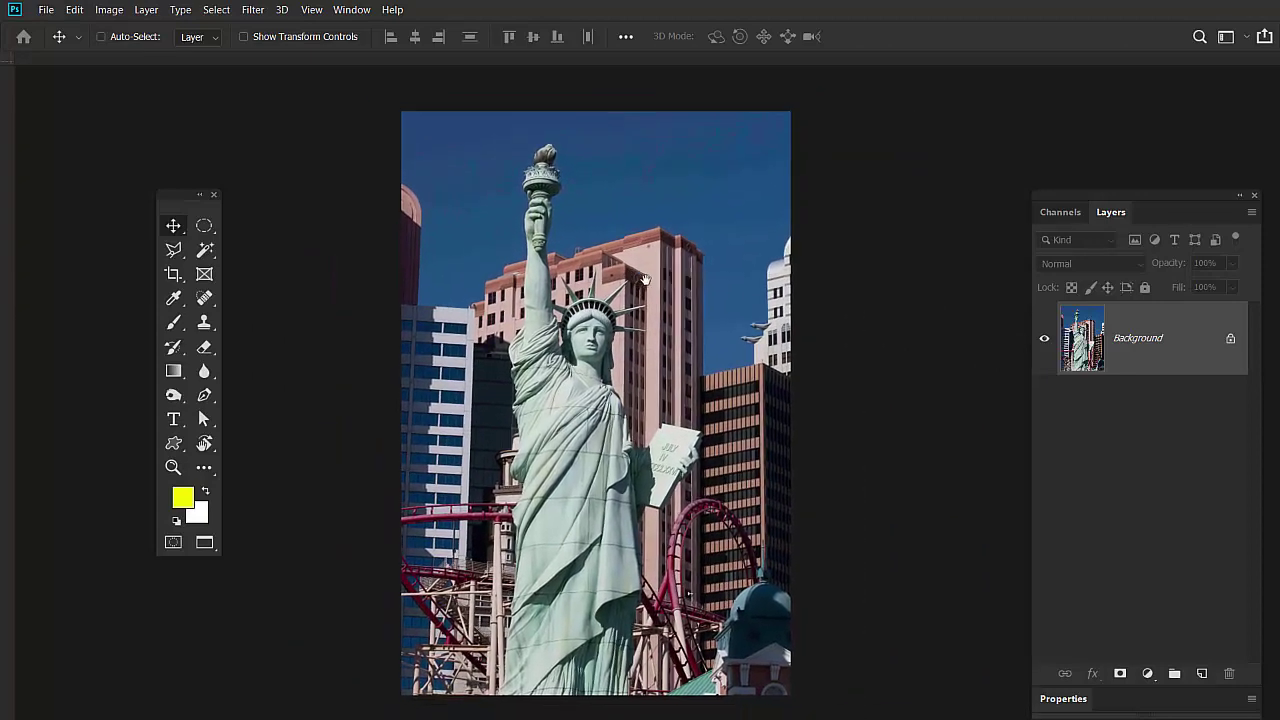
key(ctrl+r)
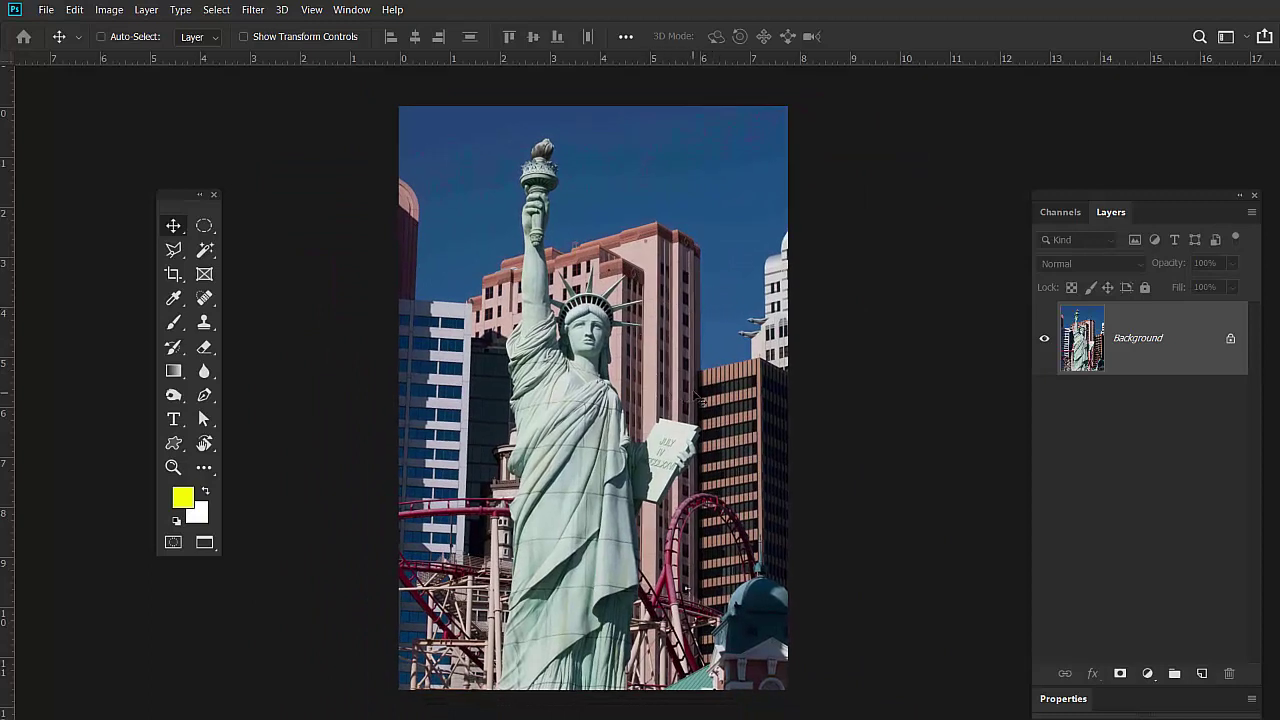
drag(1137, 220, 1034, 158)
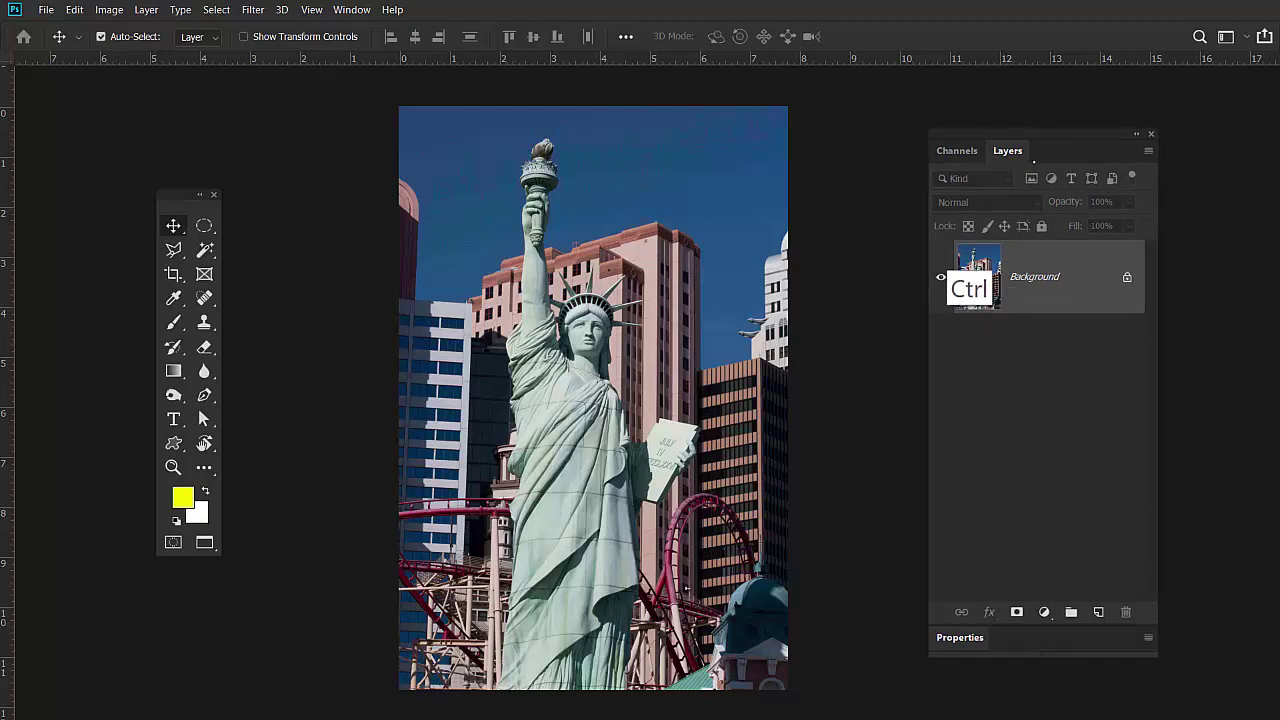
Duplicate the Background onto Layer 1 with Ctrl+J, check its visibility, and move the tools closer.
key(ctrl+j)
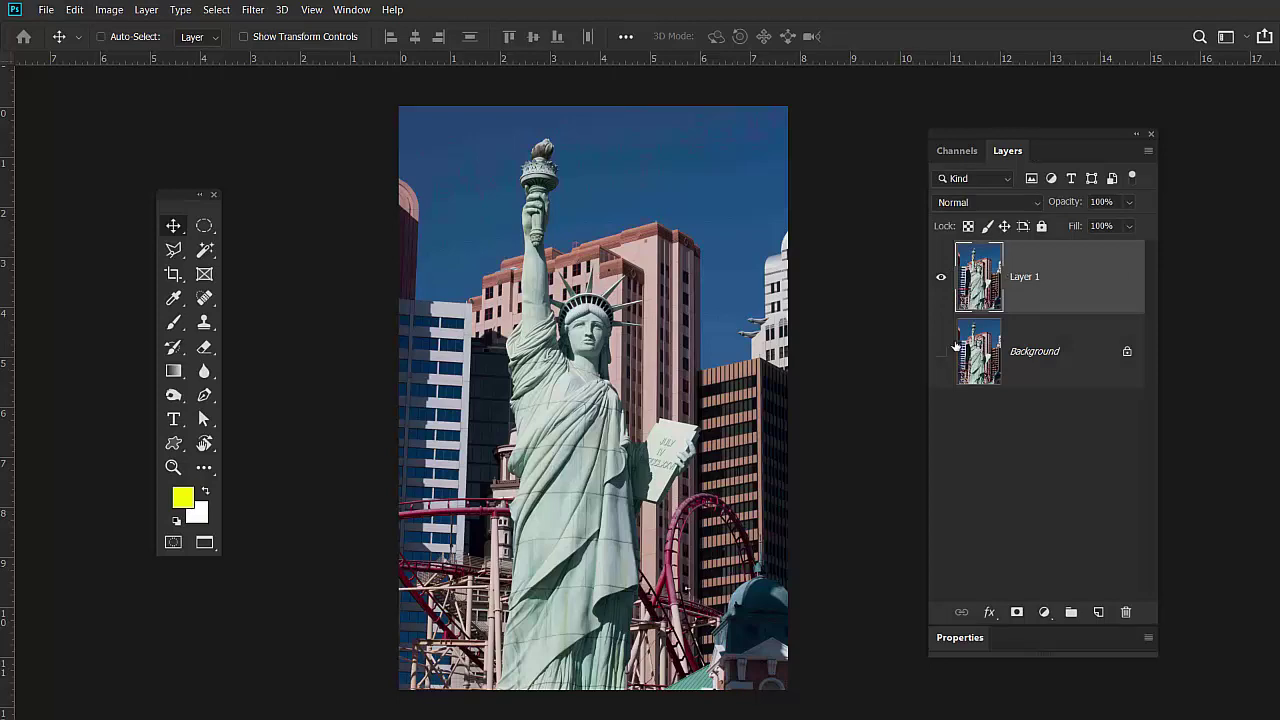
click(941, 277)
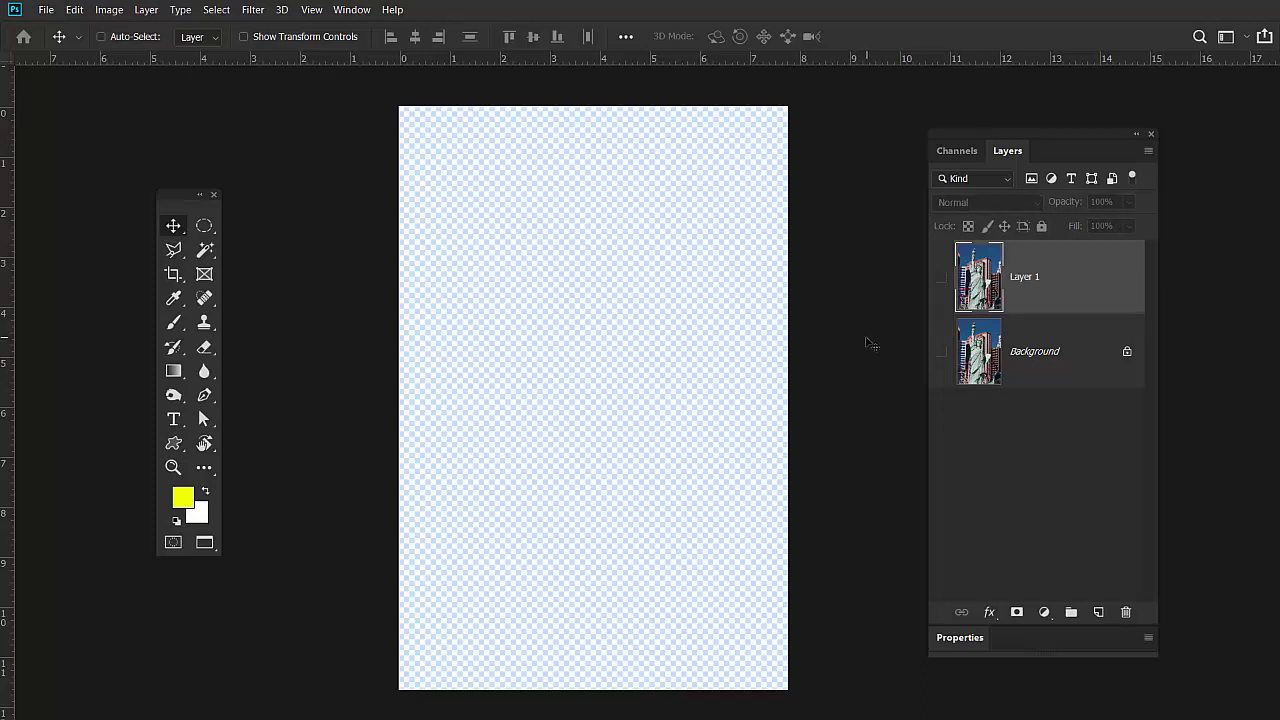
click(941, 277)
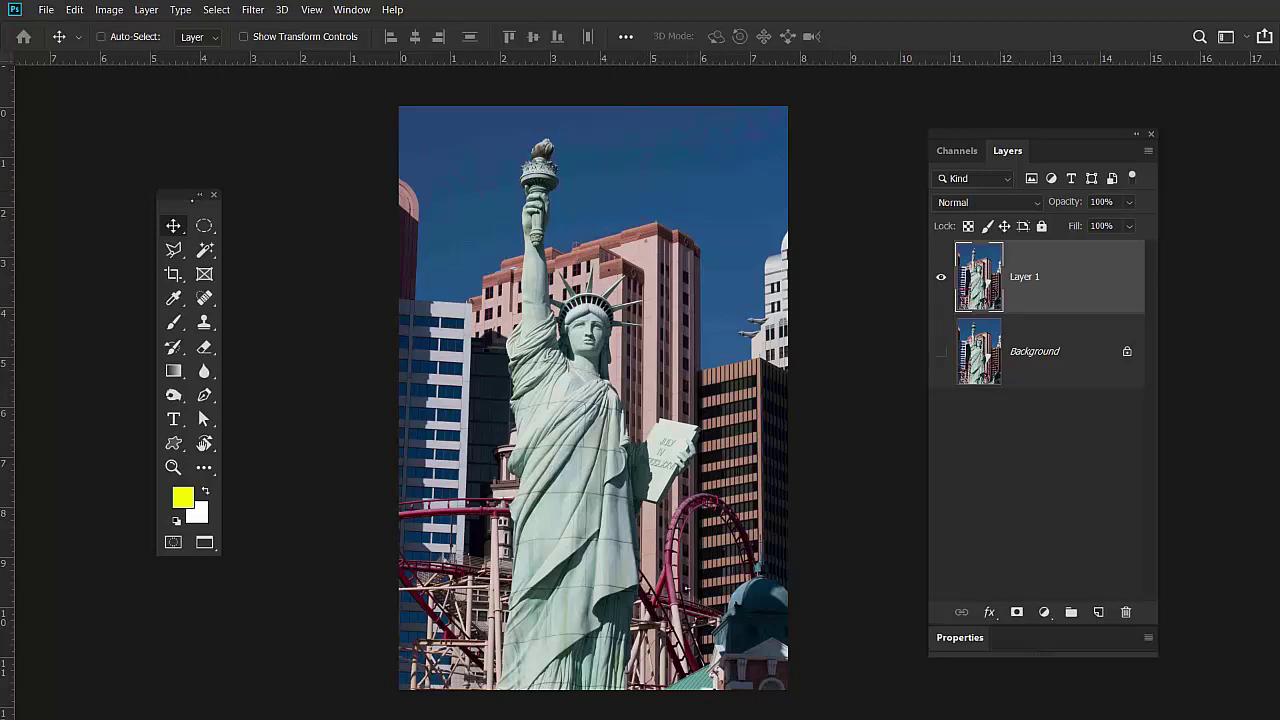
drag(185, 195, 301, 132)
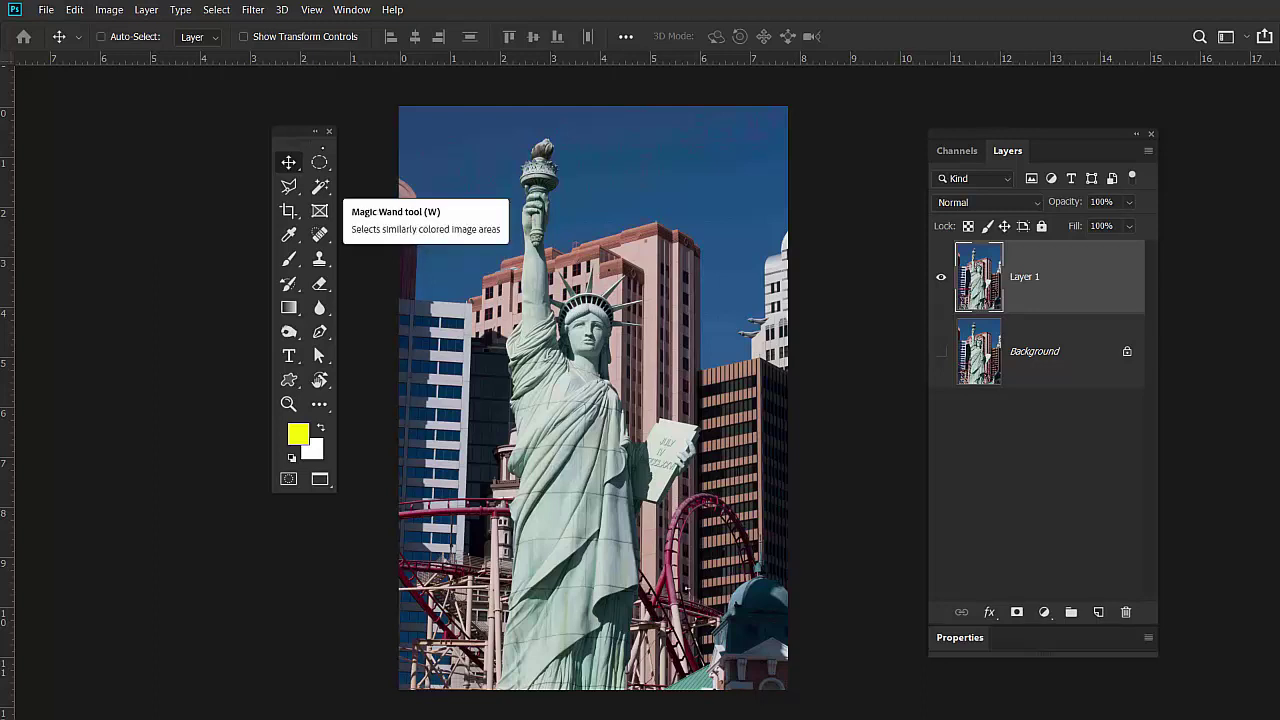
Magic Wand-select the blue sky with Contiguous on, delete it from Layer 1, and return to Bridge.
click(320, 186)
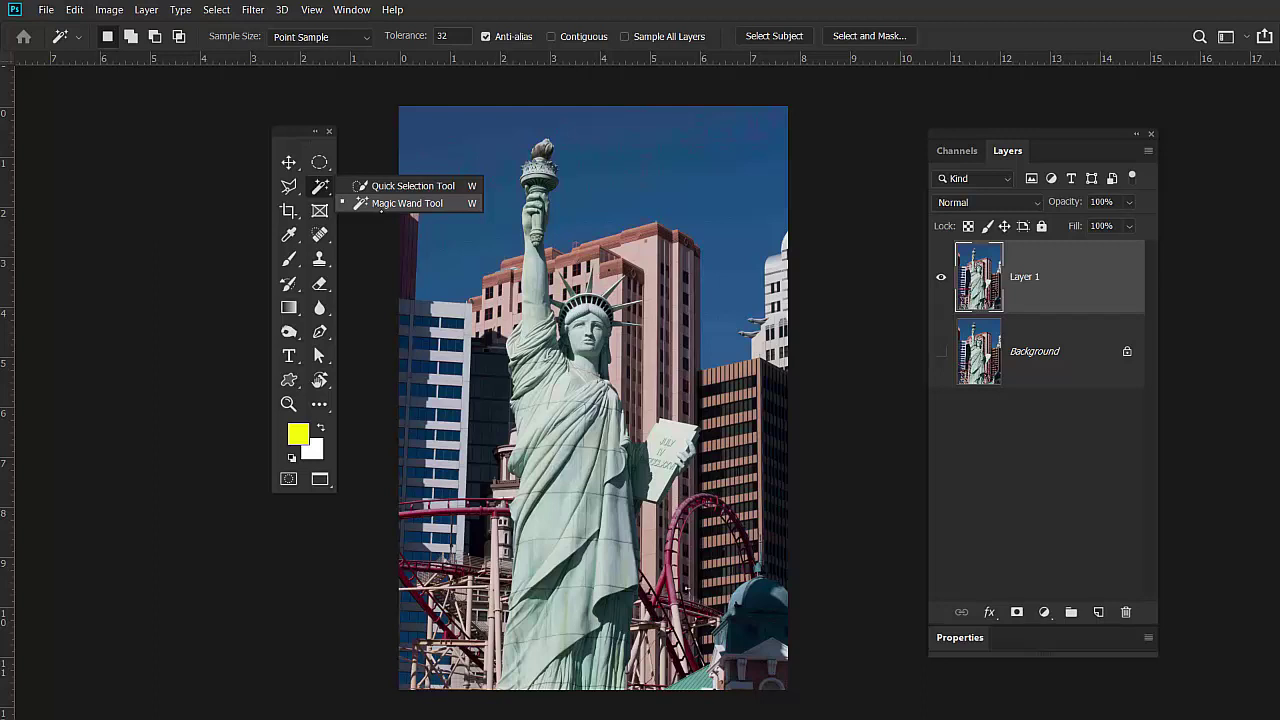
click(387, 203)
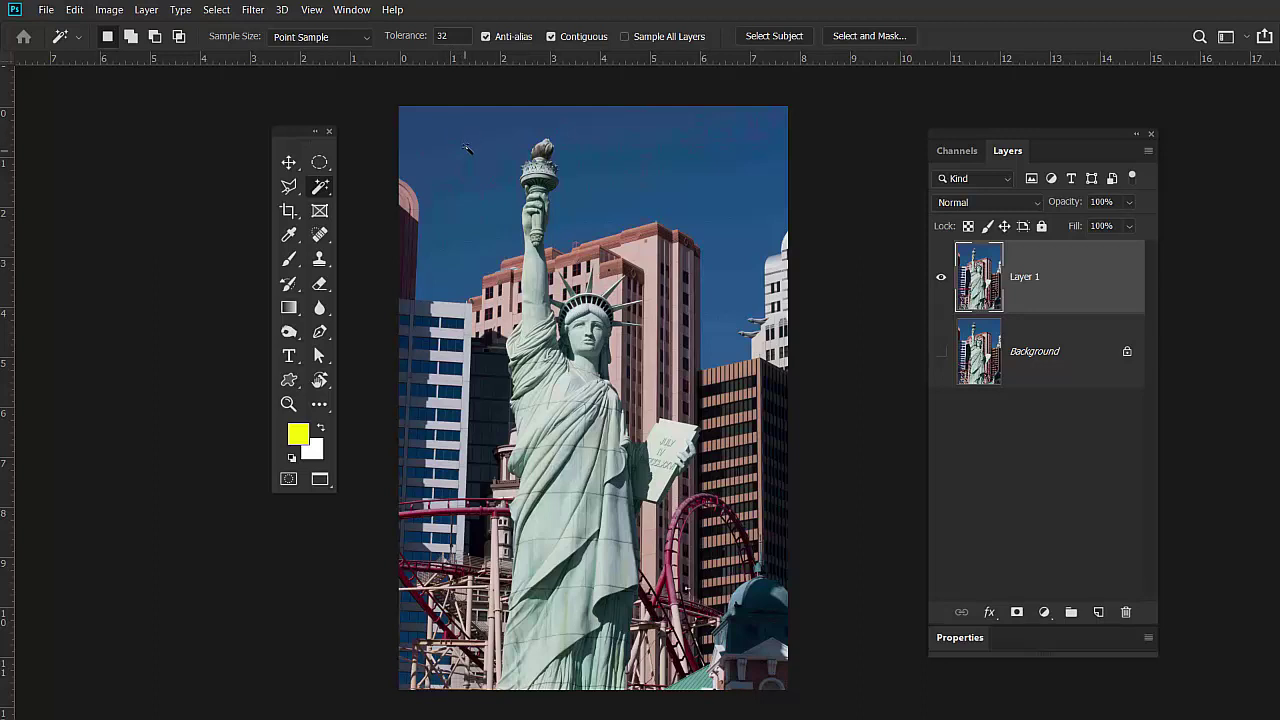
click(462, 163)
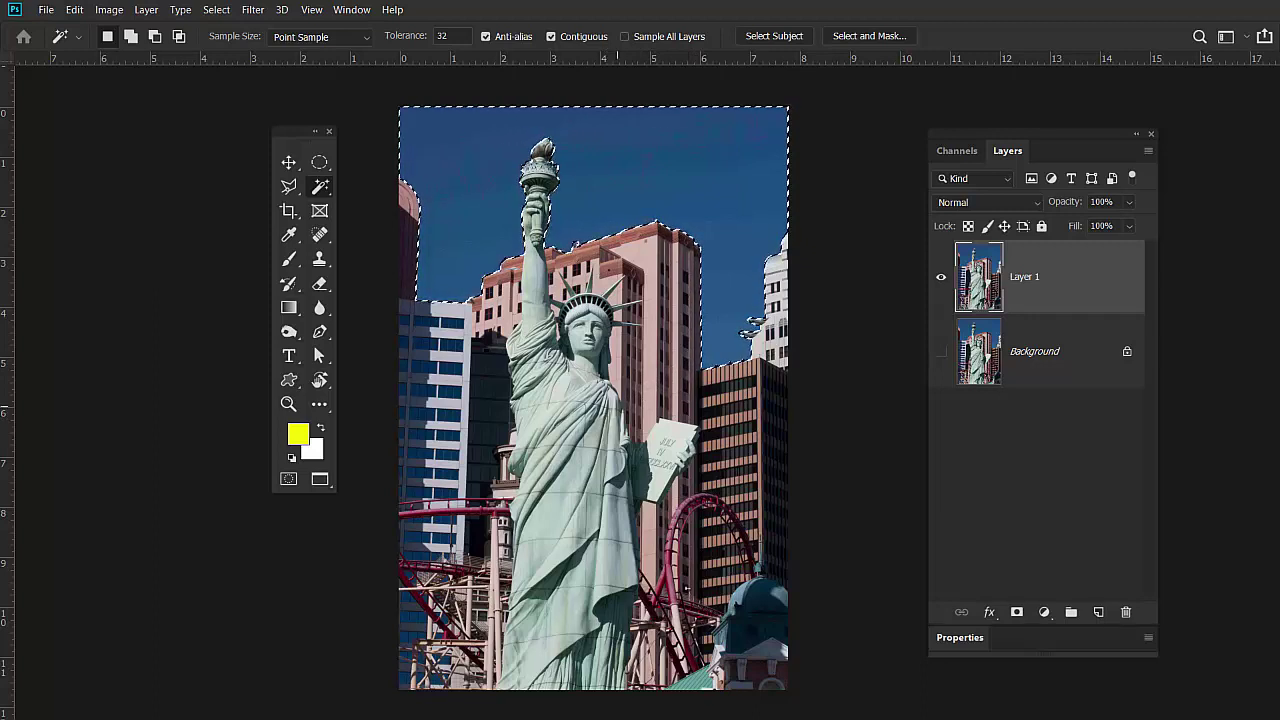
key(Delete)
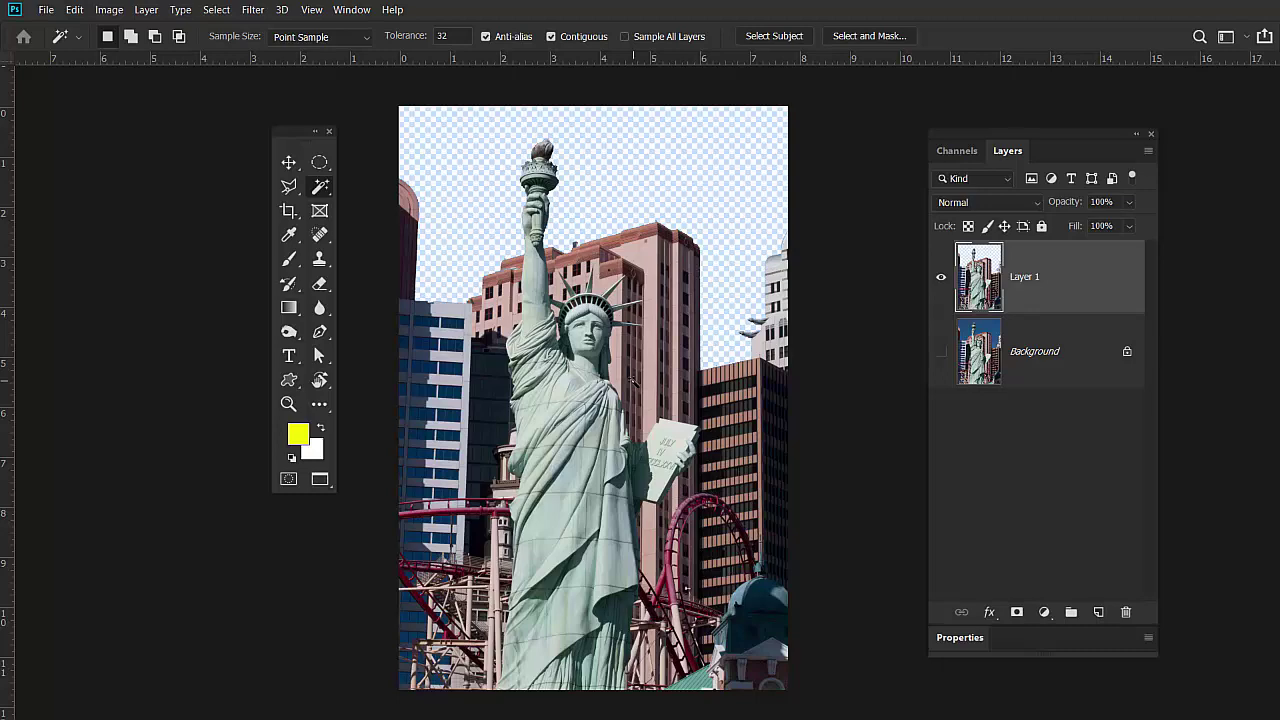
key(alt+Tab)
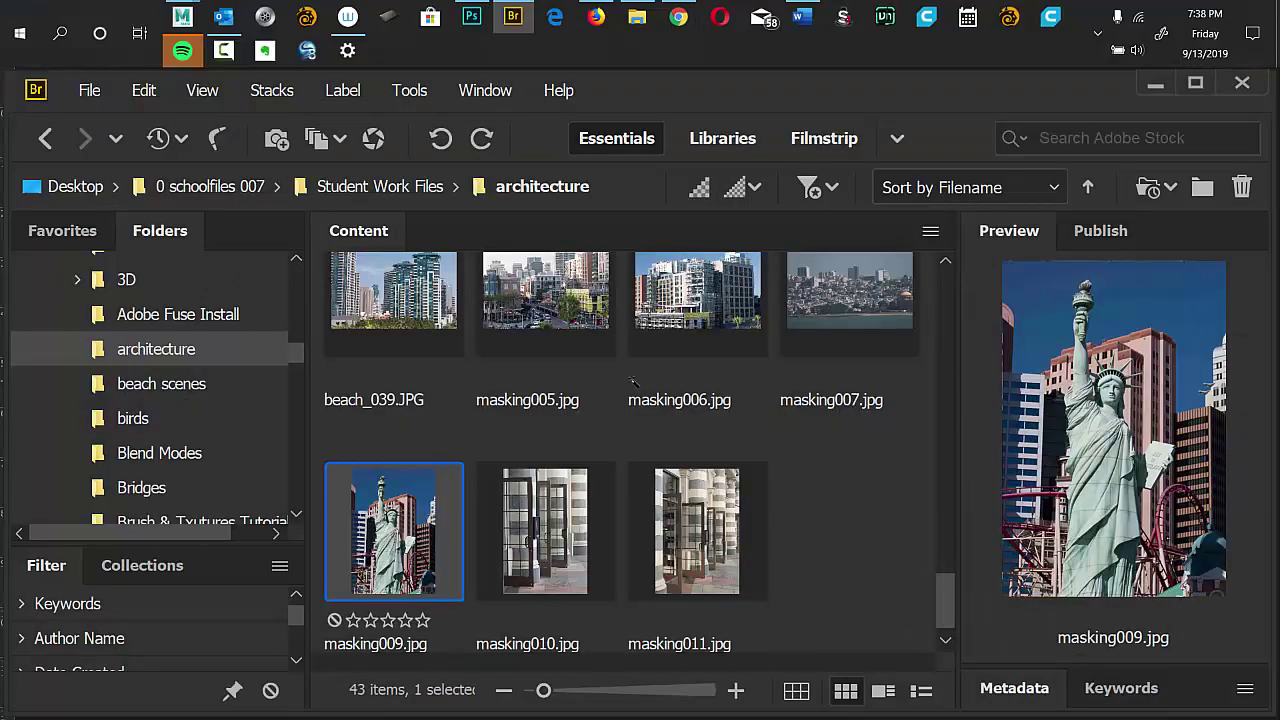
Go to Bridge's clouds folder and open the stormy cloud002.jpg in Photoshop.
key(alt+Tab)
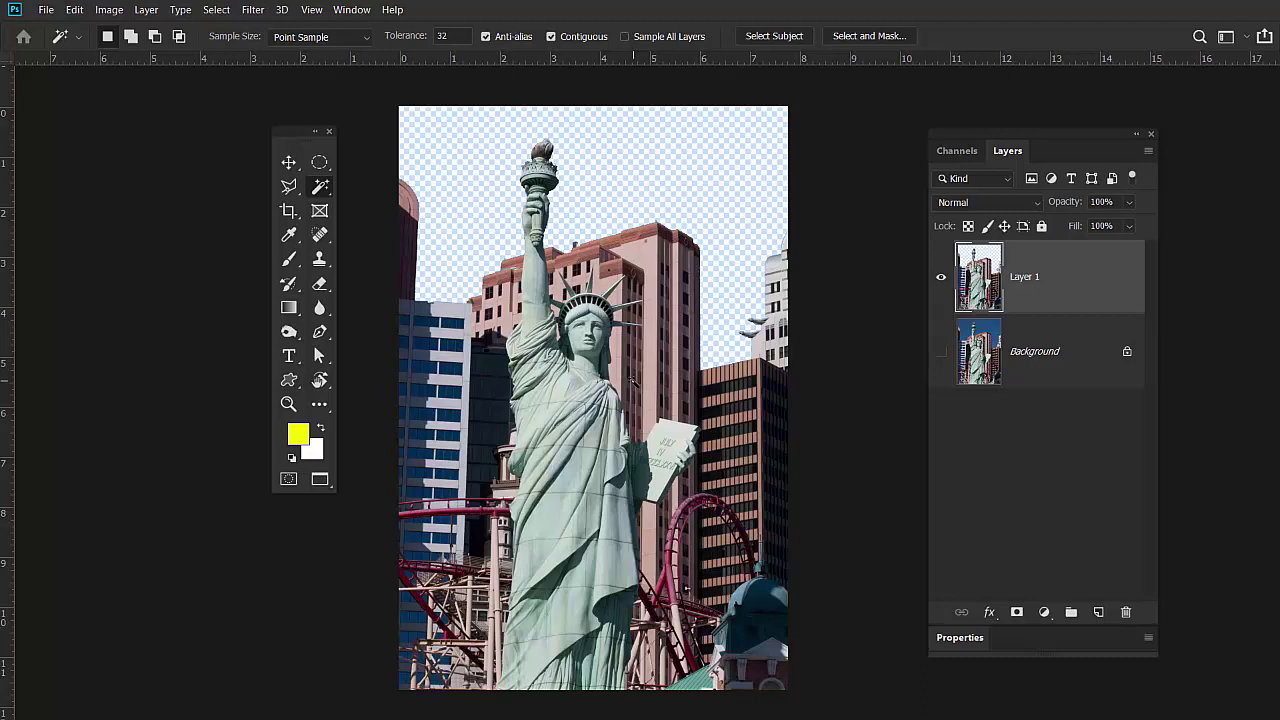
key(alt+Tab)
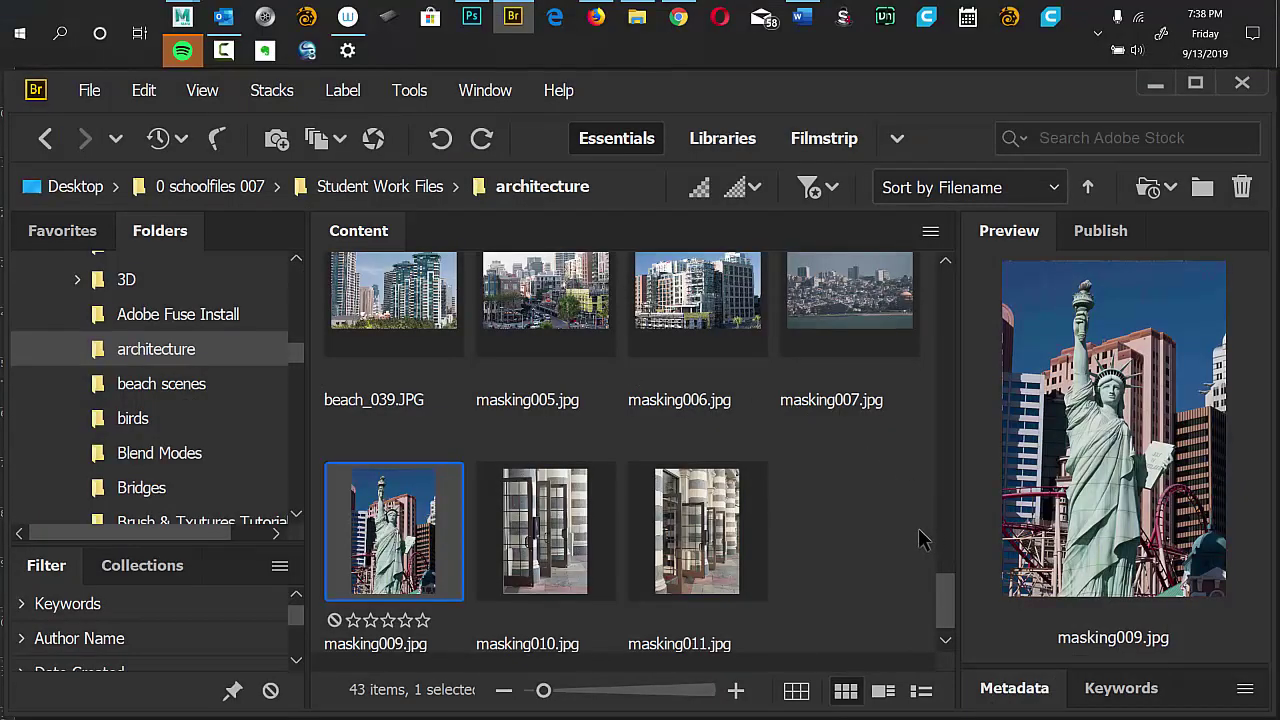
drag(291, 365, 294, 384)
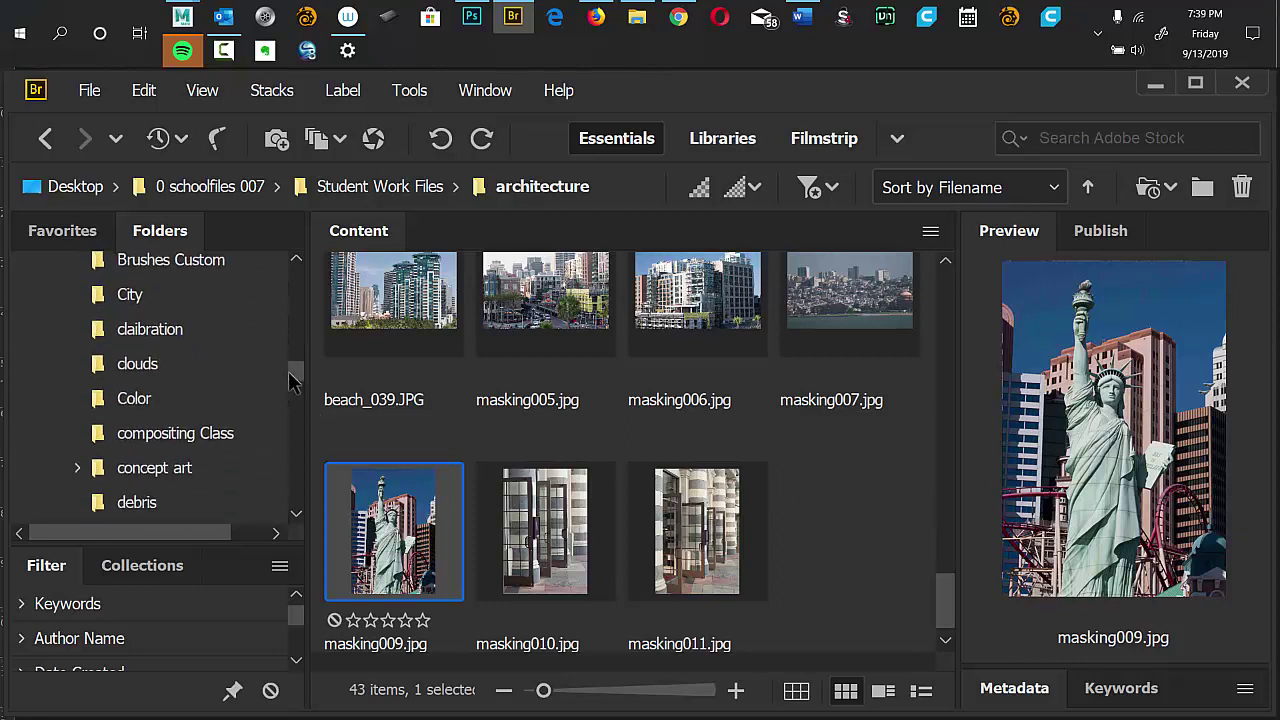
click(147, 377)
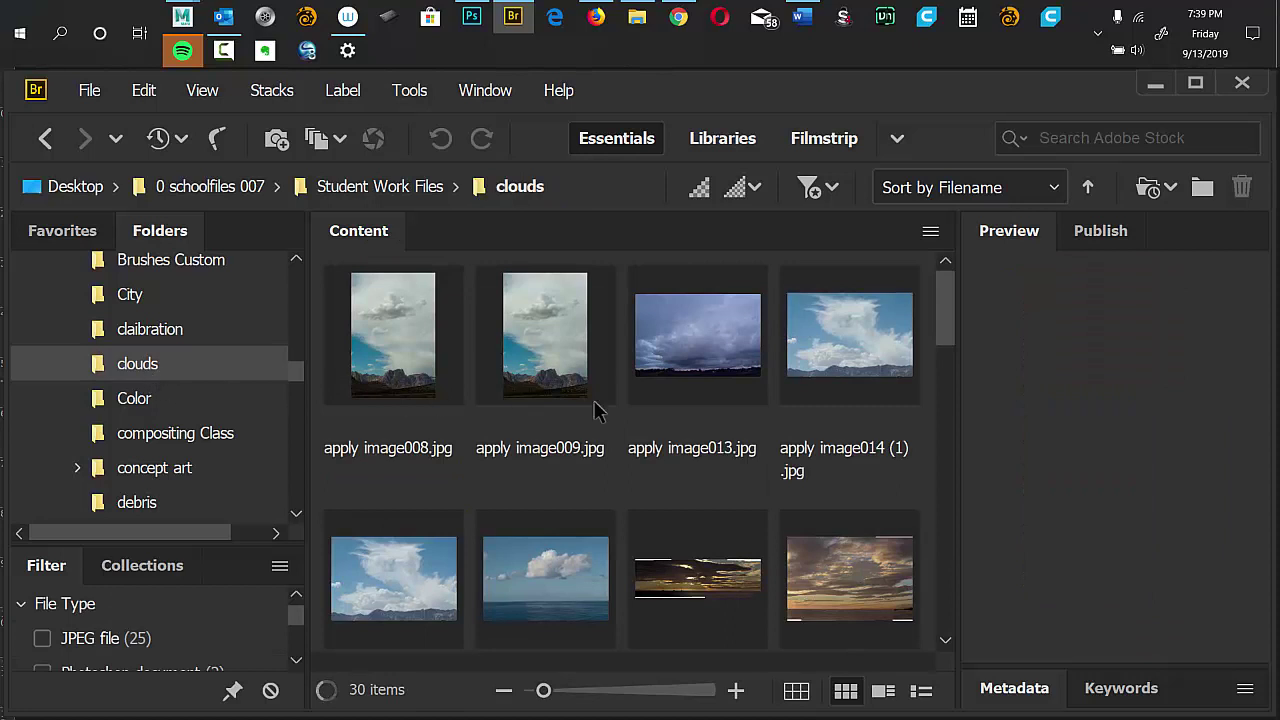
drag(946, 315, 911, 426)
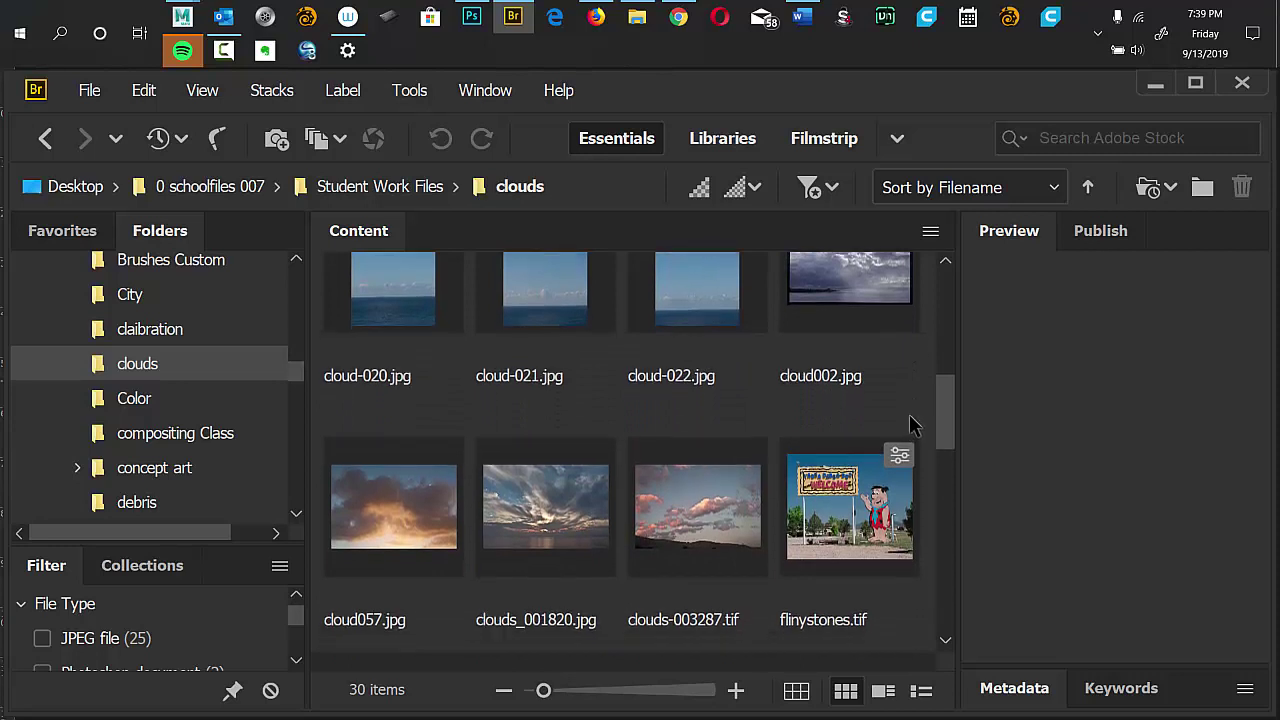
click(911, 416)
click(932, 382)
click(864, 318)
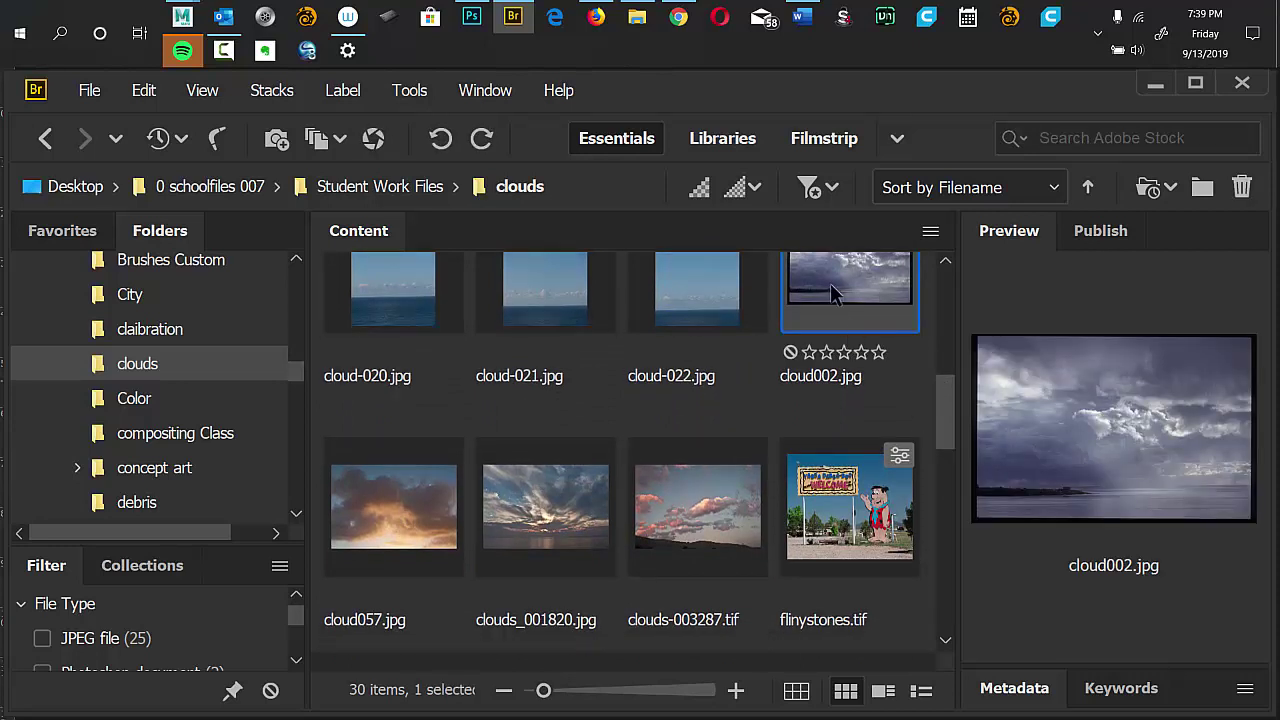
double_click(838, 288)
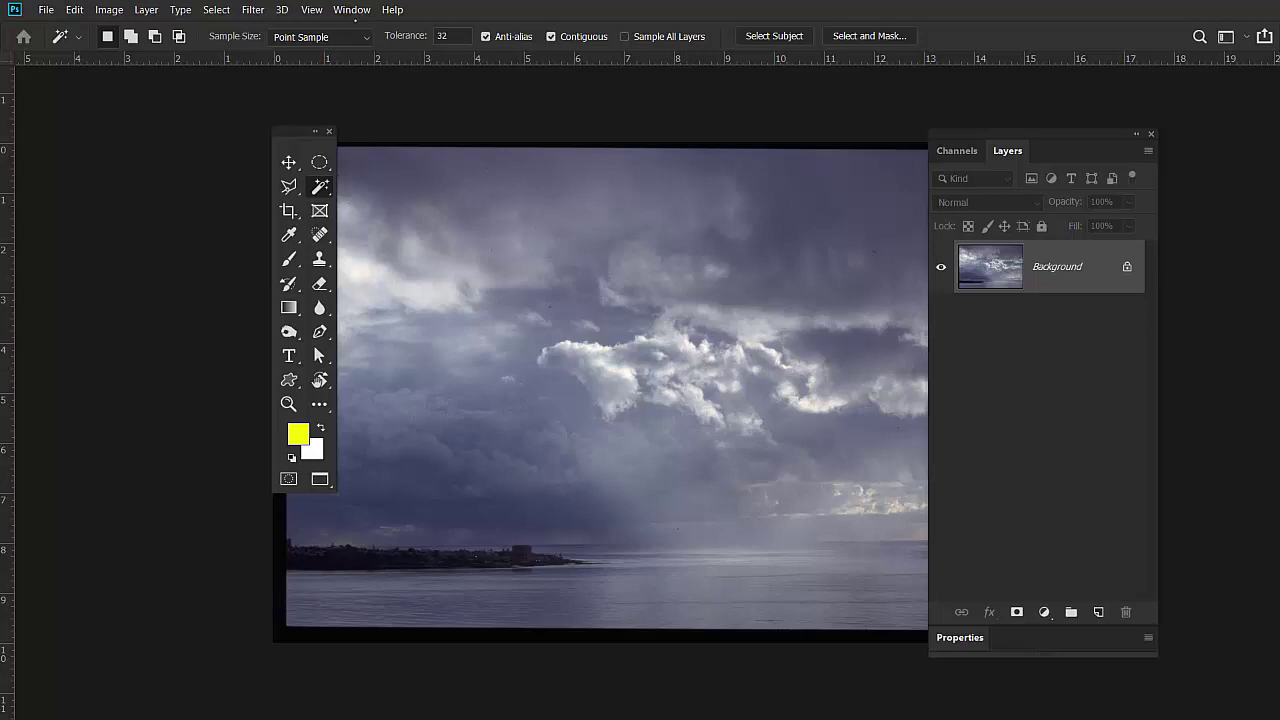
Tile both documents and drag the cloud photo into the statue document as Layer 2, closing cloud002.jpg.
click(351, 9)
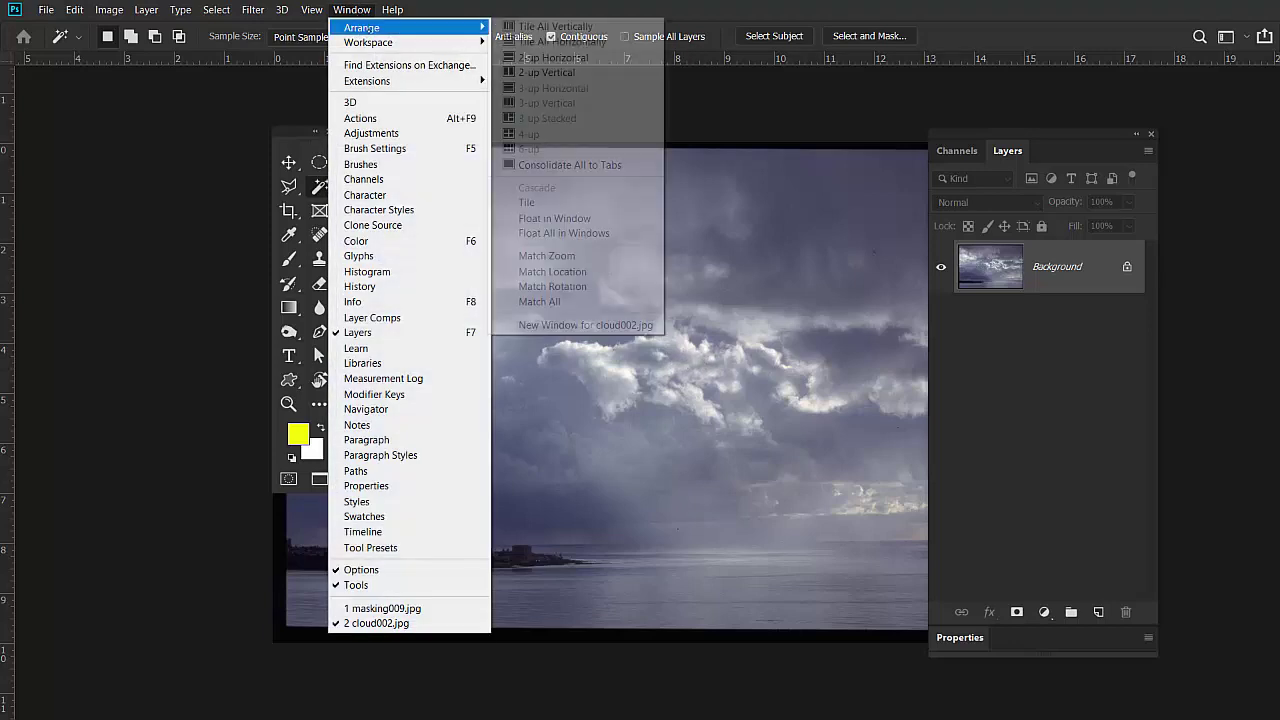
click(555, 26)
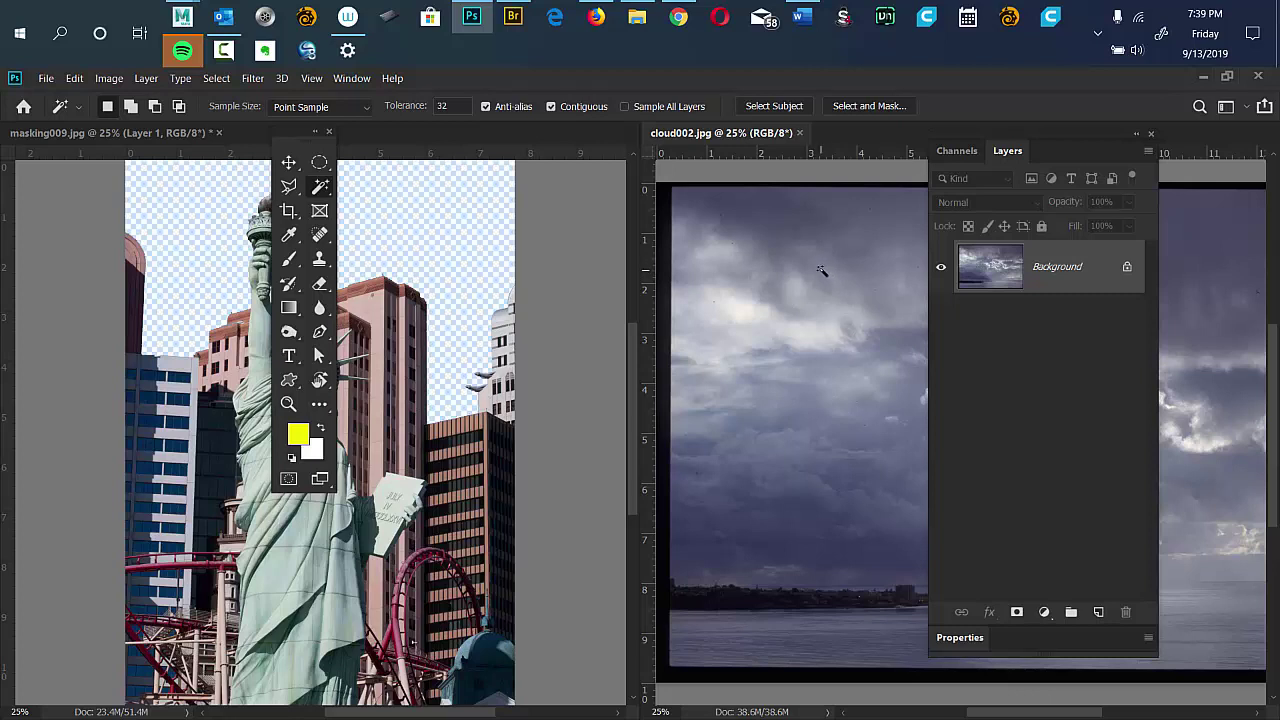
key(v)
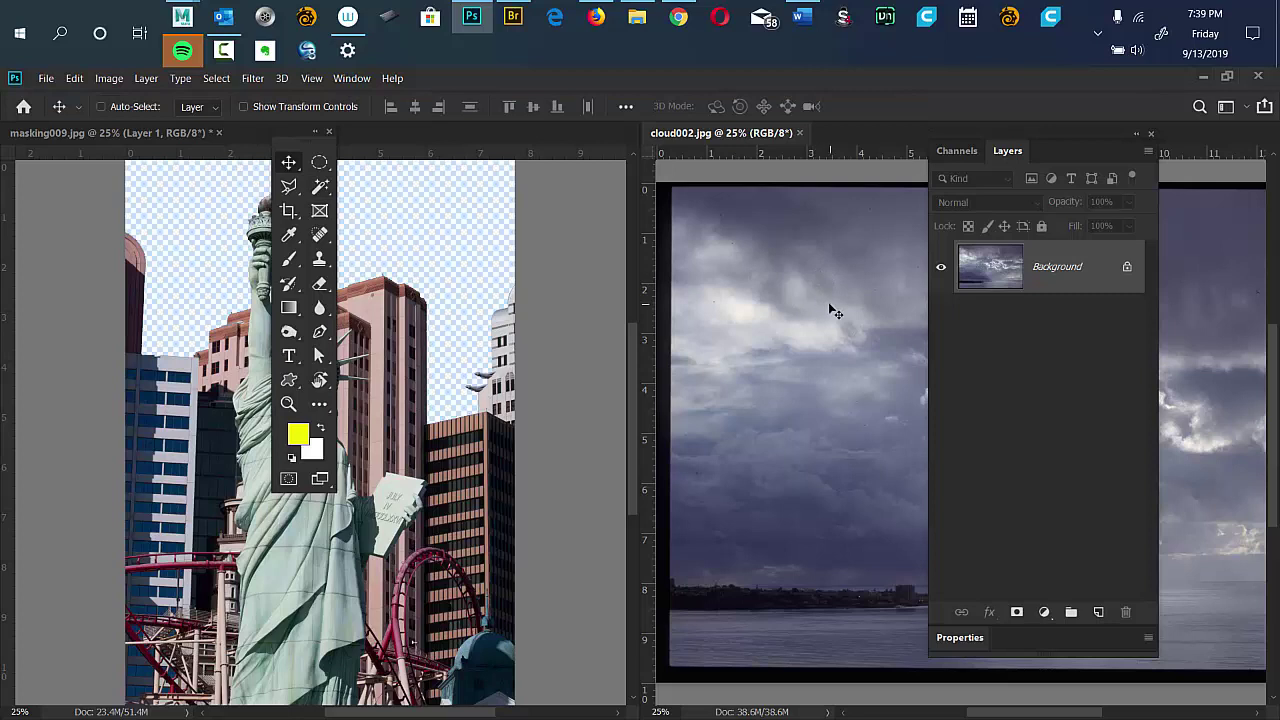
drag(828, 302, 363, 242)
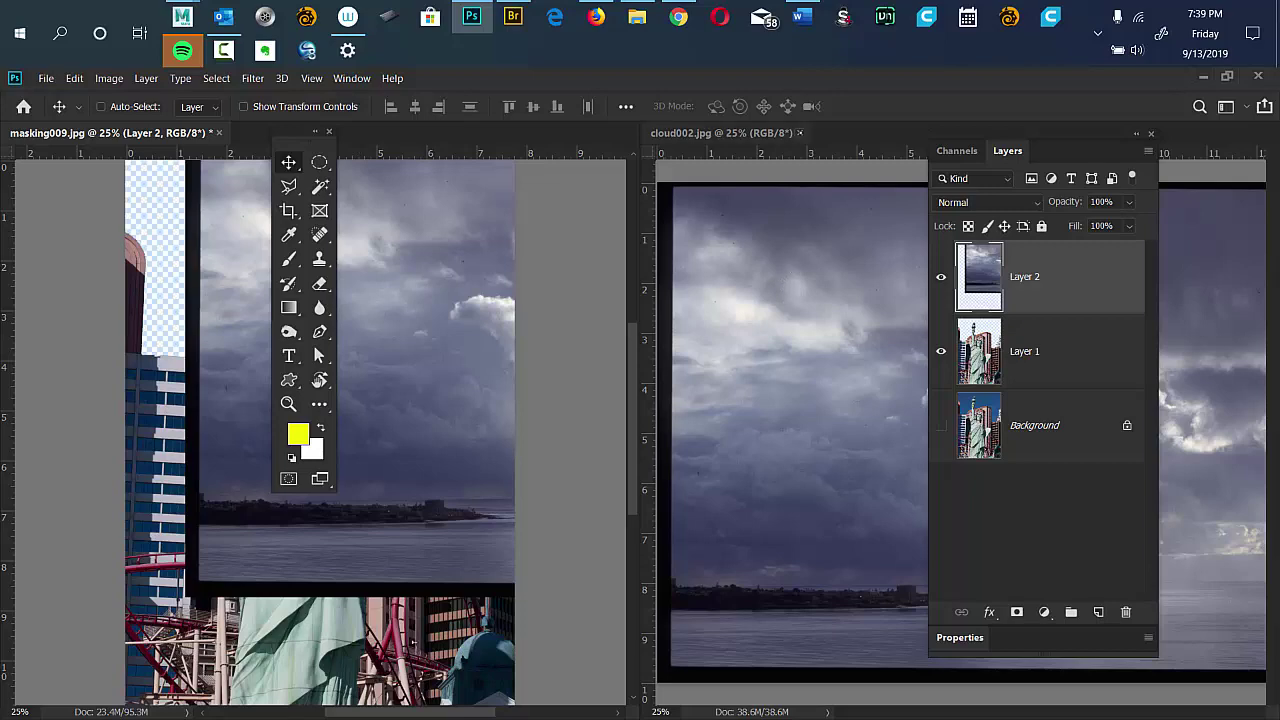
click(799, 132)
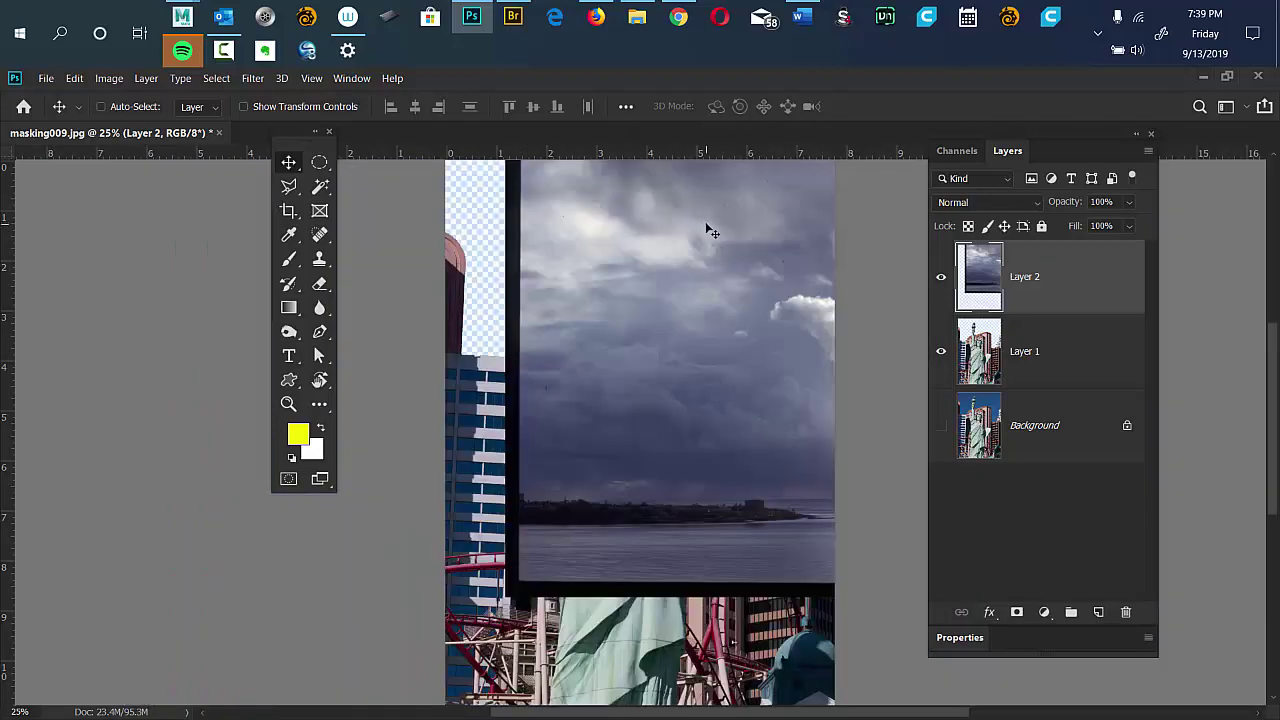
Reposition the cloud sky on the canvas and move Layer 2 beneath the statue's Layer 1.
key(f)
drag(1054, 131, 1121, 124)
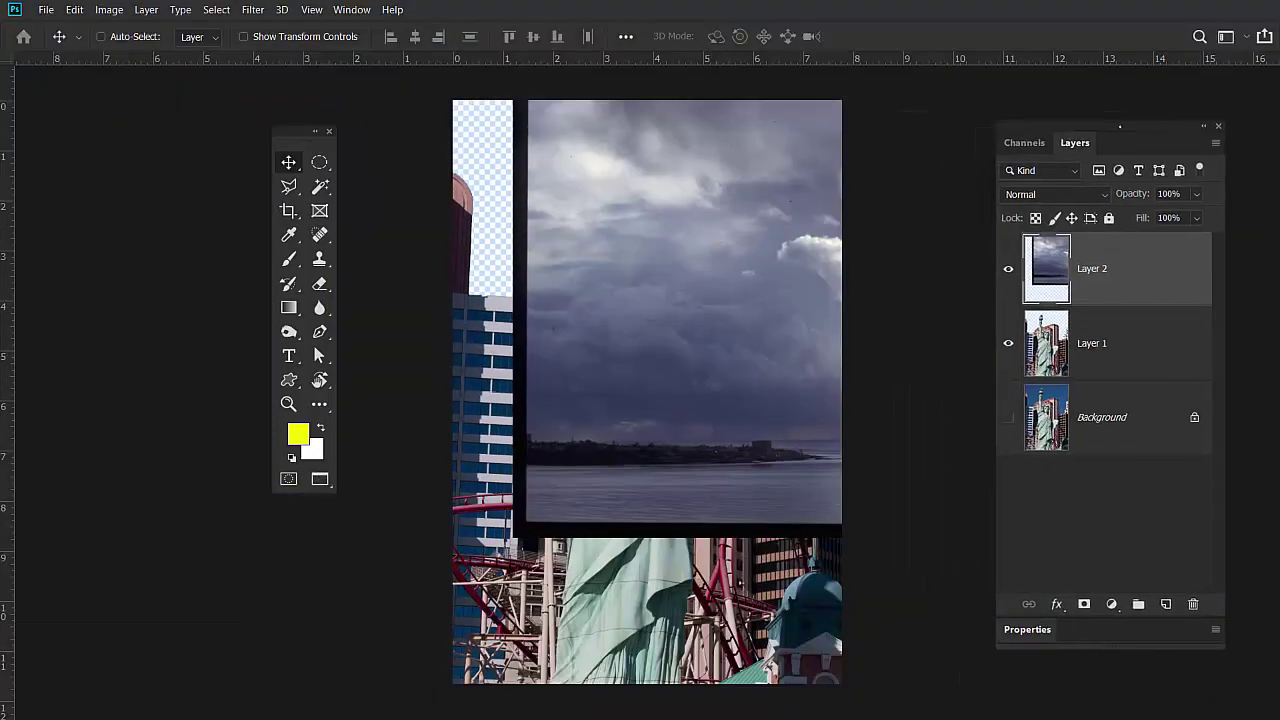
drag(300, 131, 246, 137)
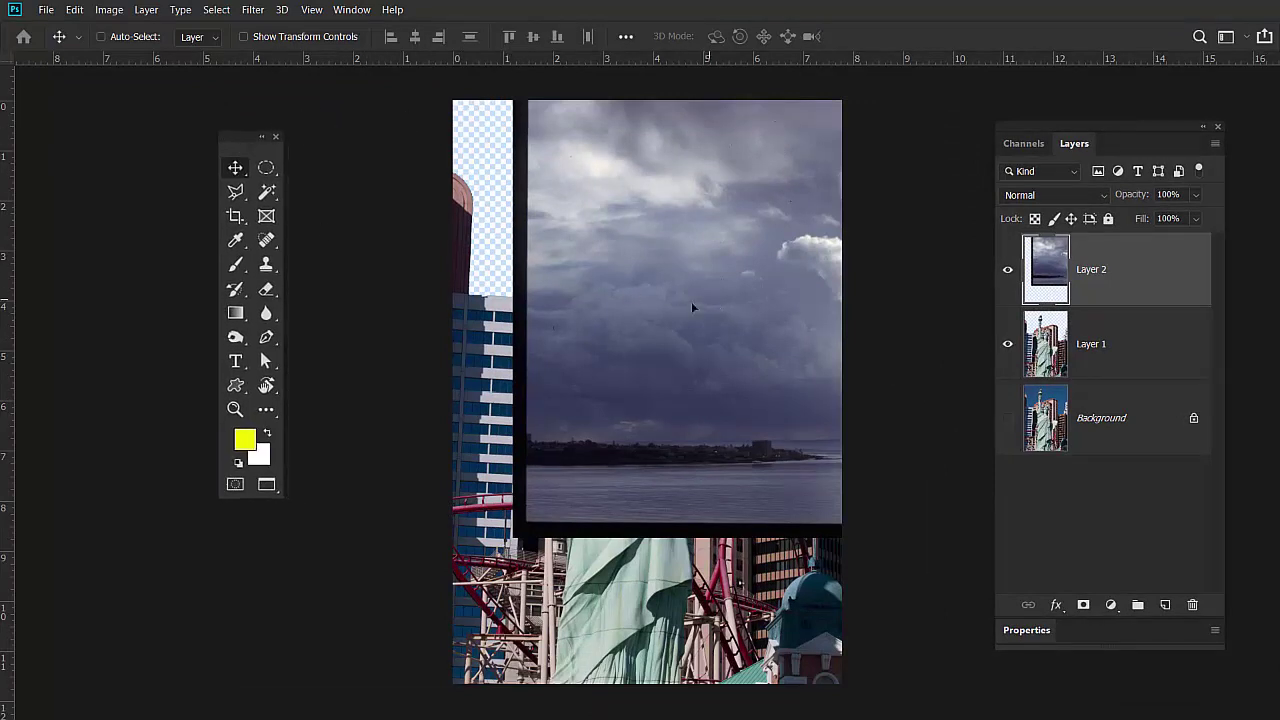
drag(691, 308, 479, 303)
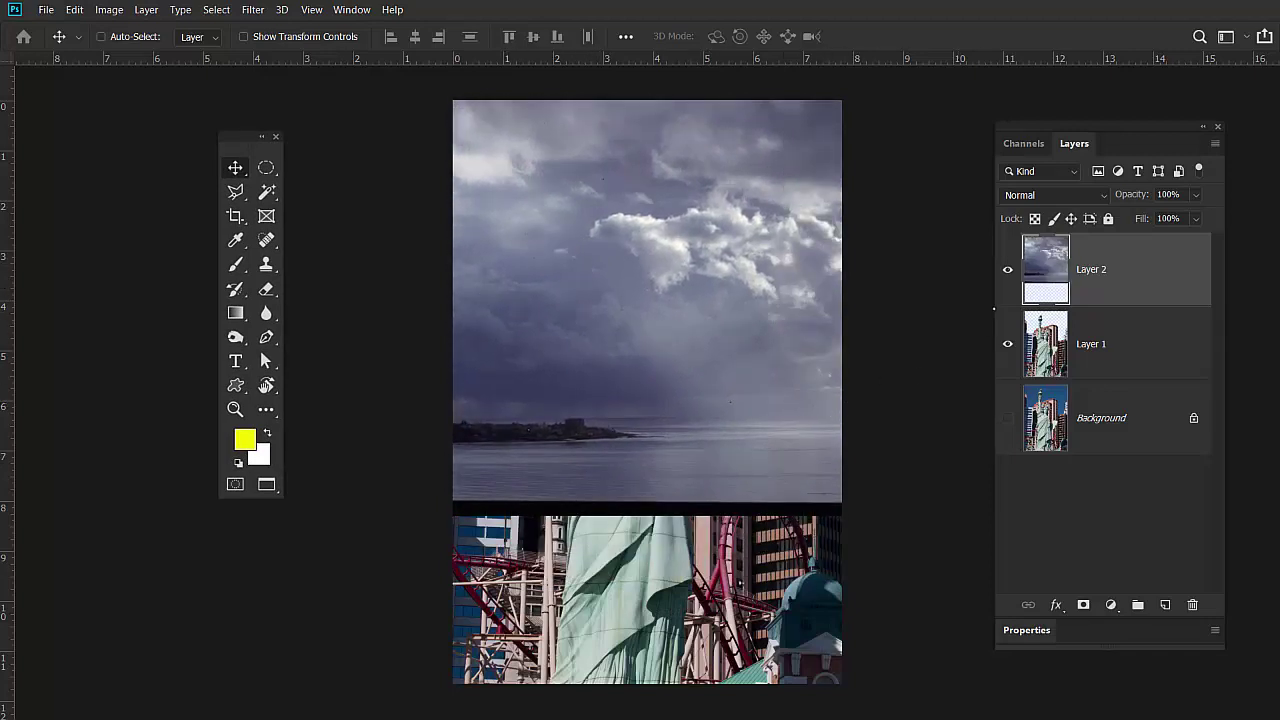
drag(1125, 273, 1112, 362)
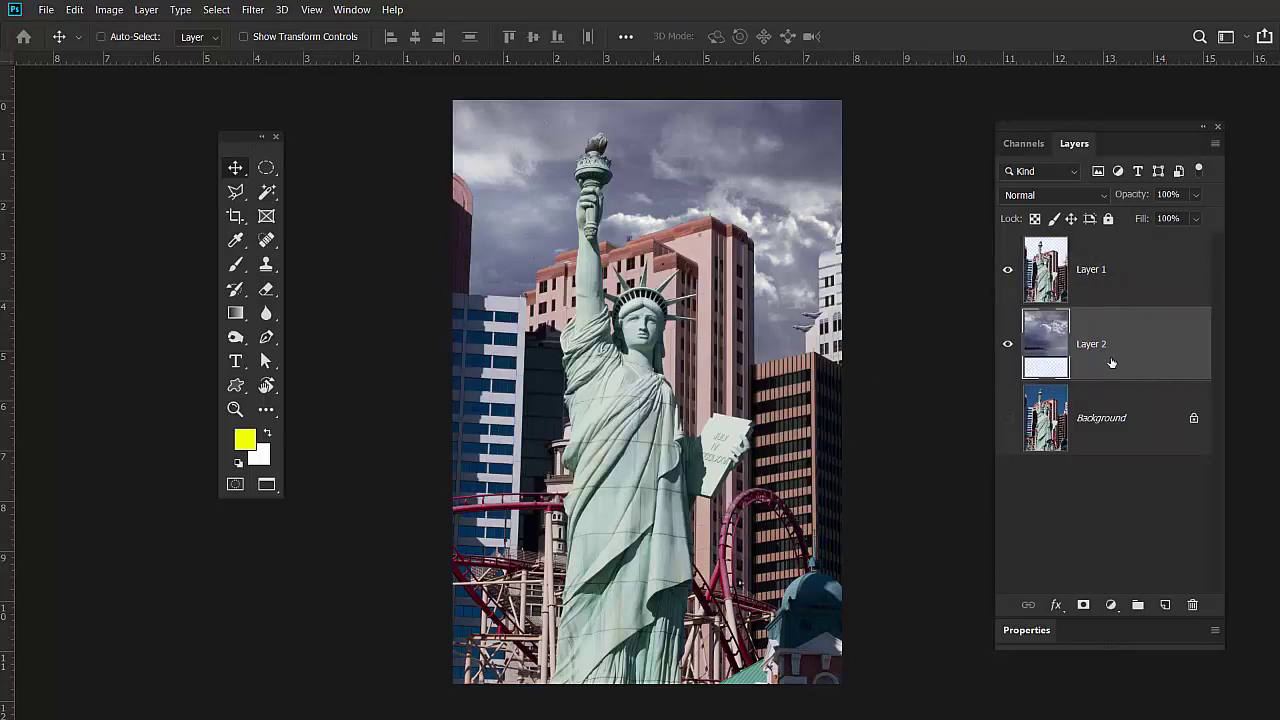
drag(782, 223, 760, 211)
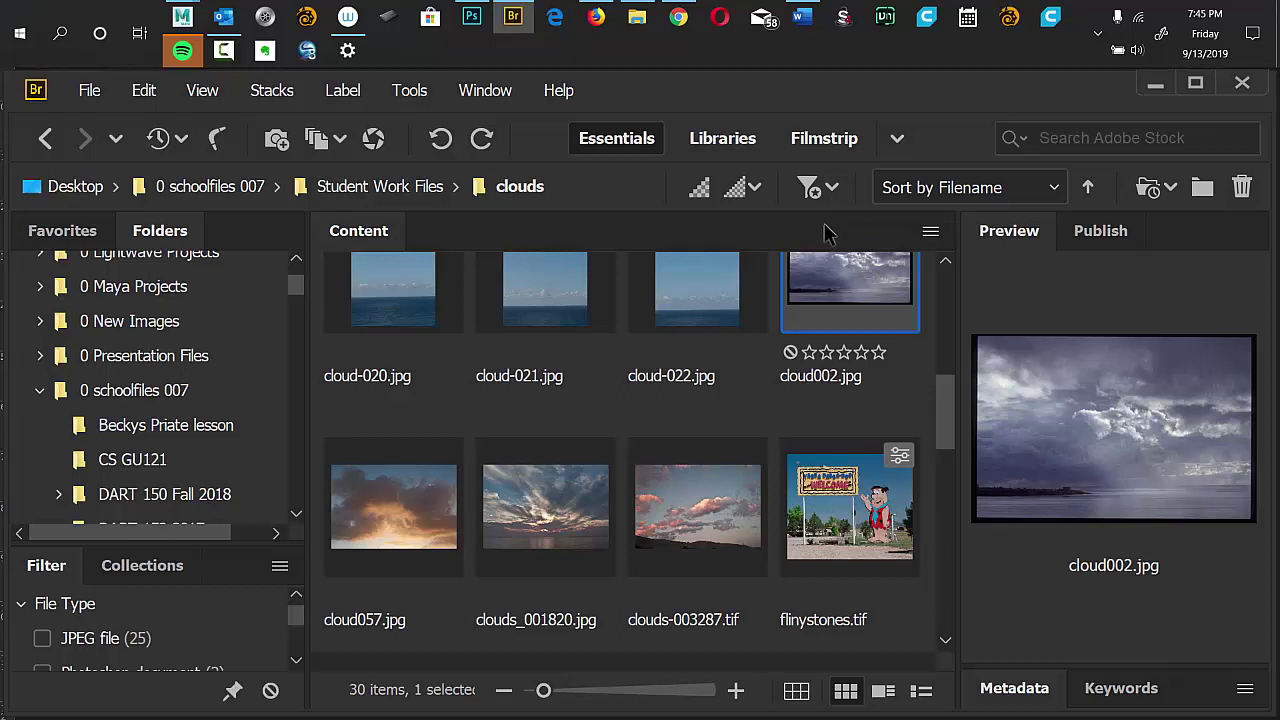
Select flinystones.tif in Bridge's Content panel to bring it into Camera Raw.
click(848, 530)
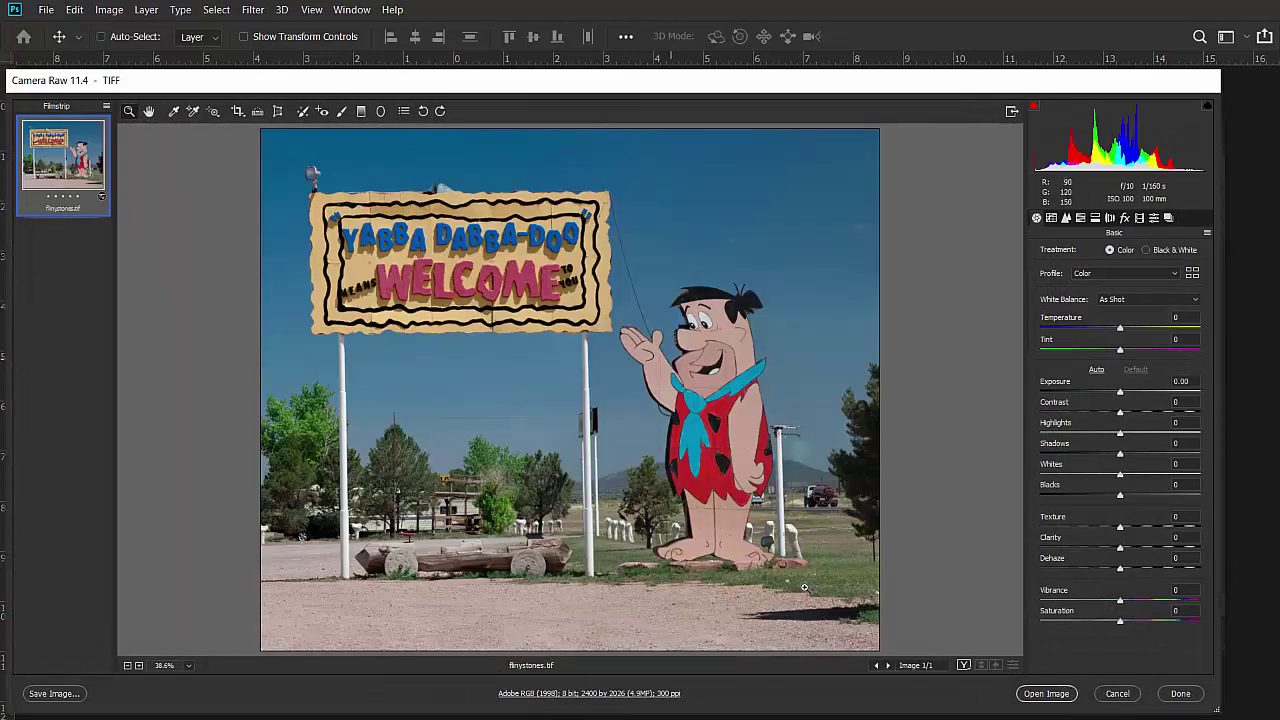
Open the Flintstones photo from Camera Raw and Magic Wand-select the blue sky, Shift-adding the lower sky.
click(1047, 693)
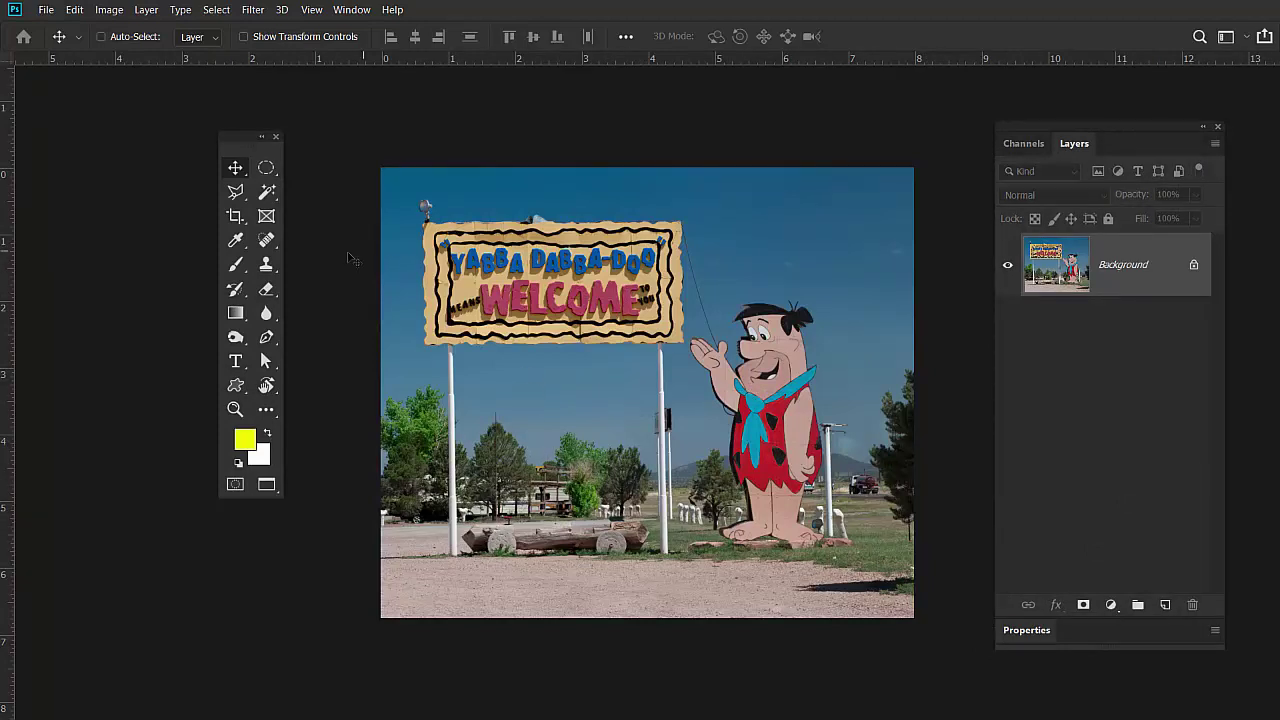
click(267, 192)
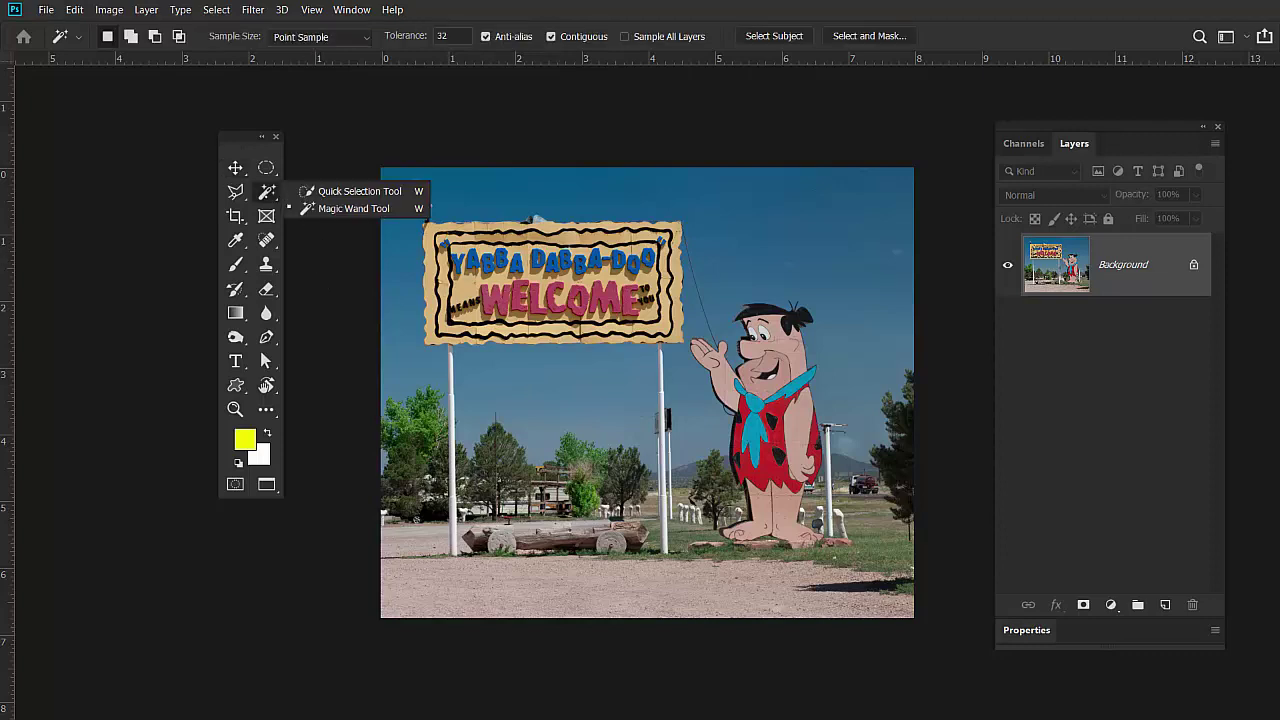
click(447, 190)
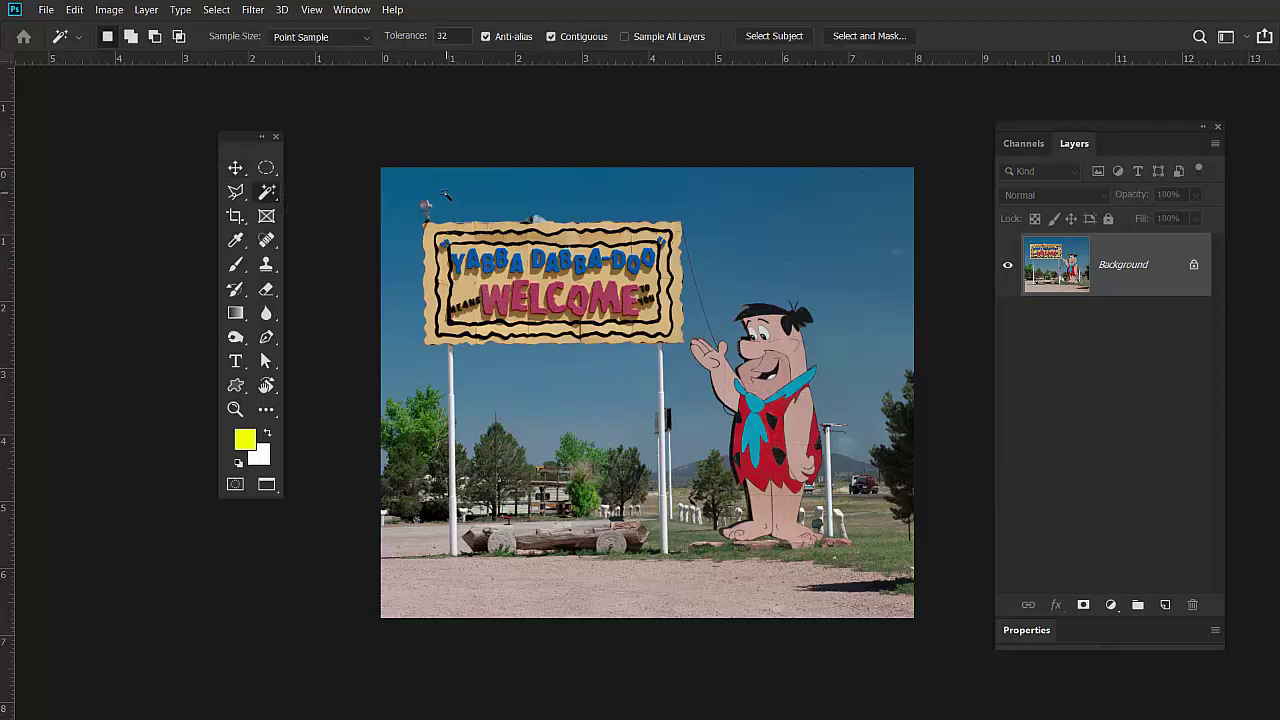
click(447, 205)
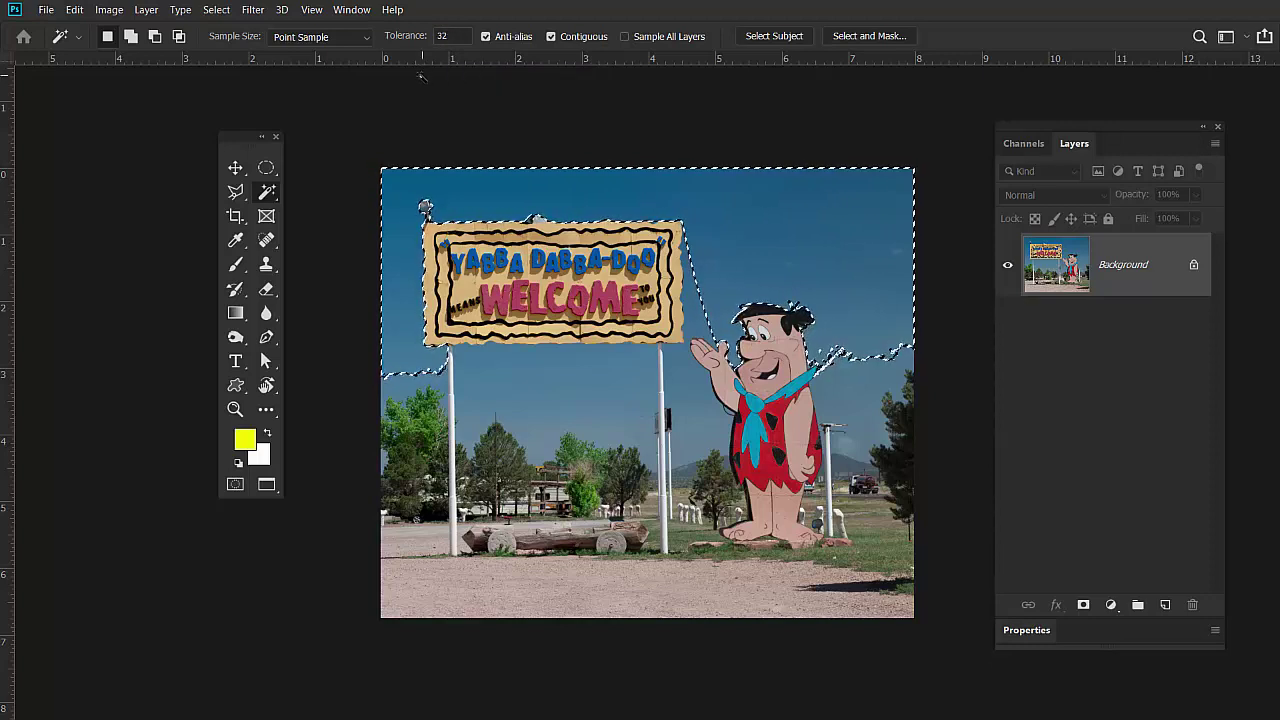
key(ctrl)
key(ctrl+d)
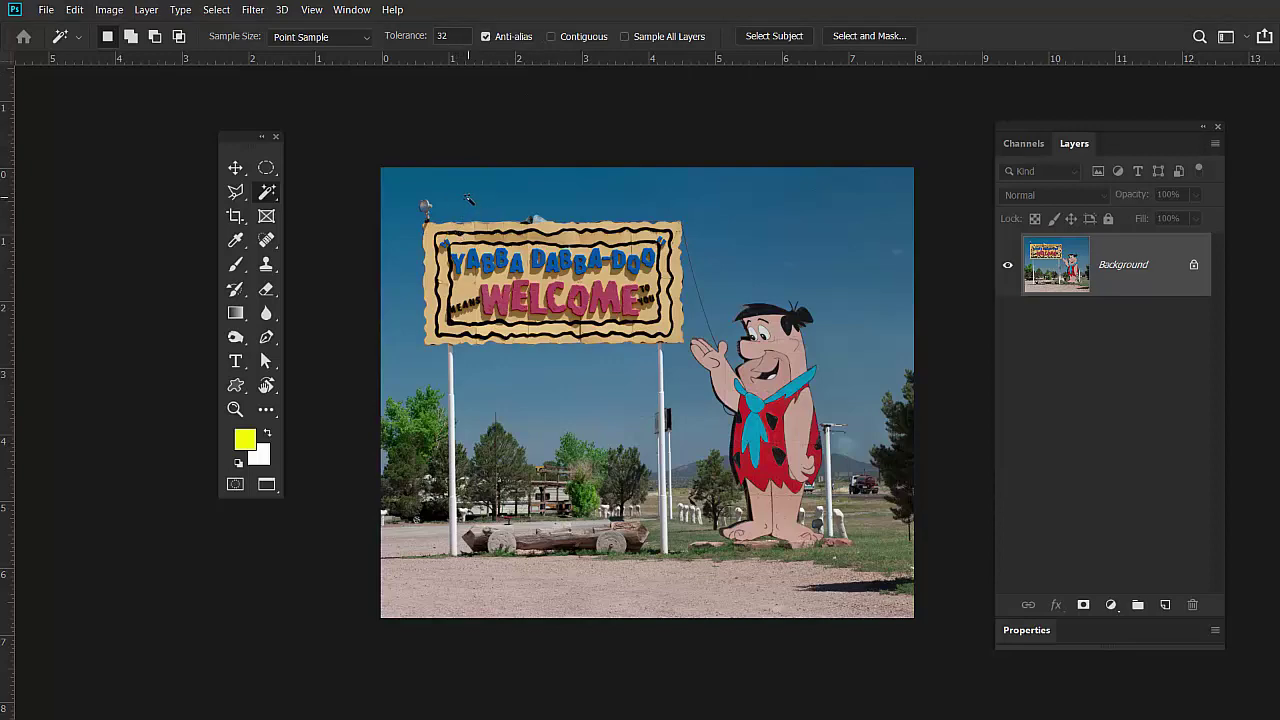
click(470, 197)
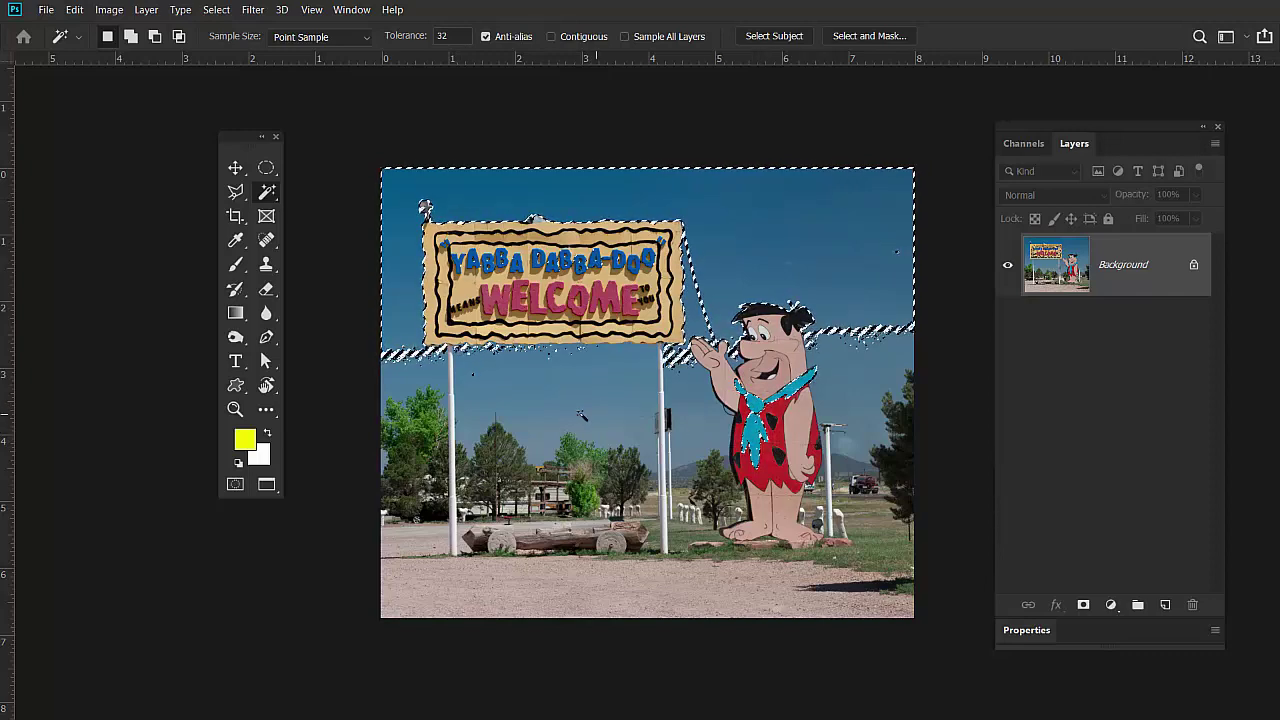
key(shift)
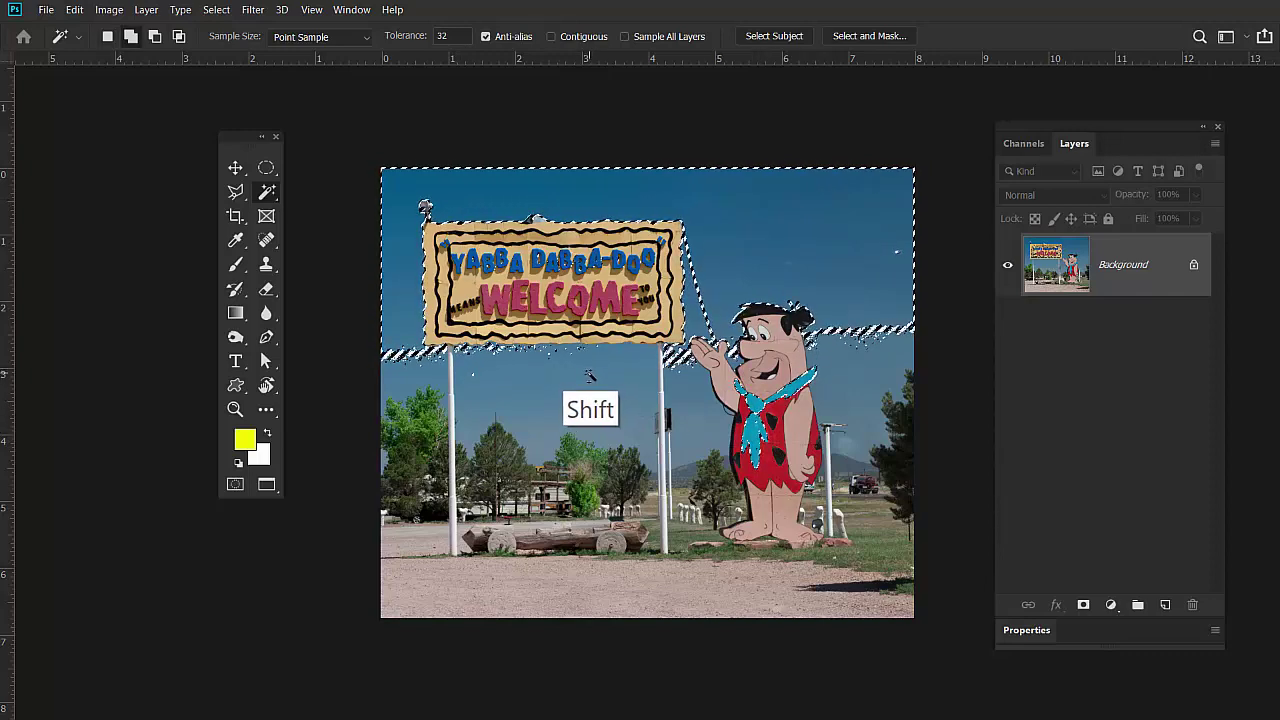
shift+click(587, 385)
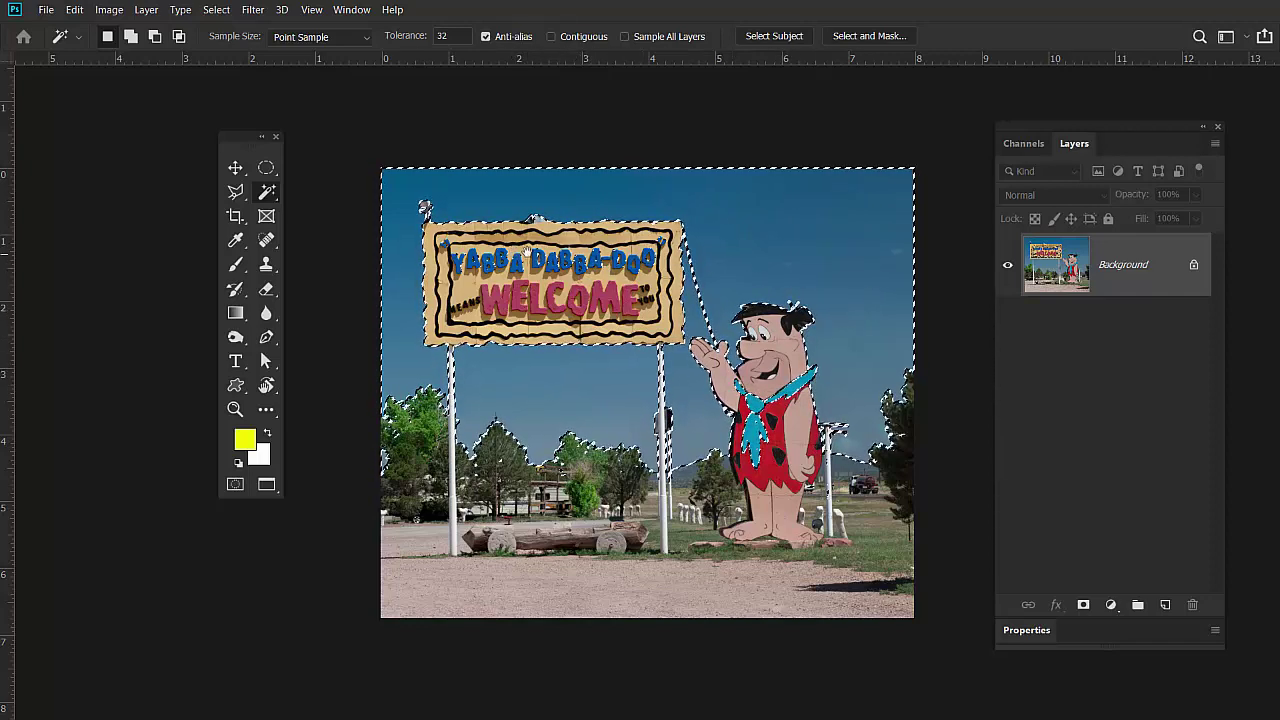
Zoom in on the sign's edge, fit the photo back, widen the work area, and show the selection as a quick mask.
key(alt)
scroll(550, 246, up, 6)
key(alt+space)
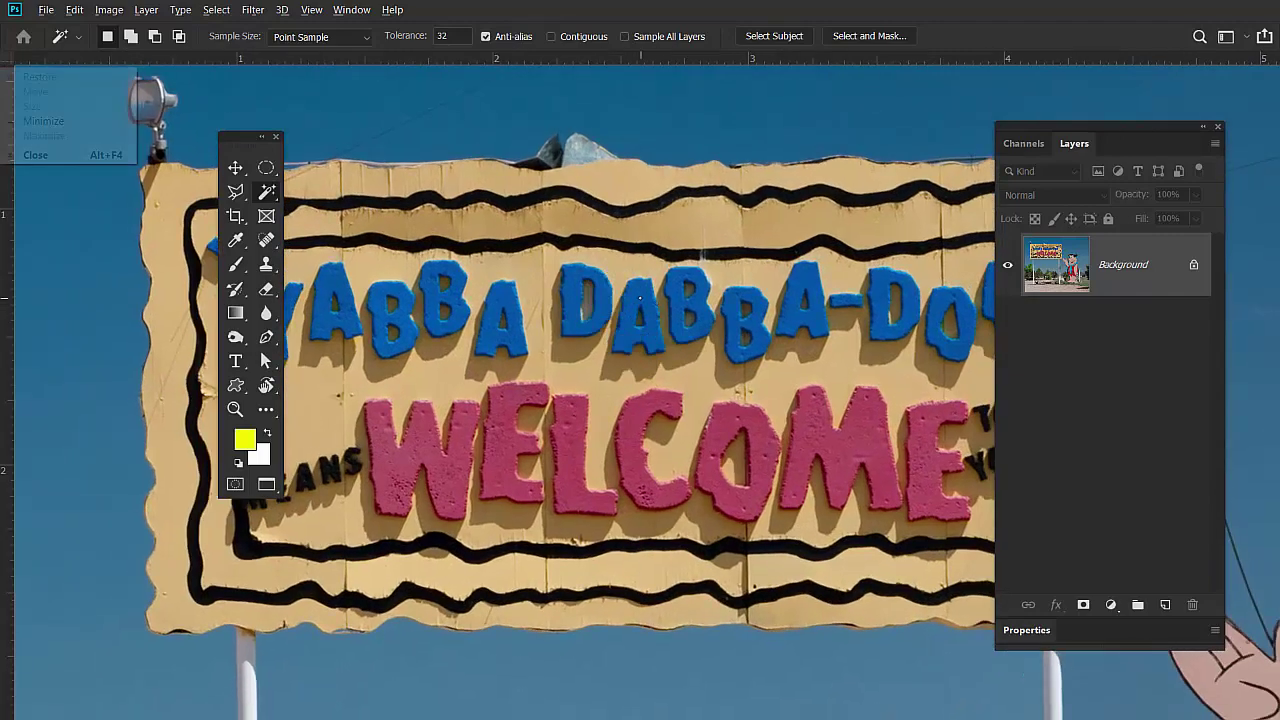
key(Escape)
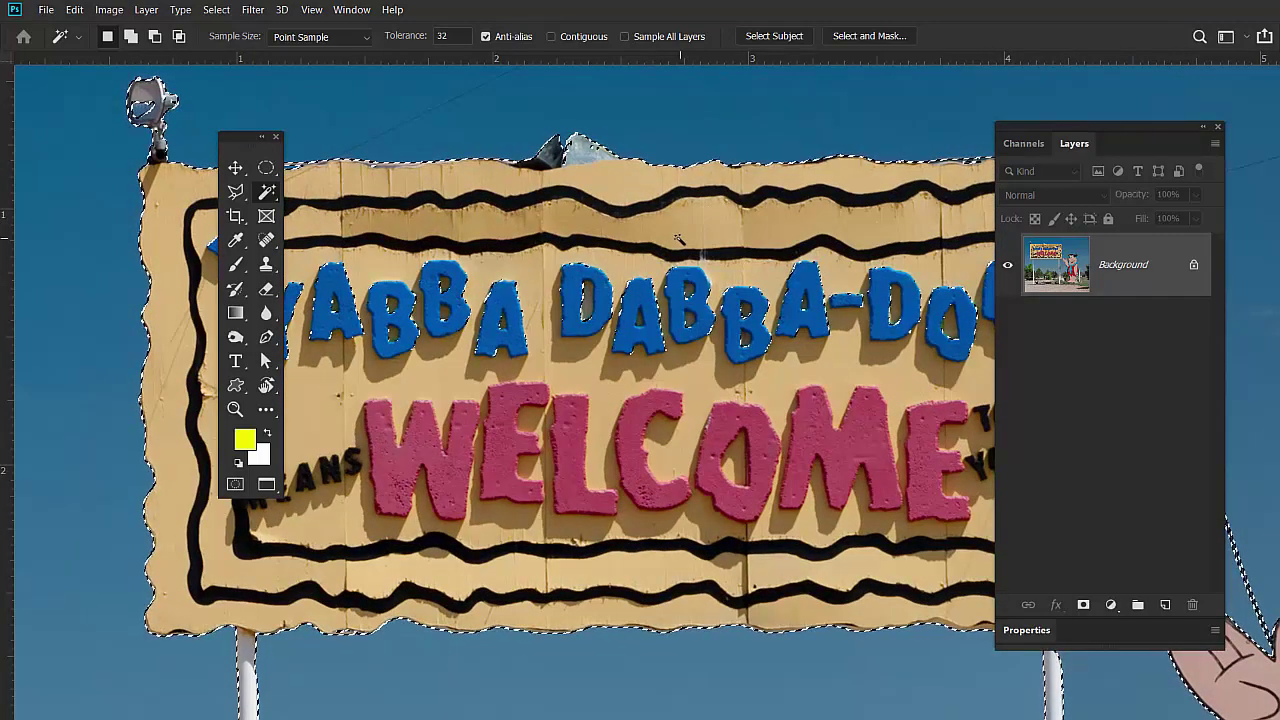
key(ctrl)
key(ctrl+minus)
key(ctrl+minus)
key(ctrl+minus)
key(ctrl+minus)
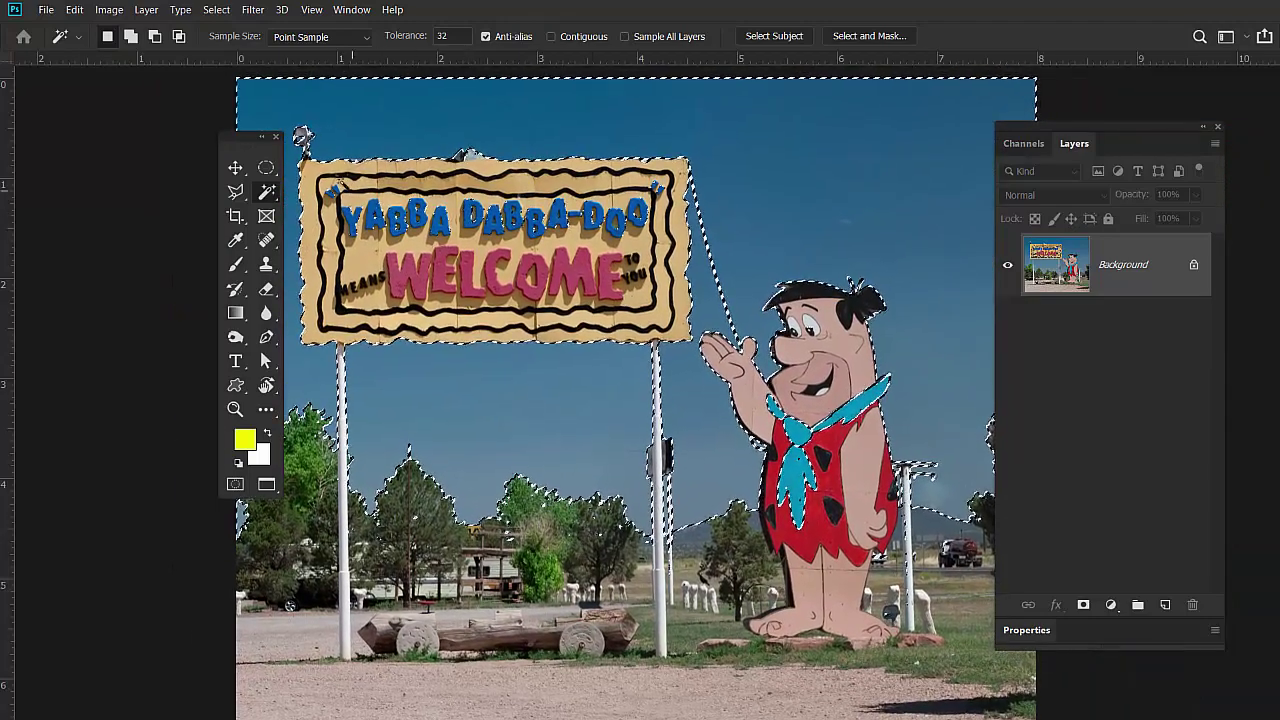
key(ctrl+r)
drag(240, 135, 140, 139)
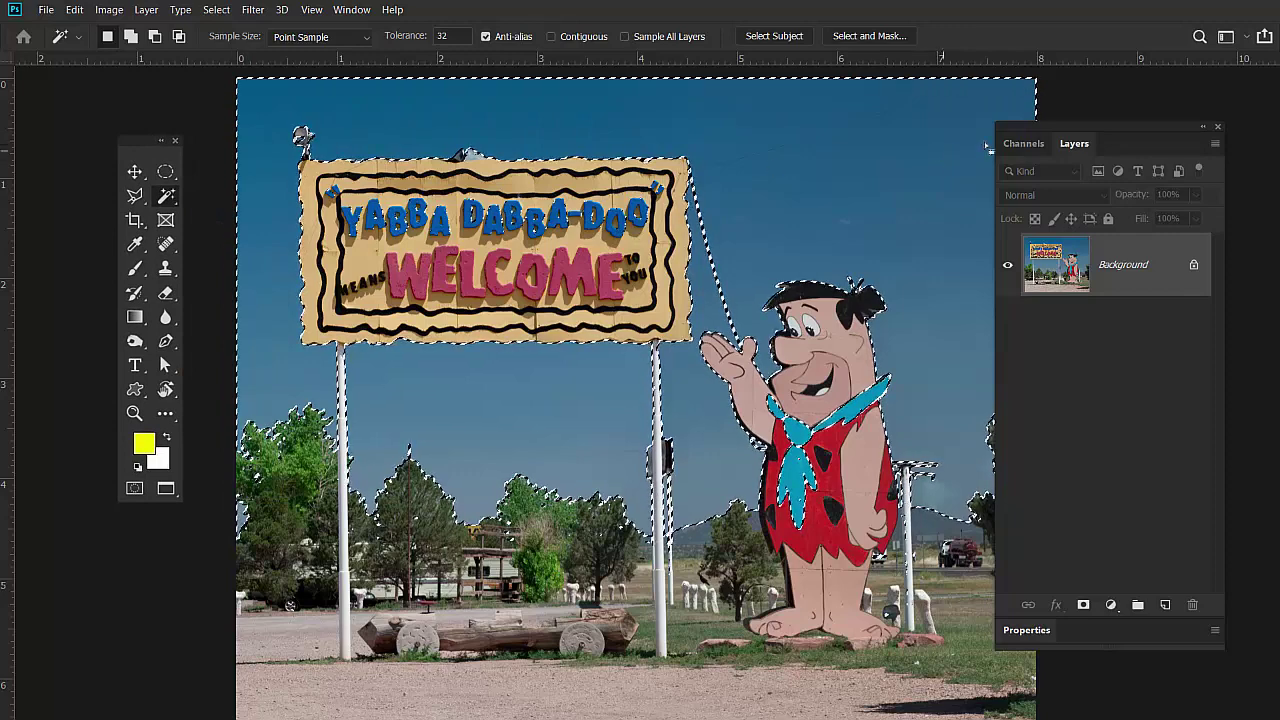
drag(1099, 124, 1154, 113)
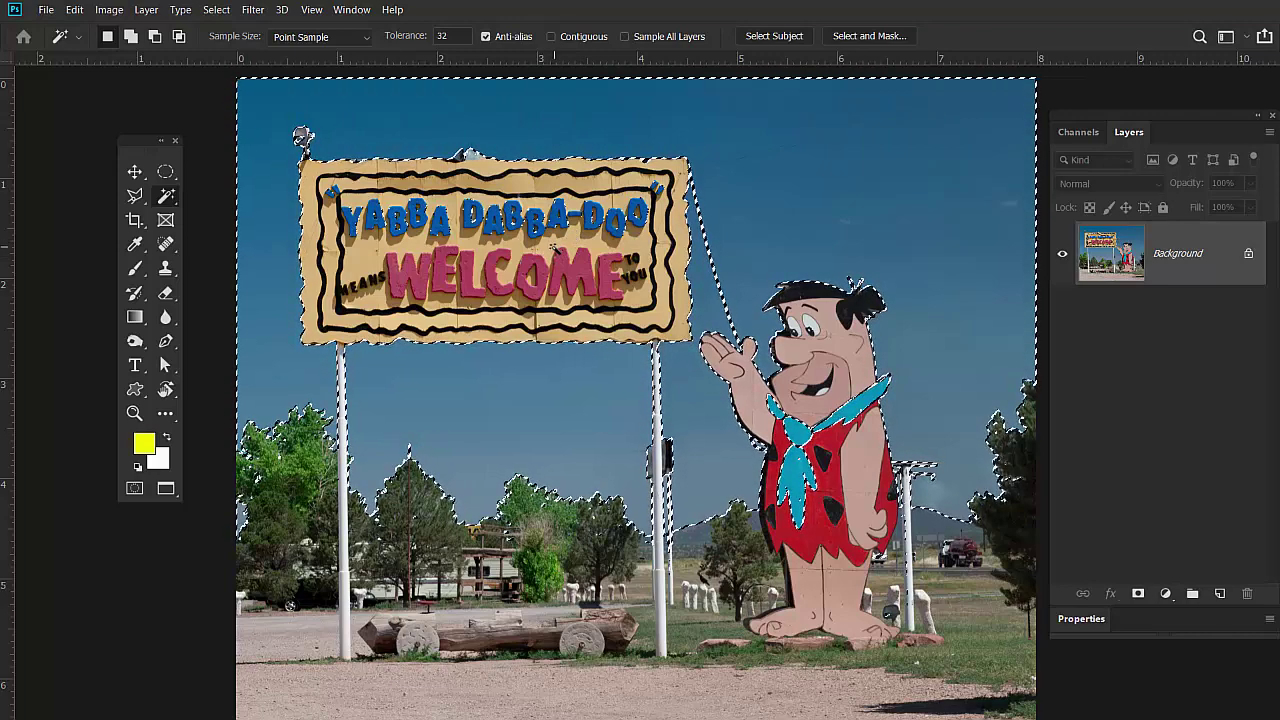
key(q)
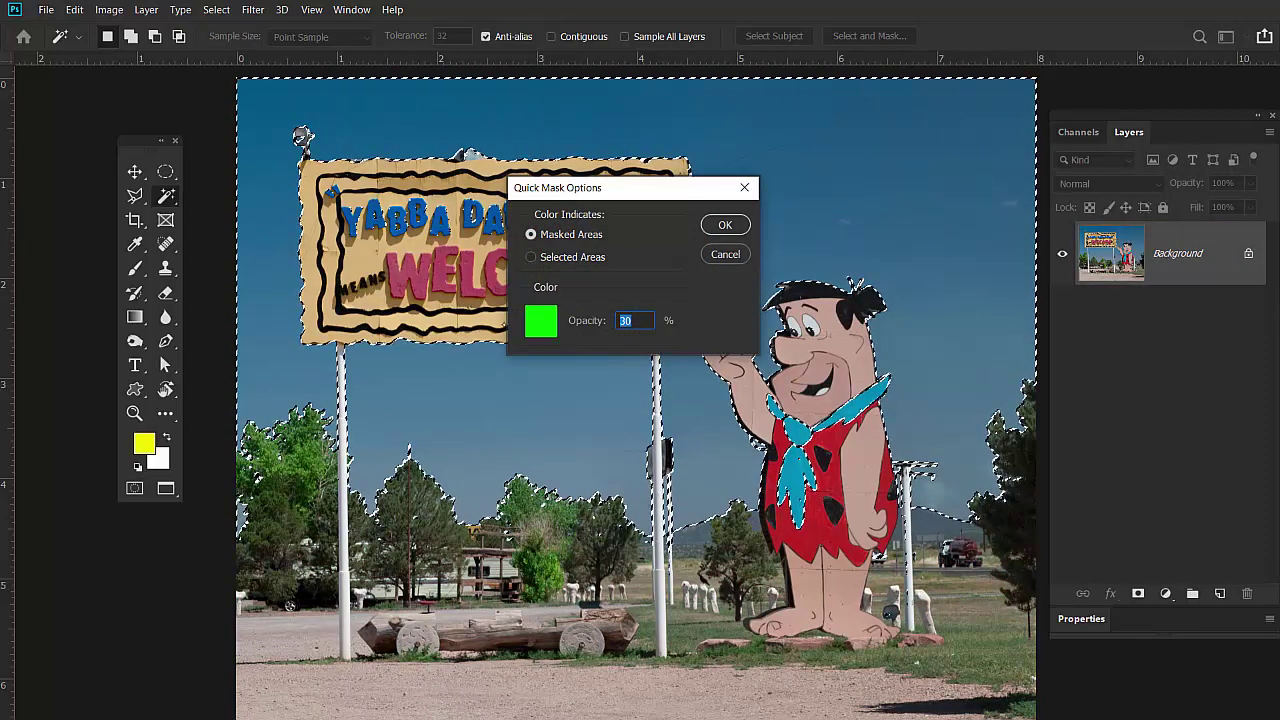
Set the Quick Mask overlay colour to red (ff000c) and show the selection under it.
click(541, 320)
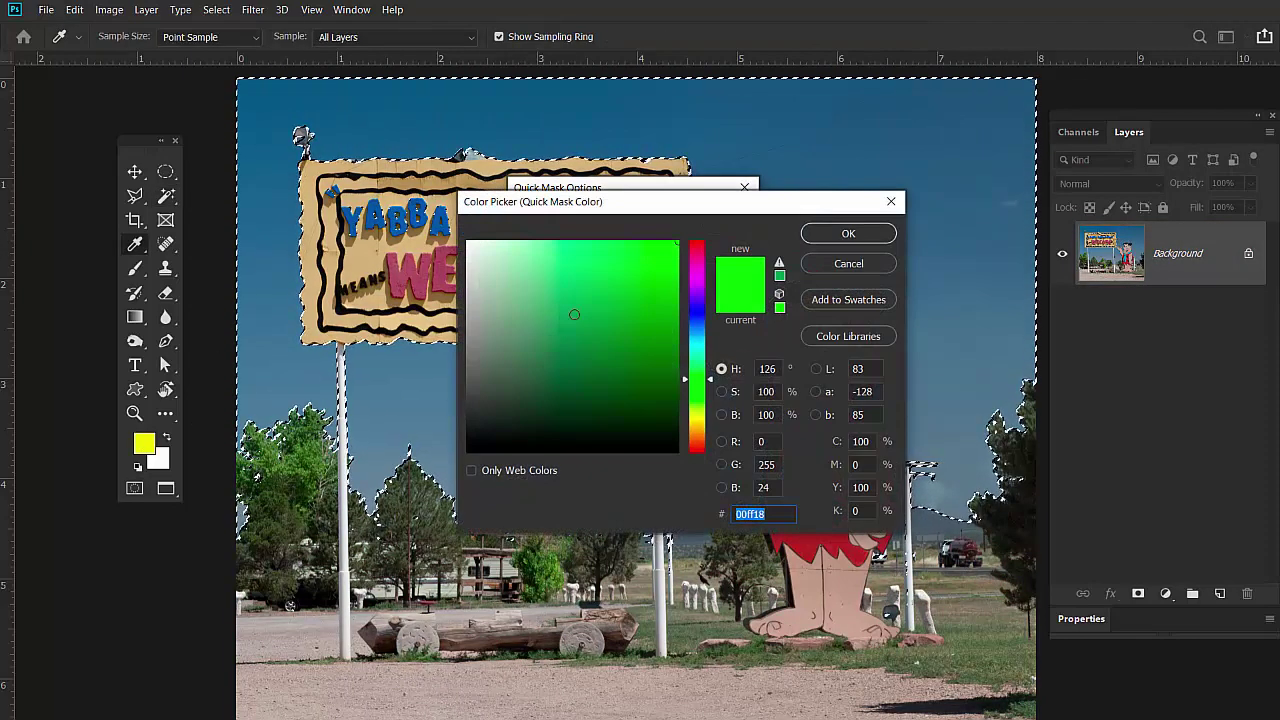
text(ff000c)
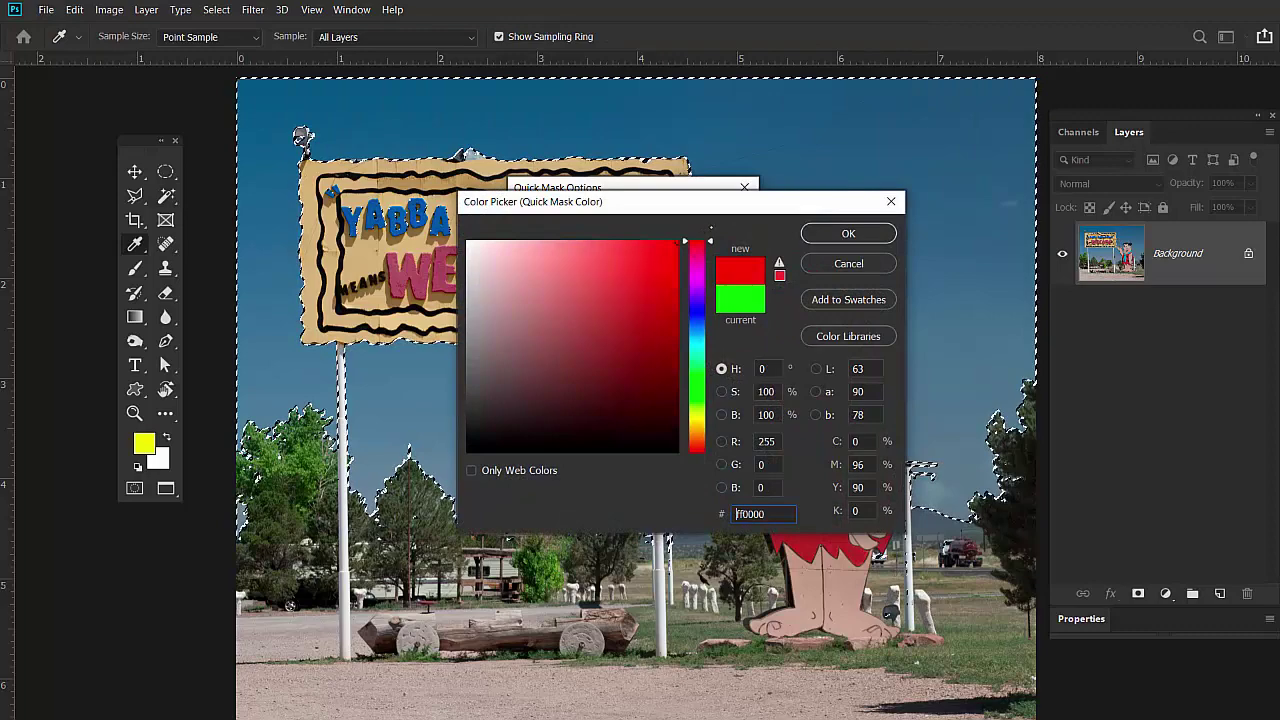
key(Return)
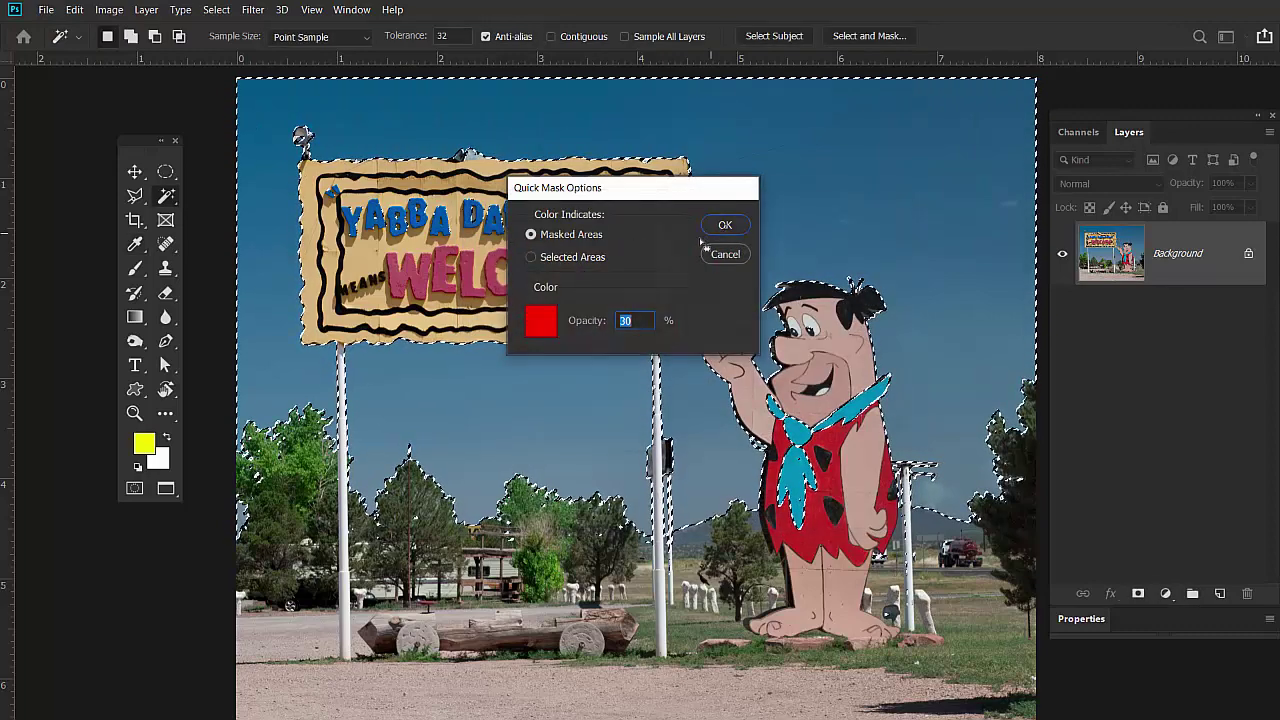
click(720, 225)
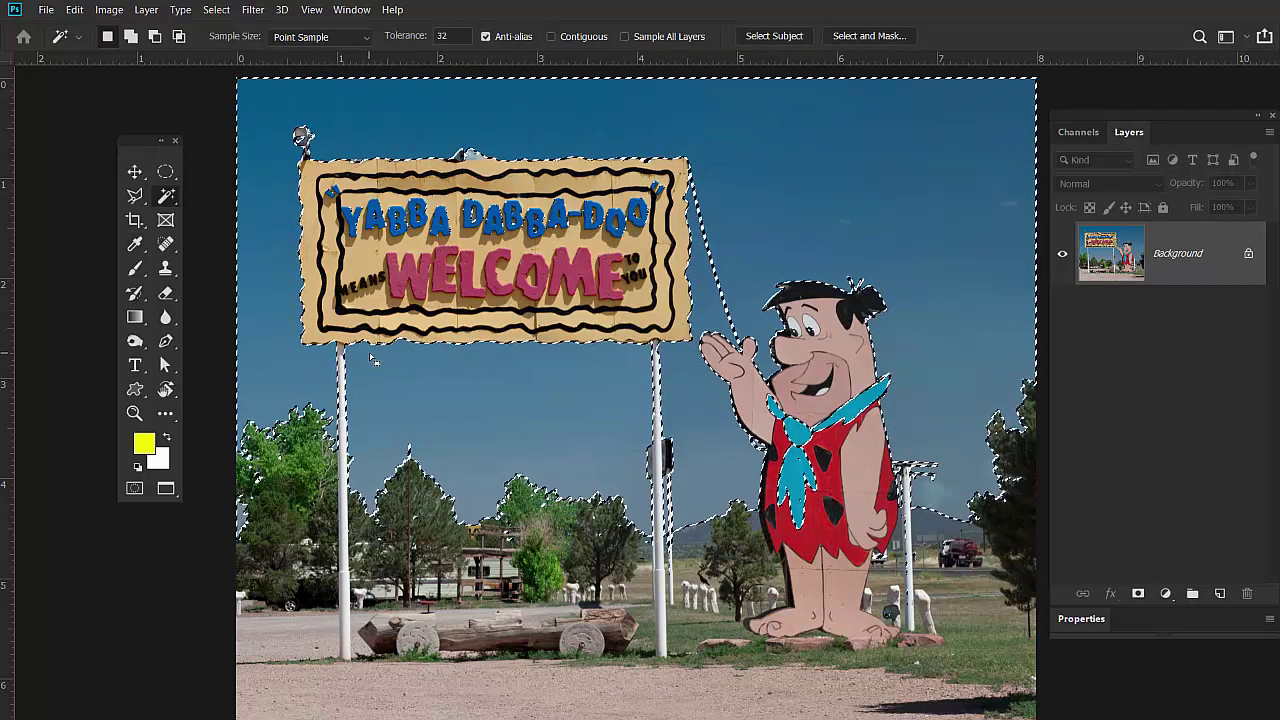
key(q)
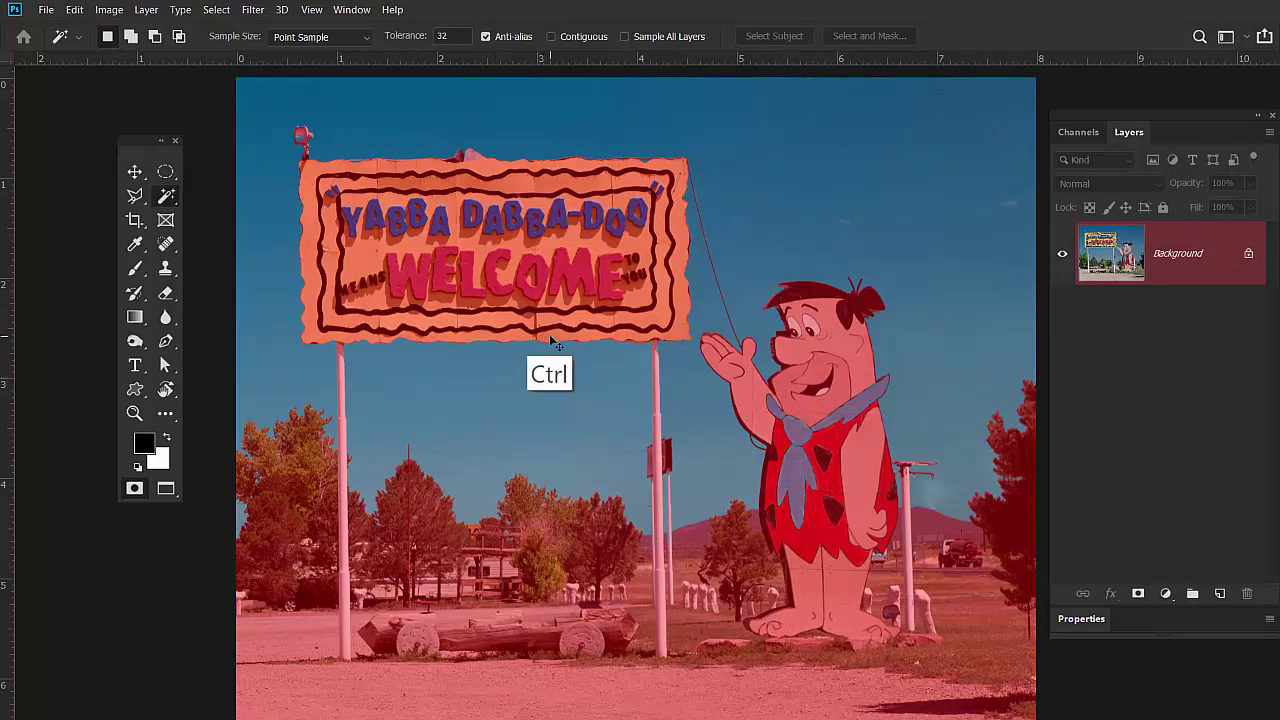
Zoom in on the Welcome sign and toggle Quick Mask to compare the selection with the red overlay.
key(ctrl+plus)
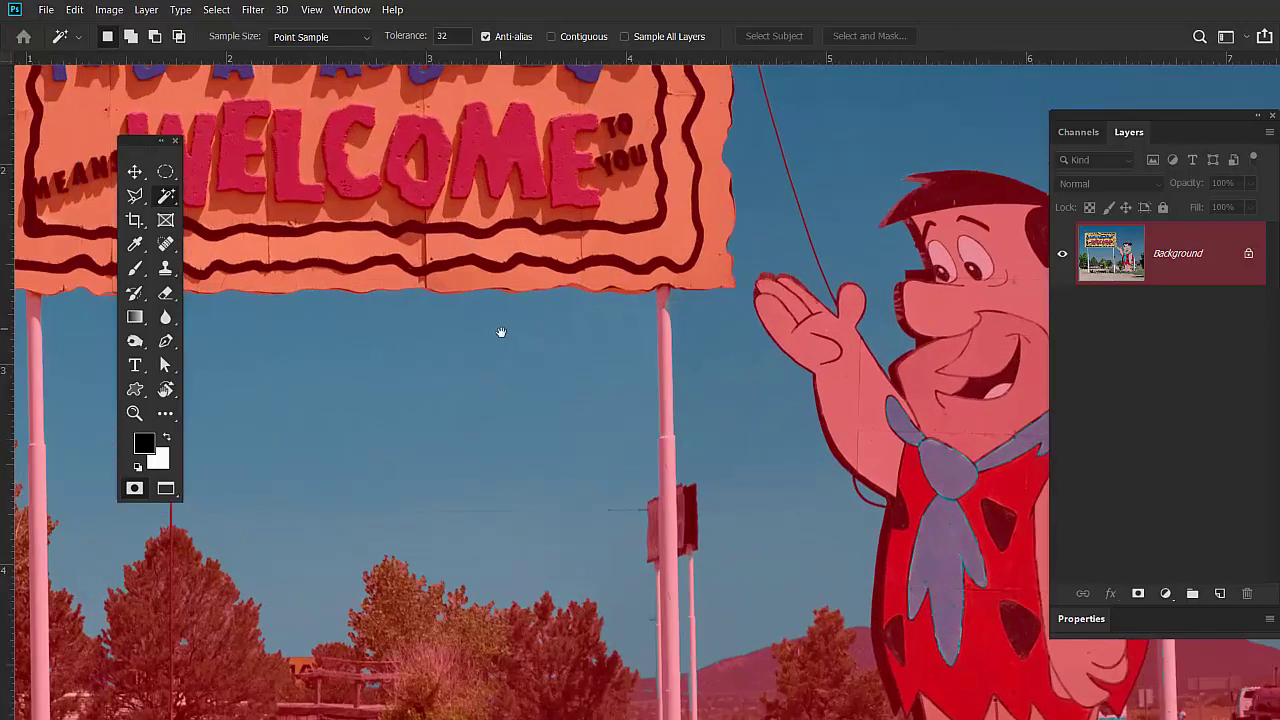
drag(503, 331, 811, 326)
drag(657, 374, 646, 460)
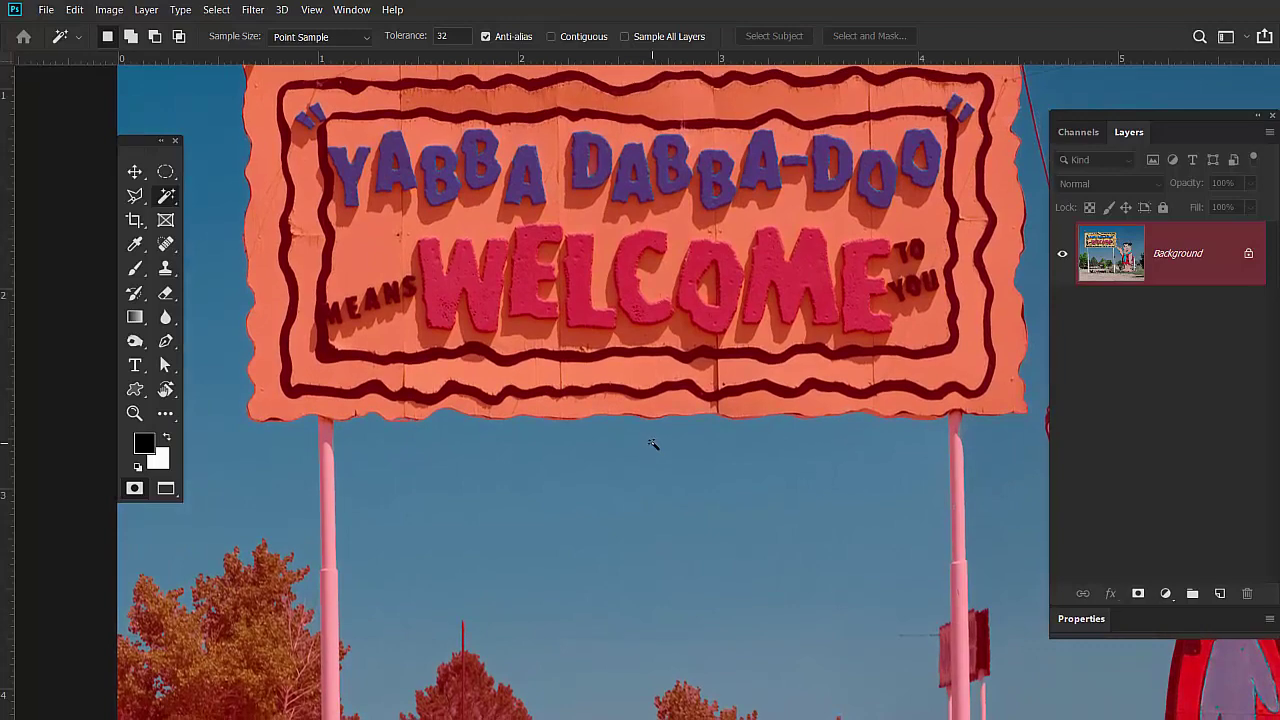
key(q)
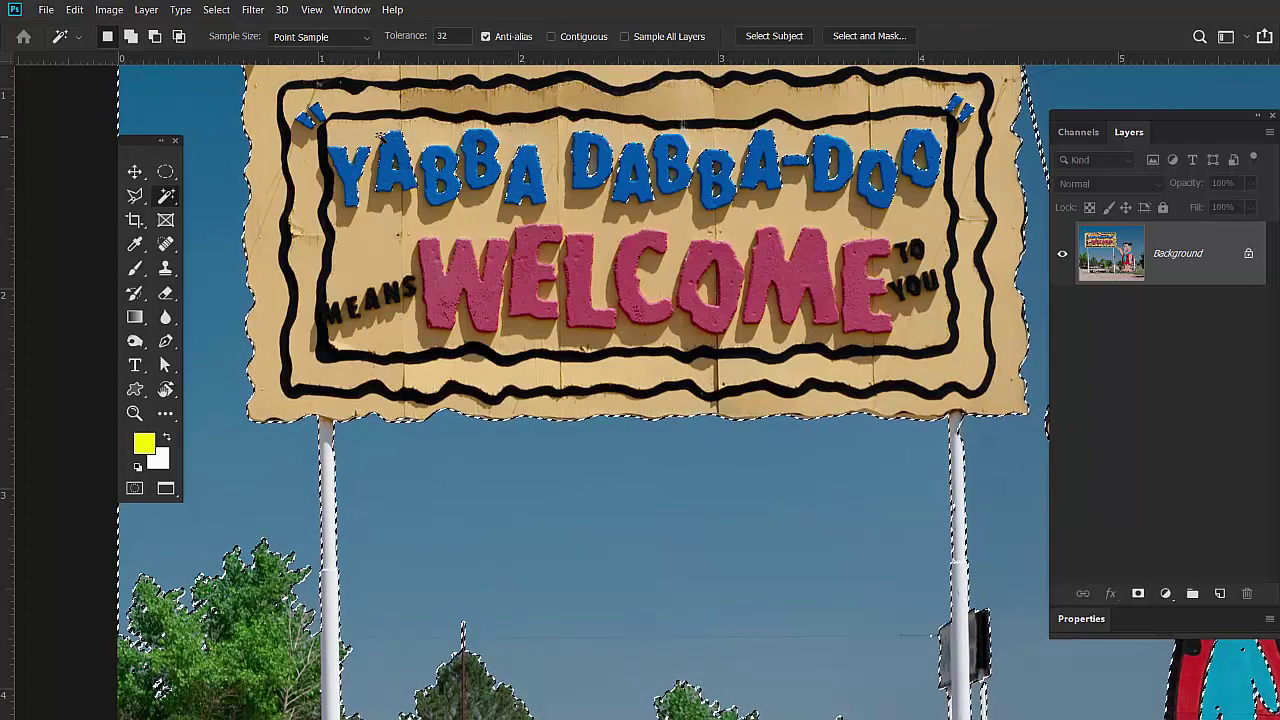
key(q)
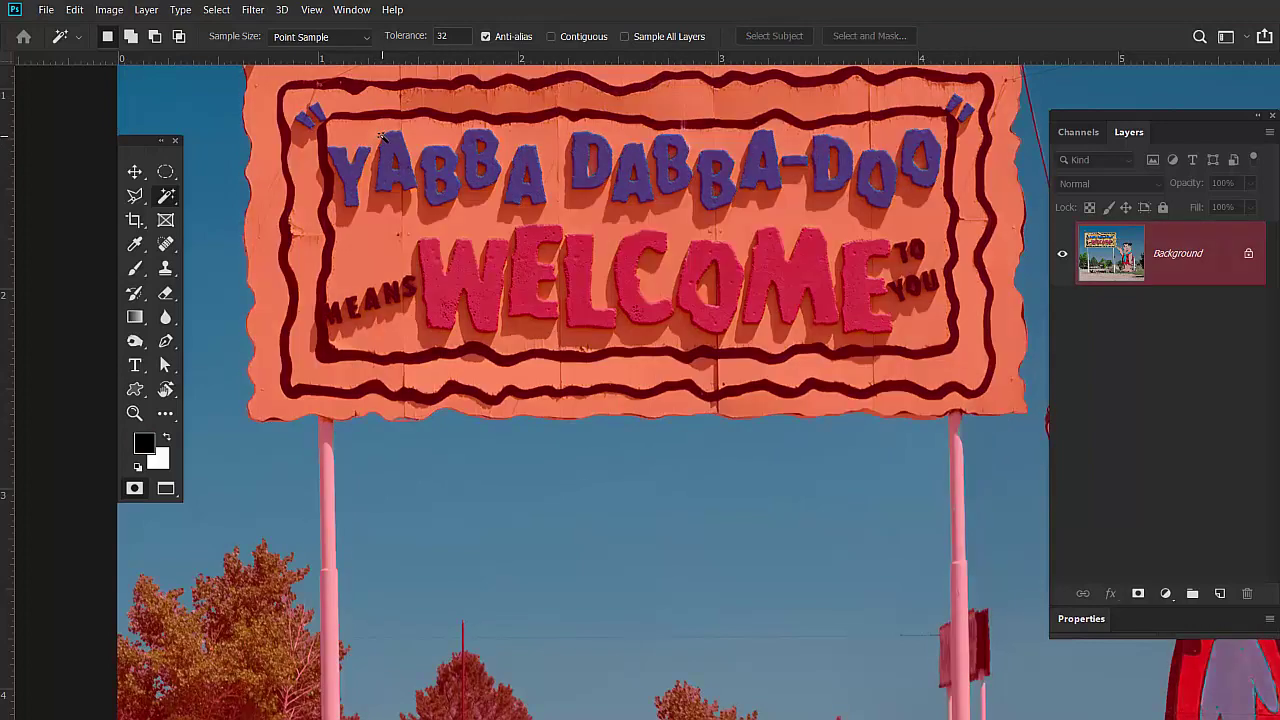
key(b)
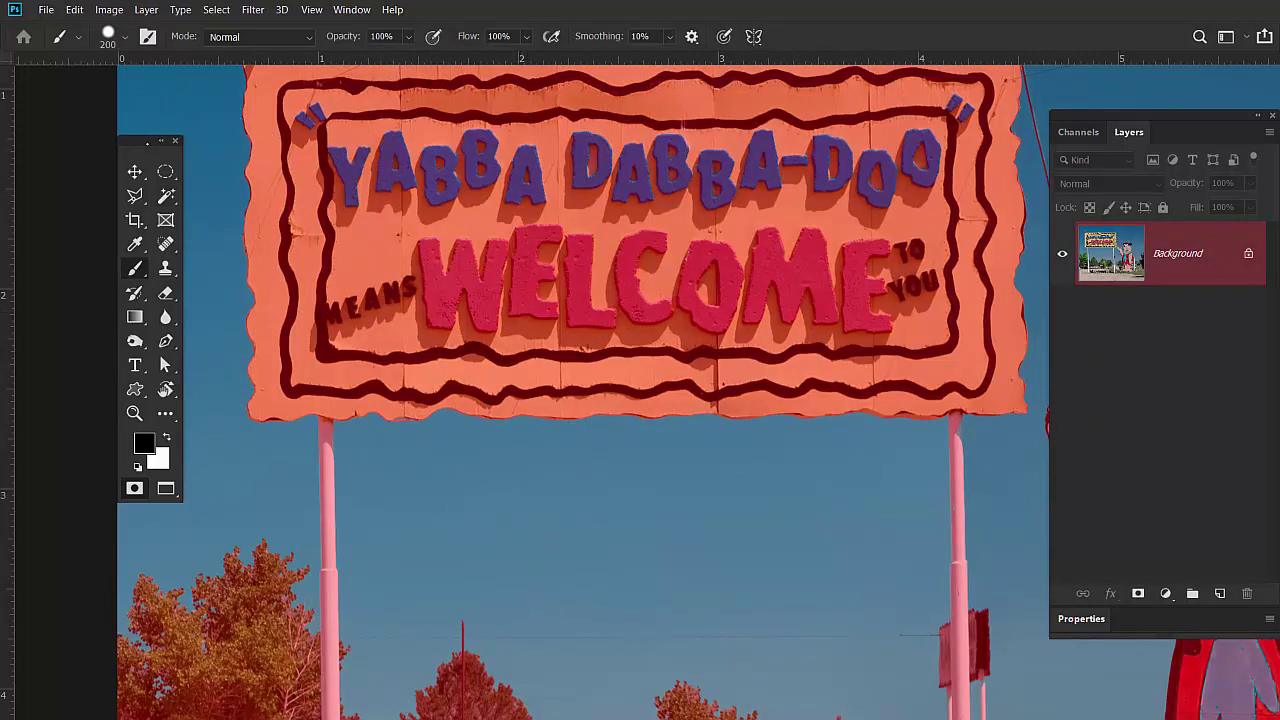
Shrink the brush and paint a trial mask stroke in the sky below the sign, previewing the selection.
drag(150, 141, 161, 124)
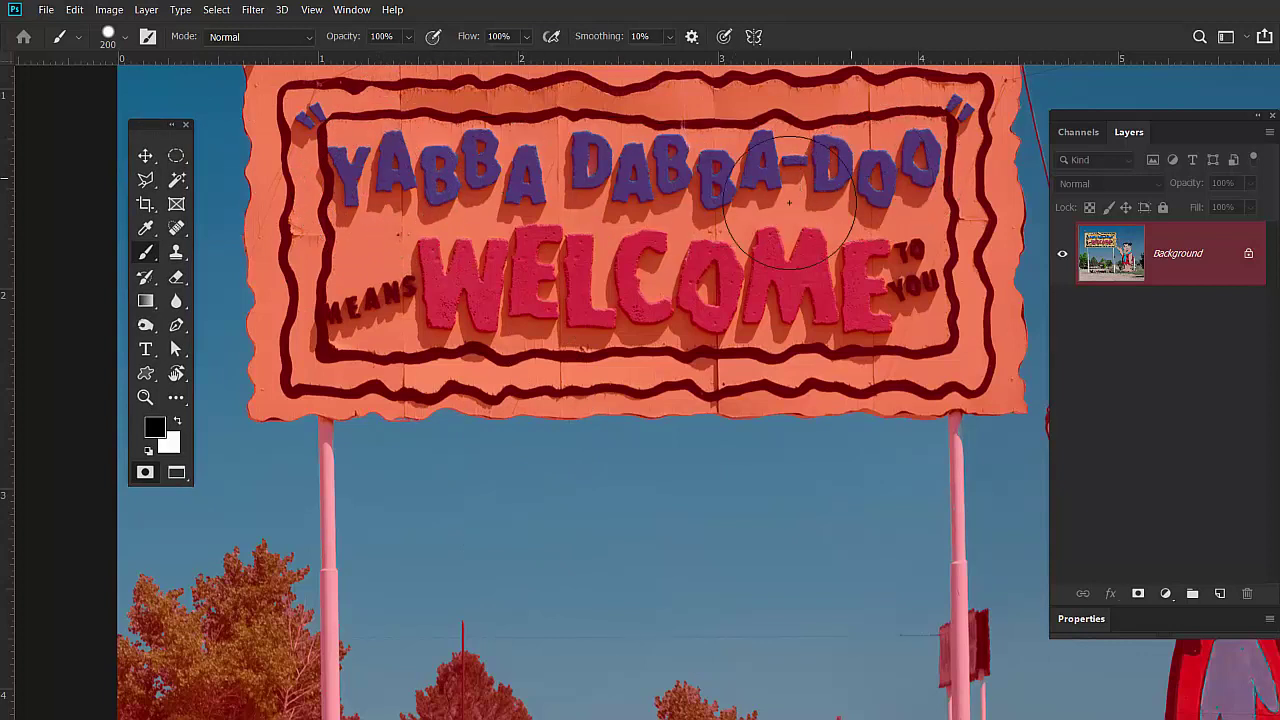
mouse_move(650, 495)
mouse_down()
mouse_move(540, 522)
mouse_move(563, 509)
mouse_up()
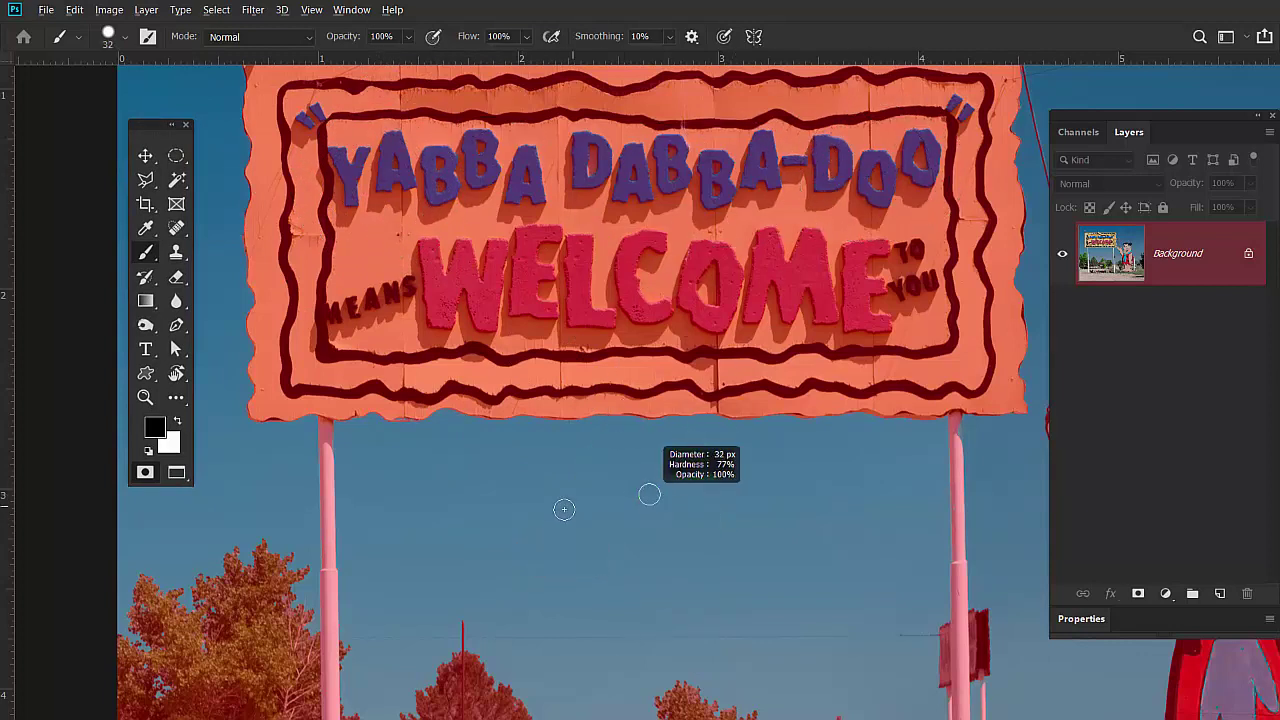
mouse_move(670, 523)
mouse_down()
mouse_move(719, 490)
mouse_move(705, 544)
mouse_up()
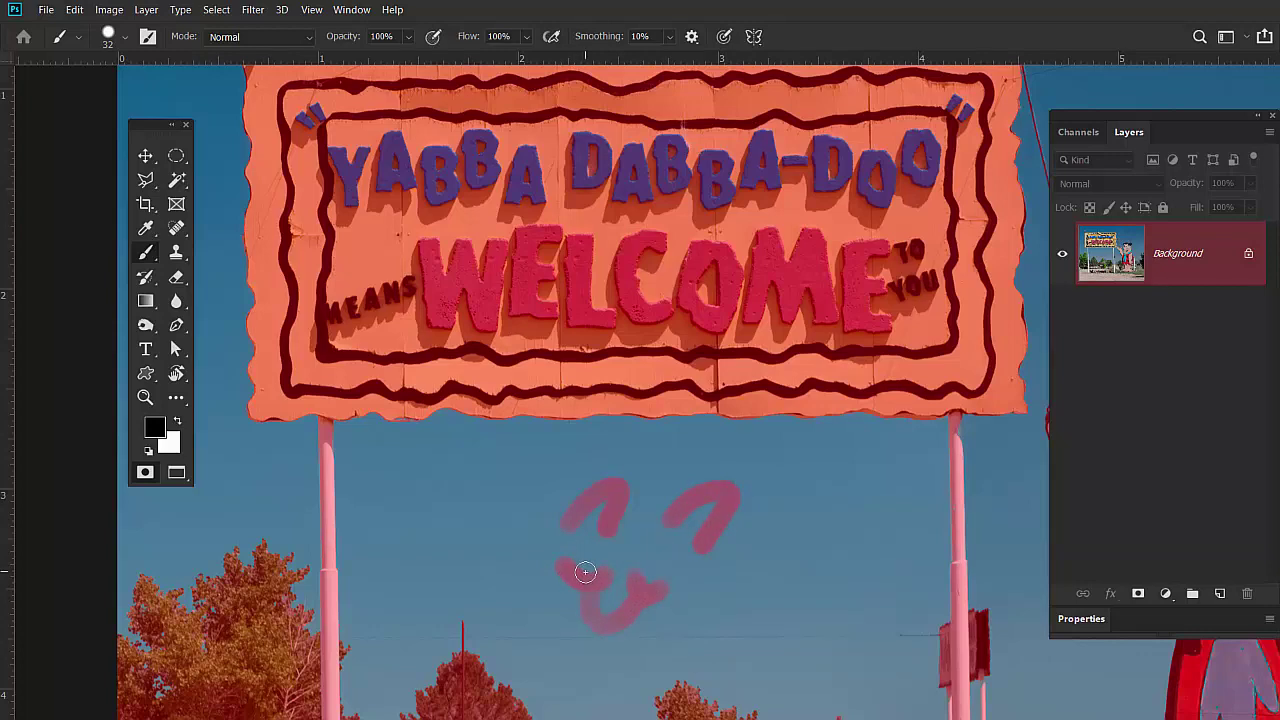
key(q)
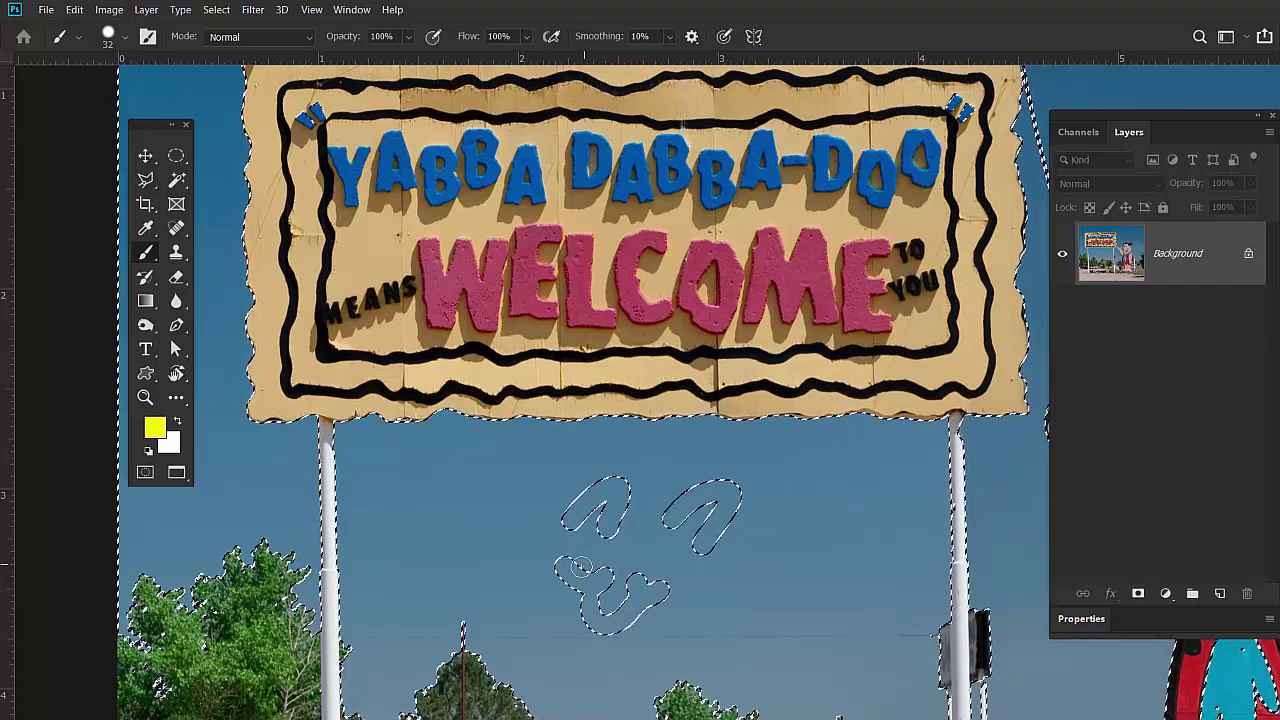
key(d)
key(q)
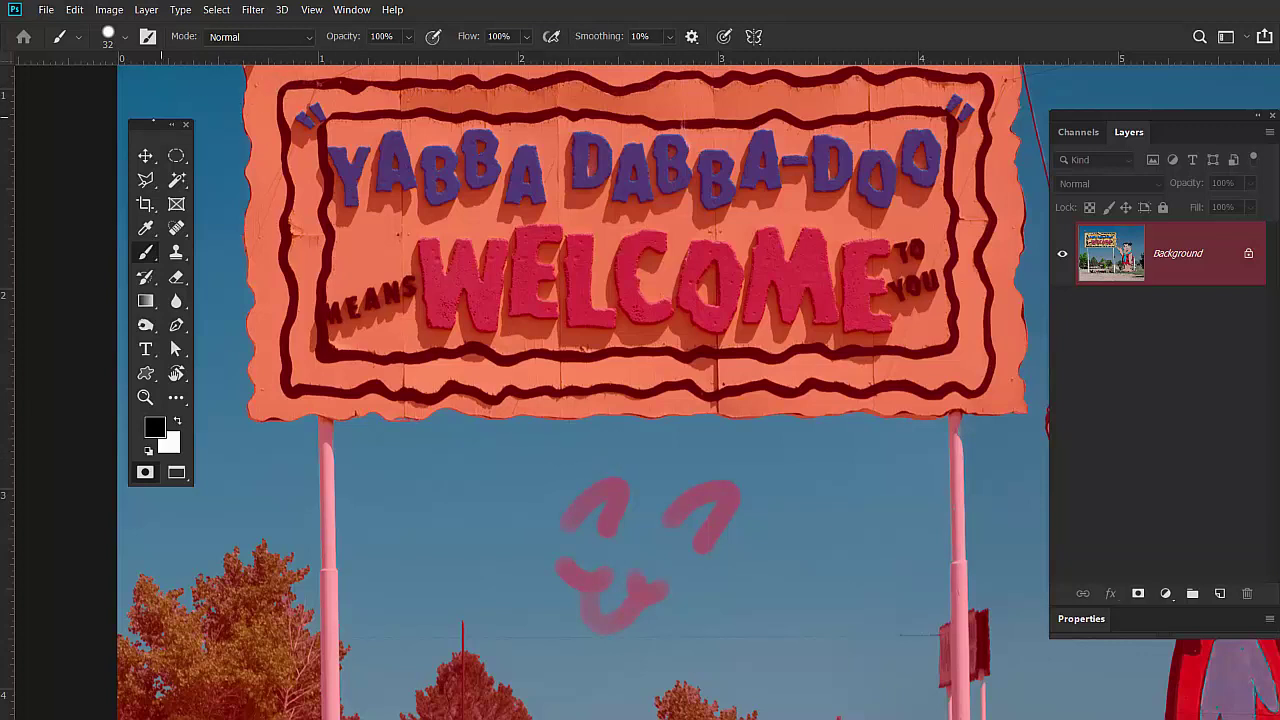
Enlarge the brush to about 164 px and paint out the stray mask marks in the sky.
drag(150, 124, 240, 91)
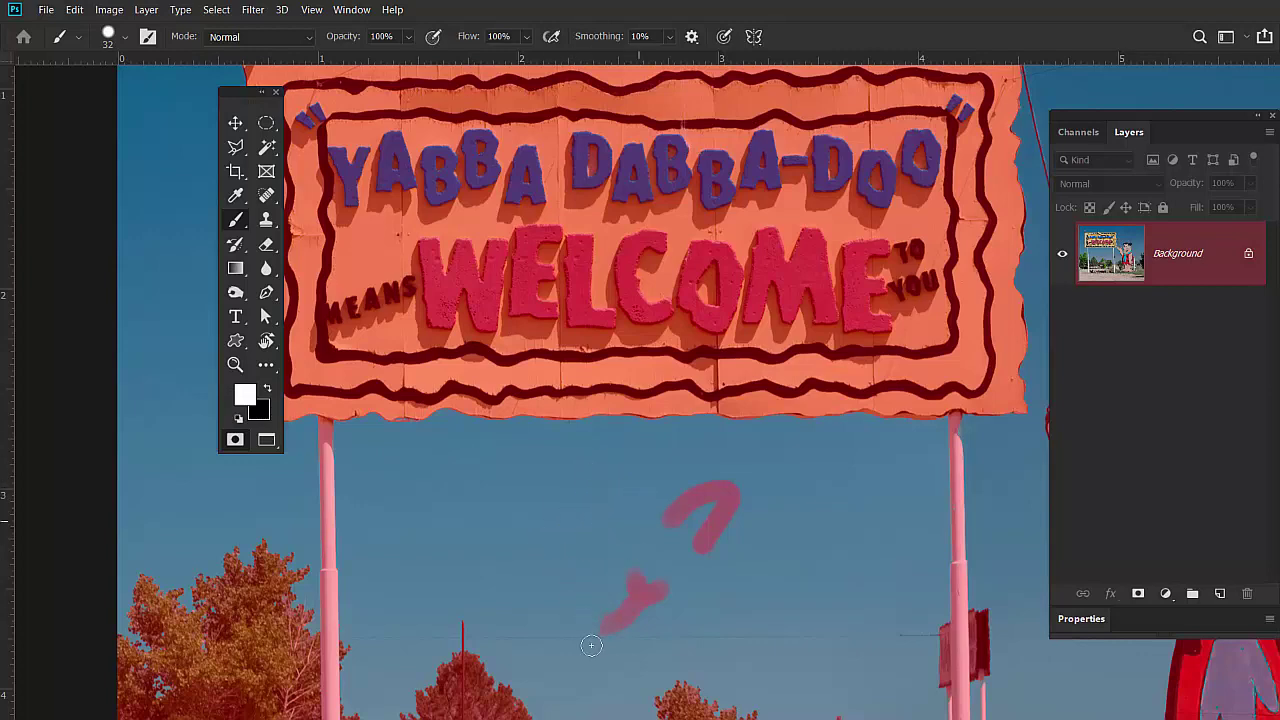
key(q)
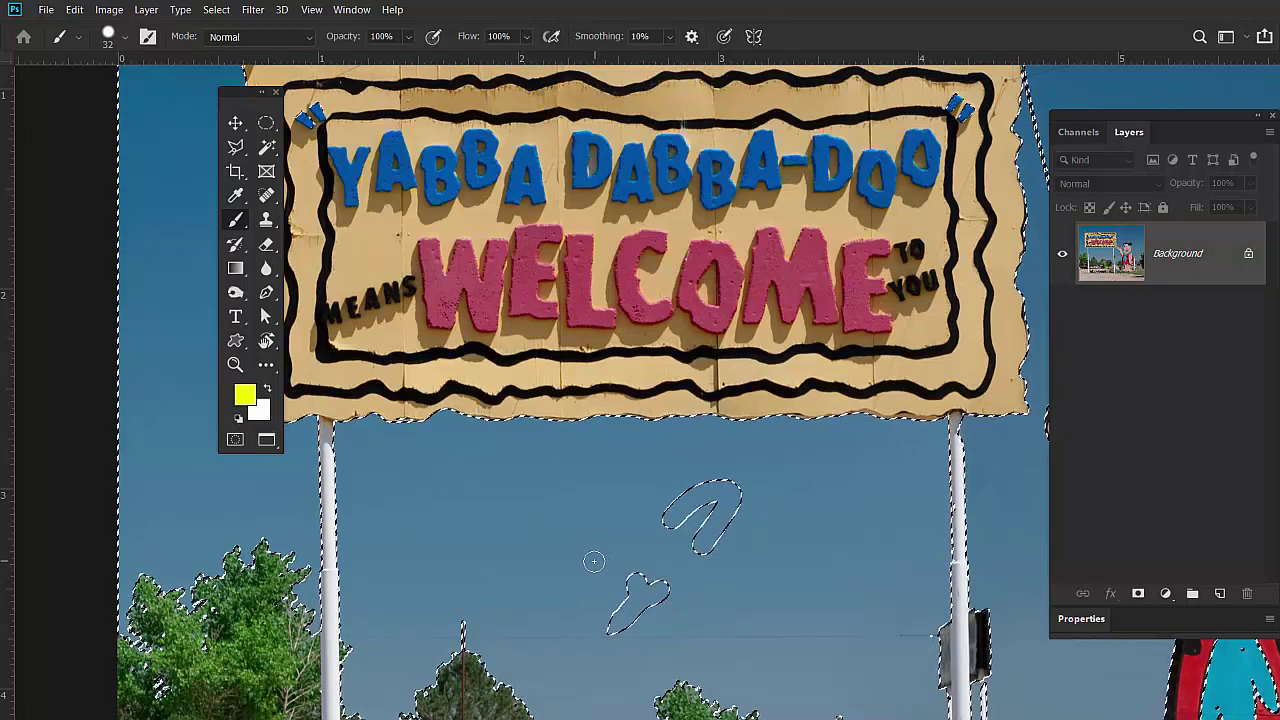
key(q)
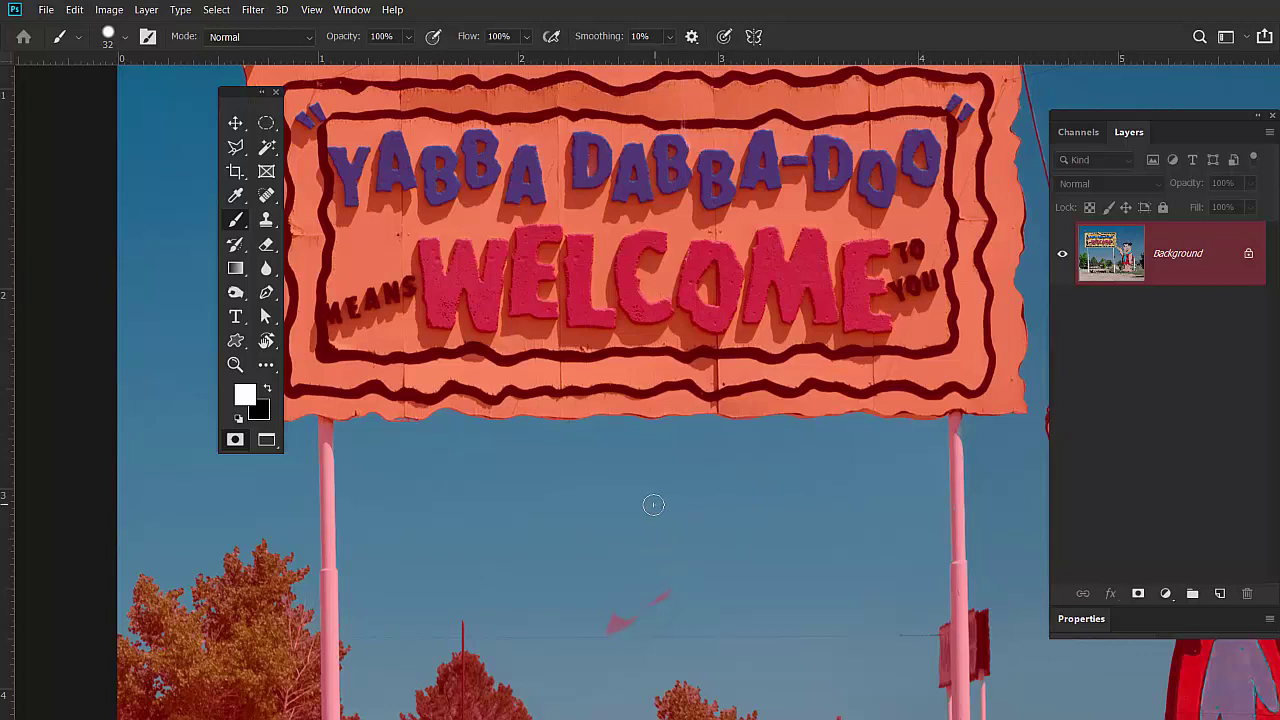
drag(653, 505, 683, 478)
click(617, 621)
Unmask the right side of Fred's scarf, swap to black, and check the selection with Quick Mask.
scroll(640, 505, down, 3)
scroll(680, 375, up, 3)
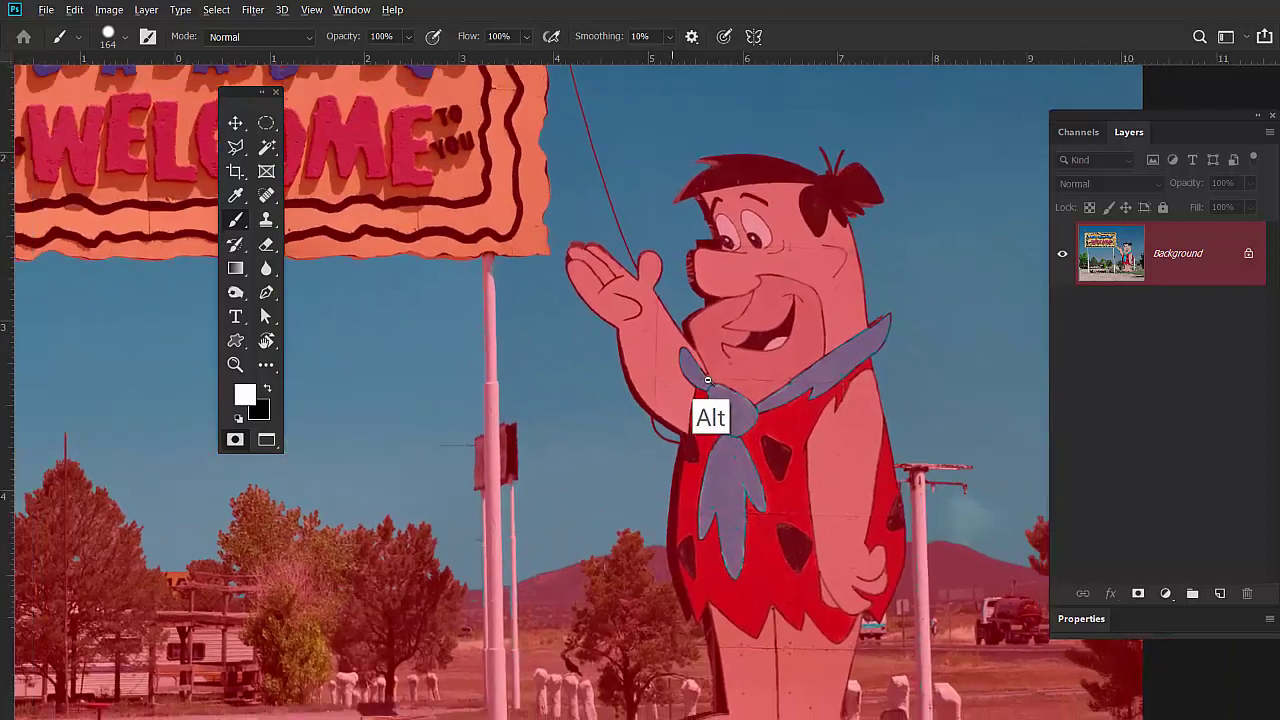
drag(816, 366, 820, 352)
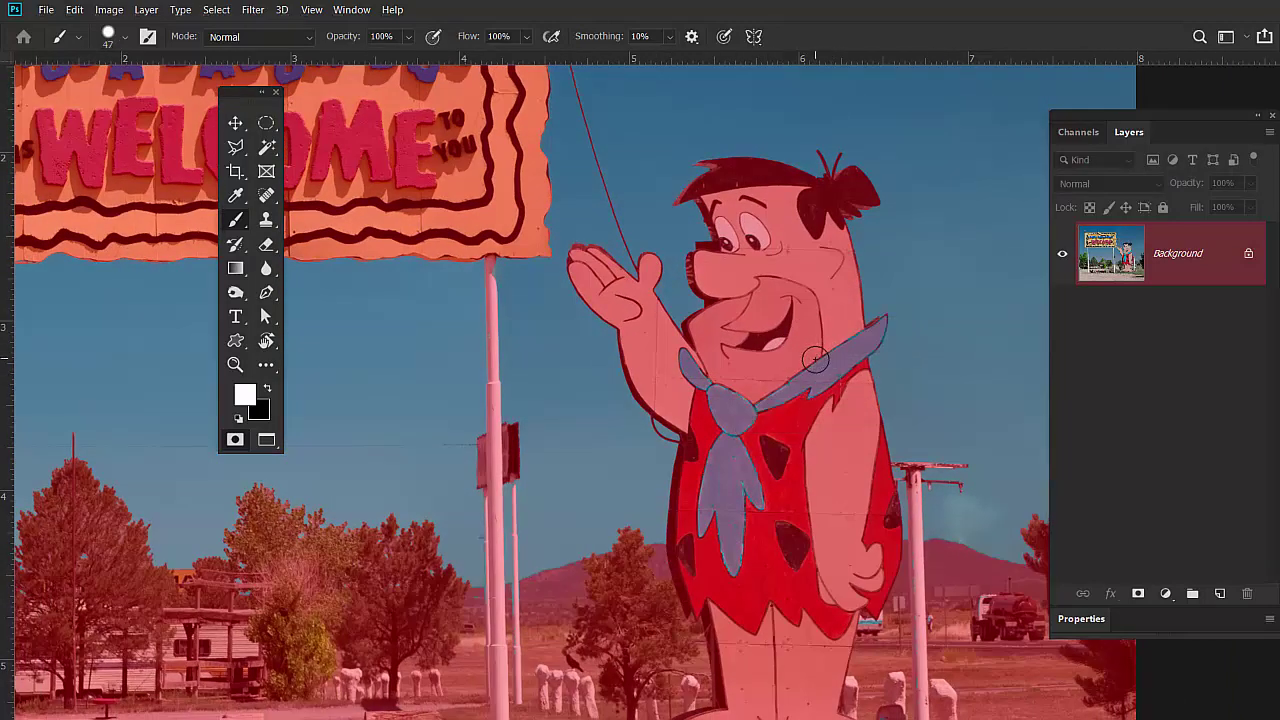
key(x)
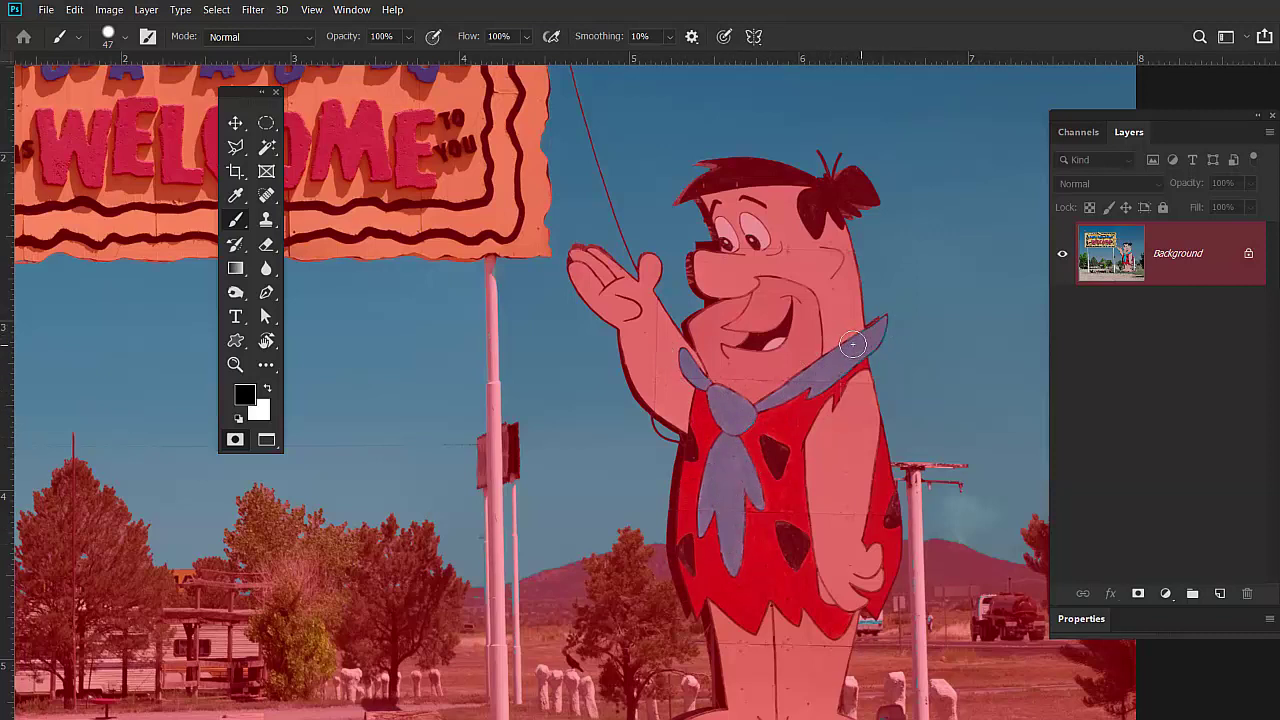
key(q)
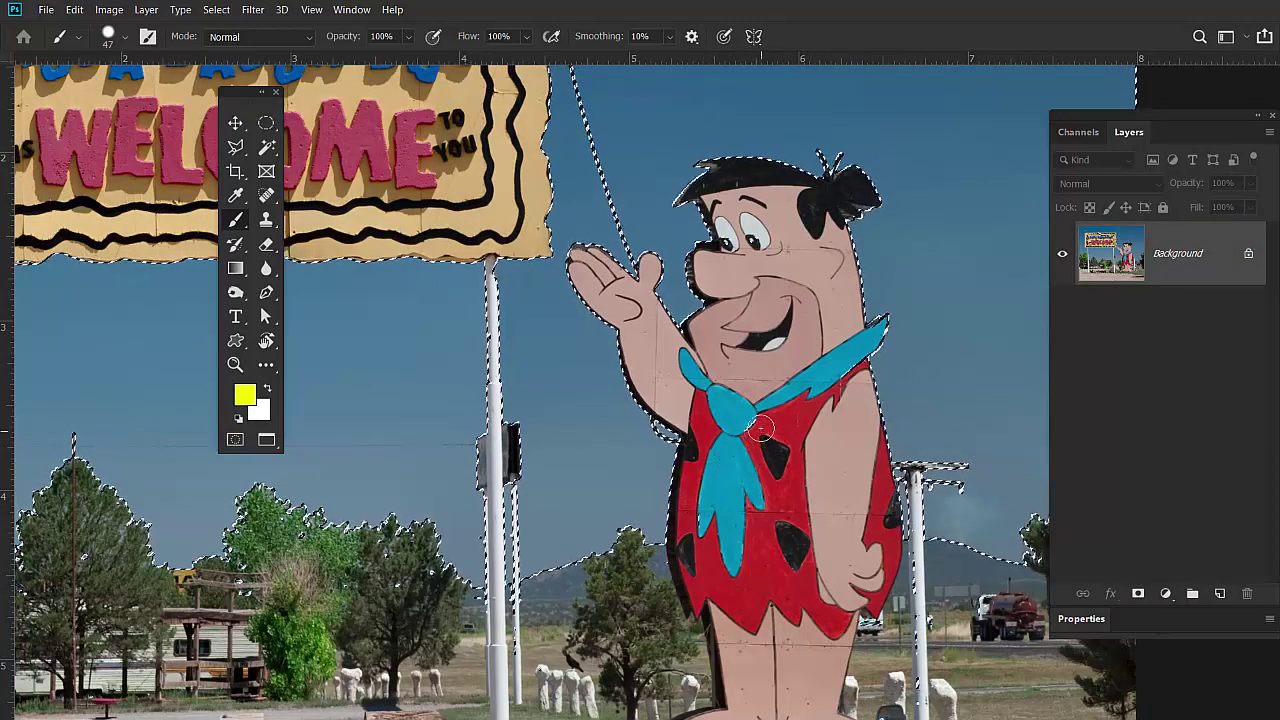
key(q)
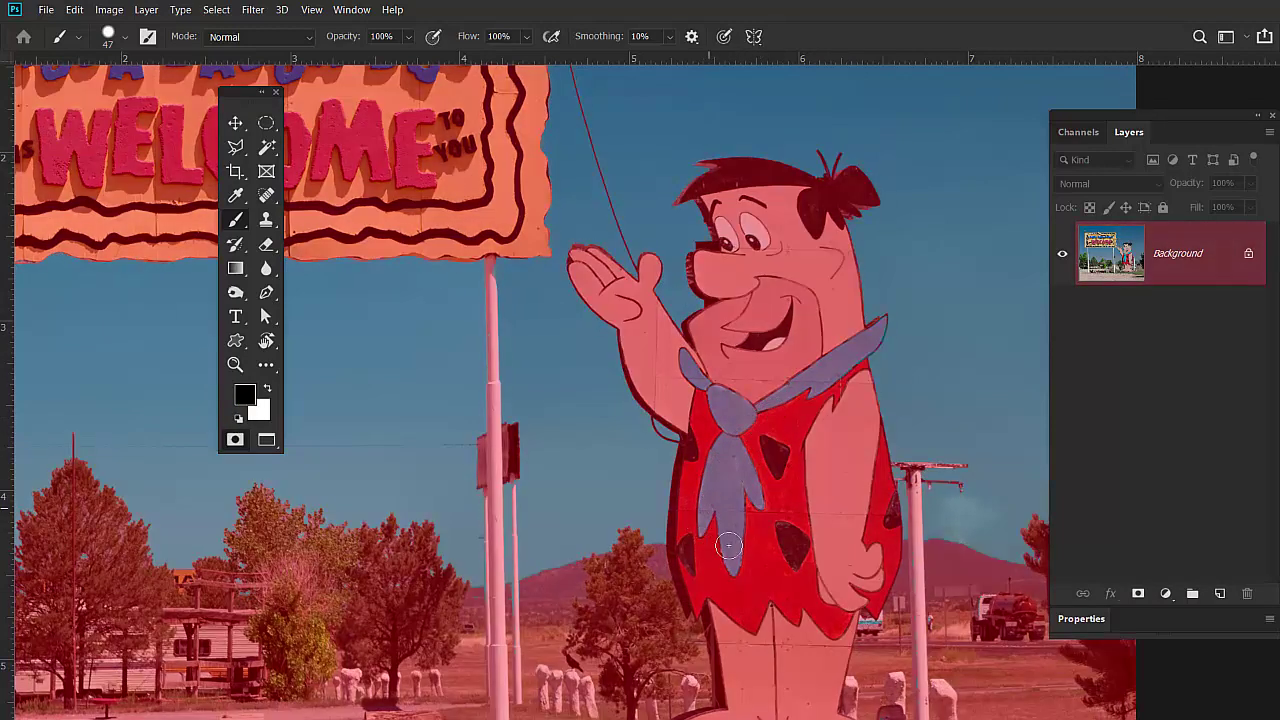
key(q)
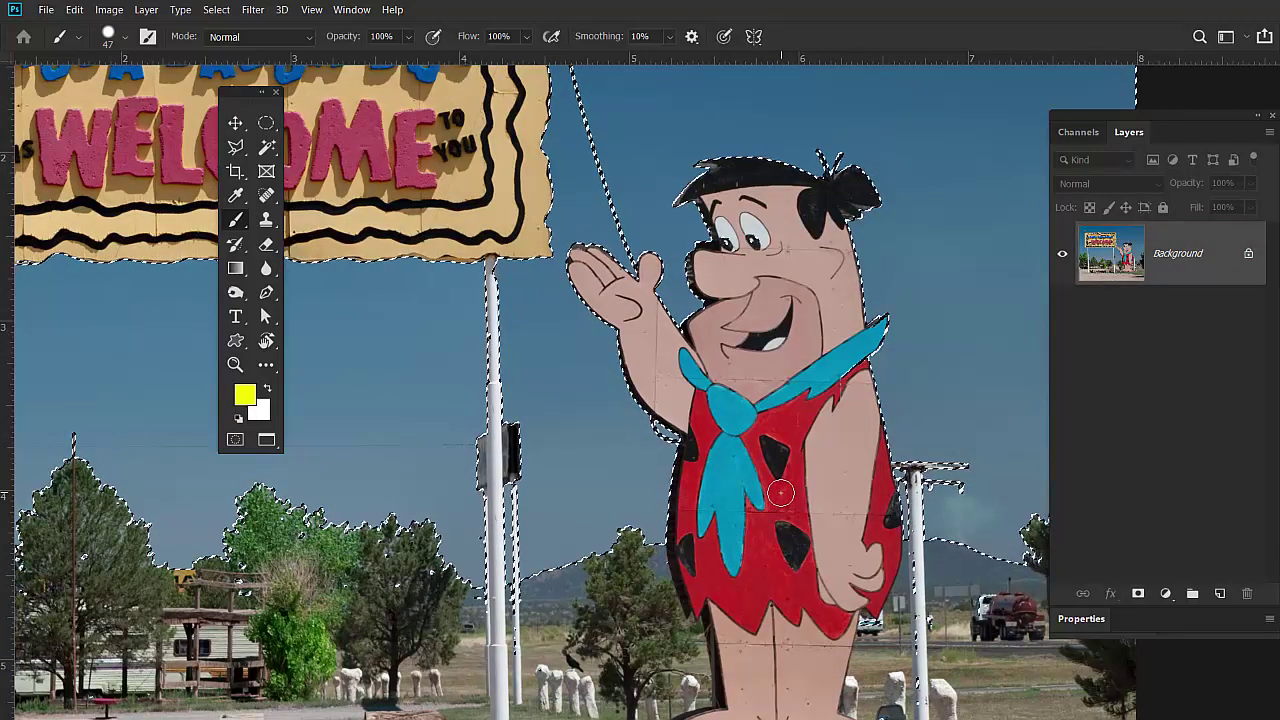
Pan Fred into view and duplicate the Background layer as Background copy.
drag(779, 492, 409, 420)
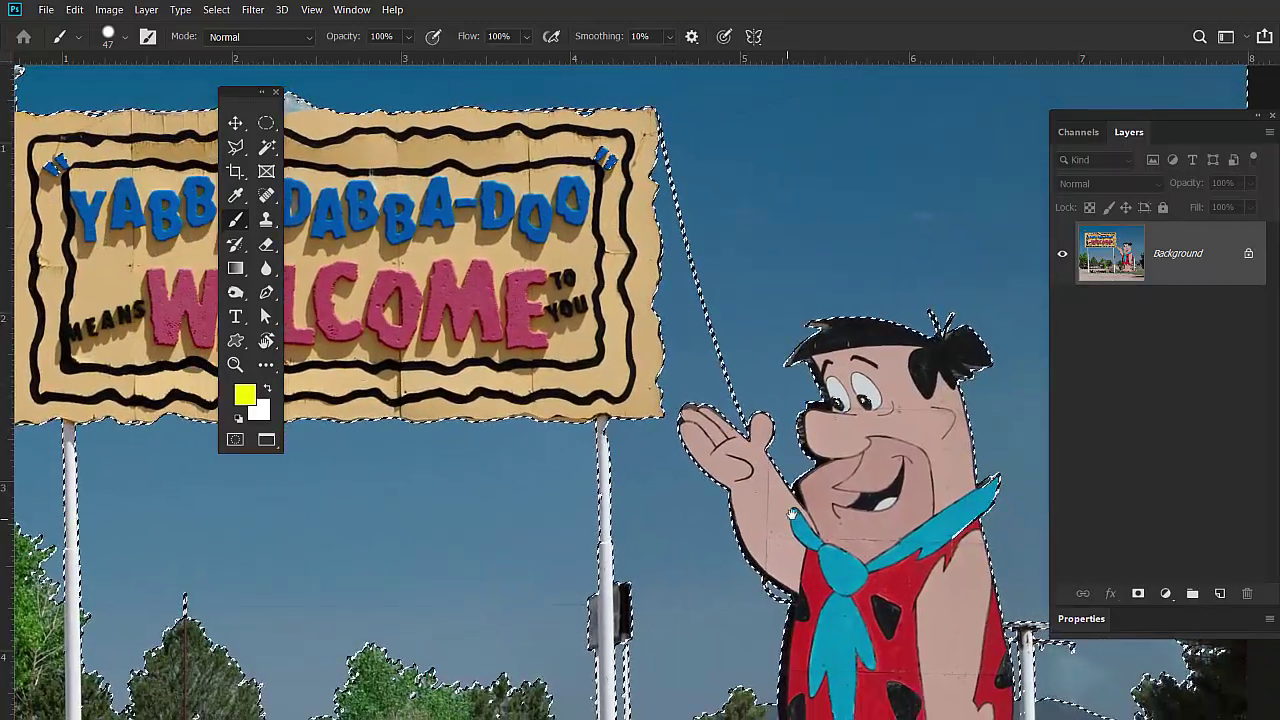
drag(797, 529, 592, 474)
key(ctrl+r)
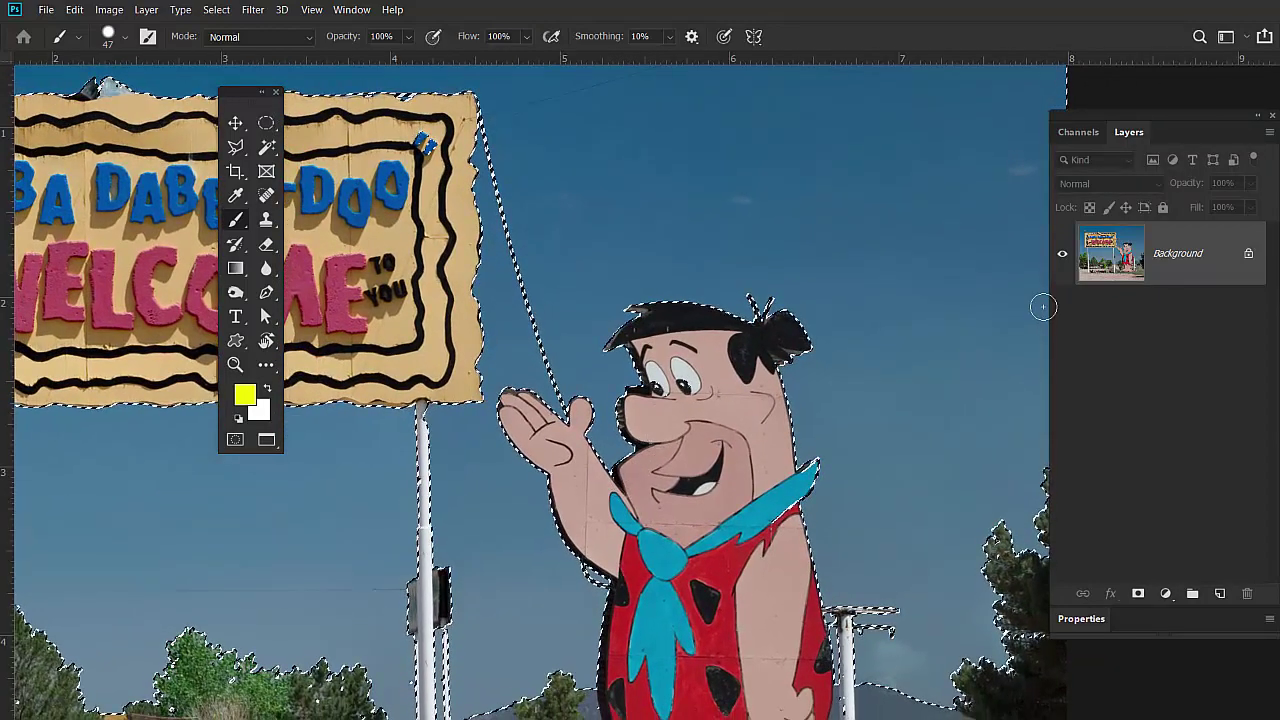
drag(1191, 246, 1219, 594)
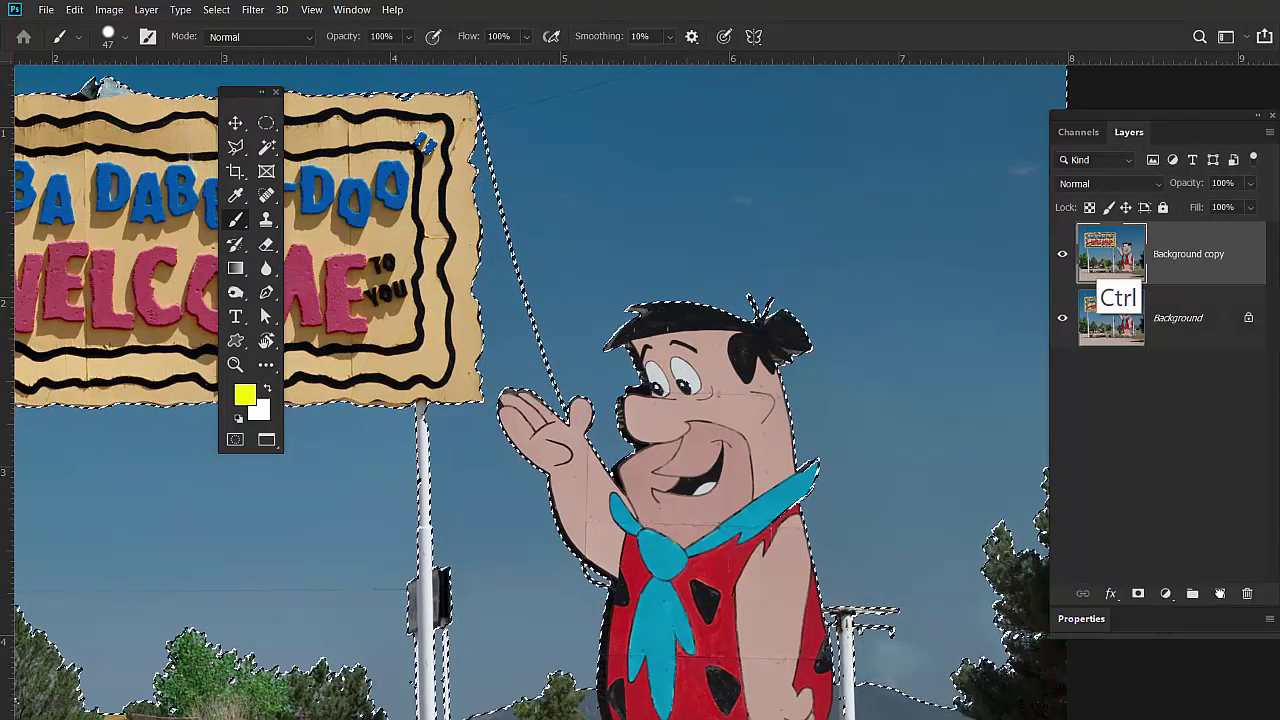
Hide the original Background layer and delete the selected sky from Background copy.
key(ctrl+0)
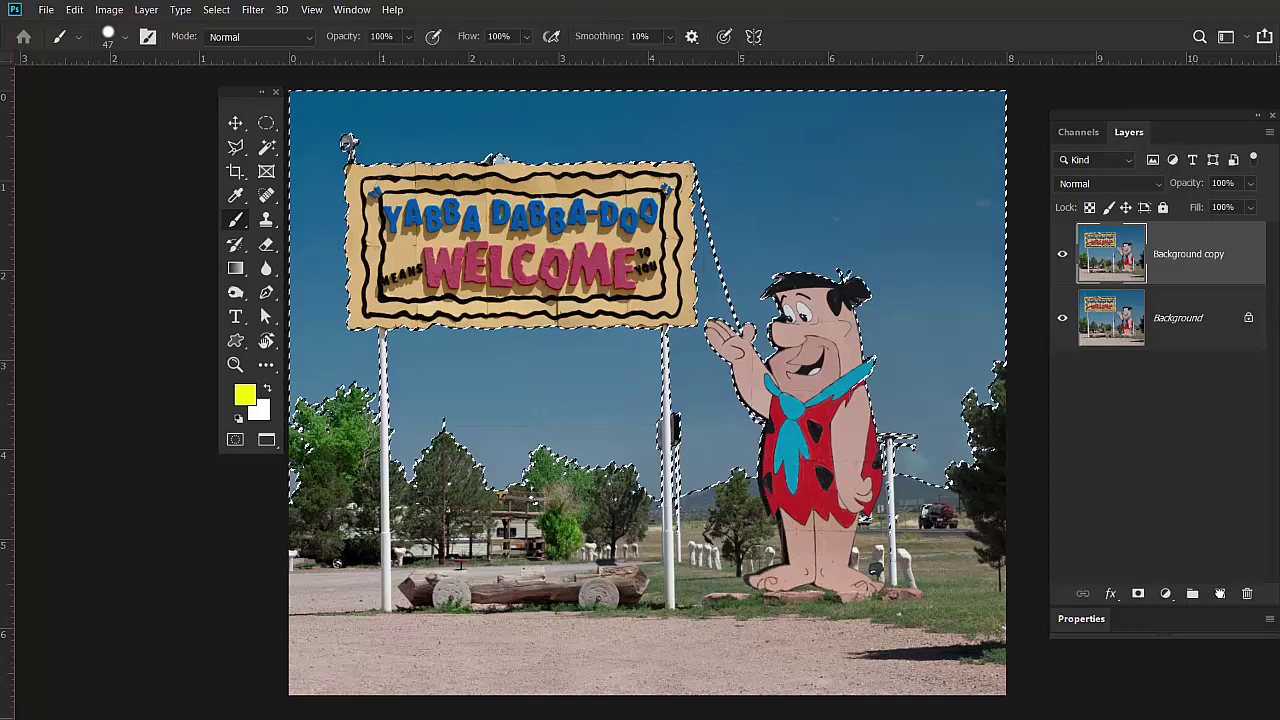
click(1062, 318)
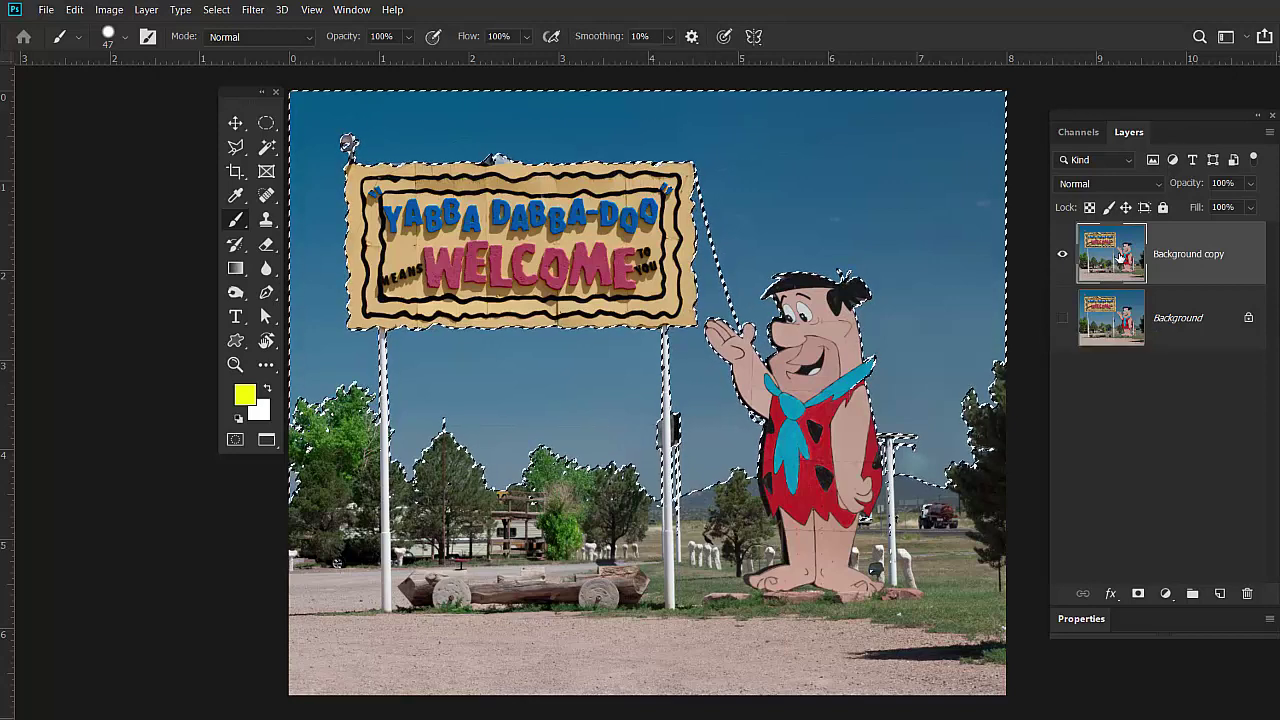
key(Delete)
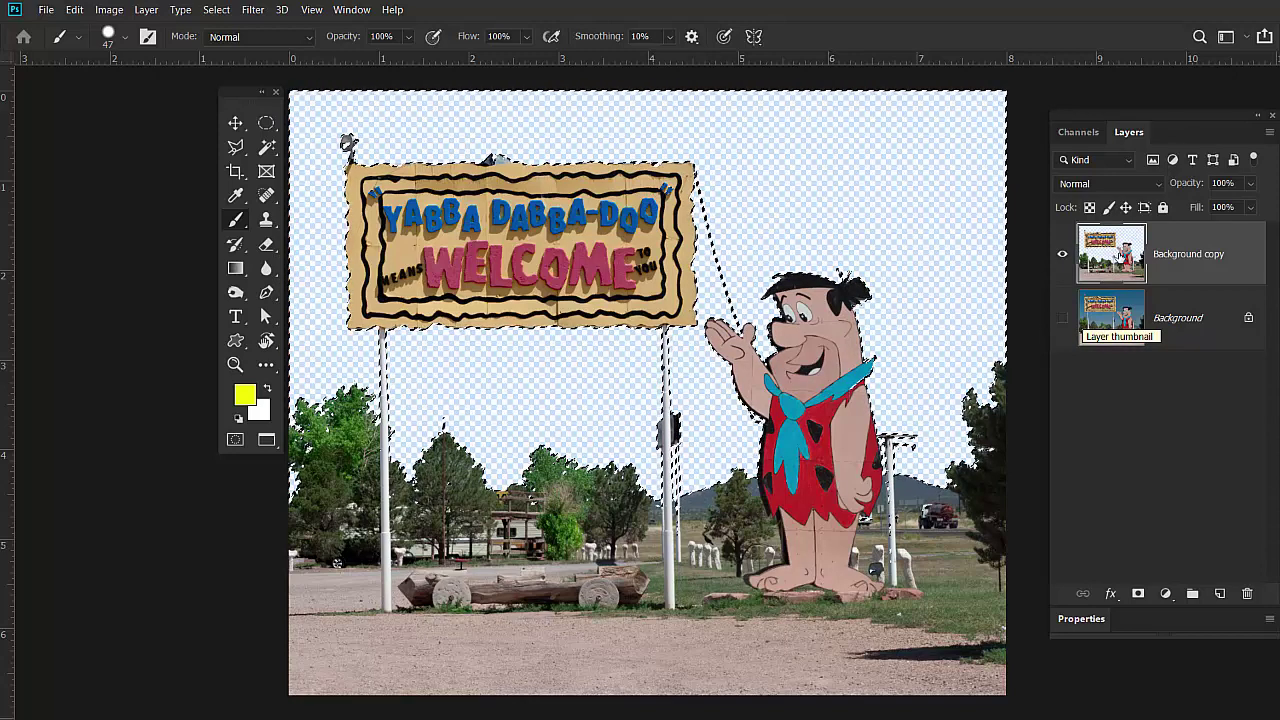
Deselect, then select clouds_001820.jpg in Adobe Bridge.
key(ctrl+d)
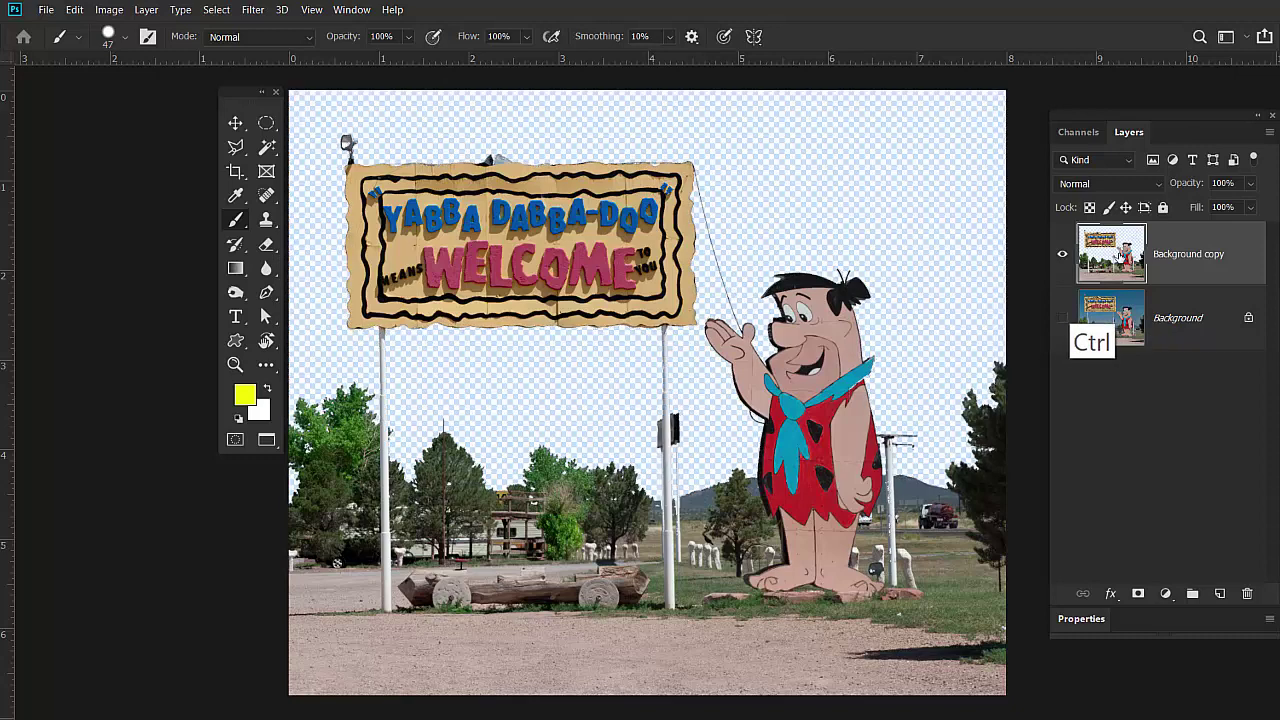
key(alt+Tab)
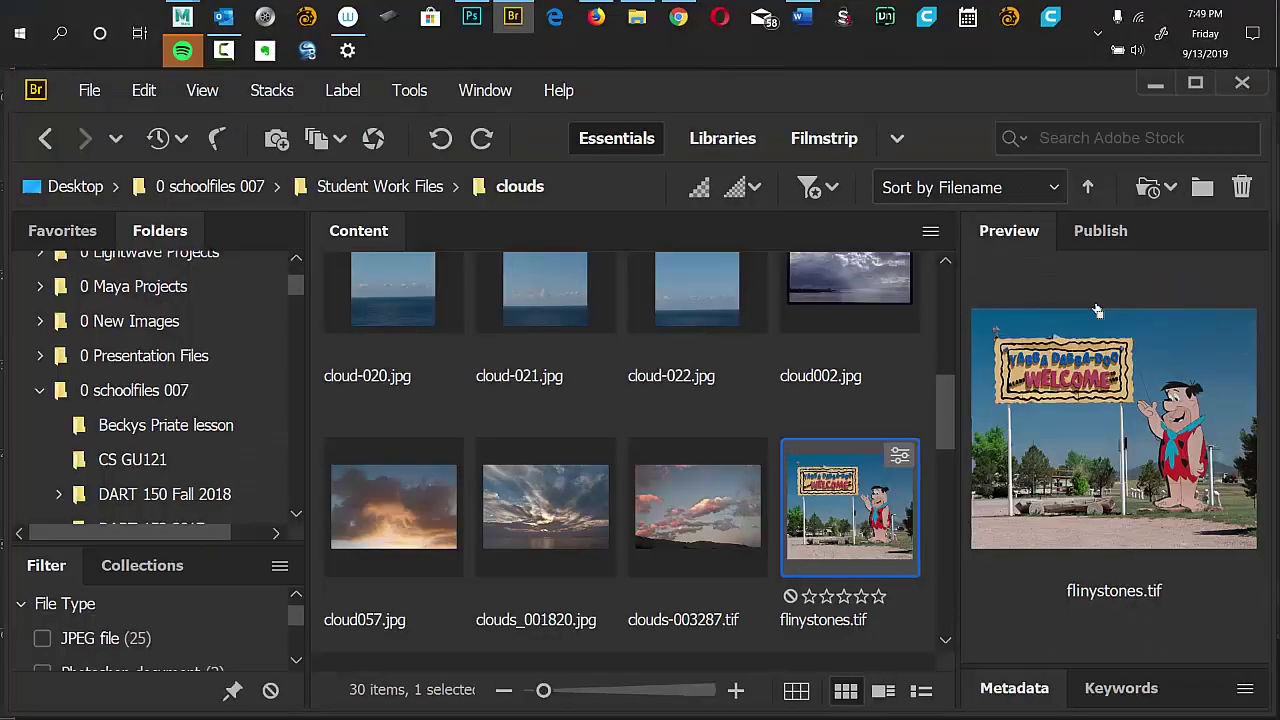
click(554, 508)
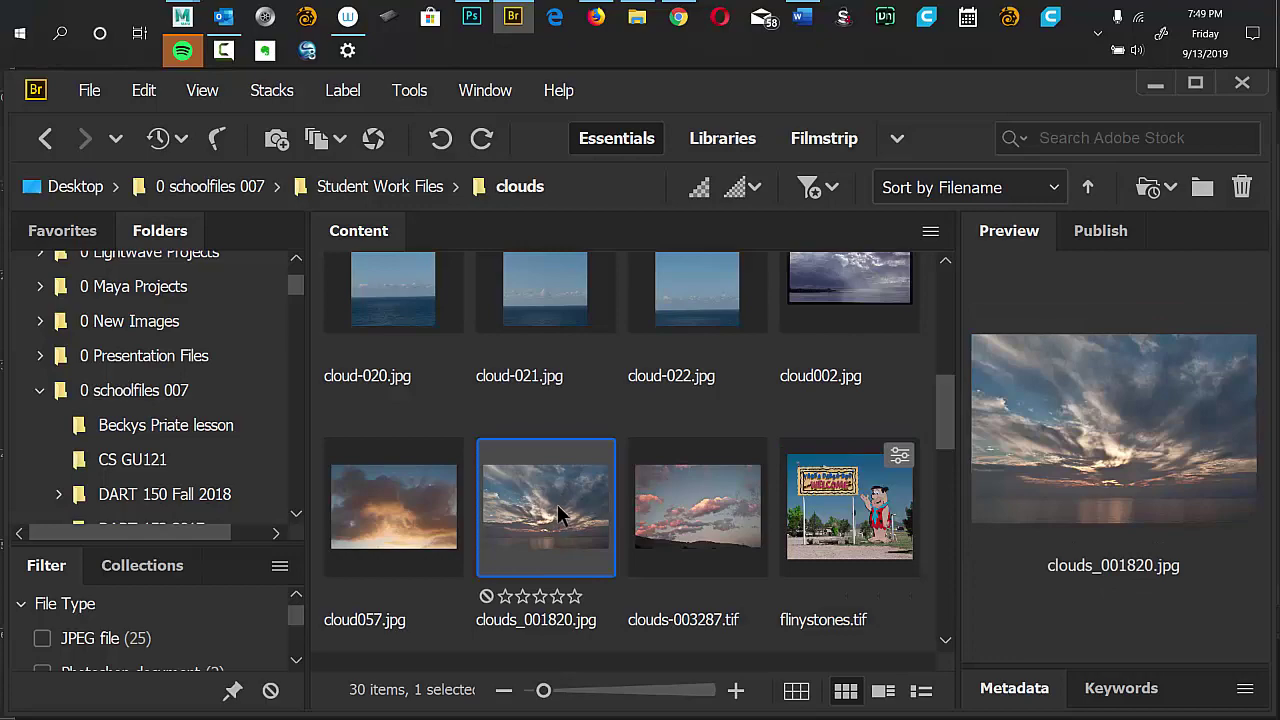
Open clouds_001820.jpg, tile the documents, and drag the clouds into the Flintstones document.
double_click(558, 514)
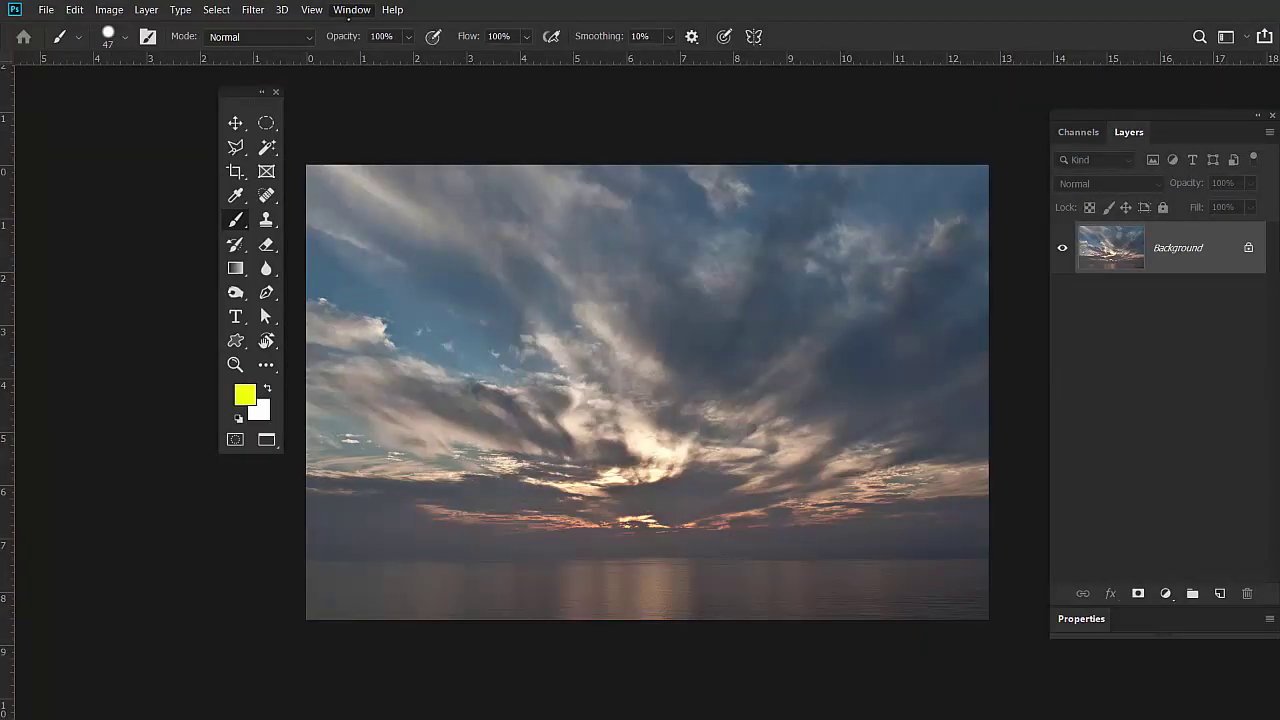
click(349, 10)
mouse_move(420, 27)
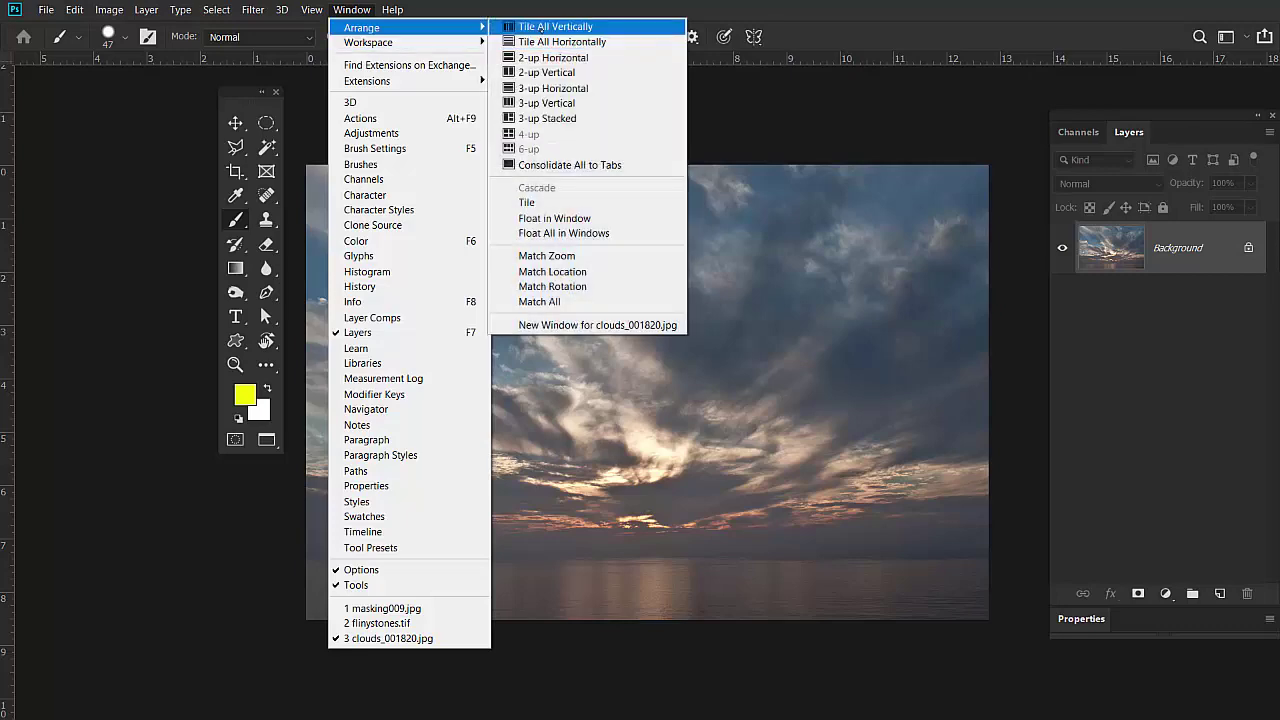
click(555, 27)
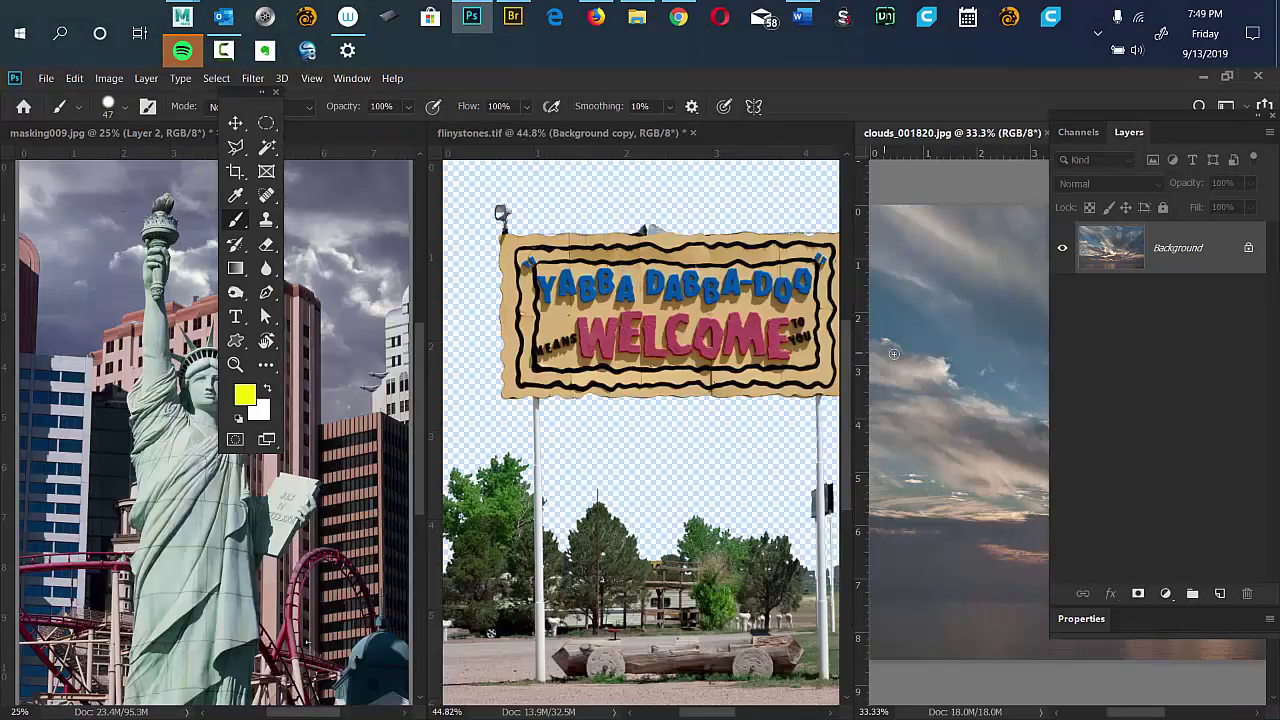
key(v)
drag(987, 340, 588, 352)
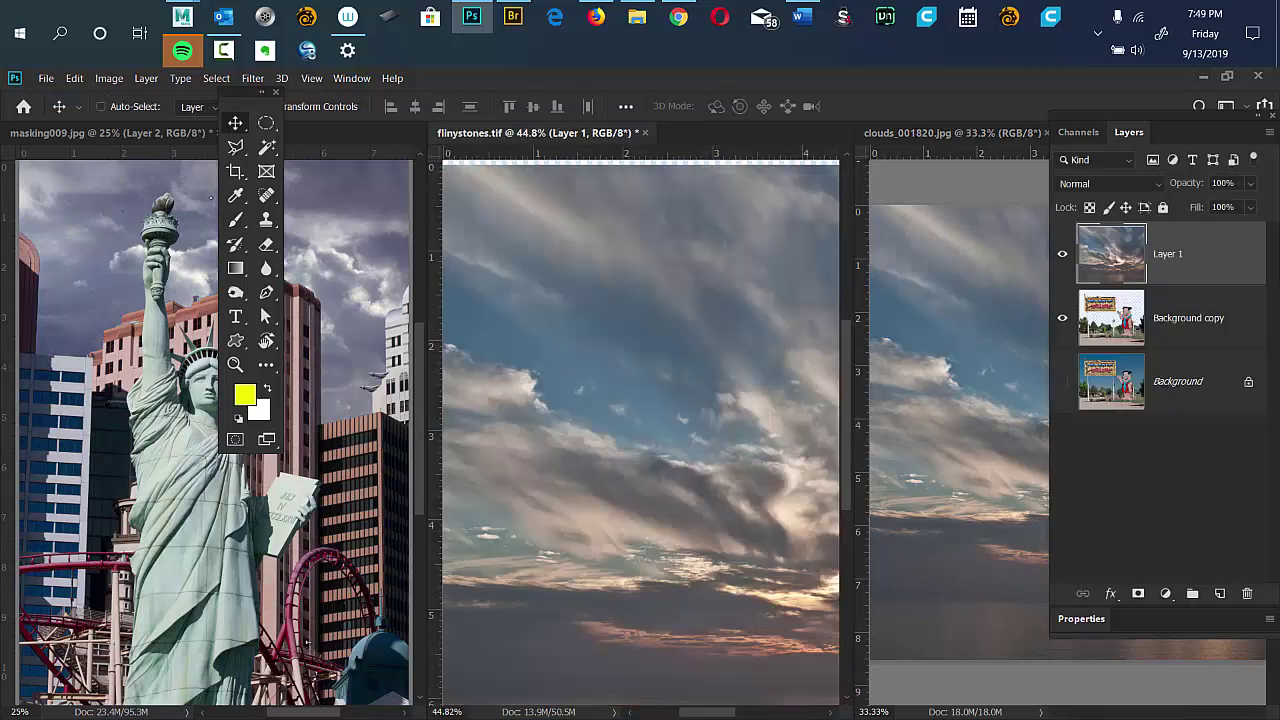
Close masking009 without saving and close the clouds_001820.jpg document.
drag(250, 92, 377, 97)
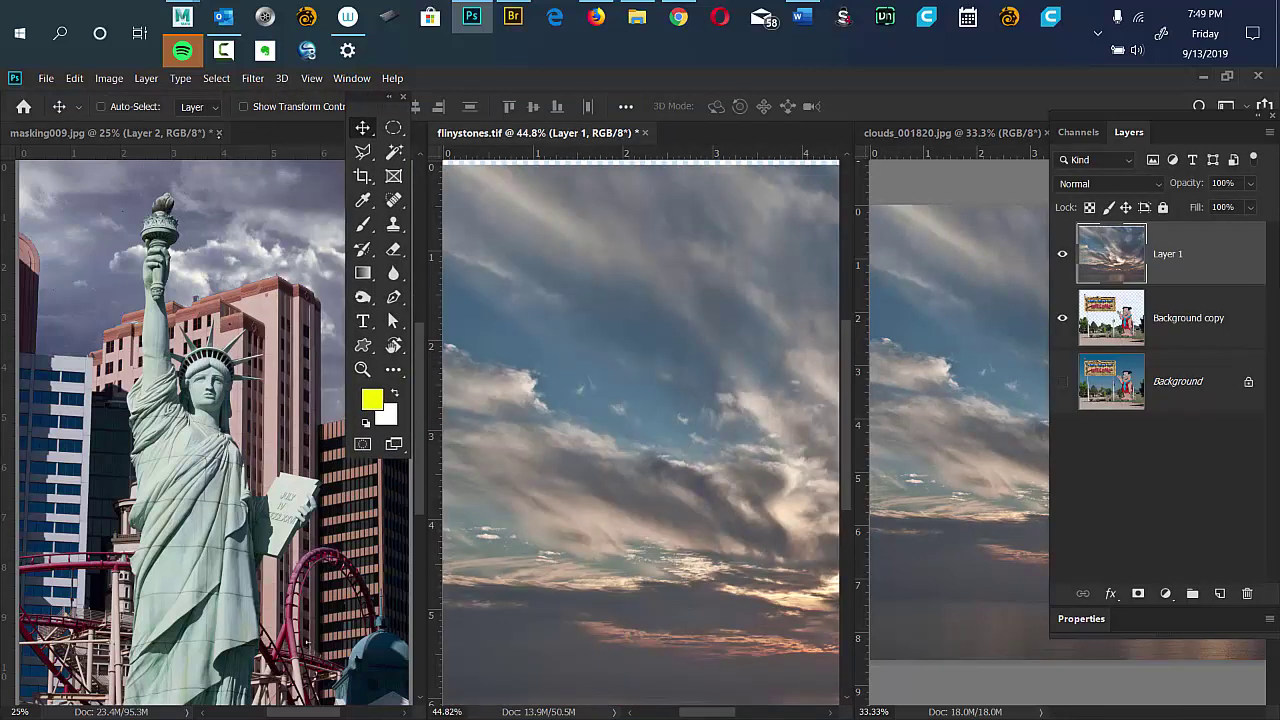
click(218, 132)
click(605, 292)
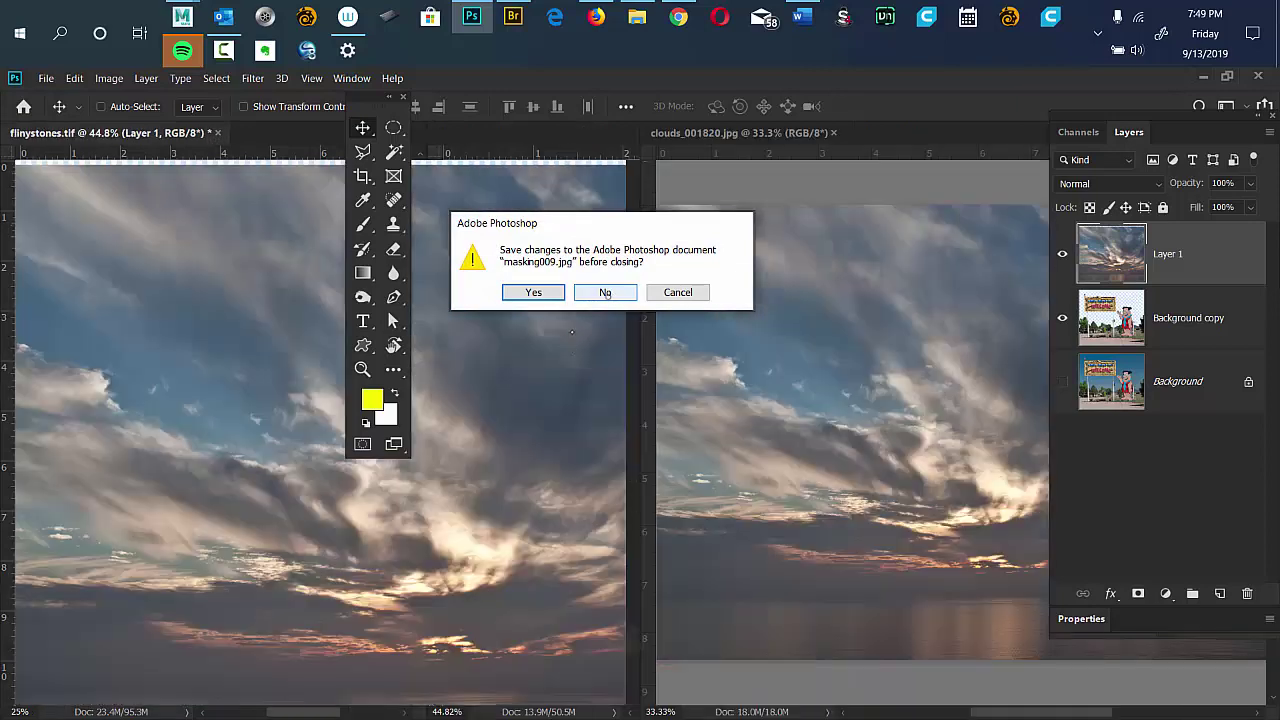
click(834, 132)
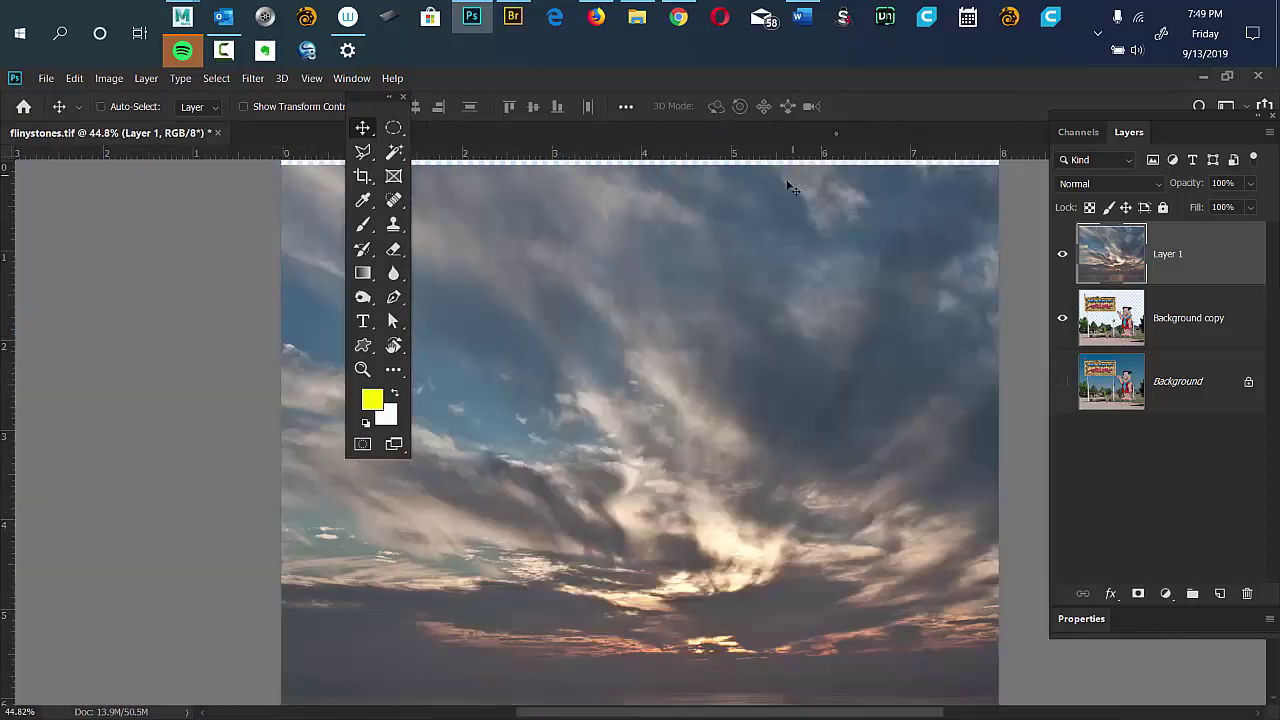
Move the sky Layer 1 beneath Background copy and position it behind the sign and Fred.
drag(1155, 262, 1168, 340)
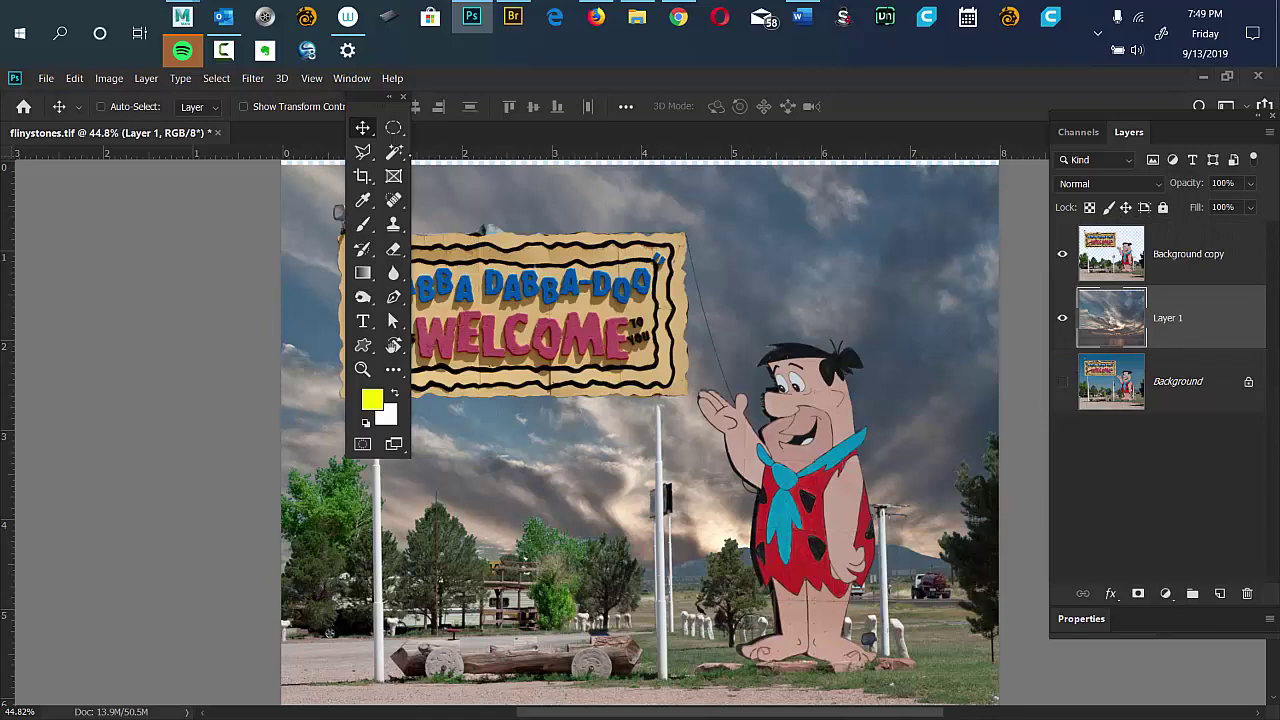
drag(388, 97, 90, 152)
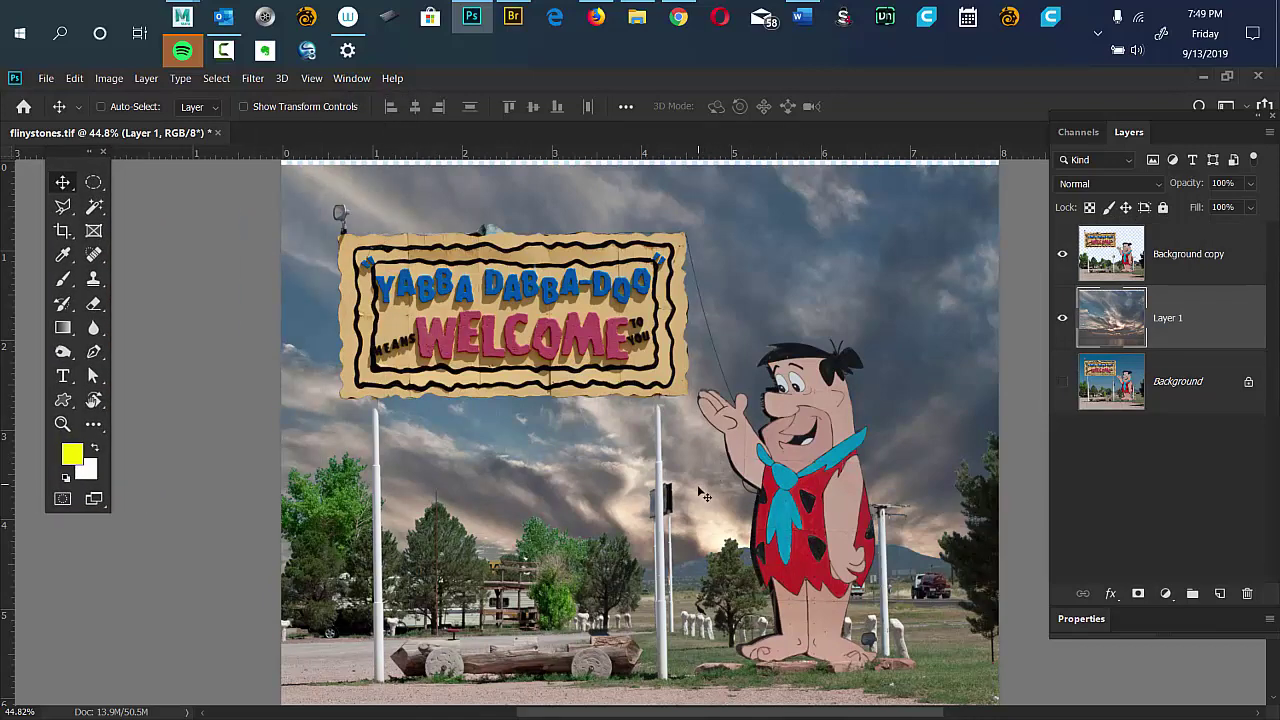
drag(703, 494, 660, 445)
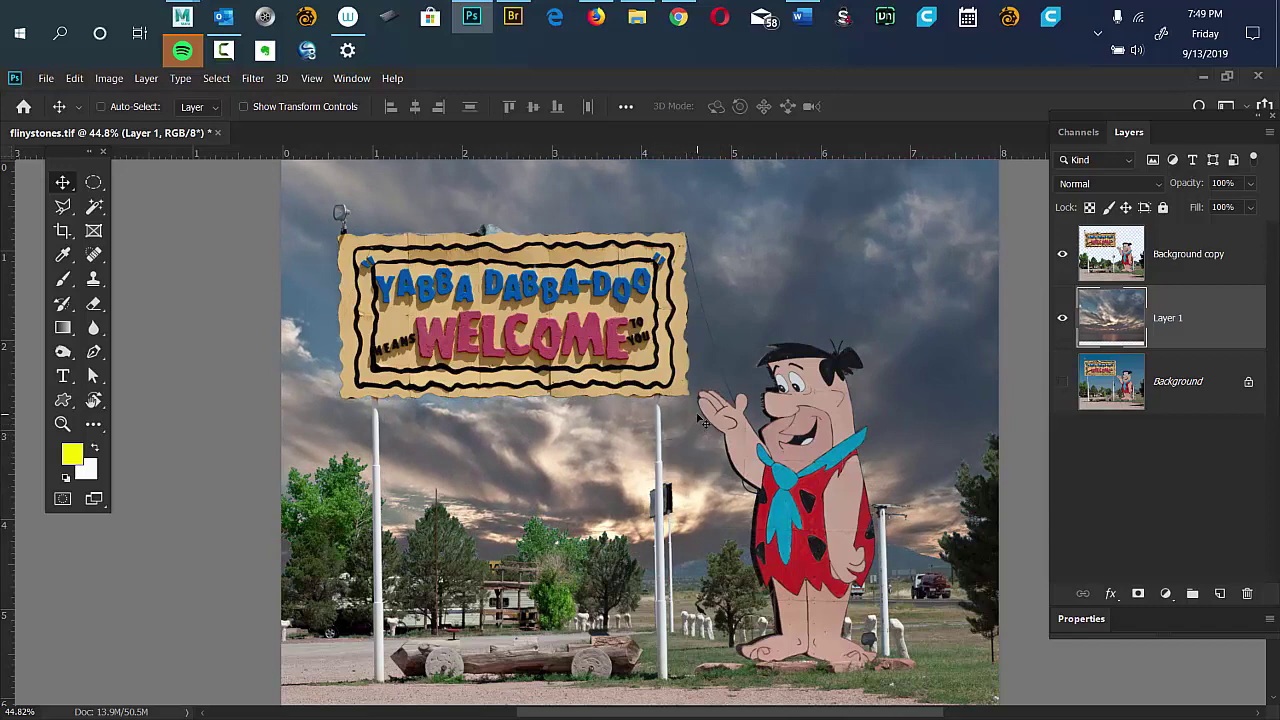
Apply Levels to the cloud sky layer with black input 41 and white input about 234.
key(ctrl+l)
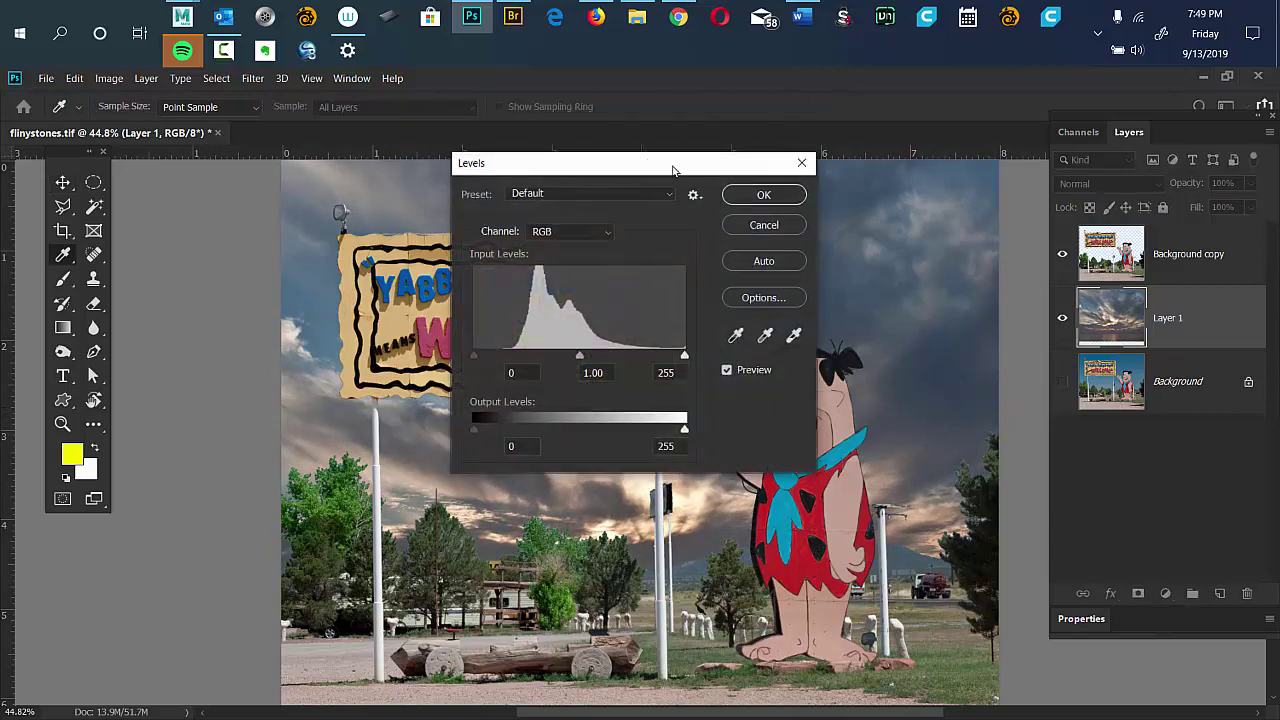
drag(673, 170, 1071, 115)
drag(872, 300, 907, 311)
drag(1082, 301, 1062, 301)
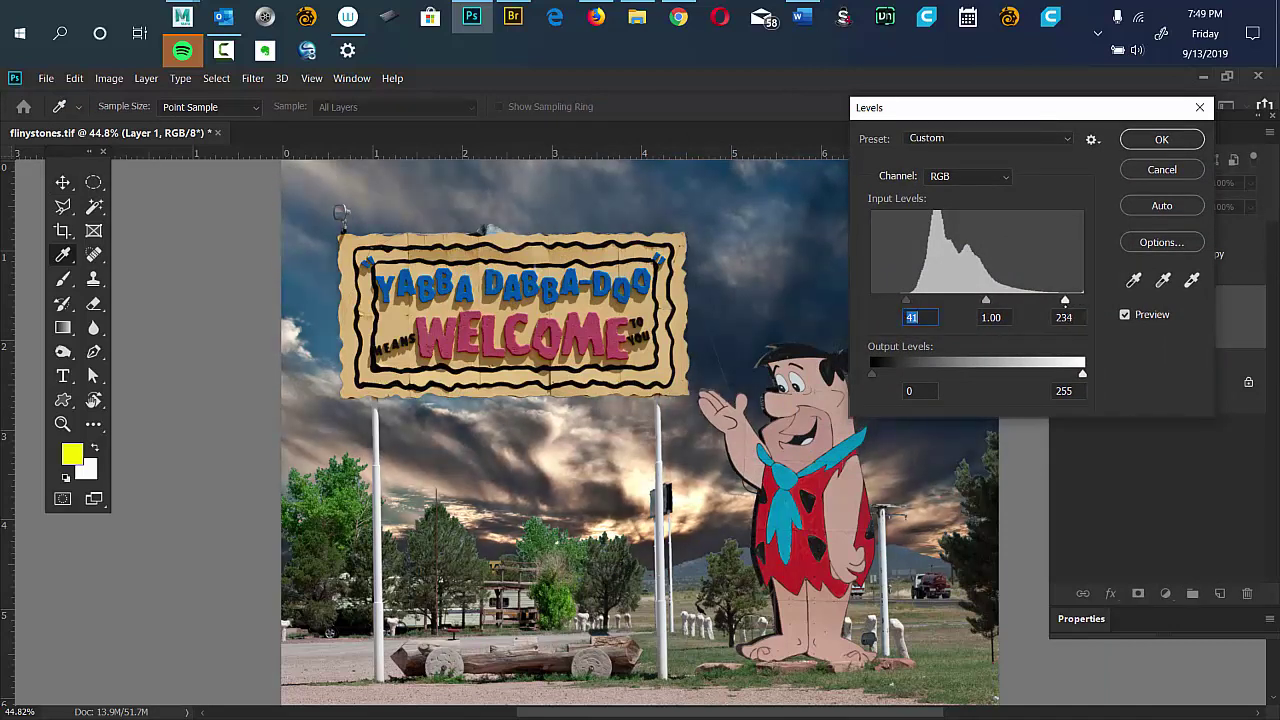
click(1064, 317)
click(1150, 142)
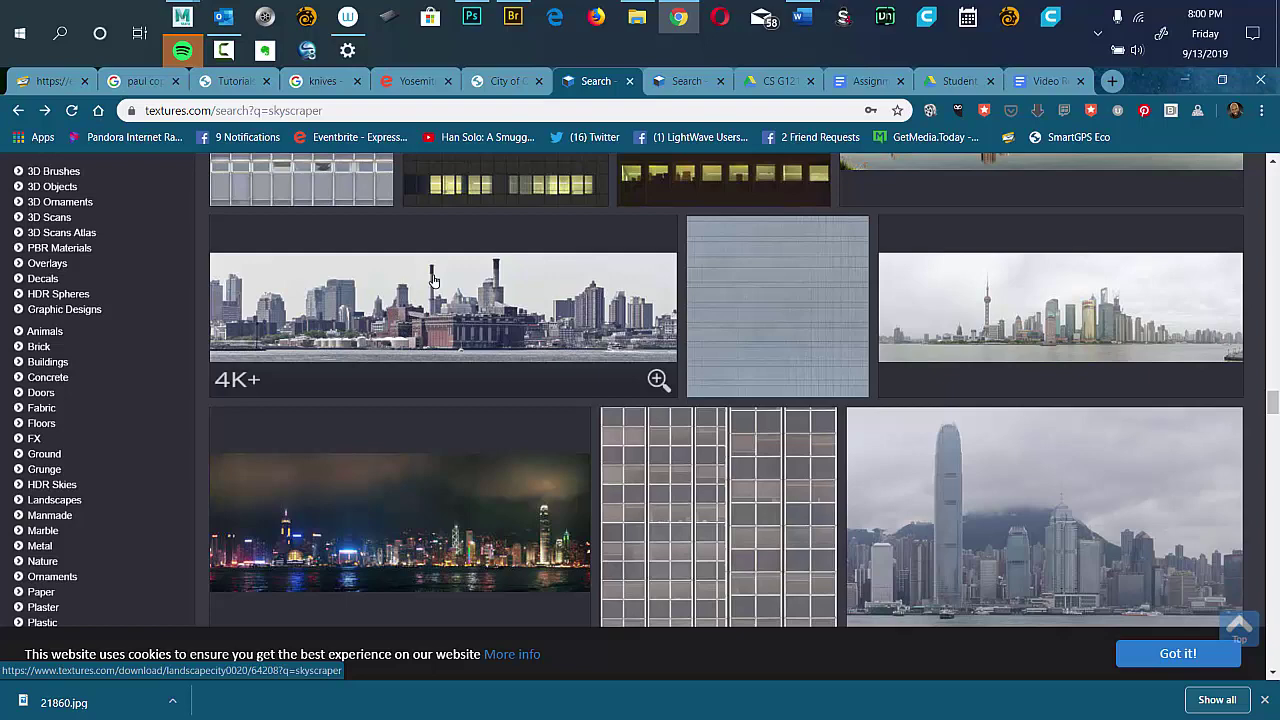
Open the Shanghai skyline texture page and start downloading the Medium 1600x480 size.
click(972, 325)
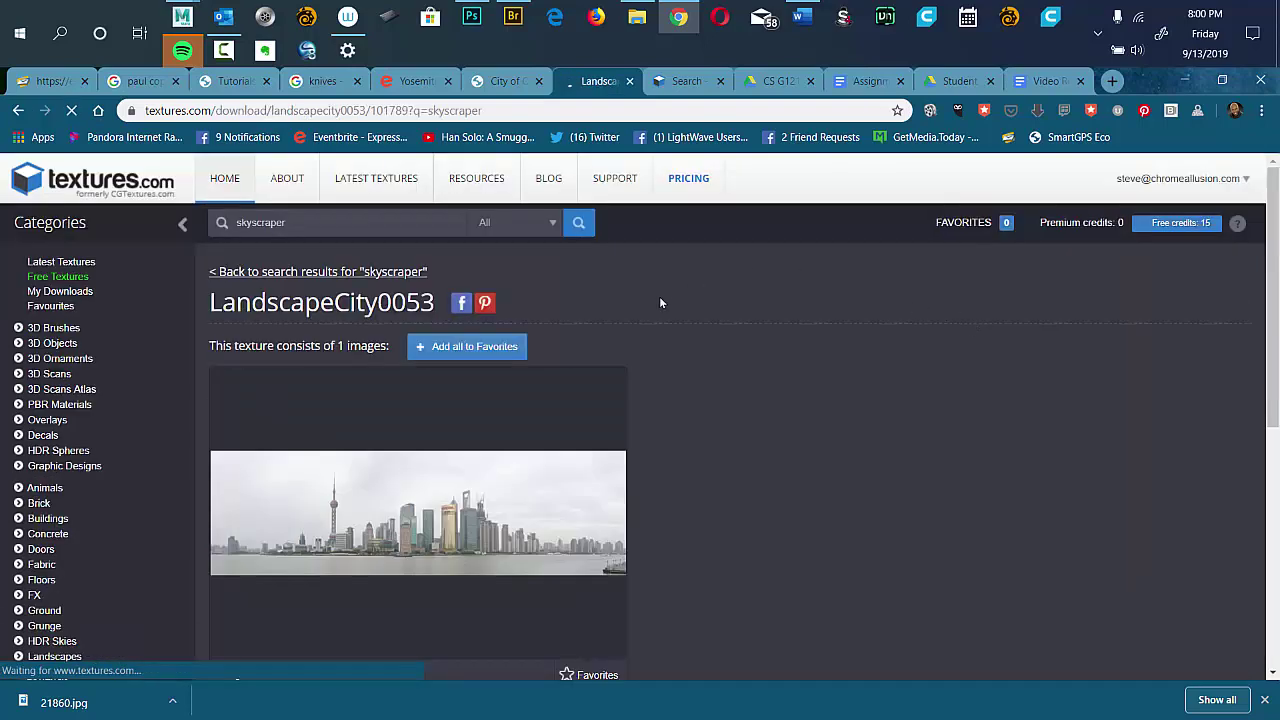
scroll(1270, 265, down, 1)
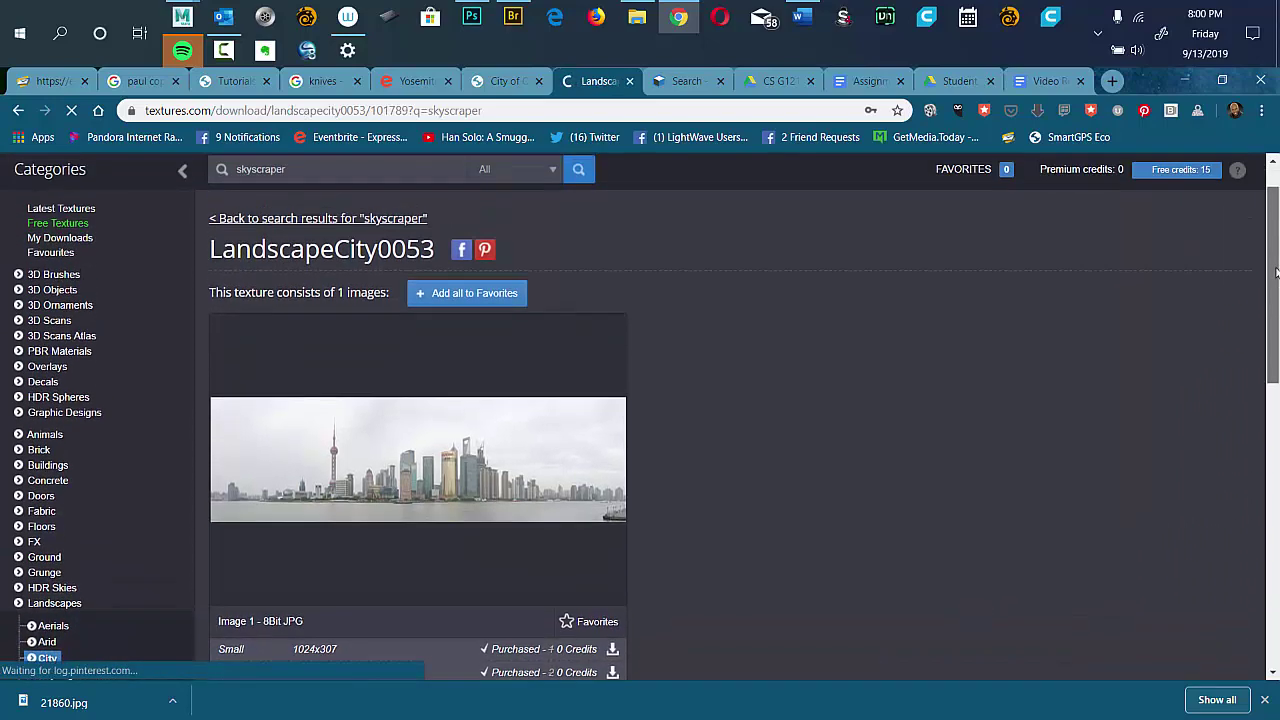
scroll(1276, 272, down, 2)
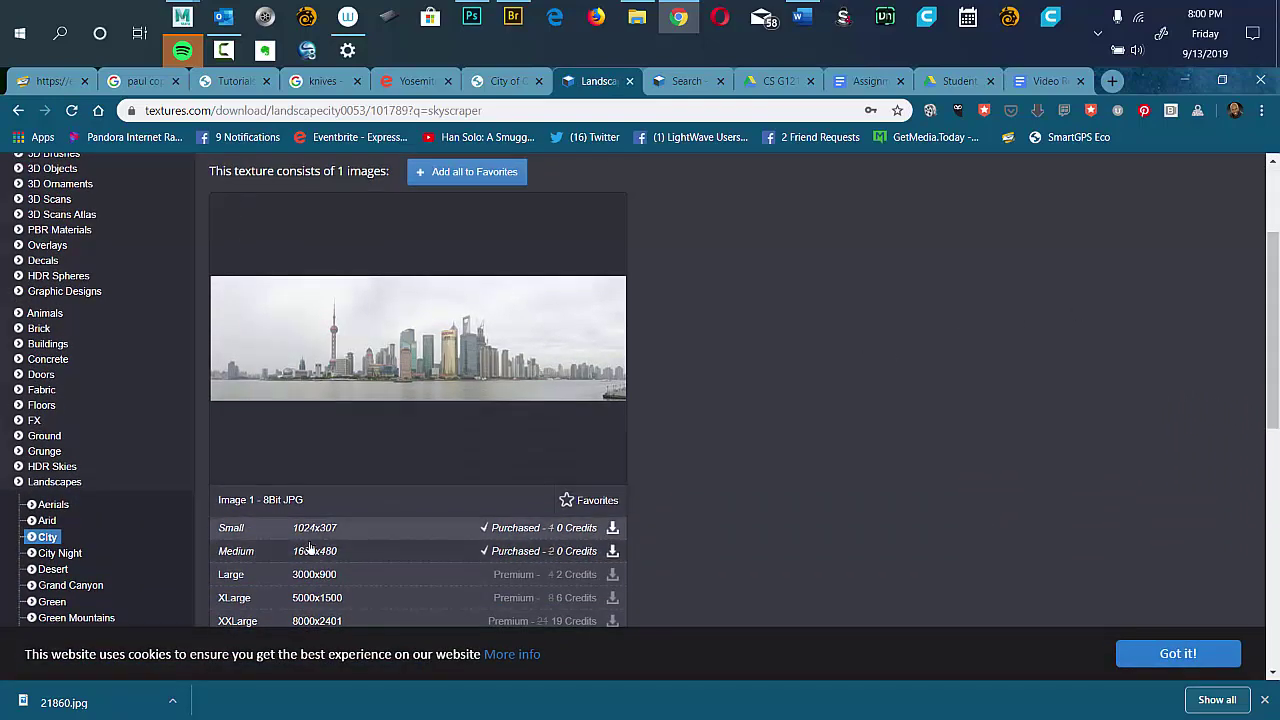
click(613, 553)
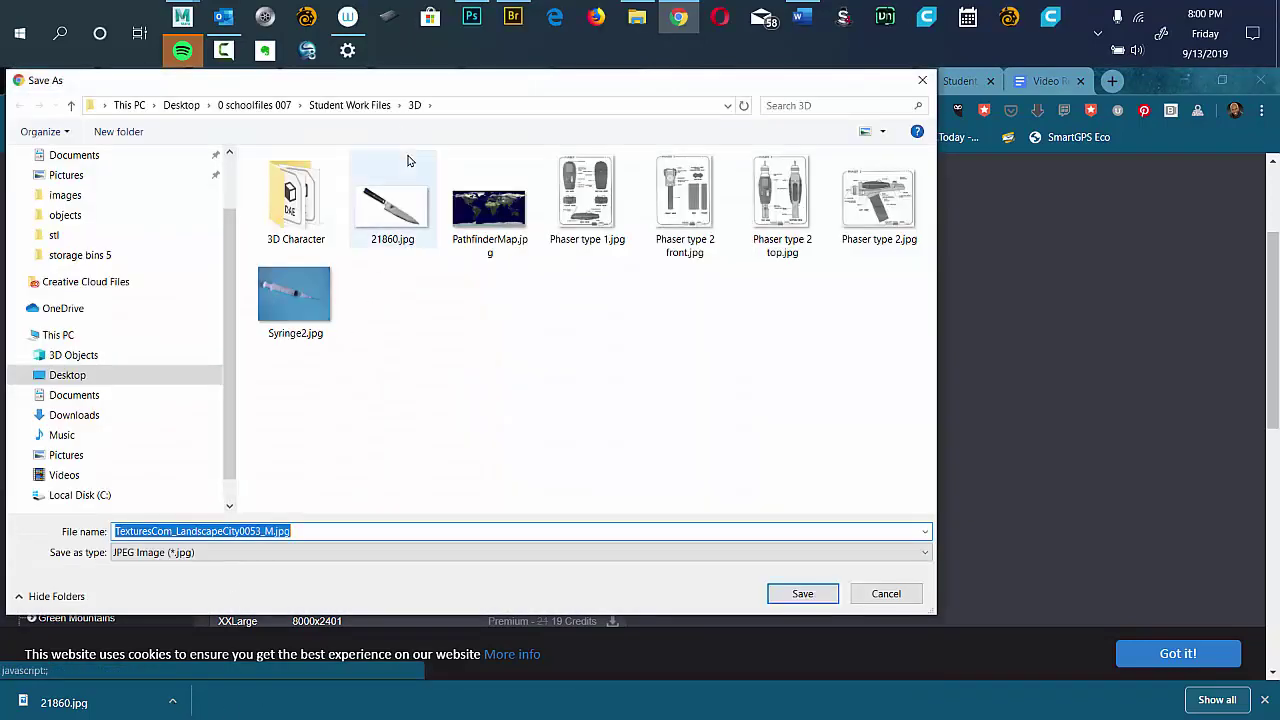
Browse Desktop > 0 schoolfiles 007 > Student Work Files > architecture, then cancel the save.
drag(532, 90, 628, 112)
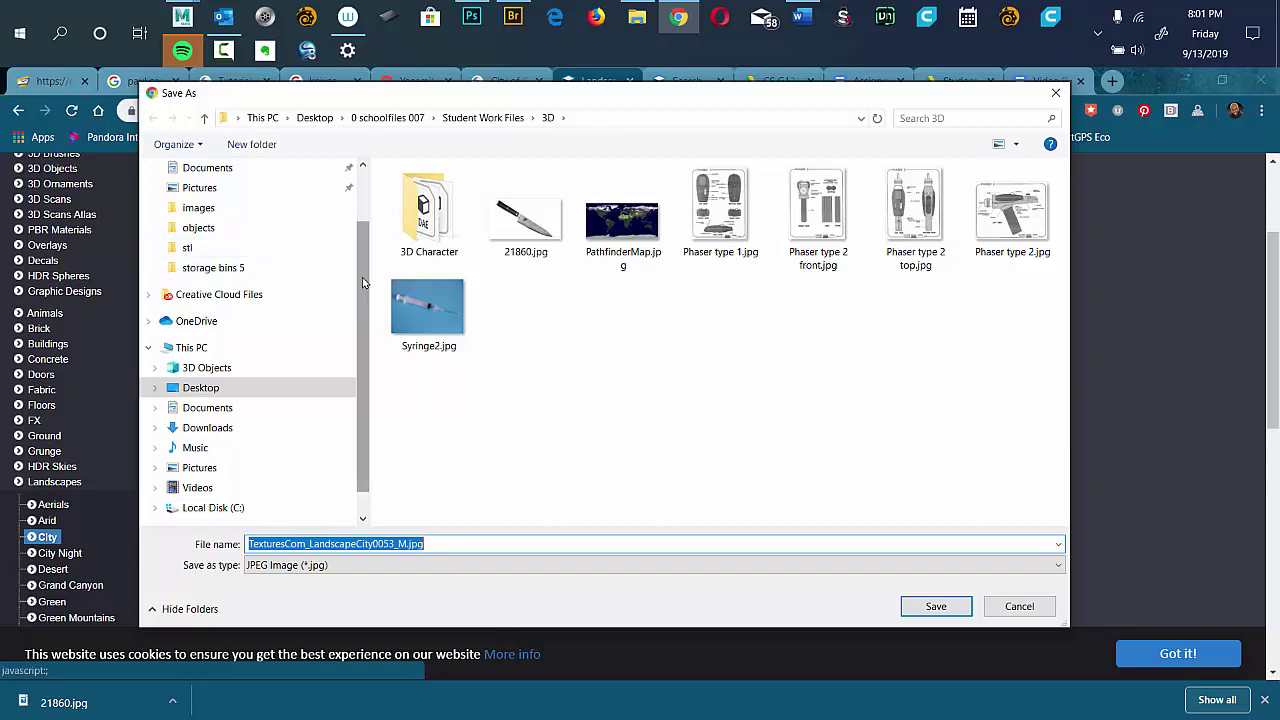
drag(366, 272, 371, 220)
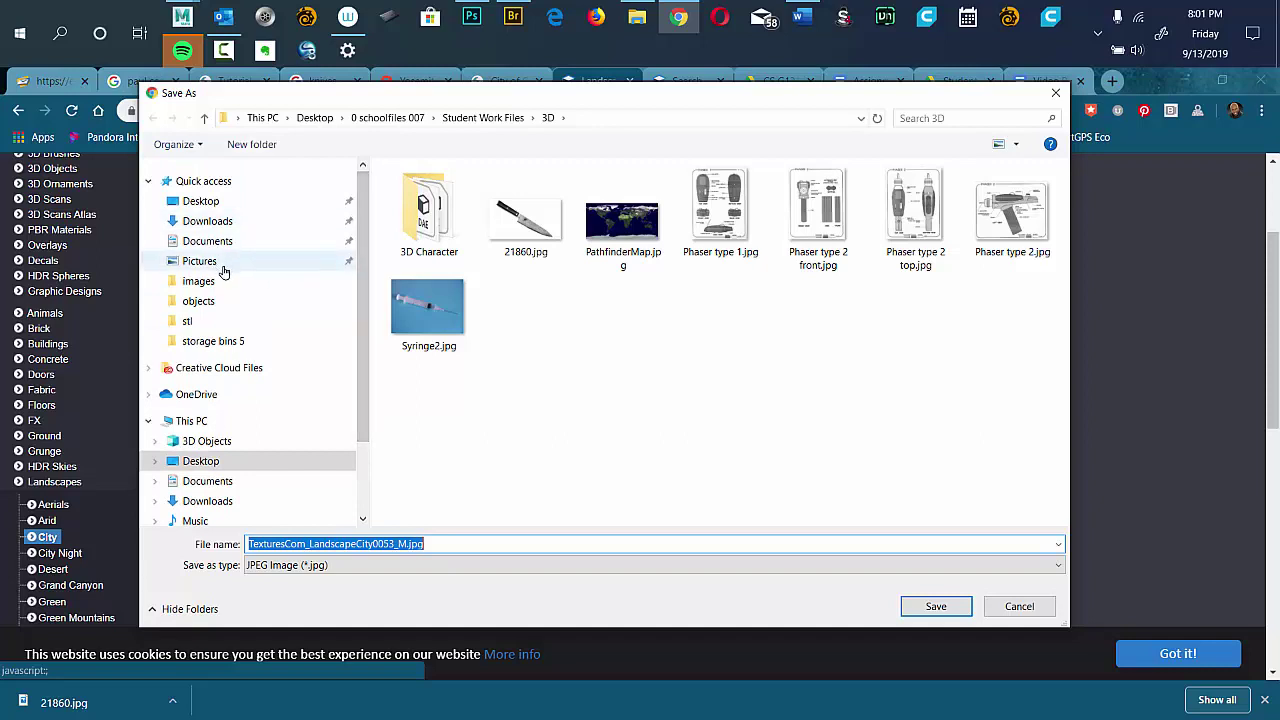
click(218, 204)
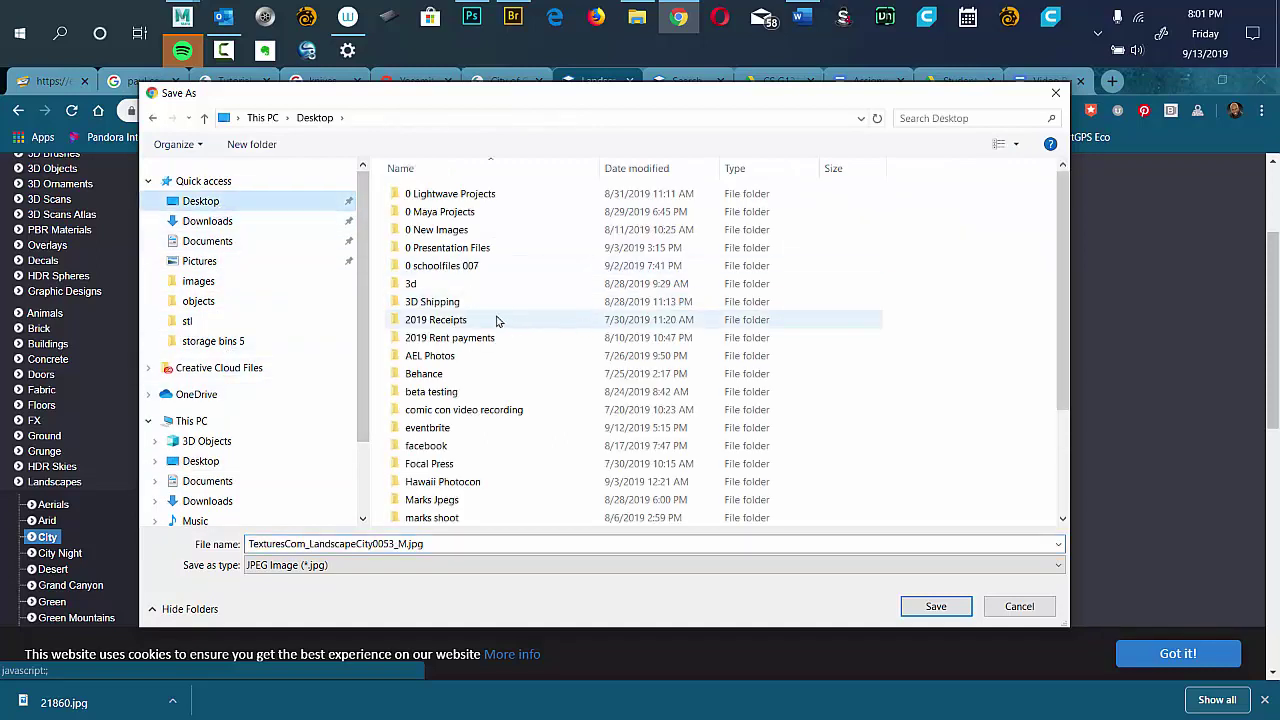
double_click(470, 266)
drag(1063, 263, 1035, 376)
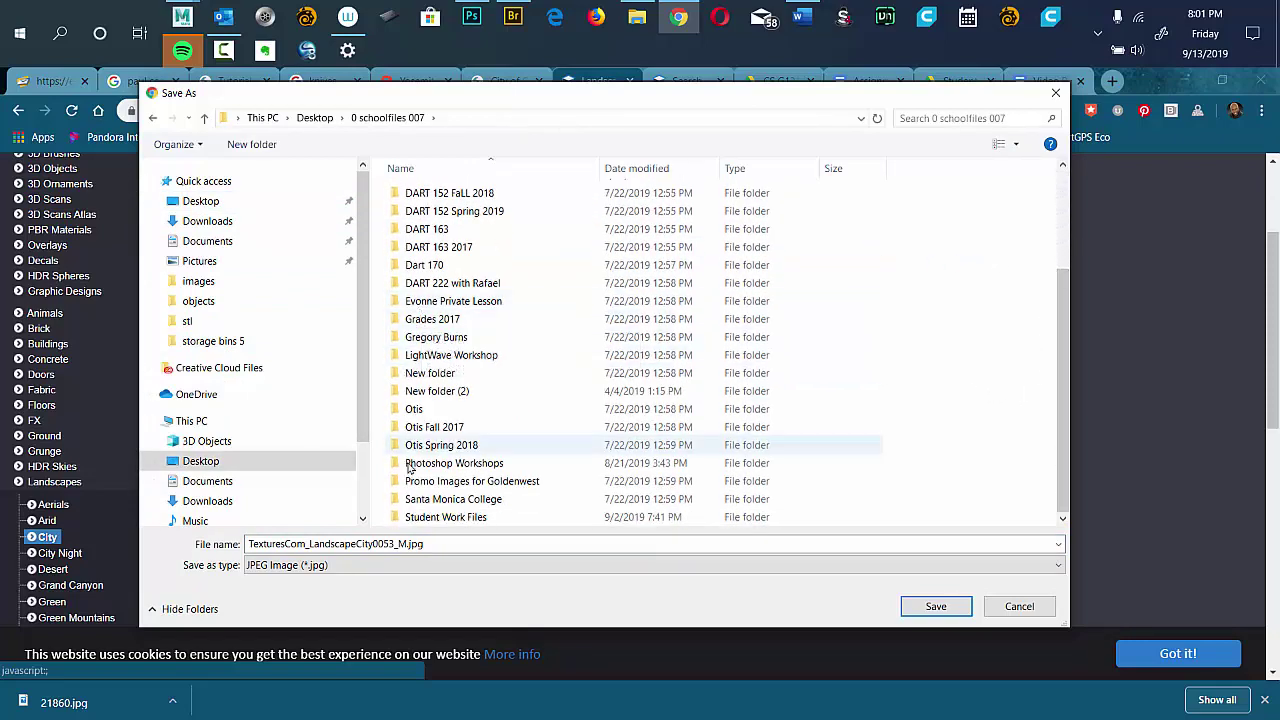
double_click(447, 517)
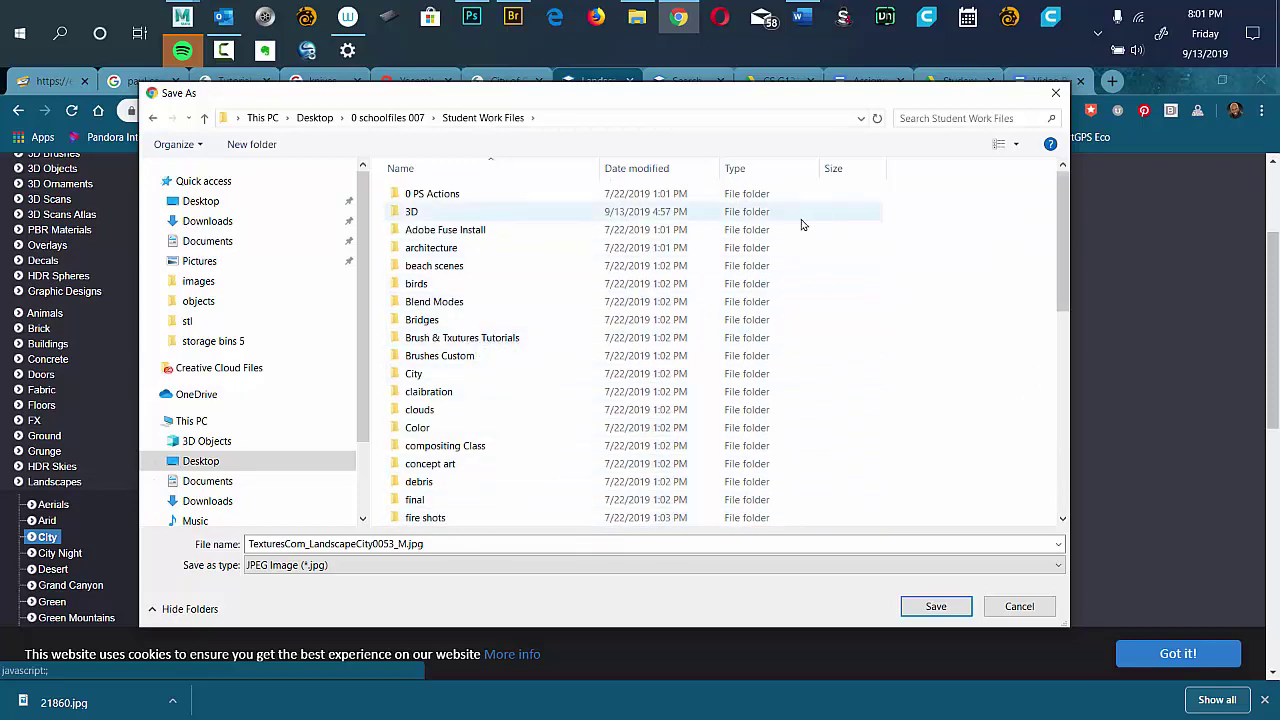
double_click(443, 248)
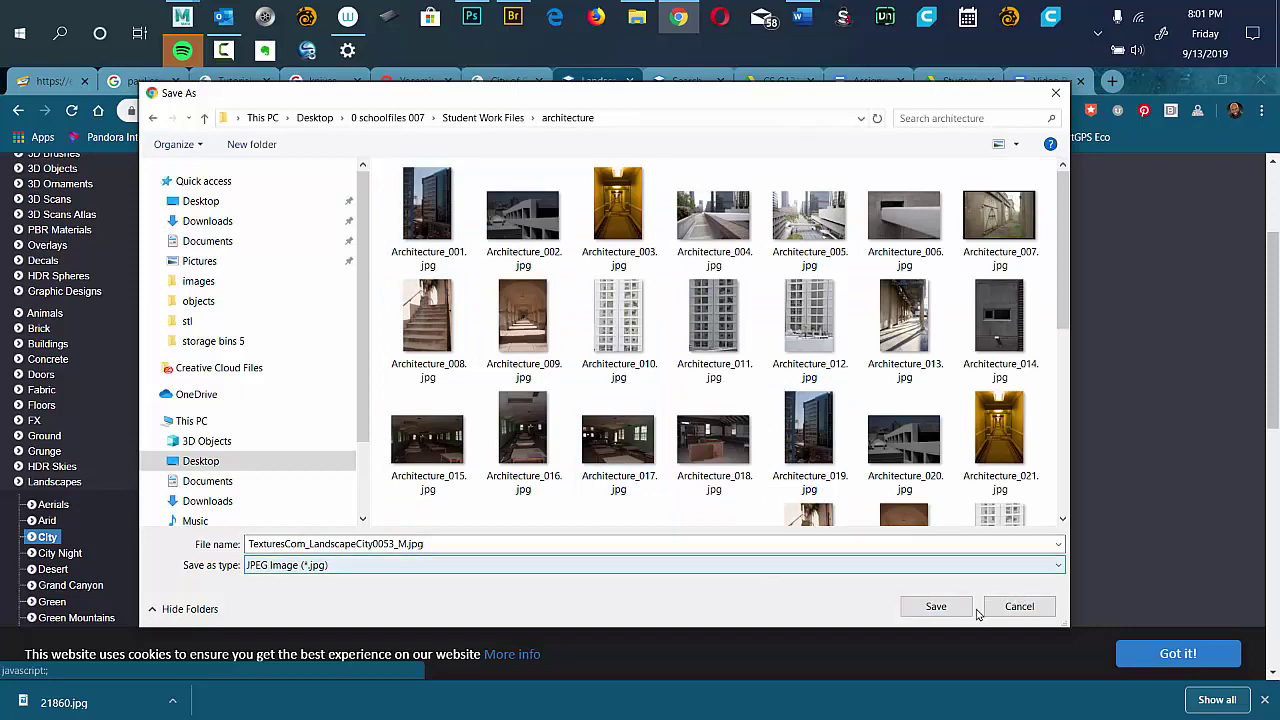
click(942, 607)
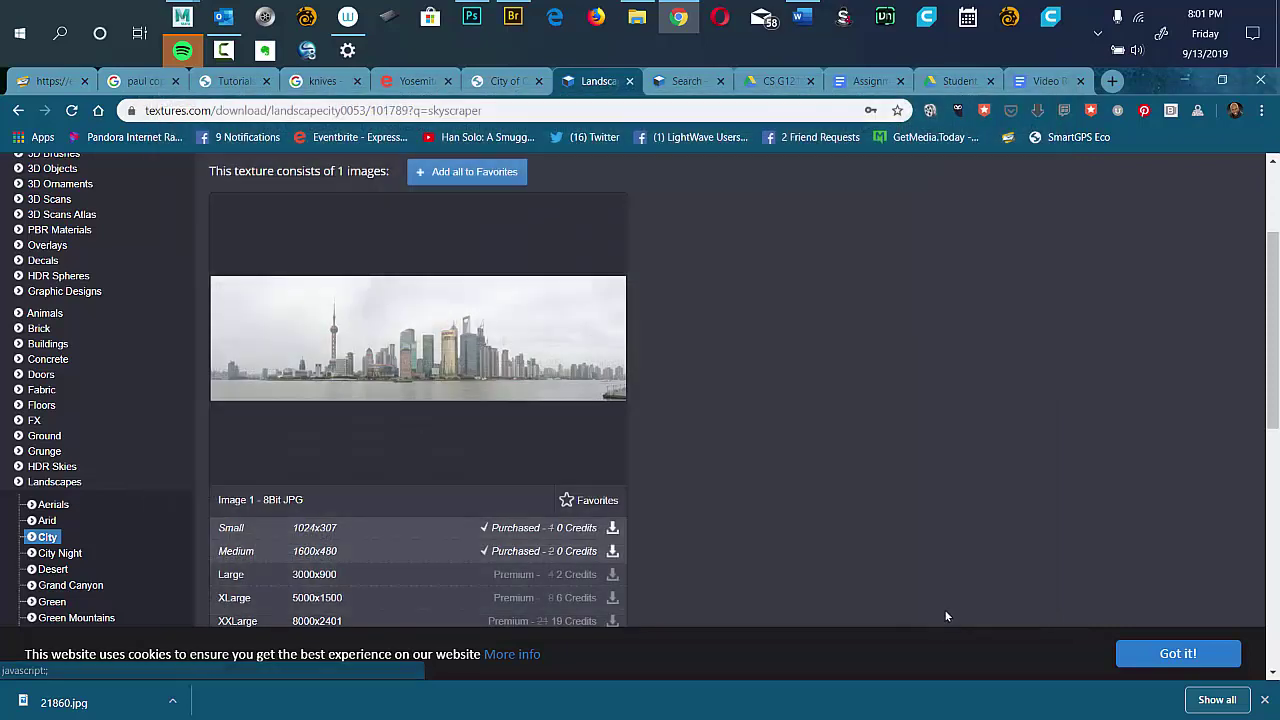
Save TexturesCom_LandscapeCity0053_M.jpg into 0 schoolfiles 007 > Student Work Files > textures.
click(612, 554)
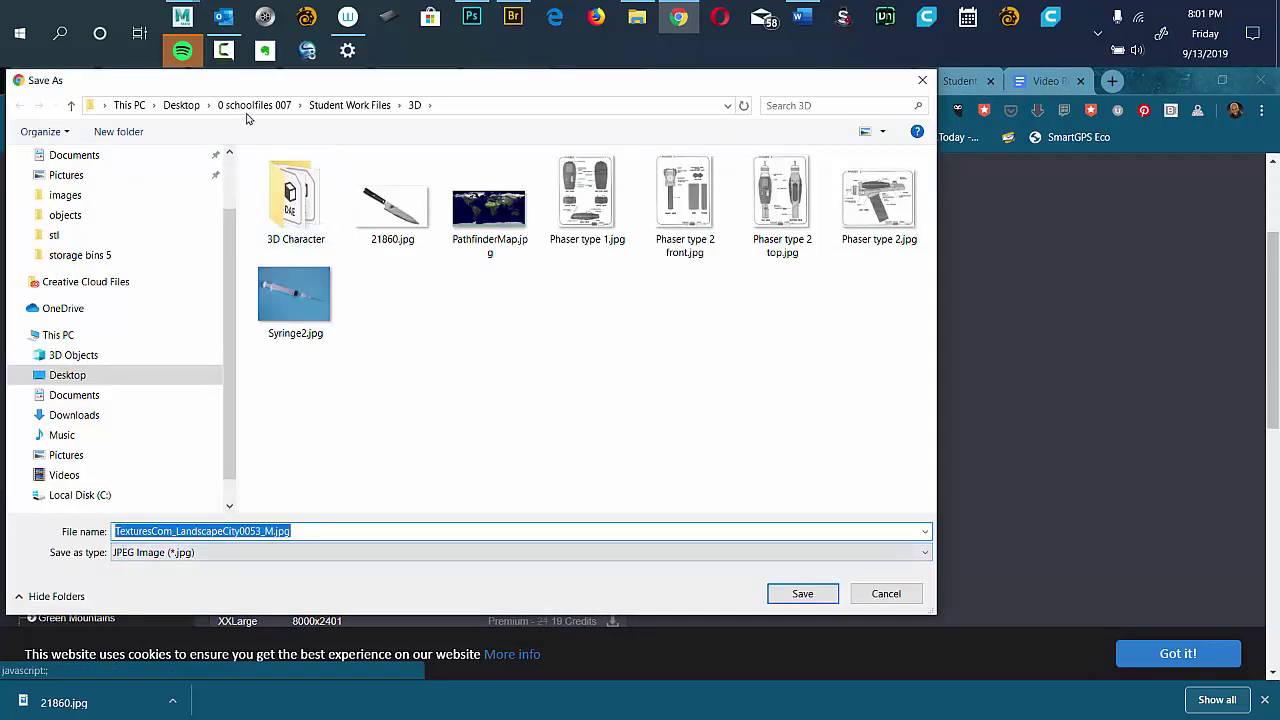
click(272, 105)
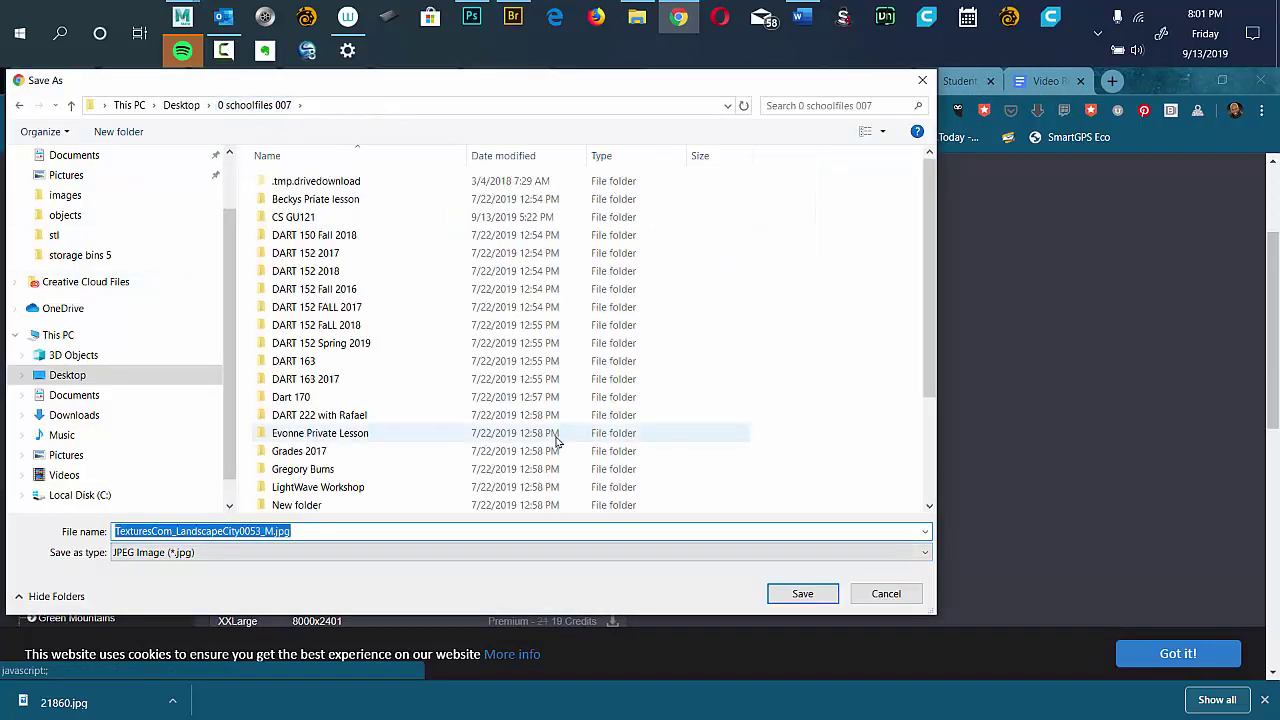
scroll(886, 457, down, 2)
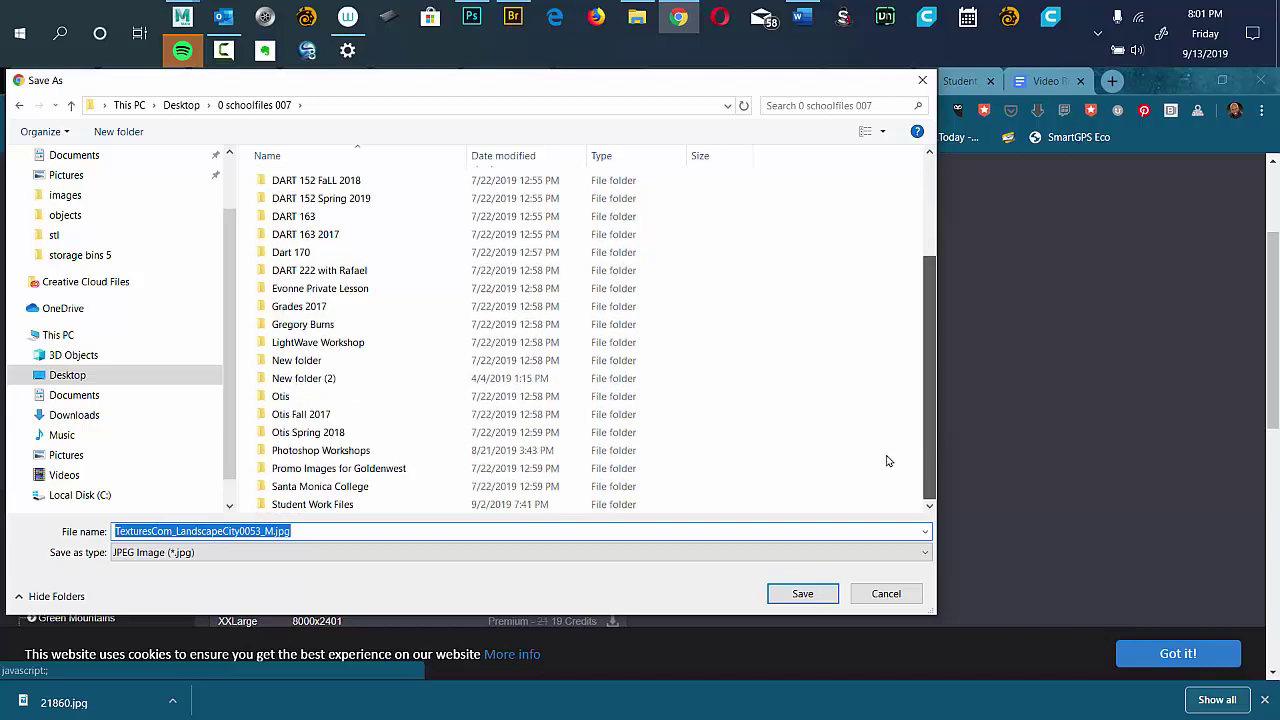
scroll(886, 309, up, 1)
scroll(889, 243, up, 2)
scroll(881, 465, down, 3)
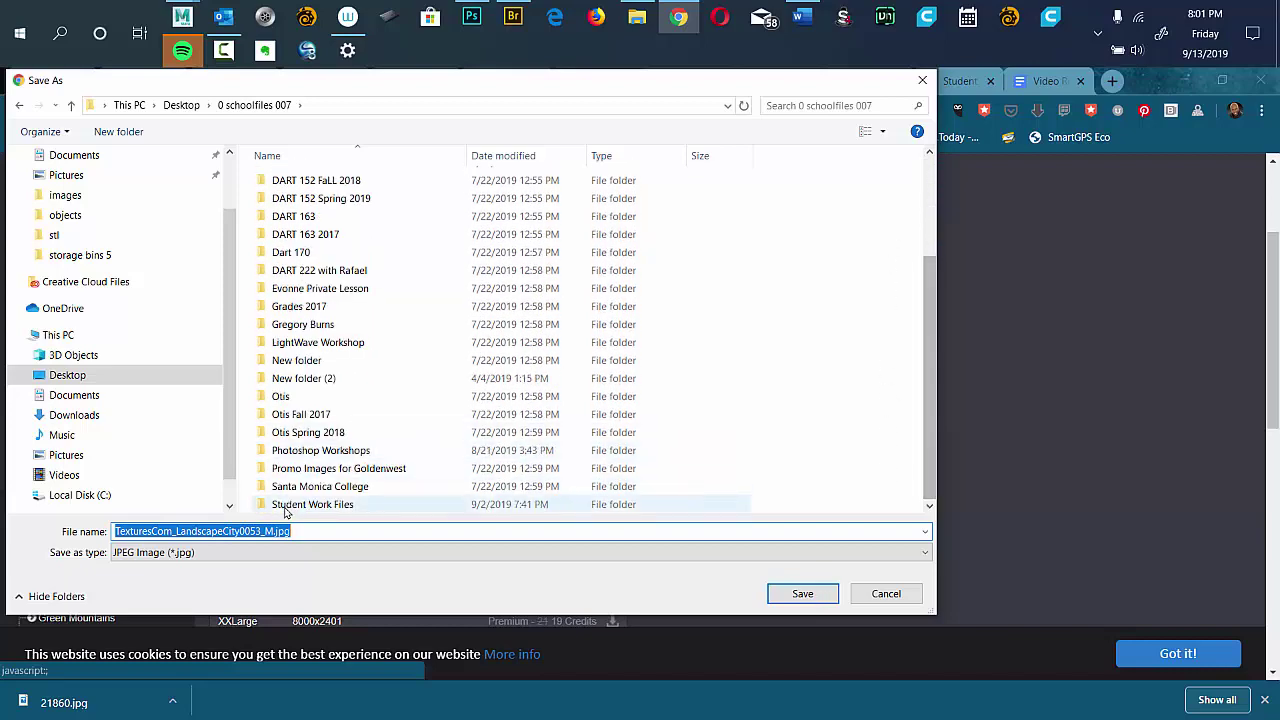
double_click(330, 503)
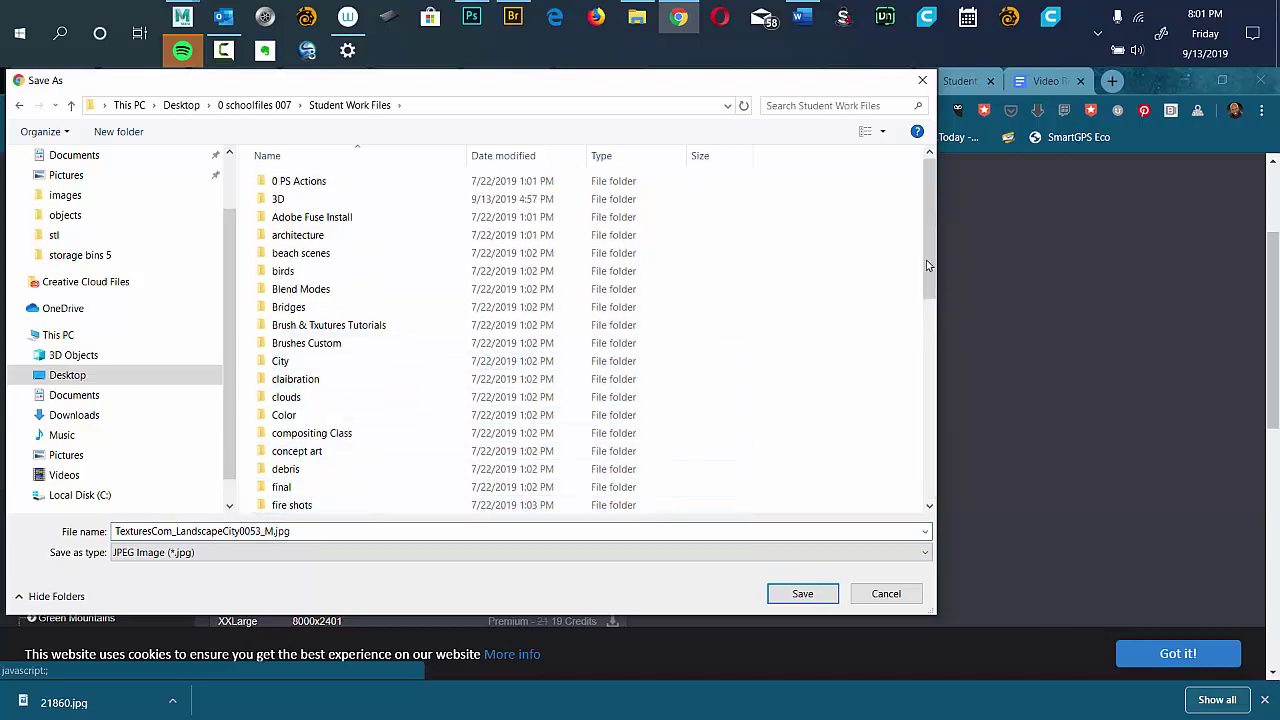
drag(927, 265, 871, 514)
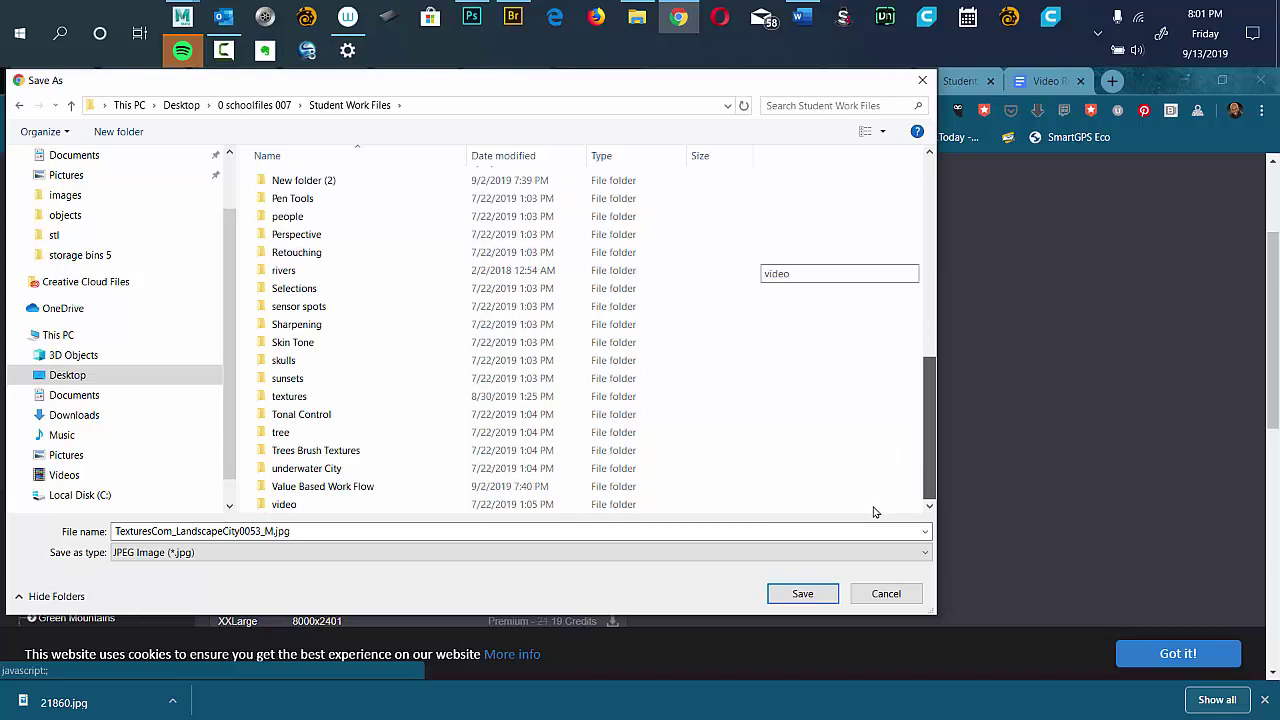
double_click(308, 401)
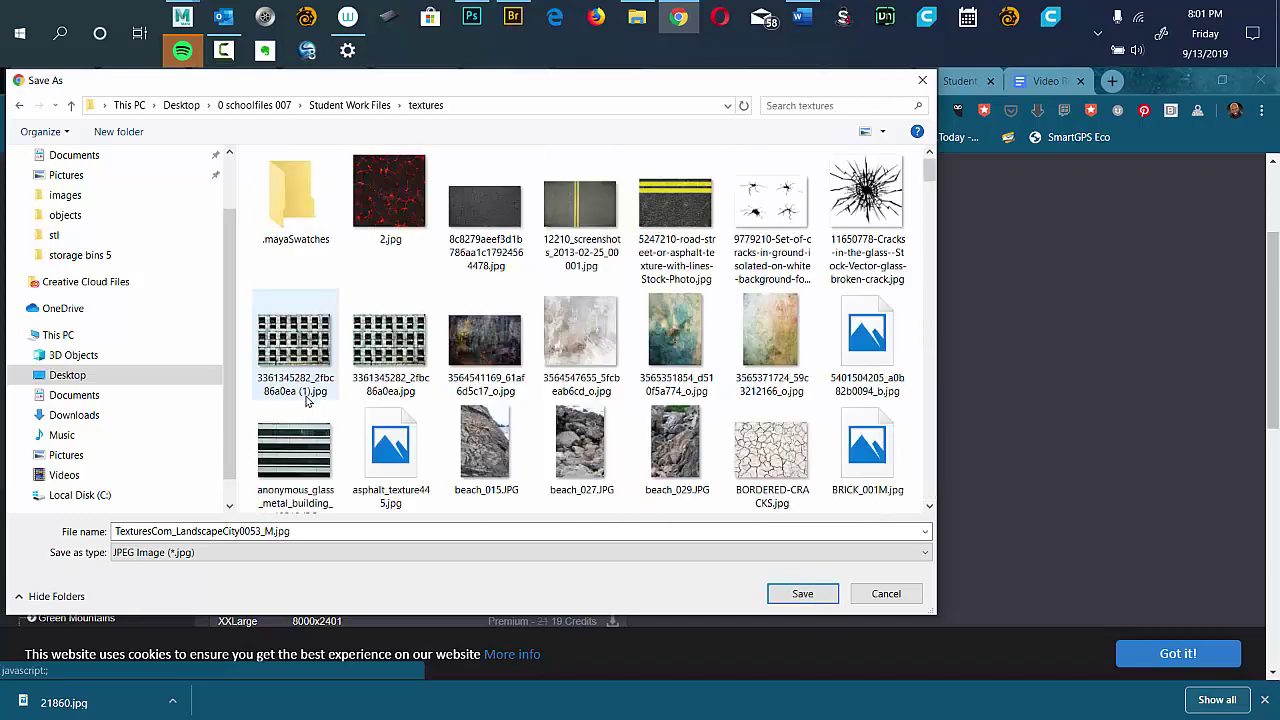
click(806, 593)
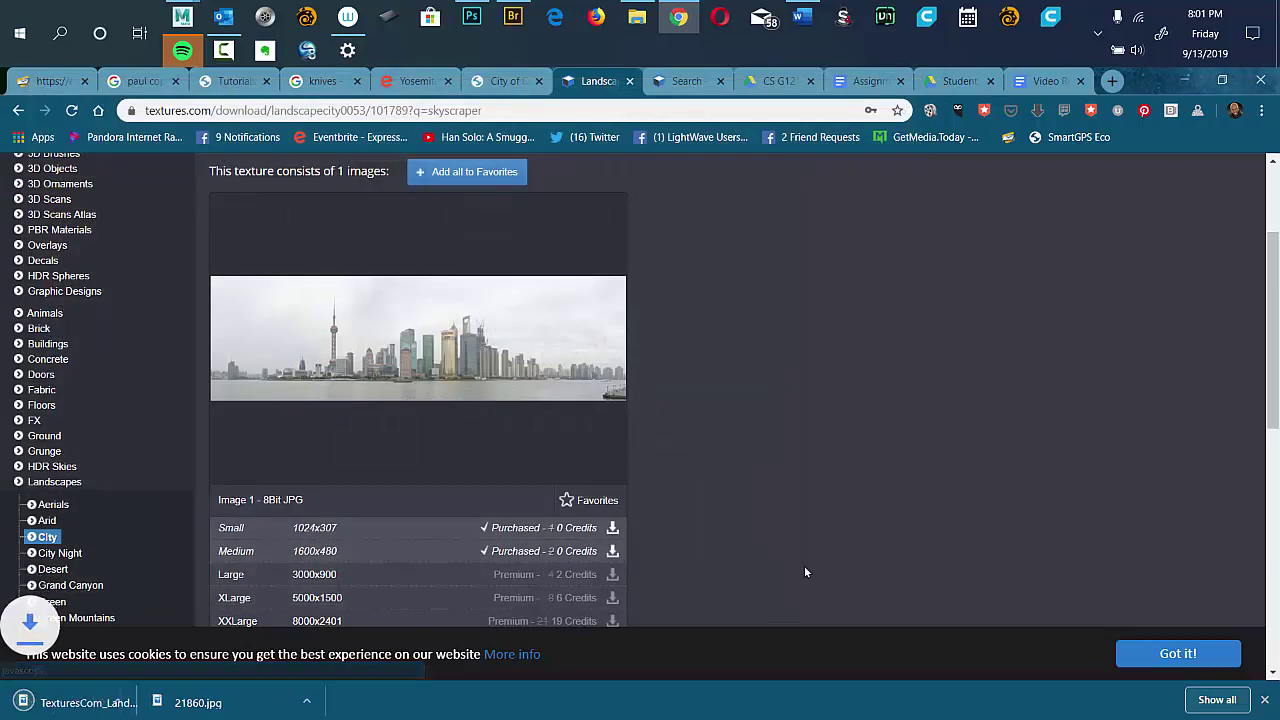
Return to the search results, reopen the Shanghai skyline, and save another Medium copy to textures.
click(18, 110)
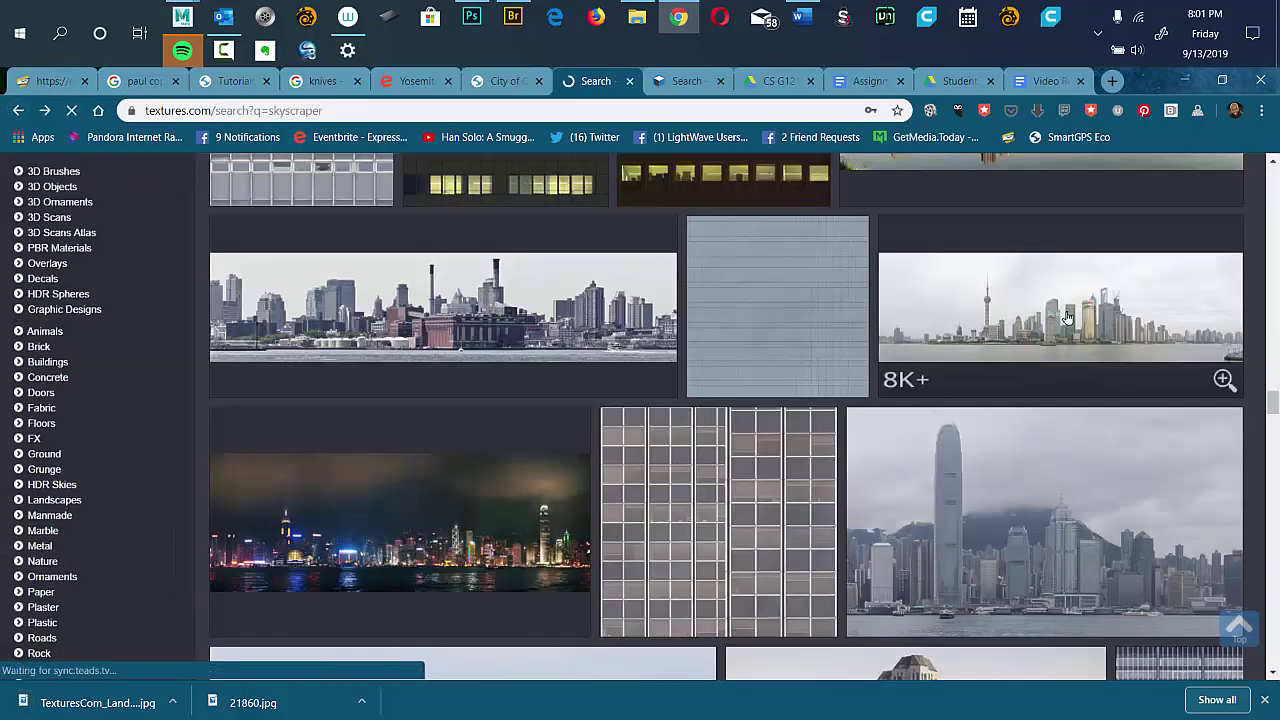
click(1067, 317)
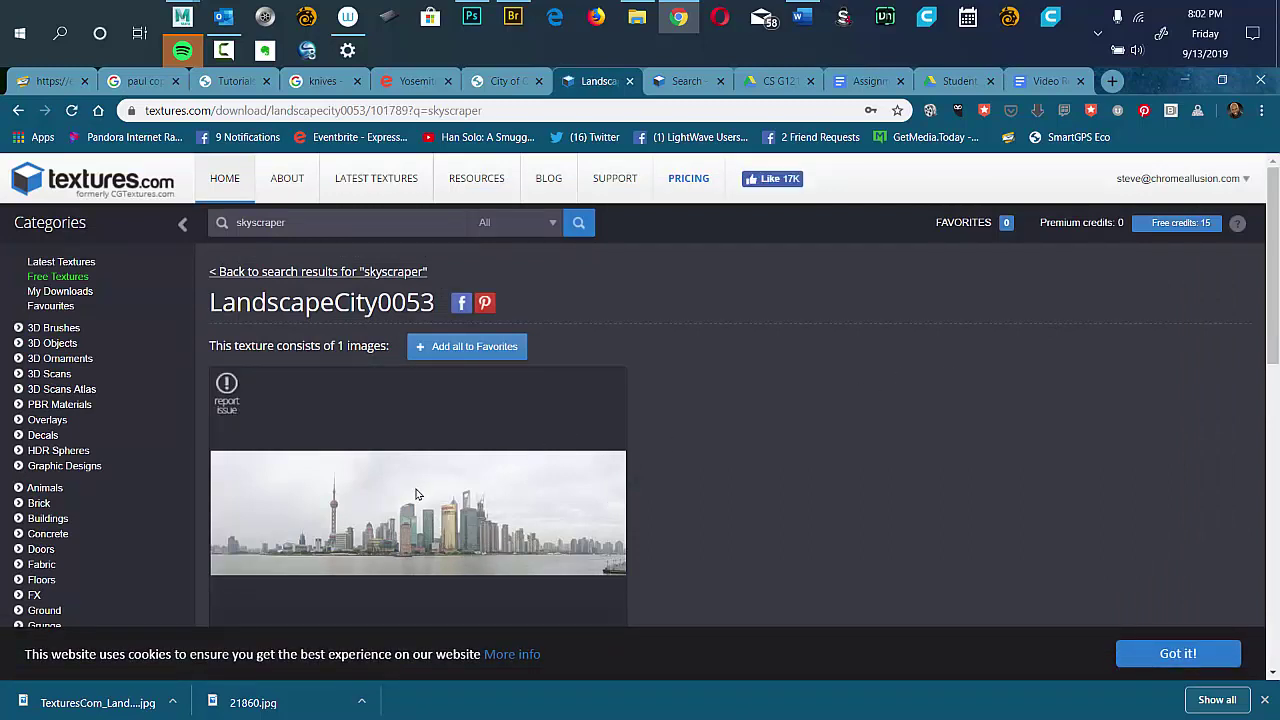
scroll(698, 493, down, 2)
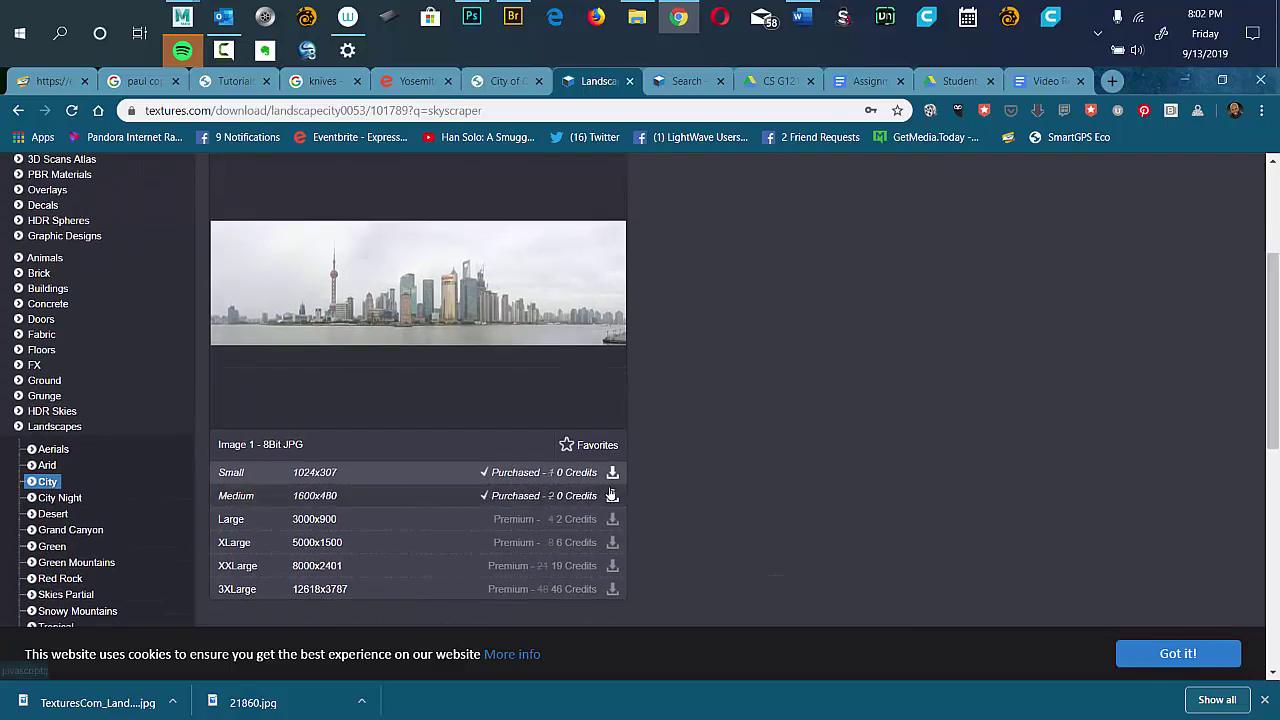
click(611, 496)
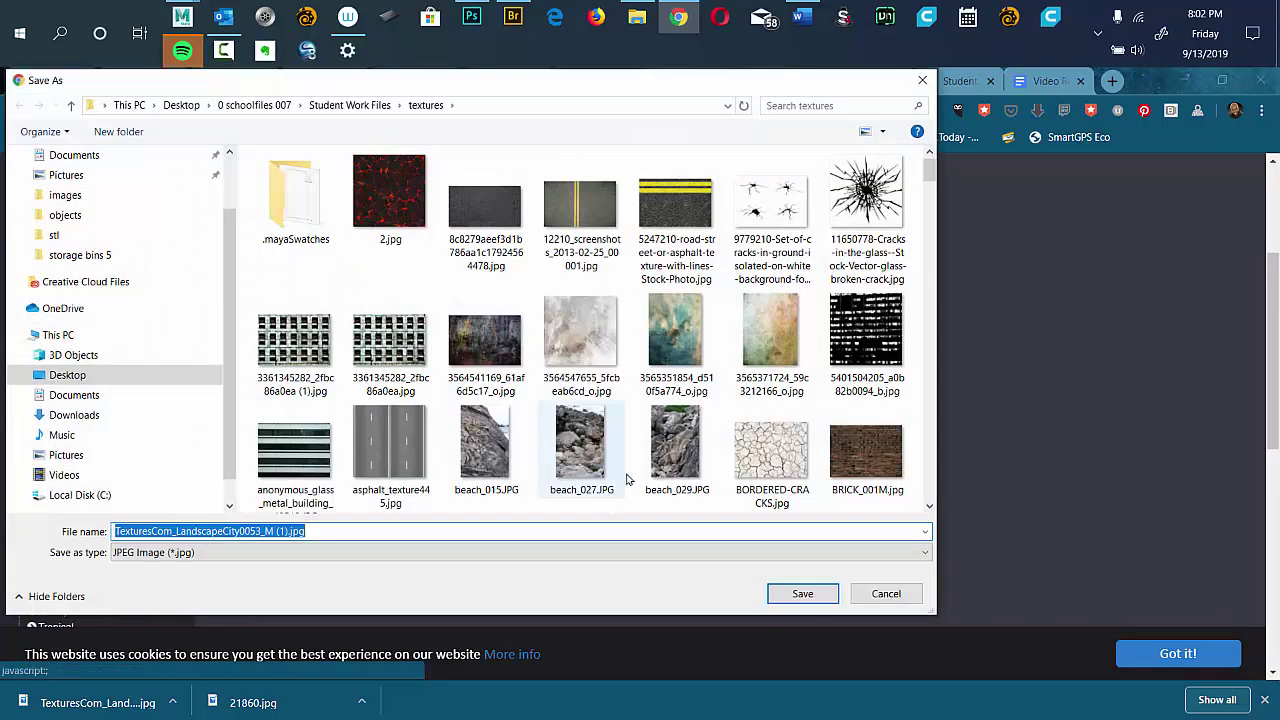
click(802, 594)
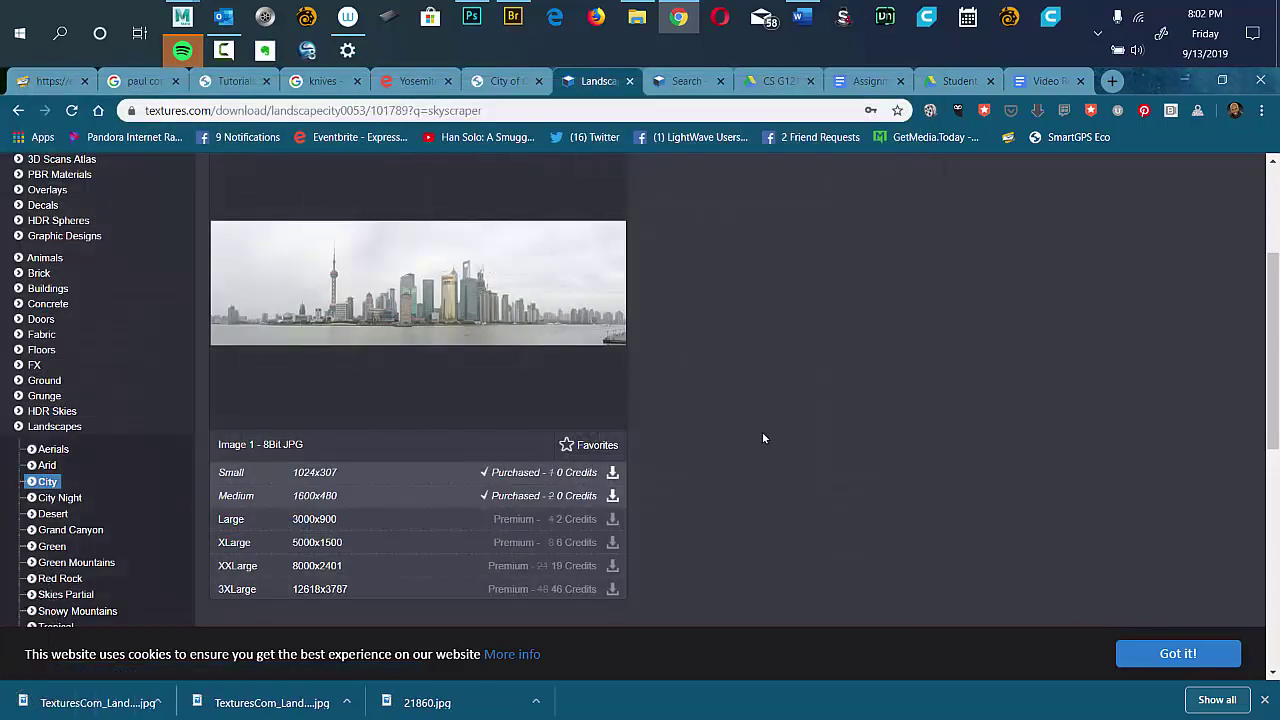
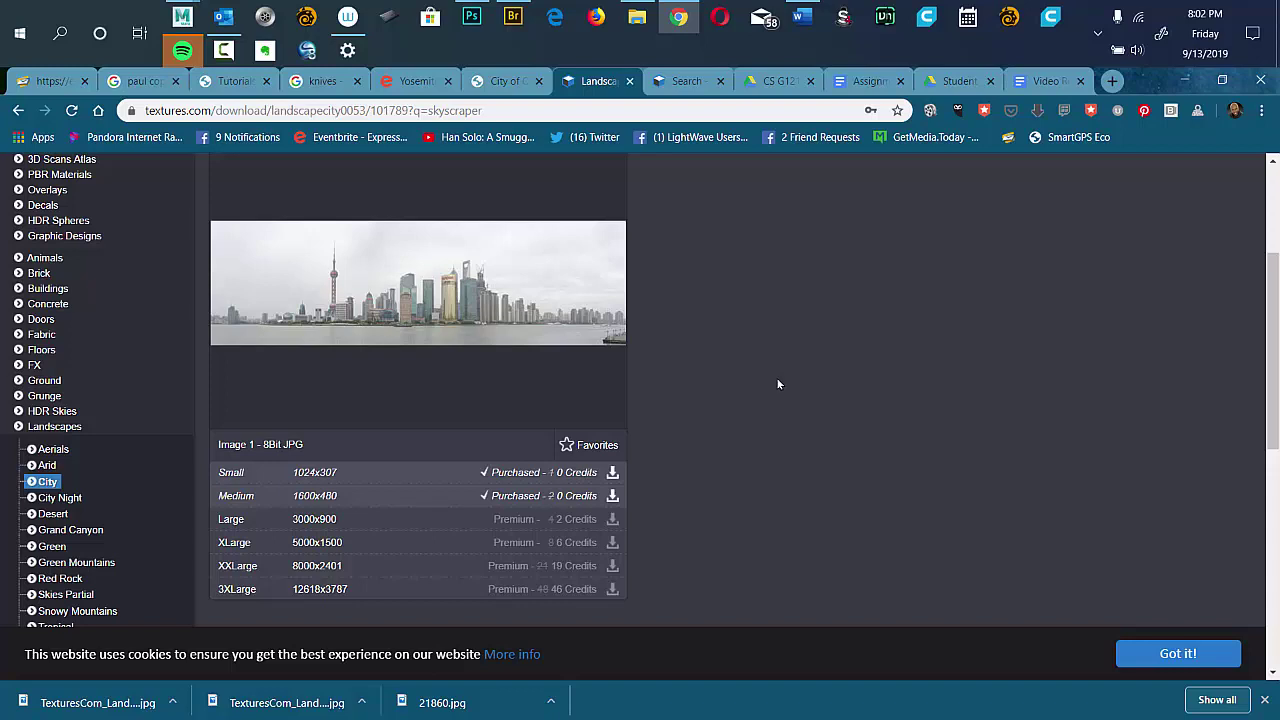
Open TexturesCom_LandscapeCity0053_M (1).jpg from Bridge's textures folder in Photoshop.
click(513, 17)
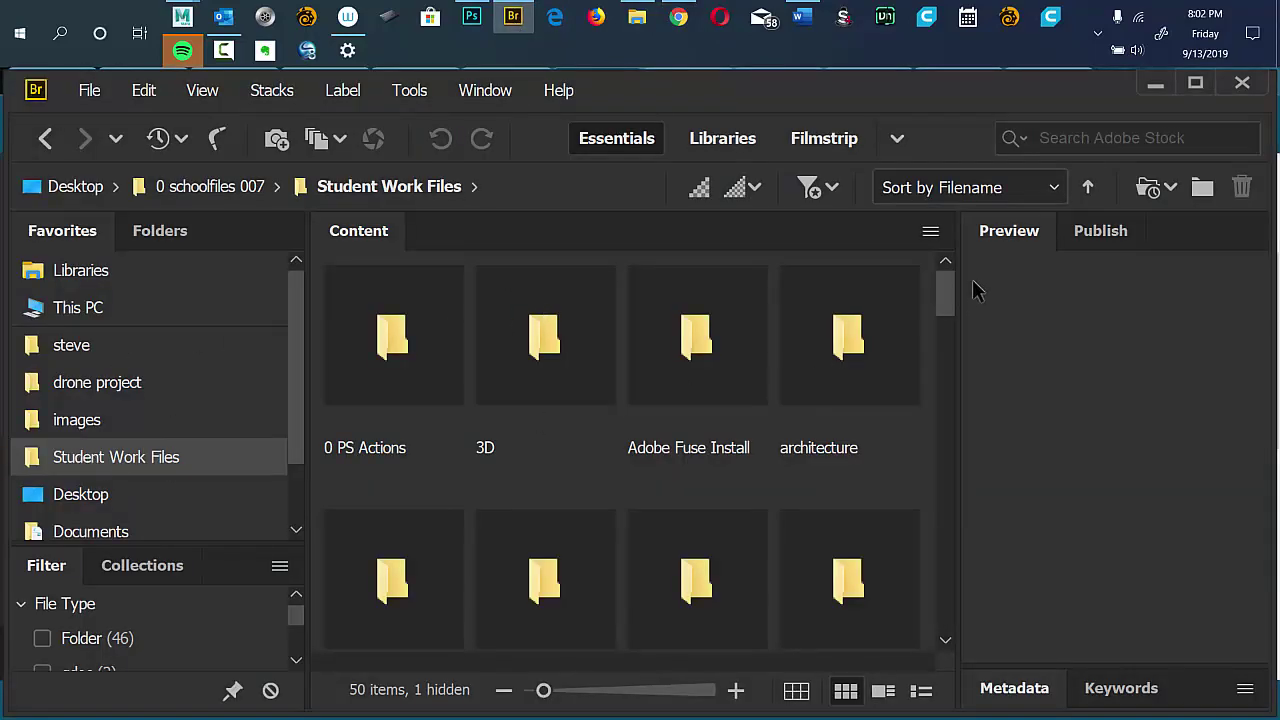
drag(945, 292, 921, 535)
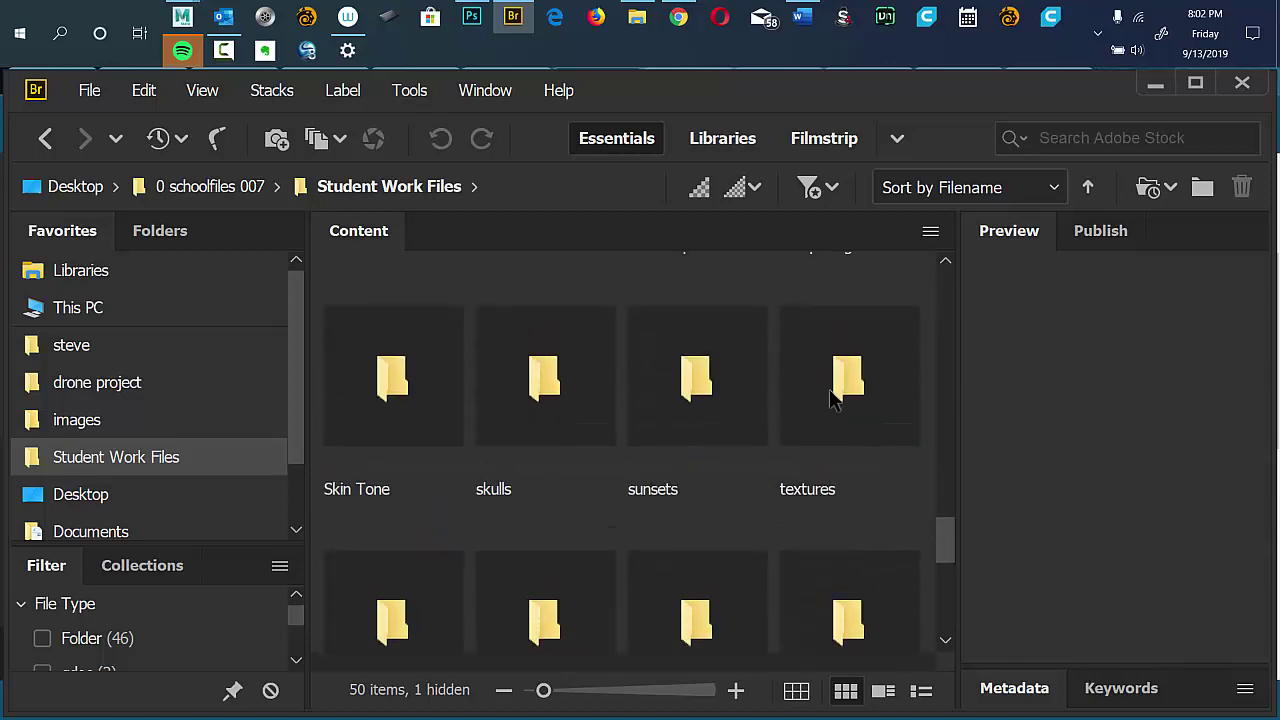
double_click(845, 383)
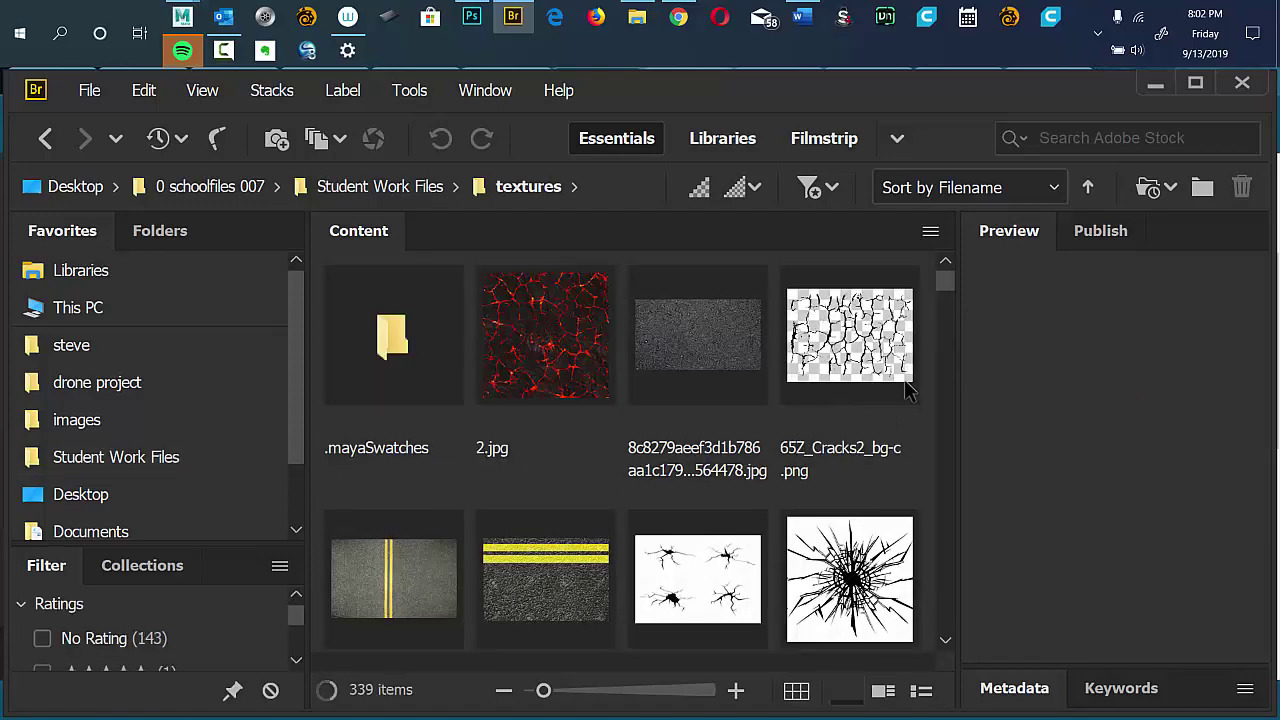
scroll(945, 303, down, 10)
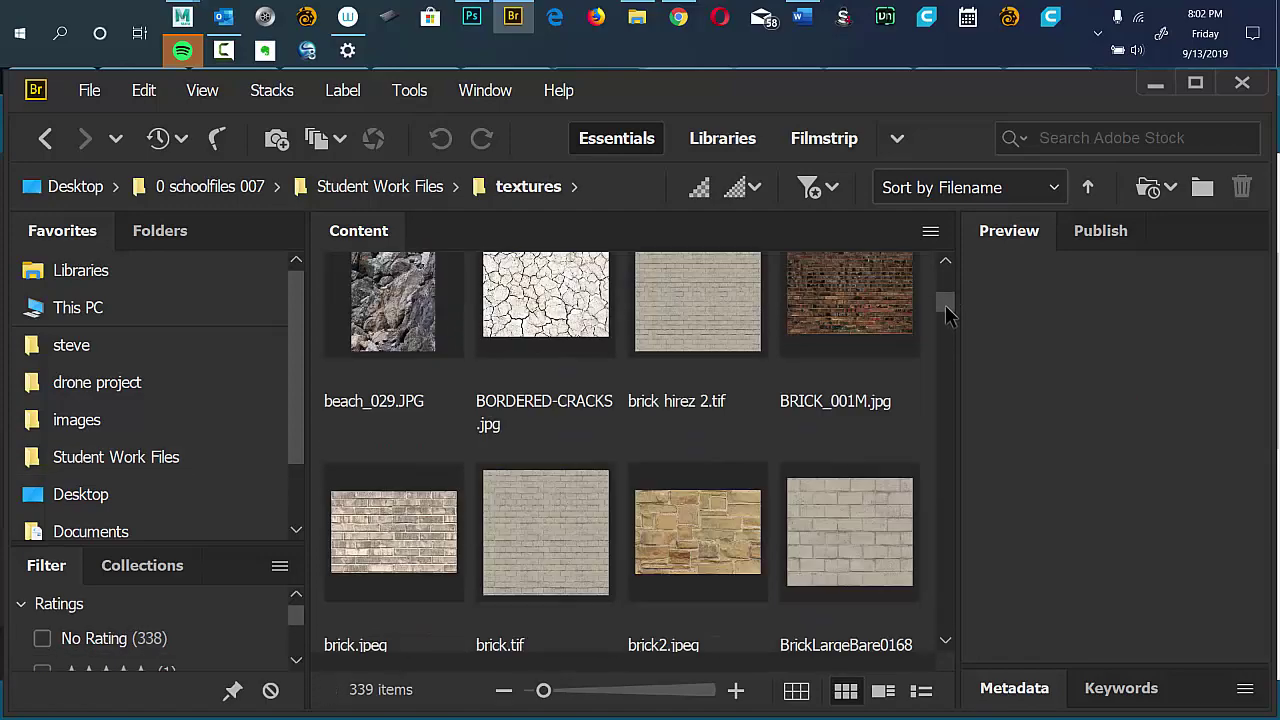
mouse_move(944, 312)
mouse_down()
mouse_move(932, 388)
mouse_move(943, 628)
mouse_move(940, 380)
mouse_move(946, 523)
mouse_move(955, 238)
mouse_move(921, 354)
mouse_move(945, 378)
mouse_move(914, 453)
mouse_move(946, 497)
mouse_move(944, 446)
mouse_move(933, 587)
mouse_move(947, 590)
mouse_move(945, 570)
mouse_move(935, 597)
mouse_up()
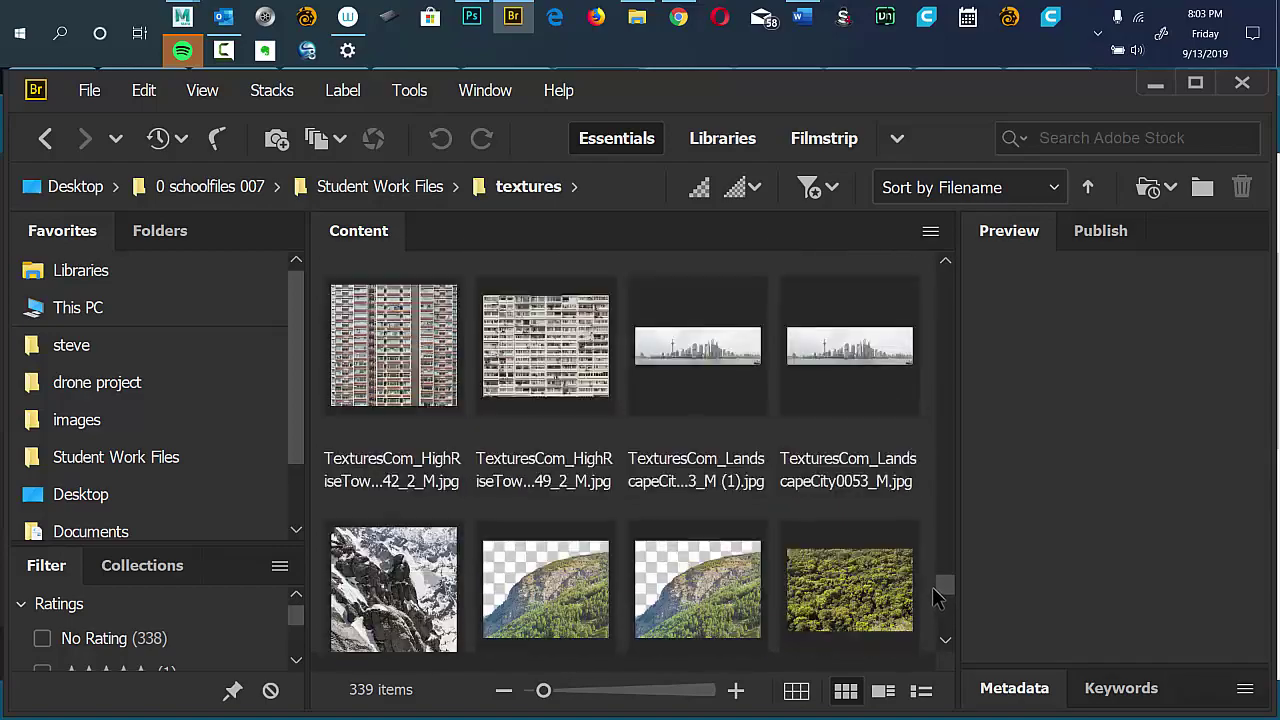
click(700, 360)
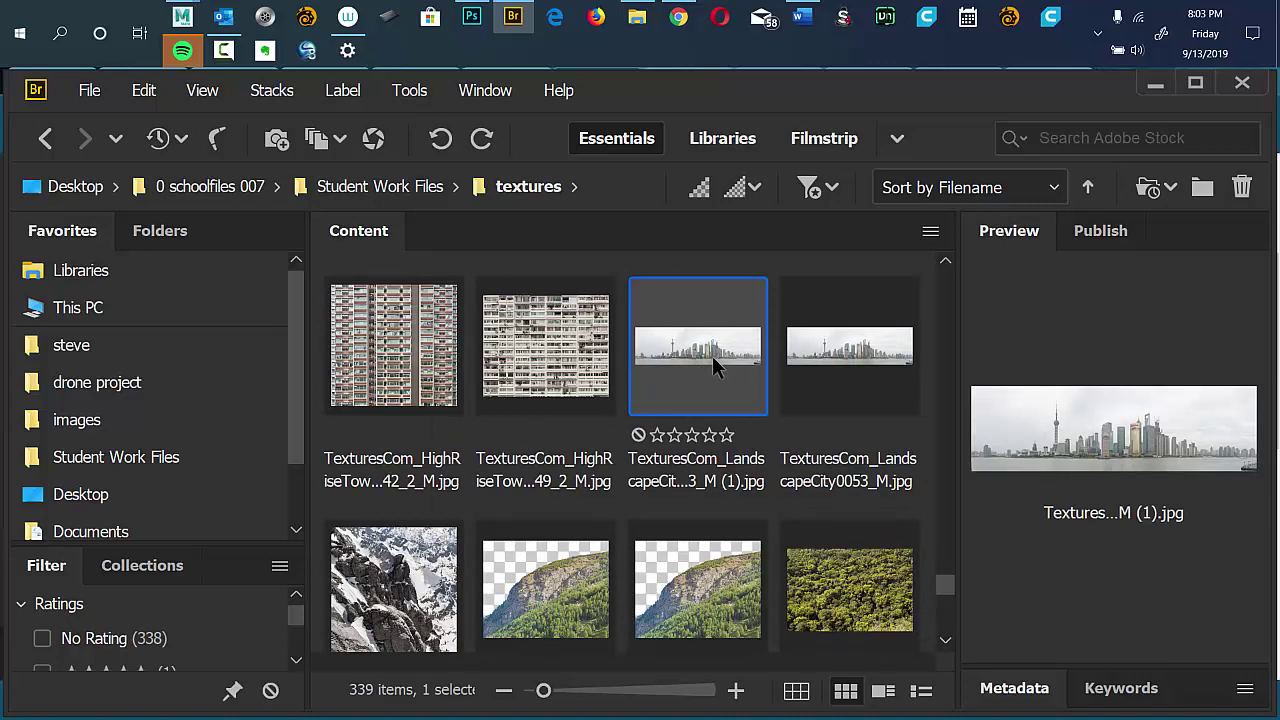
drag(945, 592, 937, 601)
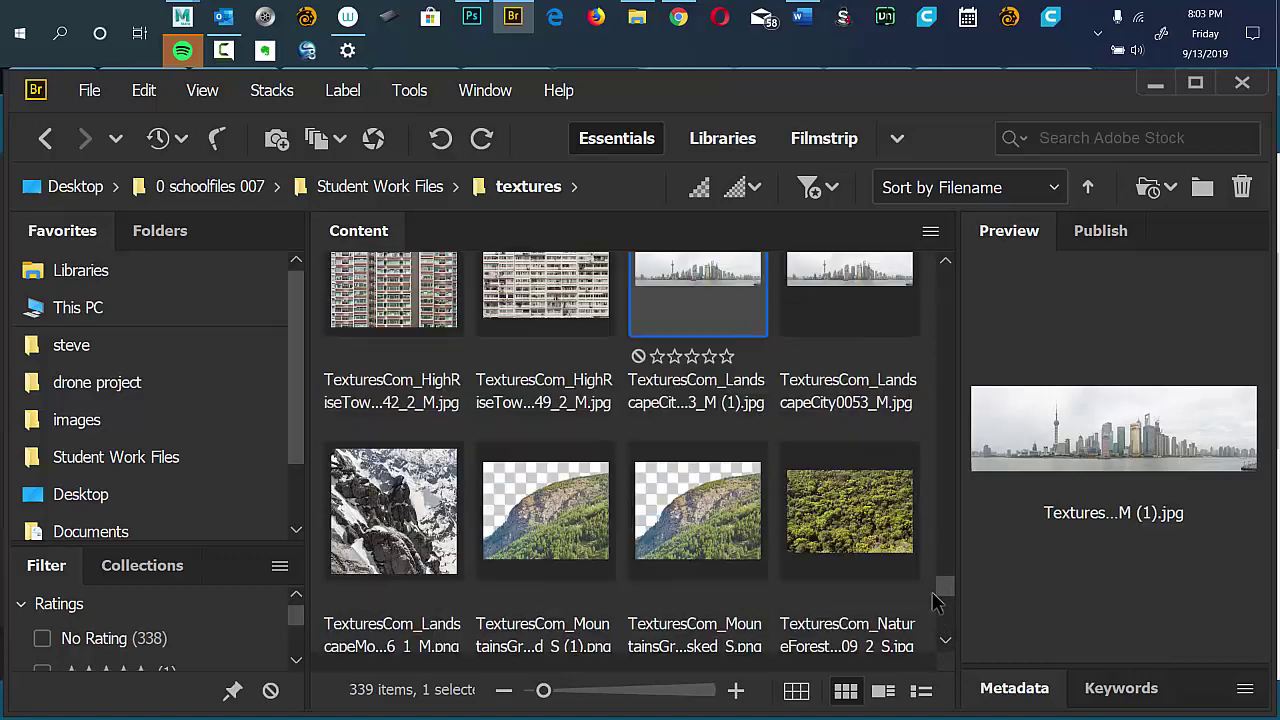
key(Return)
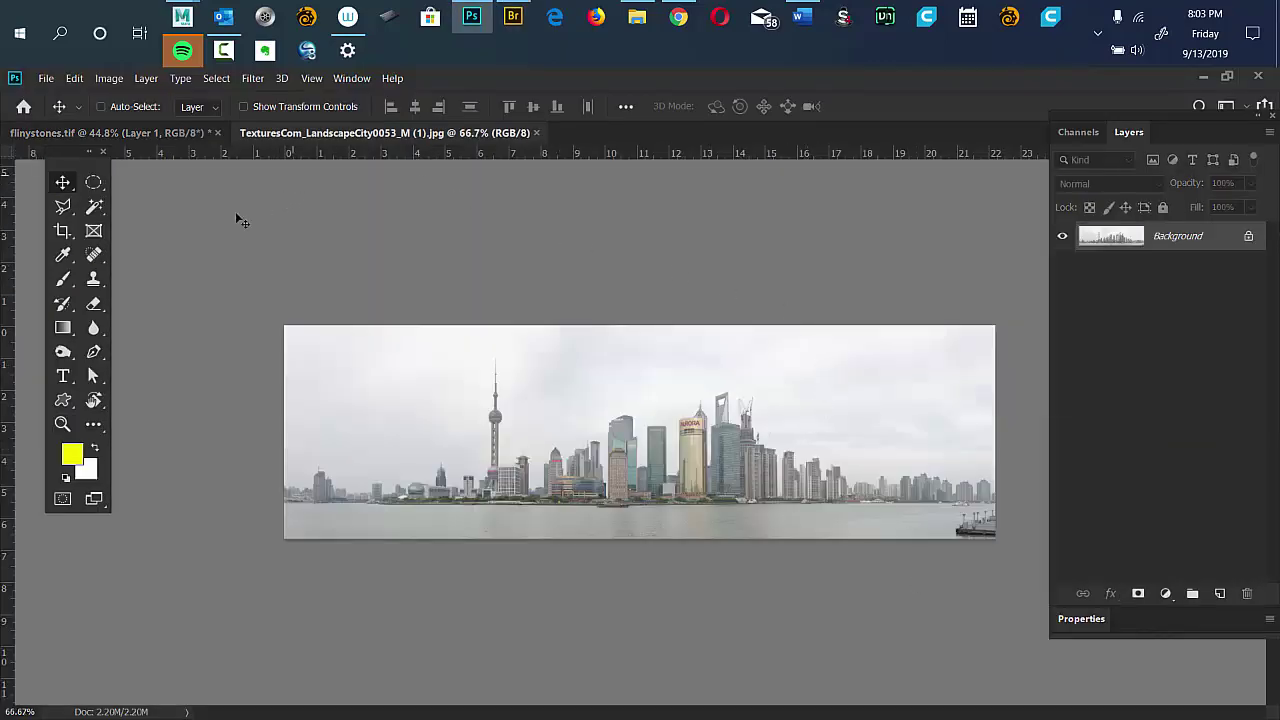
Browse Student Work Files > architecture in Bridge, then return to the textures.com page.
key(alt+Tab)
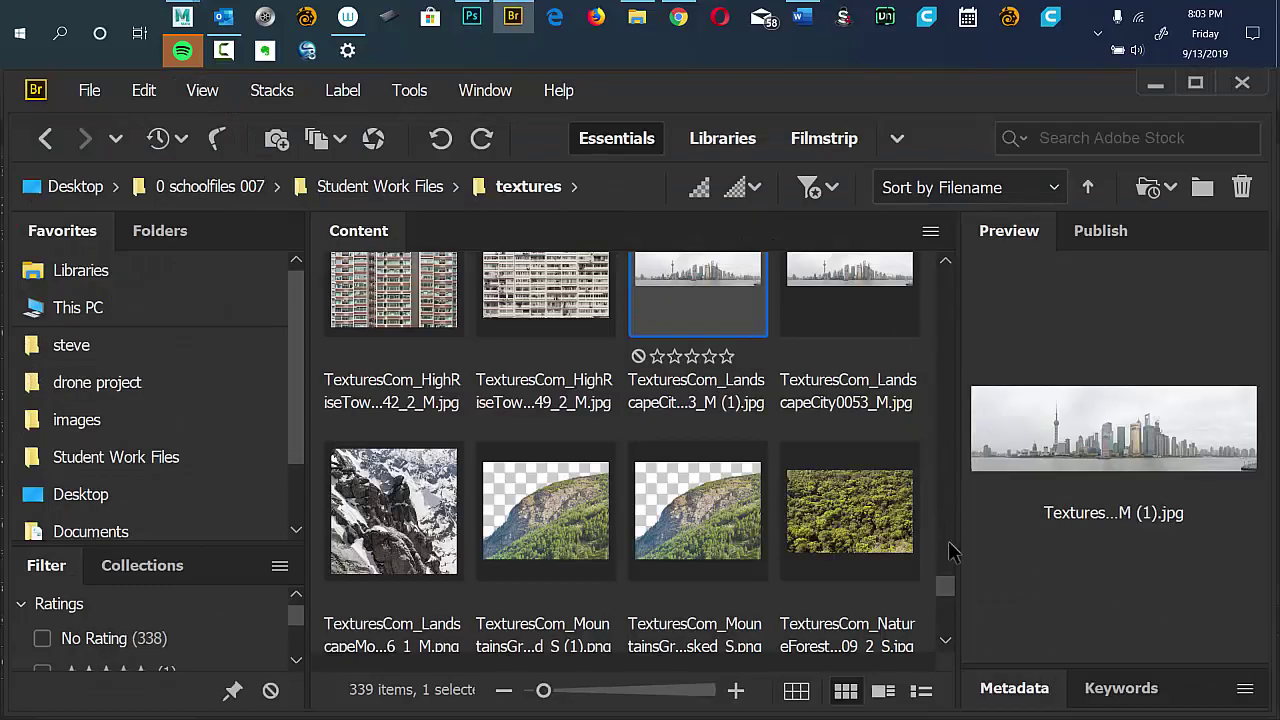
drag(948, 597, 967, 258)
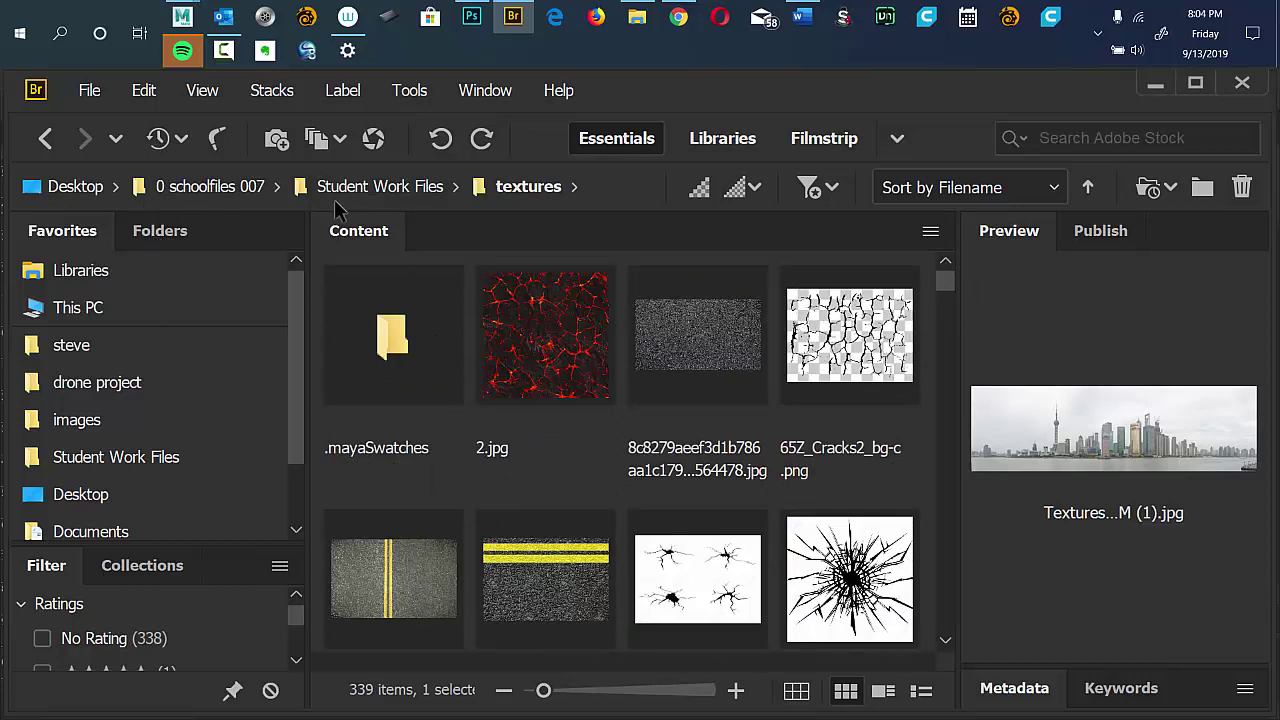
click(366, 190)
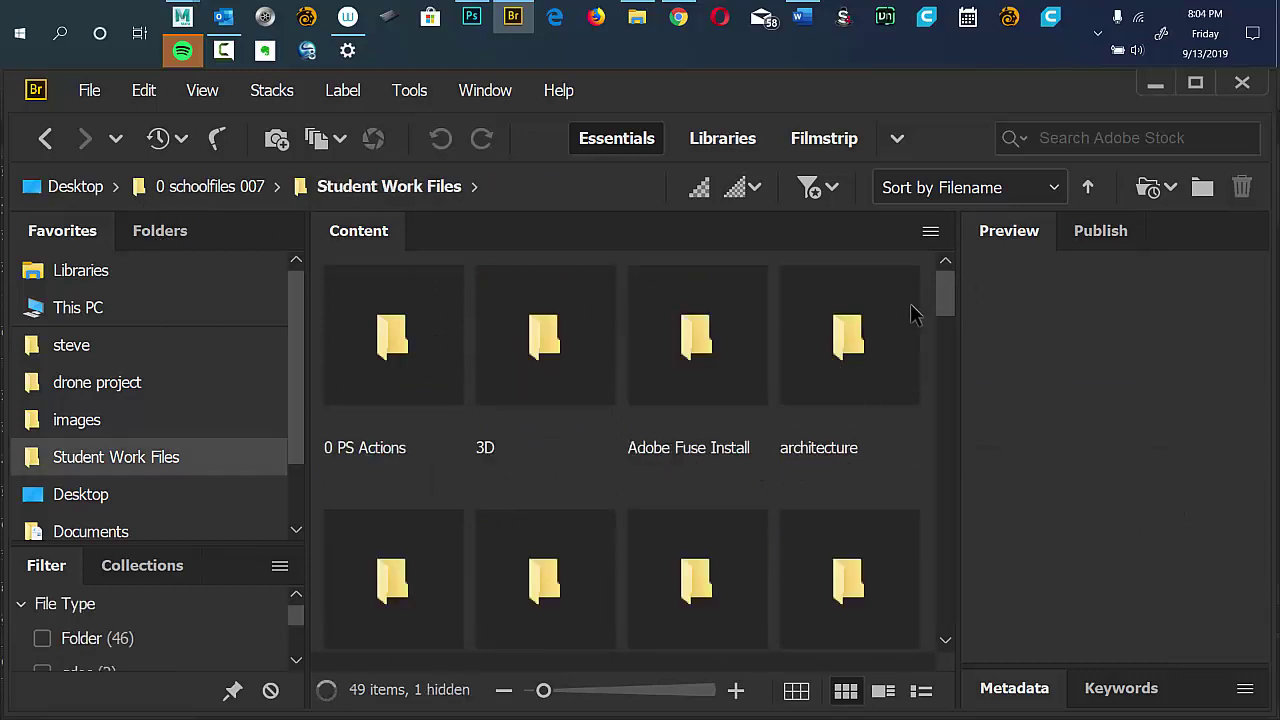
scroll(940, 308, down, 2)
scroll(939, 309, up, 2)
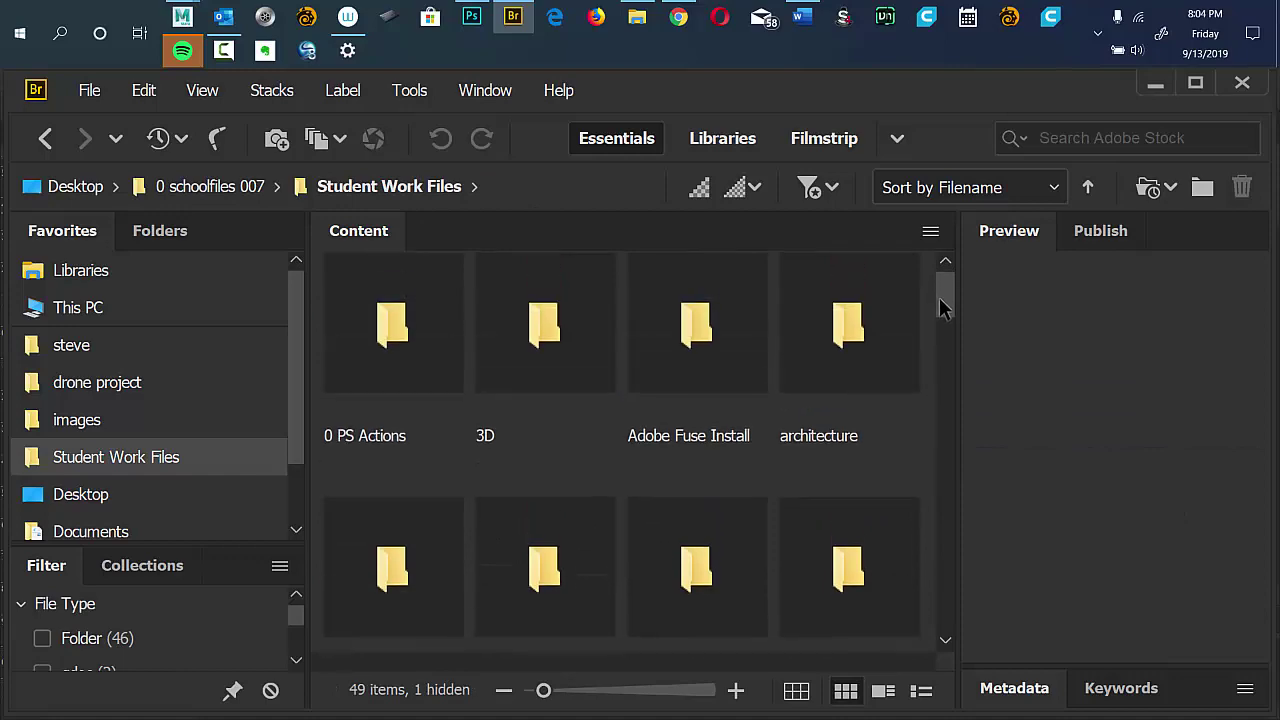
double_click(849, 350)
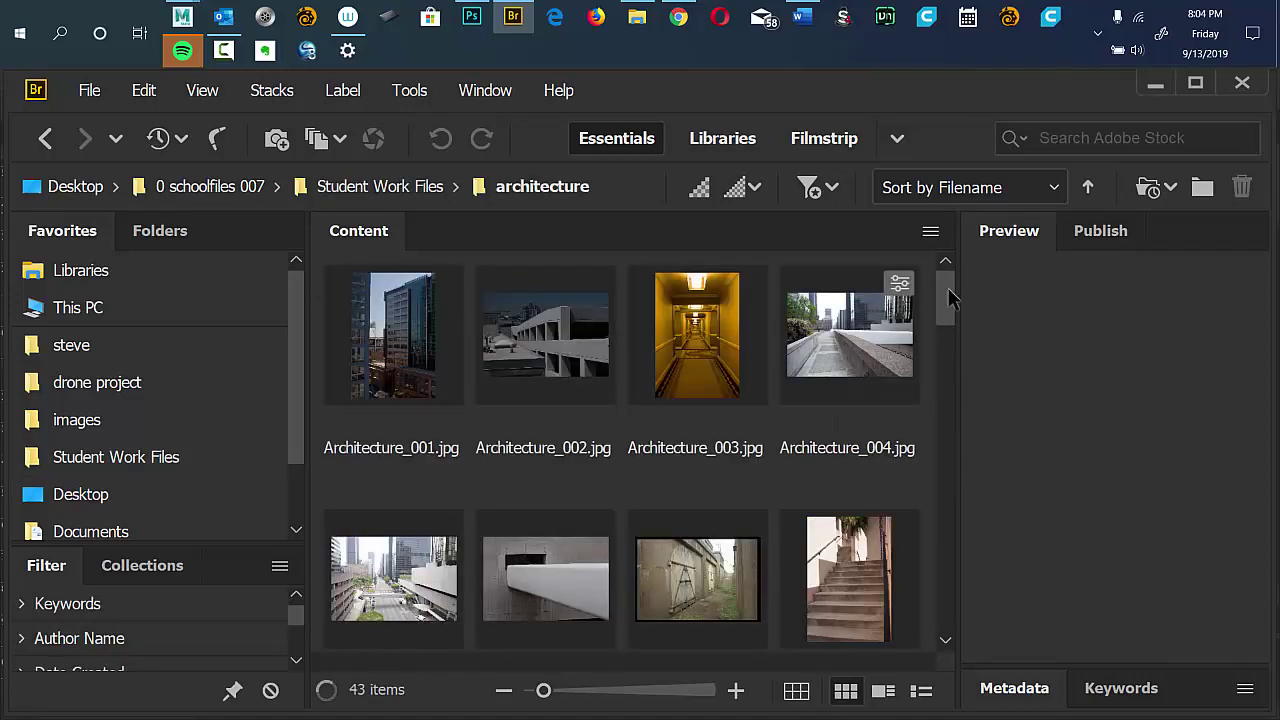
drag(949, 293, 957, 586)
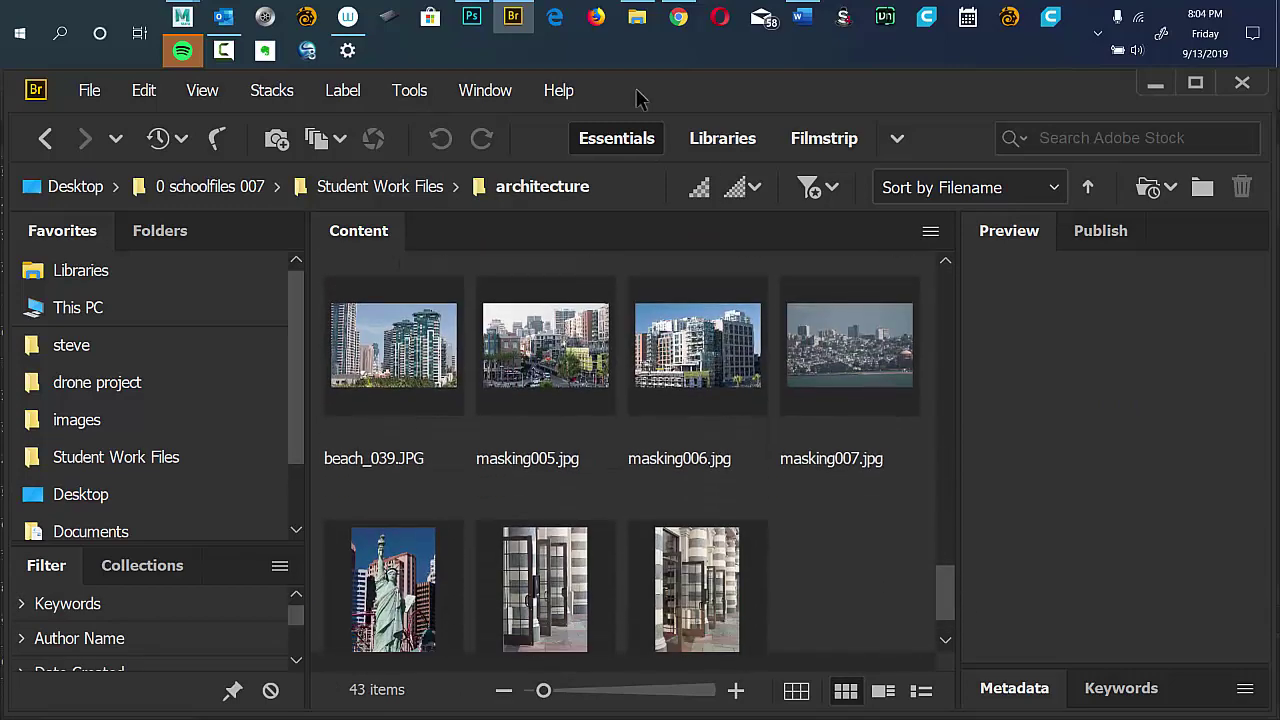
click(678, 16)
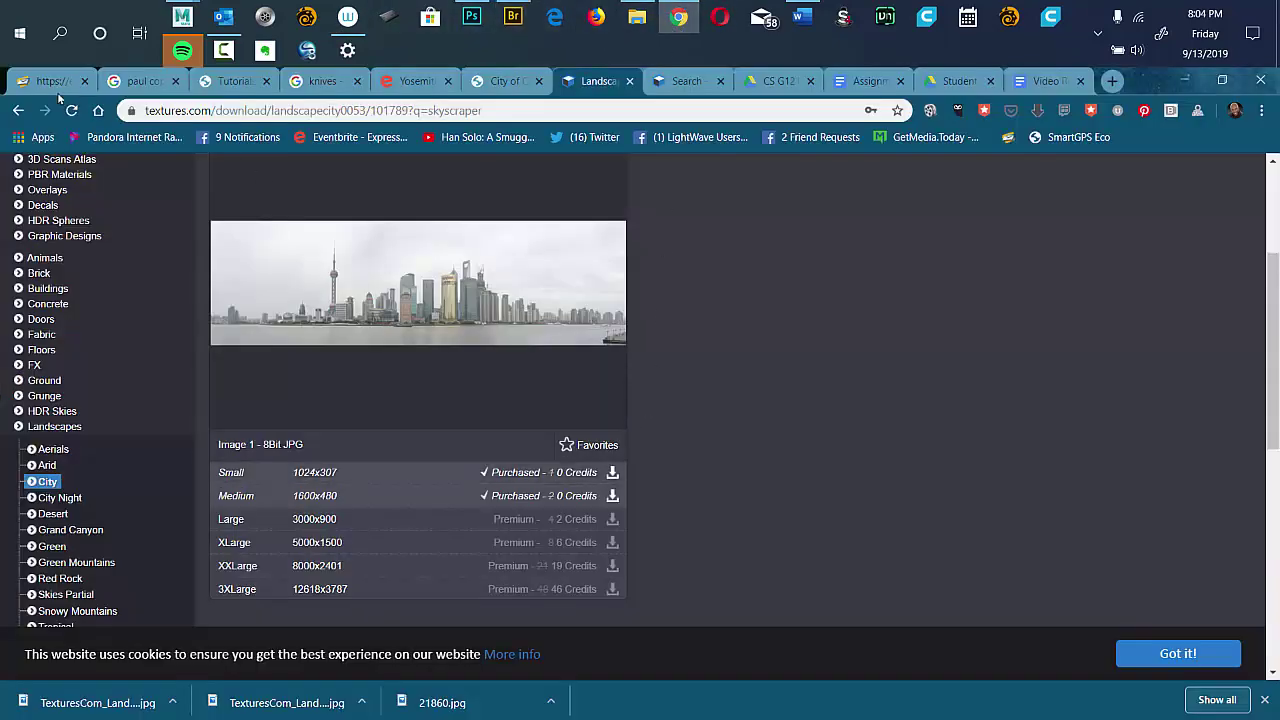
Open the LandscapeCity0020 skyline texture page from the skyscraper search results.
click(22, 112)
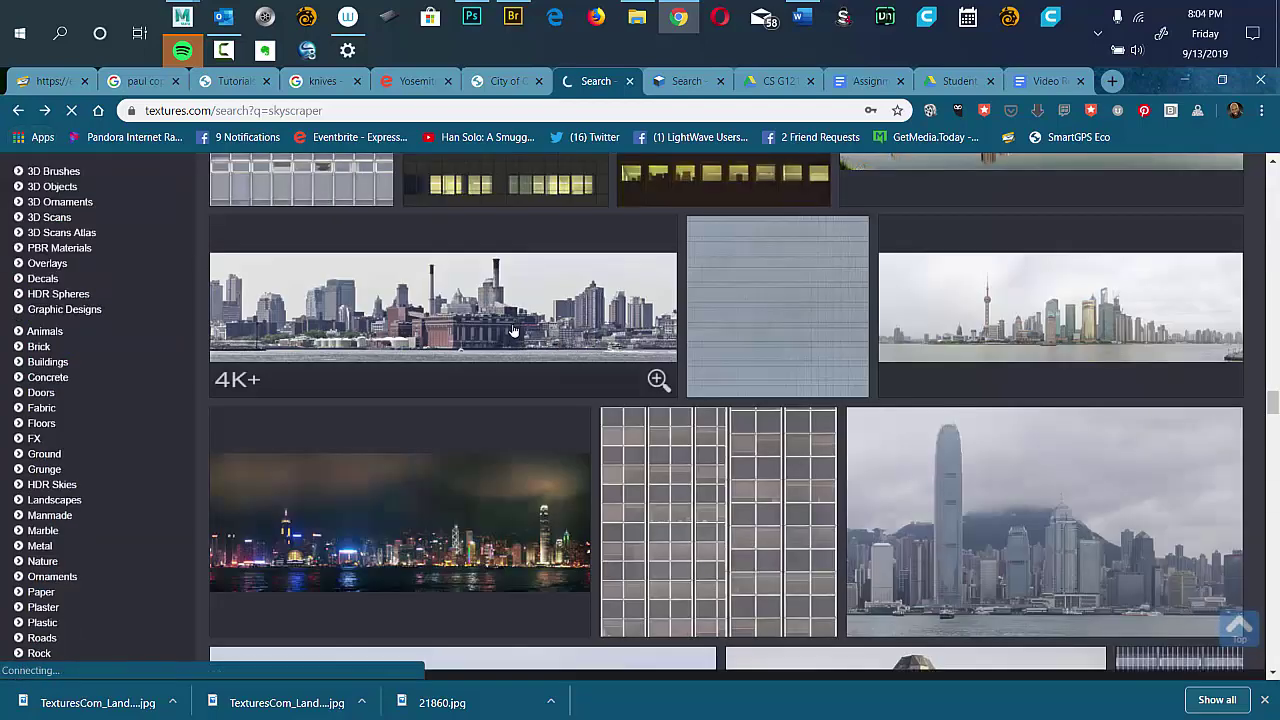
click(509, 340)
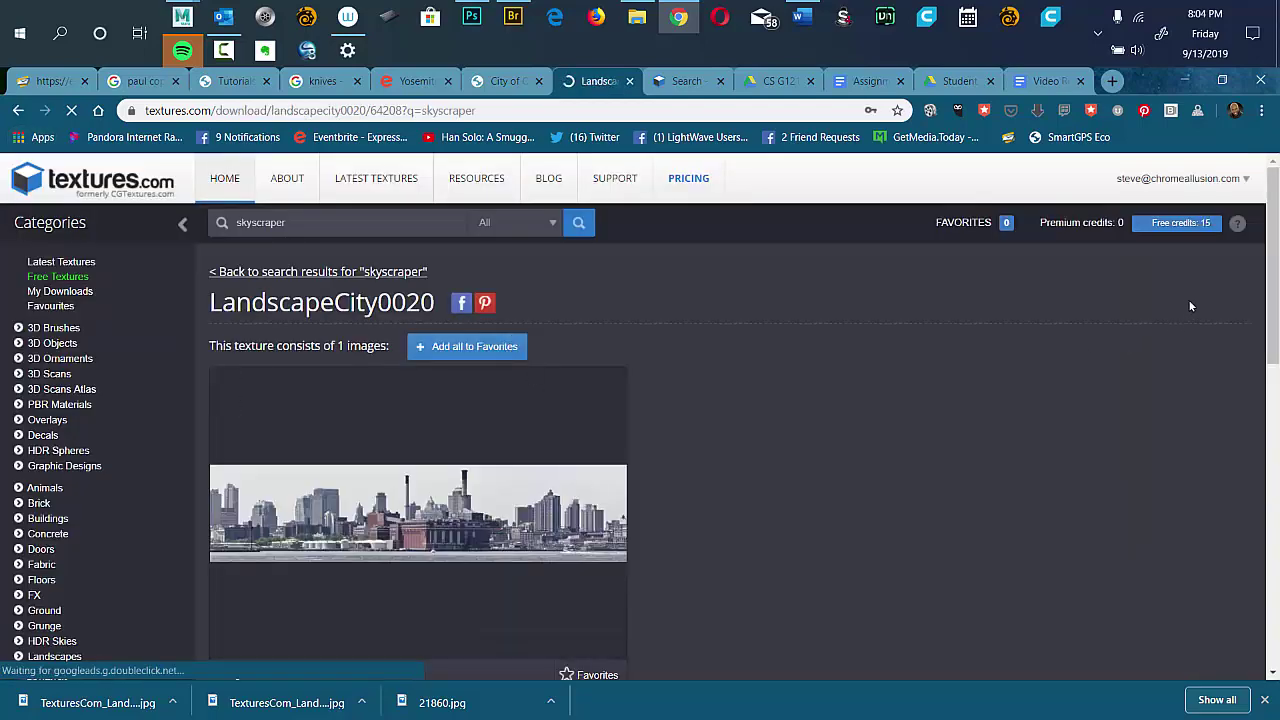
scroll(1109, 386, down, 3)
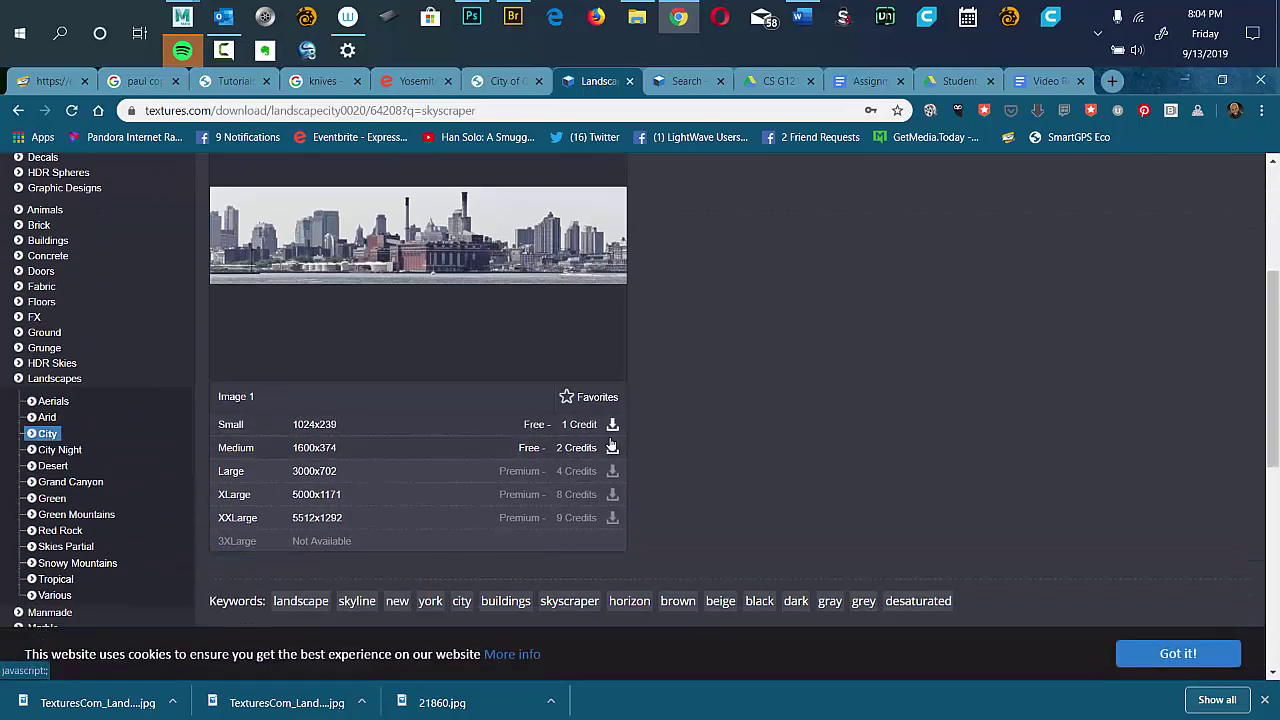
Save the Medium version of LandscapeCity0020 into Student Work Files > architecture.
click(612, 449)
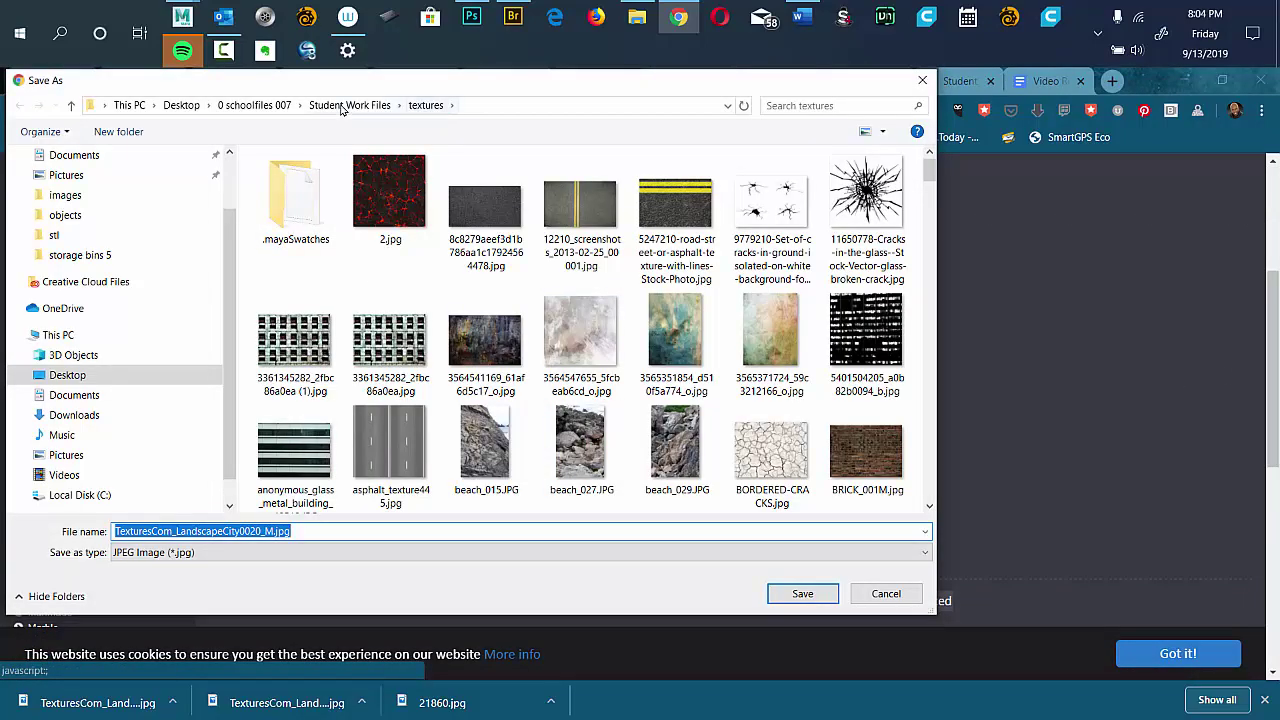
click(345, 105)
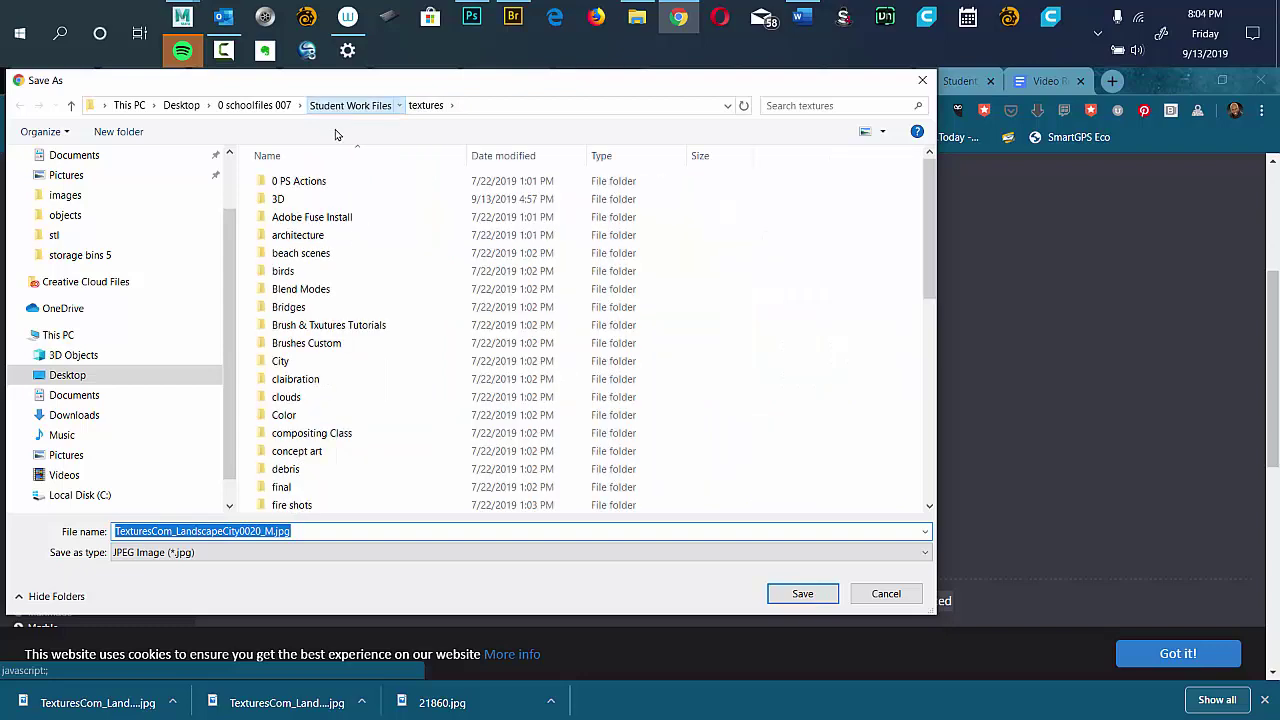
double_click(295, 235)
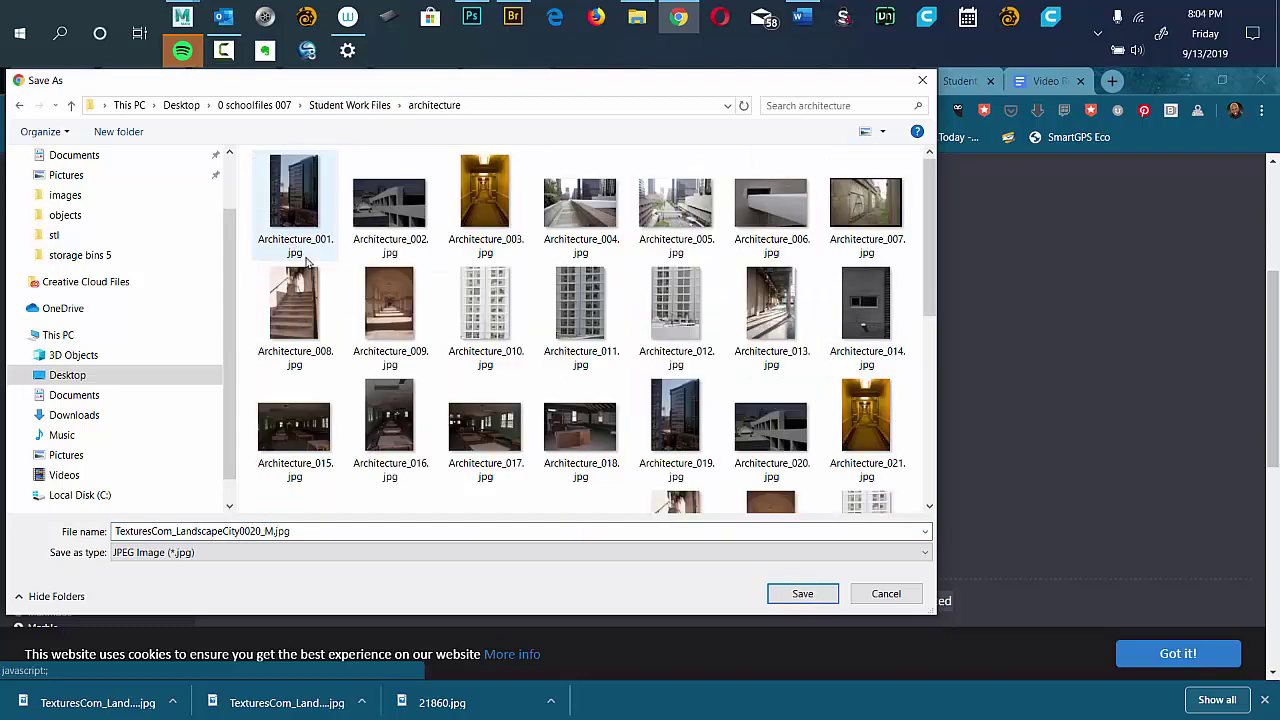
click(805, 594)
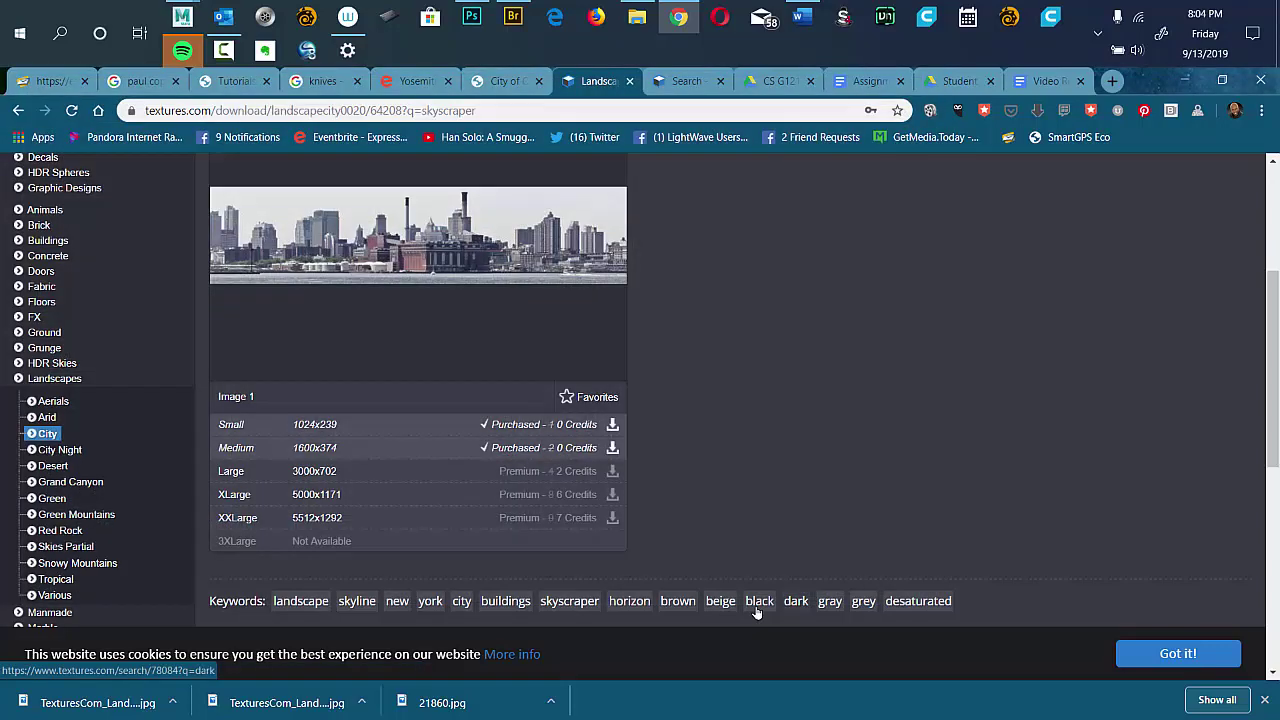
click(510, 17)
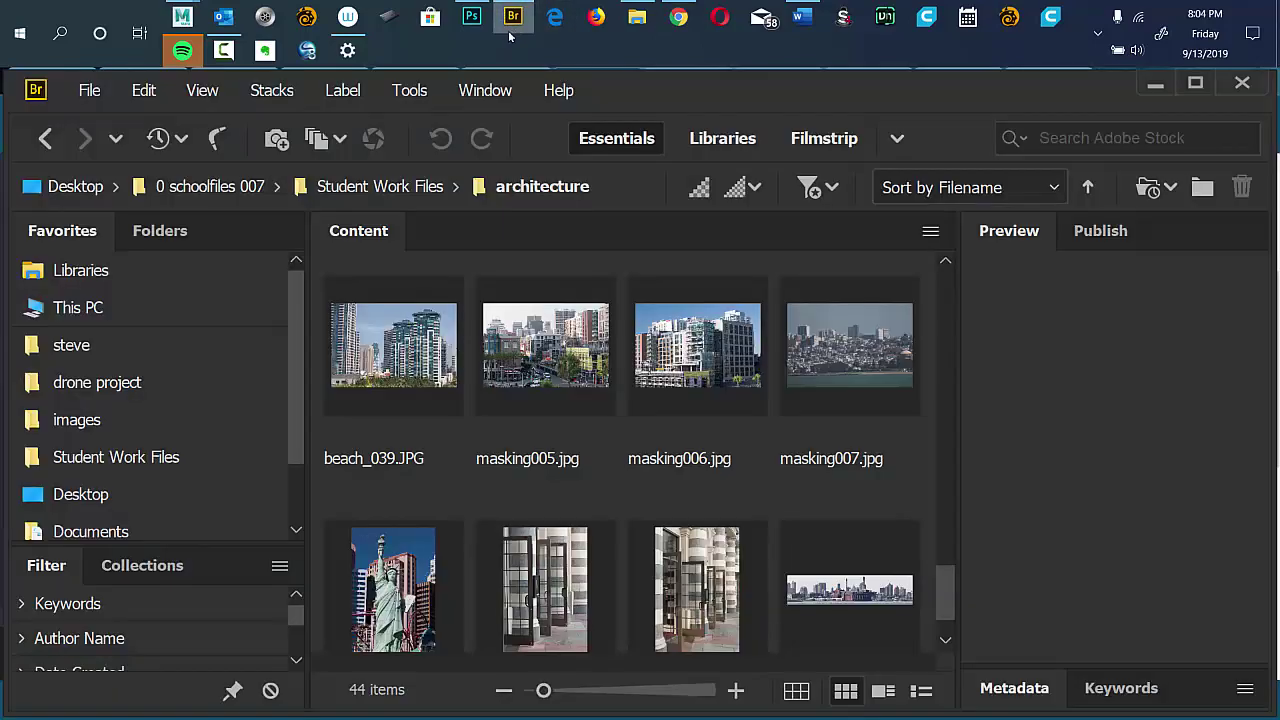
Open TexturesCom_LandscapeCity0020_M.jpg in Photoshop and close flinystones.tif without saving.
click(851, 591)
double_click(845, 591)
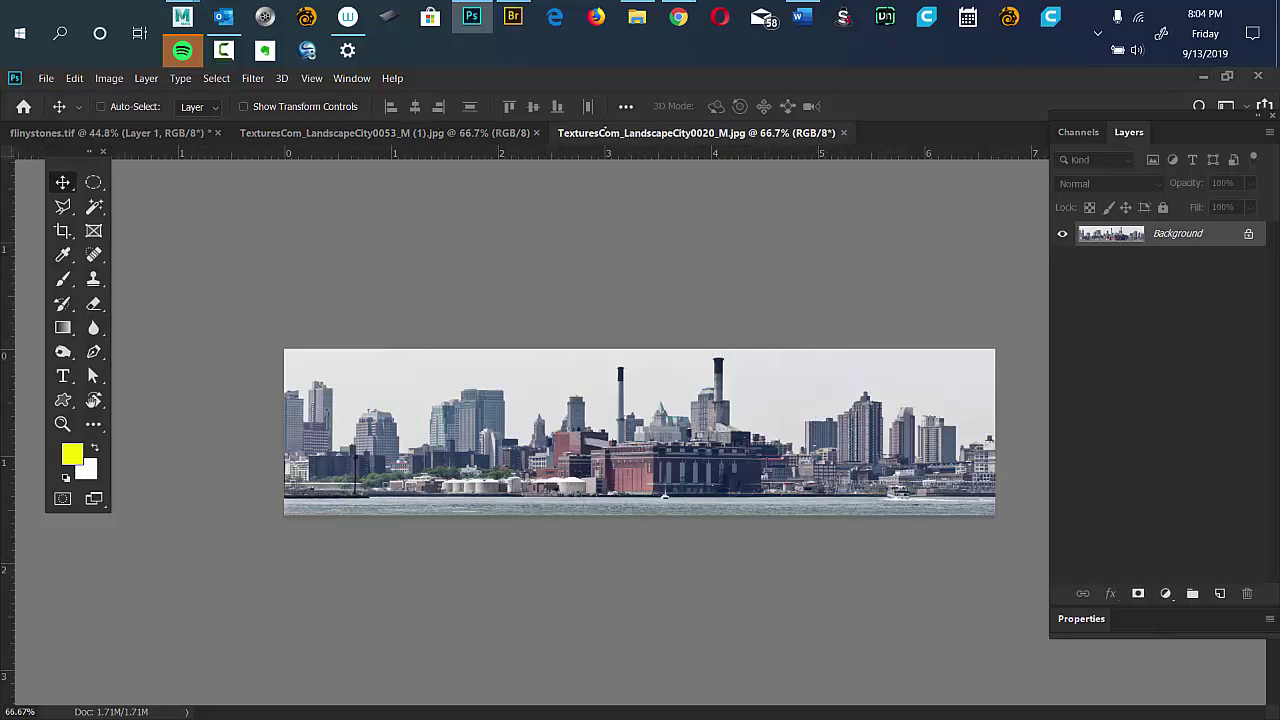
click(435, 133)
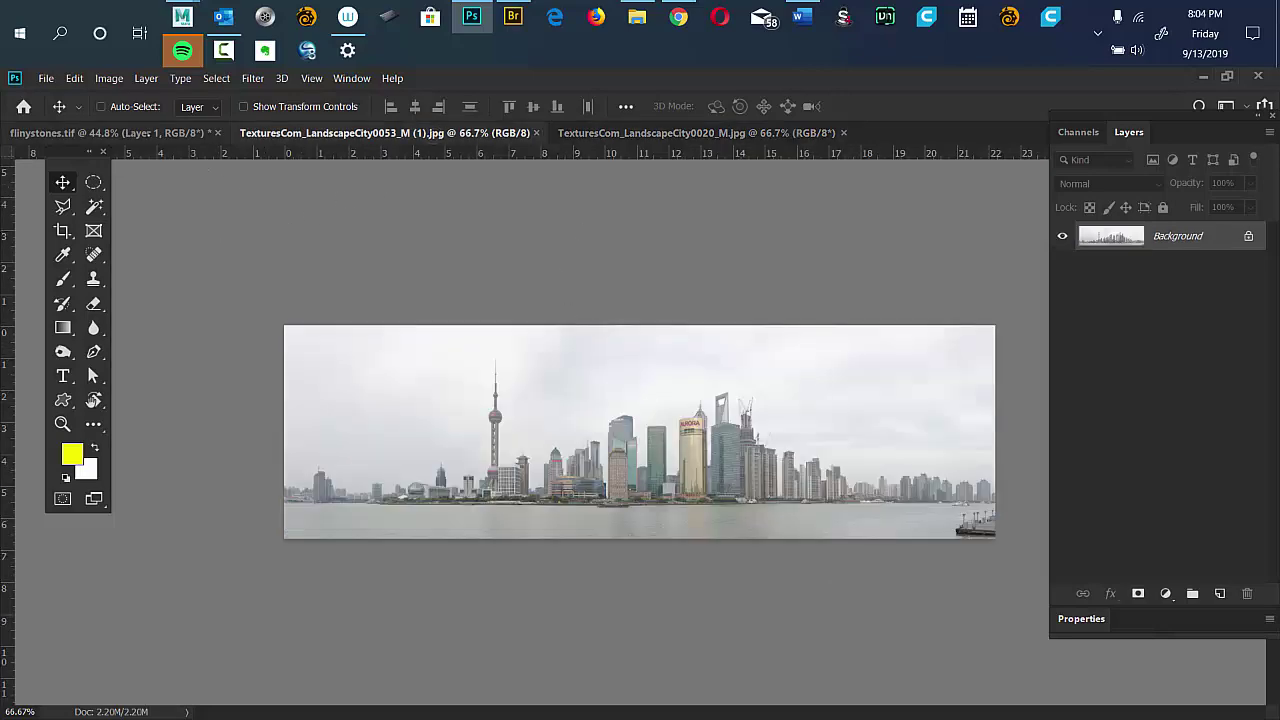
click(148, 133)
key(ctrl+w)
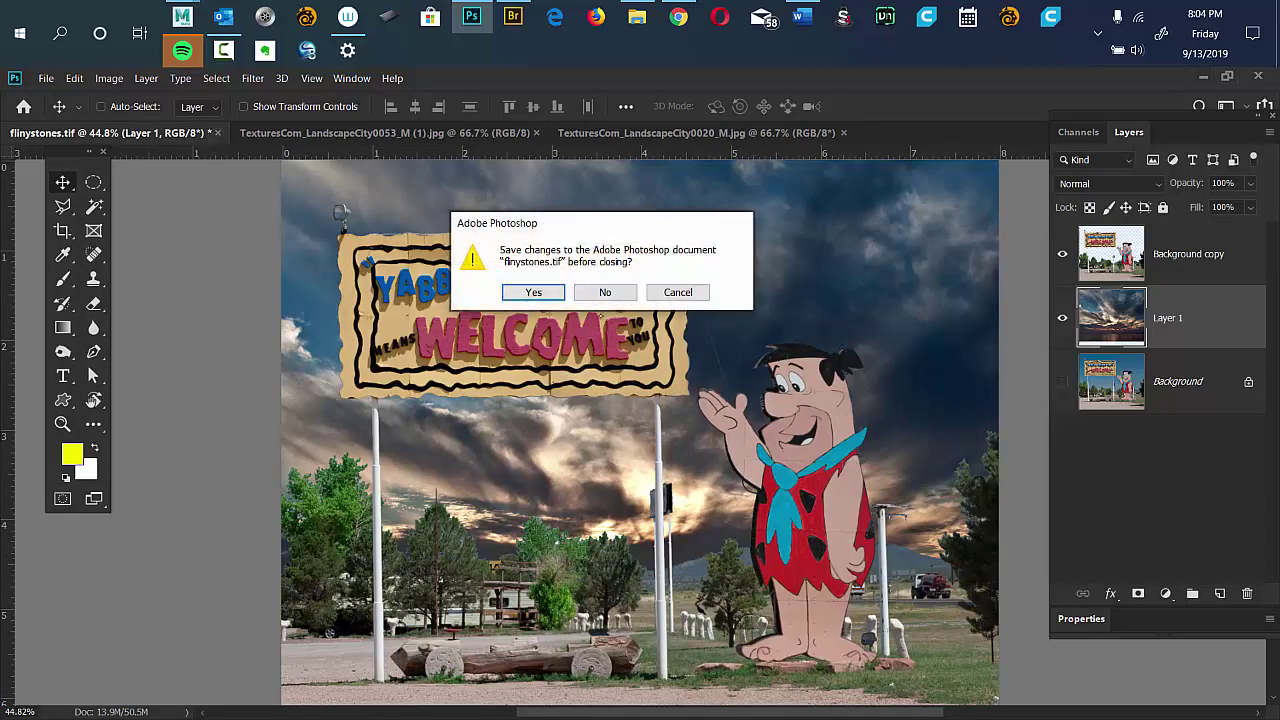
click(608, 293)
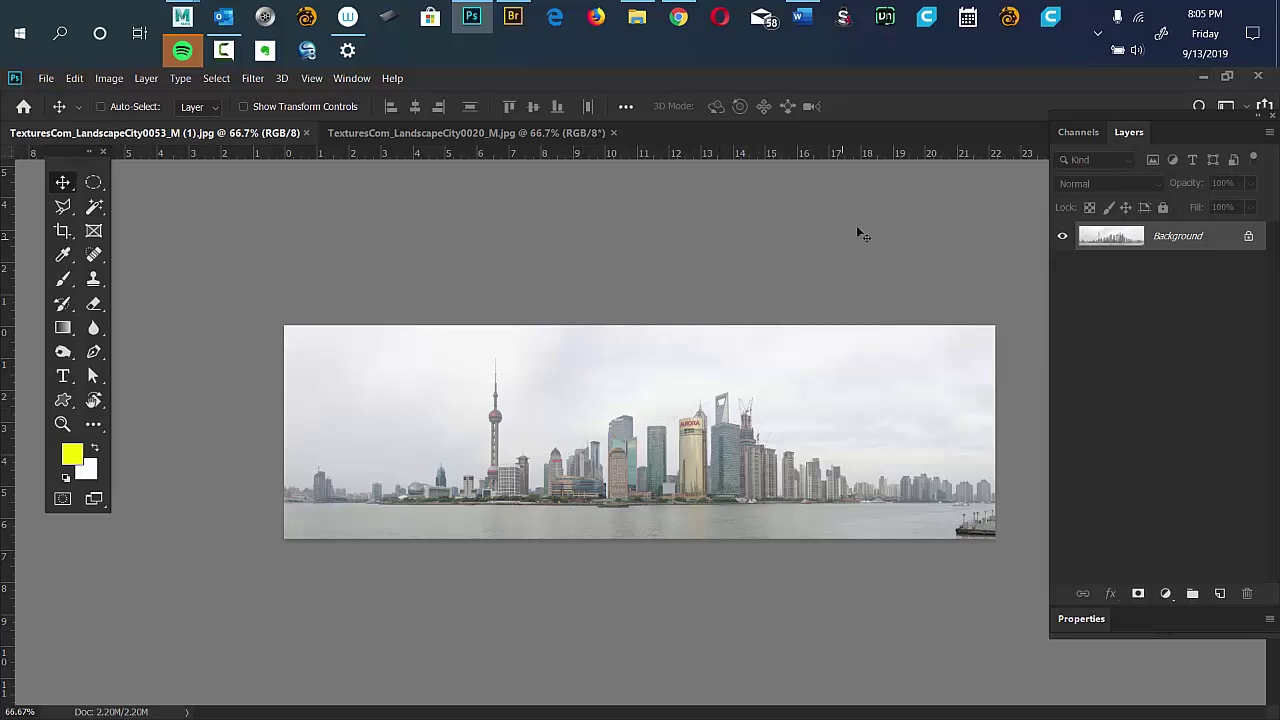
Duplicate the skyline background into a new Layer 1.
double_click(1134, 117)
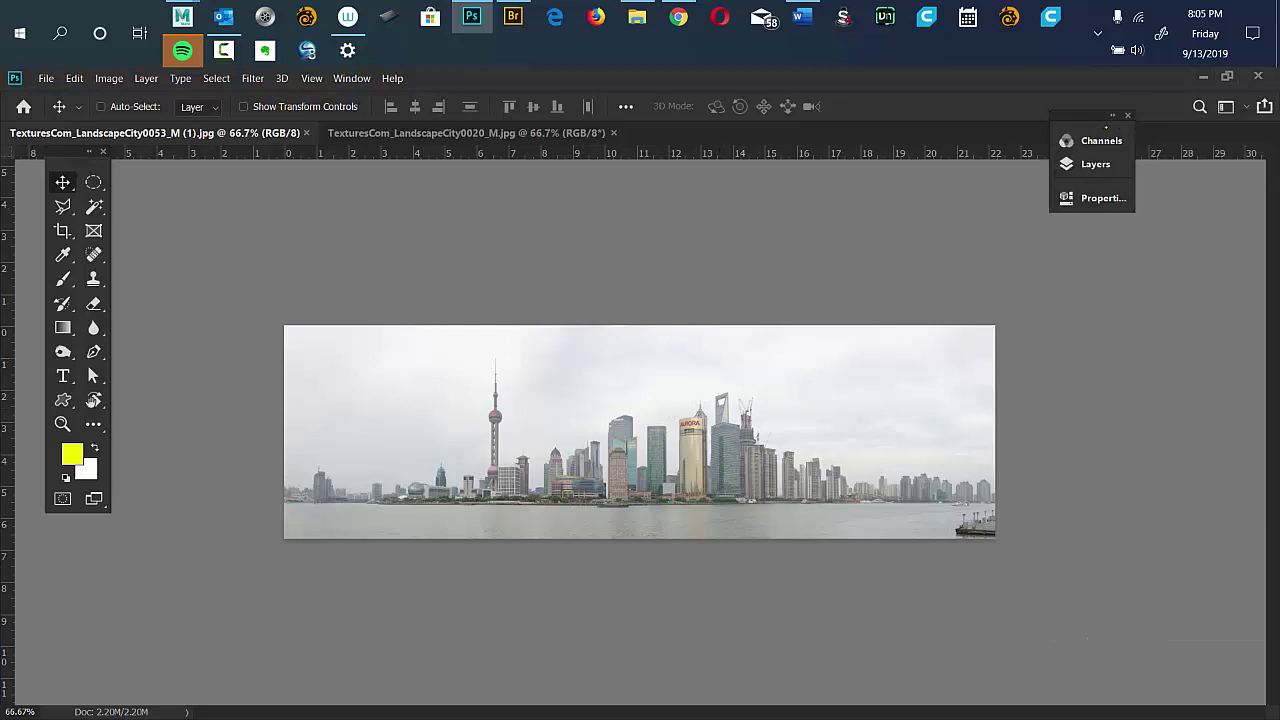
click(1113, 117)
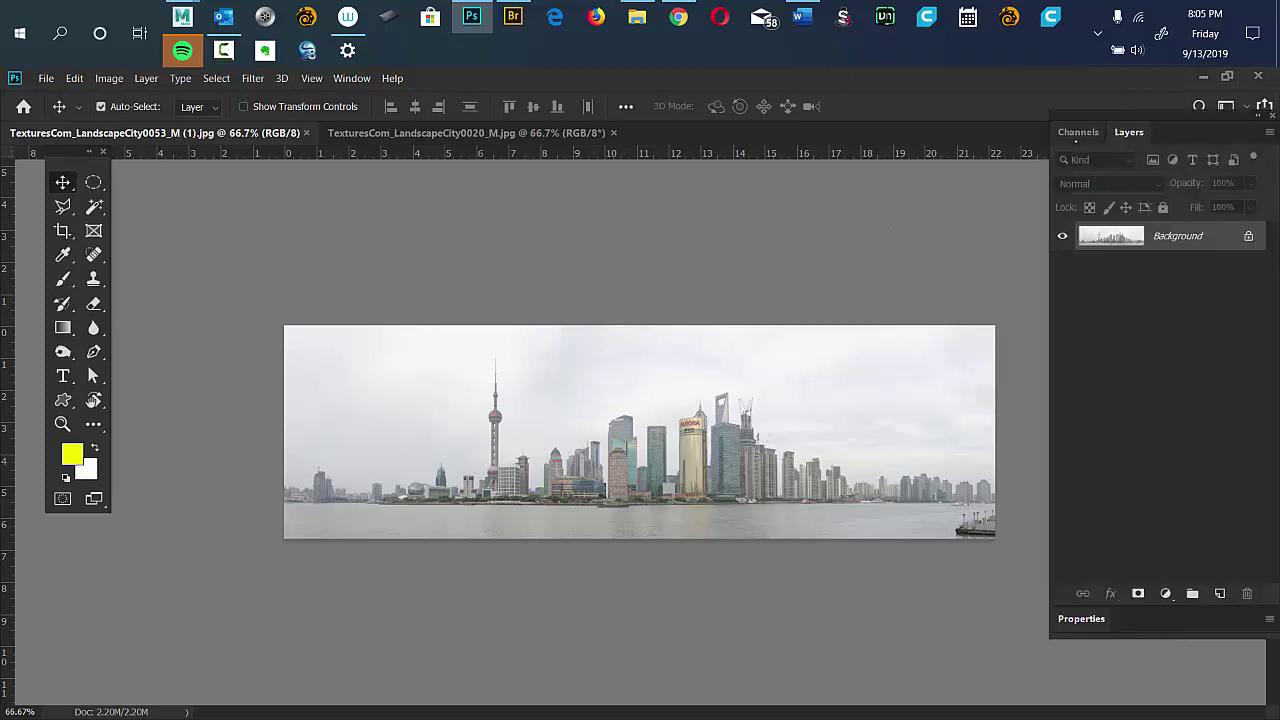
key(ctrl+j)
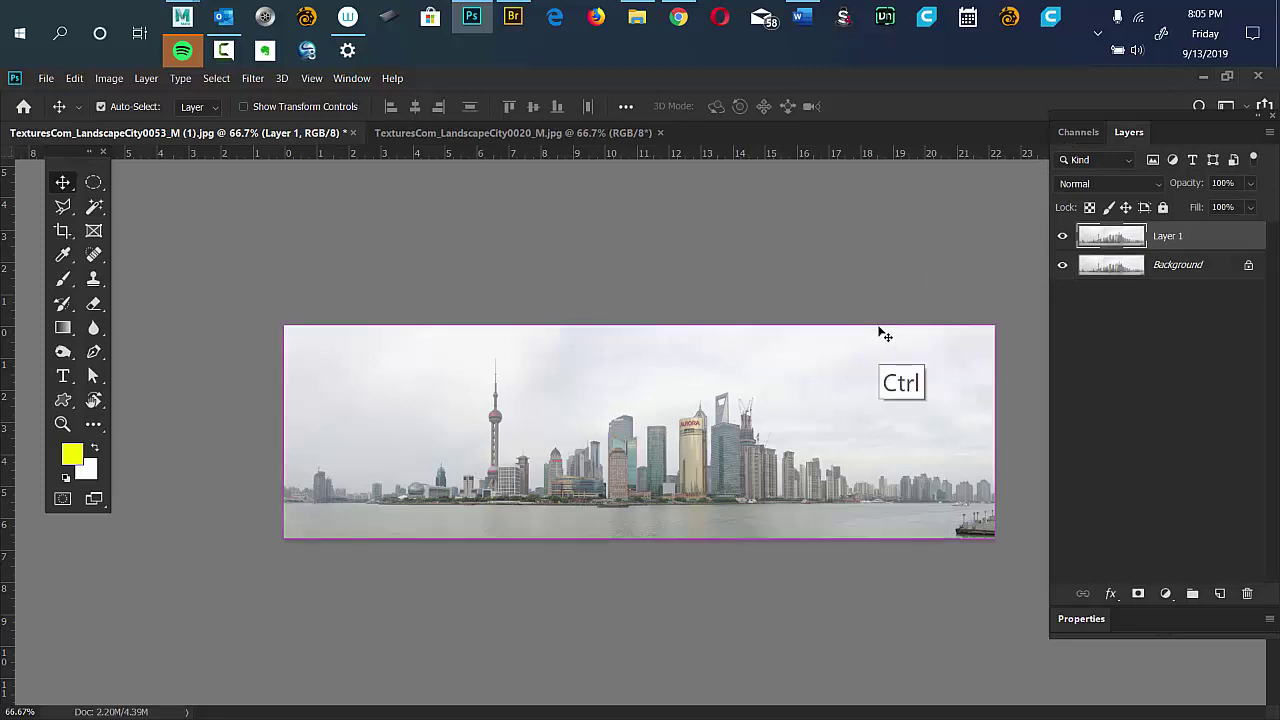
Apply Levels with input values 92, 1.19 and 233 to Layer 1.
key(ctrl+l)
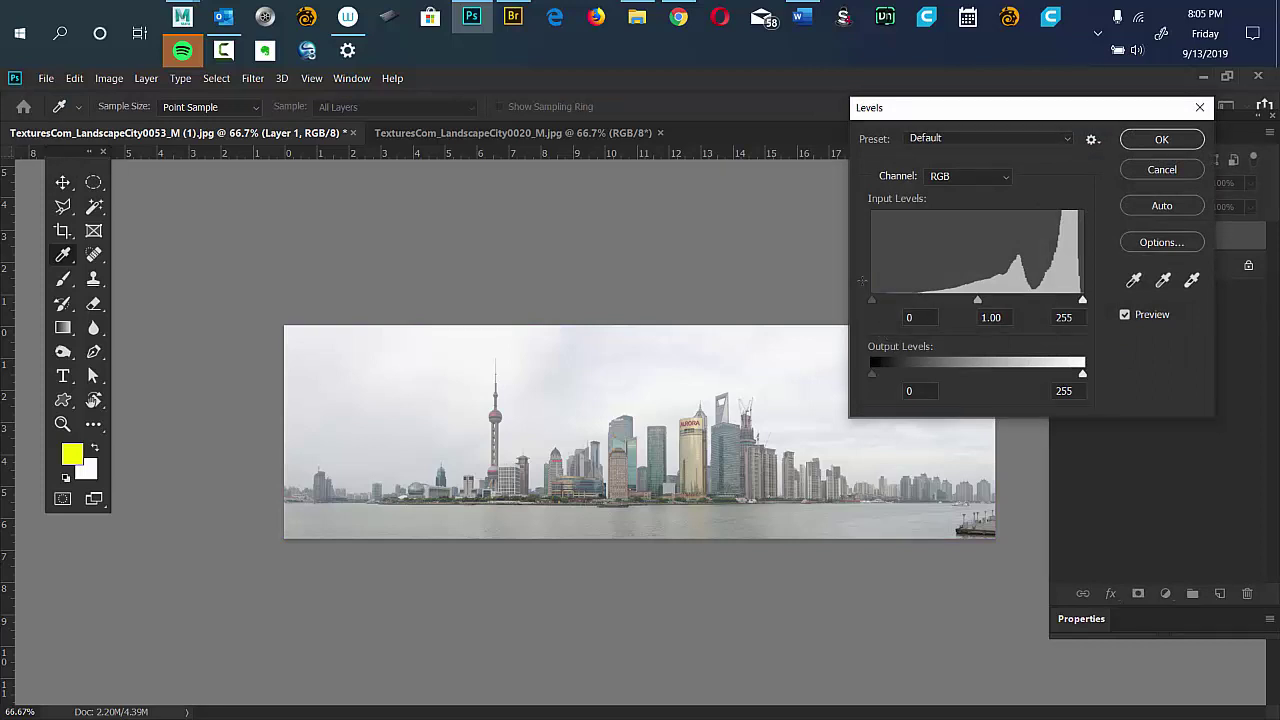
drag(871, 300, 947, 300)
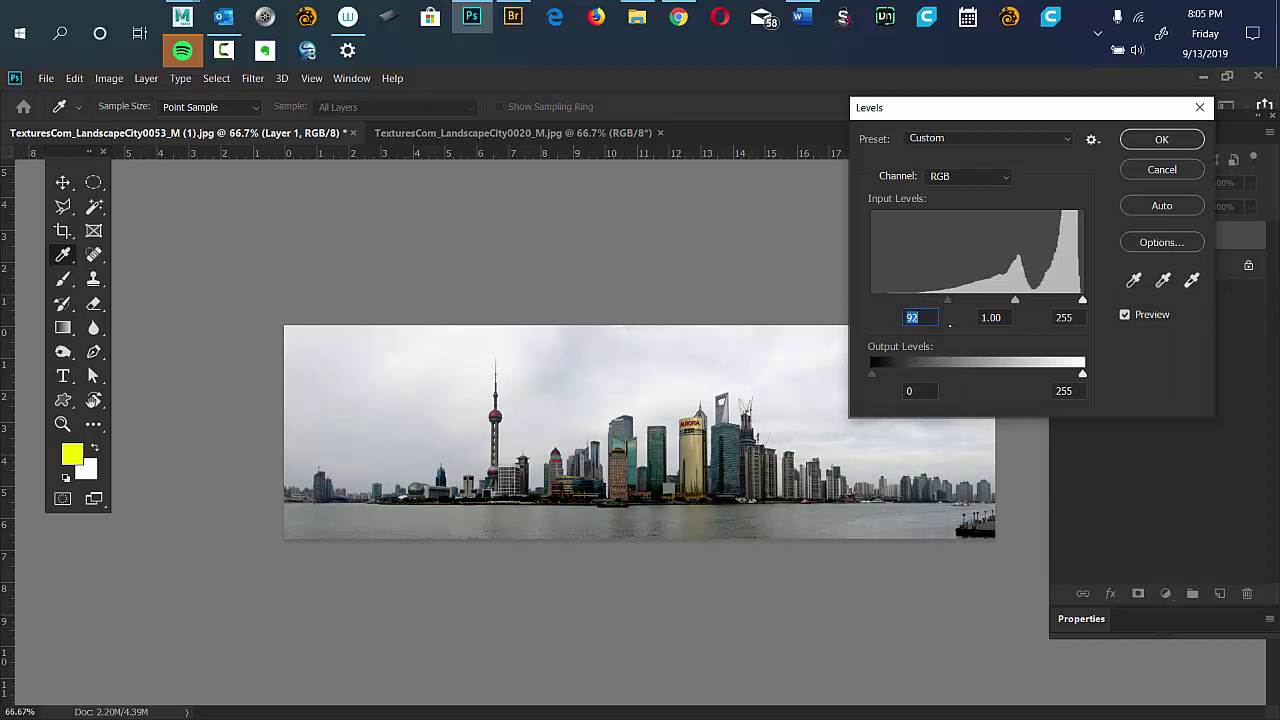
drag(1016, 300, 1006, 300)
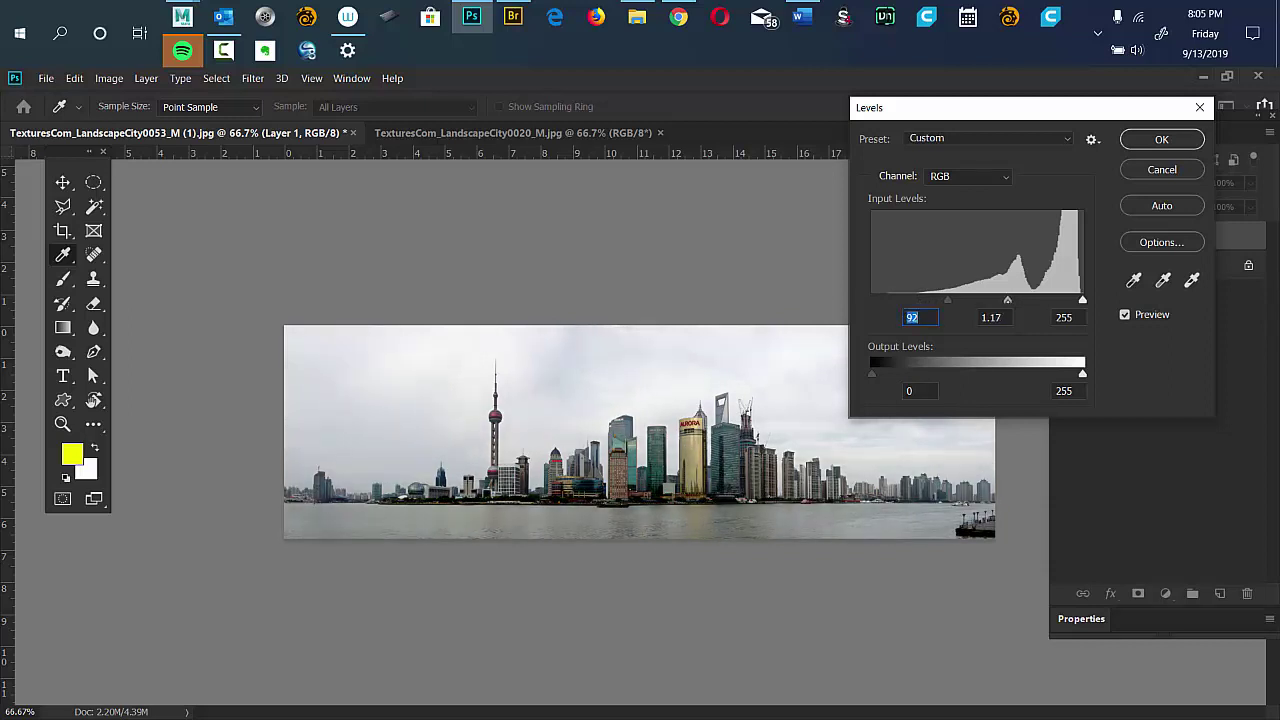
key(Tab)
drag(1082, 300, 1065, 300)
key(Tab)
key(Down)
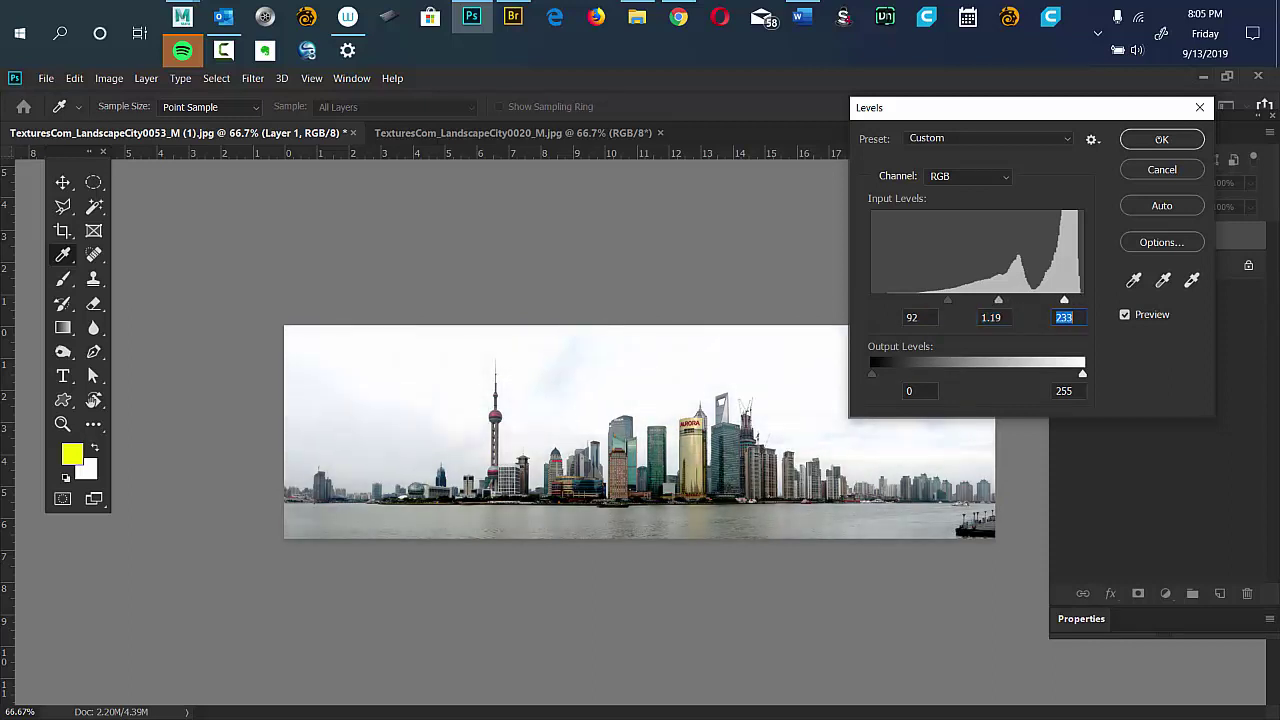
key(Return)
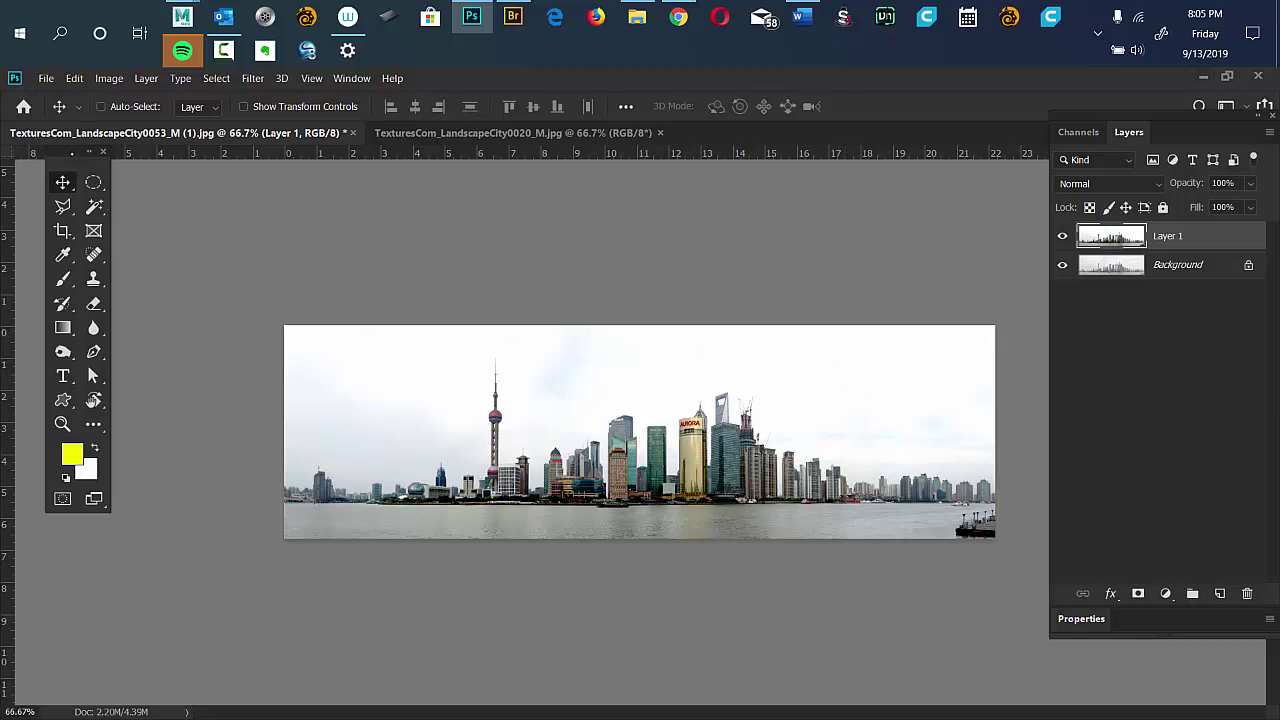
drag(75, 152, 211, 219)
Choose the Magic Wand and click the white sky to select it.
click(230, 275)
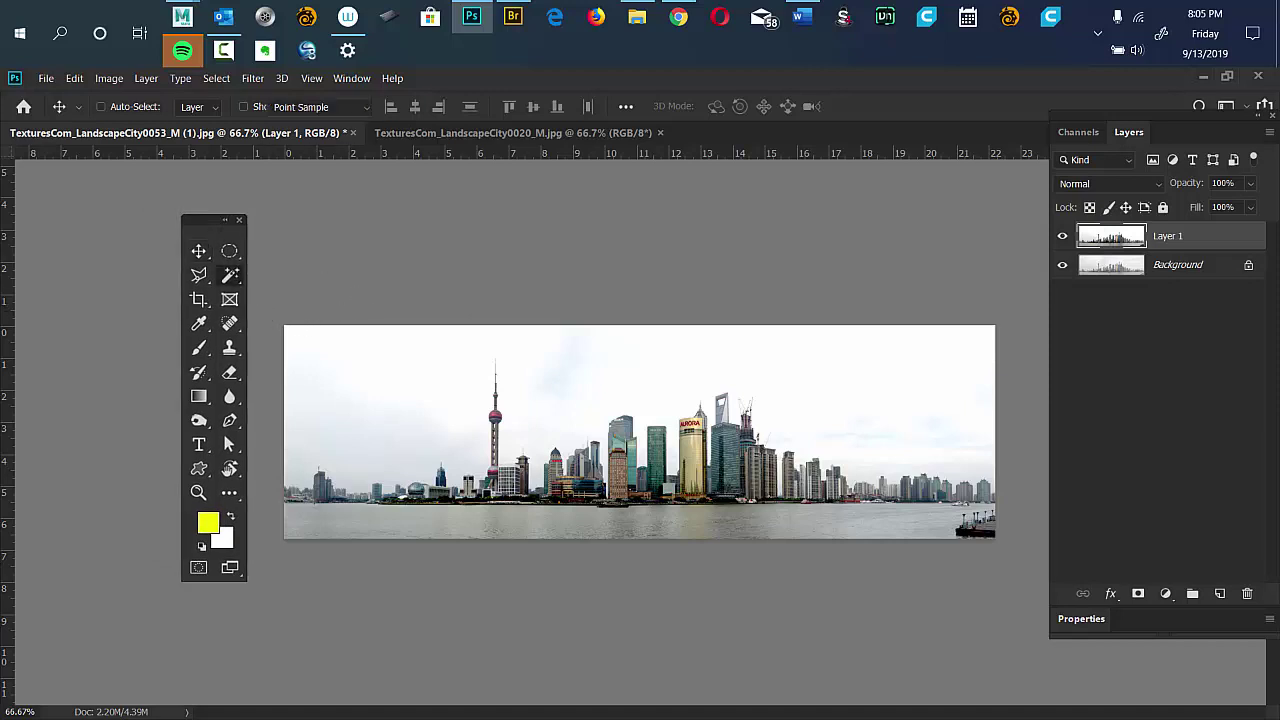
right_click(230, 275)
click(310, 290)
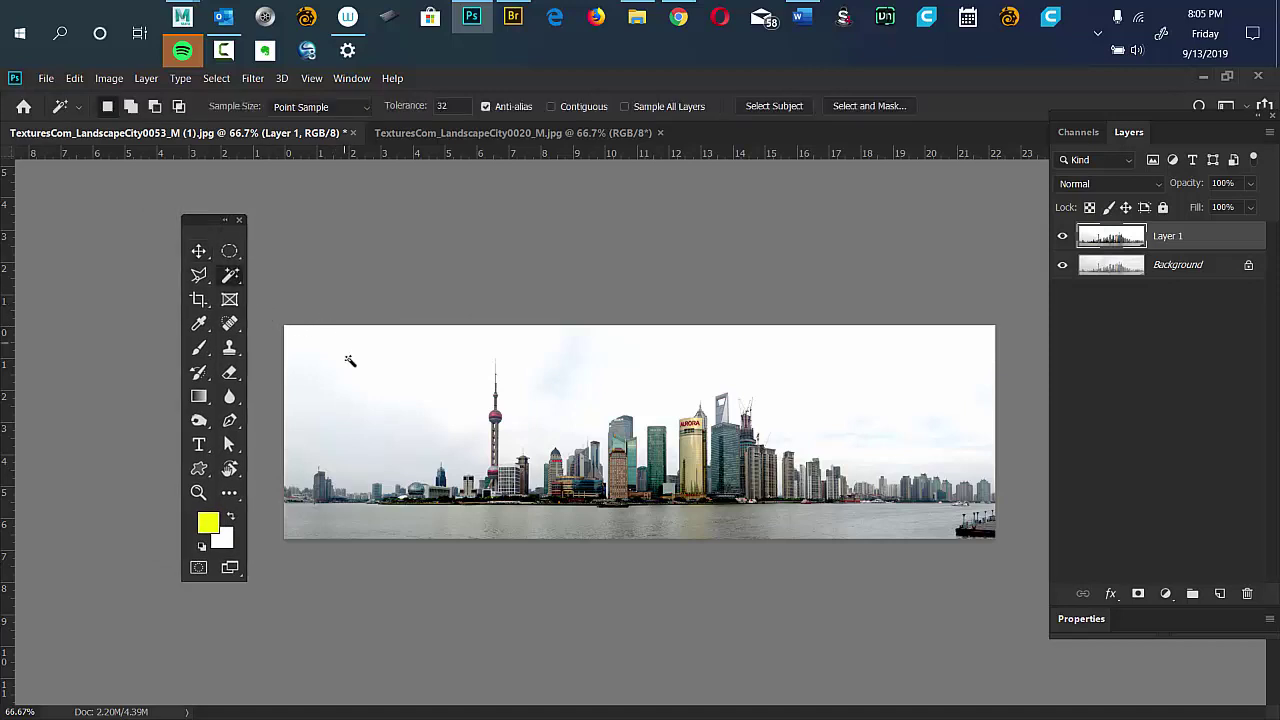
click(380, 432)
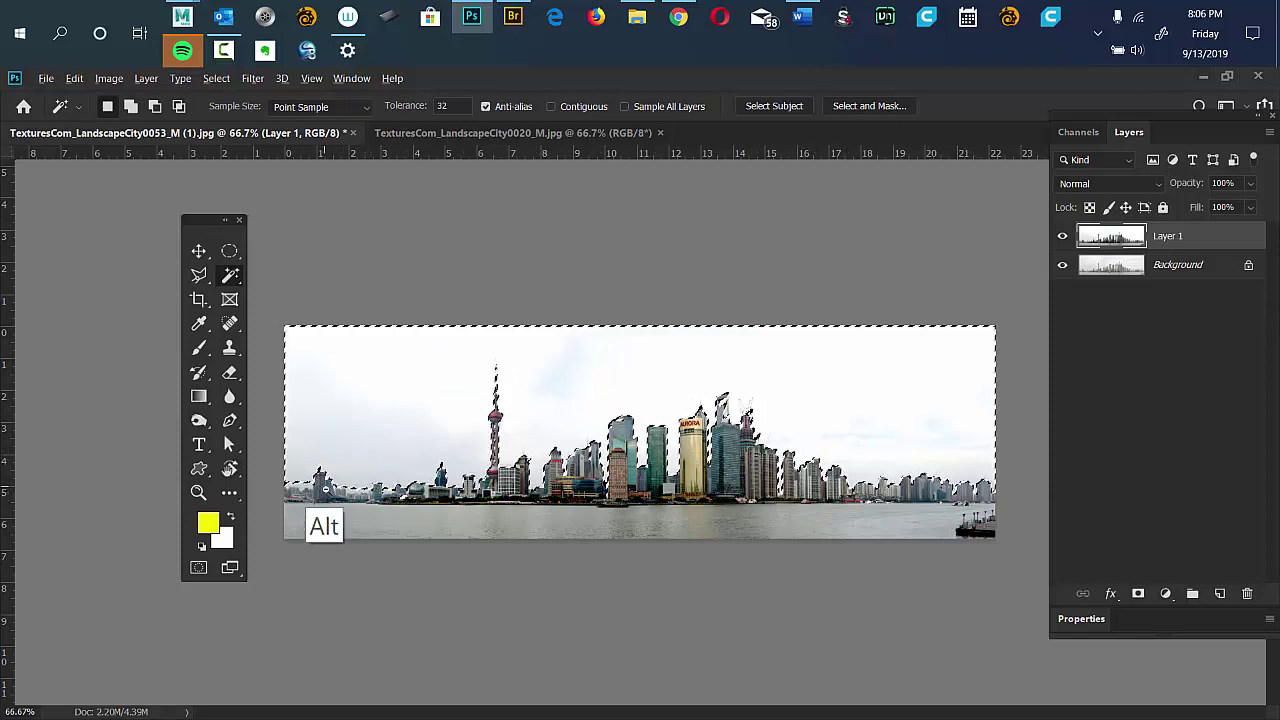
alt+scroll(385, 487, up, 6)
key(alt+space)
key(Escape)
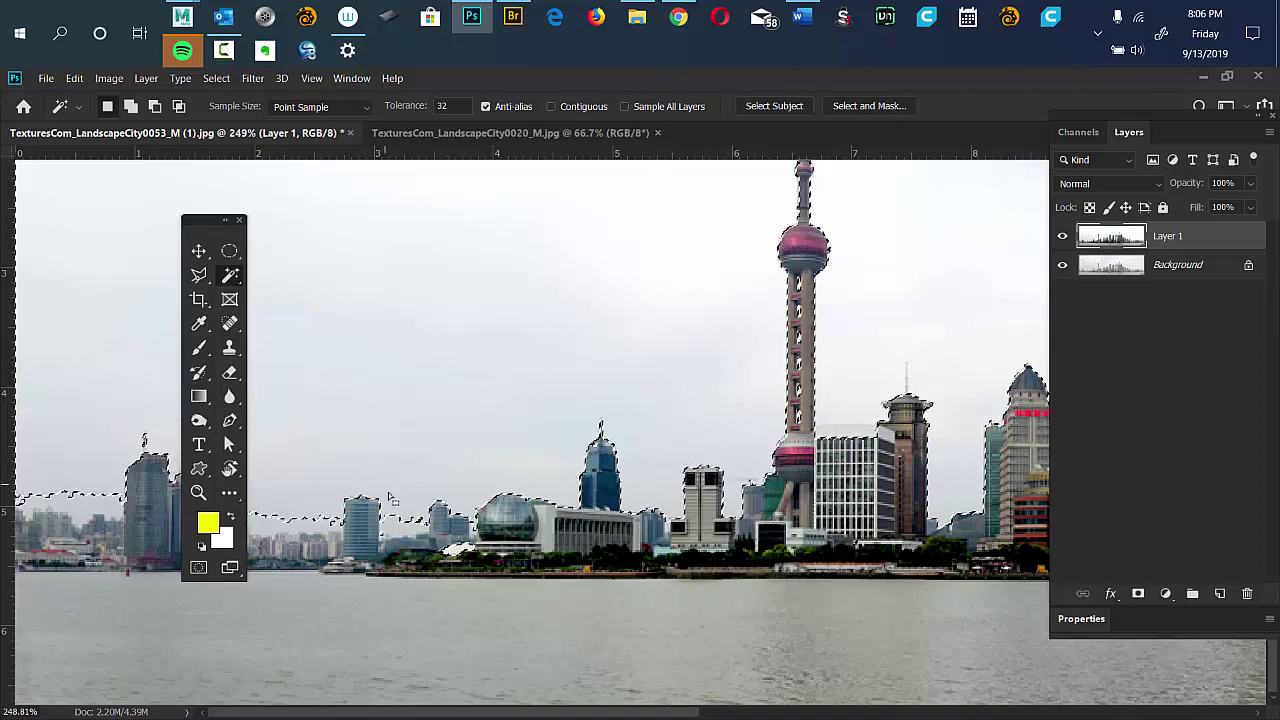
Add the remaining sky areas, invert the selection, and view it as a Quick Mask.
key(shift)
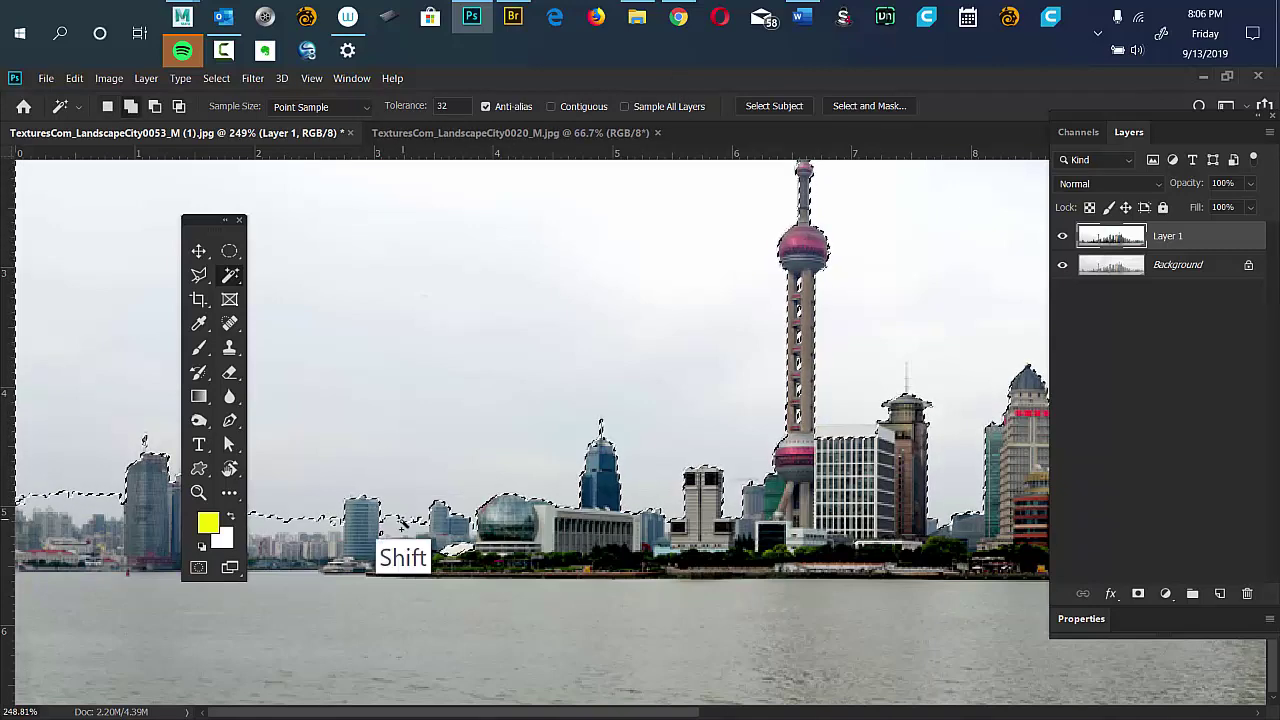
shift+click(362, 582)
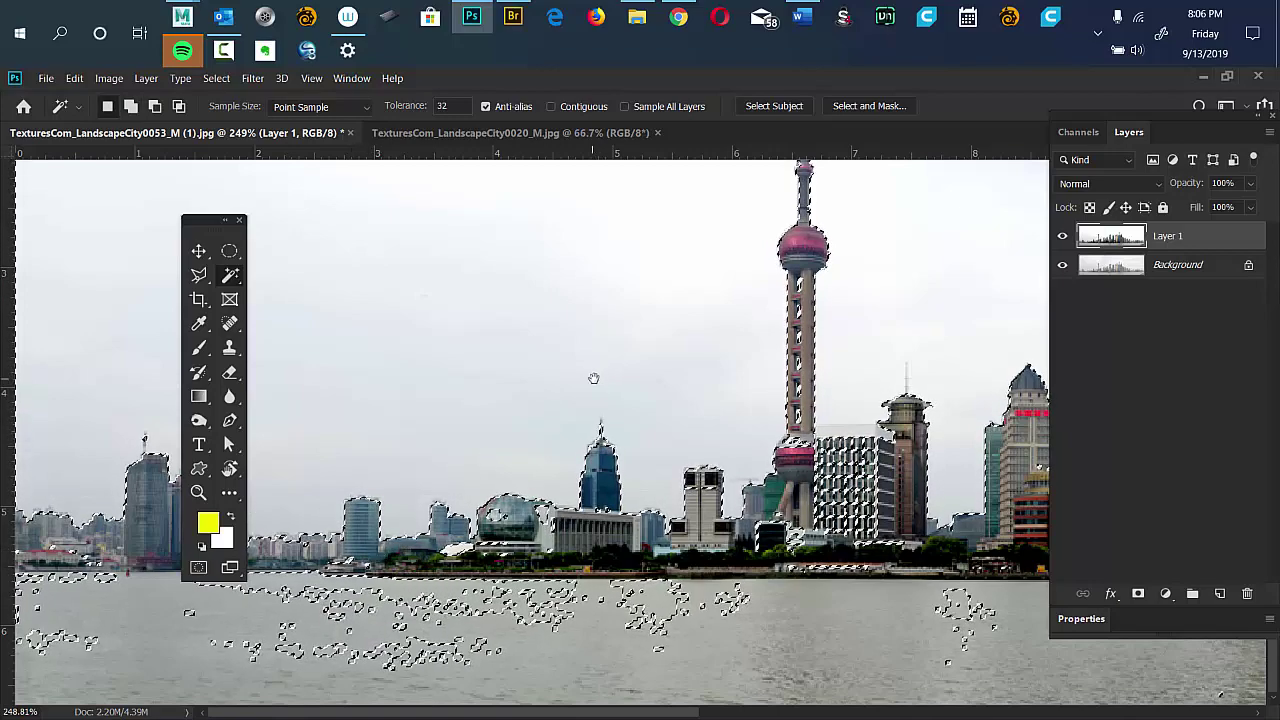
scroll(573, 387, down, 3)
scroll(575, 390, up, 1)
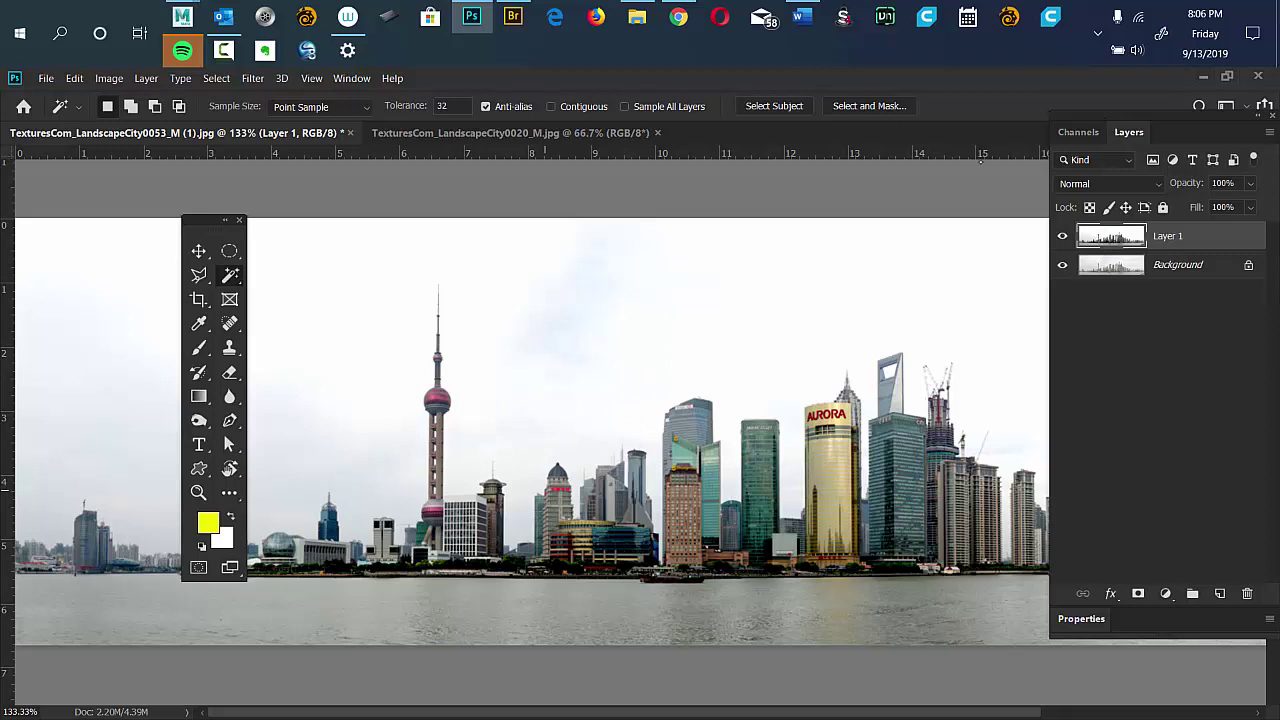
click(212, 222)
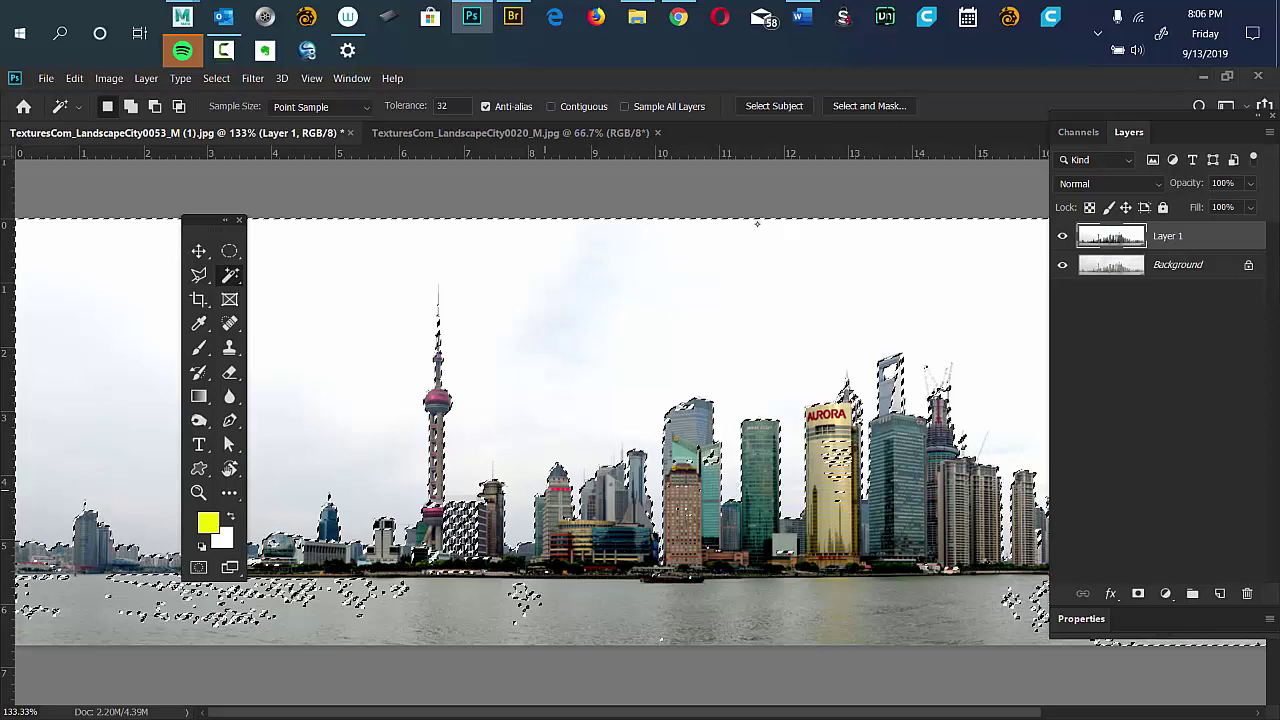
key(ctrl+minus)
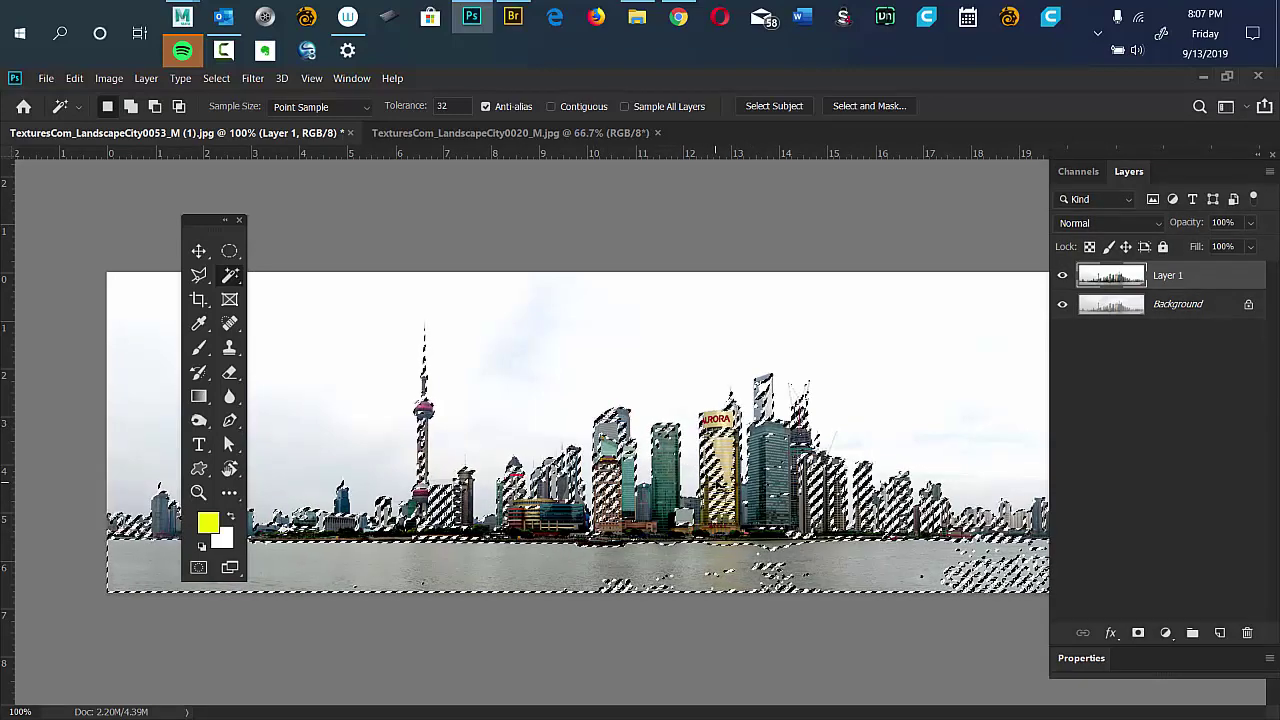
key(ctrl)
key(ctrl+shift+i)
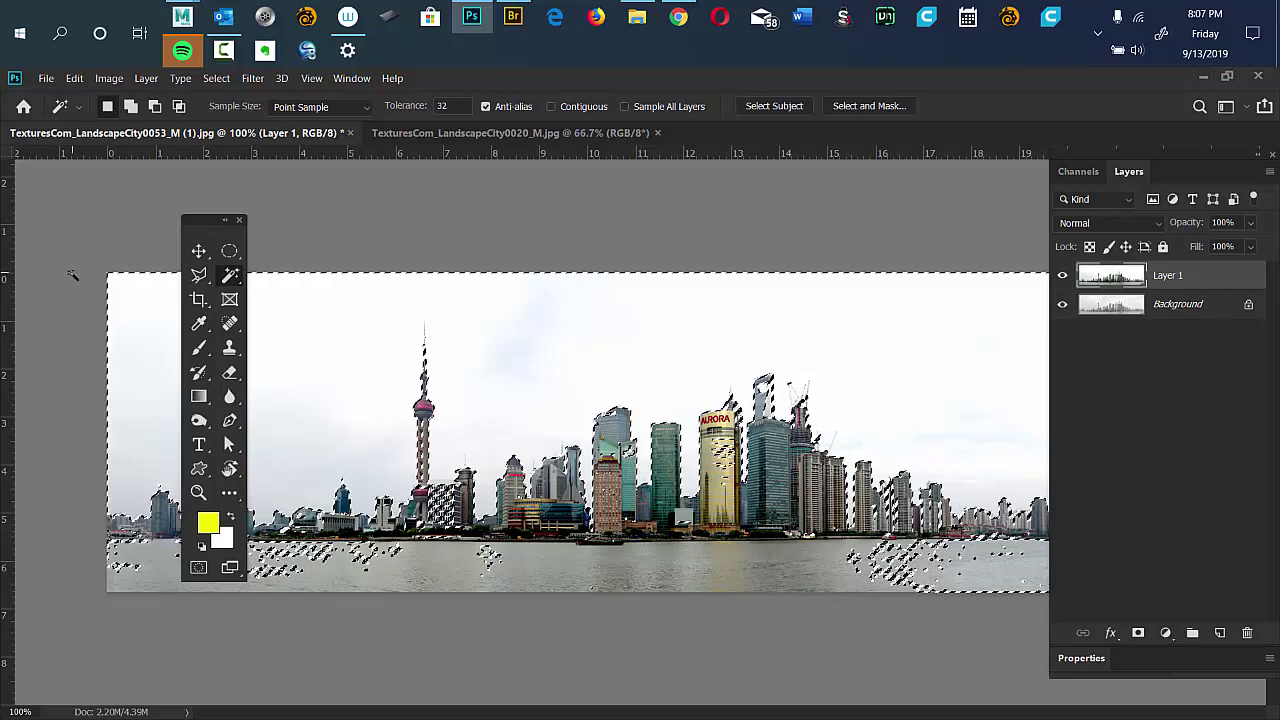
key(q)
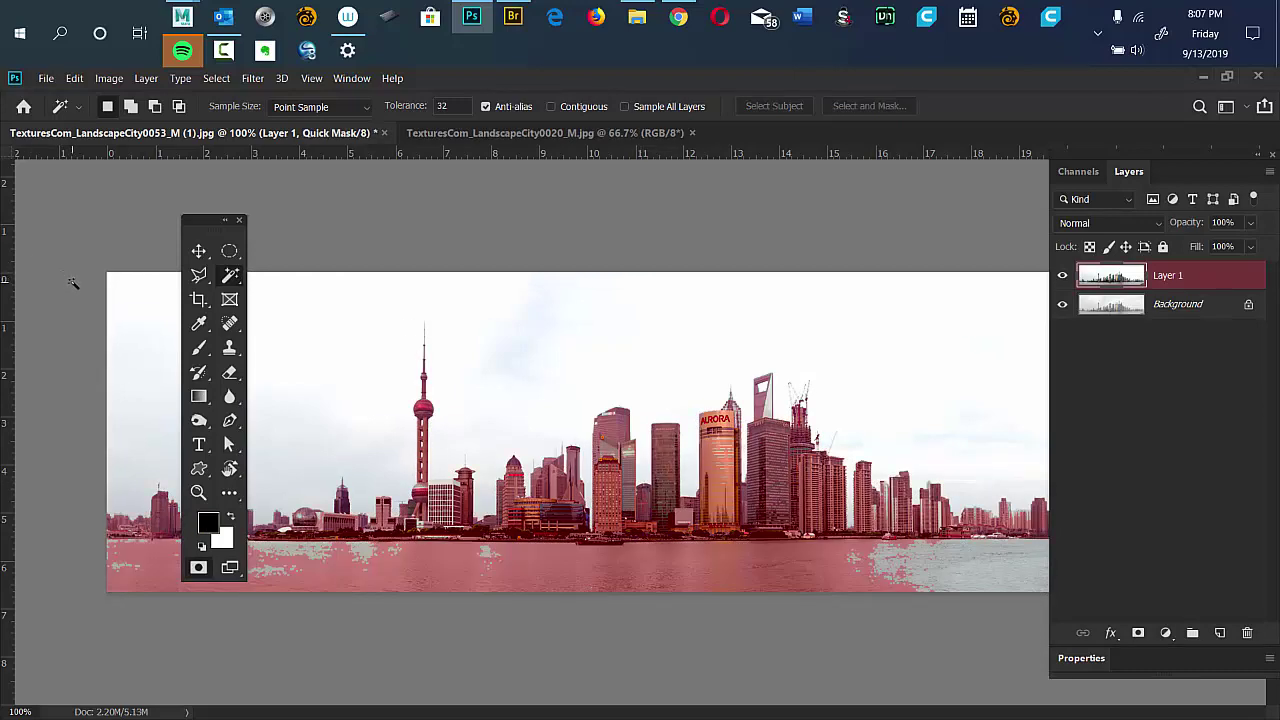
Dock the Tools panel on the left and collapse the Layers and Channels panels.
drag(200, 219, 19, 174)
drag(1078, 171, 1012, 165)
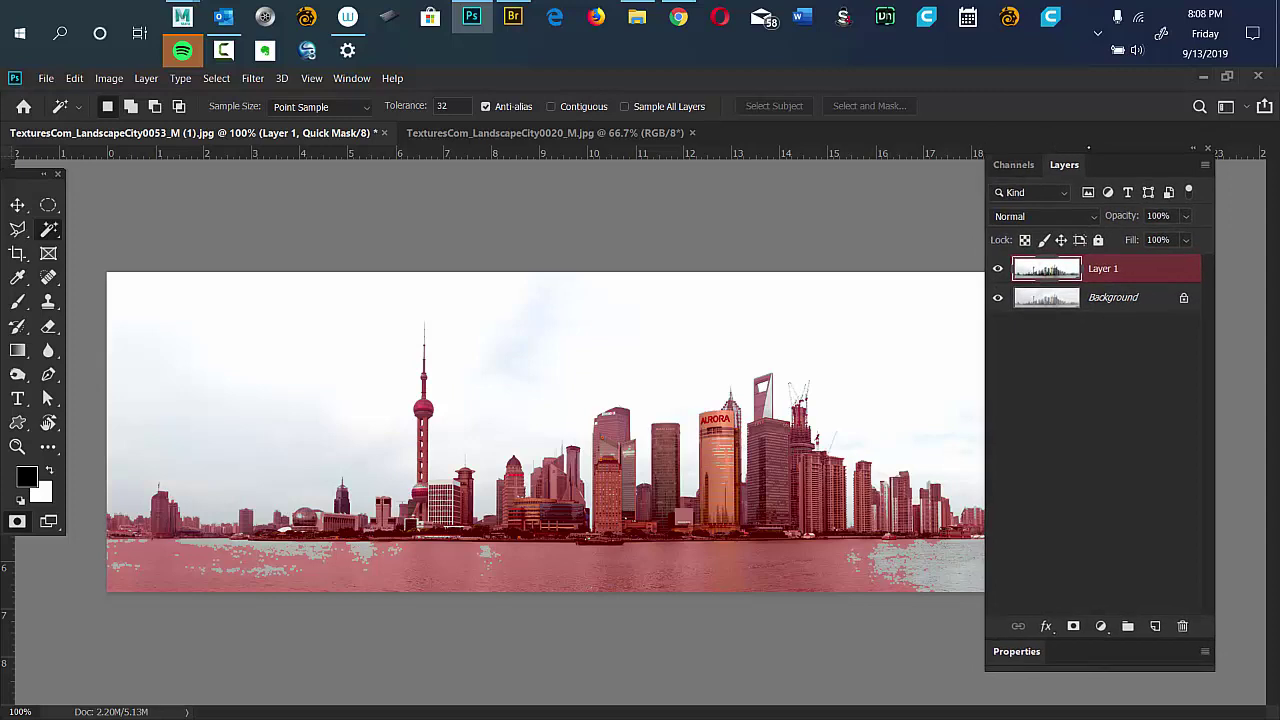
double_click(1095, 164)
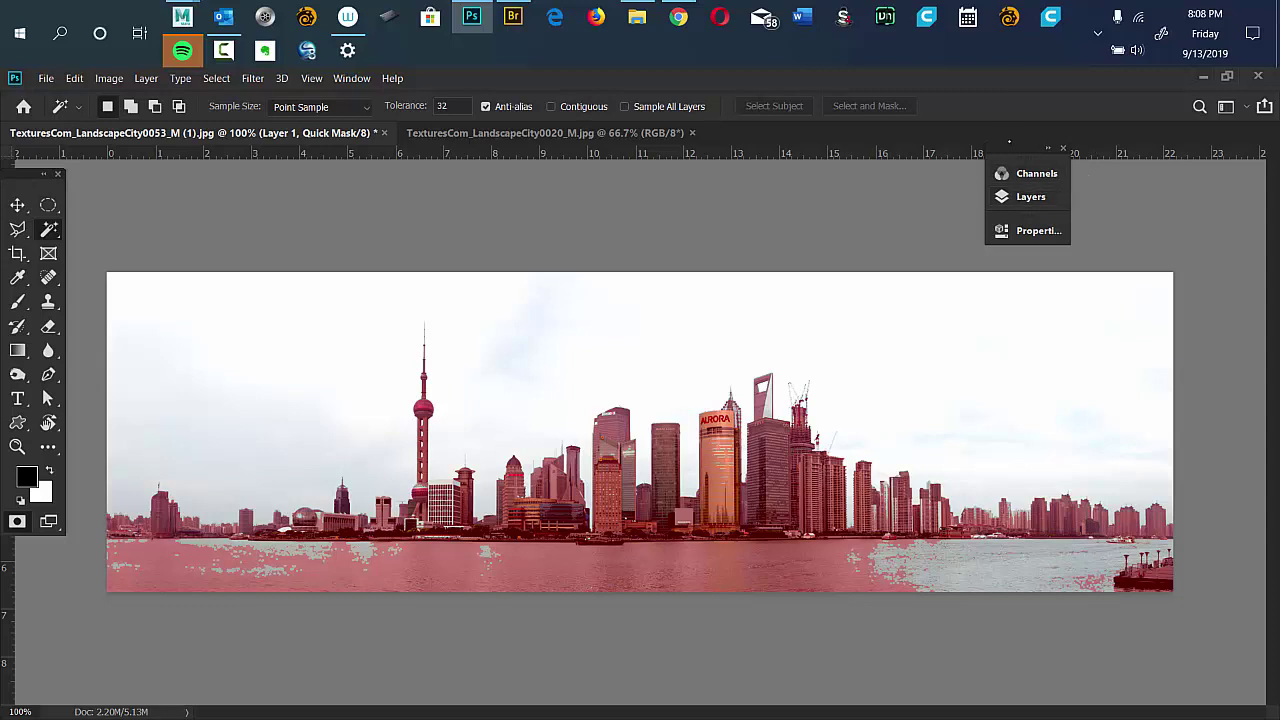
Draw a Rectangular Marquee across the river strip below the skyline.
double_click(1013, 148)
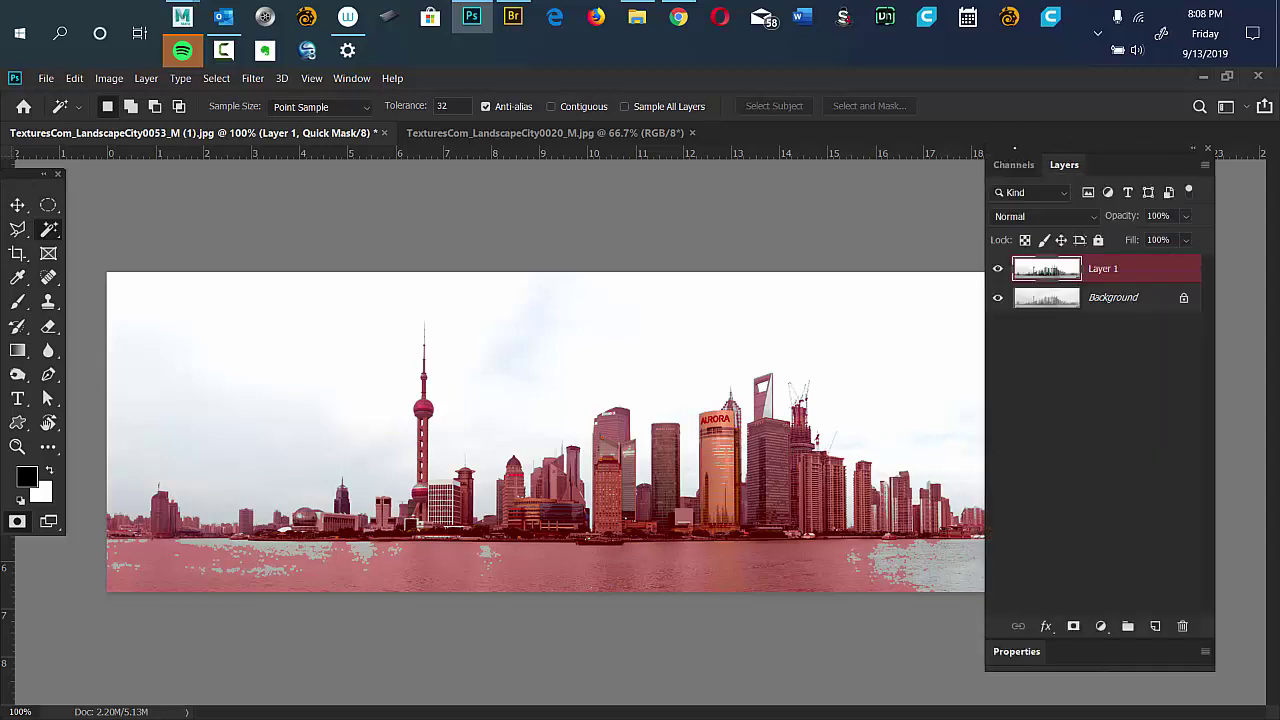
double_click(1007, 152)
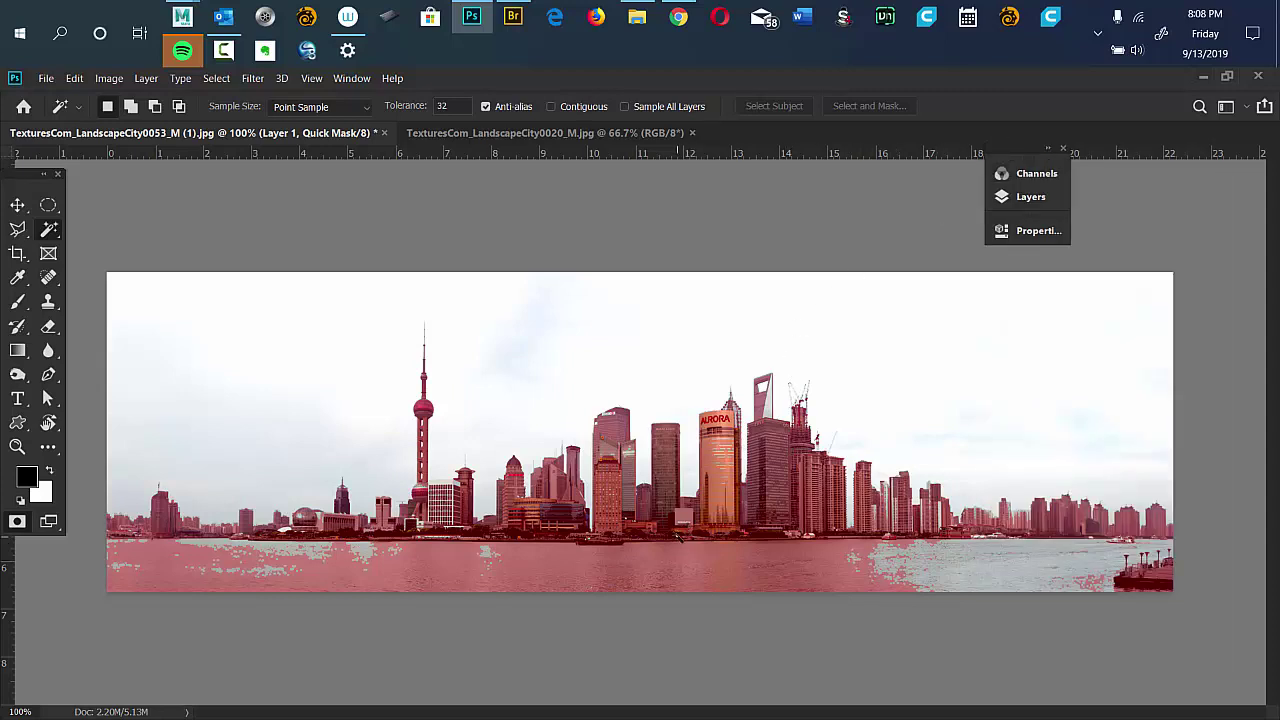
key(b)
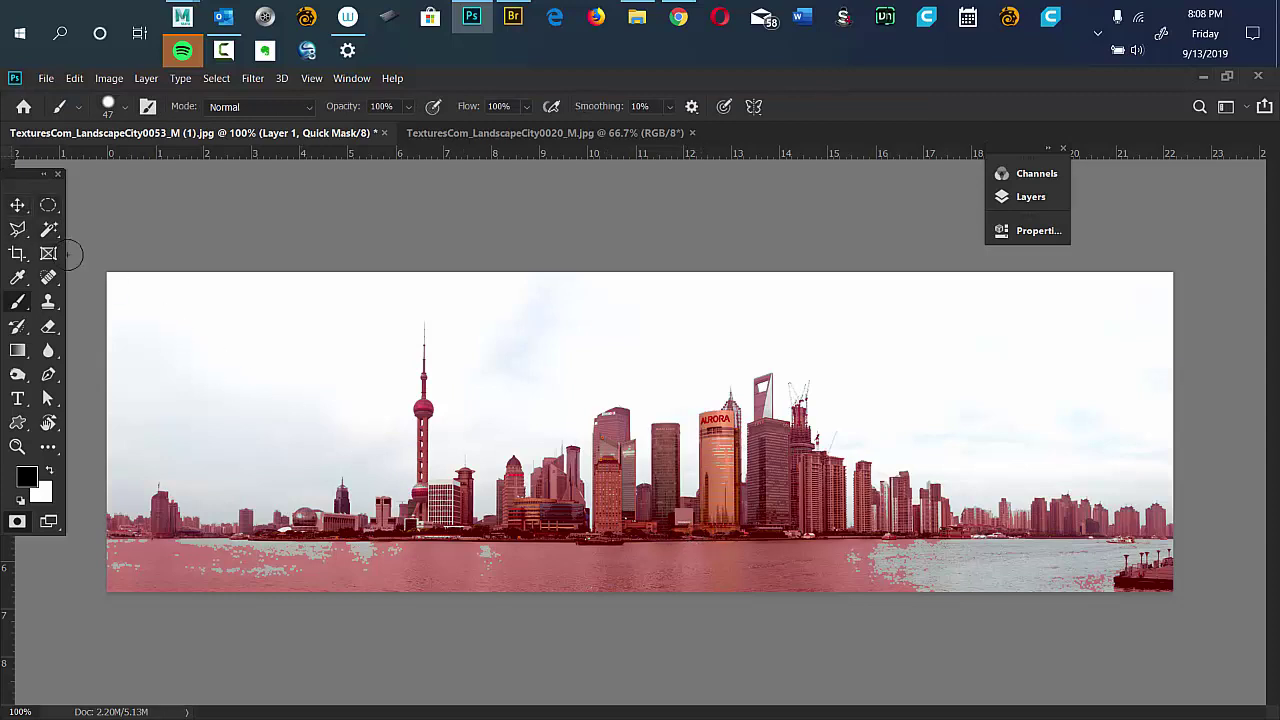
click(48, 205)
click(110, 203)
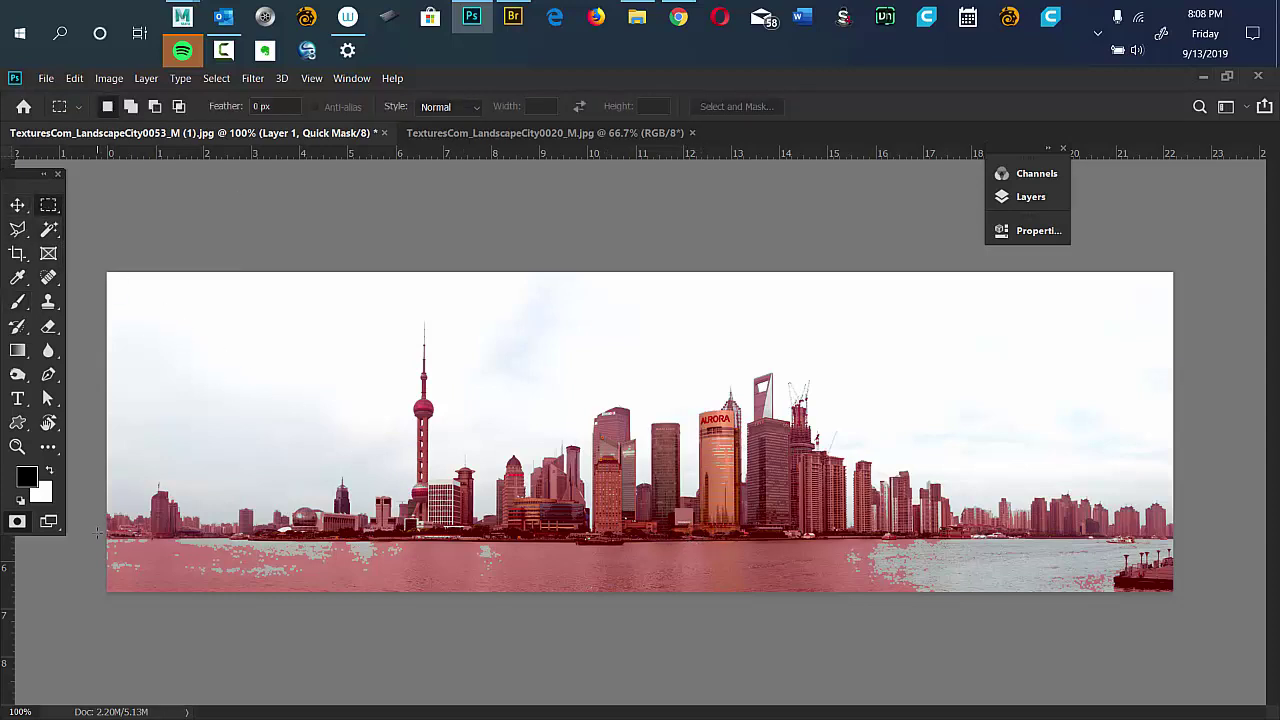
drag(96, 522, 1196, 562)
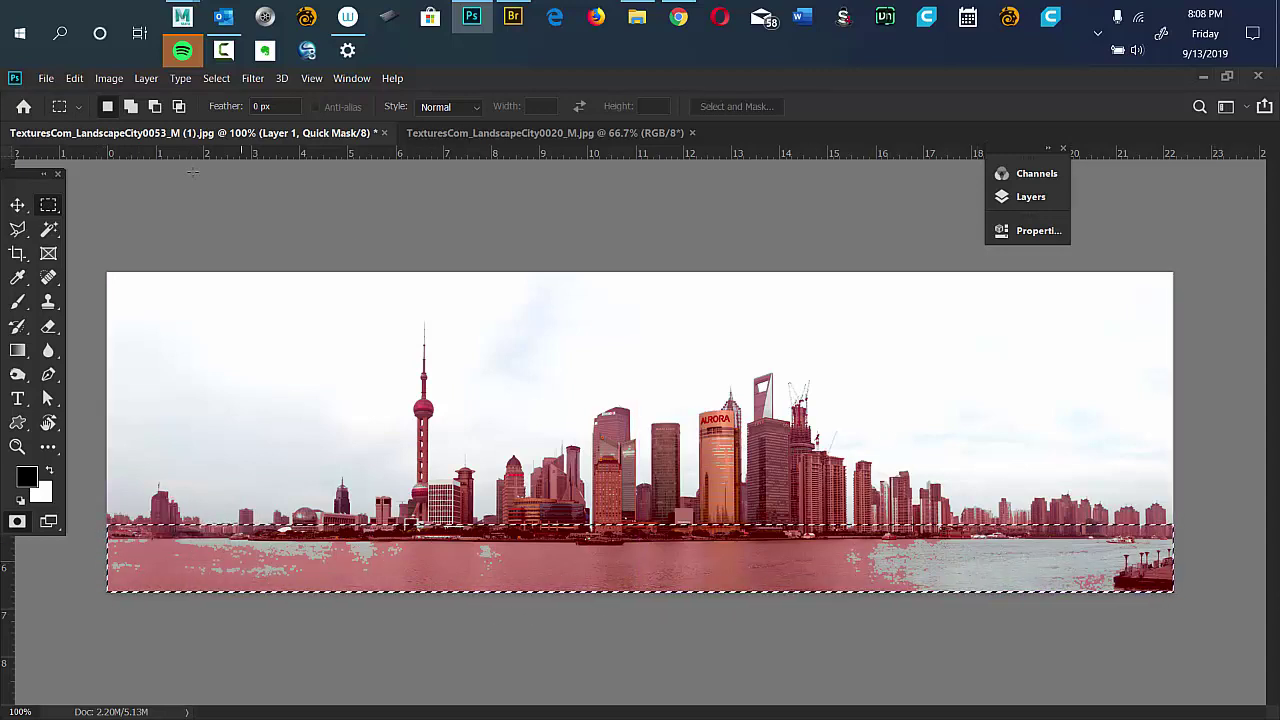
Fill the river selection with Black using Edit > Fill.
click(75, 78)
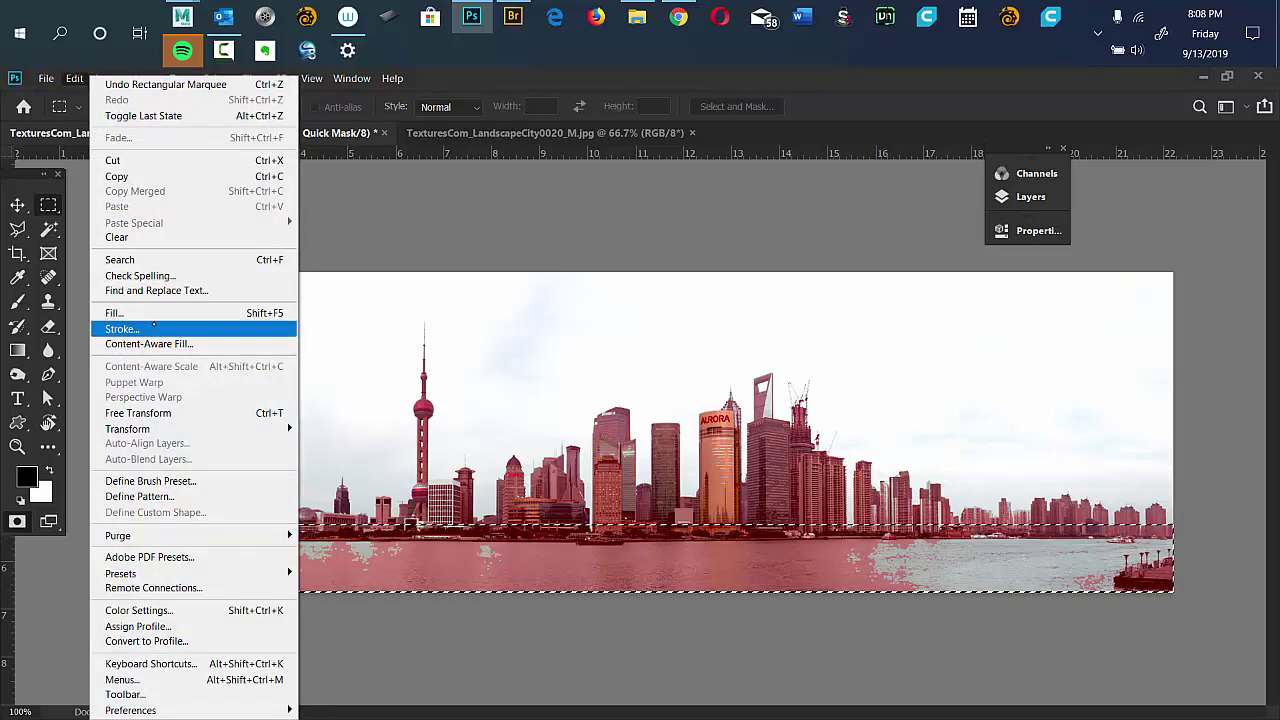
click(155, 314)
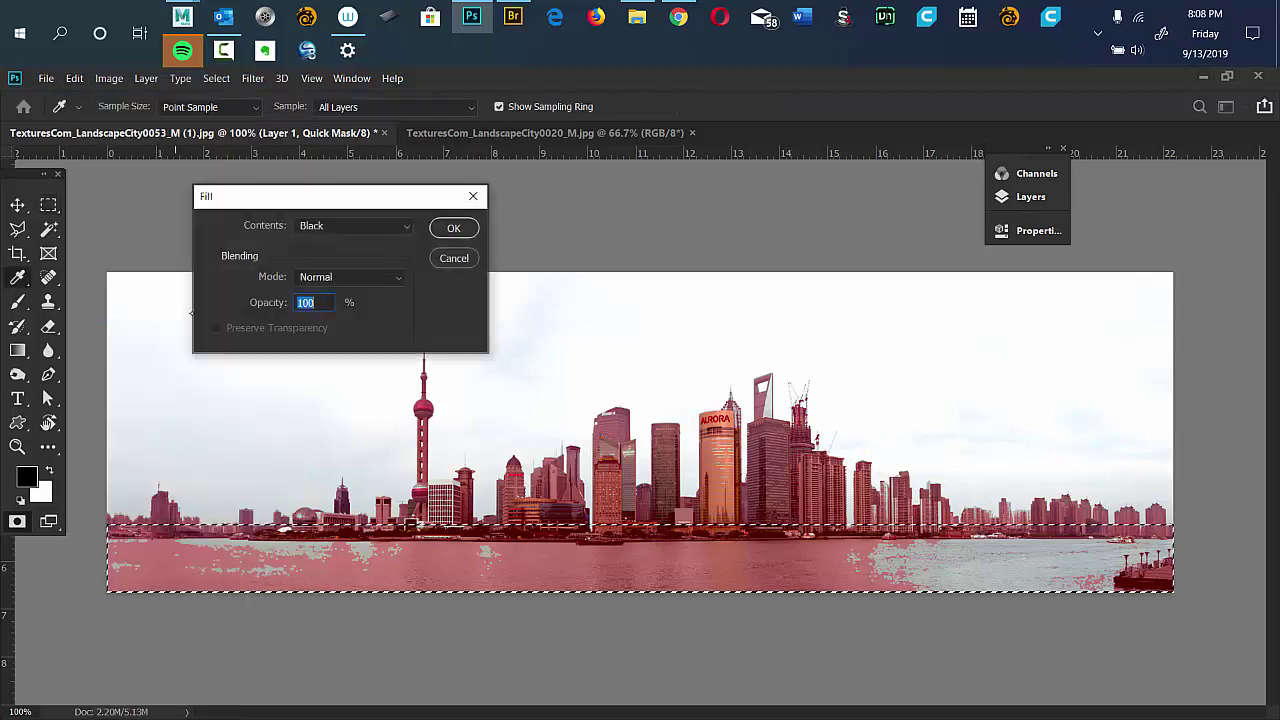
click(364, 228)
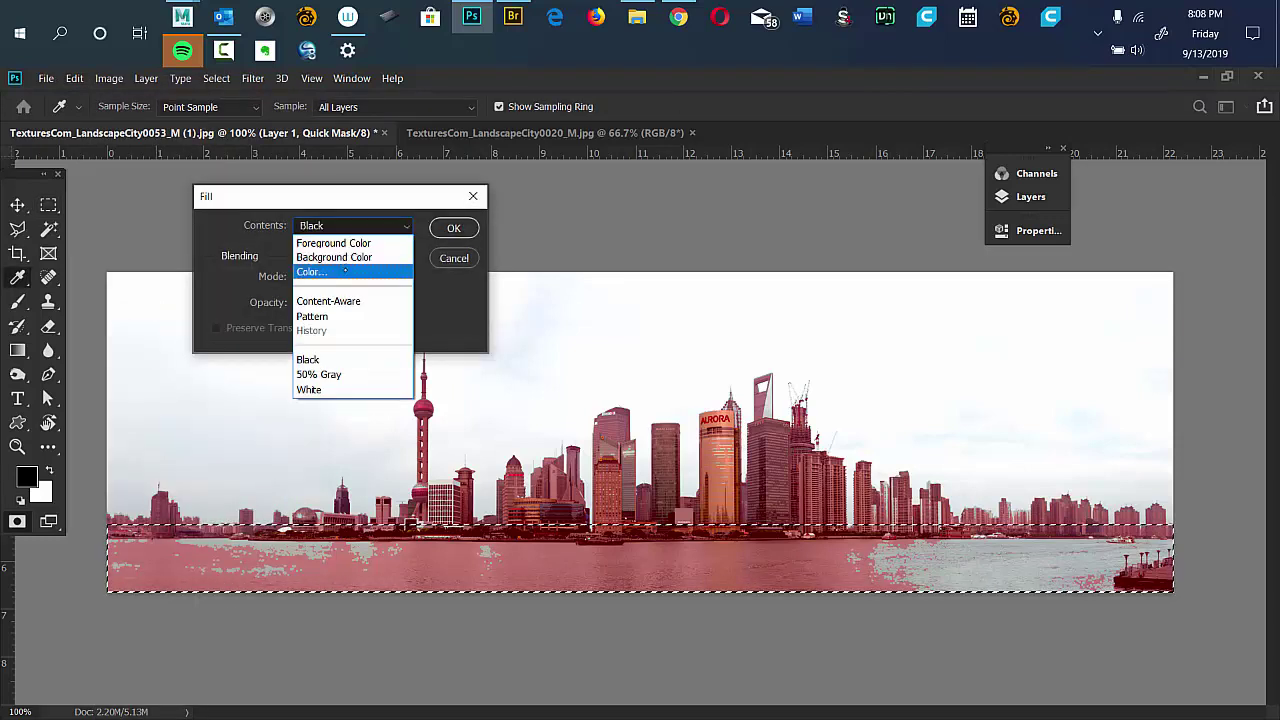
click(334, 359)
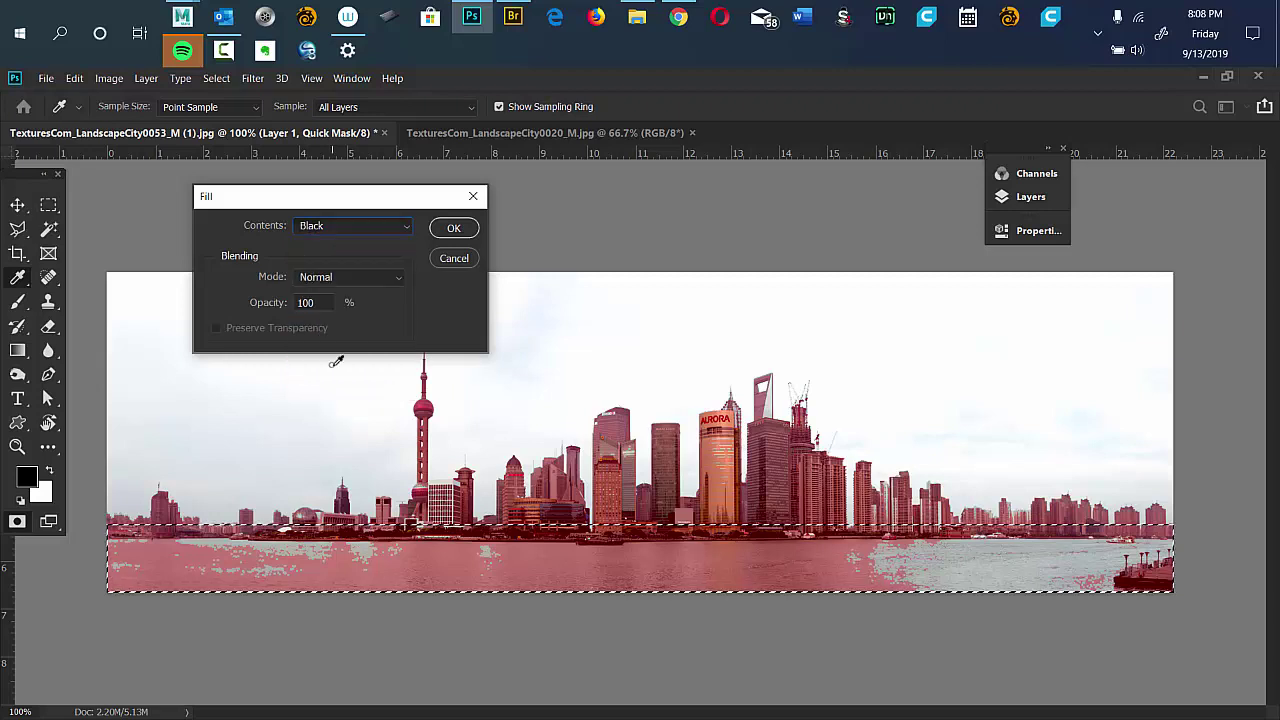
key(Return)
key(m)
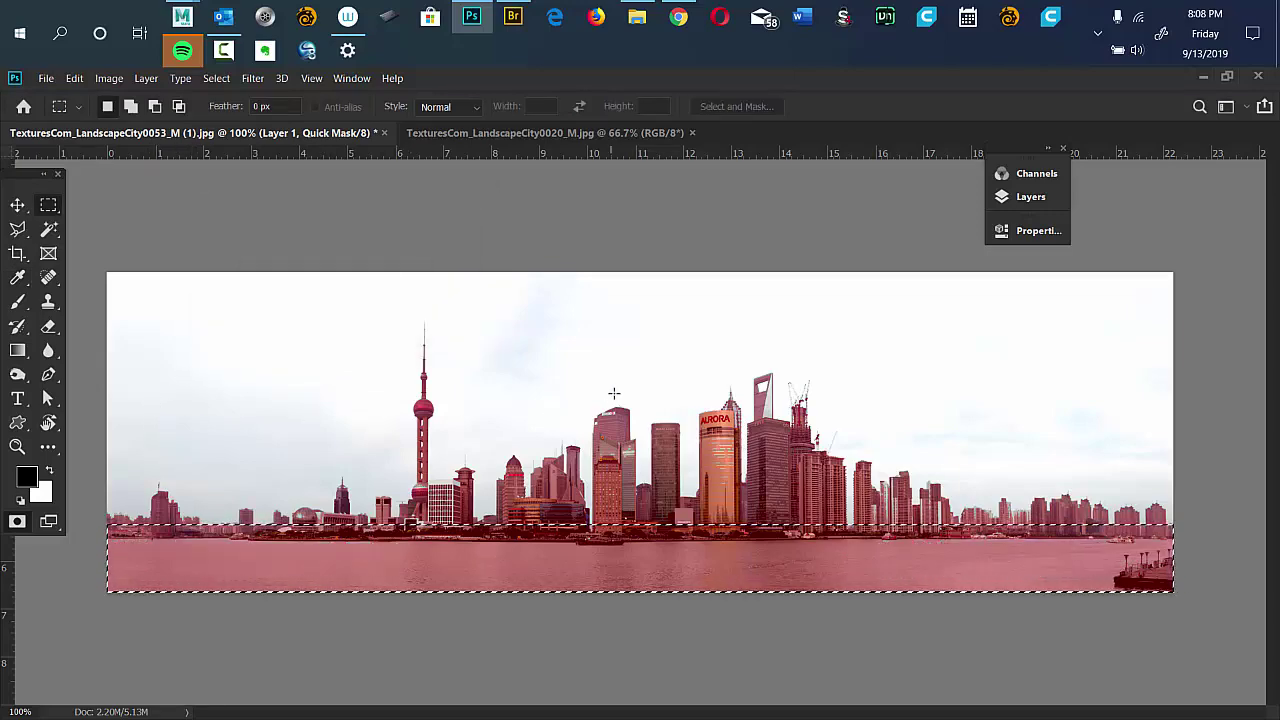
Deselect, switch to the Brush and shrink its diameter for touch-ups.
scroll(616, 396, up, 2)
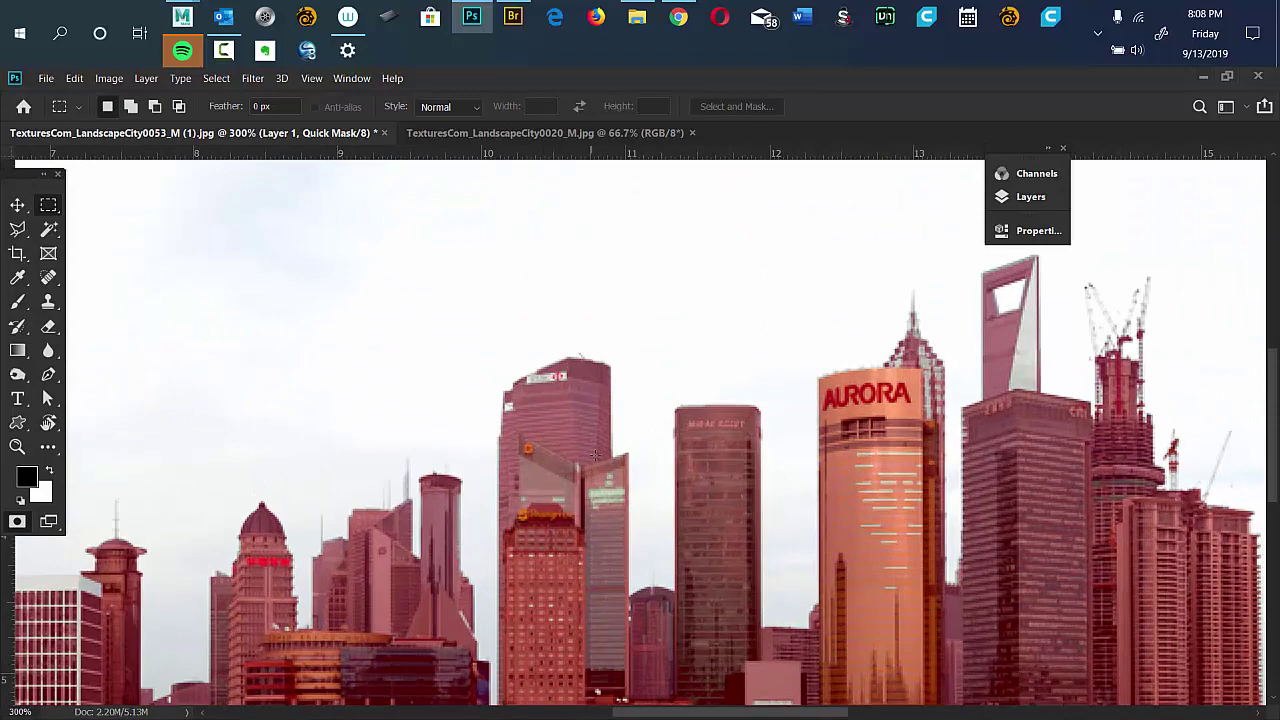
drag(591, 462, 496, 333)
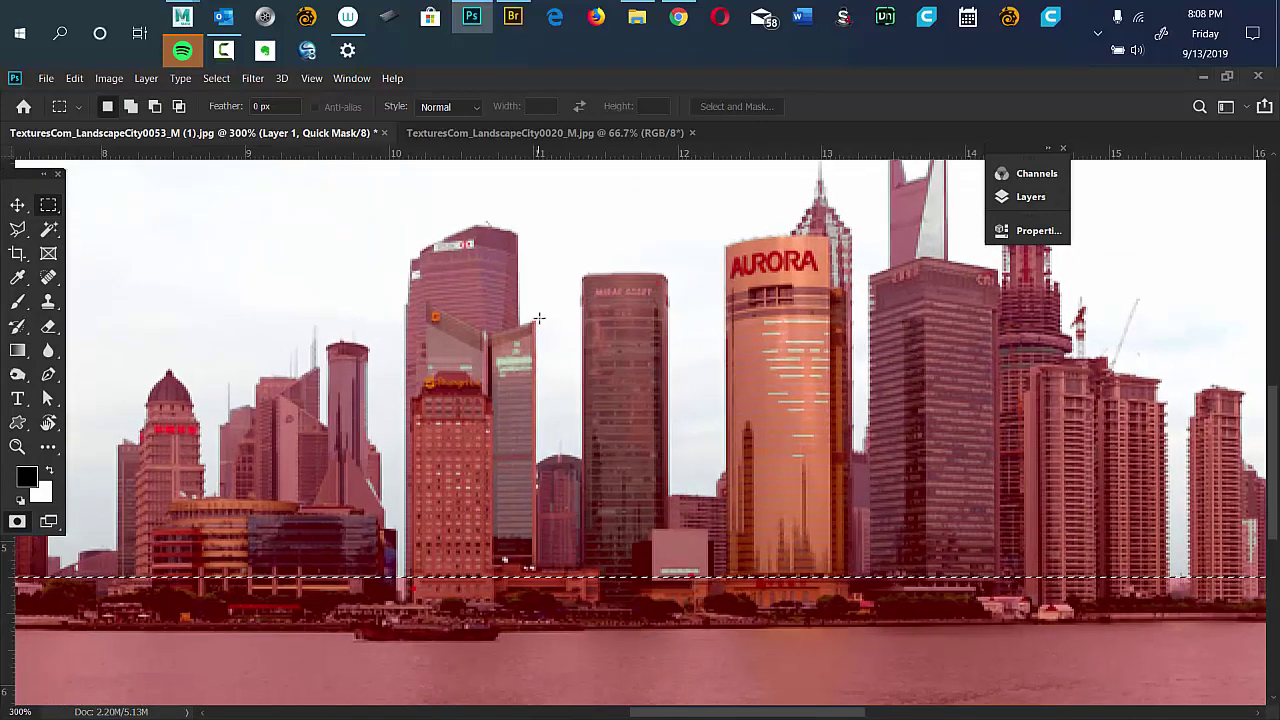
key(ctrl+d)
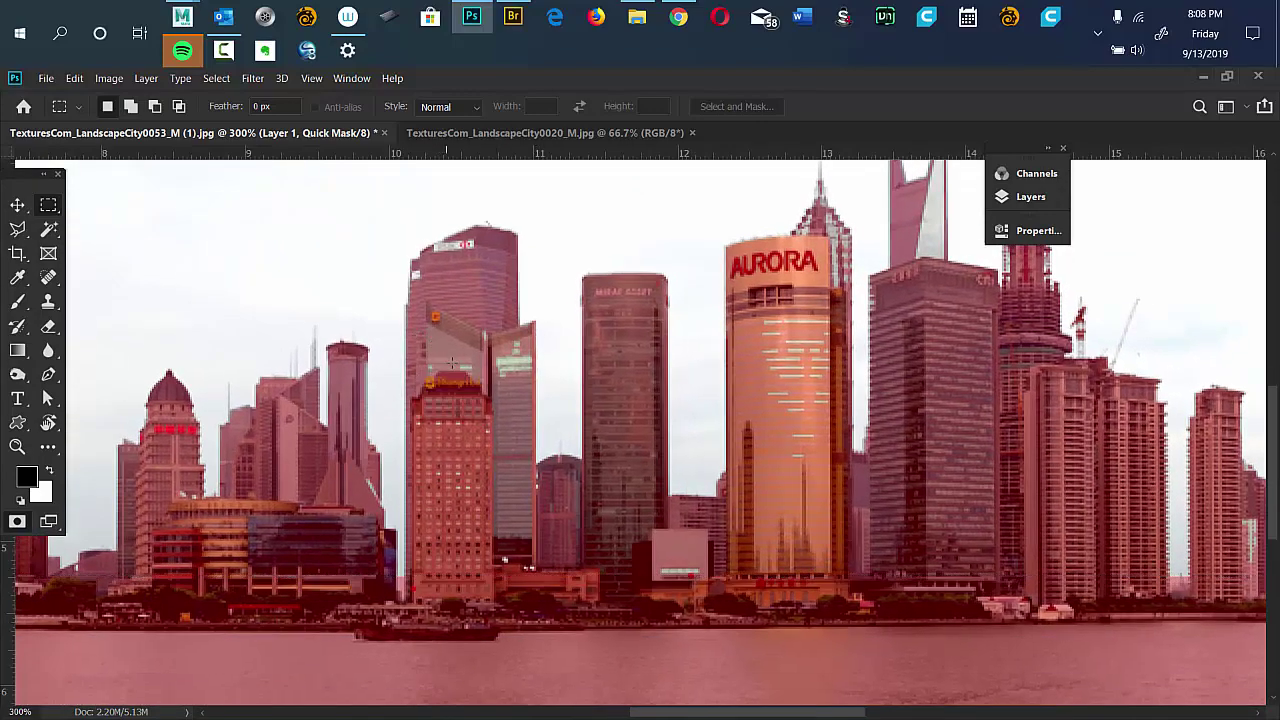
key(b)
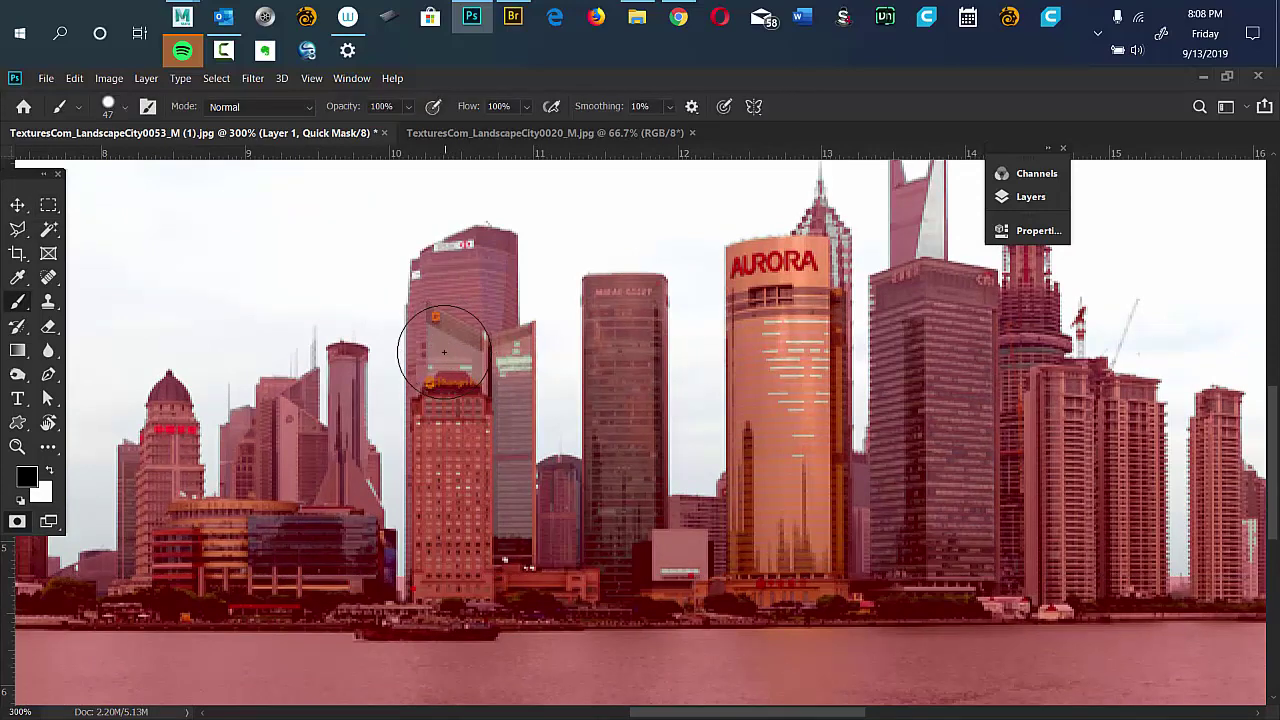
key(bracketleft)
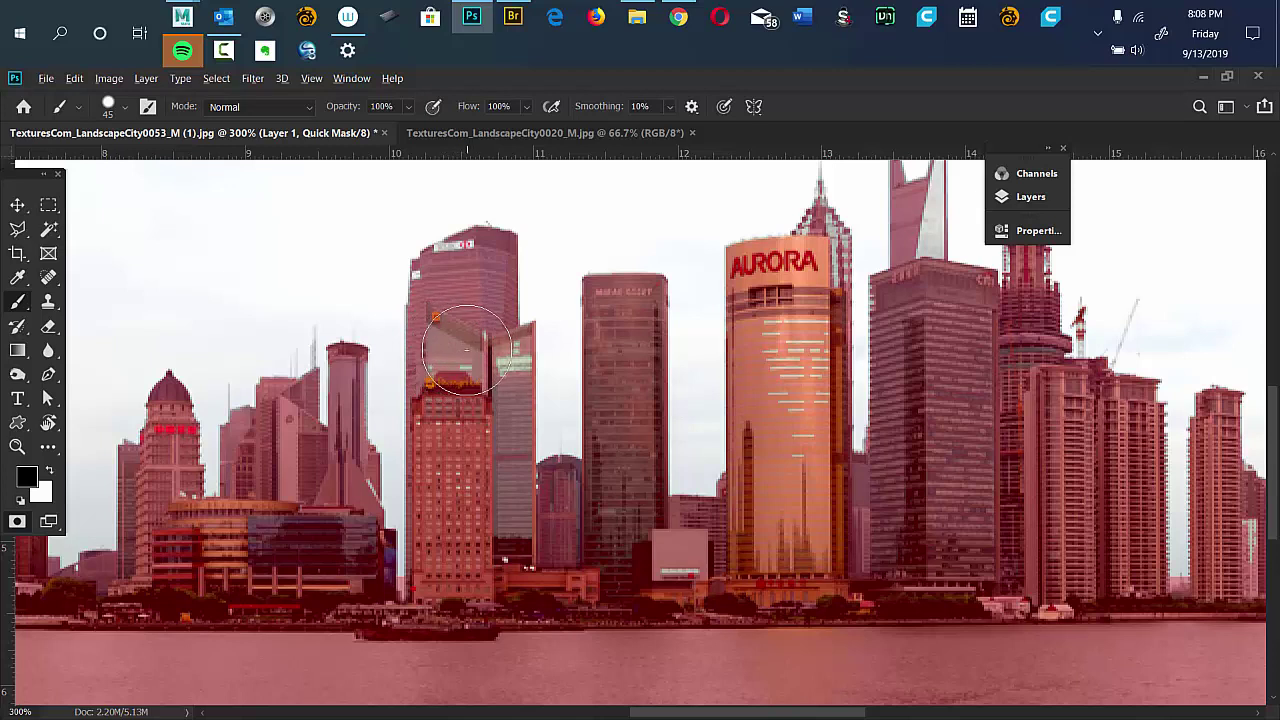
drag(458, 352, 468, 352)
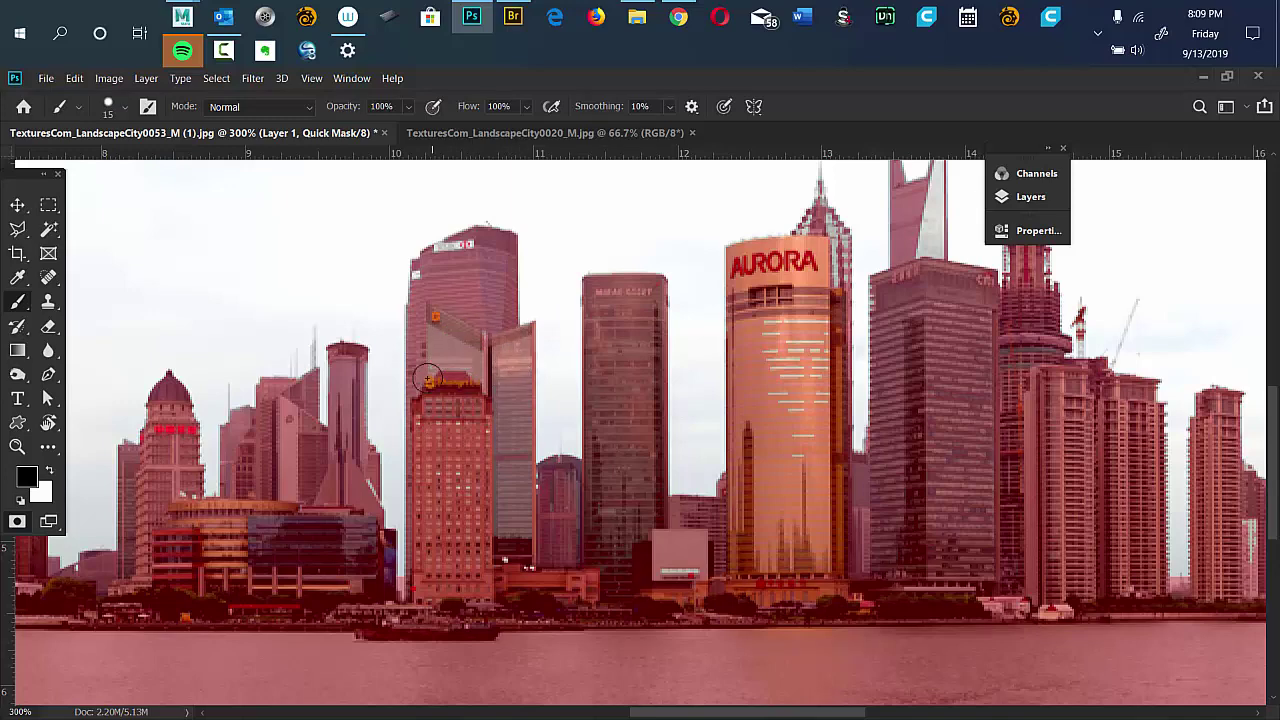
Paint black over the white streaks on the AURORA tower, undoing a stray stroke.
right_click(428, 457)
click(289, 495)
mouse_move(760, 330)
mouse_down()
mouse_move(778, 404)
mouse_move(798, 355)
mouse_move(787, 385)
mouse_move(745, 347)
mouse_move(760, 303)
mouse_up()
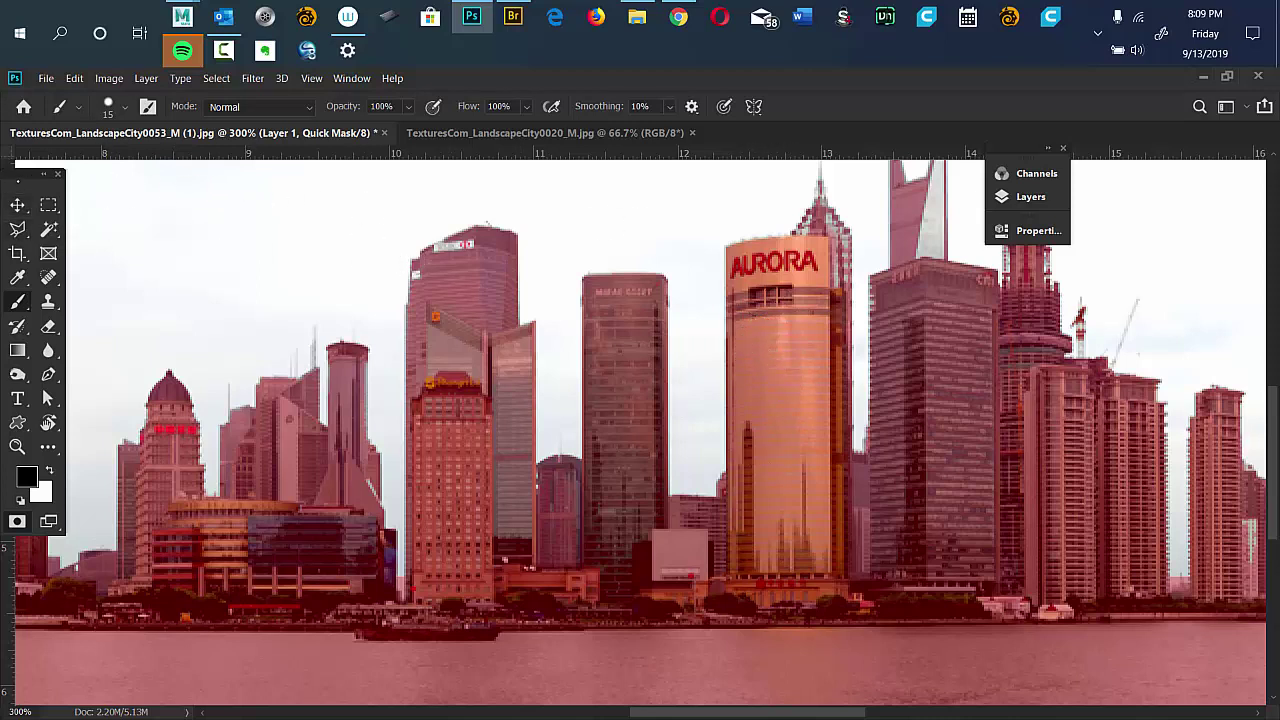
mouse_move(22, 164)
mouse_down()
mouse_move(37, 180)
mouse_move(118, 179)
mouse_move(305, 270)
mouse_up()
key(ctrl+z)
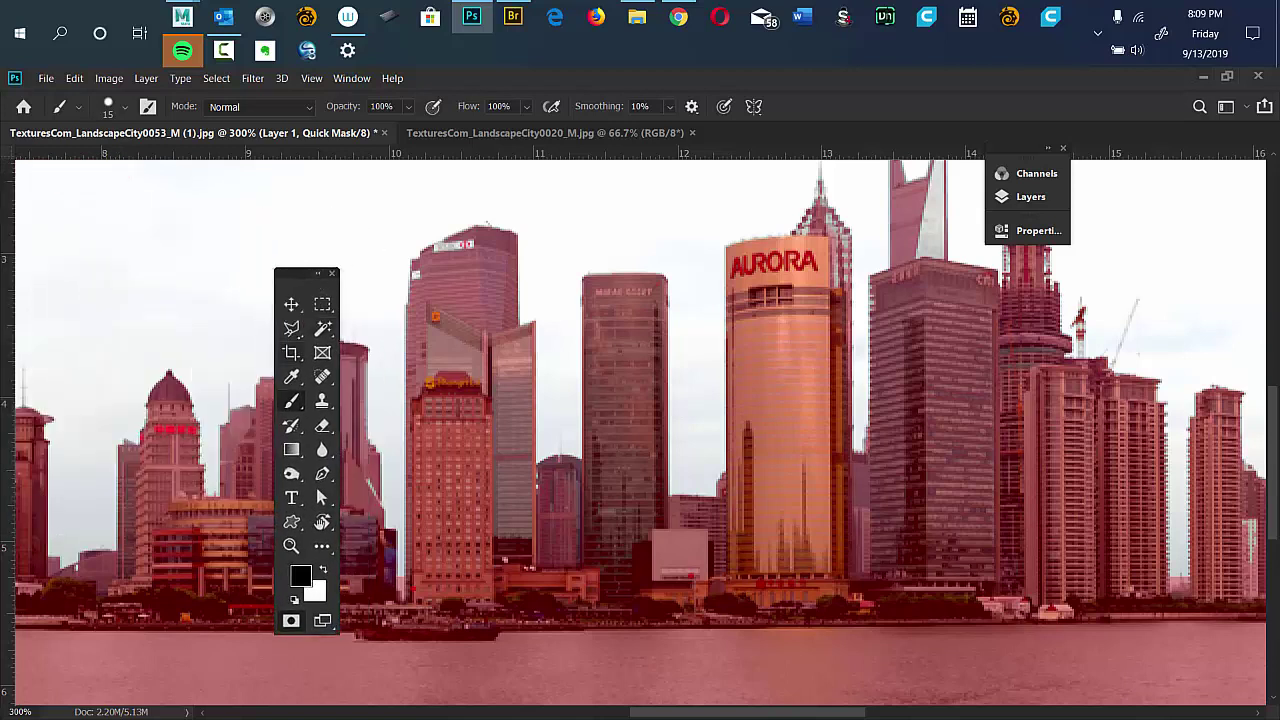
With the Polygonal Lasso, outline the tall tower's right face, excluding the AURORA spire.
click(291, 328)
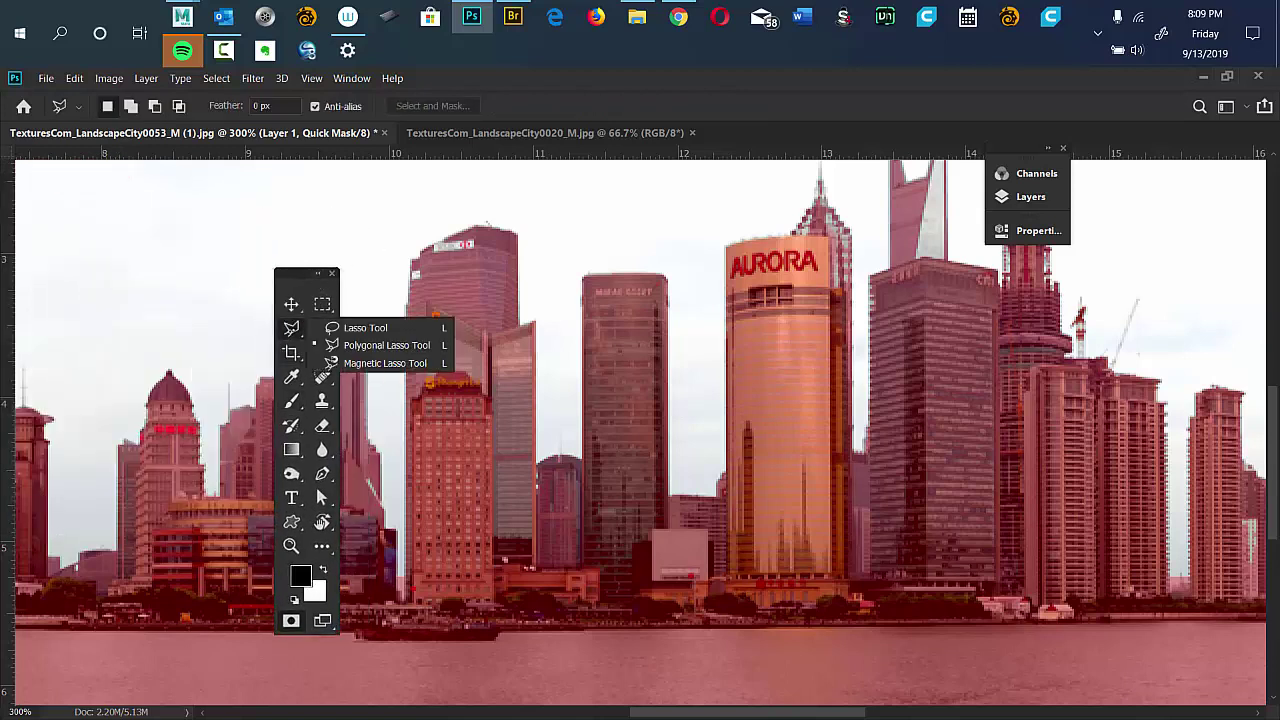
click(802, 240)
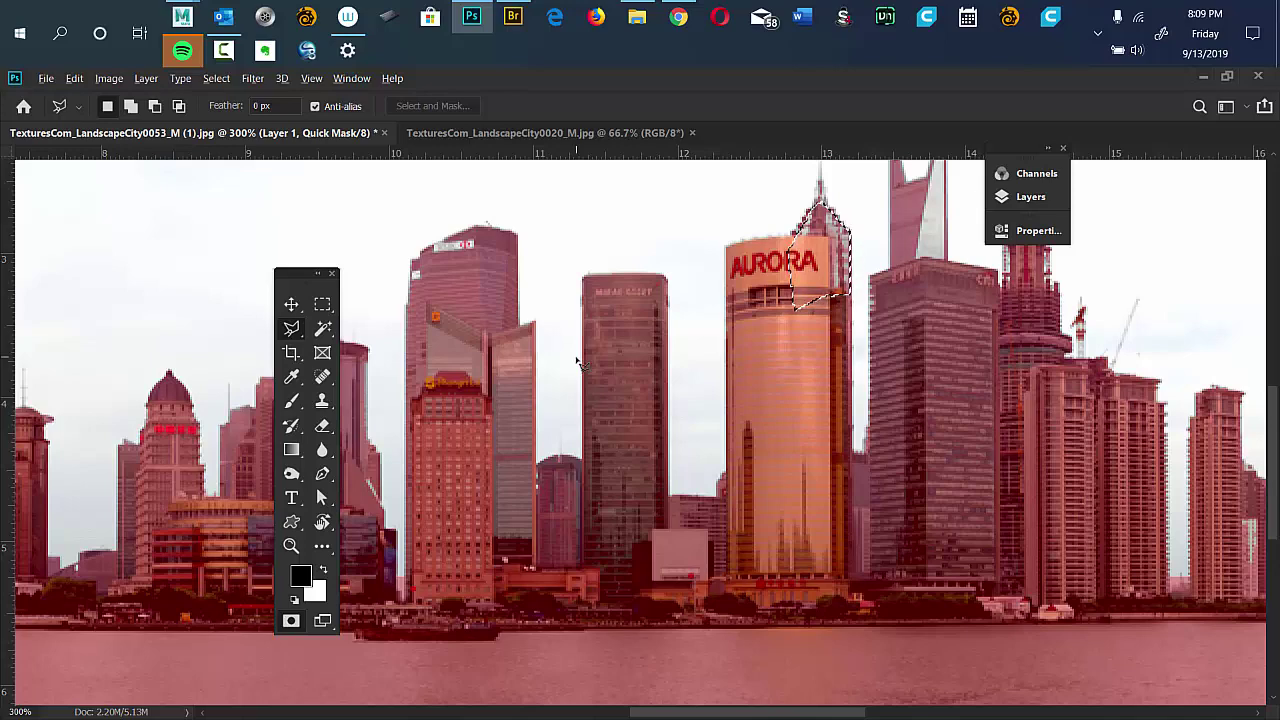
key(alt)
key(alt)
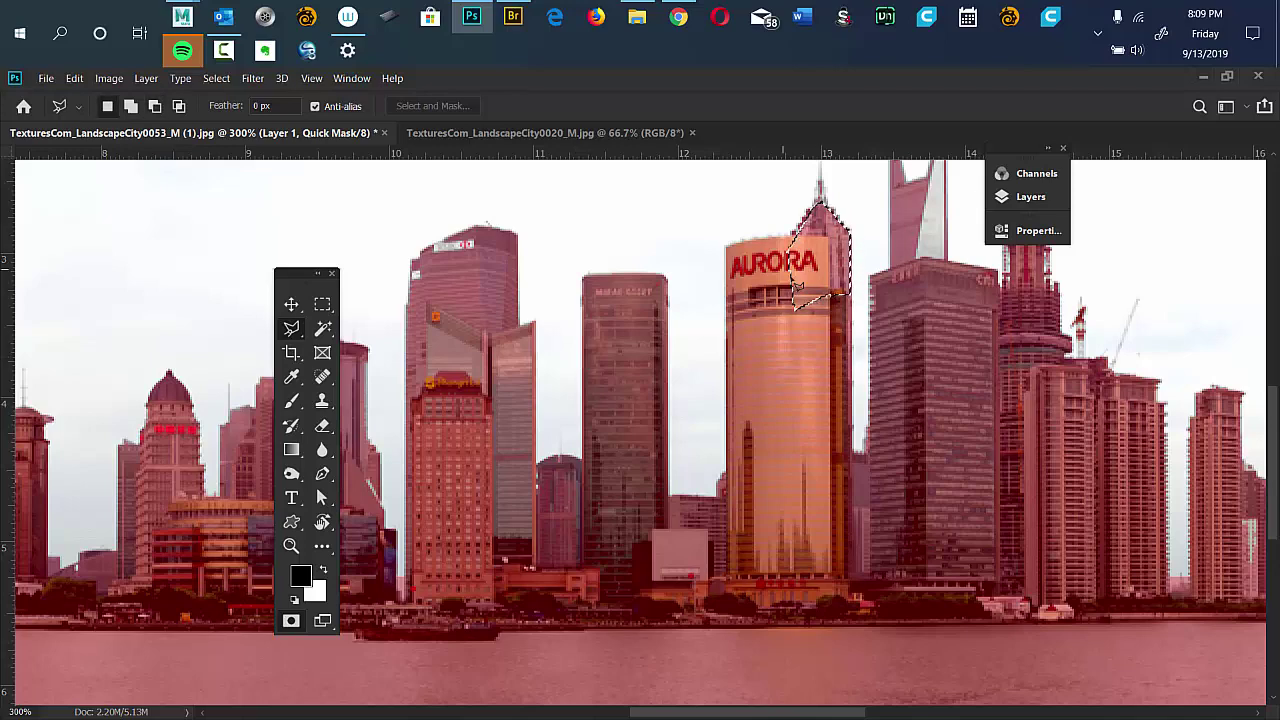
drag(908, 277, 745, 445)
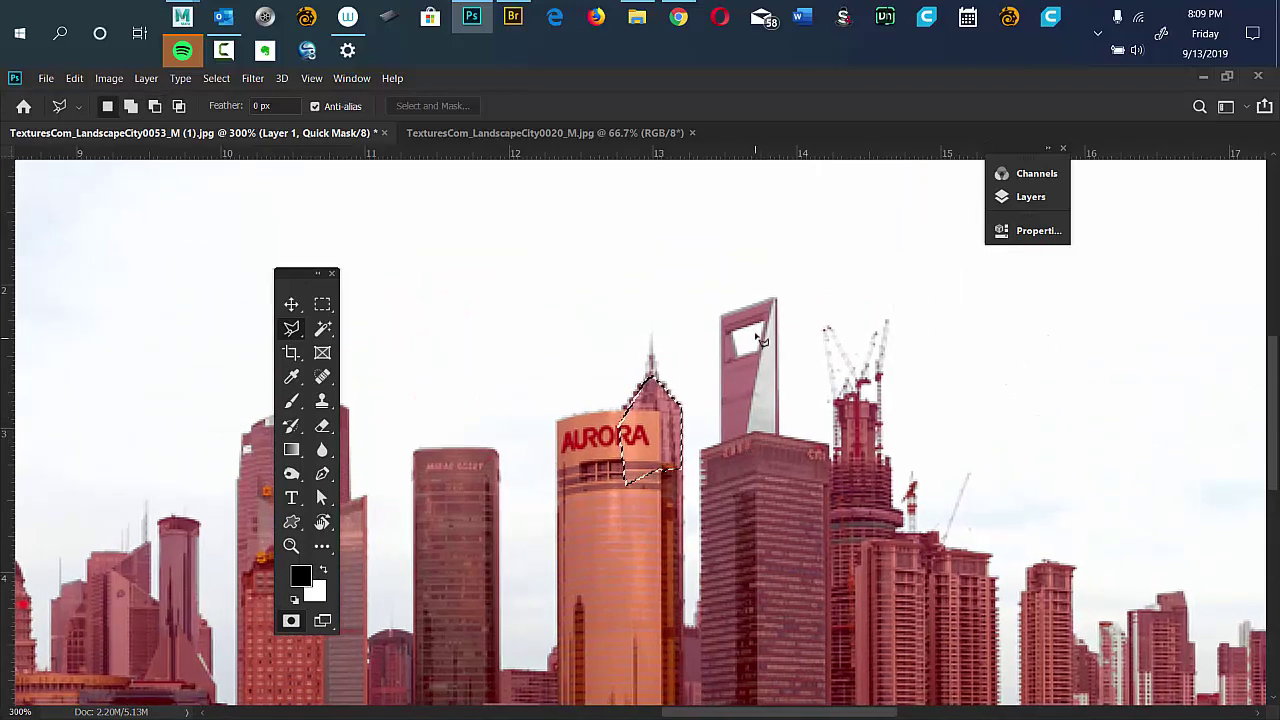
click(782, 309)
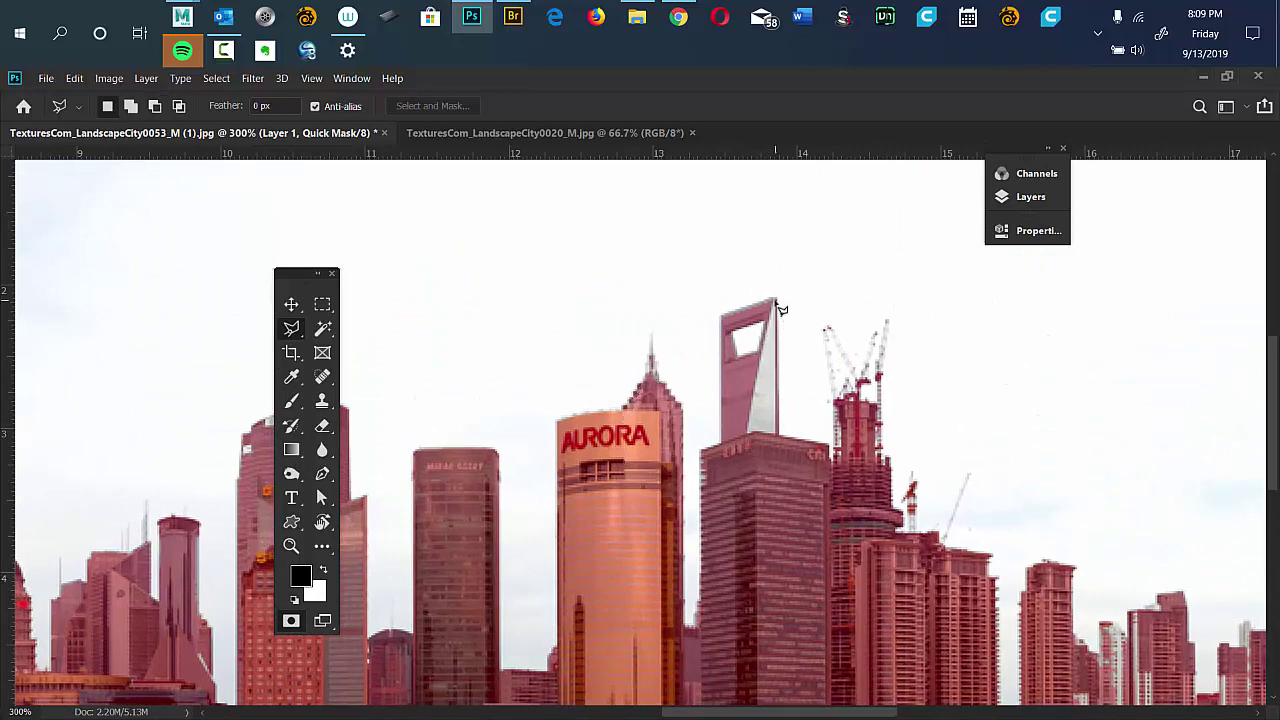
click(777, 455)
click(731, 443)
click(778, 305)
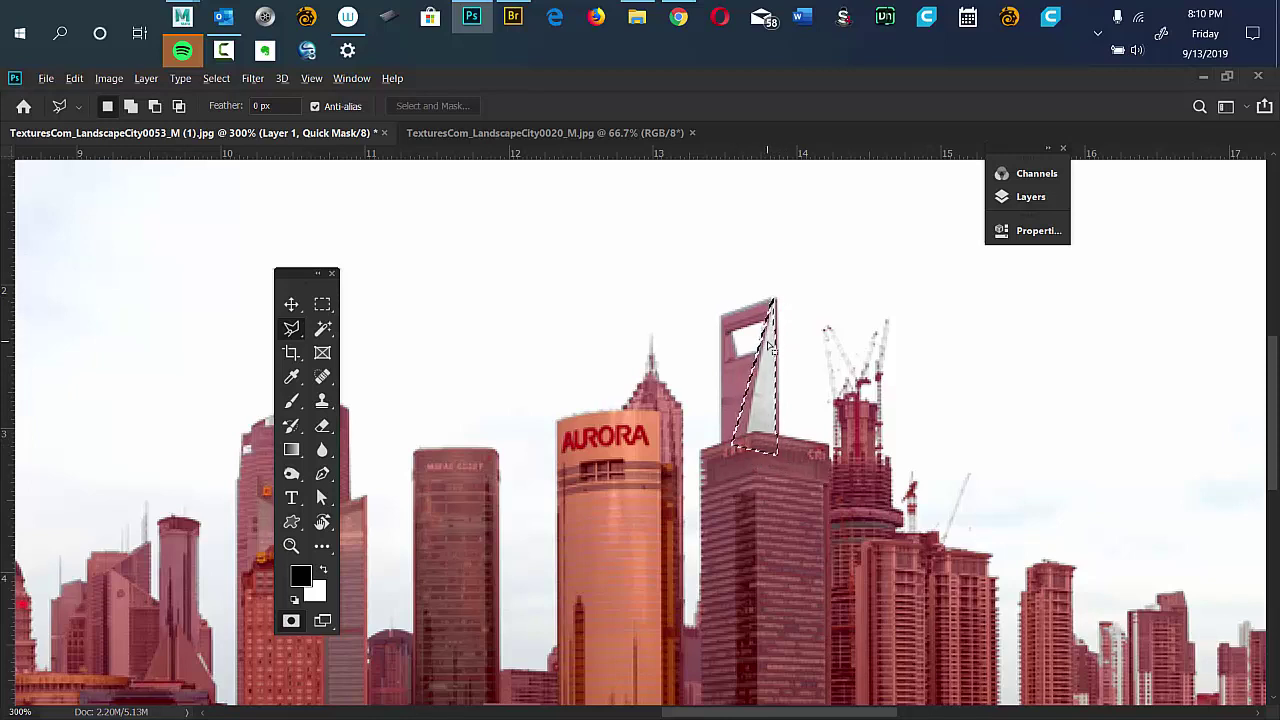
Zoom to 600% and outline the pale mid-rise towers with the polygonal lasso.
drag(703, 394, 609, 432)
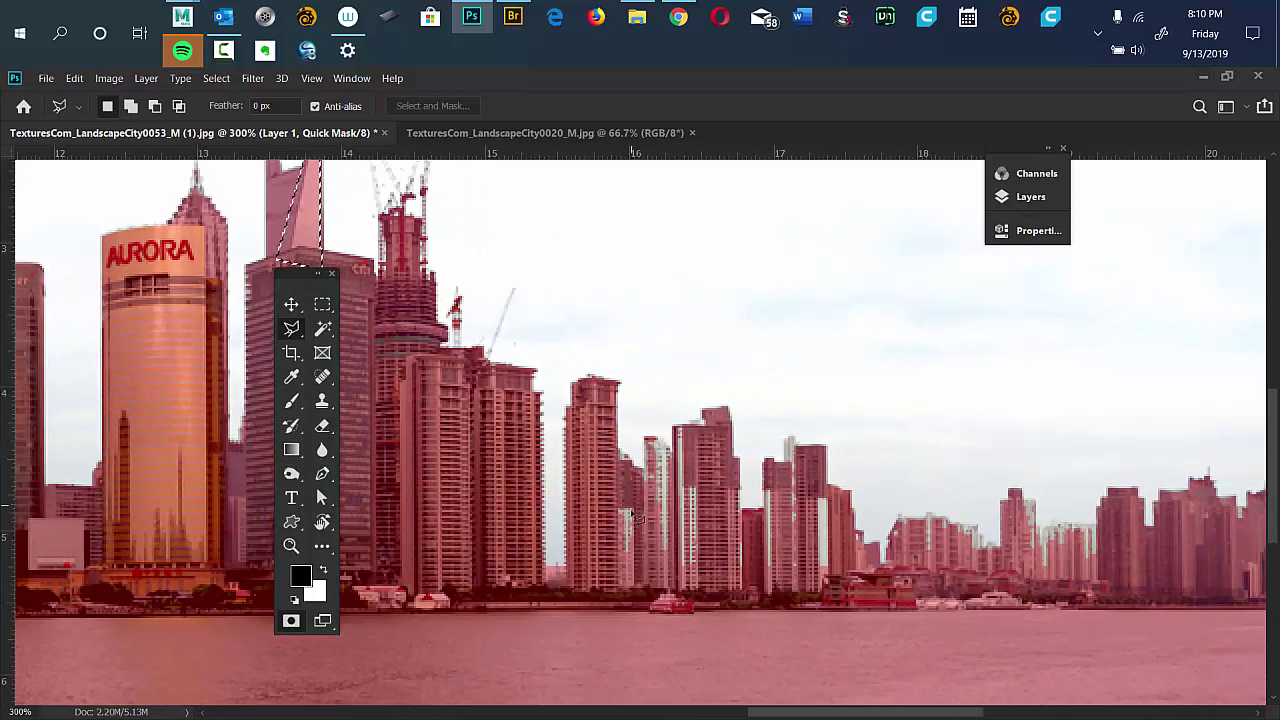
key(ctrl+plus)
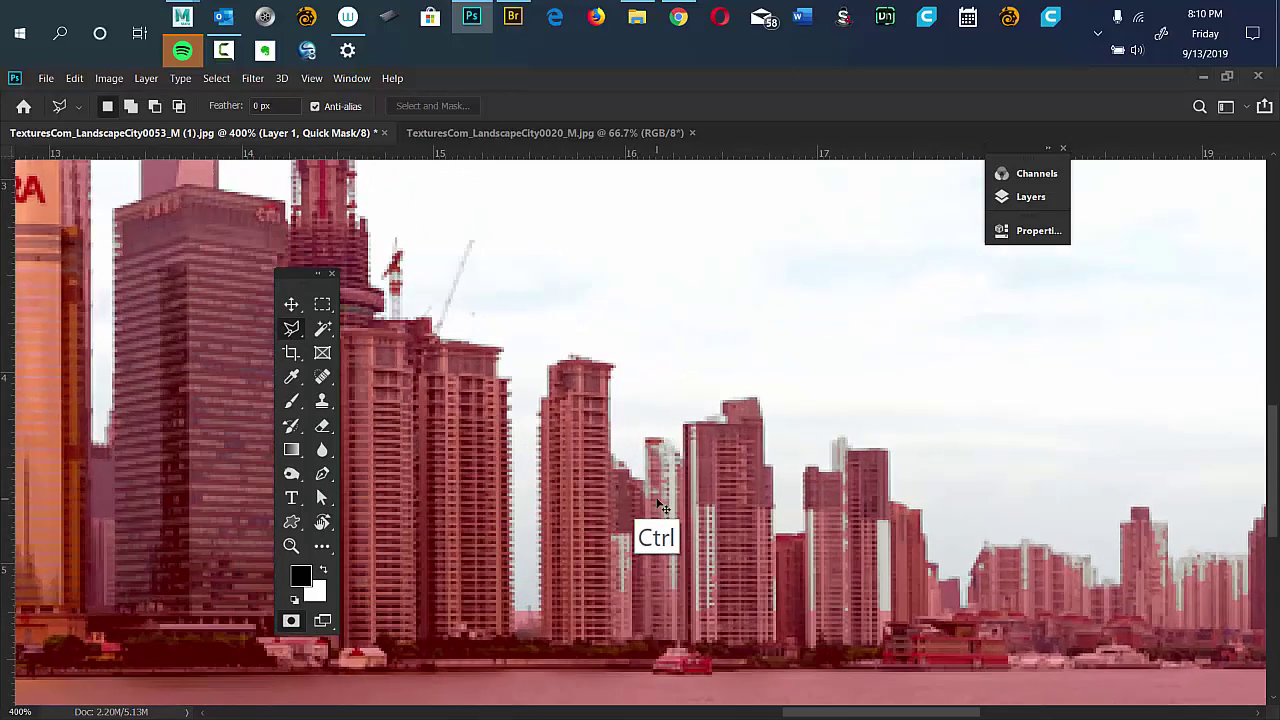
key(ctrl+plus)
key(ctrl+plus)
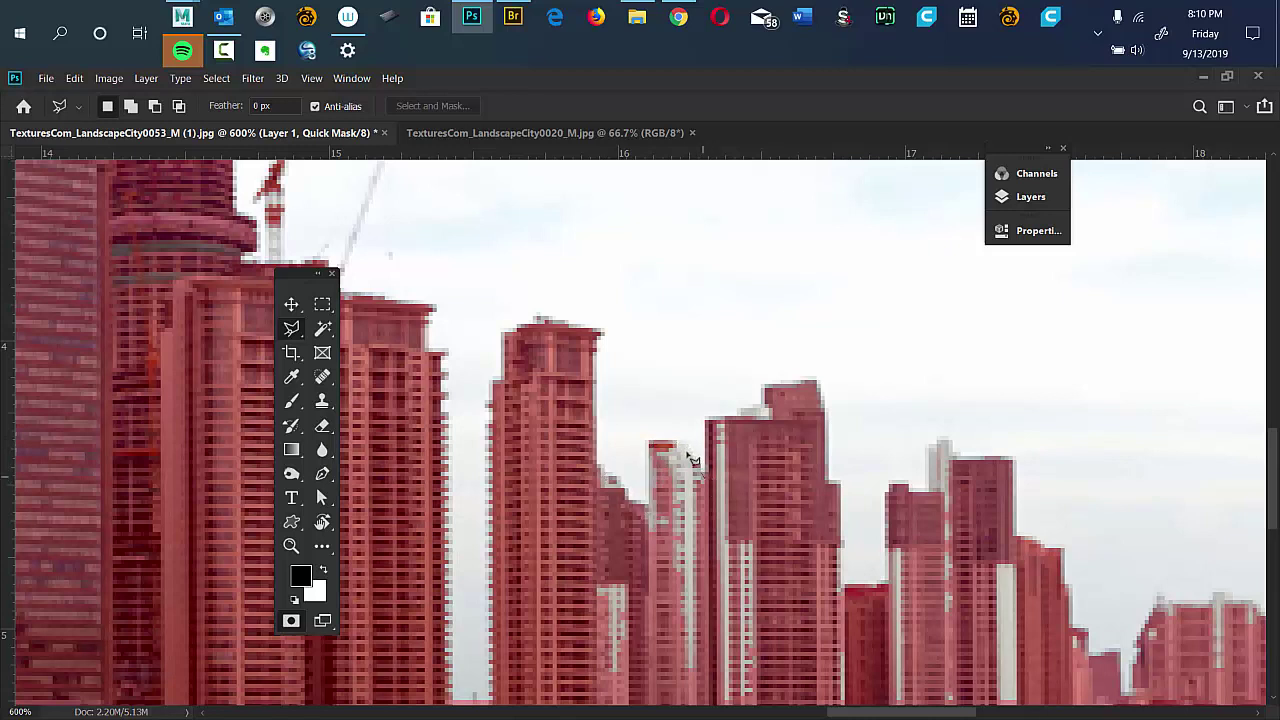
click(648, 505)
click(552, 697)
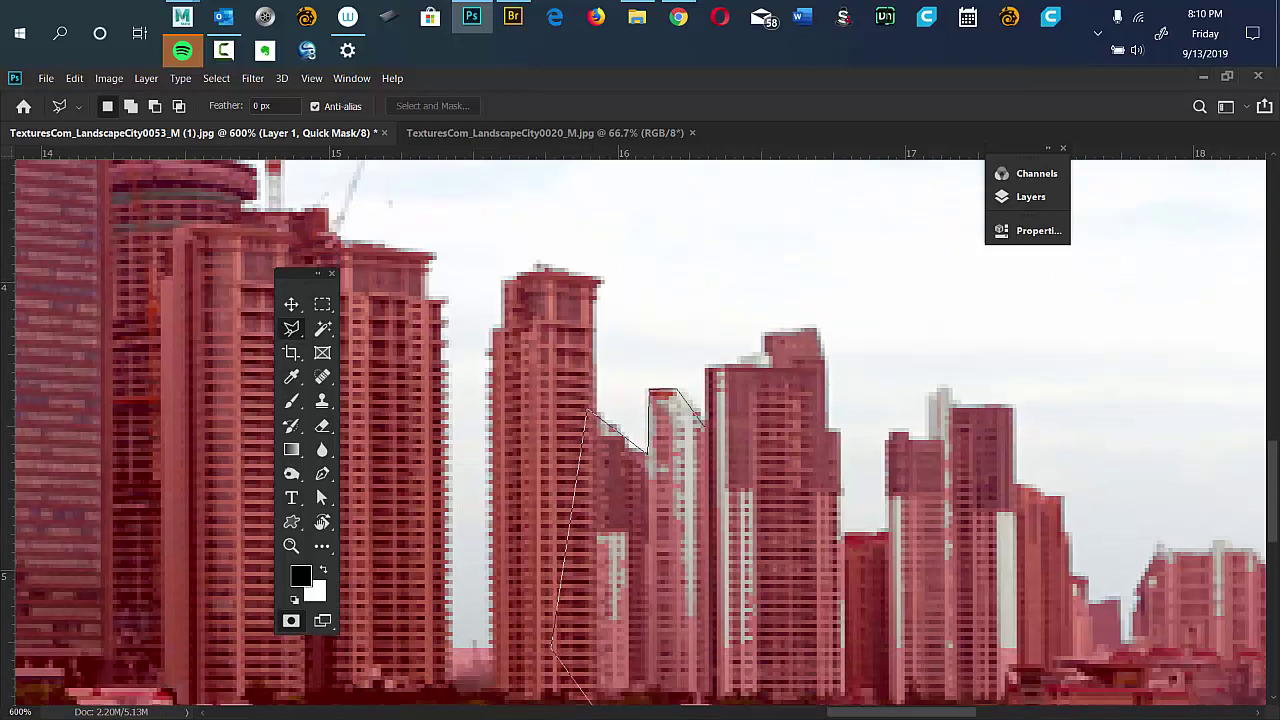
click(775, 663)
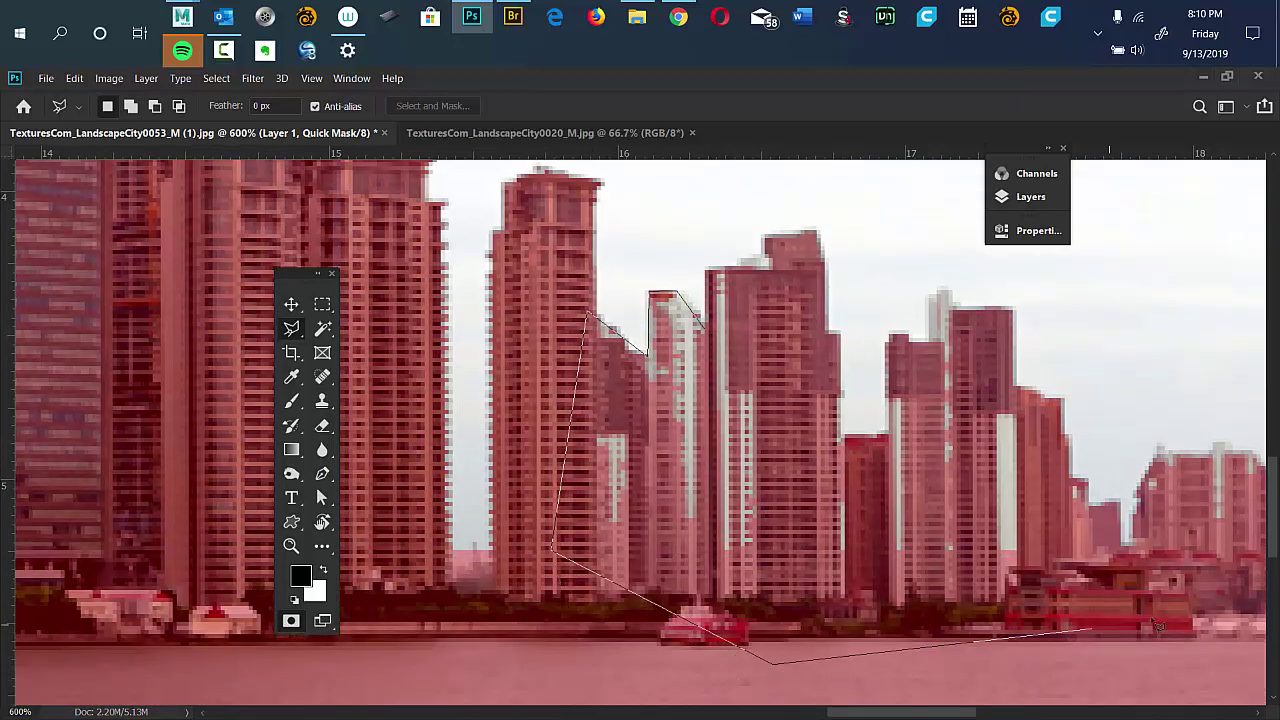
click(1150, 612)
click(1035, 388)
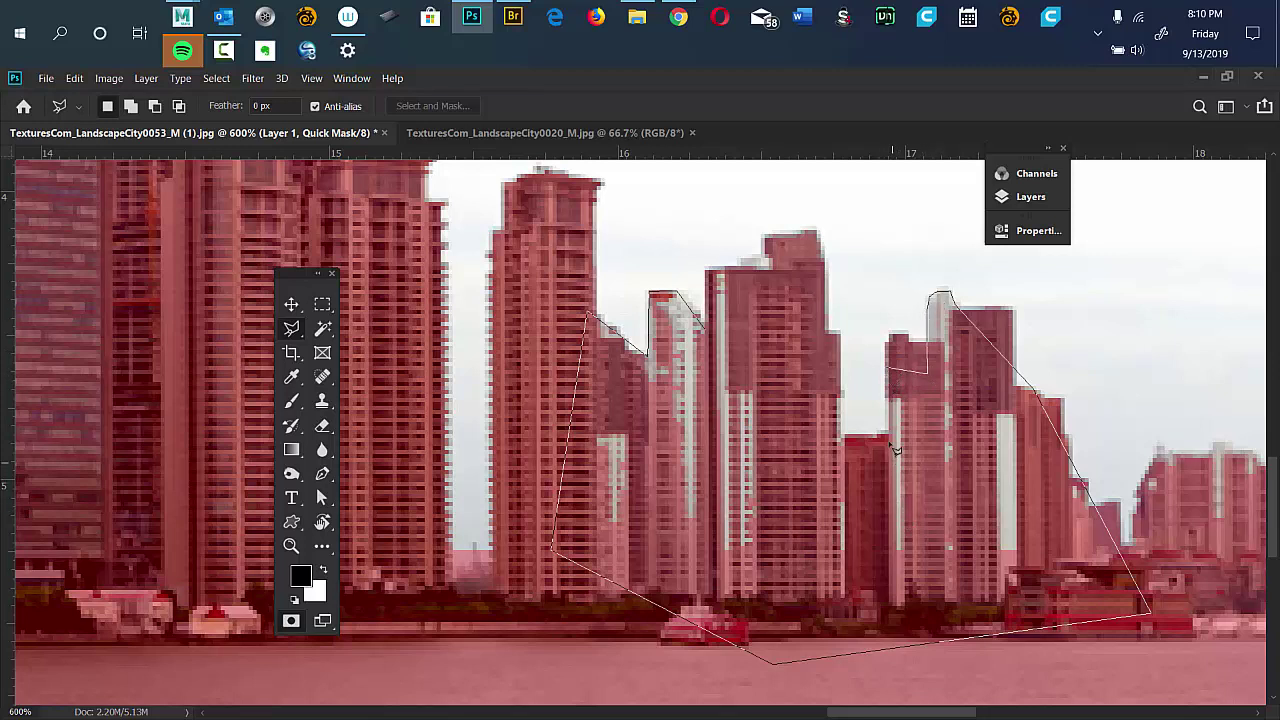
Fill the tower selection into the mask, deselect, and lasso the sky gap between towers.
key(Return)
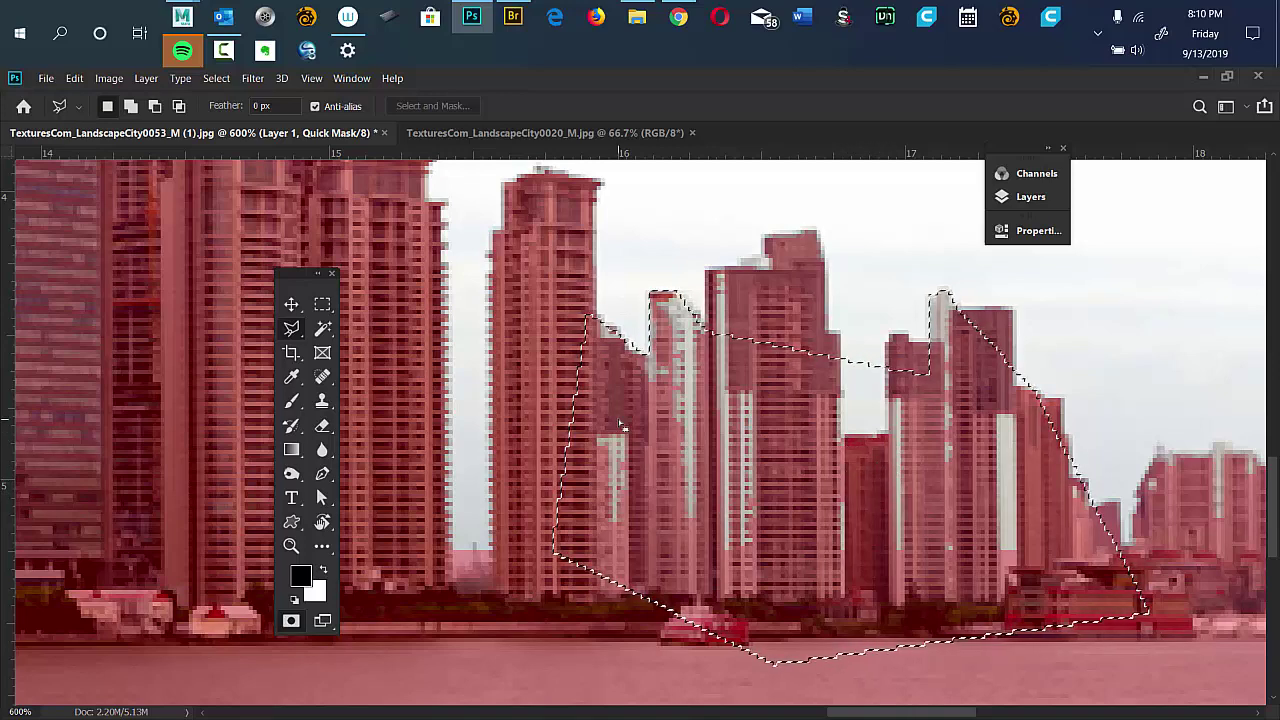
key(alt+BackSpace)
key(ctrl+d)
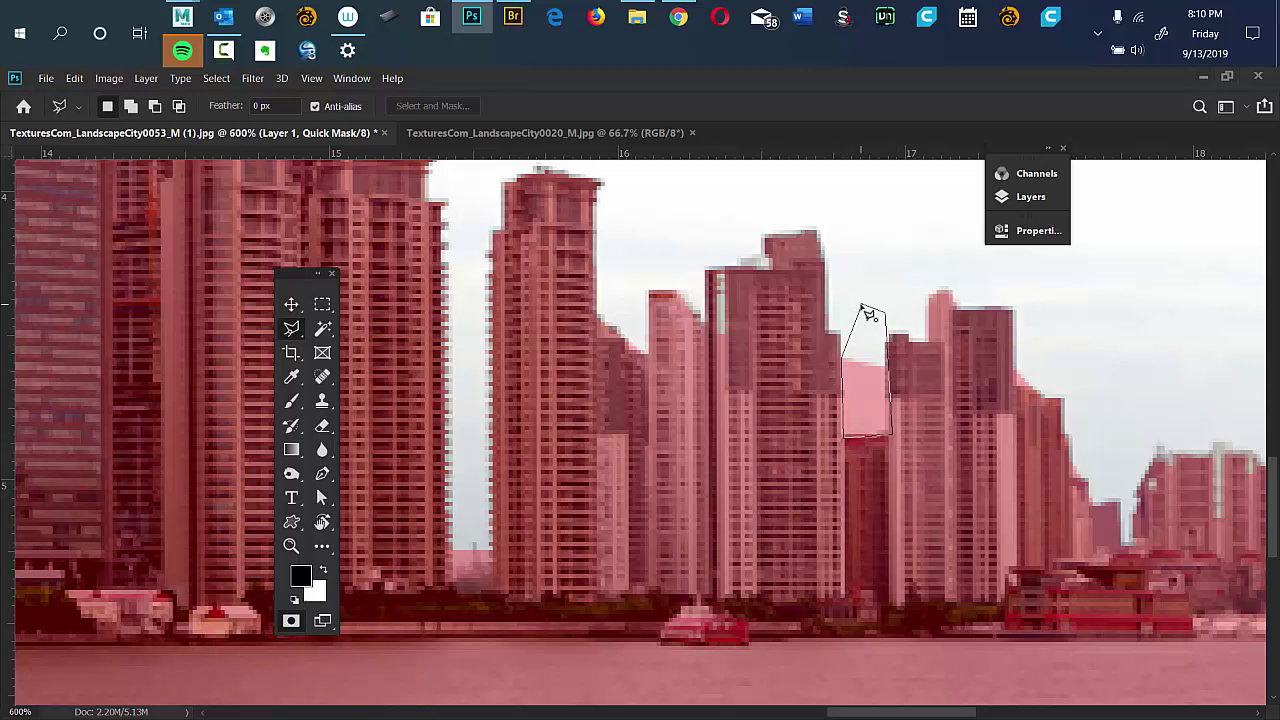
click(863, 308)
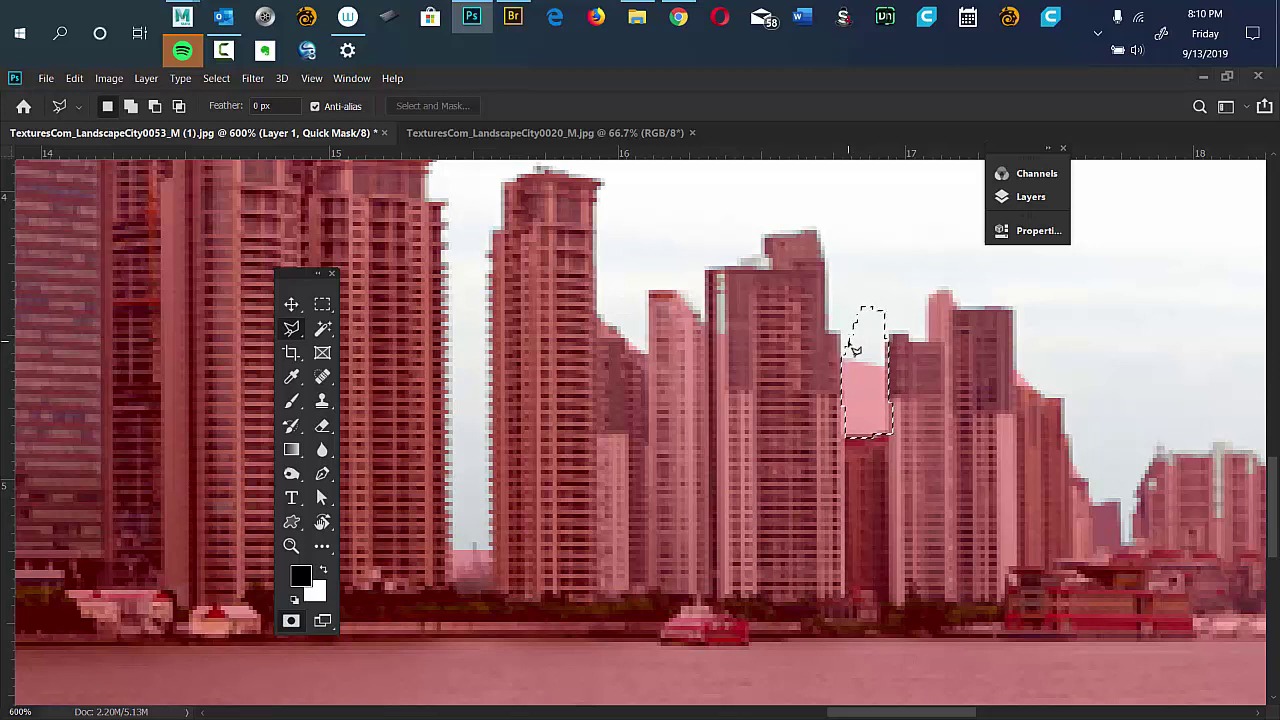
key(ctrl)
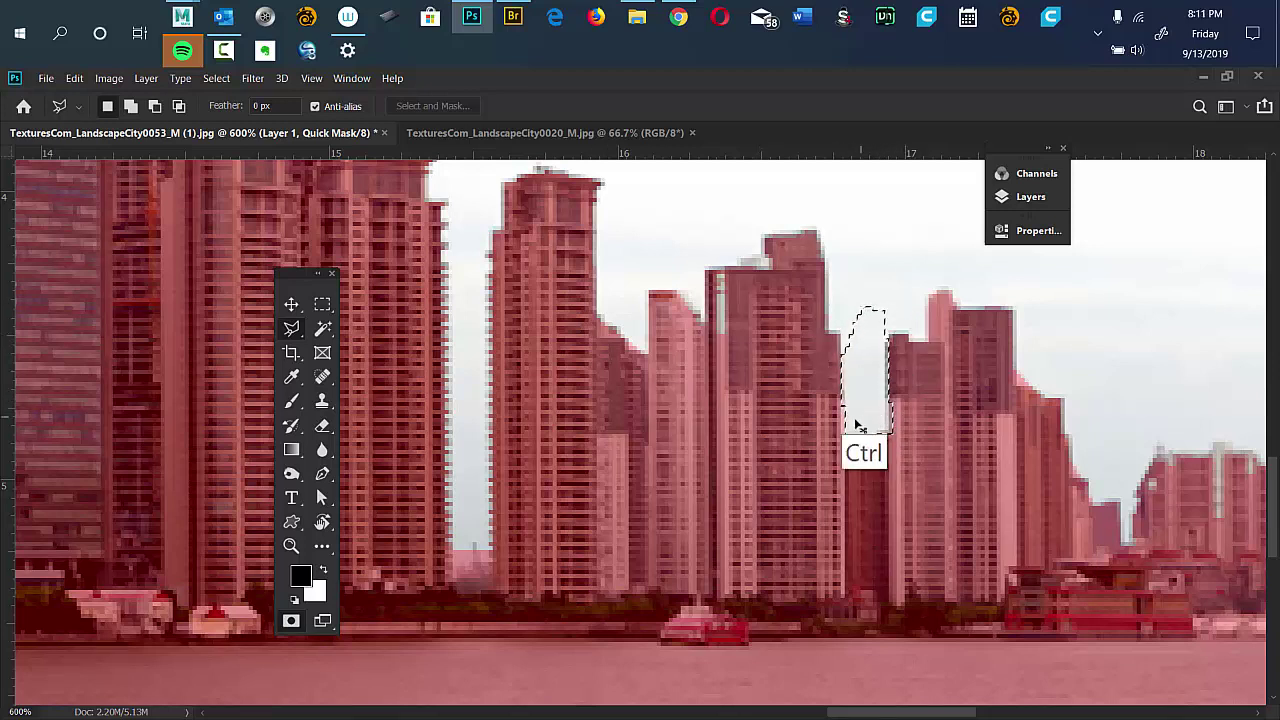
At 400%, paint the pale distant low-rise buildings into the mask with an 11 px brush.
key(ctrl+d)
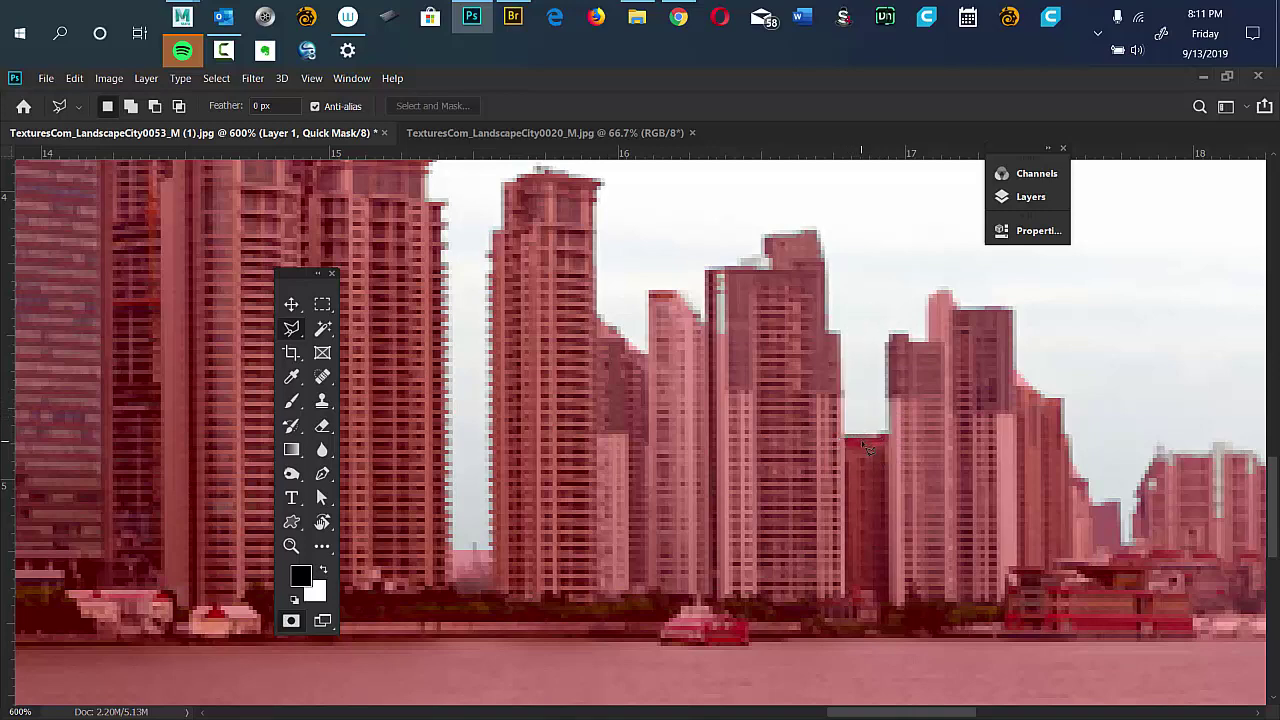
key(ctrl+minus)
key(ctrl+minus)
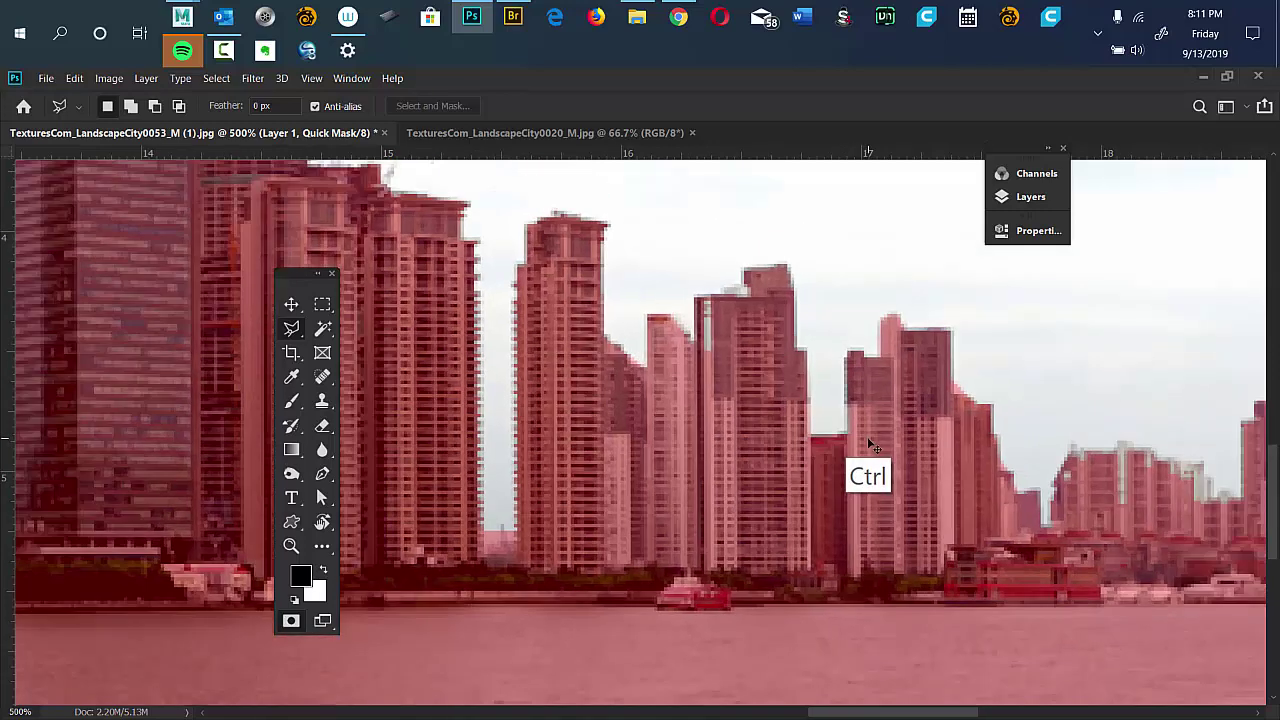
drag(962, 438, 631, 434)
key(b)
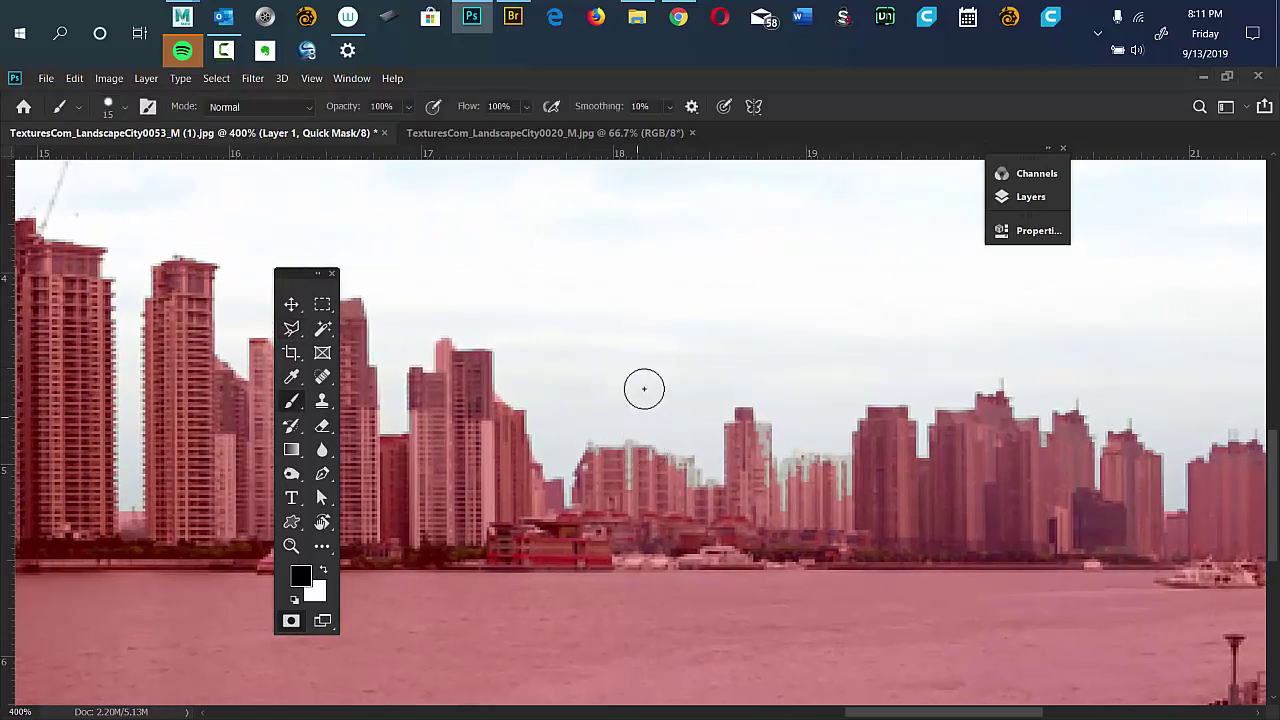
drag(659, 436, 631, 447)
mouse_move(764, 478)
mouse_down()
mouse_move(810, 472)
mouse_move(836, 485)
mouse_move(776, 498)
mouse_up()
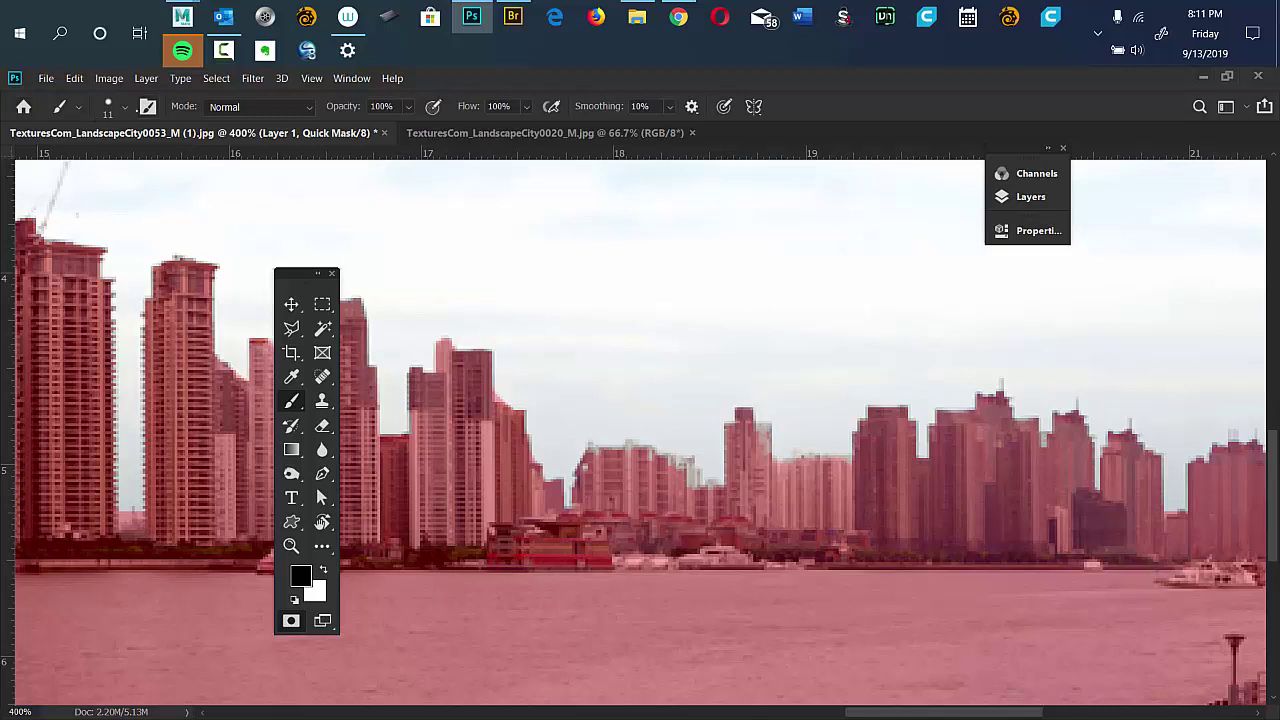
key(F5)
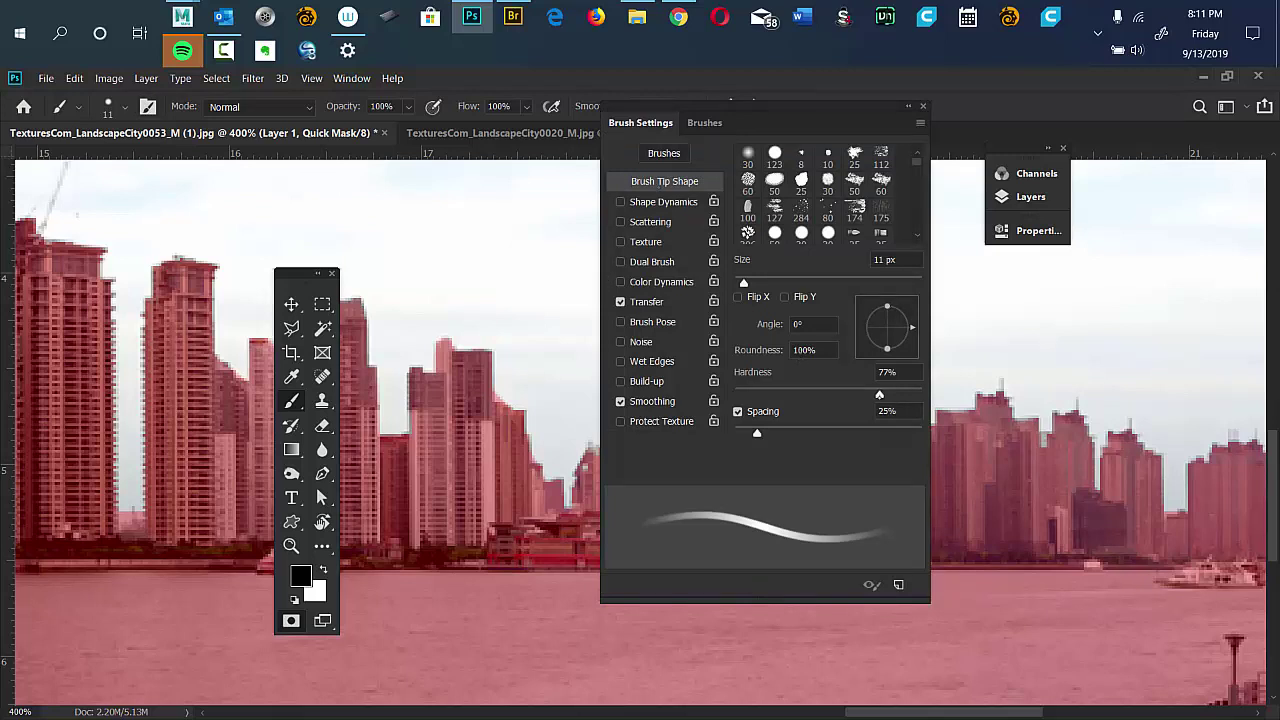
Pick a soft round brush preset at 50 px and lower its hardness in Brush Settings.
click(854, 228)
drag(822, 381, 851, 378)
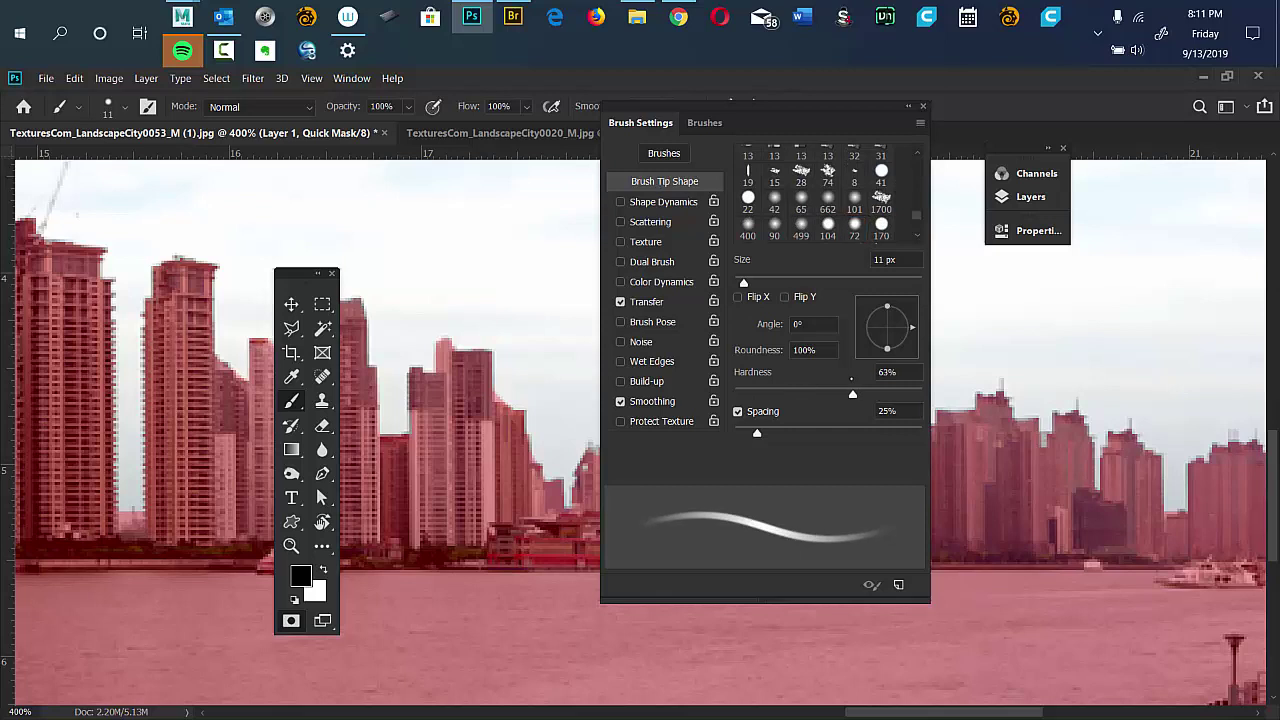
key(bracketright)
key(bracketright)
key(bracketright)
key(bracketright)
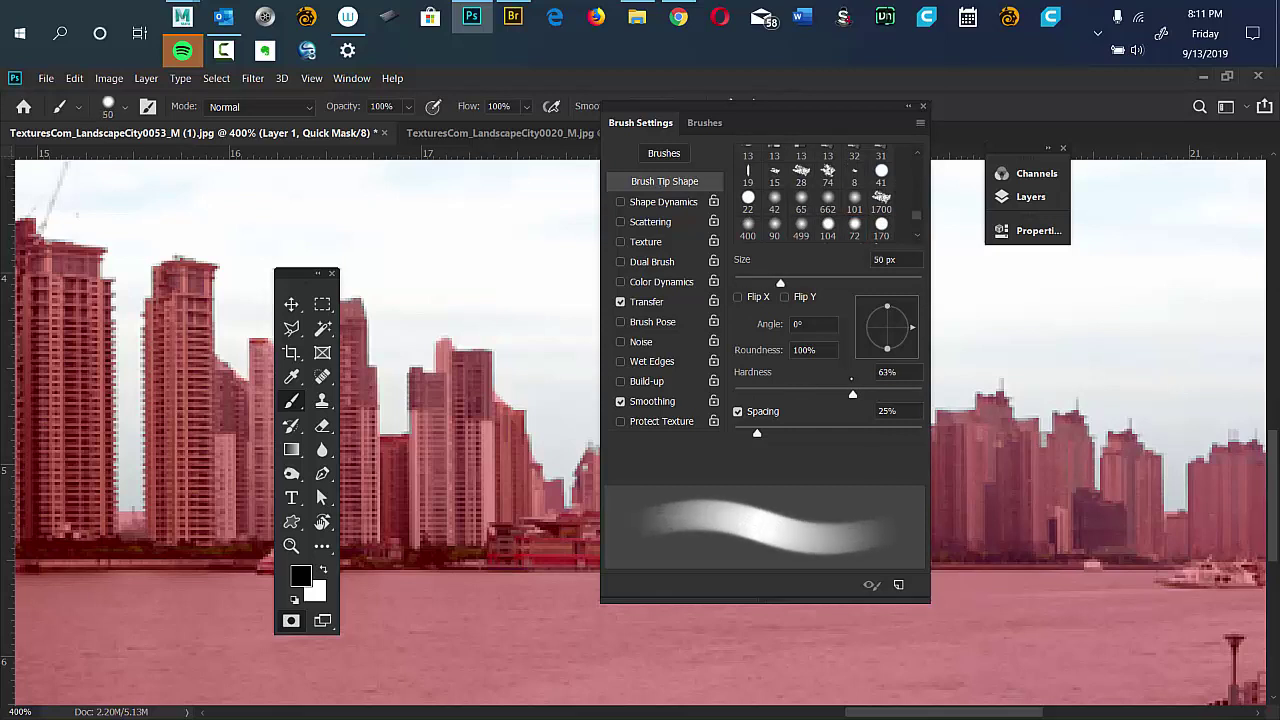
mouse_move(852, 394)
mouse_down()
mouse_move(911, 394)
mouse_move(750, 394)
mouse_up()
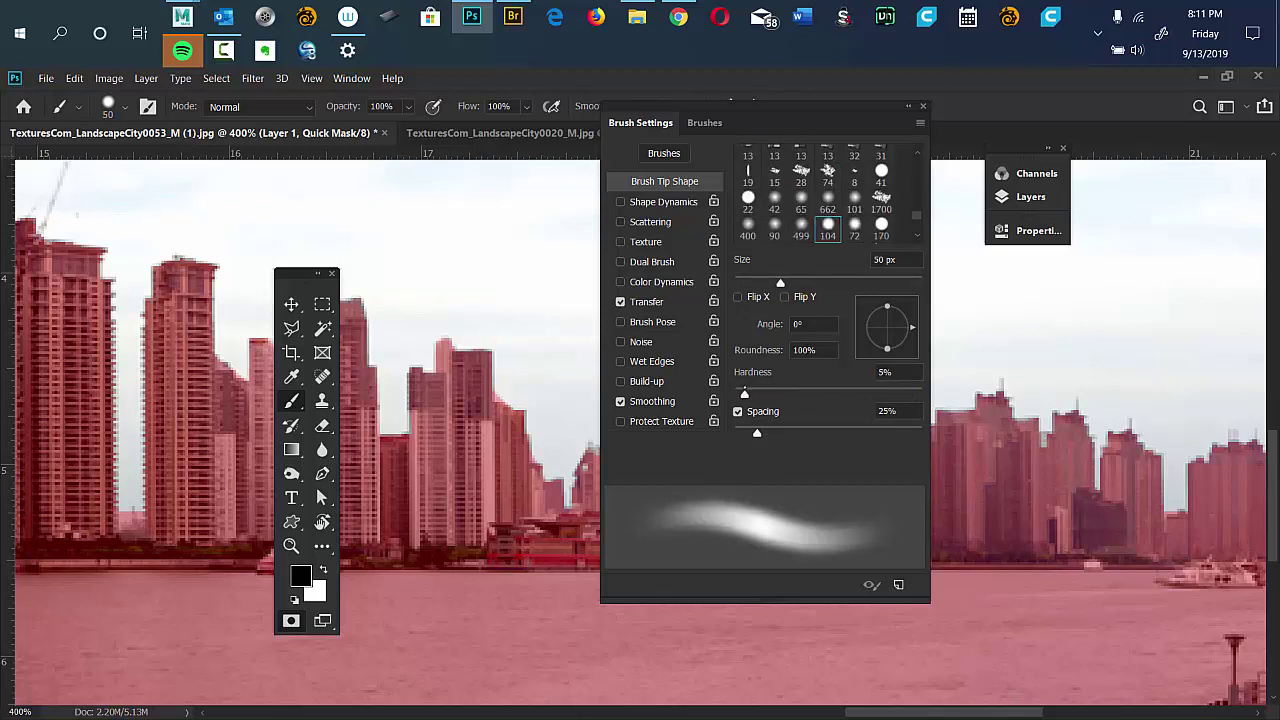
drag(743, 394, 740, 394)
click(923, 105)
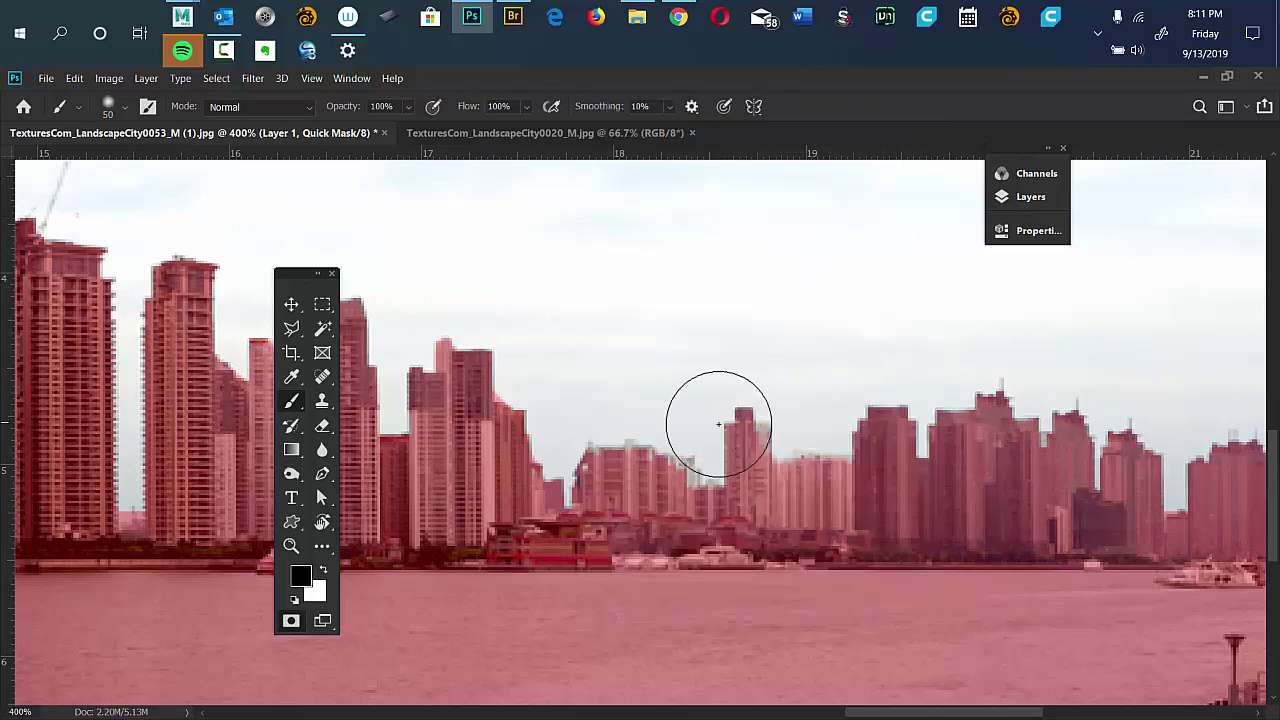
Zoom in and resize the brush on canvas down to a hard 5 px tip for fine edges.
key(alt)
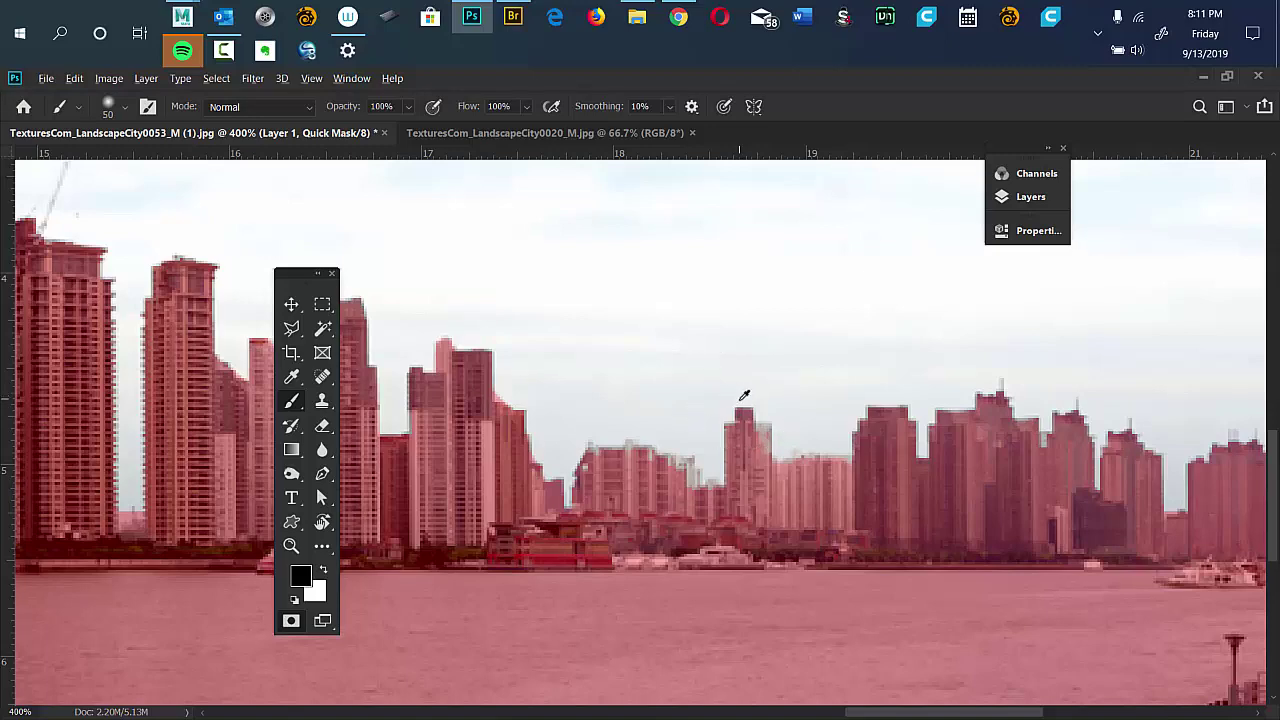
mouse_move(737, 403)
mouse_down()
mouse_move(902, 393)
mouse_move(848, 401)
mouse_move(694, 380)
mouse_move(854, 386)
mouse_up()
mouse_move(809, 424)
mouse_down()
mouse_move(751, 654)
mouse_move(745, 315)
mouse_move(517, 314)
mouse_move(534, 317)
mouse_up()
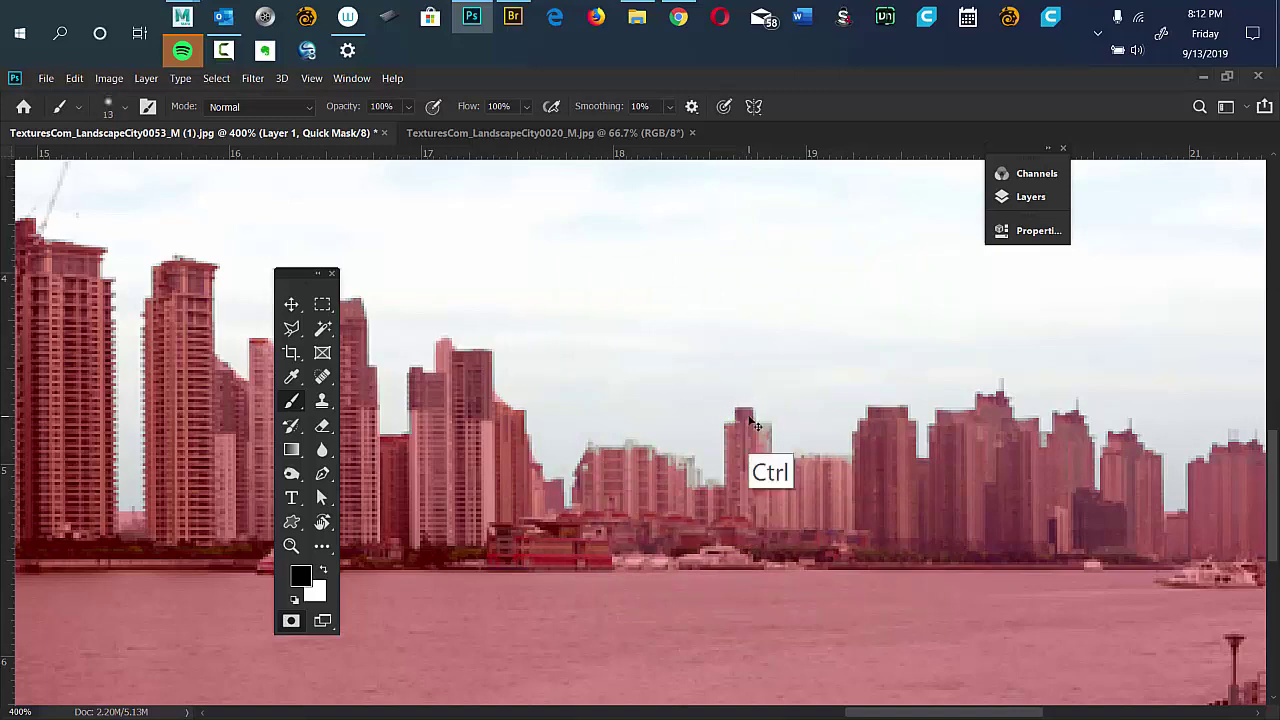
key(ctrl+plus)
key(ctrl+plus)
key(ctrl+plus)
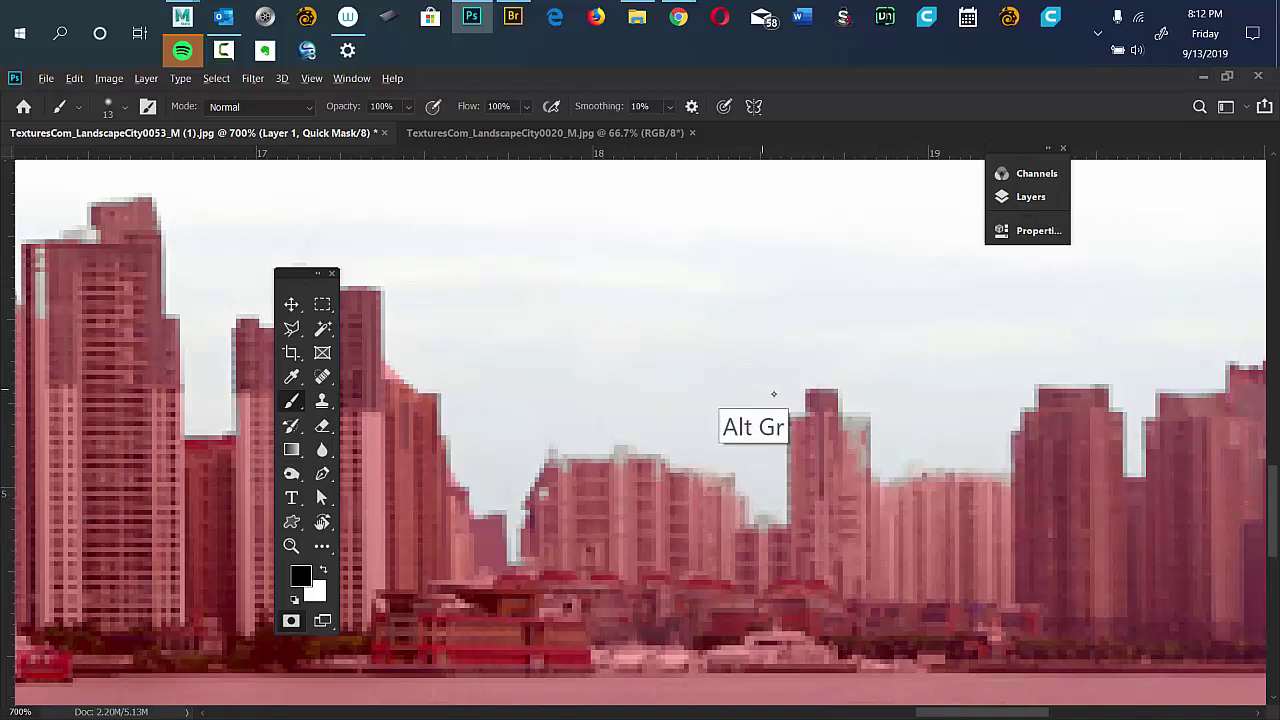
drag(743, 391, 764, 418)
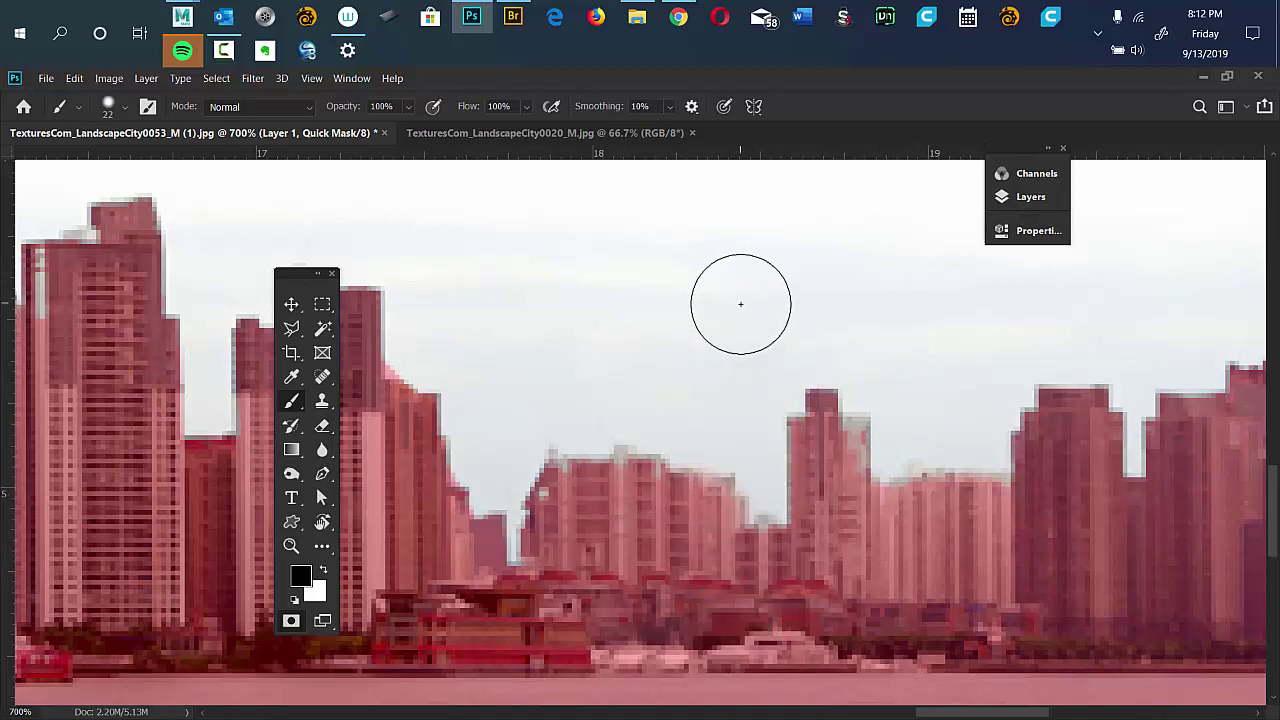
mouse_move(738, 308)
mouse_down()
mouse_move(736, 505)
mouse_move(711, 553)
mouse_up()
drag(829, 466, 795, 485)
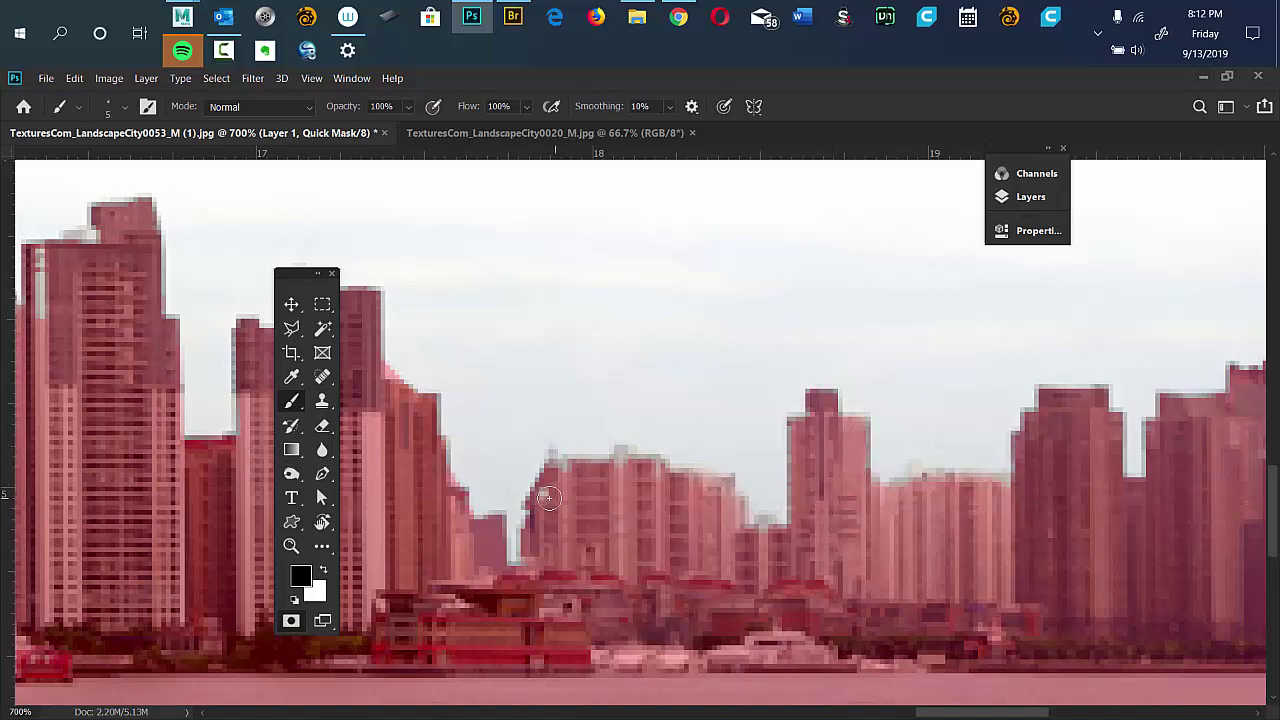
Pan across the rightmost buildings, fit the whole skyline in the window, and uncover the left side.
drag(828, 470, 566, 429)
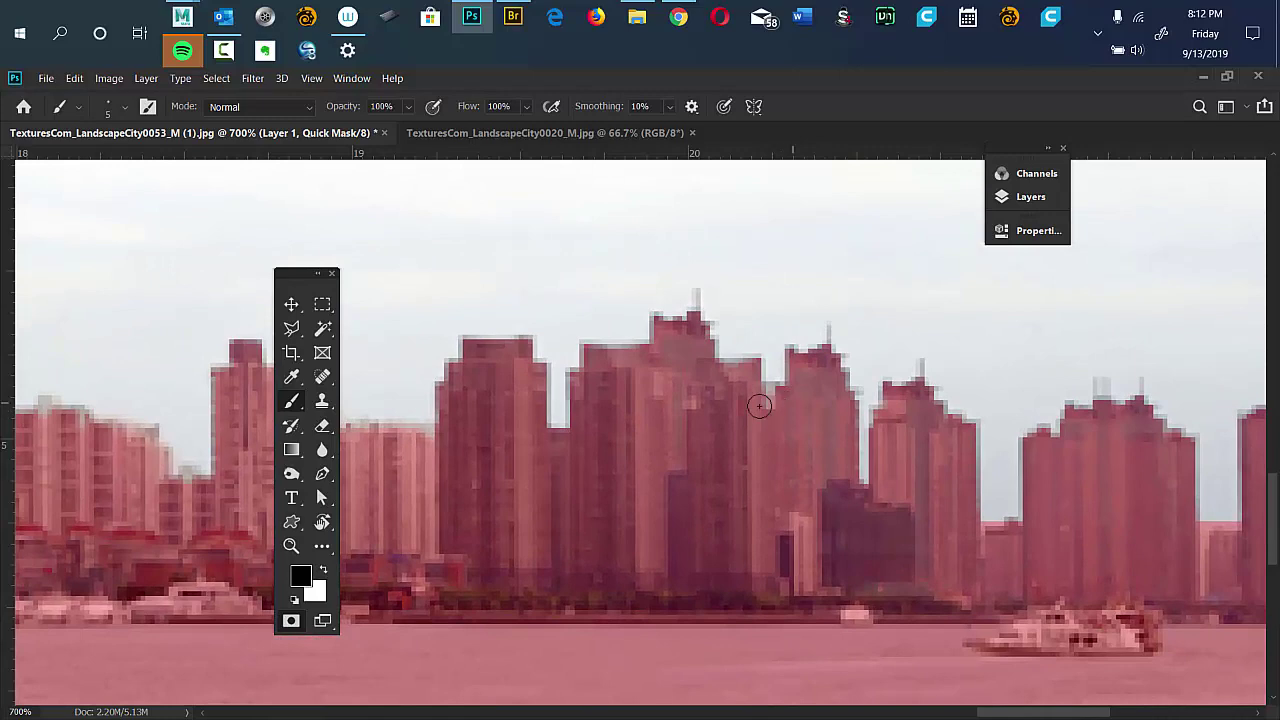
mouse_move(923, 434)
mouse_down()
mouse_move(404, 428)
mouse_move(705, 414)
mouse_up()
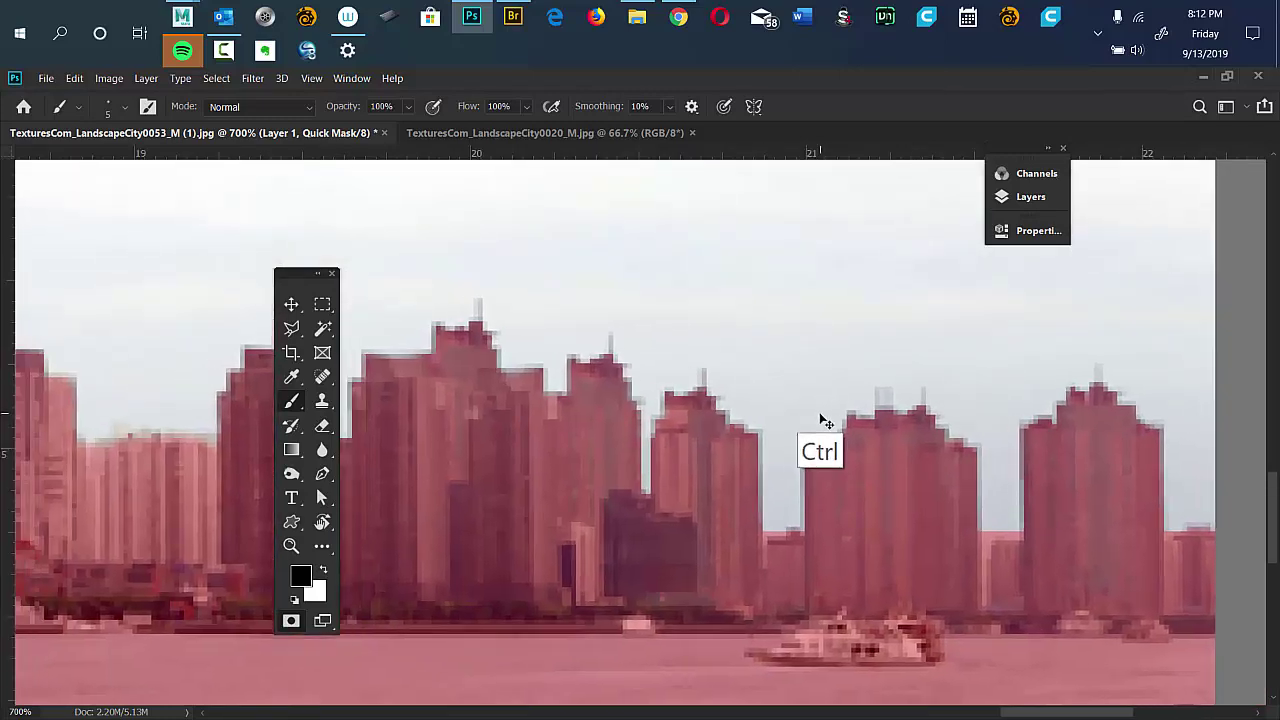
key(ctrl+0)
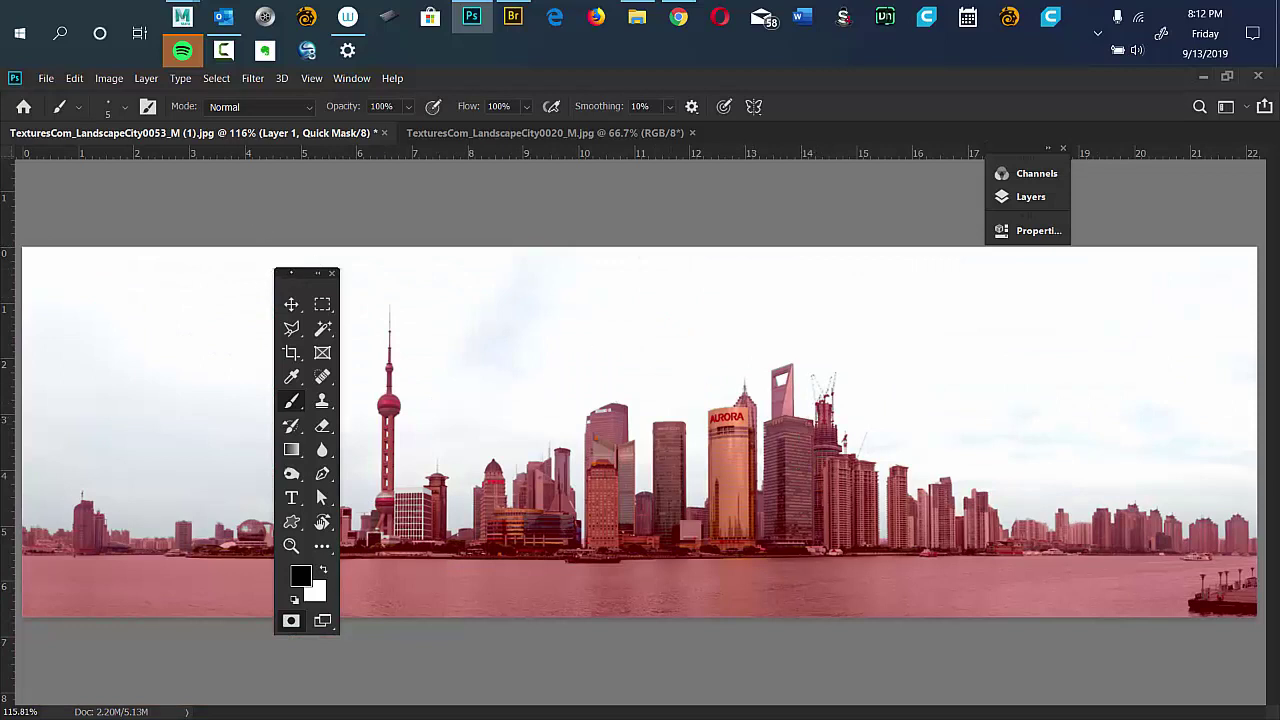
drag(305, 272, 114, 226)
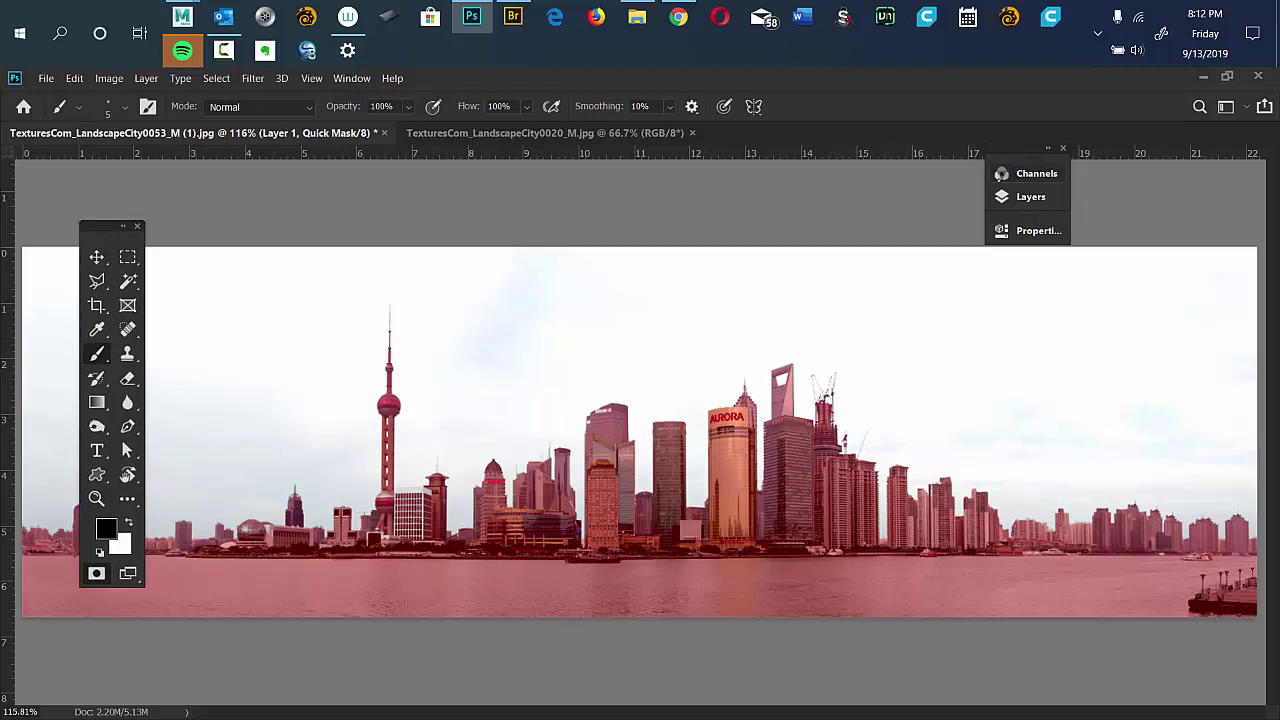
Exit Quick Mask, hide the Background layer, deselect, and switch to Adobe Bridge.
key(q)
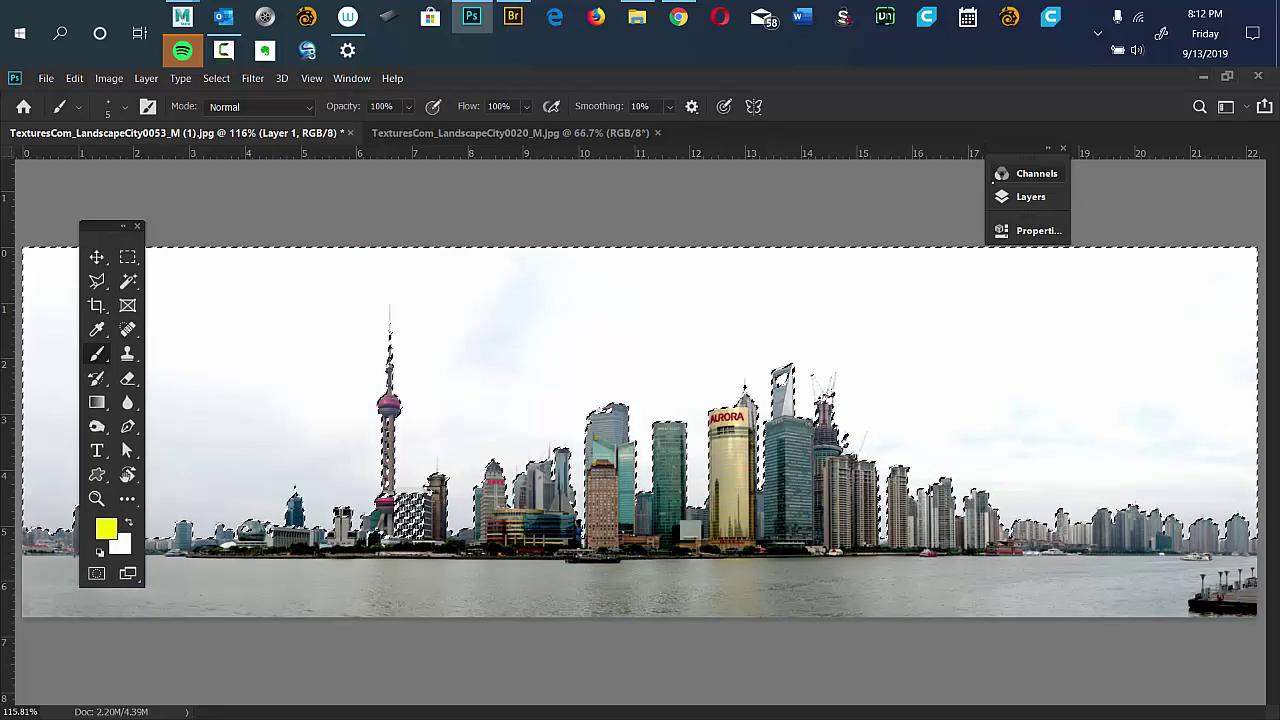
click(1030, 196)
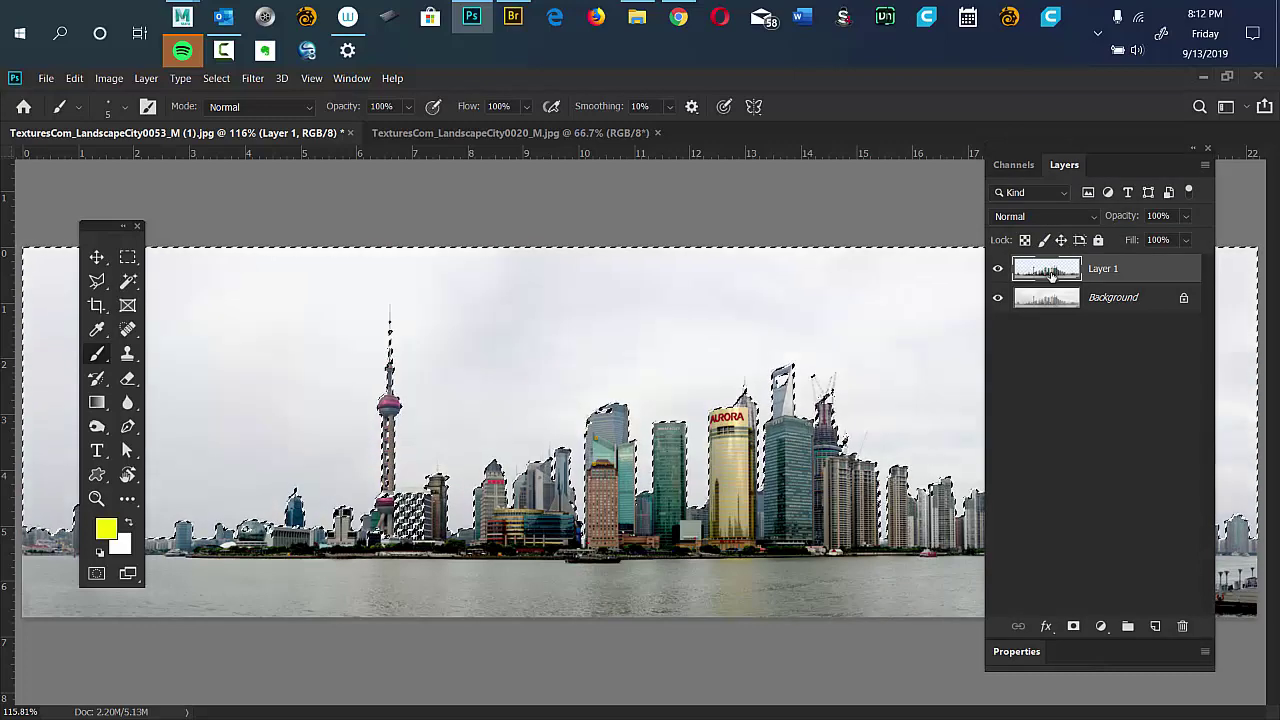
click(1073, 300)
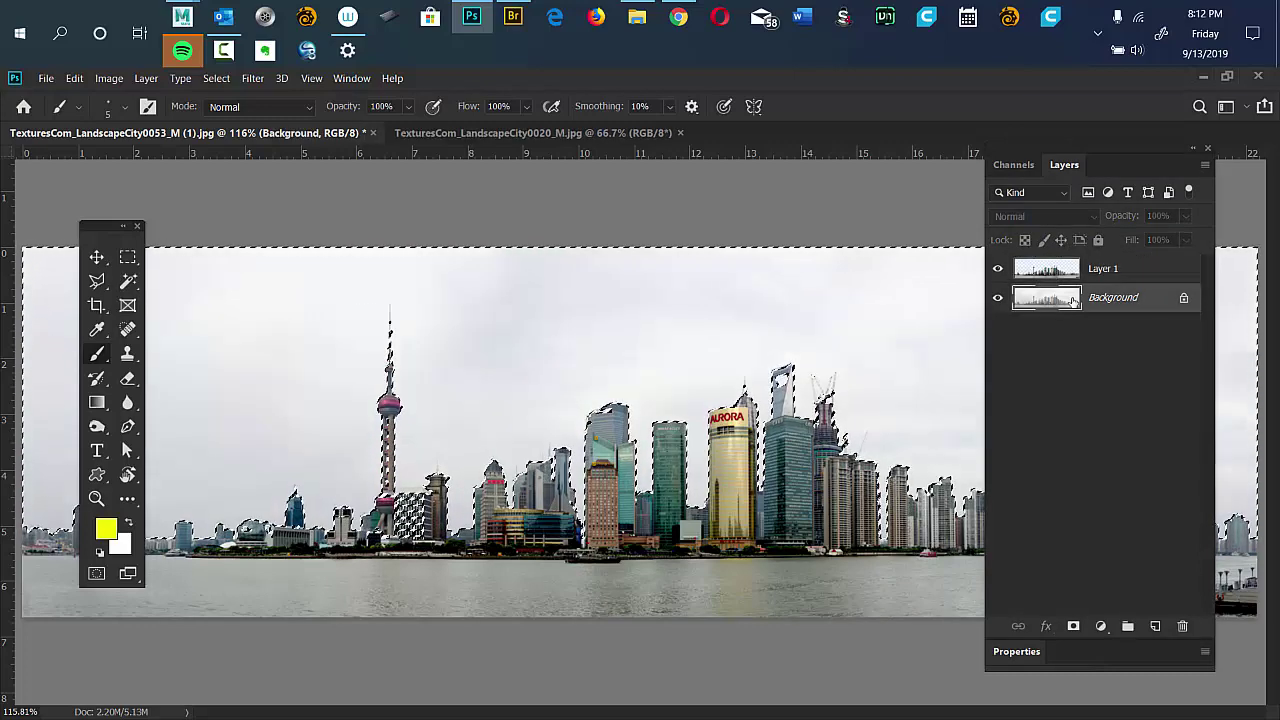
click(997, 297)
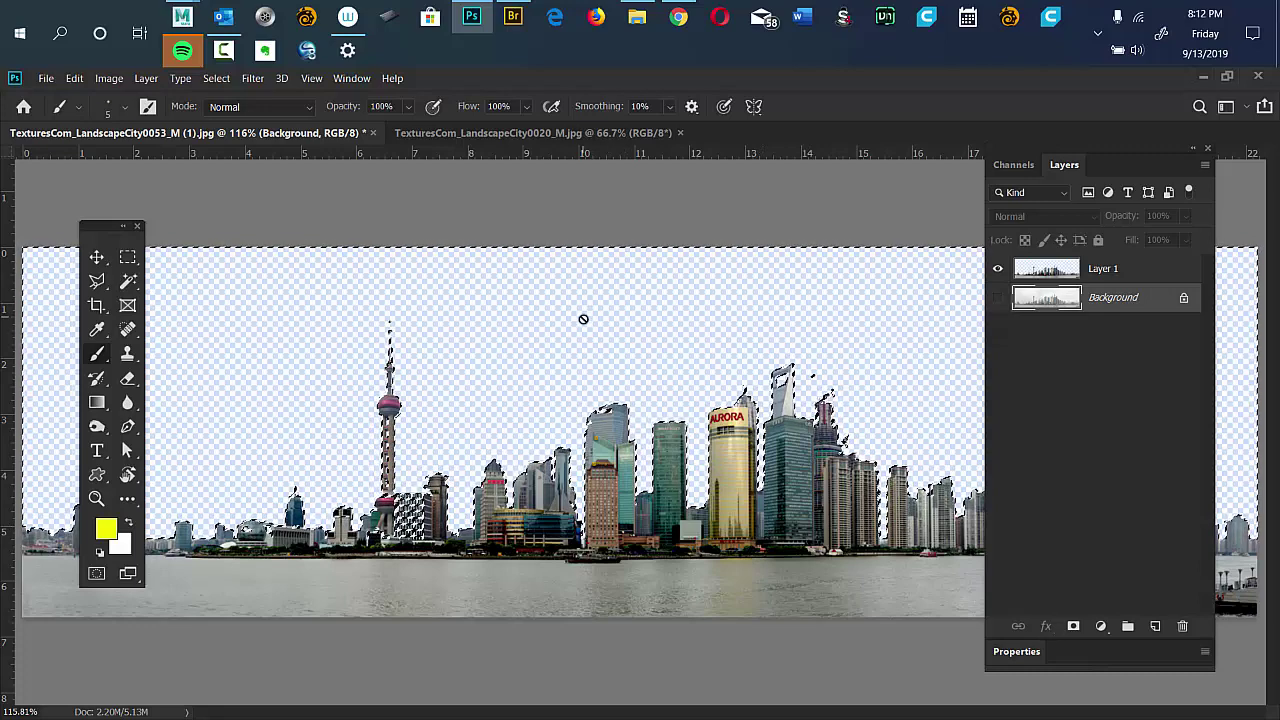
key(ctrl+d)
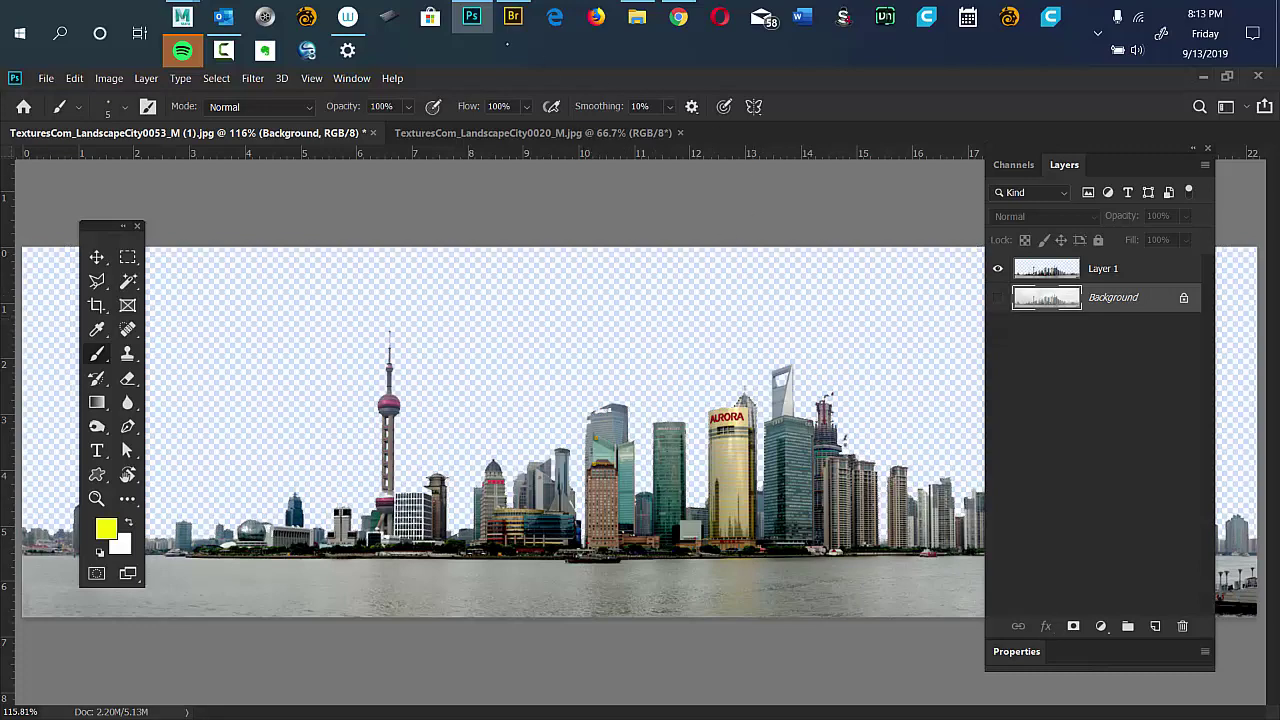
click(512, 18)
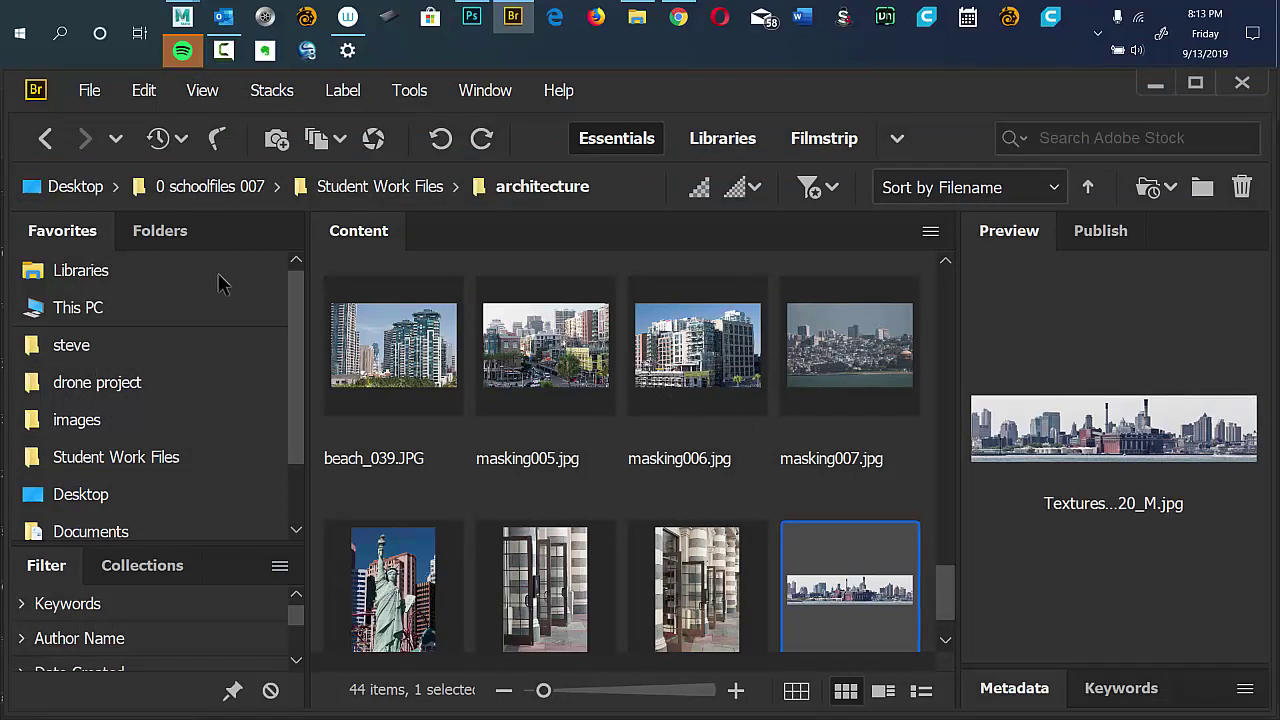
Browse Bridge's clouds folder and open images_034 (1).jpg in Photoshop.
click(181, 244)
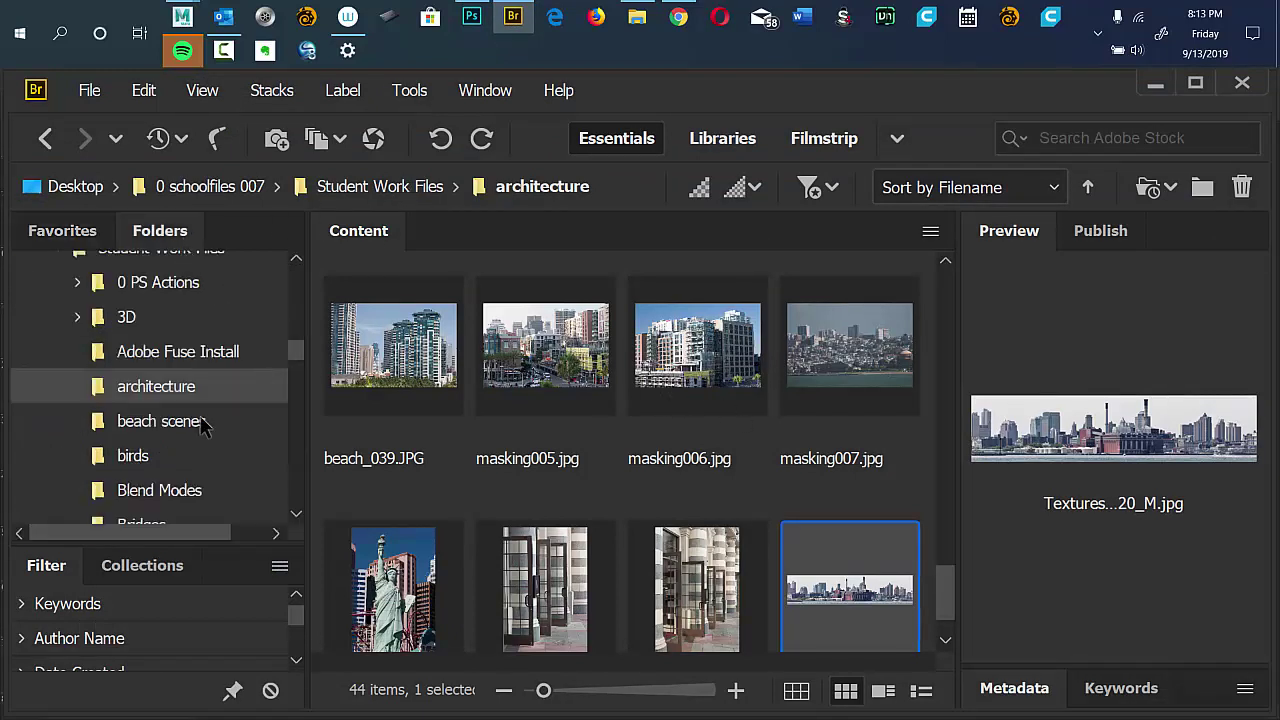
drag(297, 357, 295, 380)
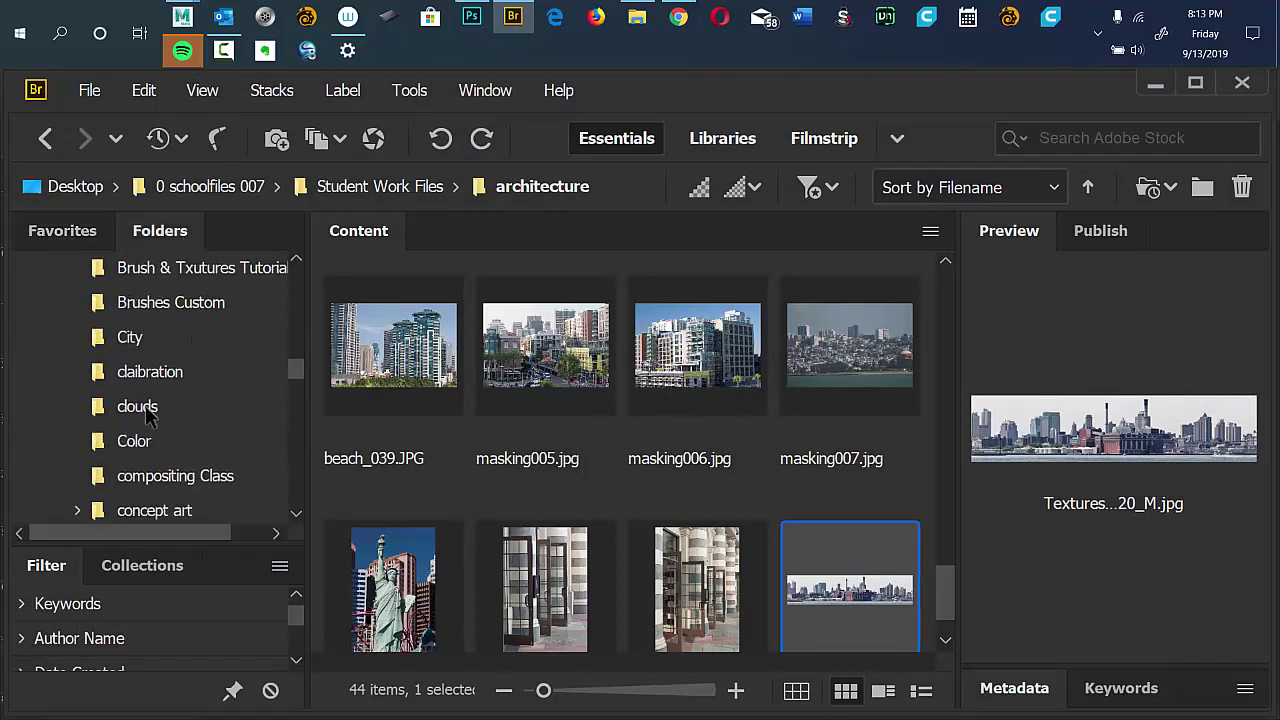
click(146, 408)
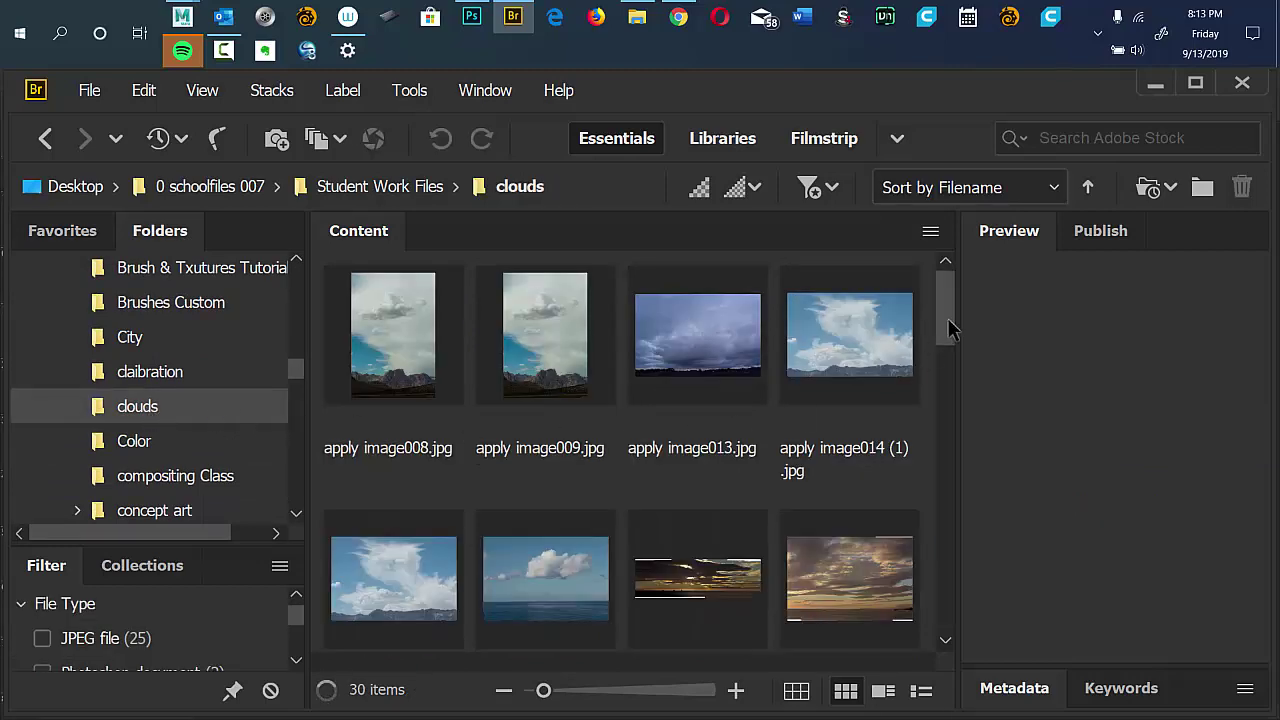
scroll(921, 360, down, 5)
scroll(918, 405, down, 5)
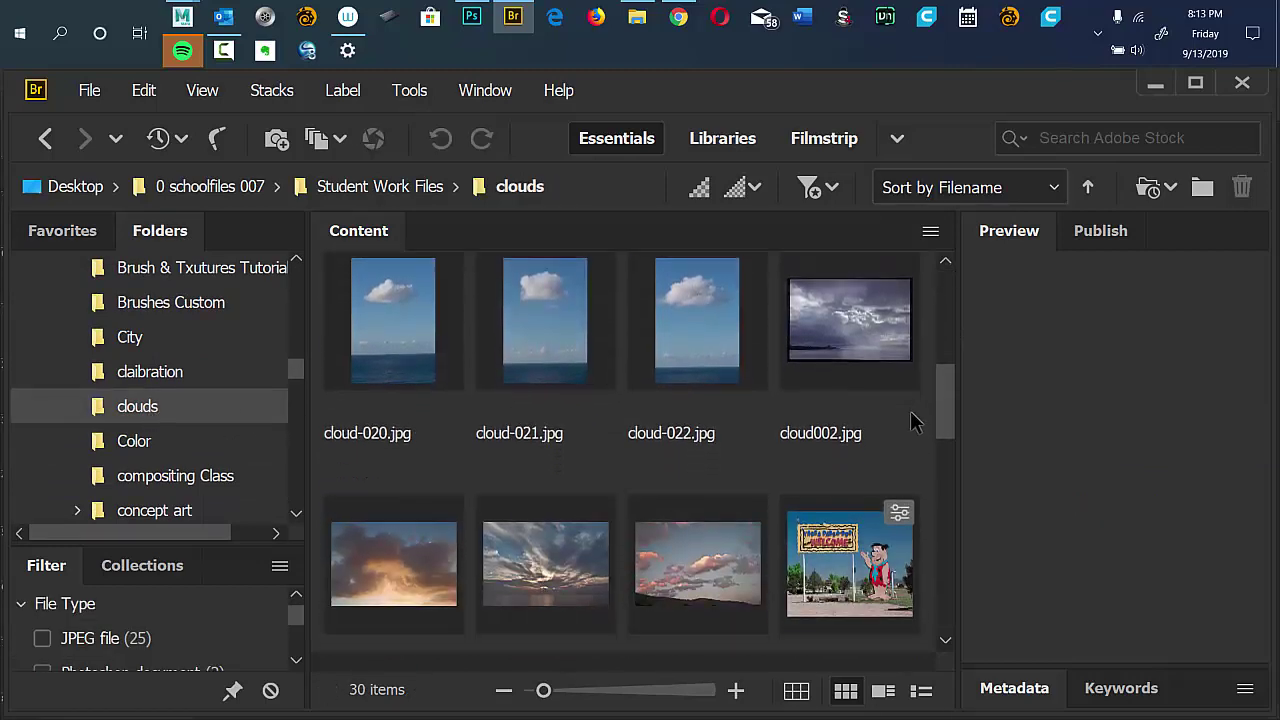
scroll(898, 476, down, 10)
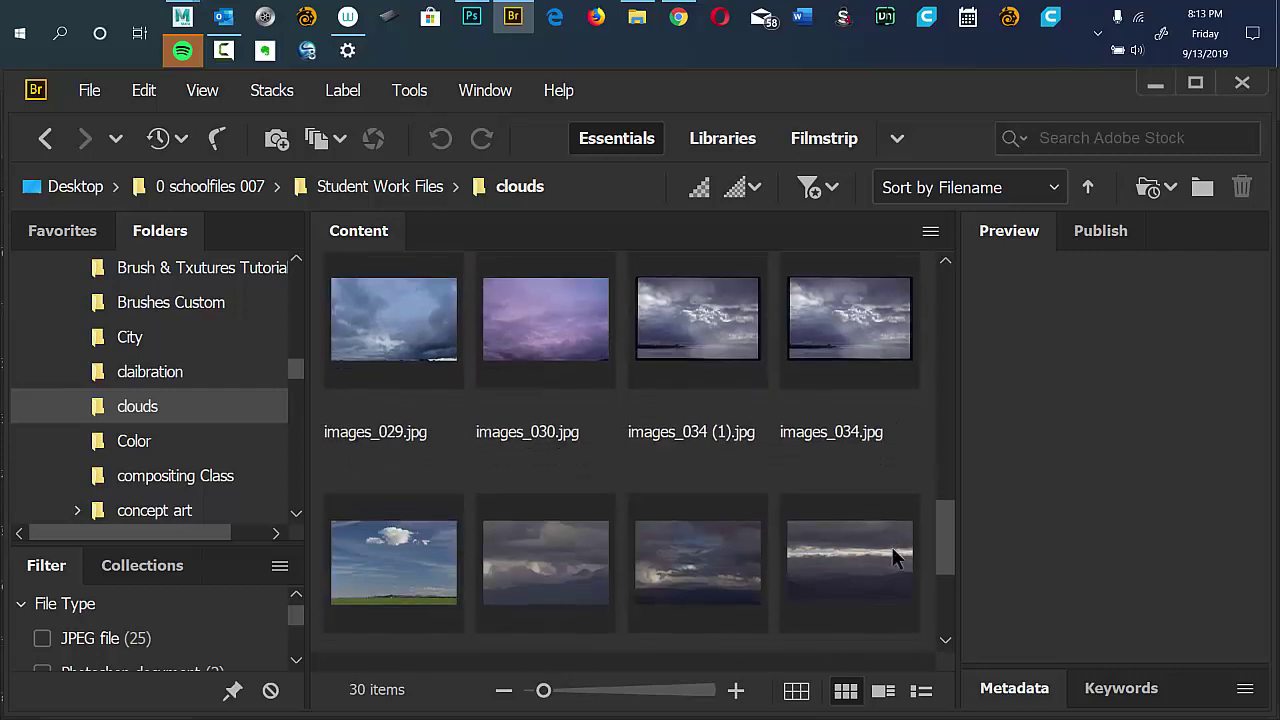
scroll(891, 550, down, 1)
scroll(889, 566, down, 3)
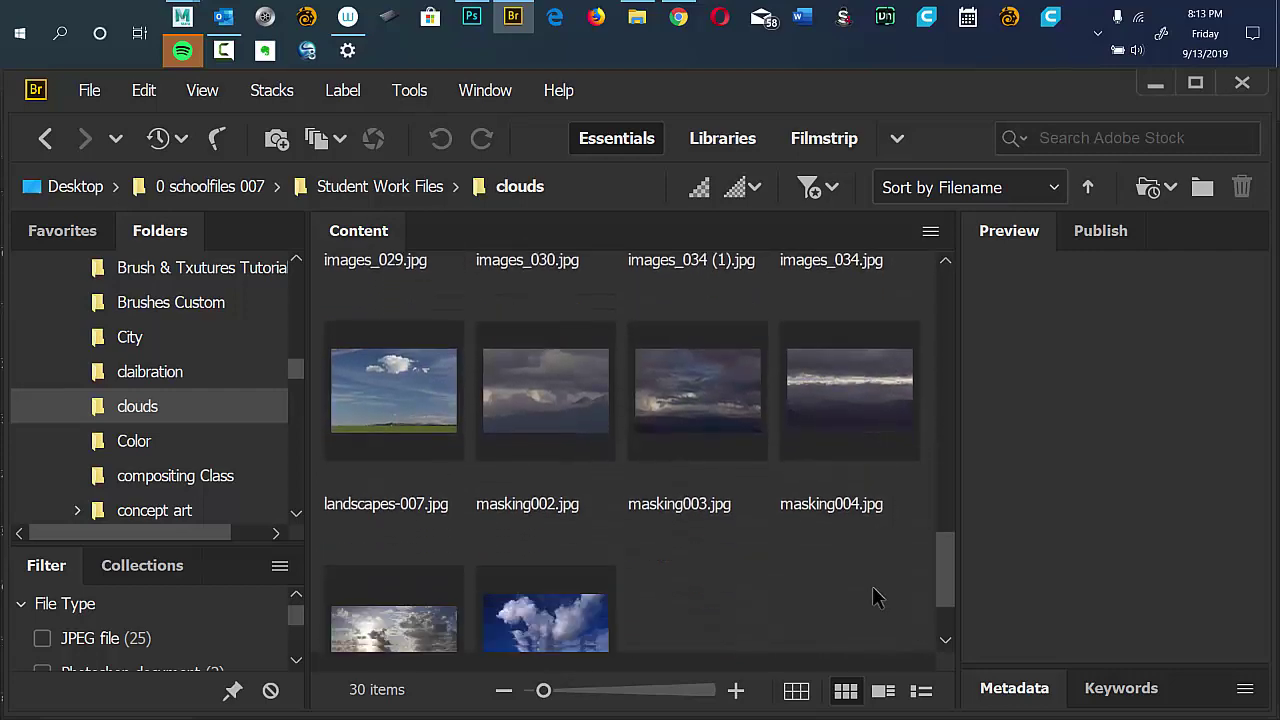
scroll(871, 556, up, 4)
scroll(873, 551, down, 1)
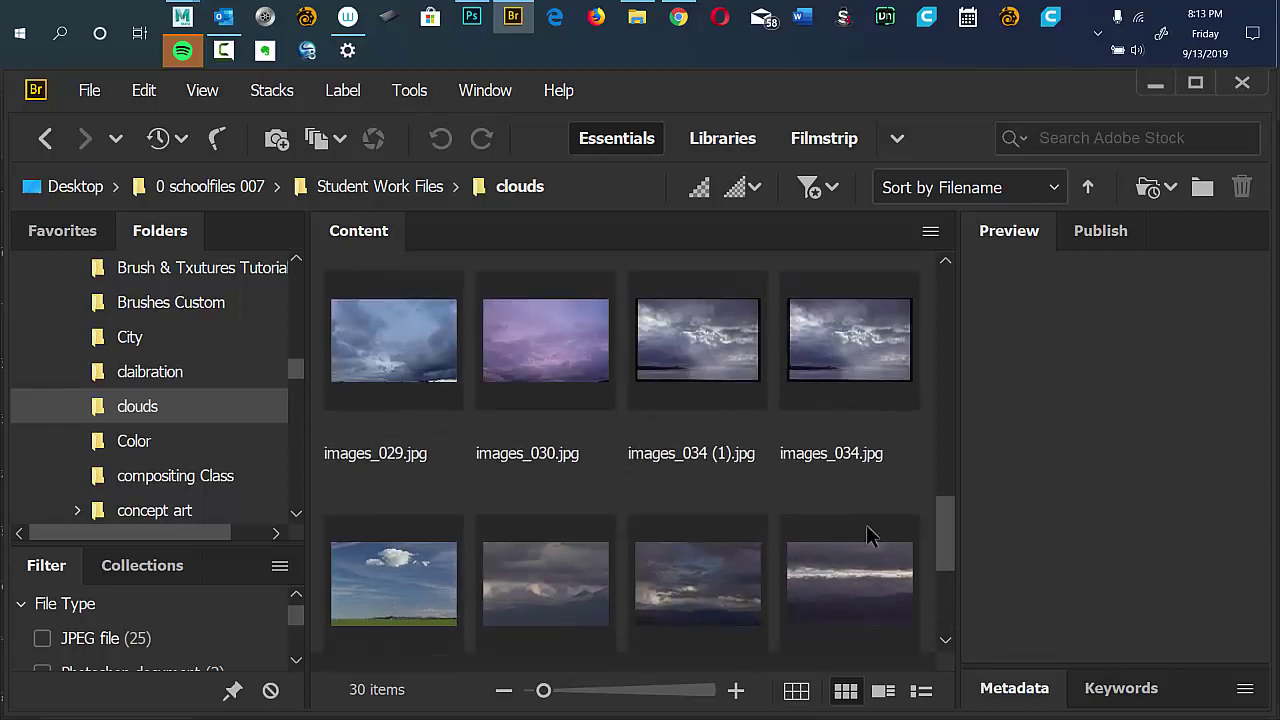
click(702, 342)
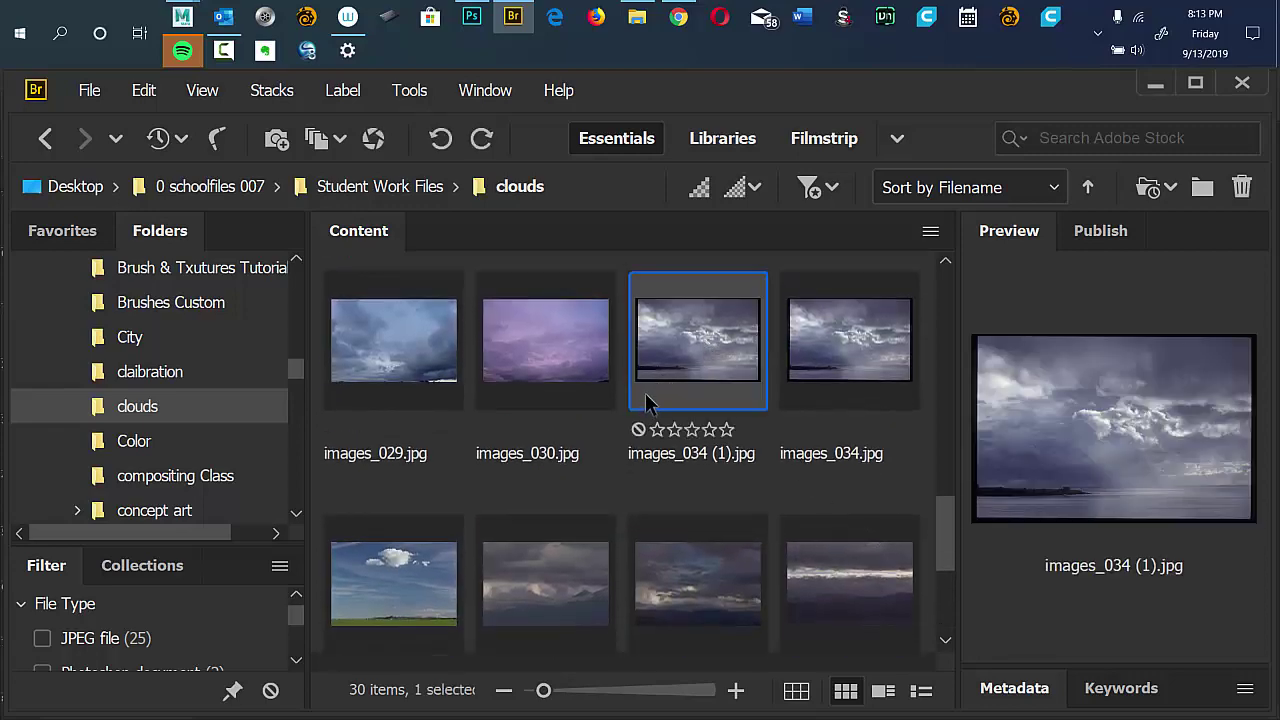
double_click(690, 347)
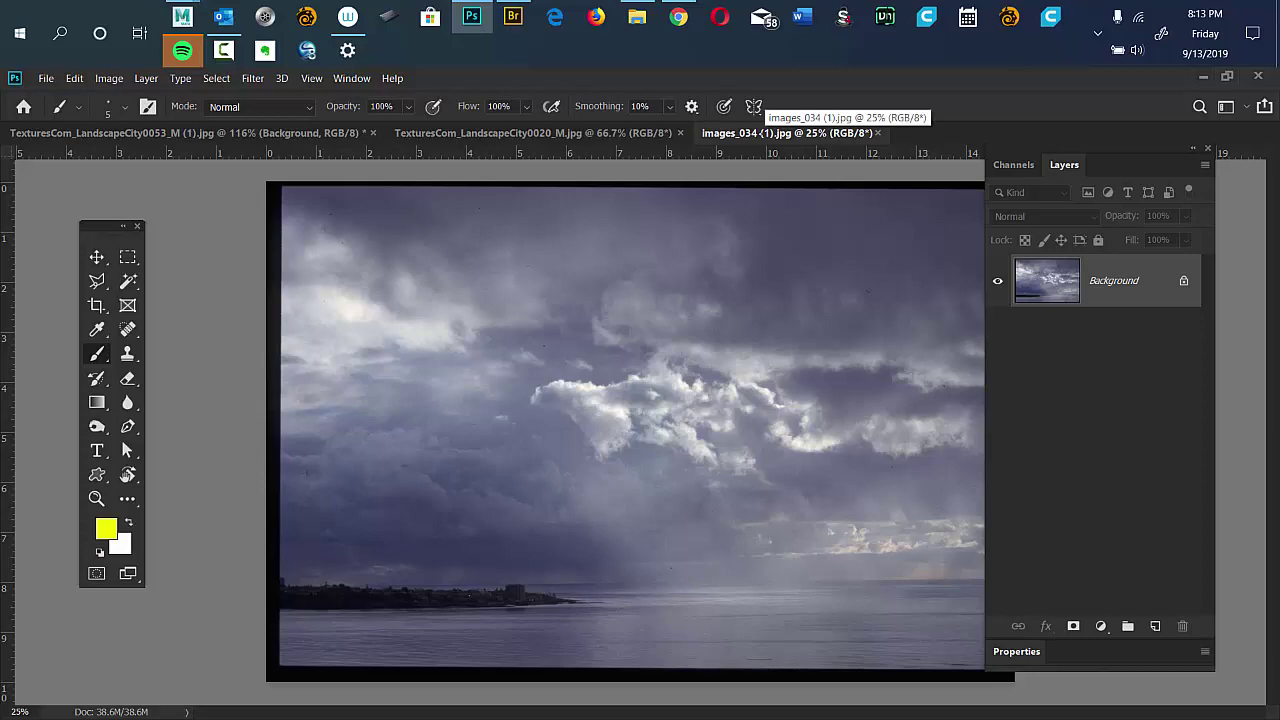
Drag the cloud photo into the skyline document as Layer 2, close it, and position it behind the buildings.
drag(785, 133, 818, 283)
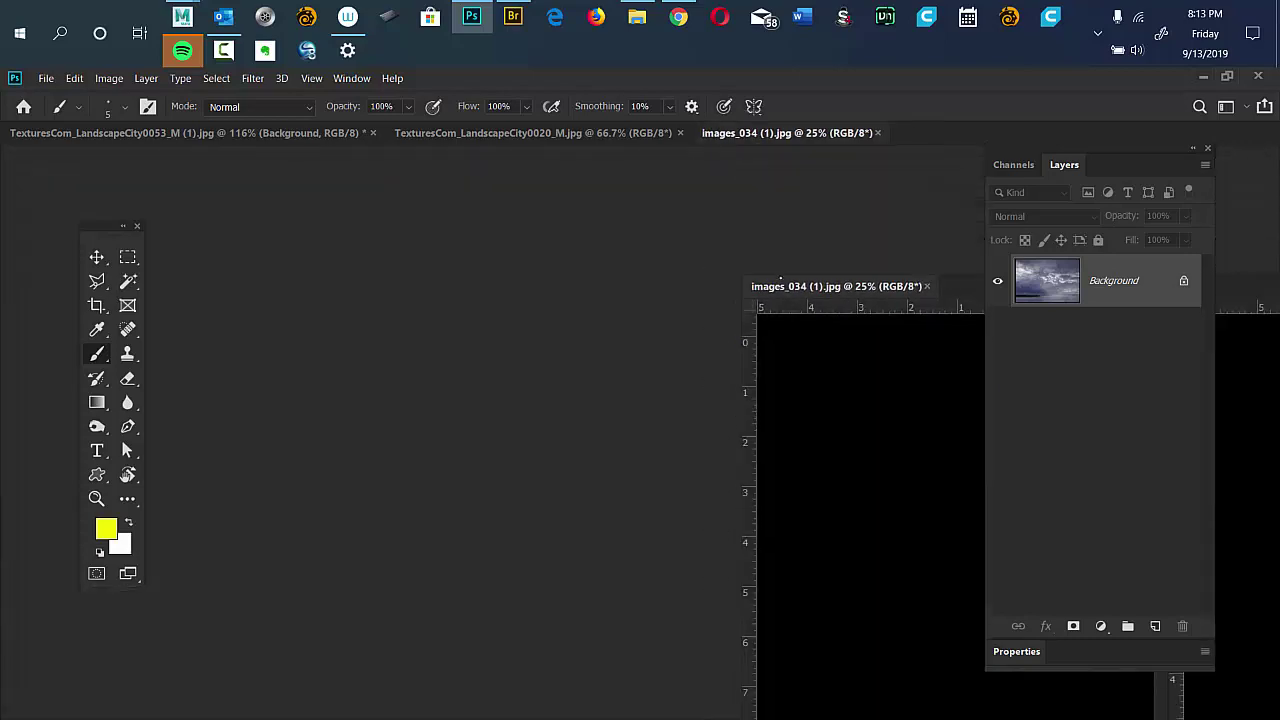
key(v)
drag(855, 424, 437, 340)
drag(850, 280, 80, 280)
key(ctrl+w)
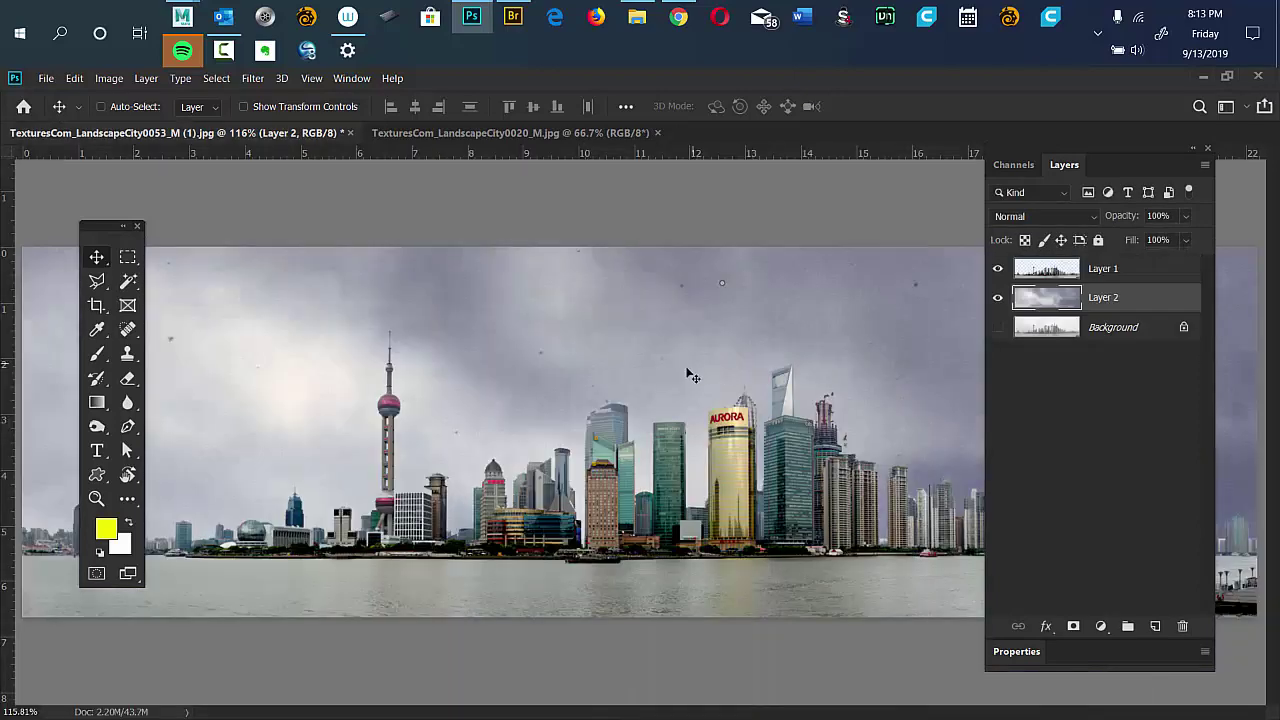
drag(703, 391, 680, 488)
key(ctrl)
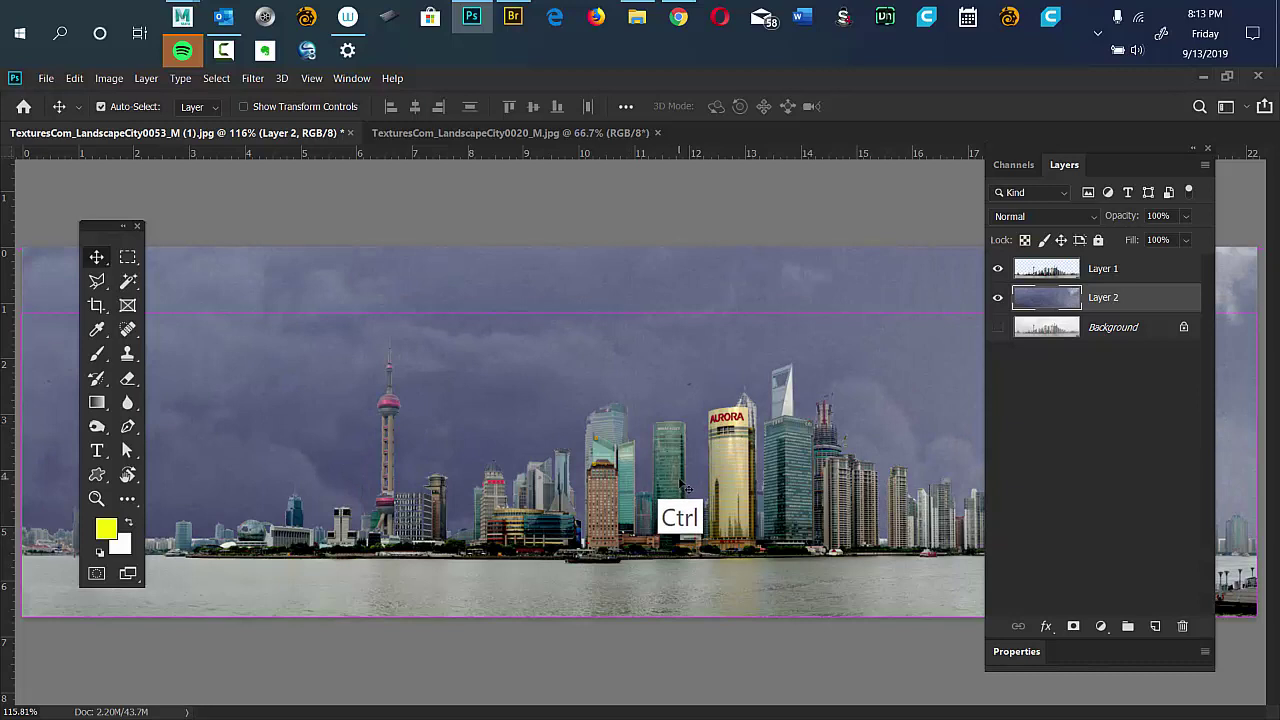
scroll(690, 485, down, 1)
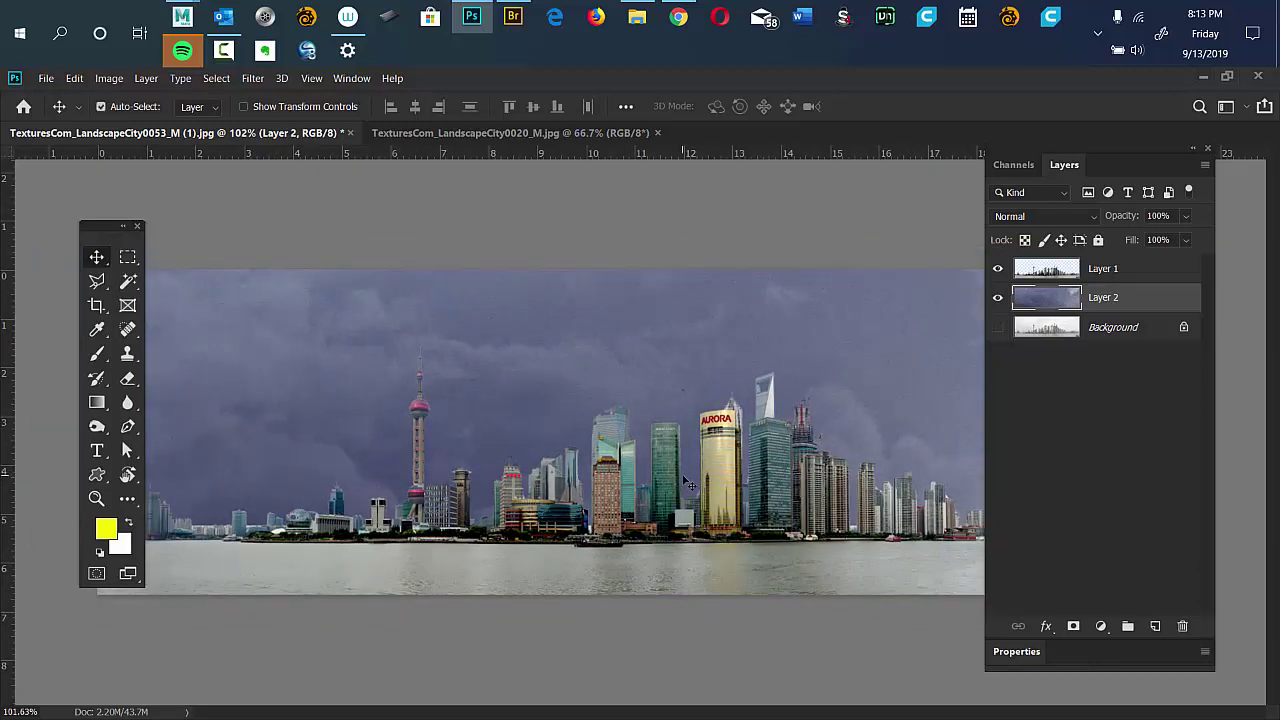
key(ctrl+t)
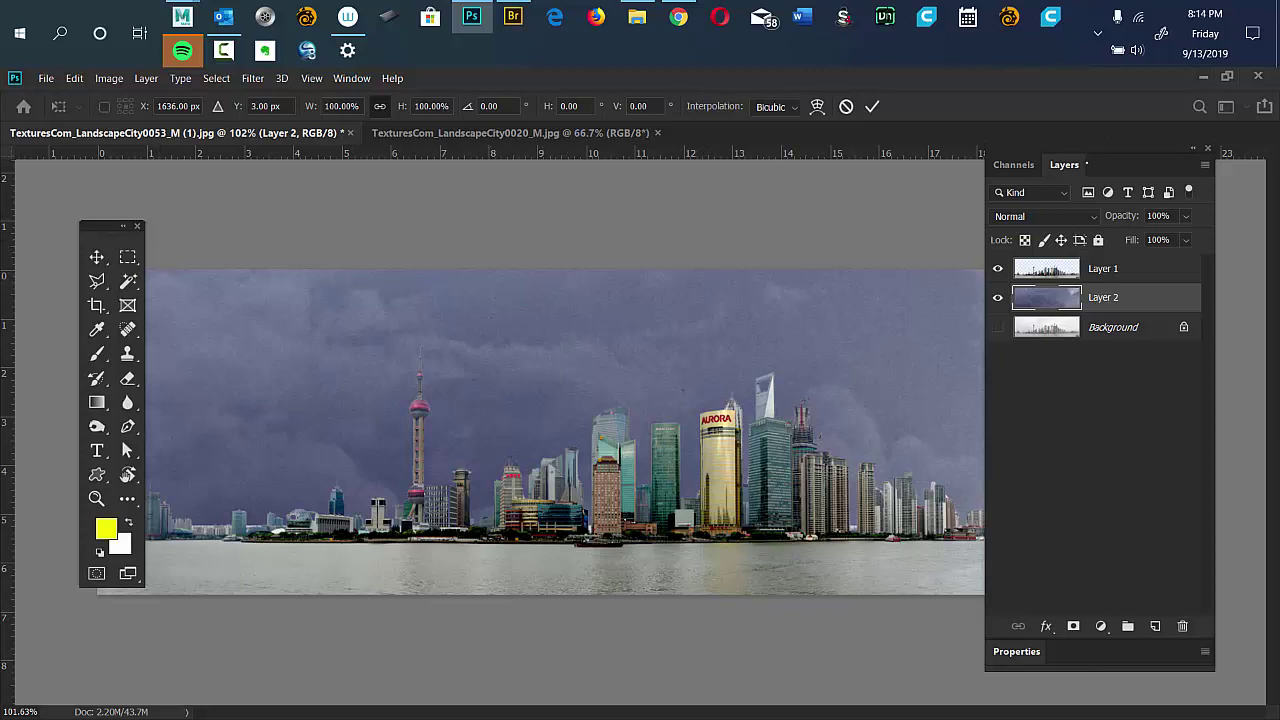
Scale the cloud layer to about 40%, widen it to span the canvas, and commit the transform.
key(ctrl+0)
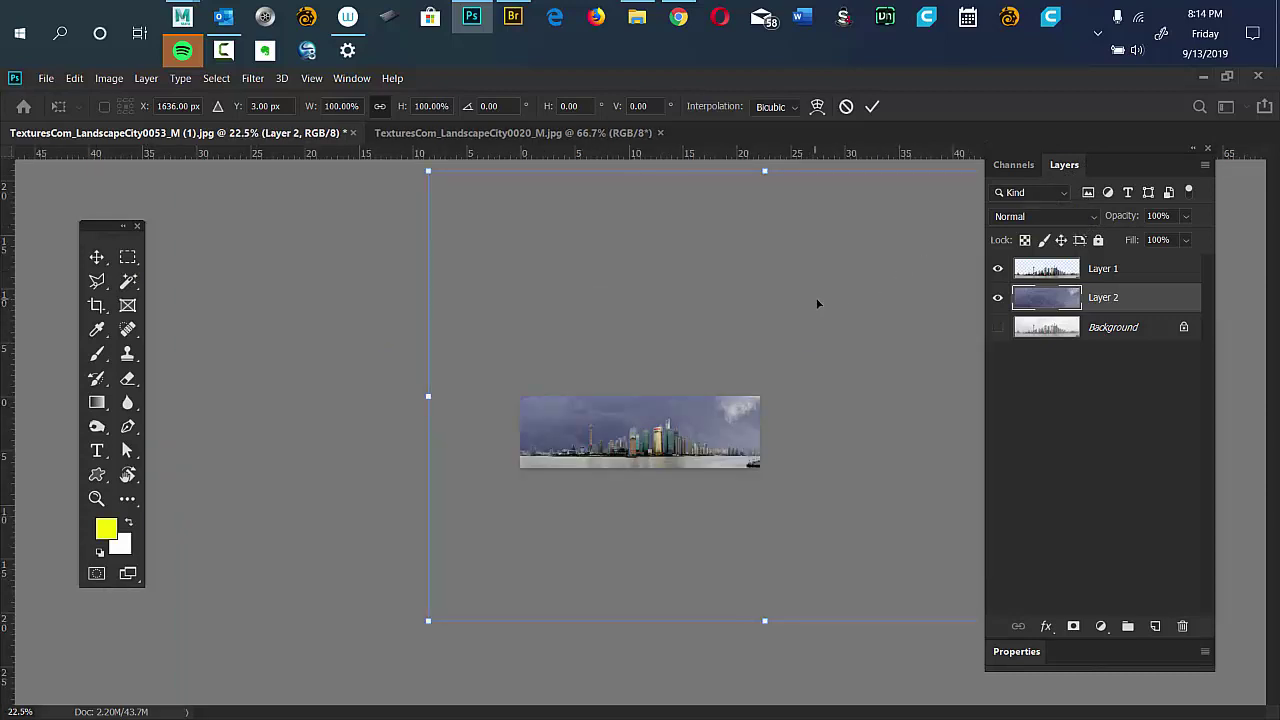
drag(817, 303, 704, 341)
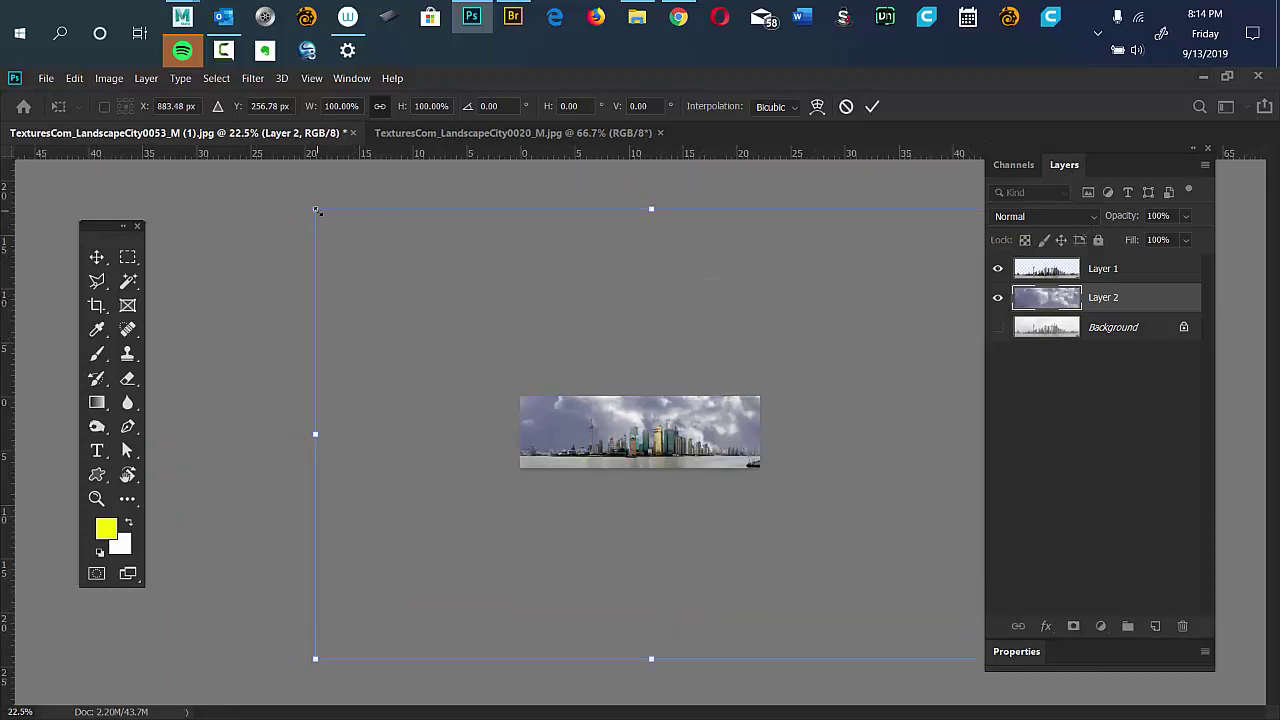
drag(316, 211, 578, 412)
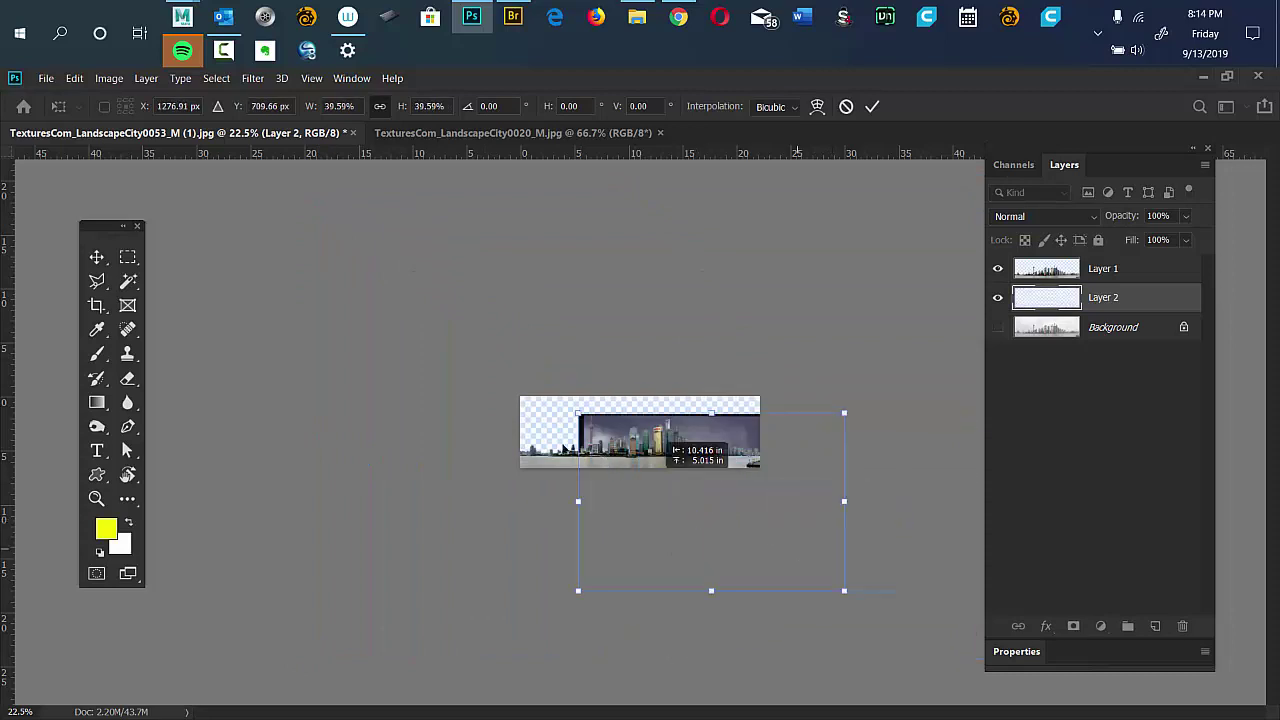
drag(655, 437, 587, 376)
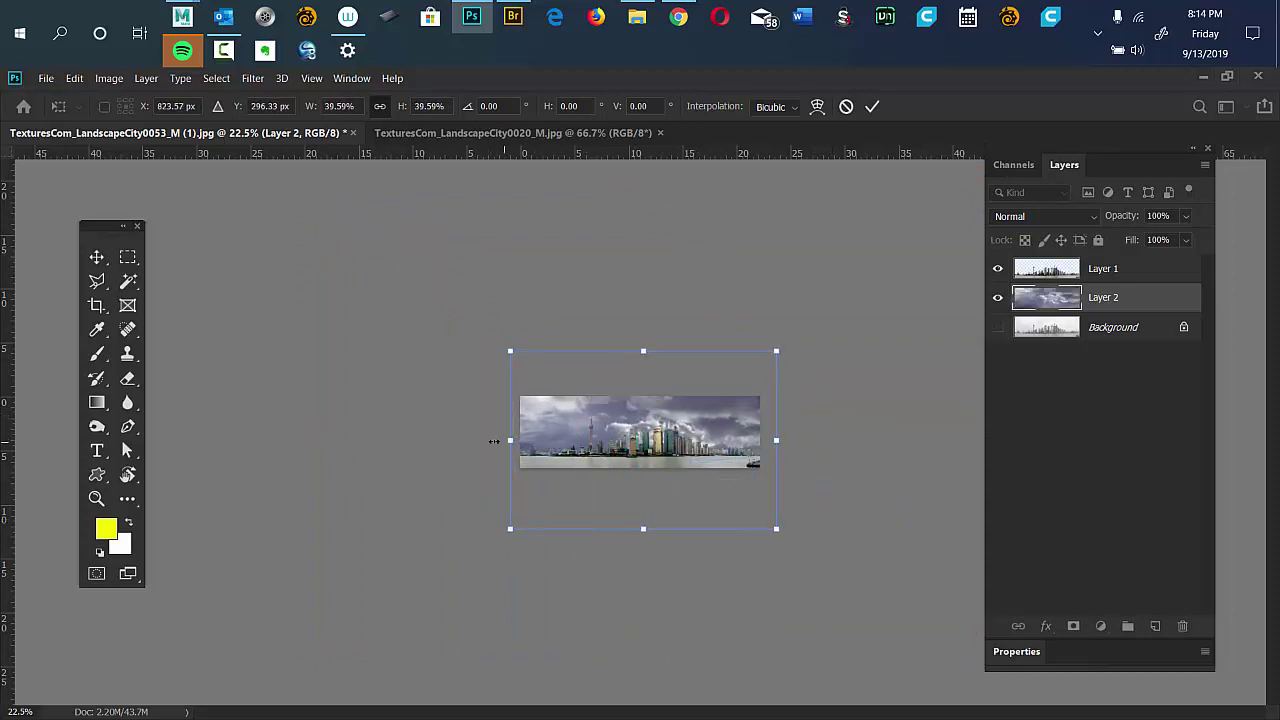
drag(494, 441, 382, 439)
key(shift)
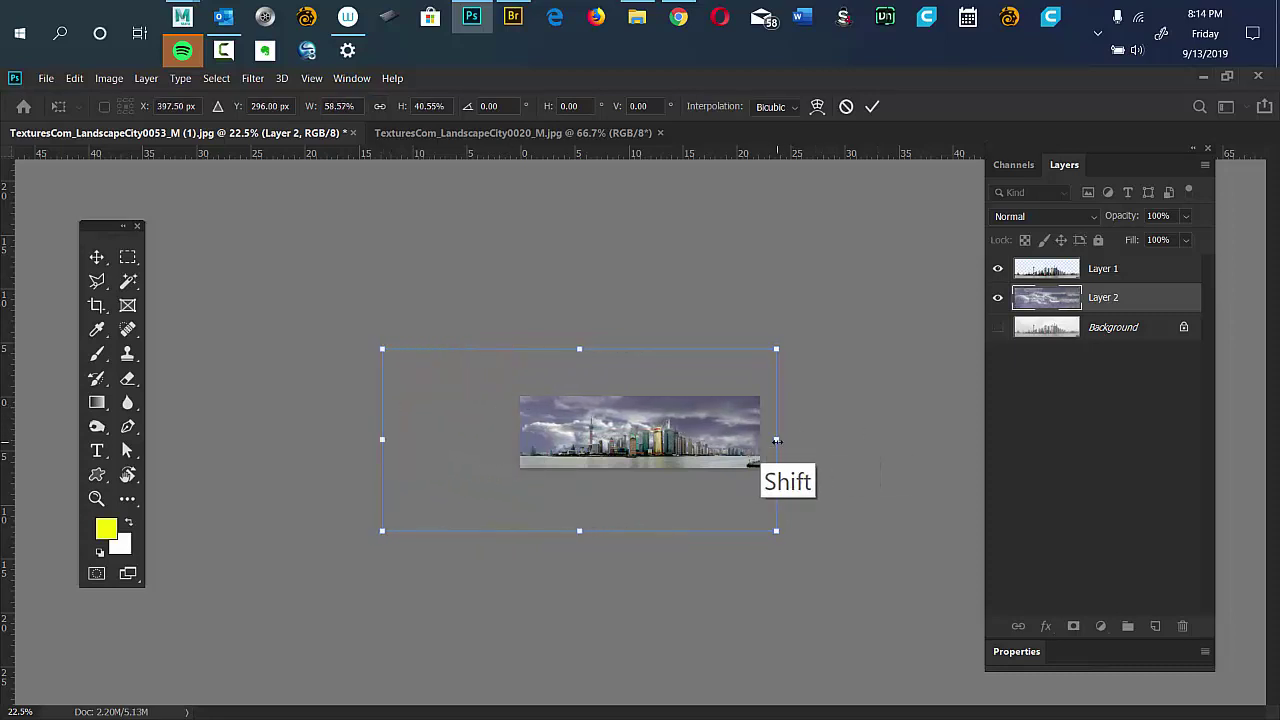
drag(776, 440, 802, 440)
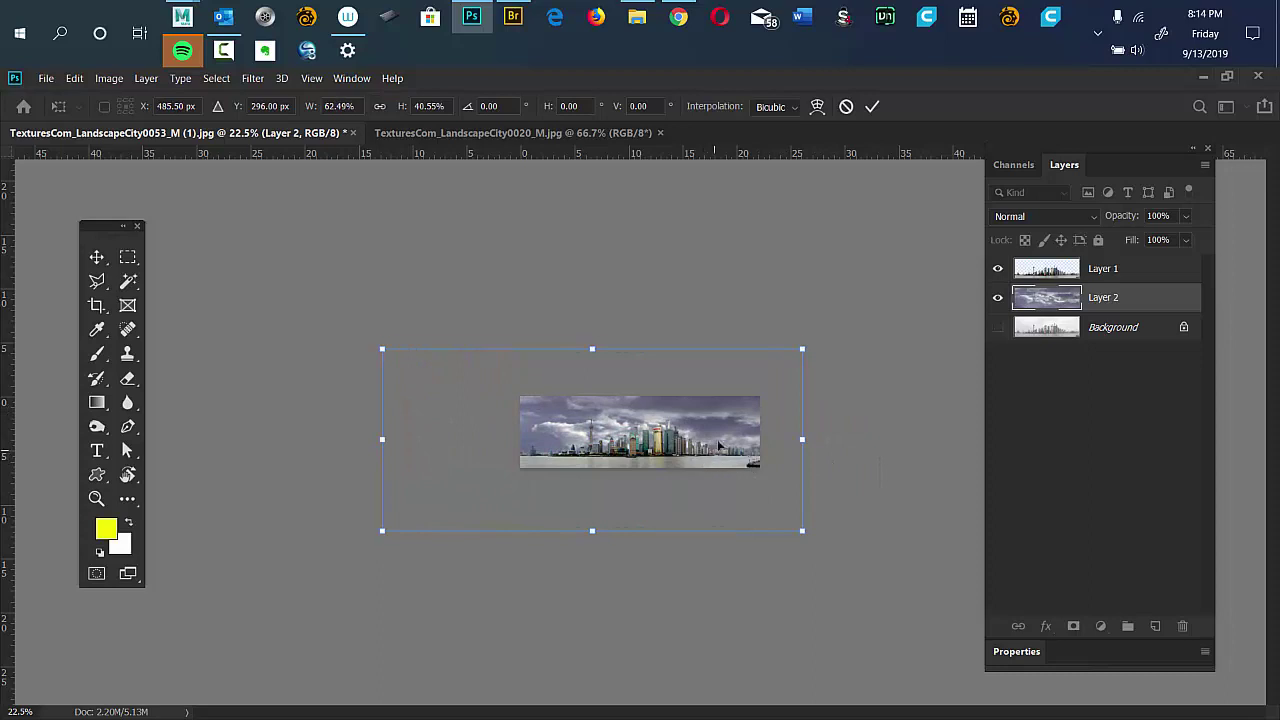
drag(719, 446, 723, 443)
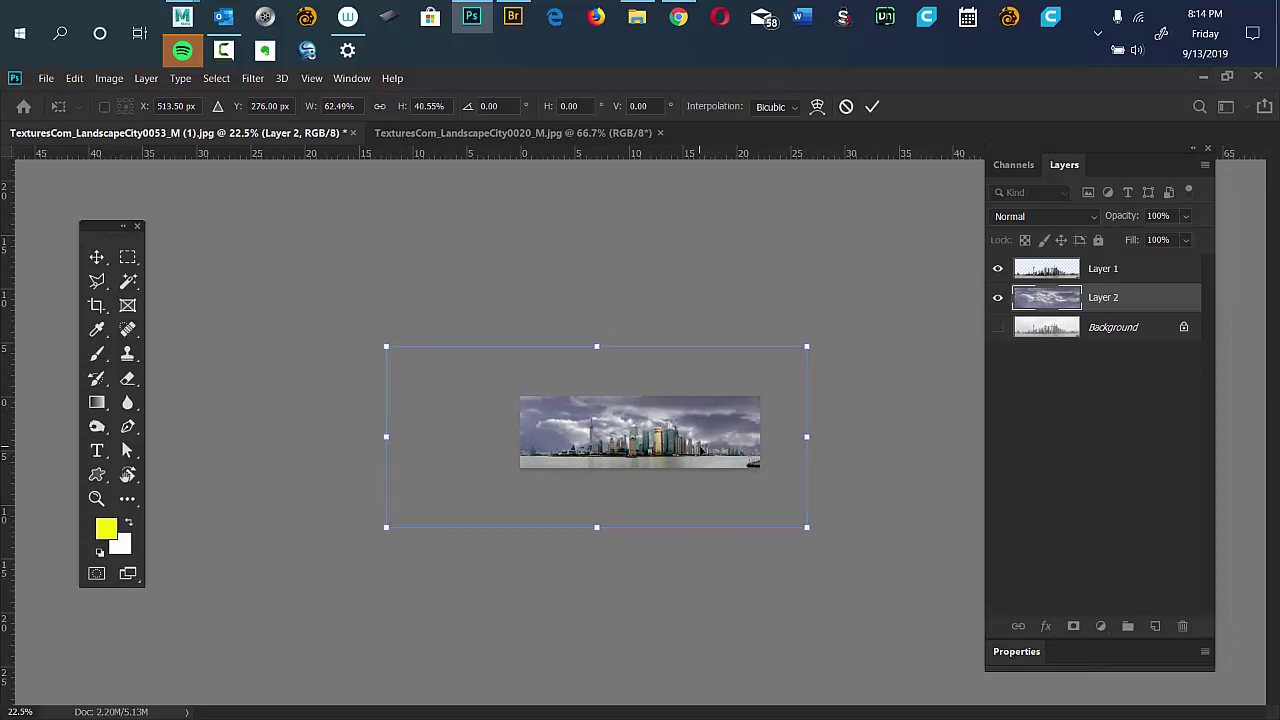
key(Return)
scroll(699, 445, up, 5)
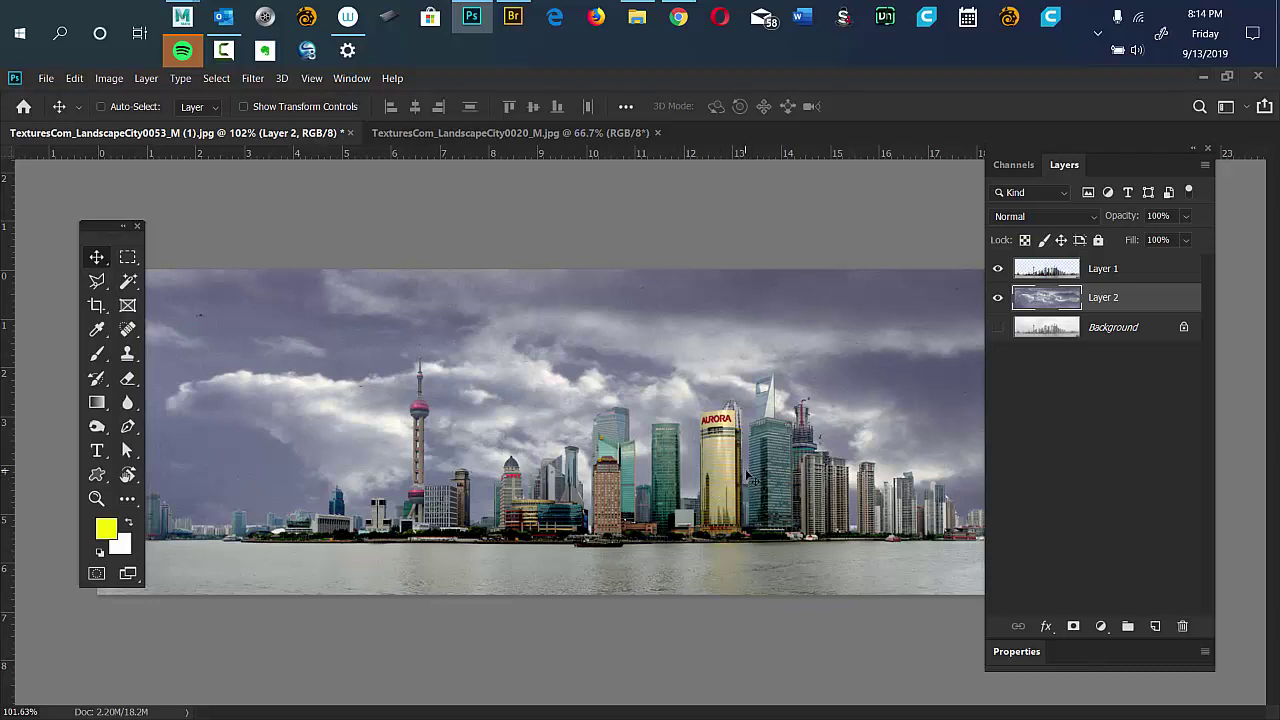
Apply a midtone Color Balance of +34, 0, -61 to the cloud layer for a warm sepia sky.
click(1121, 304)
click(109, 78)
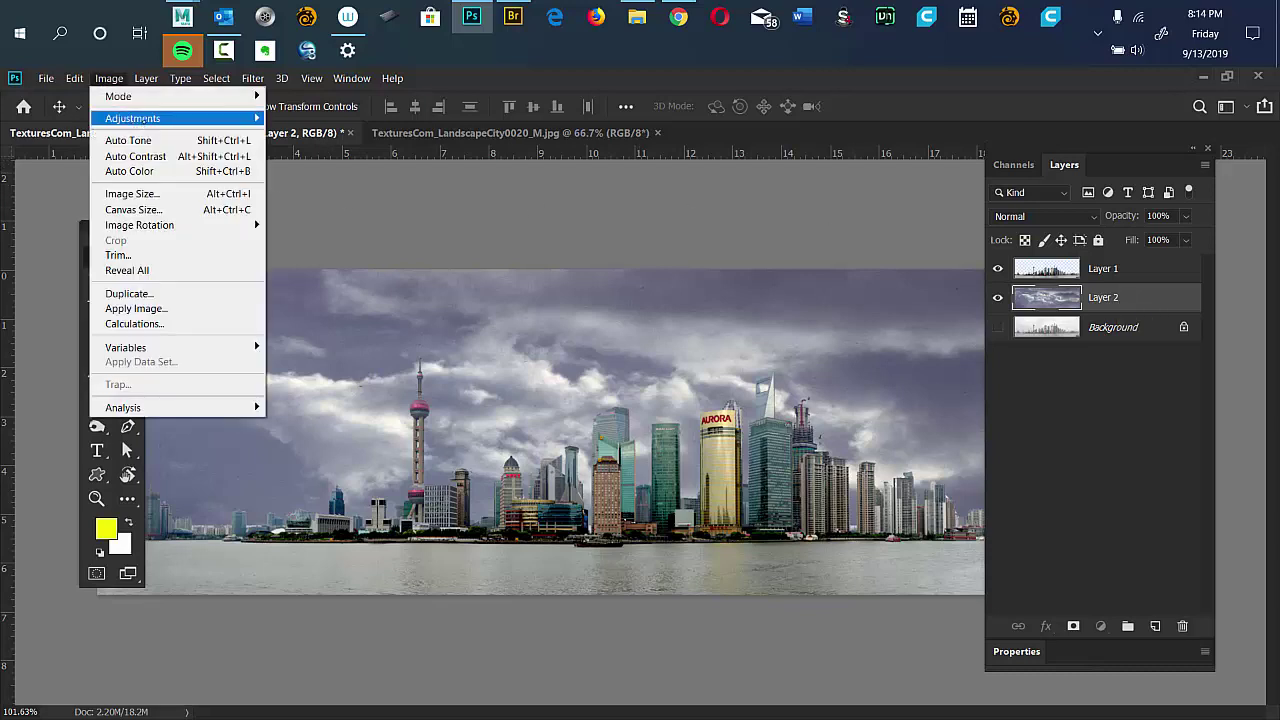
mouse_move(145, 121)
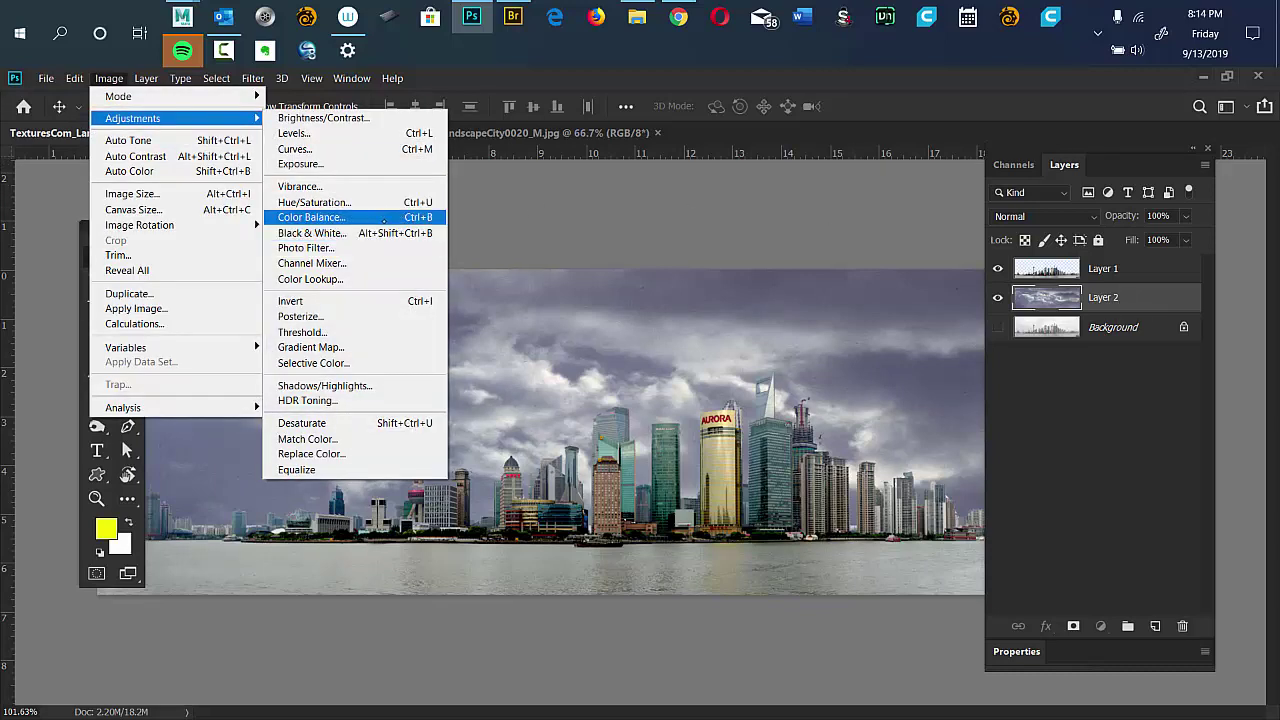
click(383, 218)
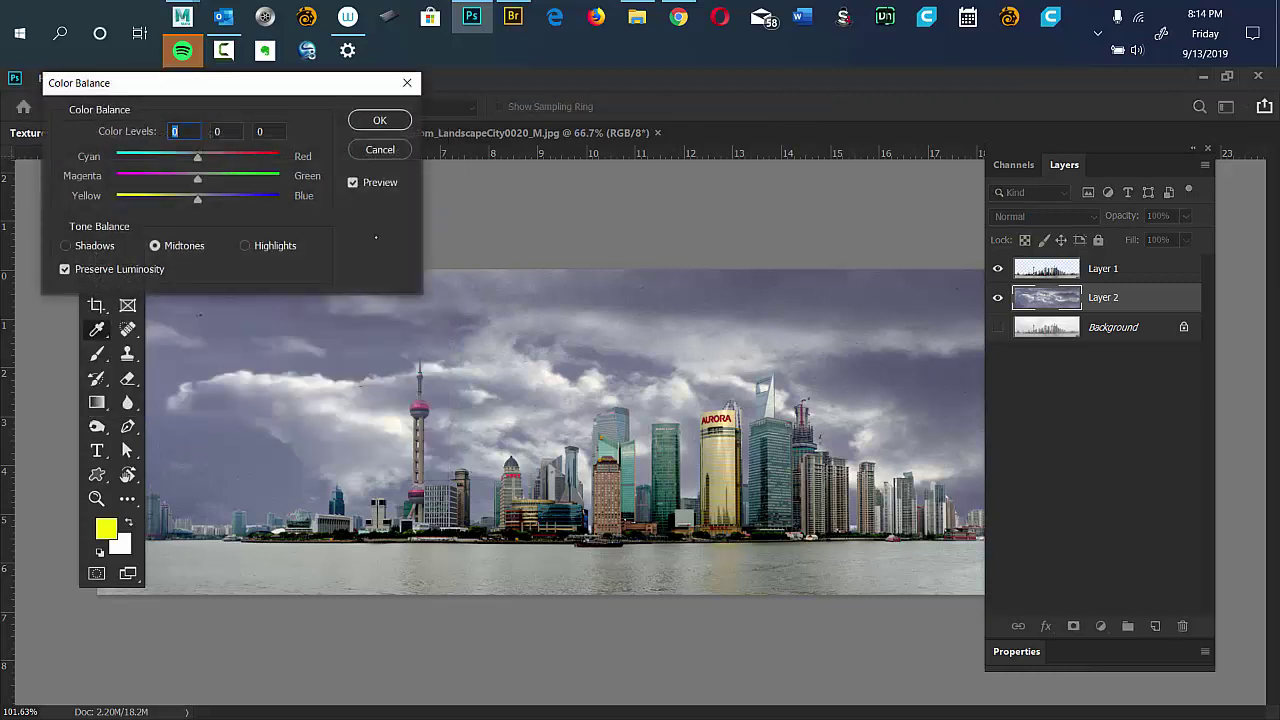
drag(253, 89, 474, 79)
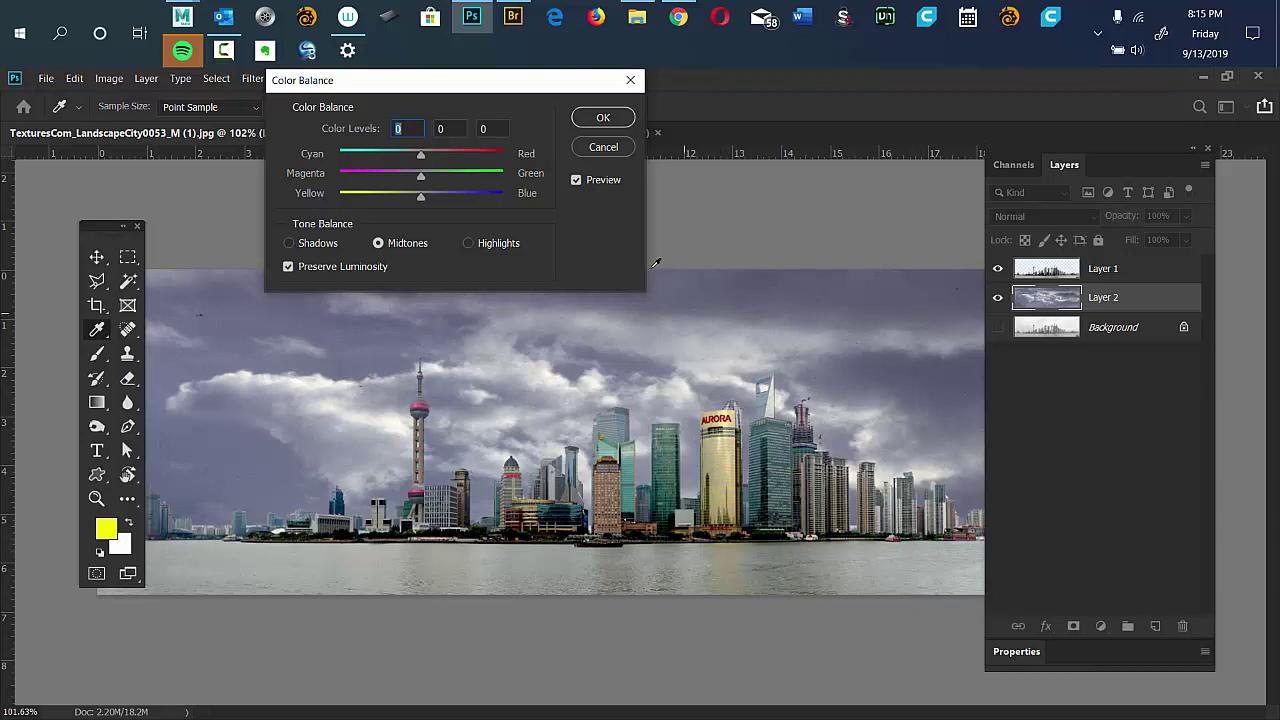
drag(421, 196, 370, 196)
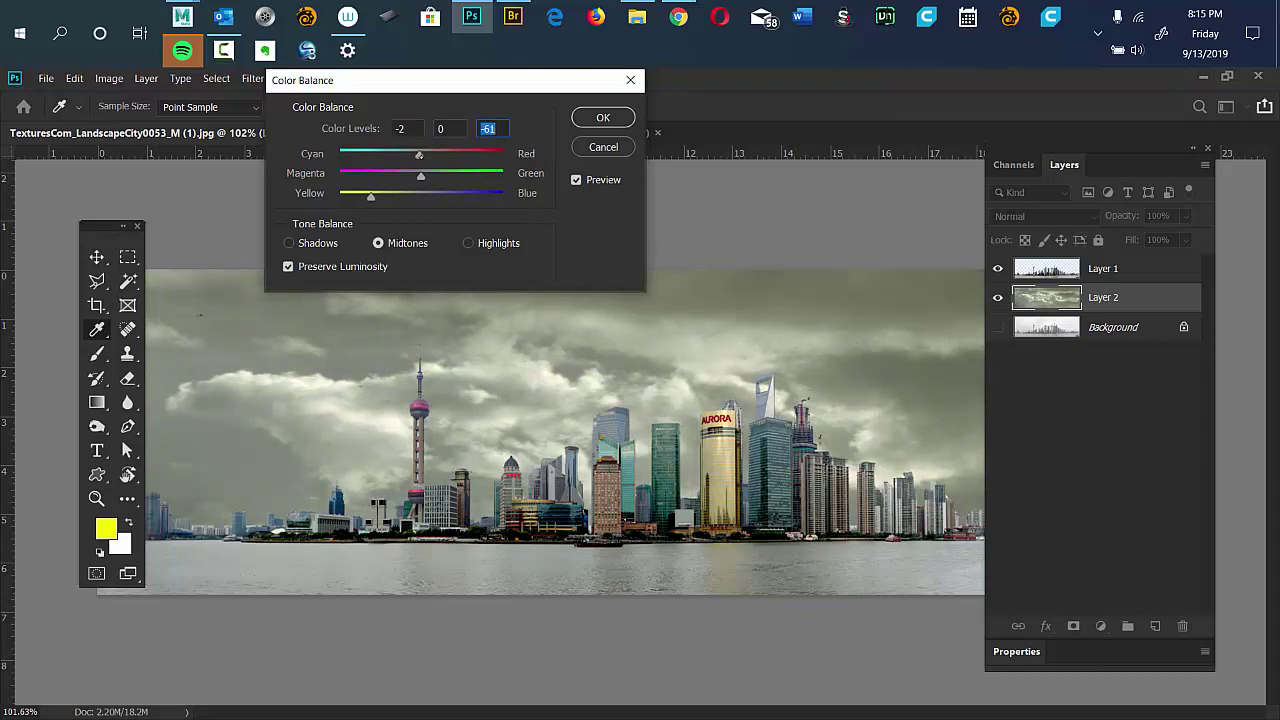
drag(419, 157, 449, 171)
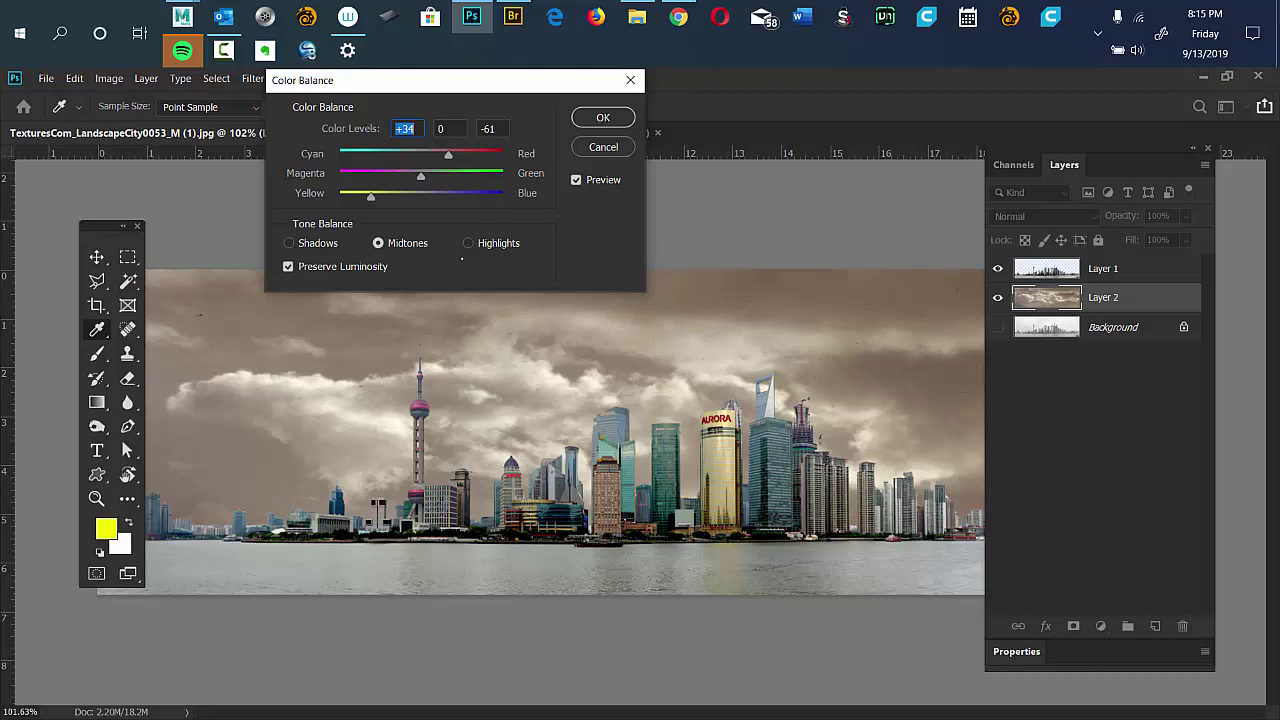
key(Return)
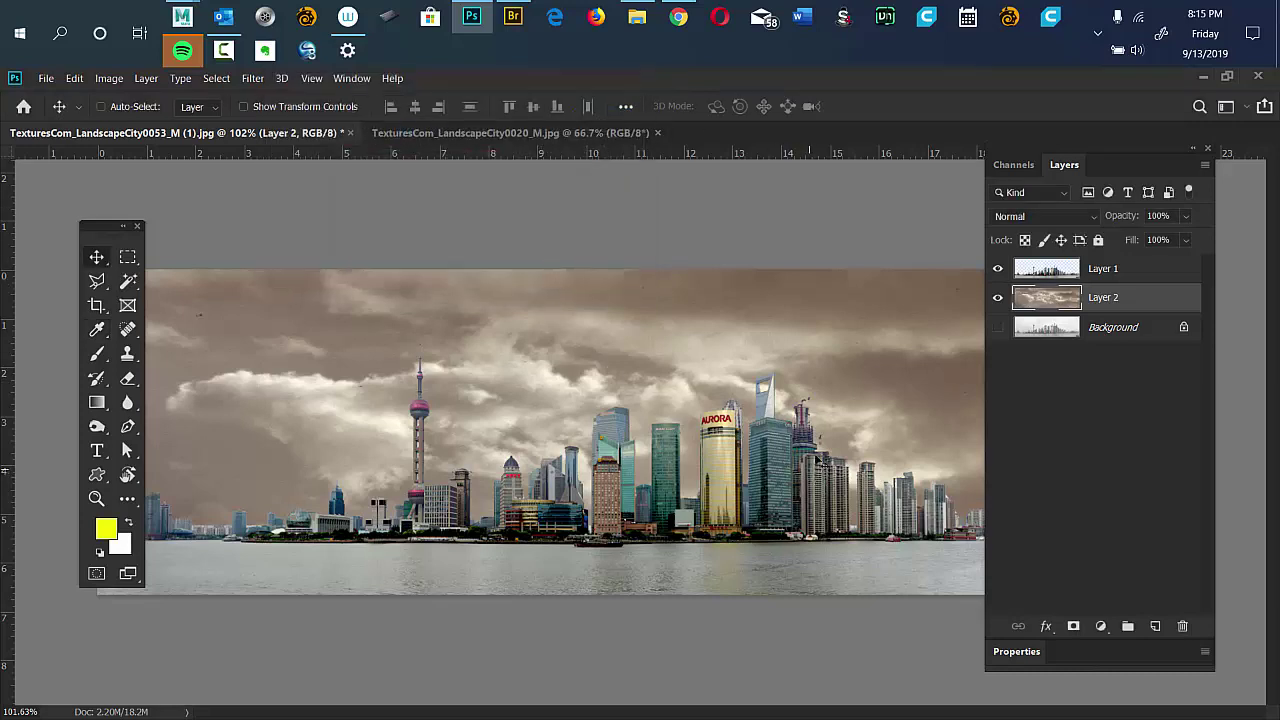
In LandscapeCity0020, magic-wand the white sky at tolerance 32 and invert to select the buildings and river.
click(453, 134)
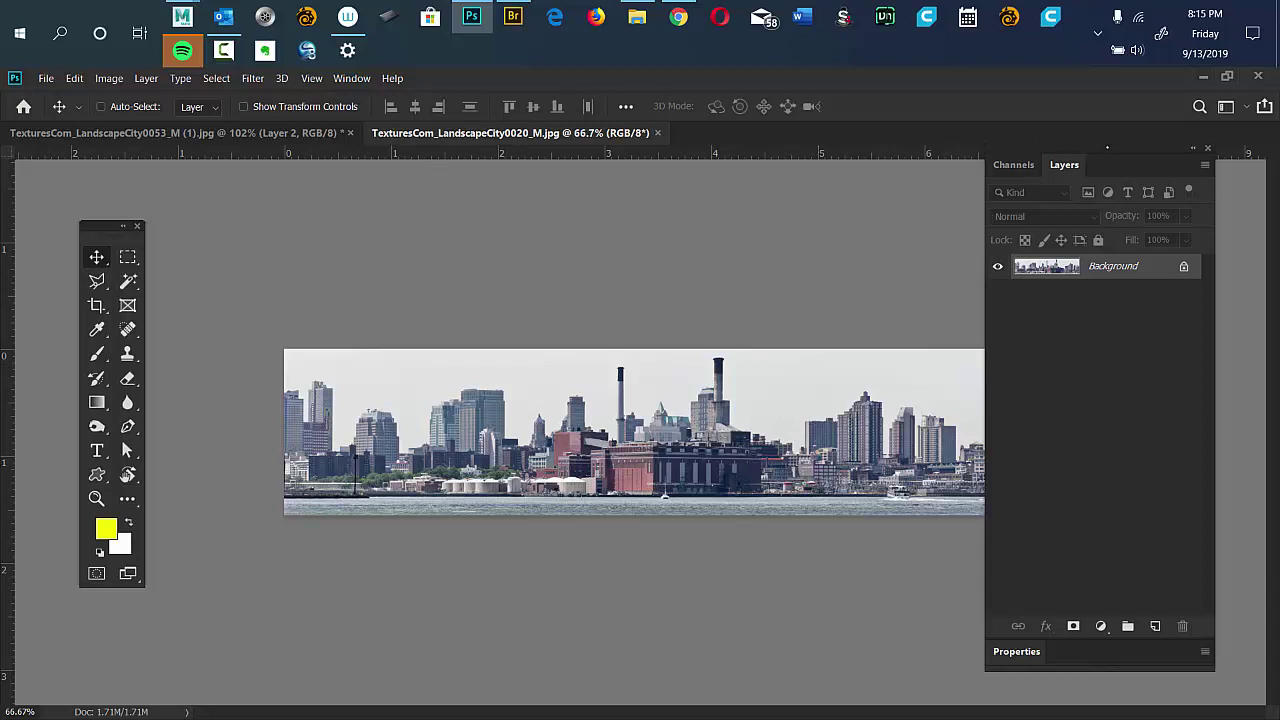
drag(1107, 148, 1152, 177)
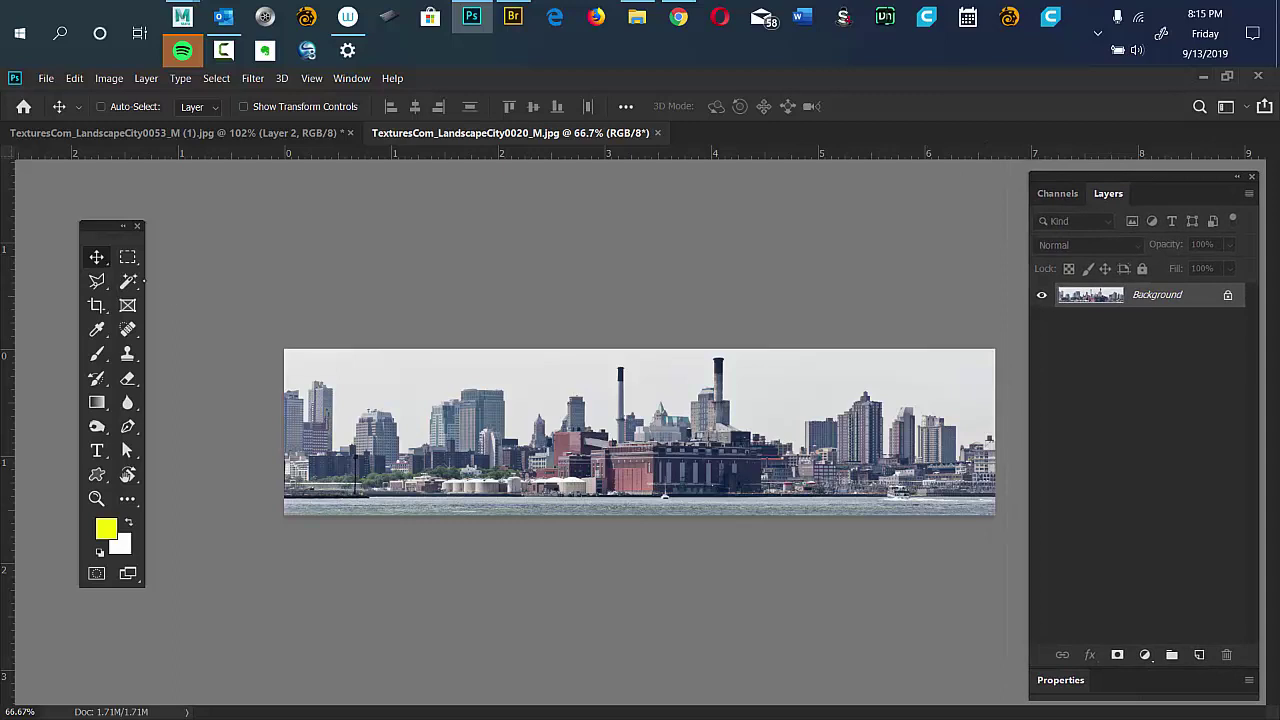
click(127, 281)
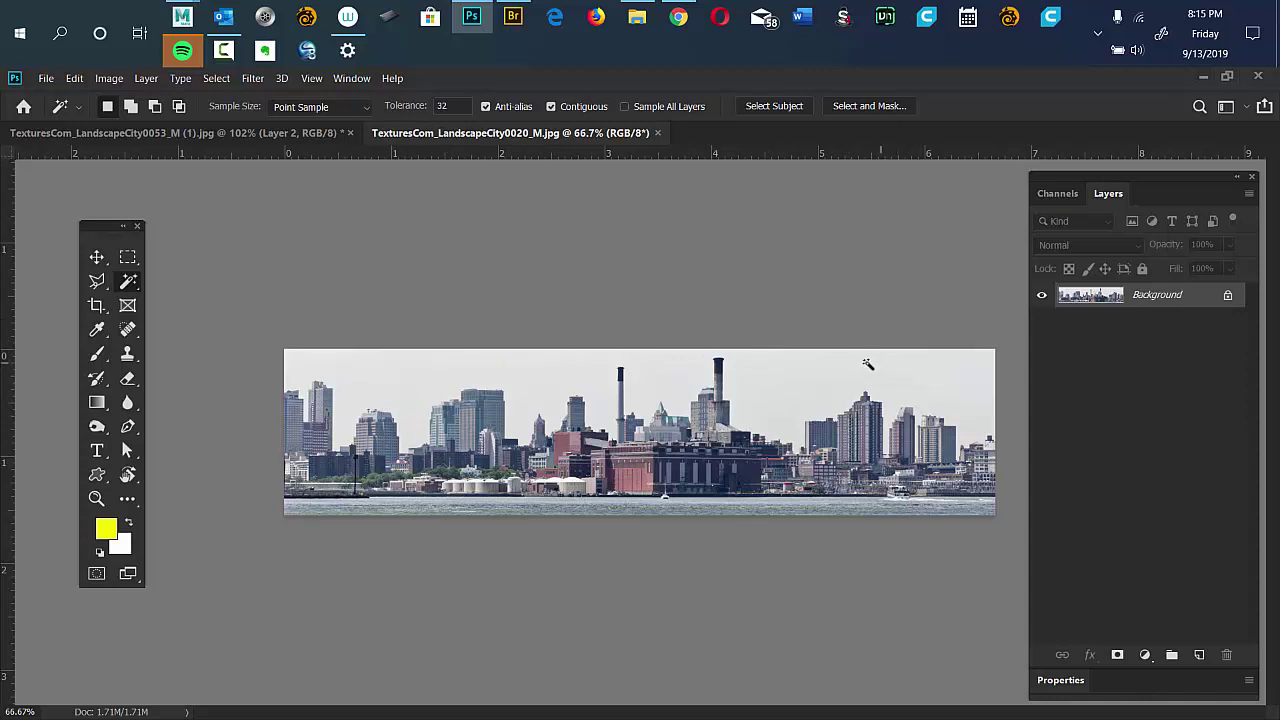
click(846, 378)
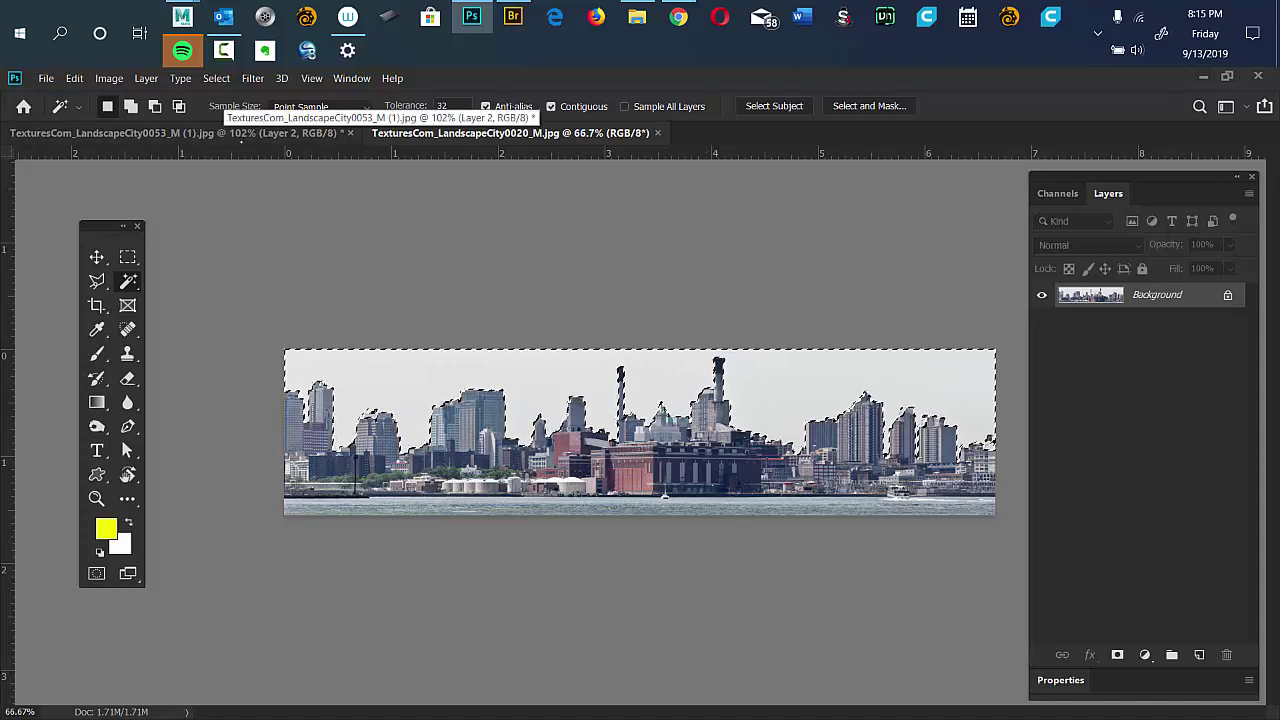
click(216, 78)
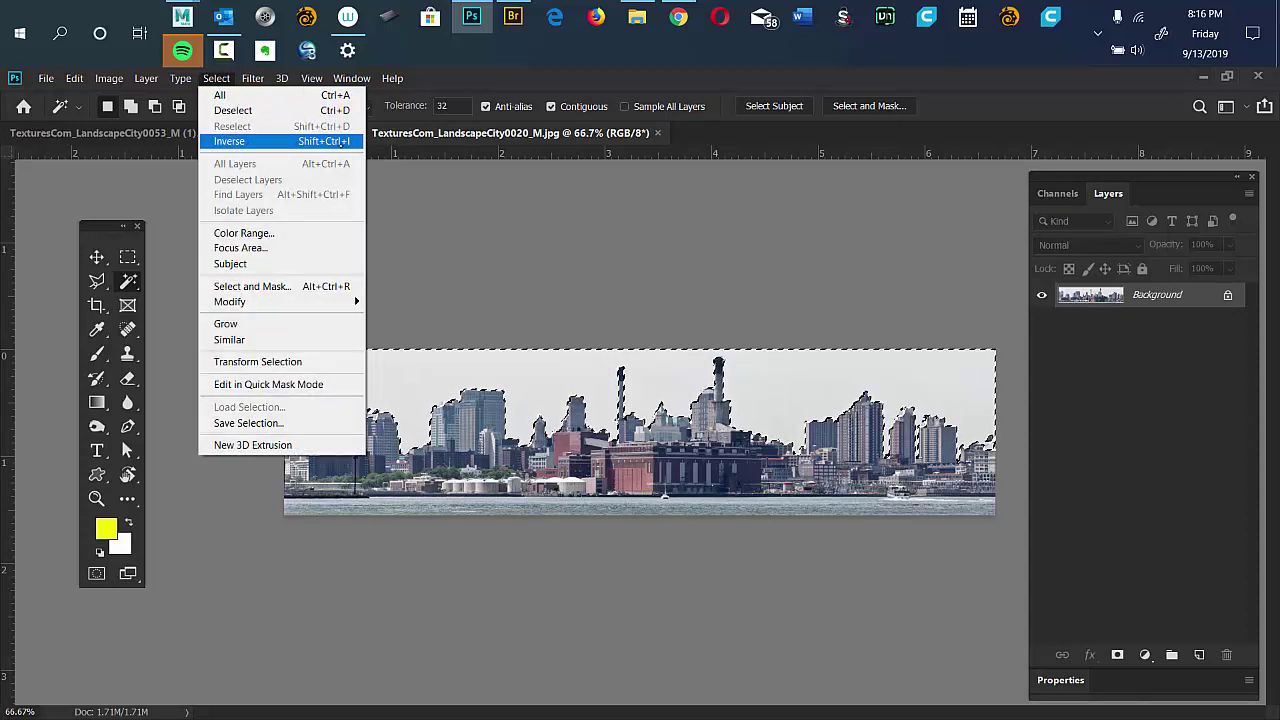
click(240, 141)
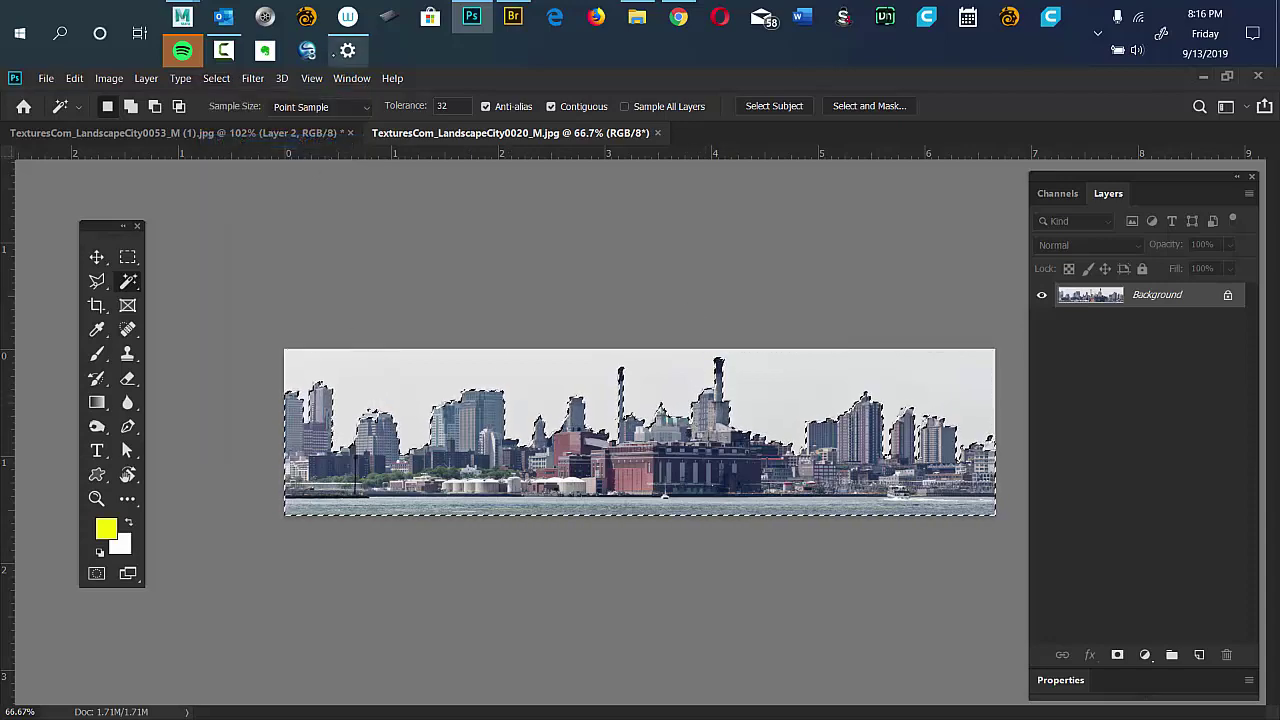
click(351, 78)
Move the selected LandscapeCity0020 buildings into the Shanghai document as Layer 3 and close the source.
mouse_move(420, 96)
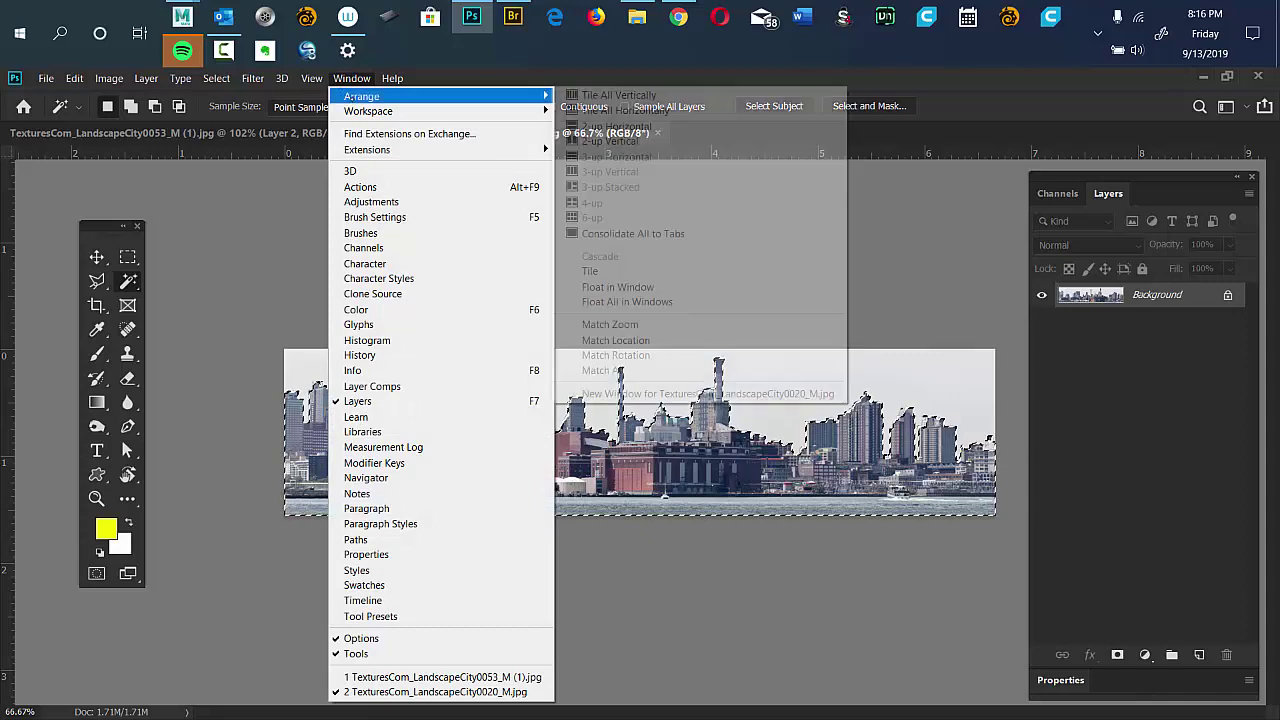
click(619, 95)
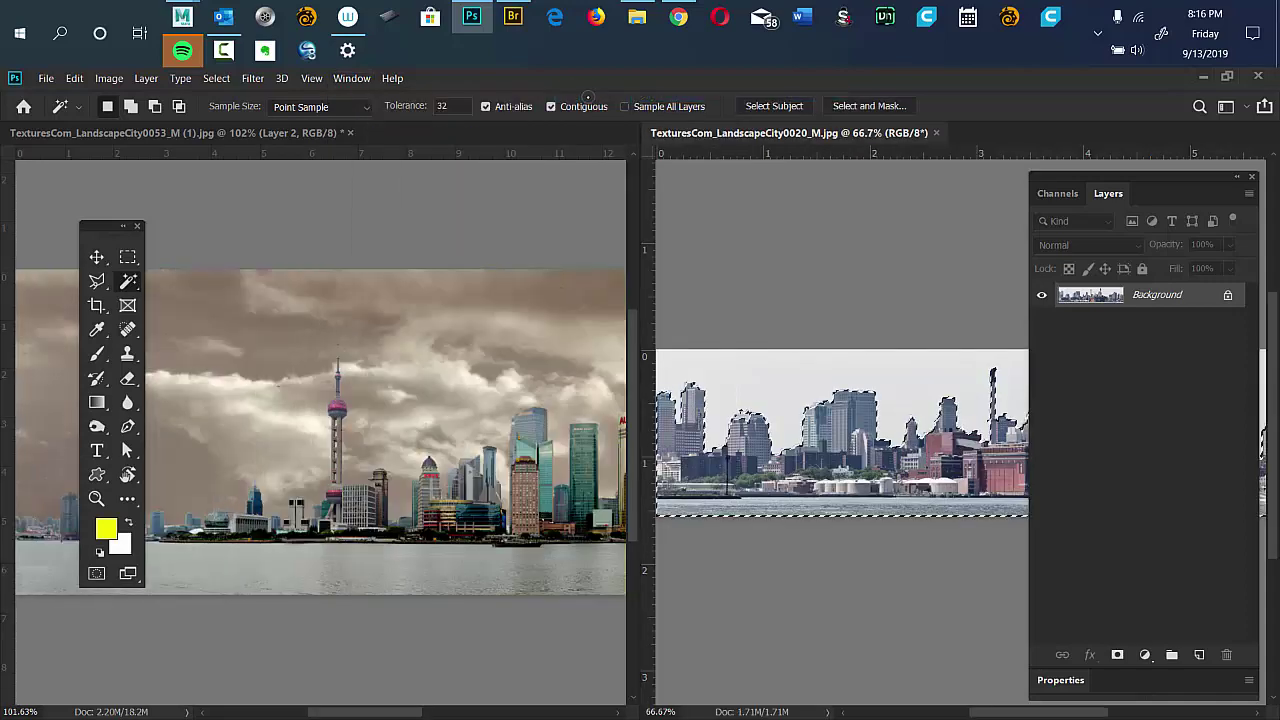
key(v)
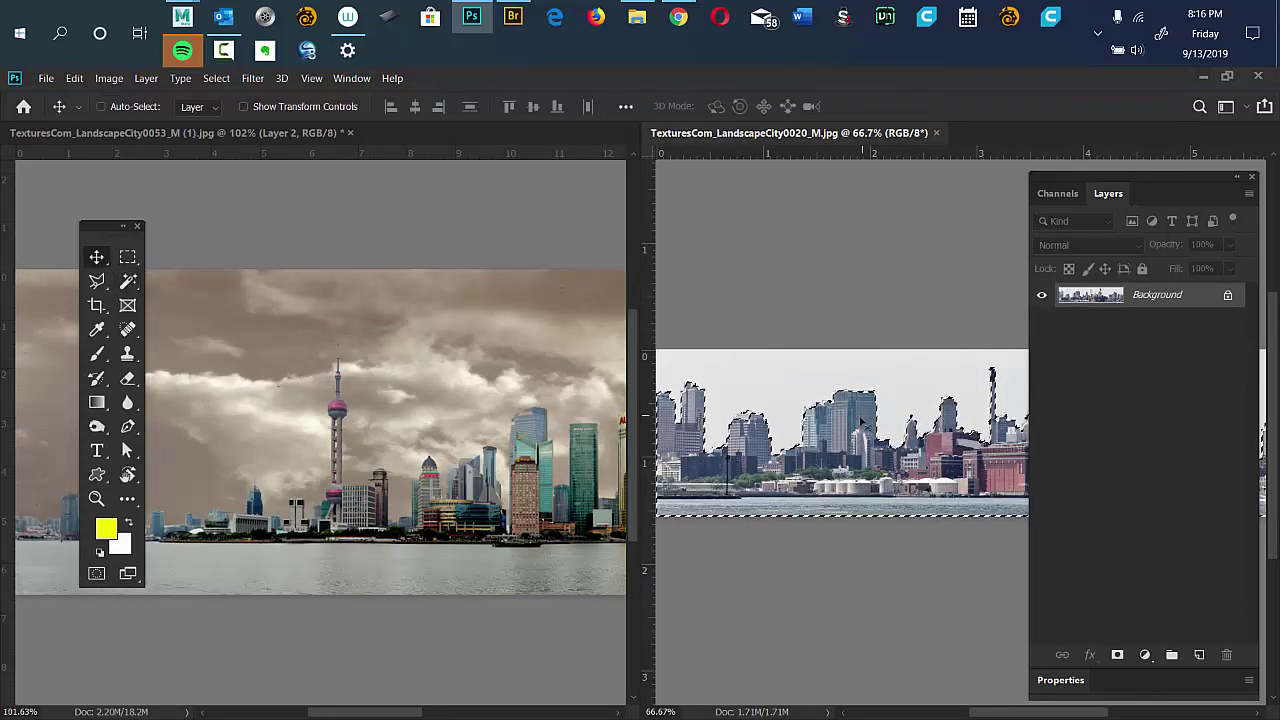
drag(858, 425, 300, 465)
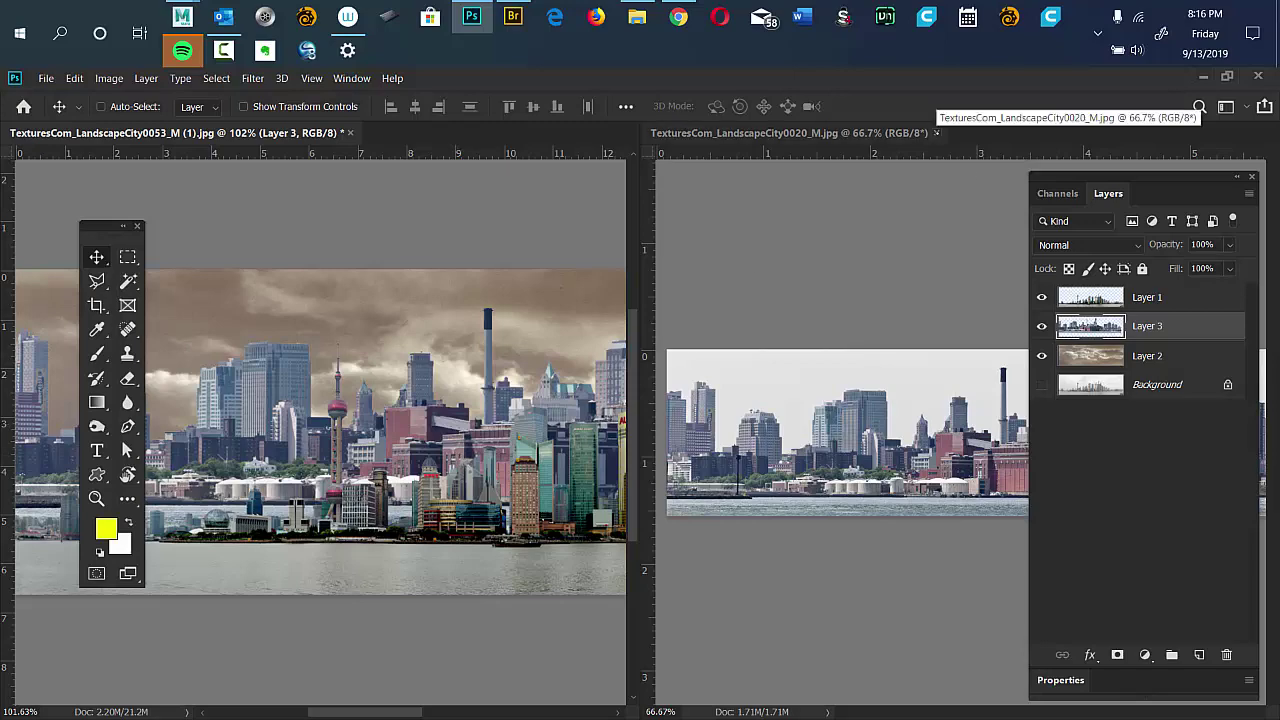
click(937, 133)
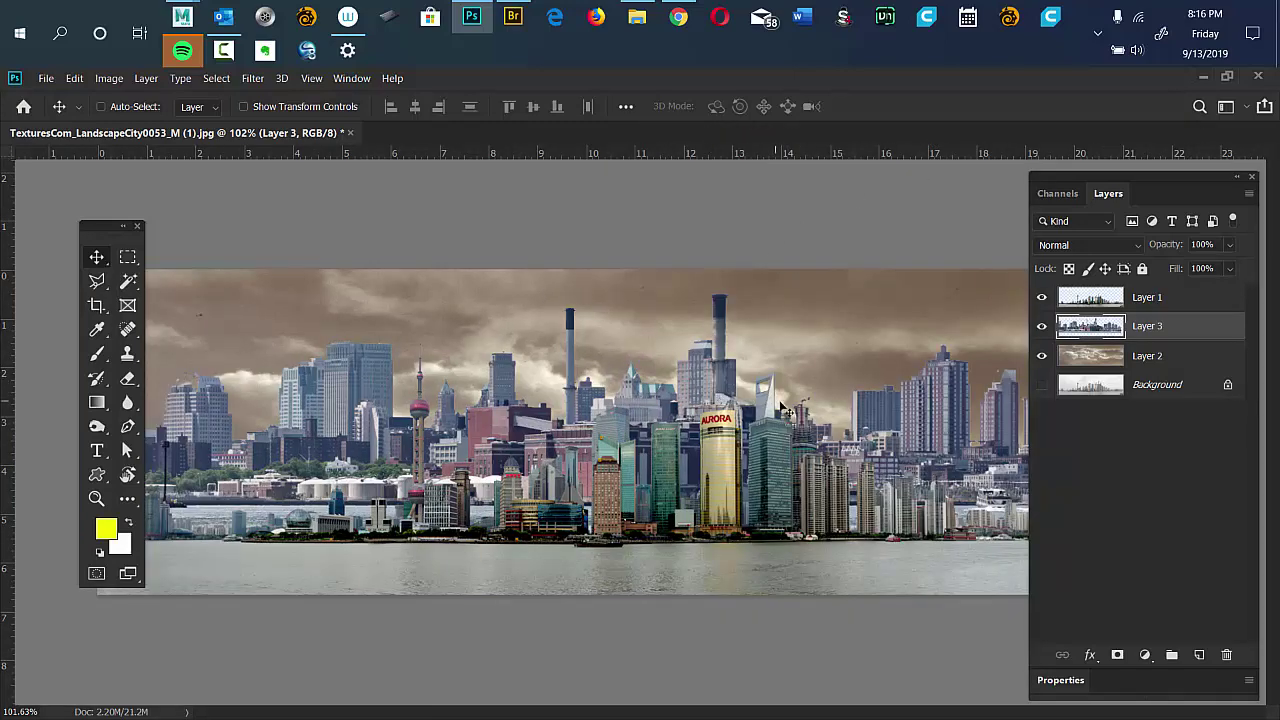
drag(887, 406, 822, 478)
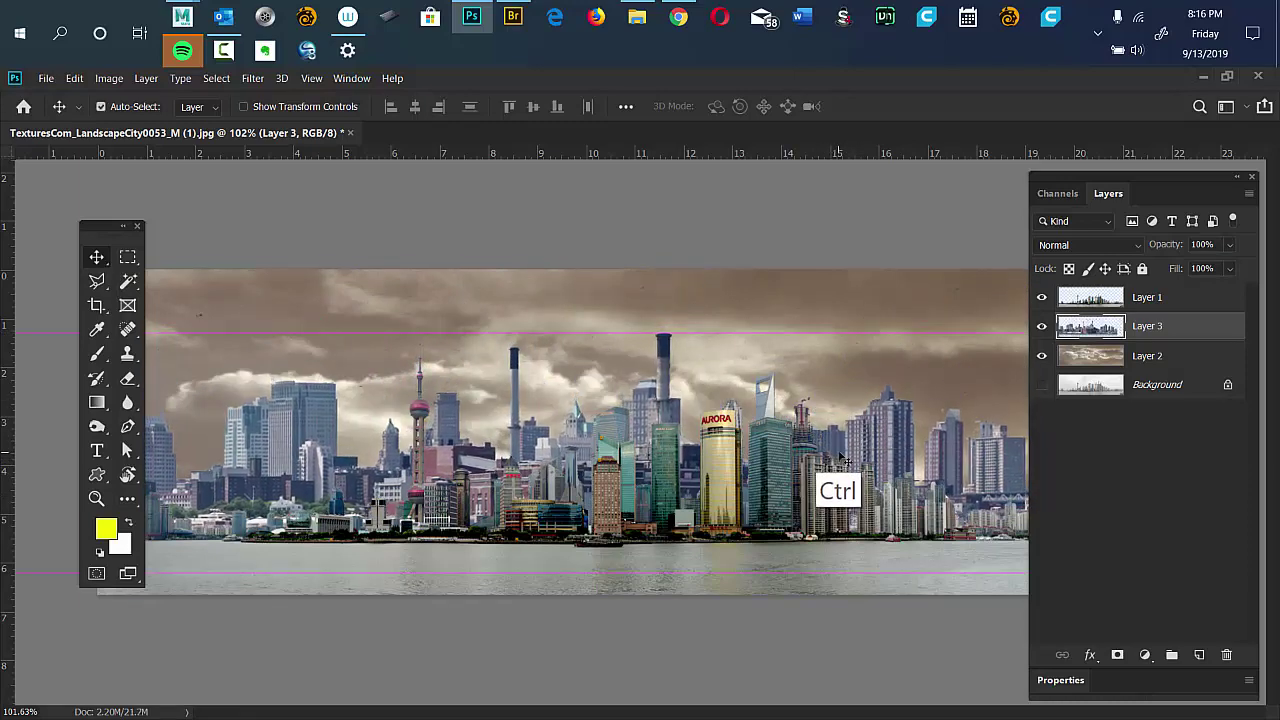
Scale Layer 3 down to 27.88% and place it across the left skyline.
key(ctrl+t)
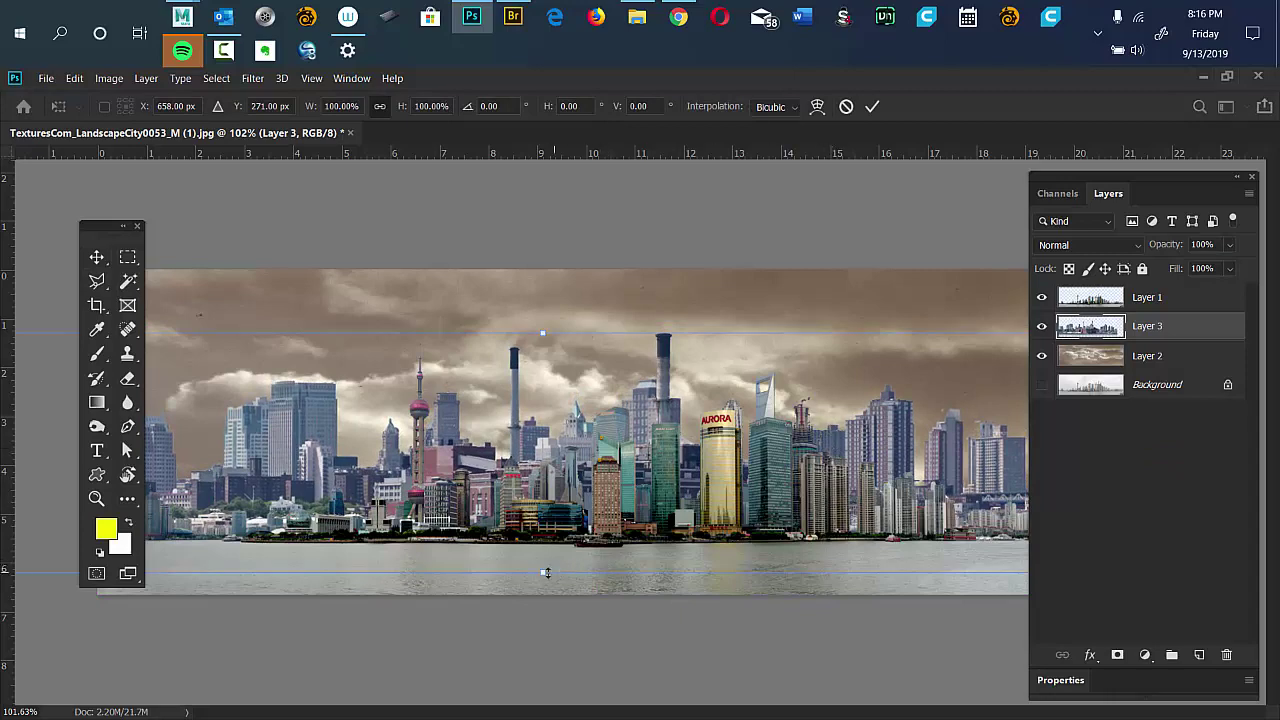
drag(544, 566, 541, 398)
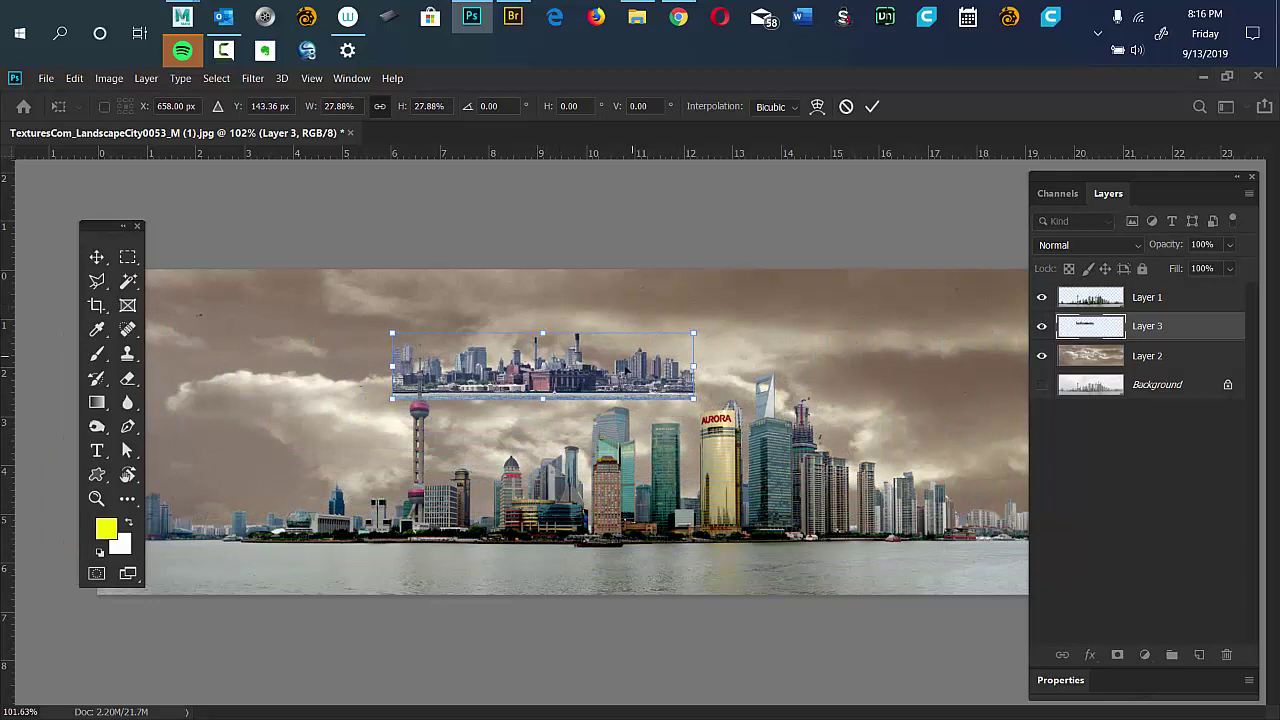
drag(609, 376, 380, 499)
key(Return)
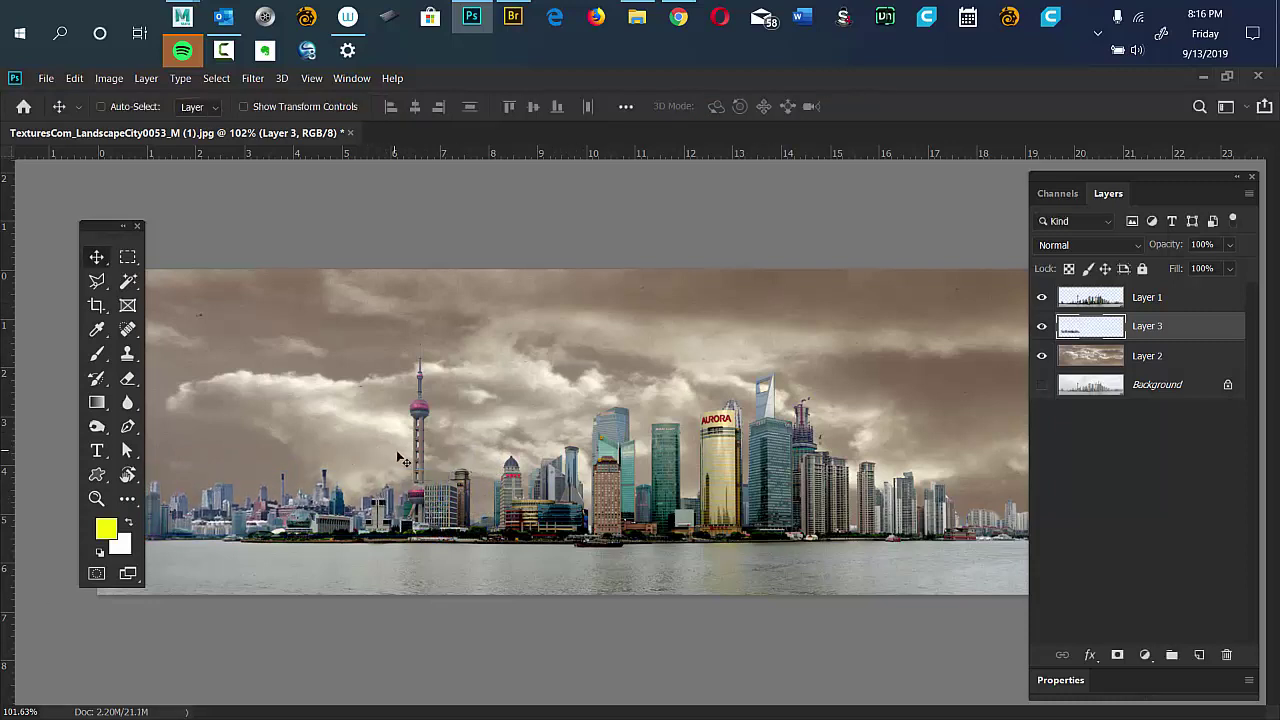
Zoom in on the faded buildings on the left and show the rulers.
key(ctrl)
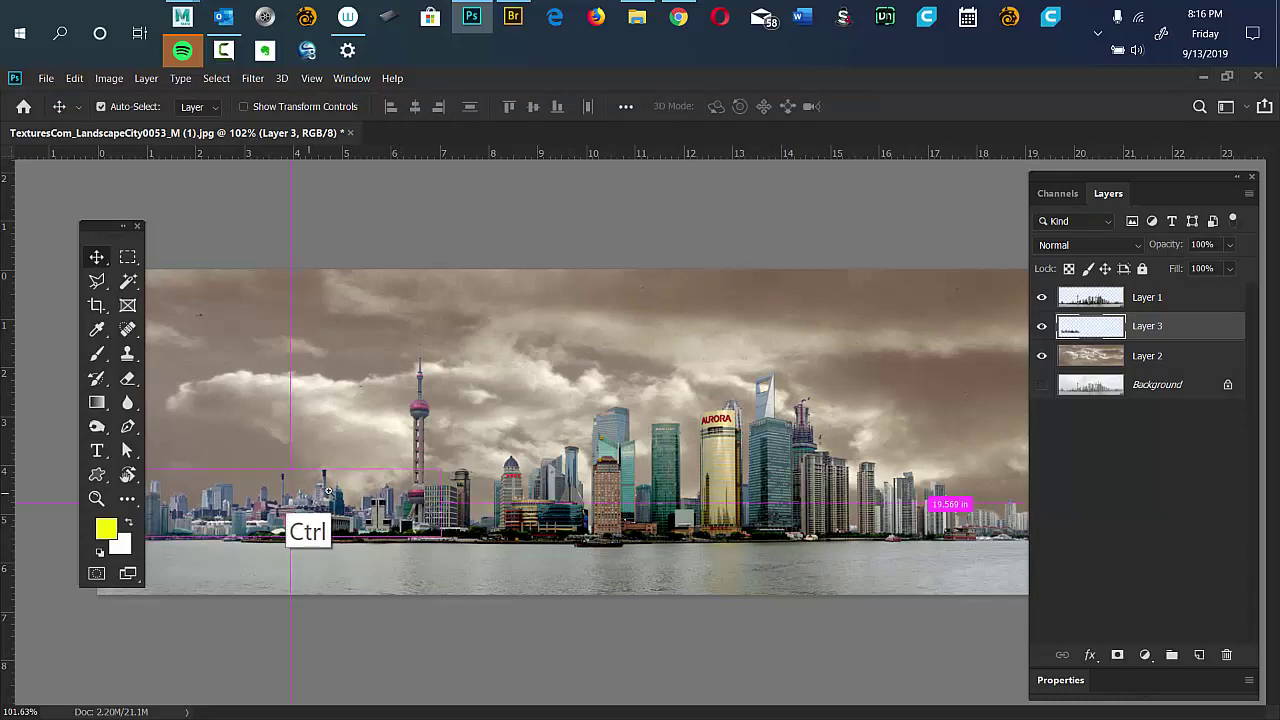
scroll(378, 500, up, 5)
scroll(360, 494, down, 1)
drag(370, 480, 654, 499)
key(ctrl+r)
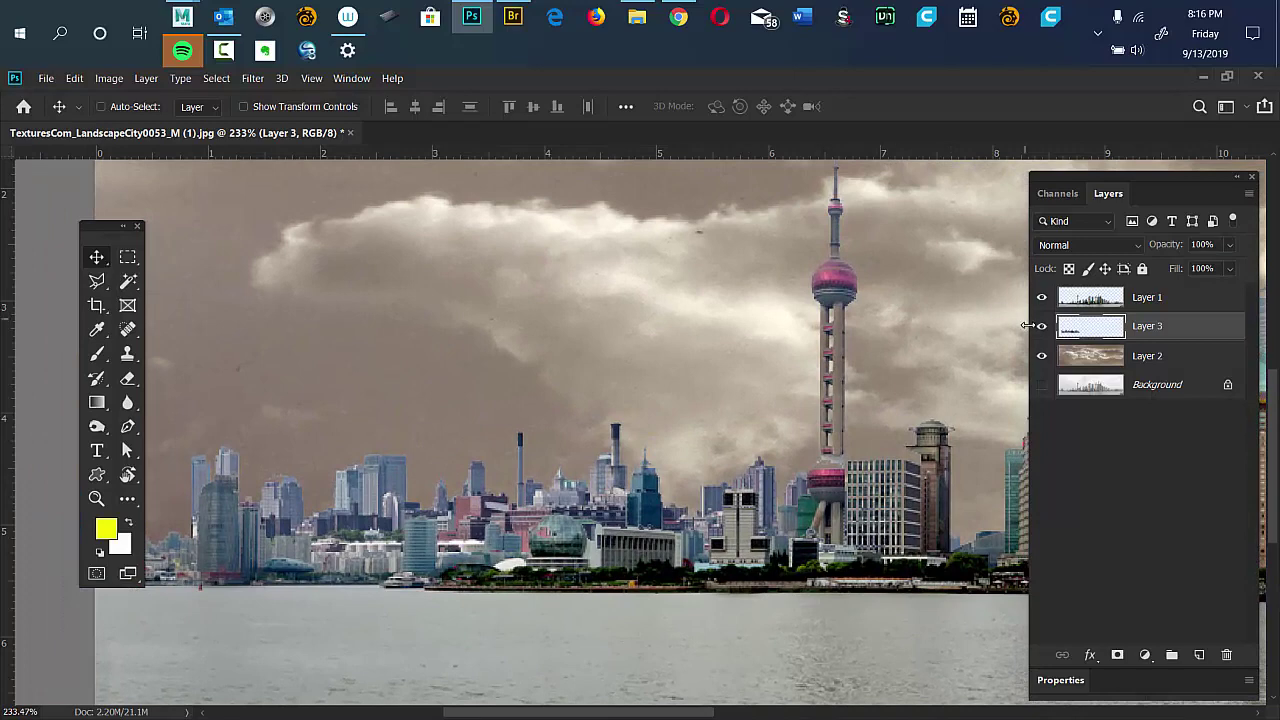
Toggle Layer 3's visibility off and on twice to compare the skyline.
click(1041, 327)
click(1041, 328)
click(1041, 327)
click(1041, 327)
Shift the Layer 3 ghost skyline slightly left and up, then zoom out.
drag(565, 522, 515, 510)
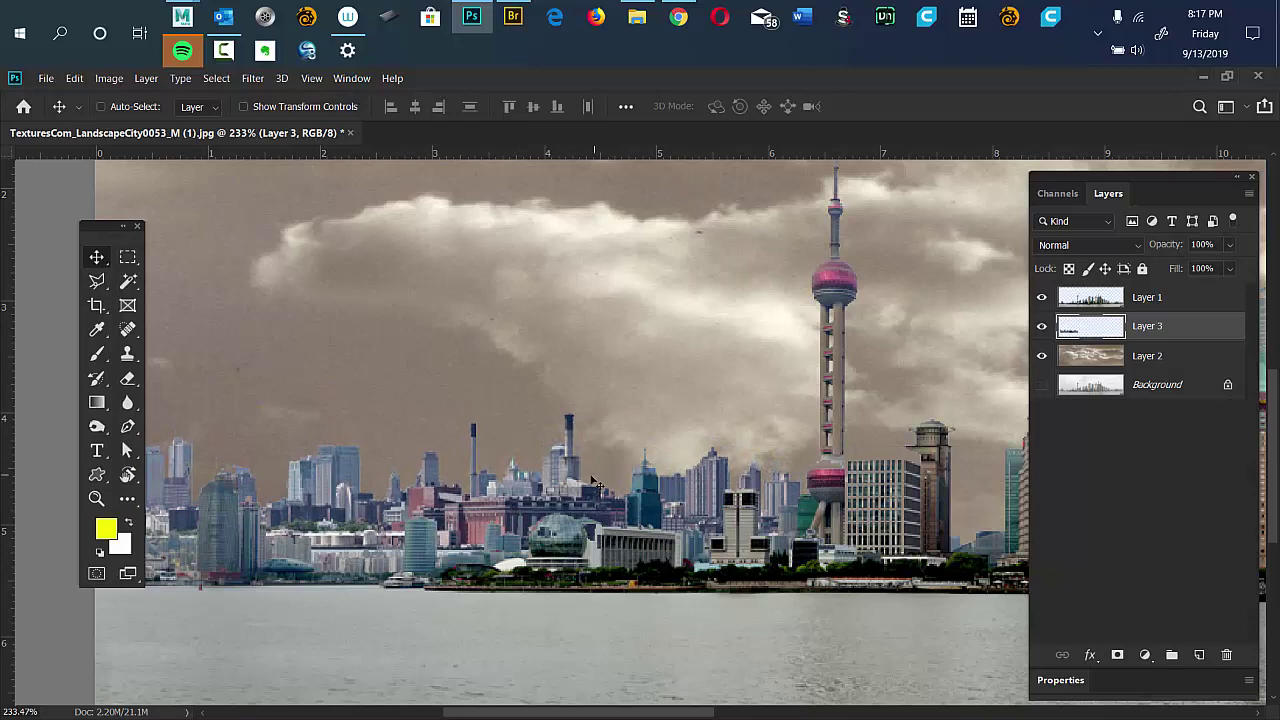
drag(100, 225, 49, 231)
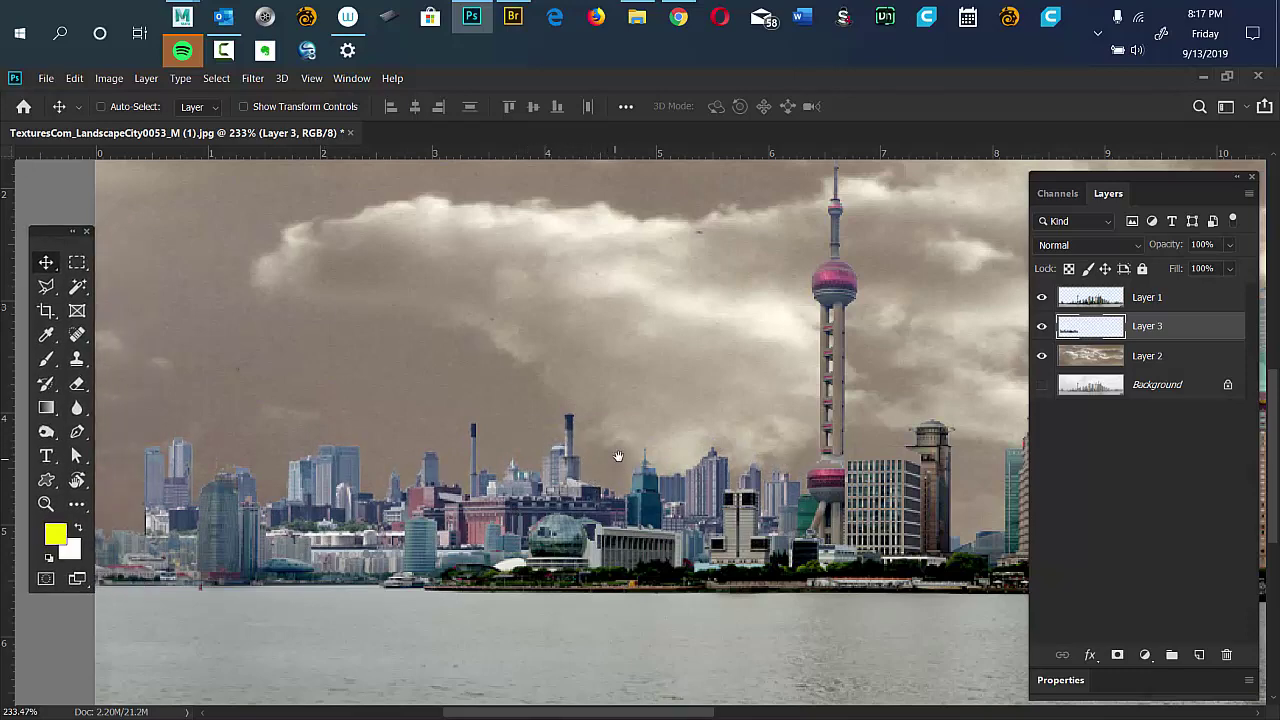
alt+scroll(612, 458, down, 4)
alt+scroll(597, 457, down, 1)
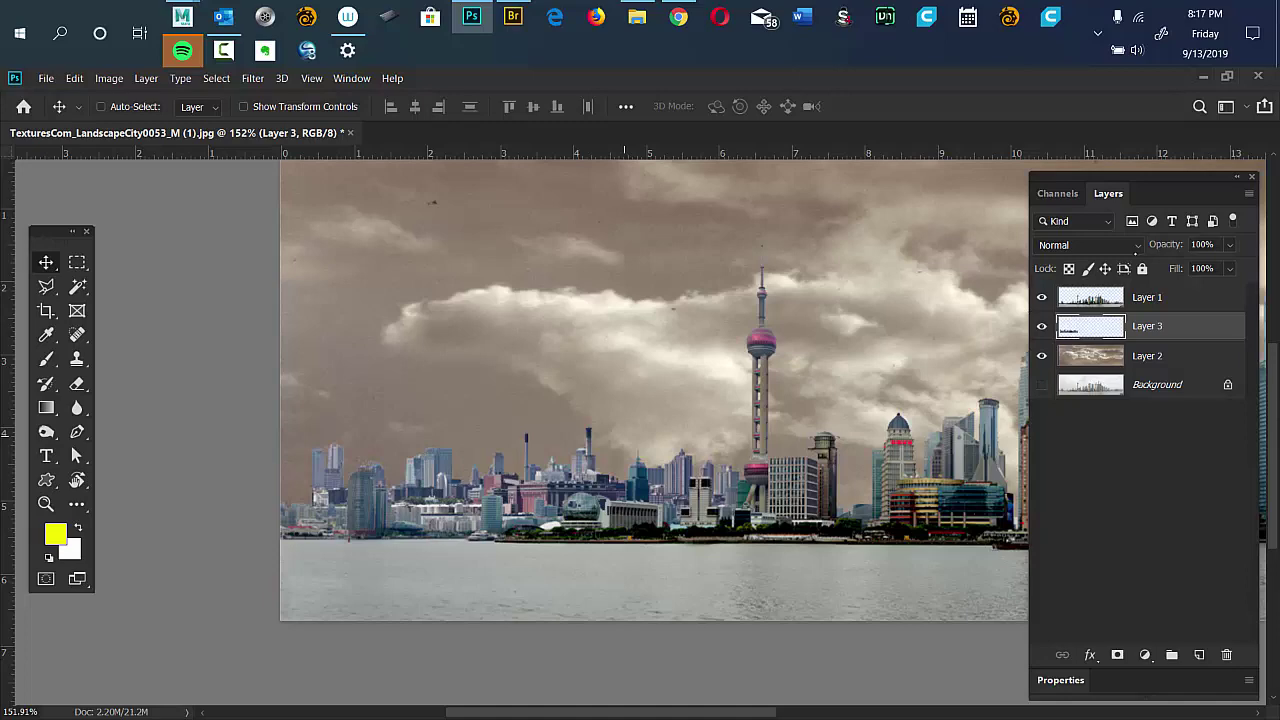
Add a Color Overlay style to Layer 3 and set its opacity to 81%.
double_click(1180, 326)
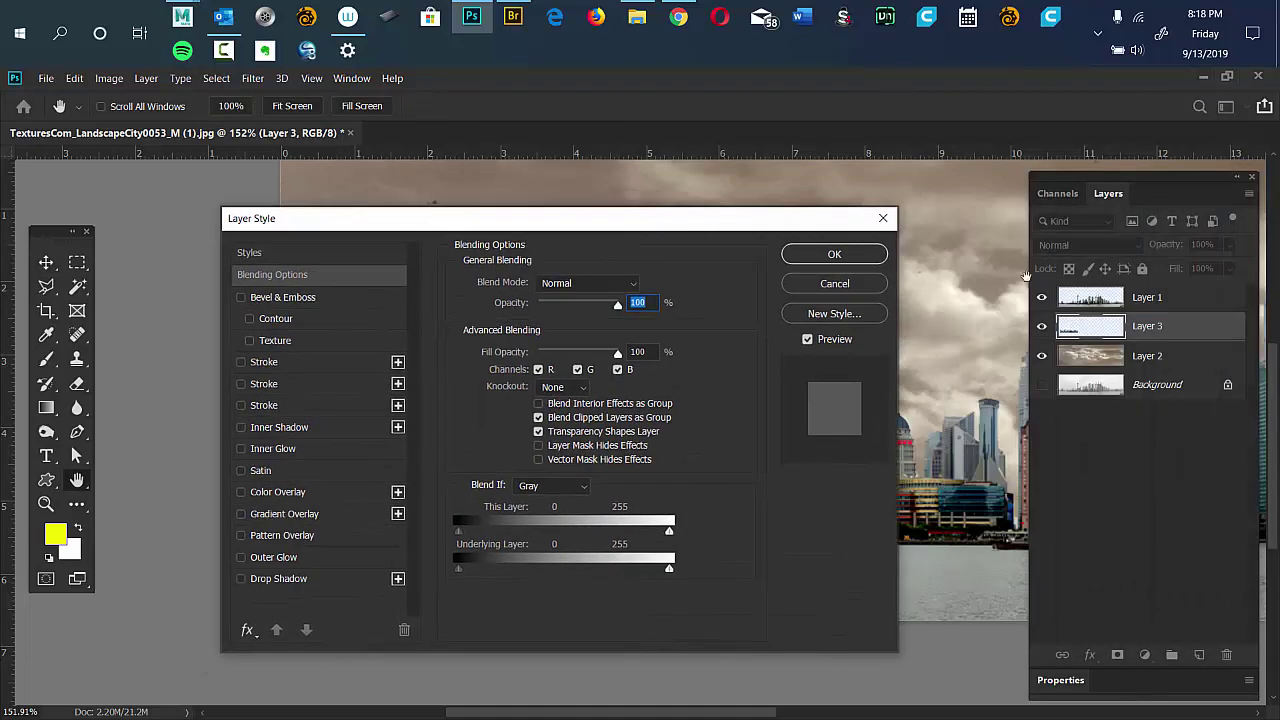
drag(779, 208, 1024, 88)
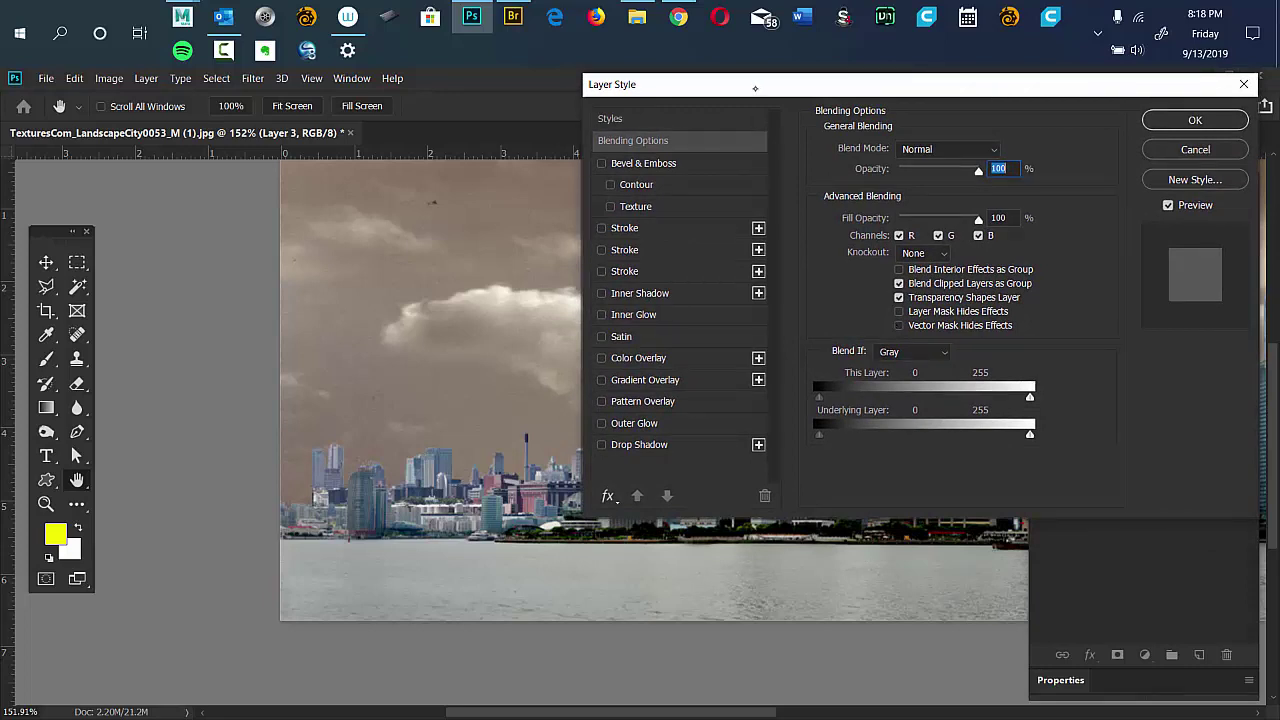
drag(850, 84, 943, 59)
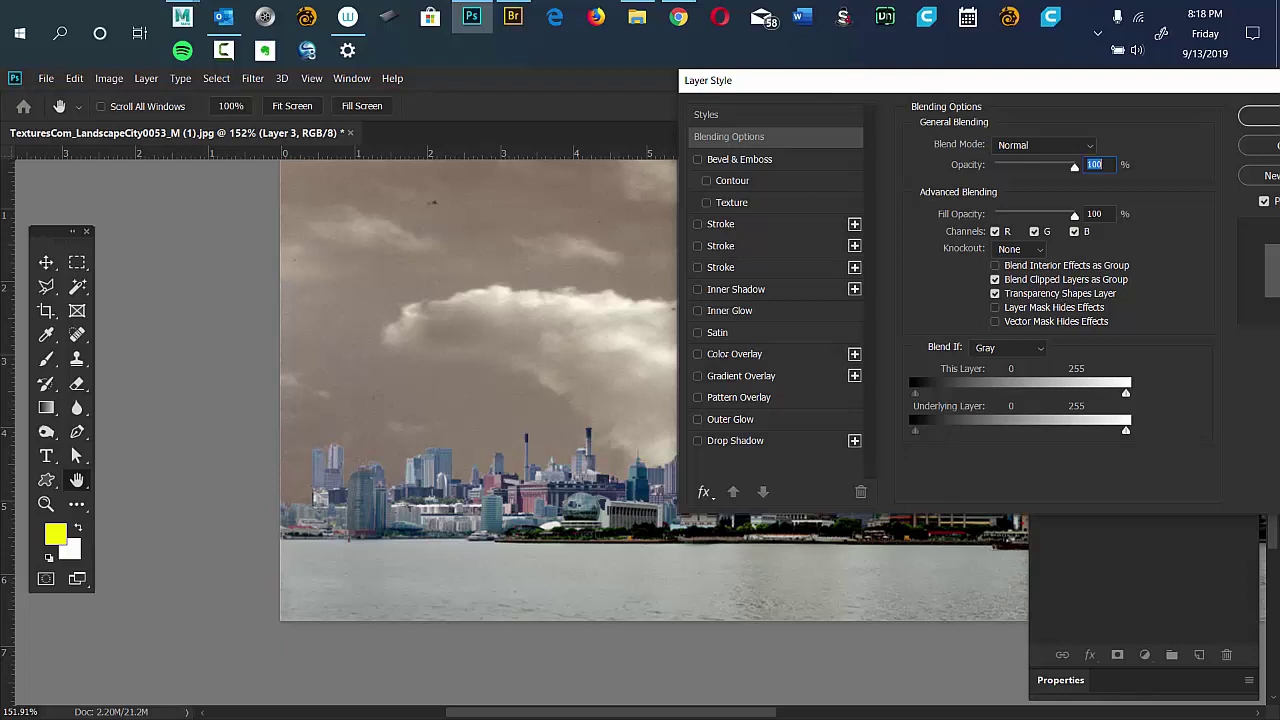
click(734, 354)
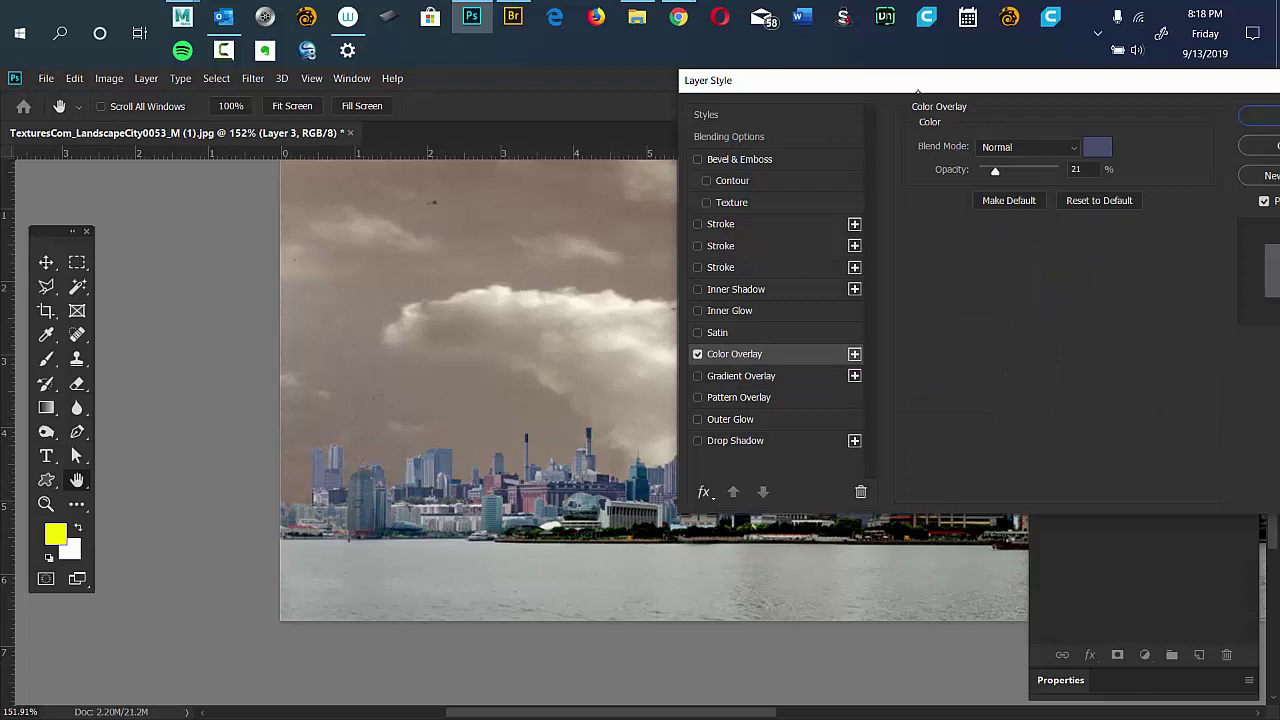
drag(916, 88, 925, 189)
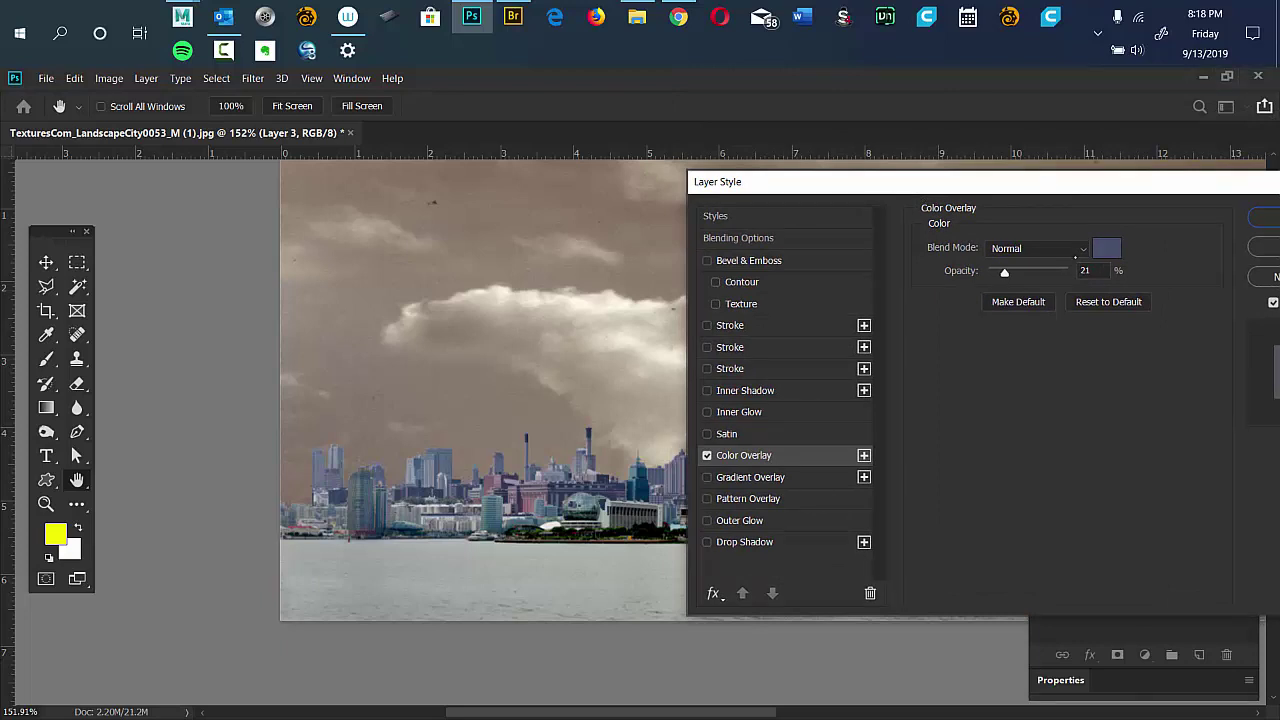
drag(1004, 272, 1047, 293)
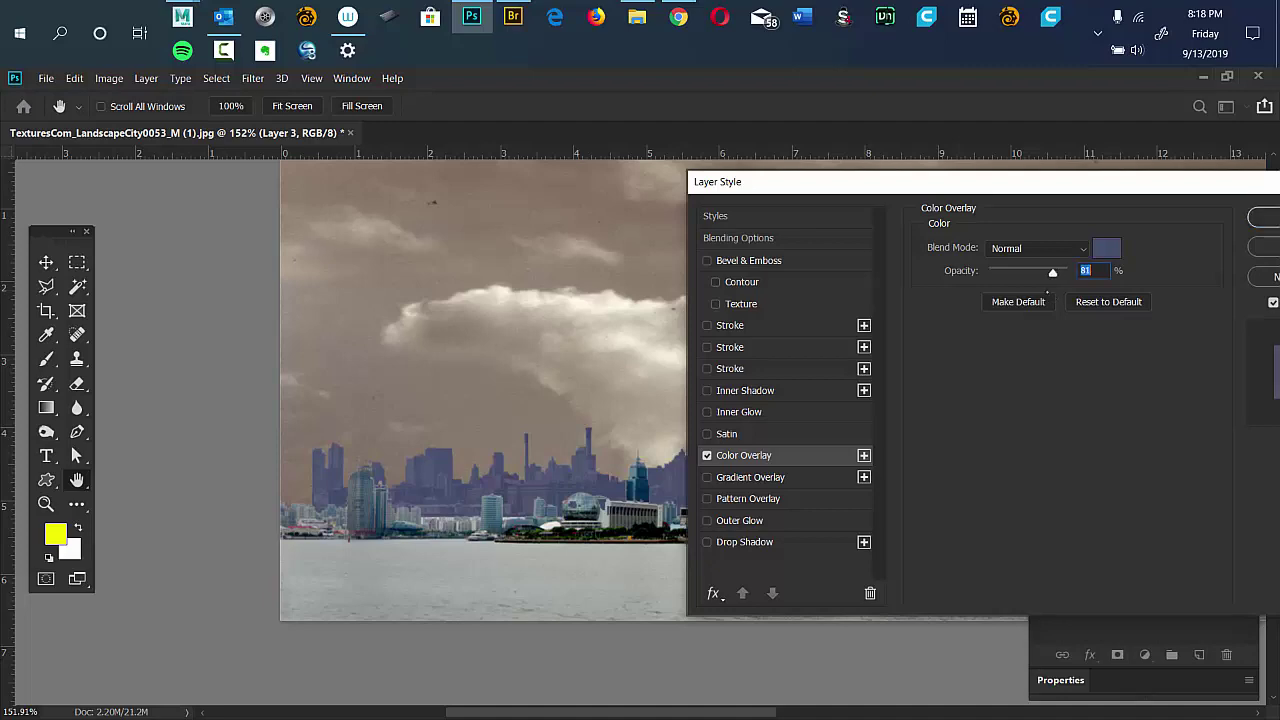
Sample the brownish overlay colour #7f7165 from the sky and apply the style.
click(1106, 248)
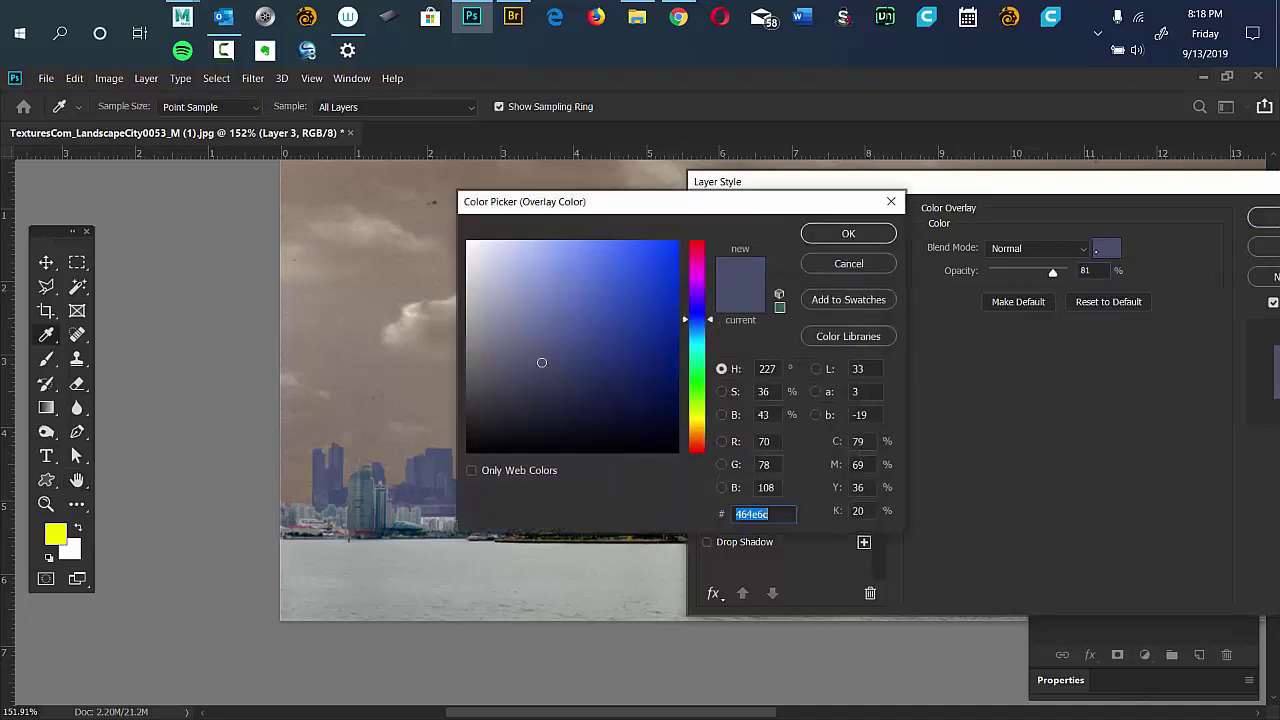
drag(698, 207, 844, 132)
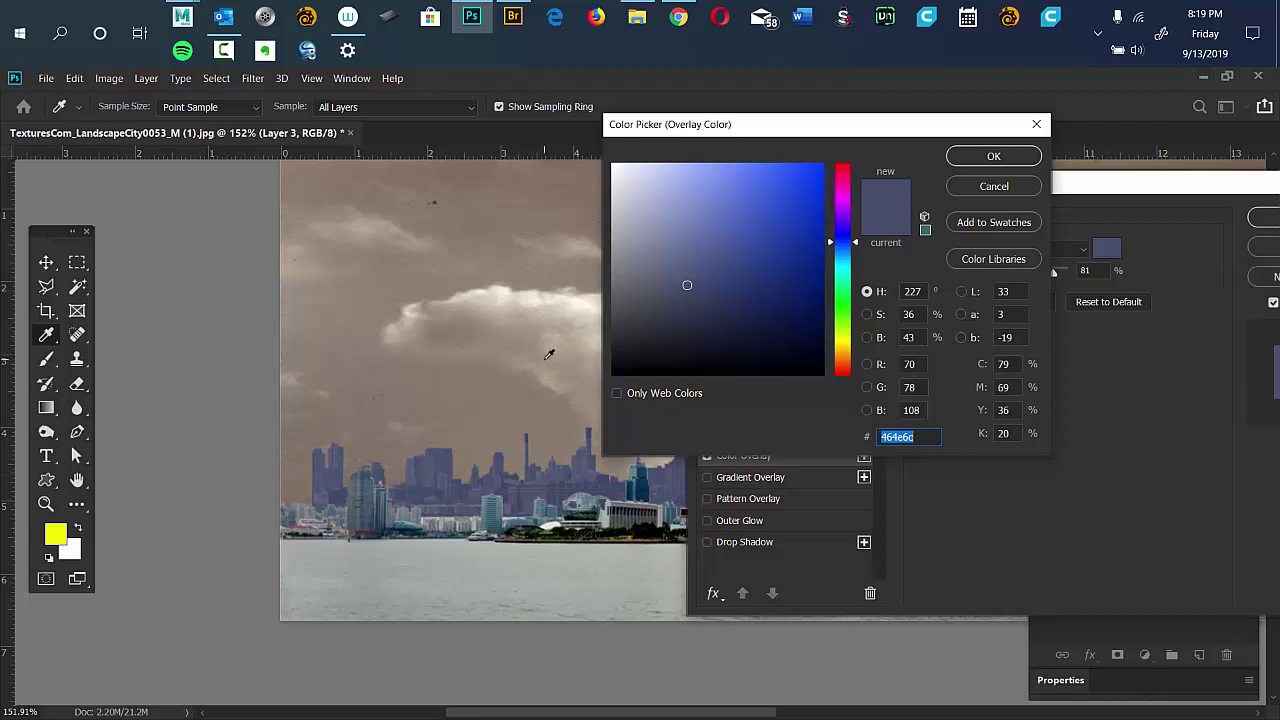
click(473, 452)
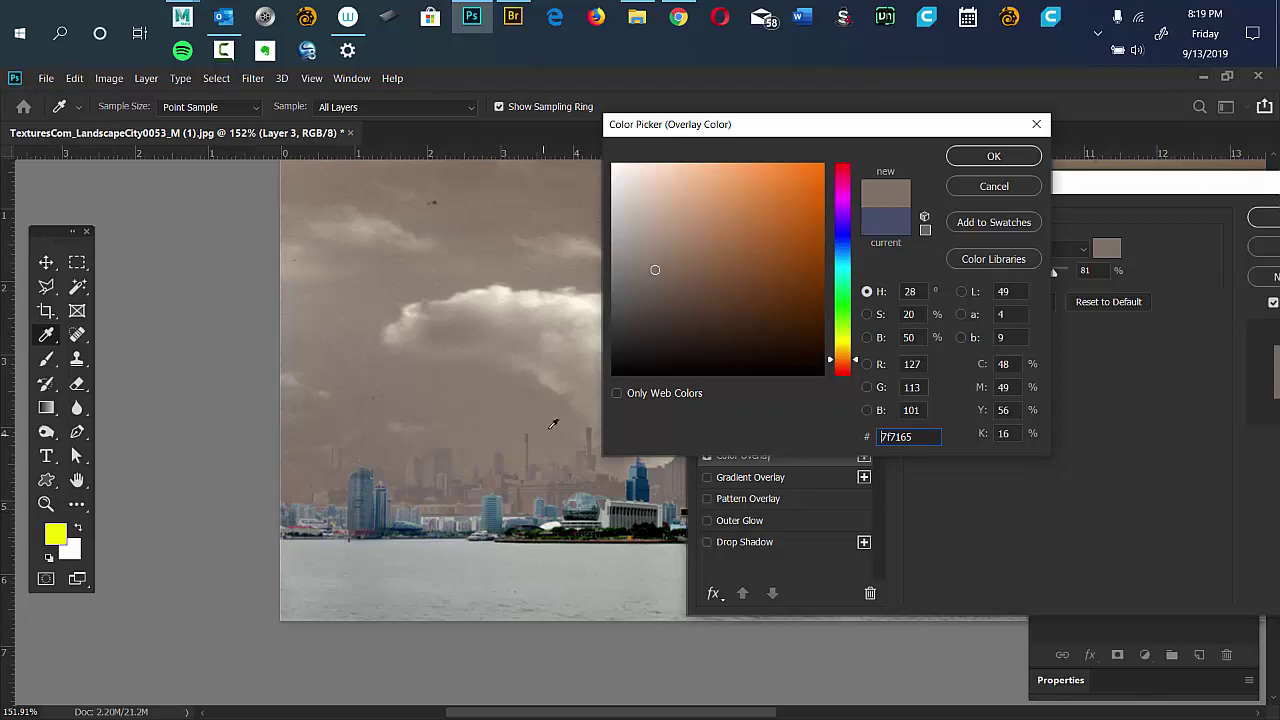
click(990, 156)
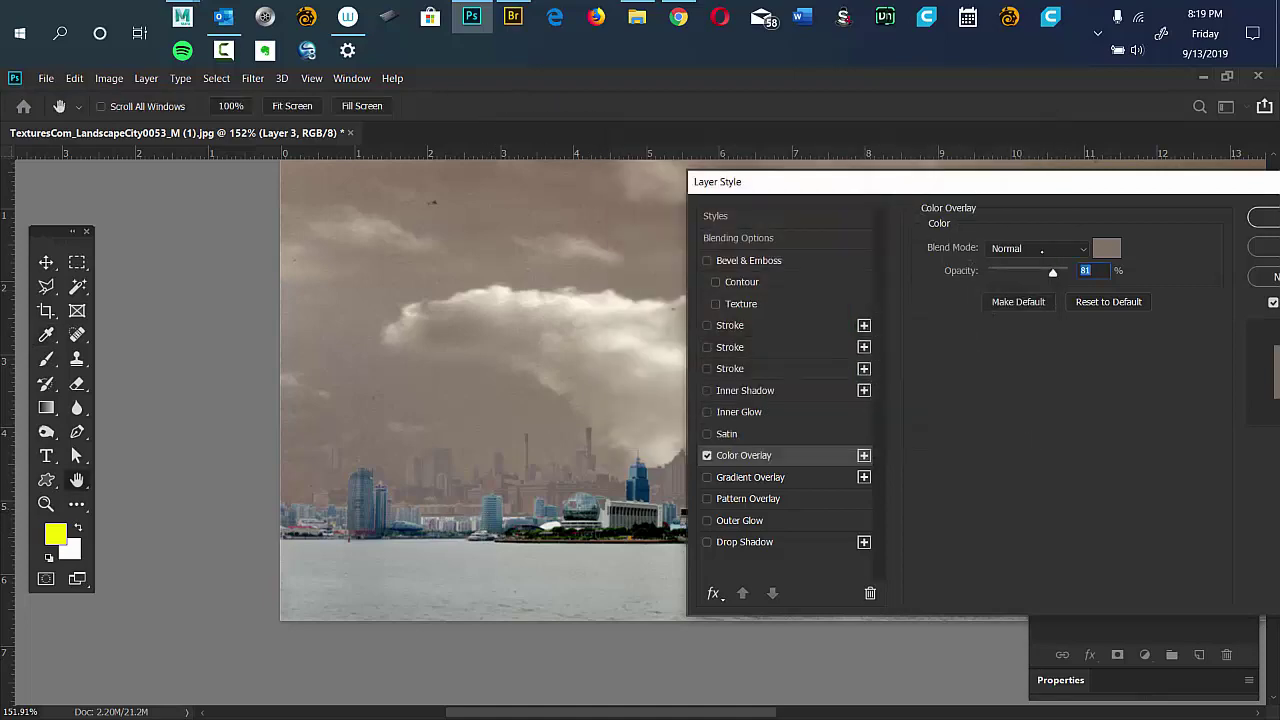
drag(990, 193, 1057, 177)
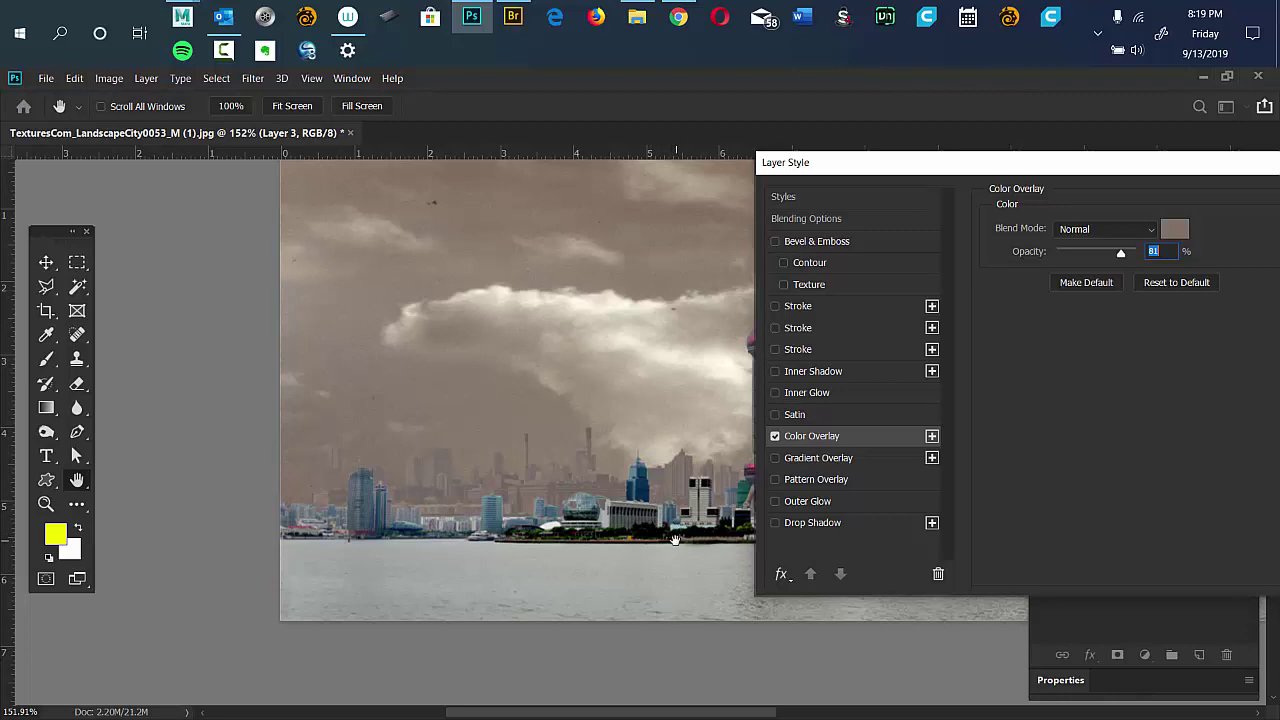
drag(997, 165, 690, 191)
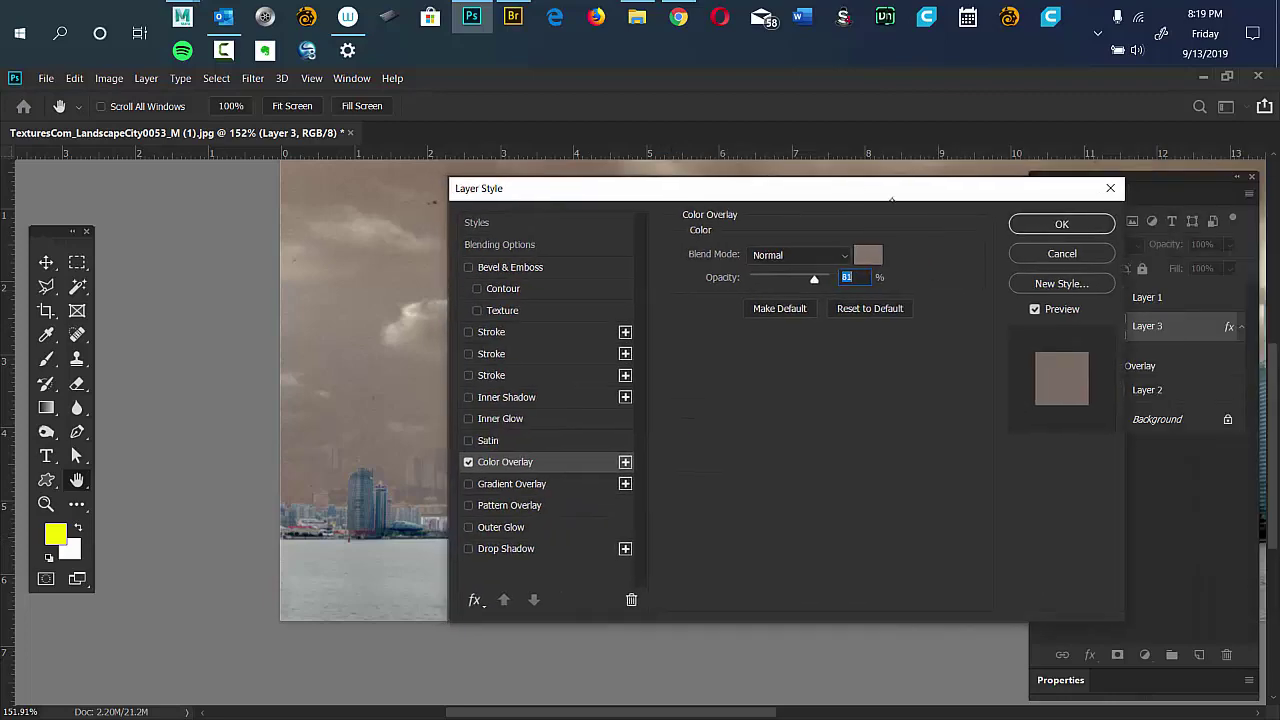
click(1028, 224)
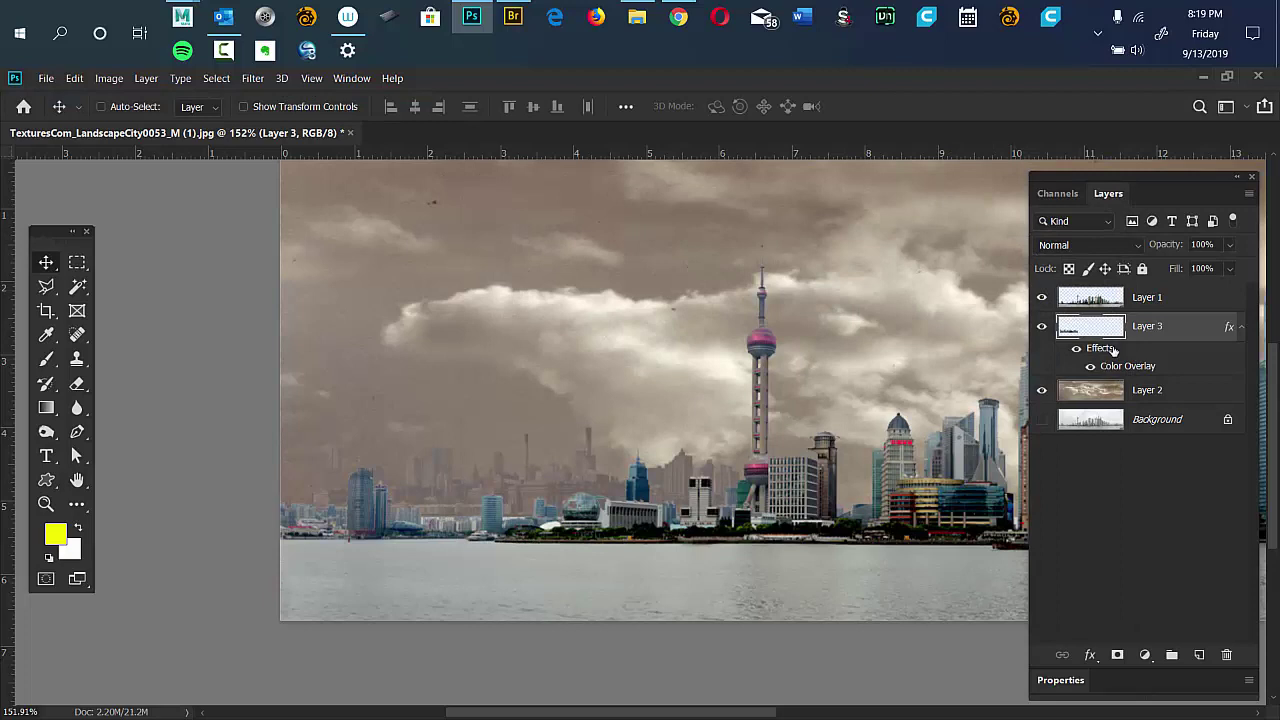
Compare Layer 3 with its overlay off and on, then switch to full-screen view with rulers.
click(1042, 328)
click(1076, 349)
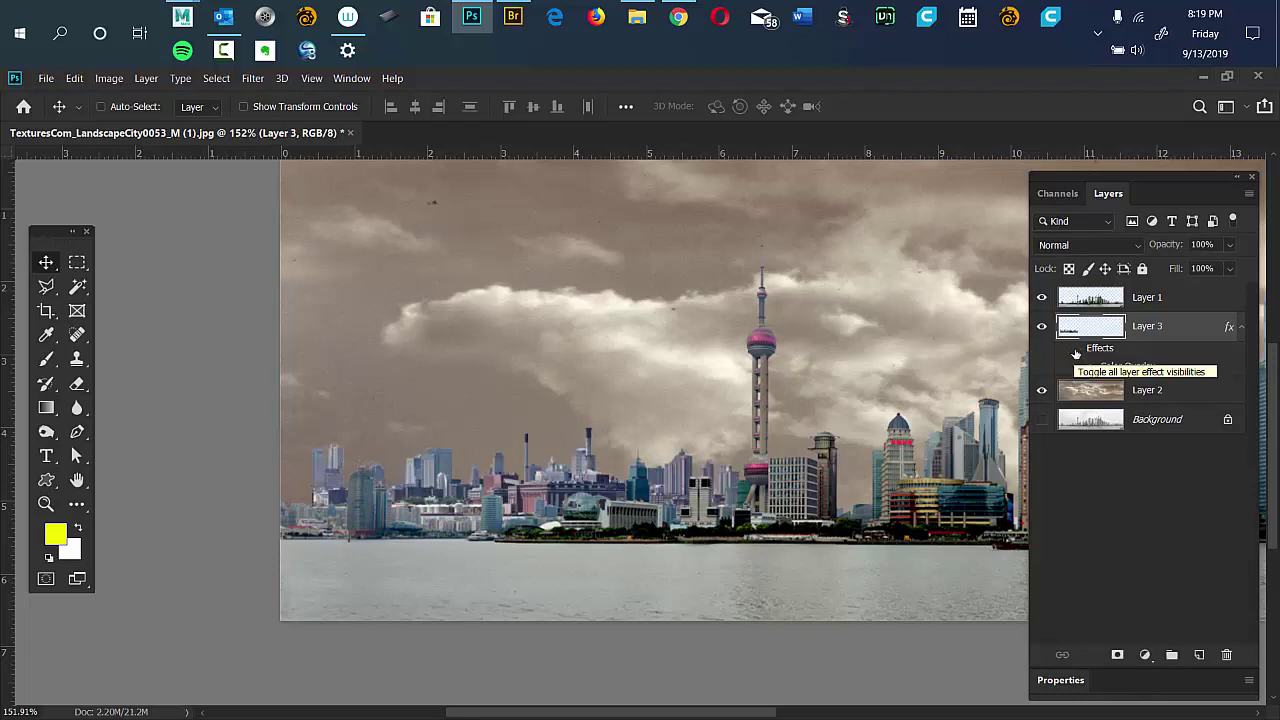
click(1076, 350)
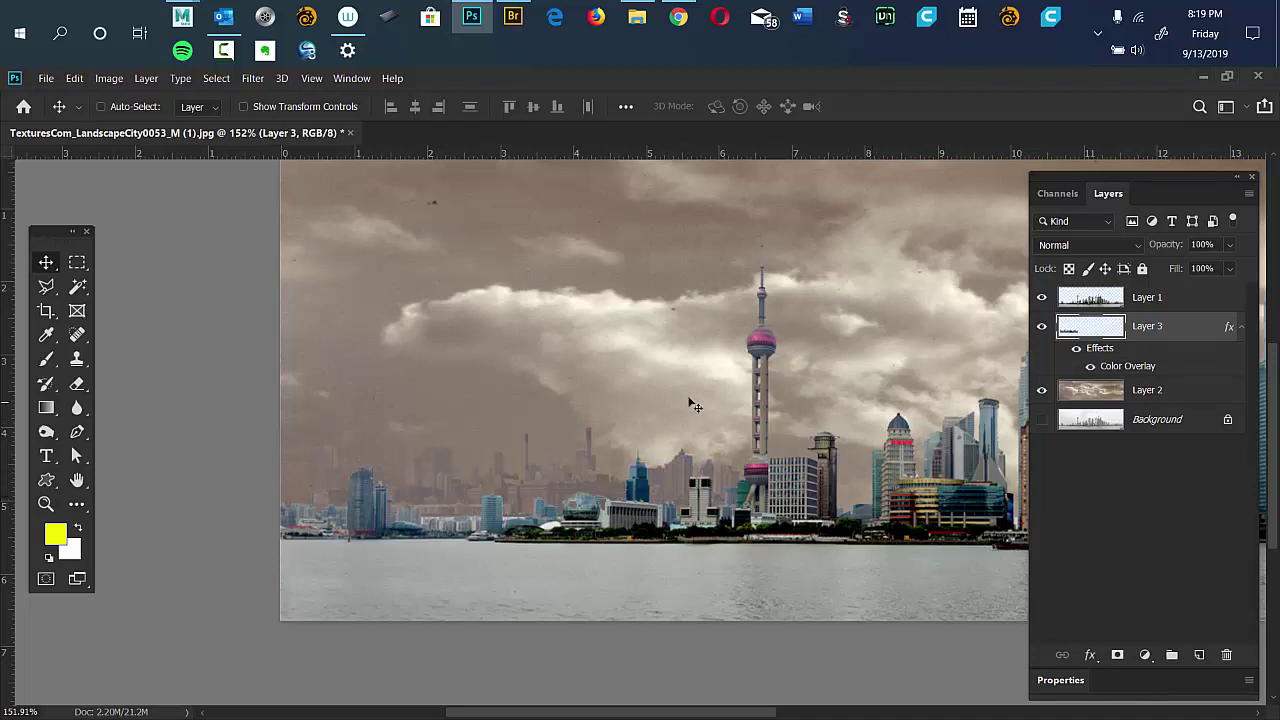
key(alt)
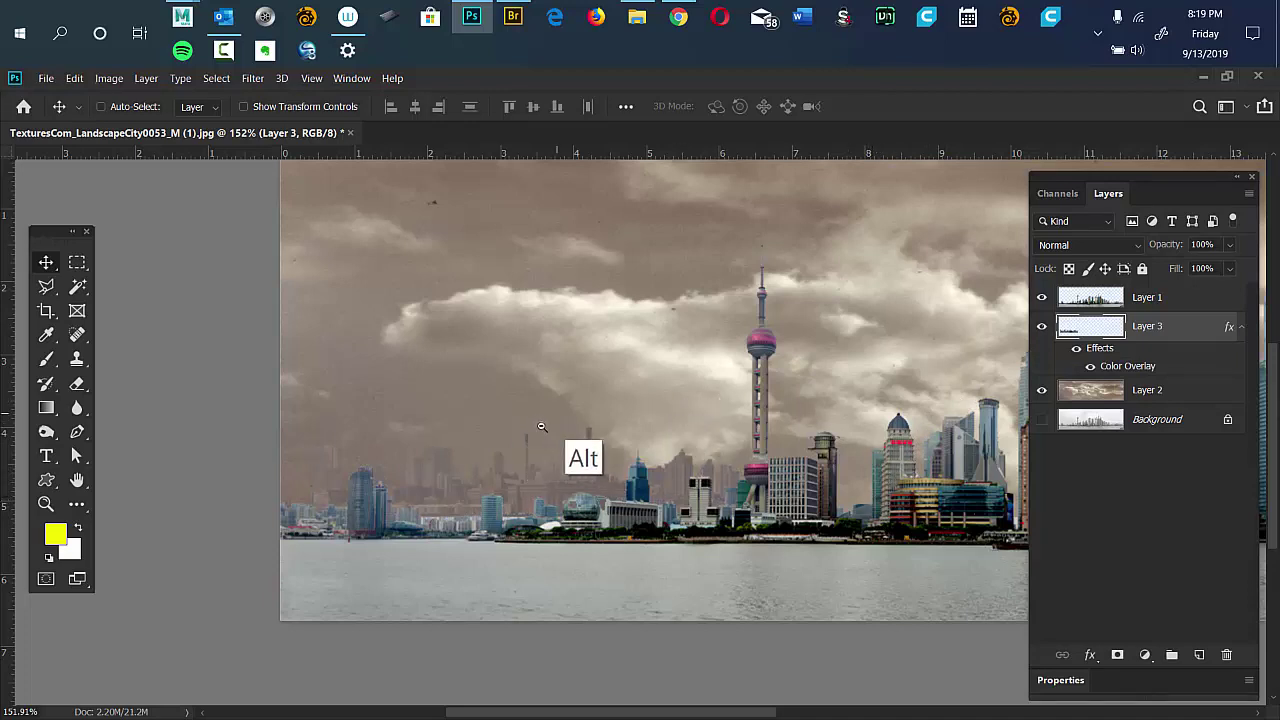
key(f)
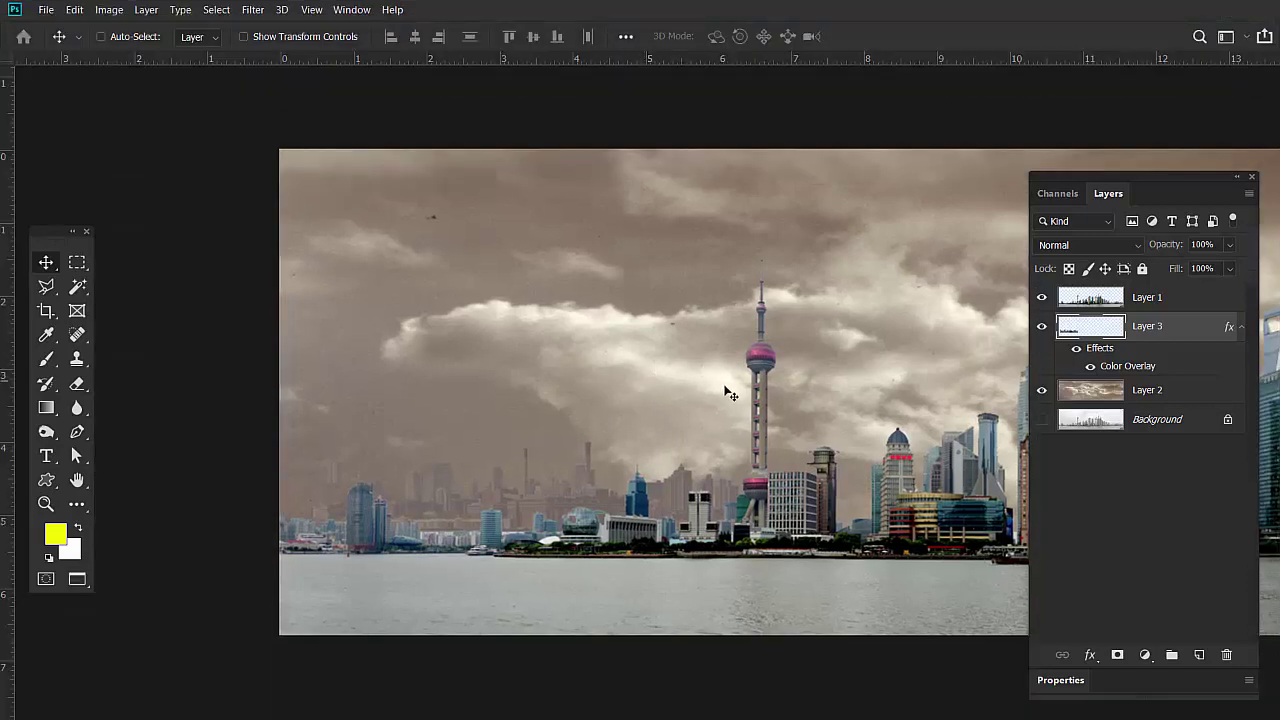
drag(737, 395, 601, 415)
key(ctrl+r)
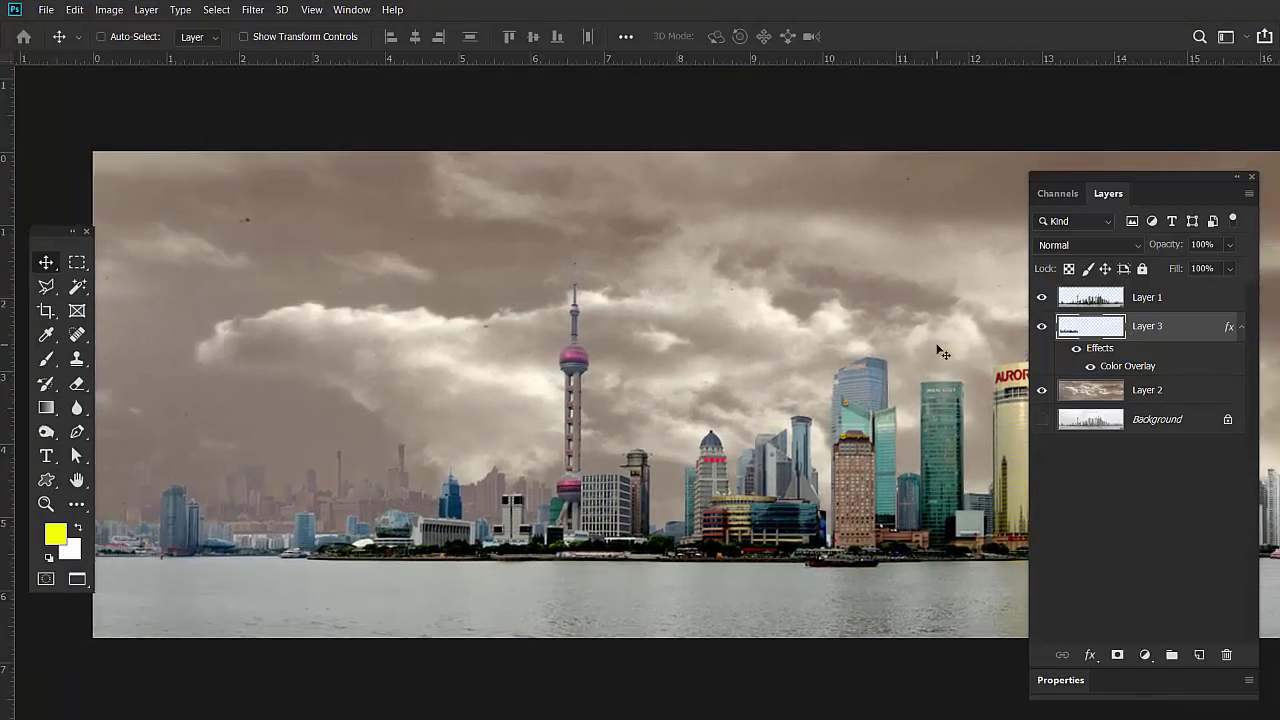
Duplicate the tinted ghost skyline and slide the copy right behind the Pudong towers.
key(ctrl)
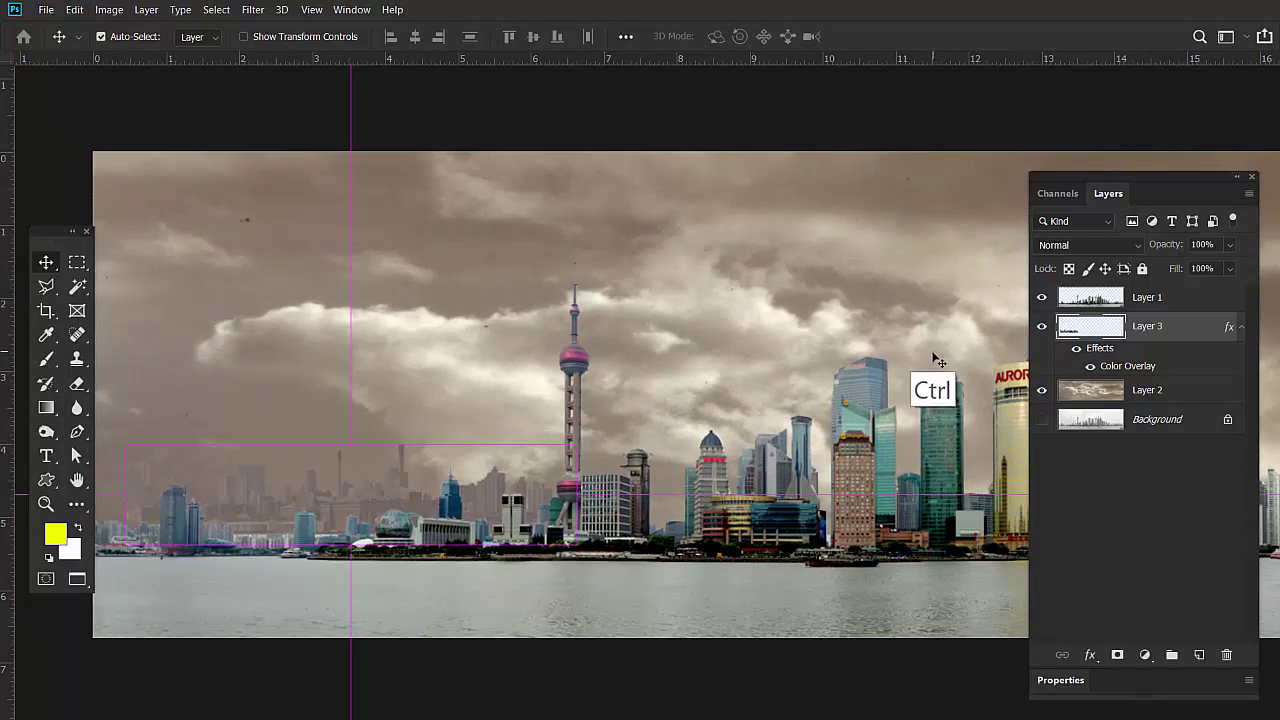
key(ctrl+j)
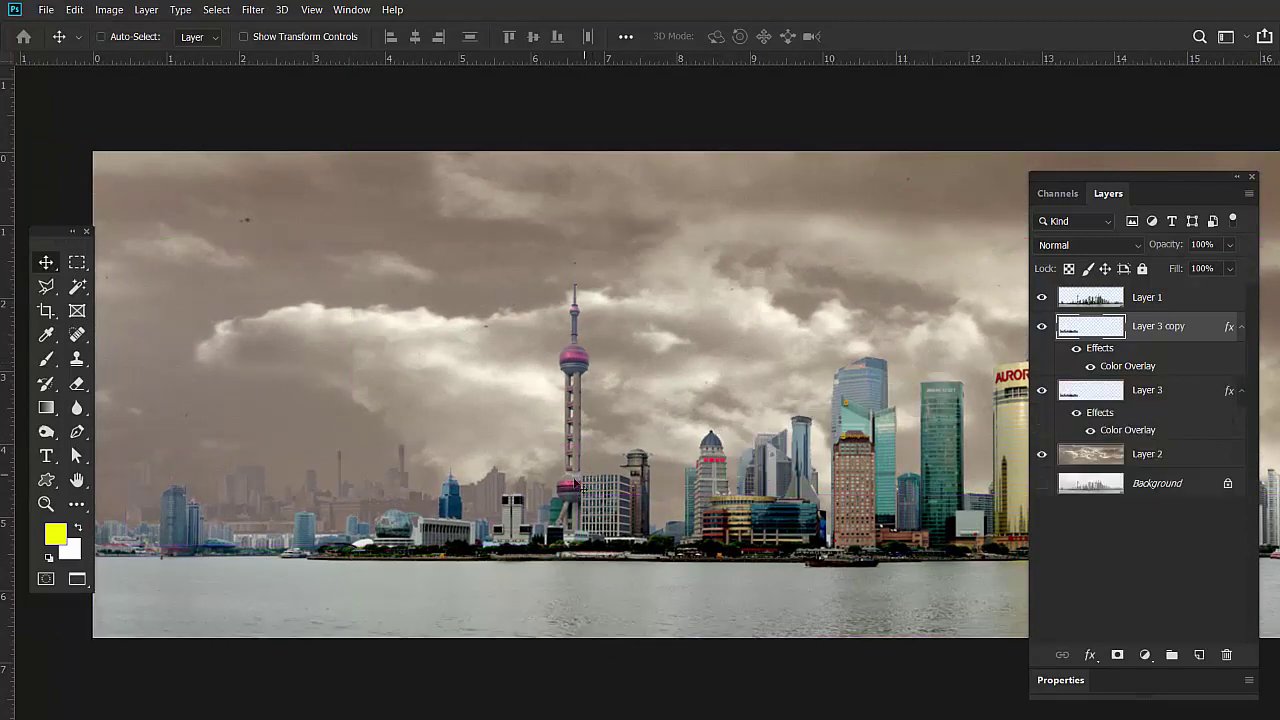
drag(567, 477, 905, 484)
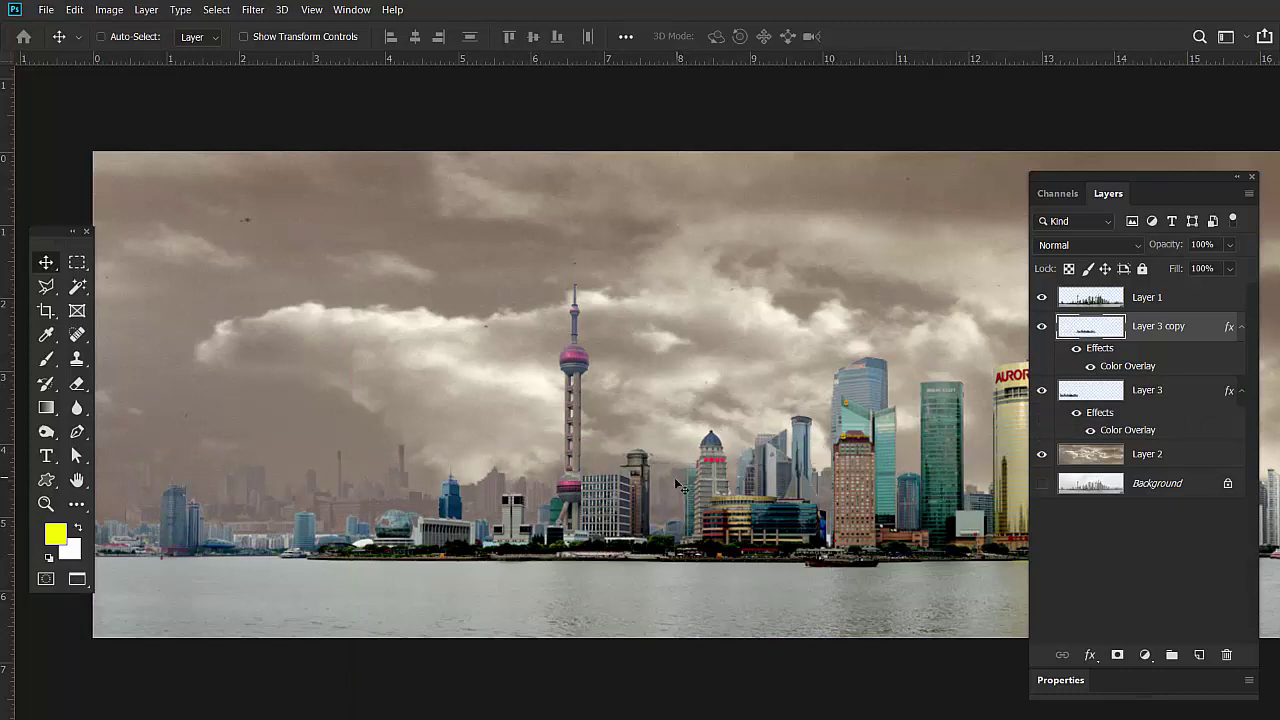
drag(680, 483, 680, 494)
drag(762, 418, 237, 394)
key(ctrl+r)
key(ctrl+r)
drag(754, 384, 852, 398)
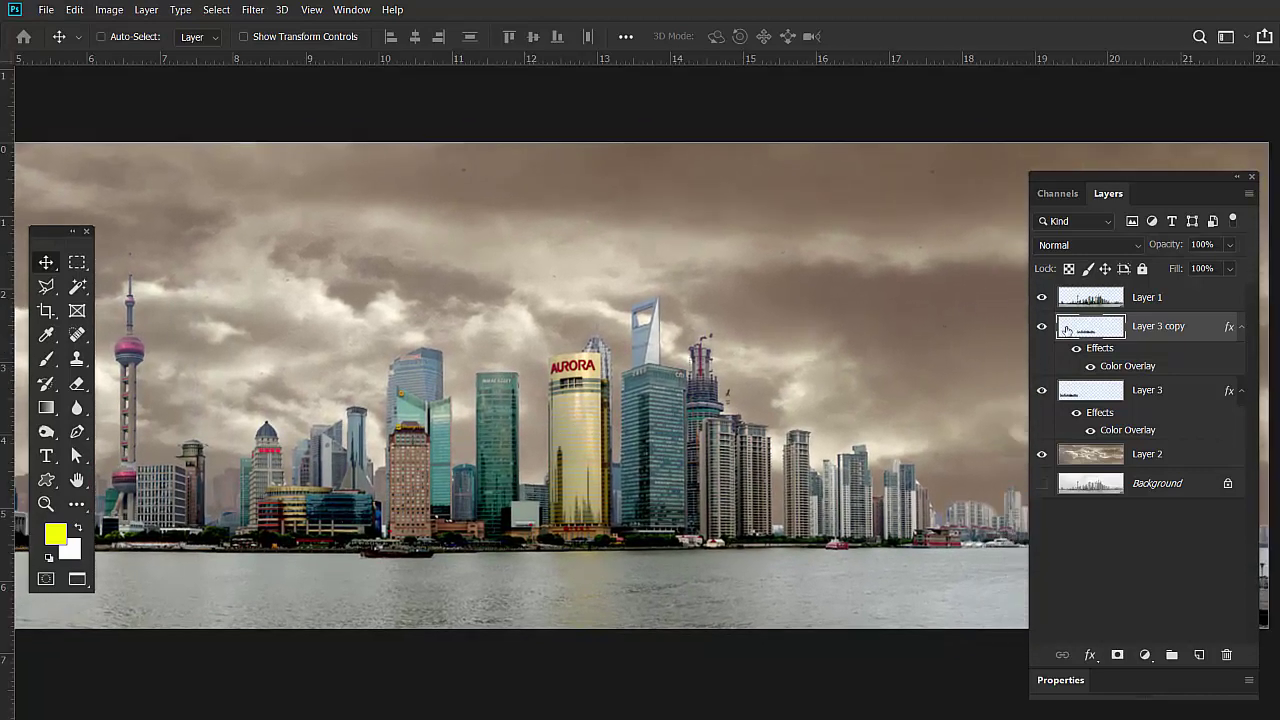
Duplicate the ghost layer again, move it right, and transform it taller and narrower.
key(ctrl+j)
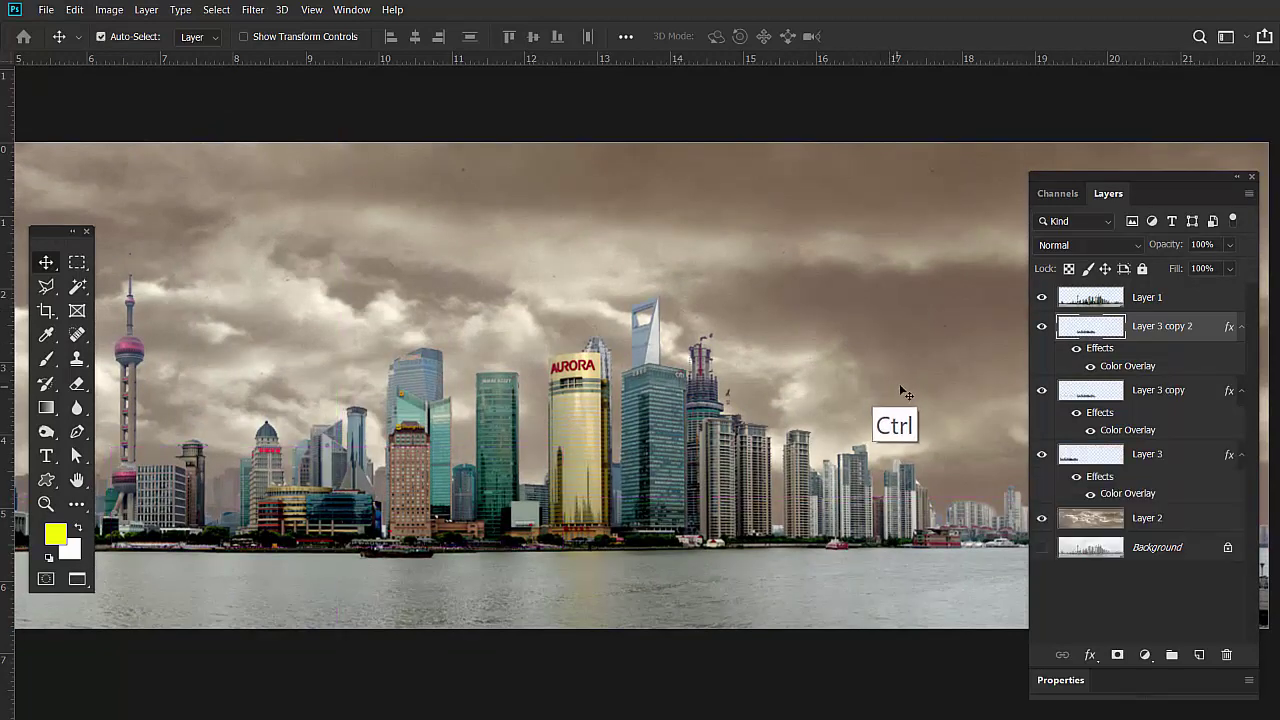
drag(1140, 180, 1229, 207)
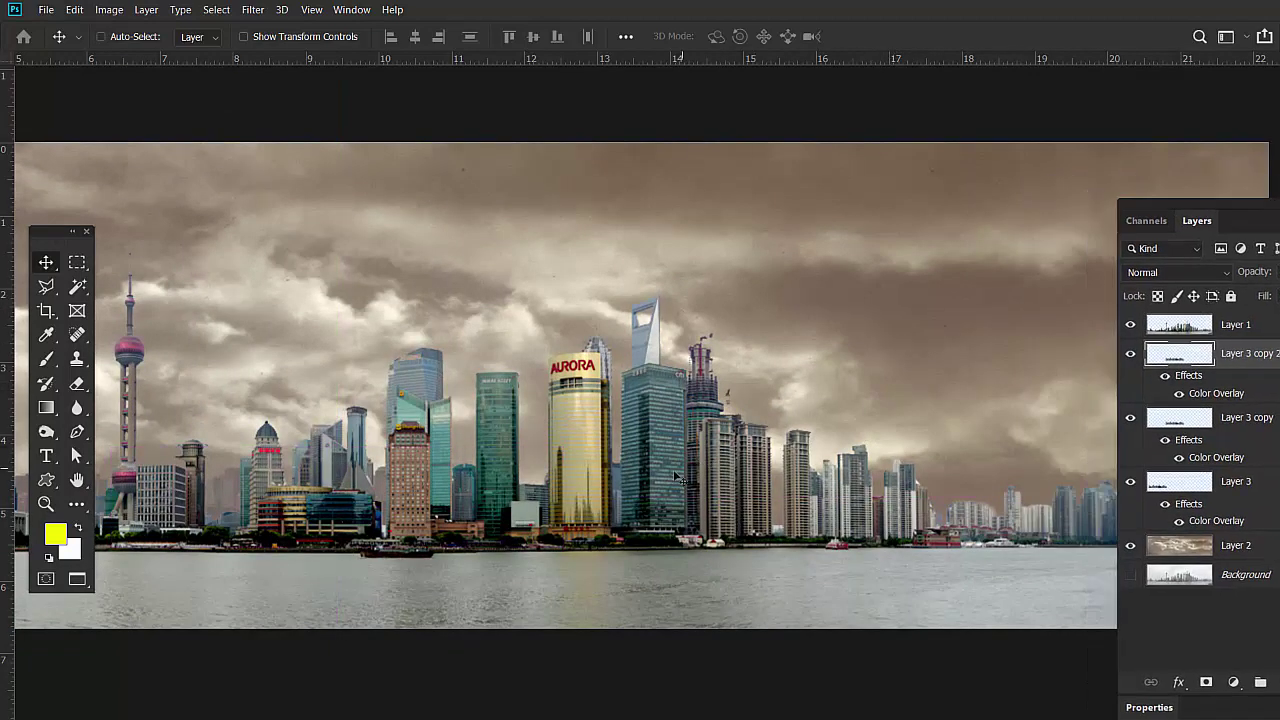
drag(724, 486, 997, 474)
key(ctrl+t)
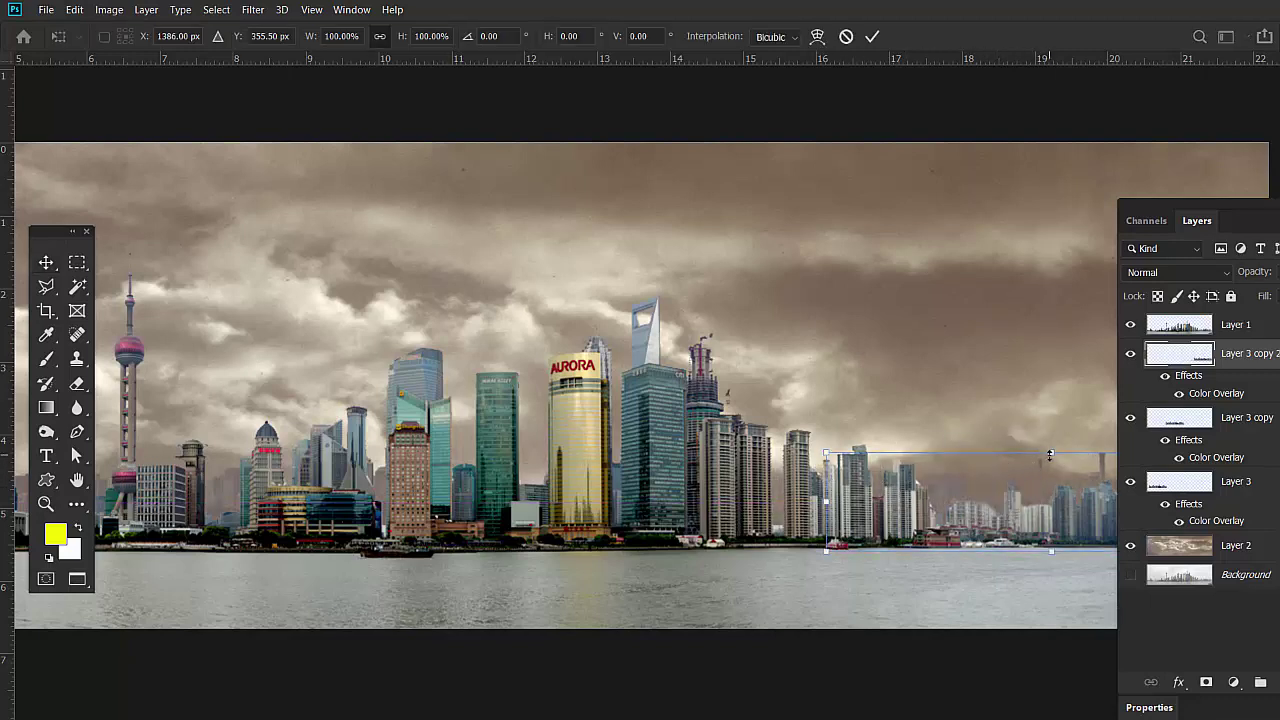
drag(1050, 455, 1051, 315)
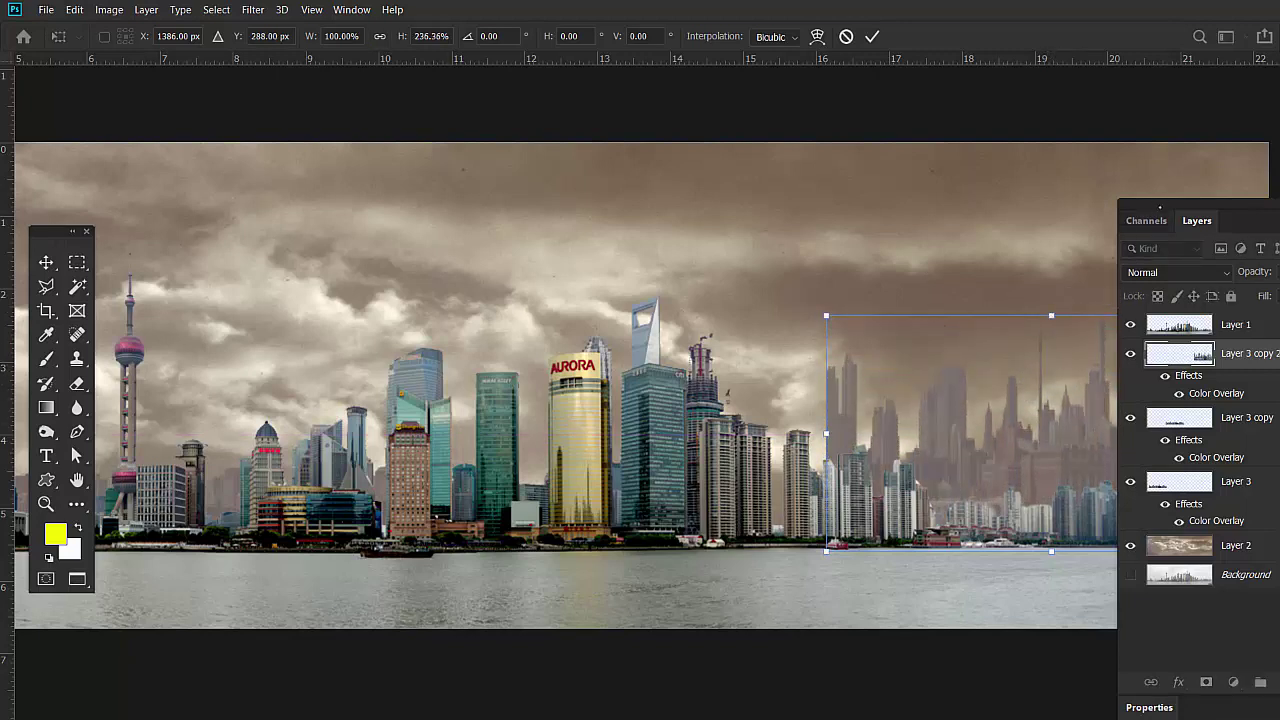
drag(1159, 207, 886, 104)
double_click(886, 104)
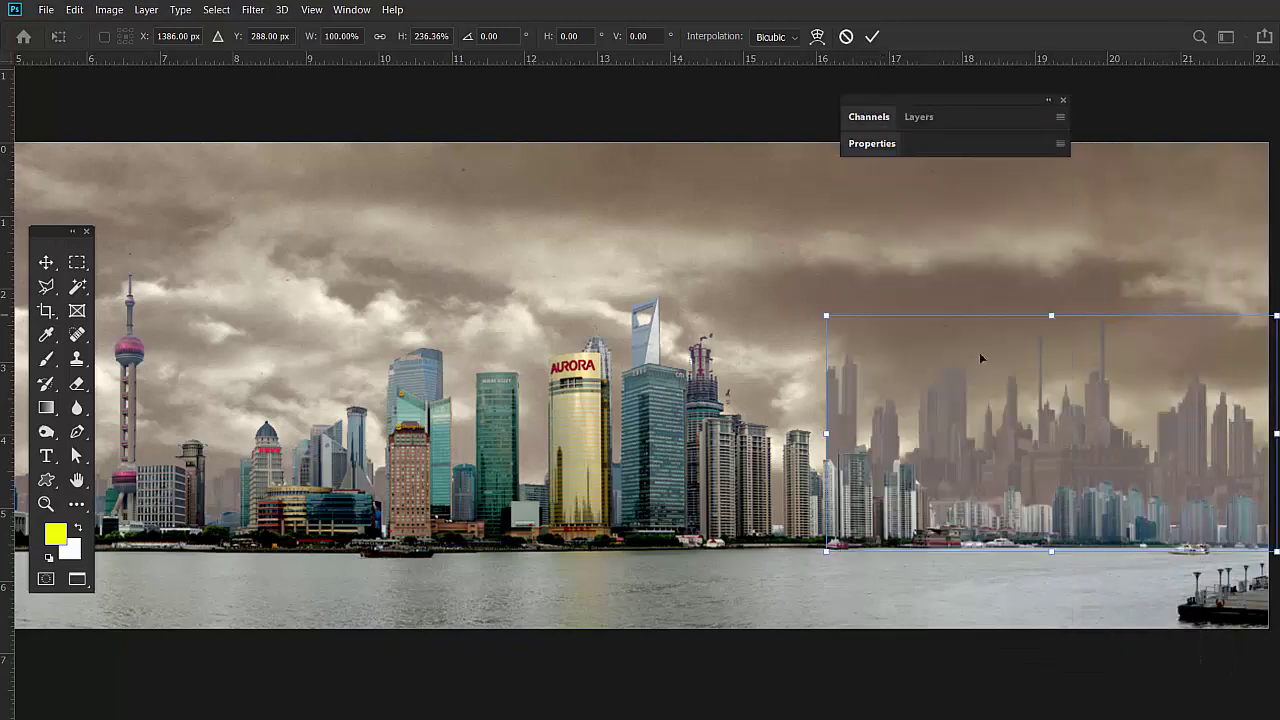
drag(1273, 434, 955, 468)
key(Return)
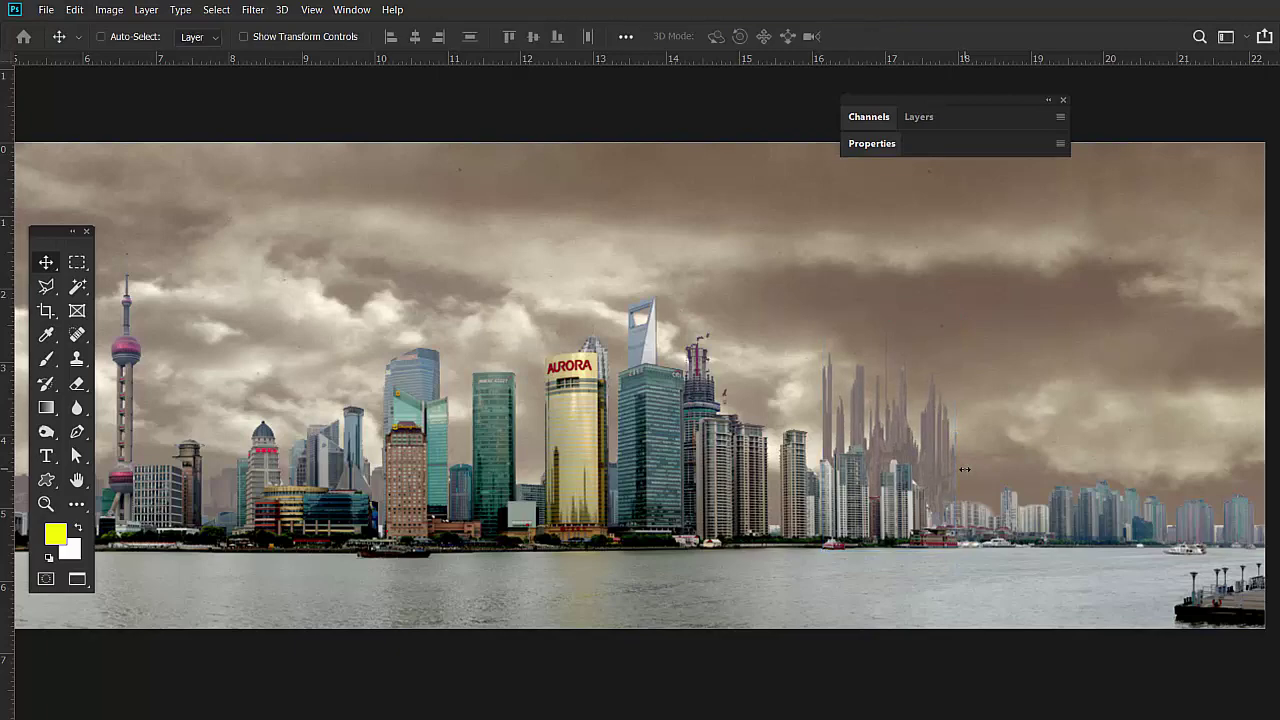
Alt-drag the ghost skyline to place another copy further right.
scroll(682, 360, down, 2)
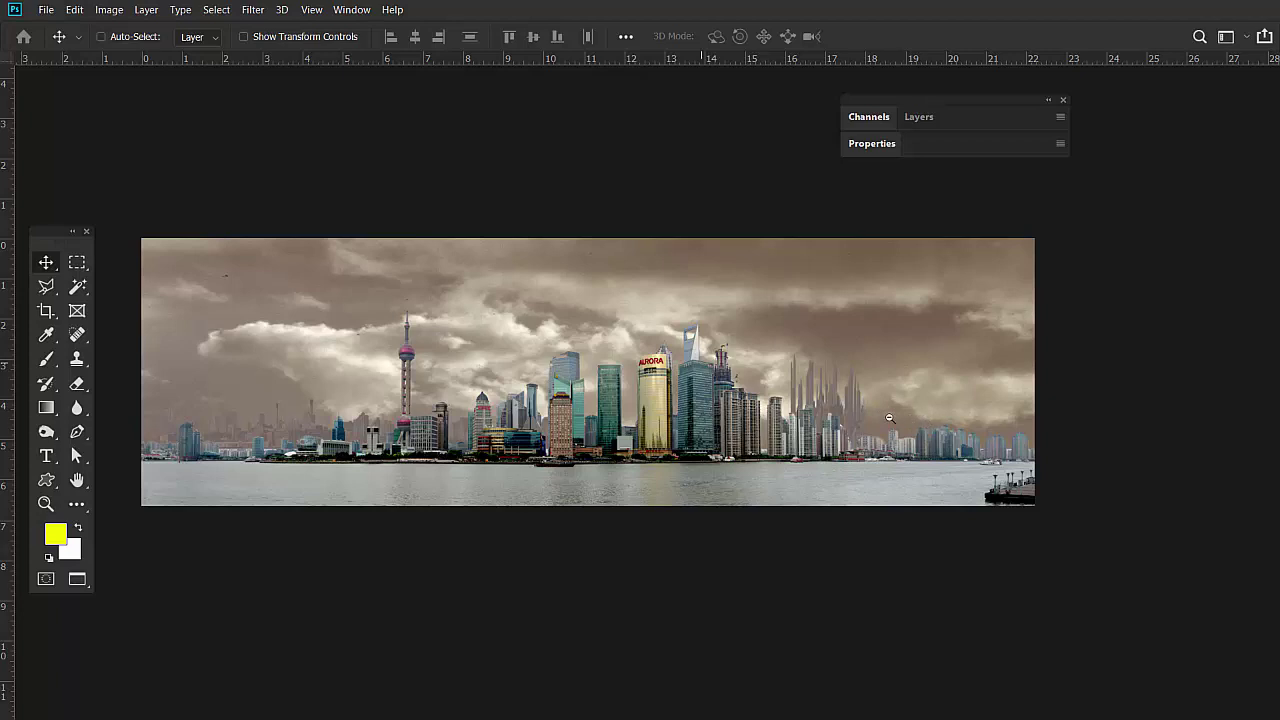
key(ctrl)
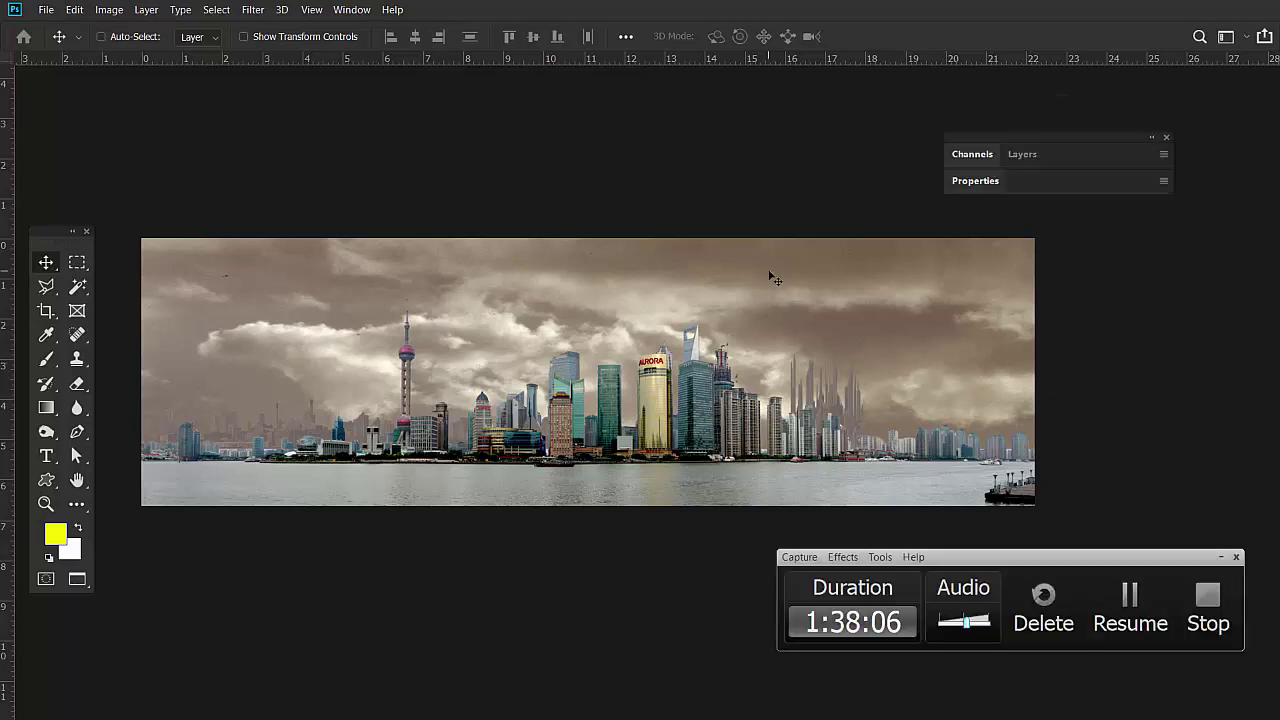
drag(848, 418, 840, 410)
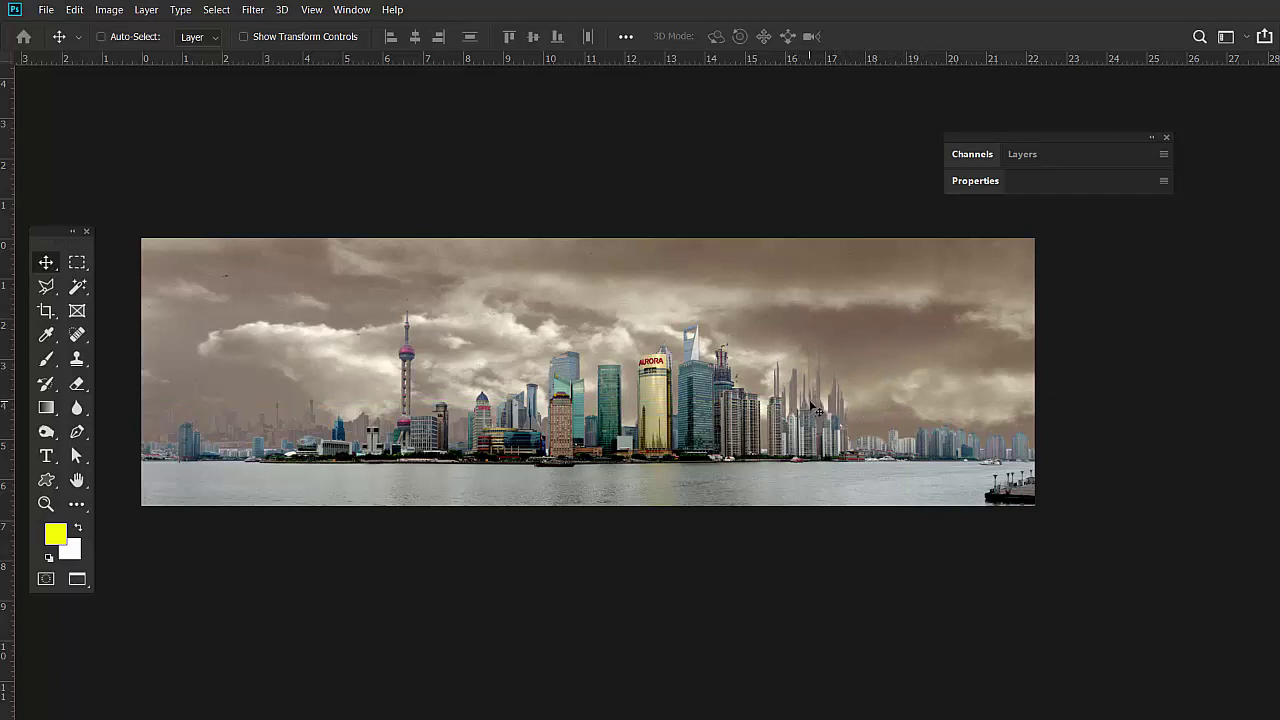
key(alt)
drag(792, 395, 948, 391)
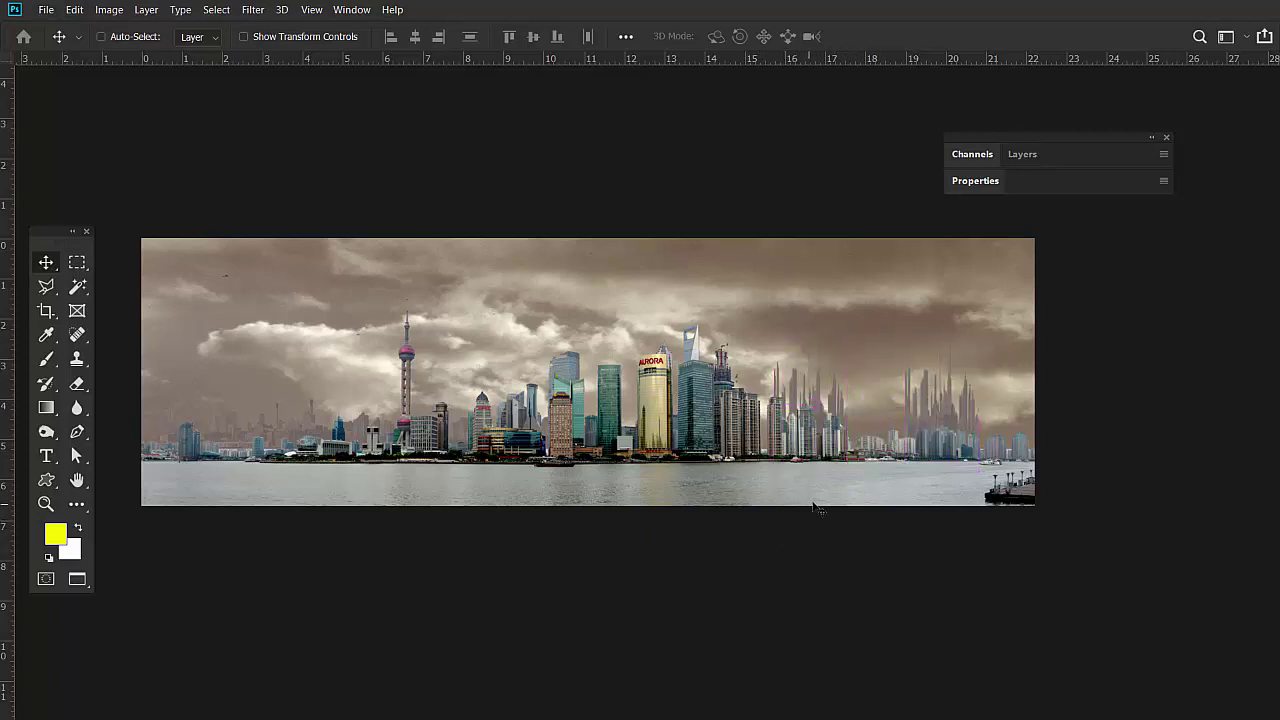
drag(936, 398, 945, 403)
Stretch the new ghost copy taller to 145.46% height and commit.
key(ctrl)
key(ctrl+t)
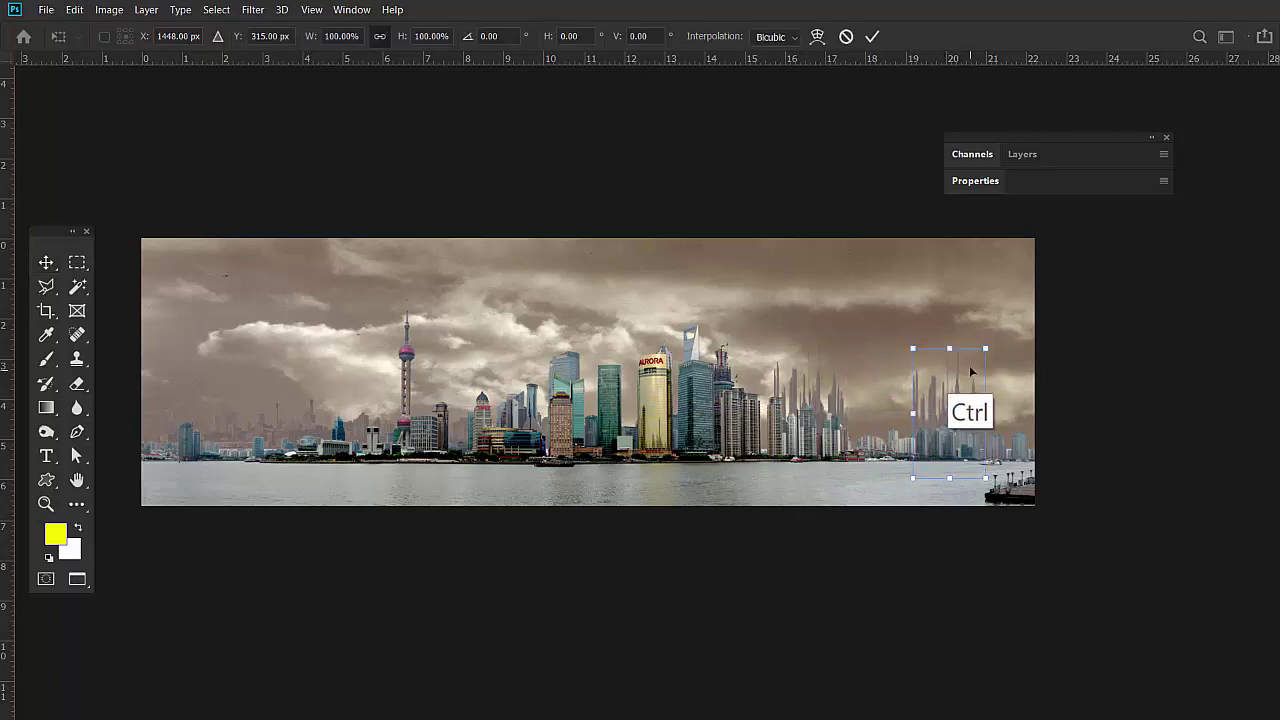
key(shift)
drag(950, 349, 950, 280)
click(872, 36)
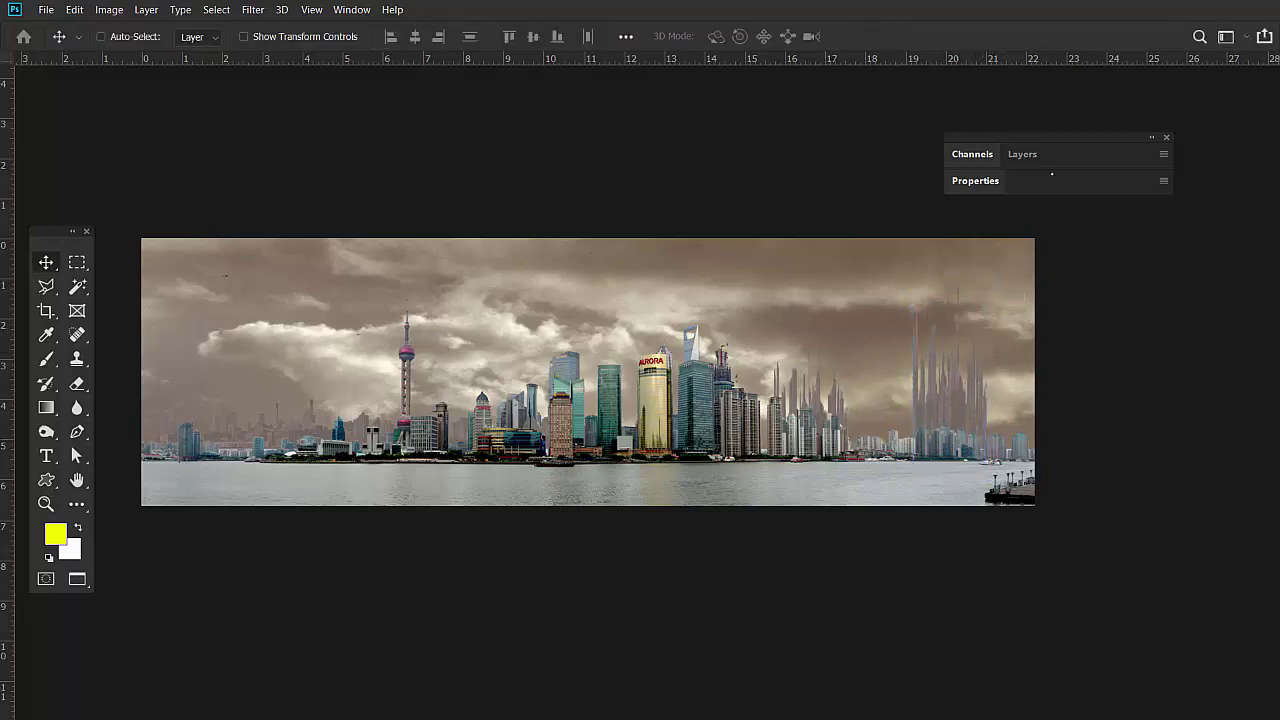
Show the Layers panel and toggle Layer 3 copy 3's Color Overlay off and on.
double_click(1056, 137)
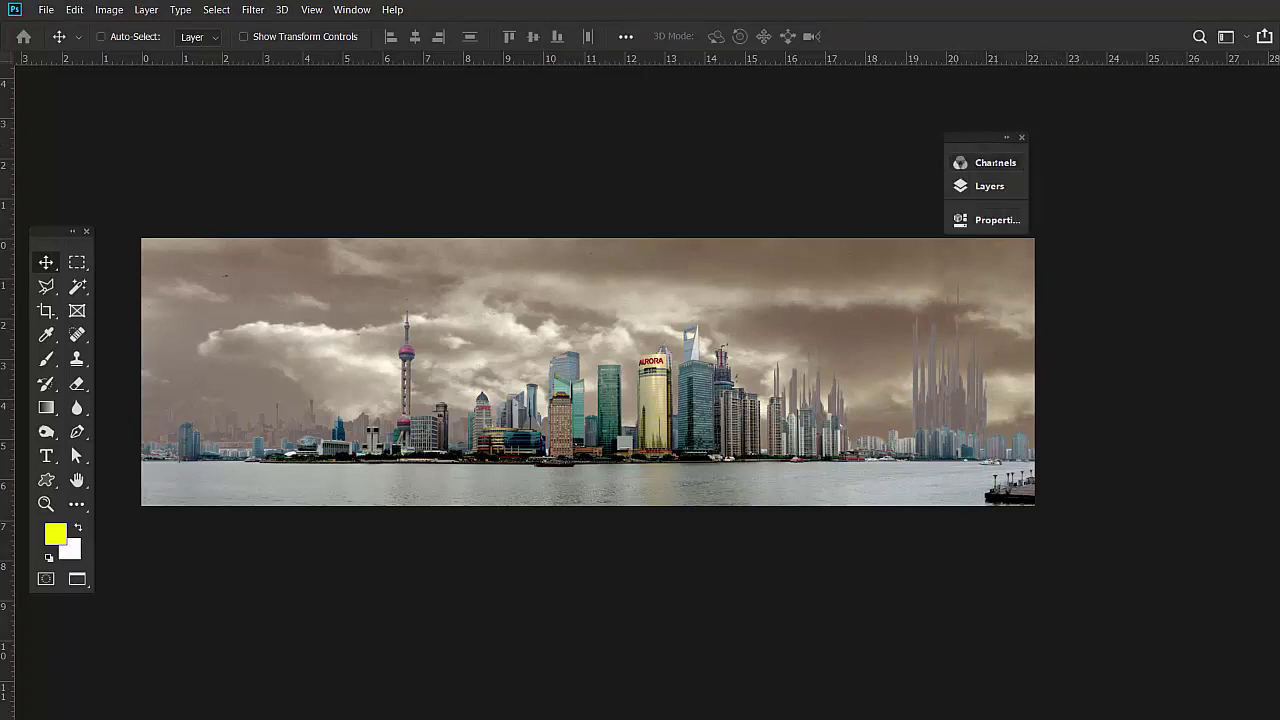
double_click(1001, 139)
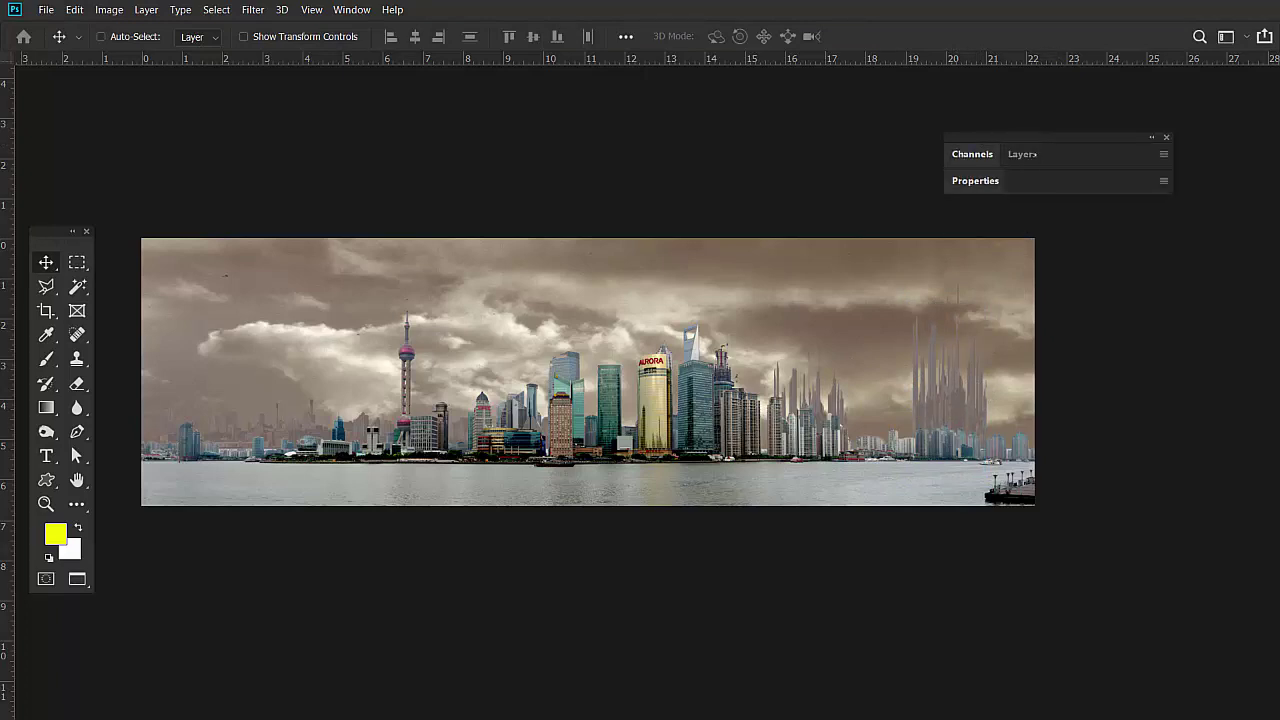
key(F7)
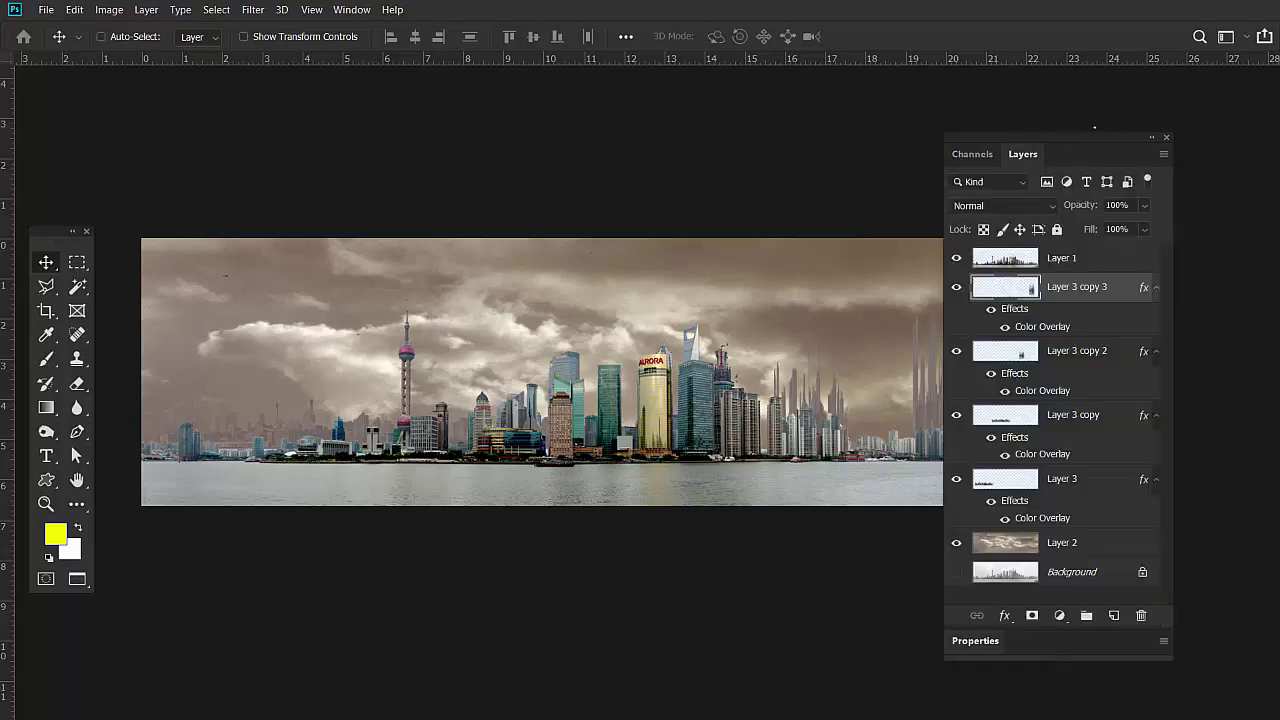
drag(1094, 131, 1177, 98)
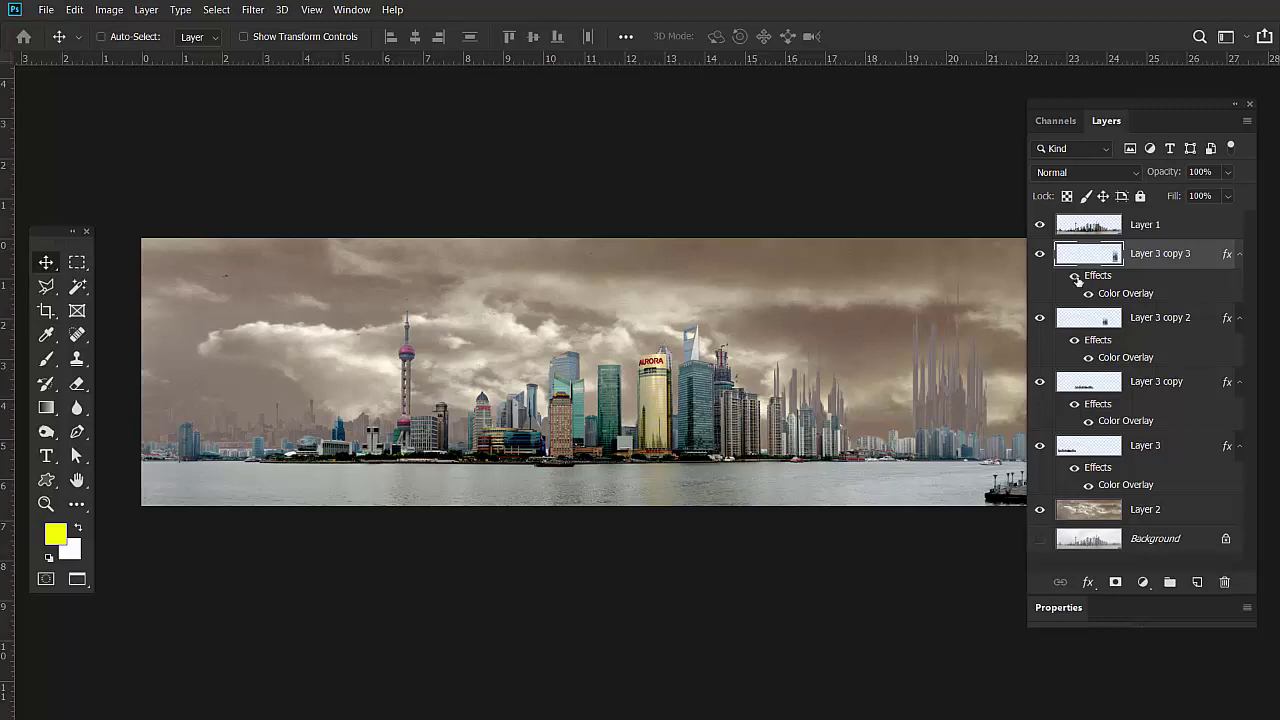
click(1075, 276)
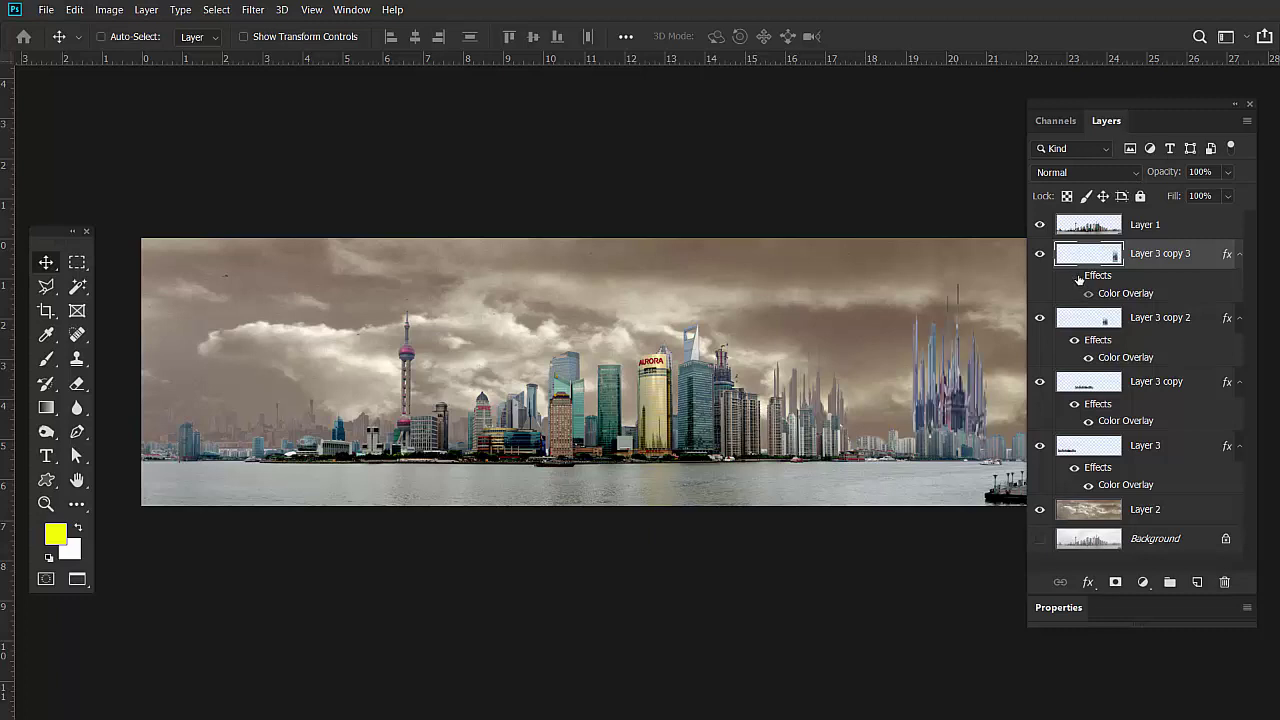
click(1075, 276)
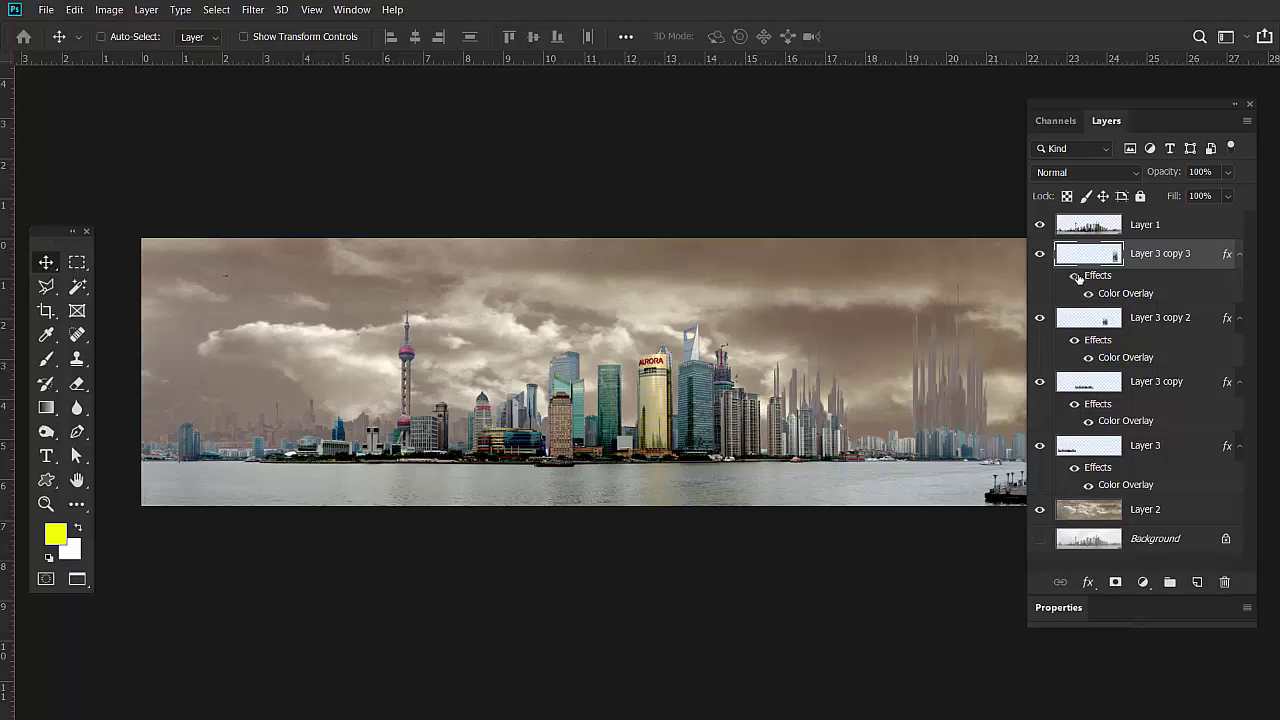
Change Layer 3 copy 3's overlay to a light tan sampled from the sky, opacity raised above 81%.
double_click(1126, 294)
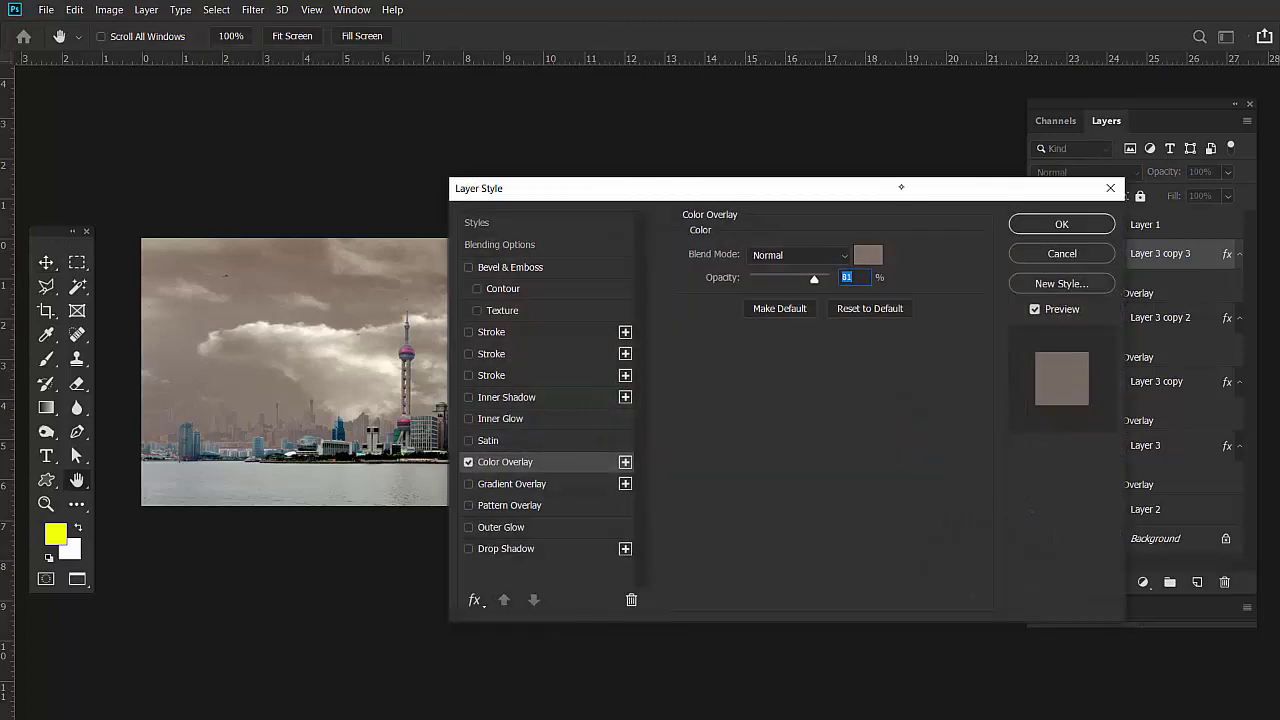
drag(900, 187, 419, 161)
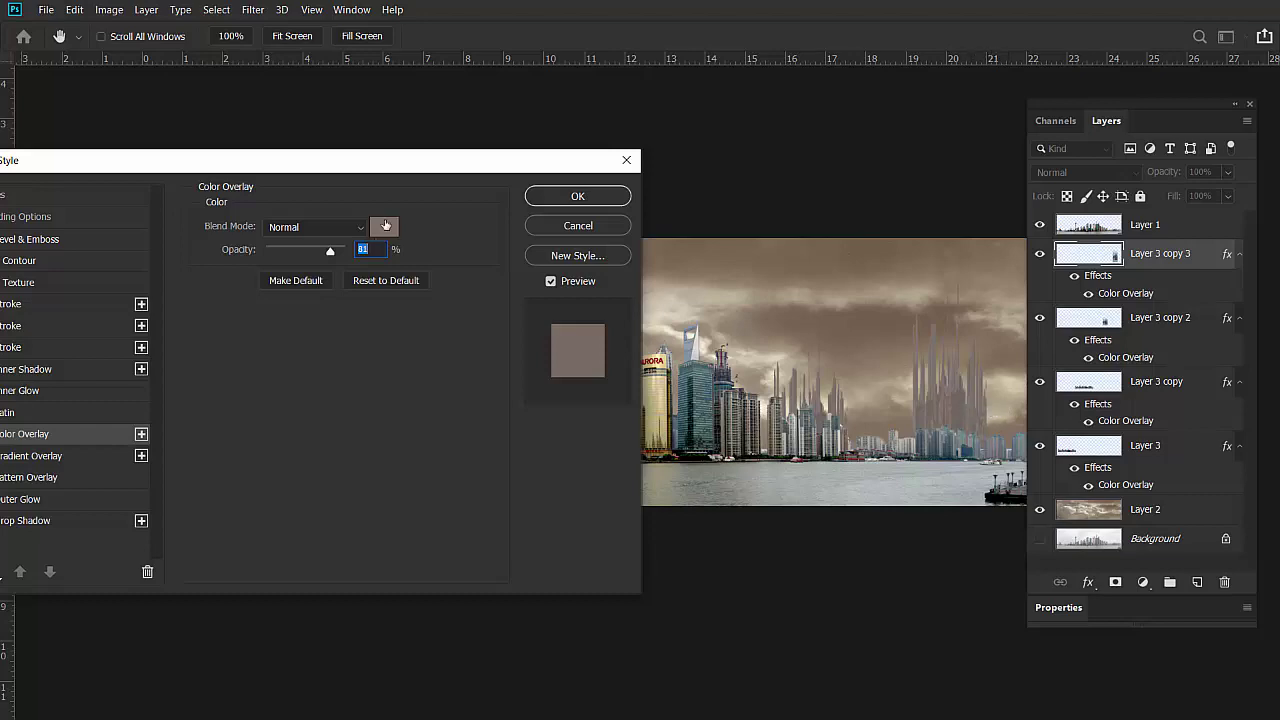
click(385, 225)
drag(855, 122, 420, 434)
click(1007, 413)
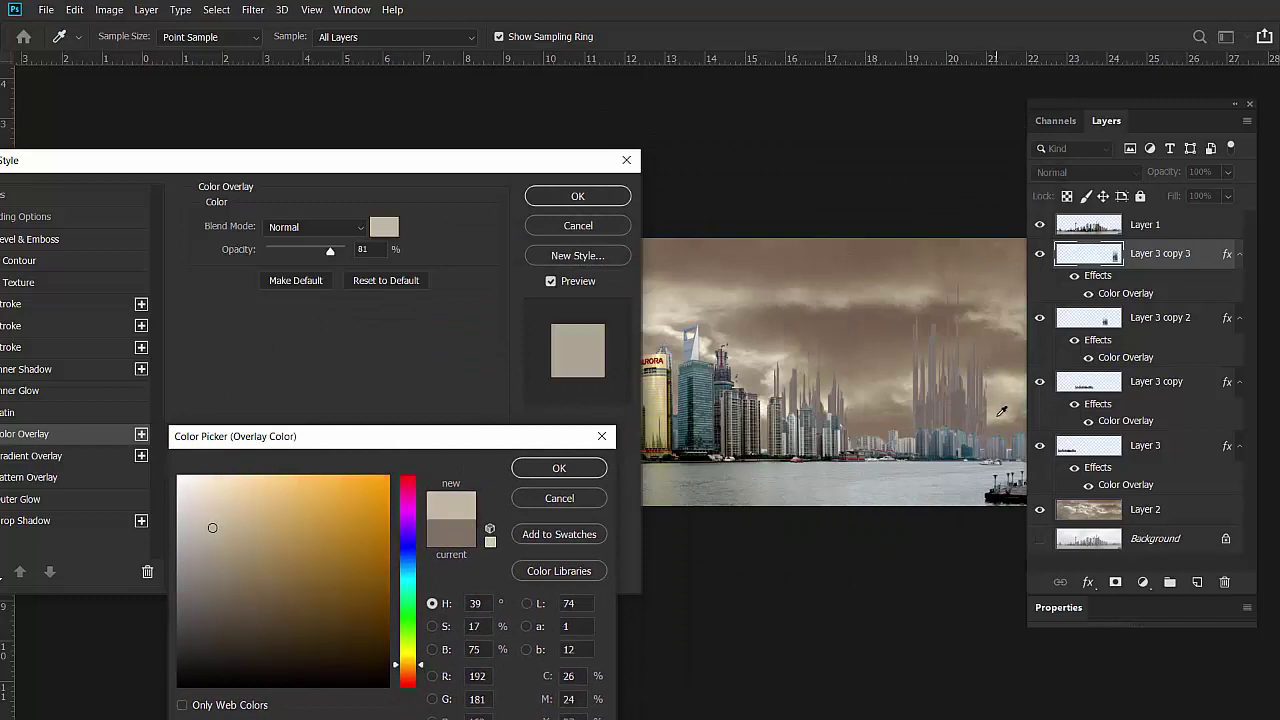
click(1000, 408)
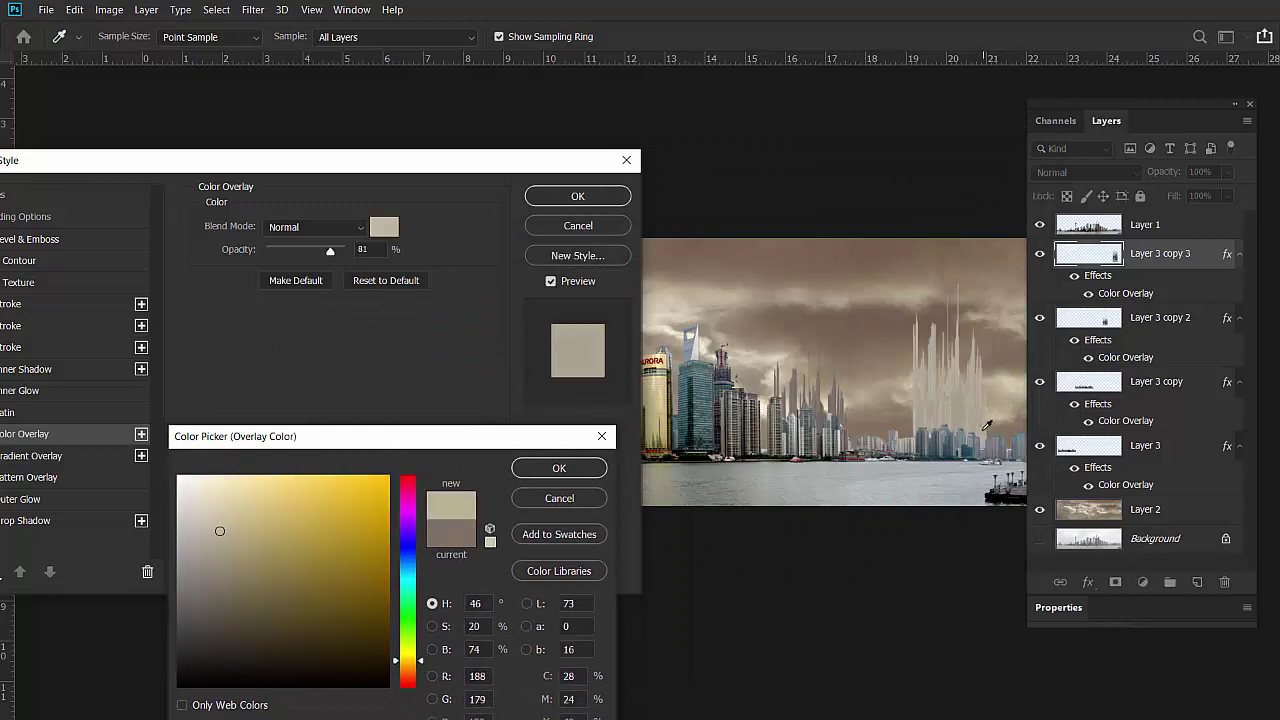
click(1000, 412)
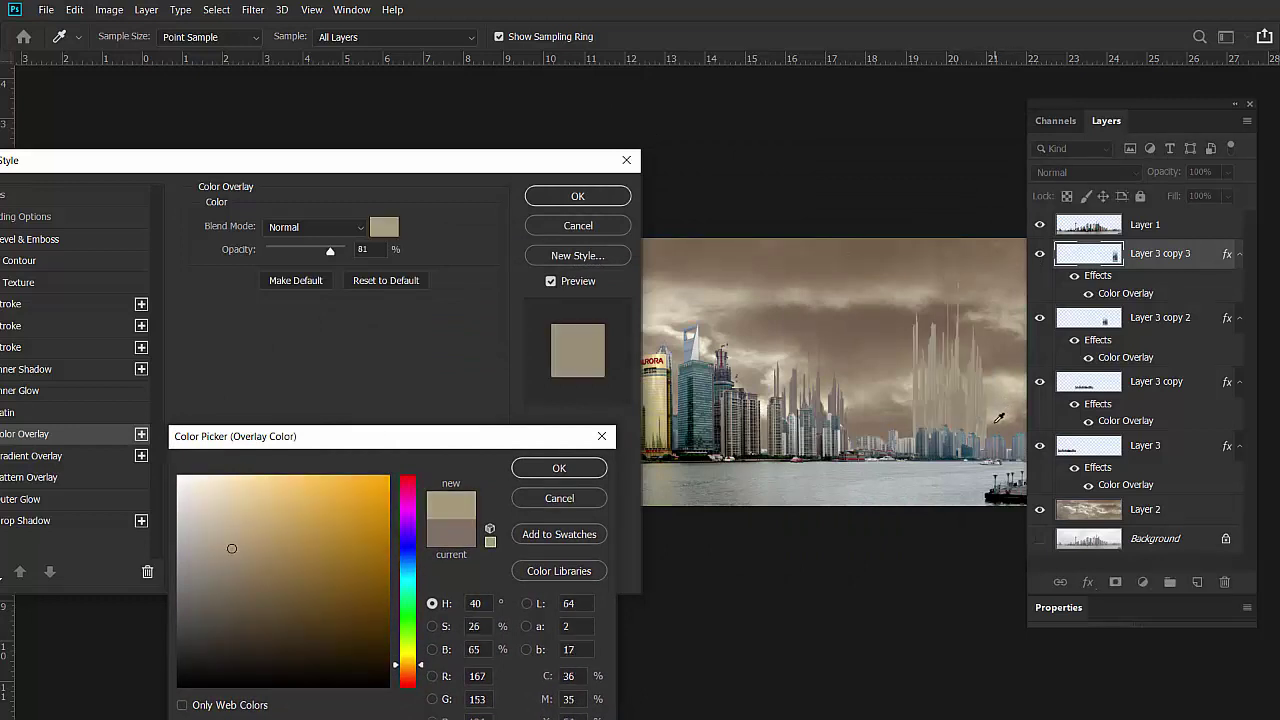
click(999, 419)
click(556, 467)
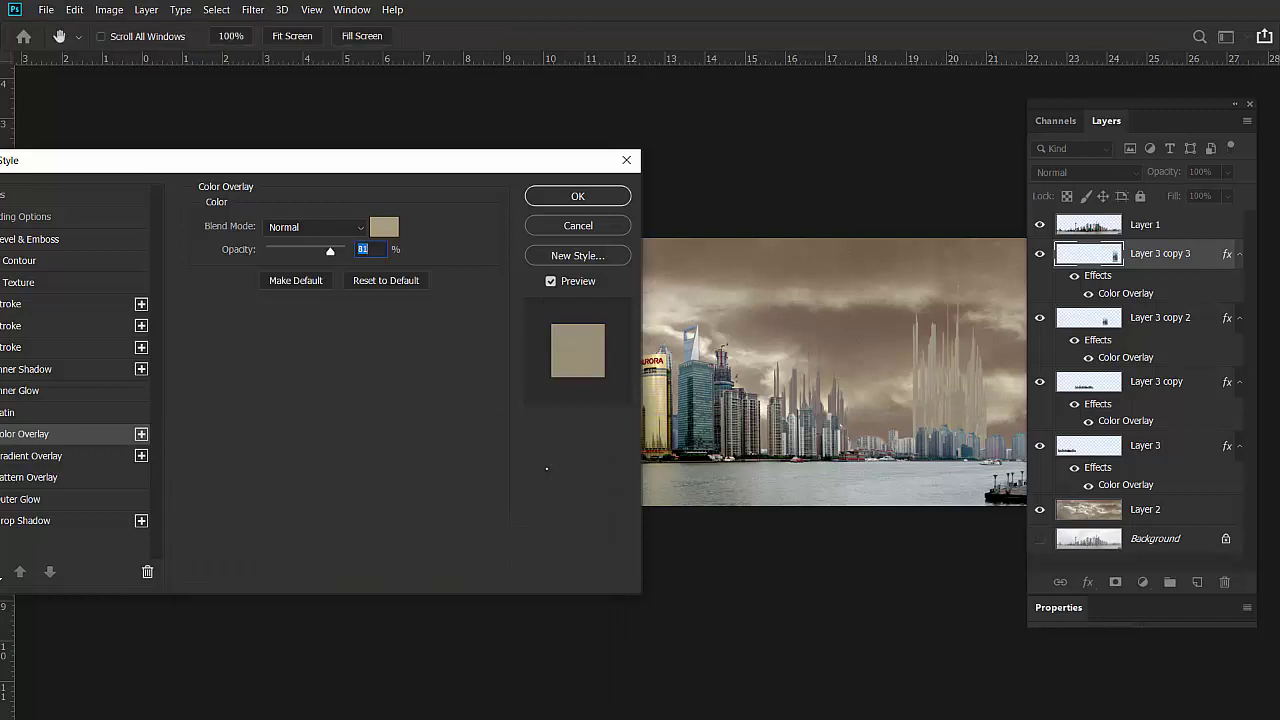
key(Up)
key(Up)
Commit the tan overlay and lower Layer 3 copy 3's opacity to 73%.
click(601, 198)
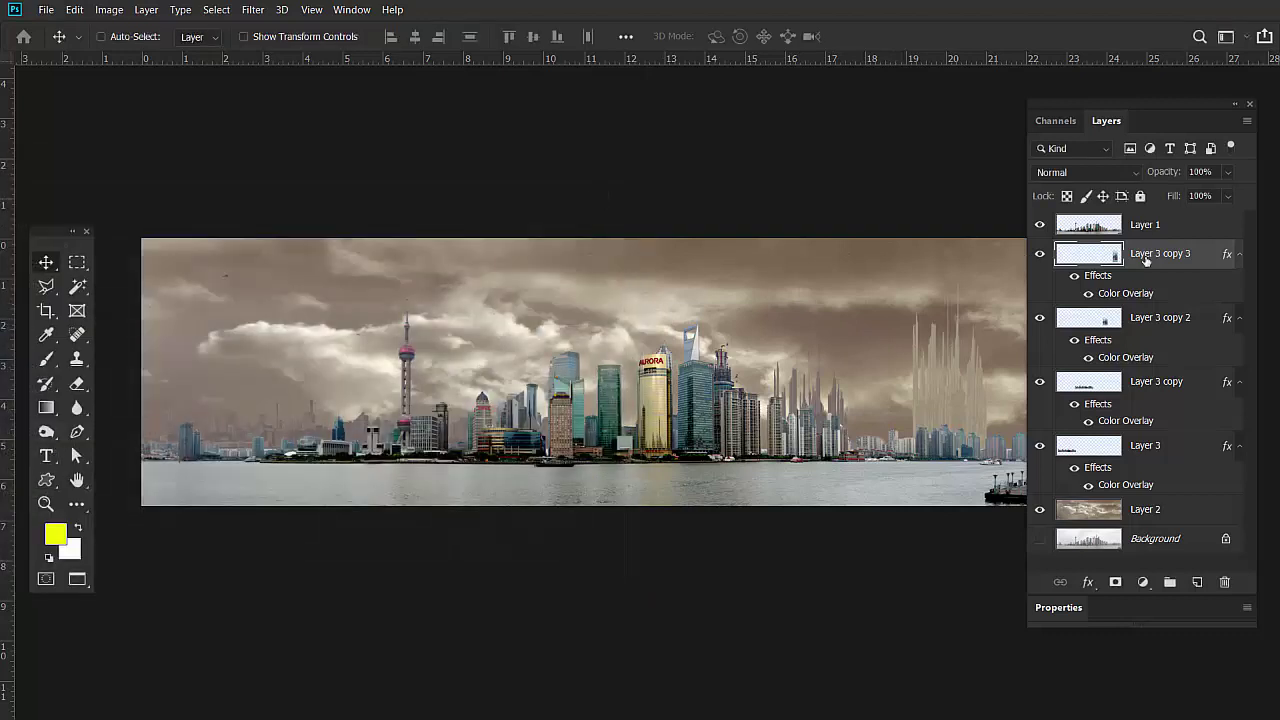
drag(1166, 172, 1143, 182)
drag(1180, 104, 1115, 93)
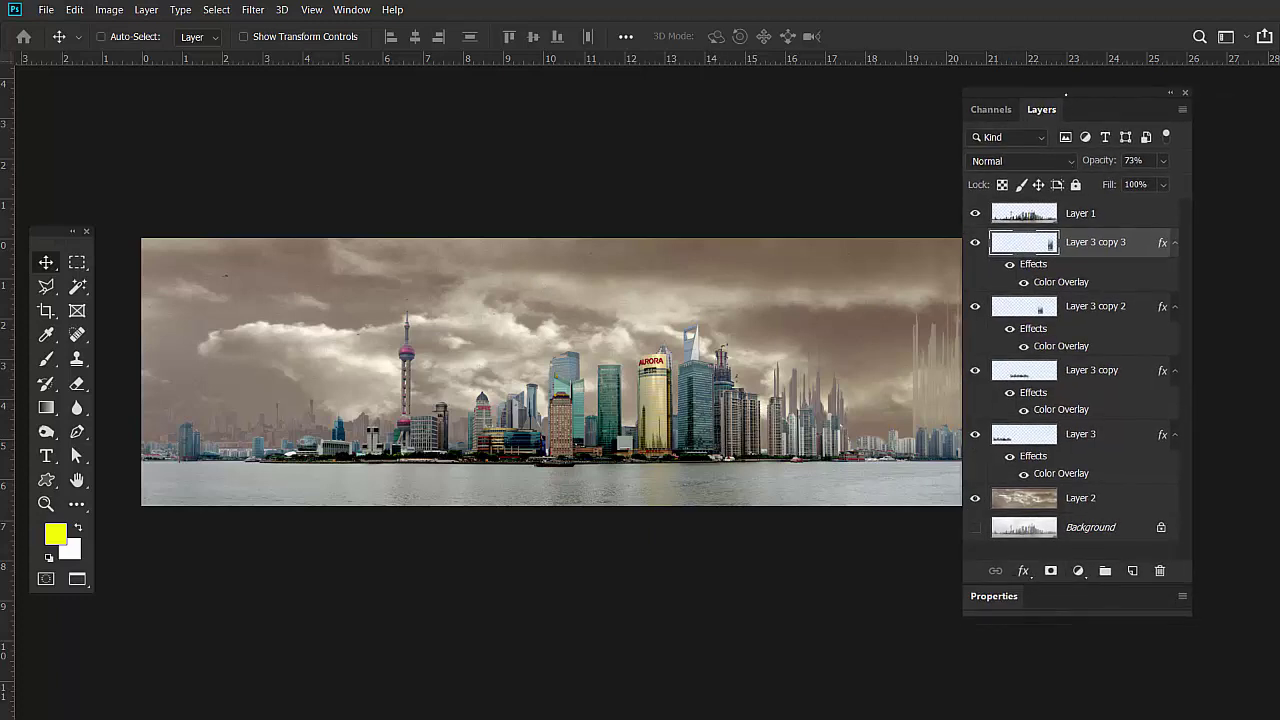
drag(1115, 93, 1226, 217)
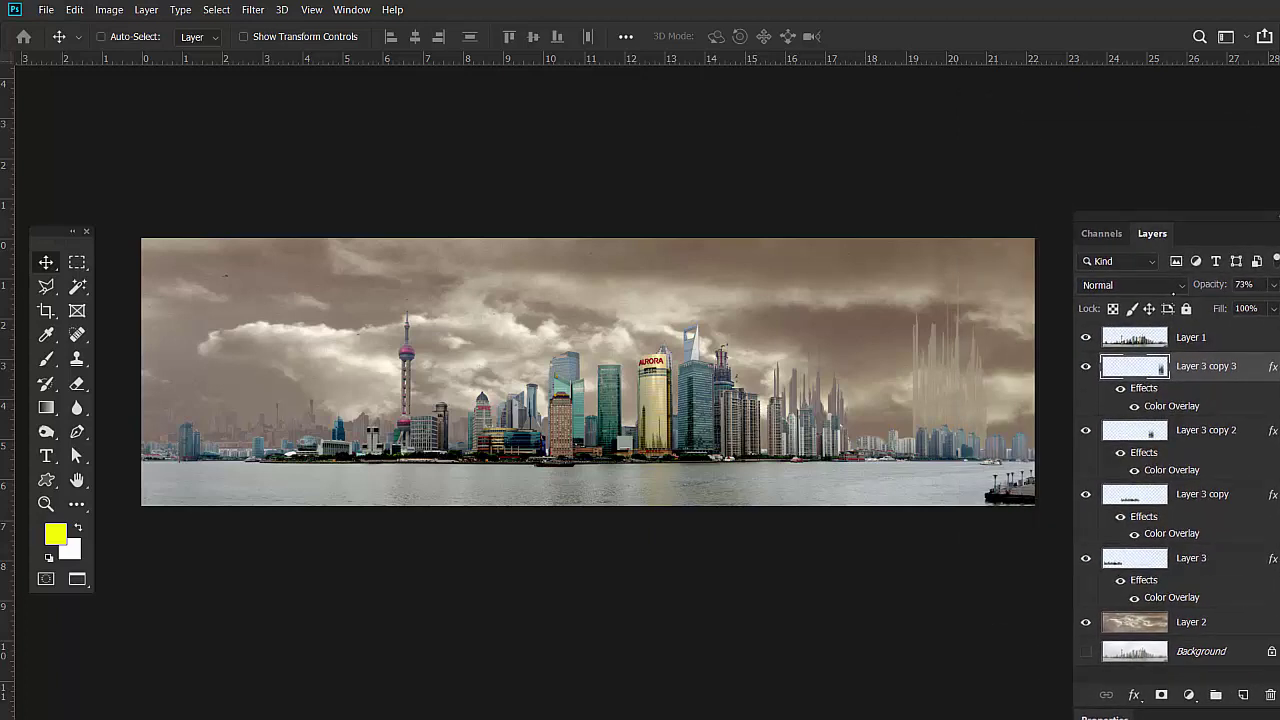
click(1087, 368)
Recolour Layer 3 copy 3's overlay to a darker brown #725f4c sampled from the image and apply.
double_click(1171, 406)
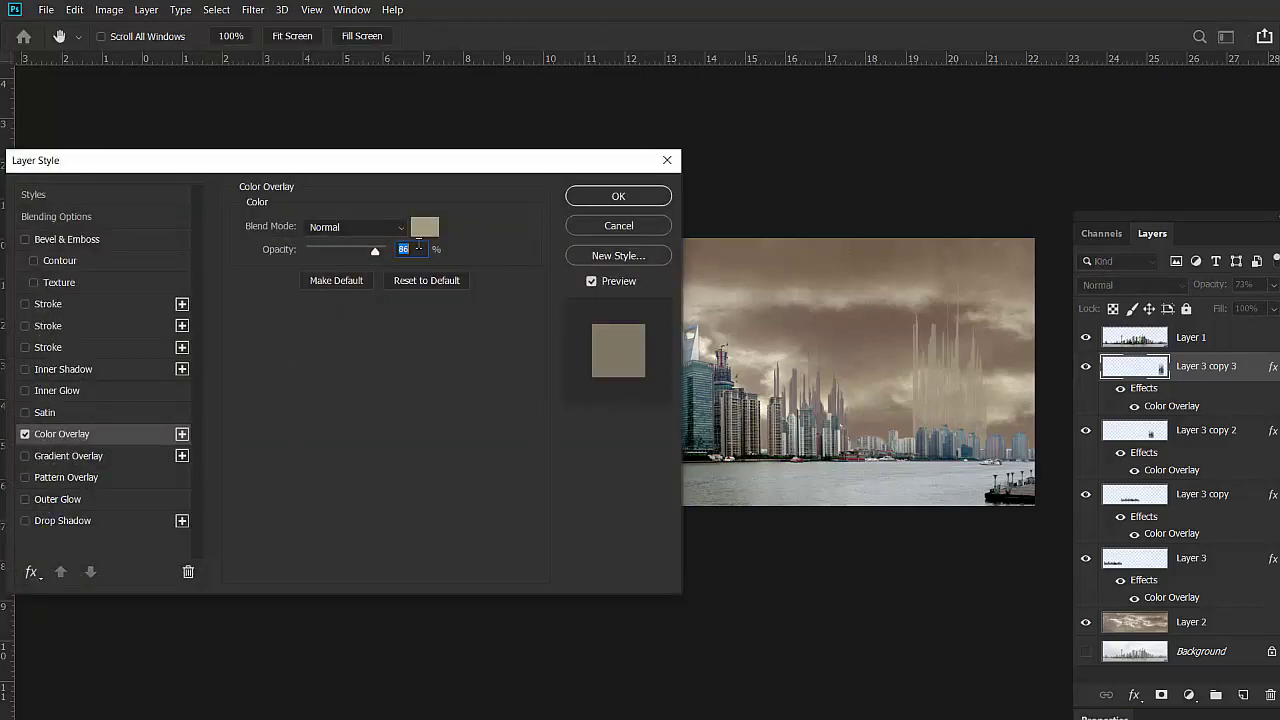
click(424, 227)
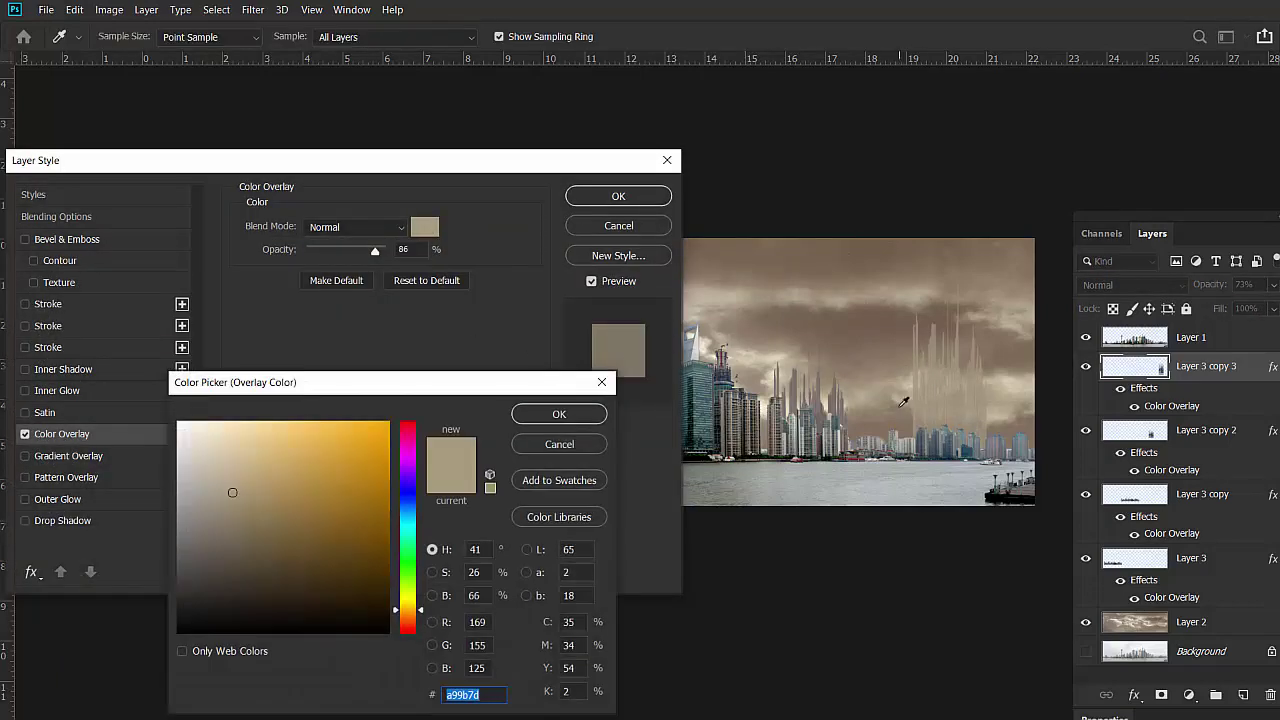
click(904, 392)
click(903, 410)
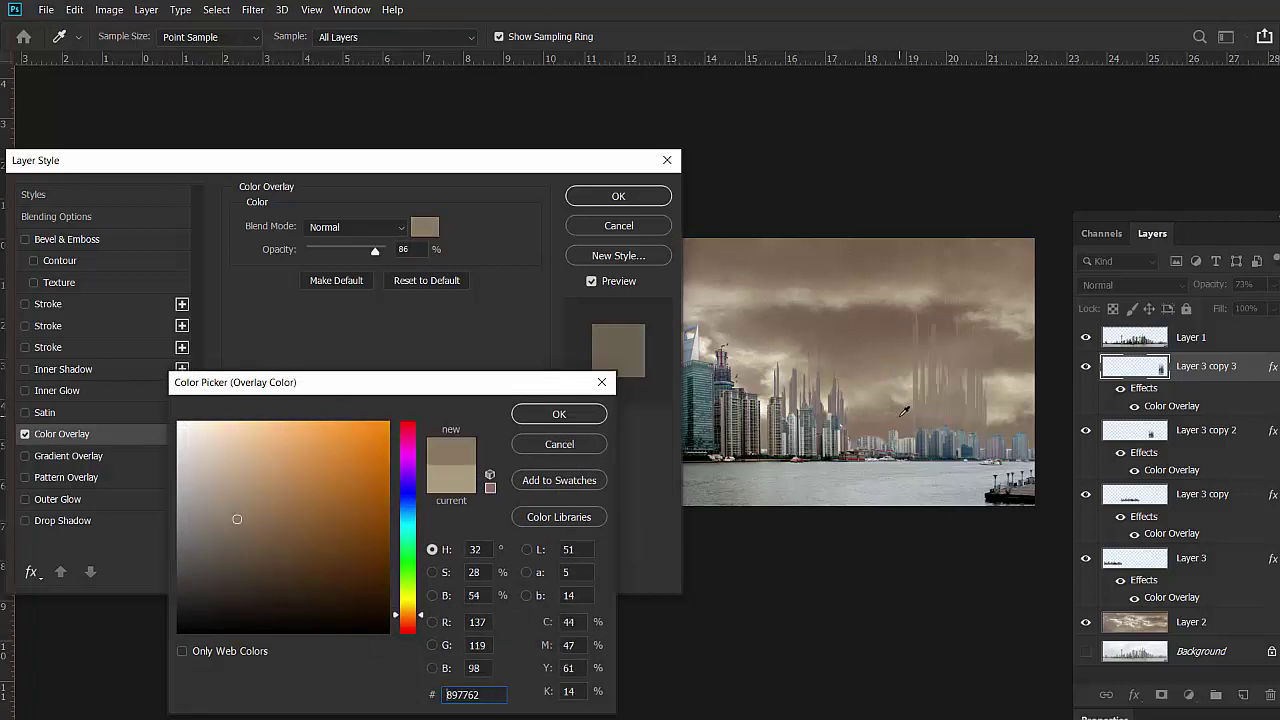
click(903, 417)
click(888, 313)
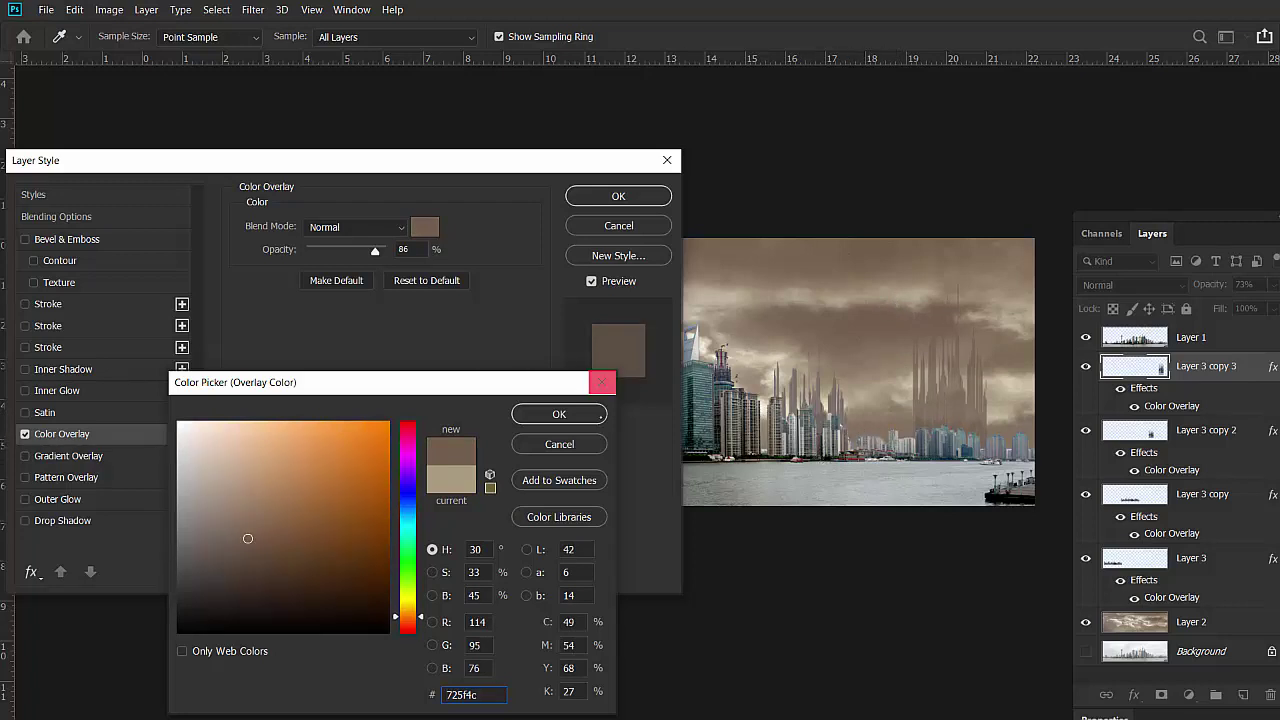
click(584, 418)
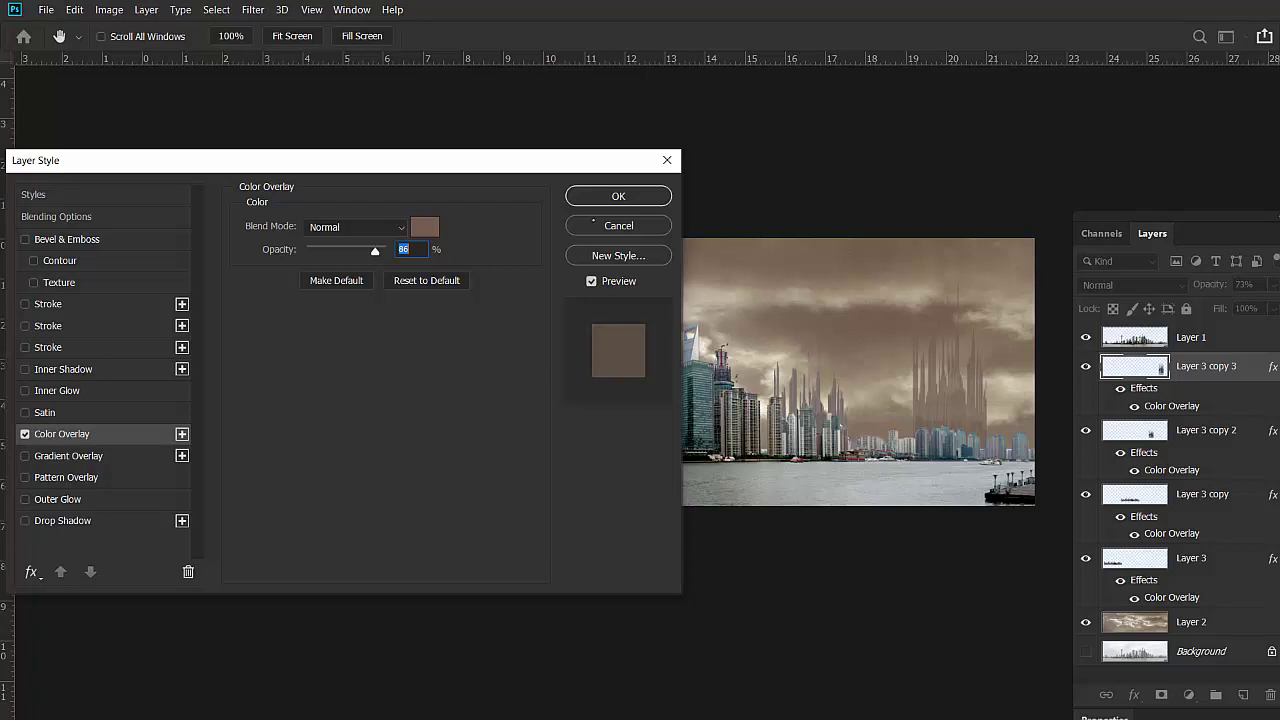
click(620, 196)
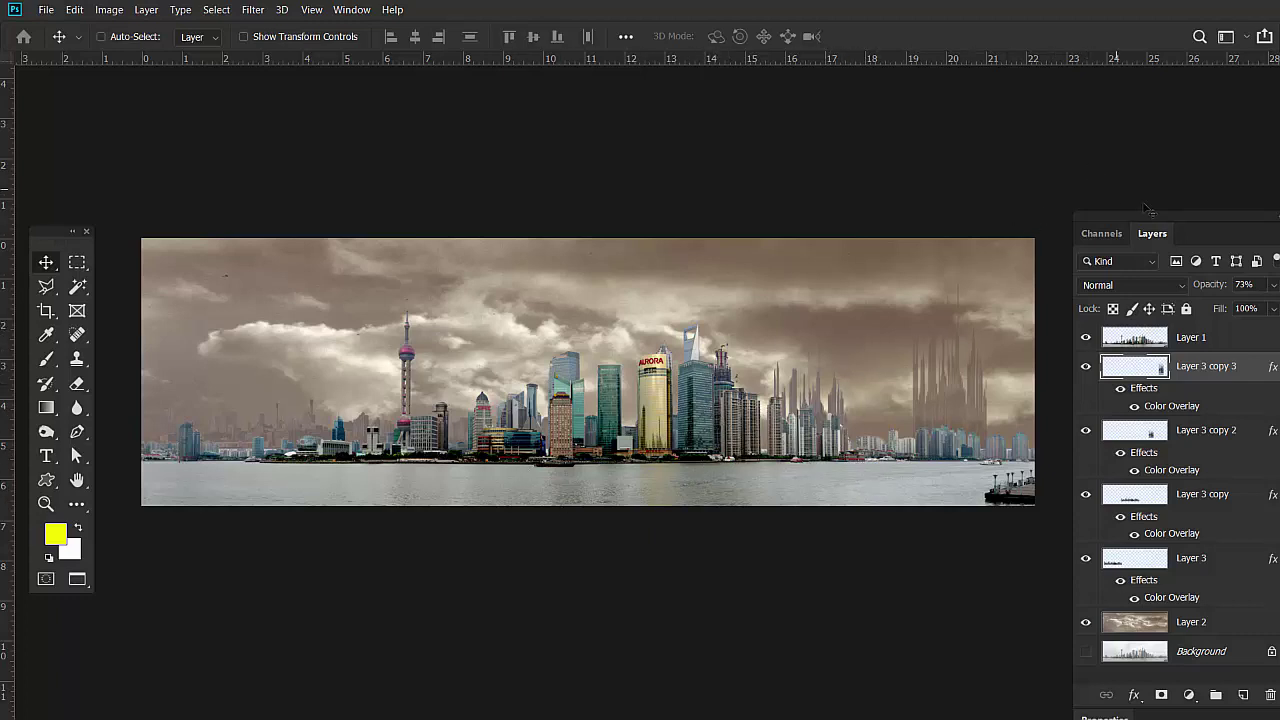
Float the Layers panel, then open and close Layer 3 copy 3's Layer Style dialog.
drag(1125, 210, 1083, 121)
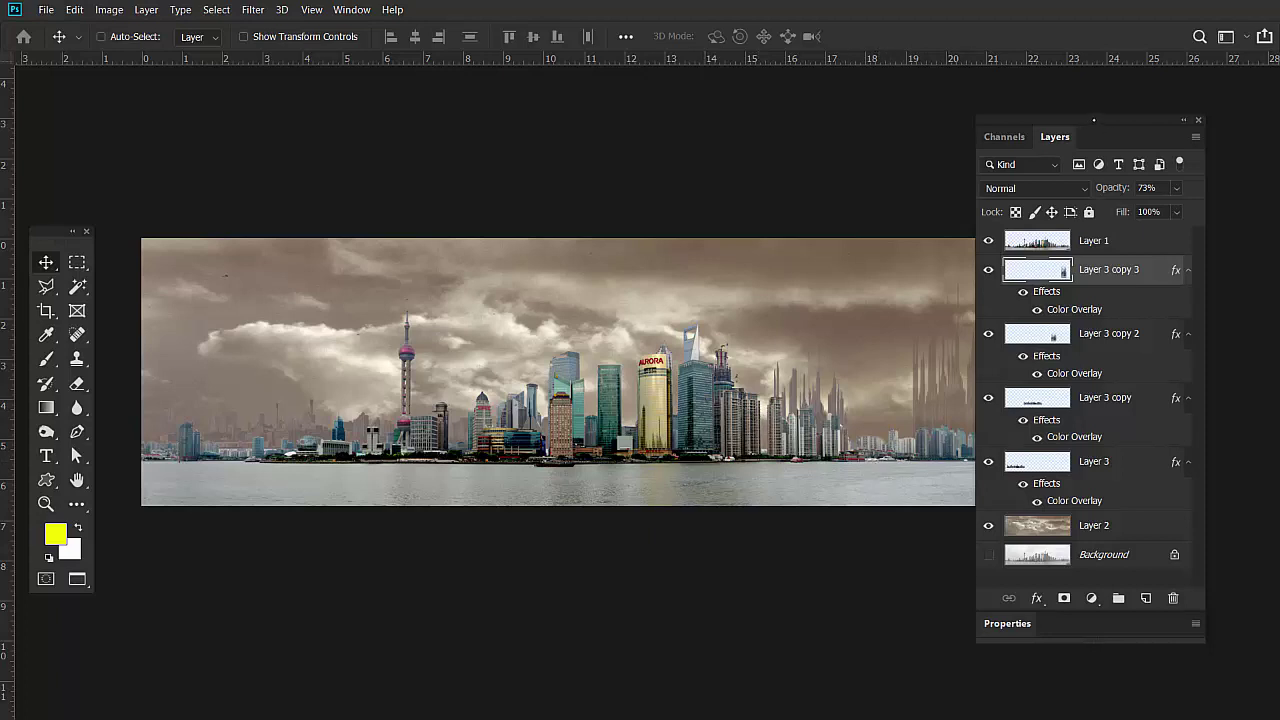
drag(1094, 120, 1075, 103)
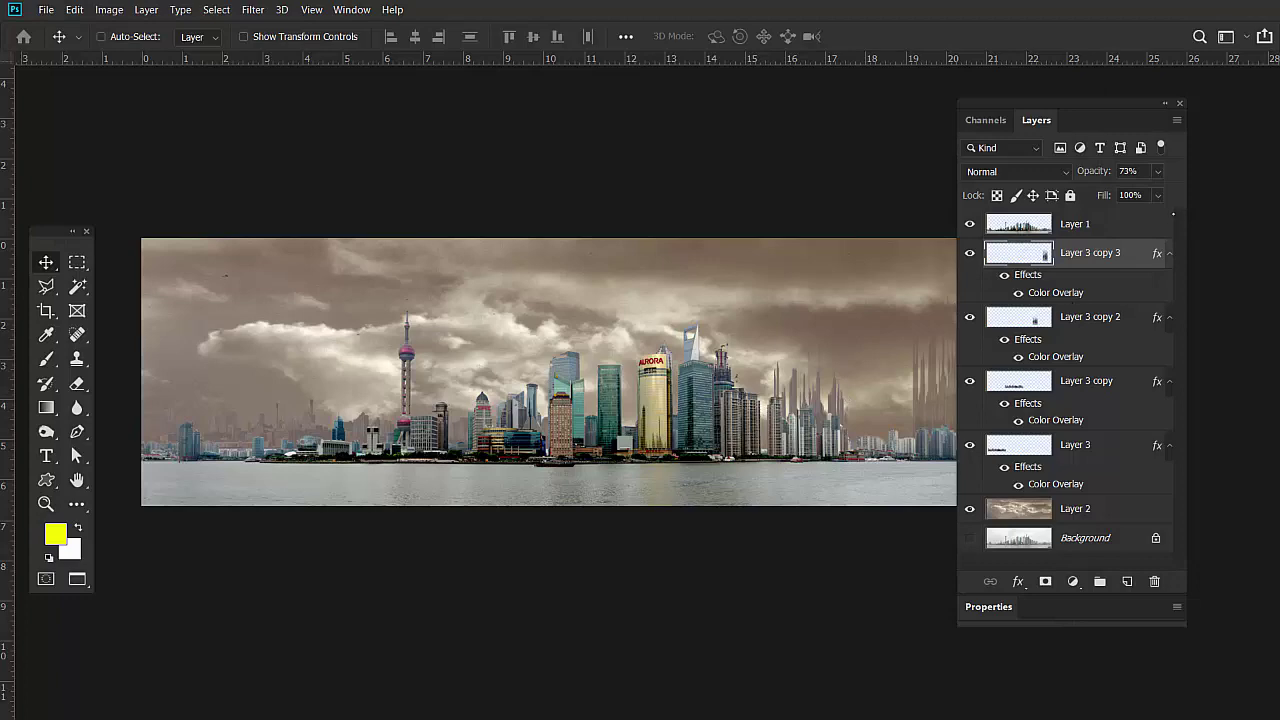
double_click(1136, 258)
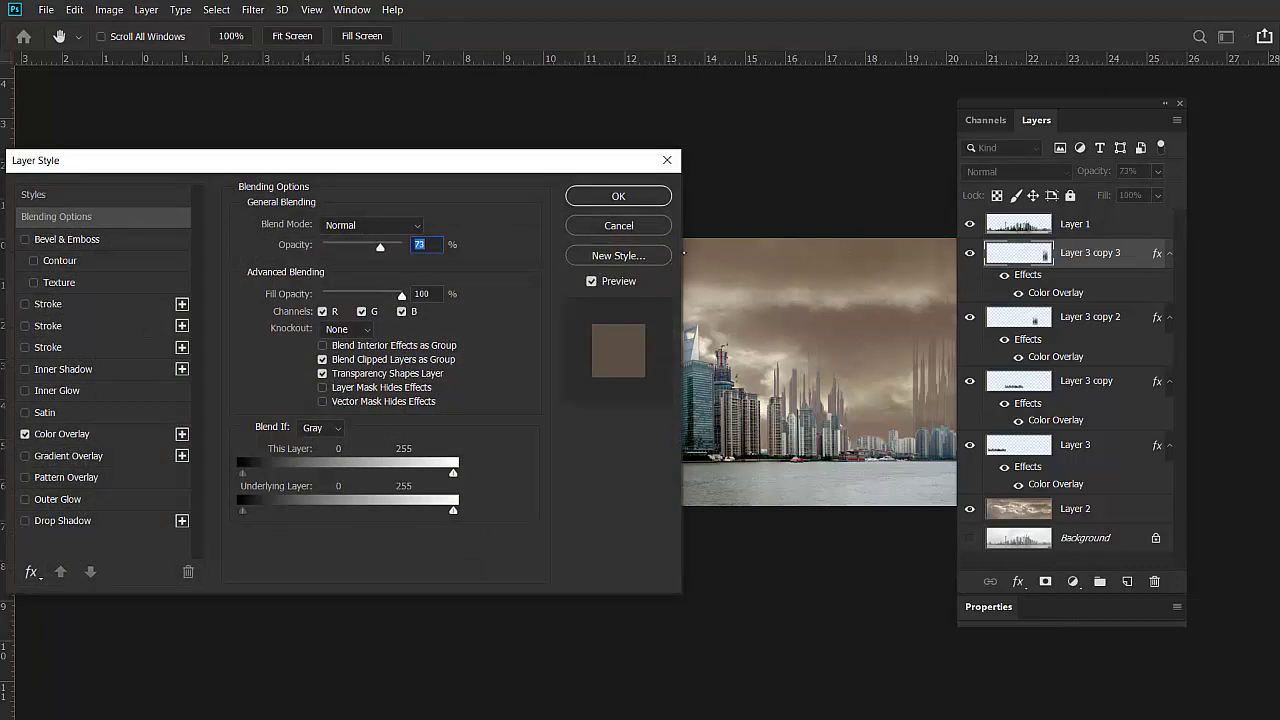
click(622, 226)
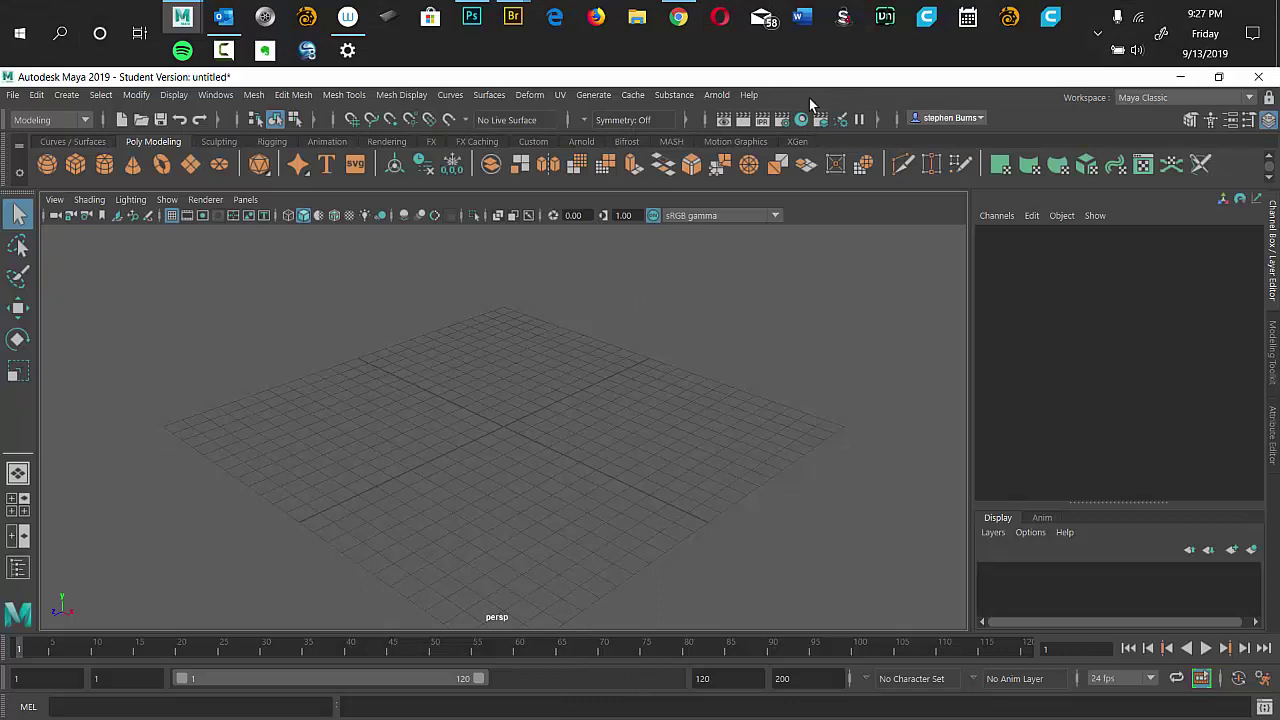
Minimize the screen recorder and bring Chrome with the Google Drive 3D folder forward.
key(alt+Tab)
mouse_move(613, 280)
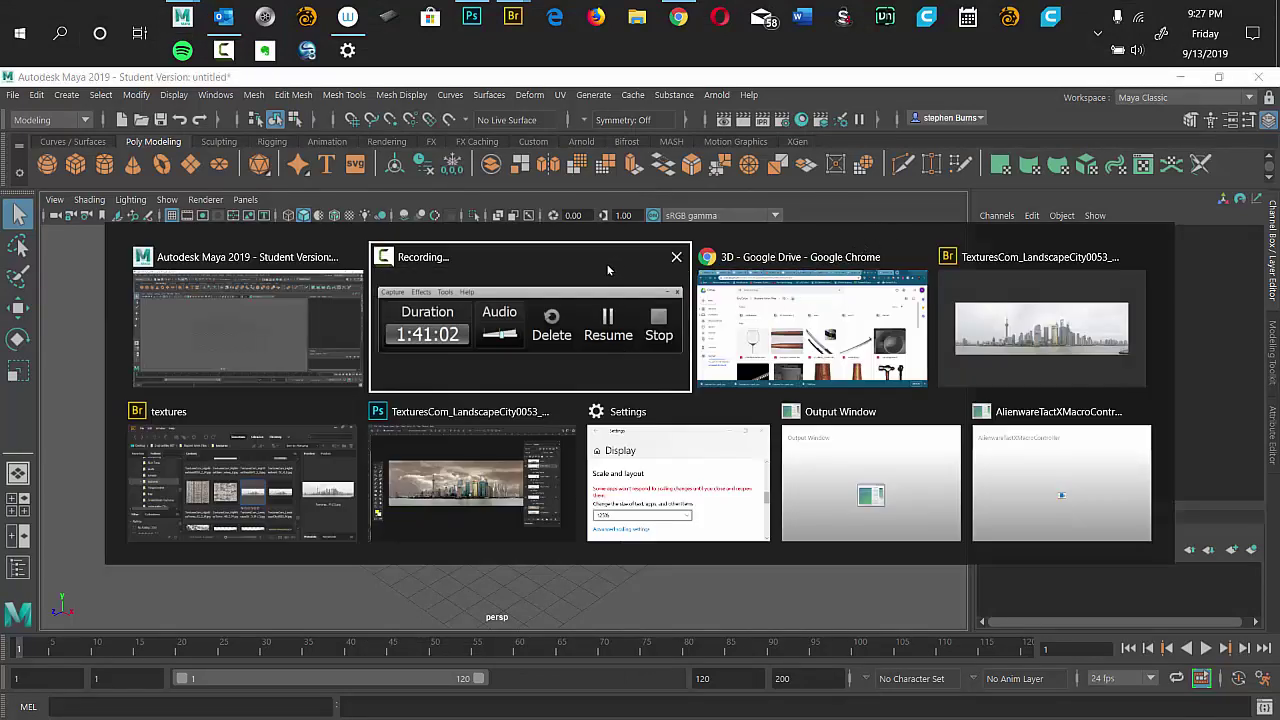
click(533, 316)
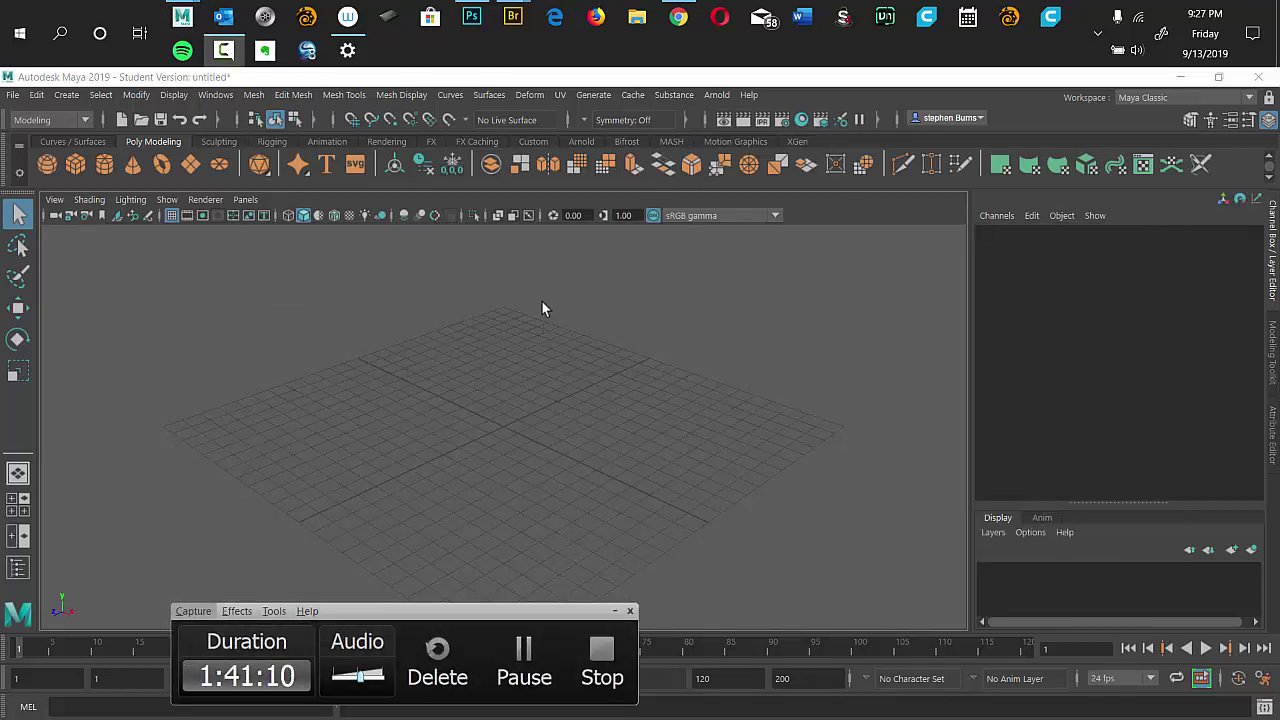
click(1012, 112)
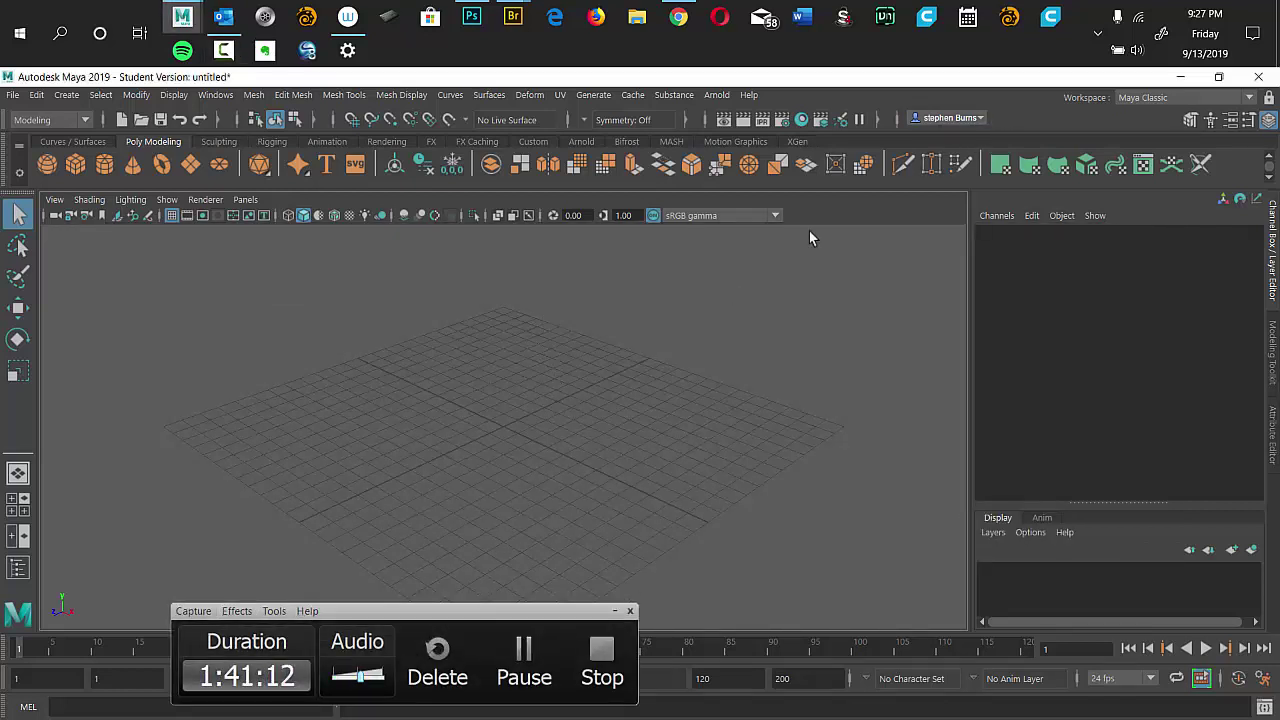
click(614, 609)
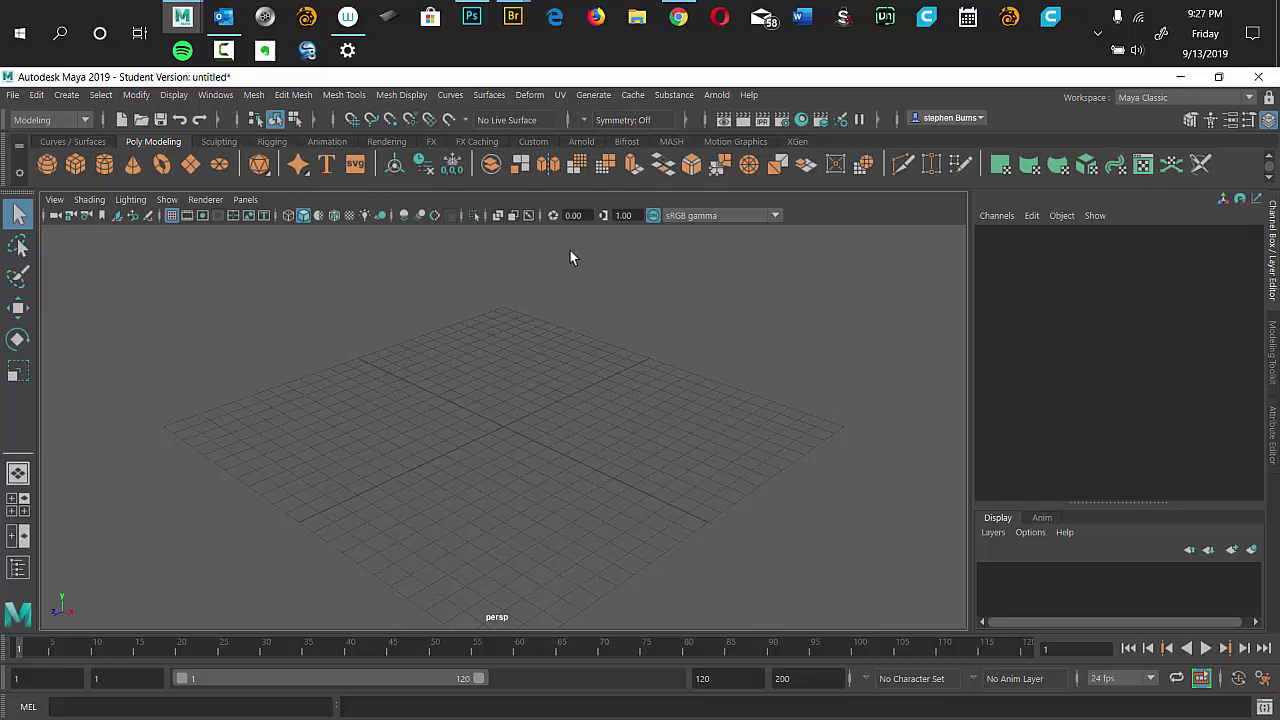
click(678, 18)
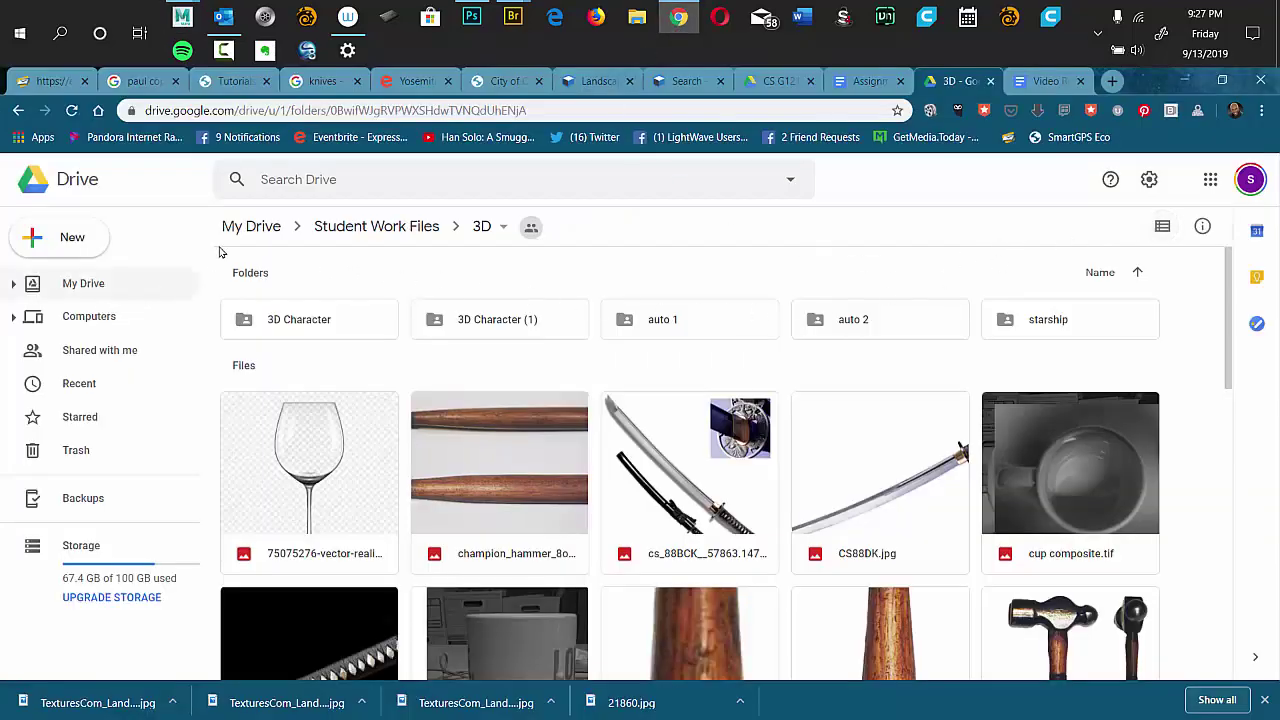
Switch to the CS G12 tab and skim the Assignment 001.docx preview.
click(785, 82)
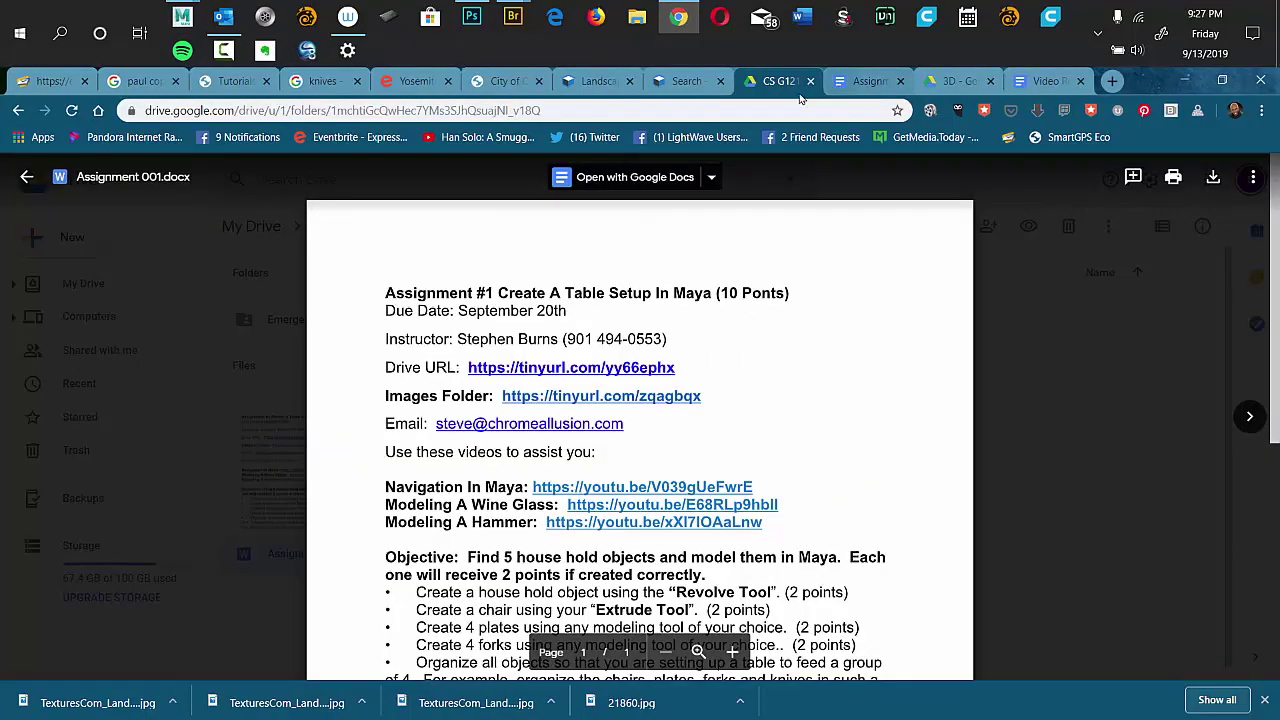
scroll(1273, 234, down, 1)
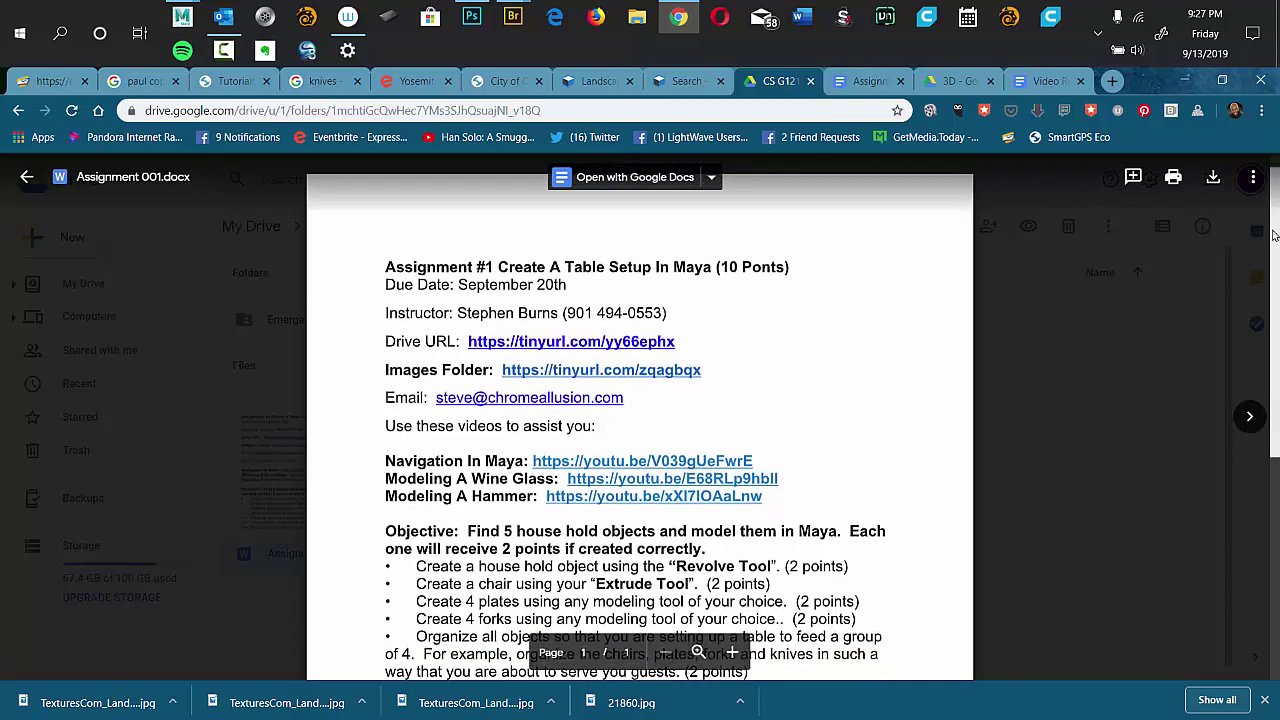
scroll(1273, 234, down, 2)
scroll(1265, 232, up, 1)
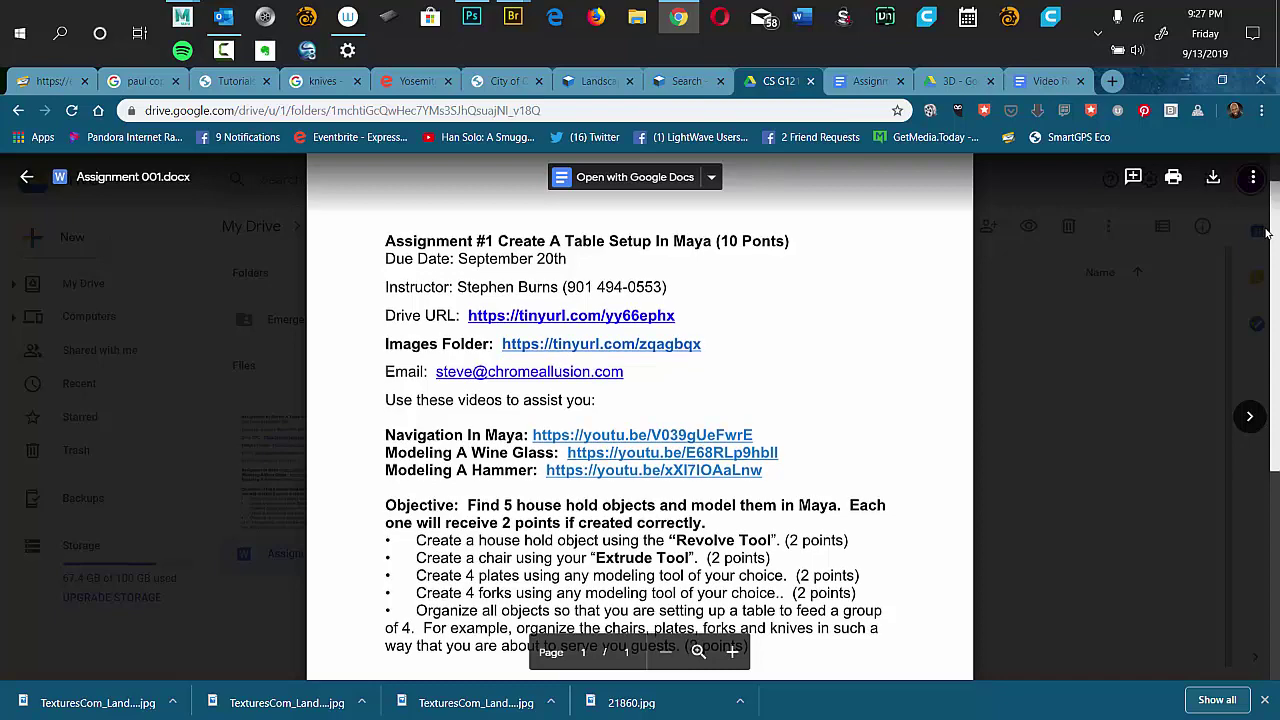
scroll(1250, 240, down, 1)
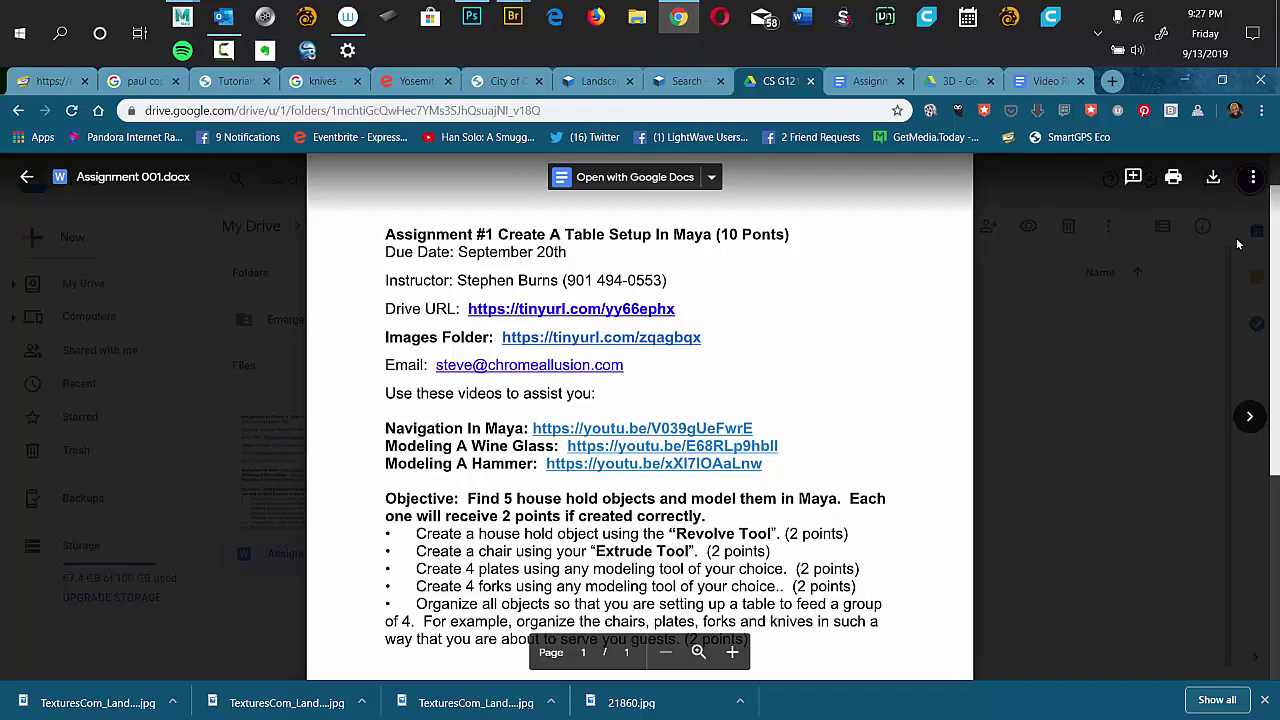
Zoom in to read the assignment brief, then close the preview back to the folder.
key(ctrl+plus)
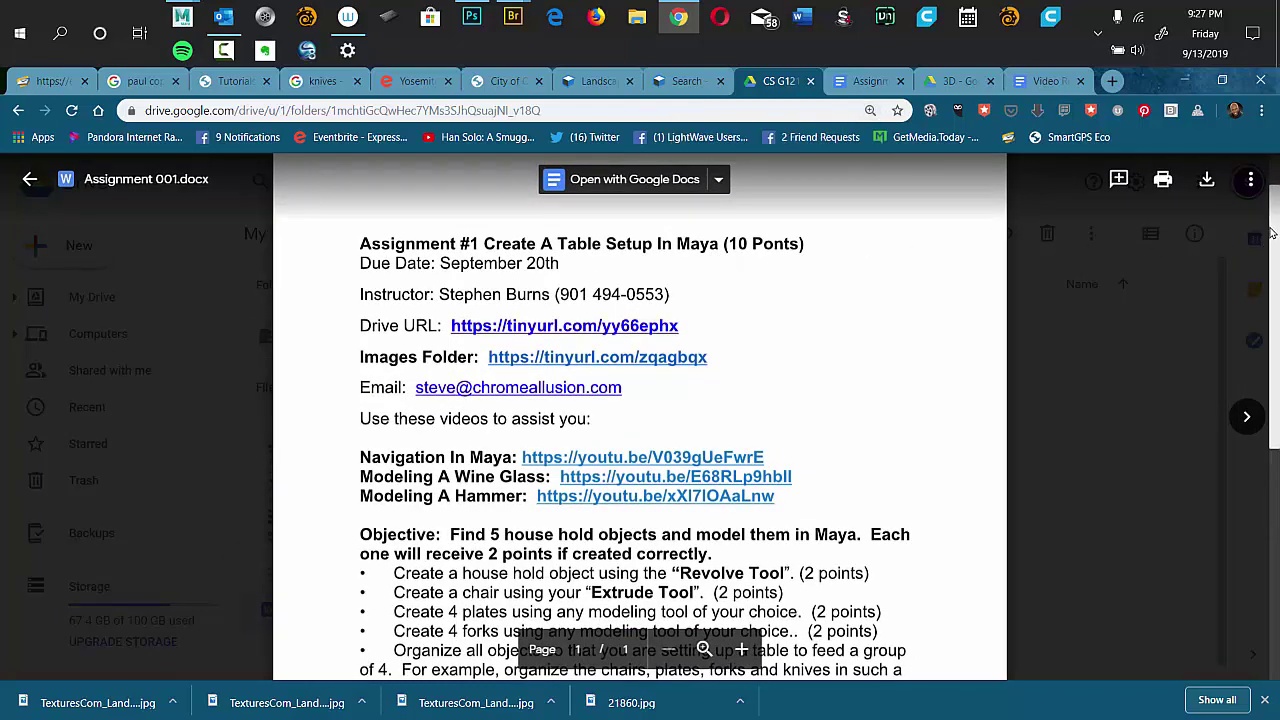
scroll(1275, 248, down, 1)
scroll(1275, 248, down, 1)
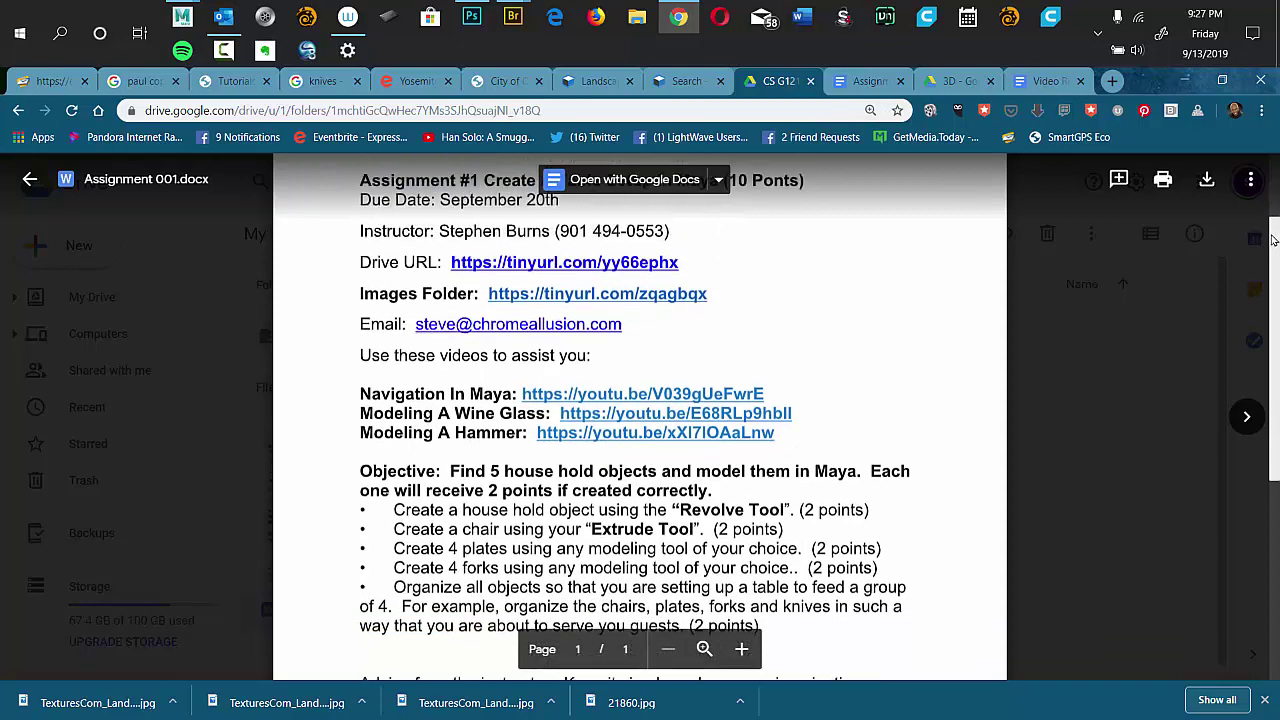
scroll(1273, 242, down, 1)
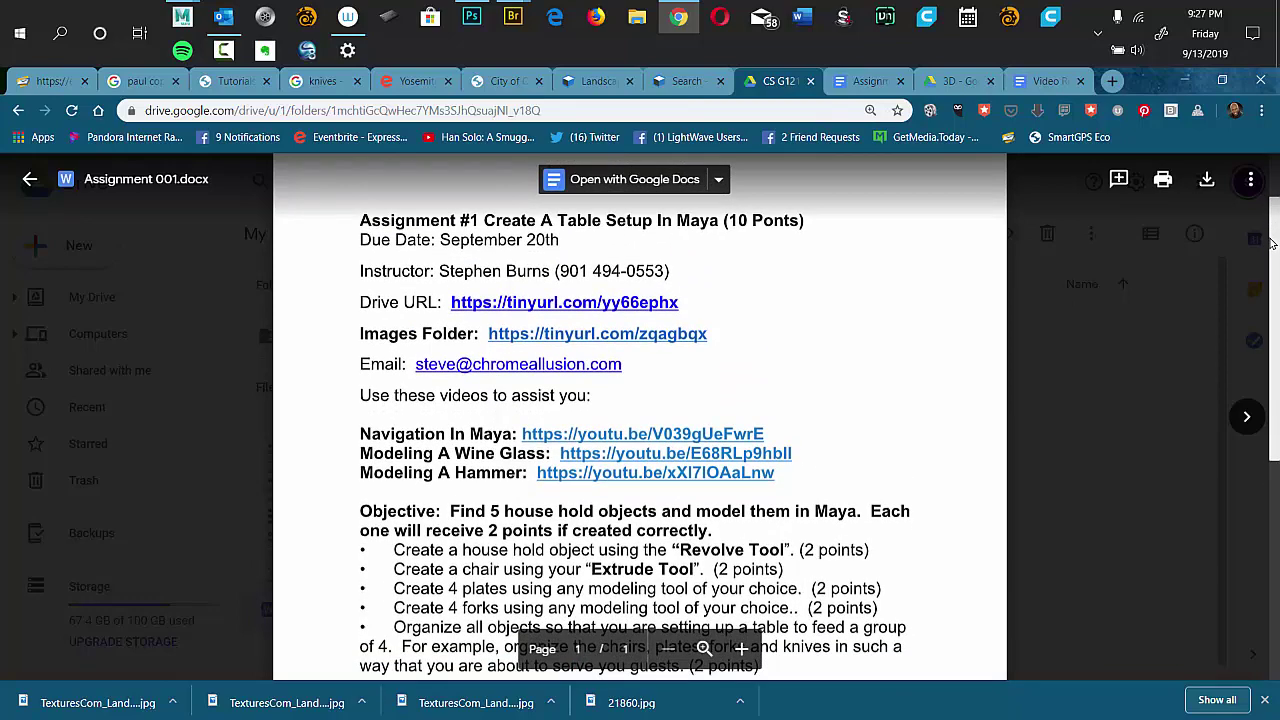
scroll(1268, 255, down, 1)
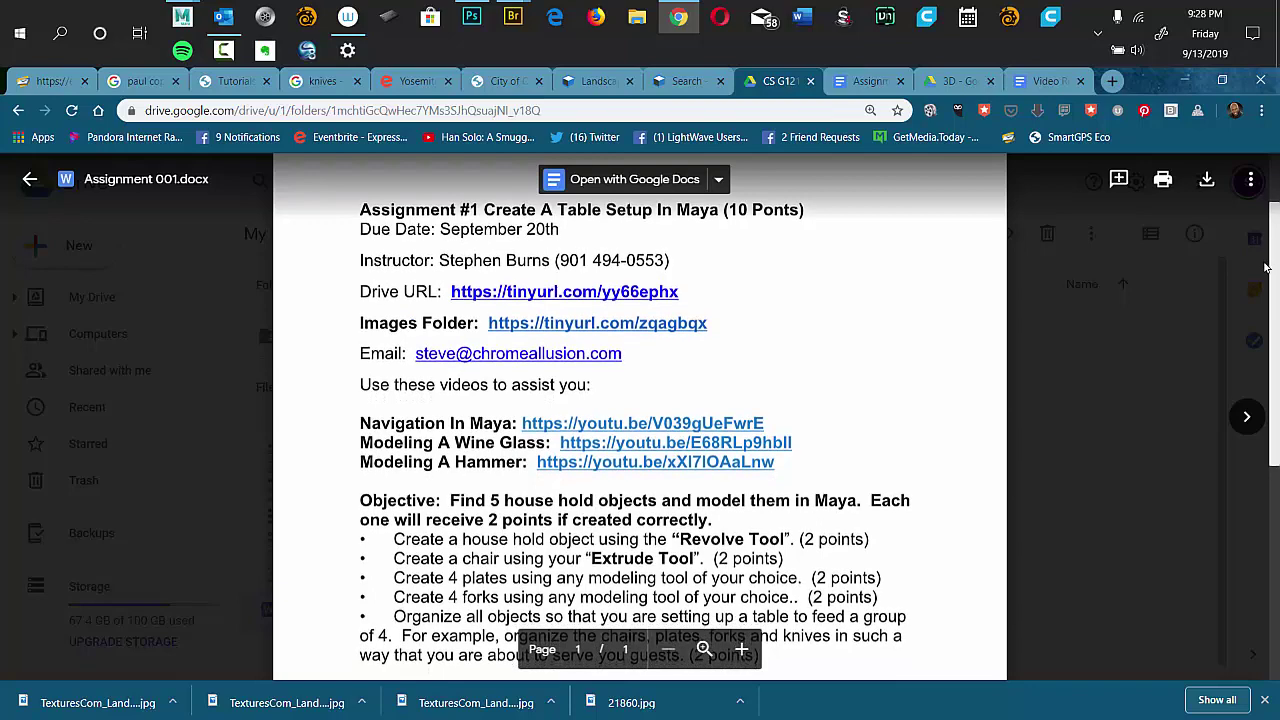
scroll(1265, 268, down, 2)
scroll(1263, 245, up, 4)
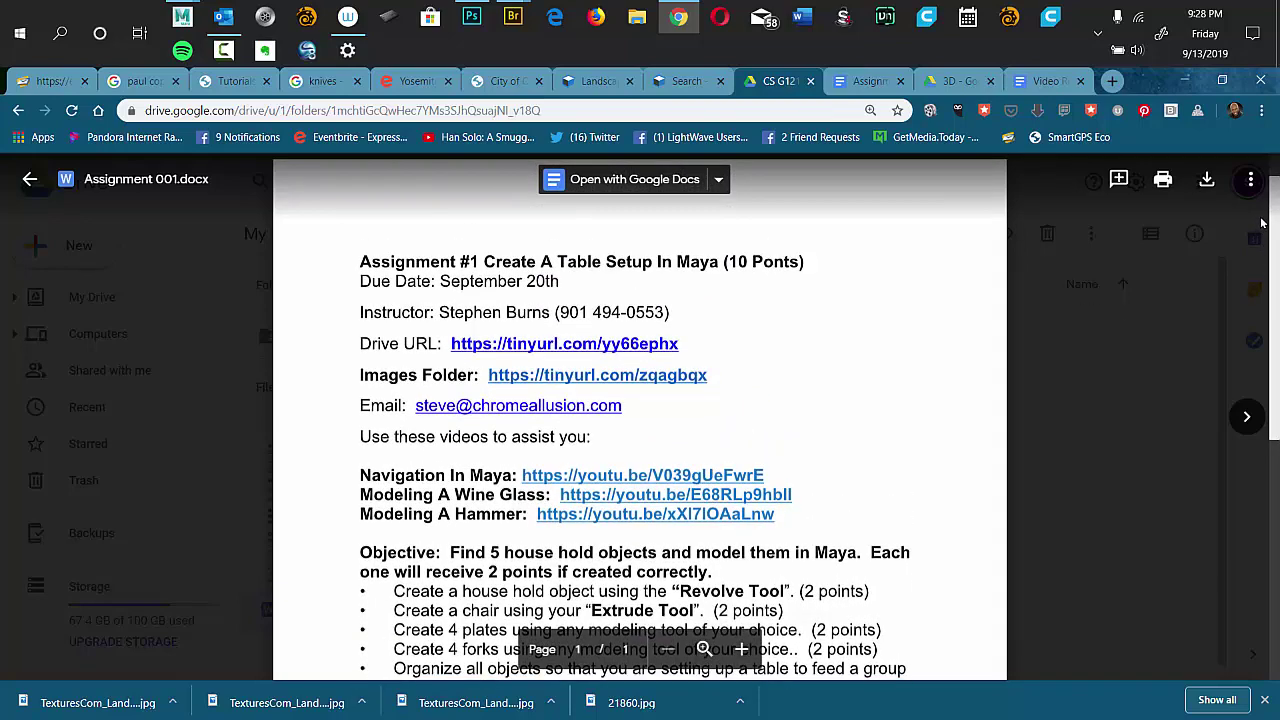
scroll(1262, 222, down, 3)
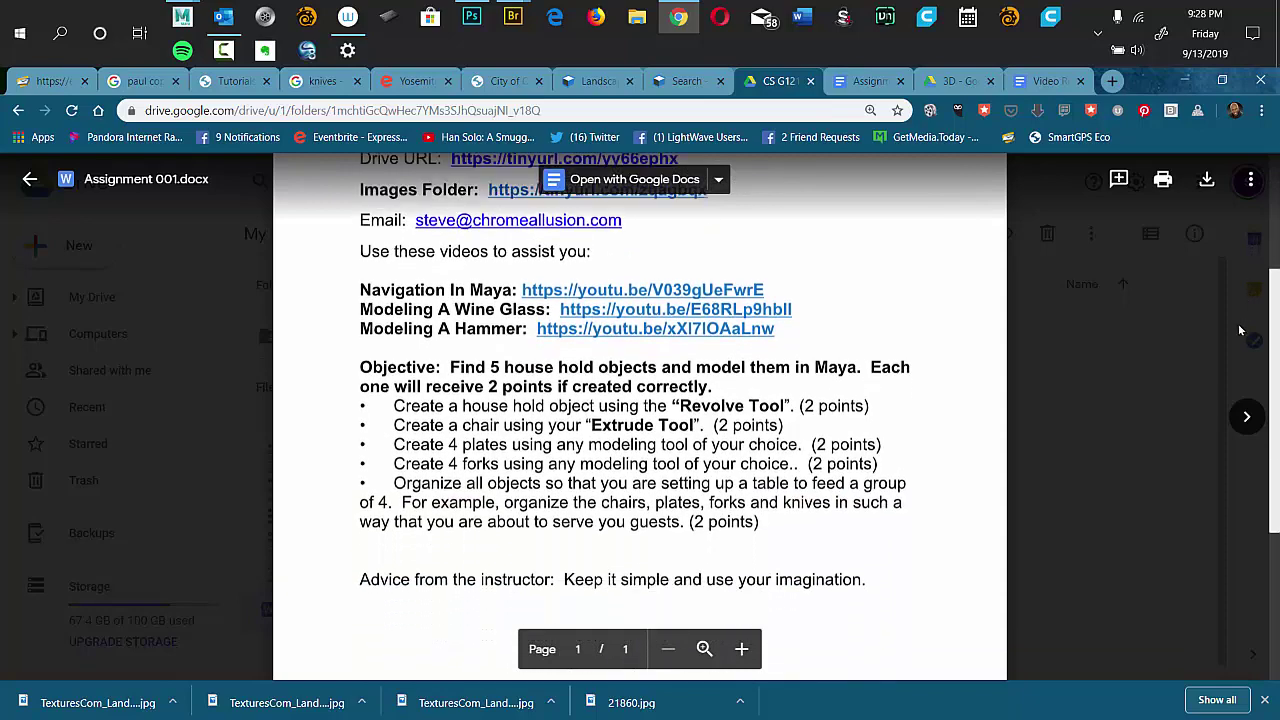
scroll(1240, 330, down, 1)
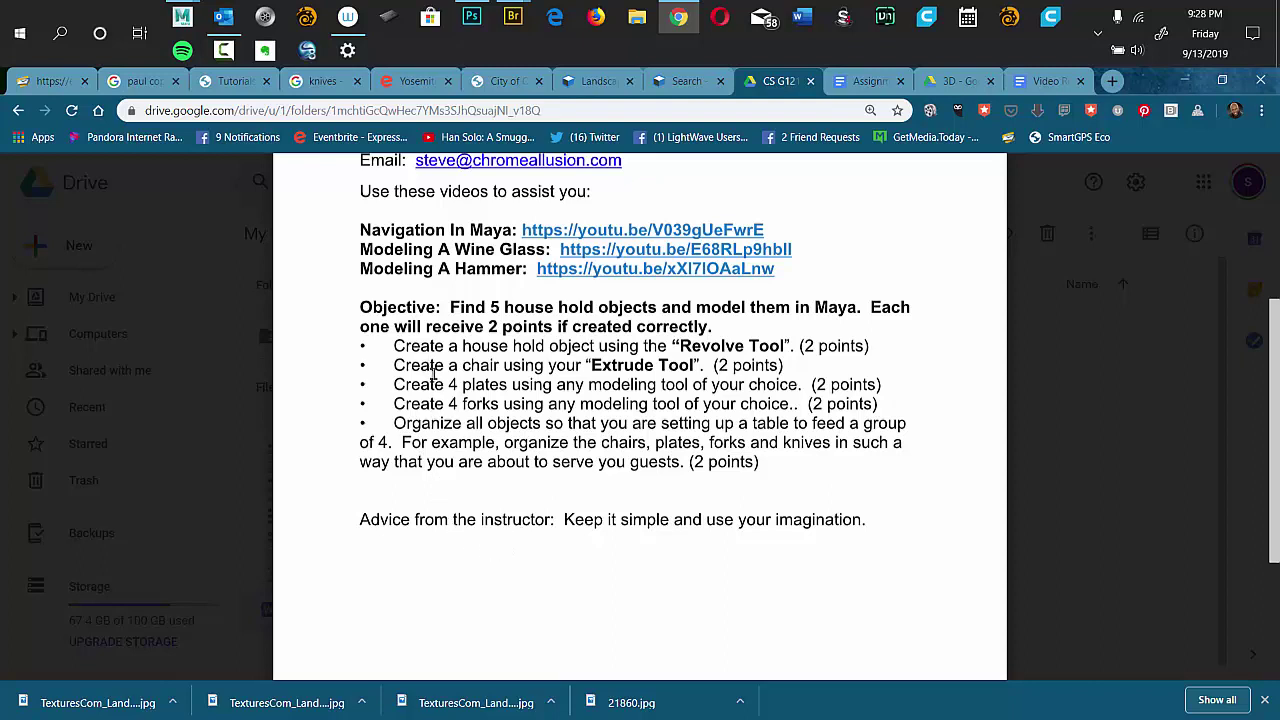
mouse_move(1079, 322)
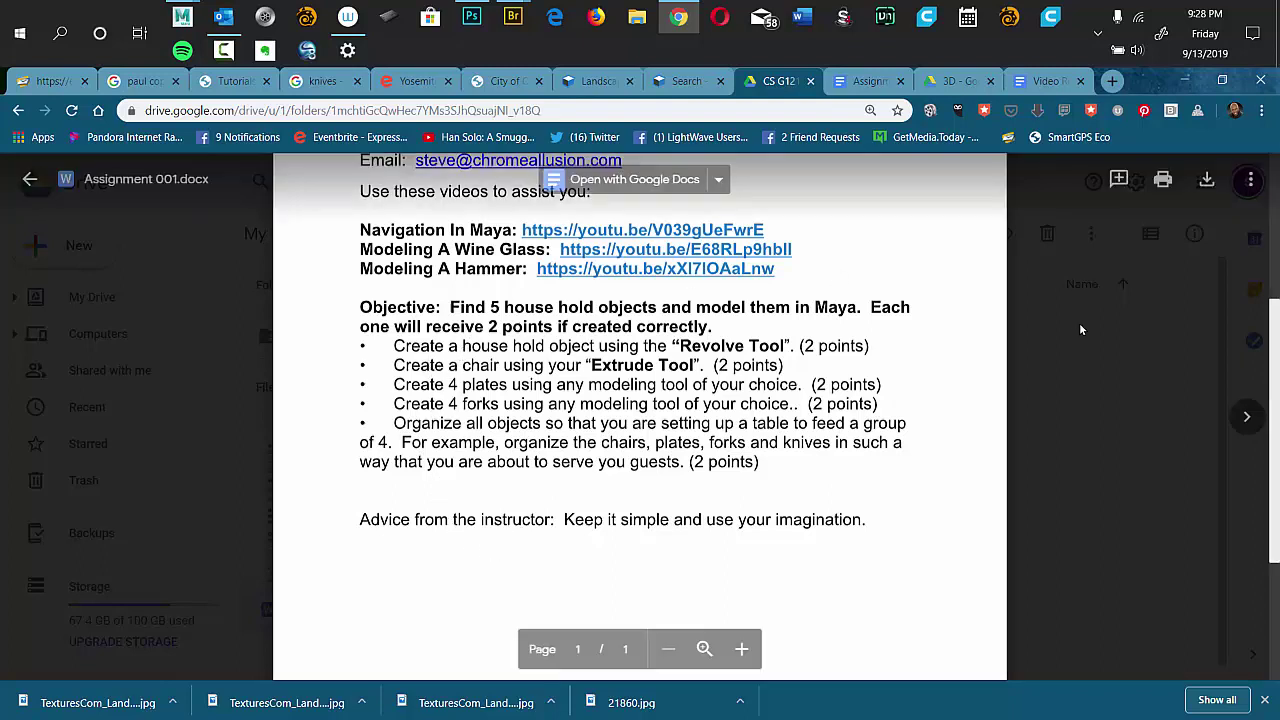
click(1042, 362)
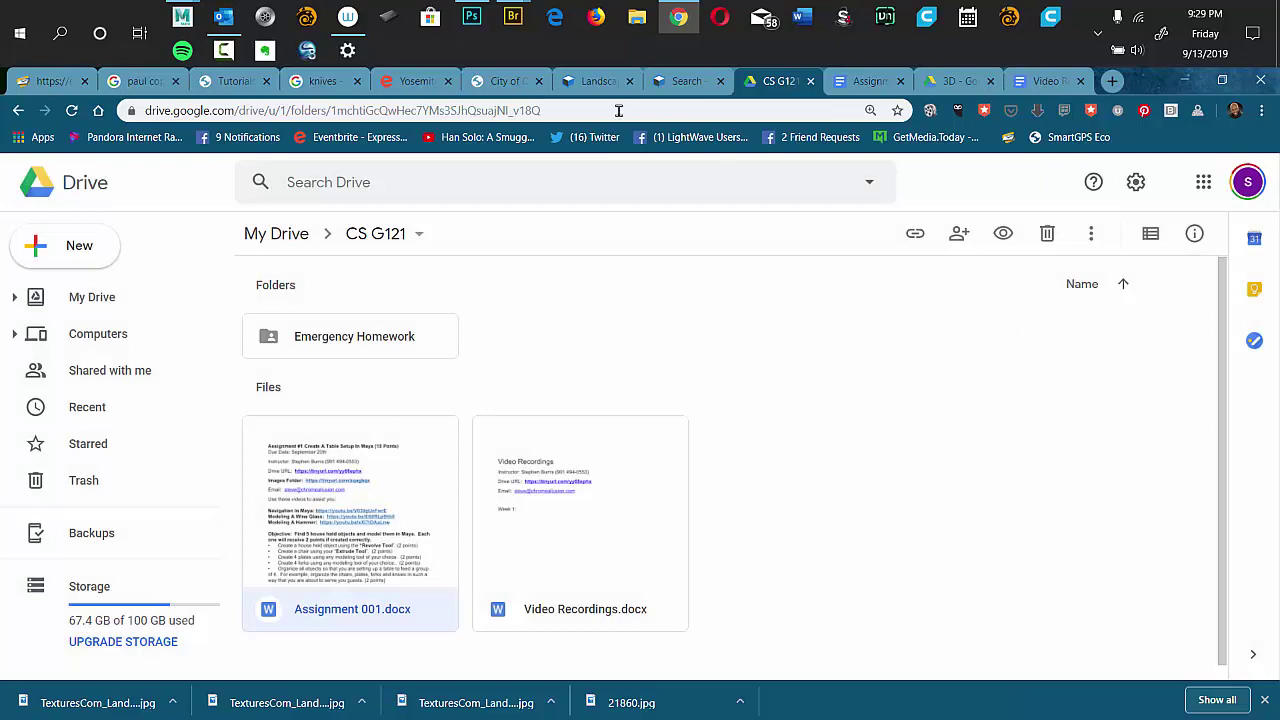
Bring the Autodesk Maya 2019 window with its empty untitled scene back to the front.
mouse_move(181, 16)
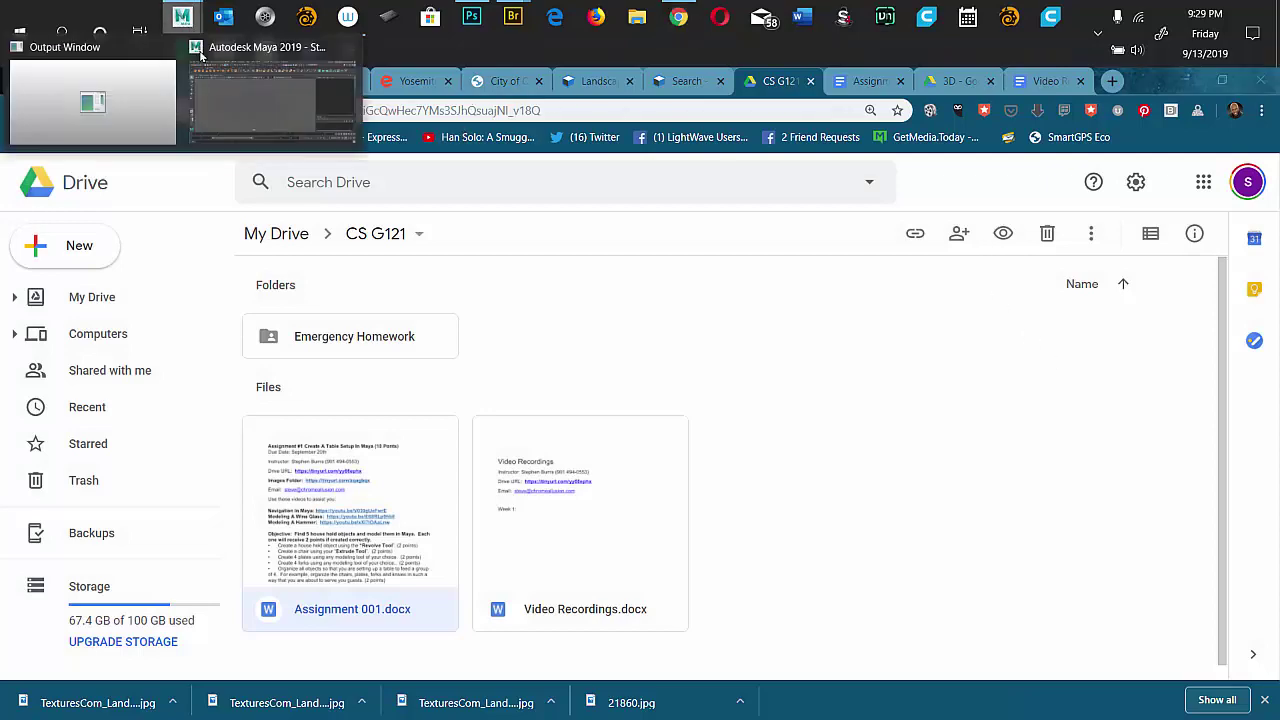
click(216, 104)
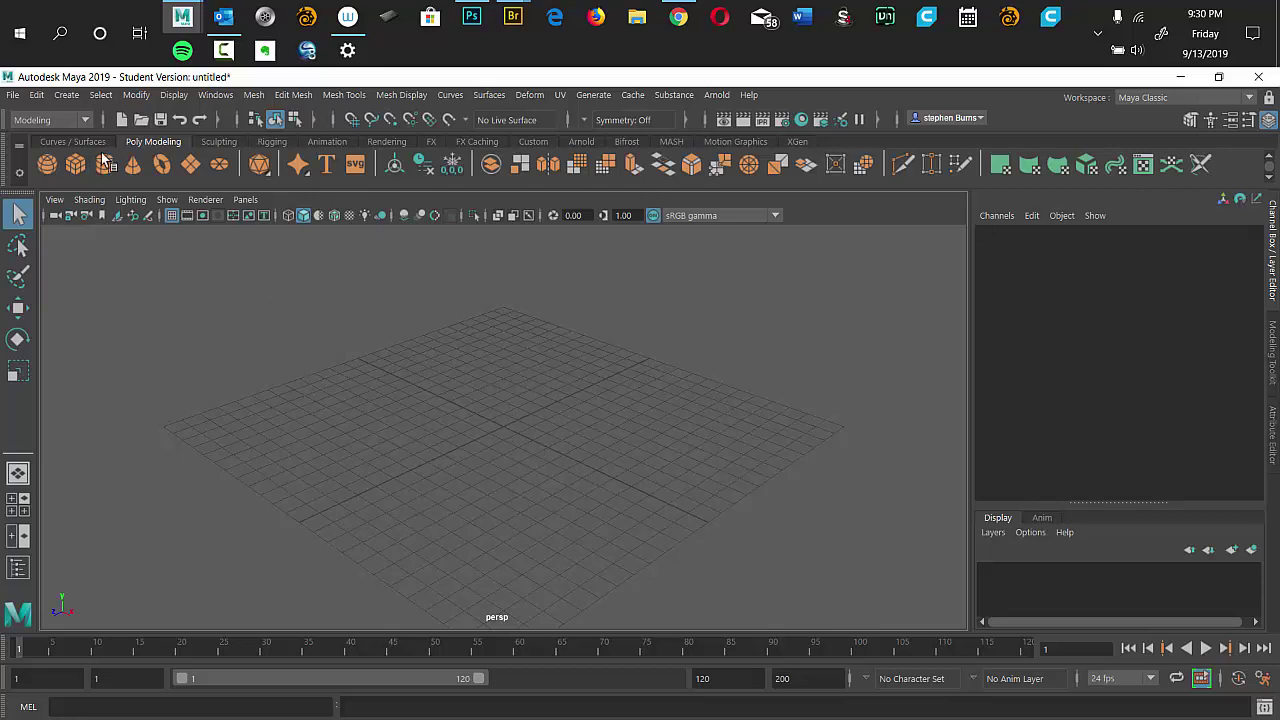
Keep the Modeling menu set, add a polygon sphere, and switch back to Object Mode.
click(87, 121)
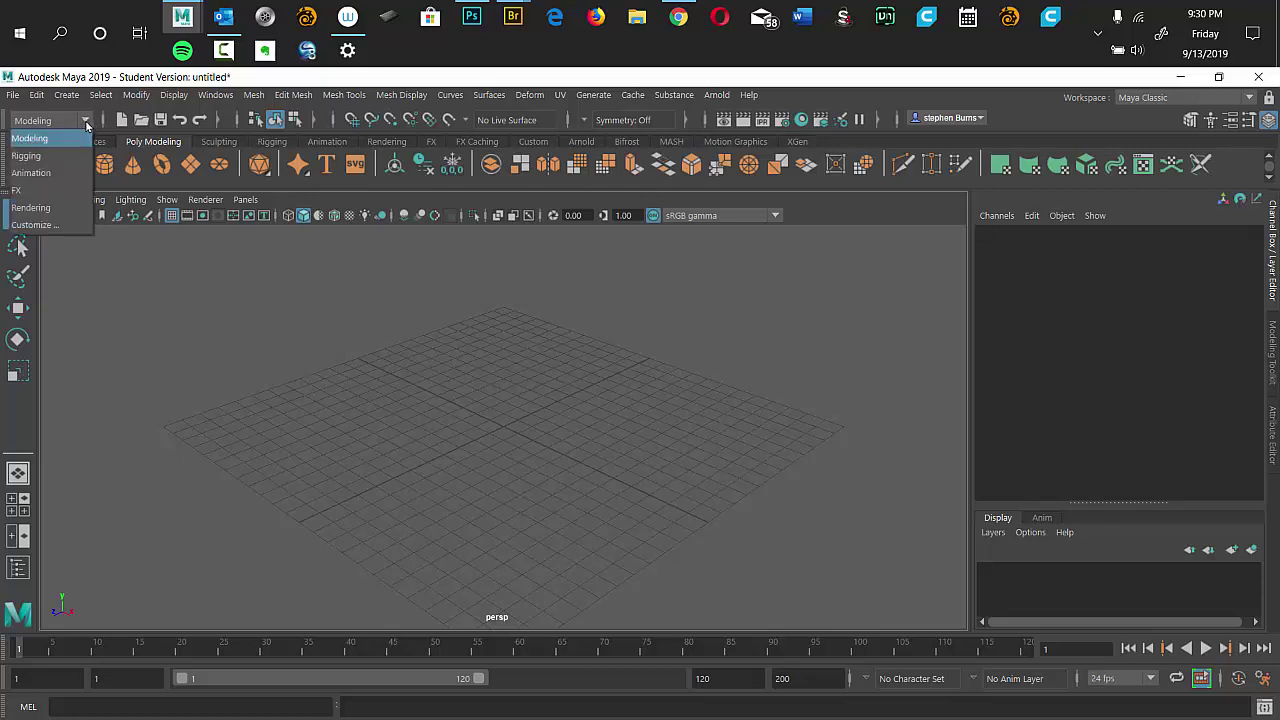
click(39, 142)
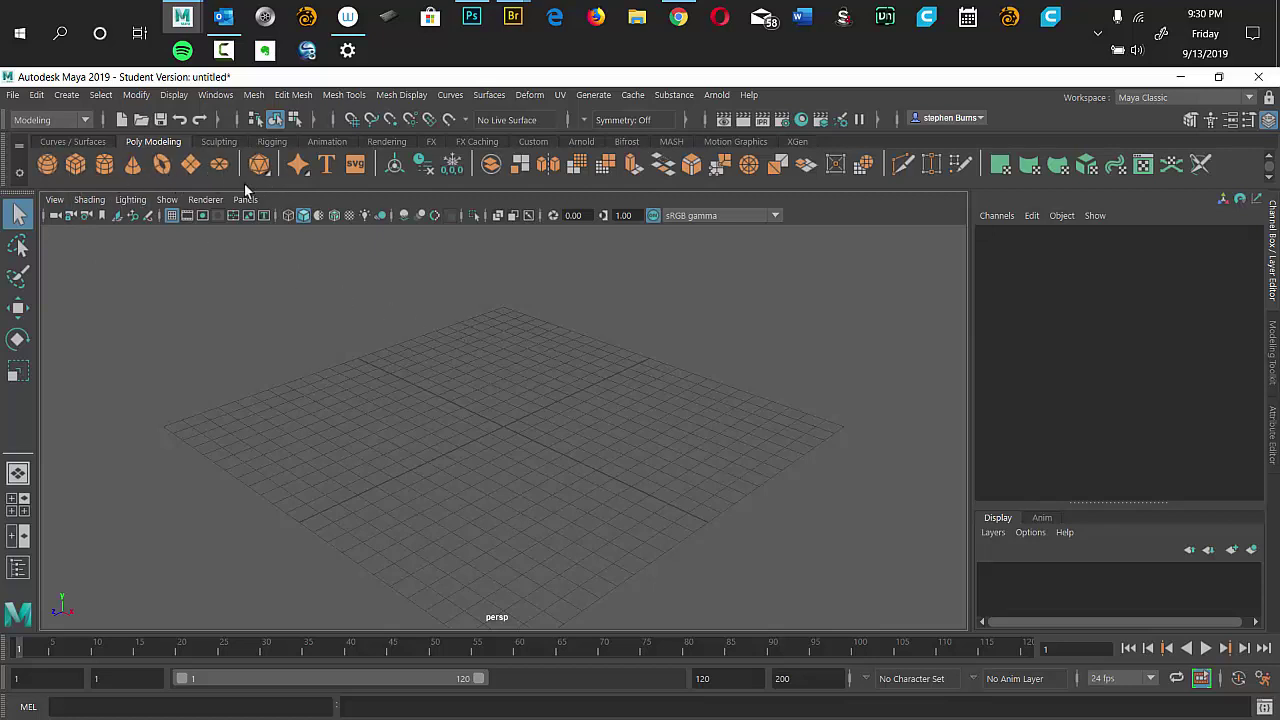
shift+right_click(512, 352)
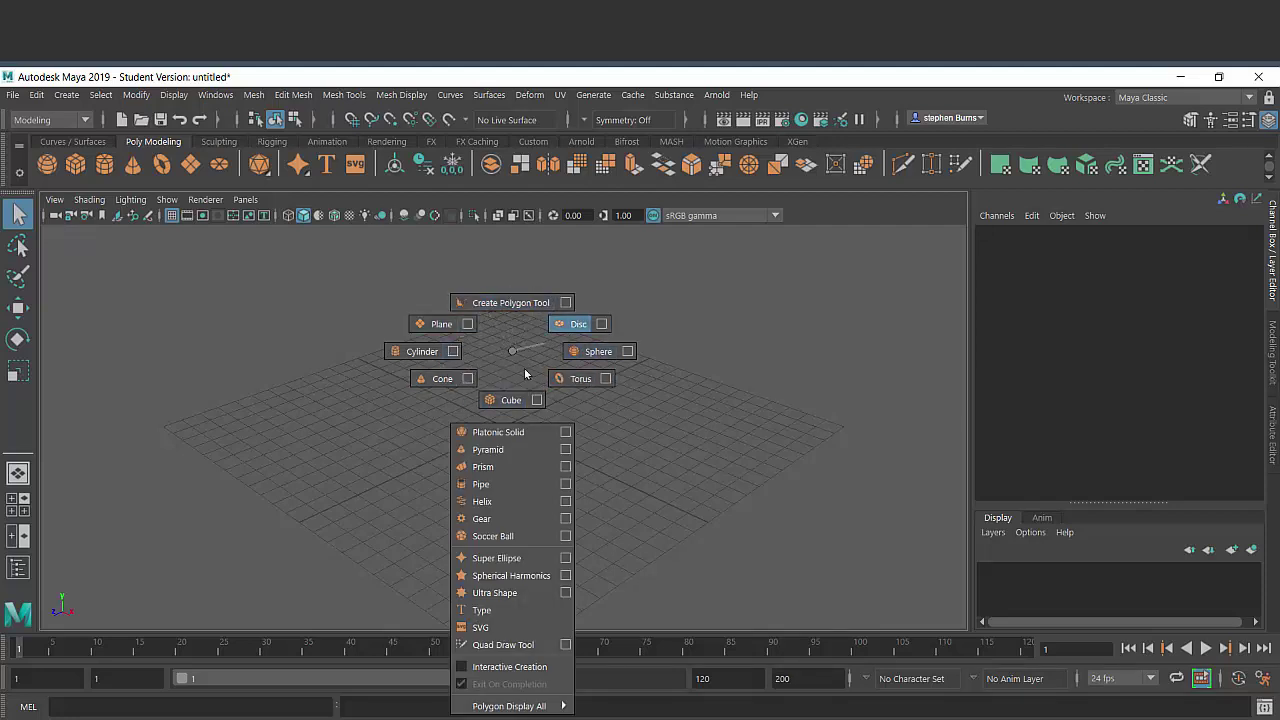
click(598, 351)
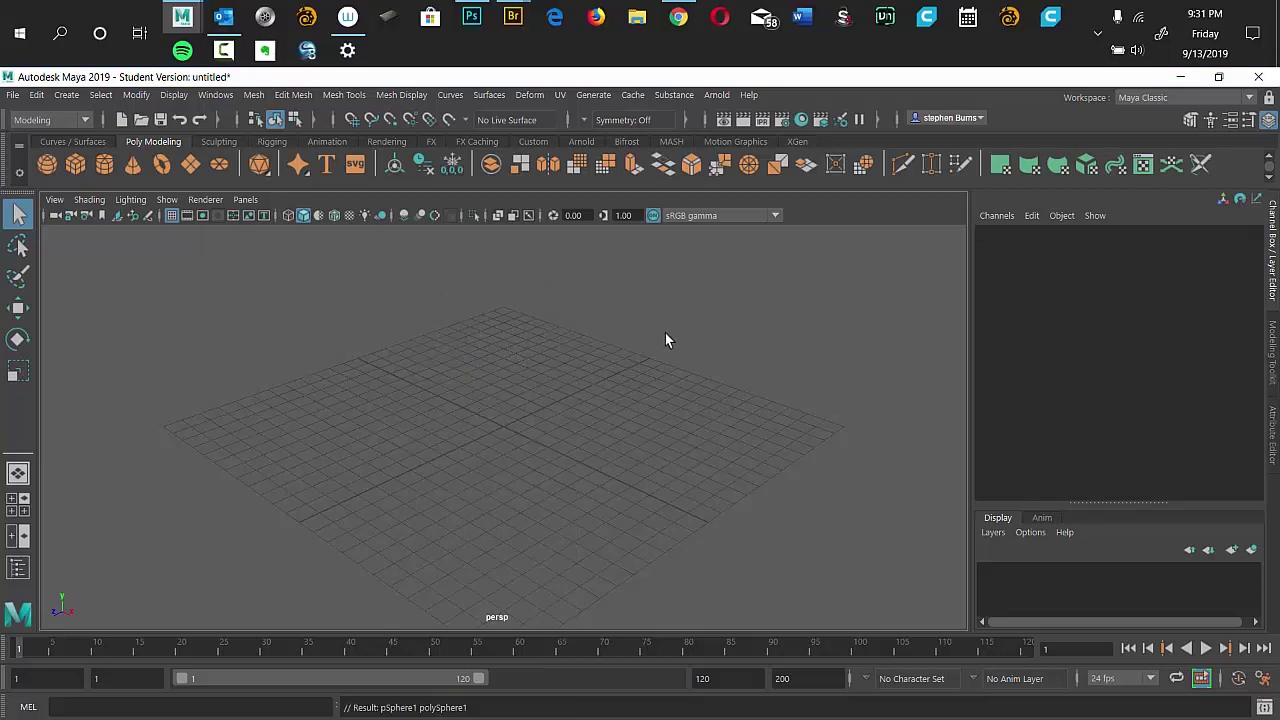
right_click(581, 371)
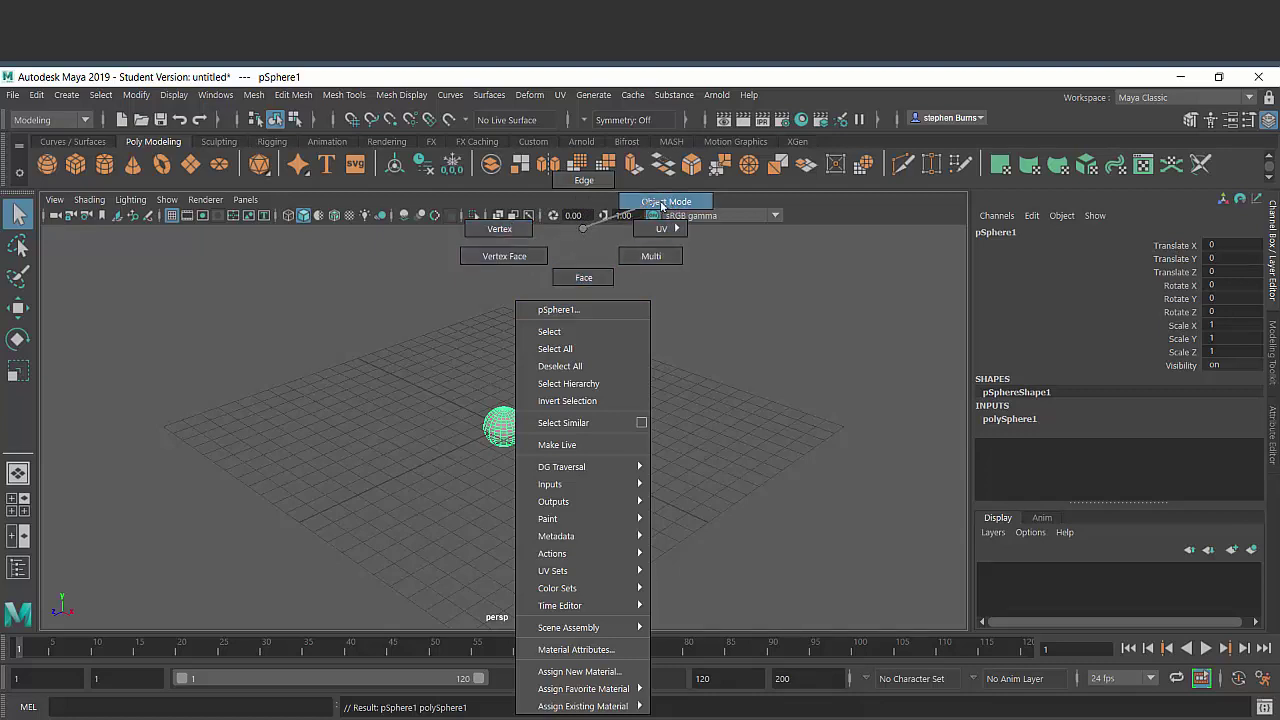
click(662, 205)
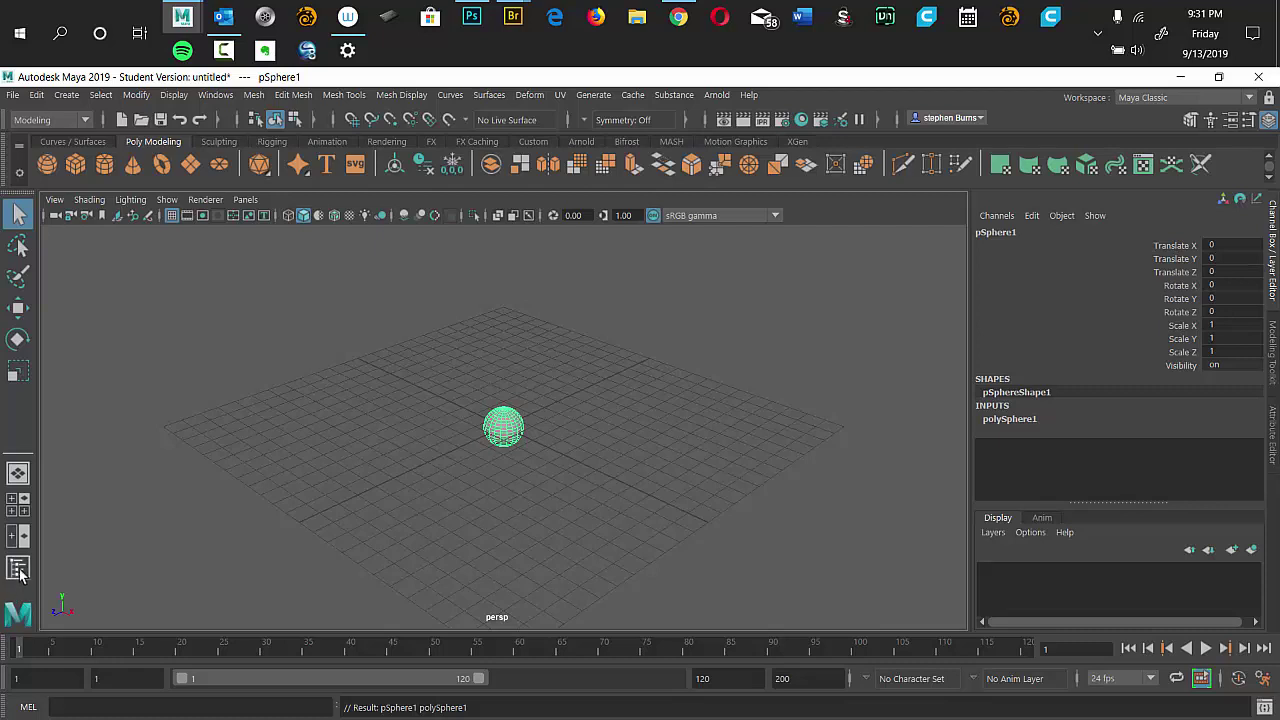
Show the Outliner and inspect pSphere1, defaultLightSet and defaultObjectSet.
click(18, 568)
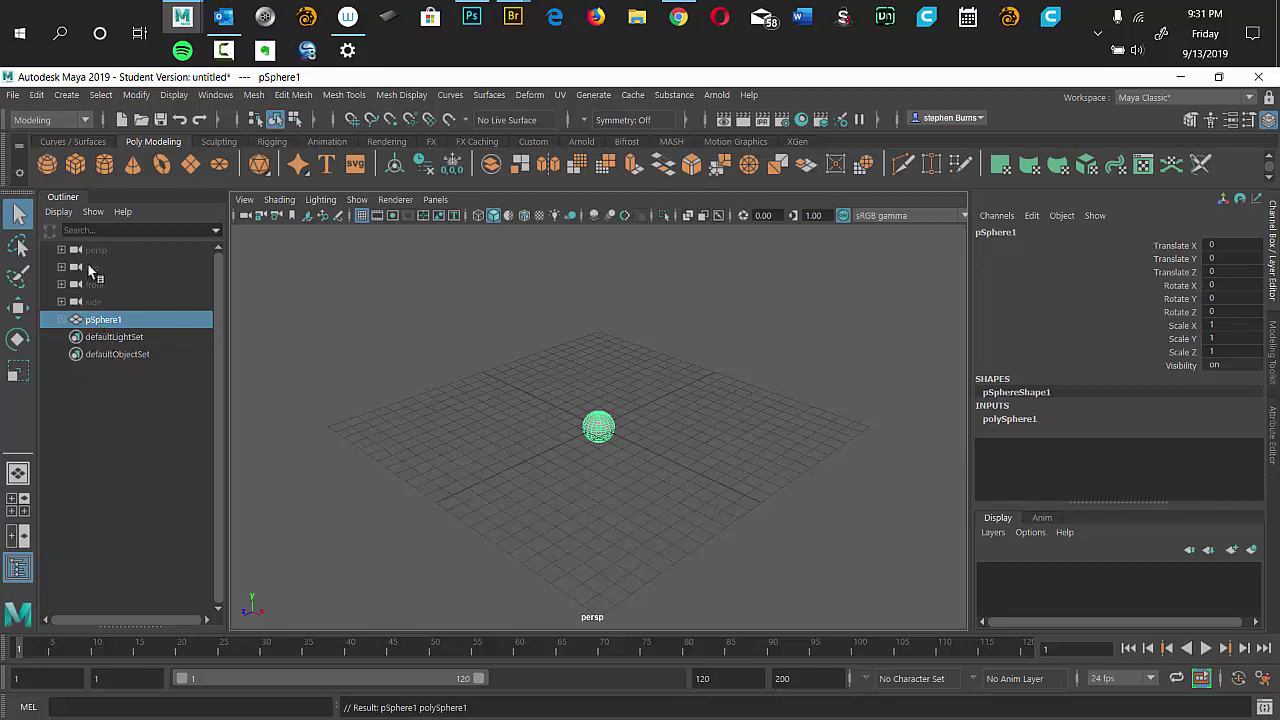
click(100, 322)
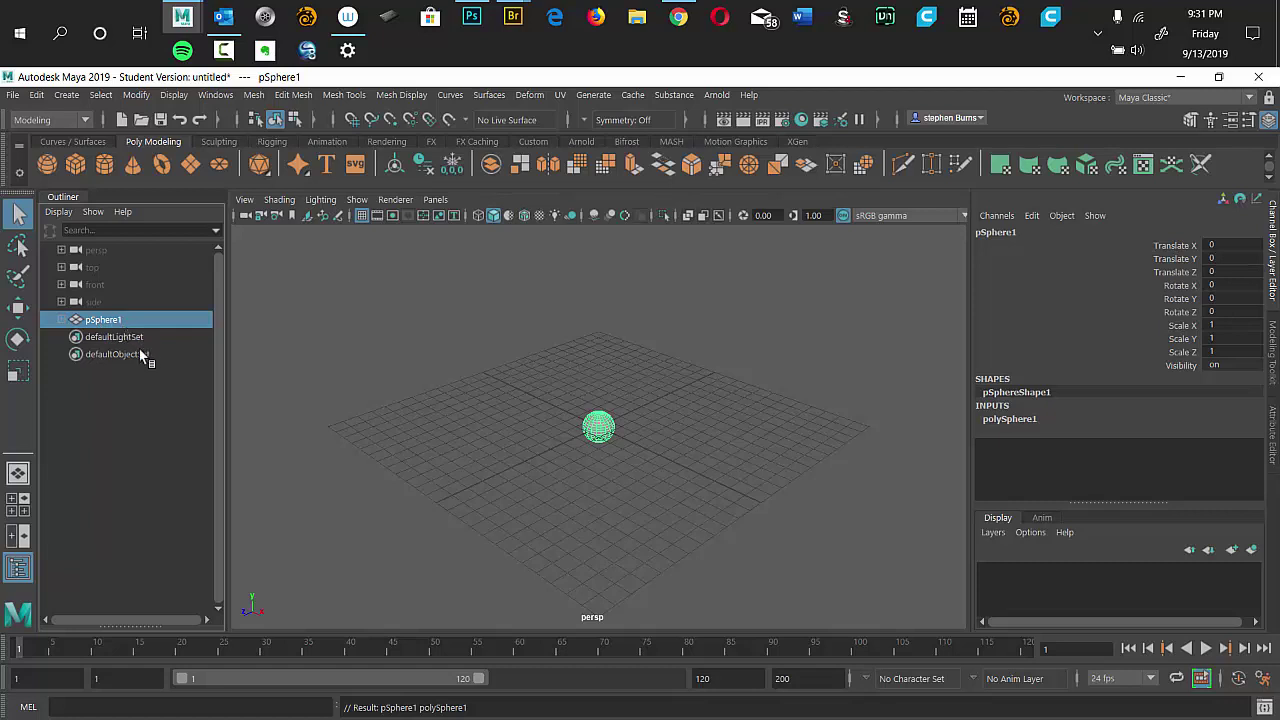
click(108, 341)
click(116, 358)
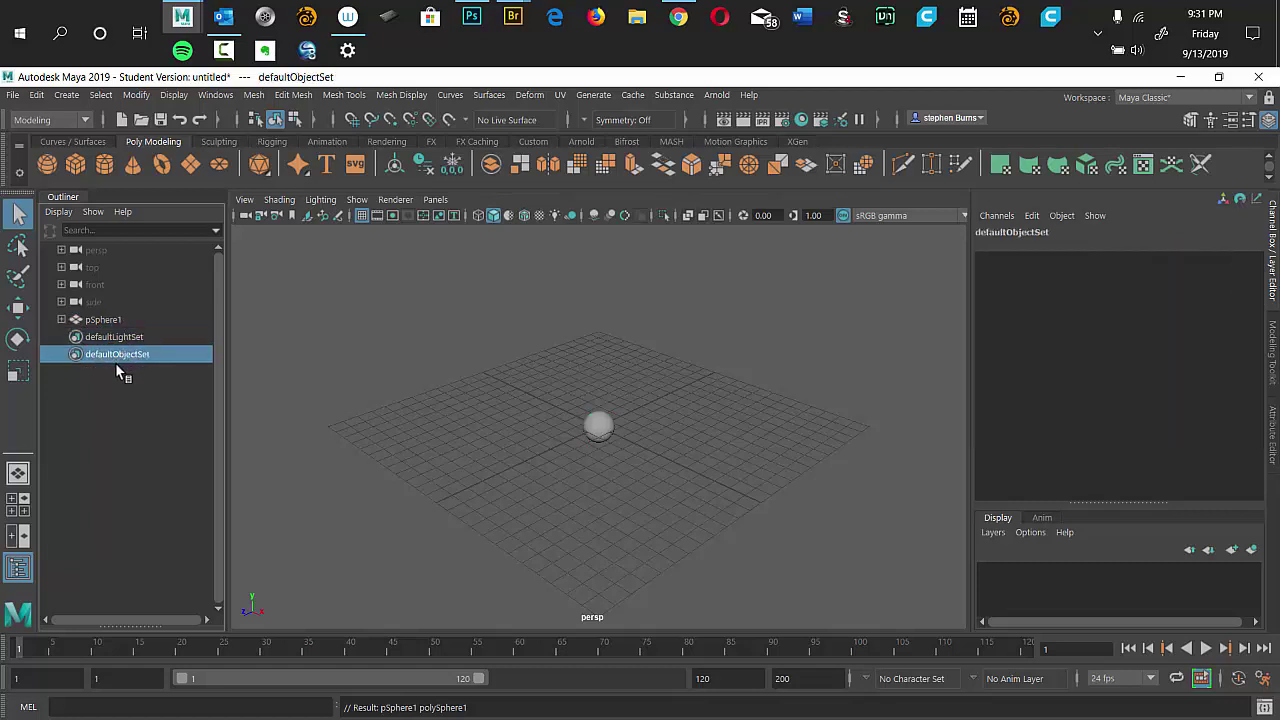
click(96, 322)
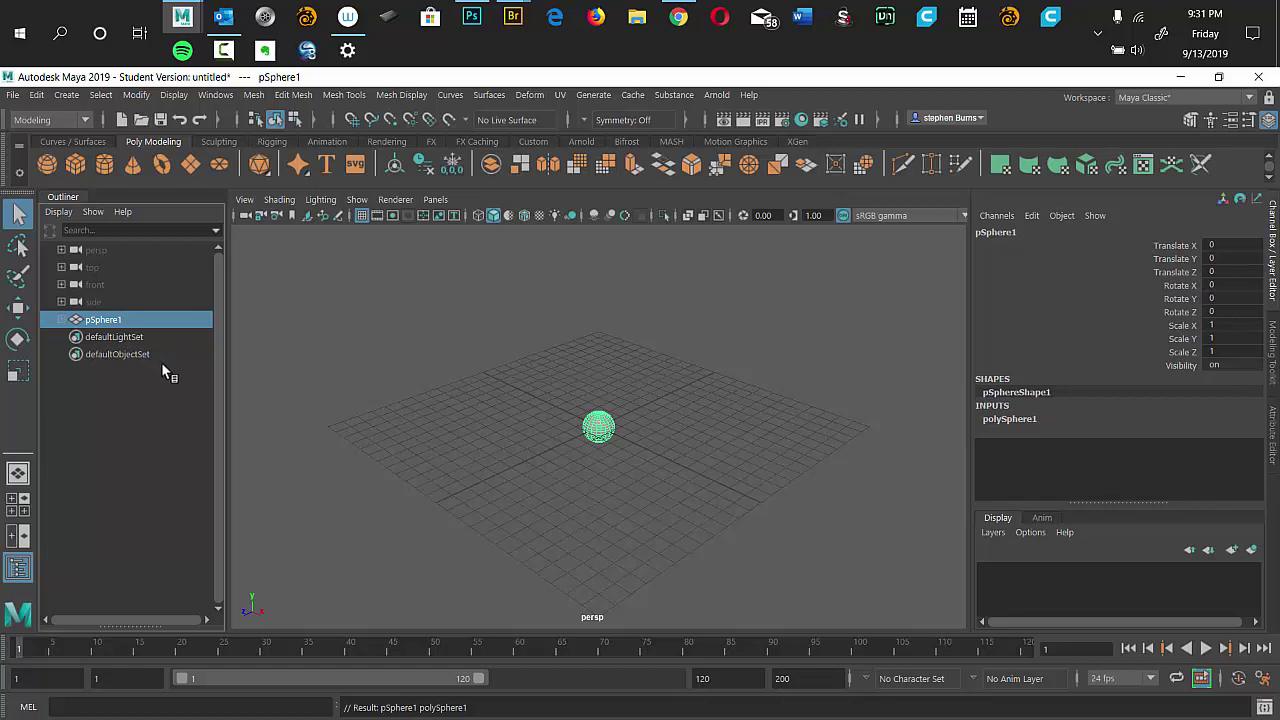
Reselect pSphere1 in the Outliner and delete it.
click(382, 308)
key(f)
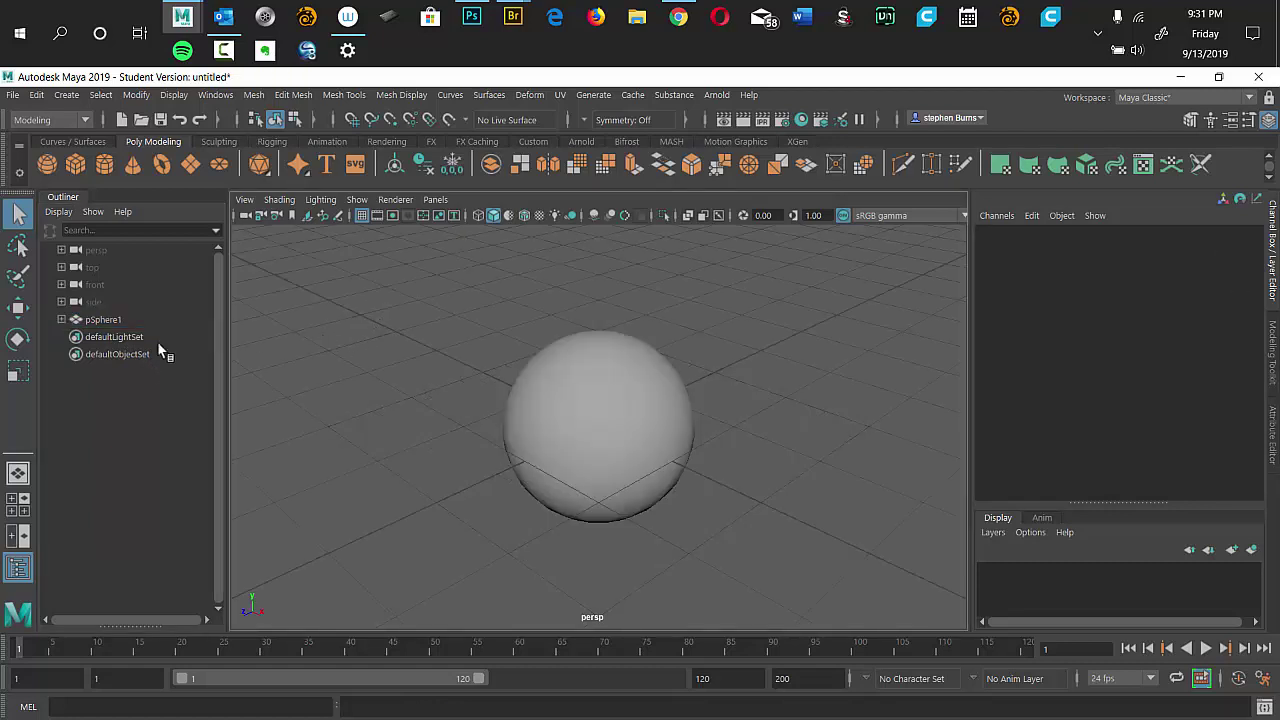
click(104, 320)
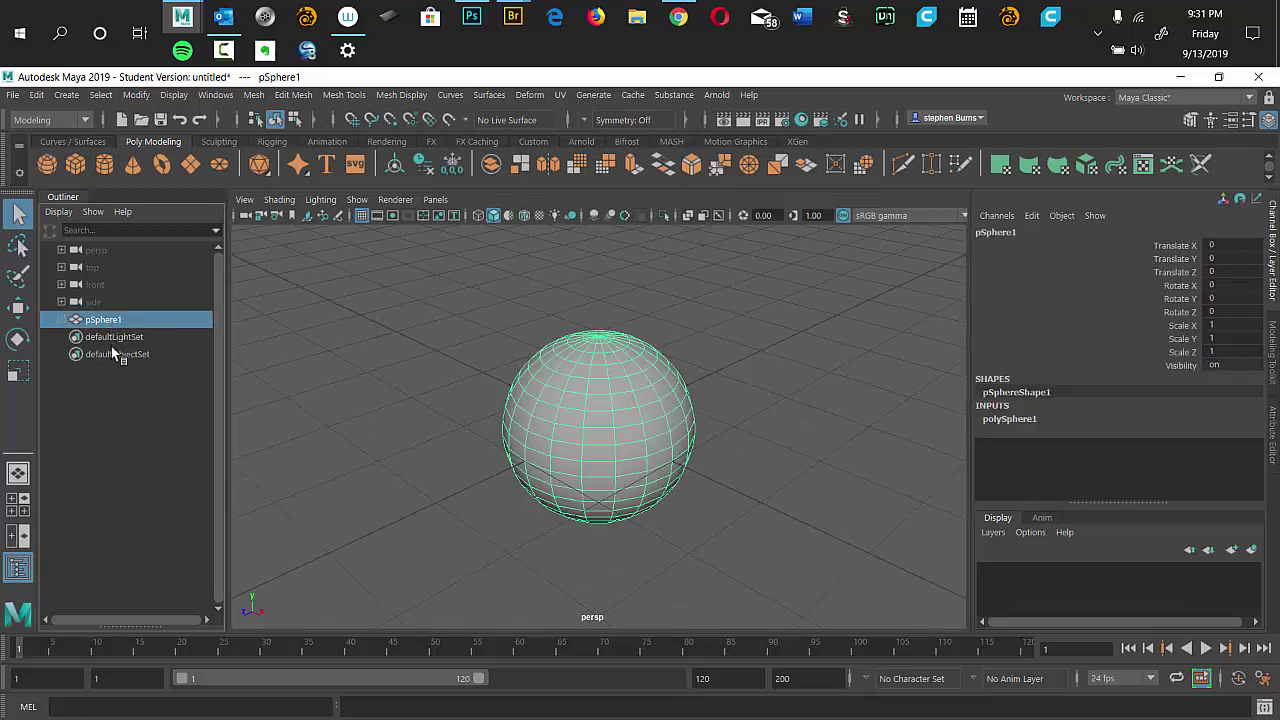
key(Delete)
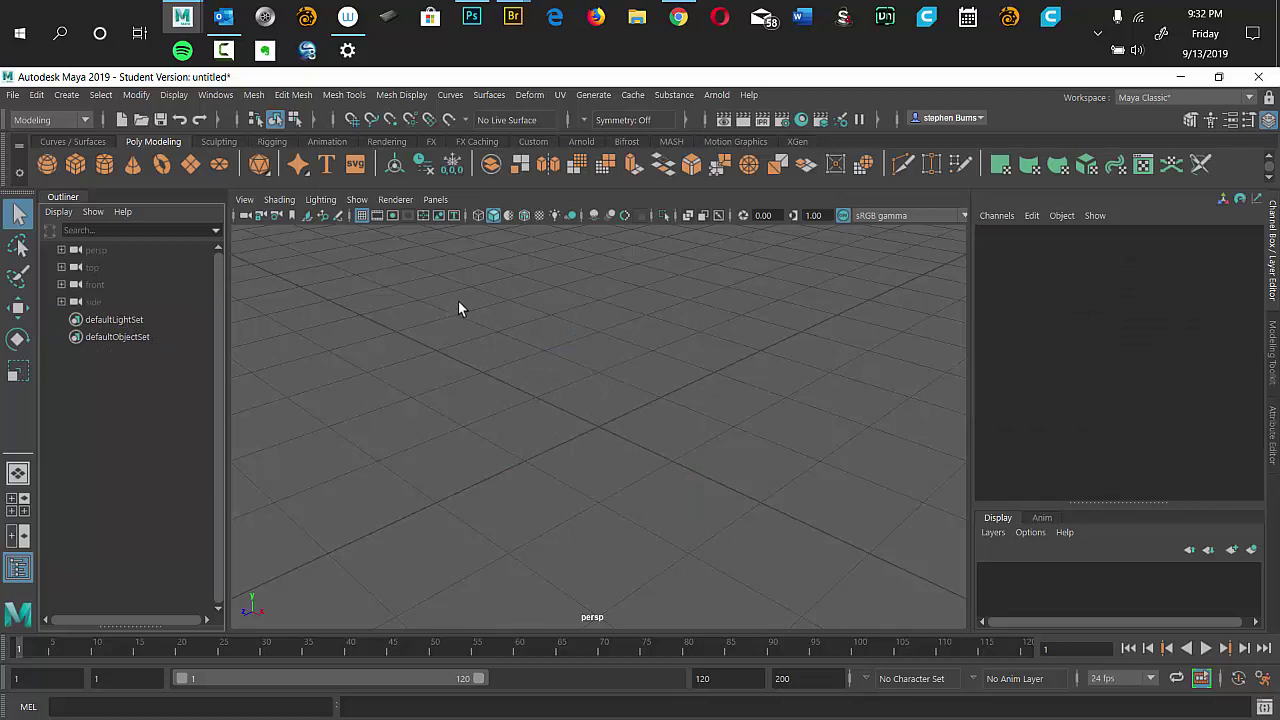
Create polygon cube pCube1 at the origin and show its pCubeShape1 attributes.
shift+right_click(568, 351)
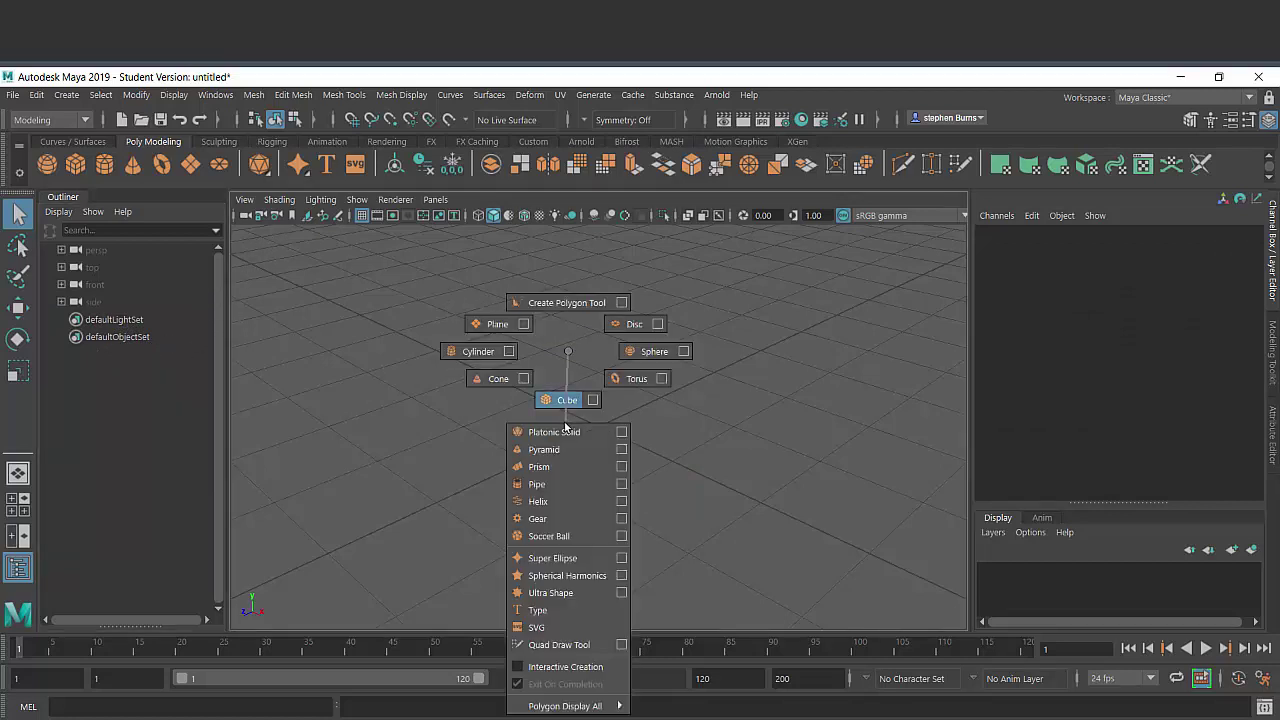
click(566, 400)
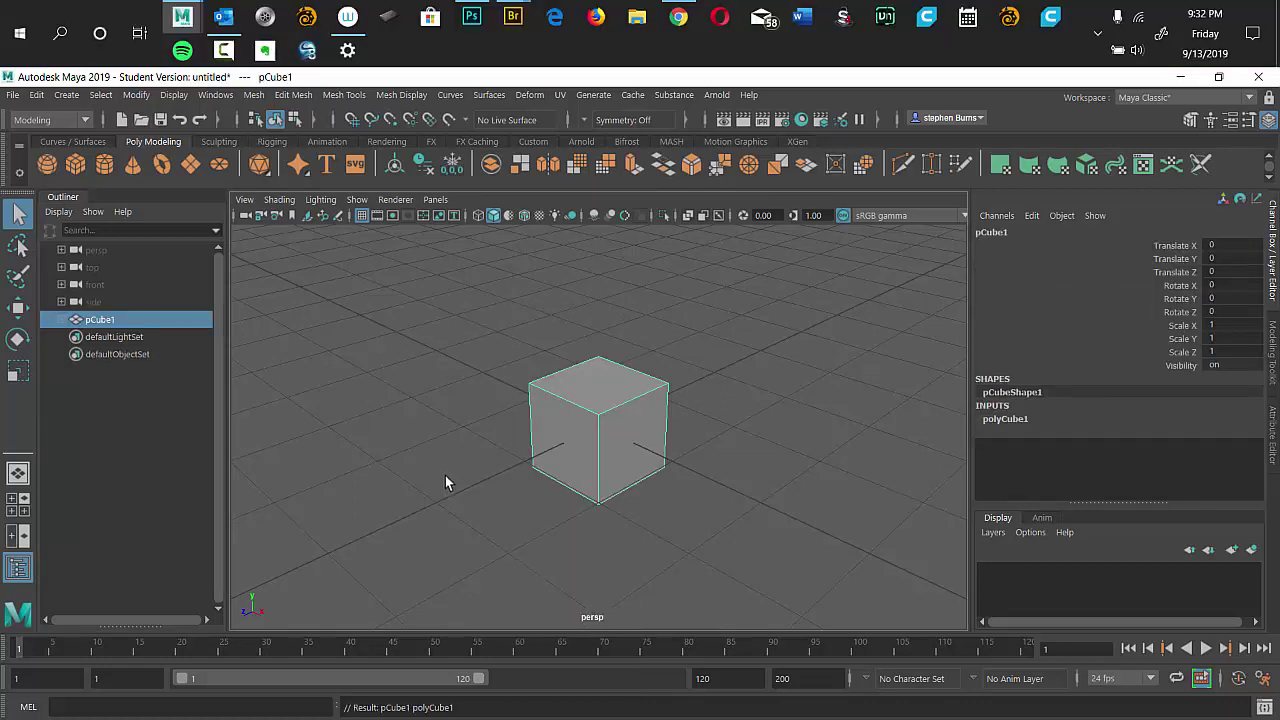
scroll(451, 468, up, 4)
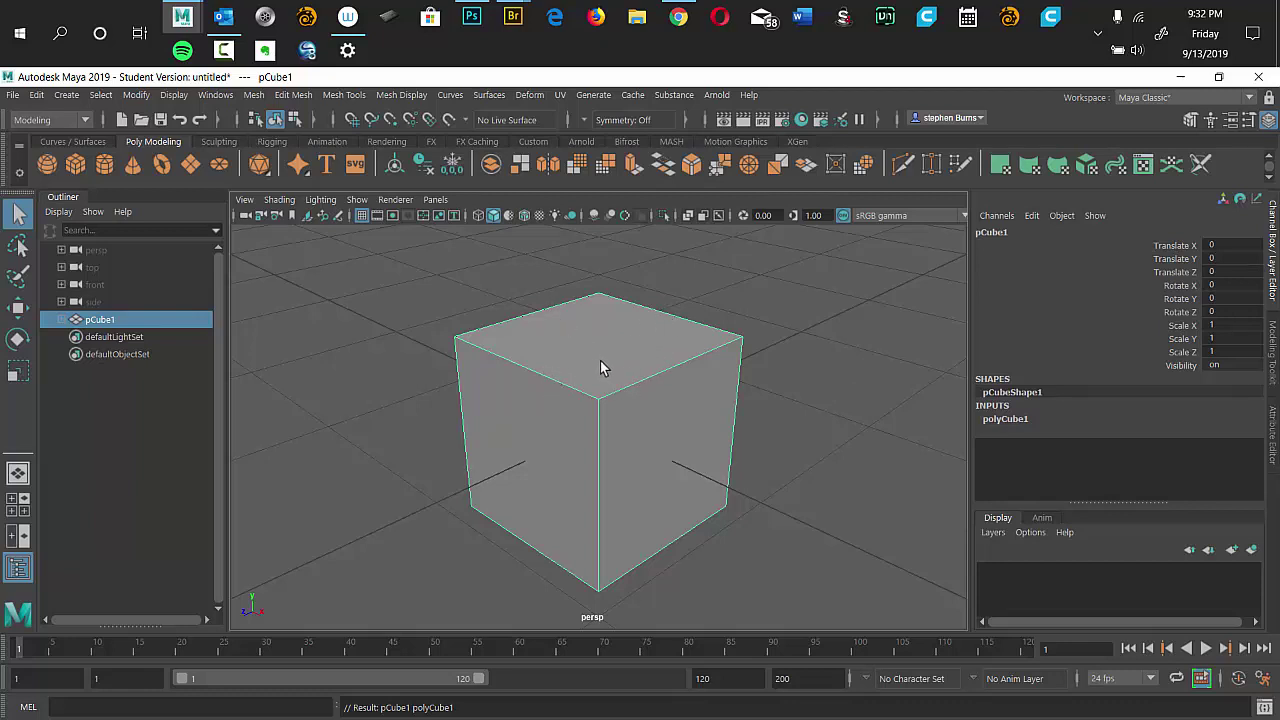
click(1274, 444)
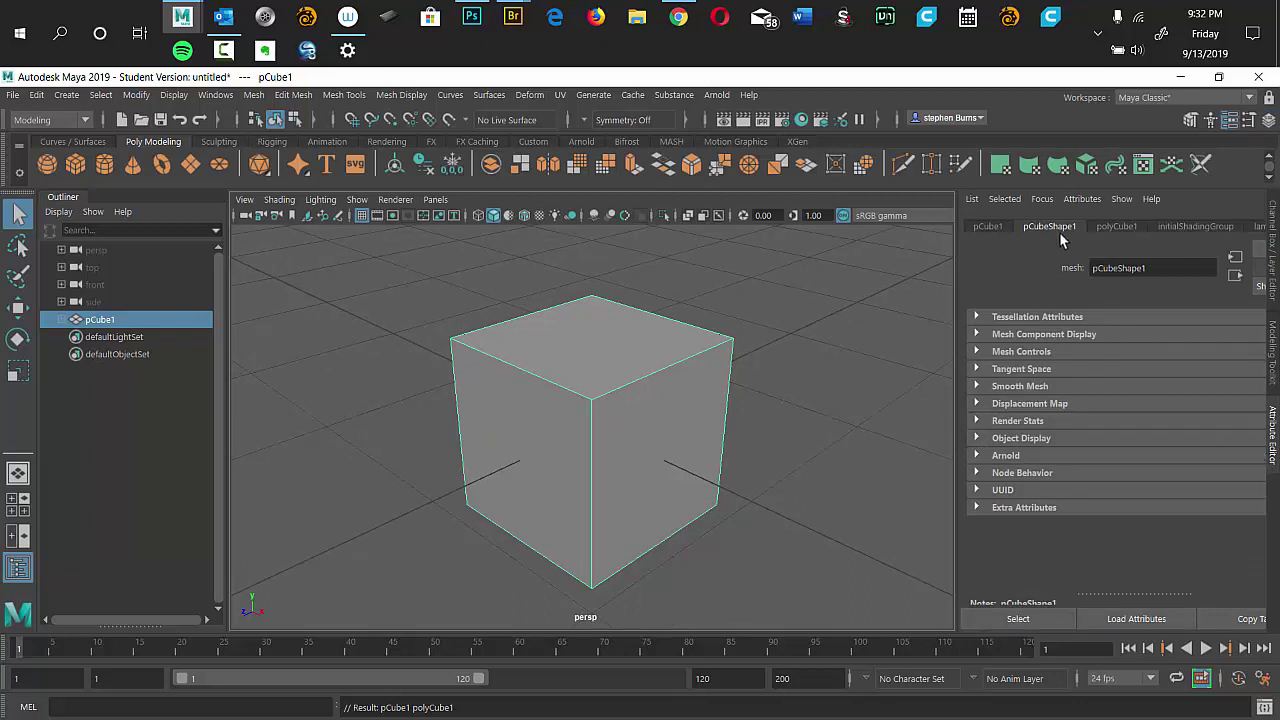
Set polyCube1 Subdivisions Width, Height and Depth to 2, then inspect the divided cube.
click(1118, 229)
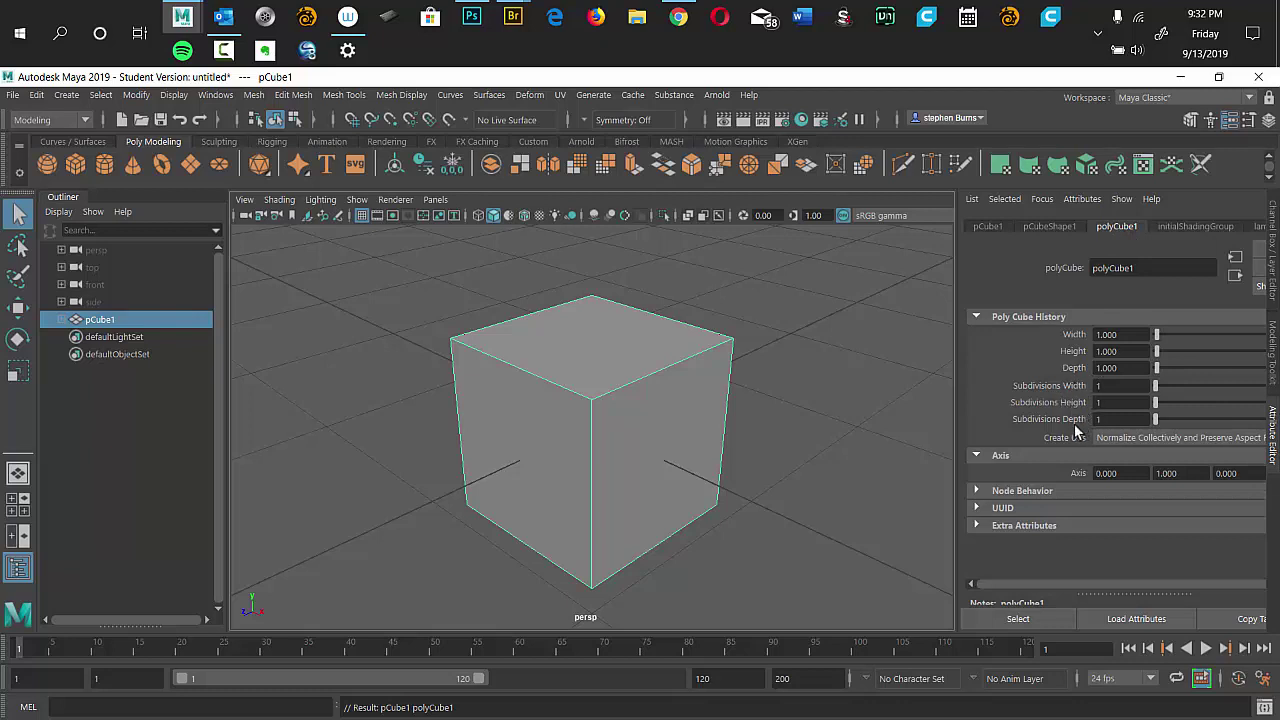
drag(1157, 389, 1182, 391)
drag(1155, 395, 1159, 419)
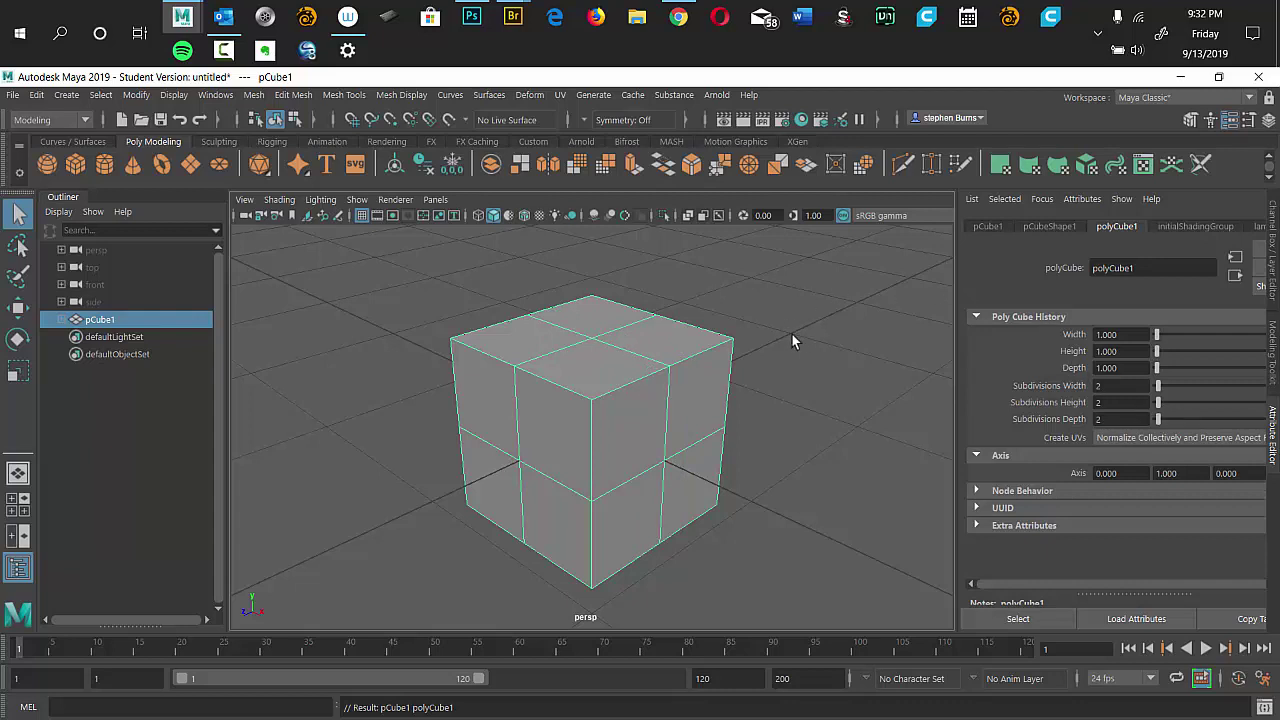
drag(796, 335, 736, 340)
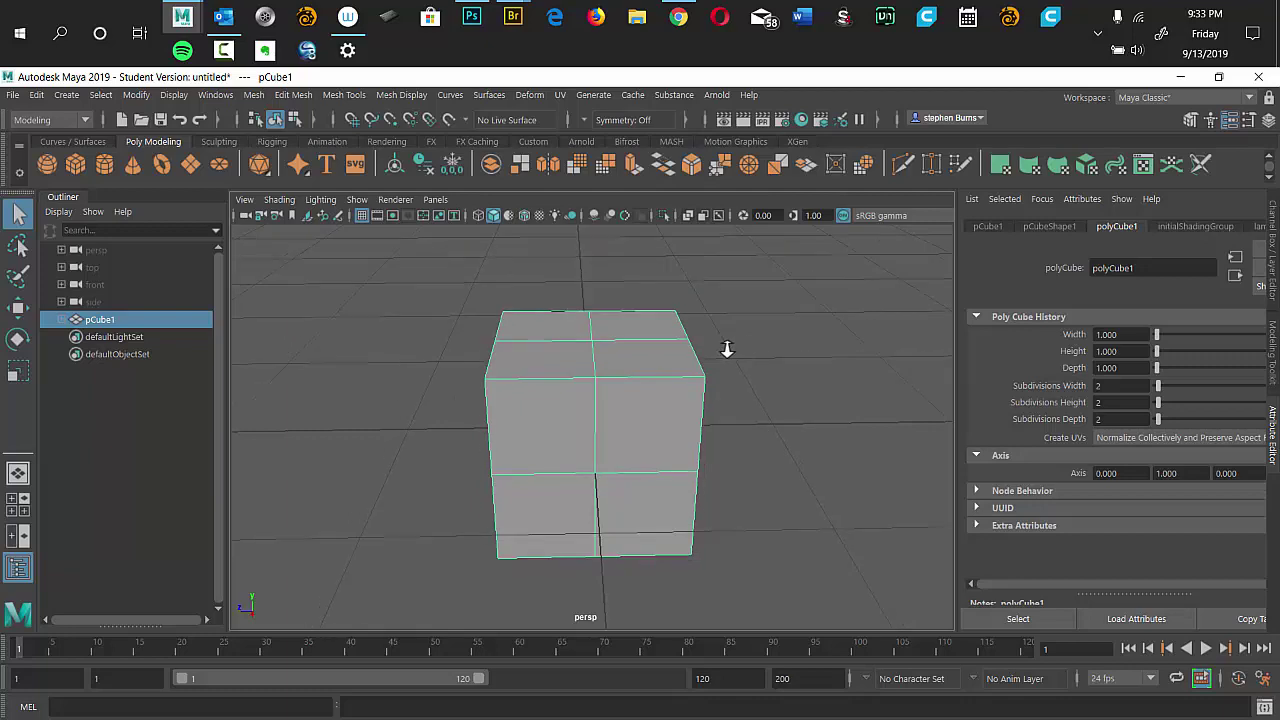
scroll(737, 449, up, 5)
scroll(766, 442, down, 5)
scroll(717, 443, up, 5)
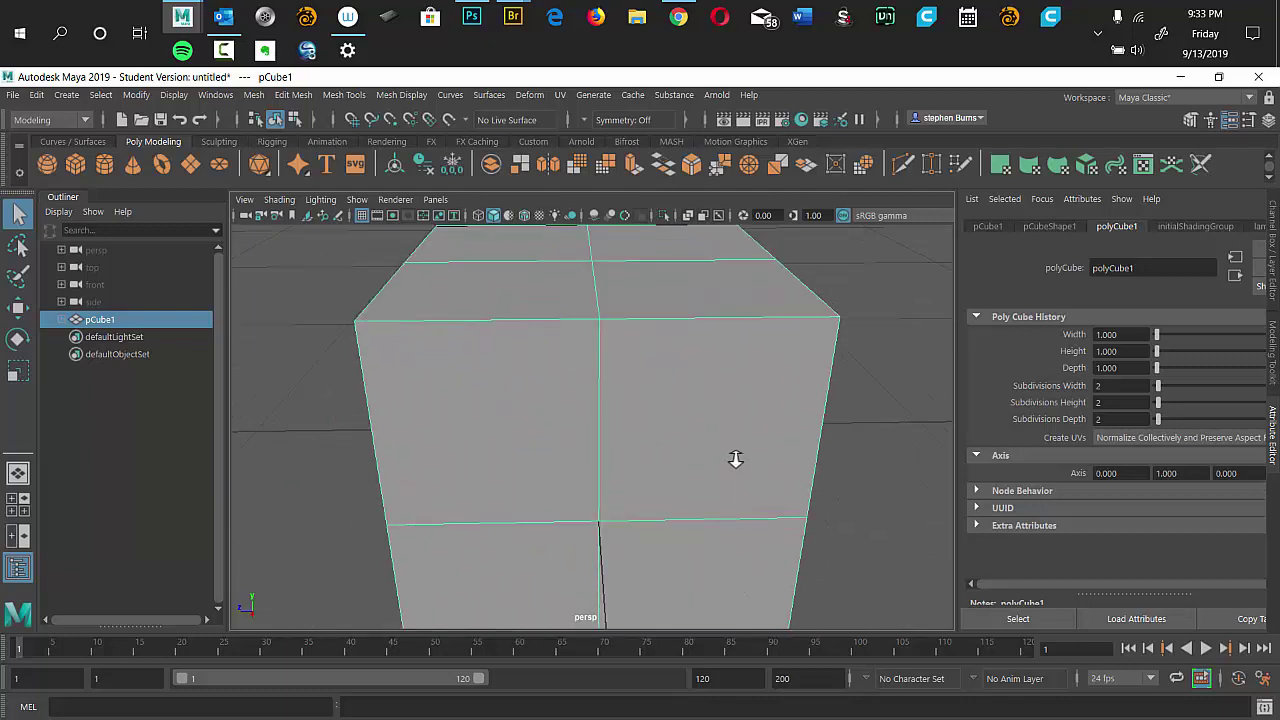
scroll(734, 457, down, 5)
scroll(694, 434, up, 5)
scroll(670, 443, down, 5)
scroll(700, 400, up, 5)
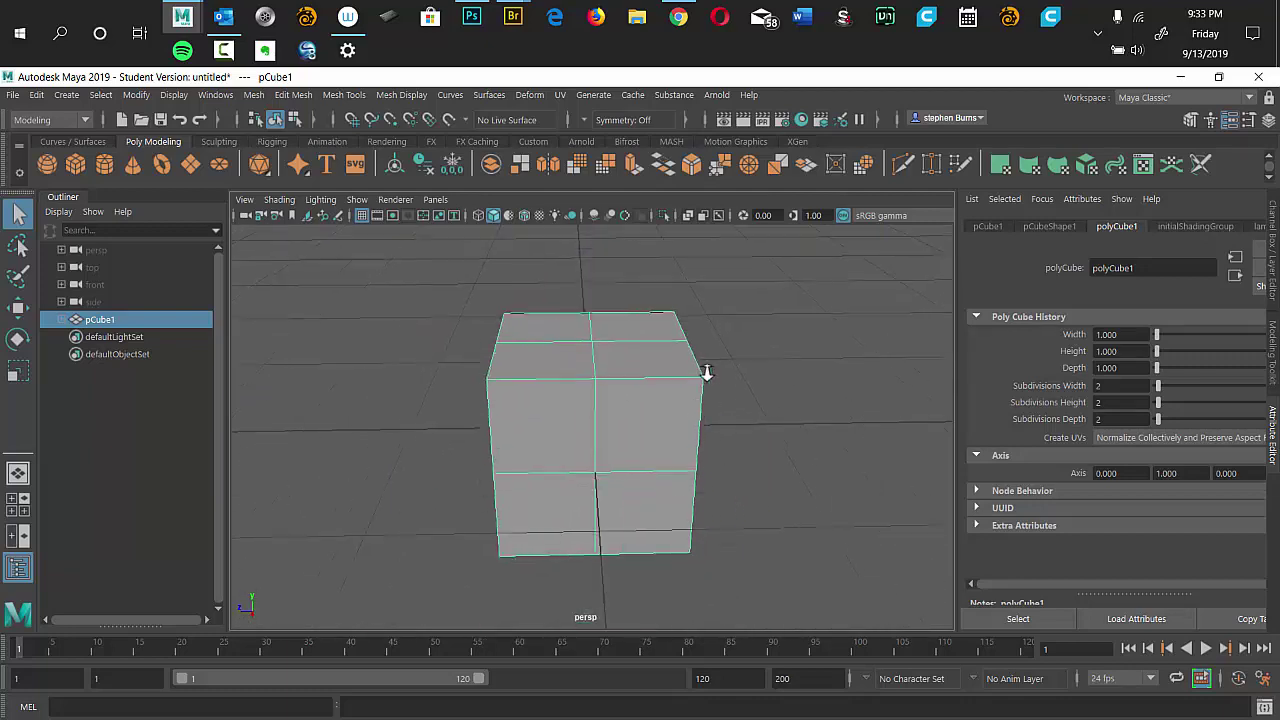
scroll(730, 480, down, 1)
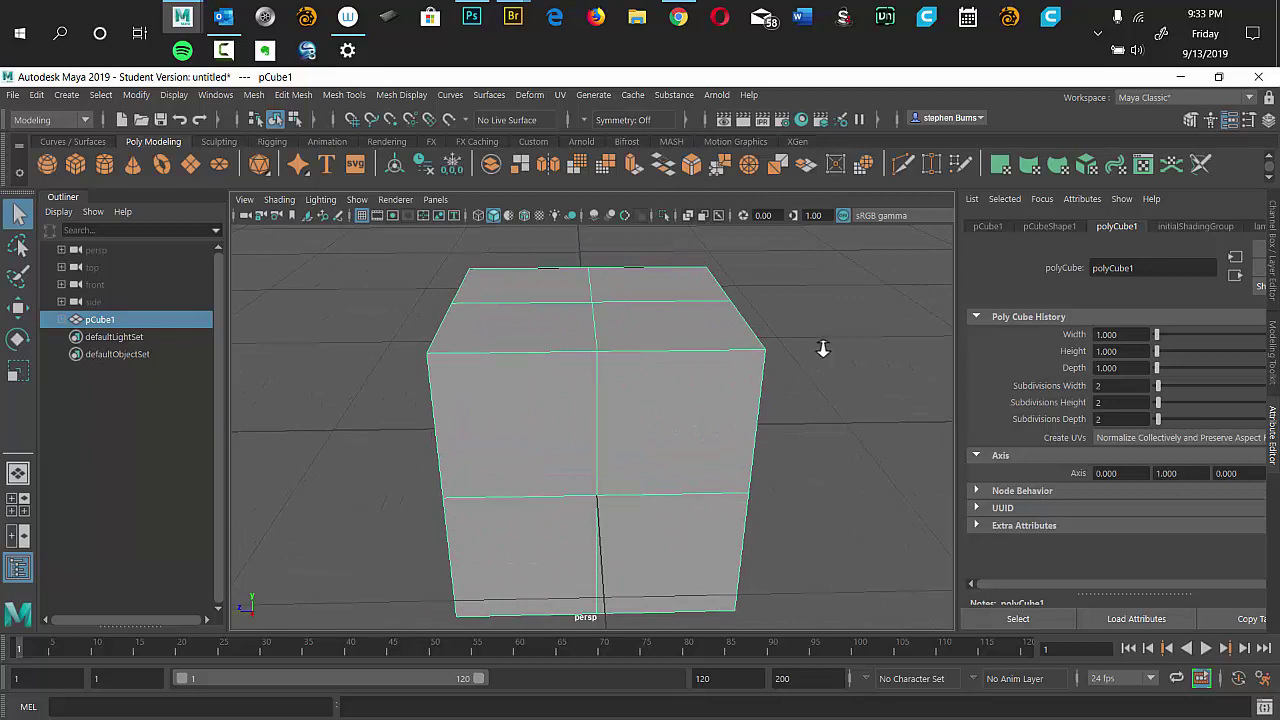
scroll(820, 350, down, 3)
scroll(797, 365, up, 2)
scroll(797, 365, up, 1)
Launch Wacom Tablet Properties from the Windows search.
click(60, 33)
text(wa)
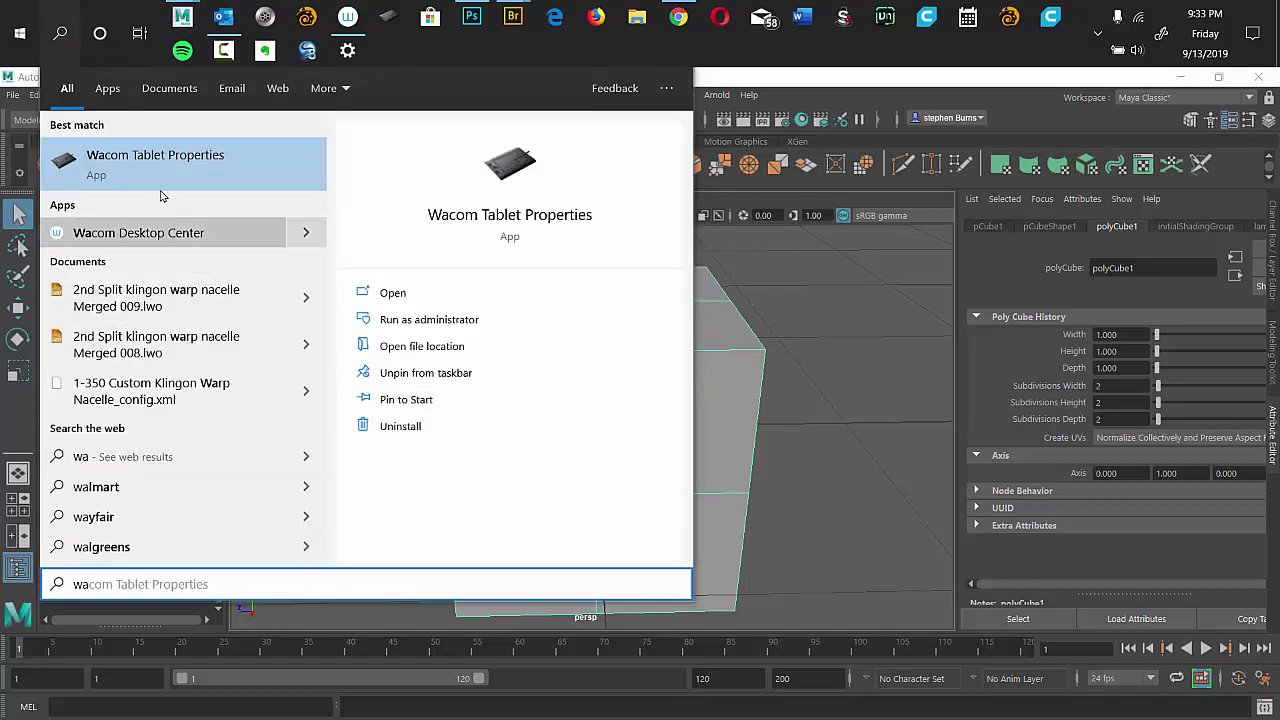
click(150, 168)
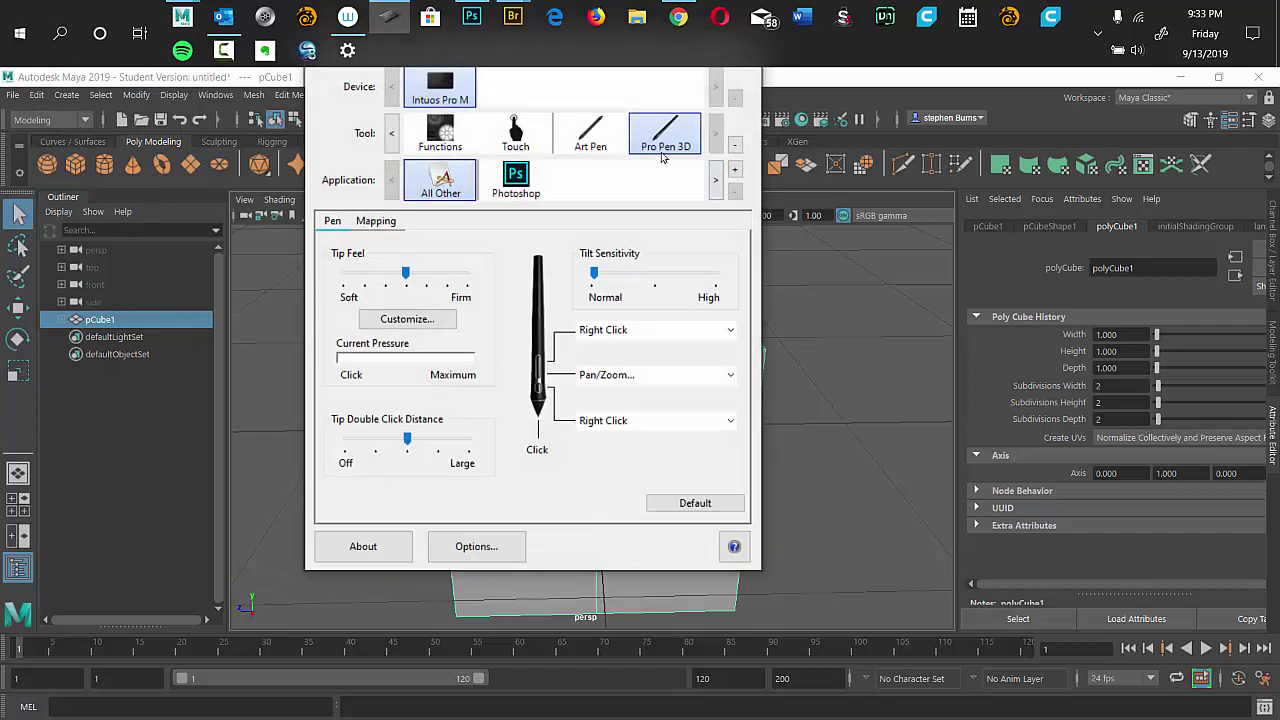
click(754, 244)
Add maya from the running applications to the tablet's Application list.
click(735, 173)
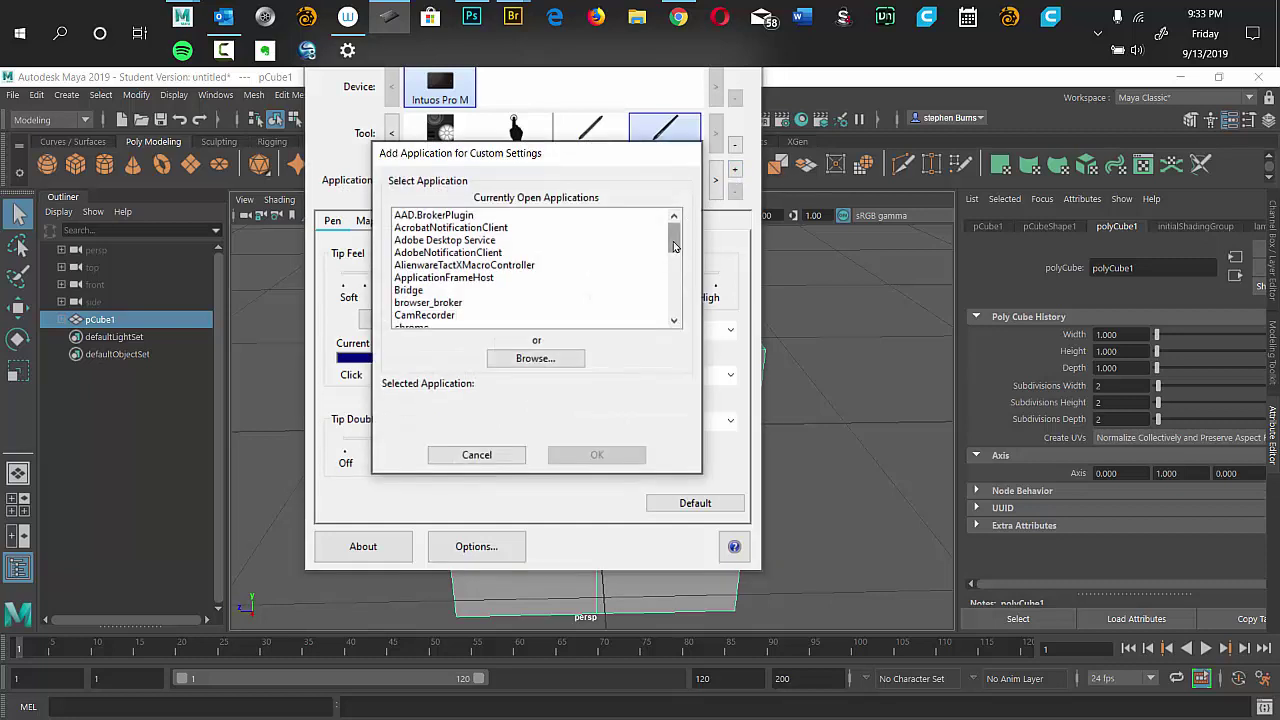
drag(676, 240, 669, 273)
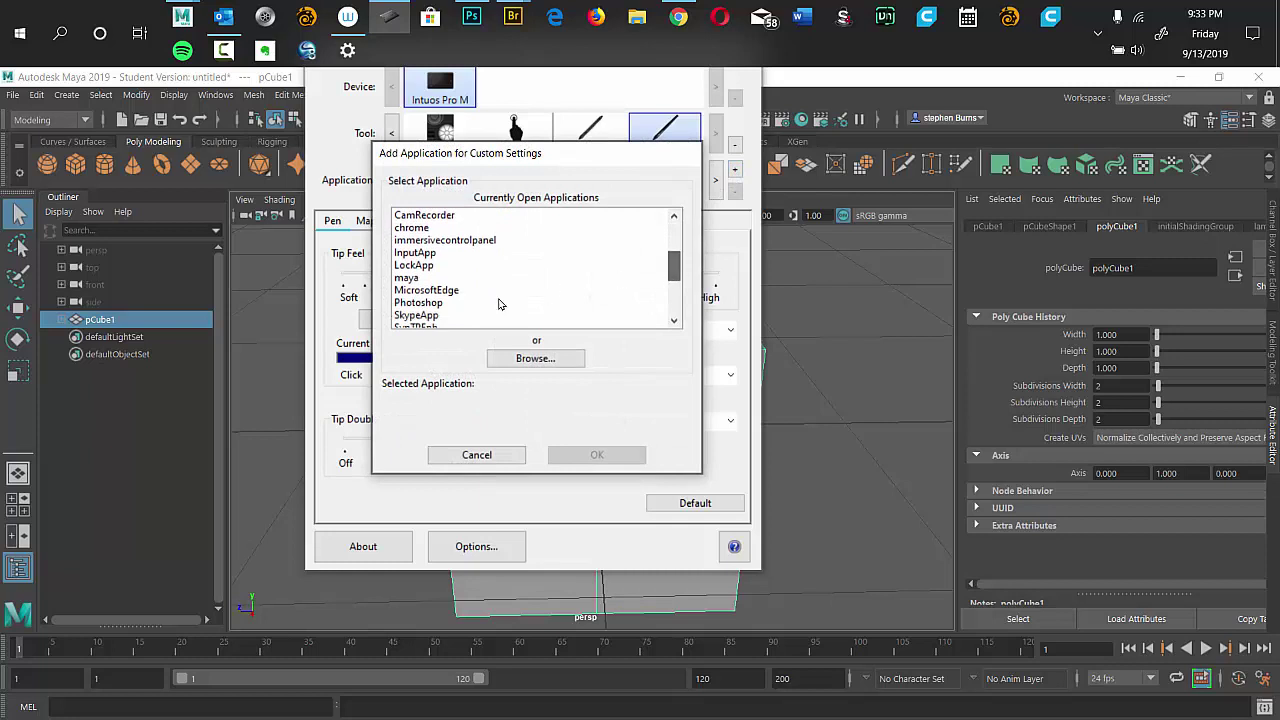
click(410, 279)
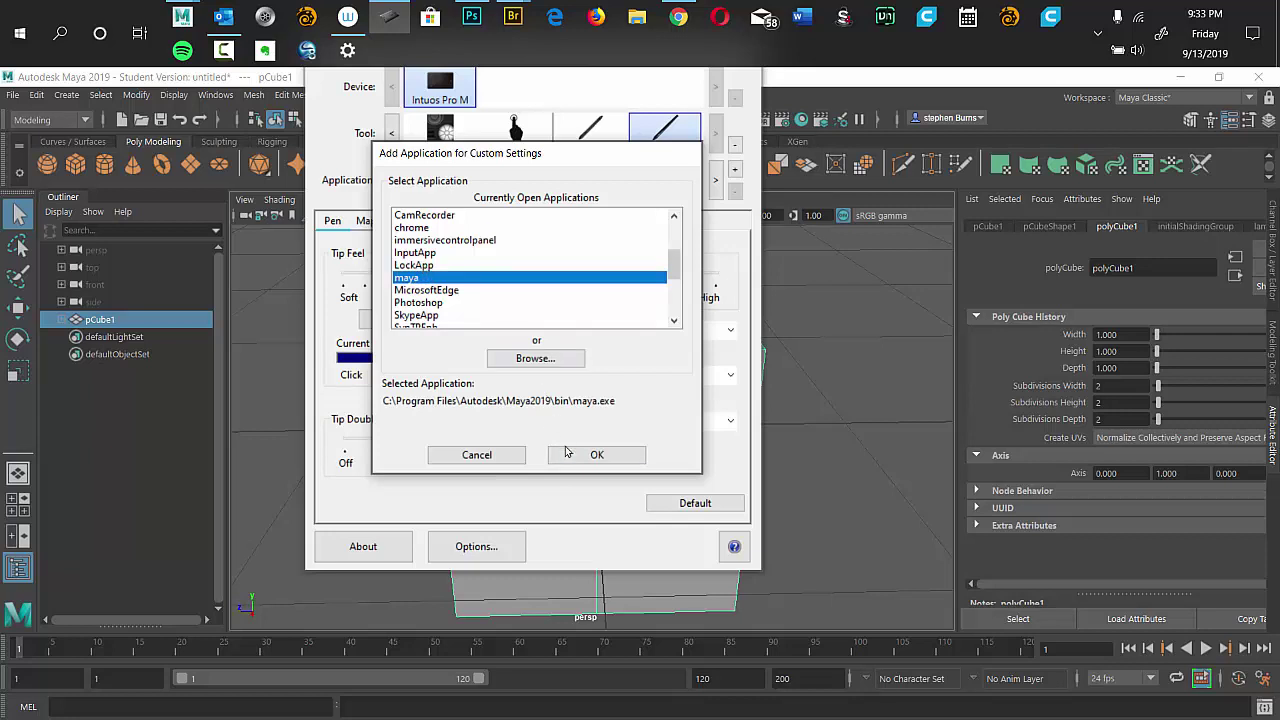
click(597, 455)
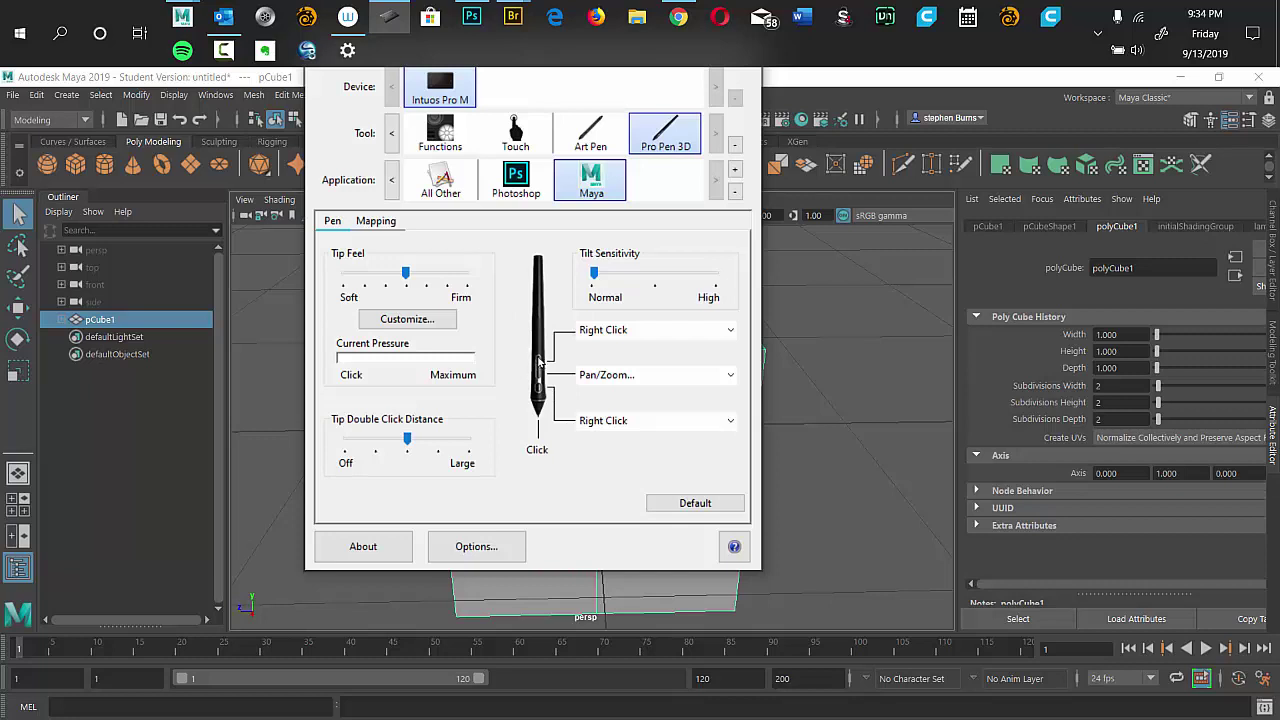
Assign Middle Click to the Pro Pen 3D's upper side button for Maya, then return to Maya.
click(718, 332)
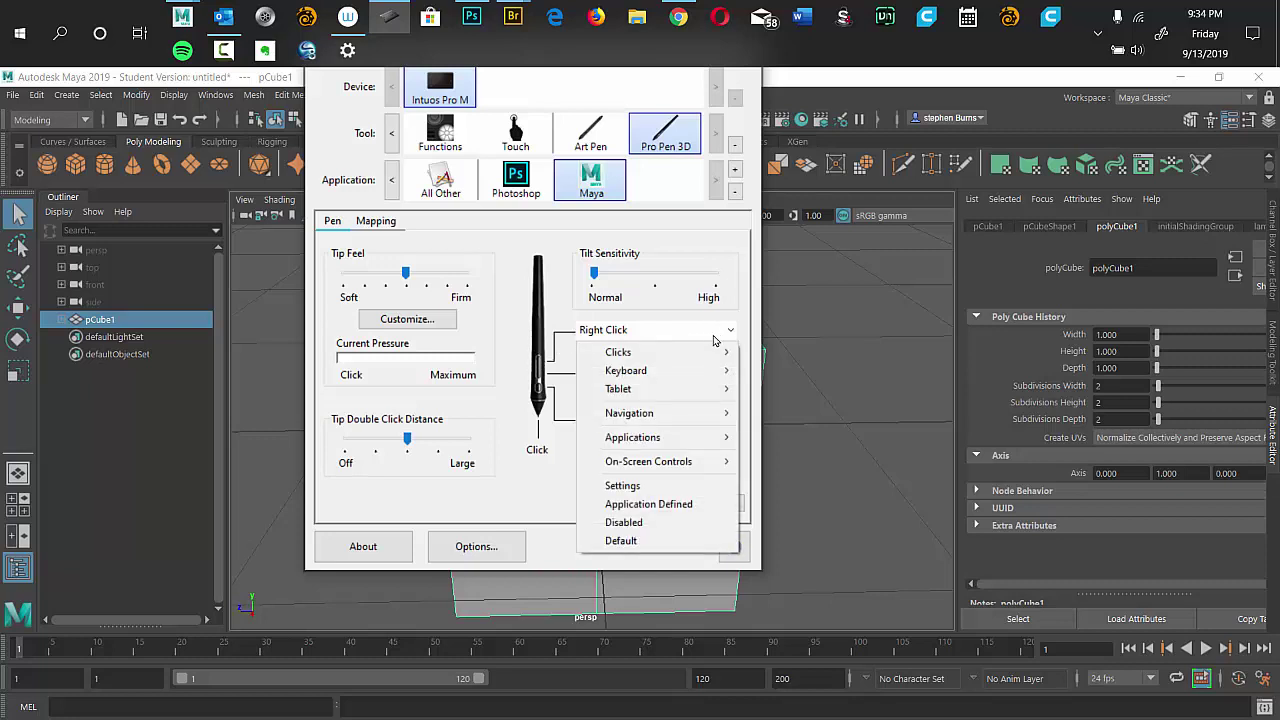
mouse_move(709, 357)
mouse_move(660, 355)
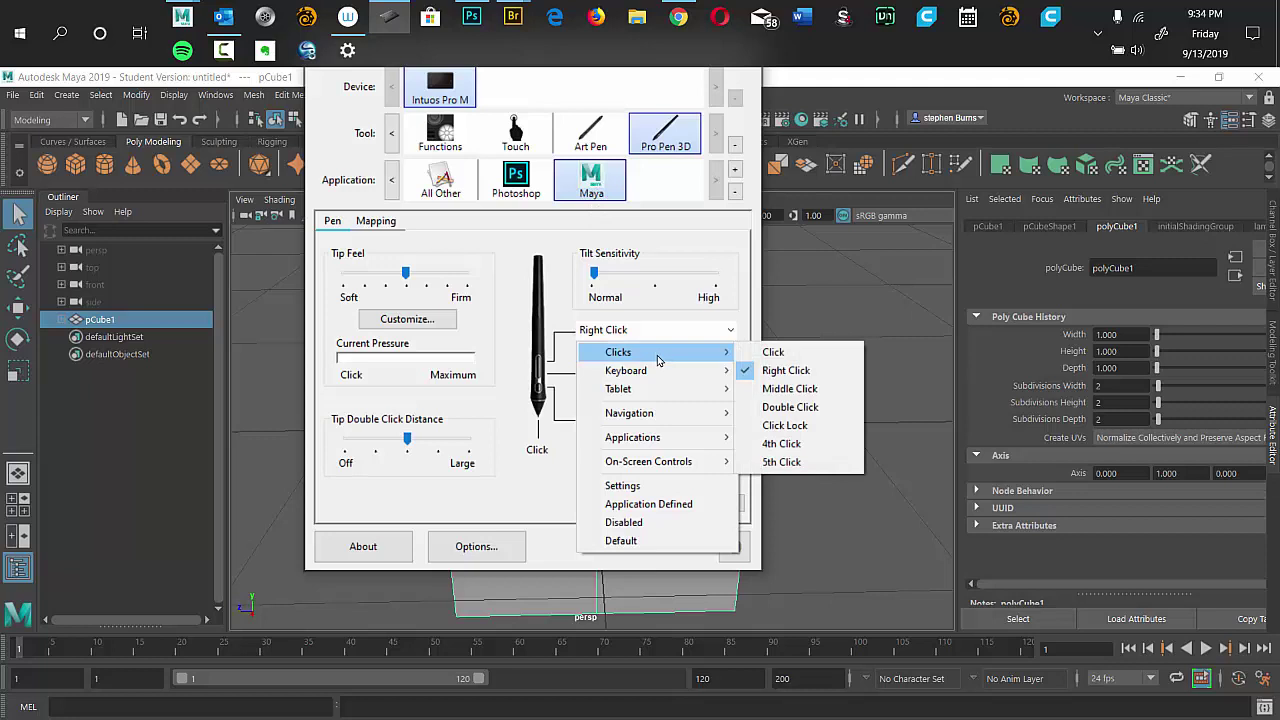
click(787, 396)
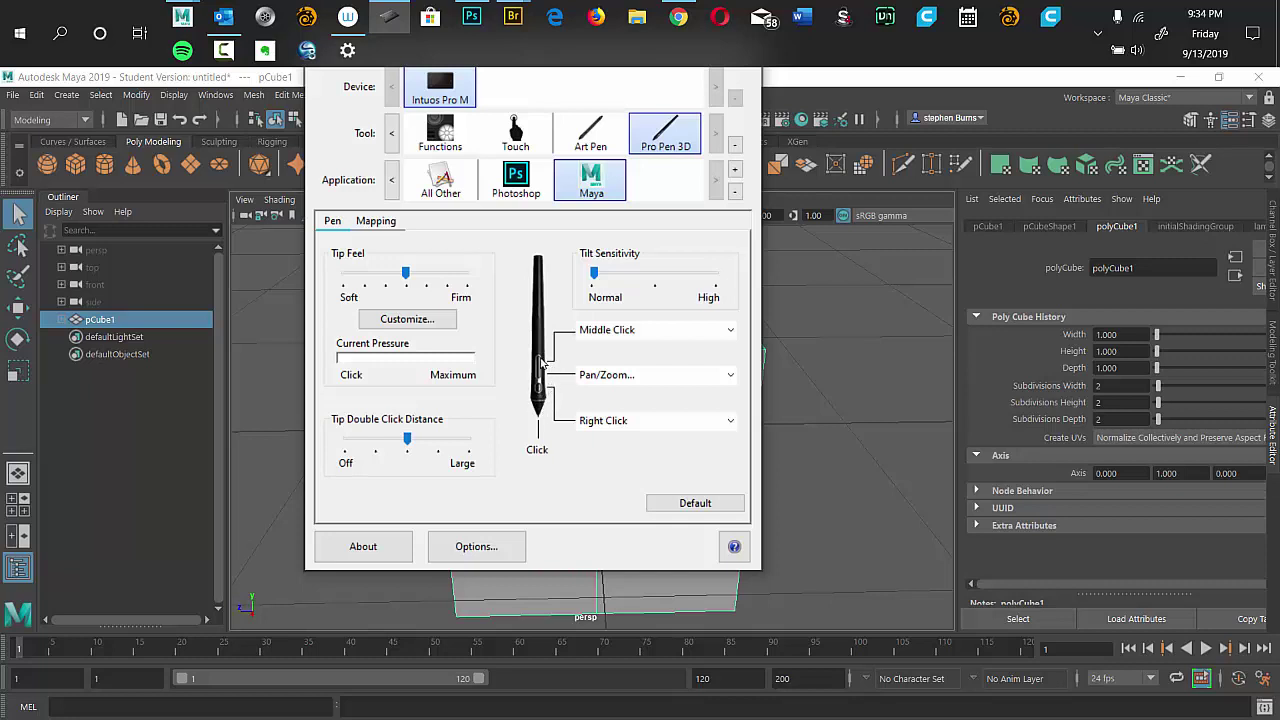
click(865, 97)
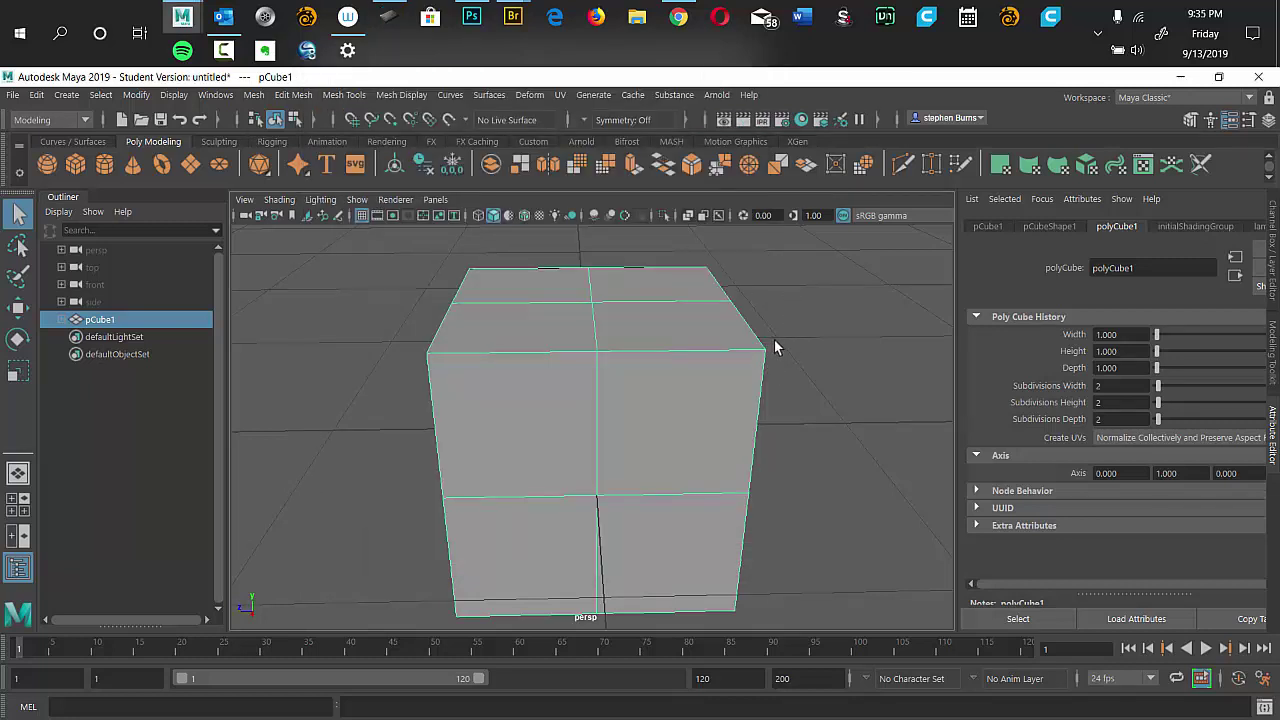
Tumble and pan around the cube with the pen, then reopen Wacom Tablet Properties.
drag(781, 350, 771, 346)
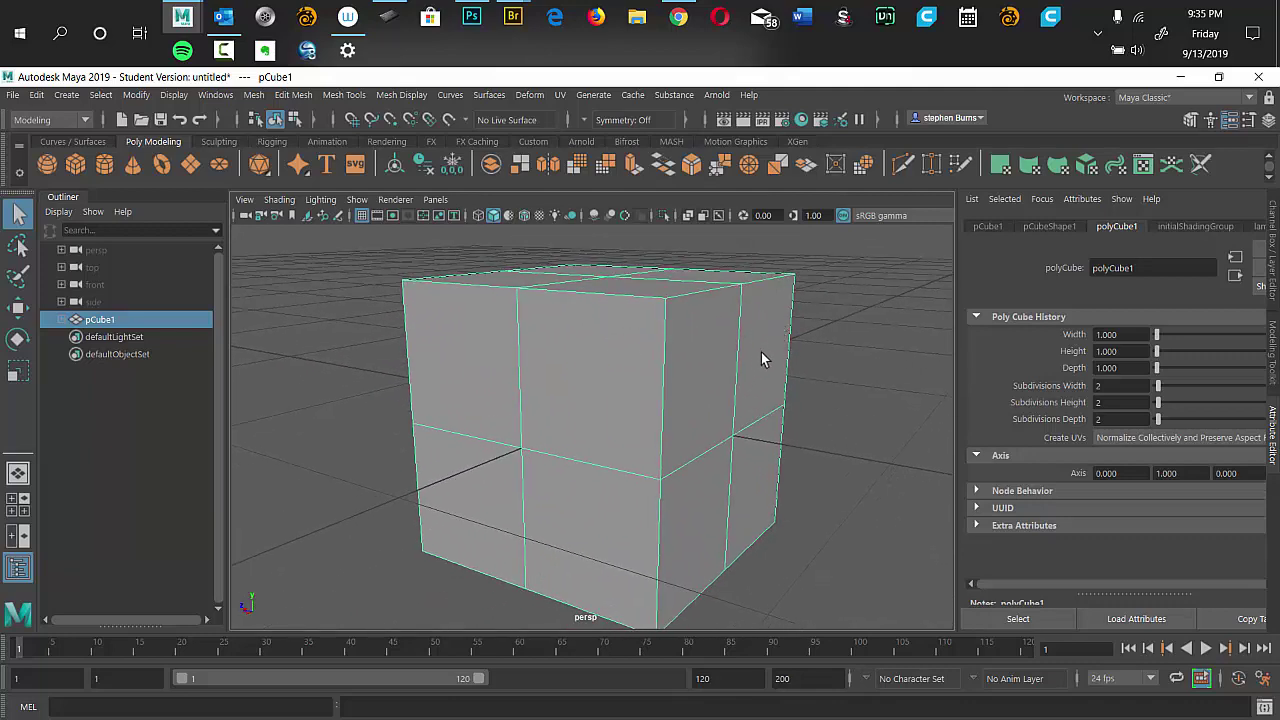
drag(757, 357, 686, 342)
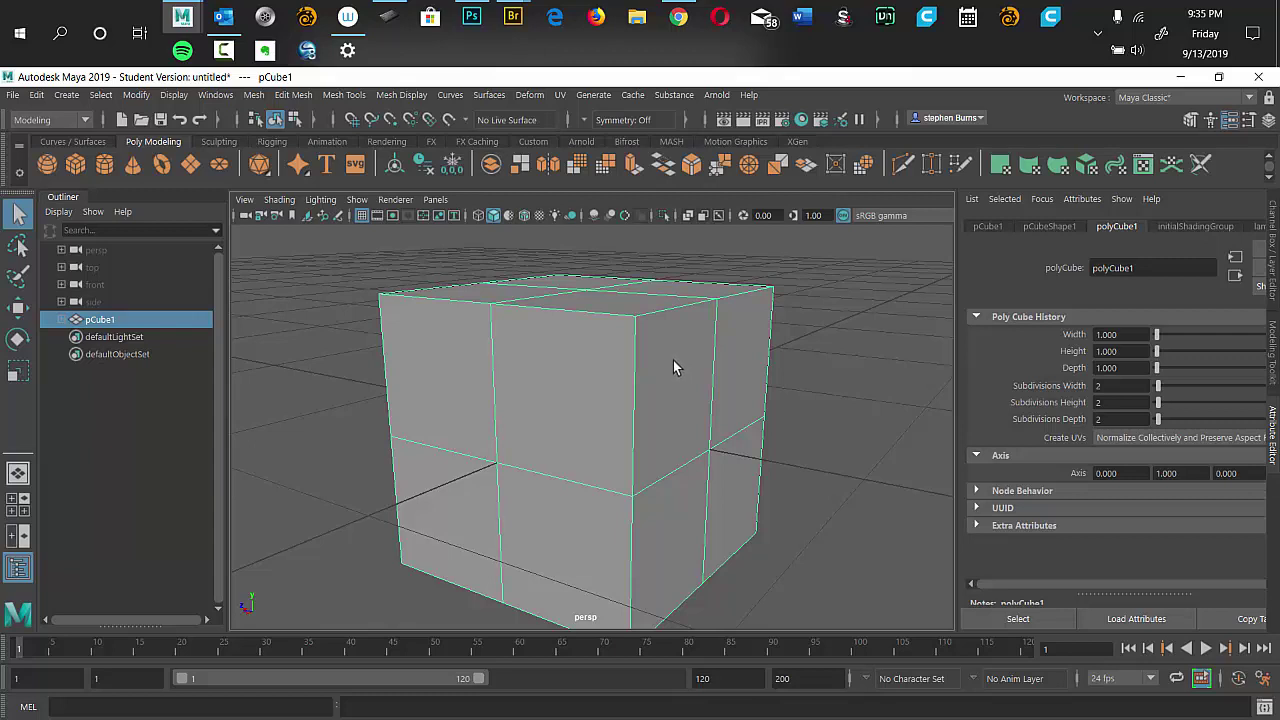
click(381, 27)
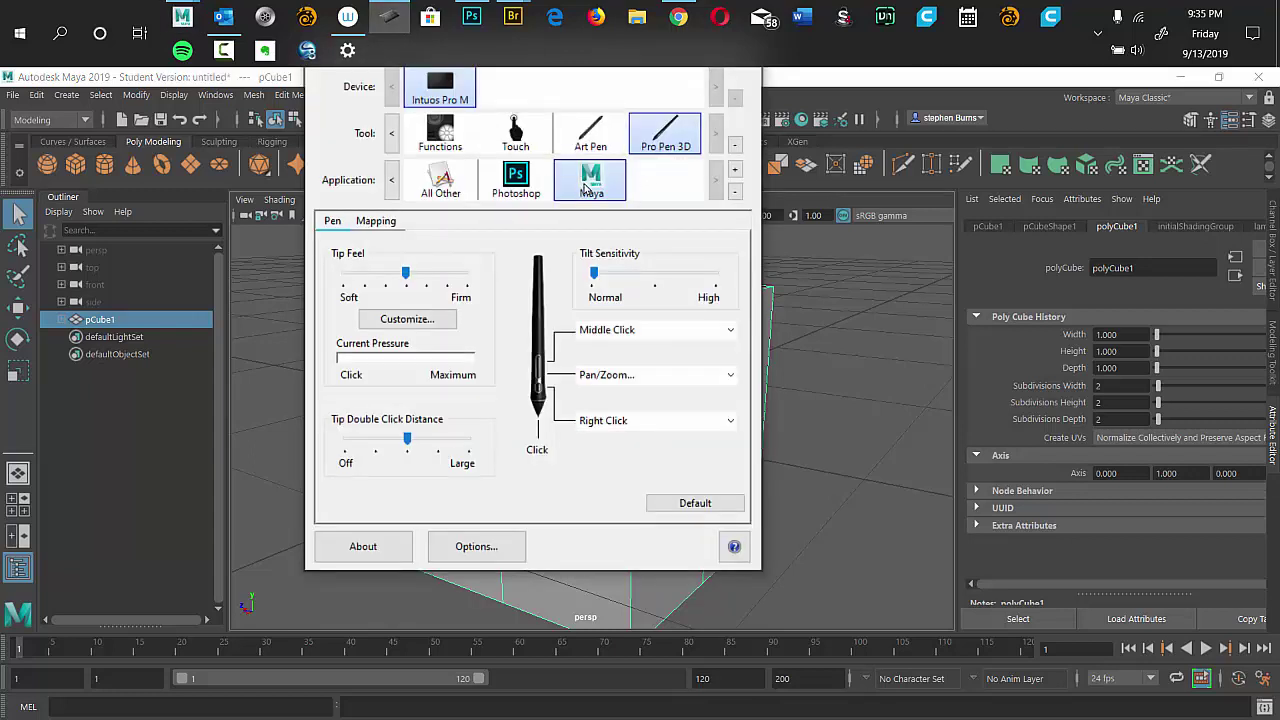
Change the pen's first button to a Right Alt plus right-click keyboard modifier, then return to Maya.
click(728, 331)
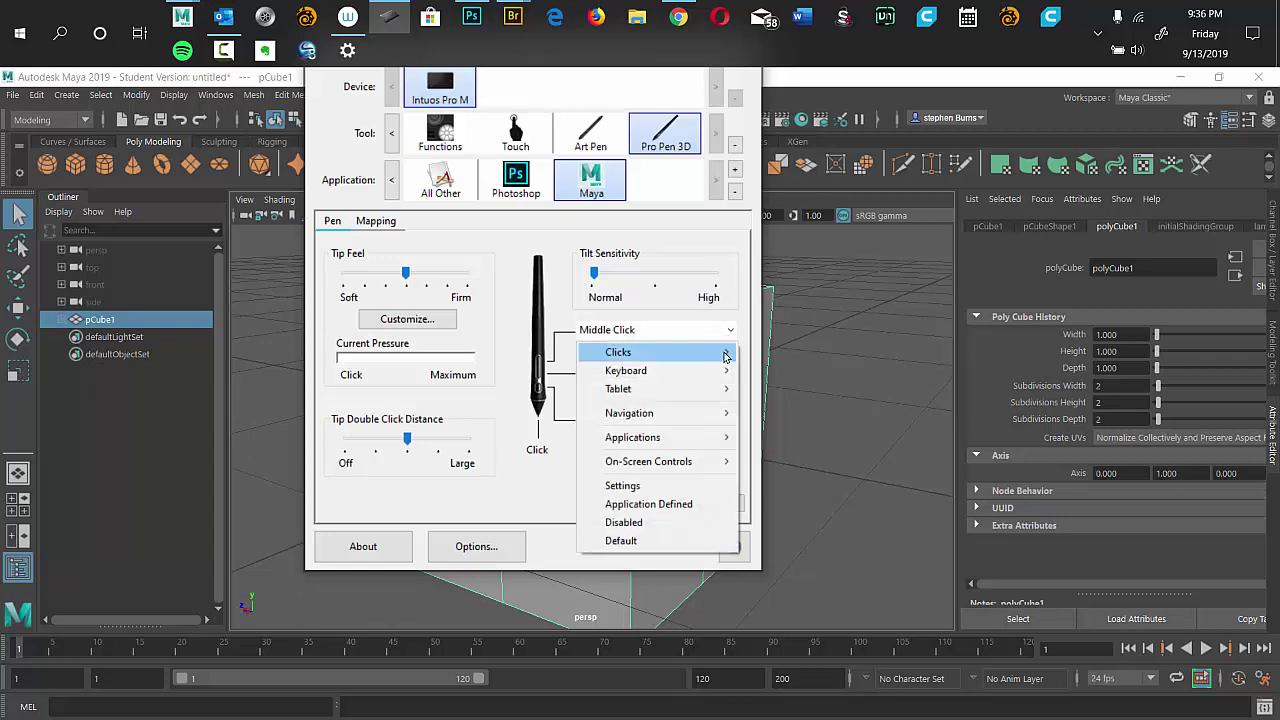
mouse_move(727, 358)
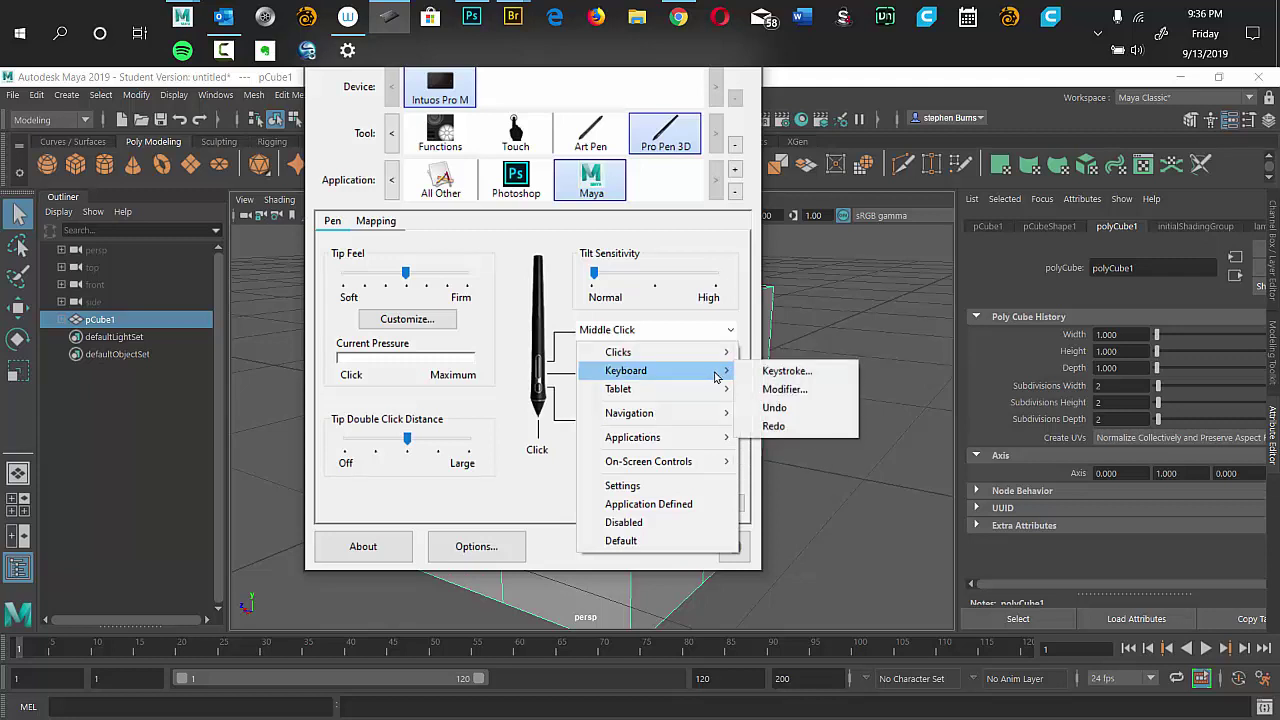
click(784, 389)
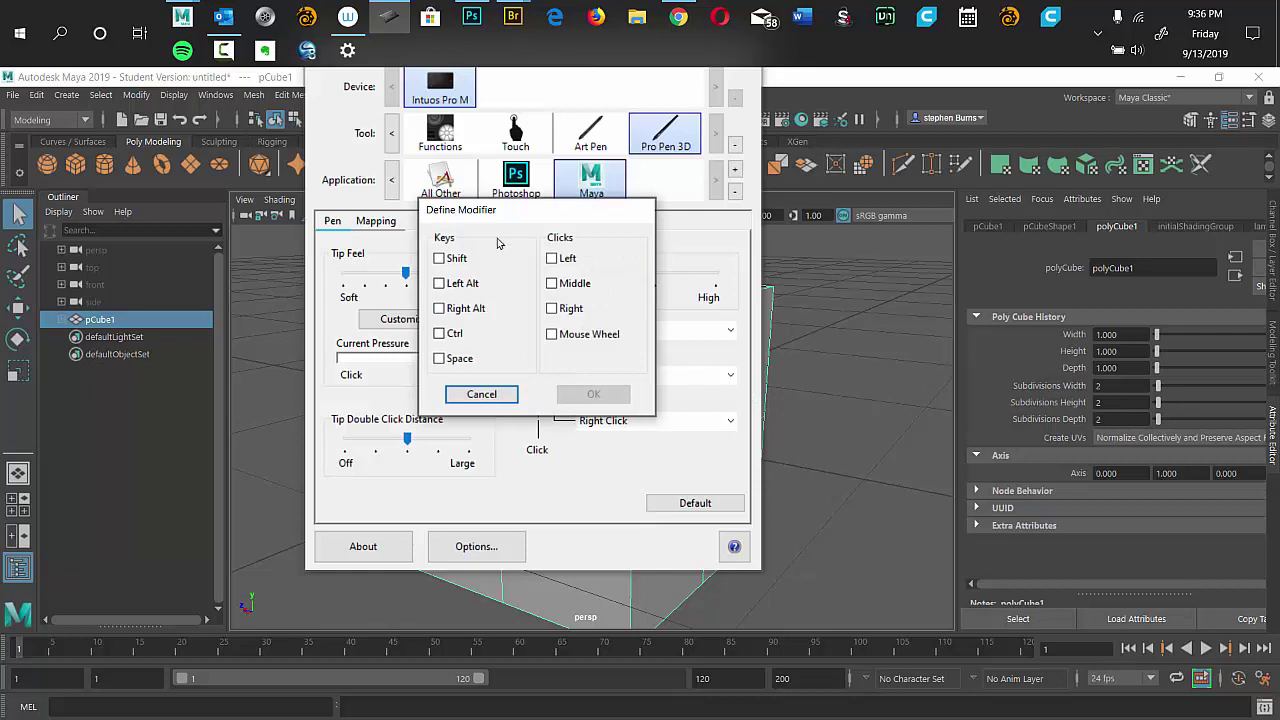
drag(502, 219, 833, 246)
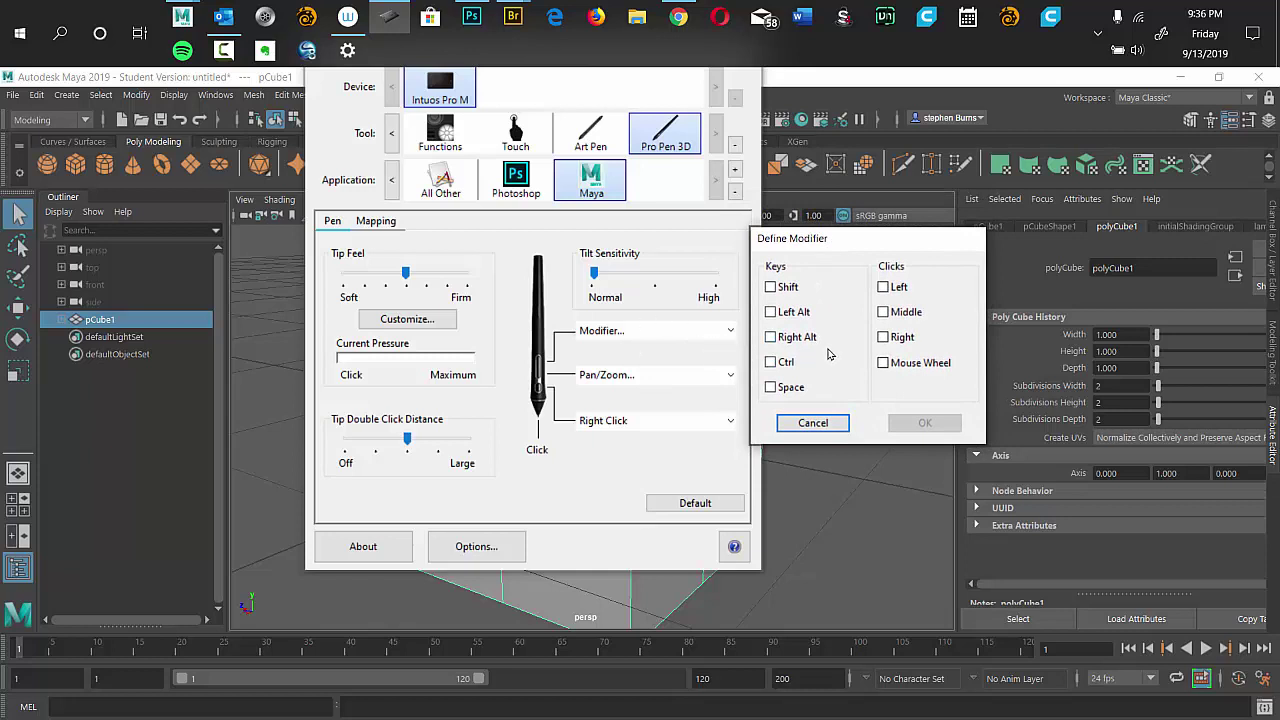
click(771, 338)
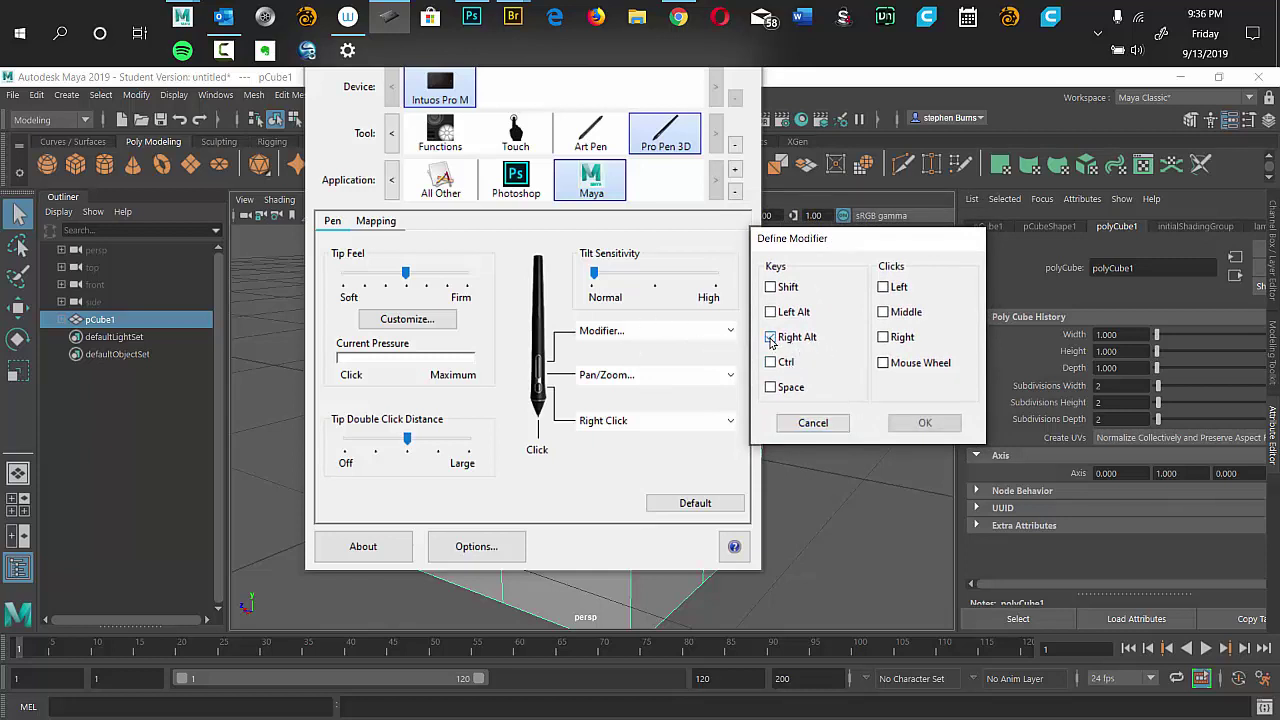
click(883, 338)
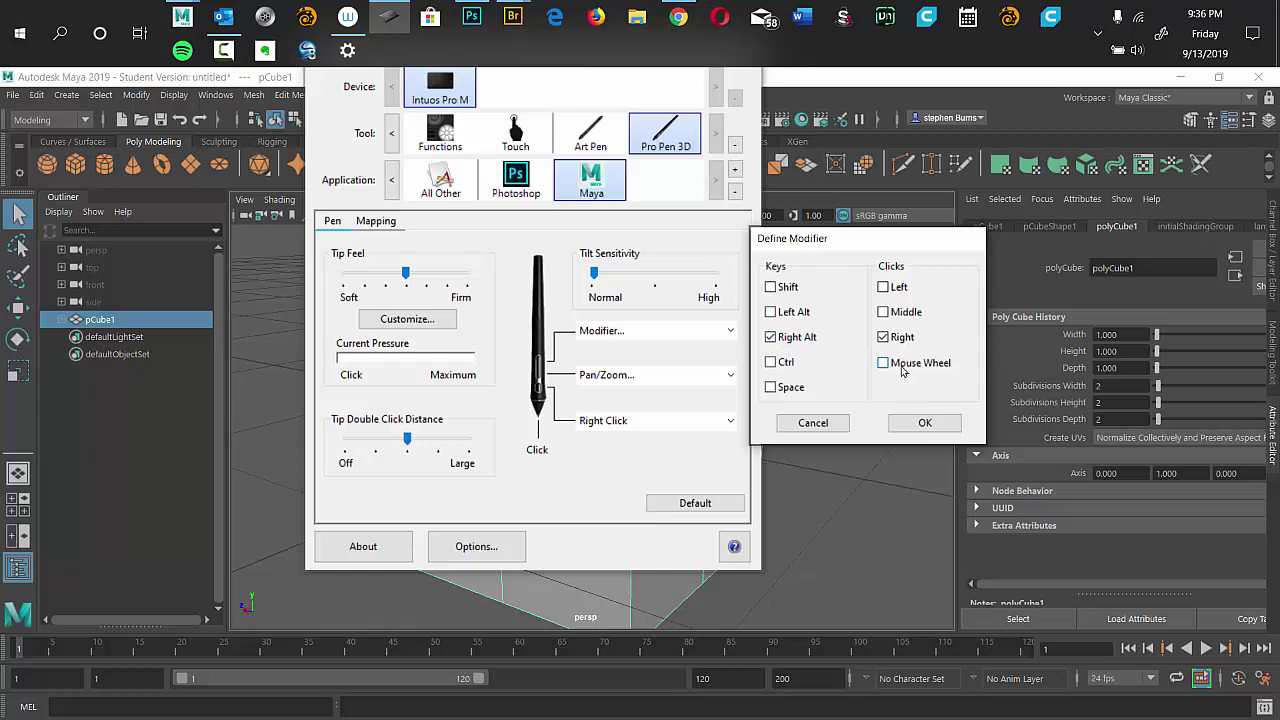
click(924, 423)
click(844, 356)
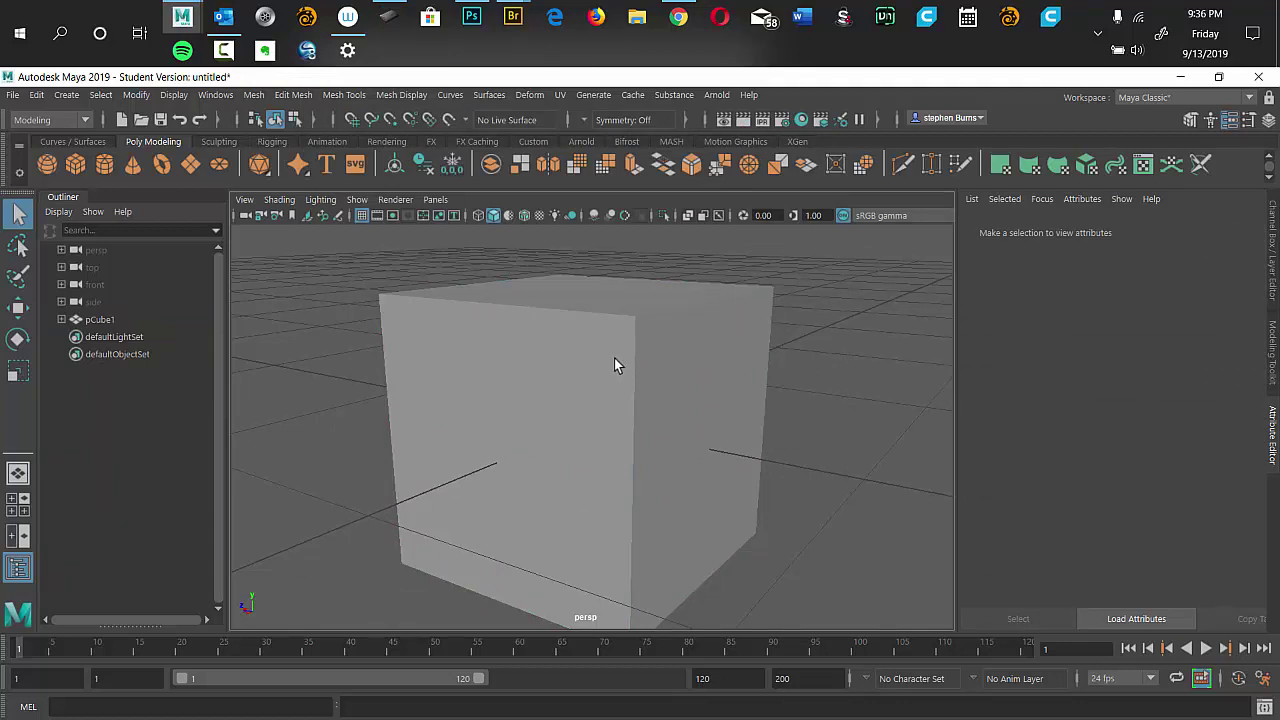
Select pCube1, test dollying the view with the pen button, and reopen the Wacom settings.
click(594, 374)
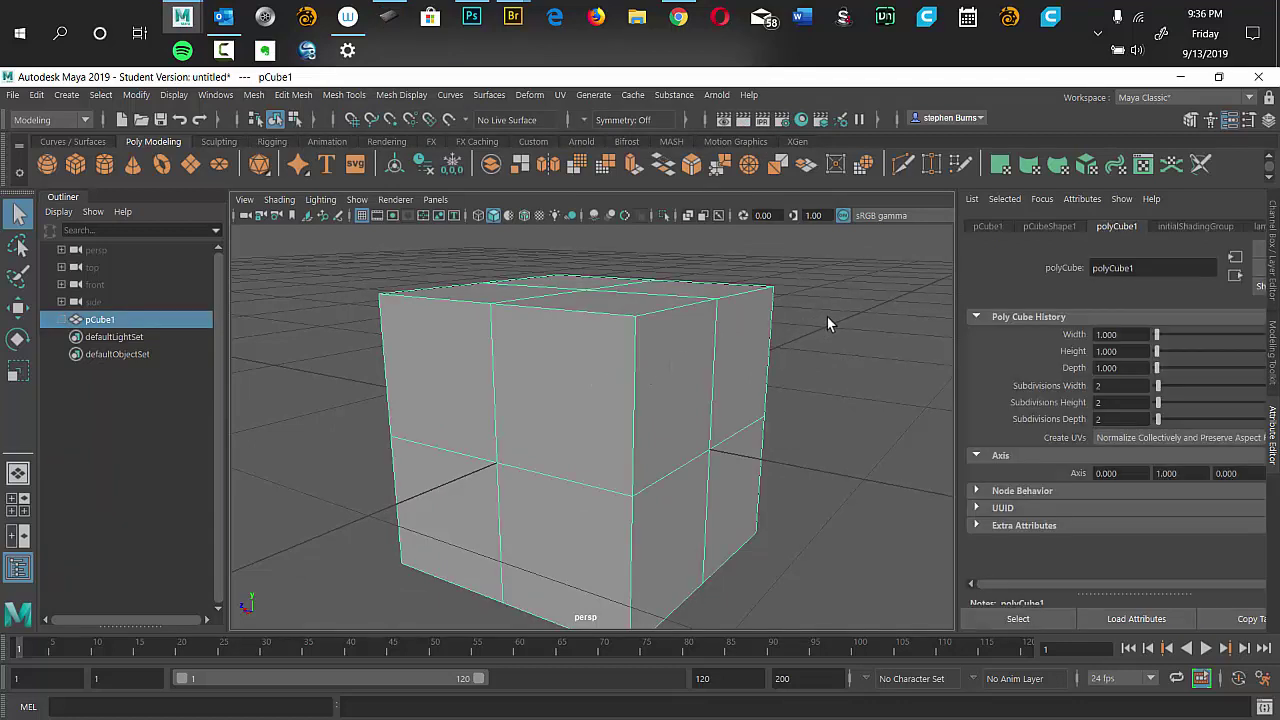
drag(827, 324, 643, 417)
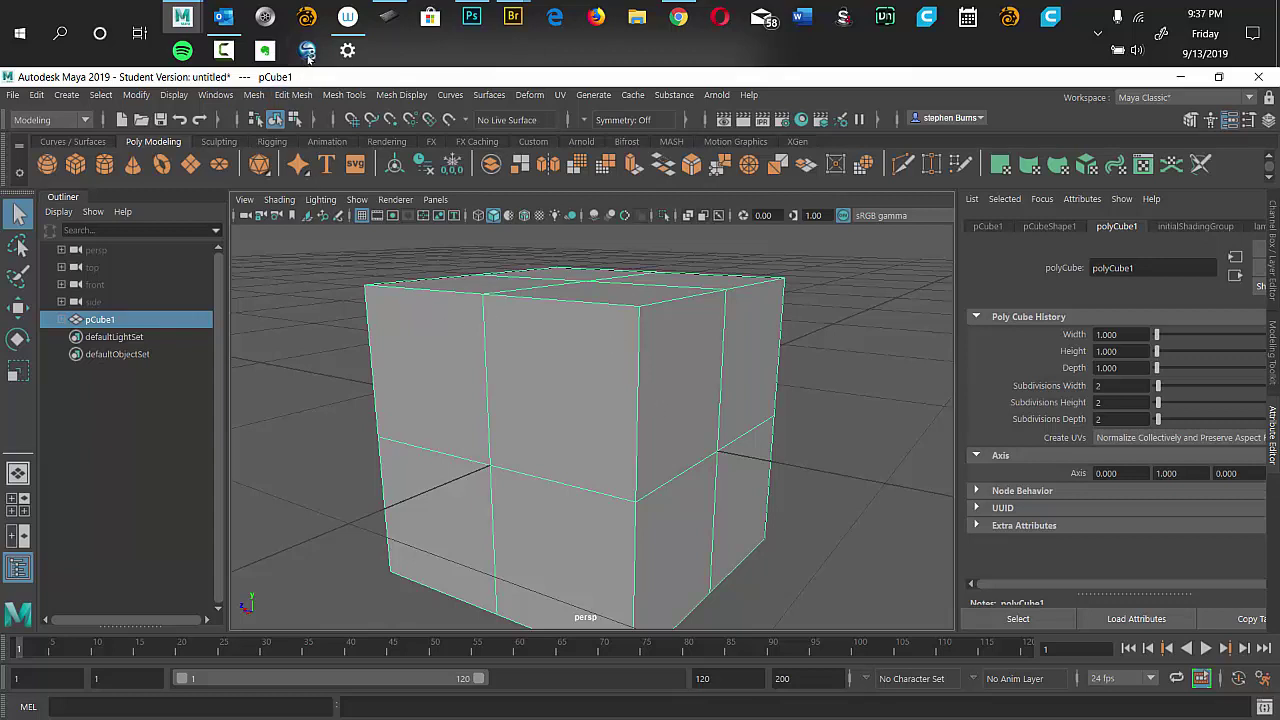
click(389, 17)
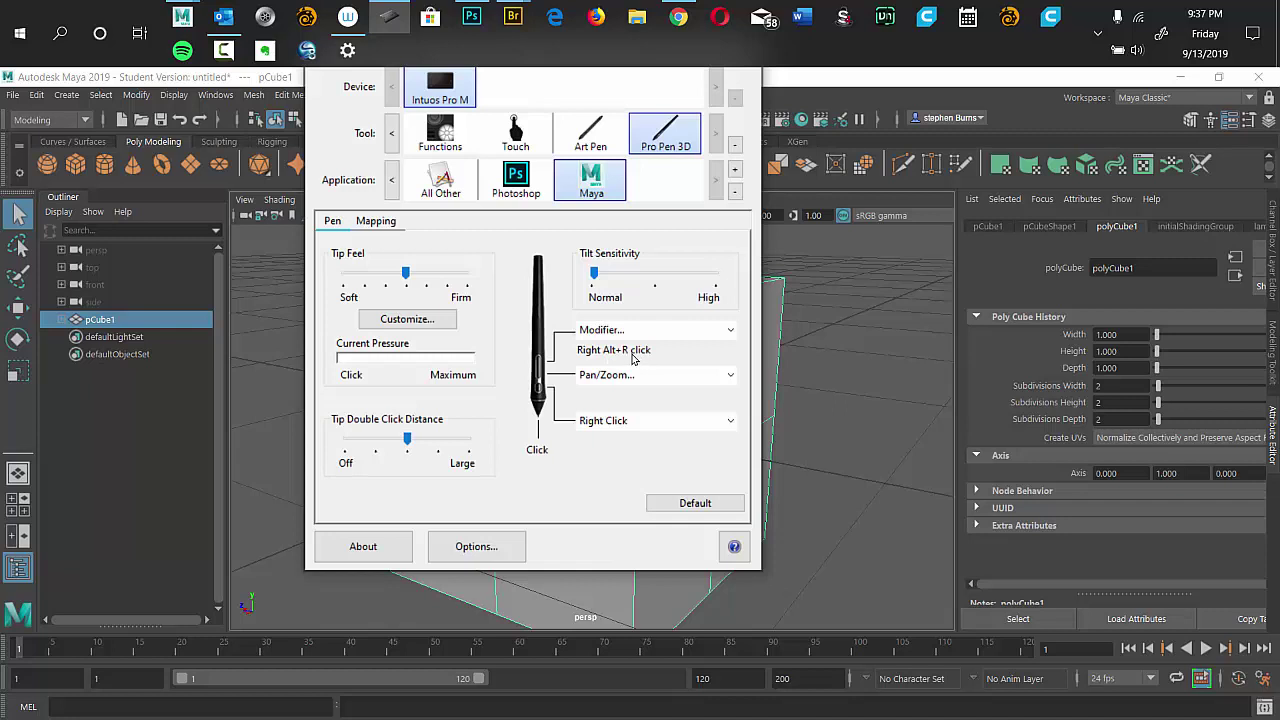
Change the pen button's modifier from Right Alt + right click to Right Alt + middle click, then return to Maya.
click(724, 332)
mouse_move(705, 372)
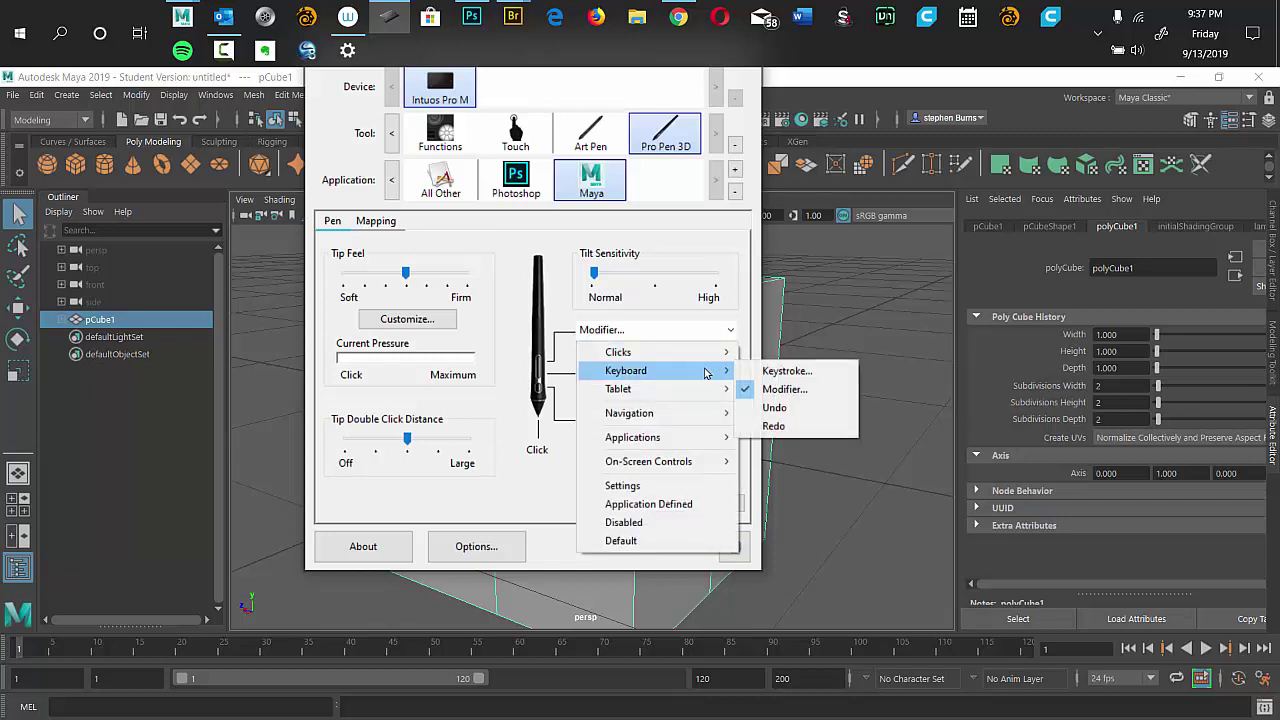
click(781, 391)
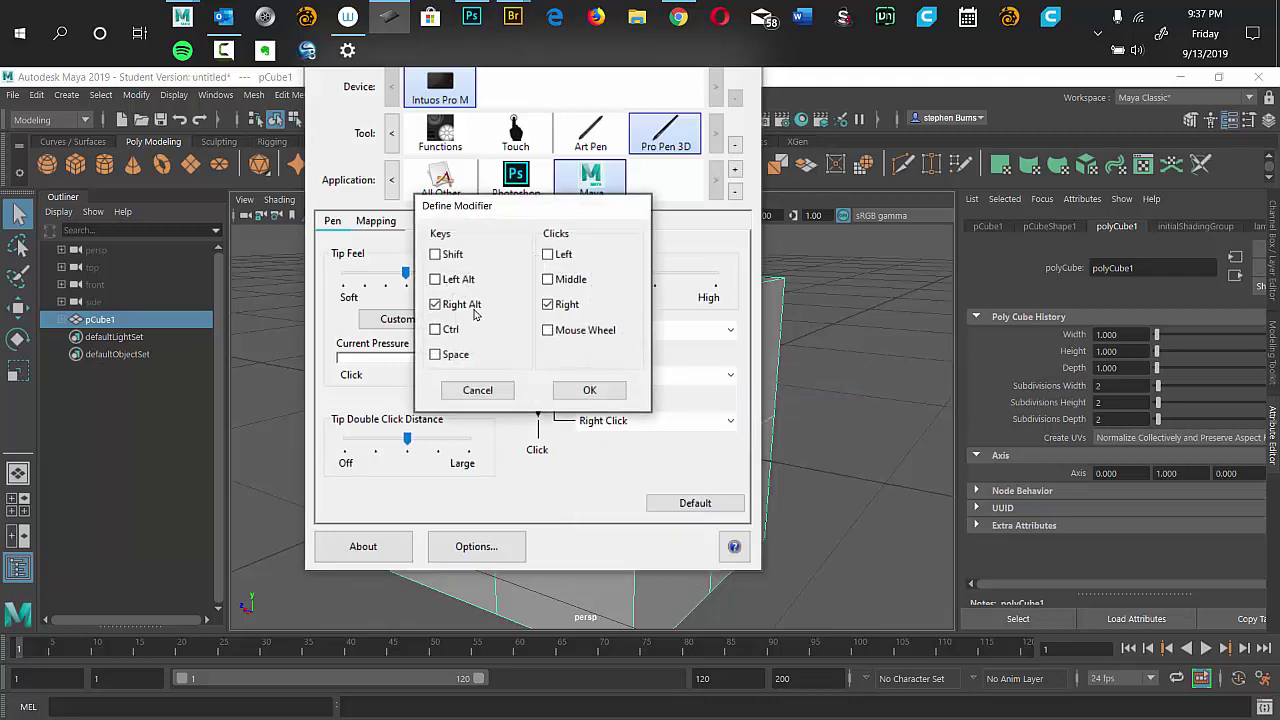
click(550, 307)
click(588, 392)
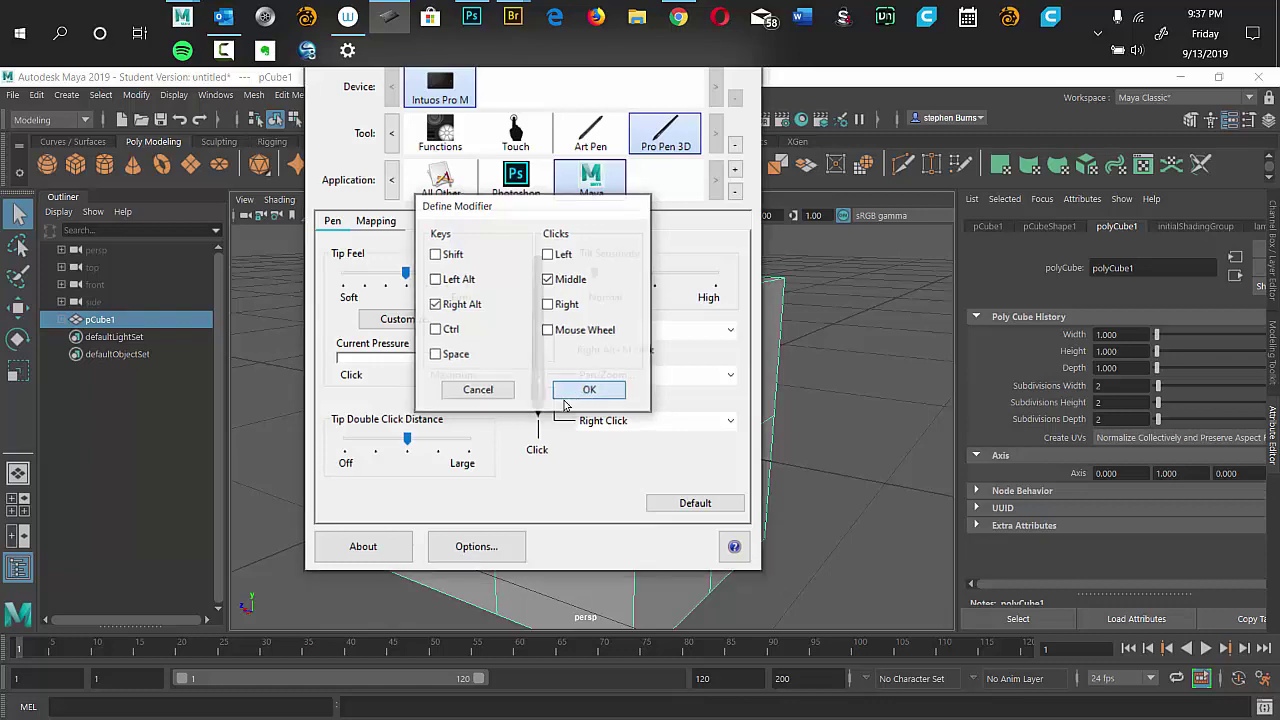
click(808, 90)
Tumble, dolly and tilt the perspective view around the cube using the pen side button.
drag(694, 380, 677, 311)
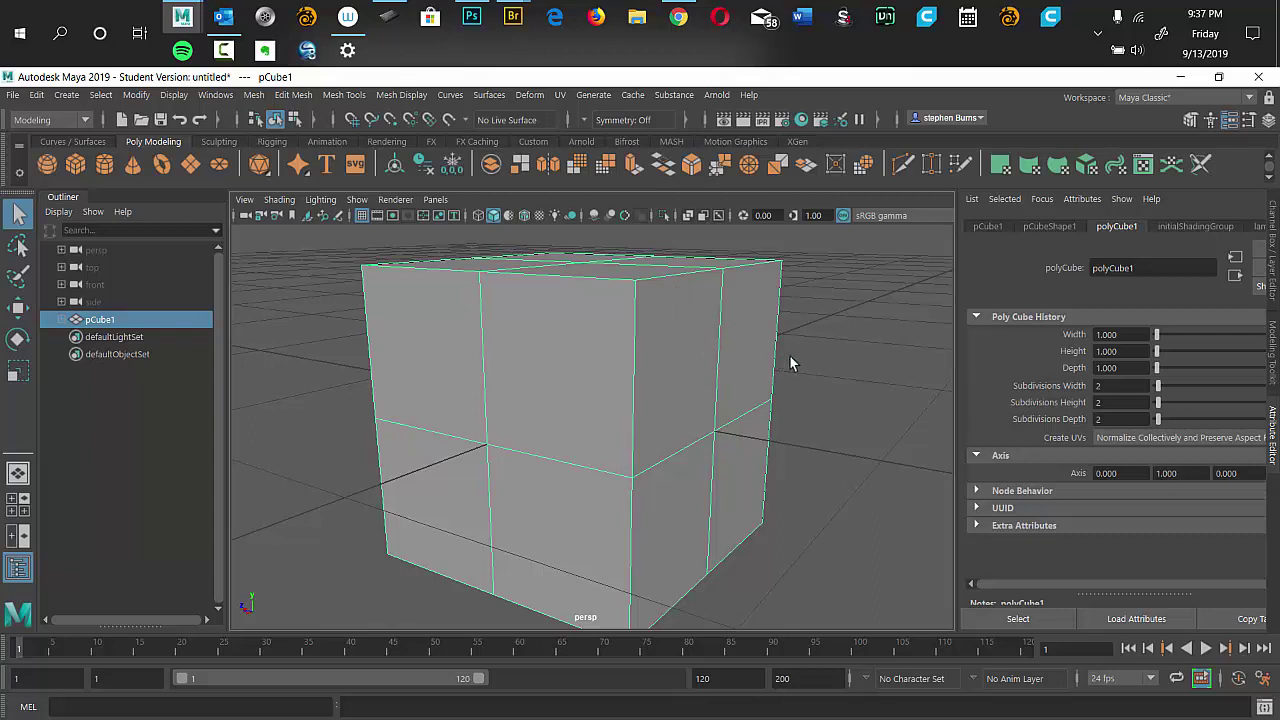
drag(792, 368, 765, 445)
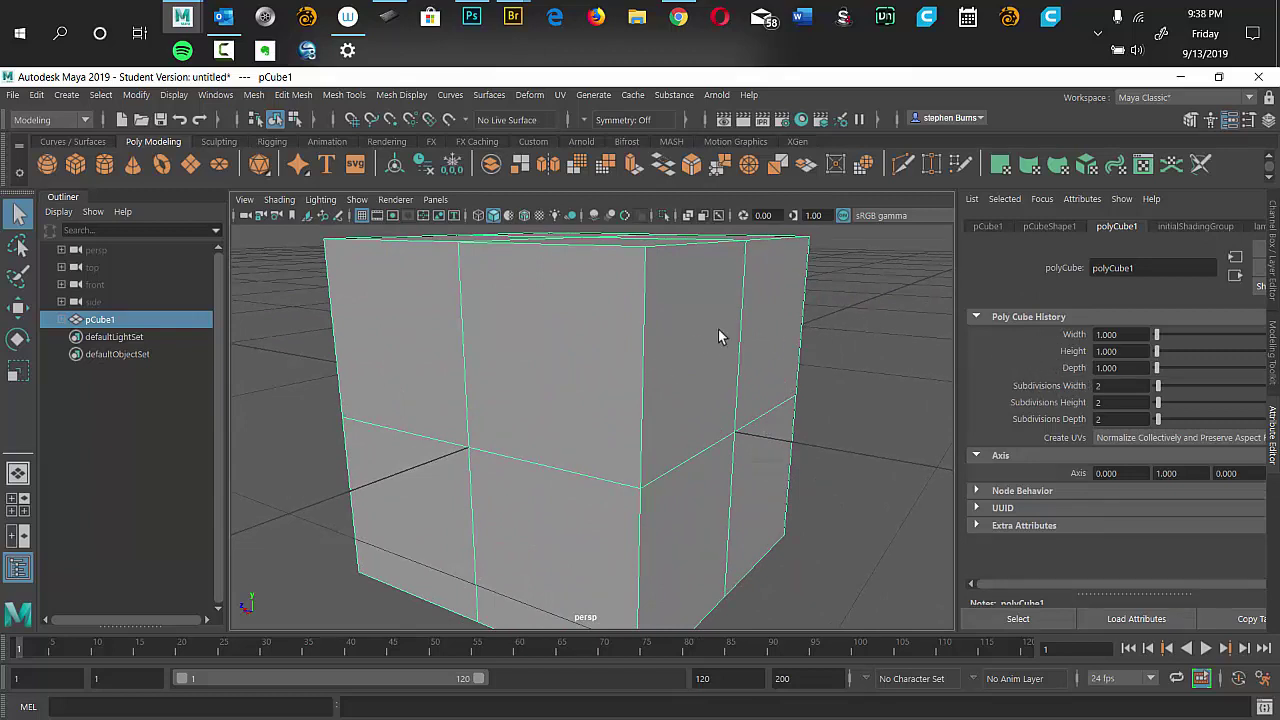
drag(720, 337, 727, 343)
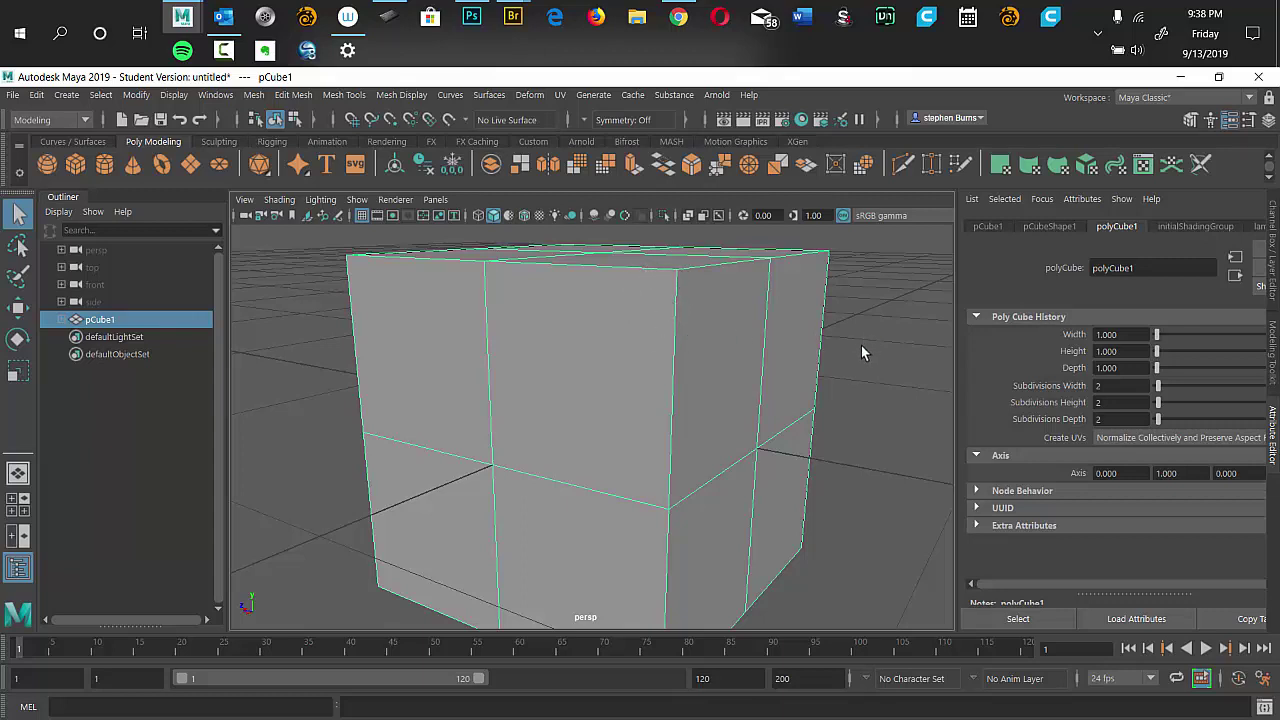
scroll(846, 400, up, 2)
Deselect the cube and test the pen's right click in the viewport a few times.
click(847, 398)
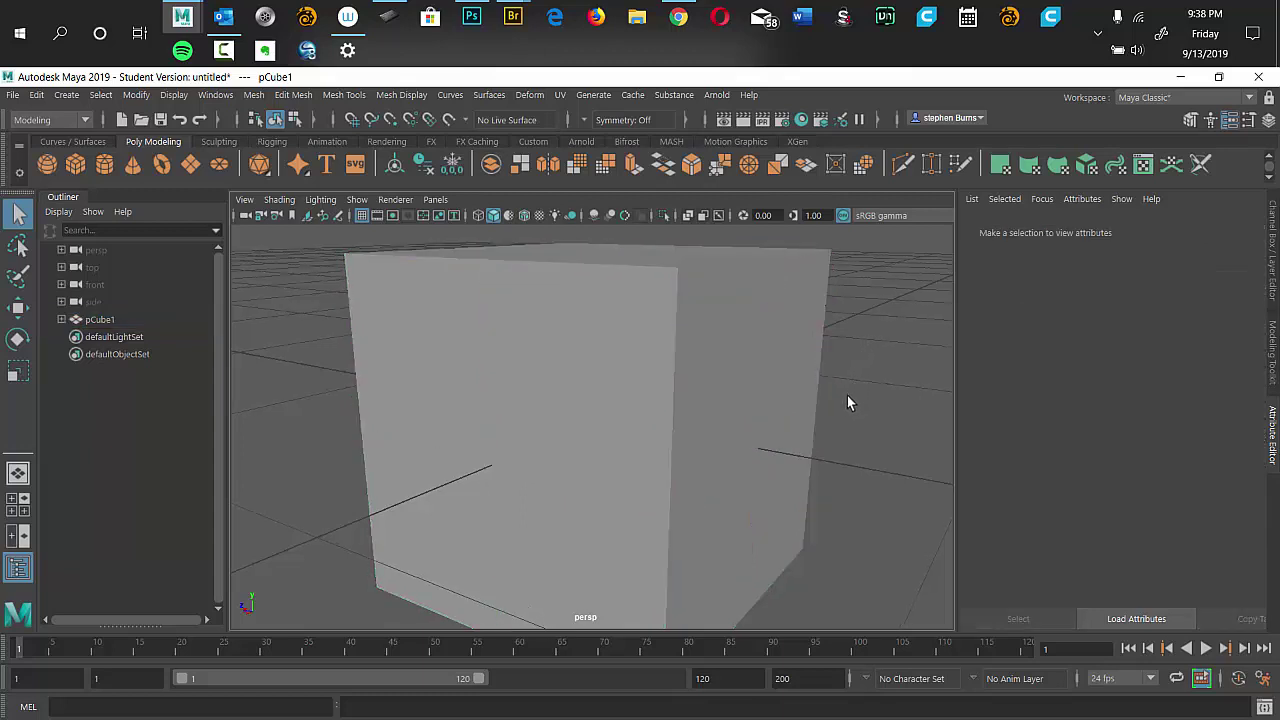
right_click(851, 399)
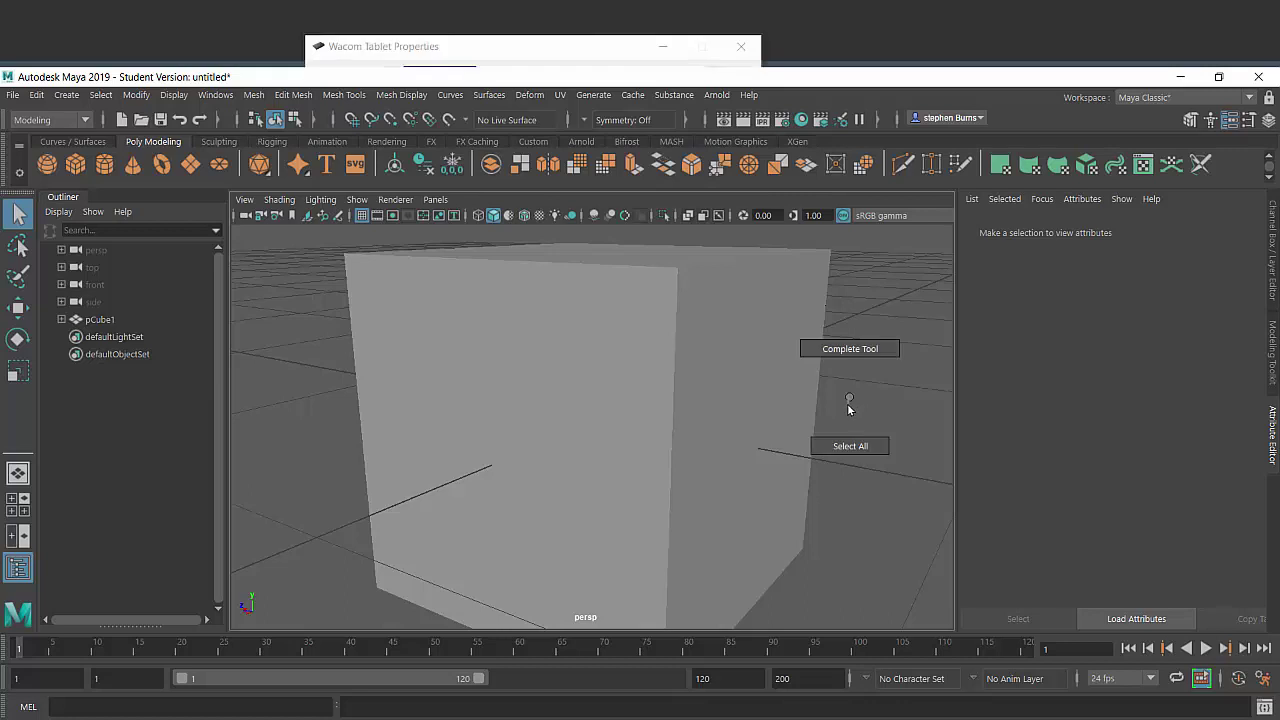
right_click(877, 399)
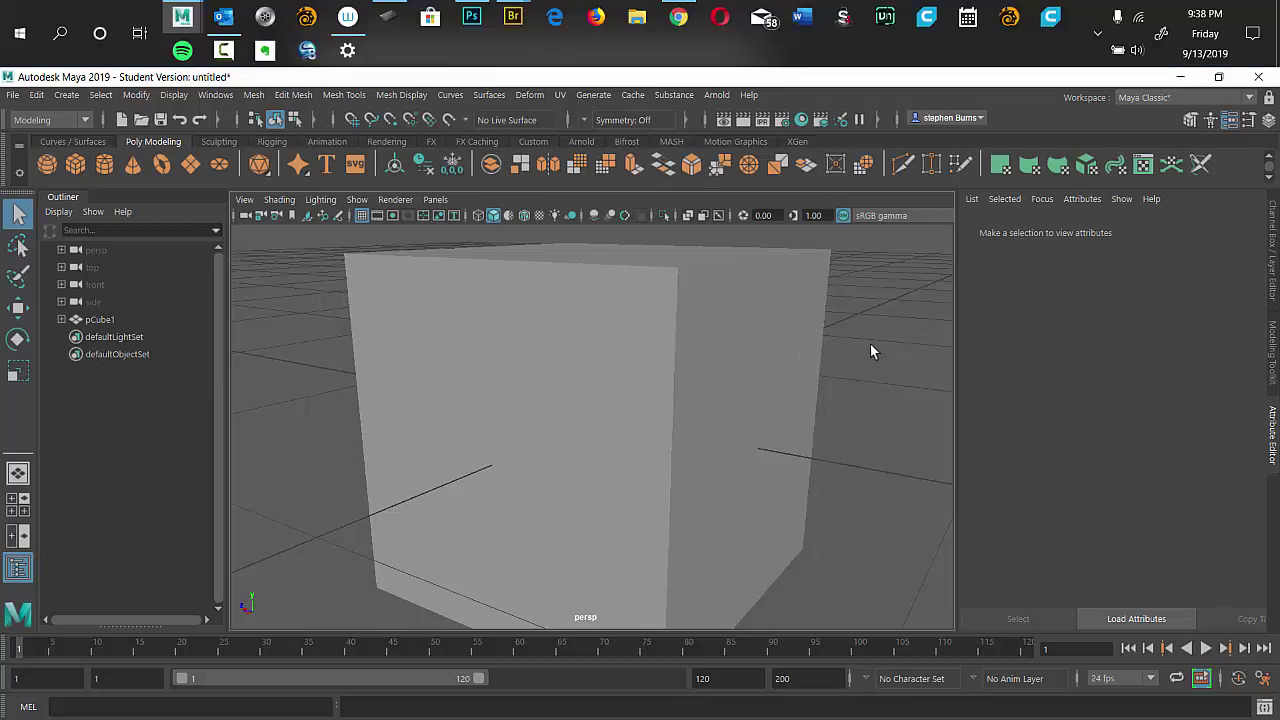
right_click(871, 348)
Orbit around the cube and switch it to Face component mode from the marking menu.
scroll(755, 372, down, 3)
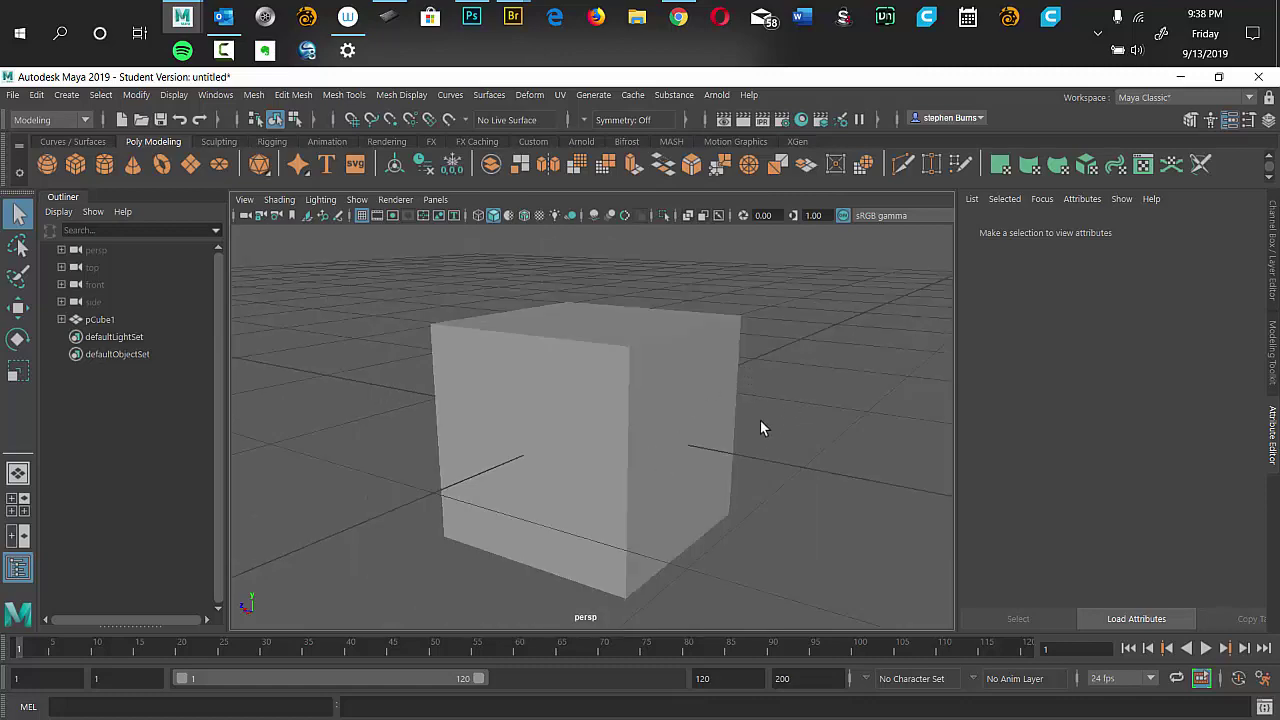
alt+drag(724, 466, 593, 443)
click(593, 443)
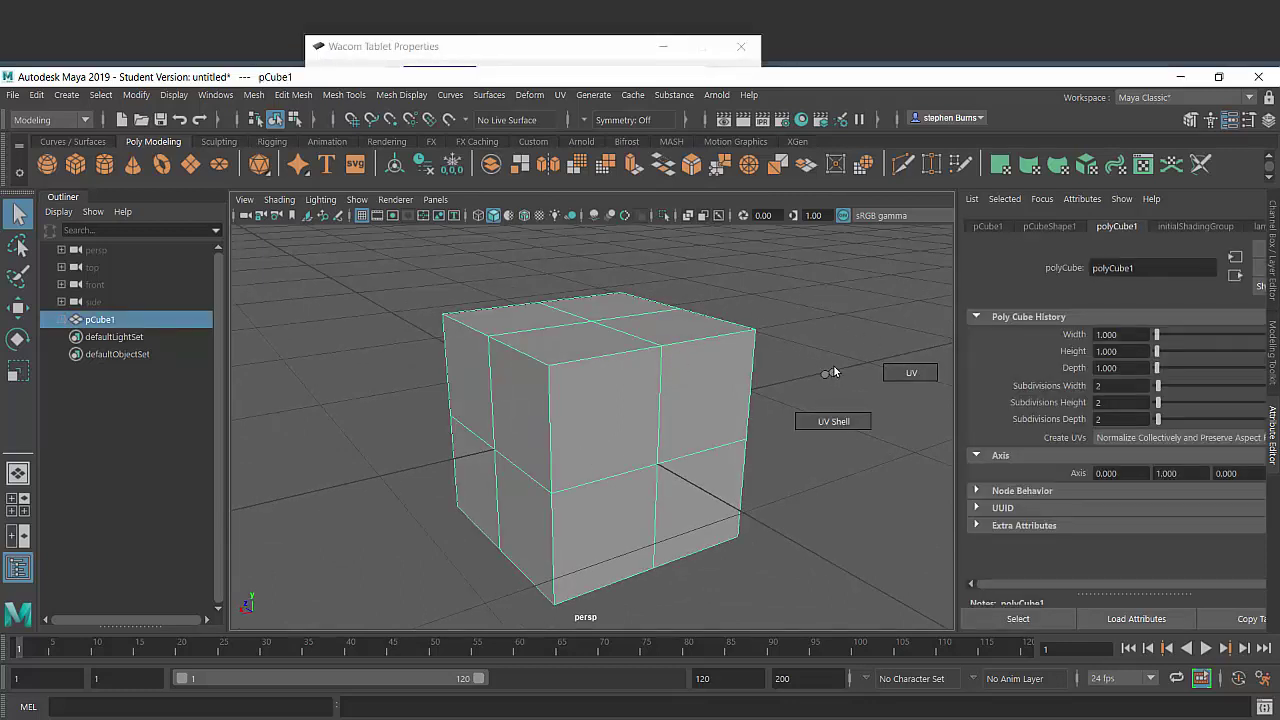
click(830, 371)
right_click(830, 313)
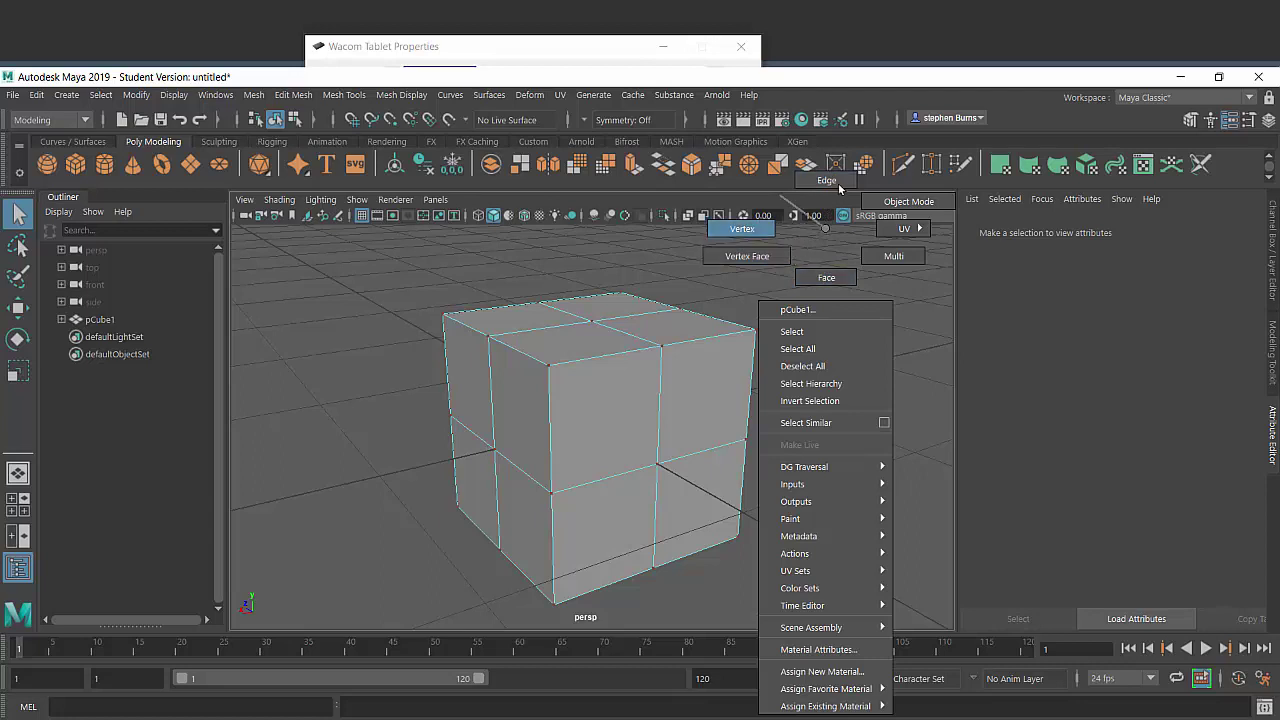
click(827, 279)
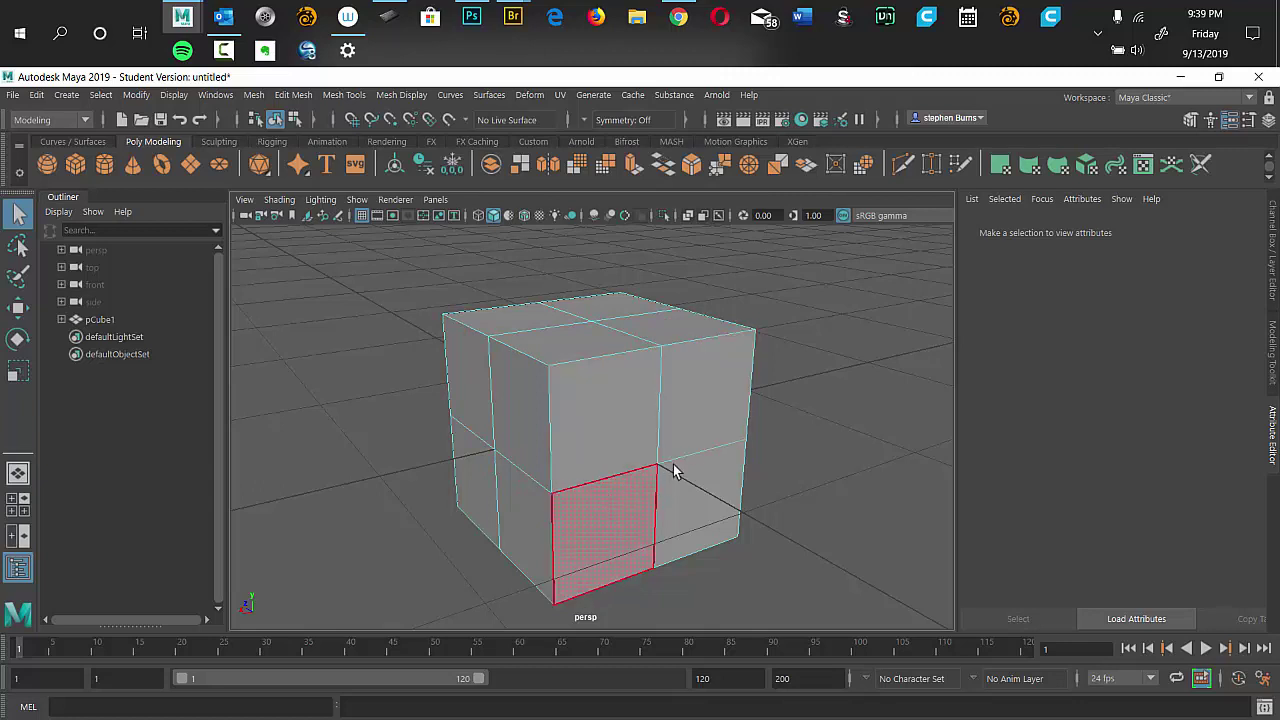
Select the cube's top face and move it up and sideways, then back again.
click(579, 348)
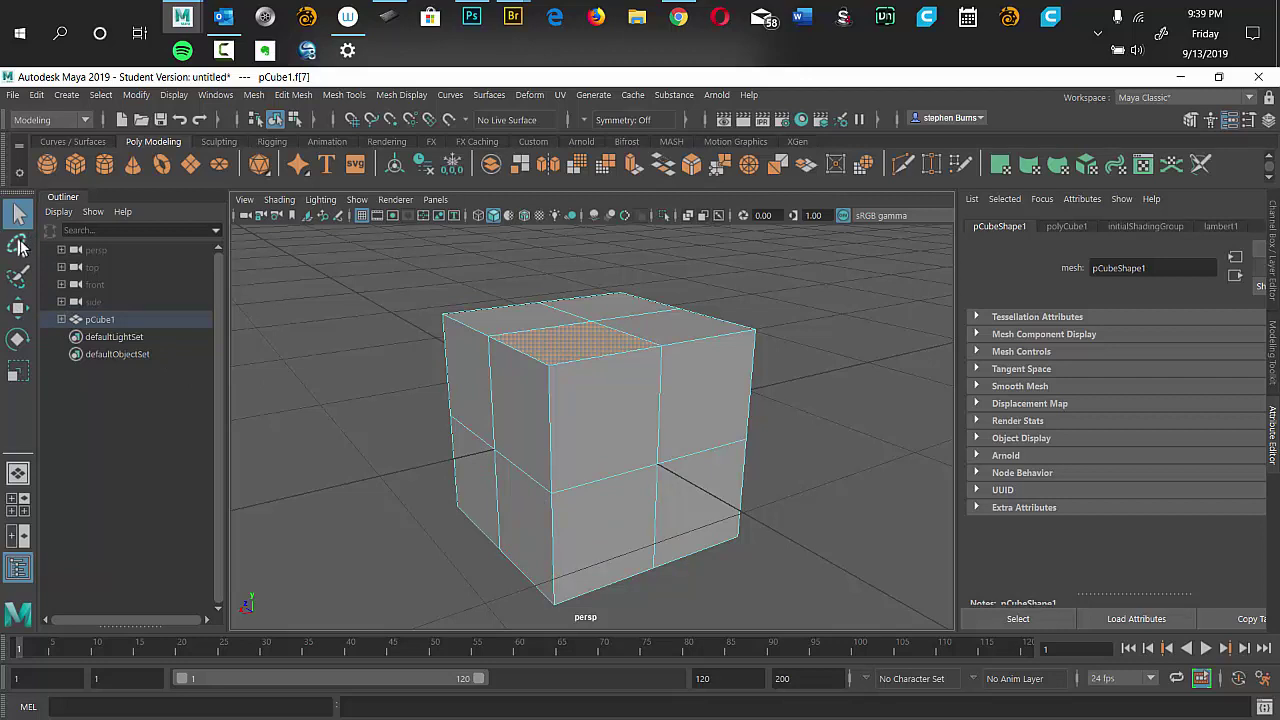
click(18, 312)
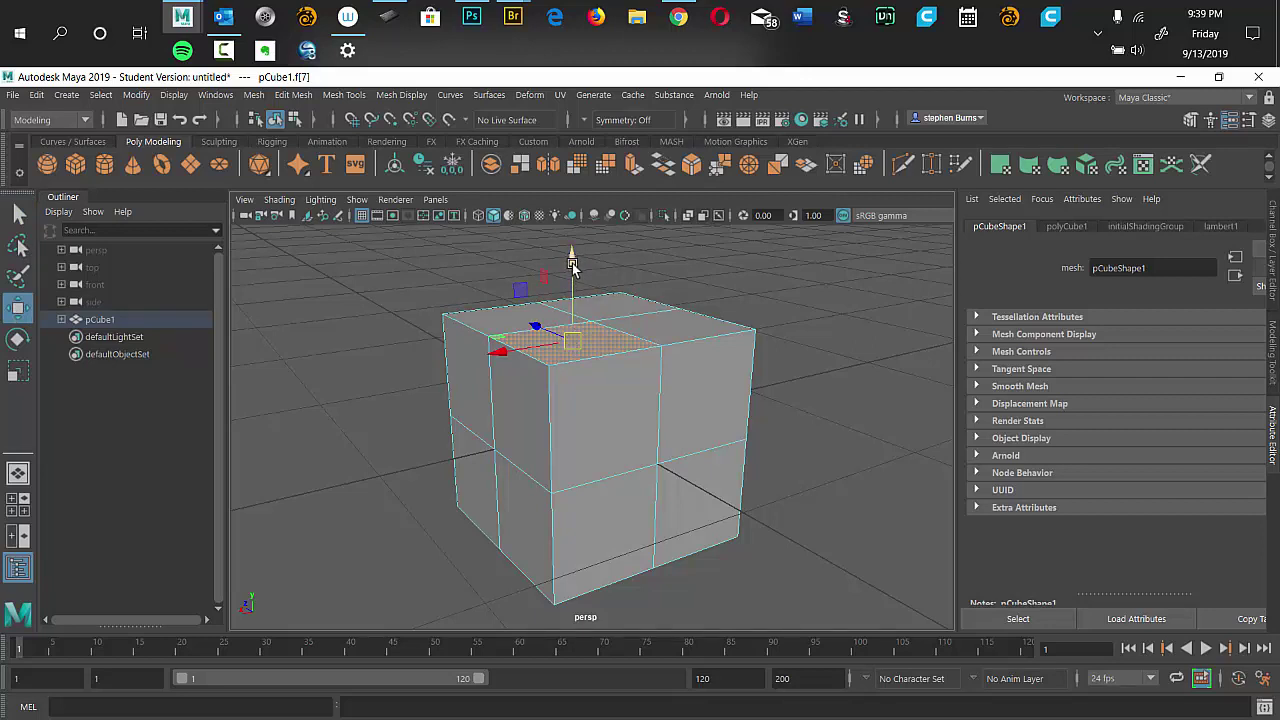
drag(572, 266, 568, 285)
drag(505, 340, 526, 338)
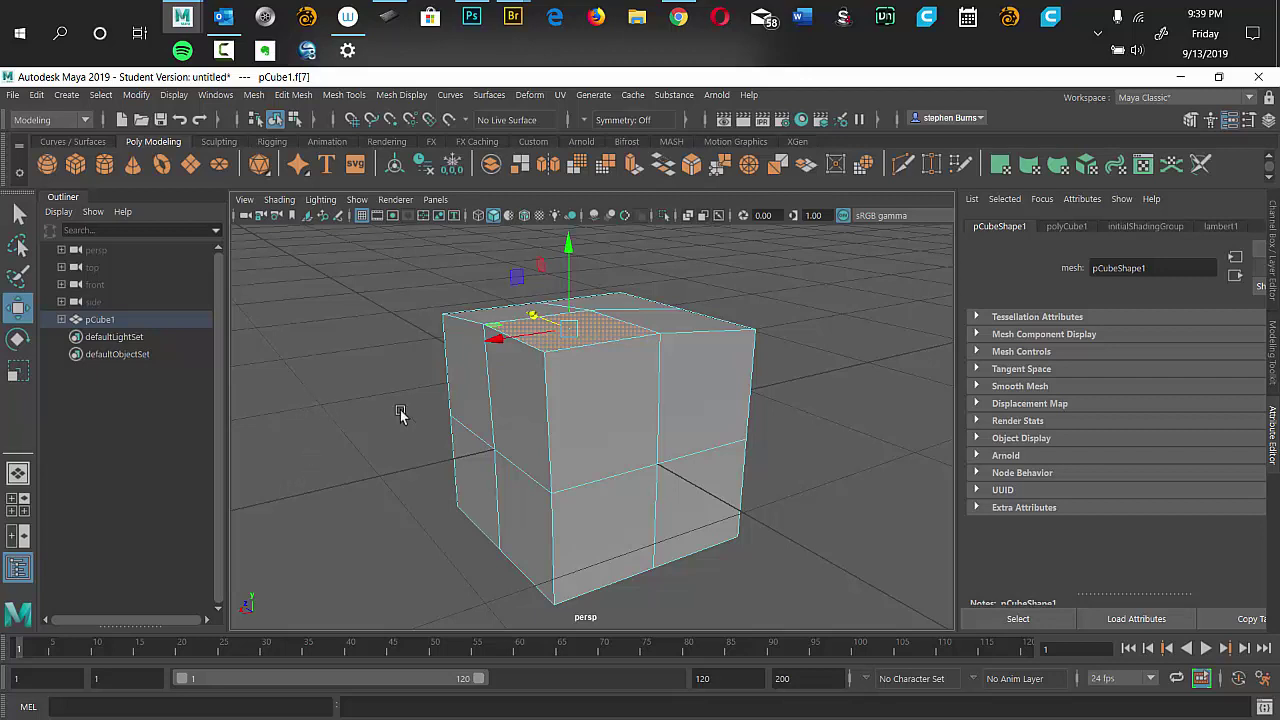
Select front face f[9], cycle through Move, Rotate and Scale, and scale it up and back down.
click(617, 403)
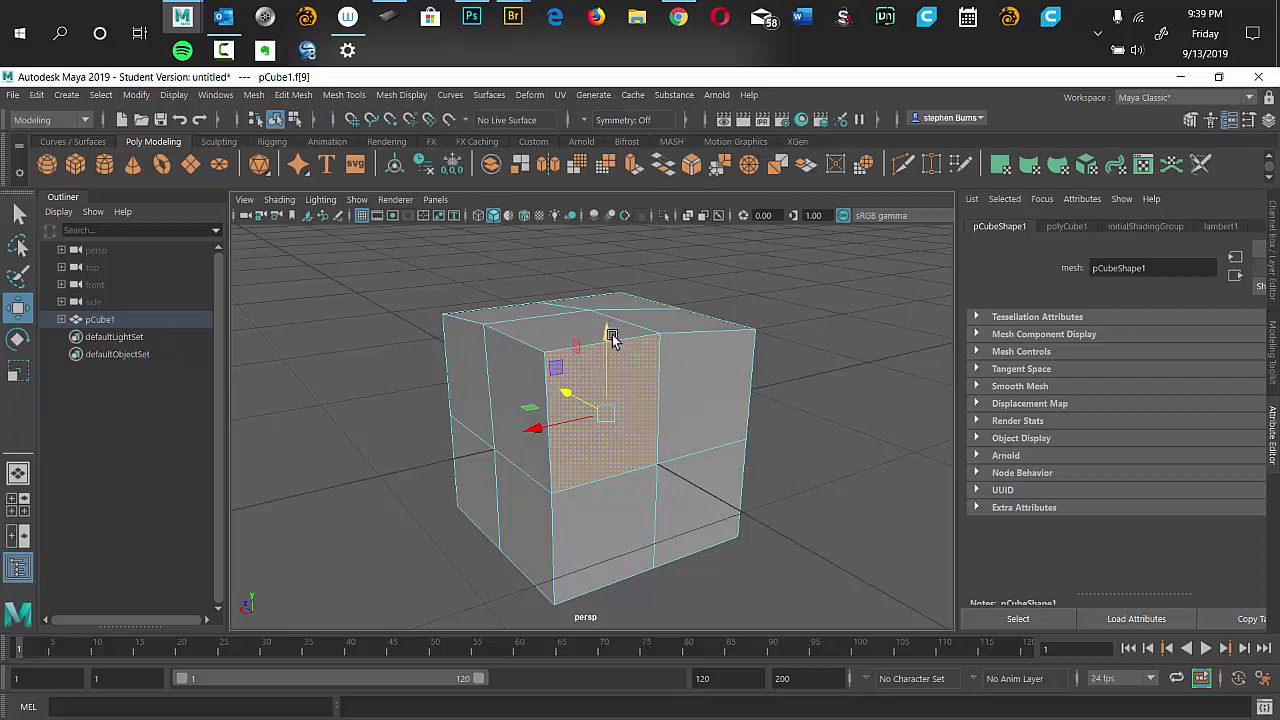
key(q)
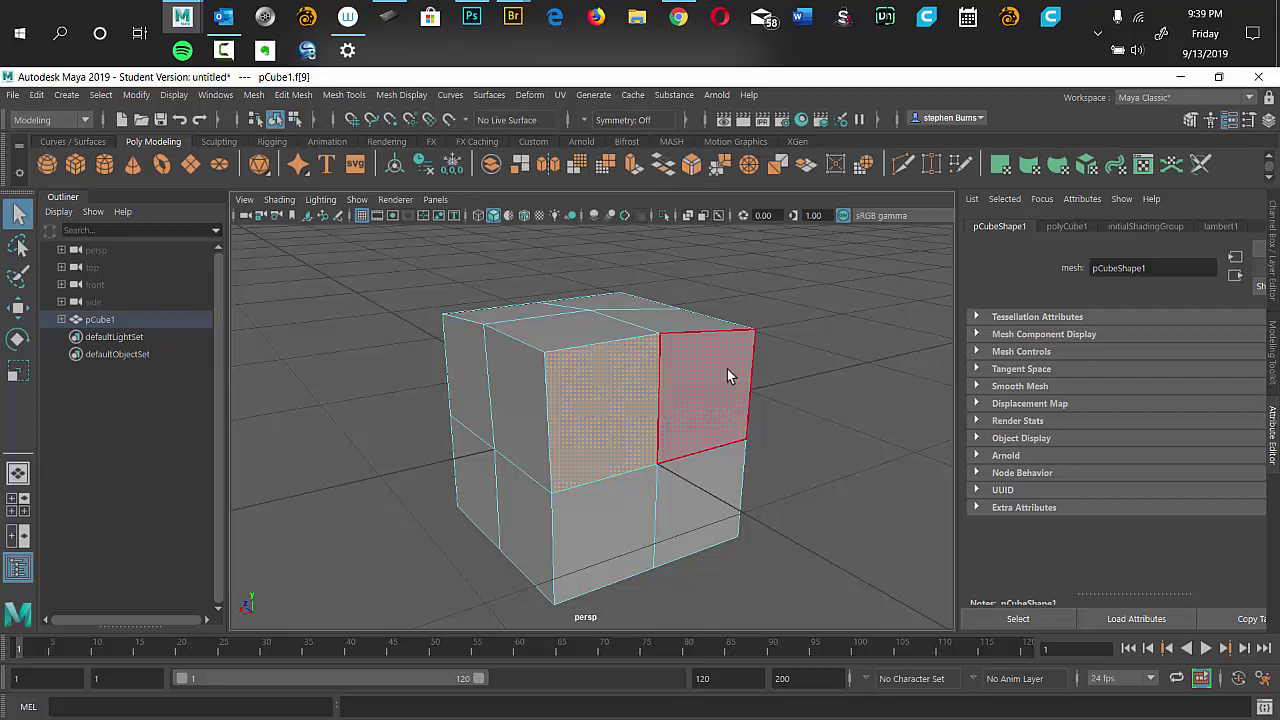
key(w)
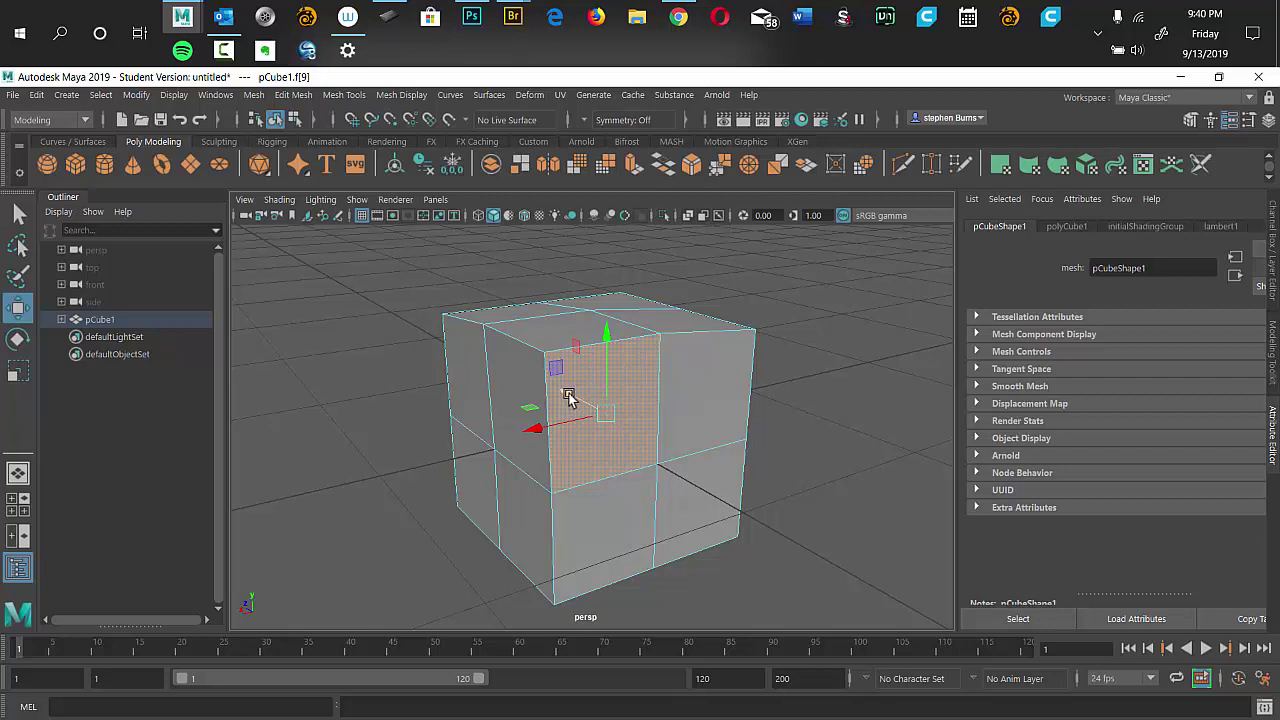
key(e)
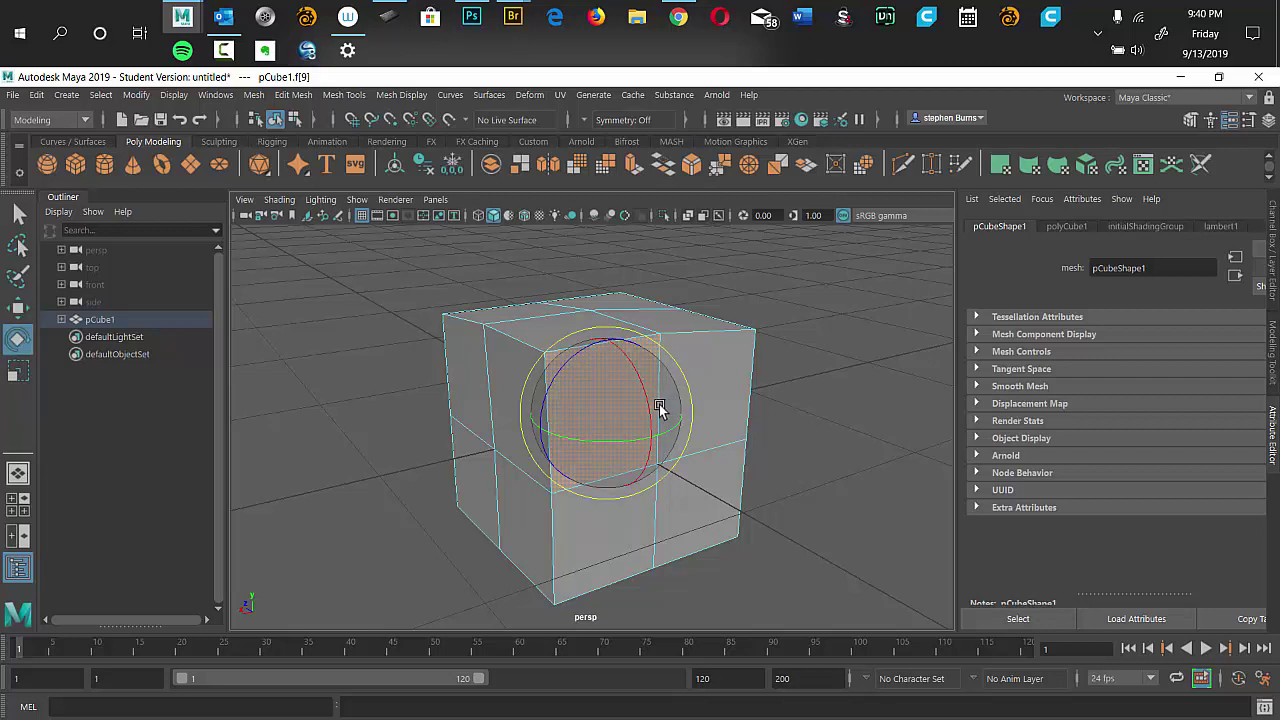
key(r)
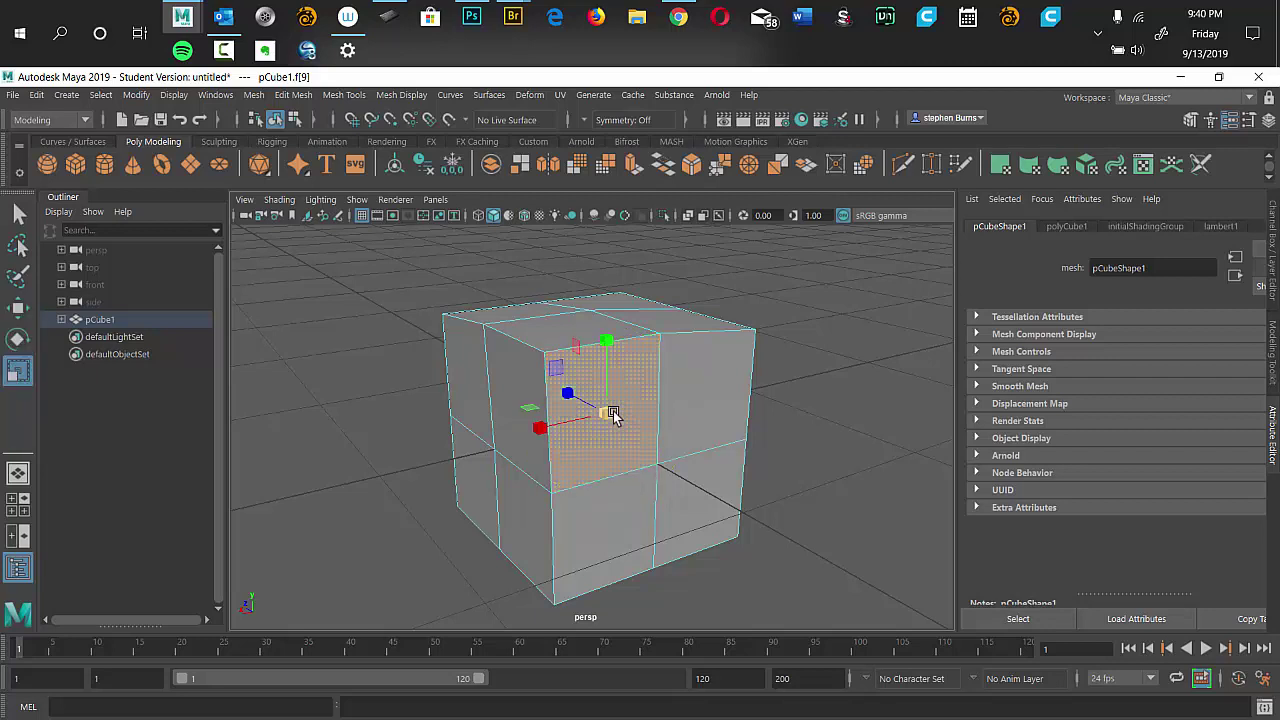
drag(607, 420, 603, 418)
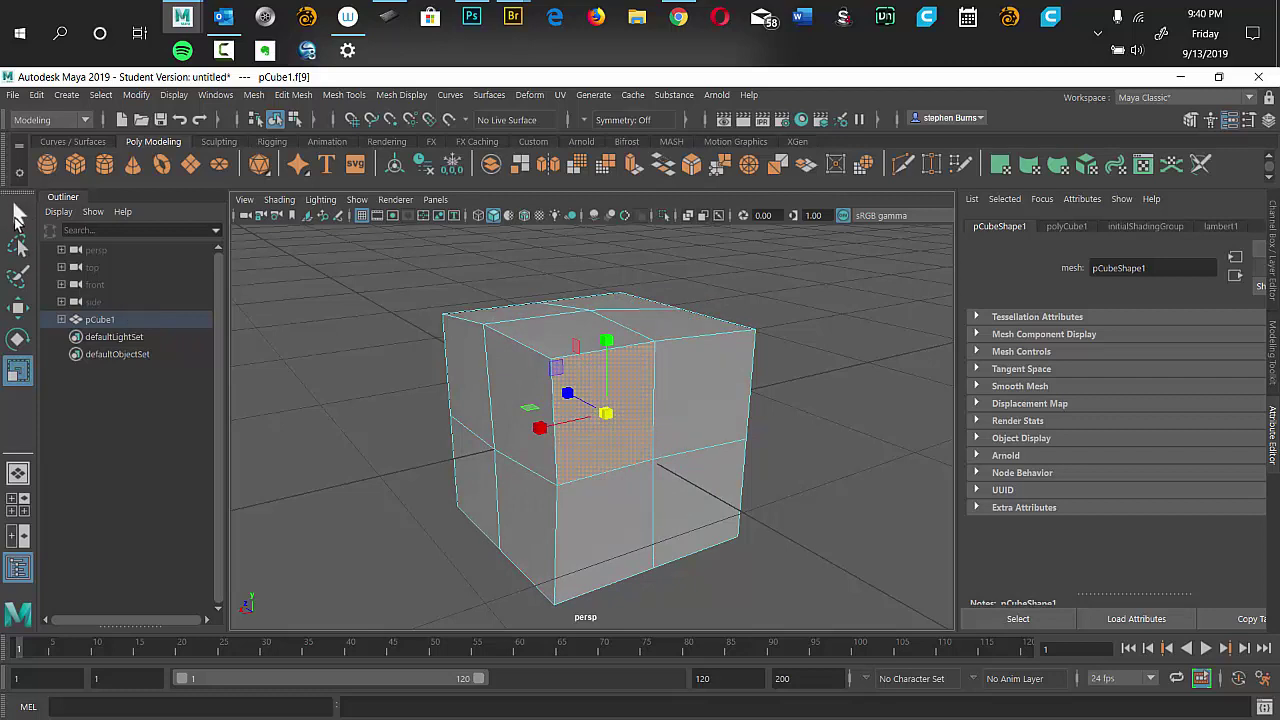
Switch to the Select tool so the Scale manipulator disappears from the front face.
click(18, 216)
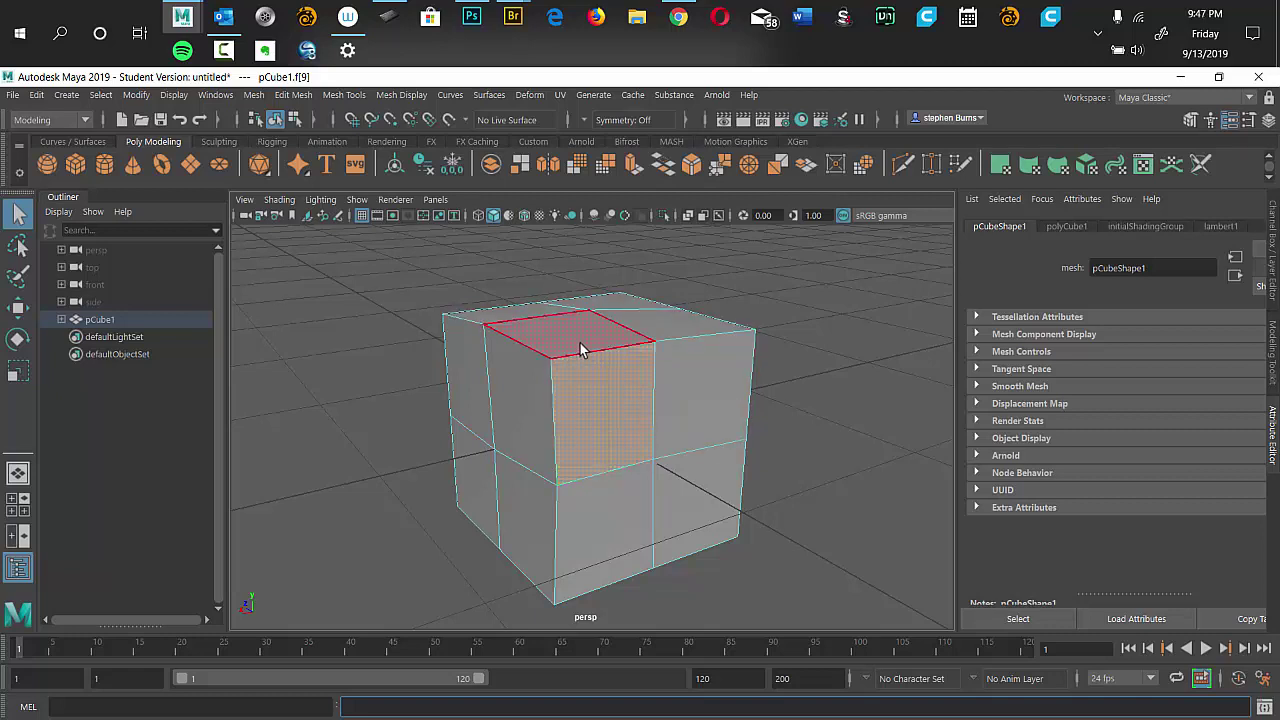
Pick a few top faces and f[9], then return to object mode with F8 and take Move.
click(583, 346)
click(651, 323)
click(624, 374)
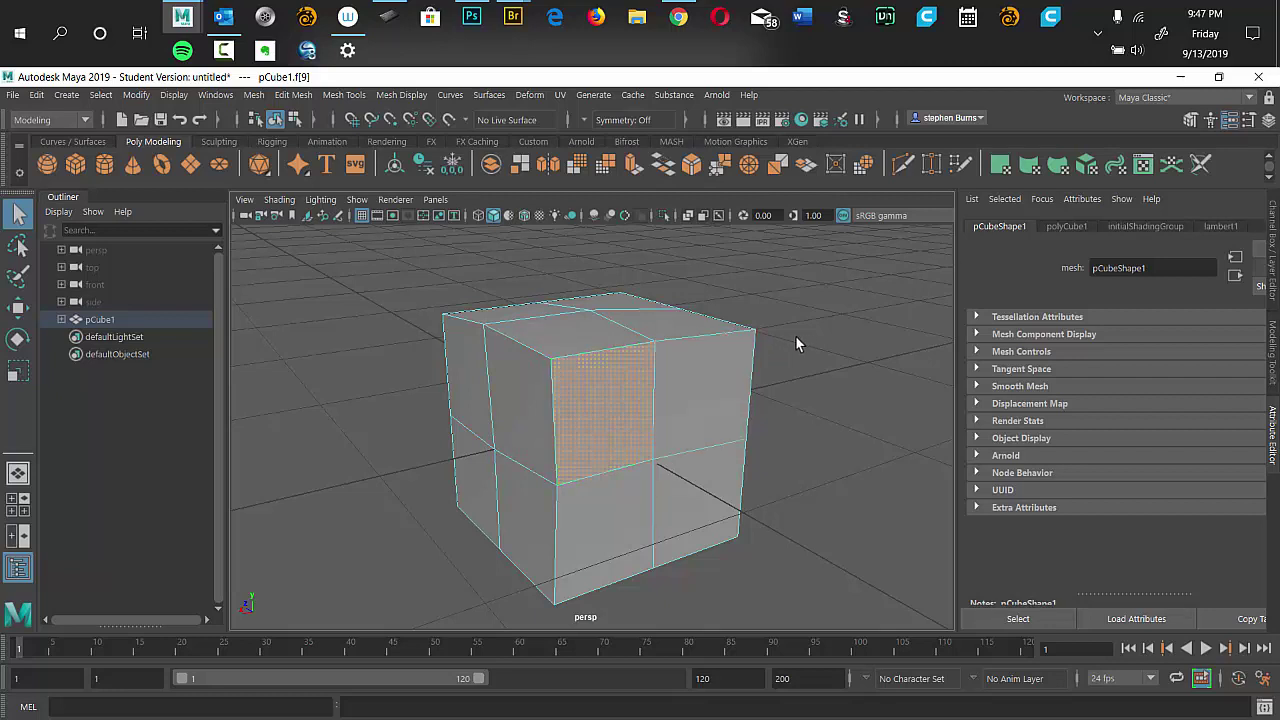
key(F8)
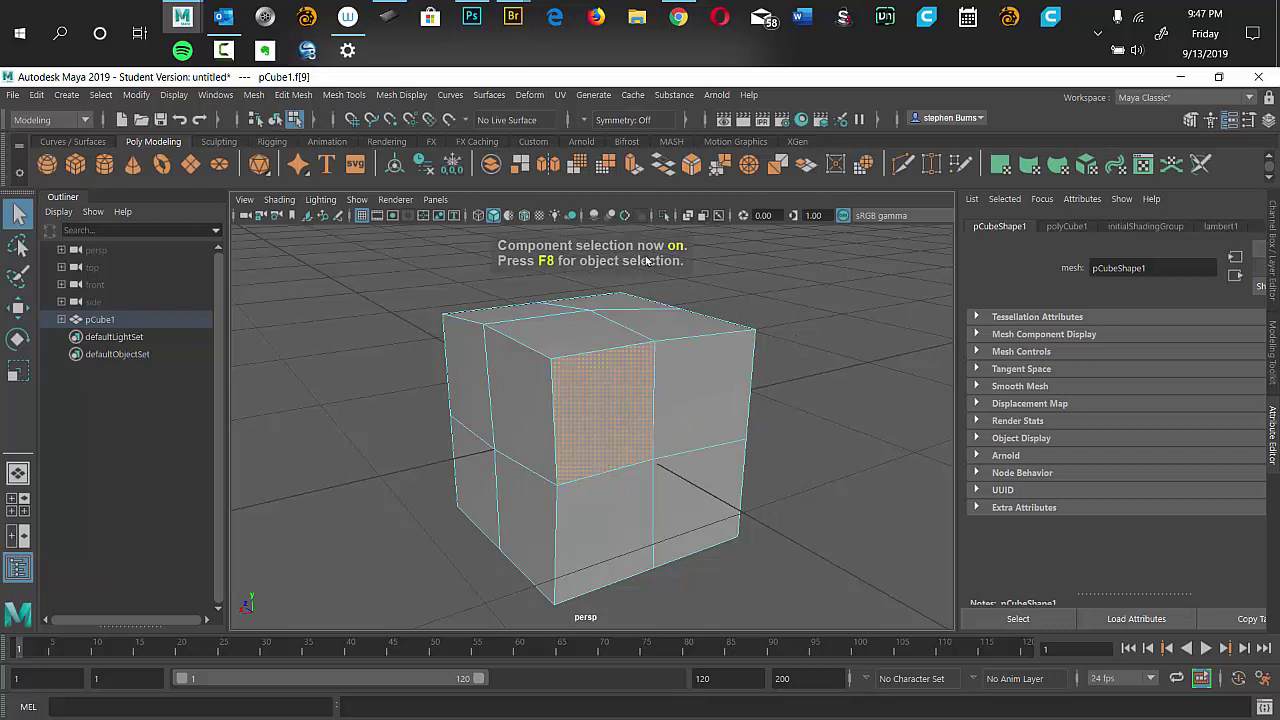
key(F8)
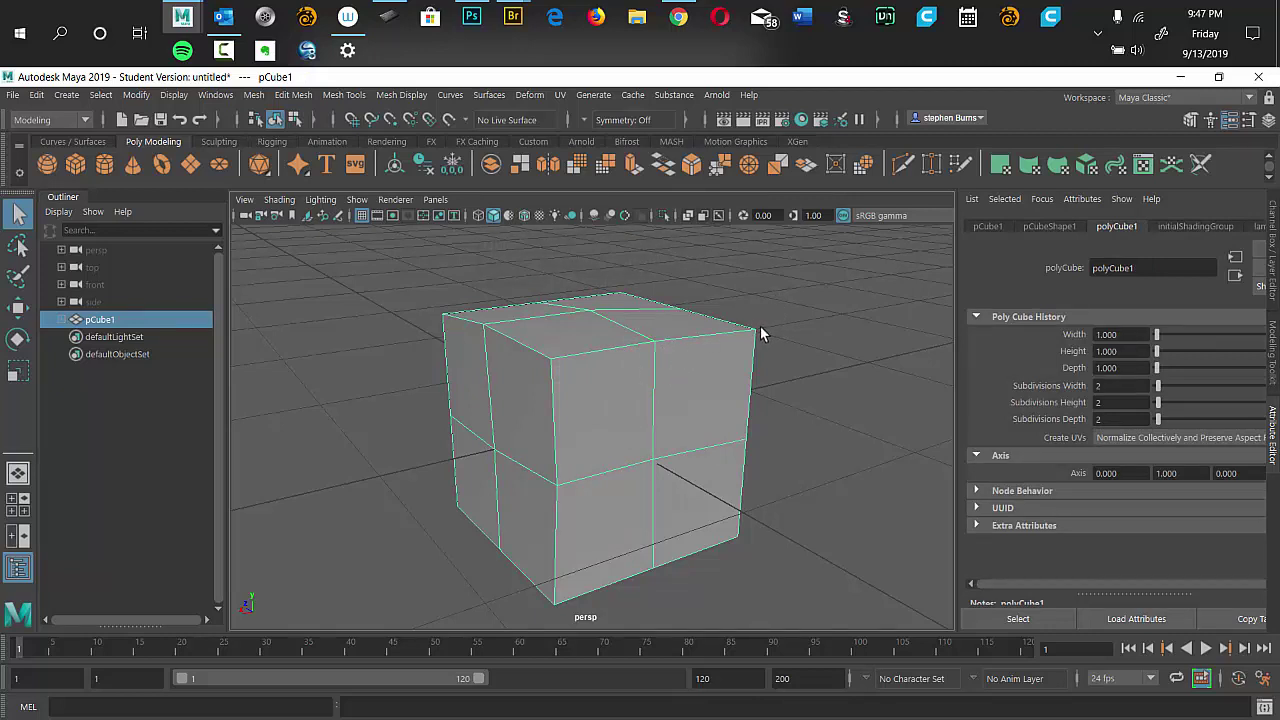
key(w)
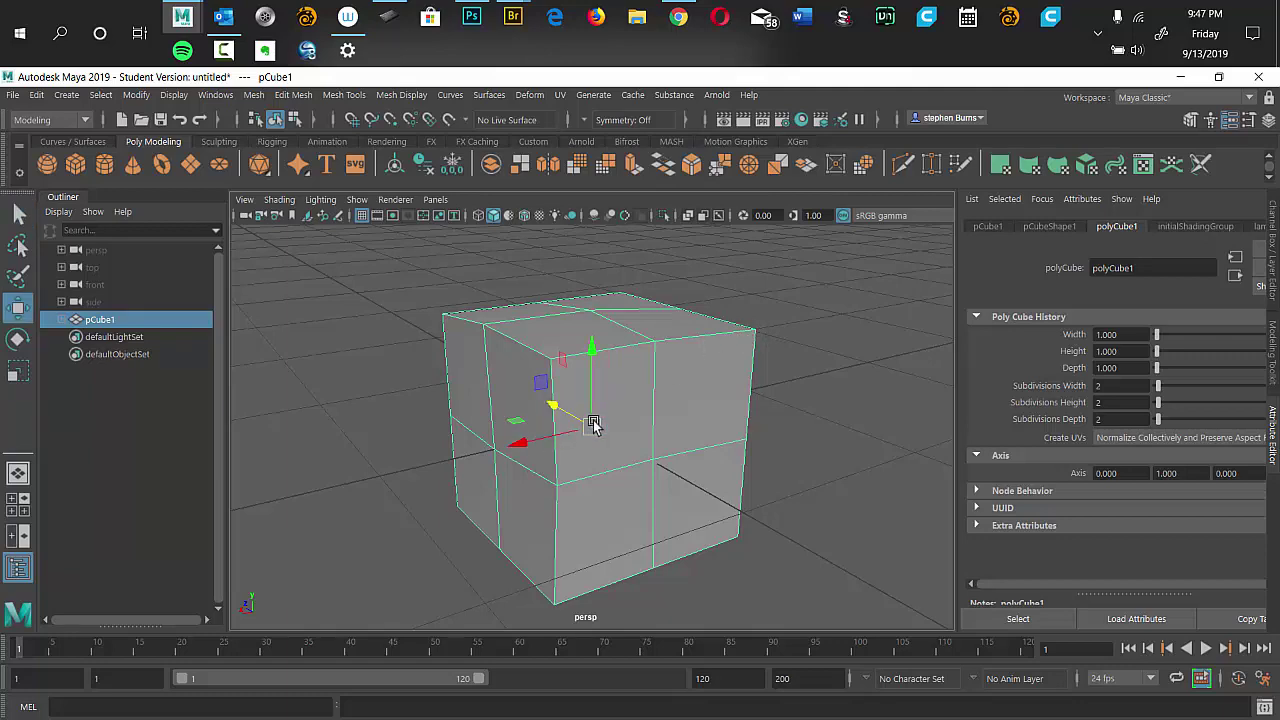
Move the cube along X and Z, then bring it back toward the centre.
drag(521, 444, 617, 417)
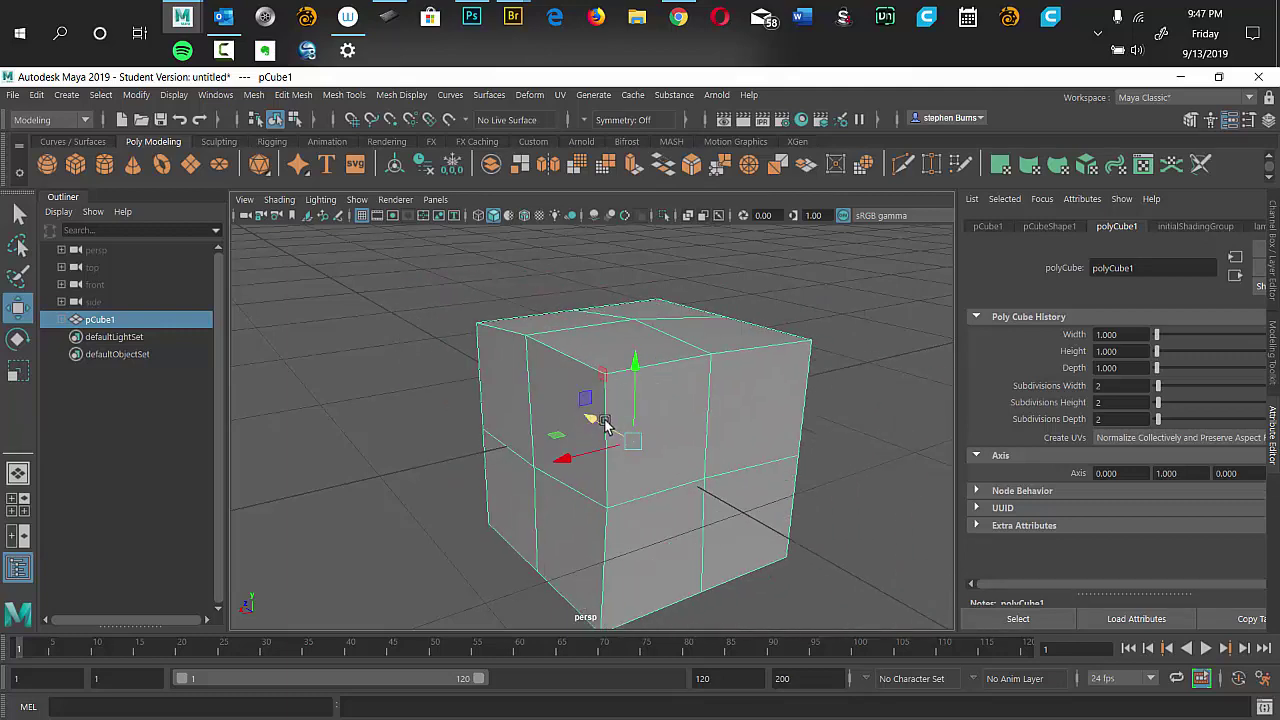
drag(591, 420, 586, 423)
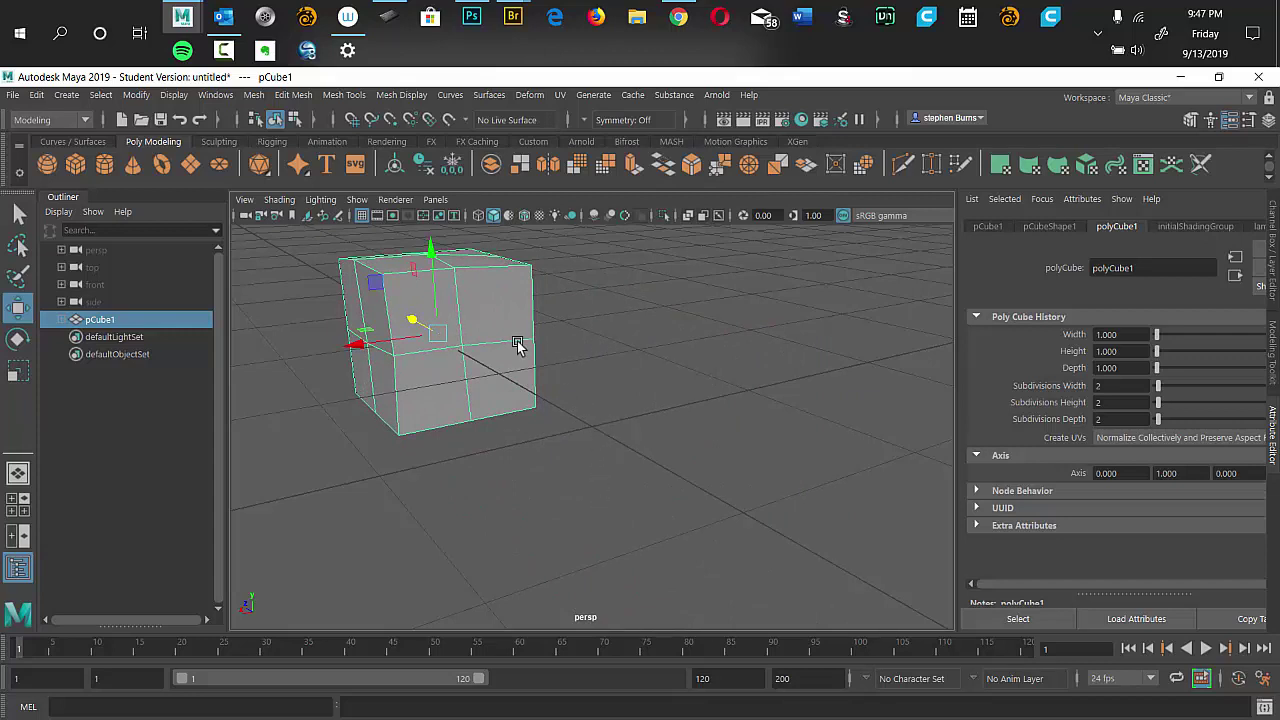
drag(410, 318, 551, 368)
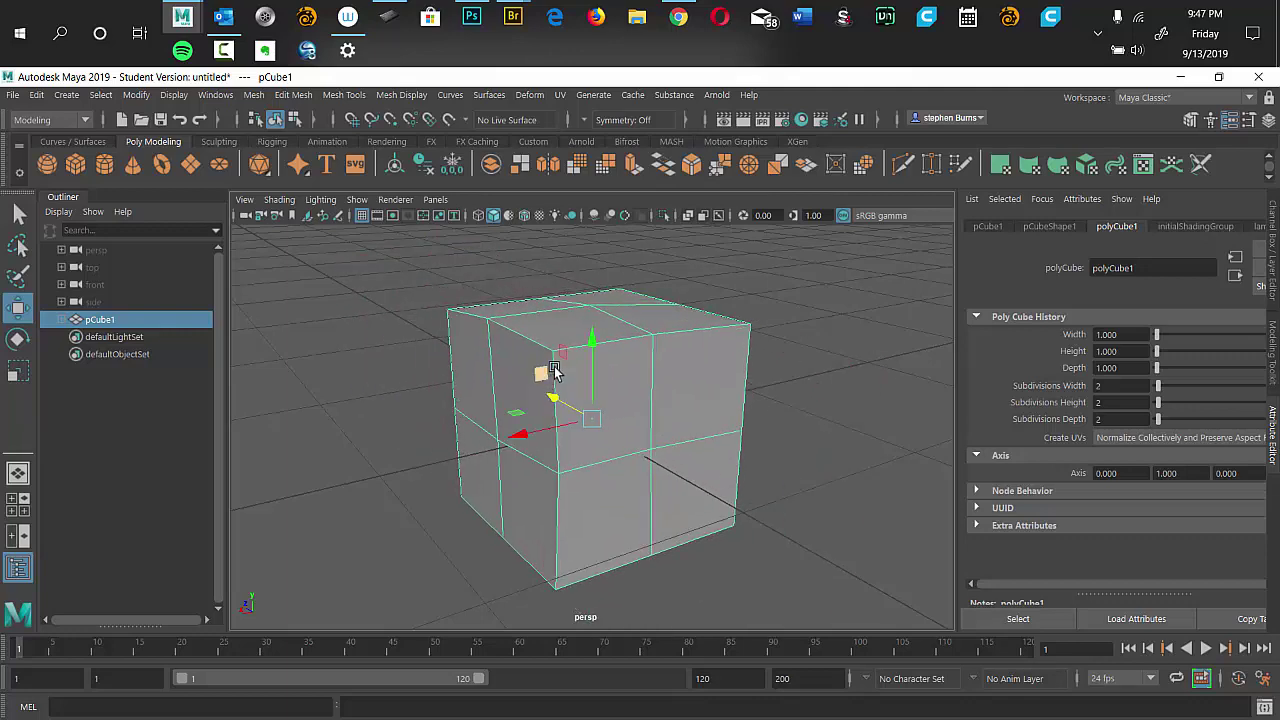
Toggle repeatedly between face and object selection modes using the status-line buttons and F8.
key(F11)
click(597, 337)
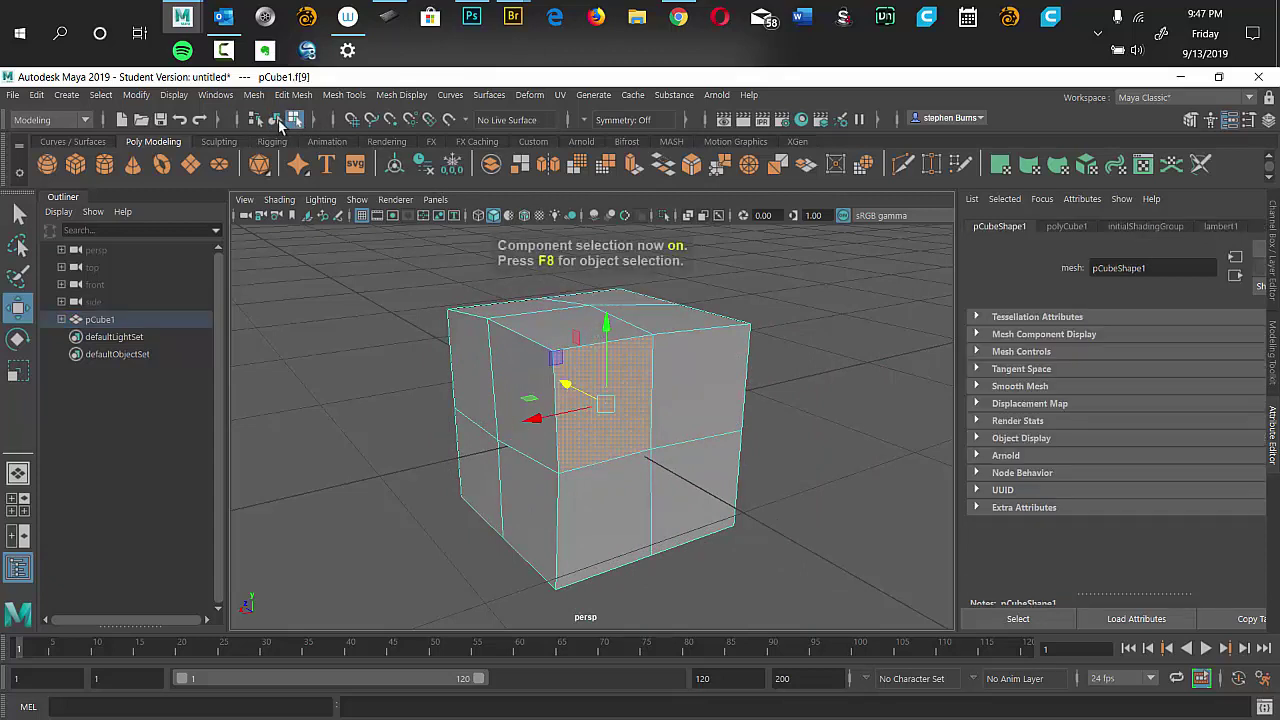
click(276, 119)
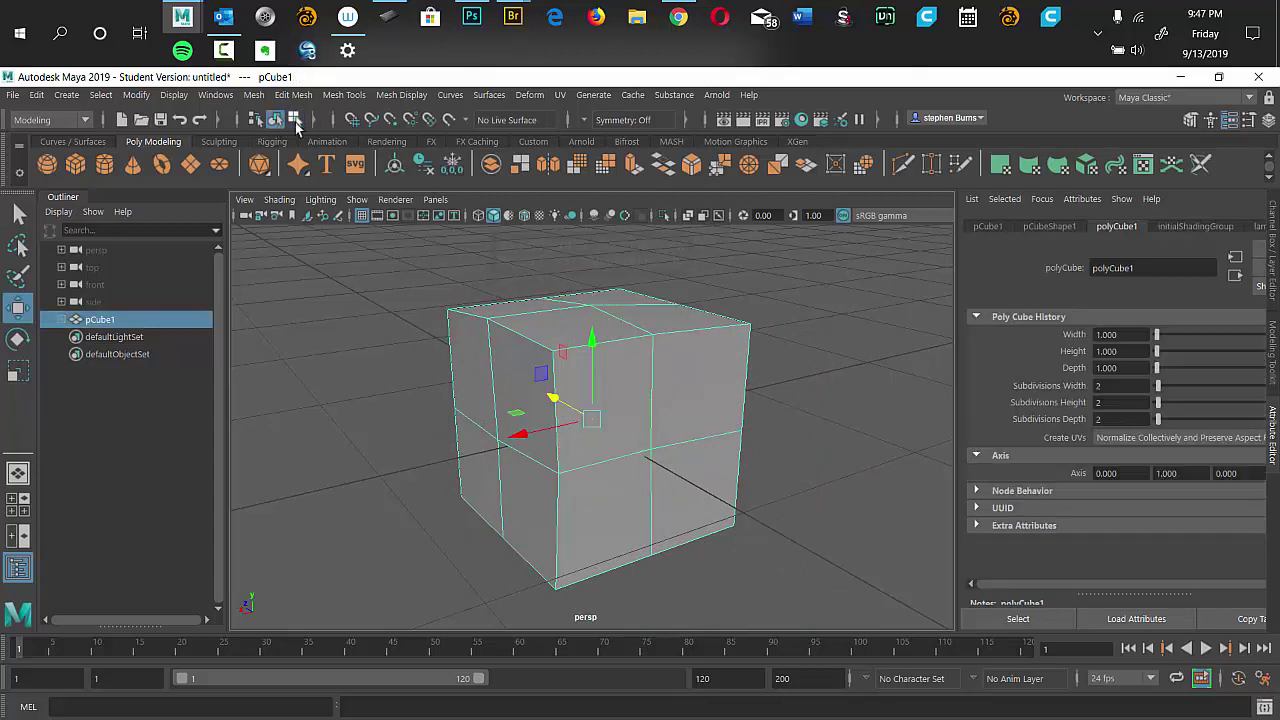
click(295, 119)
click(276, 119)
click(295, 119)
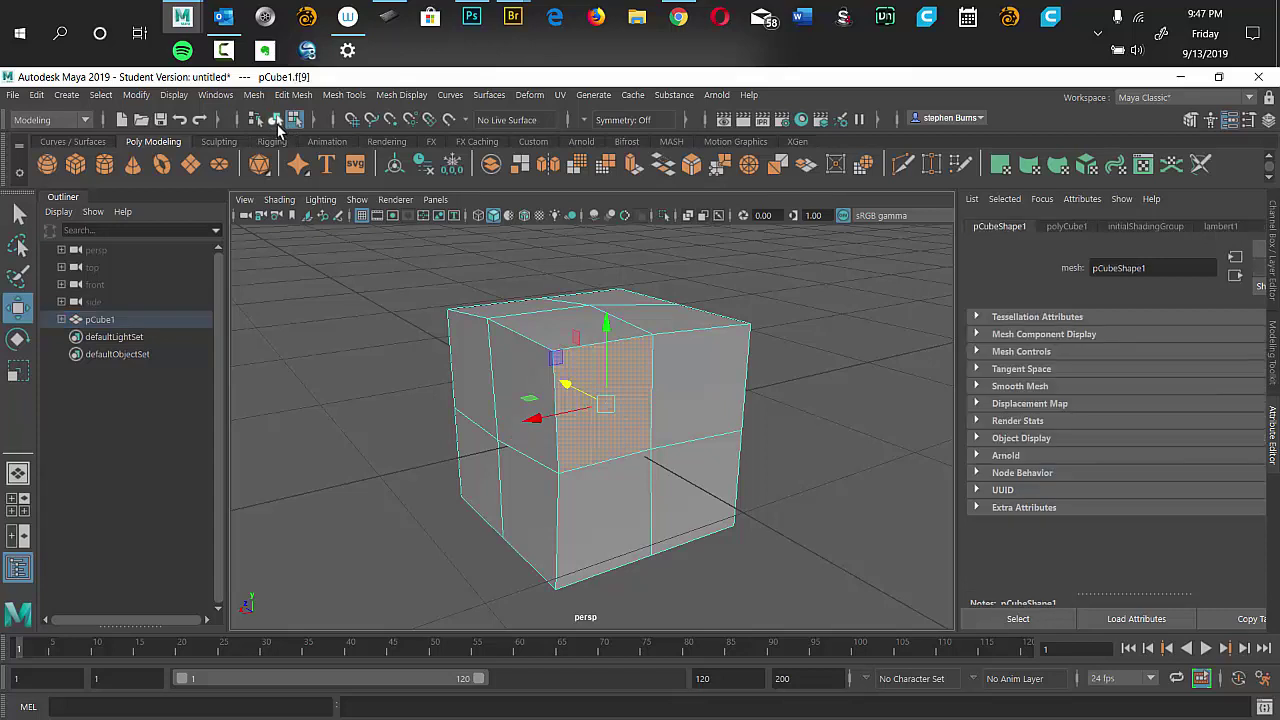
click(276, 119)
click(295, 119)
click(276, 119)
click(295, 119)
click(277, 119)
click(295, 119)
key(F8)
key(F8)
key(F8)
key(F8)
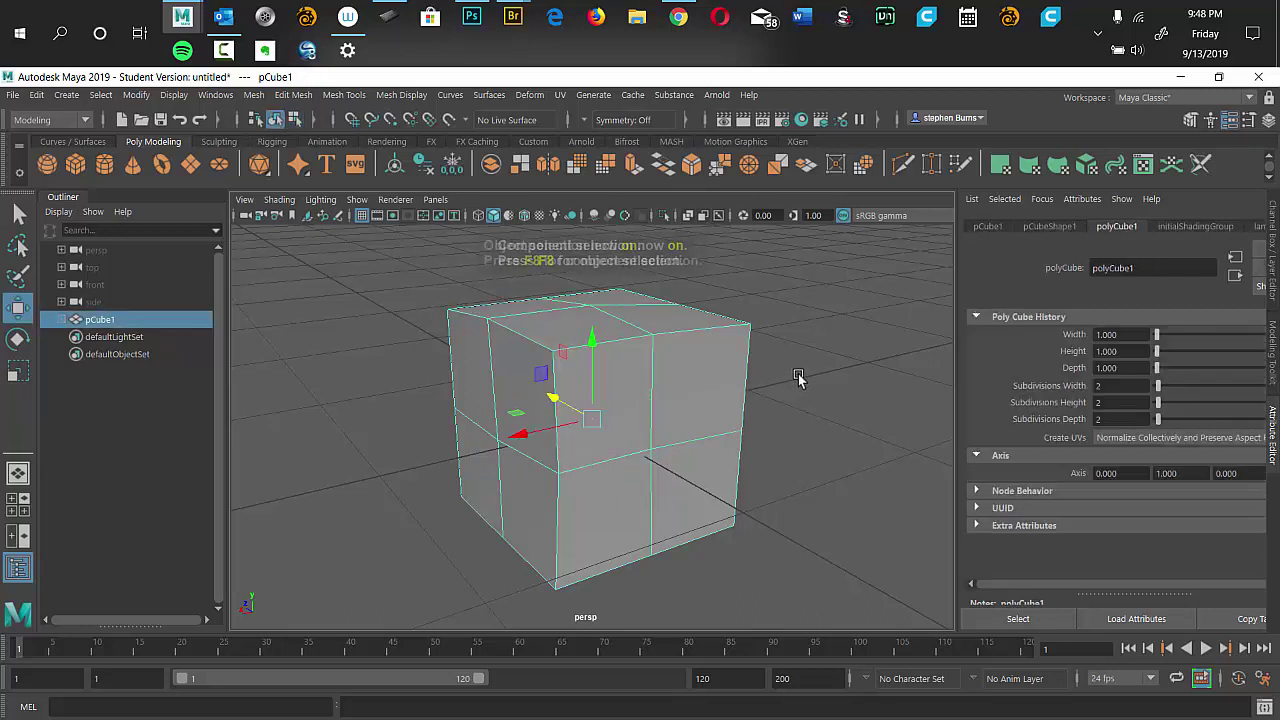
key(F8)
key(F8)
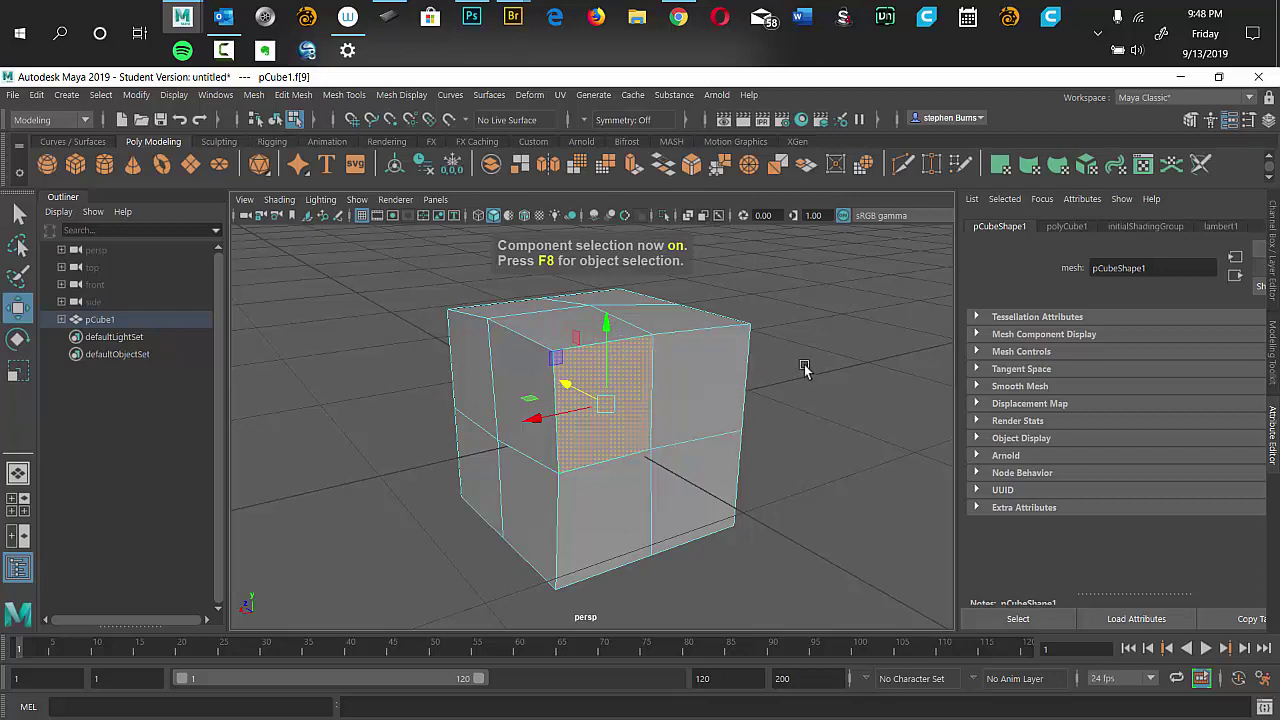
Switch the cube to Vertex mode and select the top-centre vertex vtx[10].
right_click(790, 418)
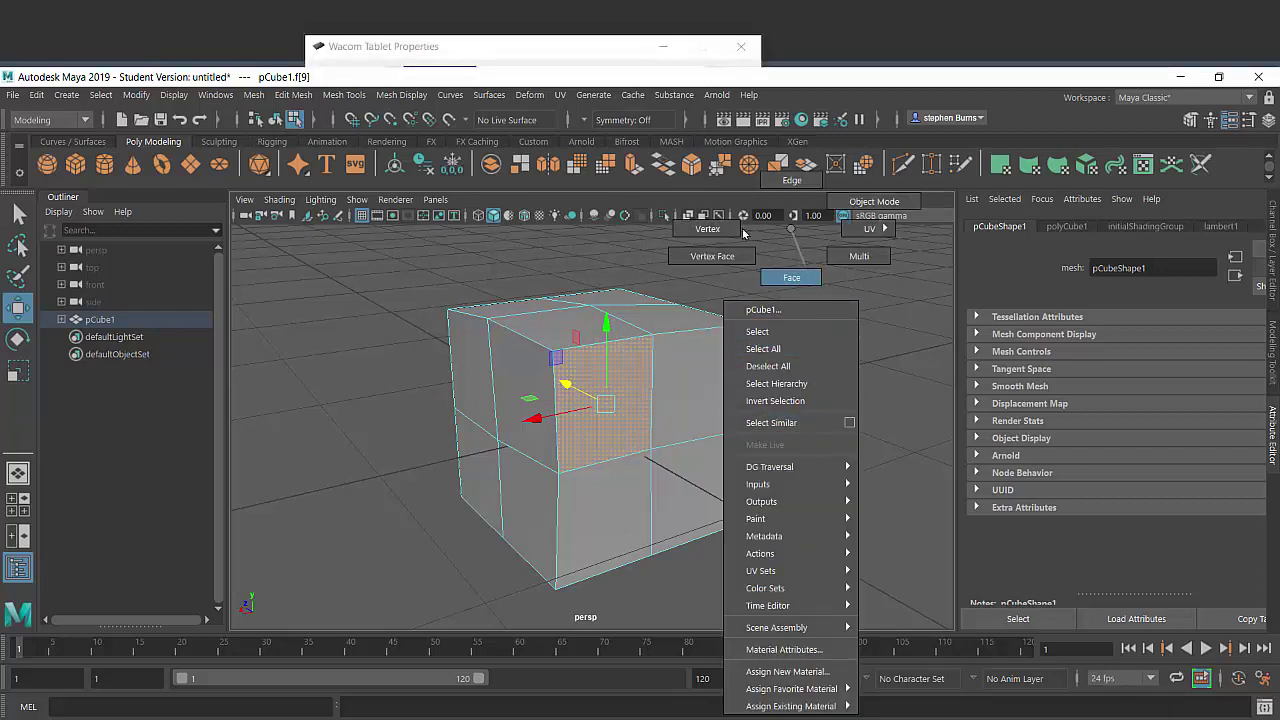
click(720, 232)
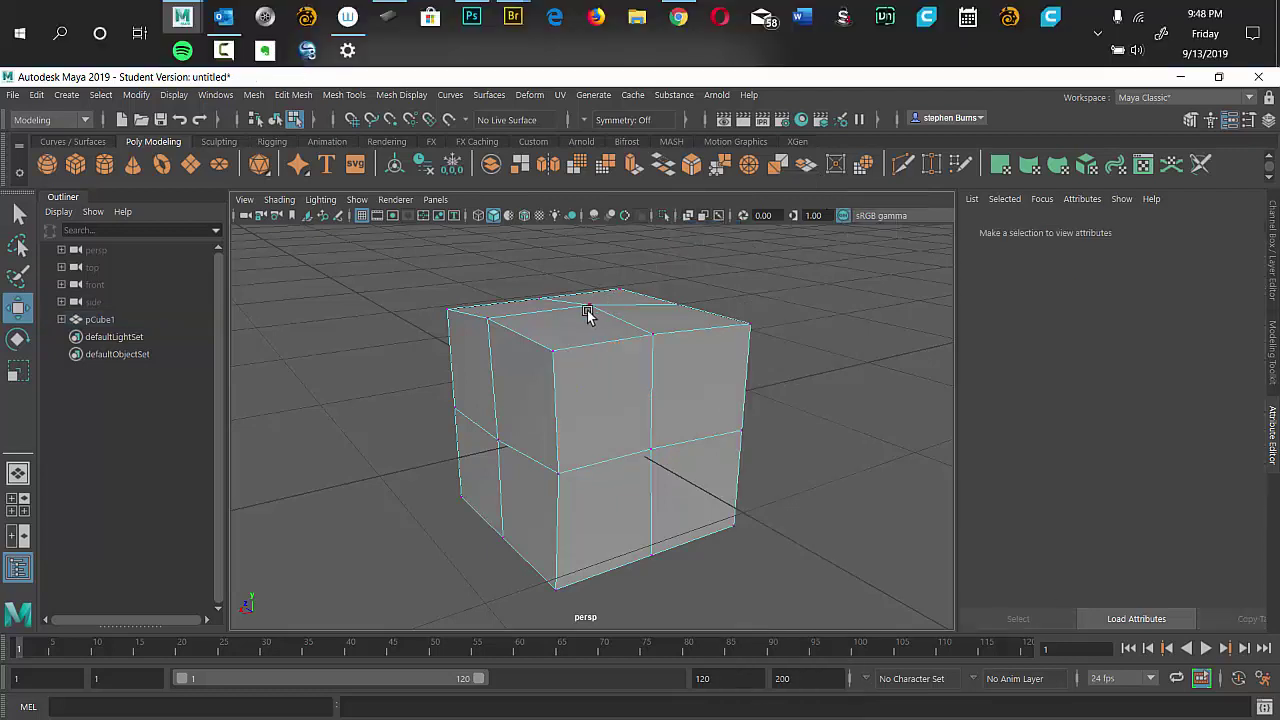
click(590, 308)
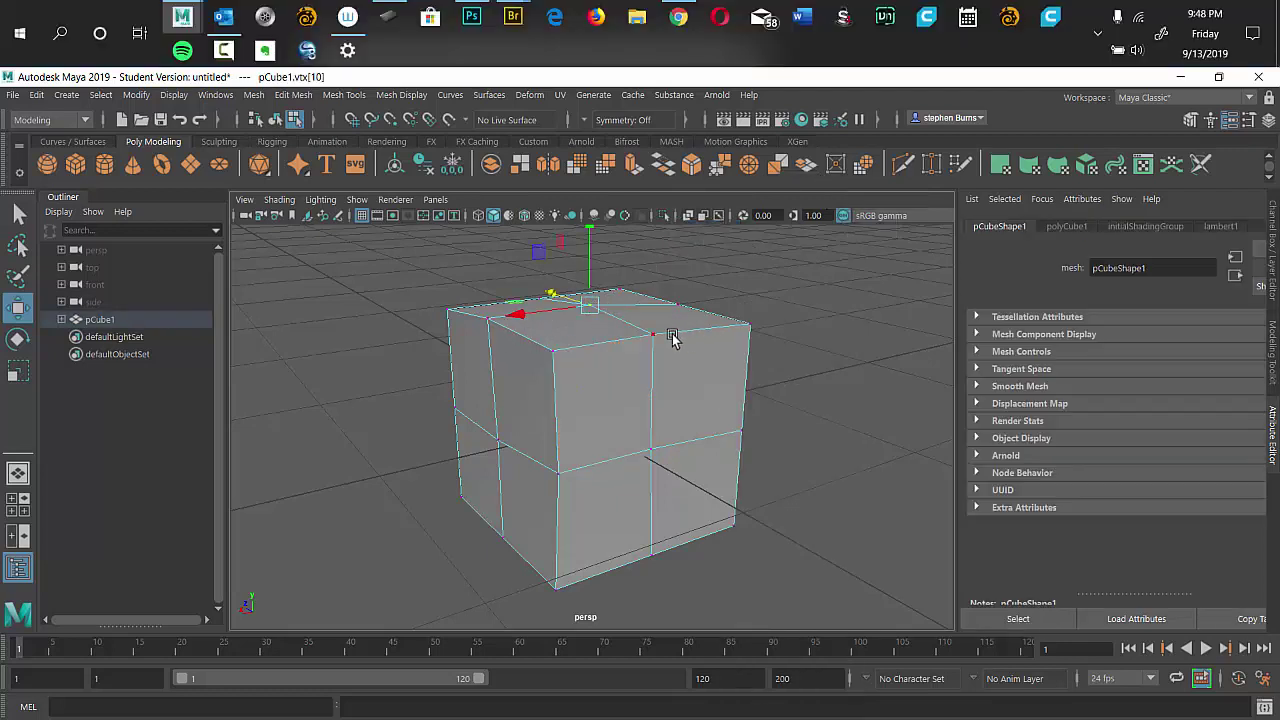
Raise the top-centre vertex along Y into a peak.
drag(520, 316, 468, 345)
drag(591, 241, 588, 200)
drag(771, 420, 727, 345)
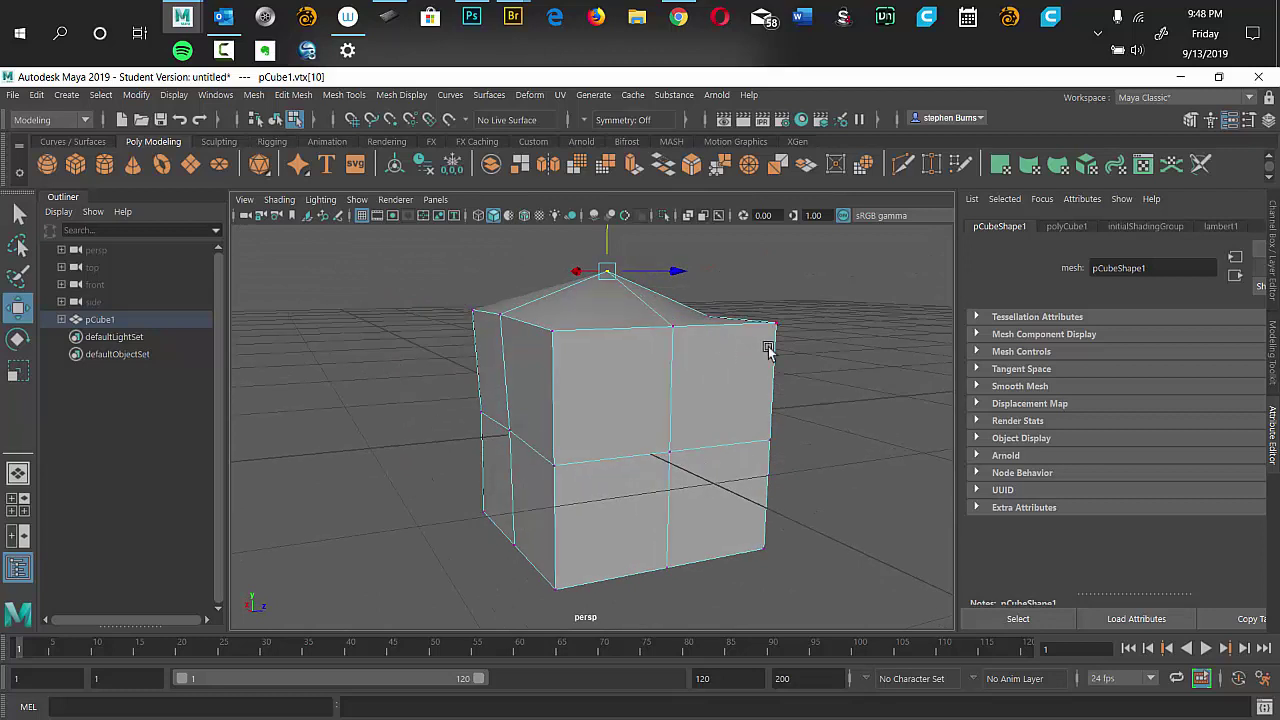
In Edge mode, select front edge e[47] and push it right along X.
right_click(835, 354)
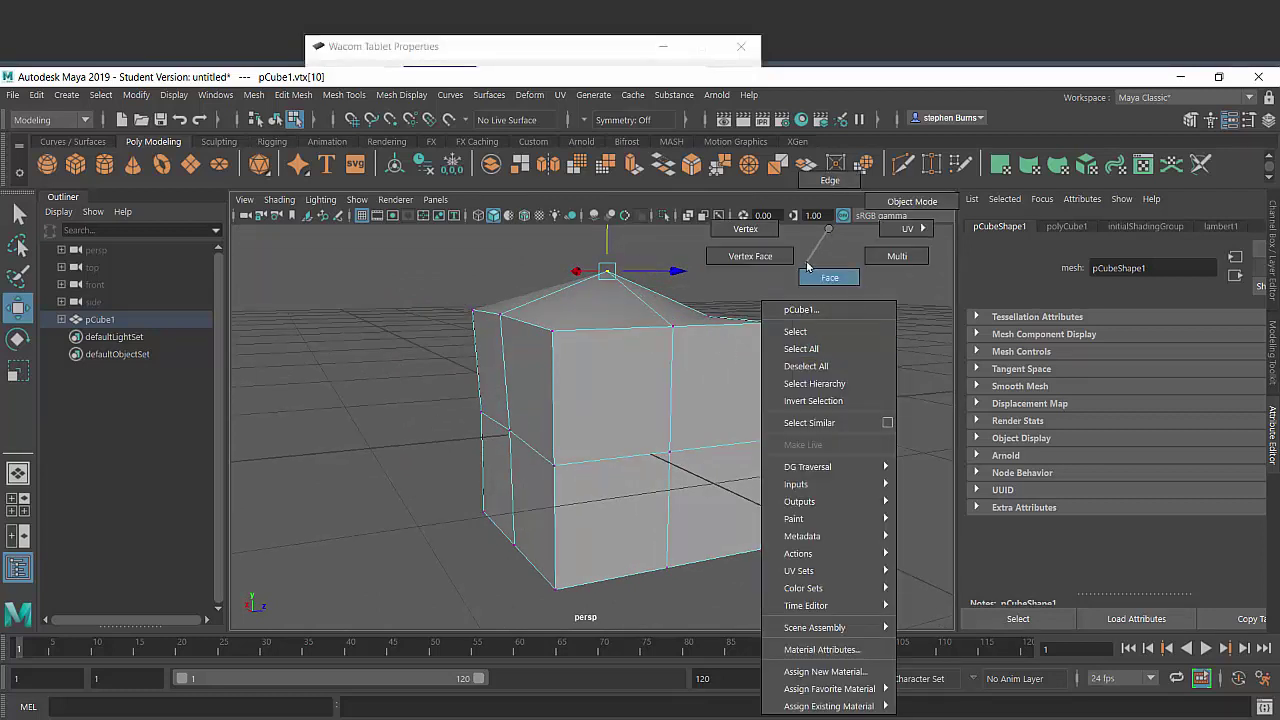
click(829, 181)
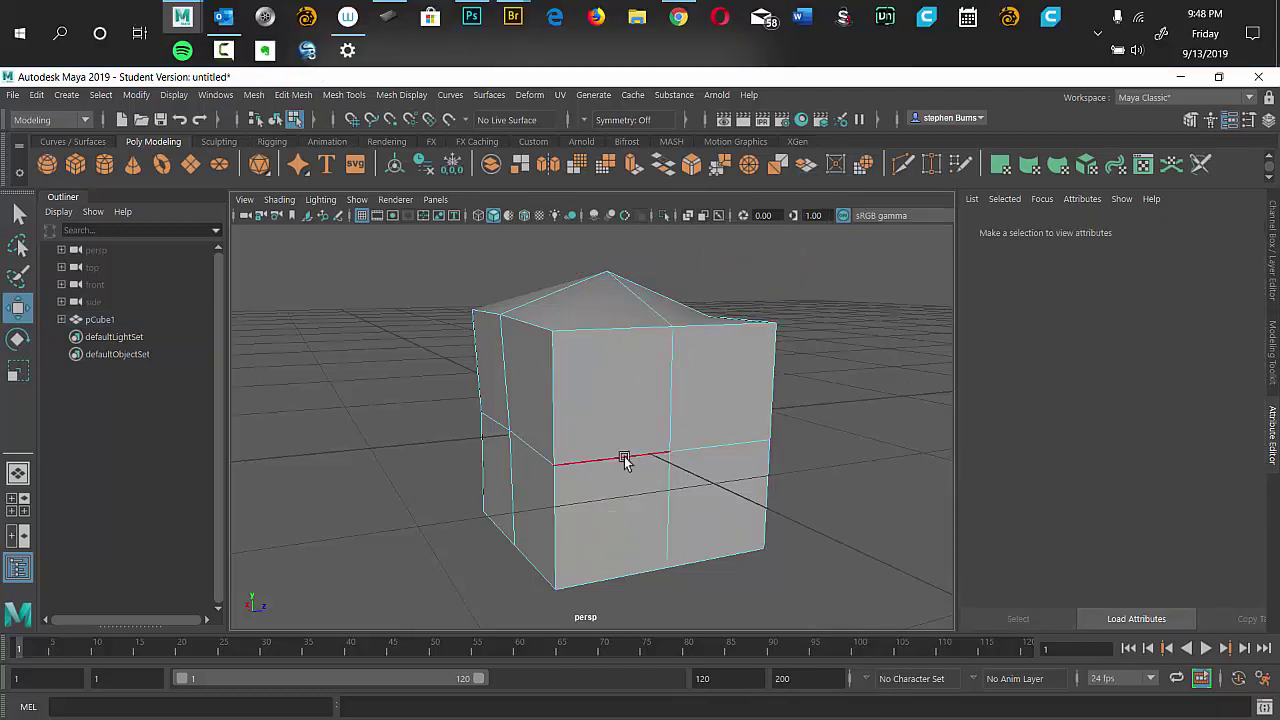
click(668, 401)
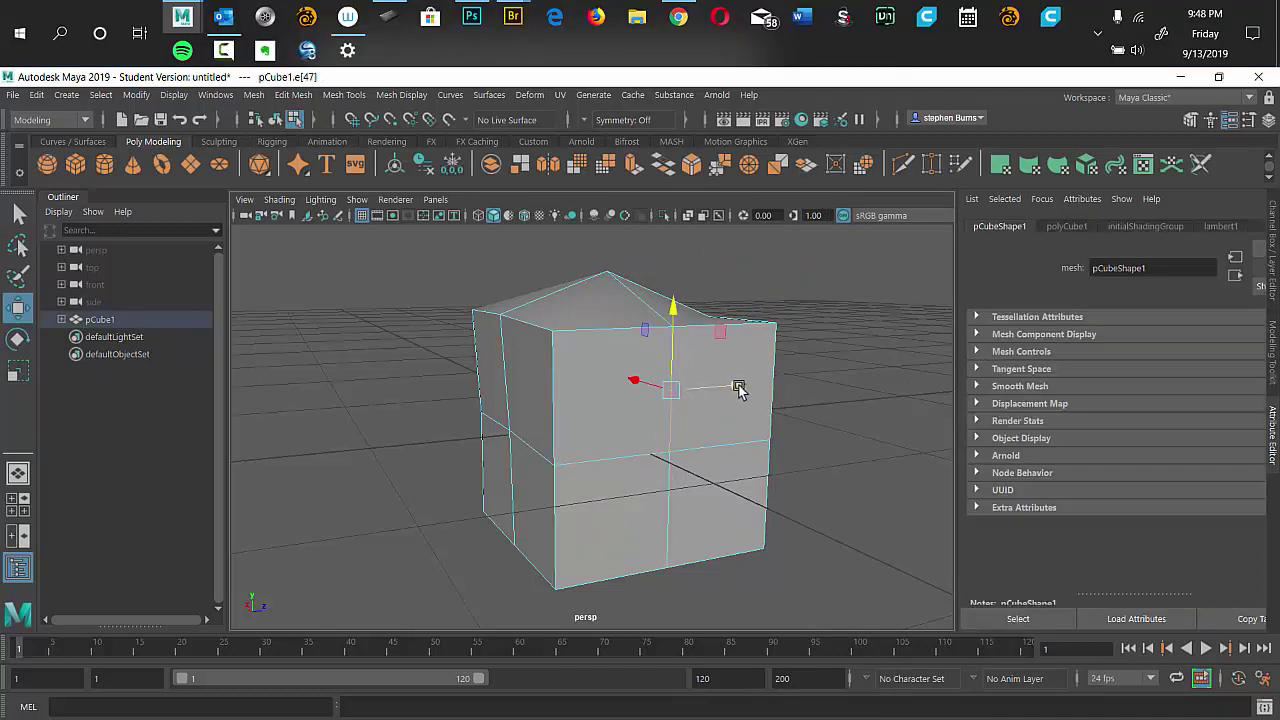
drag(738, 389, 751, 390)
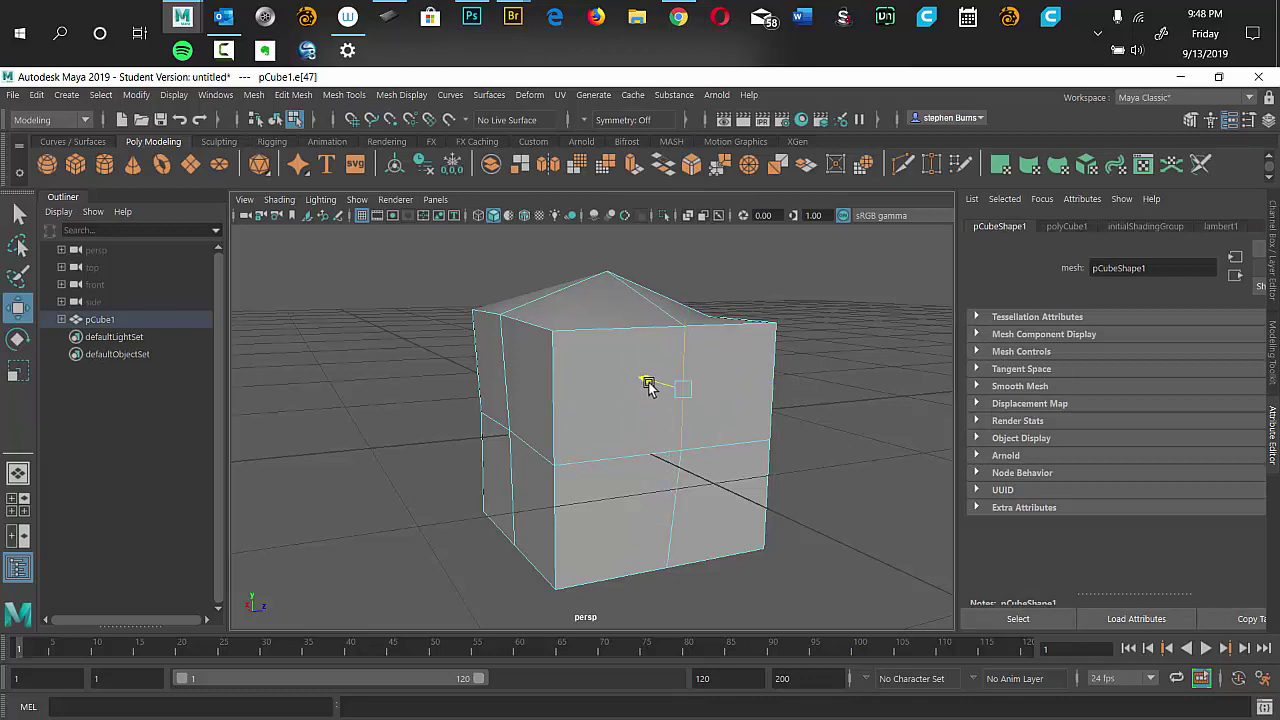
drag(648, 387, 705, 395)
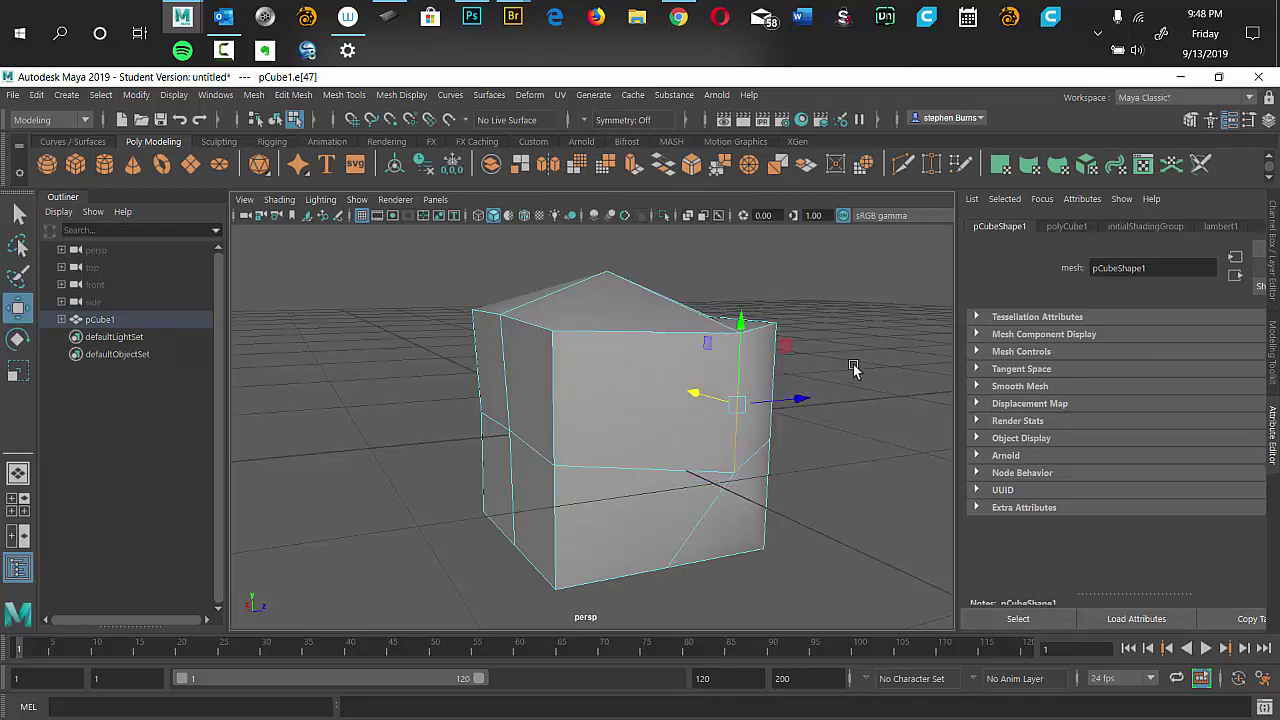
alt+drag(853, 368, 569, 463)
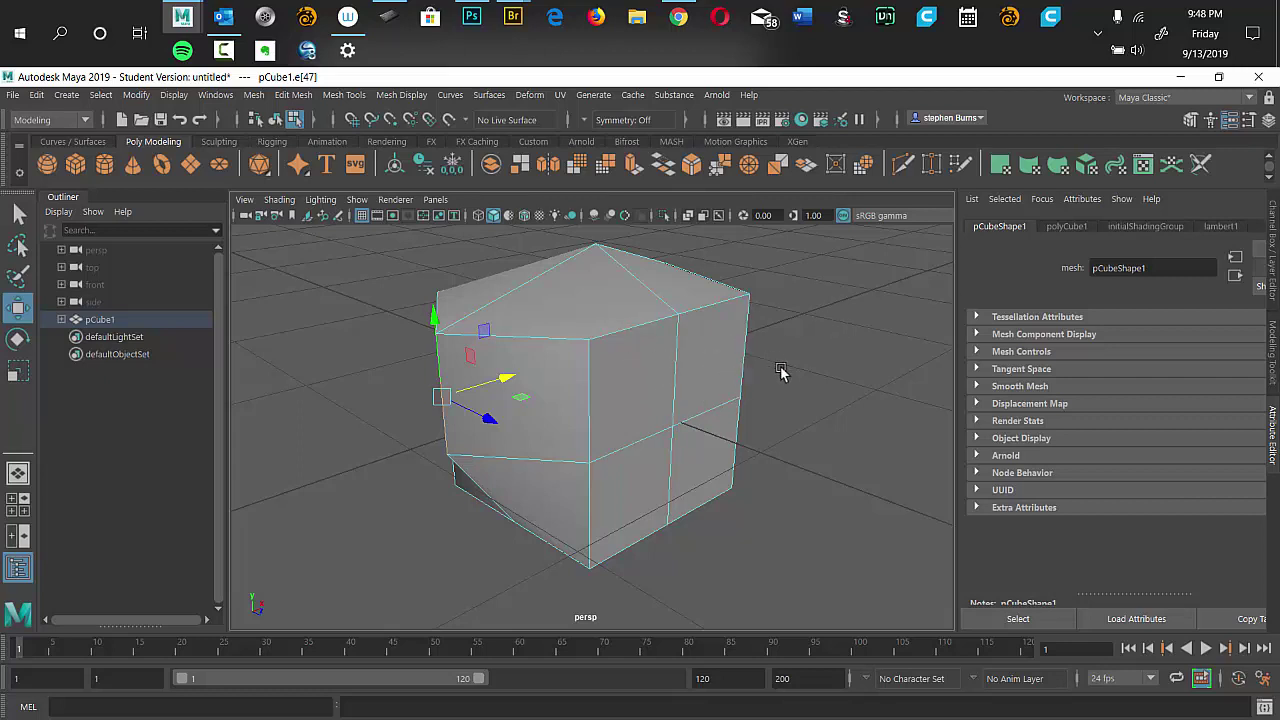
Switch pCube1 to Face mode, select side face f[3] and orbit around it.
right_click(763, 401)
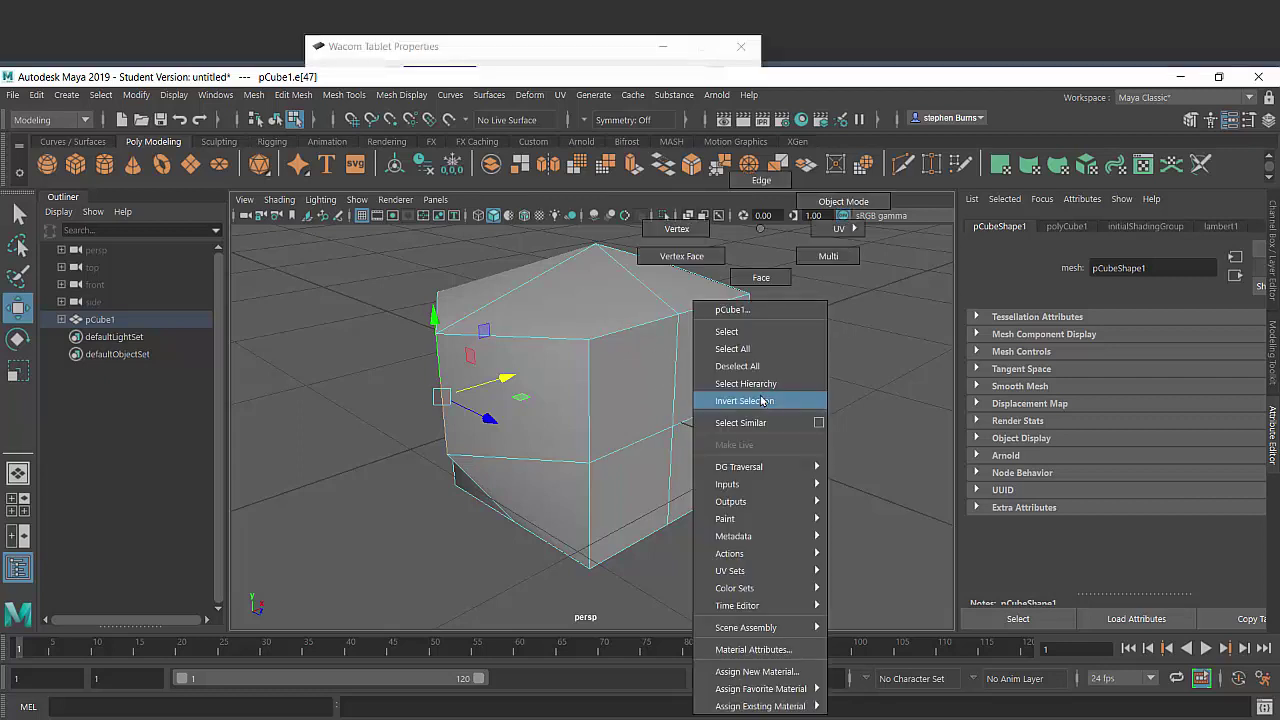
click(761, 277)
click(703, 360)
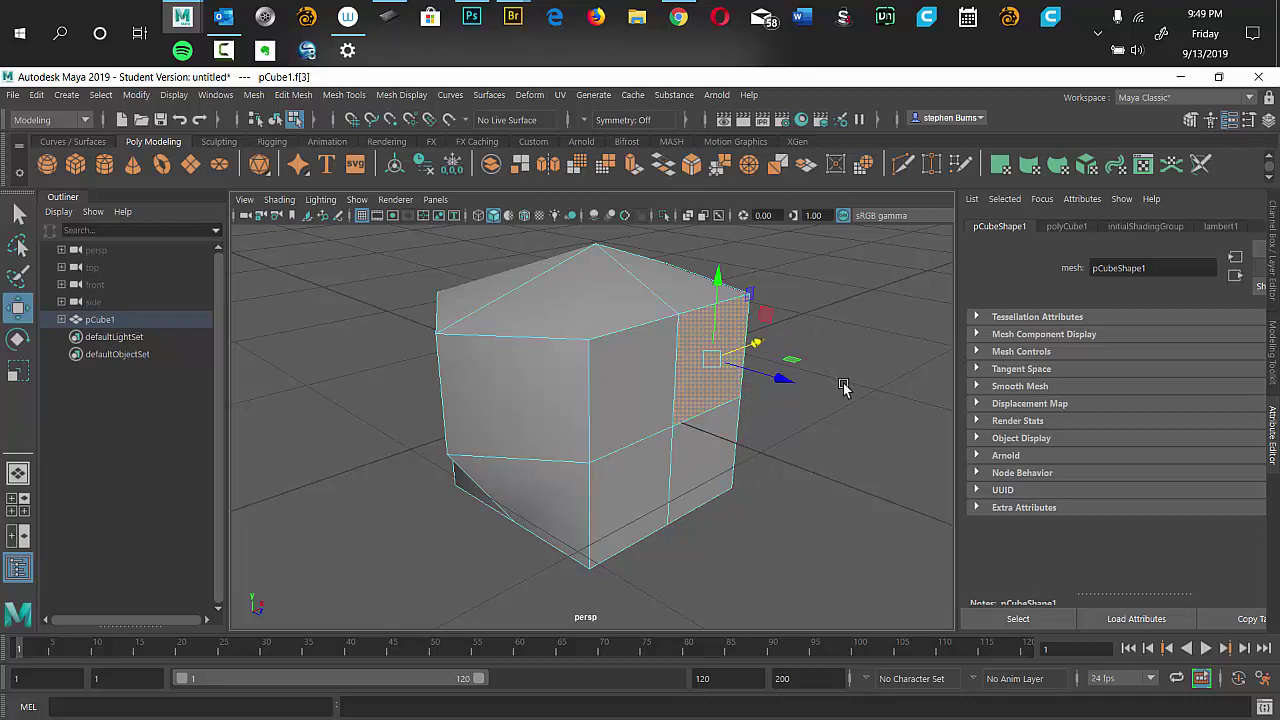
alt+drag(840, 357, 803, 340)
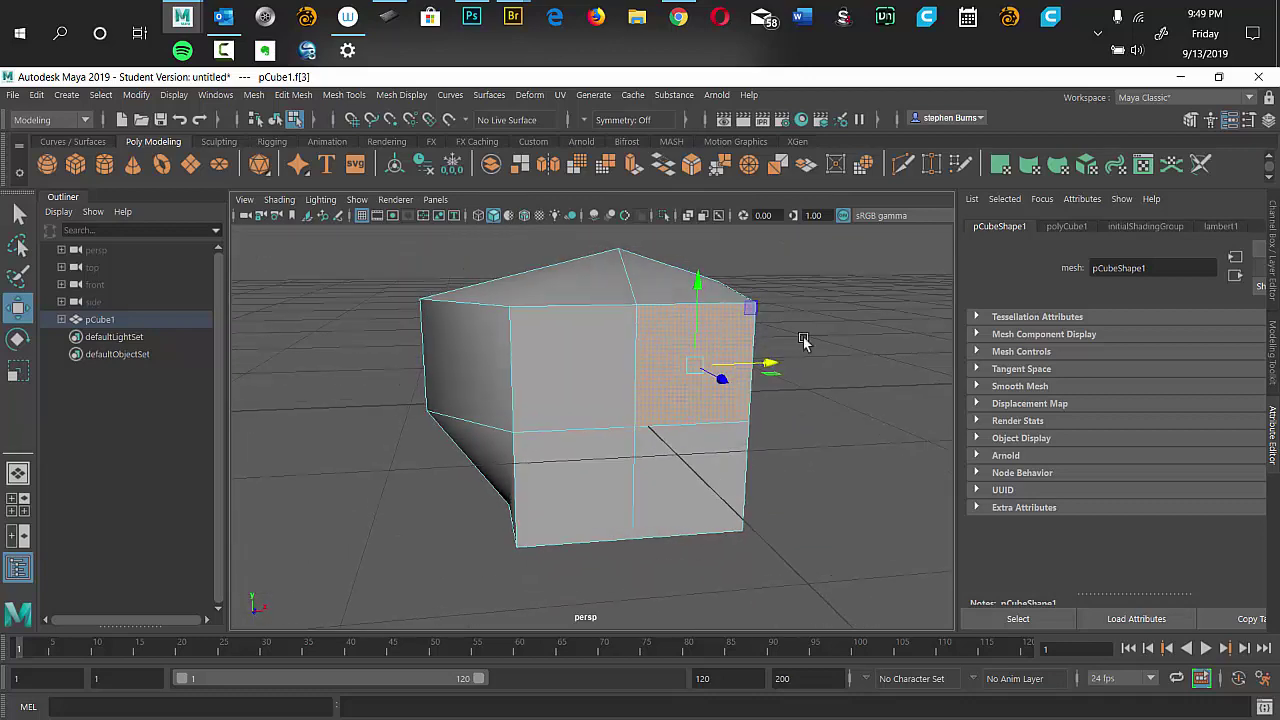
alt+drag(800, 471, 768, 416)
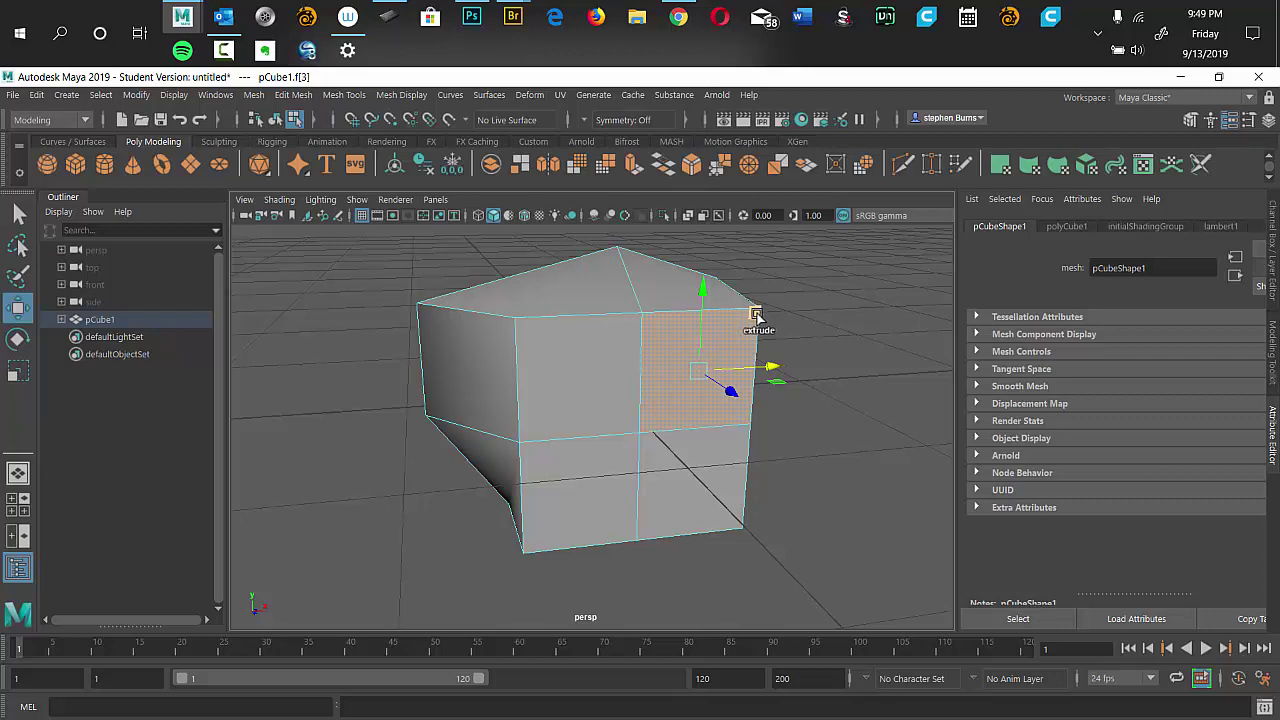
Extrude face f[3], undo the stray move, and scale the new face down into a centred inset square.
click(757, 316)
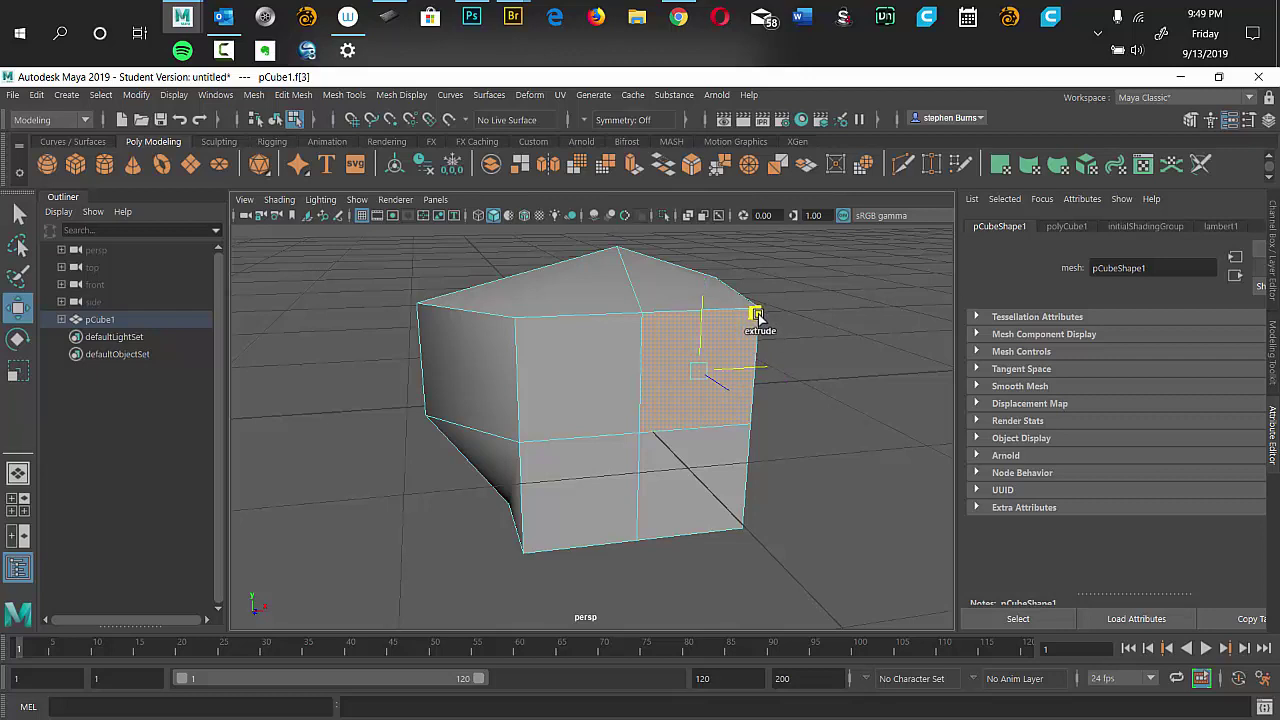
drag(753, 316, 760, 332)
click(757, 328)
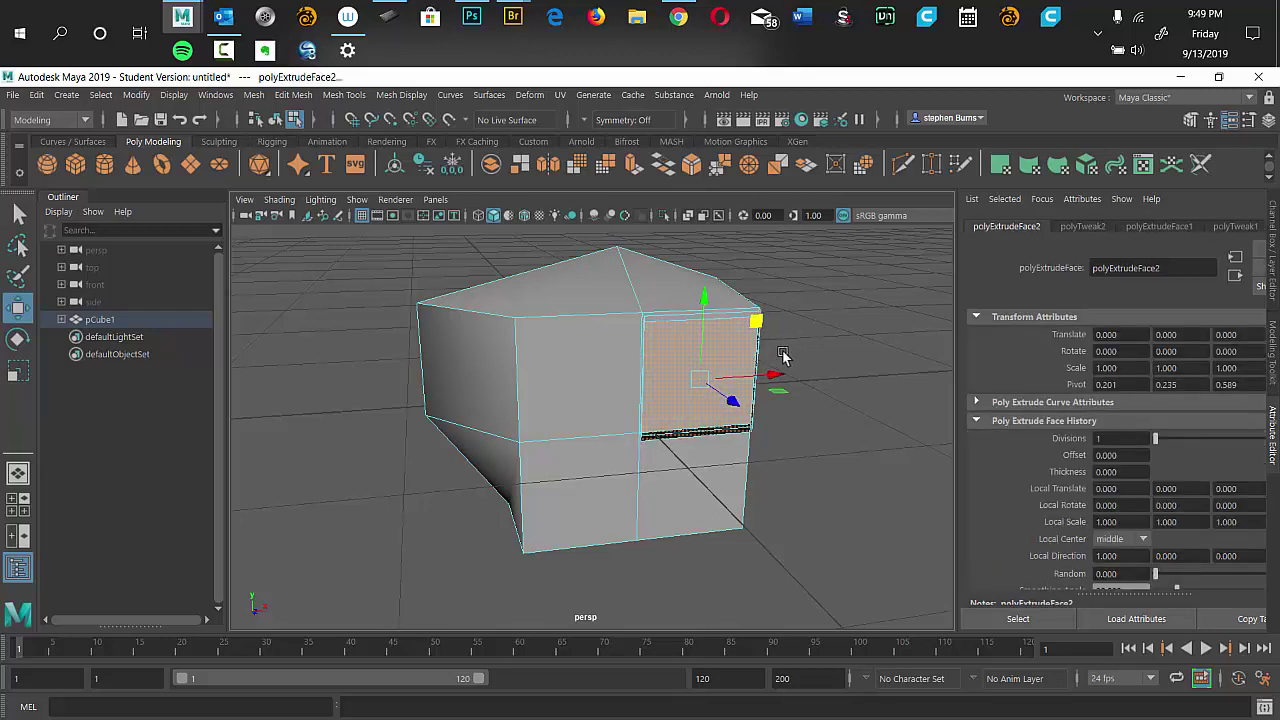
key(ctrl+z)
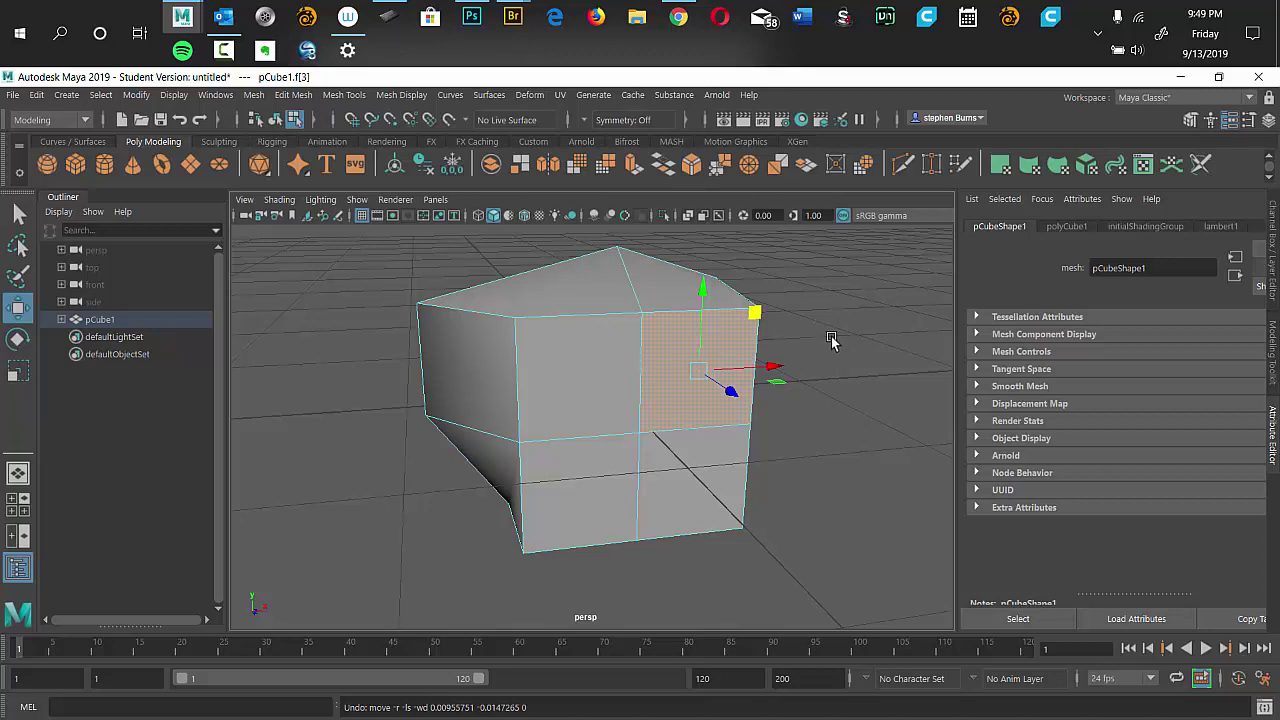
key(r)
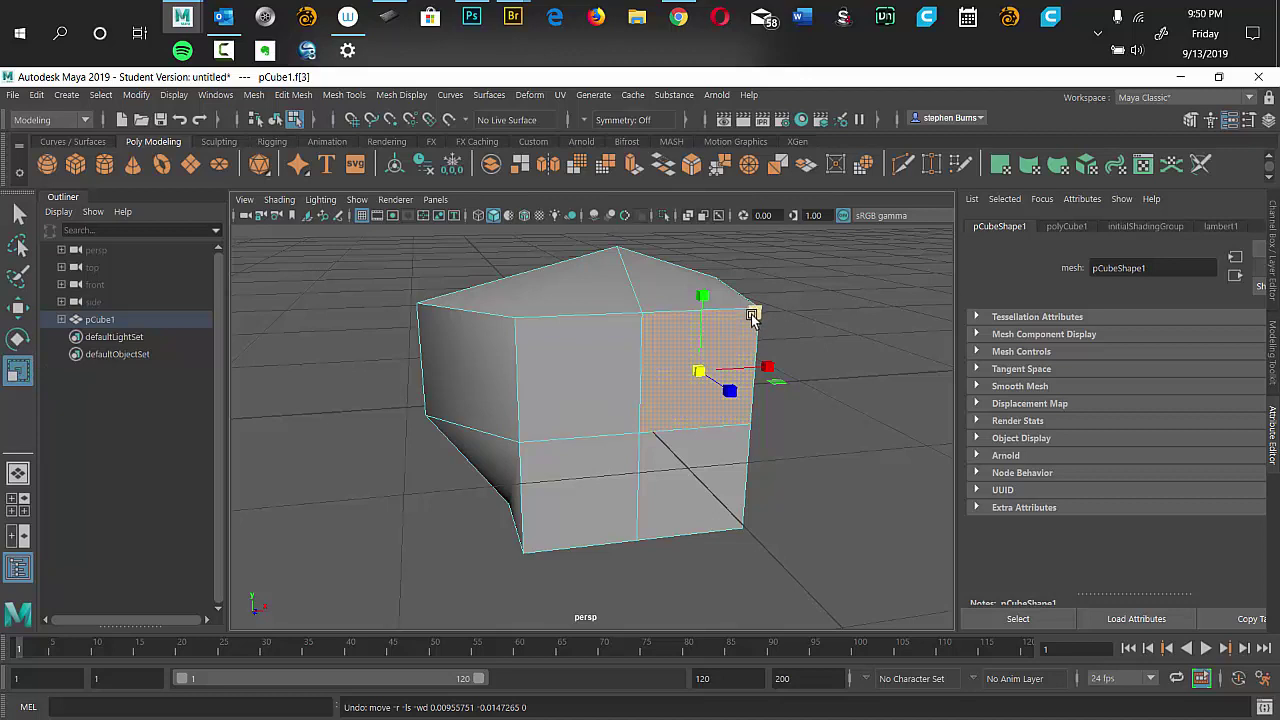
key(r)
drag(756, 314, 747, 343)
key(w)
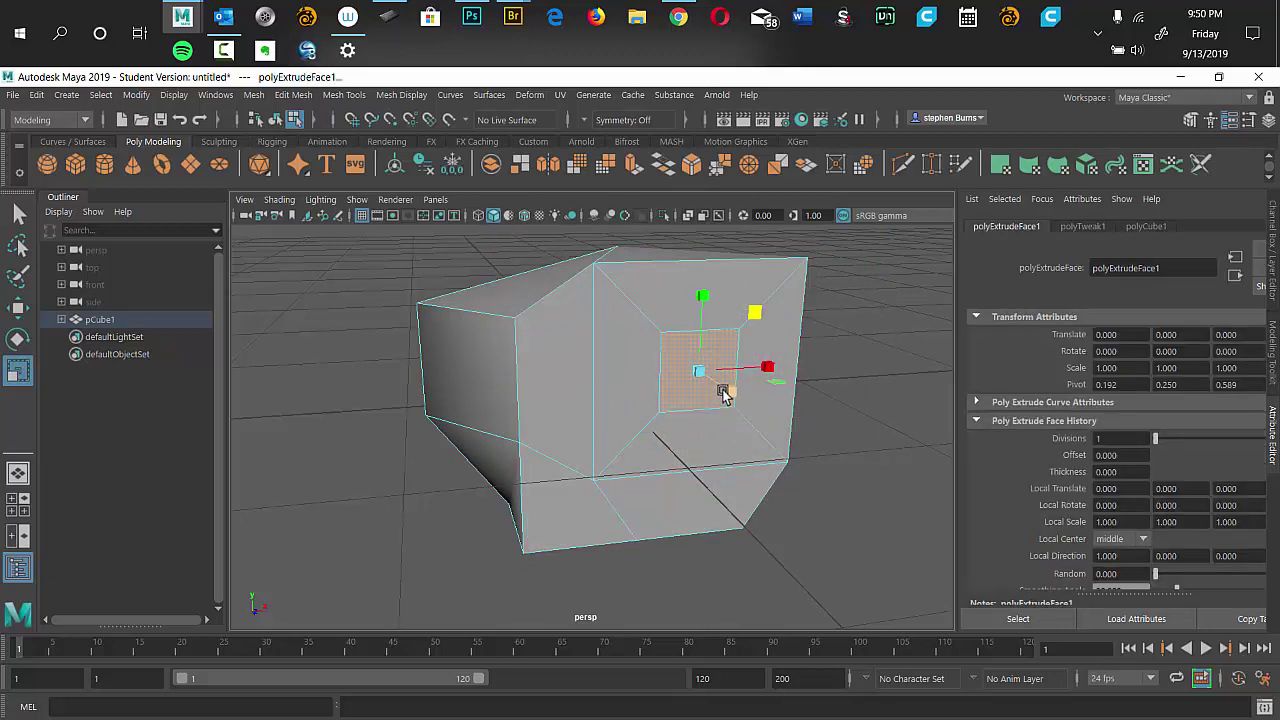
Extrude the inset face outward into a long arm and show the four-view layout.
key(w)
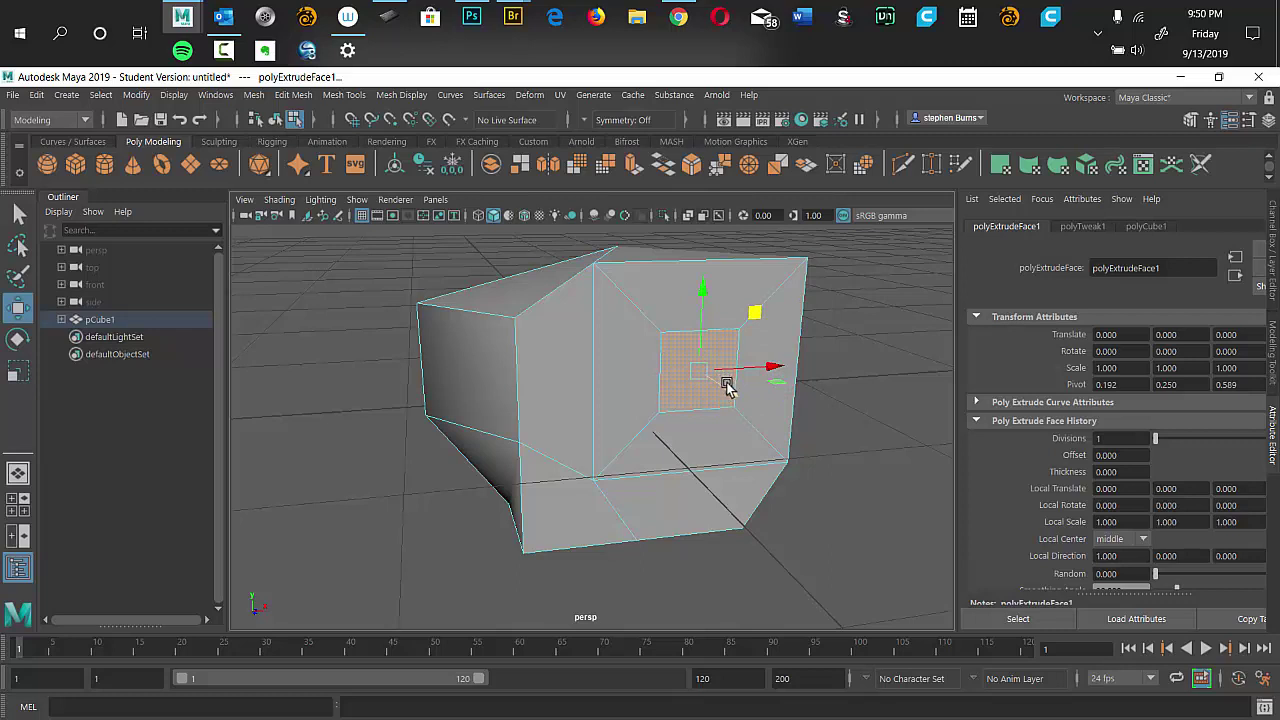
shift+right_click(698, 371)
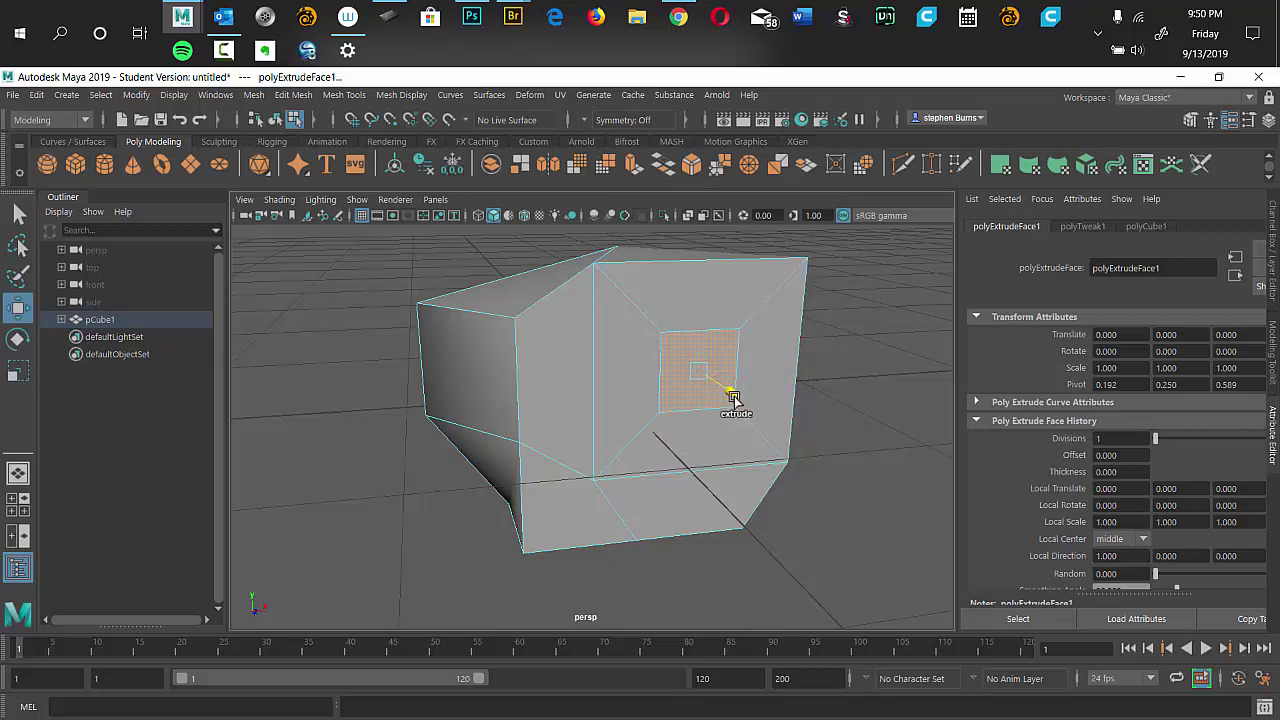
drag(733, 398, 894, 566)
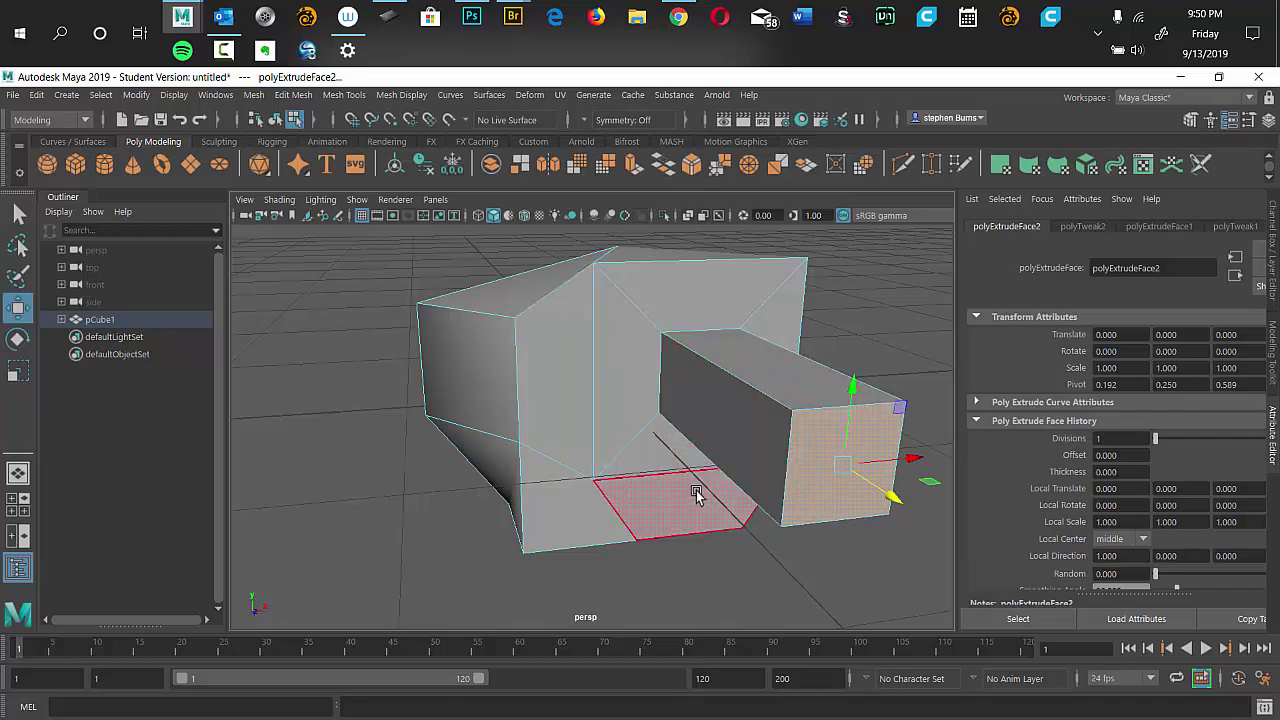
drag(415, 441, 693, 394)
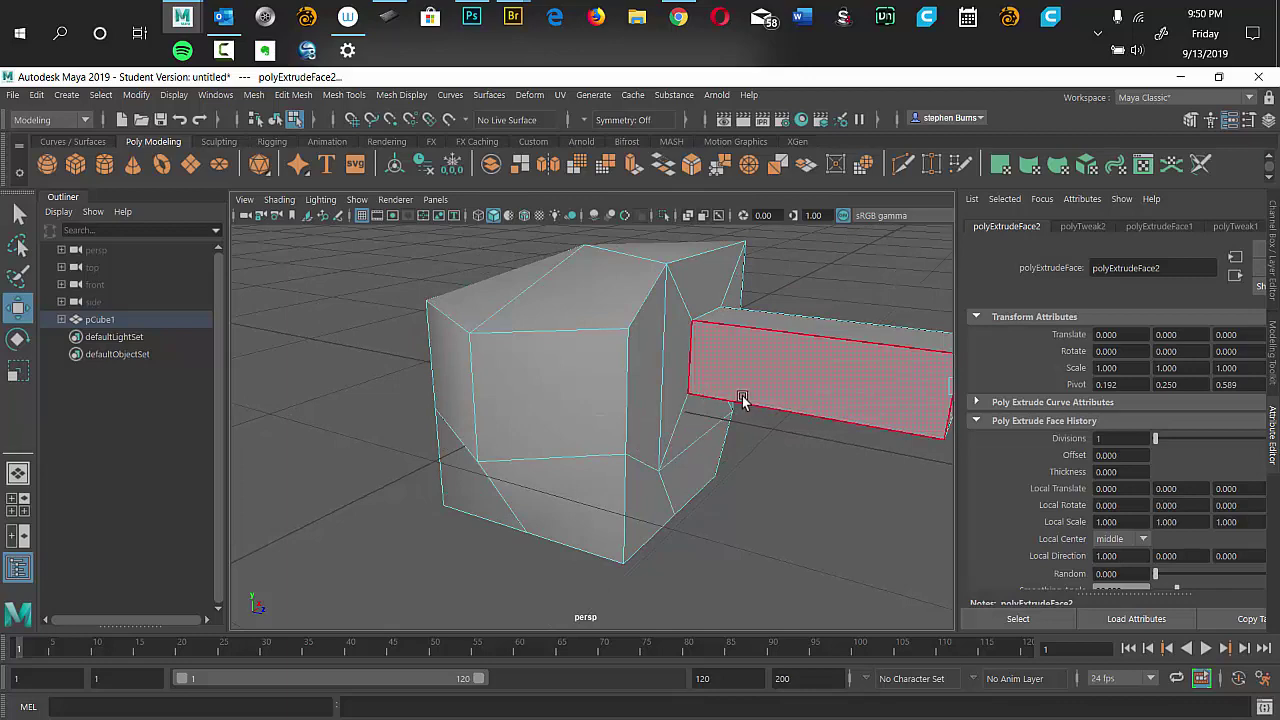
key(space)
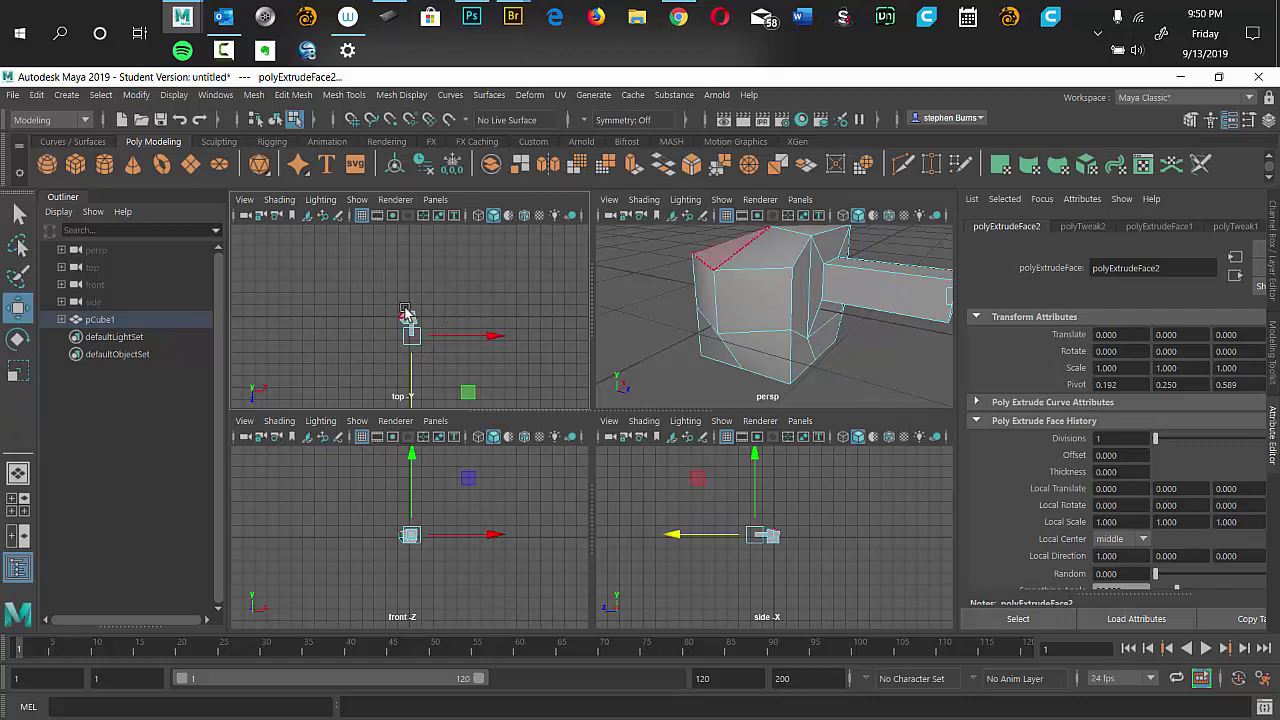
Toggle the top and side views full-screen and back to the four-view layout.
key(space)
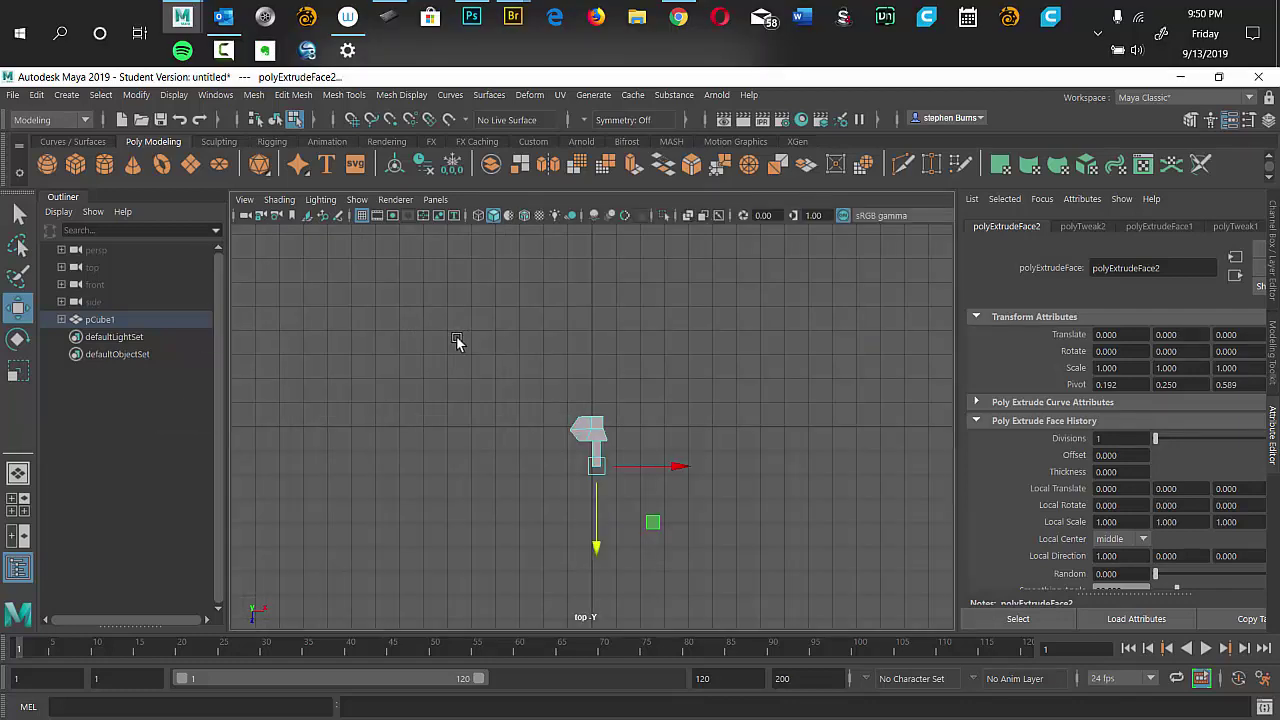
key(space)
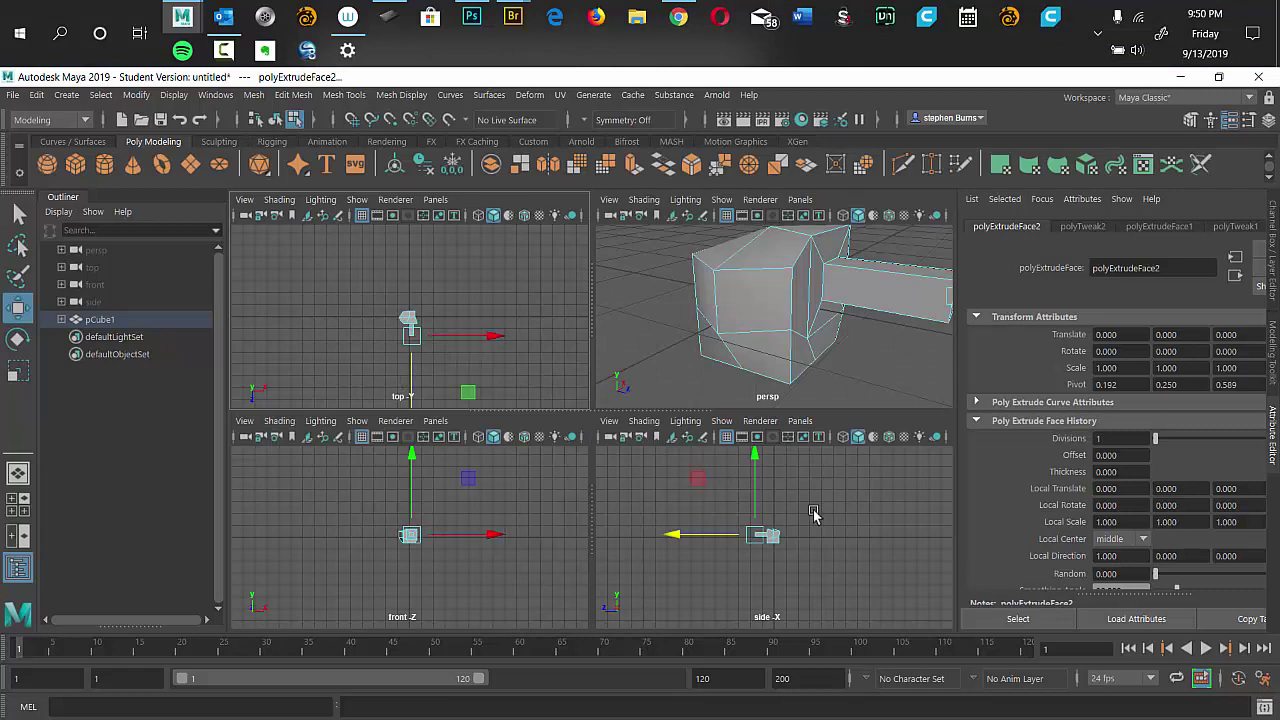
key(space)
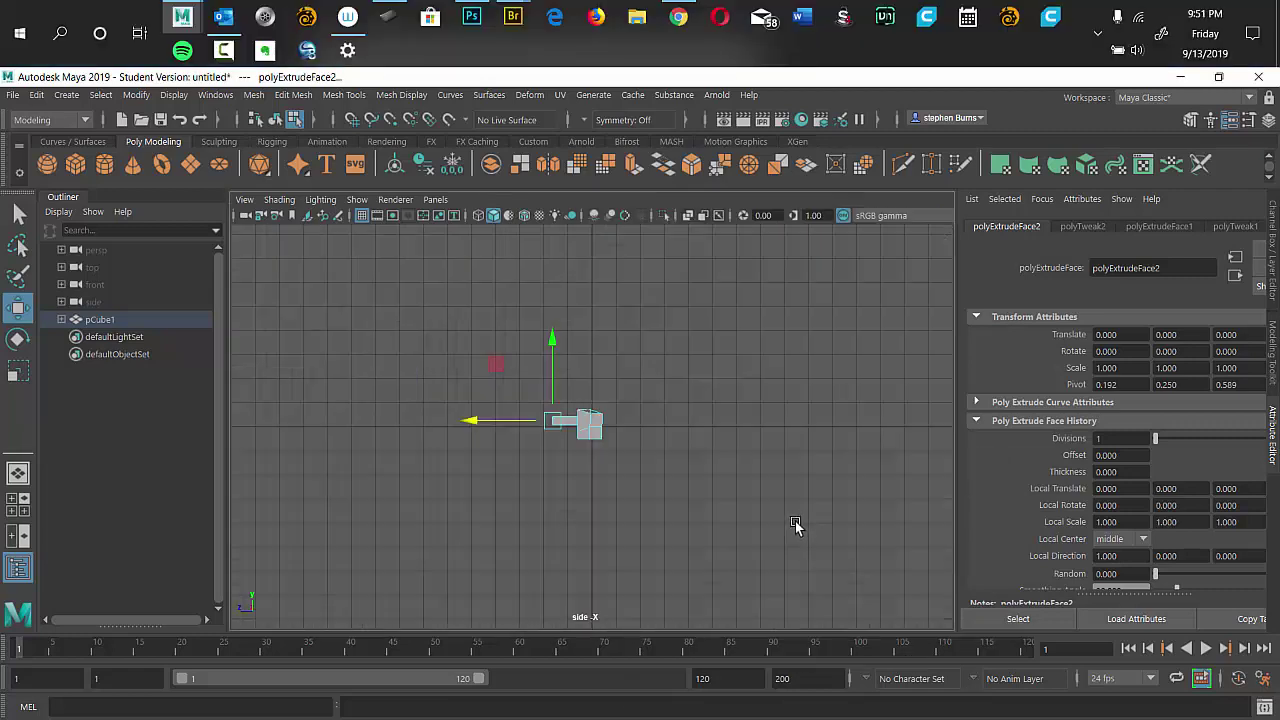
key(space)
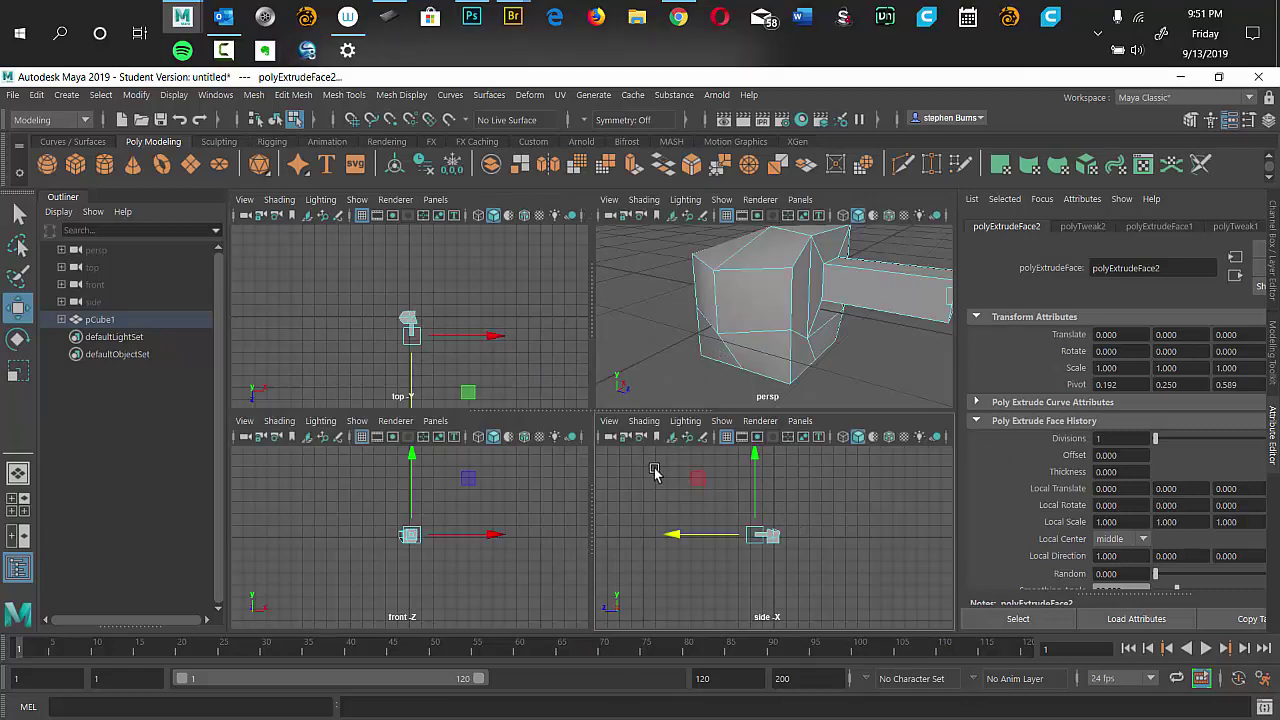
key(space)
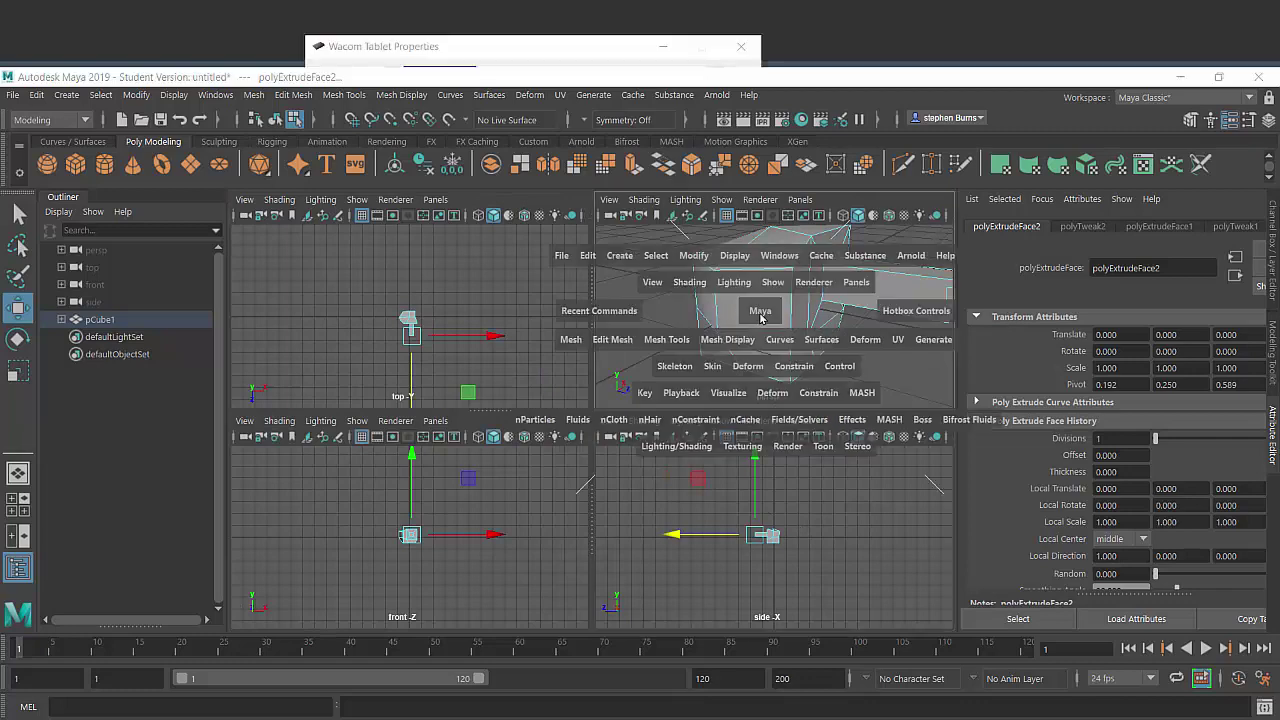
key(space)
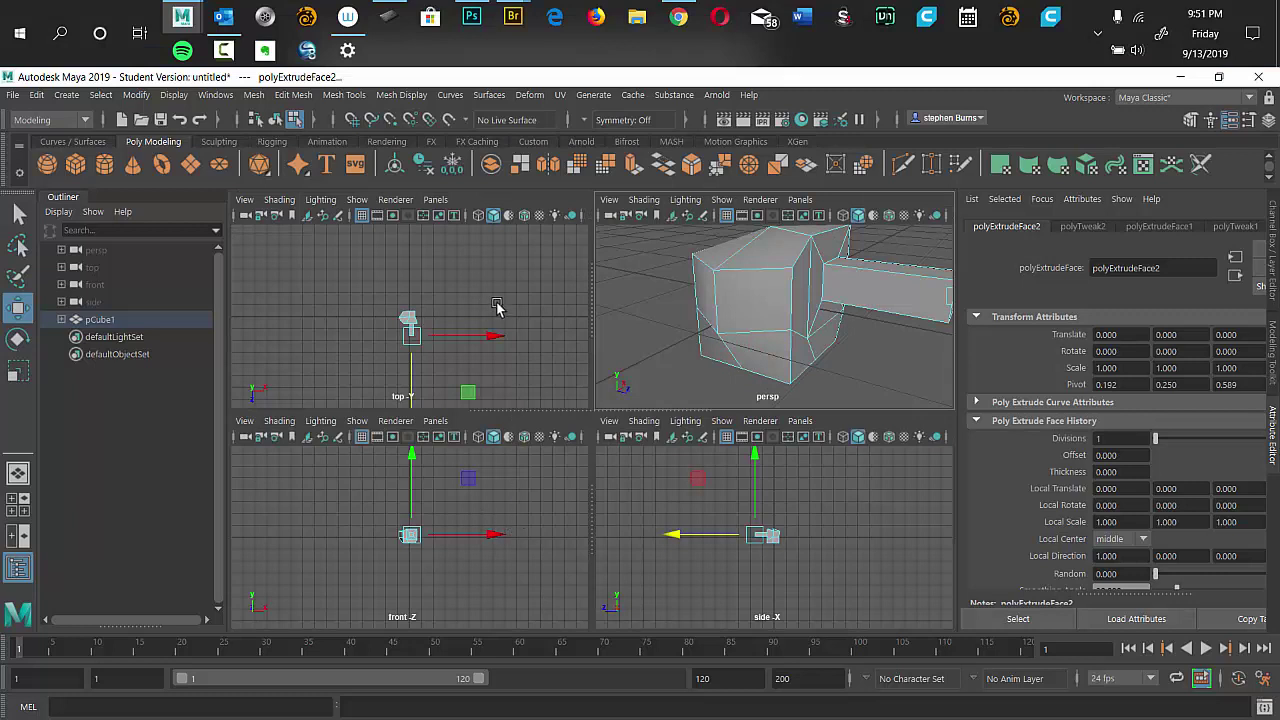
Select the handle's end face in persp and frame it in all views with Shift+F.
scroll(766, 320, down, 3)
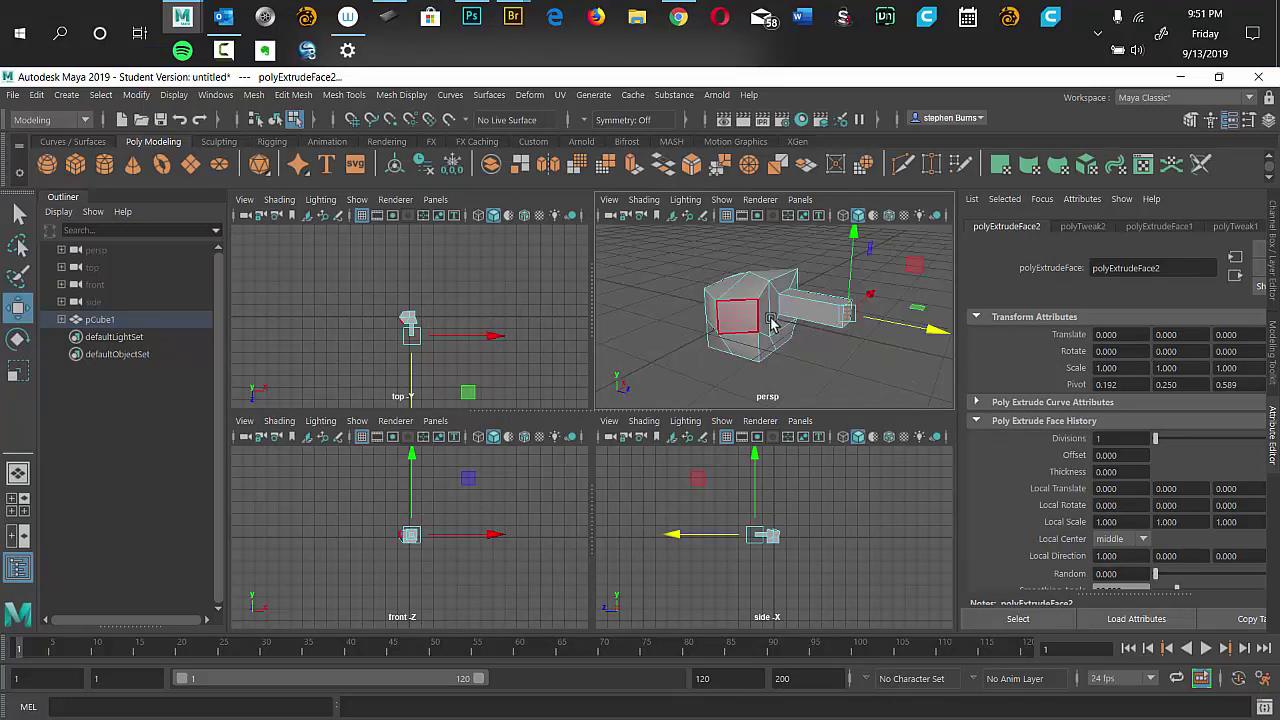
click(836, 305)
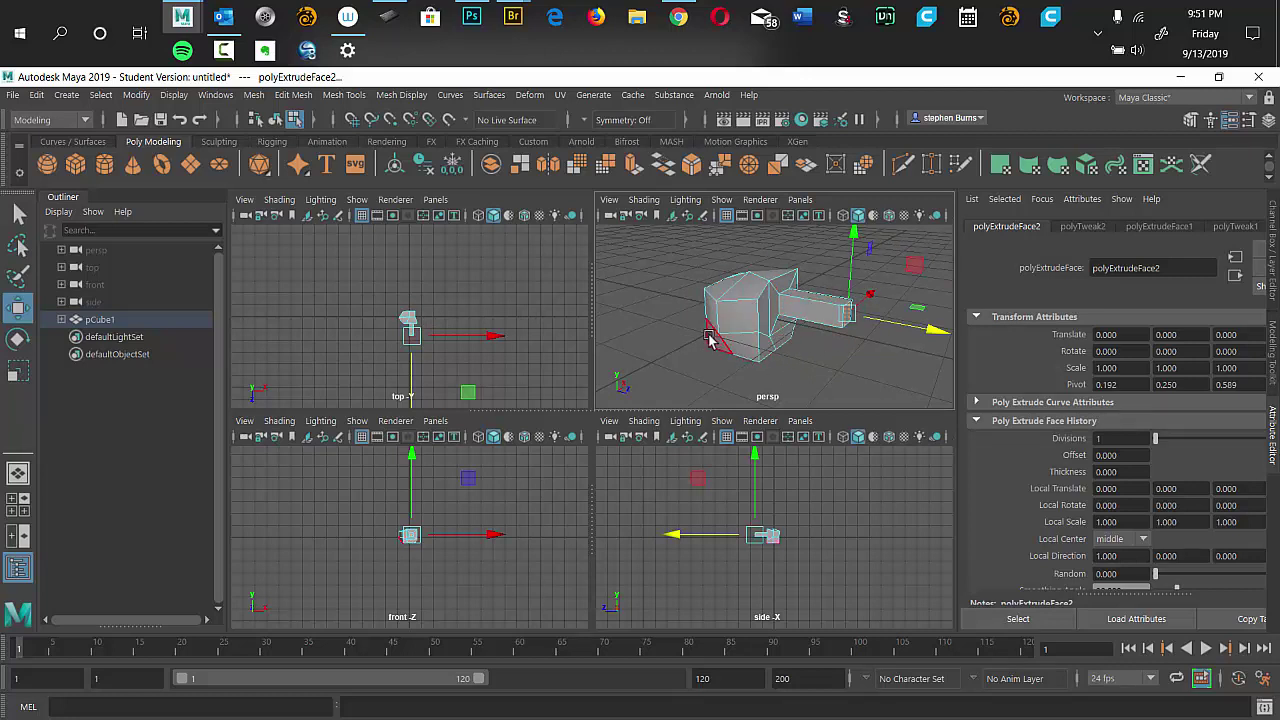
key(shift+f)
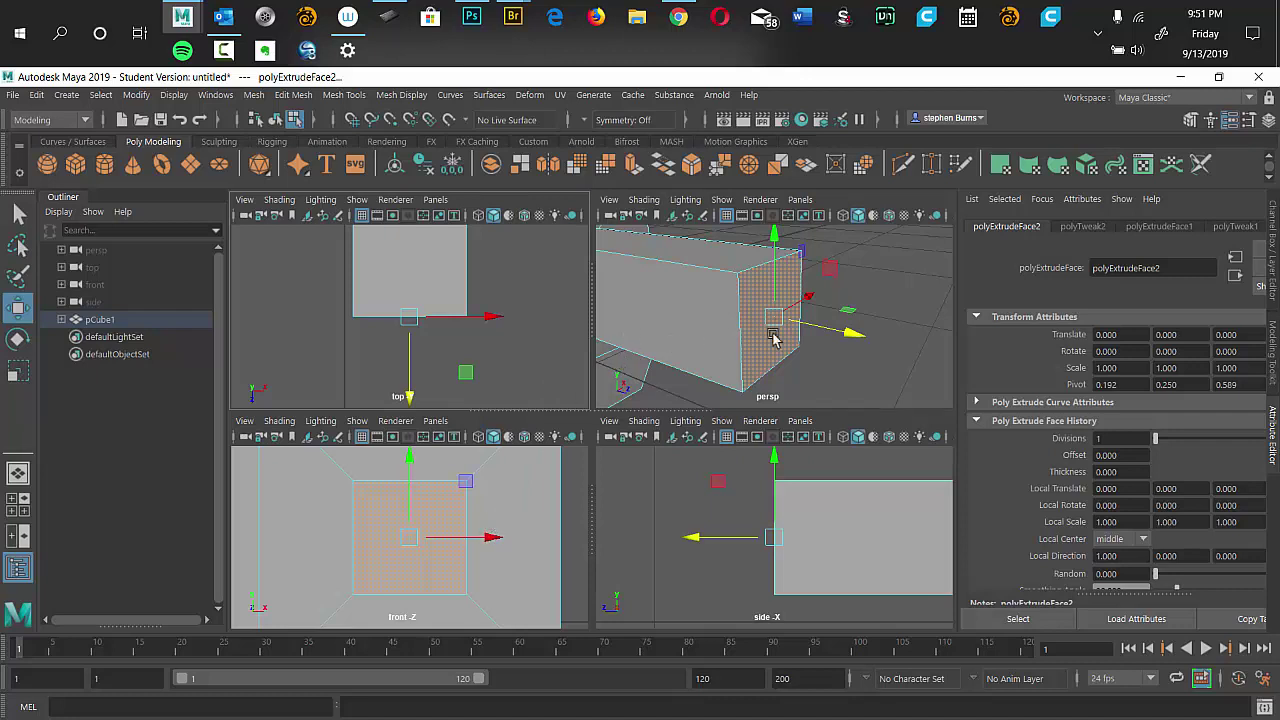
Reselect the handle's end face and zoom the front view out.
click(774, 298)
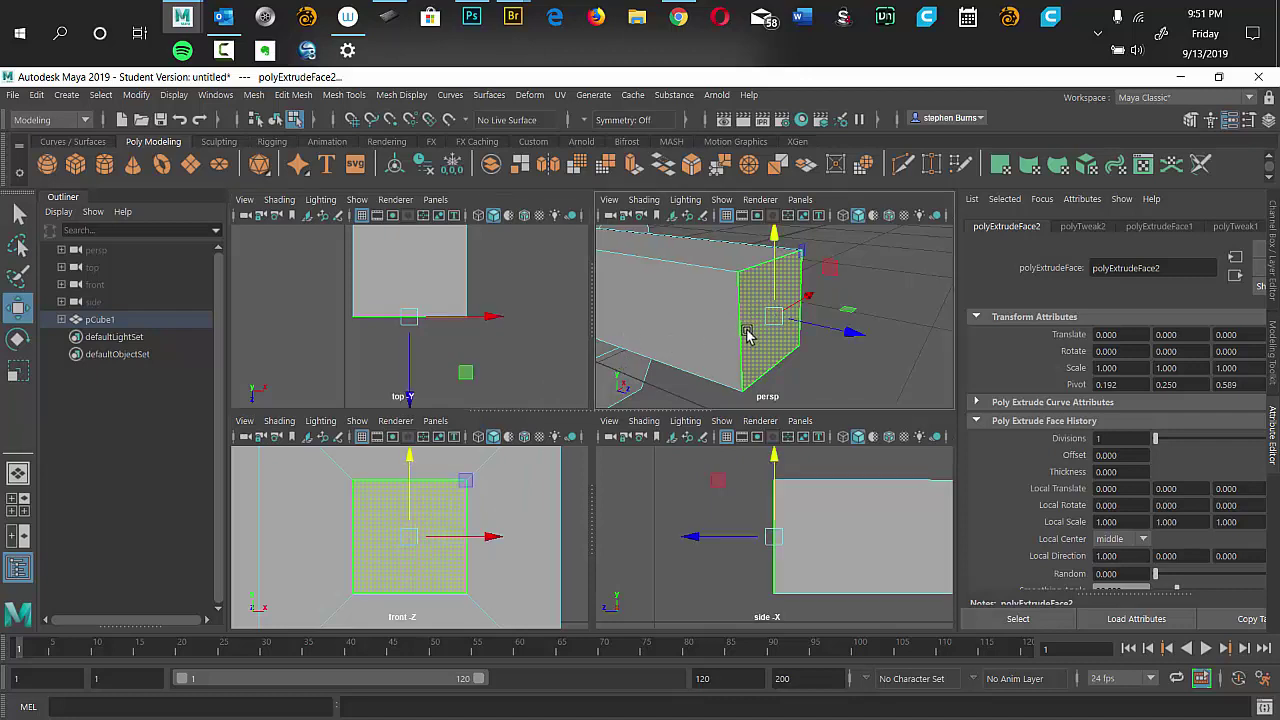
click(770, 335)
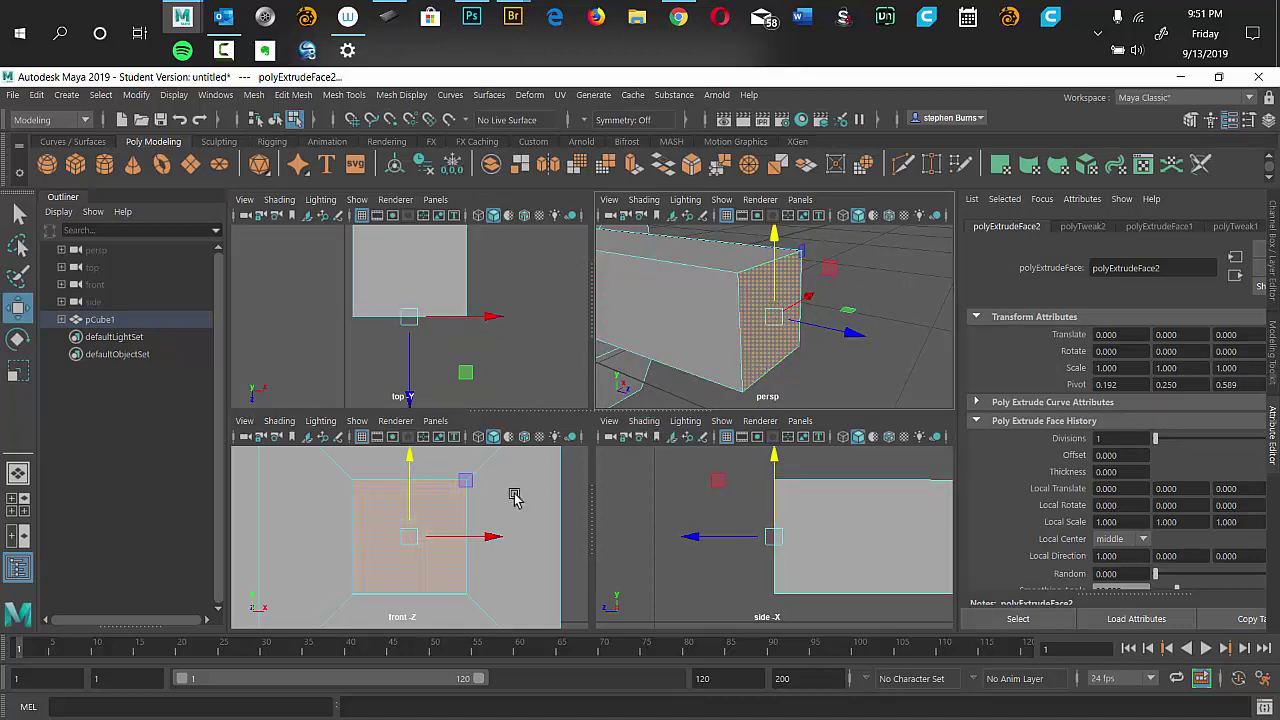
click(463, 528)
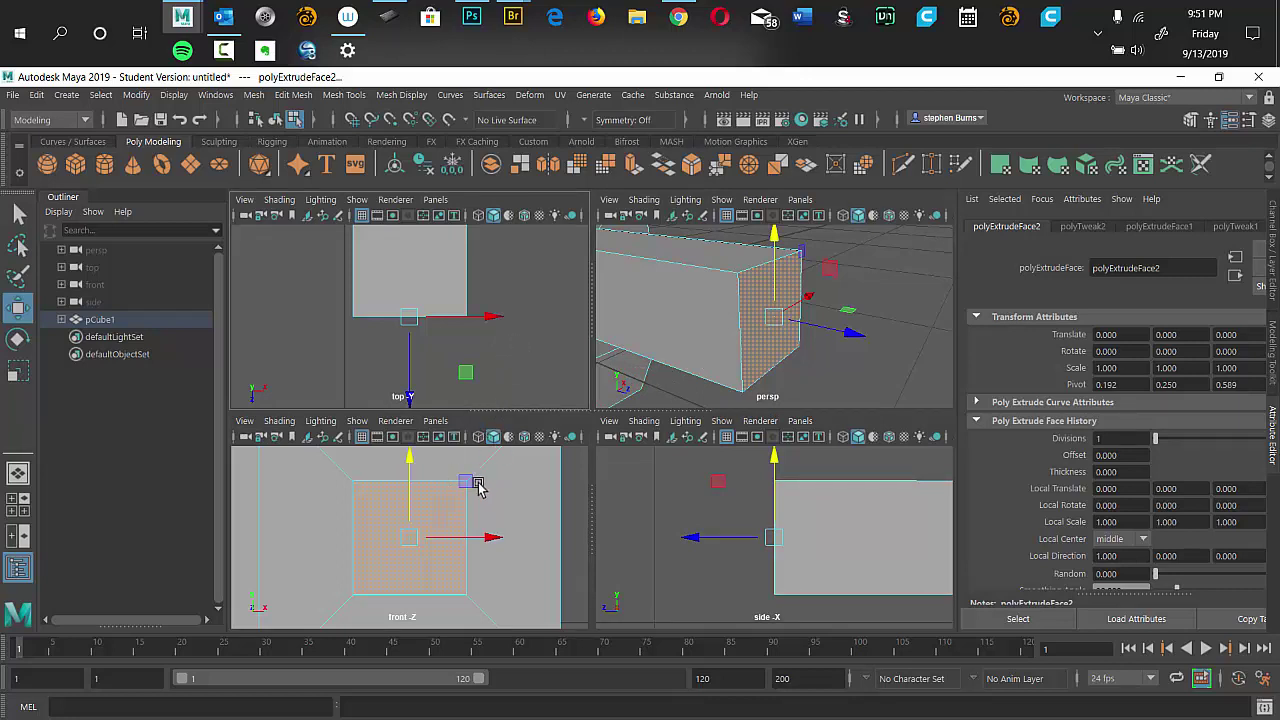
drag(527, 511, 526, 600)
drag(519, 474, 465, 540)
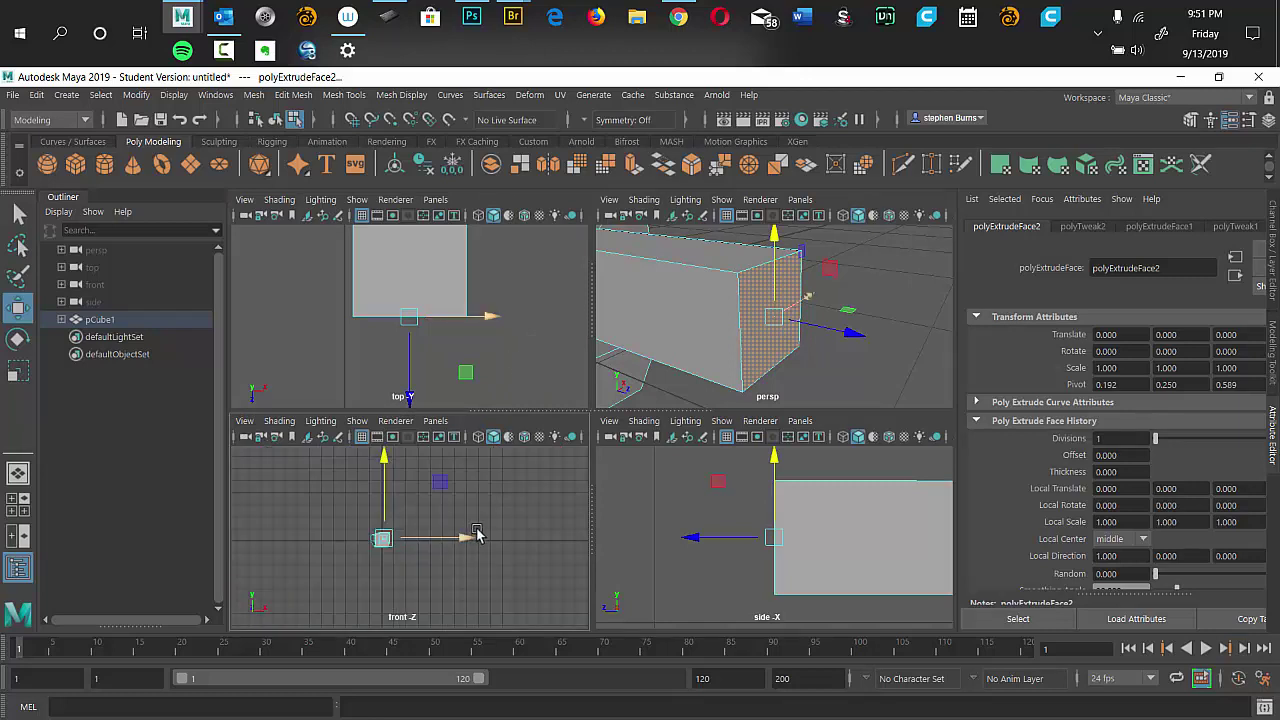
Deselect the model, frame the whole hammer with Shift+A, and tumble persp to a lower angle.
click(502, 350)
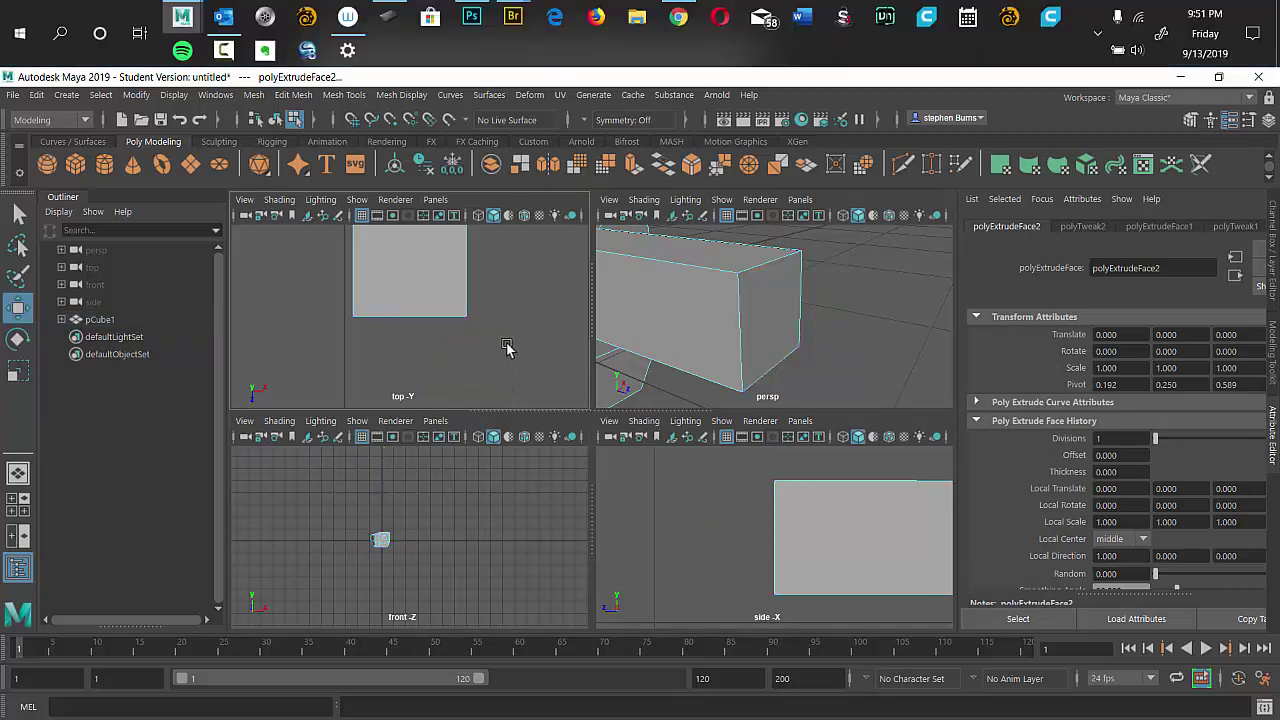
scroll(538, 320, down, 2)
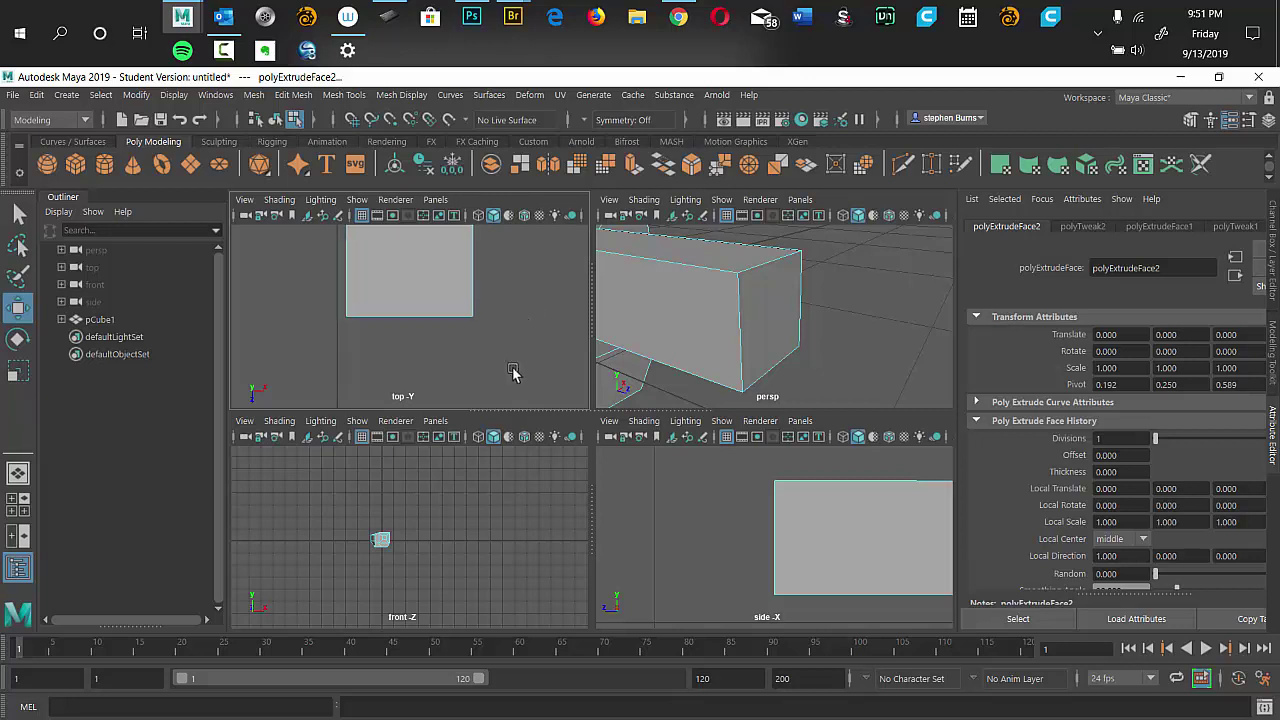
drag(475, 307, 529, 360)
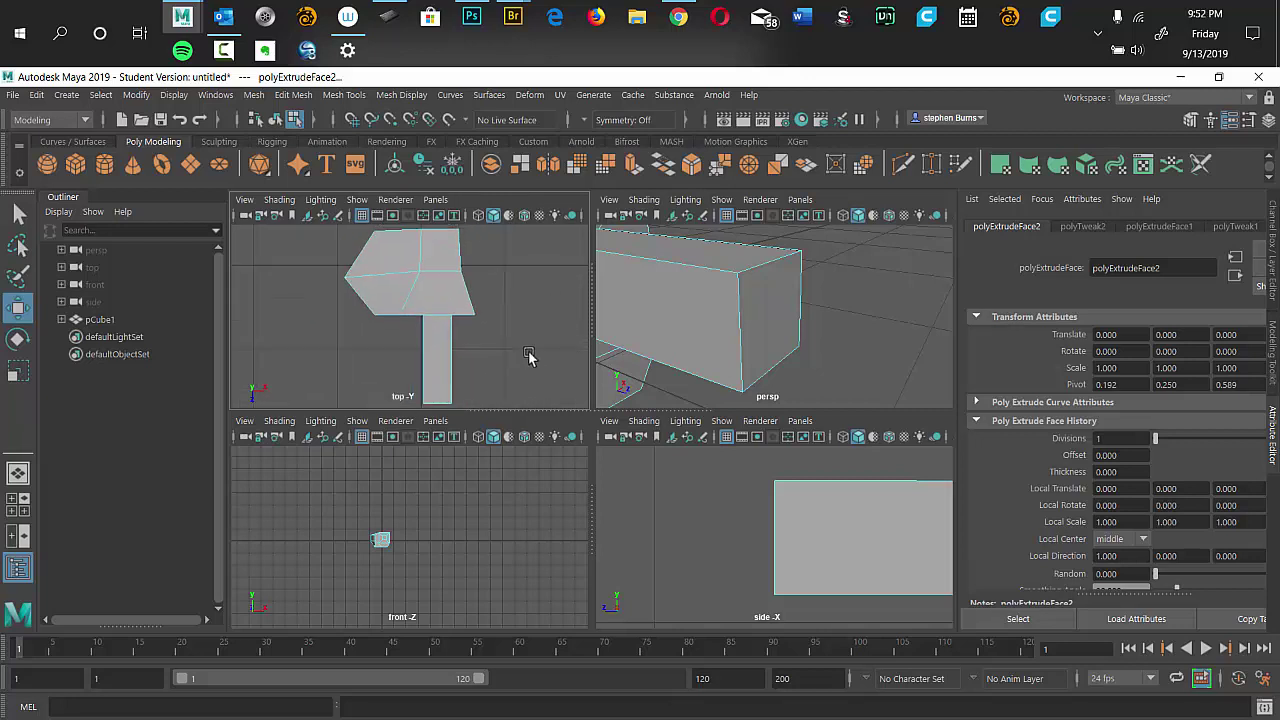
key(shift+a)
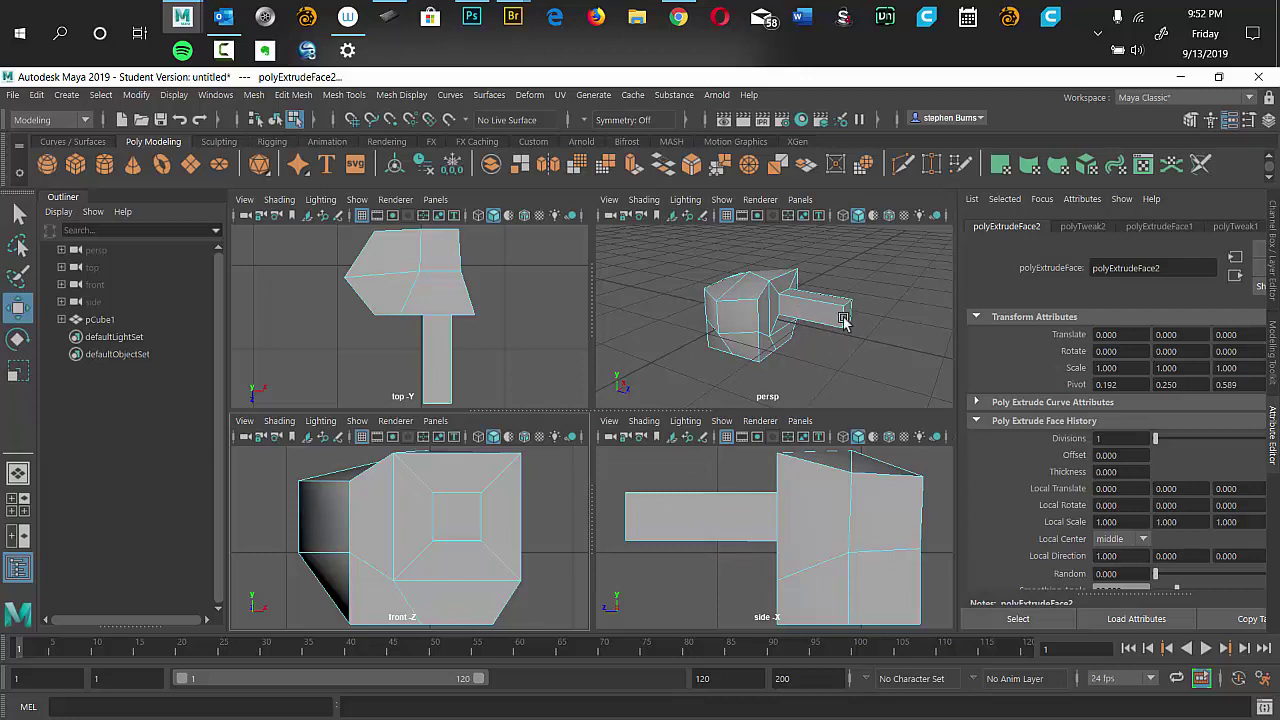
alt+drag(800, 372, 822, 362)
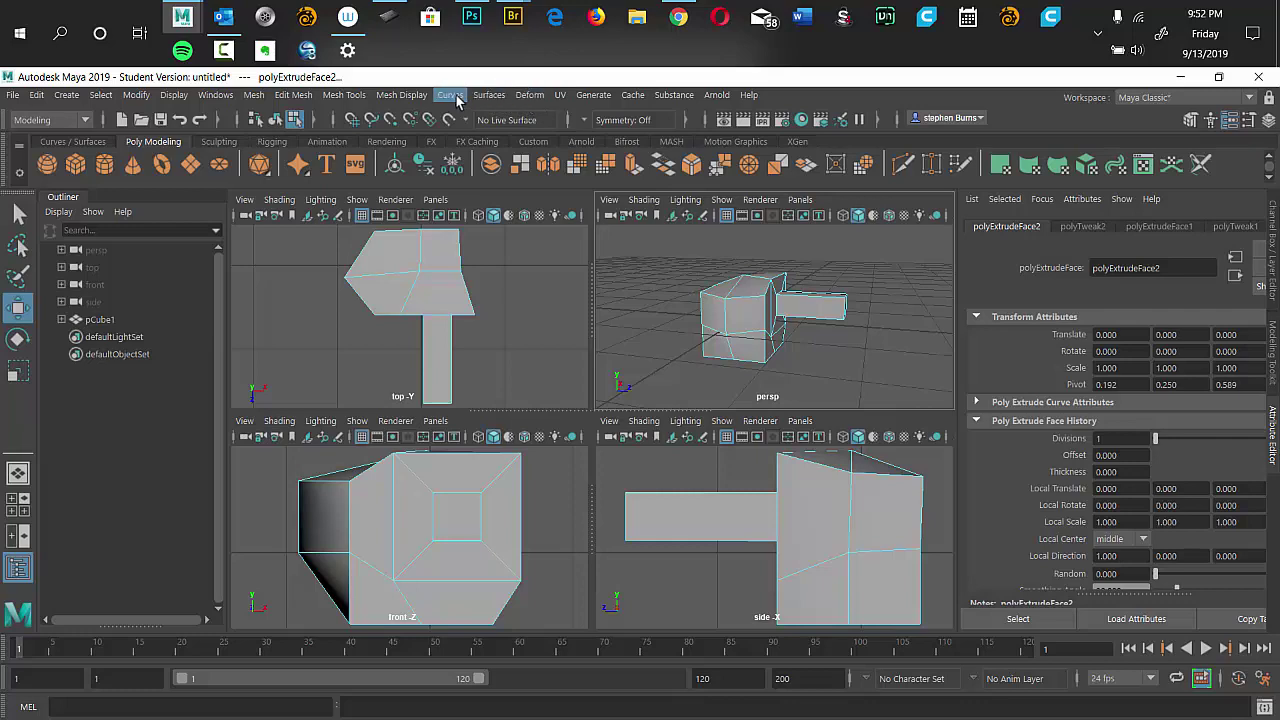
Slice a new edge across the hammer head in the side view with Mesh Tools > Multi-Cut.
click(405, 96)
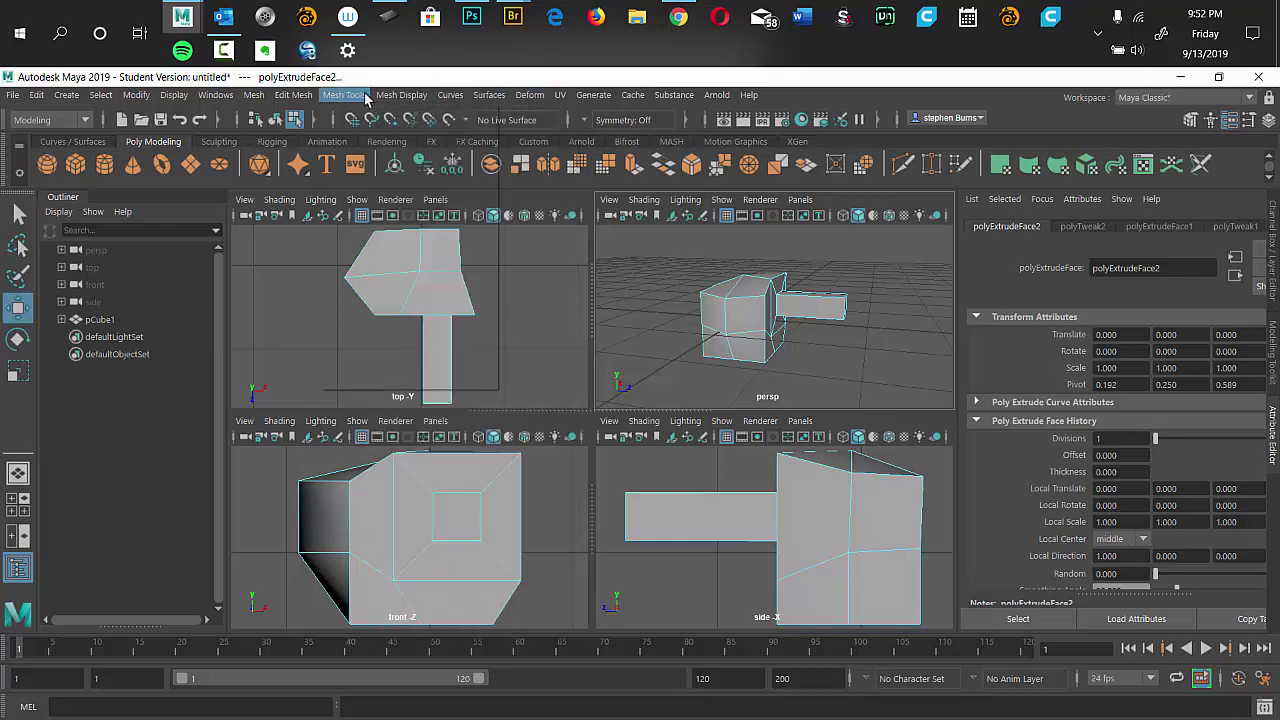
click(364, 96)
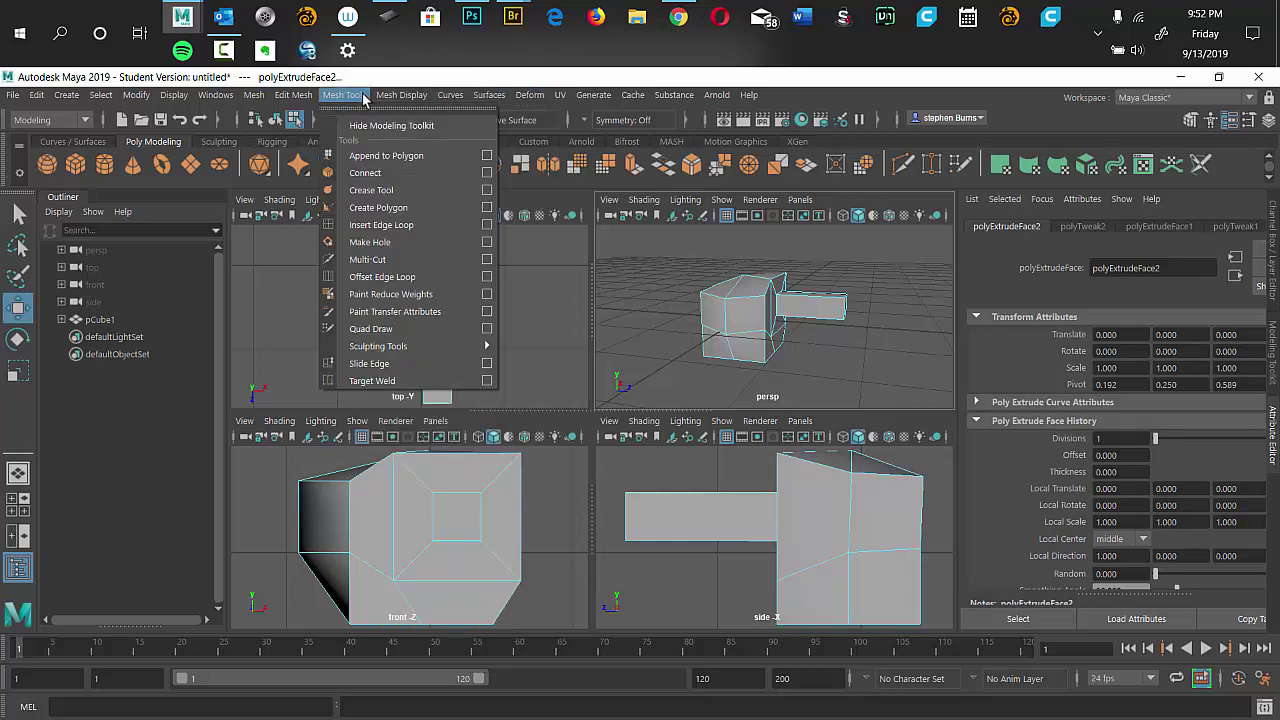
click(386, 262)
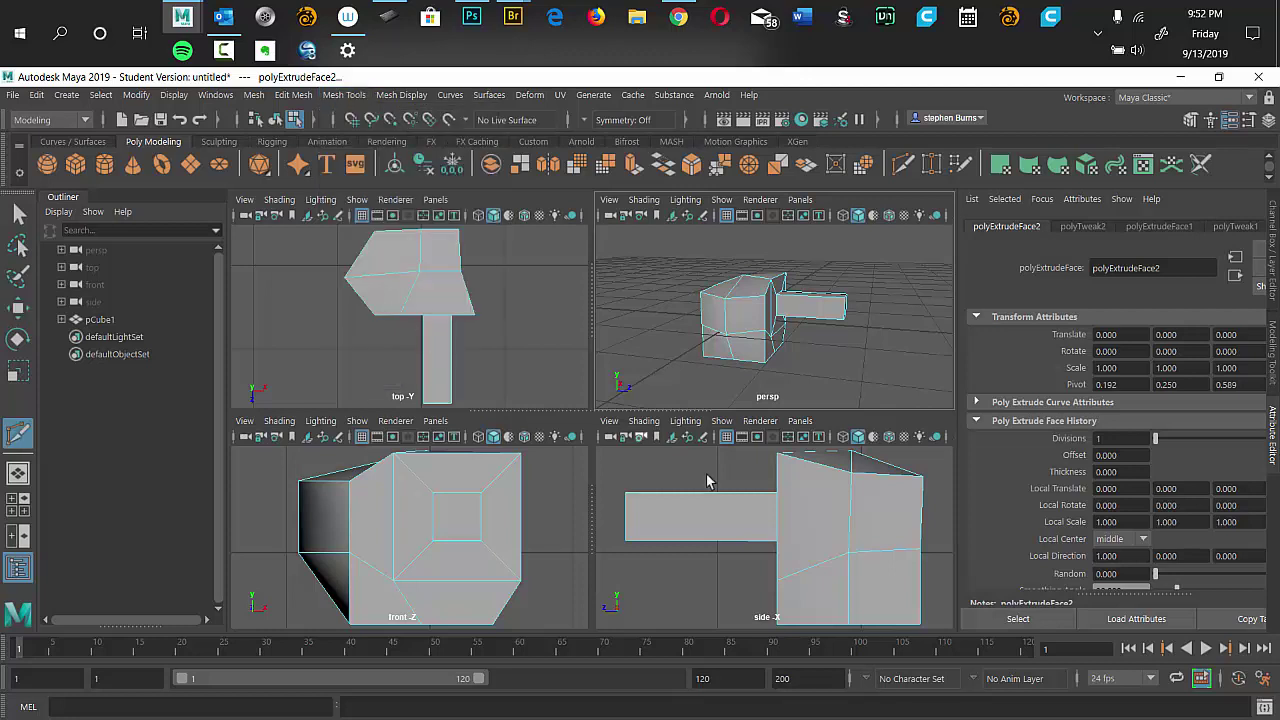
drag(707, 463, 718, 590)
drag(710, 545, 709, 592)
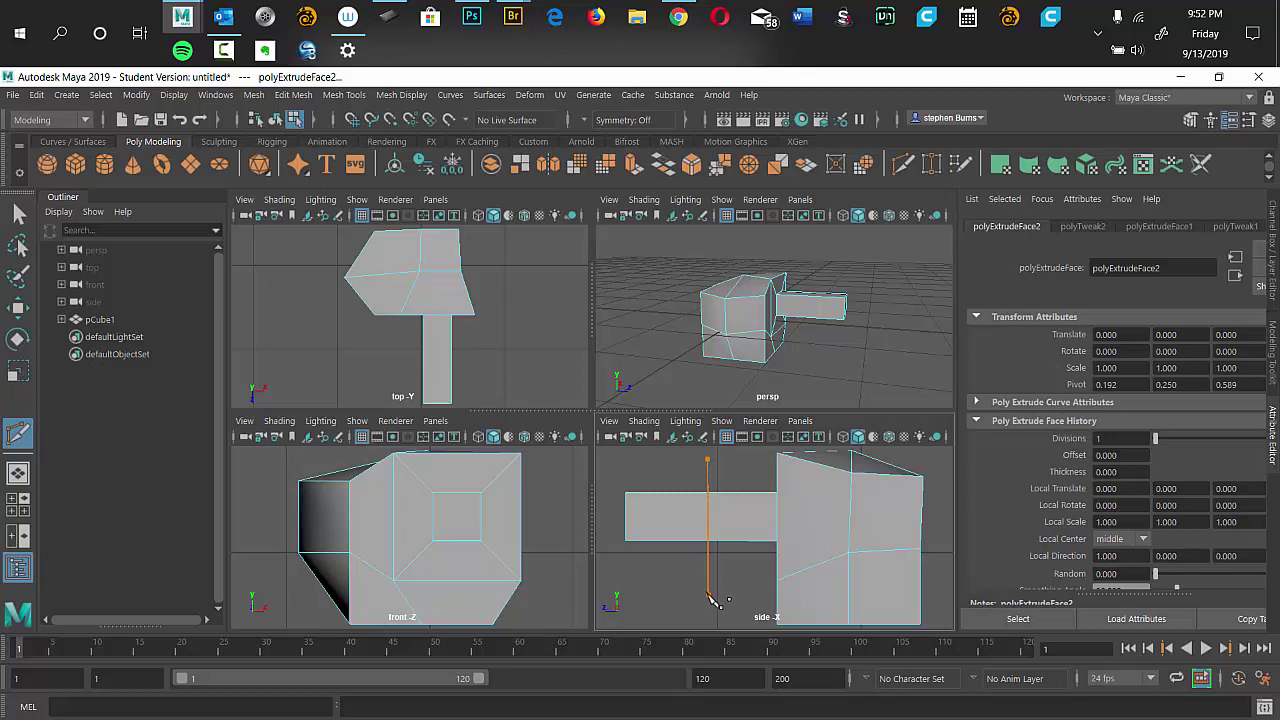
drag(711, 598, 711, 600)
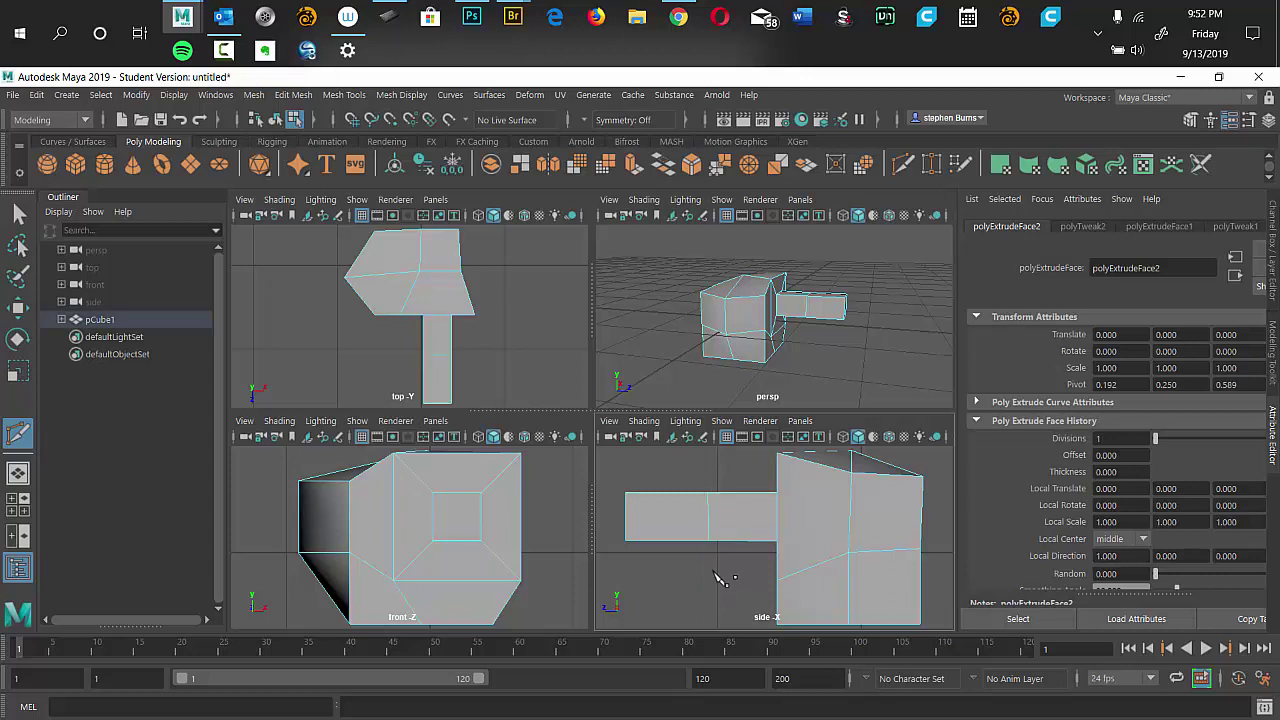
alt+click(715, 470)
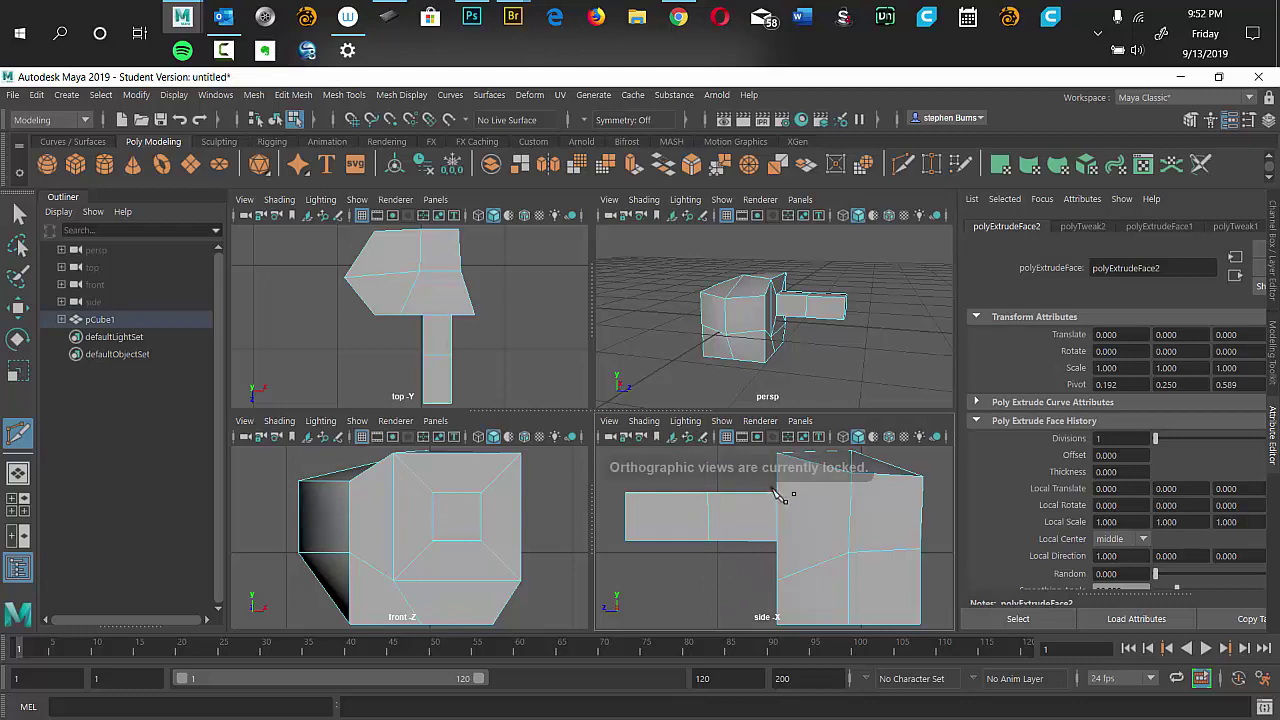
Start a second cut in the enlarged side view, then cancel it and restore four views.
alt+drag(843, 320, 803, 382)
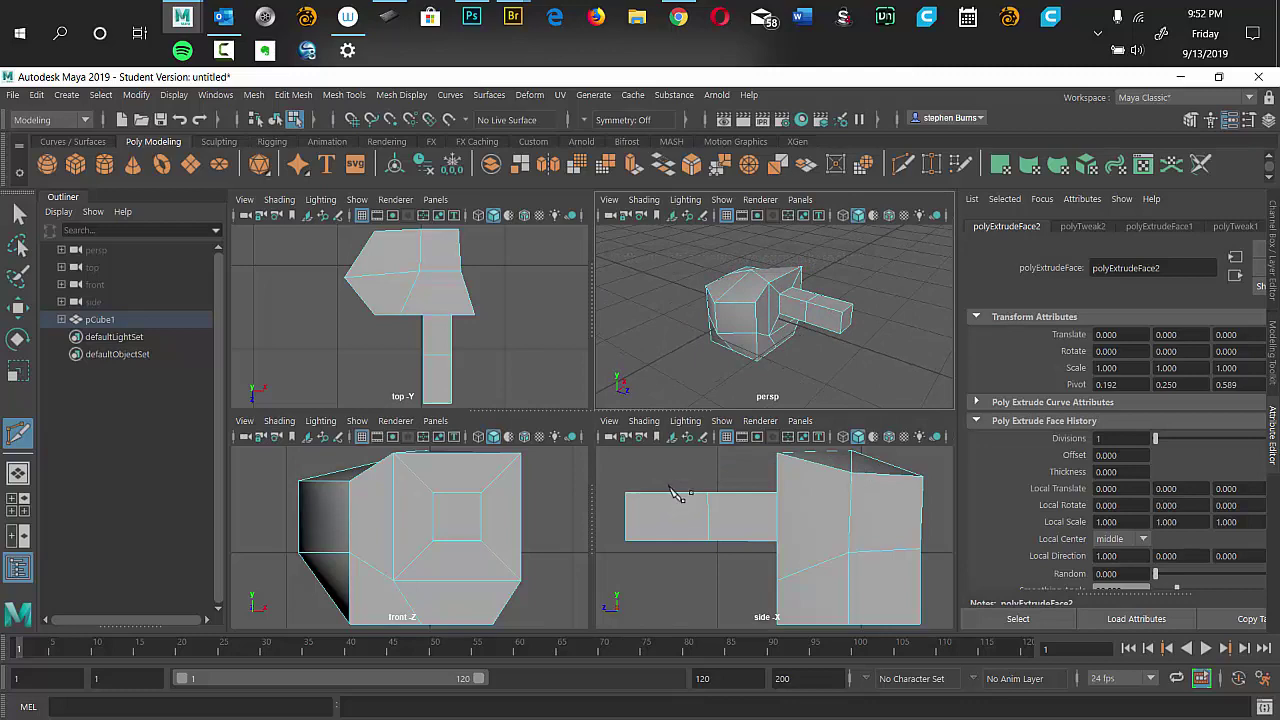
drag(665, 471, 676, 598)
key(space)
click(741, 457)
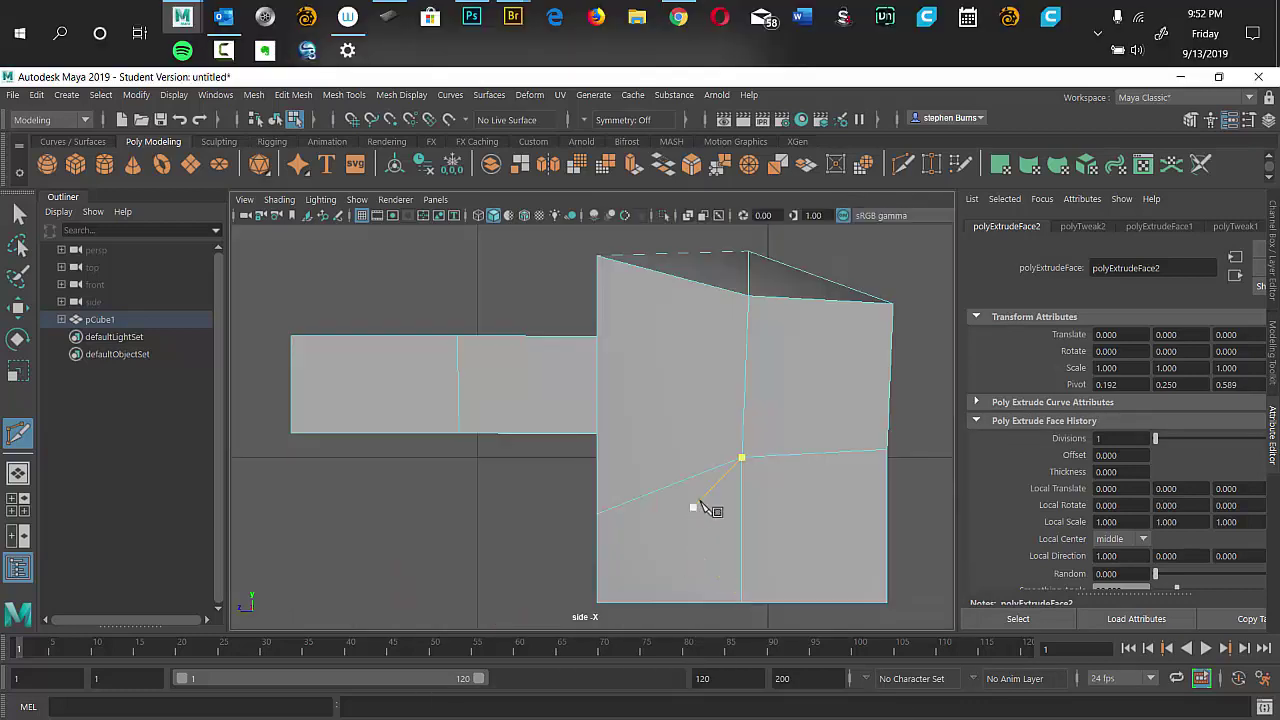
key(Return)
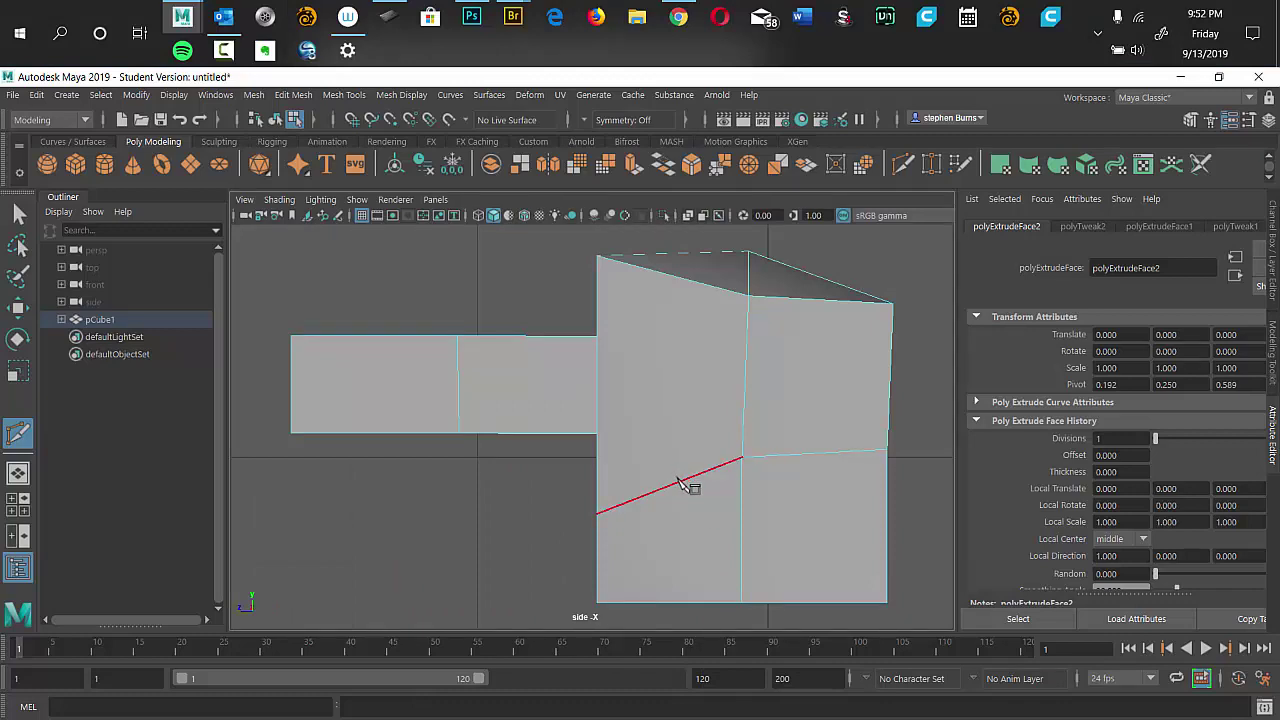
key(space)
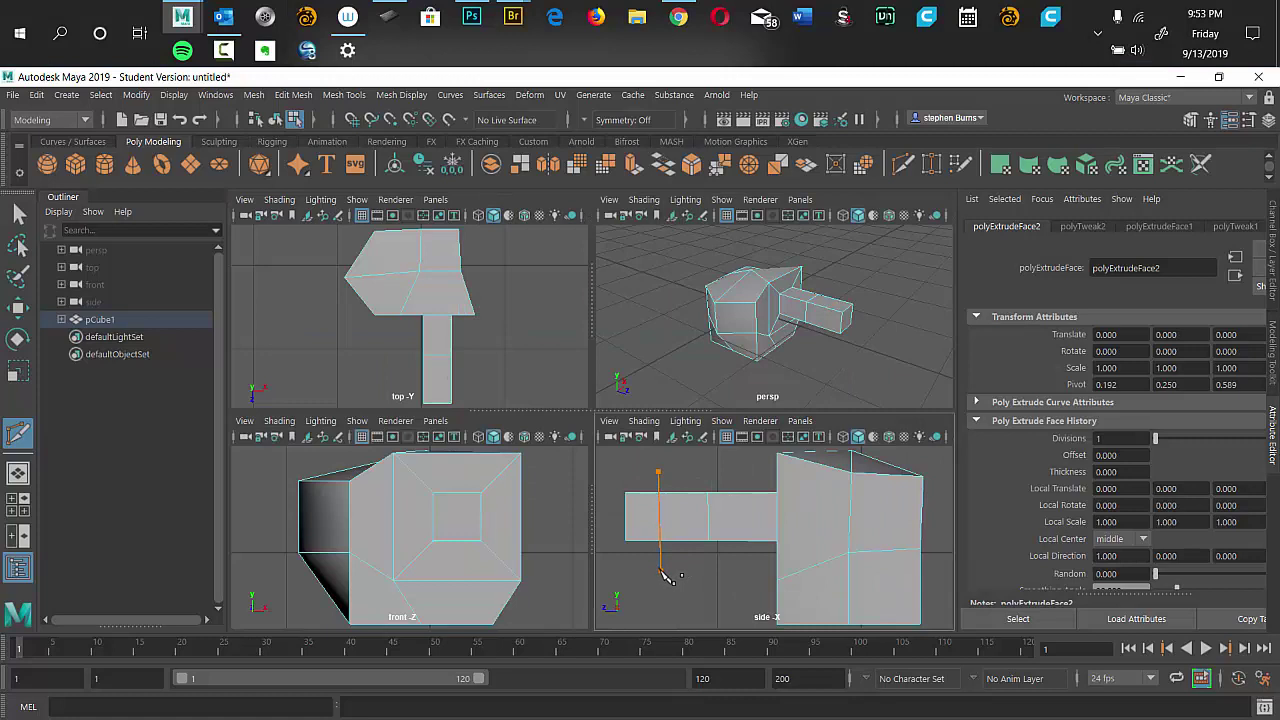
key(BackSpace)
Select the handle's end face, extrude it, and scale it down into an inset.
click(18, 213)
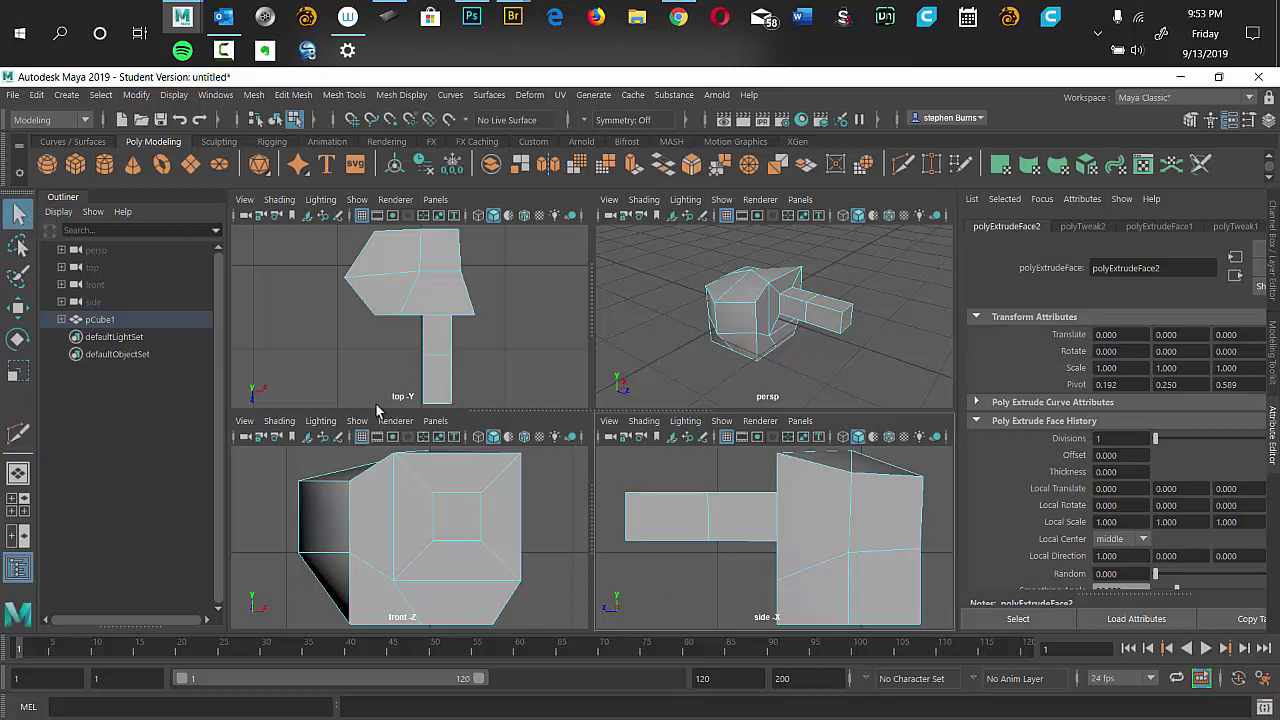
click(672, 530)
click(680, 531)
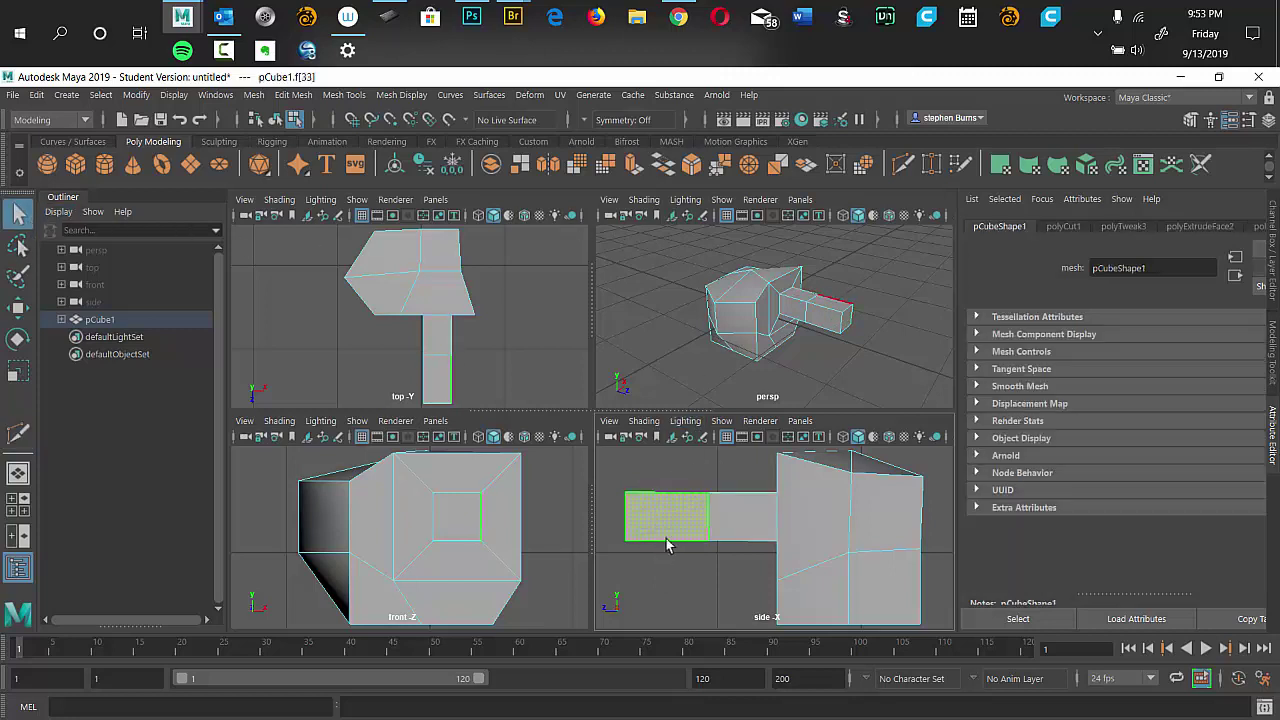
key(F10)
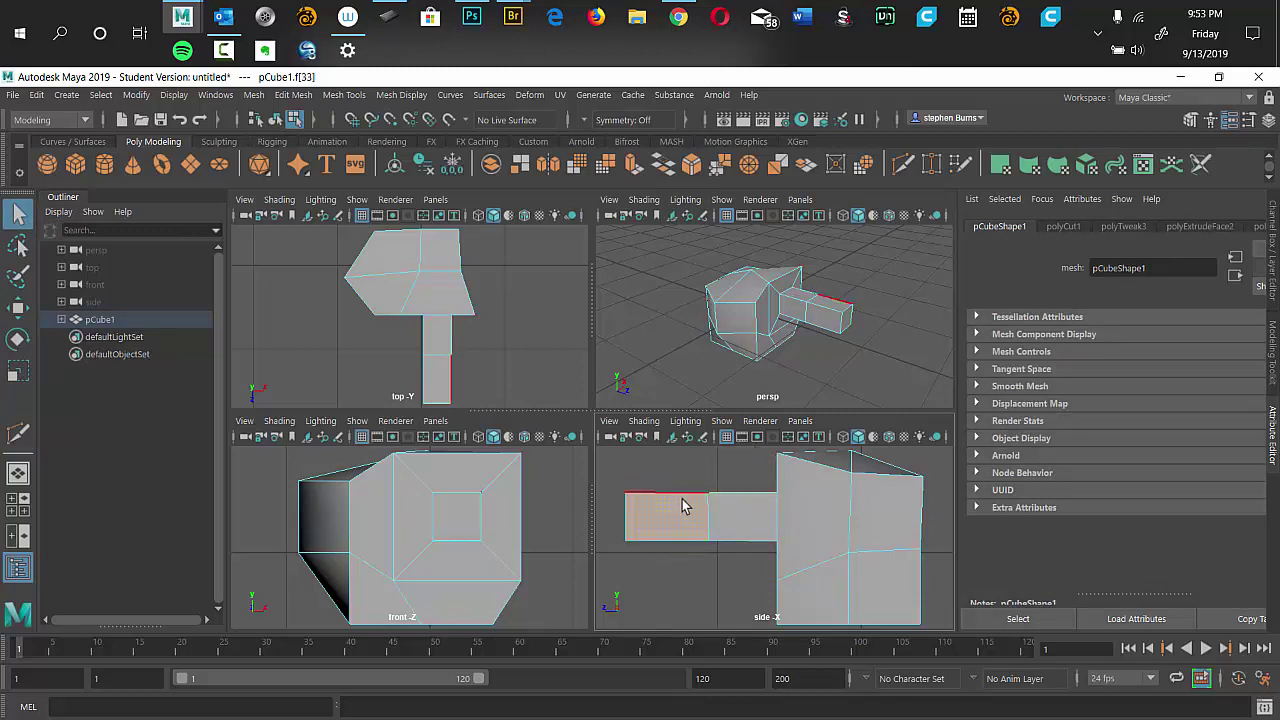
key(F11)
key(r)
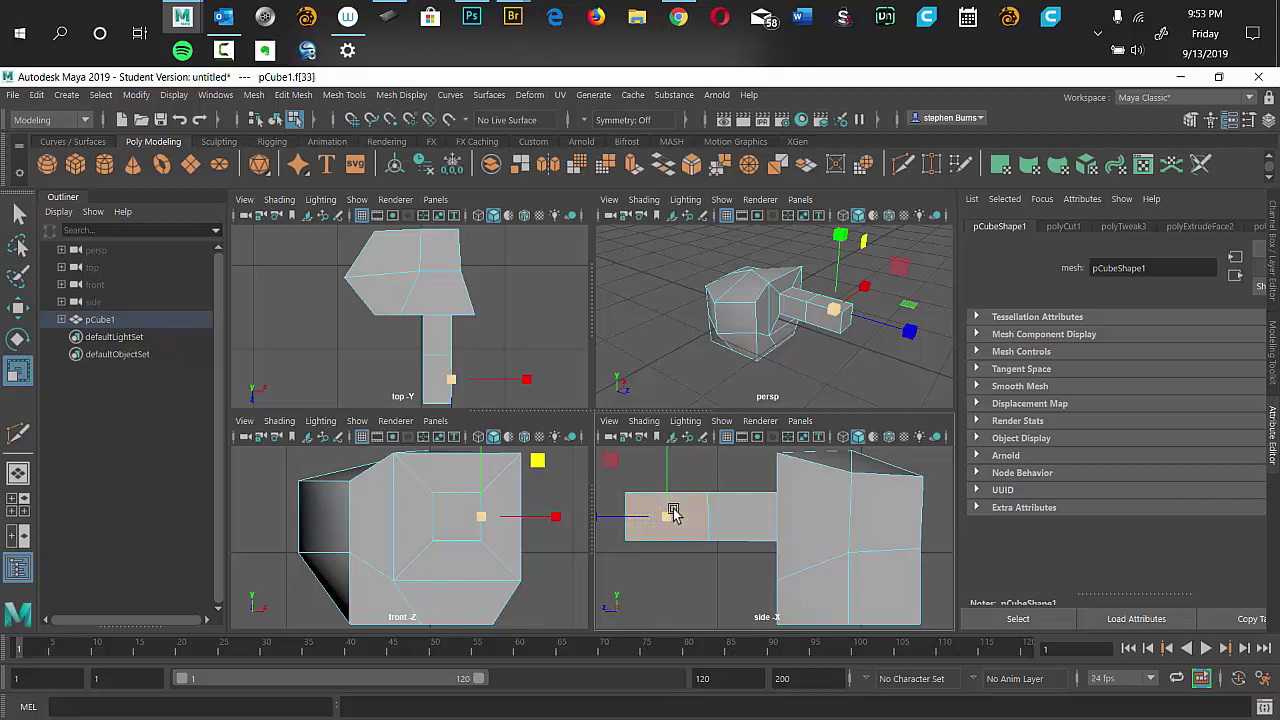
drag(612, 463, 622, 475)
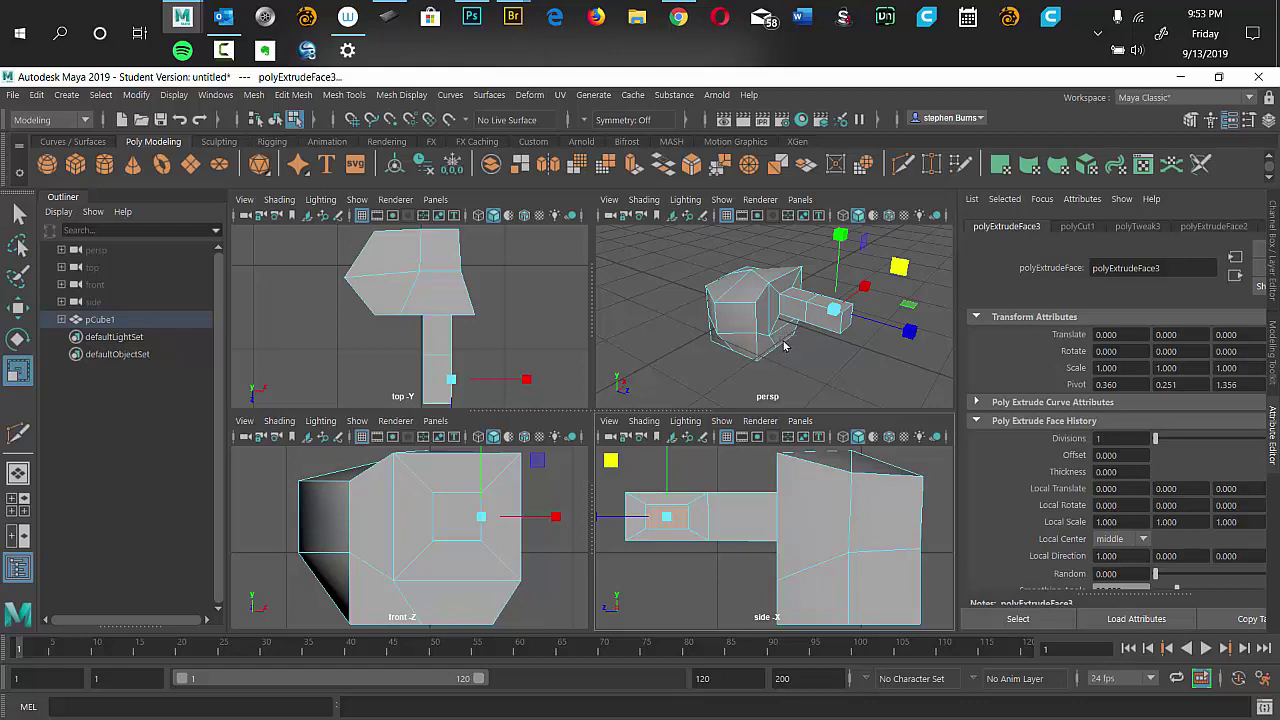
Pull the inset face outward with the Move tool, then extrude the end face again.
key(space)
drag(795, 400, 628, 420)
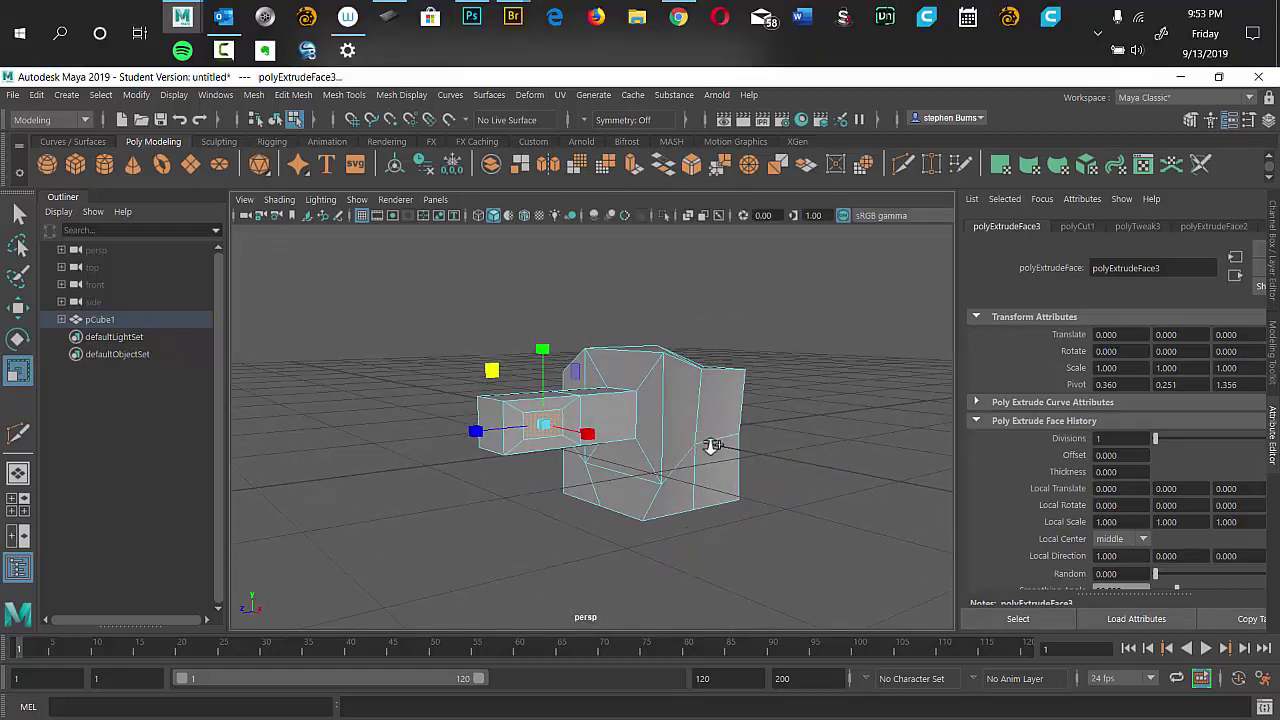
scroll(731, 451, up, 5)
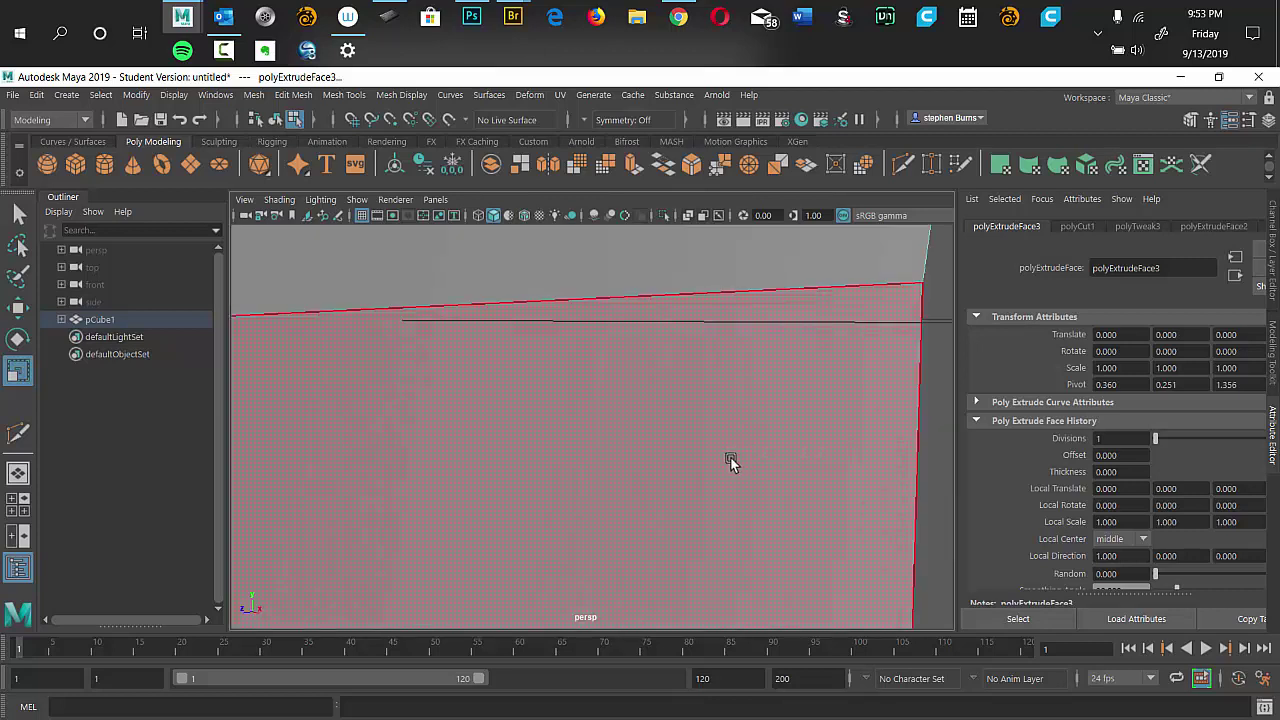
scroll(727, 458, down, 5)
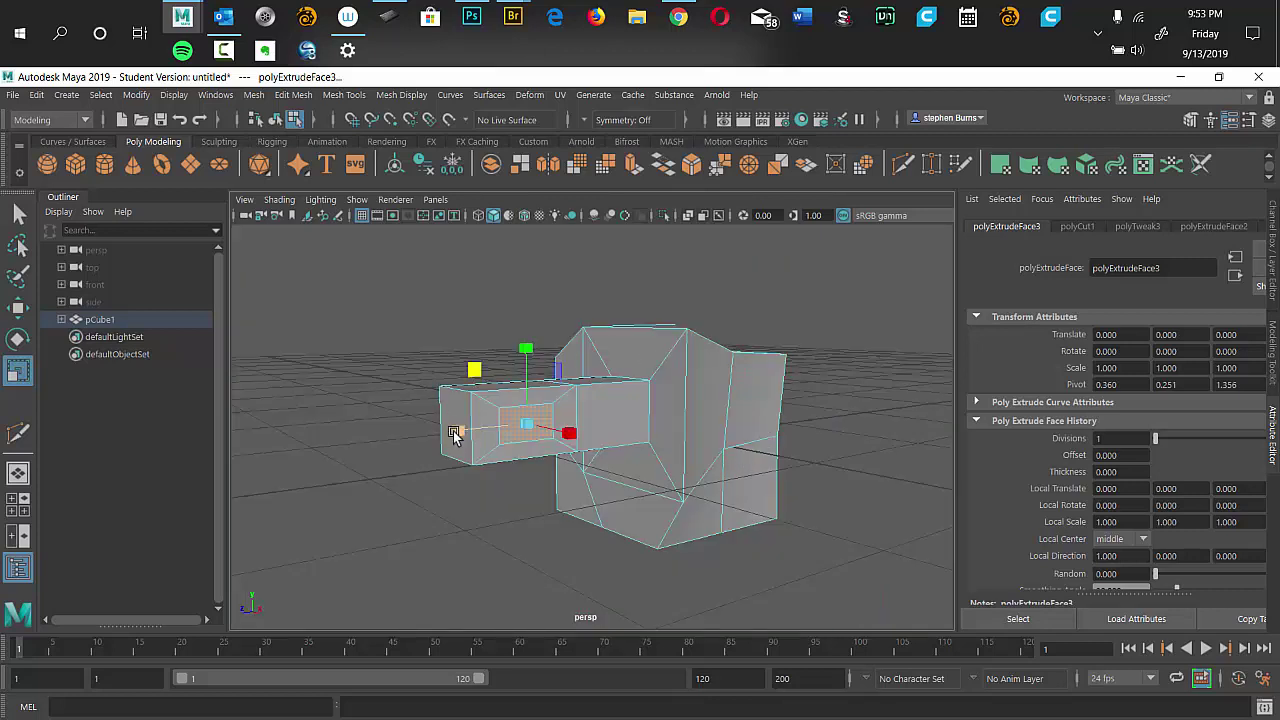
key(w)
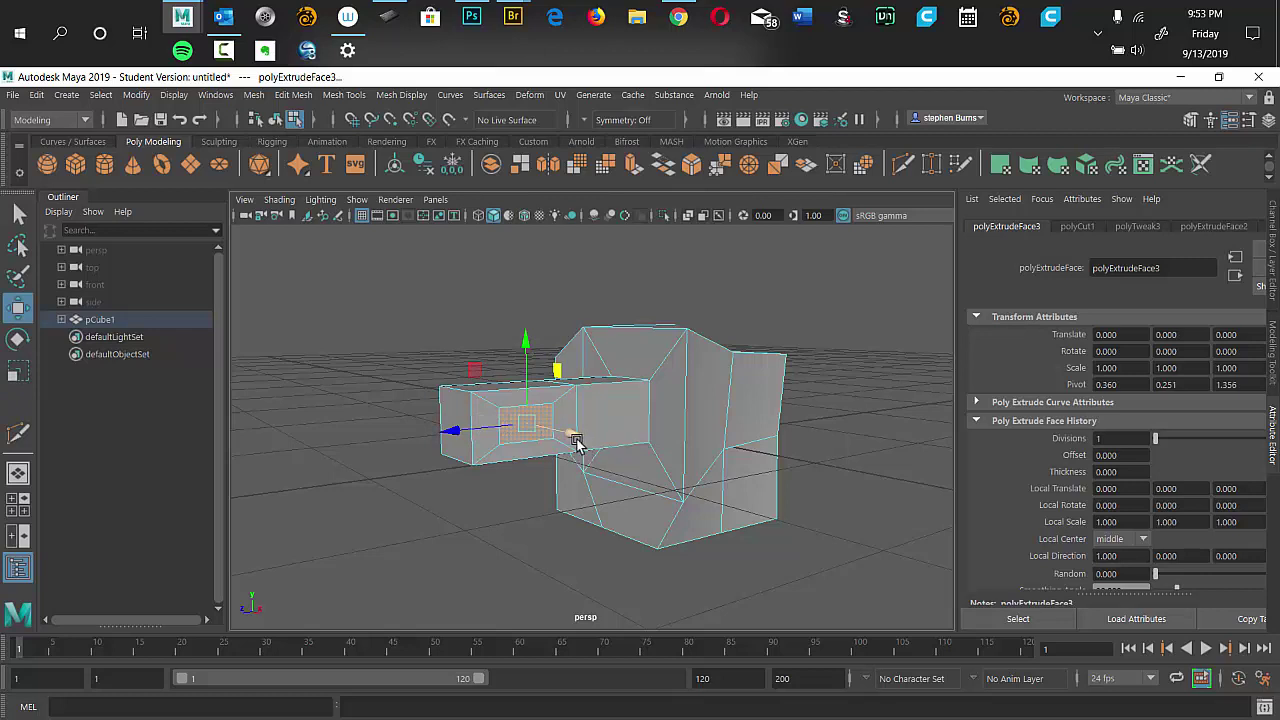
drag(573, 438, 705, 516)
key(ctrl+e)
alt+drag(476, 427, 662, 397)
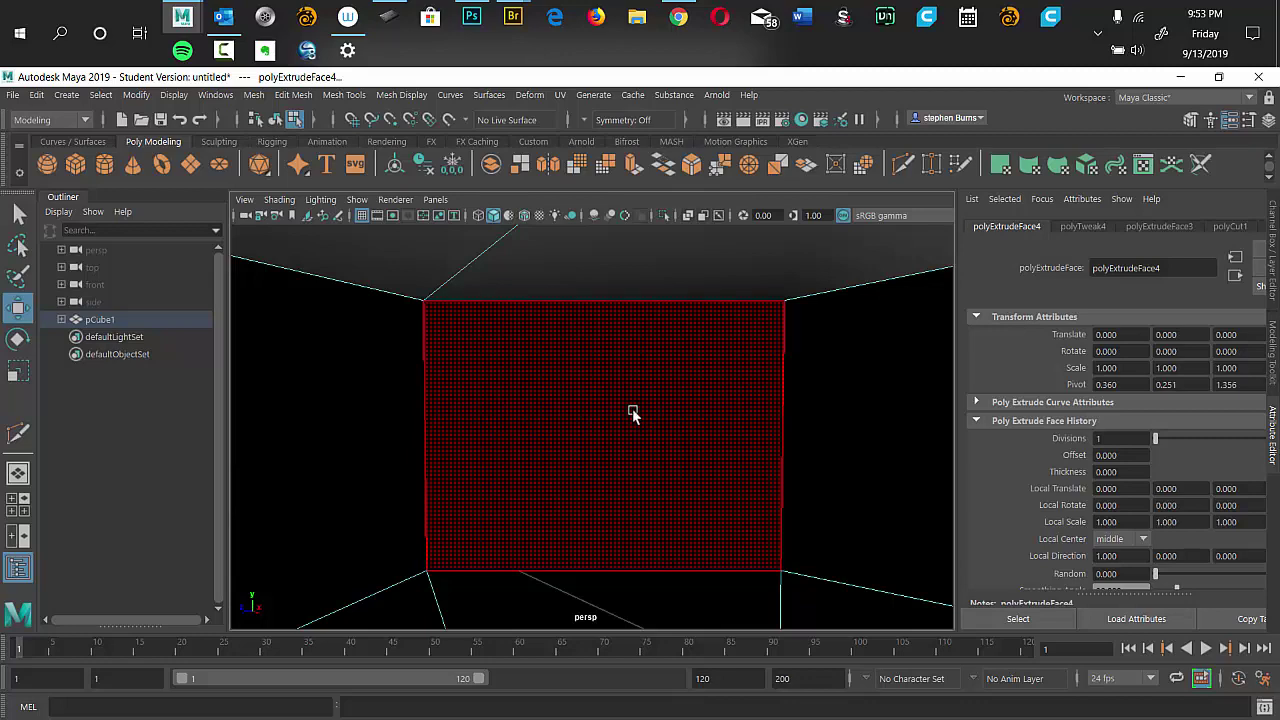
Select the inset end face, extrude it, and scale it into a smaller inset.
key(f)
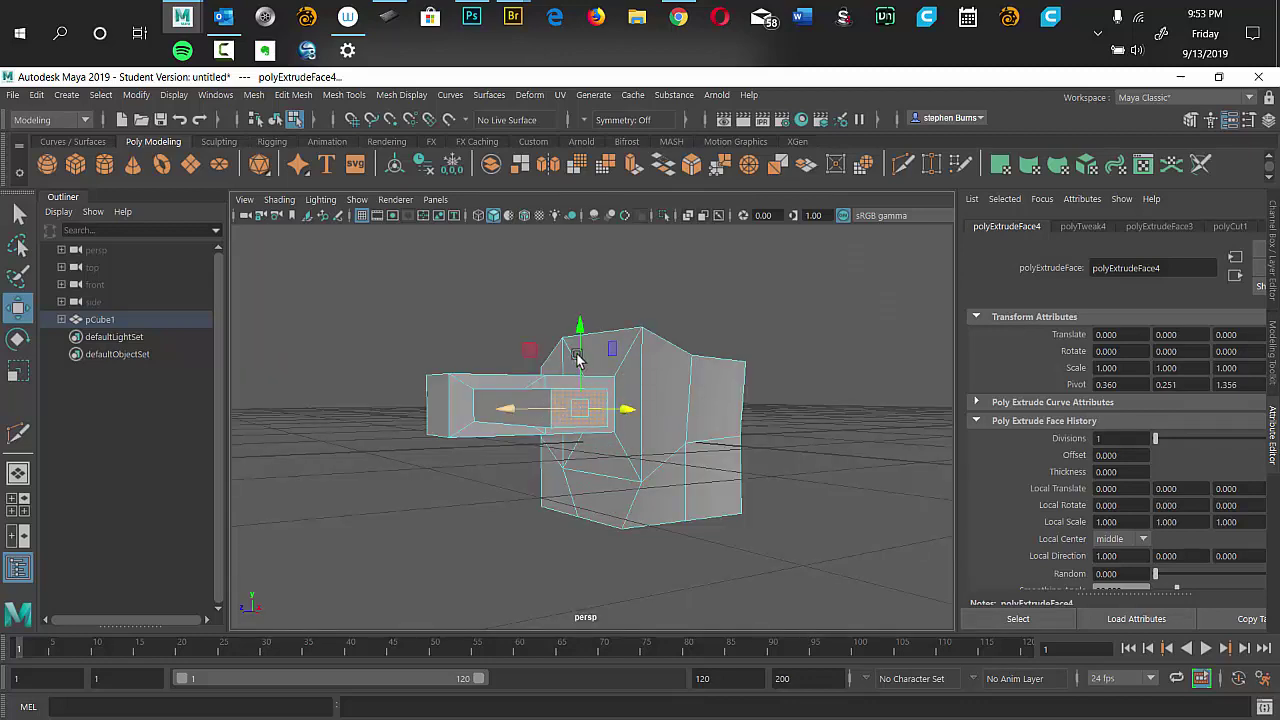
scroll(585, 362, up, 4)
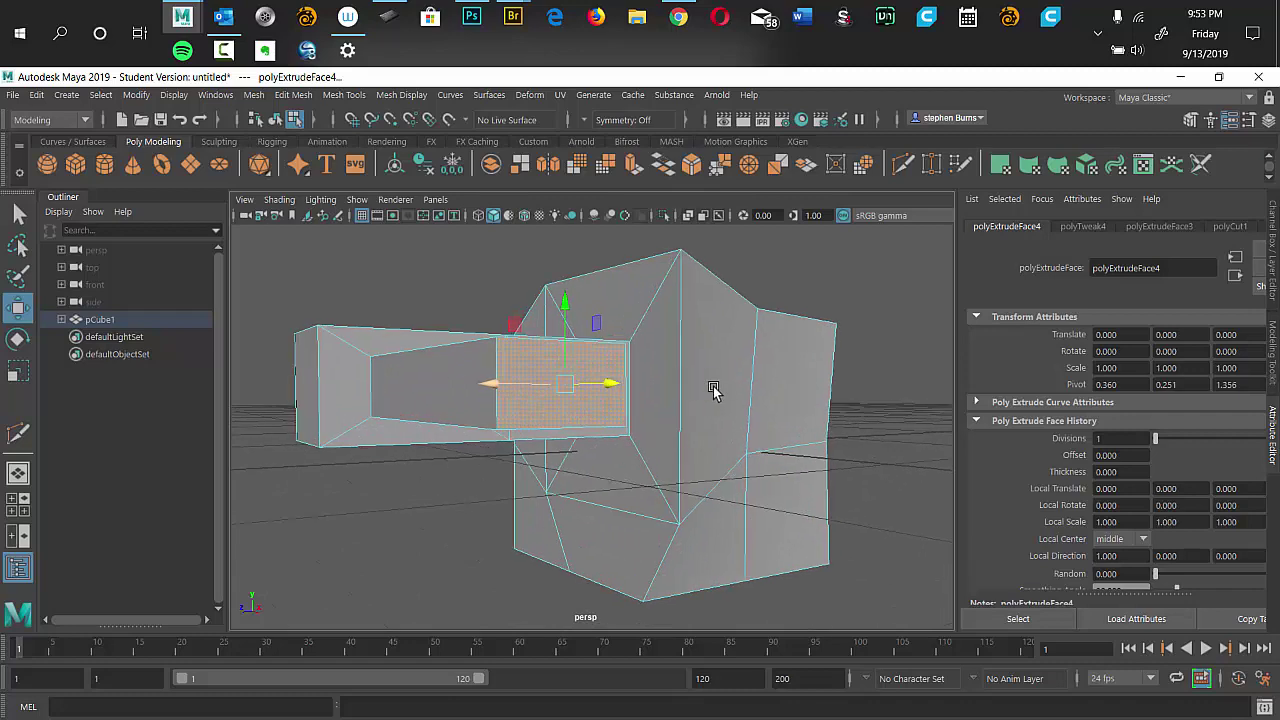
drag(713, 390, 532, 383)
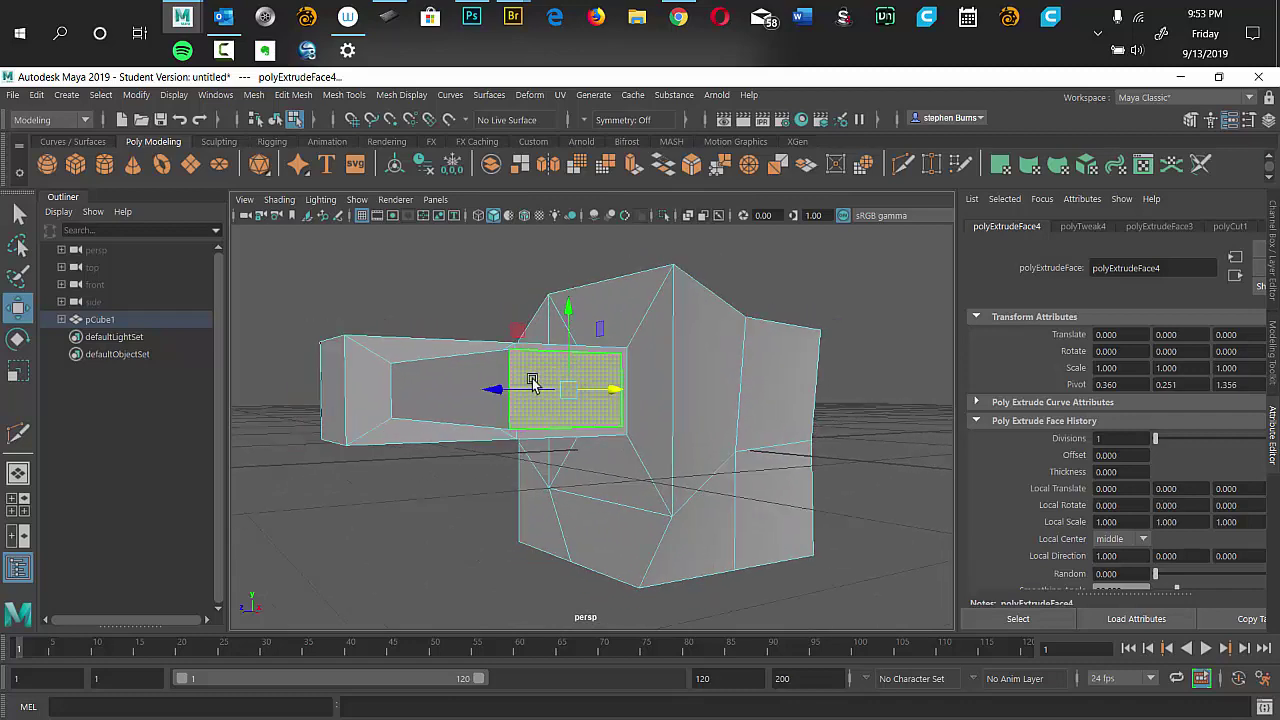
click(584, 396)
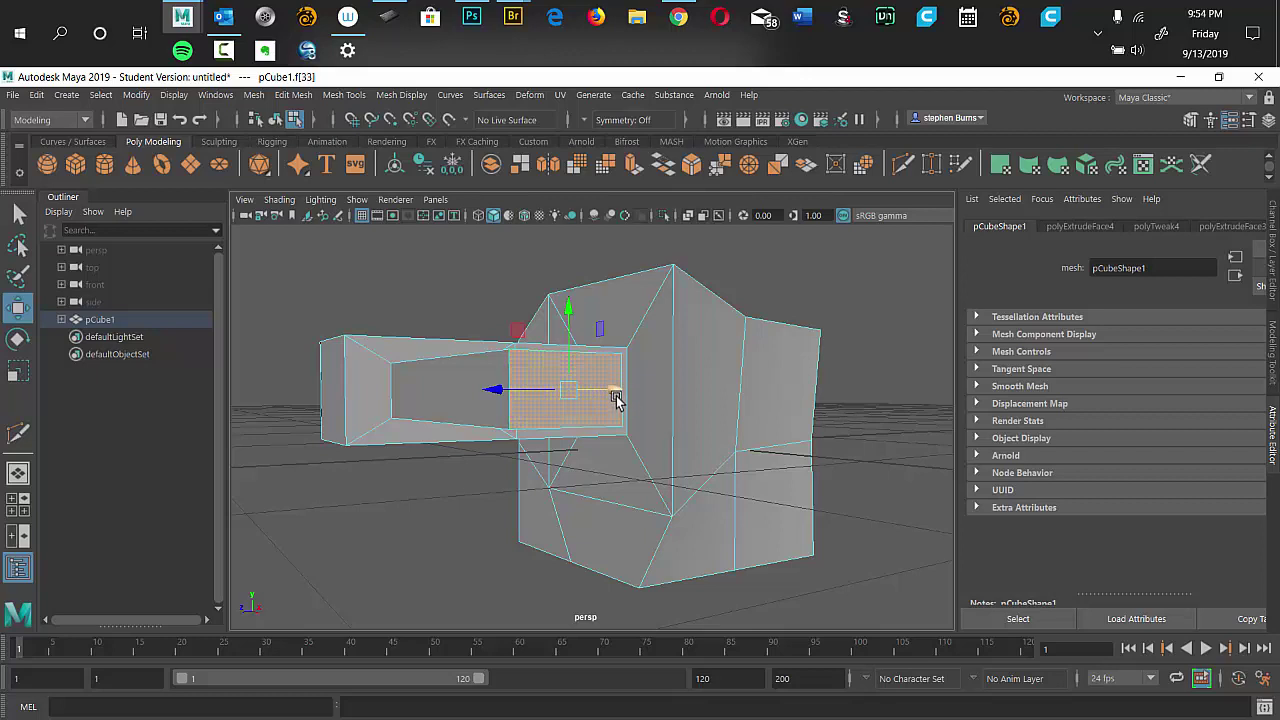
key(ctrl+e)
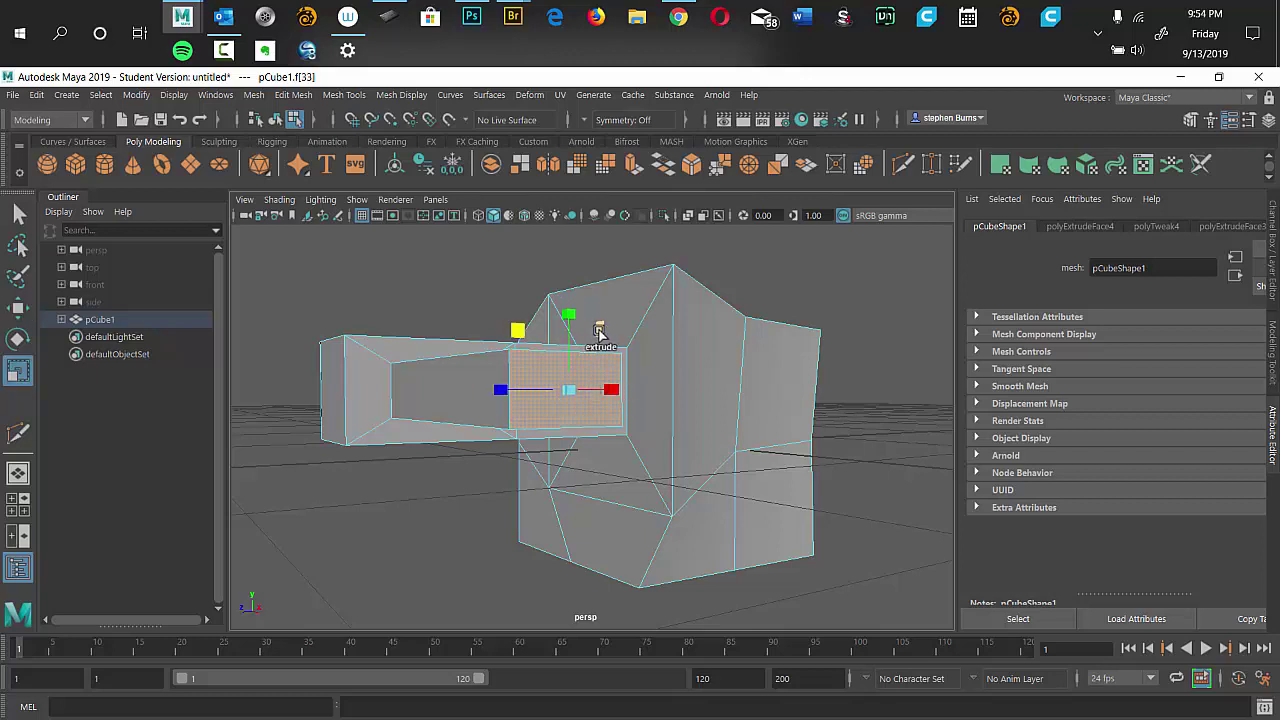
drag(598, 333, 580, 322)
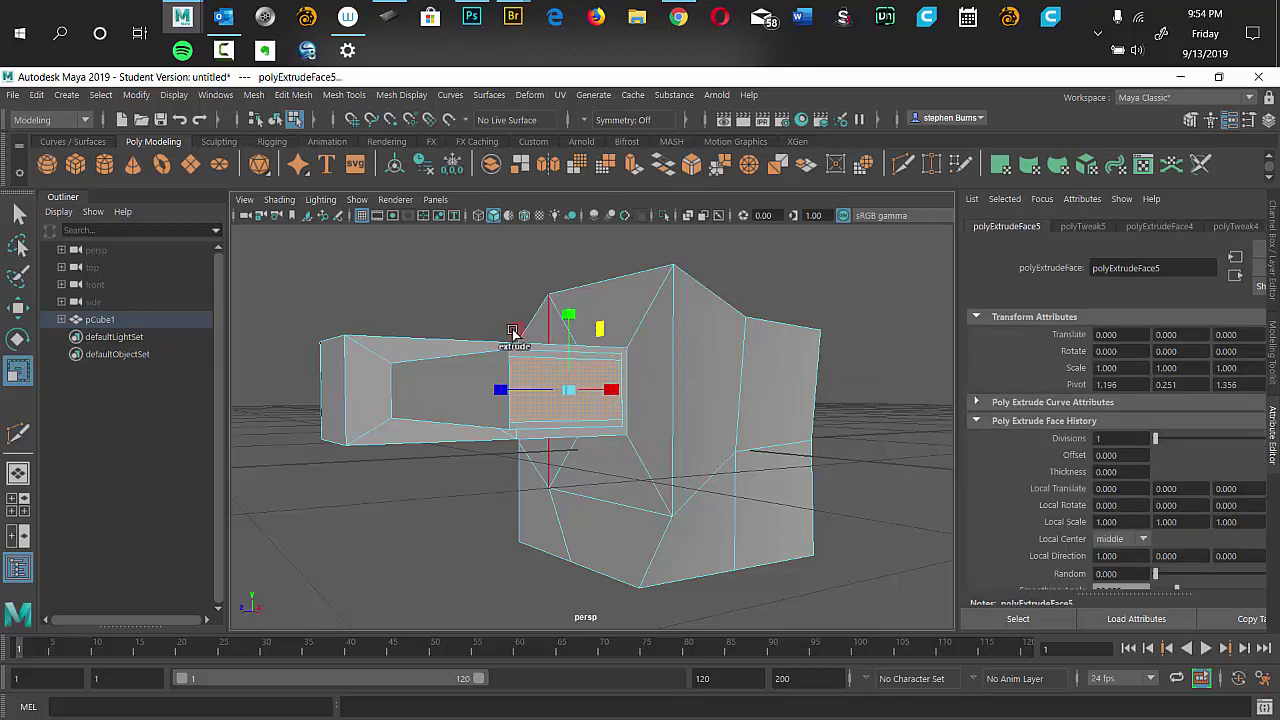
key(ctrl+z)
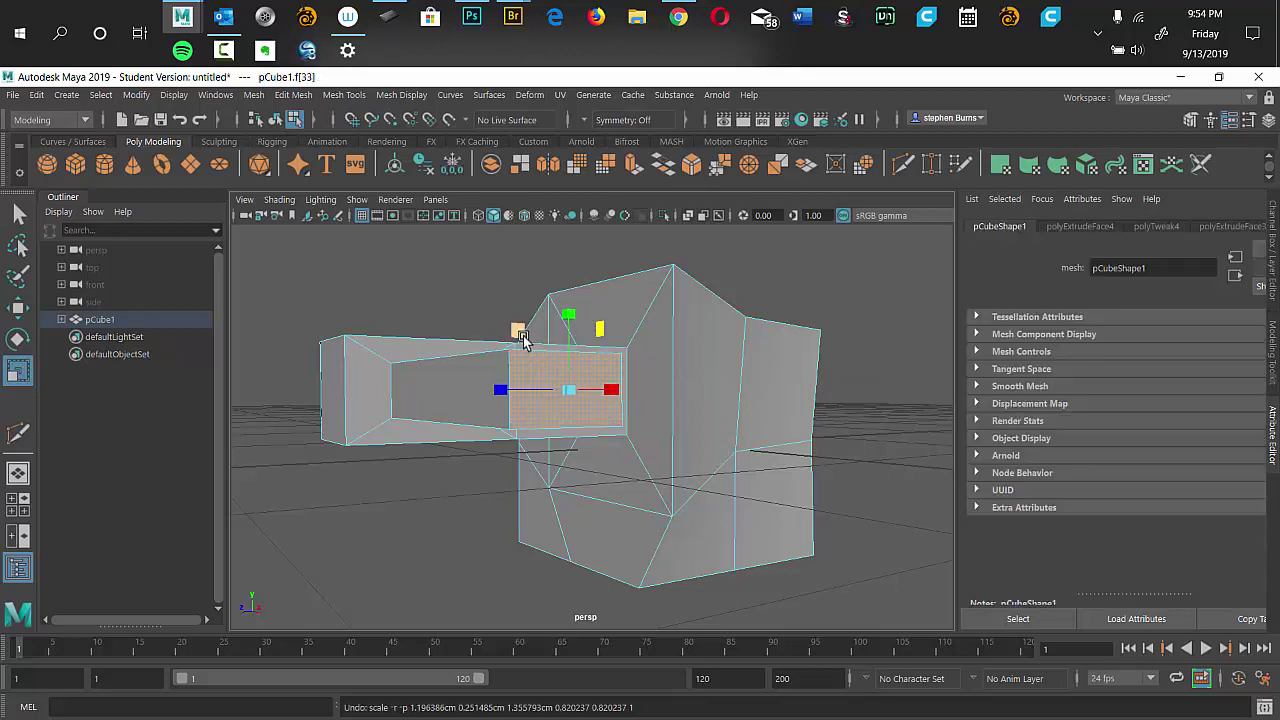
drag(519, 331, 543, 329)
Extrude the face once more and nudge it along the X axis.
key(ctrl+e)
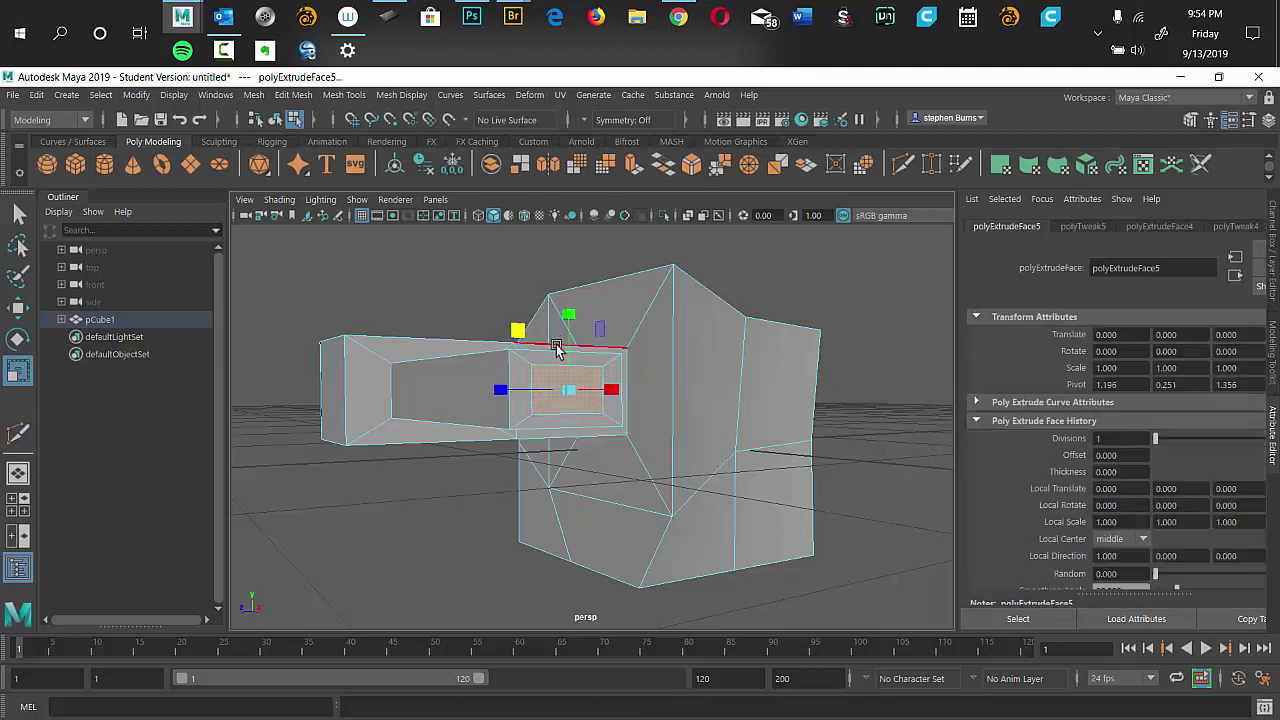
key(w)
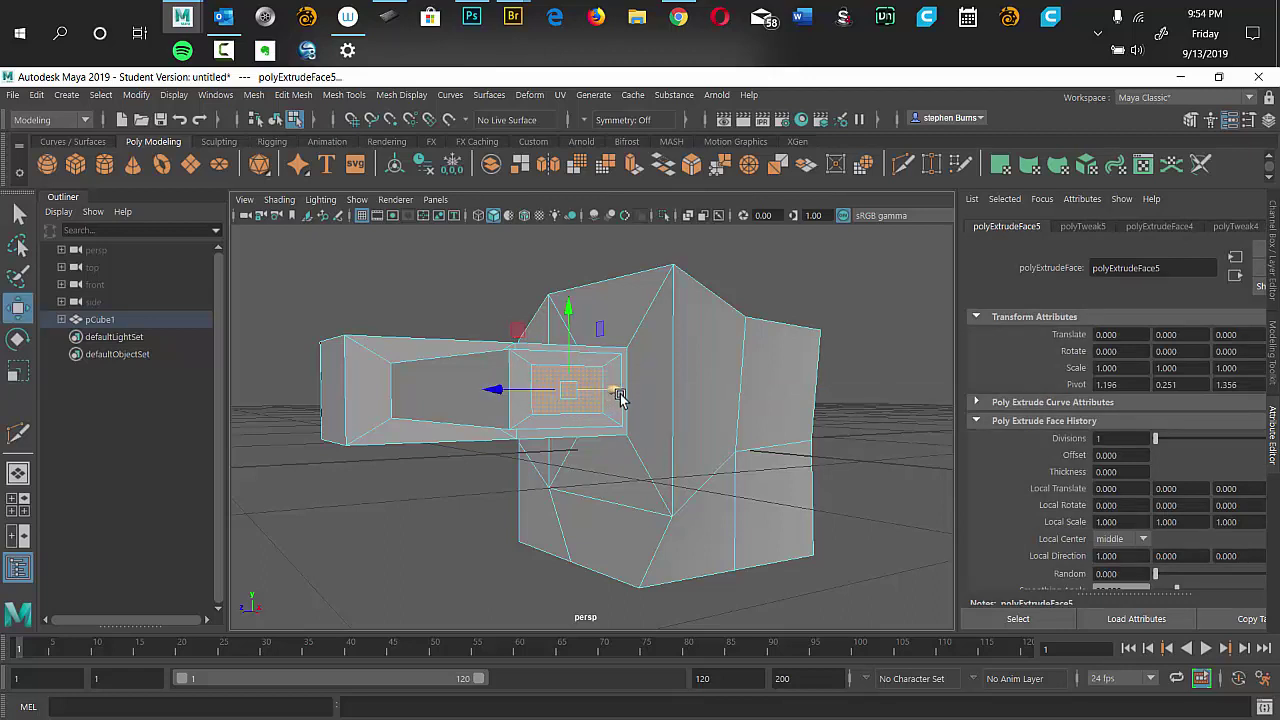
drag(617, 396, 628, 395)
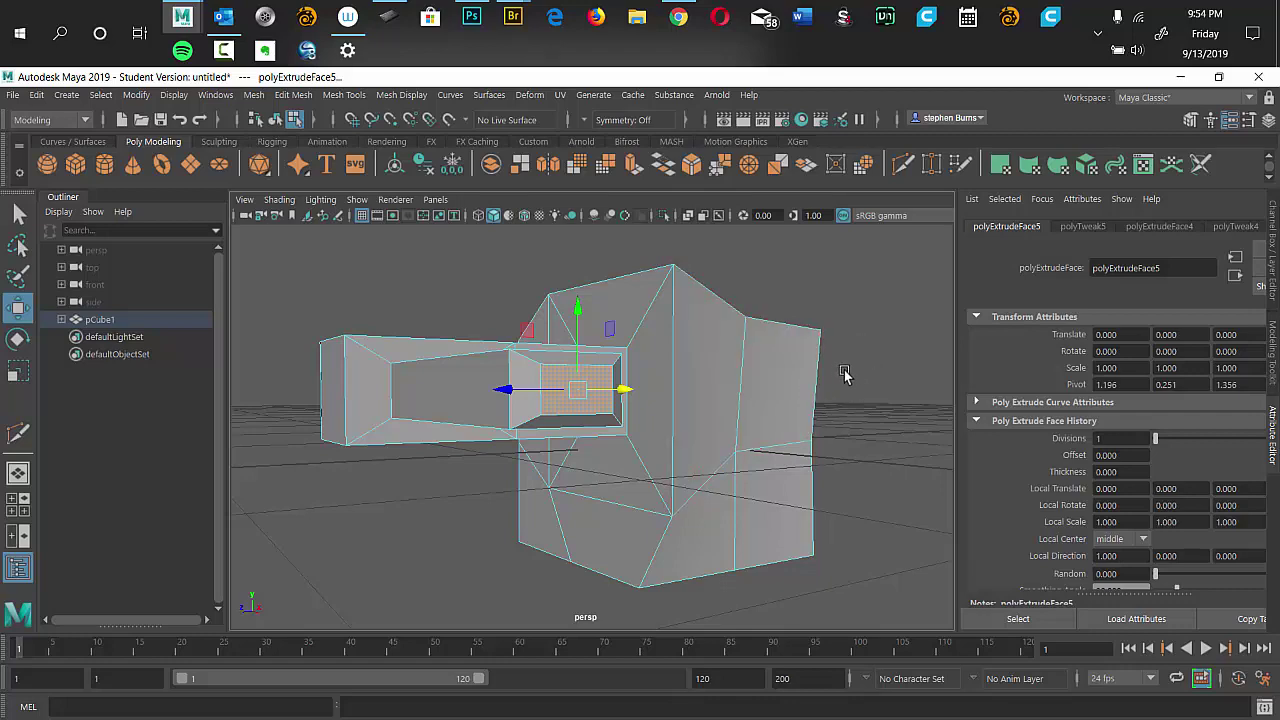
alt+drag(845, 373, 645, 368)
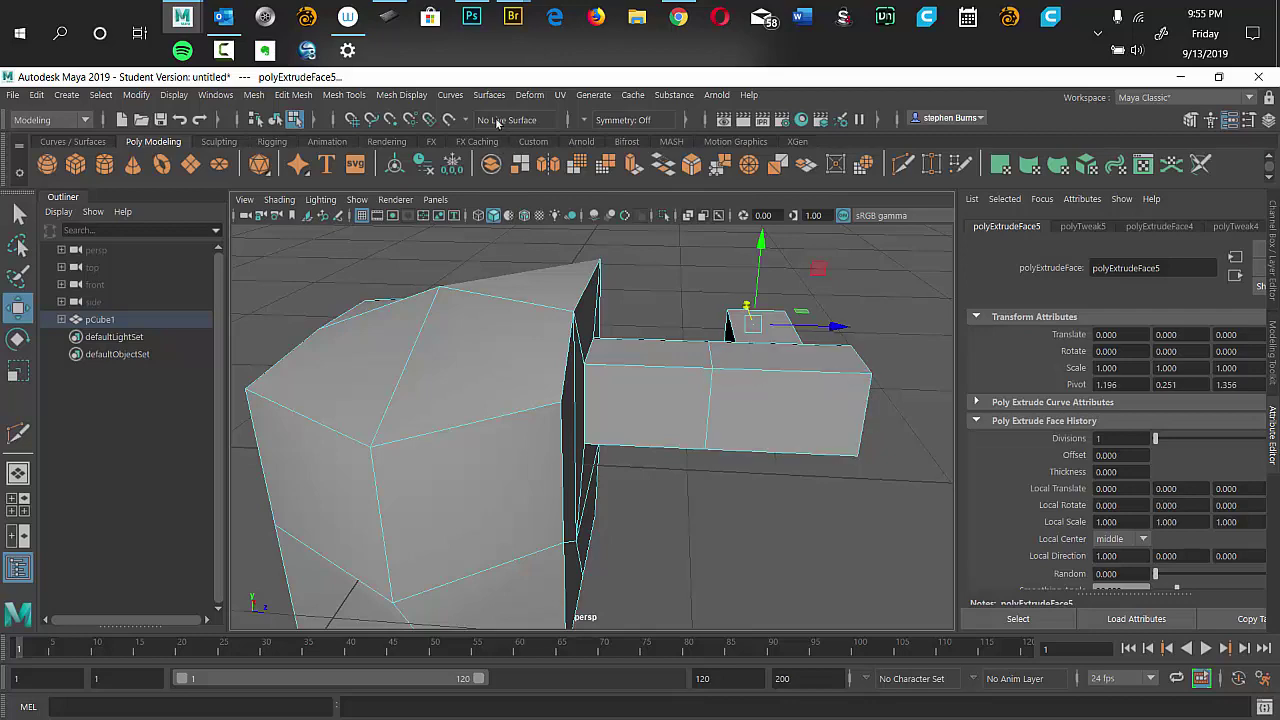
click(401, 95)
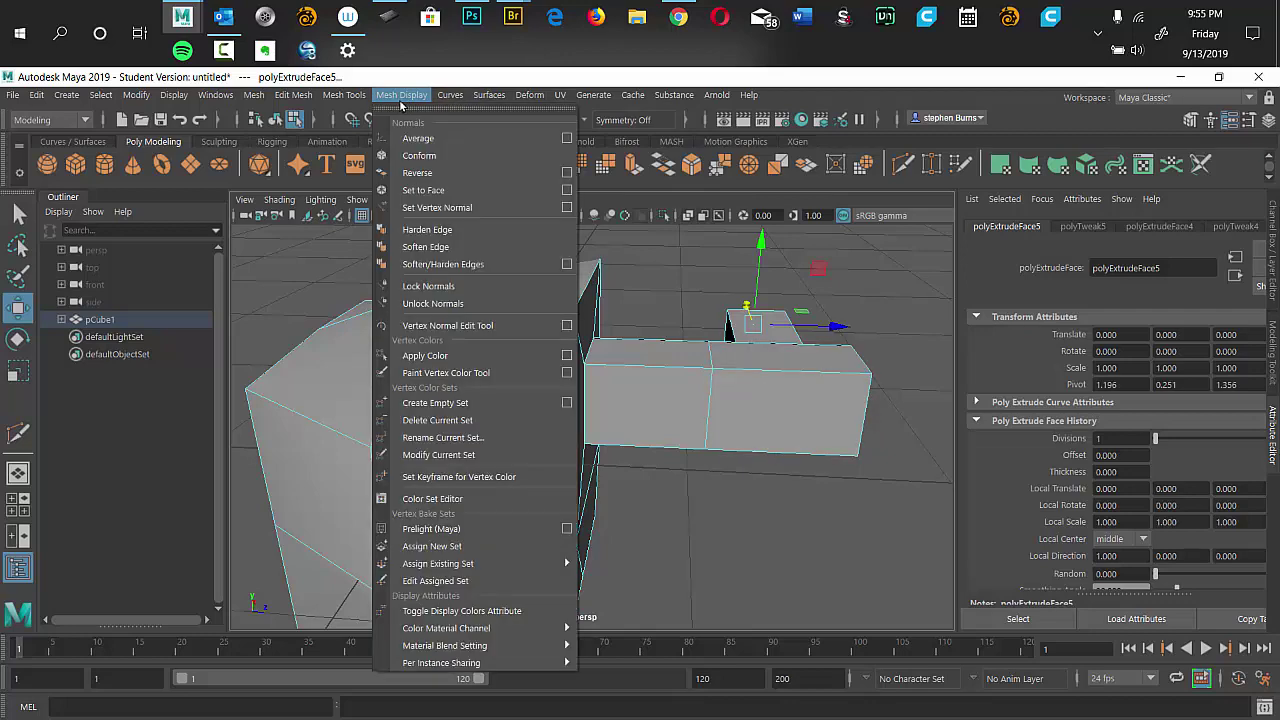
click(449, 96)
click(388, 96)
mouse_move(674, 94)
click(664, 400)
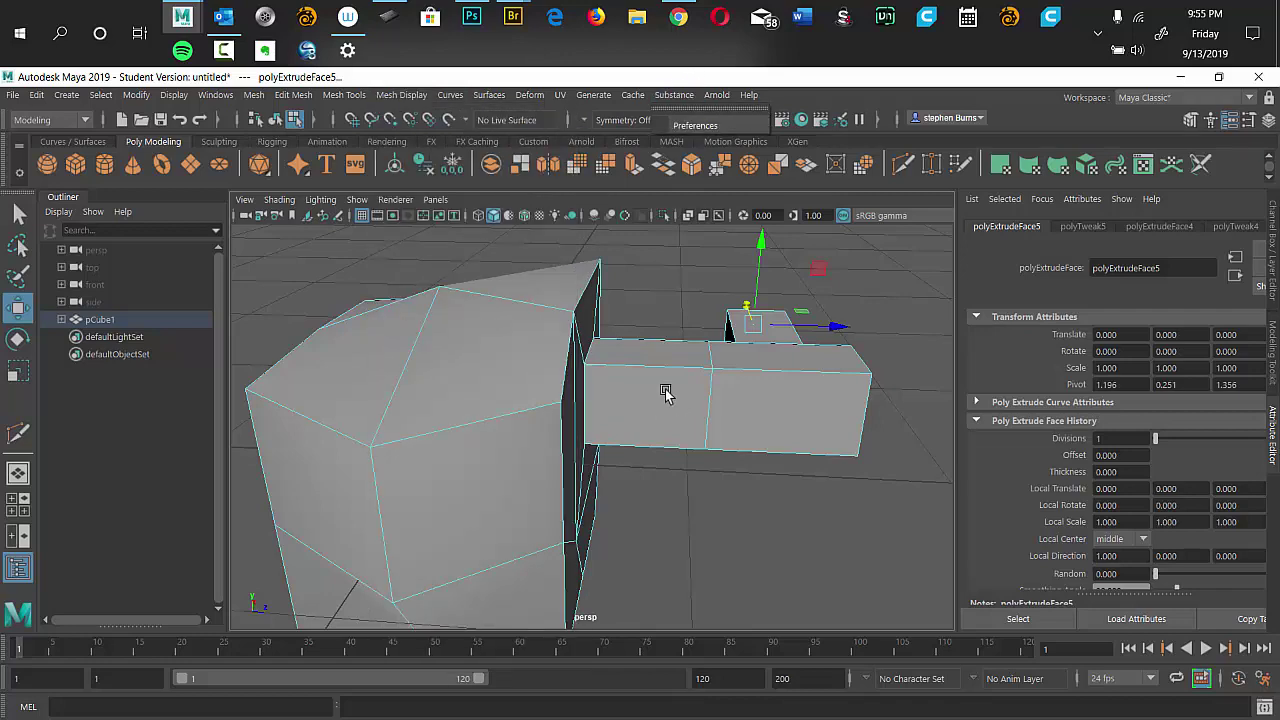
click(666, 394)
click(701, 295)
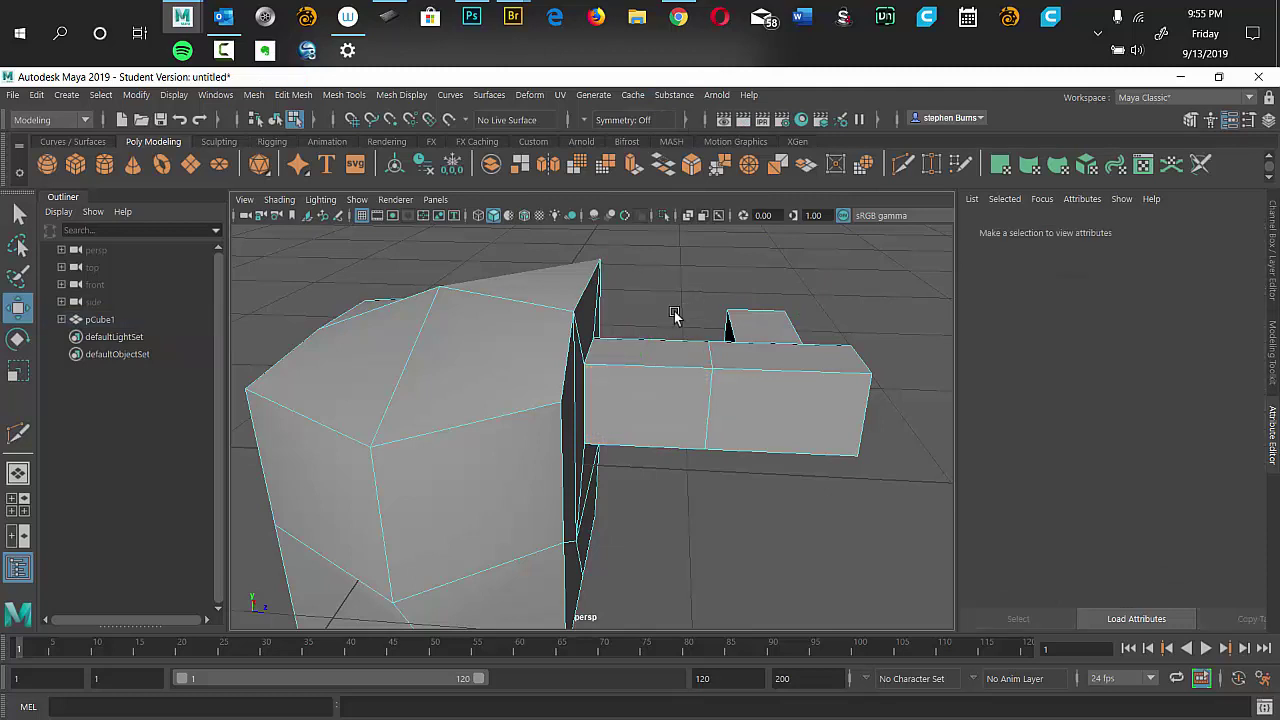
shift+right_click(677, 291)
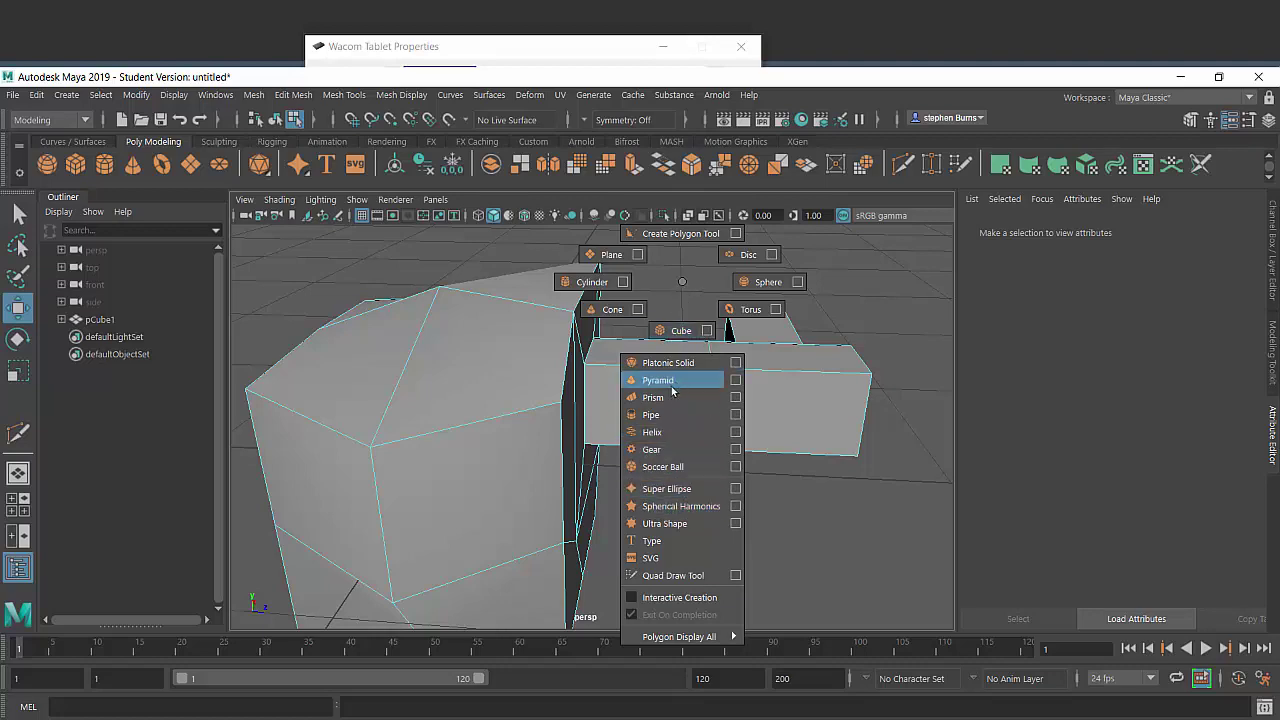
click(768, 281)
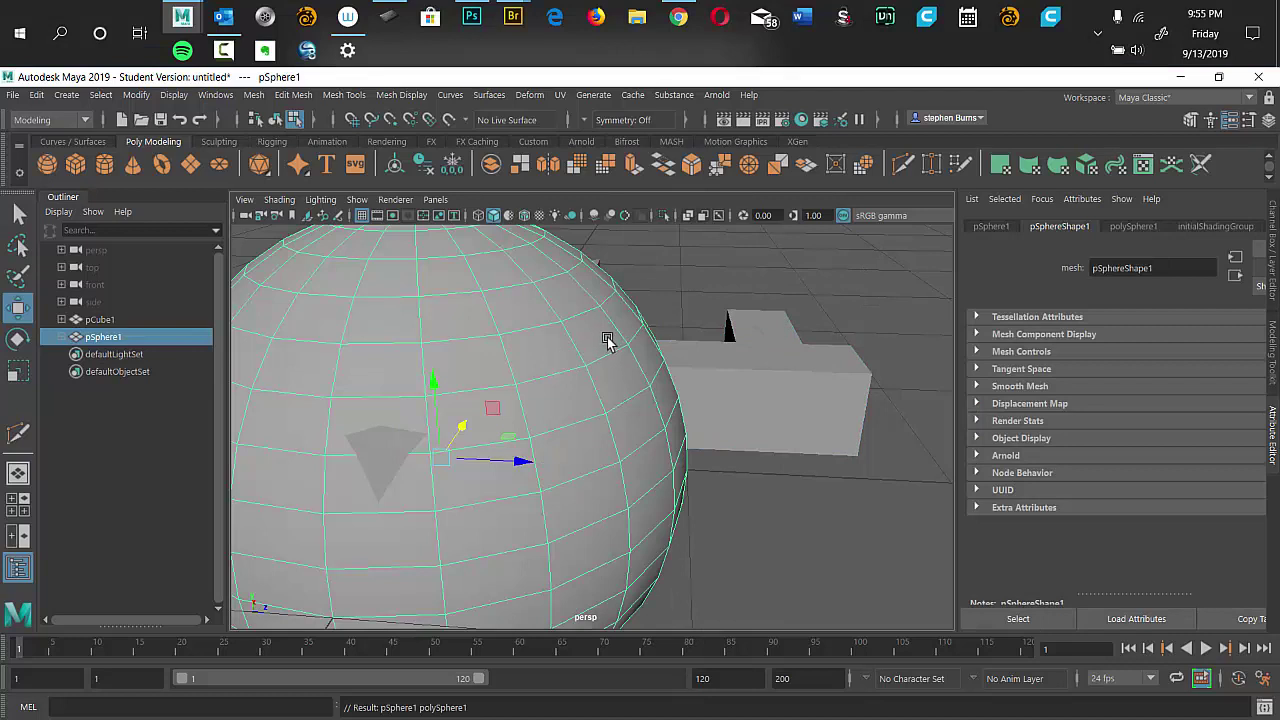
key(Delete)
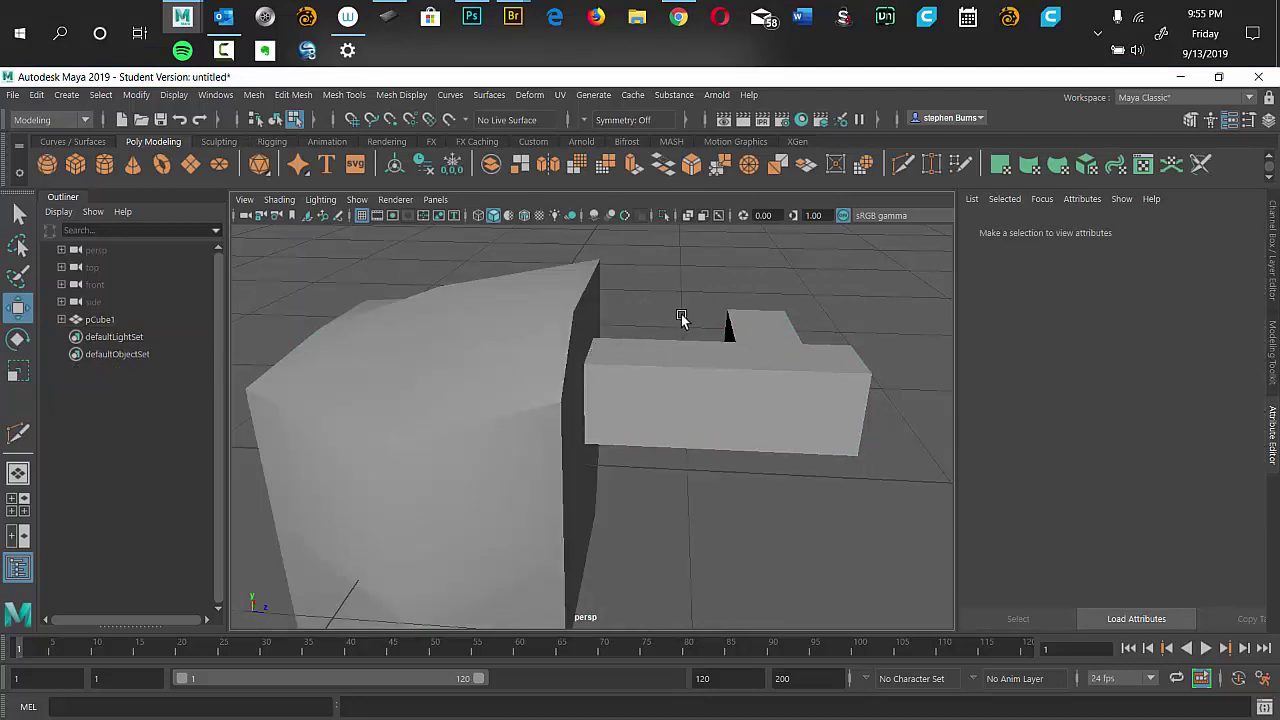
Put the hammer in Object Mode and insert an edge loop across the handle arm.
right_click(677, 514)
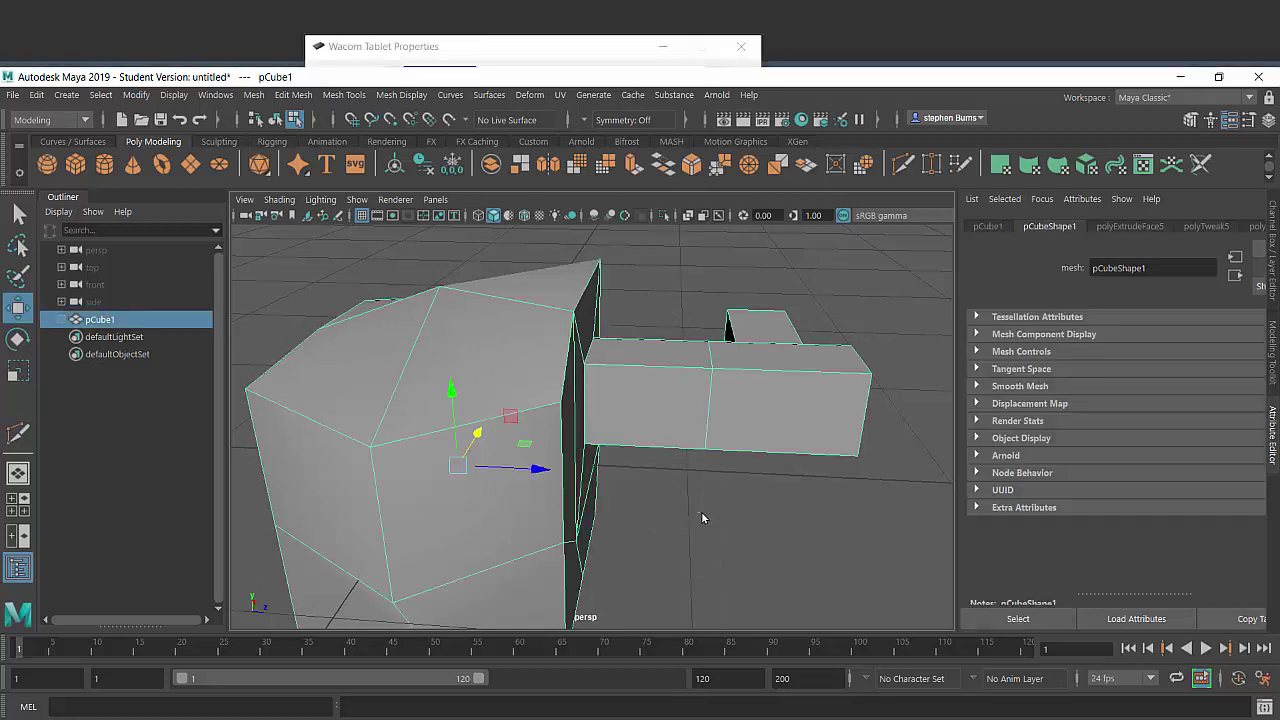
right_click(701, 517)
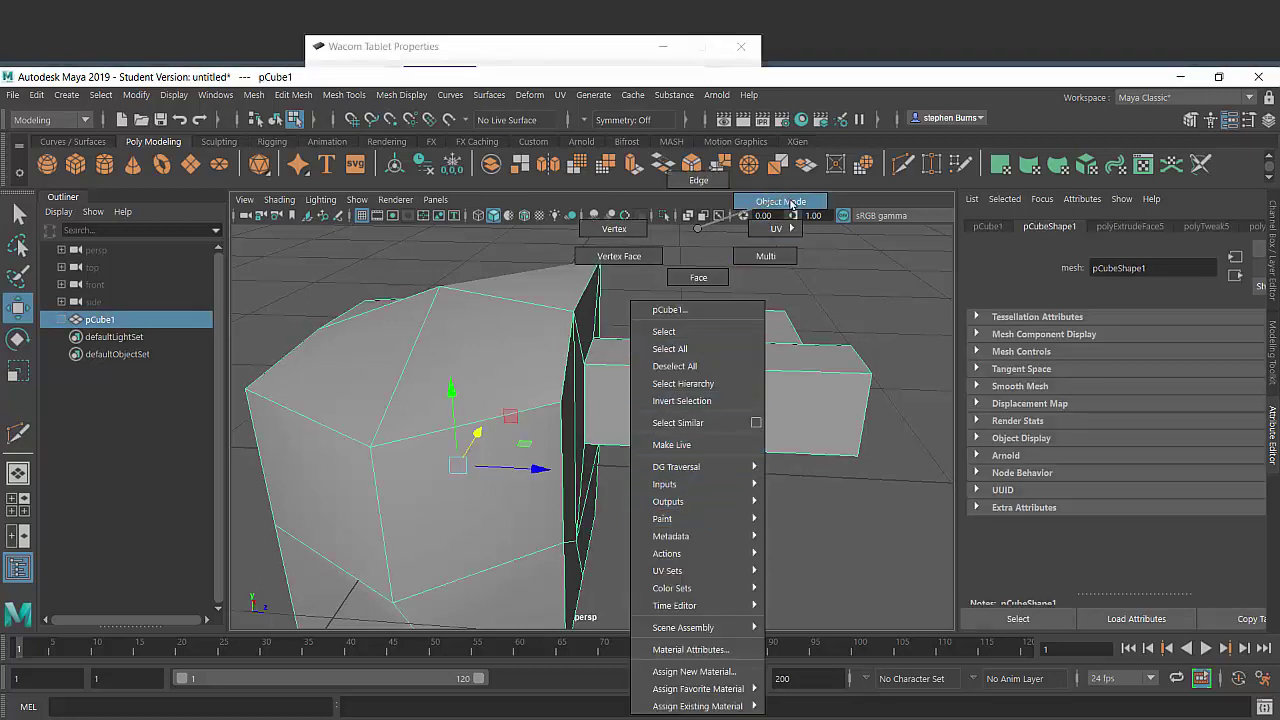
click(791, 203)
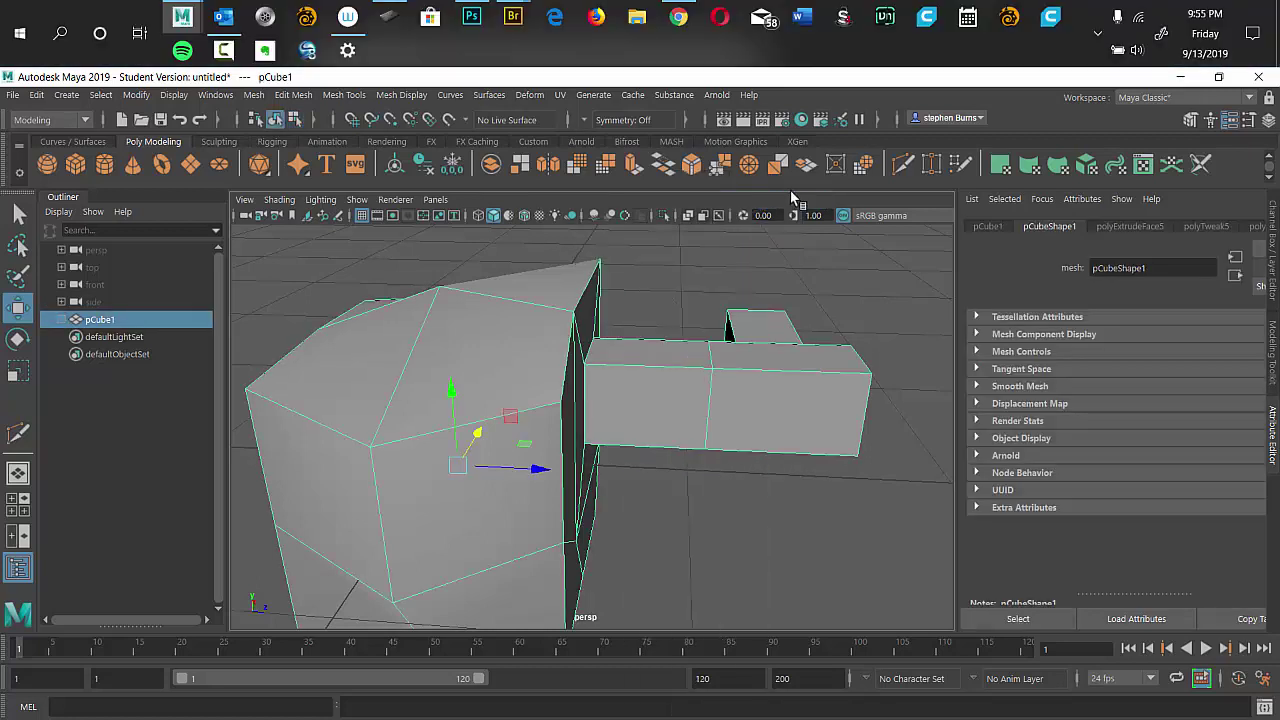
shift+right_click(685, 282)
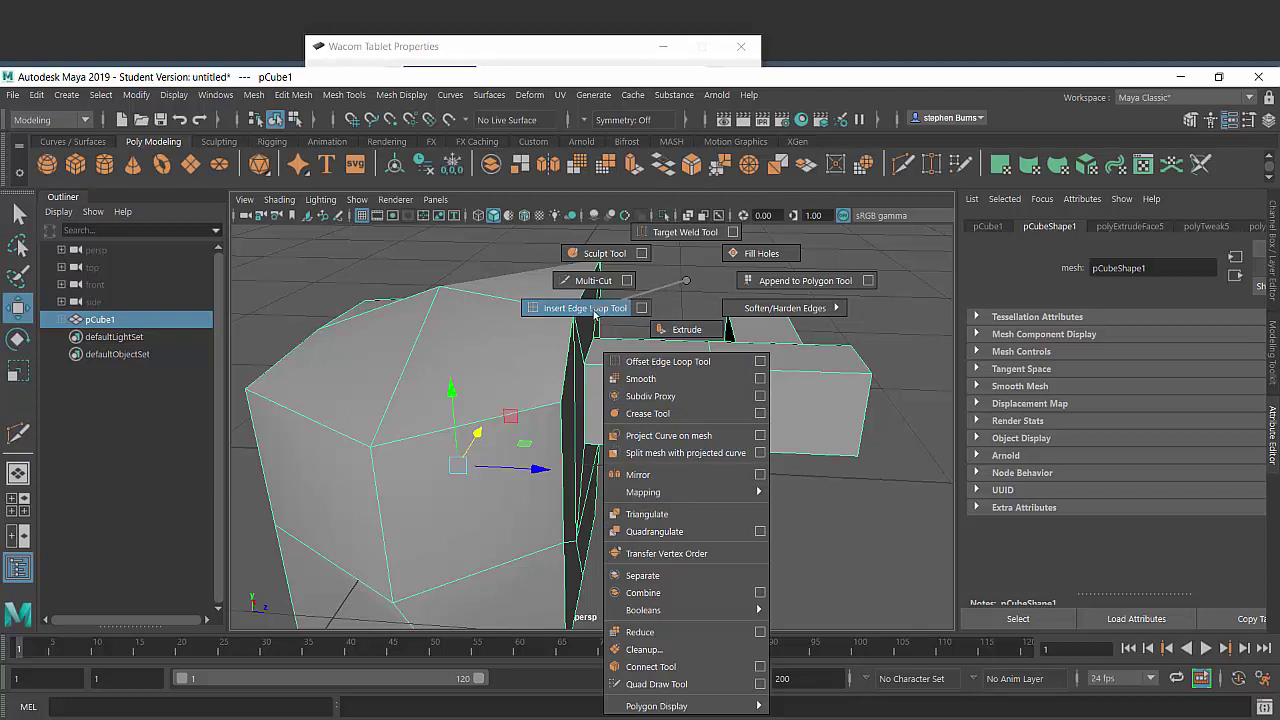
click(593, 310)
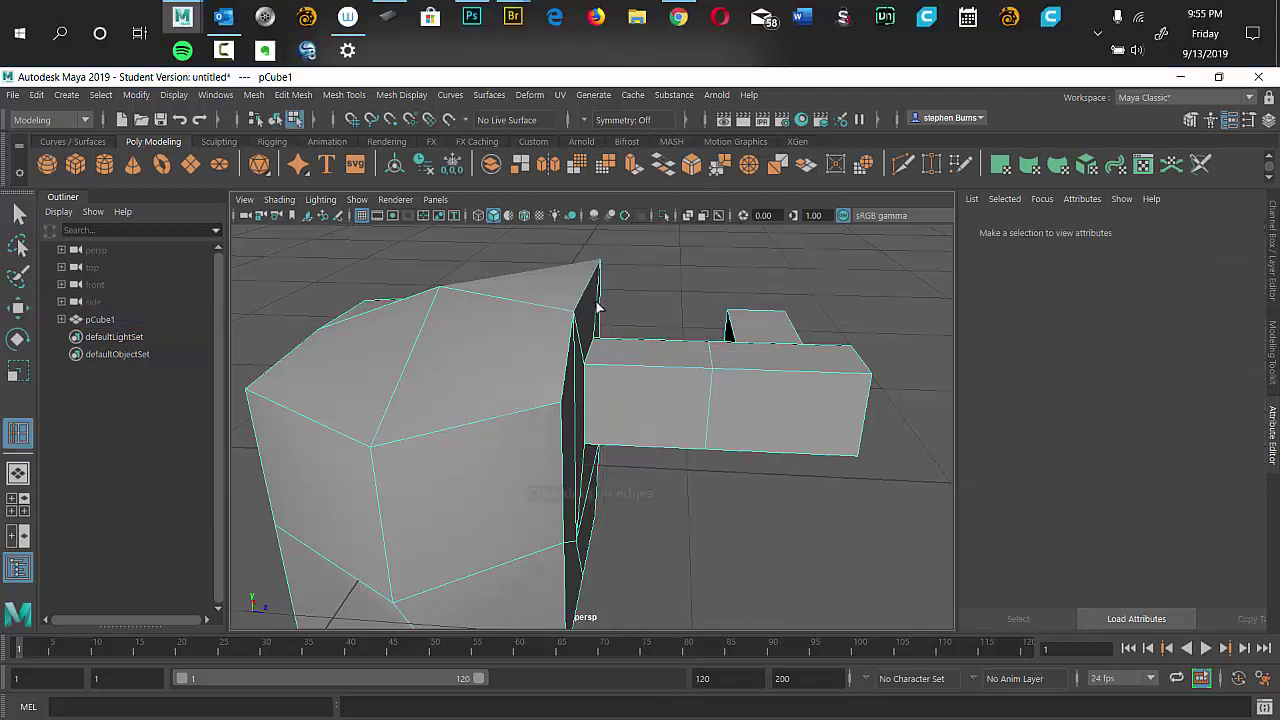
drag(642, 380, 652, 383)
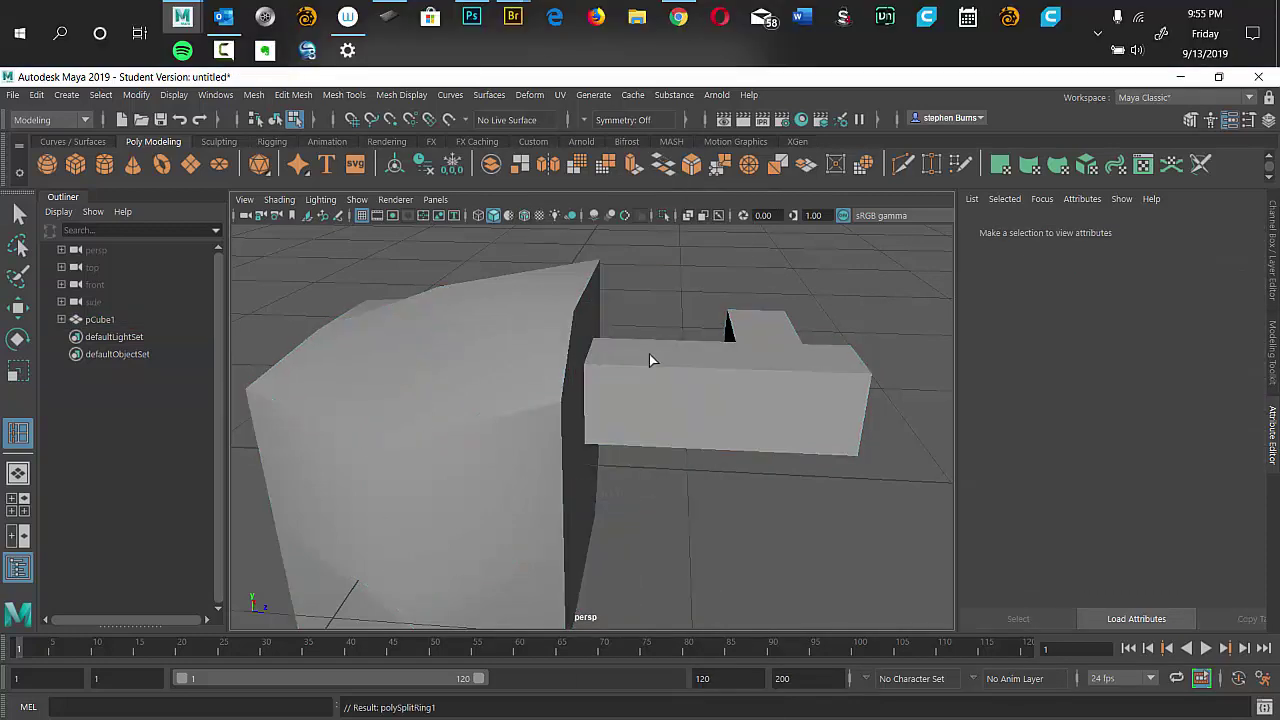
Work through the hammer's marking menus, accidentally creating a polygon plane.
click(655, 356)
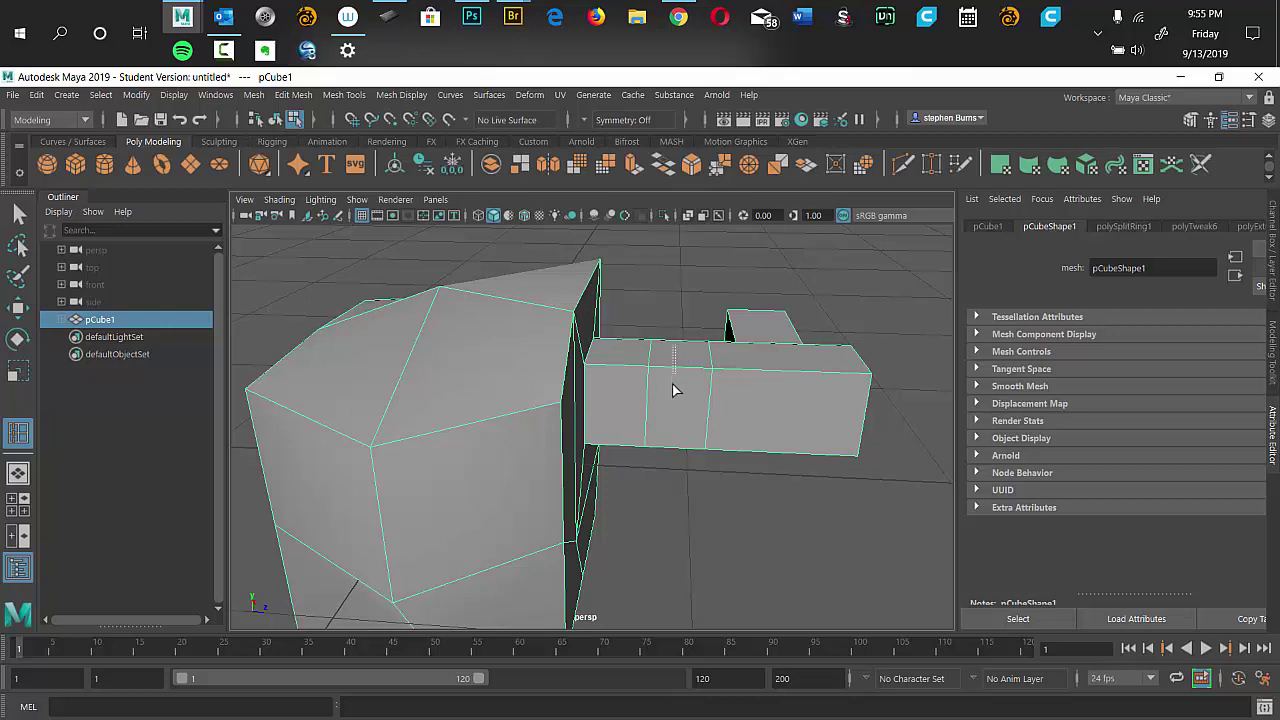
right_click(678, 276)
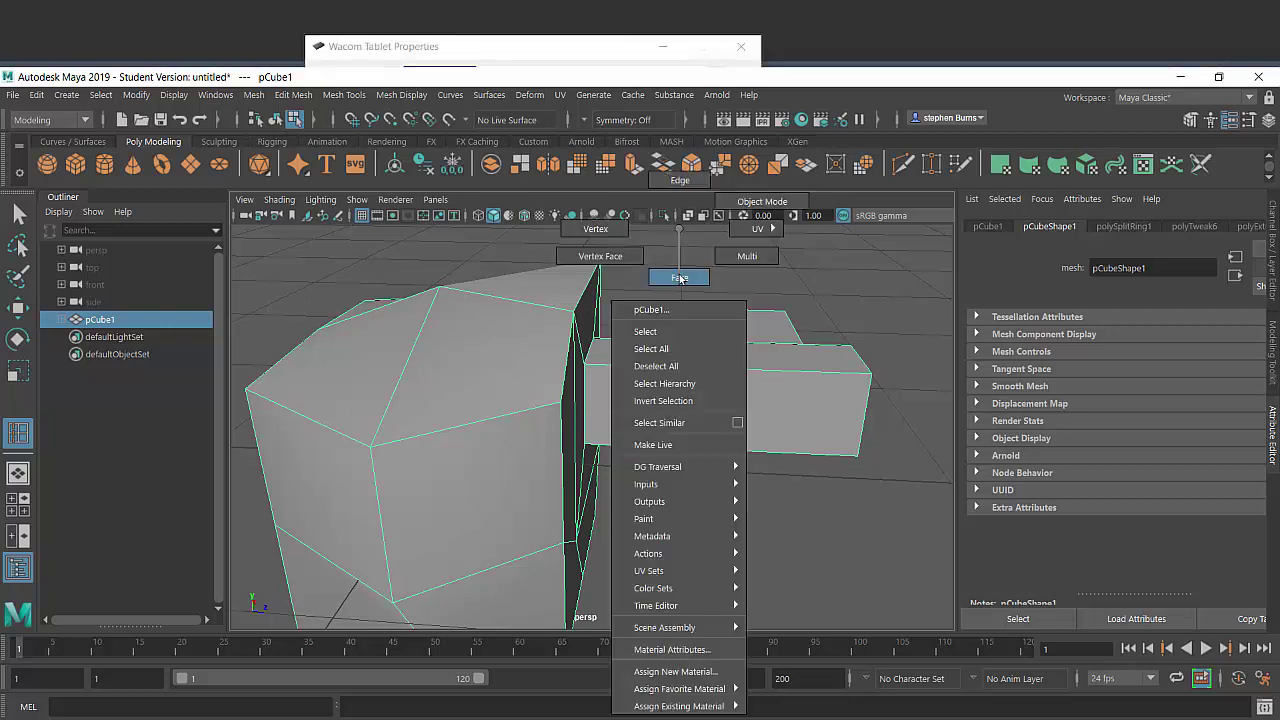
click(681, 274)
right_click(683, 270)
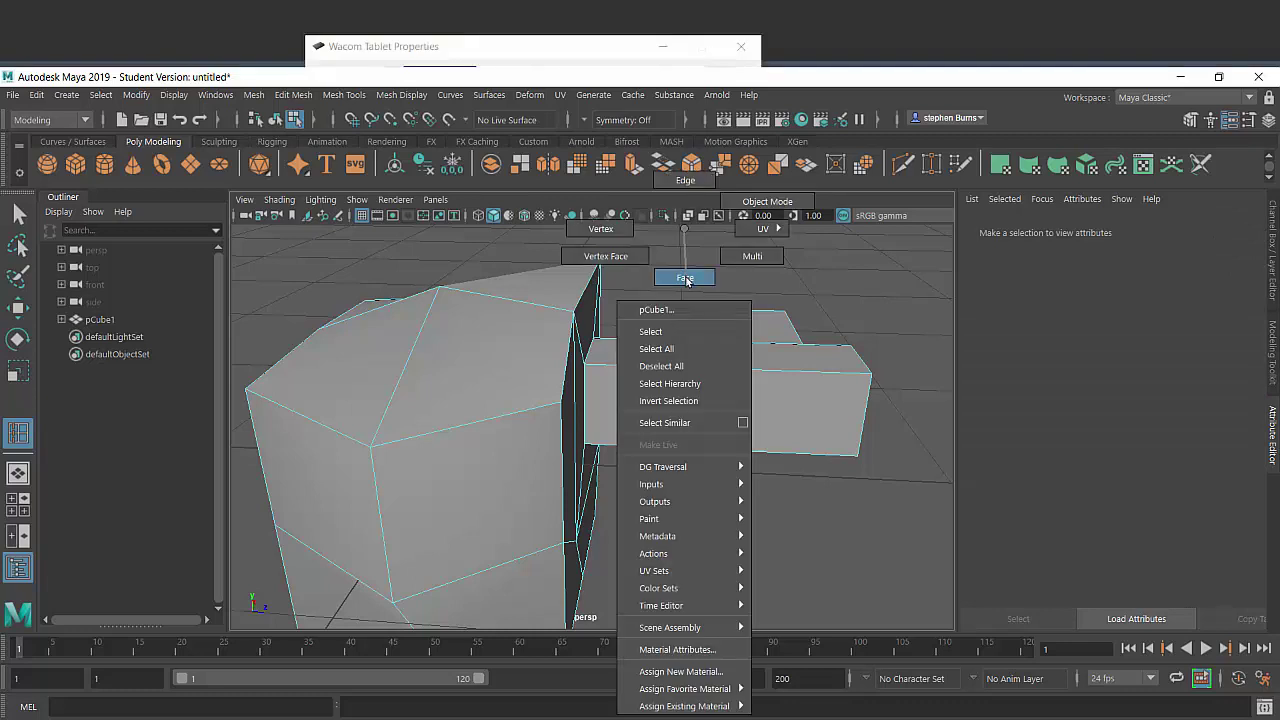
click(817, 343)
shift+right_click(848, 305)
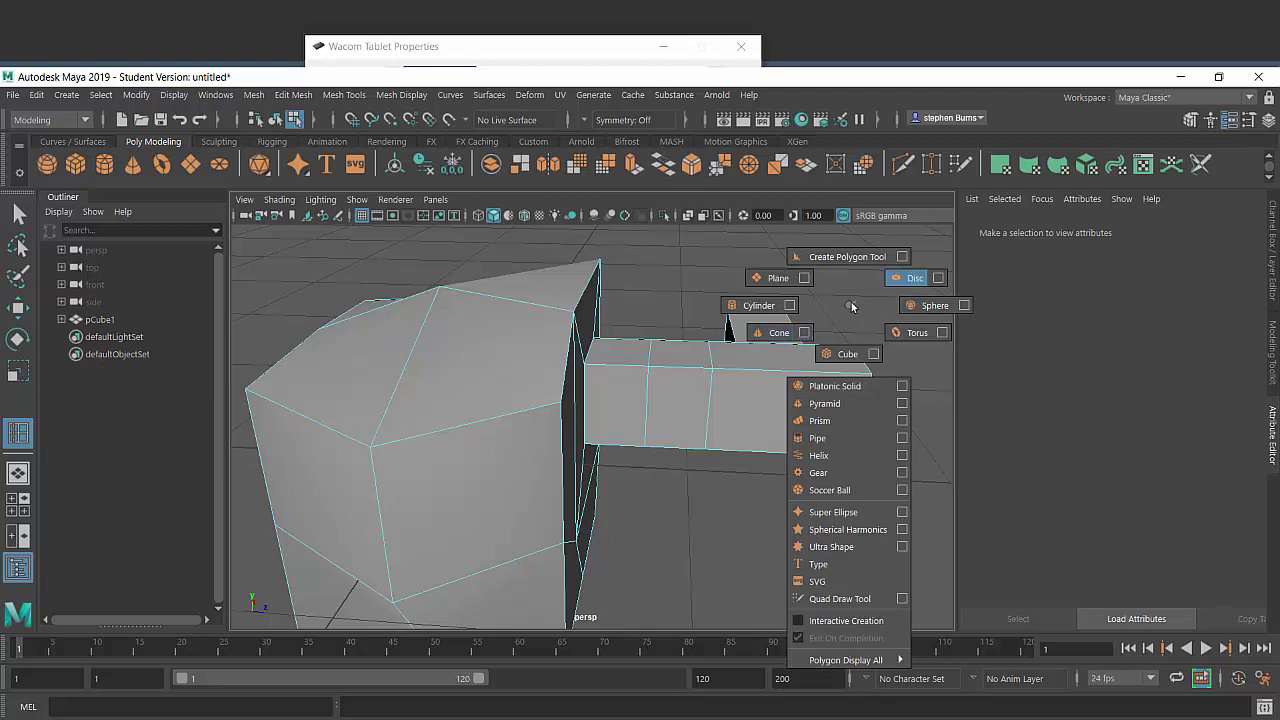
click(778, 277)
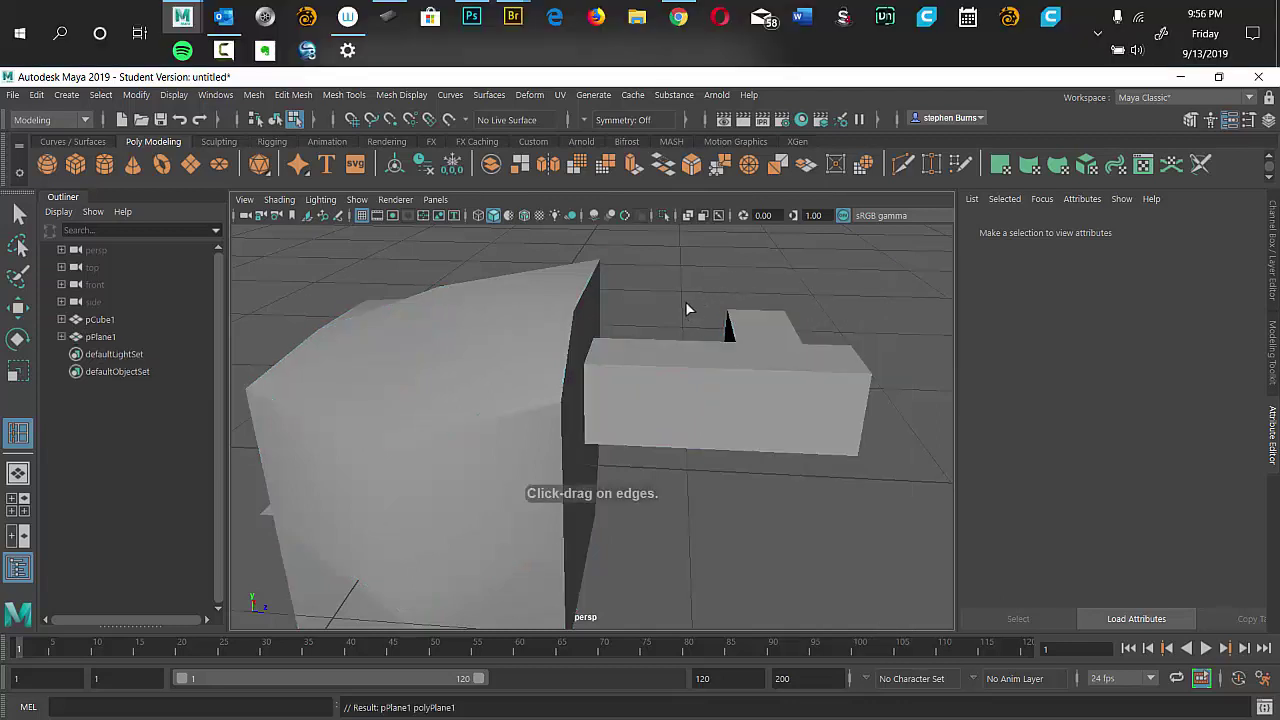
Return the hammer to Object Mode and reselect the Insert Edge Loop Tool.
right_click(688, 304)
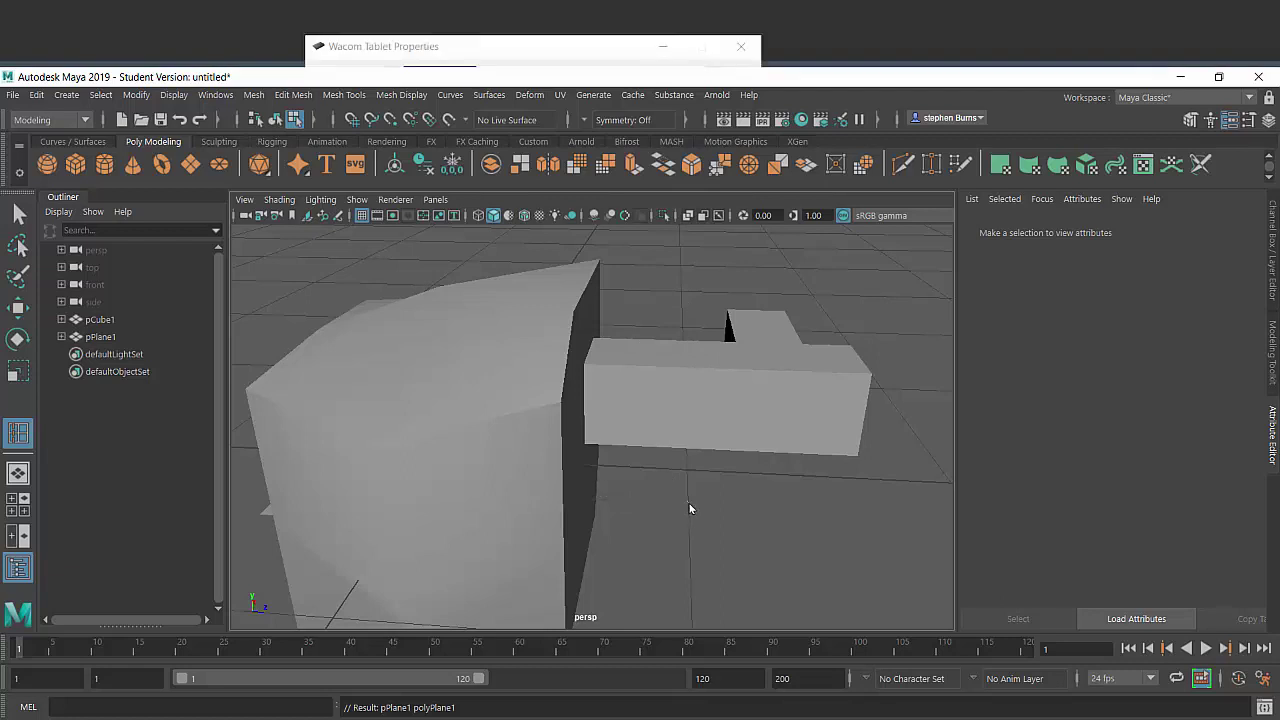
right_click(688, 506)
click(706, 412)
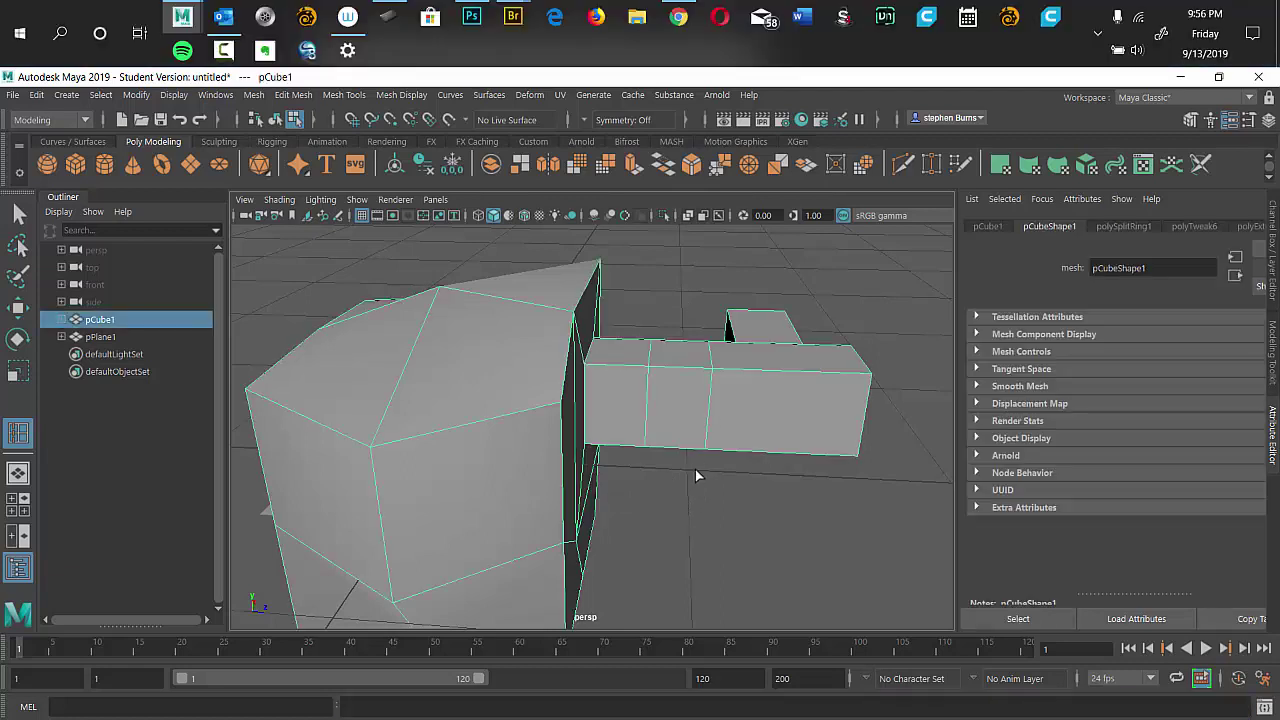
right_click(656, 507)
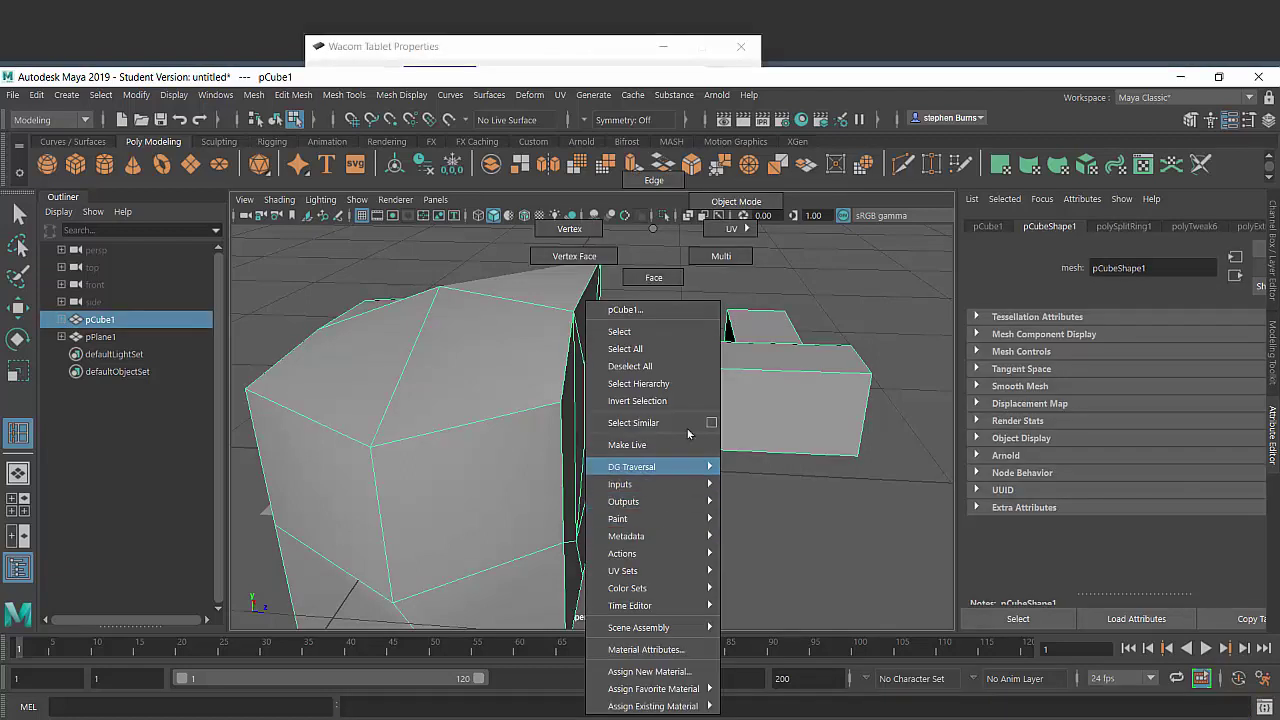
click(752, 201)
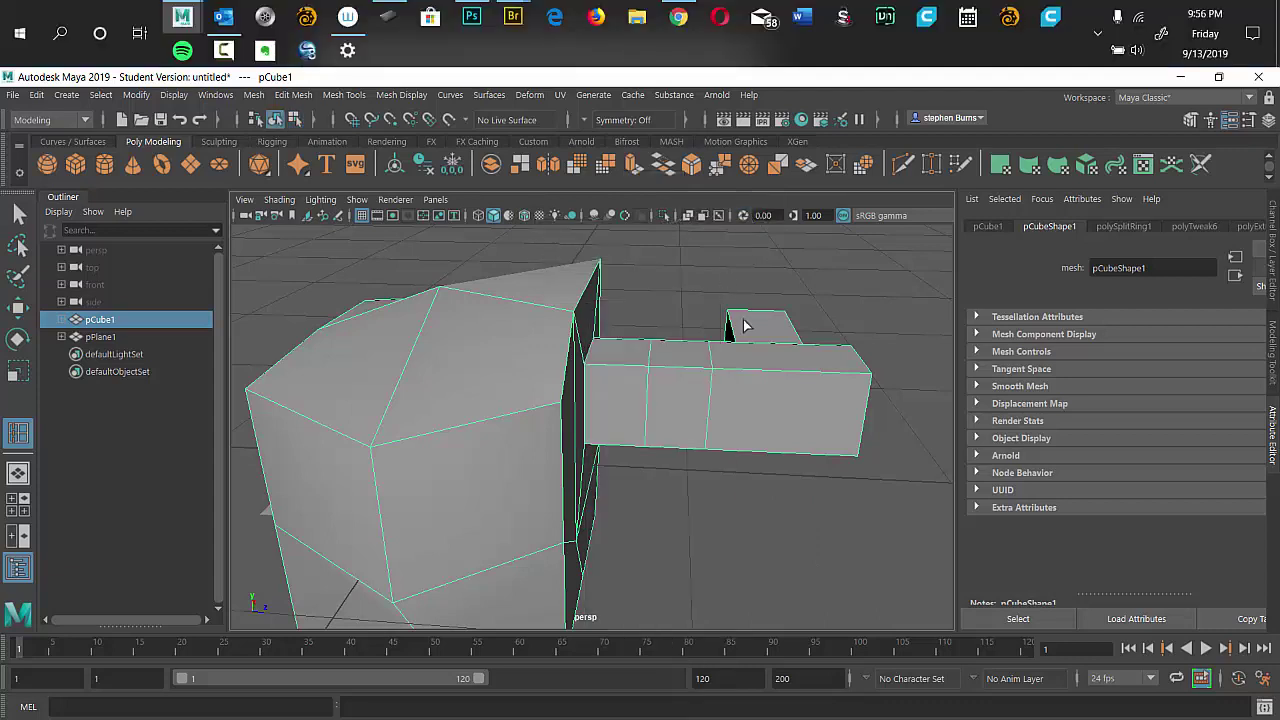
shift+right_click(857, 270)
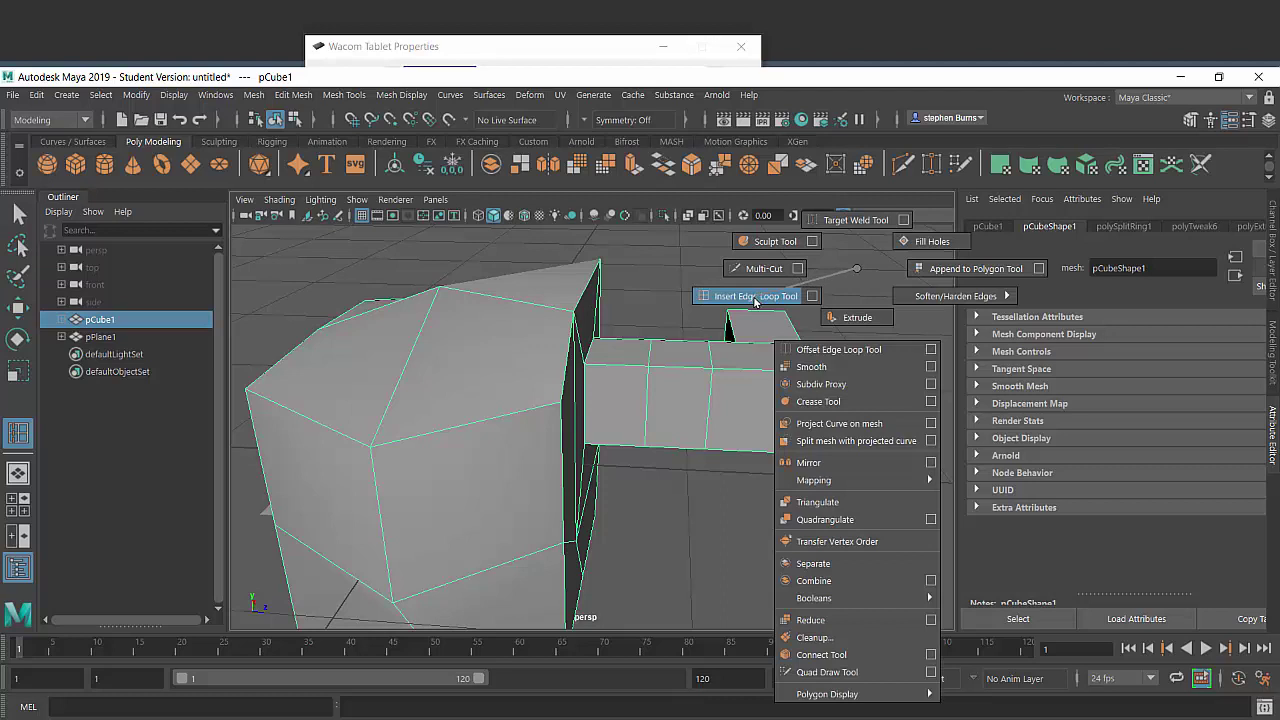
click(755, 297)
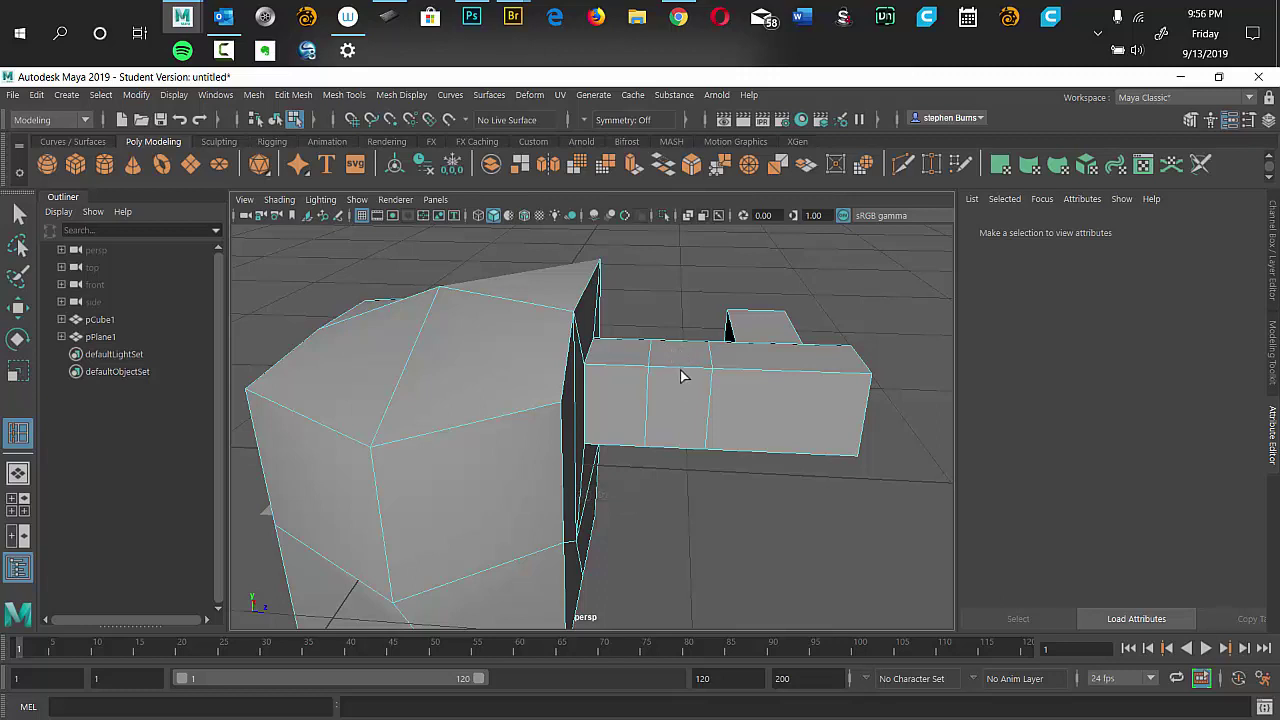
Insert two more edge loops across the handle arm near the head.
drag(676, 380, 680, 400)
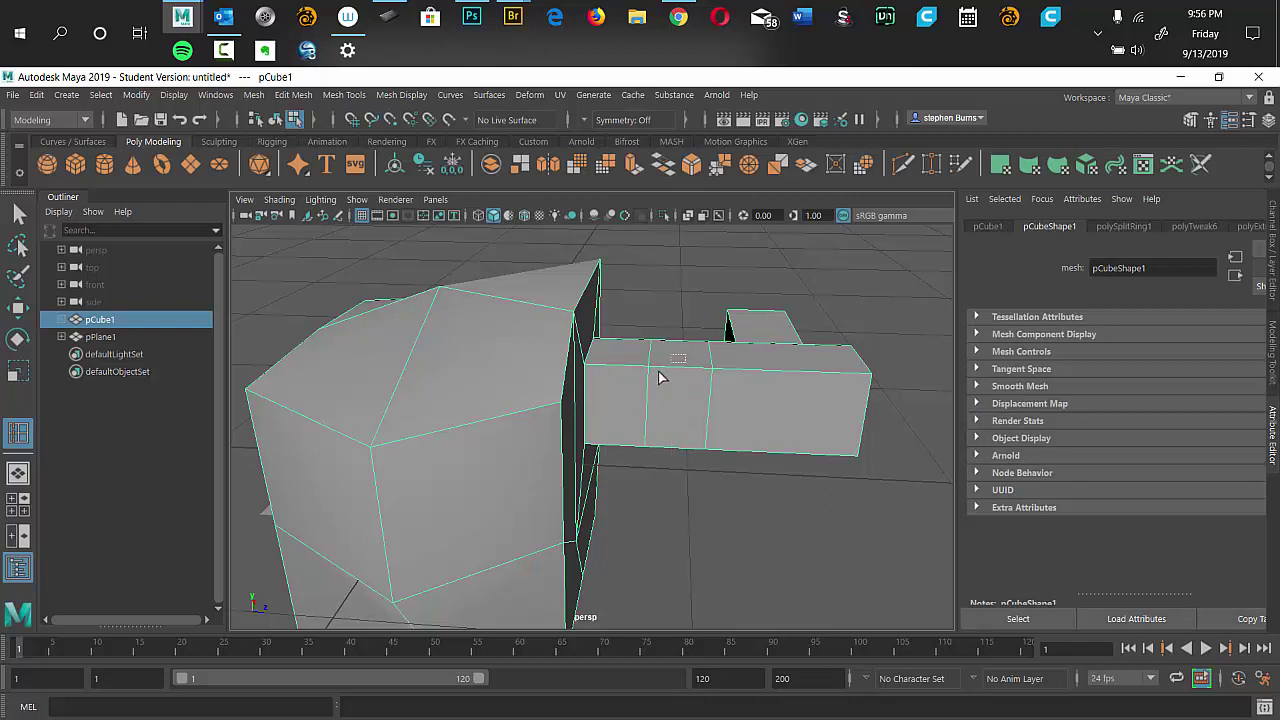
click(672, 371)
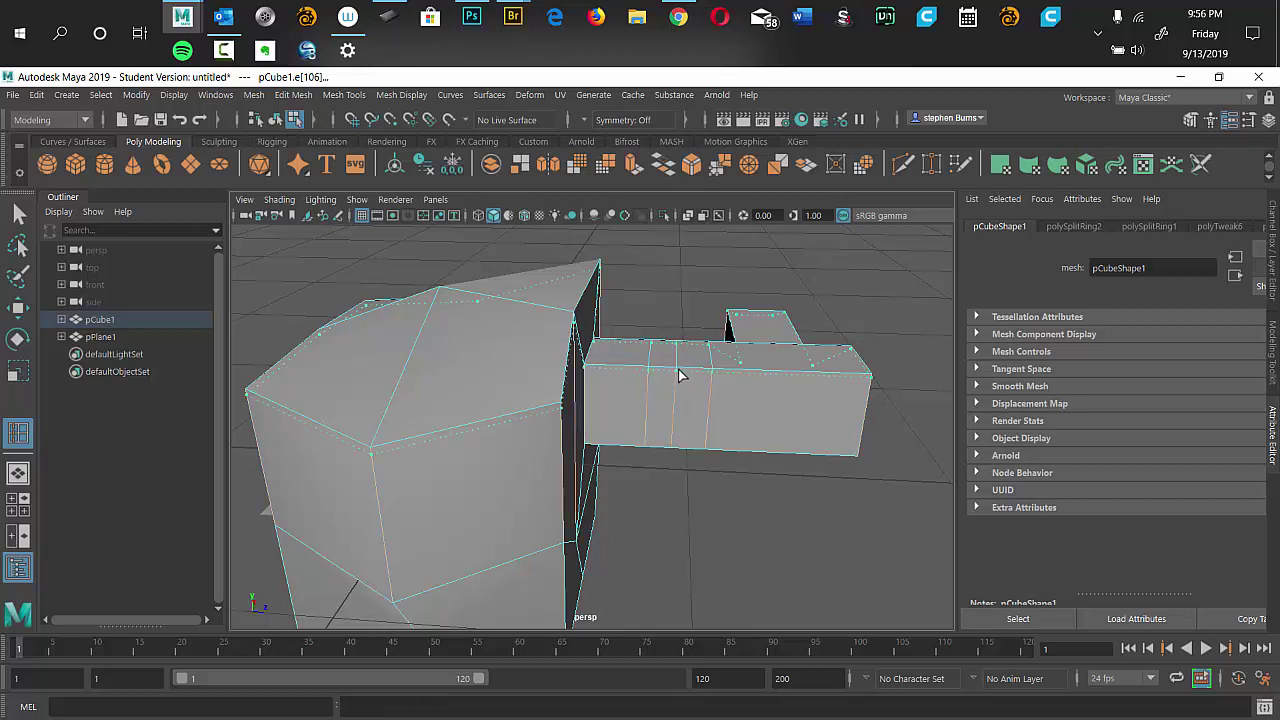
click(682, 369)
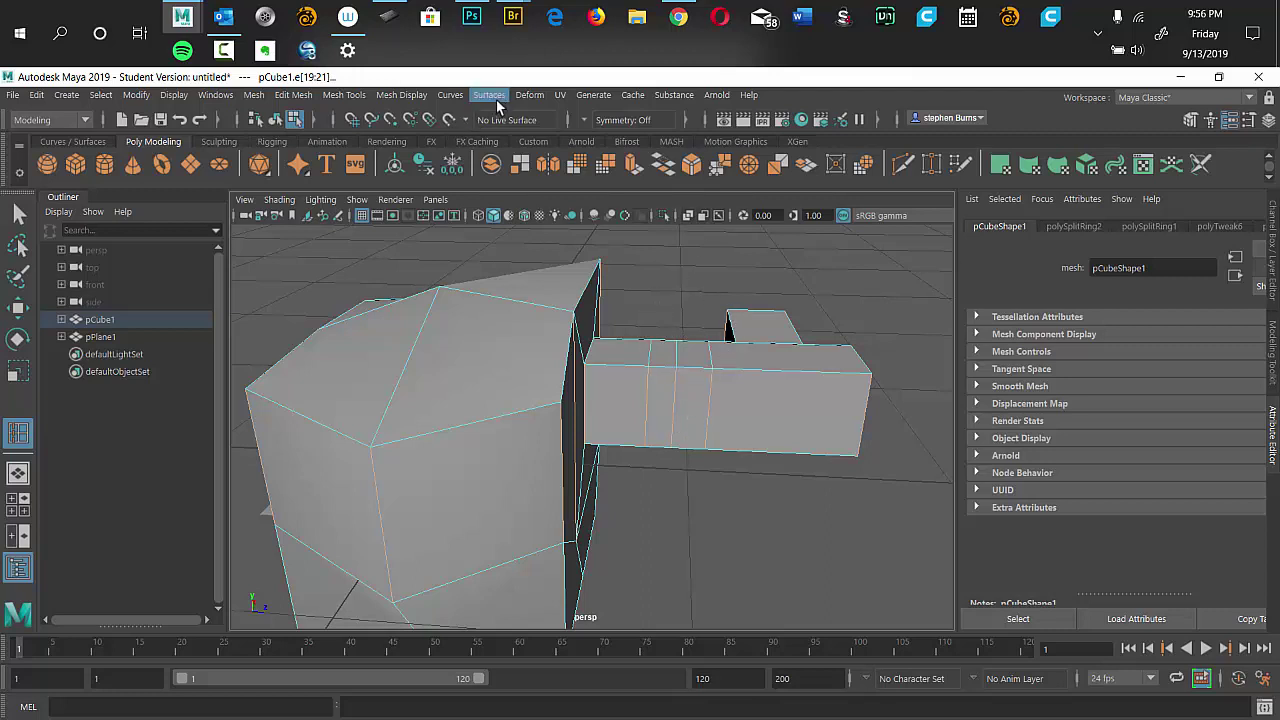
Cut a diagonal edge with Multi-Cut from the arm's top edge to its bottom edge.
click(398, 98)
mouse_move(345, 96)
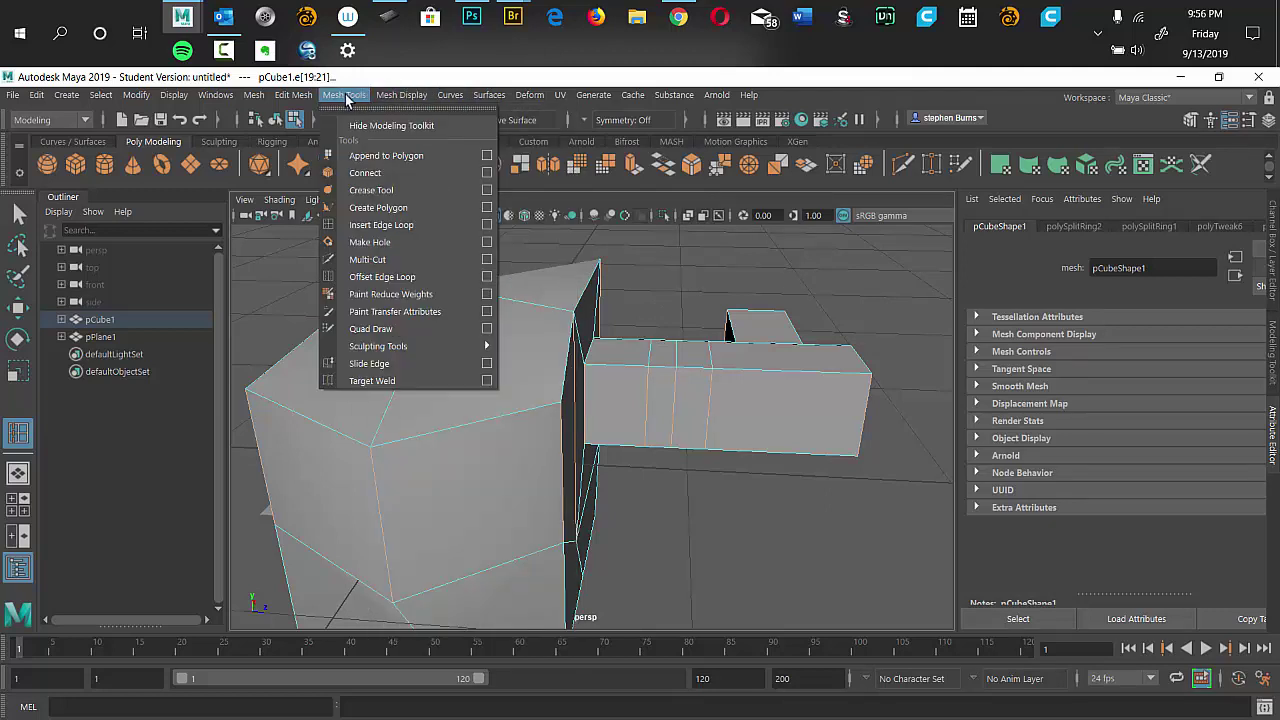
click(396, 260)
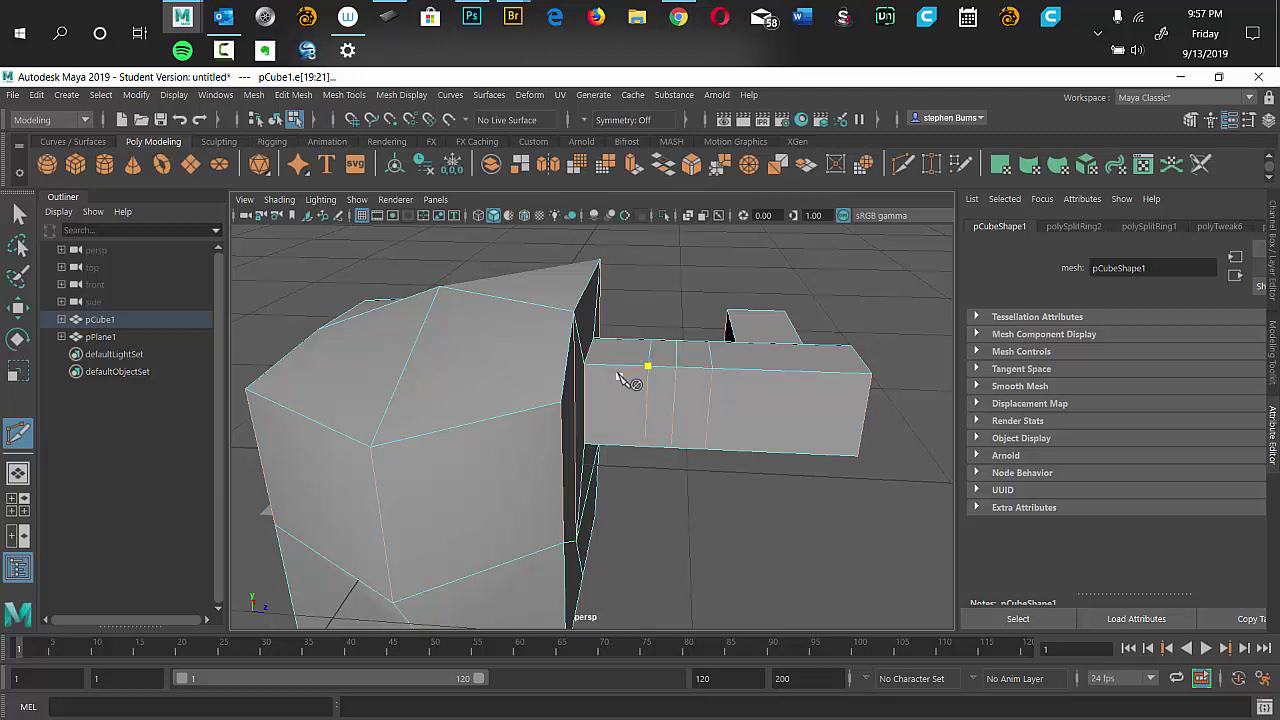
click(632, 362)
click(584, 445)
key(Return)
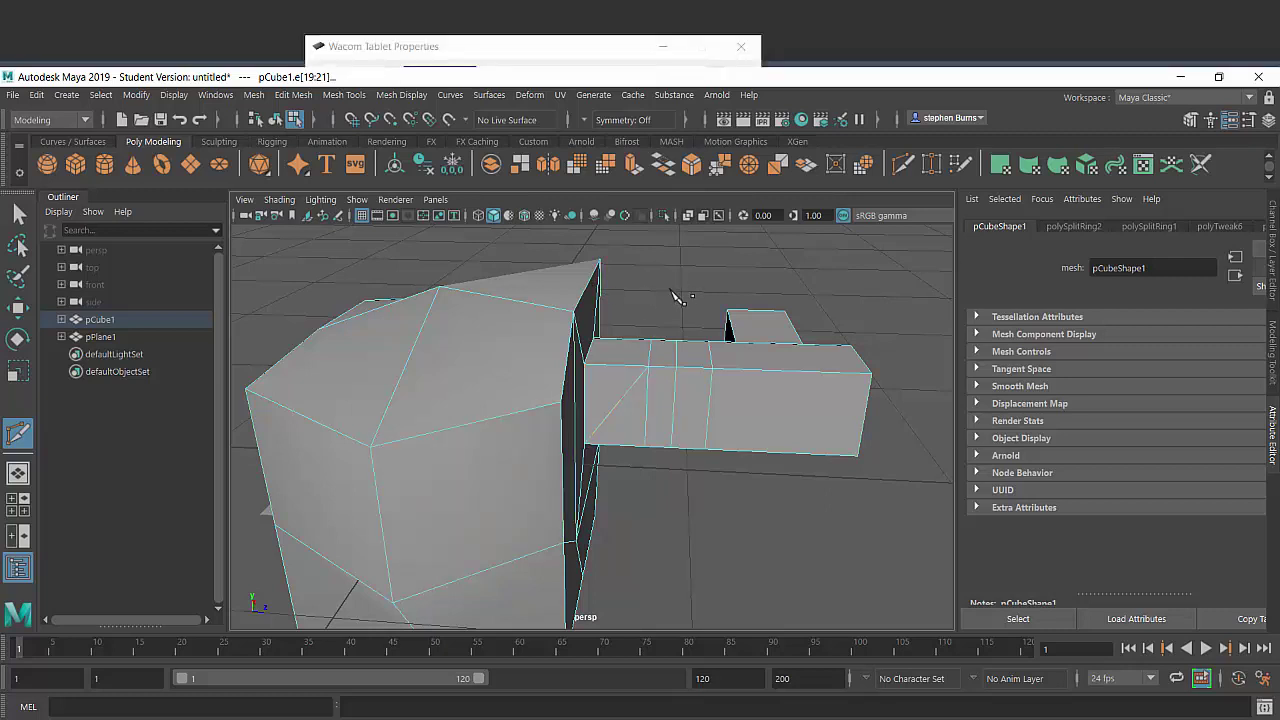
right_click(665, 229)
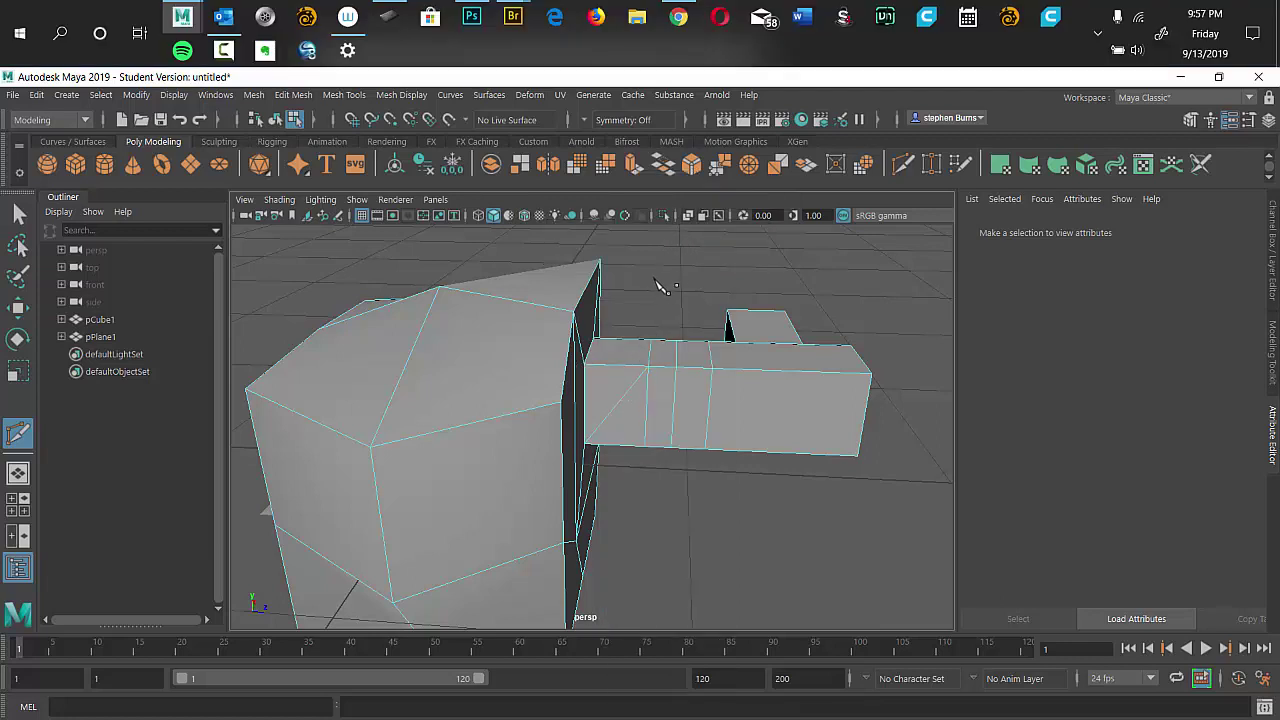
key(q)
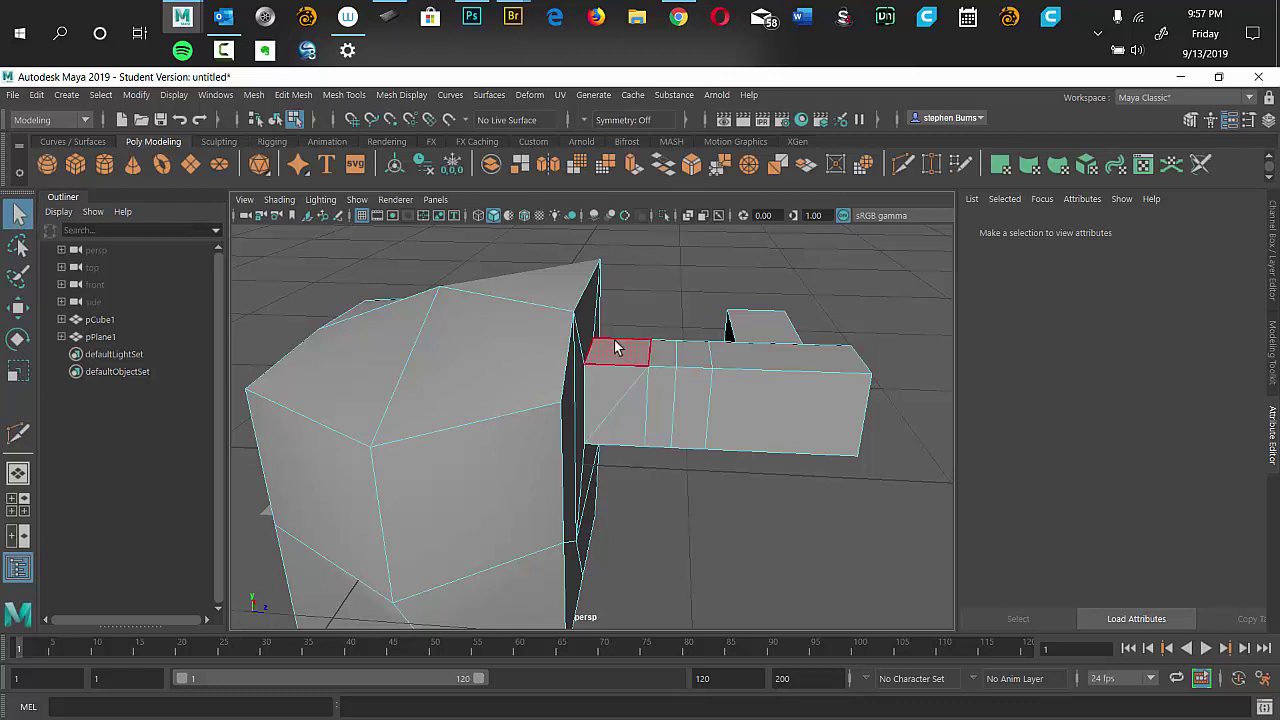
Extrude the triangular side face and drag it downward into a slab below the arm.
click(628, 420)
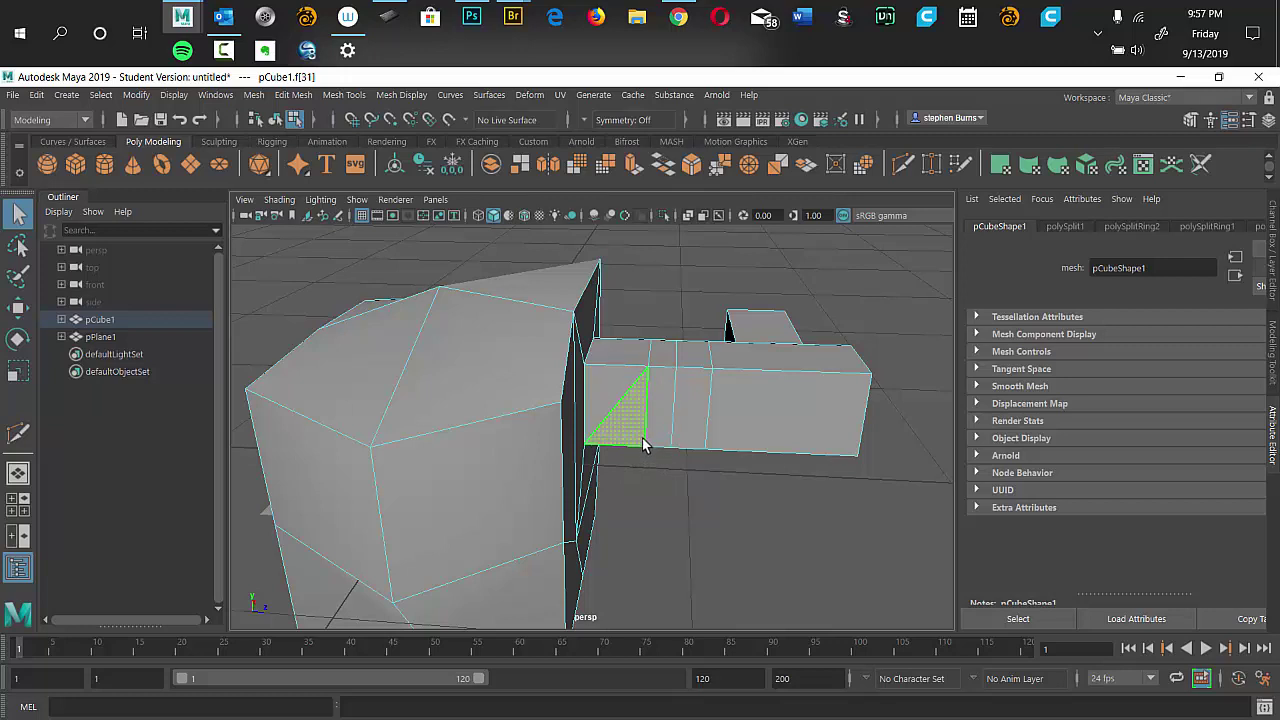
key(ctrl+e)
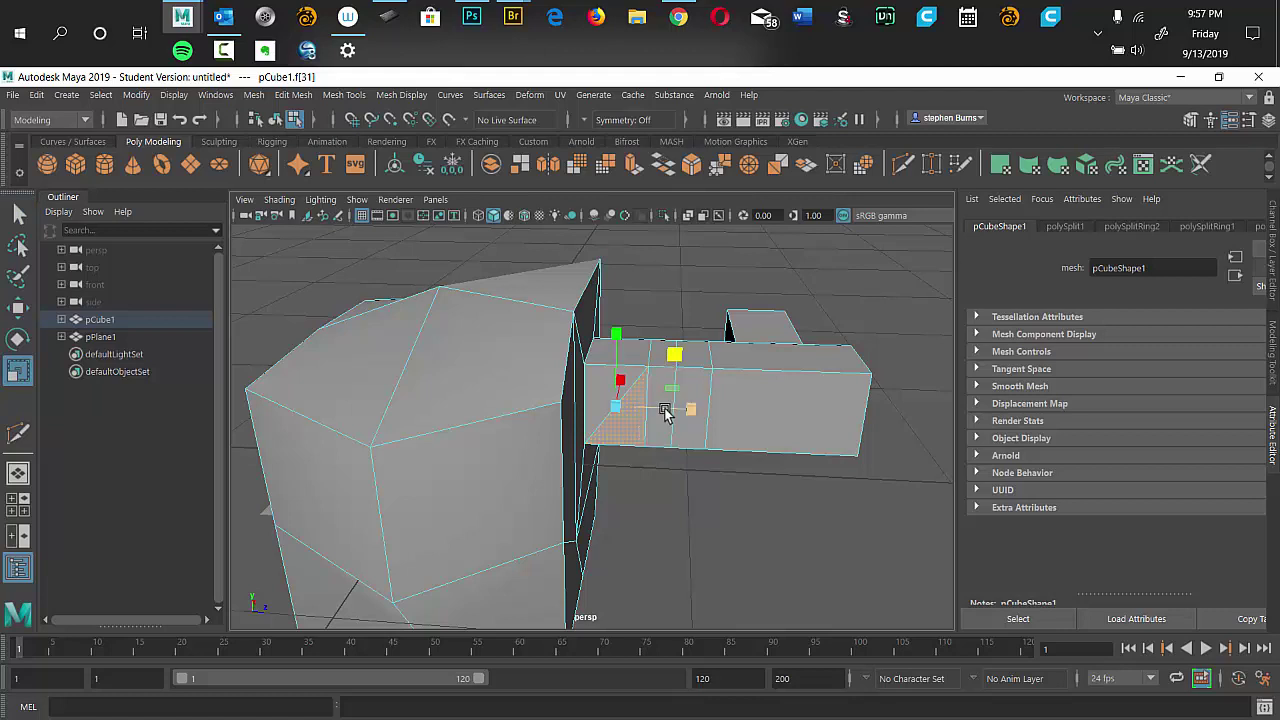
click(673, 357)
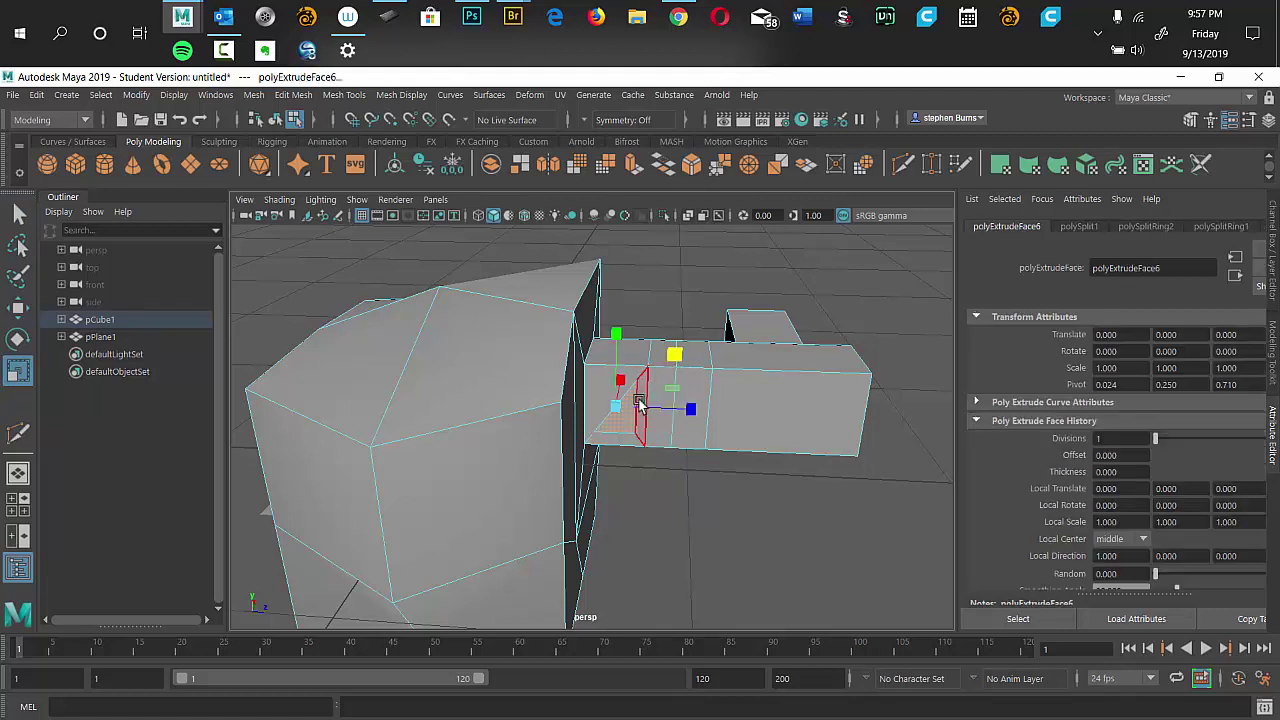
key(w)
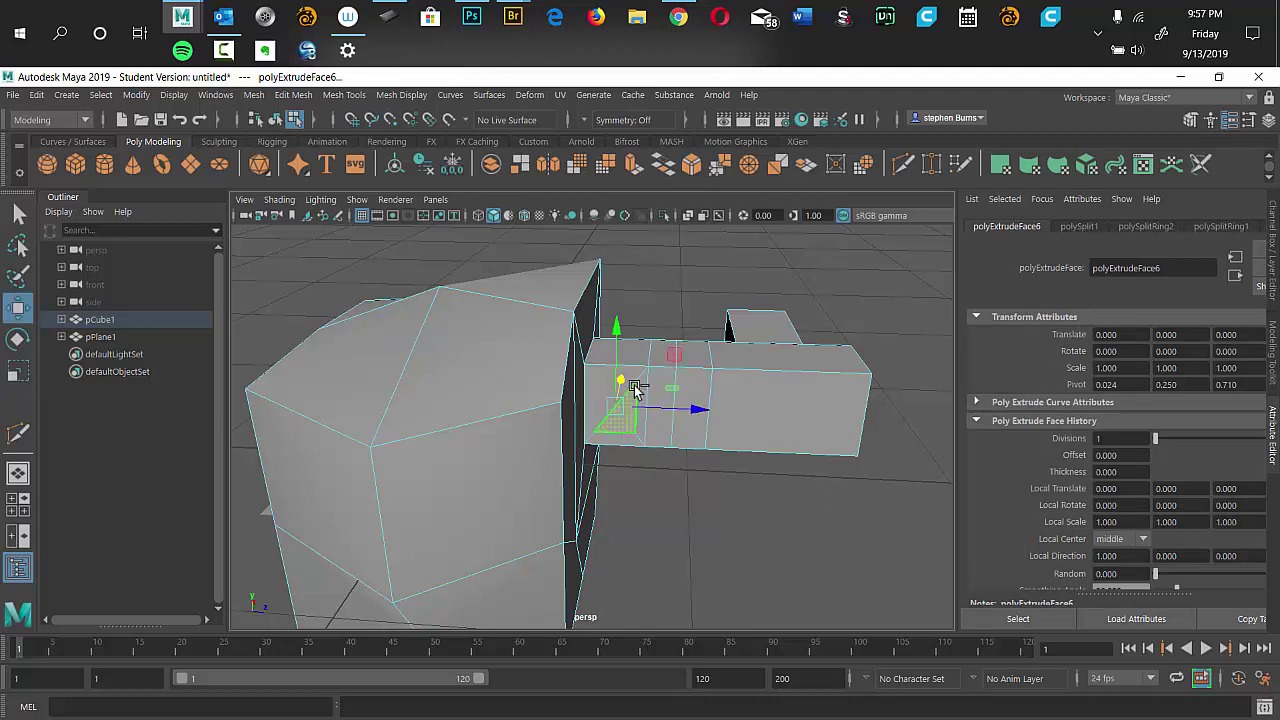
shift+right_click(622, 370)
drag(645, 372, 594, 490)
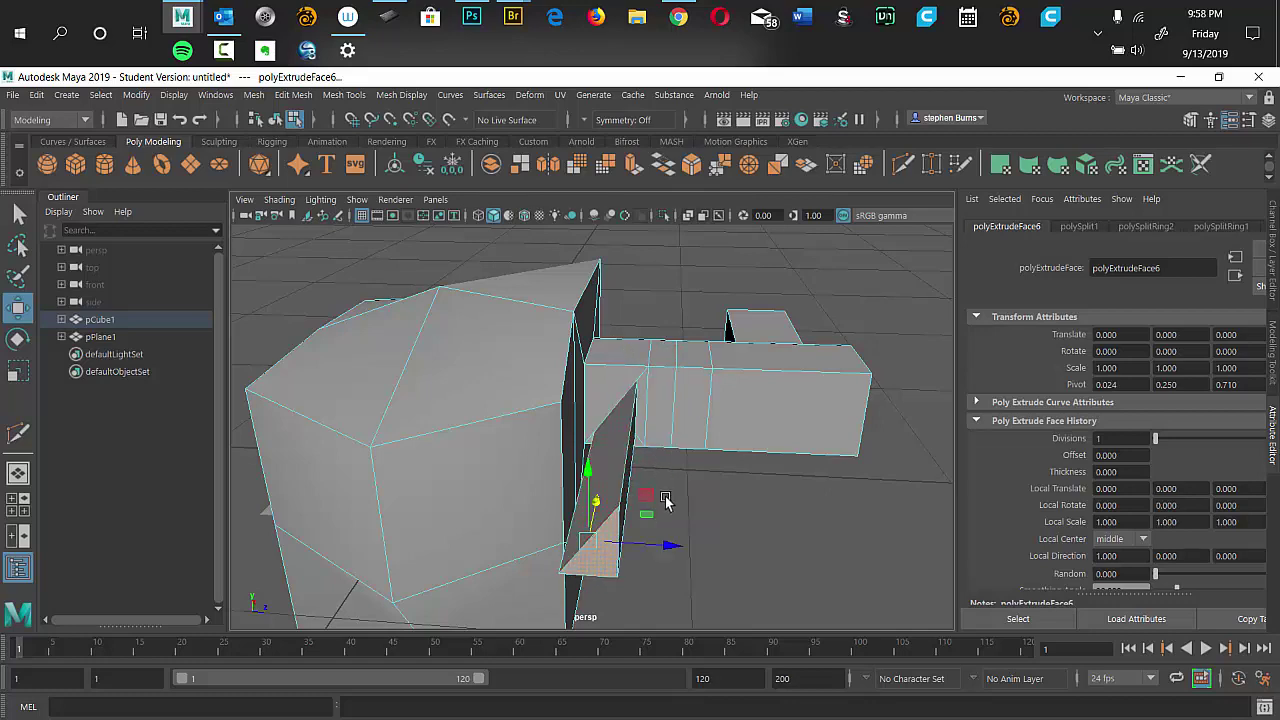
drag(682, 523, 680, 440)
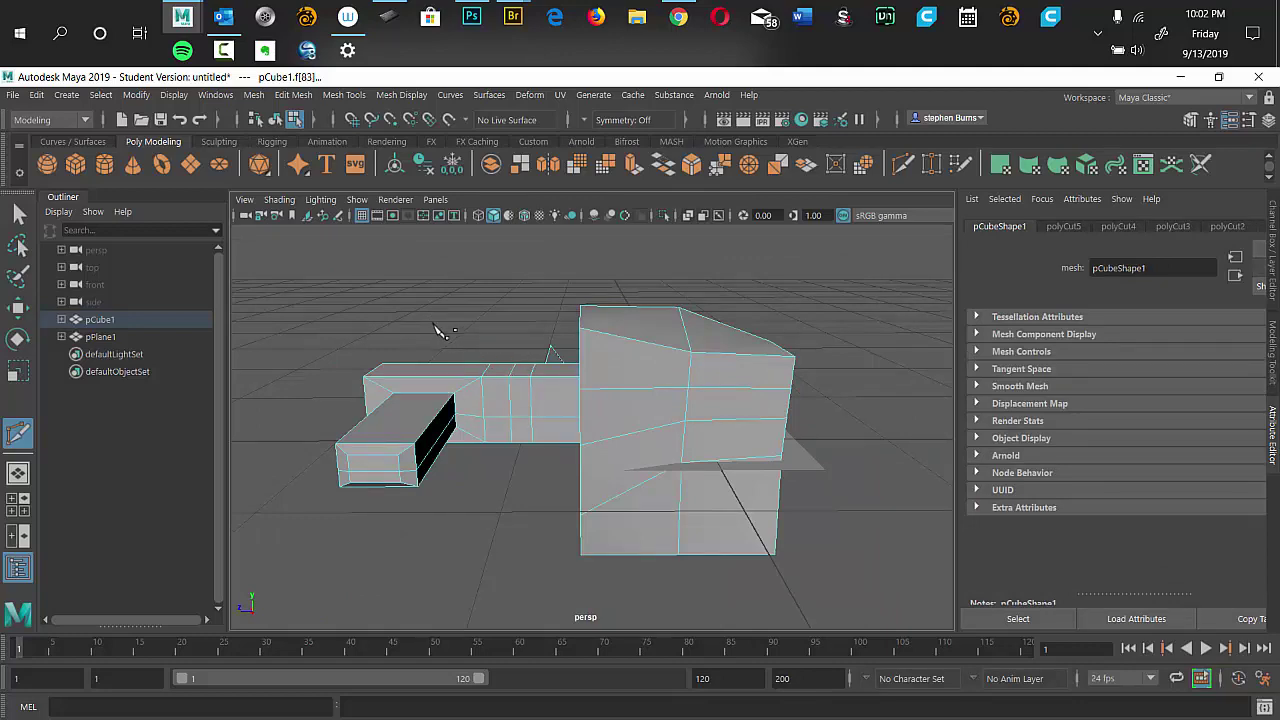
Slice another cut line across the hammer mesh using a Mesh Tools cutting tool.
scroll(435, 330, up, 5)
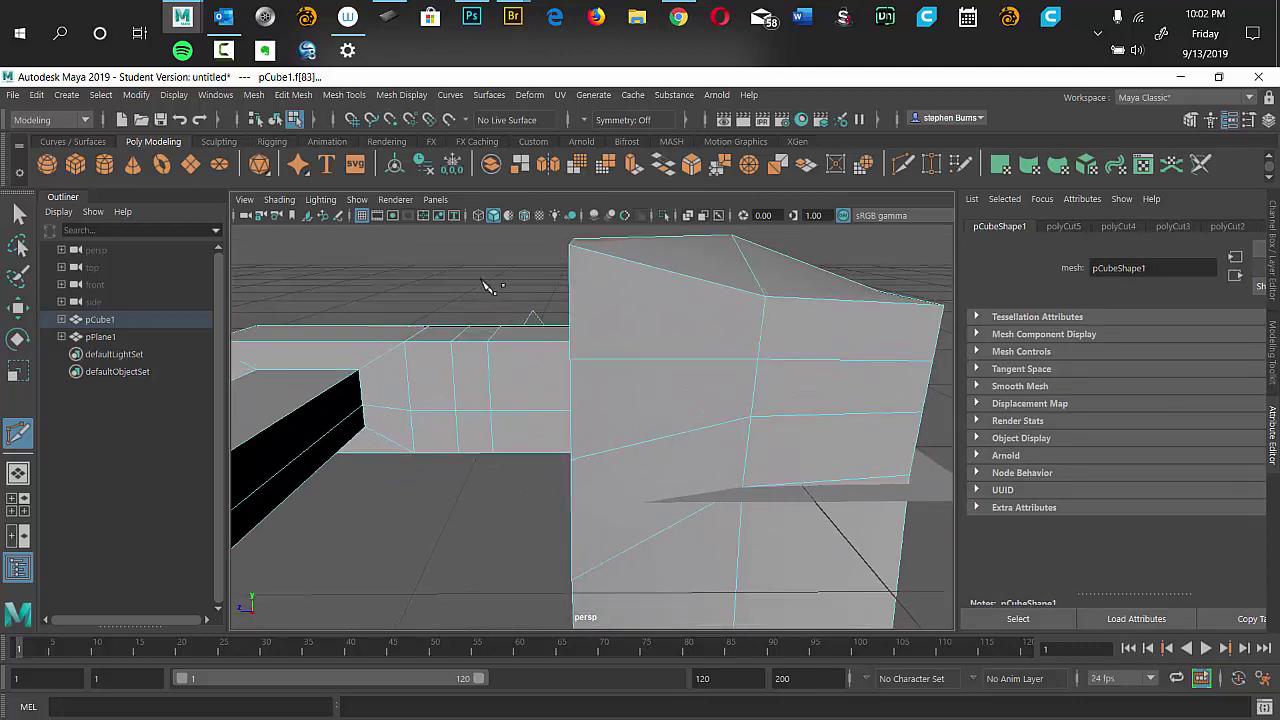
click(350, 97)
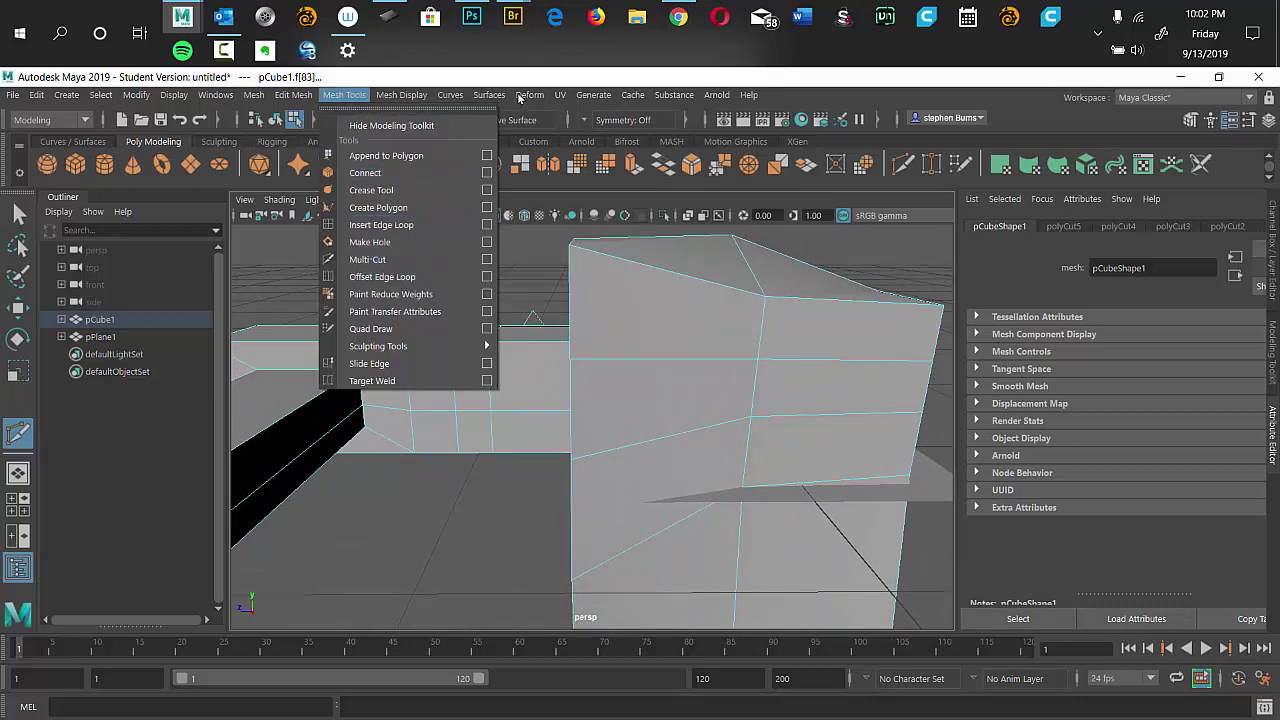
click(381, 225)
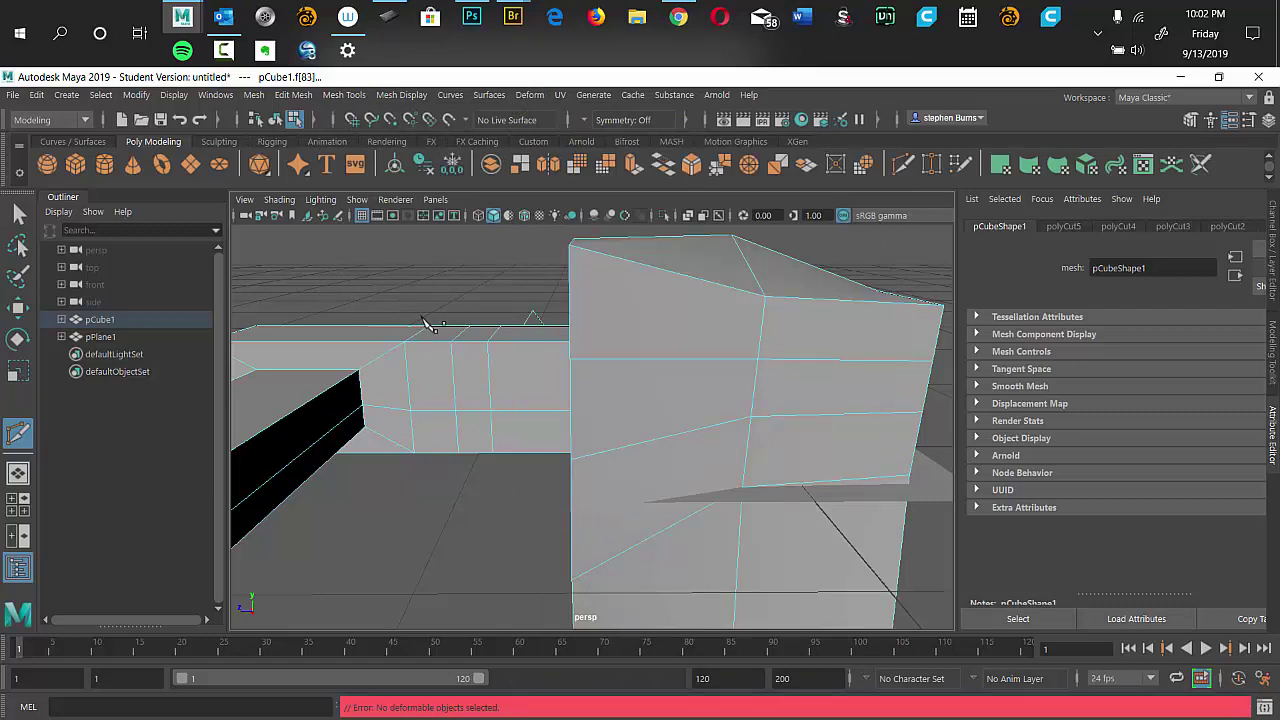
drag(406, 289, 510, 590)
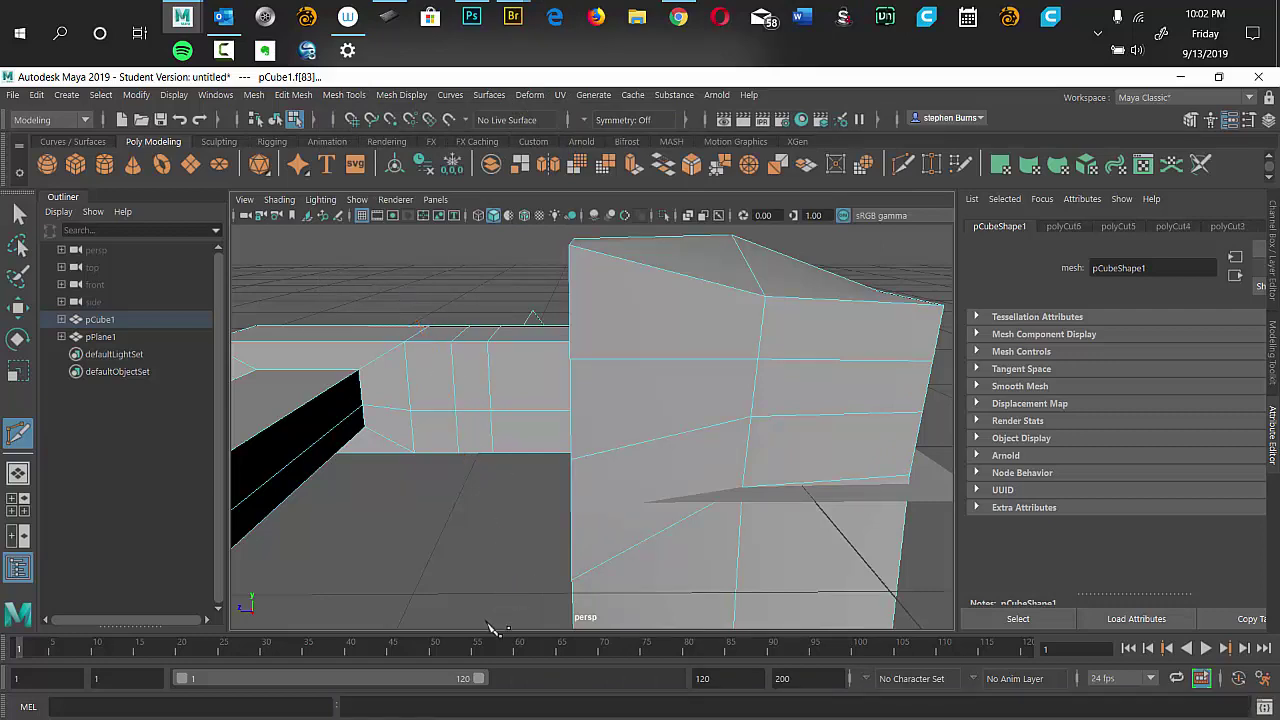
drag(452, 553, 452, 575)
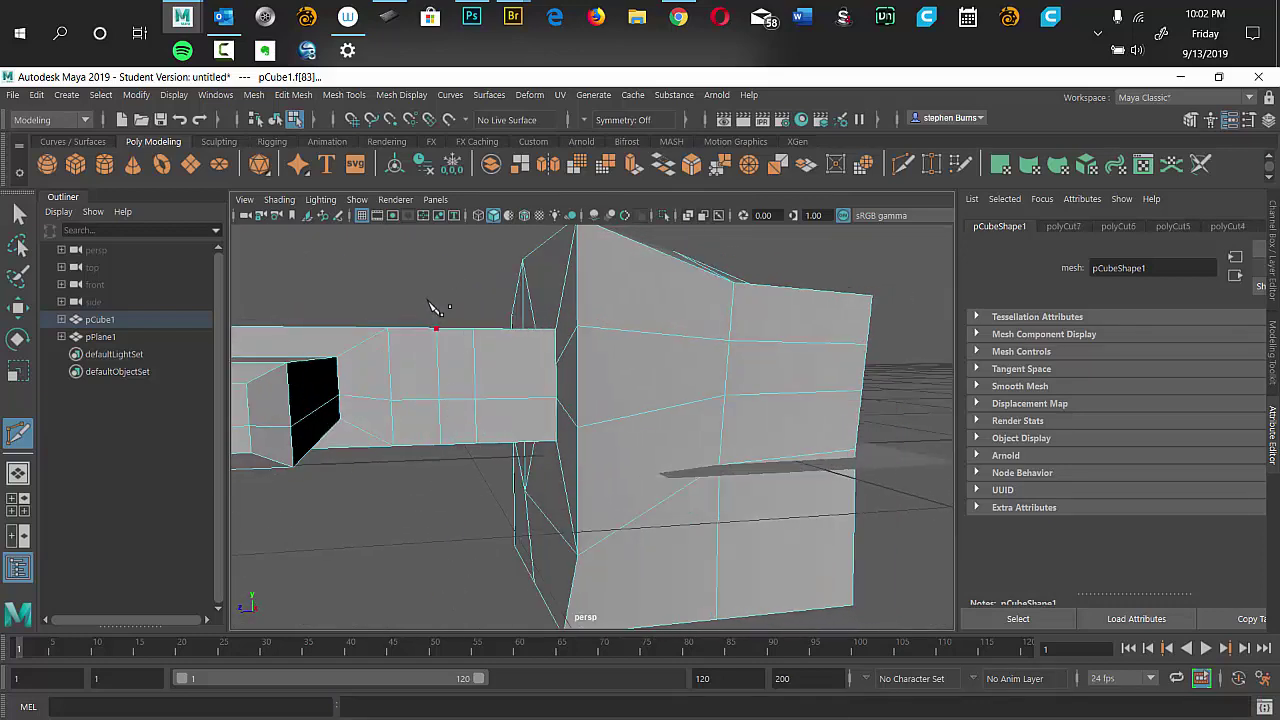
click(436, 328)
Select the handle face next to the head and frame it.
key(q)
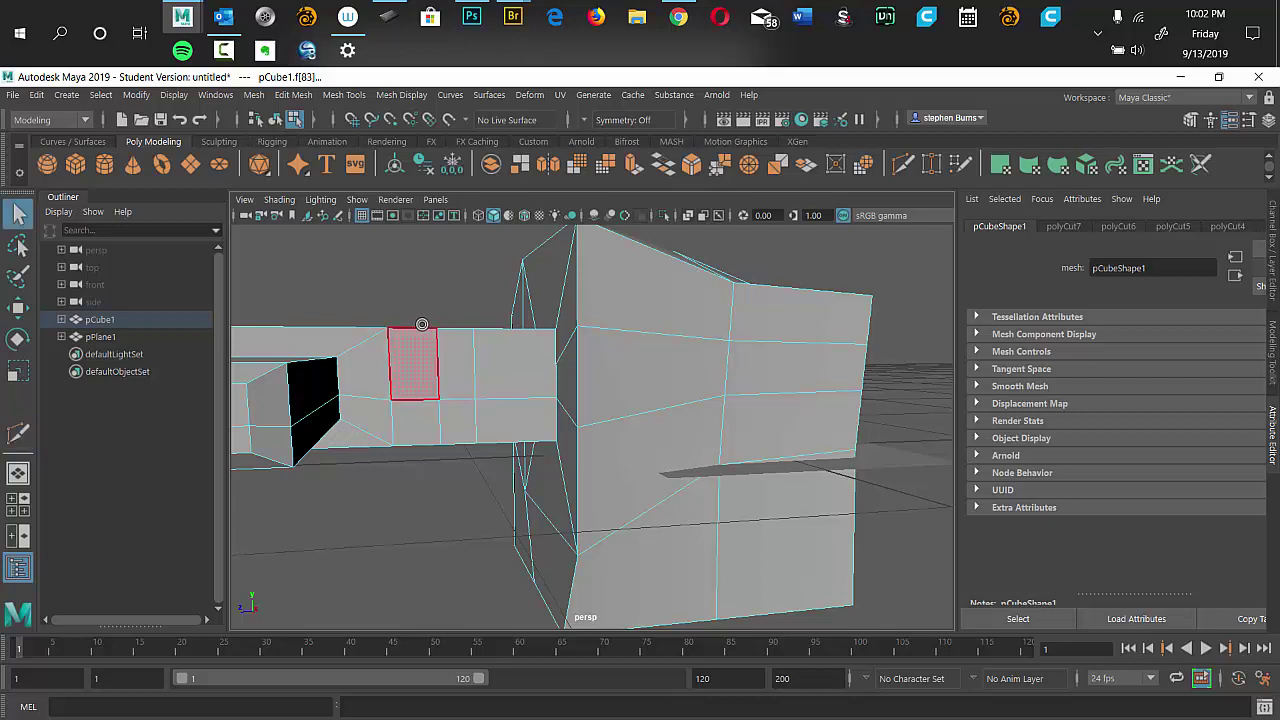
click(413, 363)
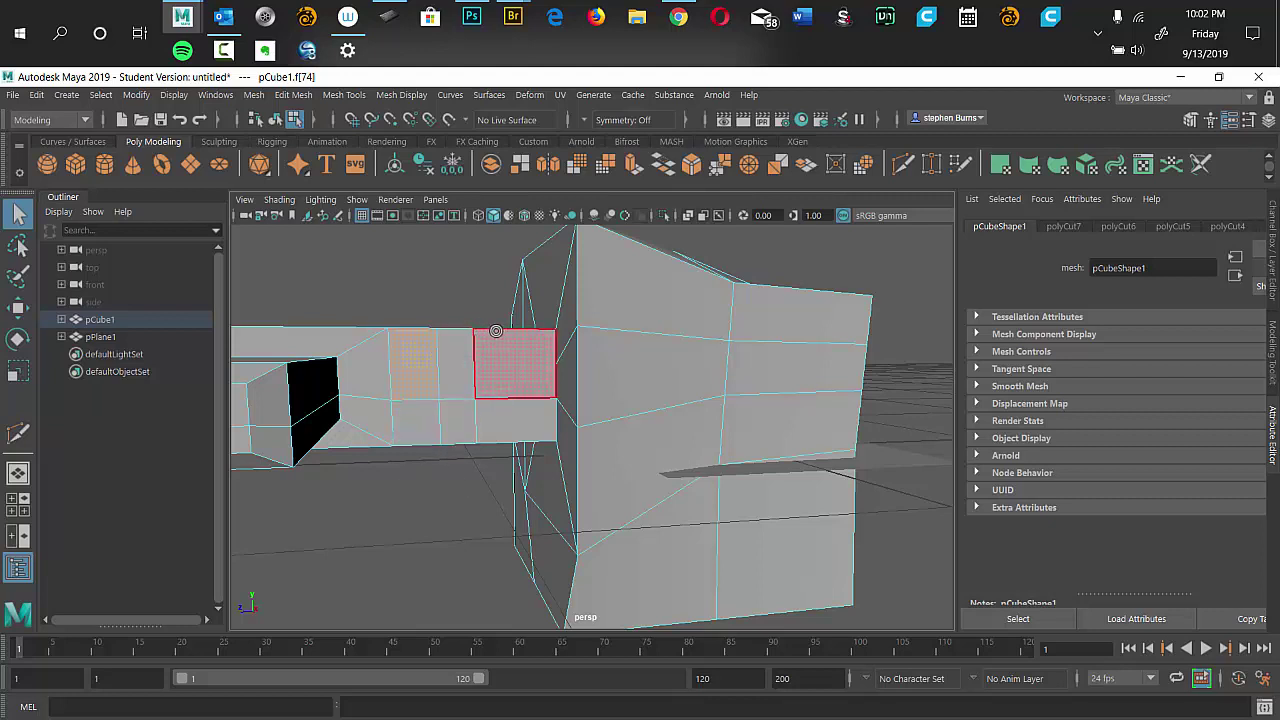
key(f)
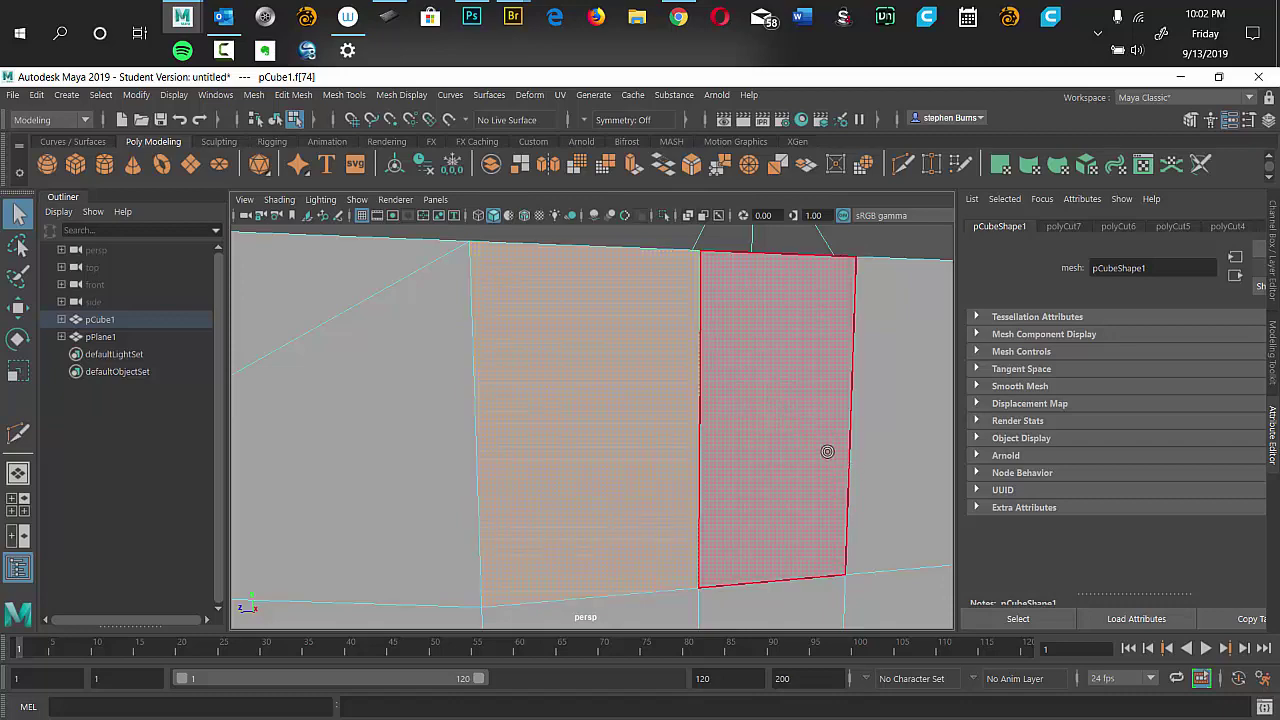
Cut a vertical edge with Multi-Cut from the face's top edge to its bottom edge.
drag(806, 480, 777, 466)
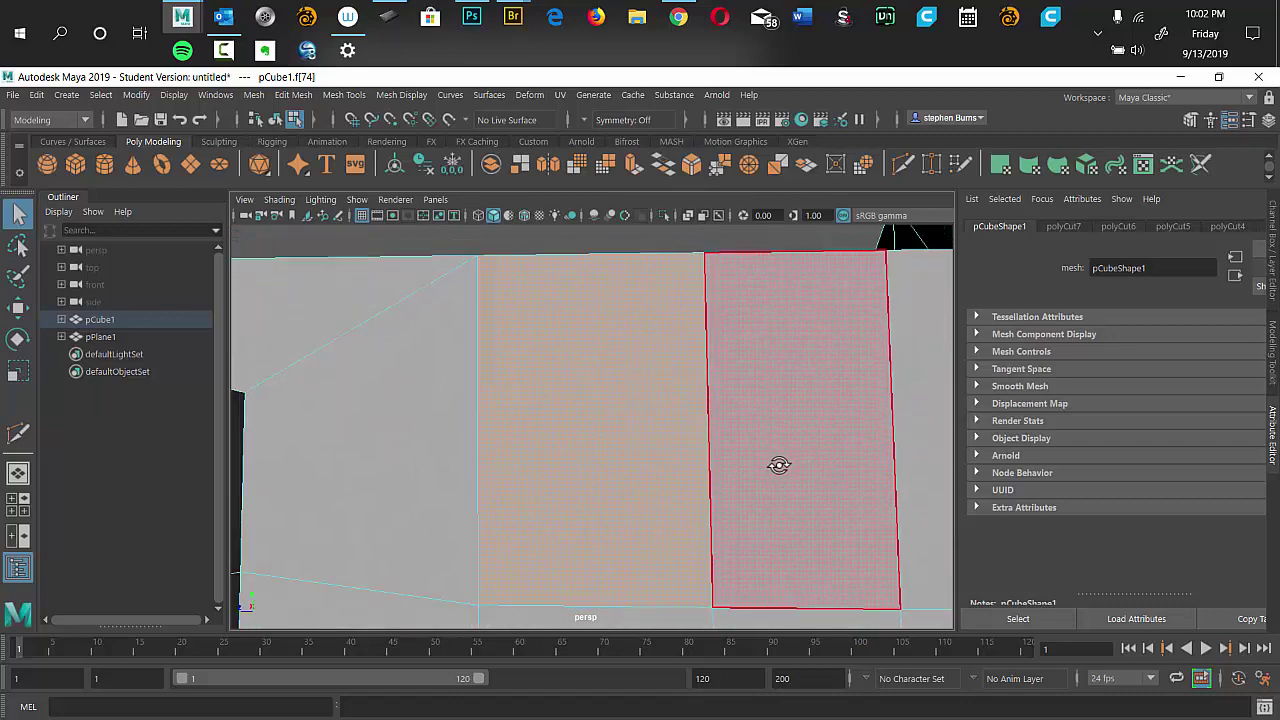
click(344, 95)
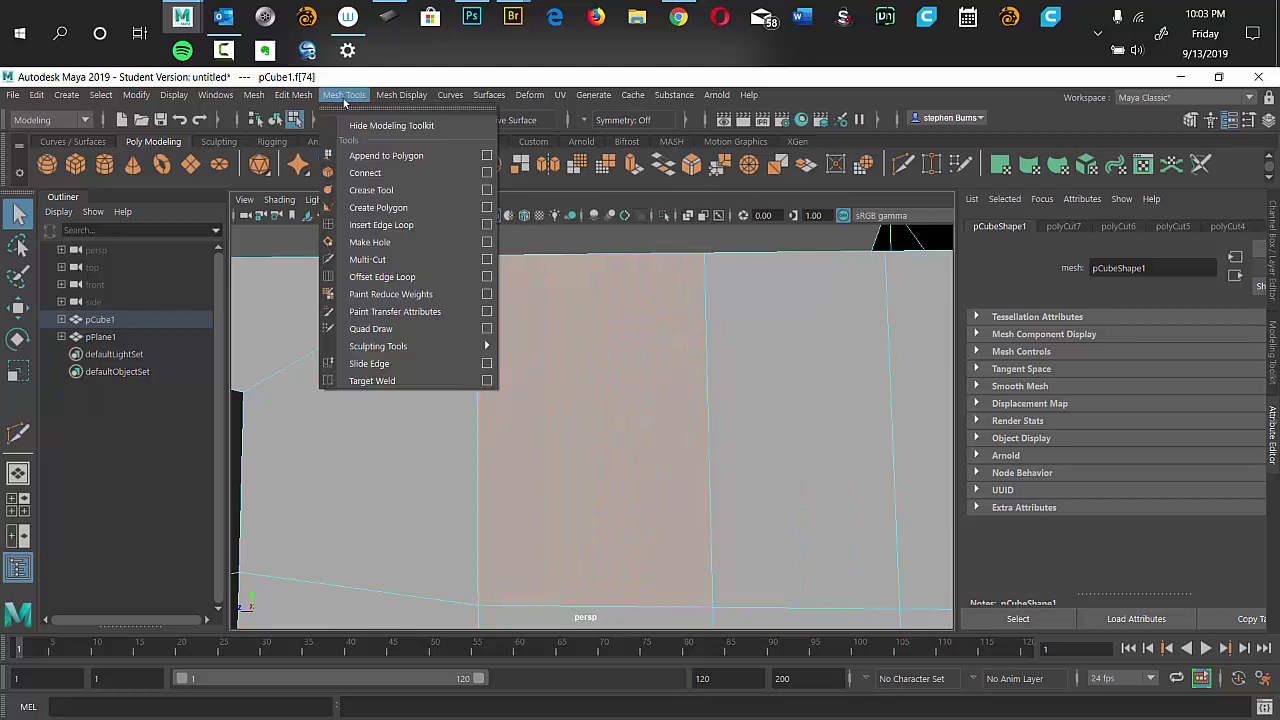
click(390, 261)
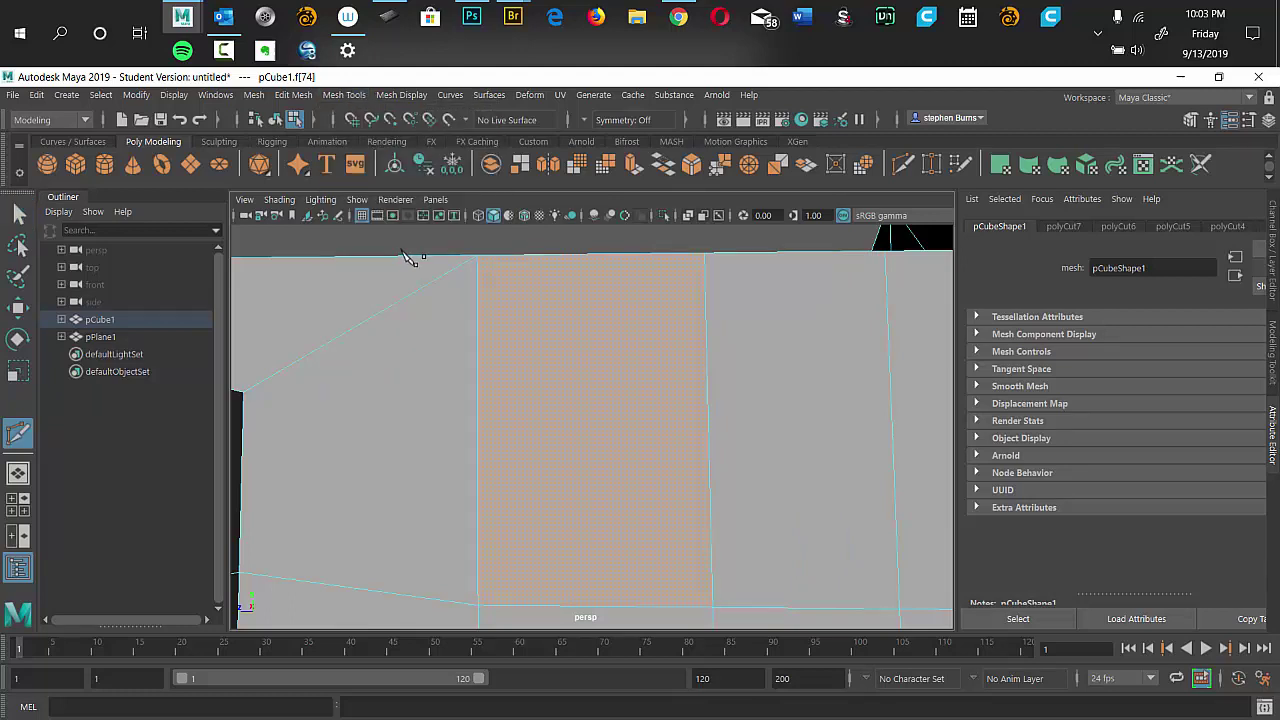
click(556, 254)
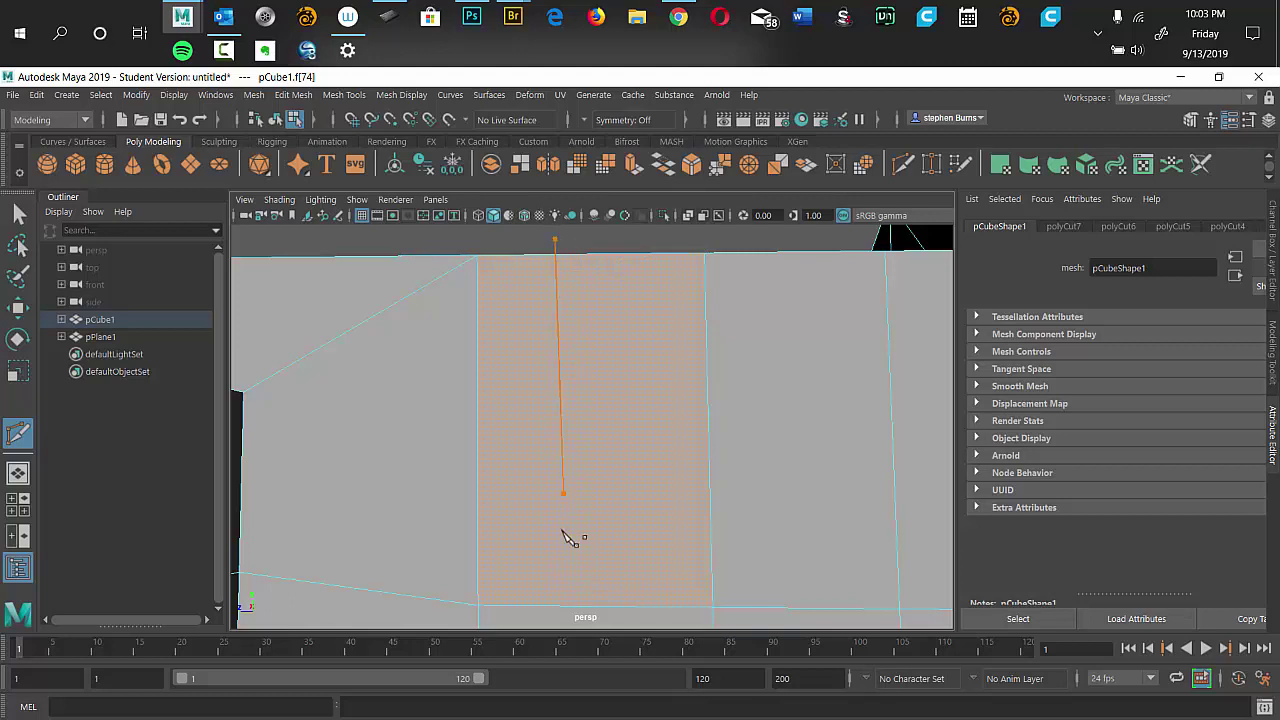
click(551, 606)
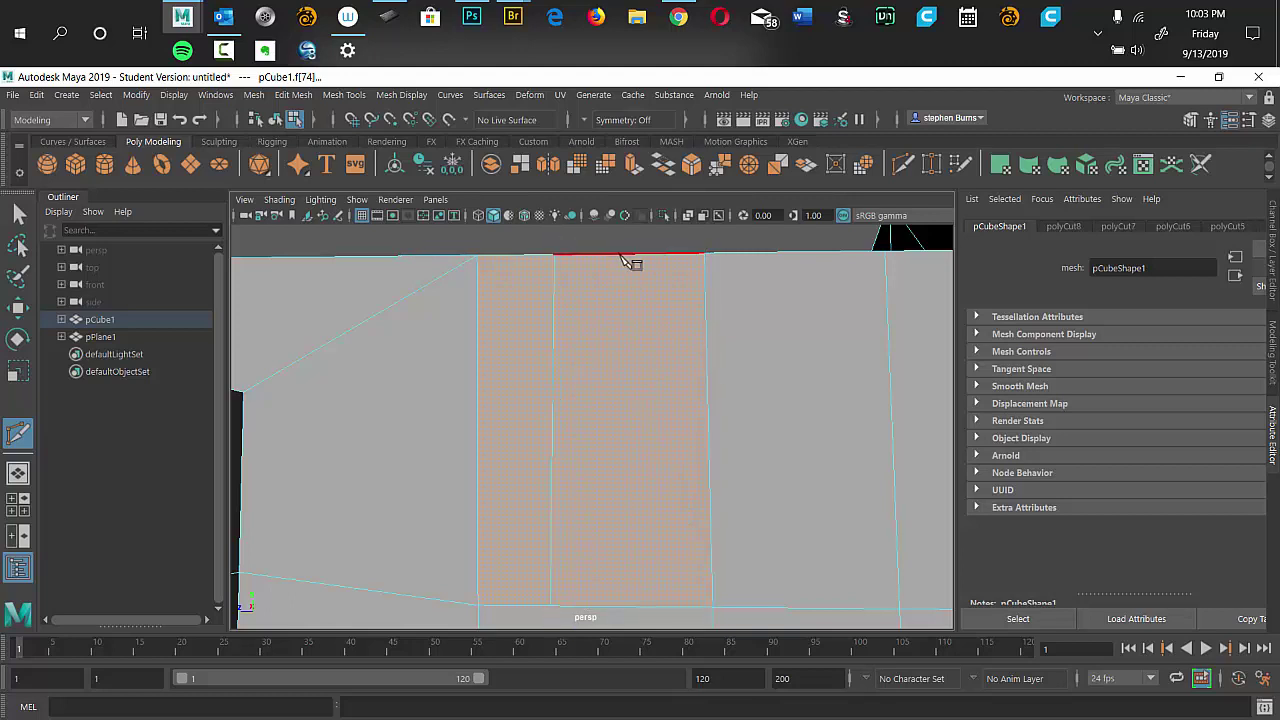
drag(645, 245, 677, 243)
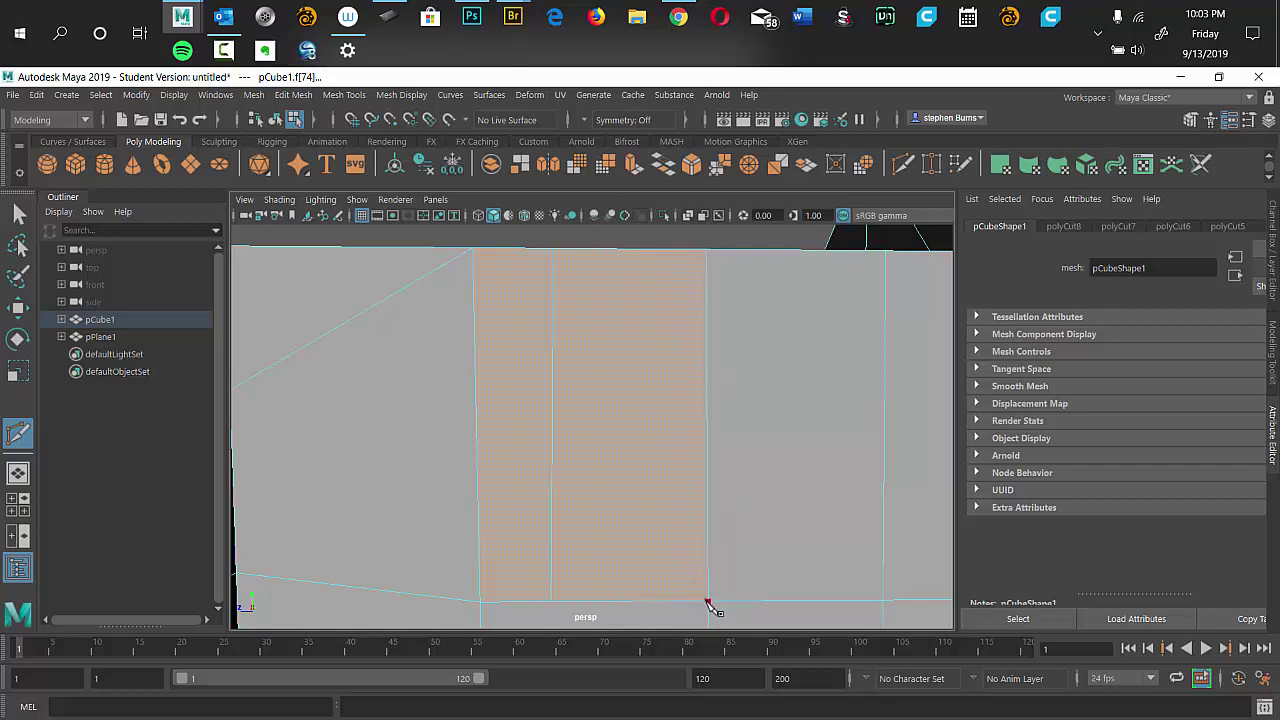
Cut a diagonal edge from the top corner to the bottom edge, then clear the selection.
drag(707, 604, 562, 260)
click(554, 251)
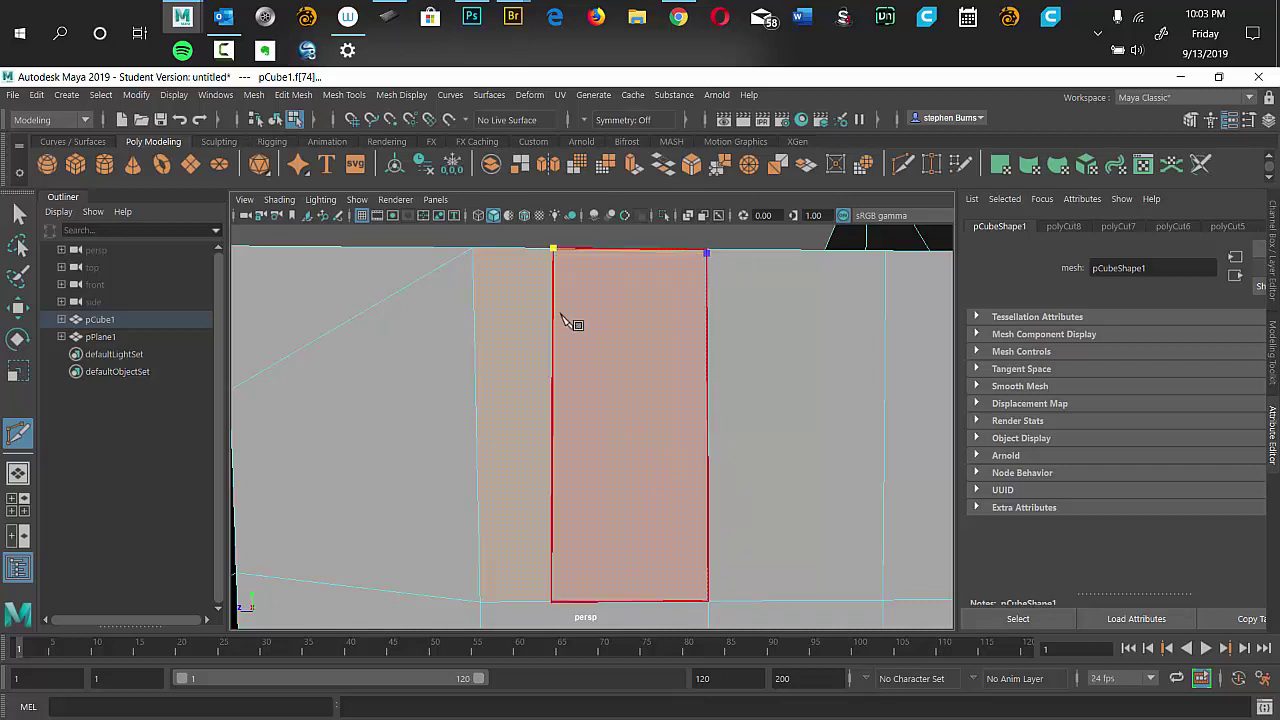
click(642, 482)
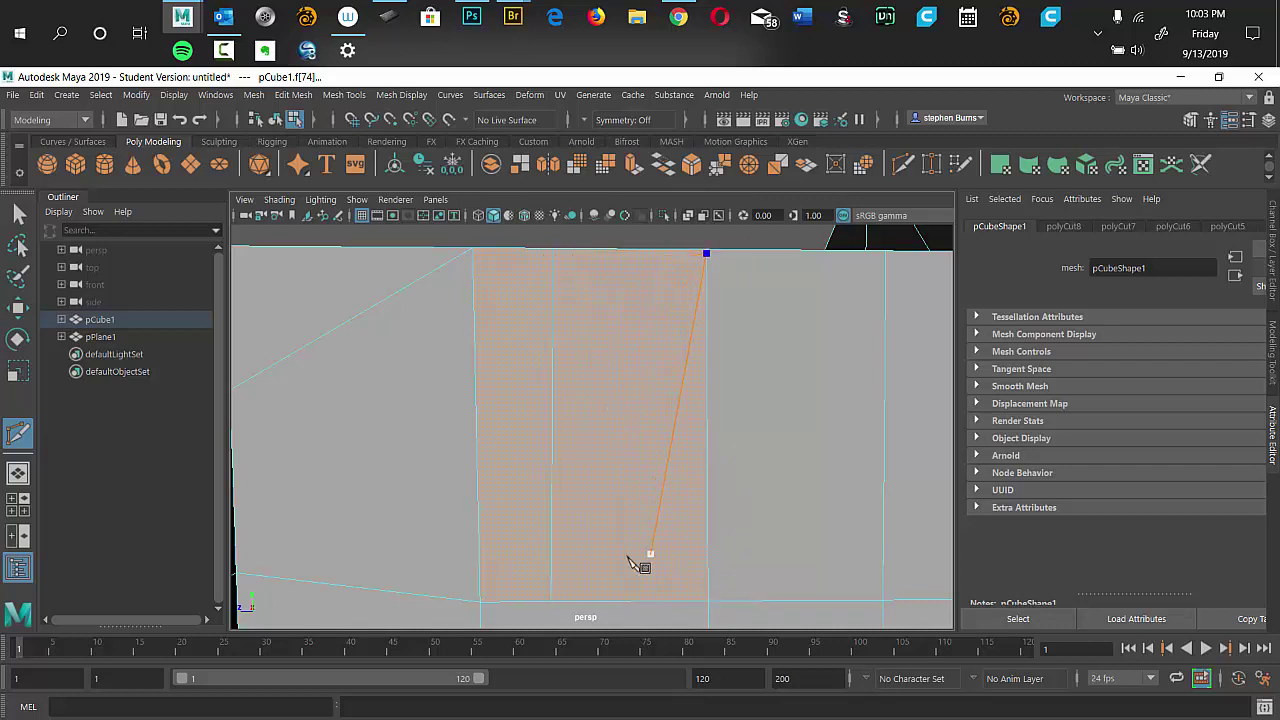
click(553, 605)
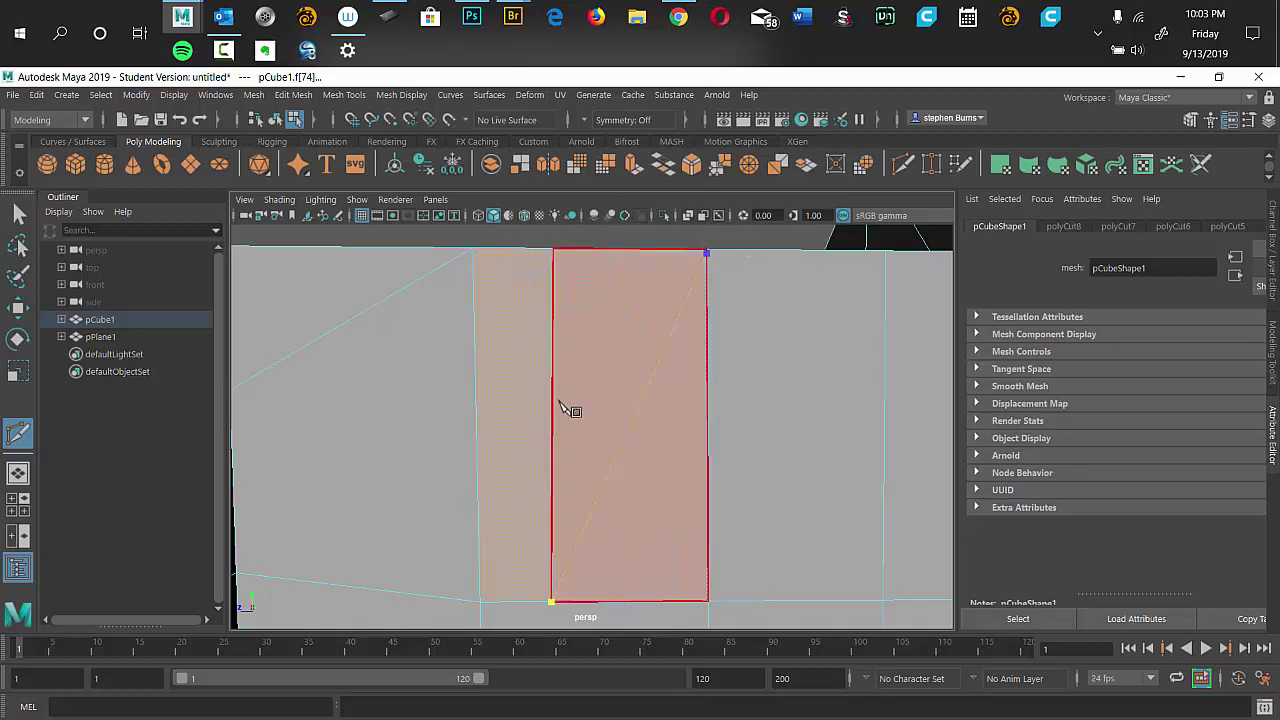
alt+drag(749, 243, 651, 380)
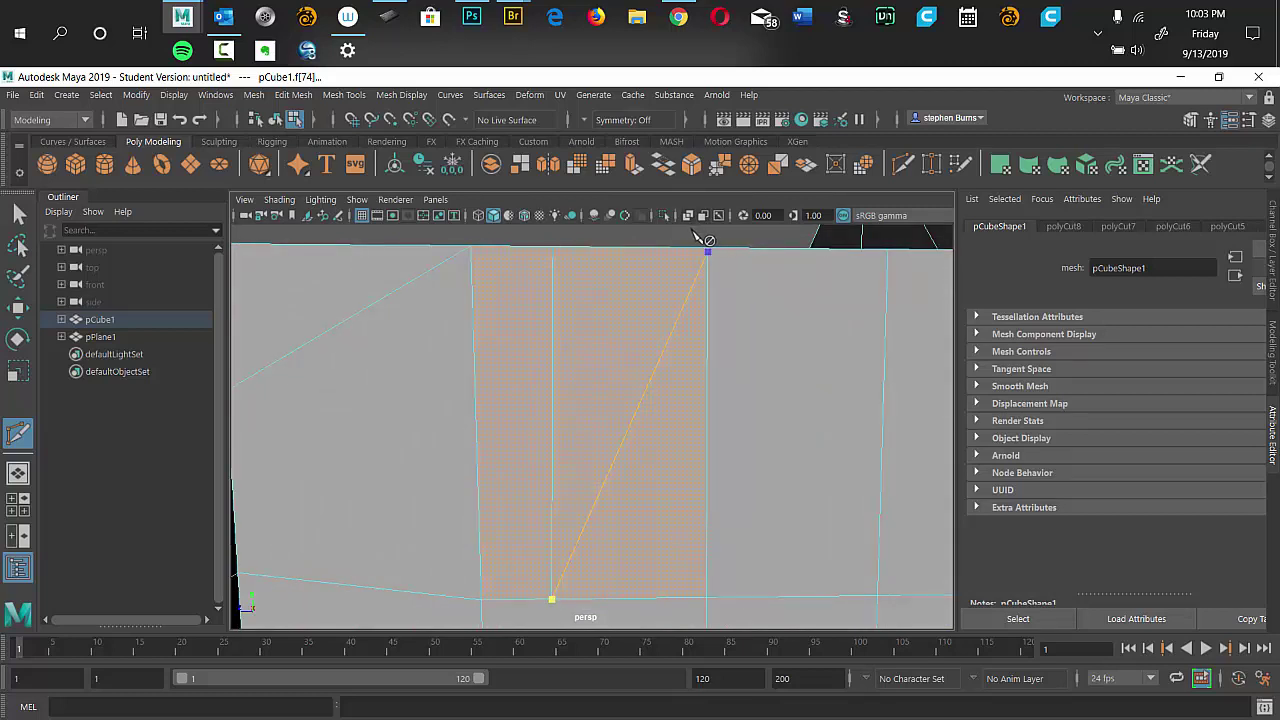
click(698, 240)
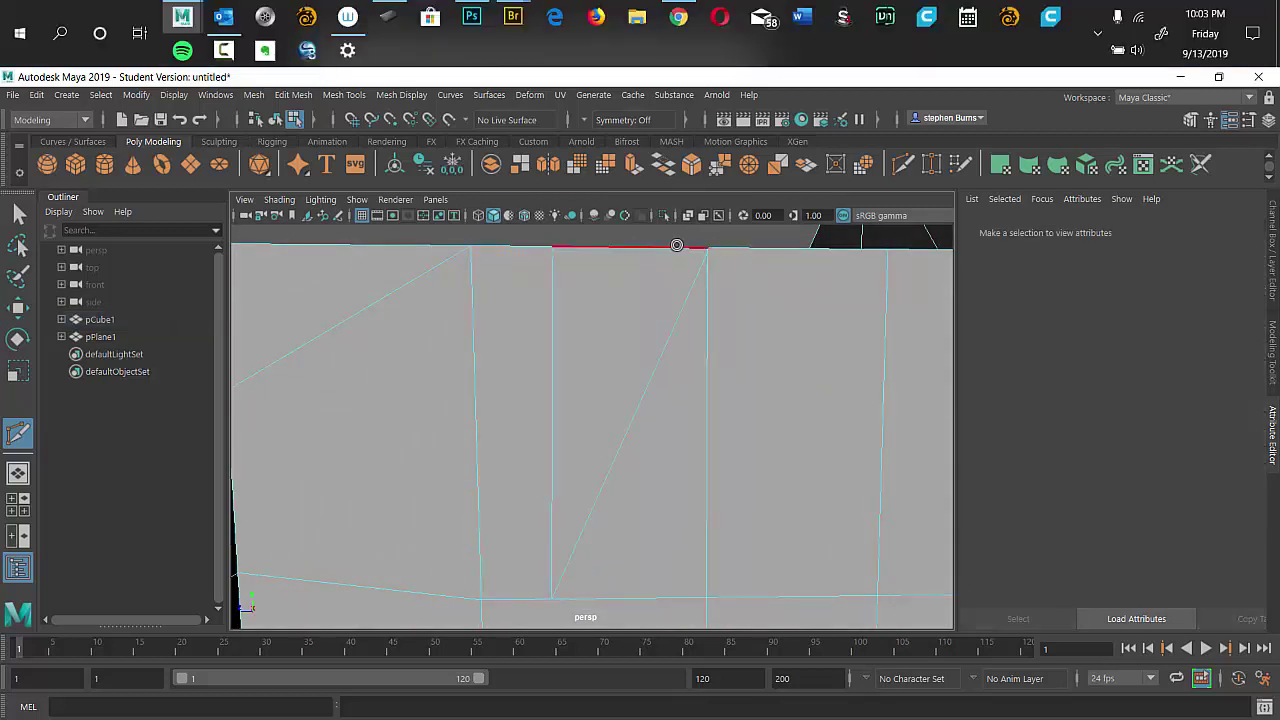
key(q)
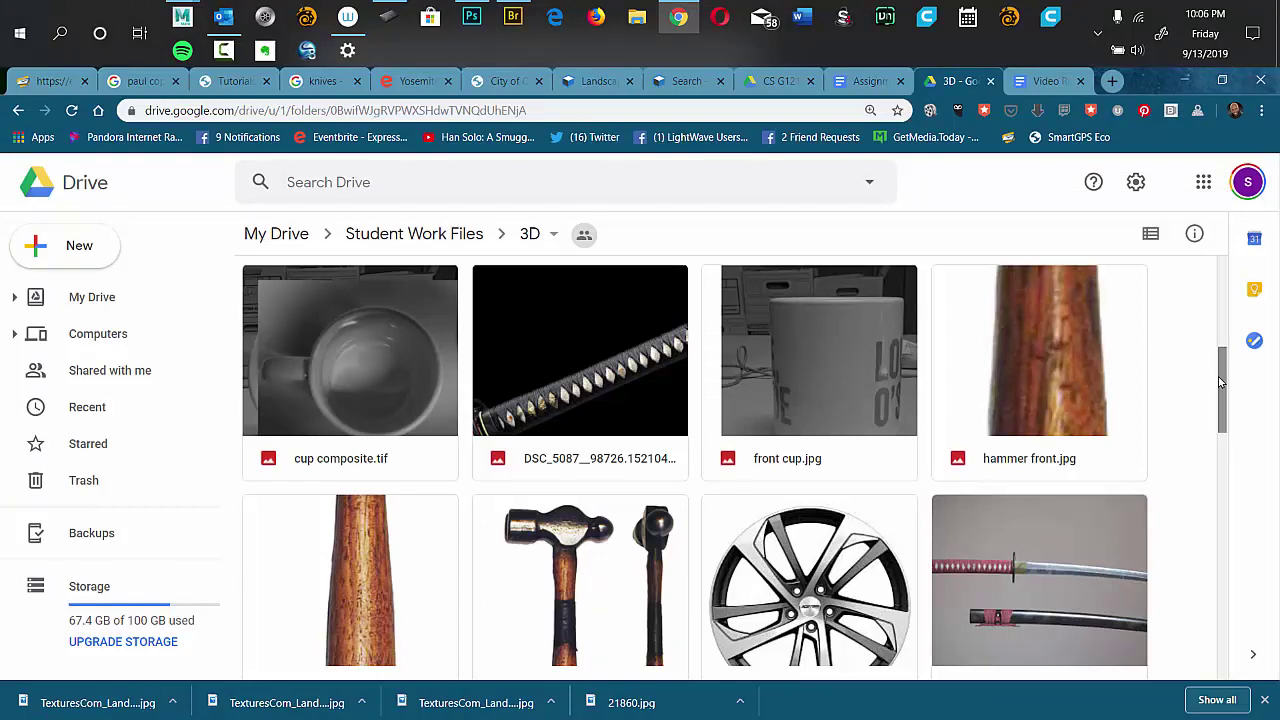
Preview the wine-glass image in the Drive 3D folder and attempt to download it, hitting HTTP ERROR 403.
drag(1219, 387, 1213, 263)
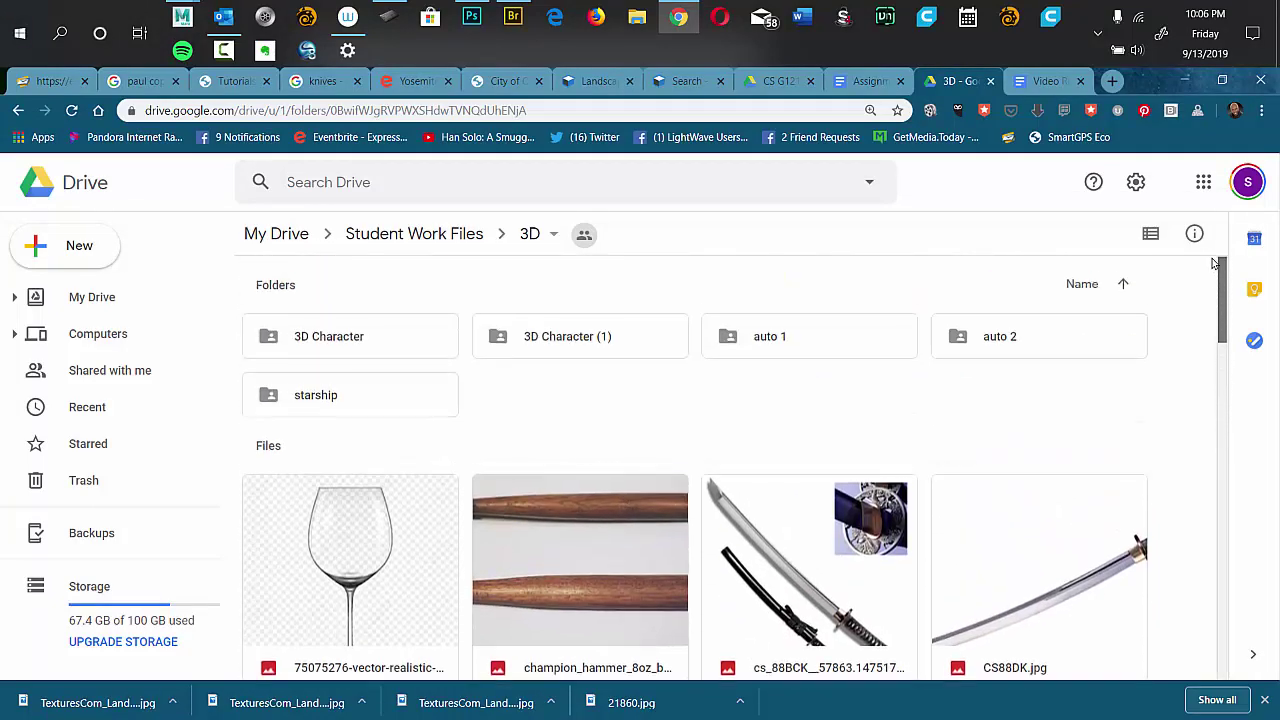
scroll(1205, 300, down, 2)
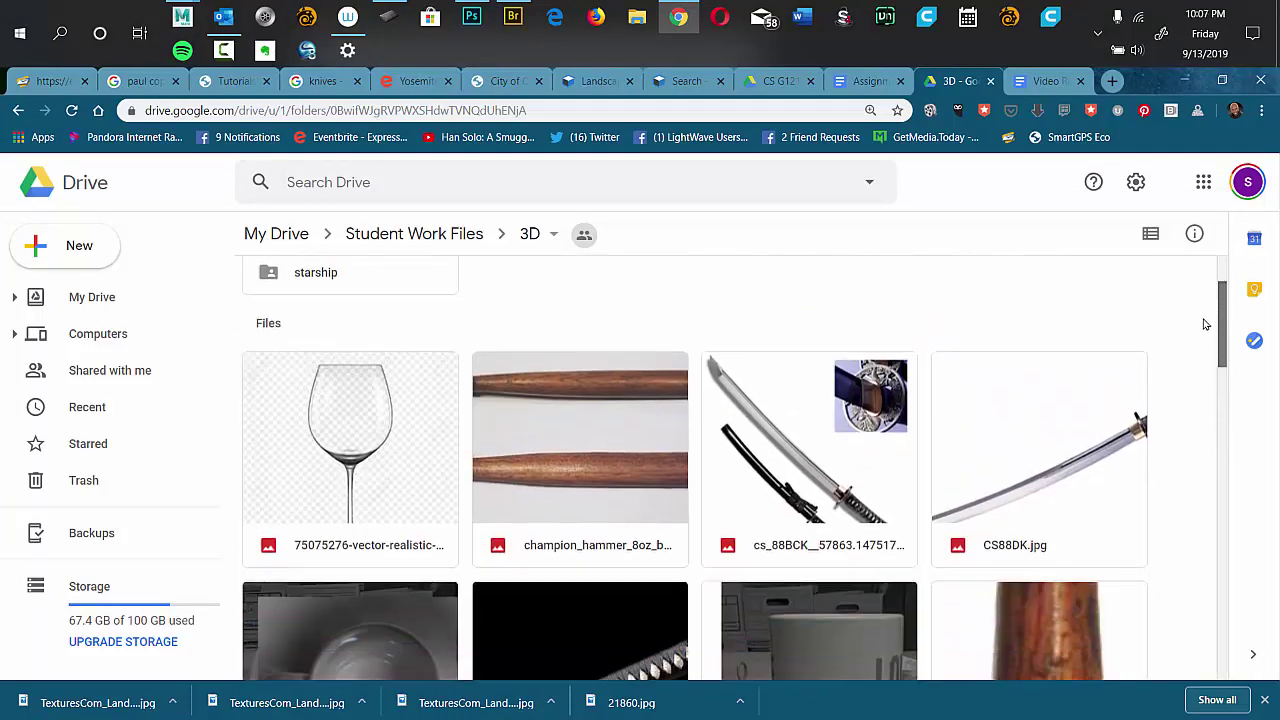
scroll(1194, 283, up, 2)
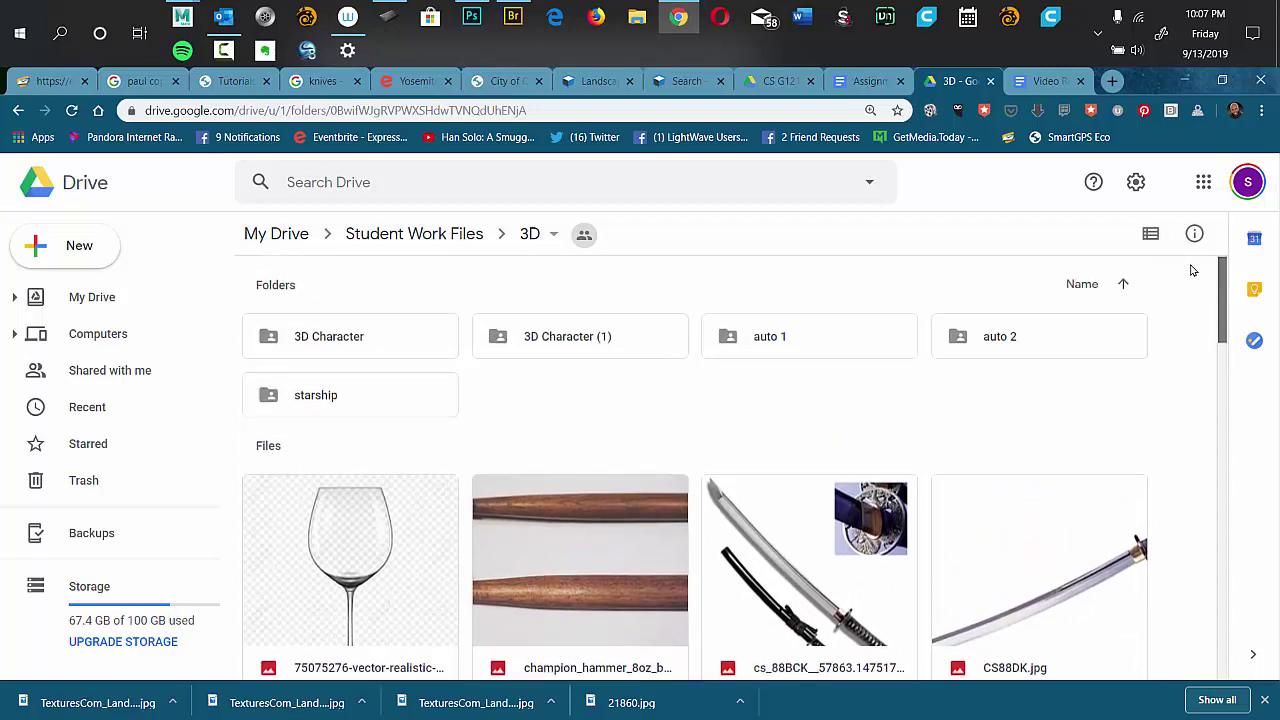
scroll(1185, 310, down, 2)
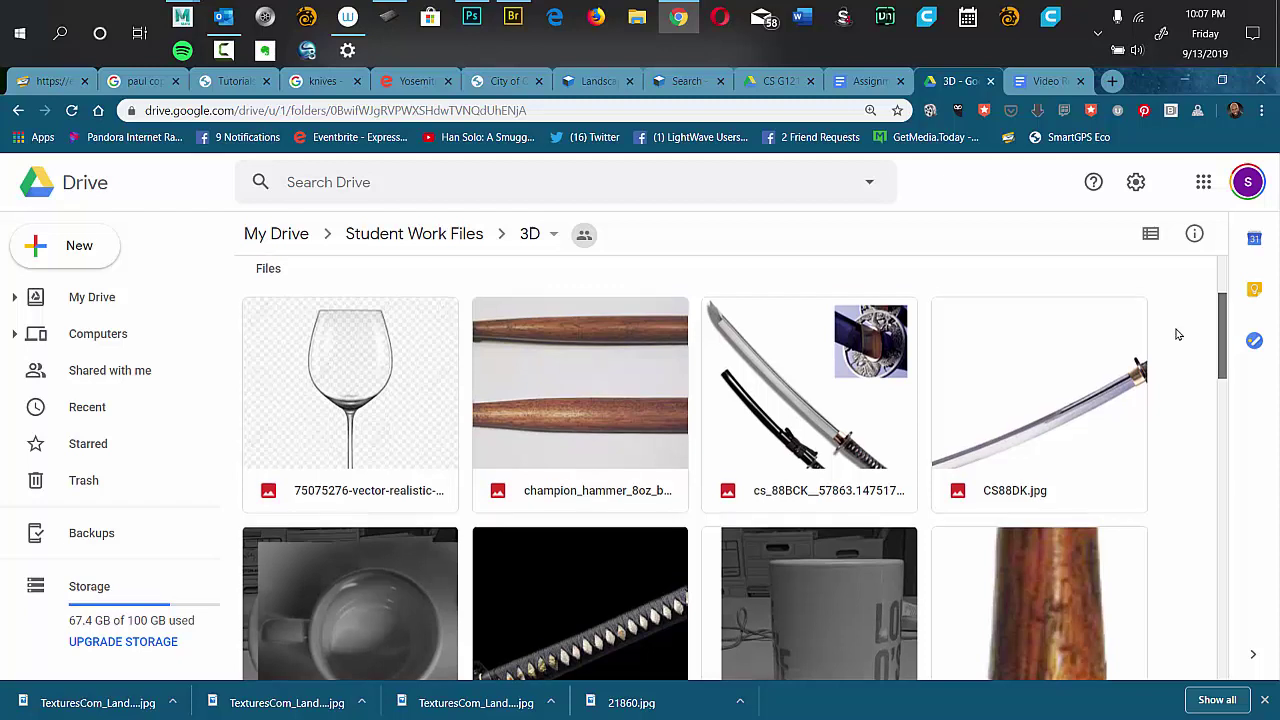
click(354, 387)
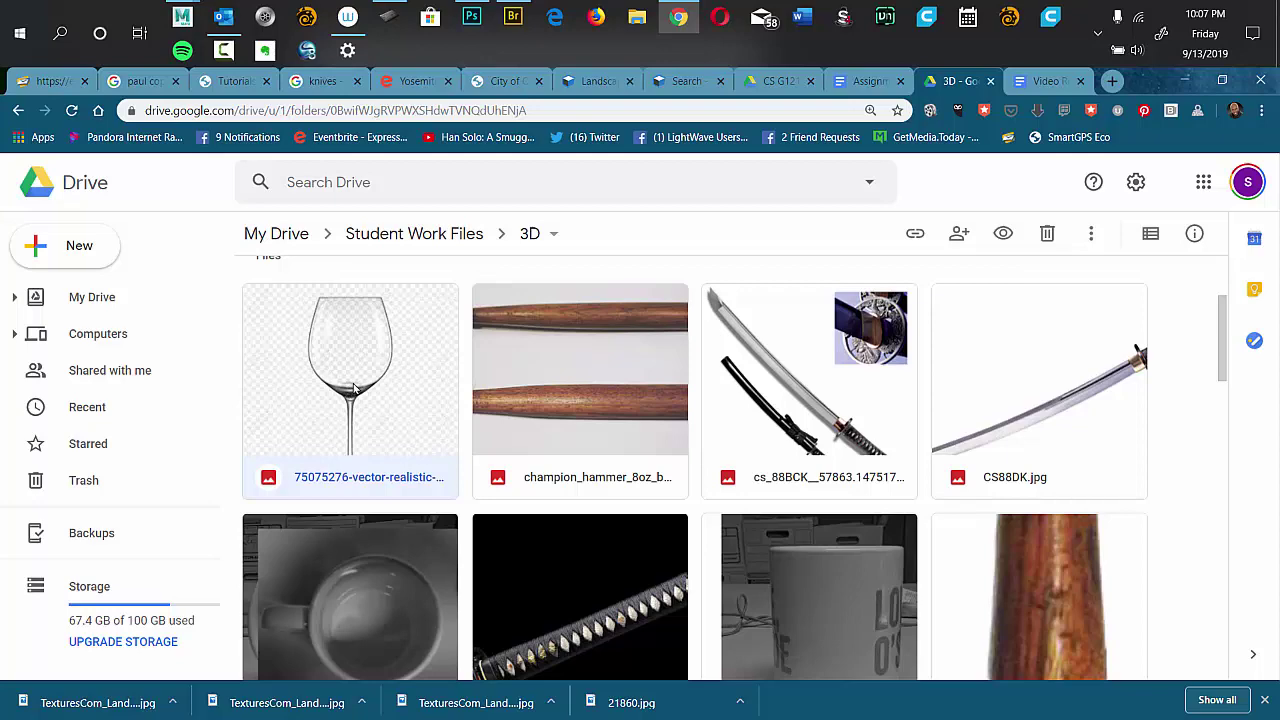
double_click(354, 390)
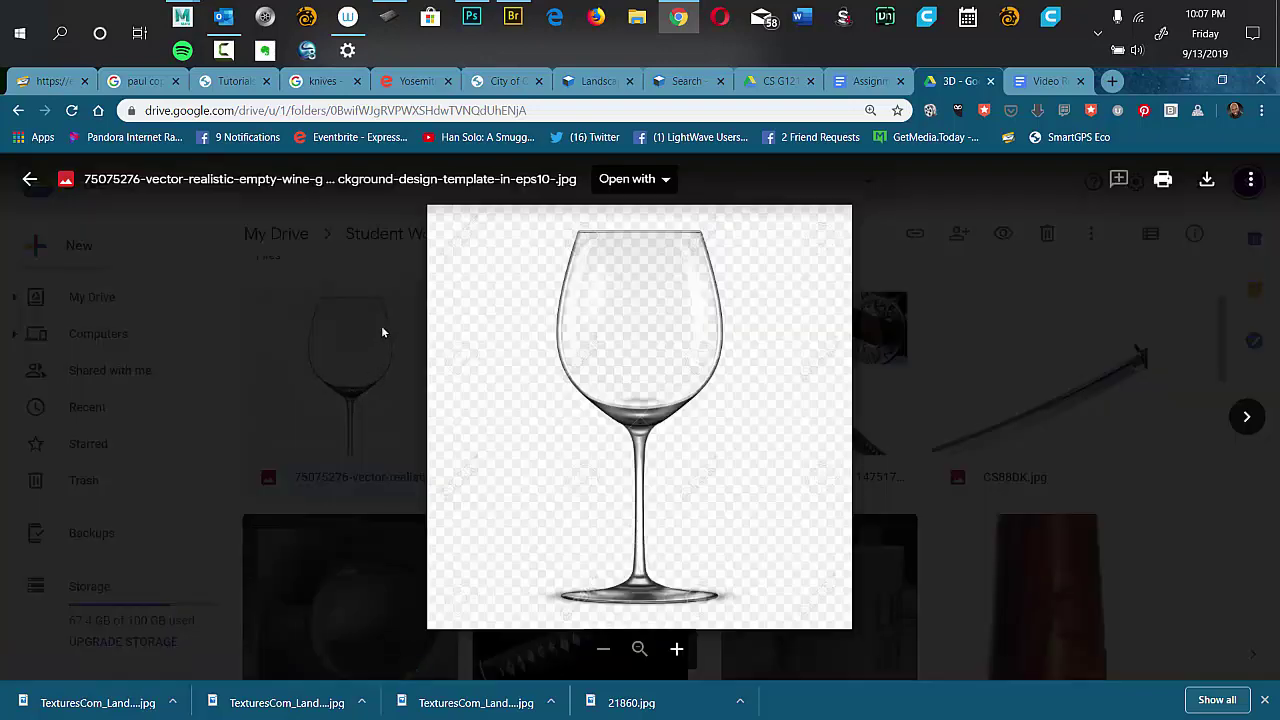
click(621, 337)
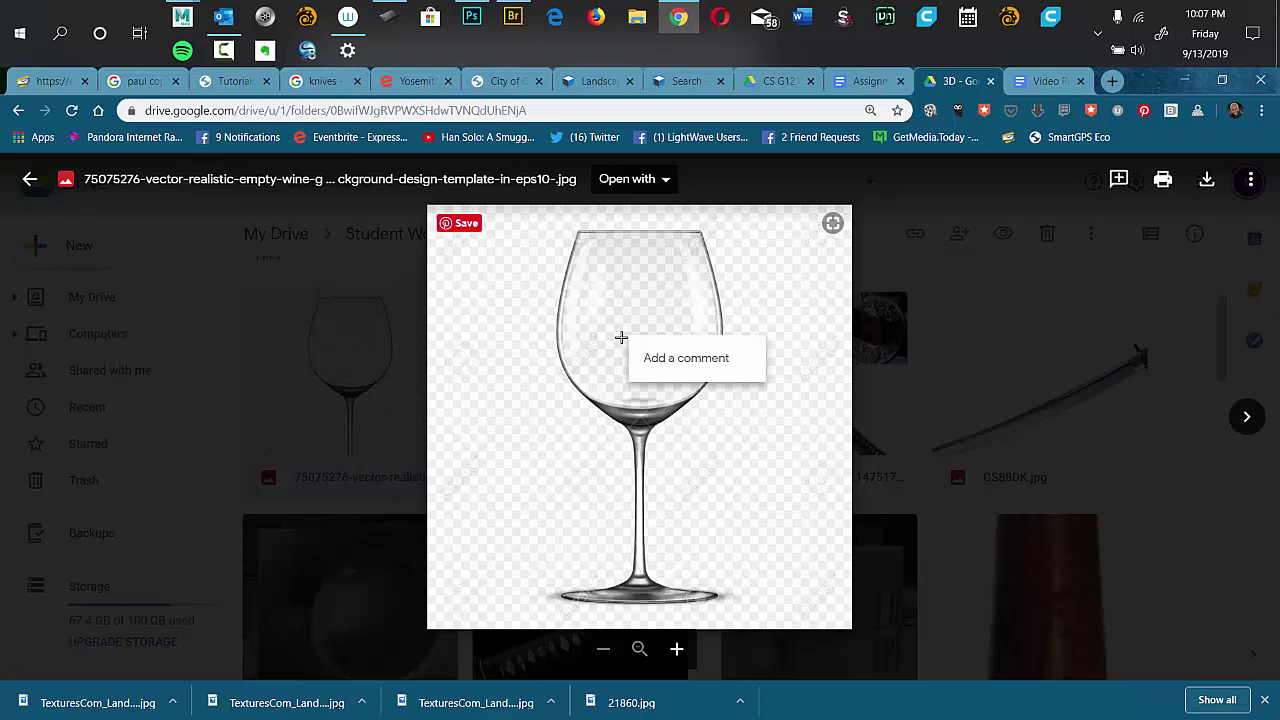
click(1207, 180)
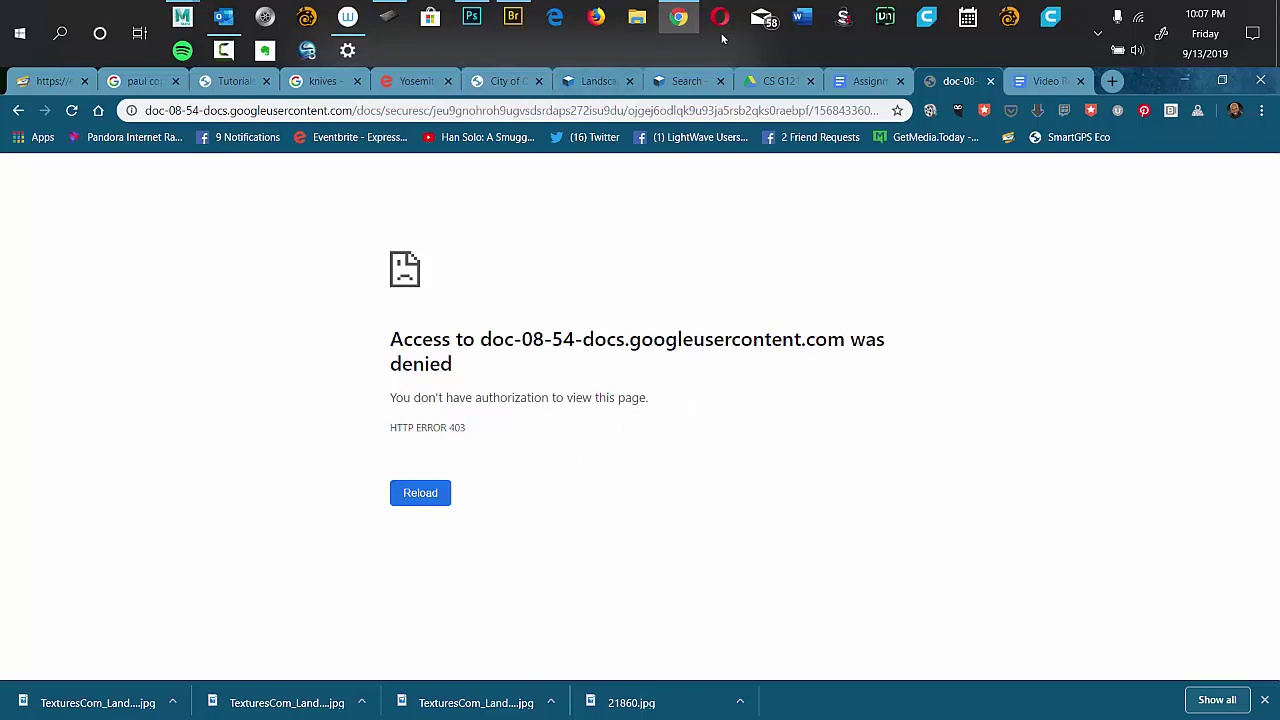
click(720, 18)
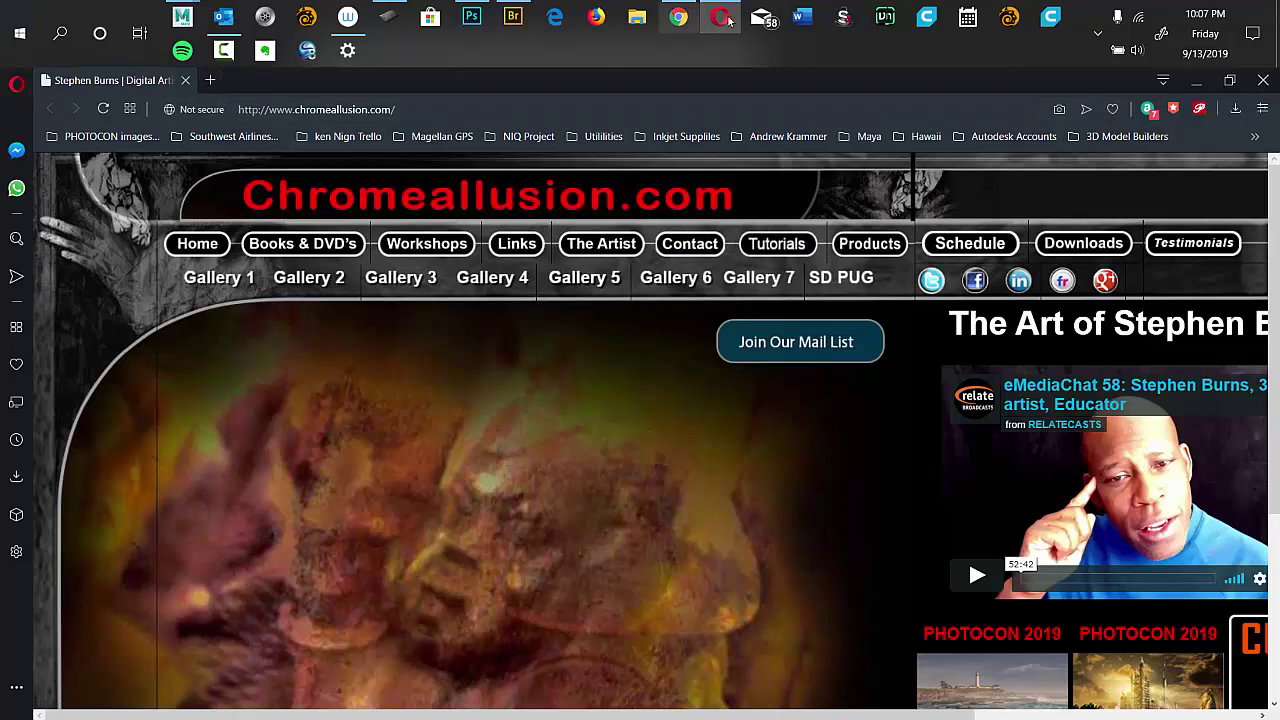
click(680, 17)
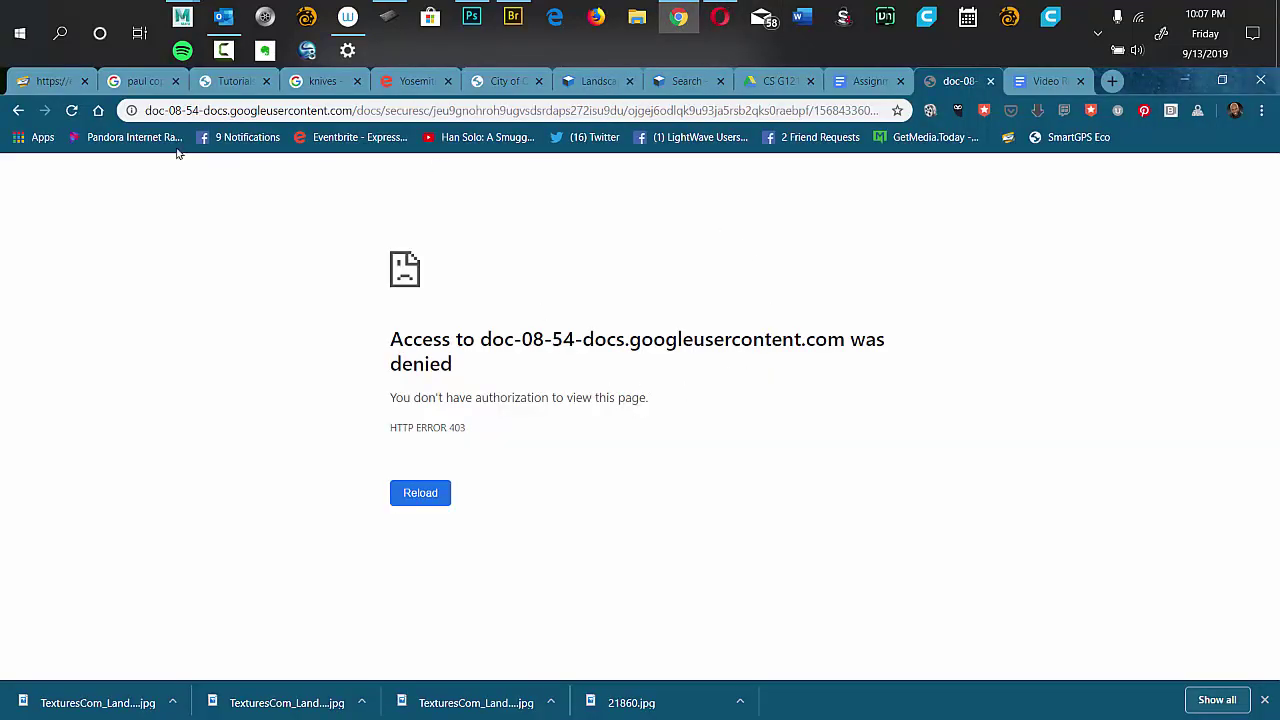
Return to the Drive 3D folder and select hammer front.jpg.
click(18, 112)
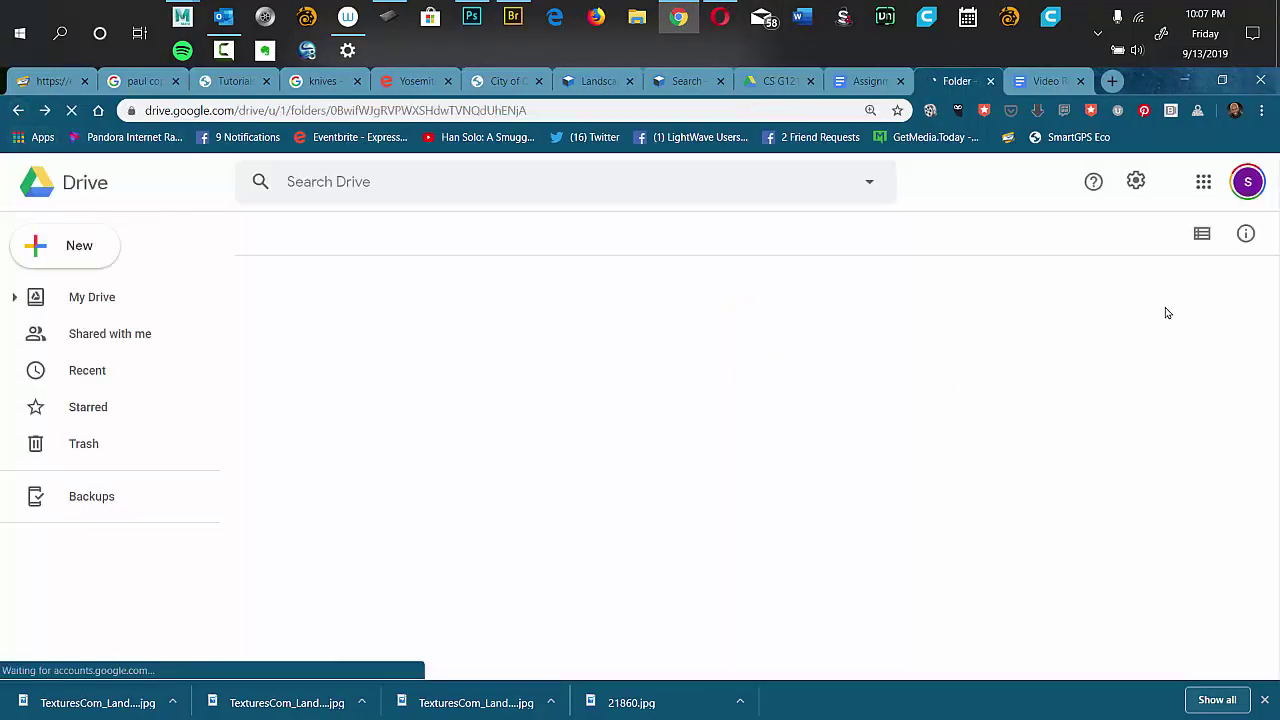
drag(1220, 298, 1146, 378)
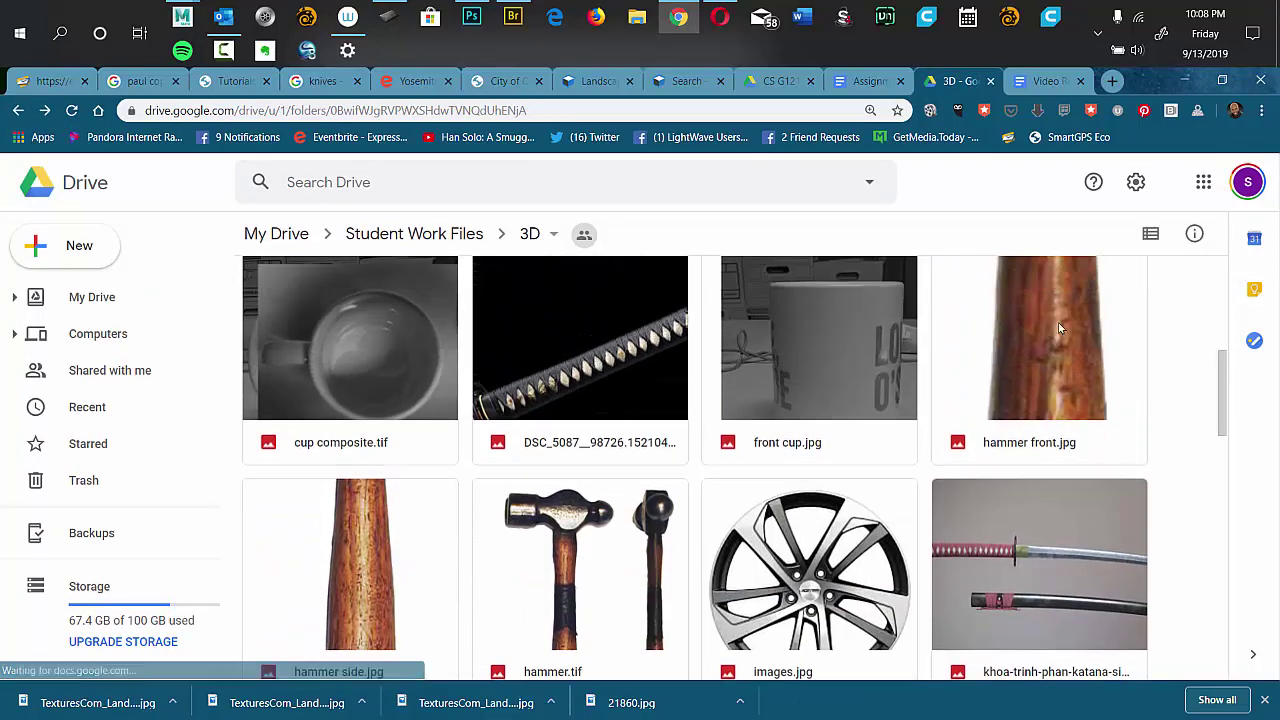
click(1050, 354)
drag(1050, 354, 1057, 357)
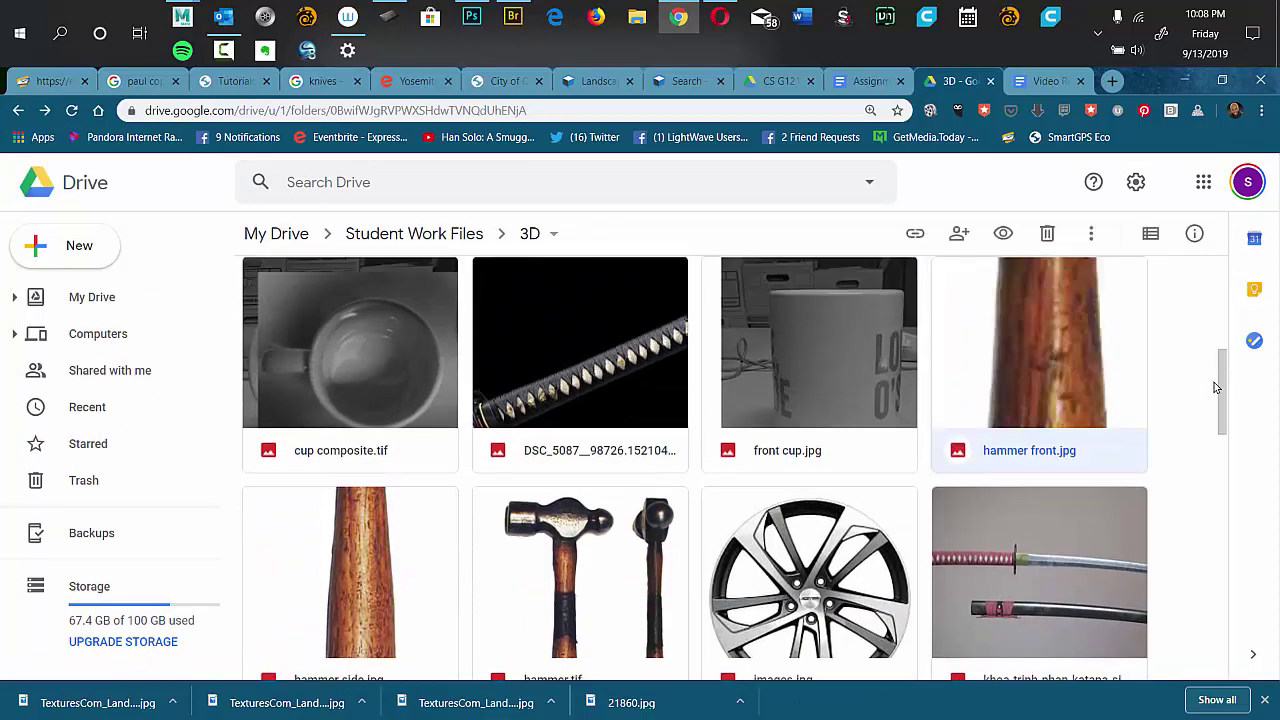
drag(1215, 387, 1200, 296)
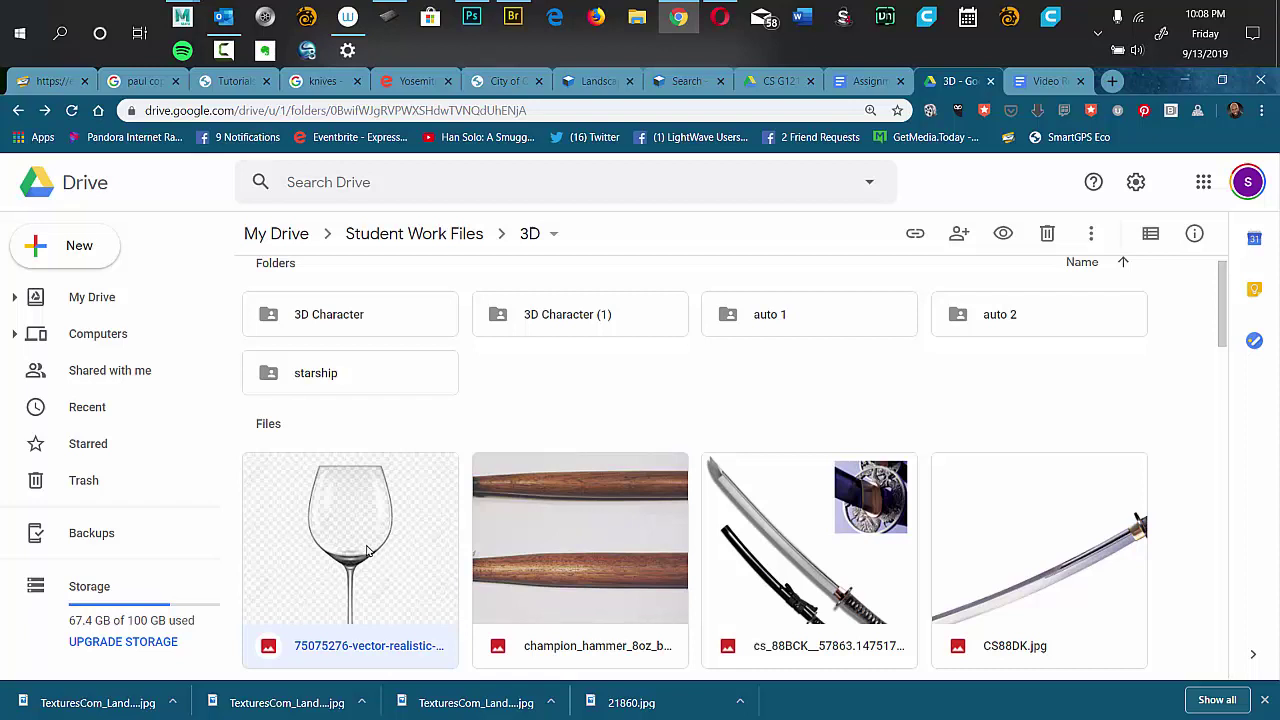
Preview the wine-glass image, retry its download, and reload the HTTP ERROR 403 page.
double_click(367, 551)
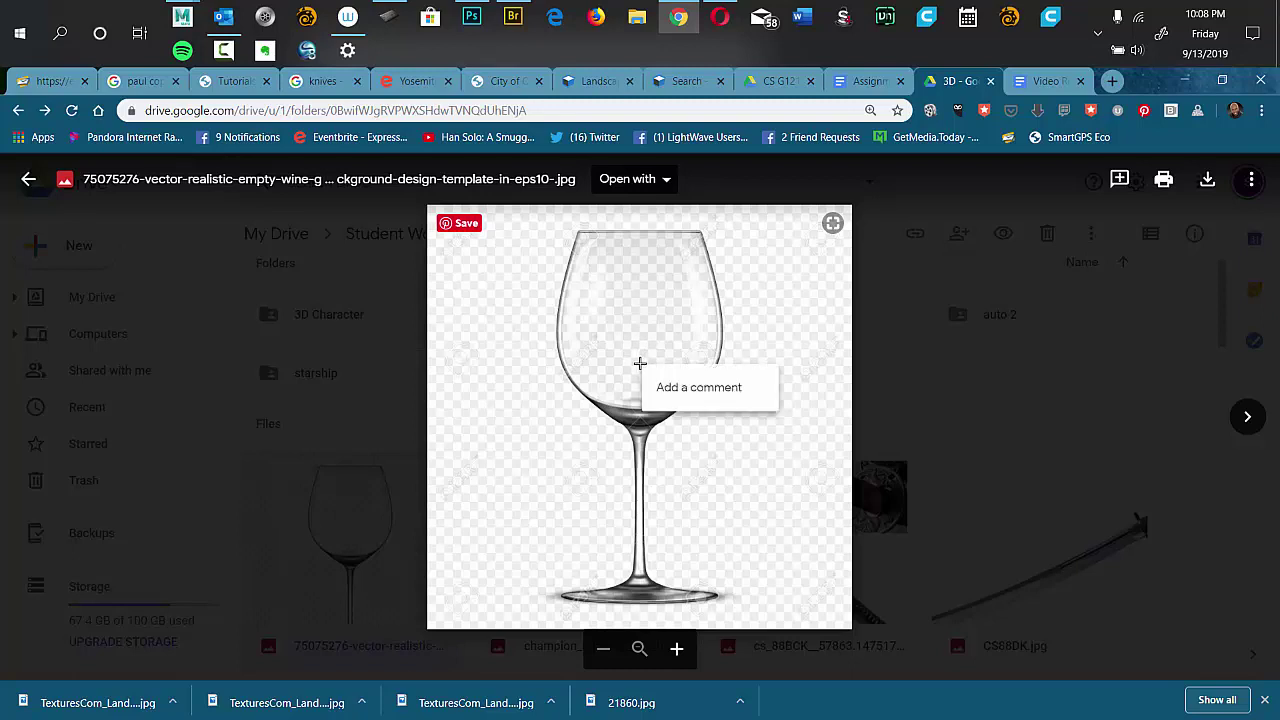
click(1207, 182)
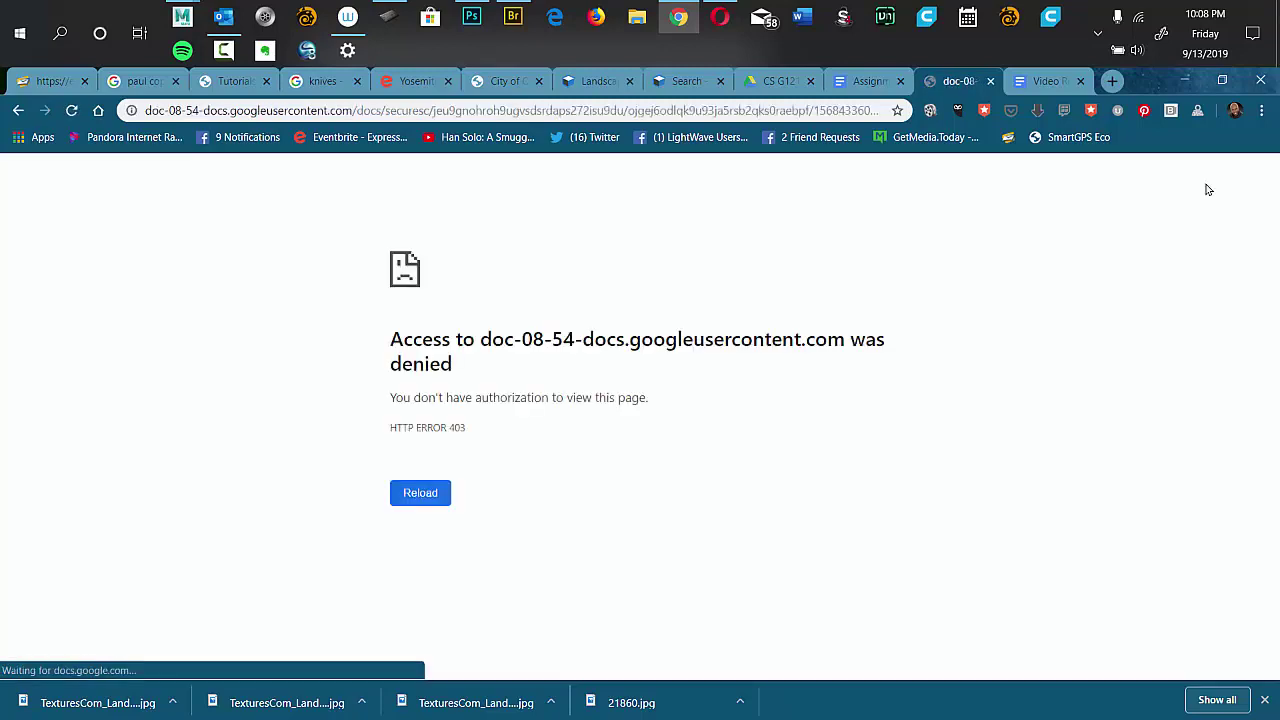
click(418, 499)
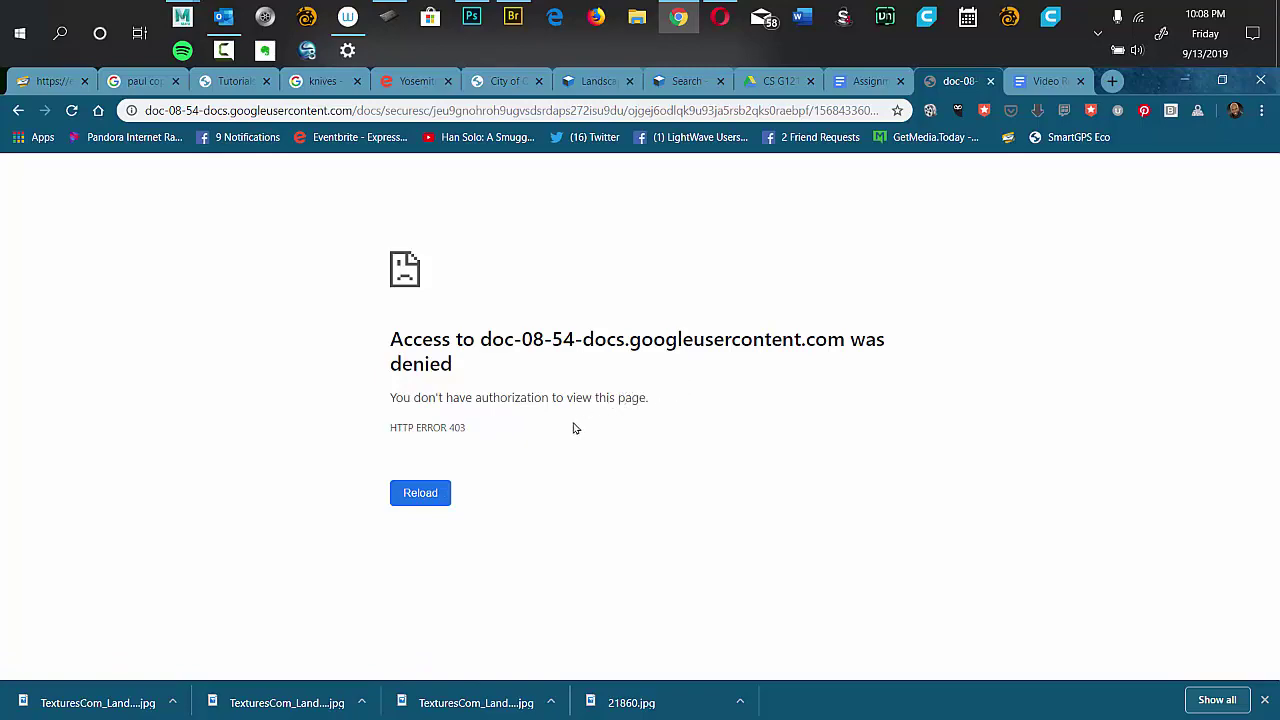
click(722, 17)
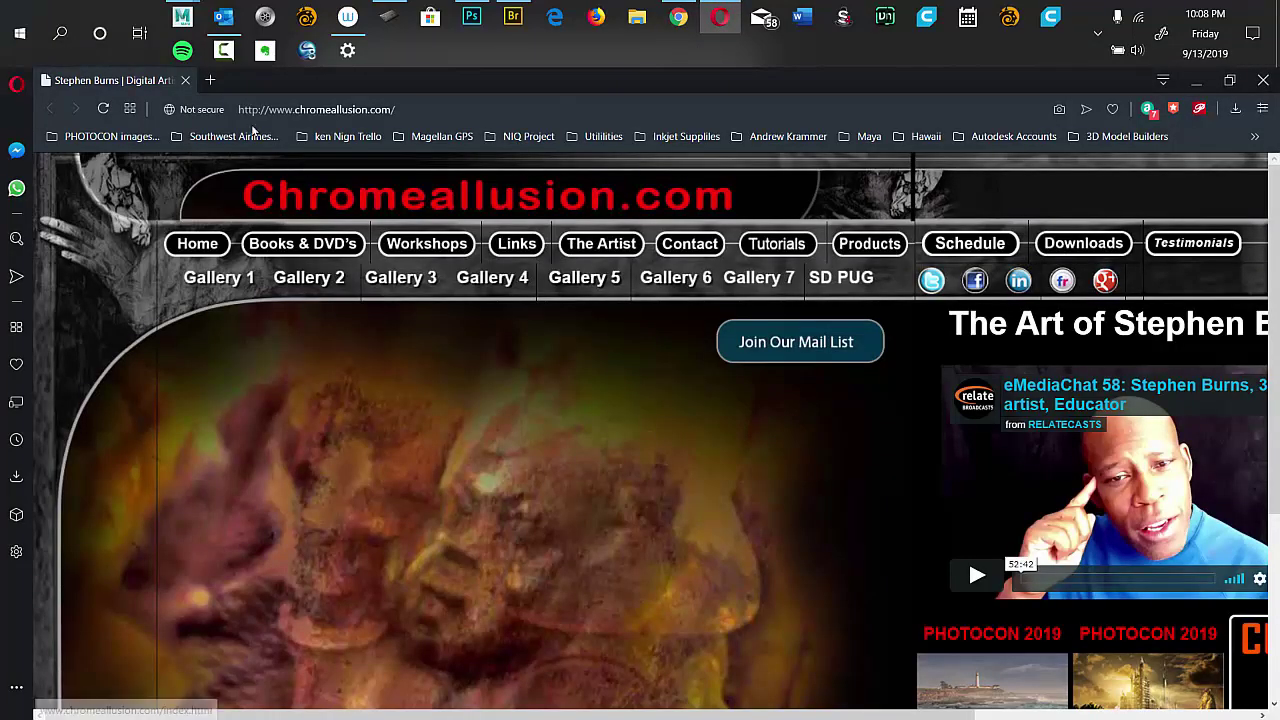
click(210, 82)
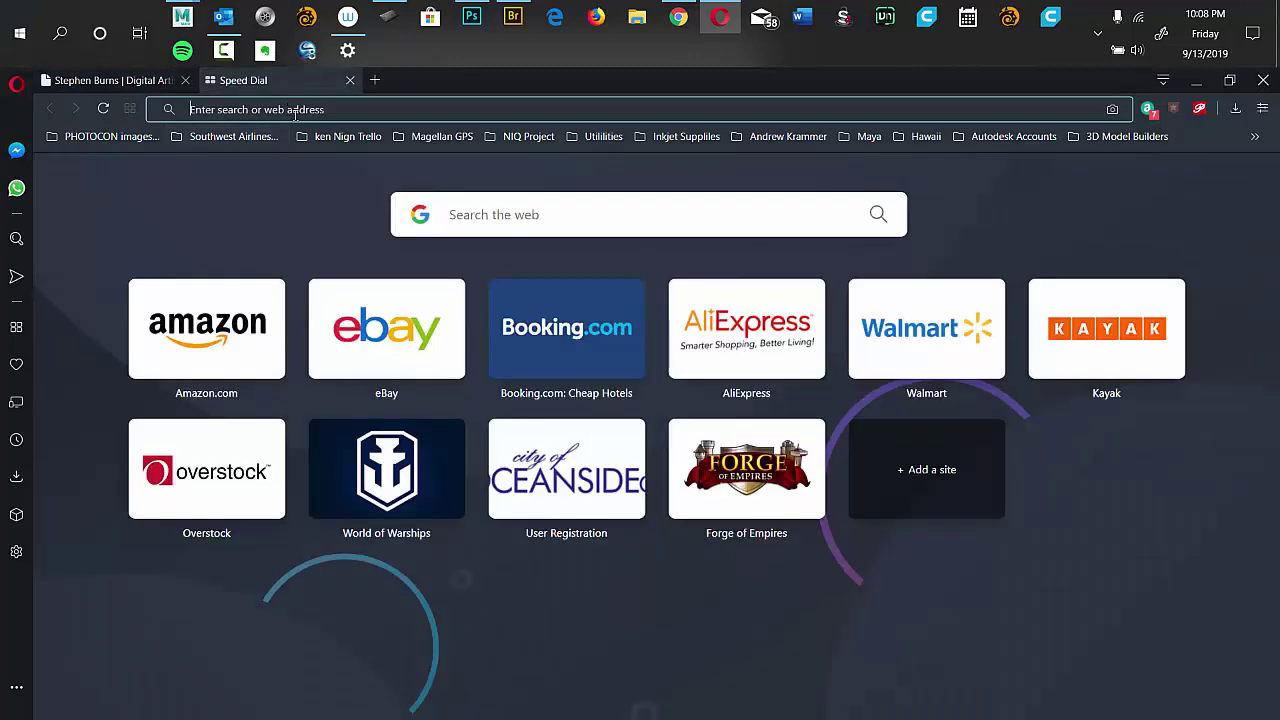
text(www.chromeallusion.com)
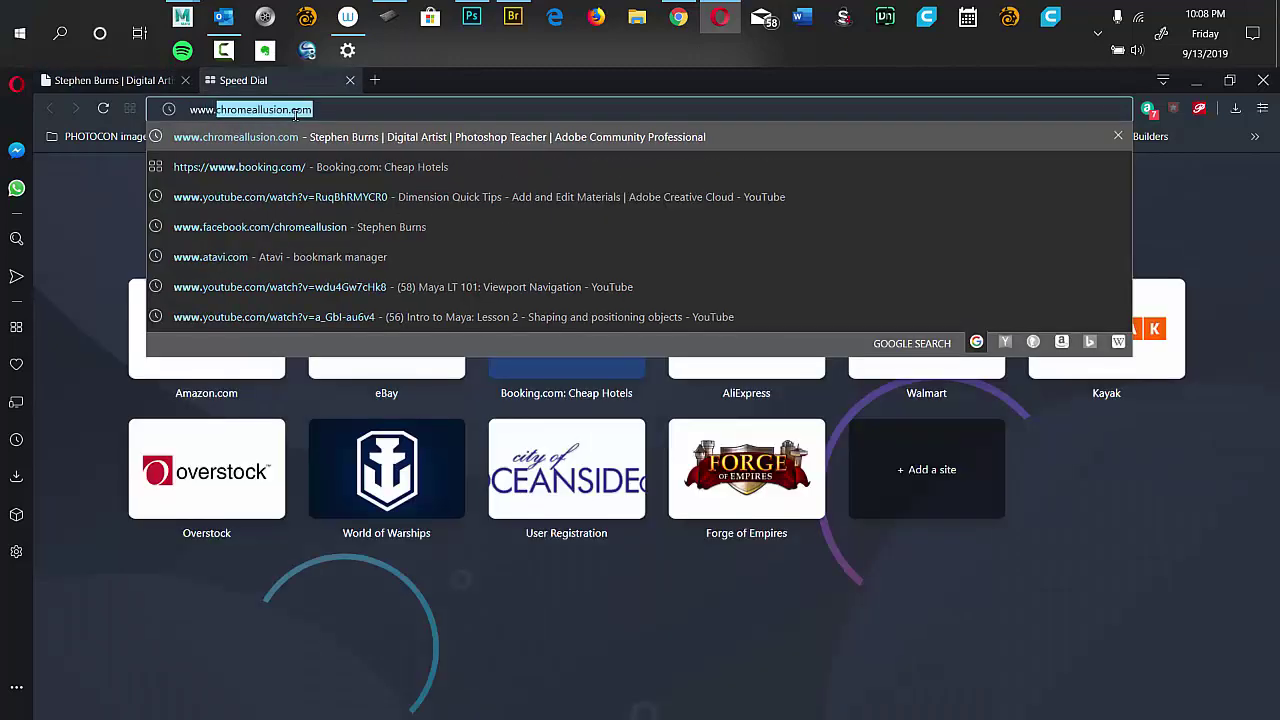
click(598, 18)
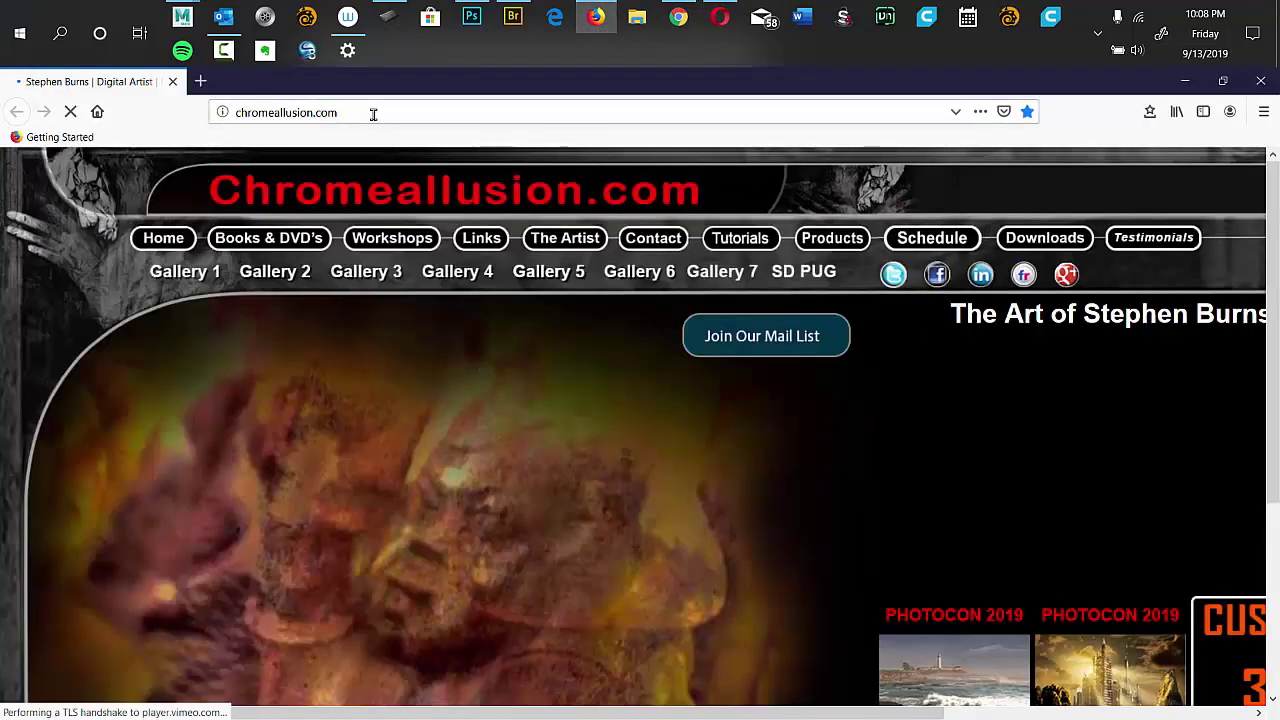
click(390, 119)
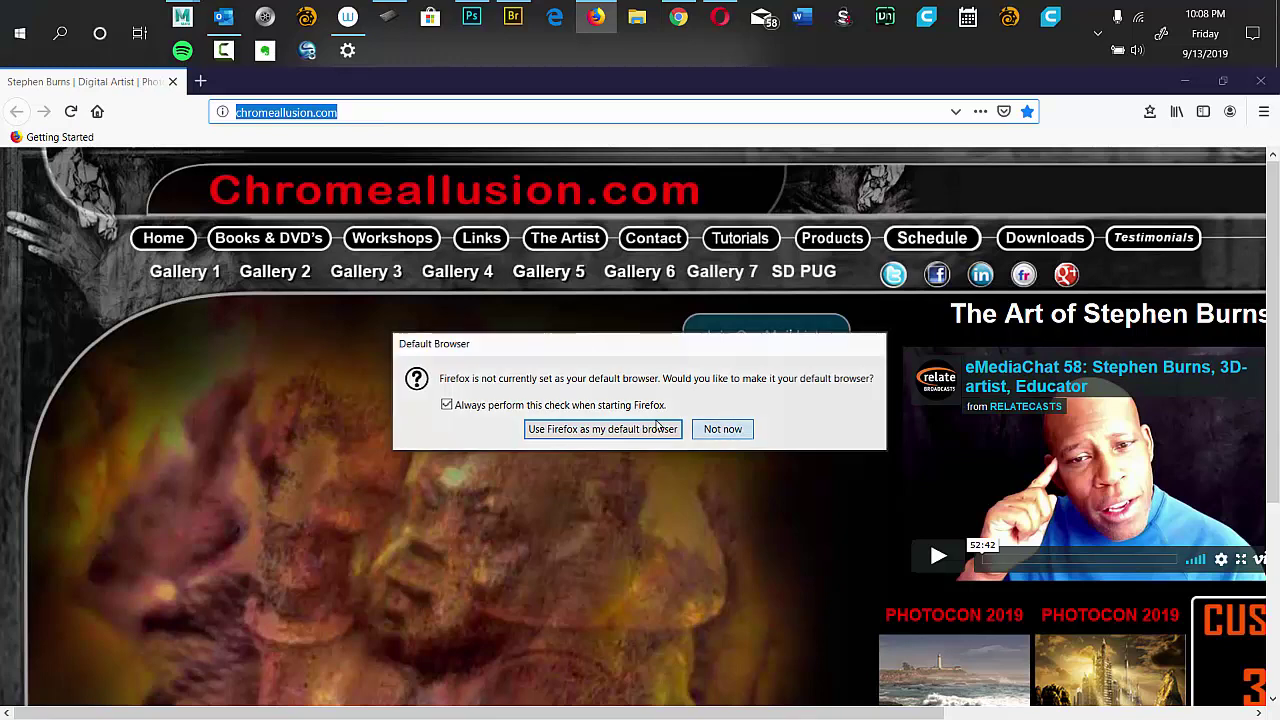
Decline Firefox's default-browser prompt, load Google, switch to the second account, and open its Drive.
click(722, 429)
text(www.google.com/)
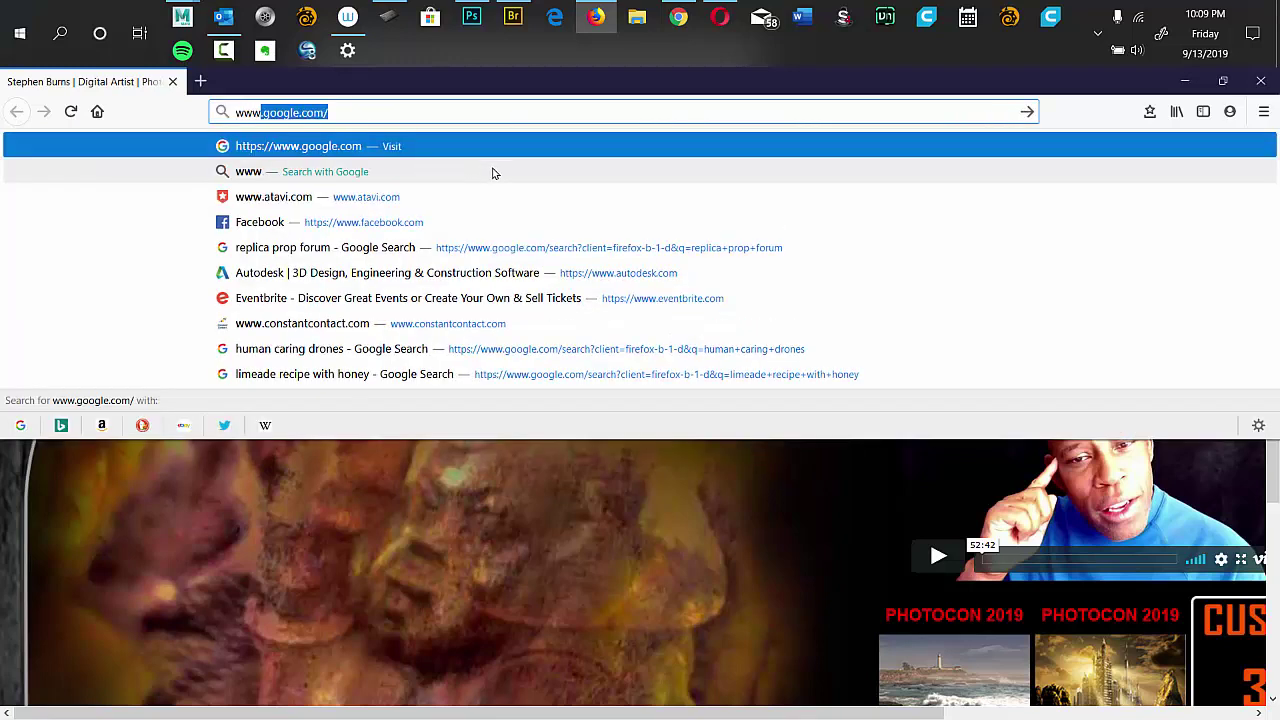
key(Return)
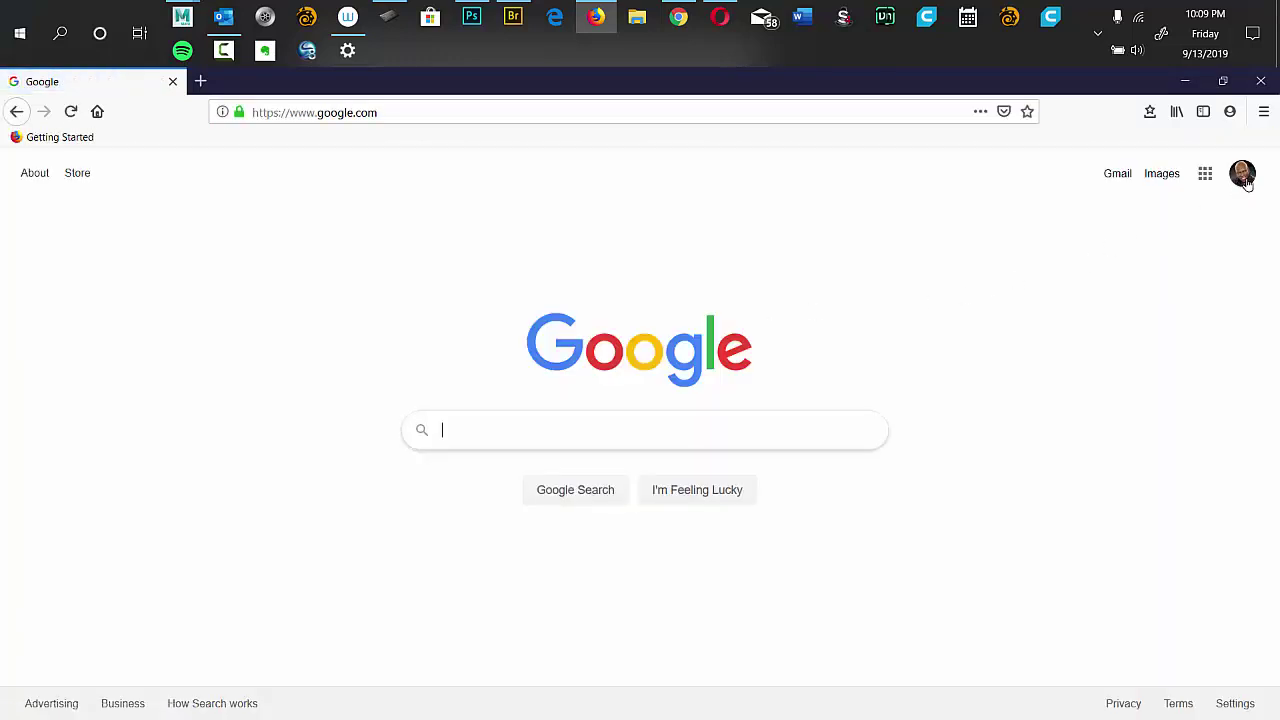
click(1242, 174)
click(1072, 342)
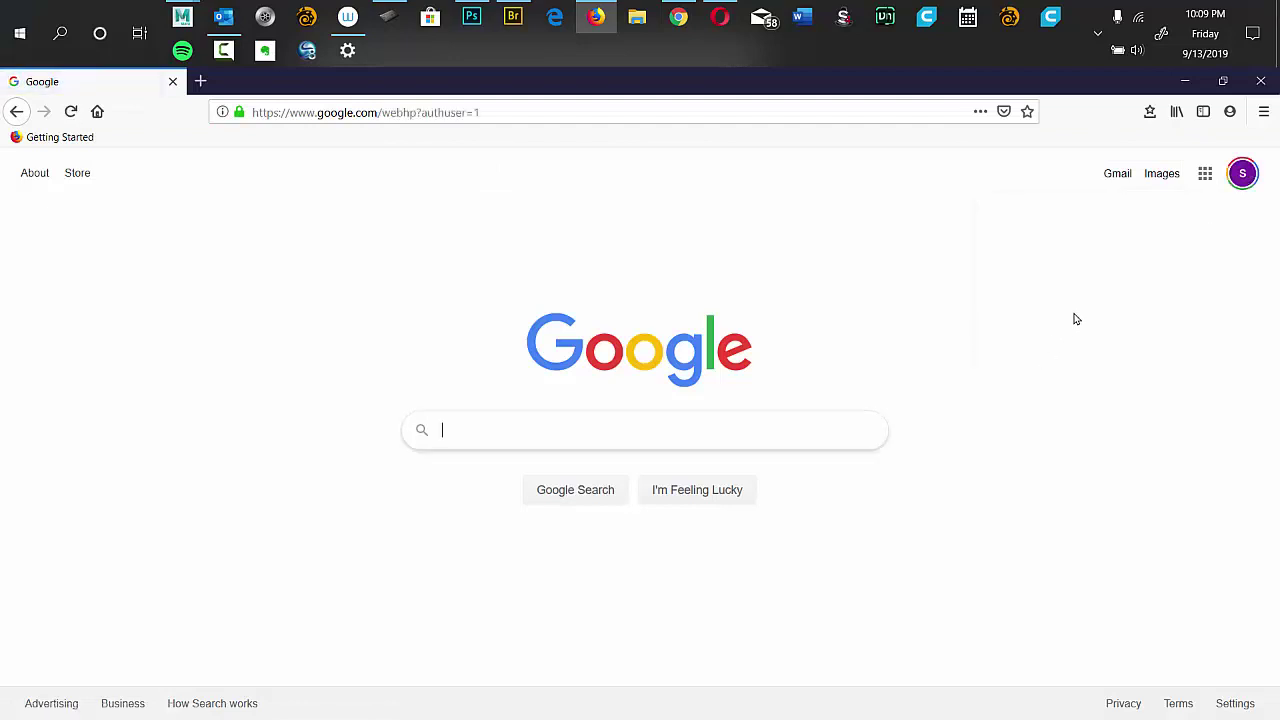
click(1206, 174)
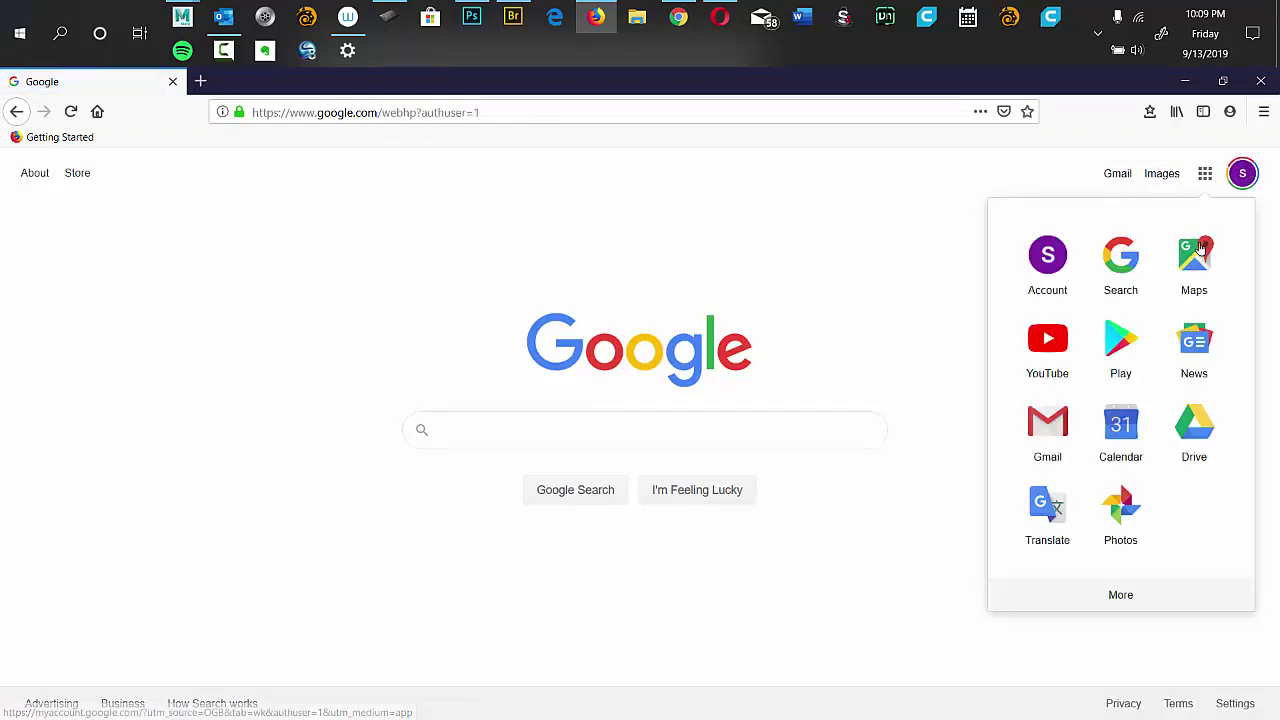
click(1190, 440)
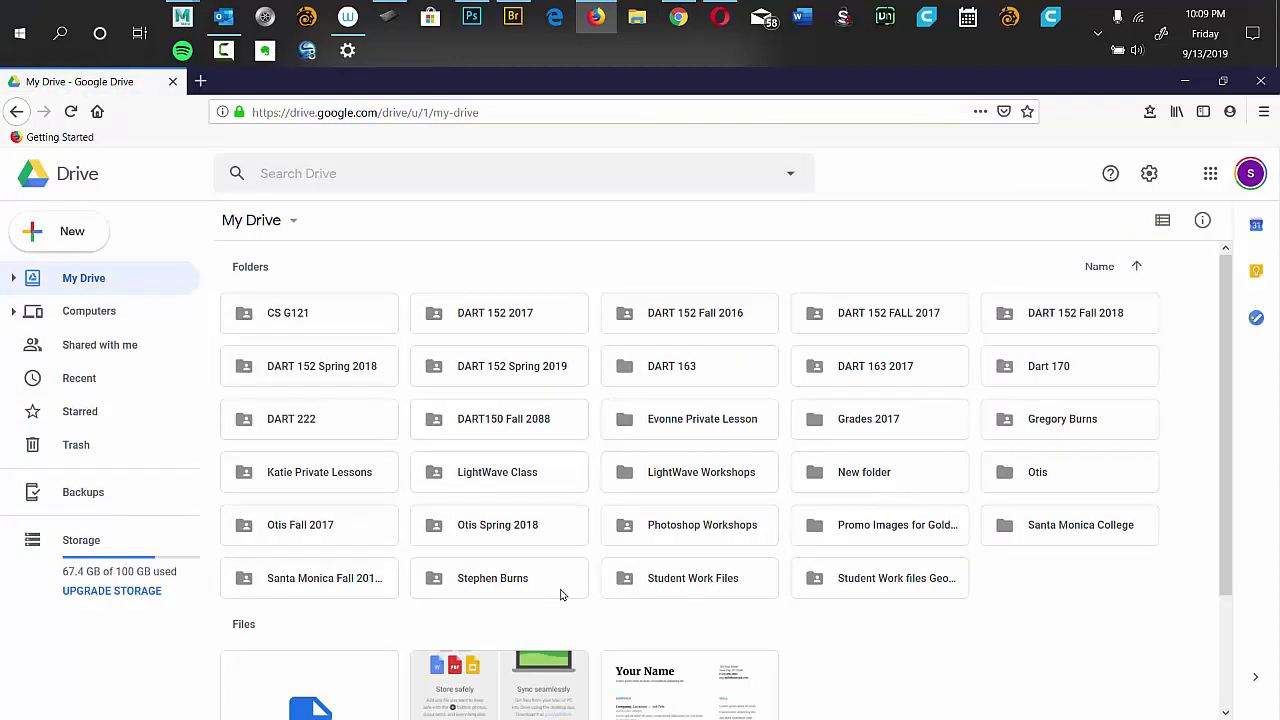
Open Student Work Files > 3D in Drive, briefly selecting then clearing hammer front and side files.
double_click(664, 588)
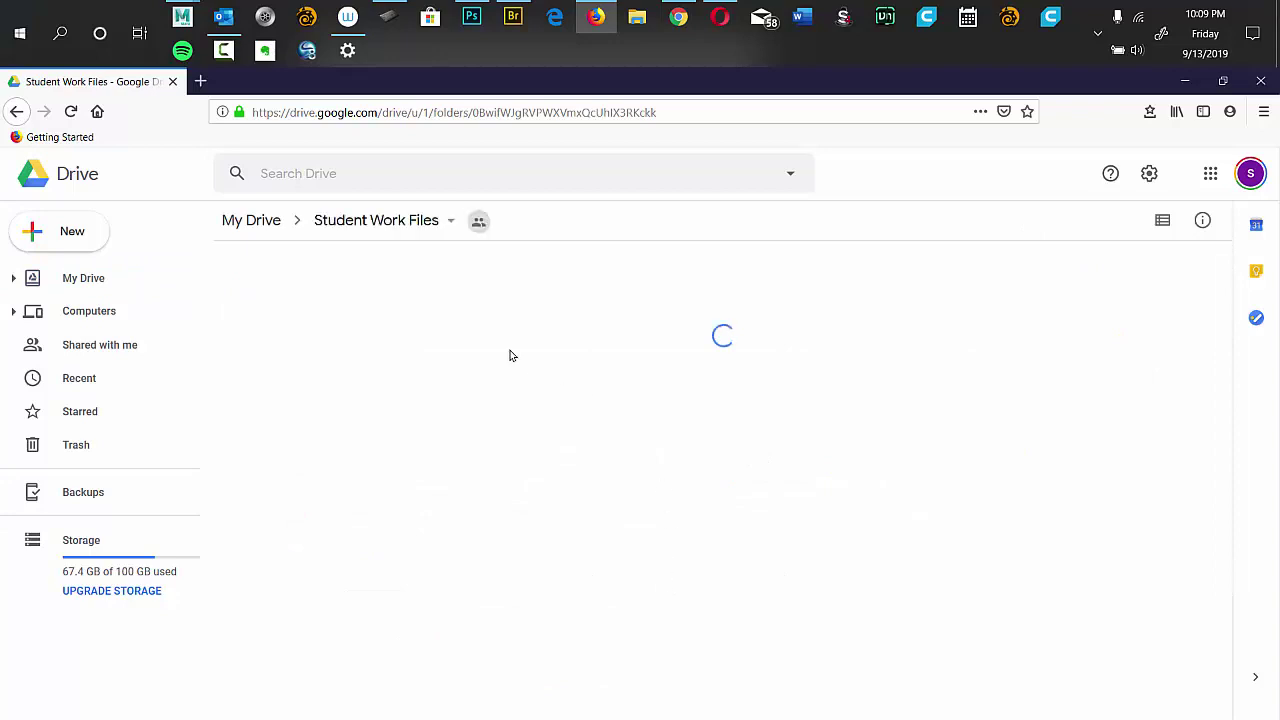
click(474, 318)
double_click(474, 318)
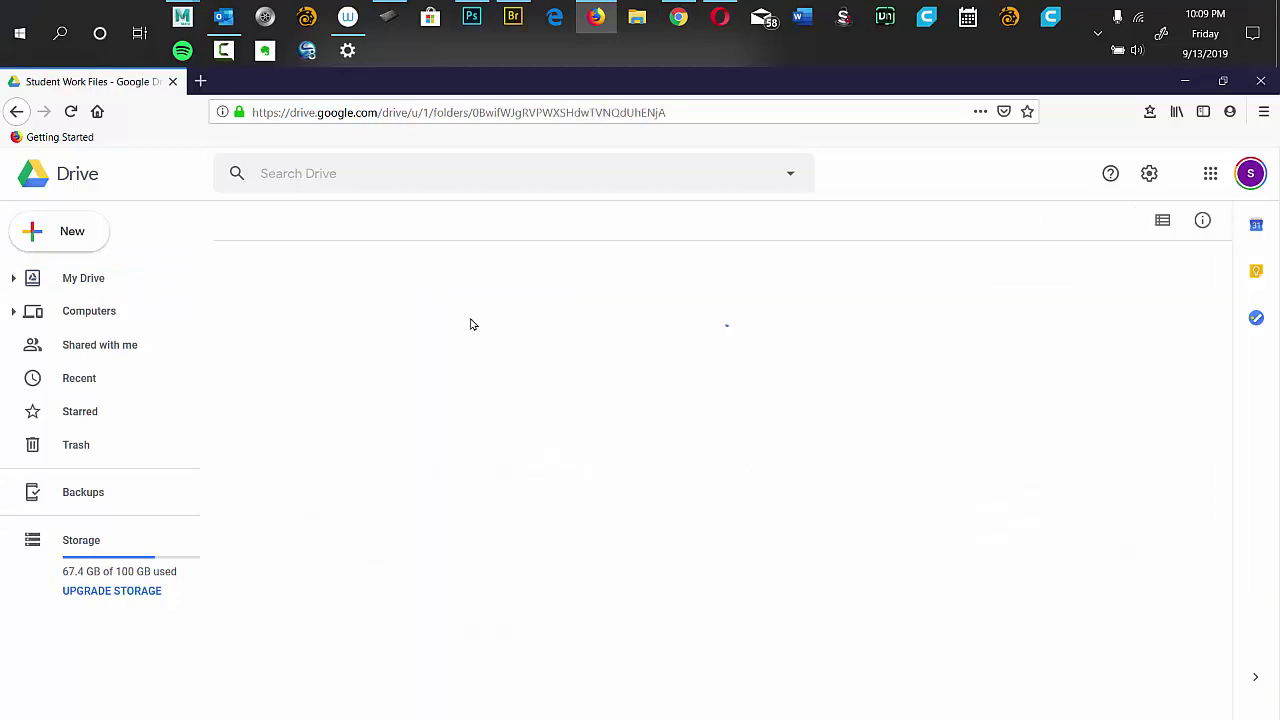
drag(1234, 280, 1204, 376)
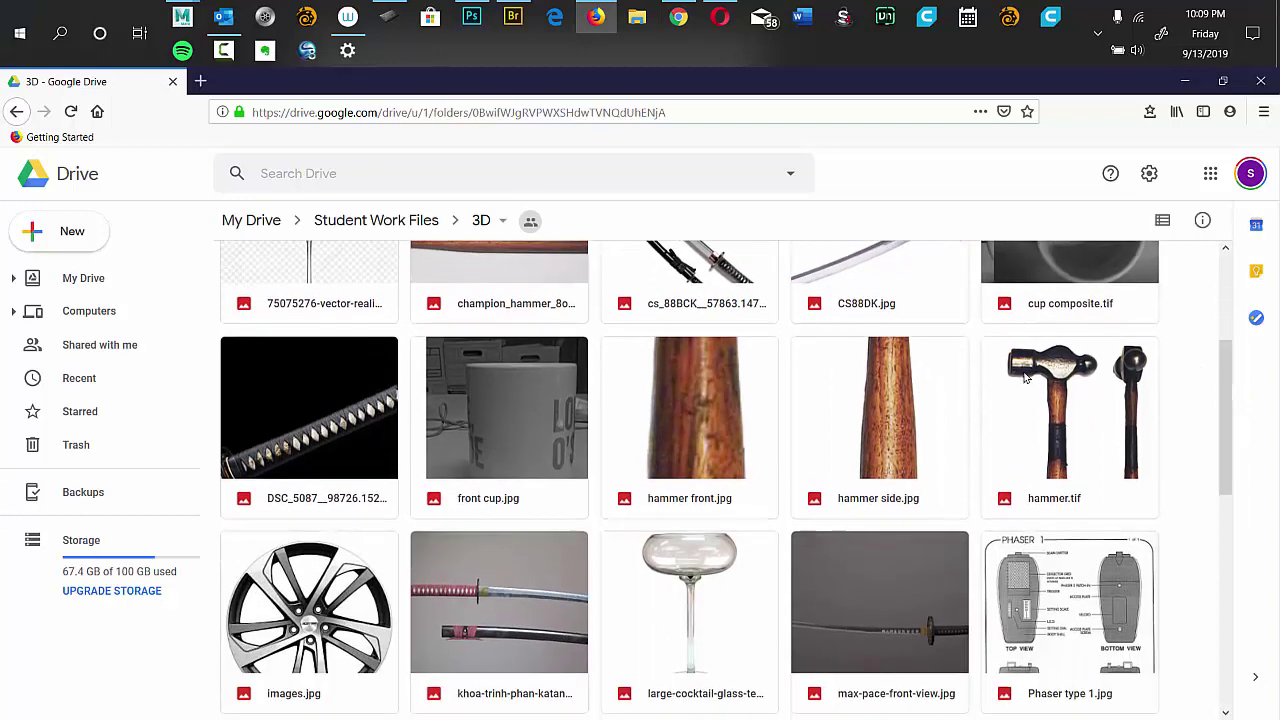
click(695, 448)
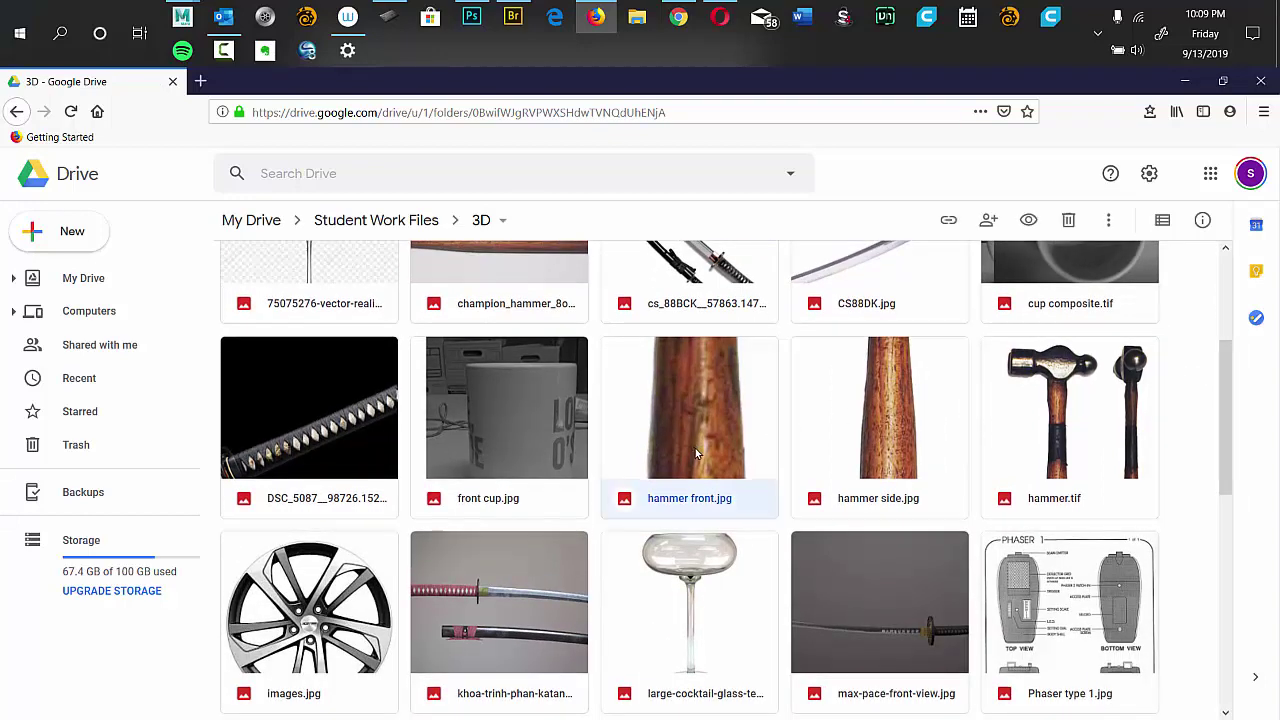
ctrl+click(850, 452)
click(1219, 416)
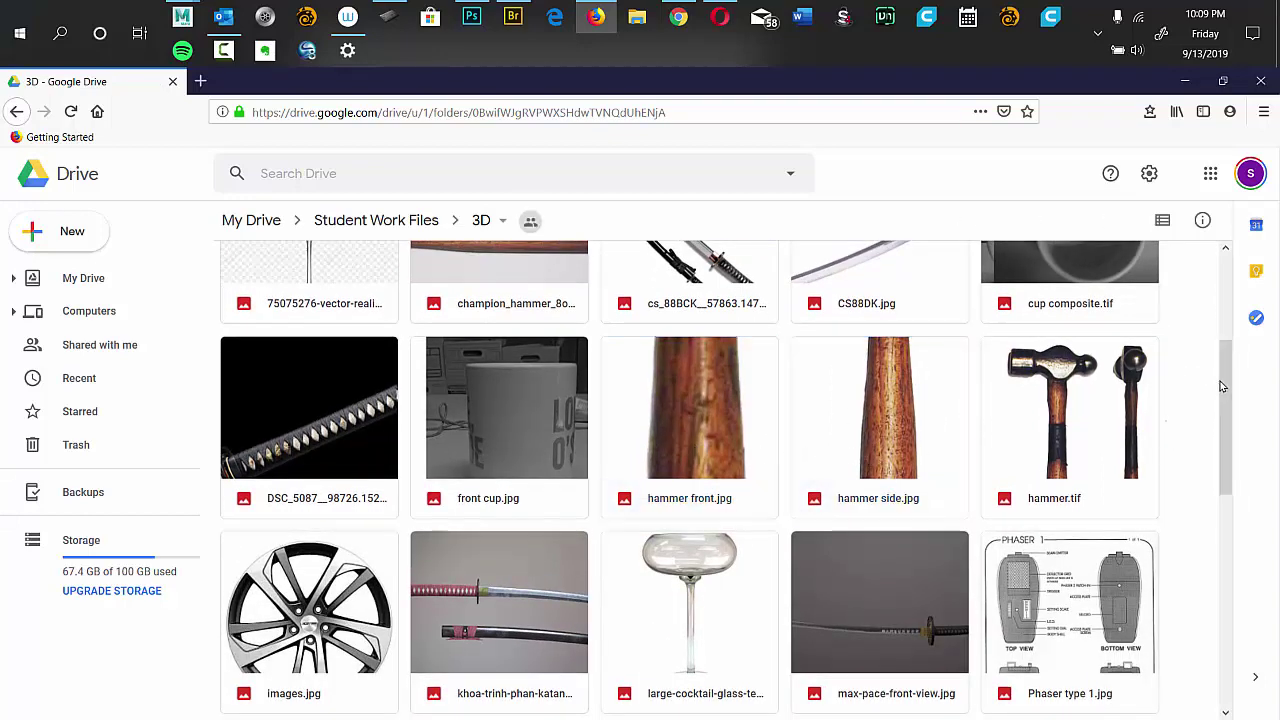
scroll(1225, 357, up, 4)
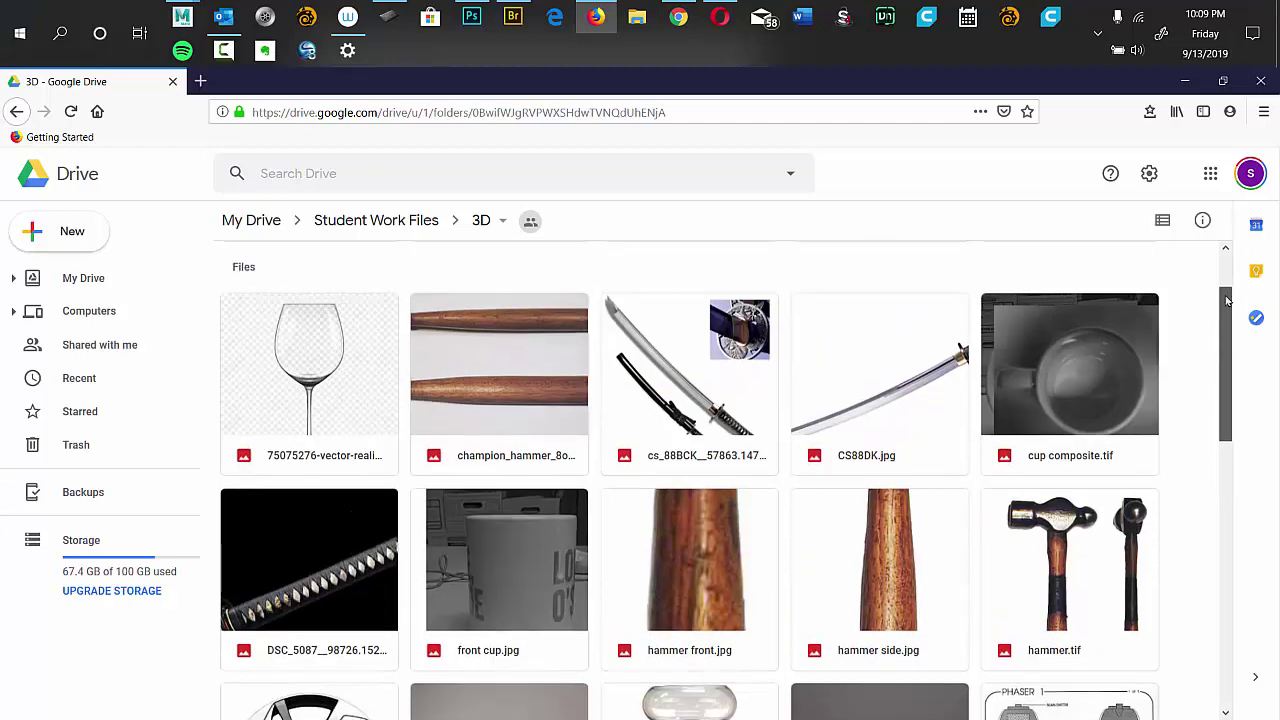
Preview the wine glass image and download it, reaching a blank googleusercontent download page.
click(307, 470)
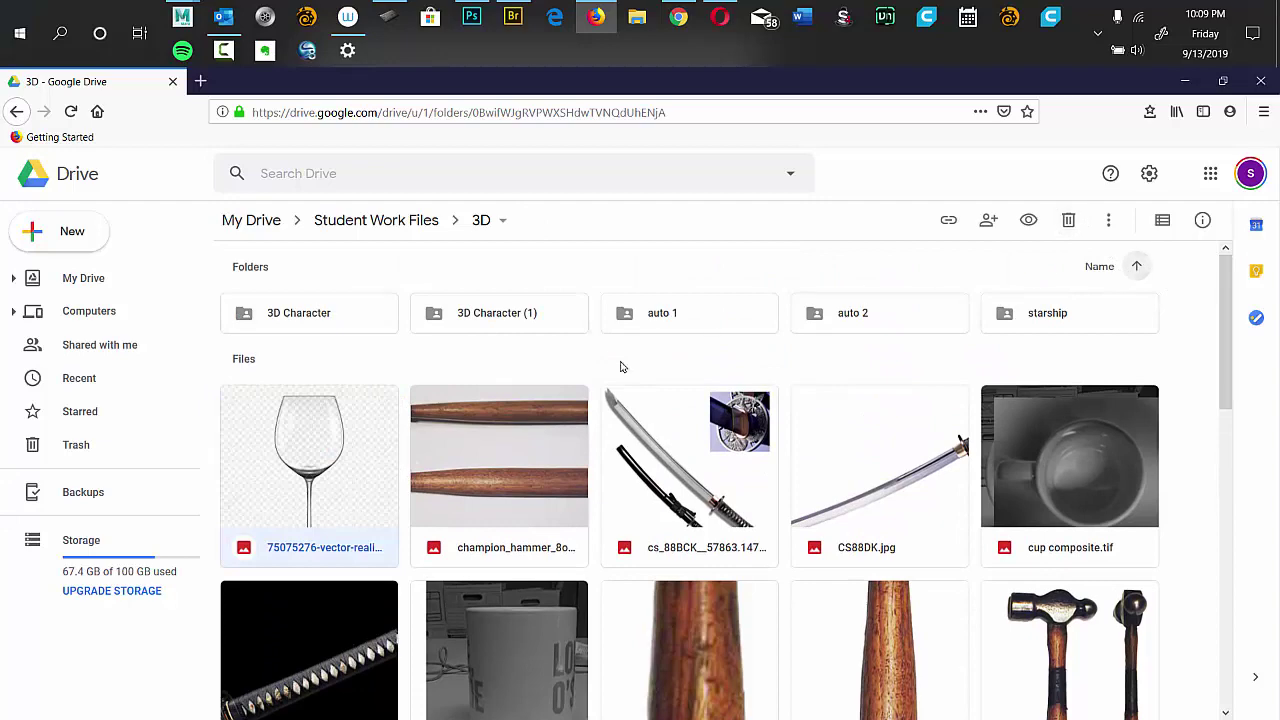
double_click(315, 485)
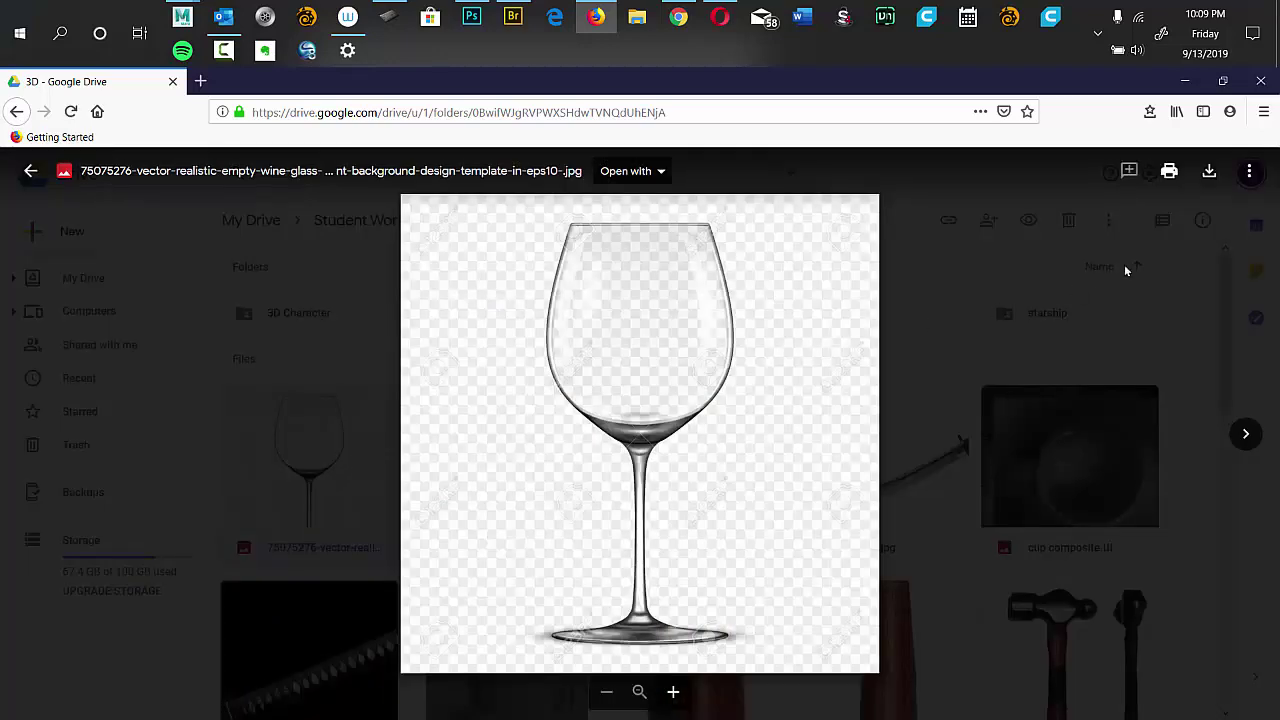
click(1209, 171)
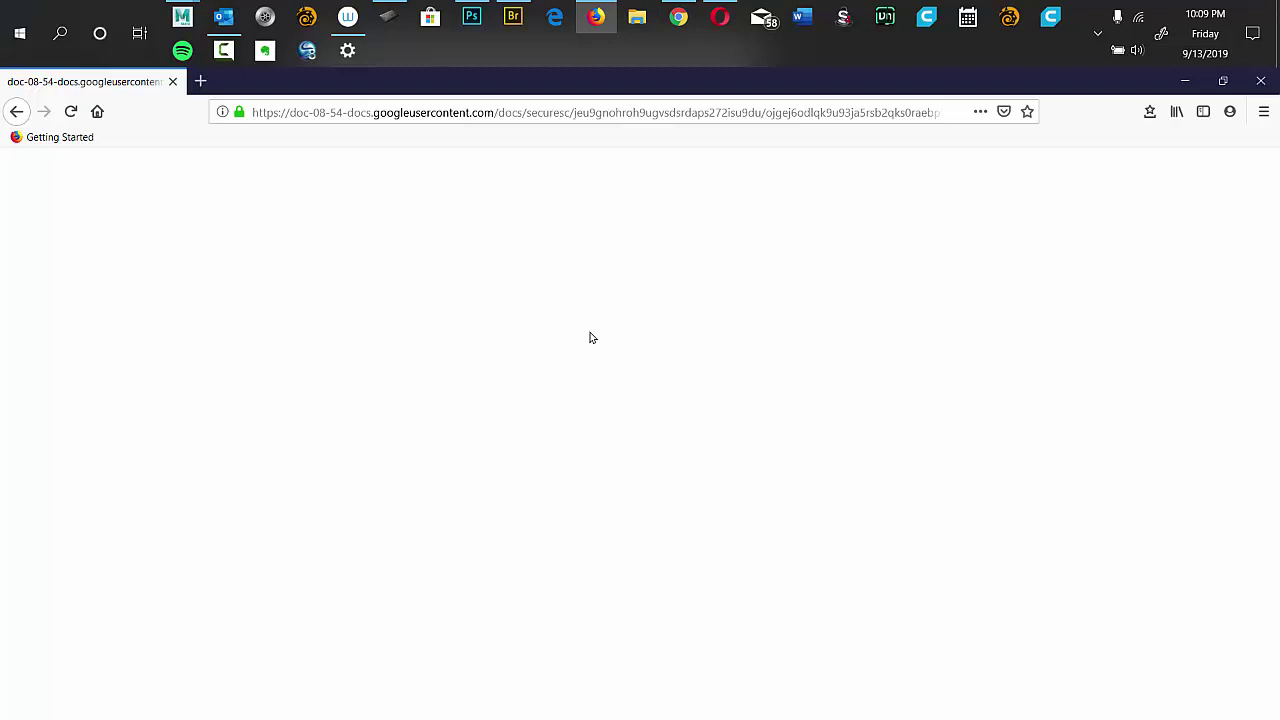
Return to the Drive 3D folder and download hammer front.jpg.
click(16, 112)
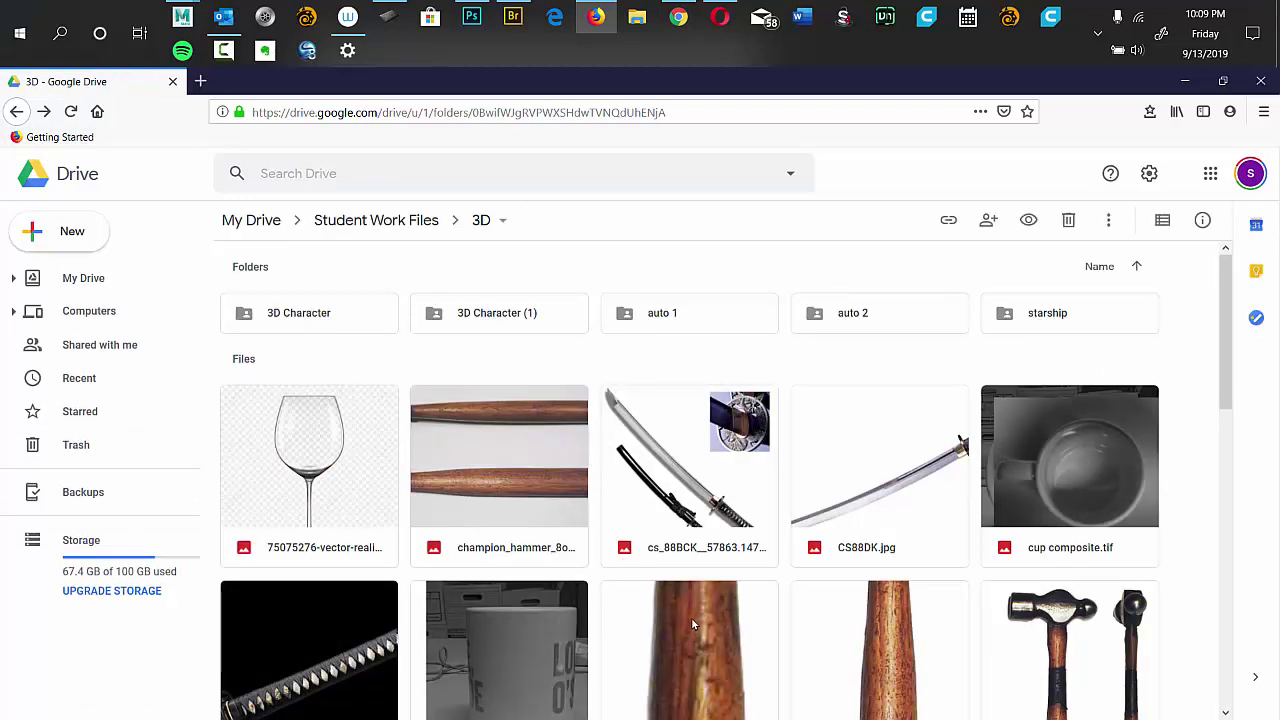
scroll(850, 490, down, 3)
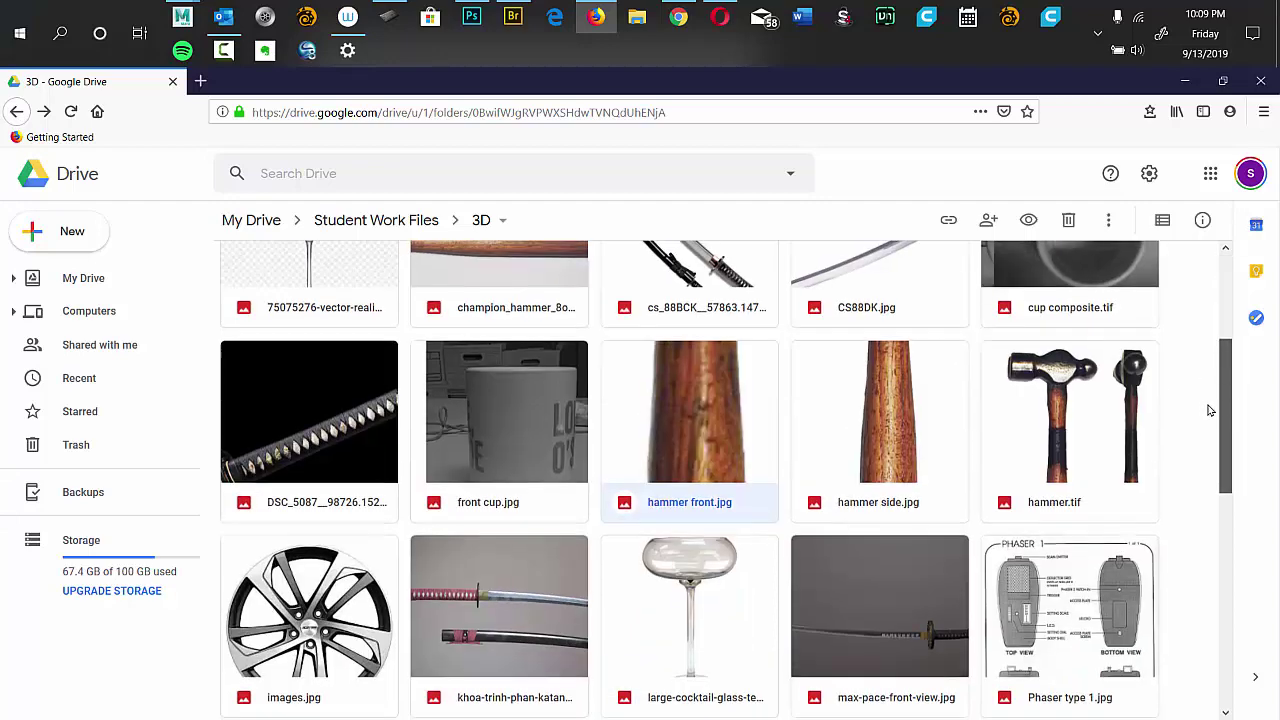
scroll(727, 537, up, 1)
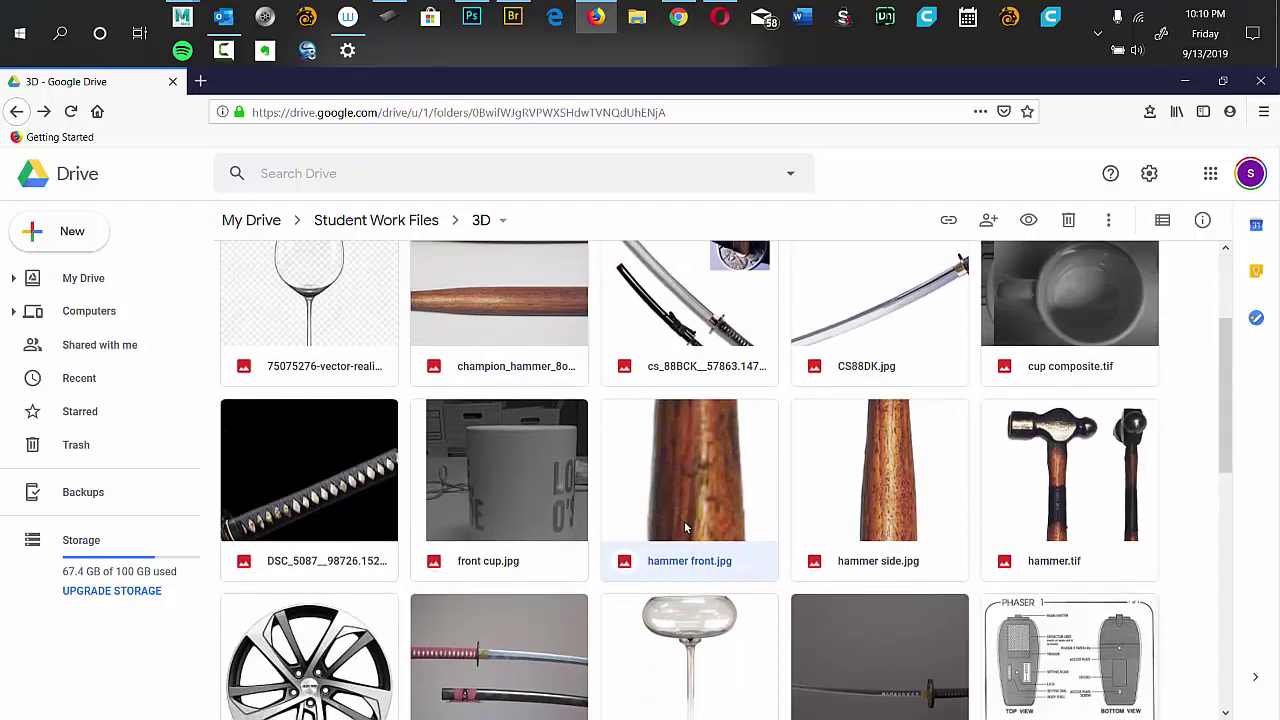
right_click(686, 528)
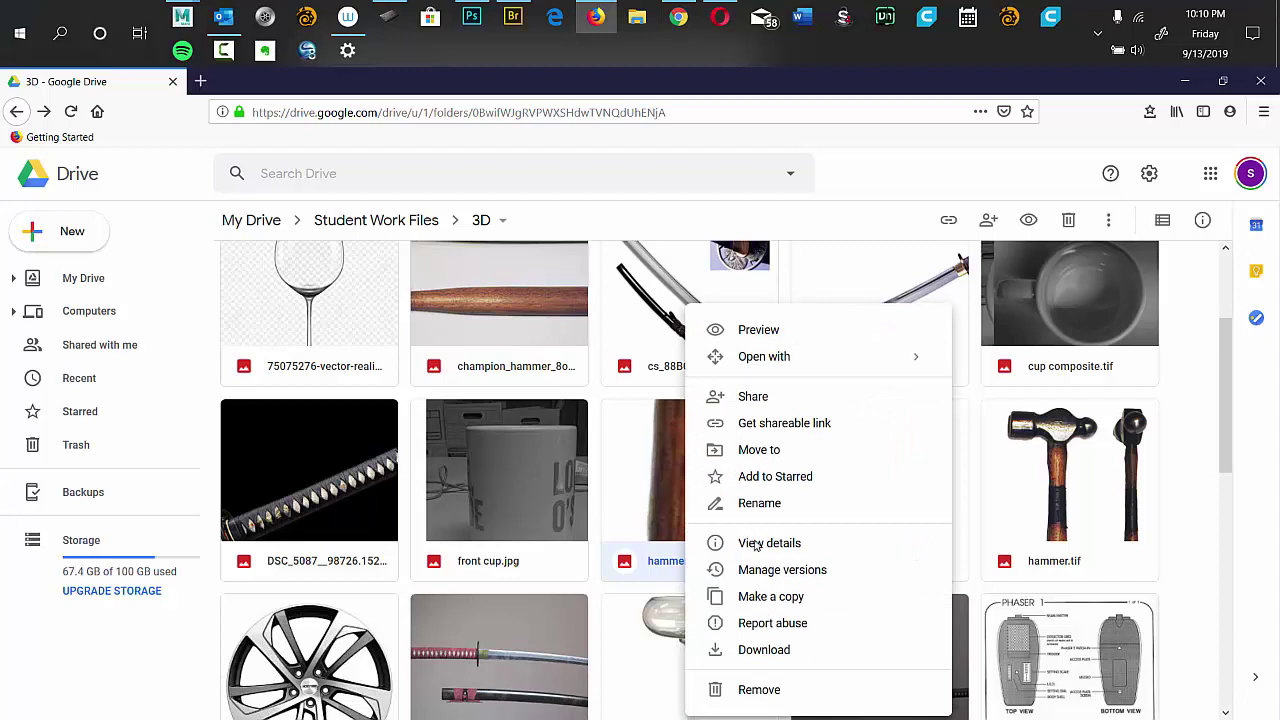
click(771, 650)
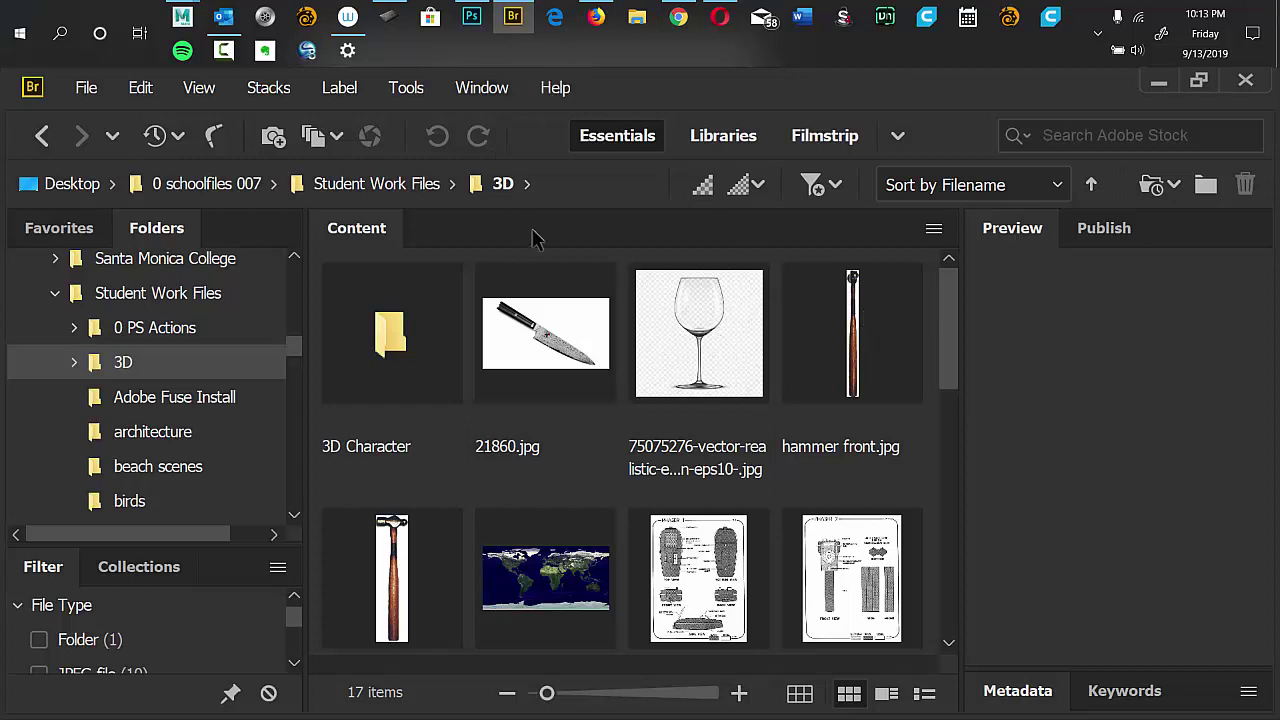
Select the 75075276 wine glass thumbnail to preview it in Bridge.
click(712, 382)
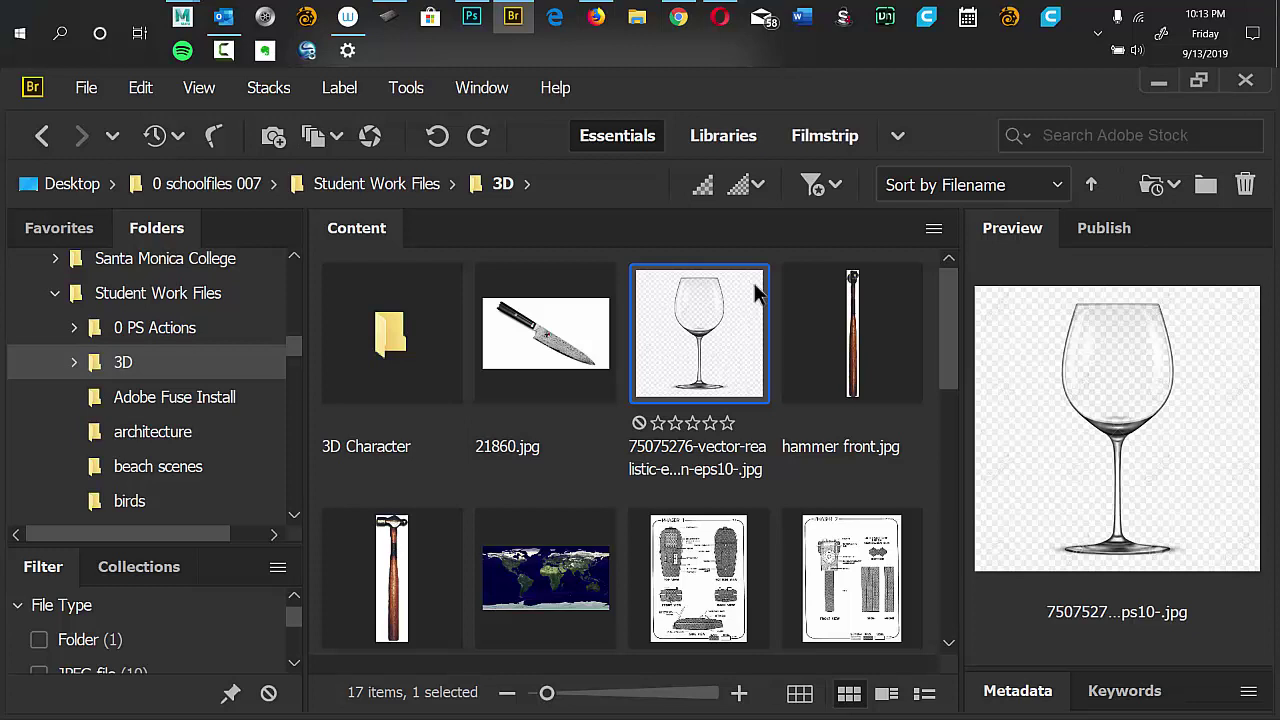
Switch from Adobe Bridge to File Explorer.
click(637, 17)
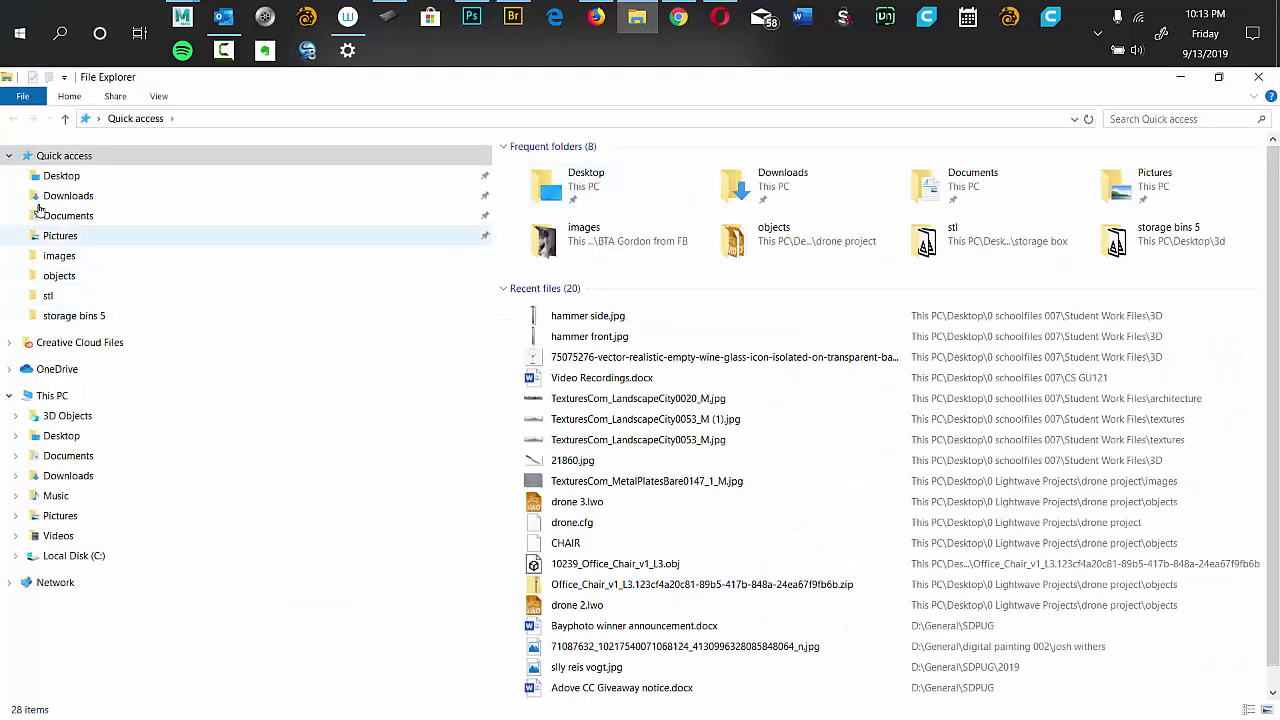
Browse to Desktop > 0 Maya Projects, glancing inside the hammer project's folder structure.
click(48, 176)
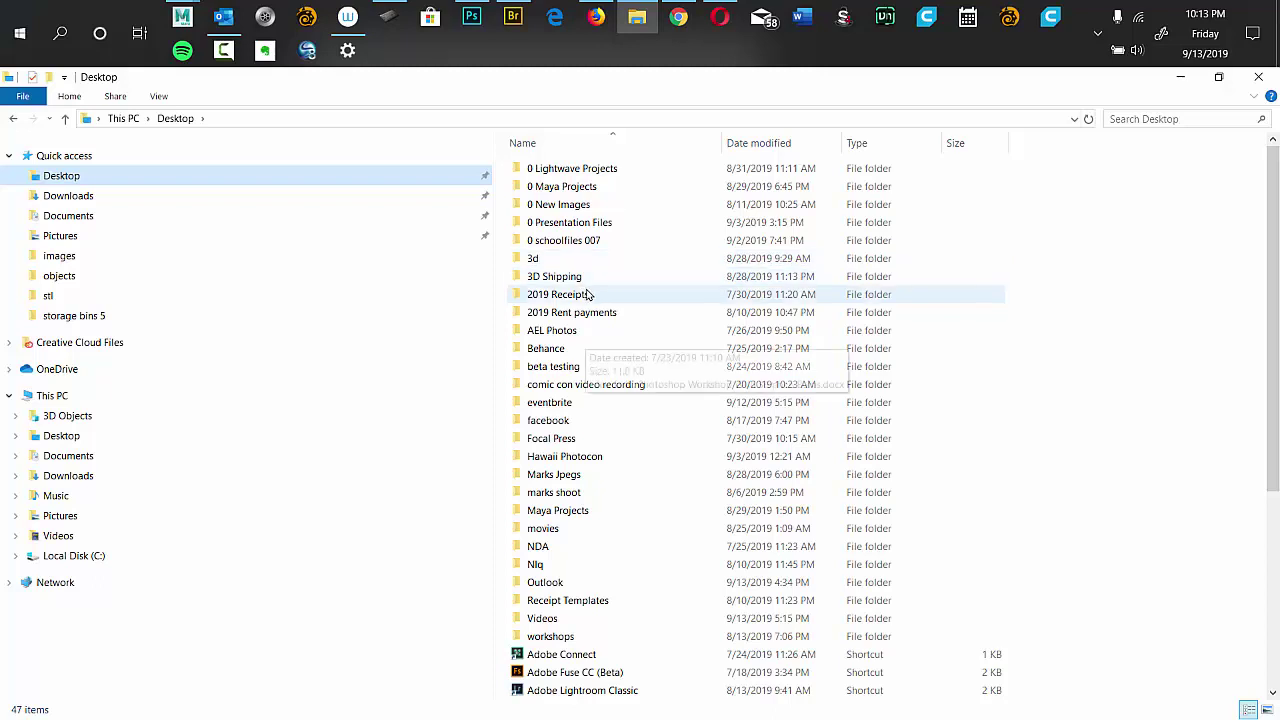
click(566, 194)
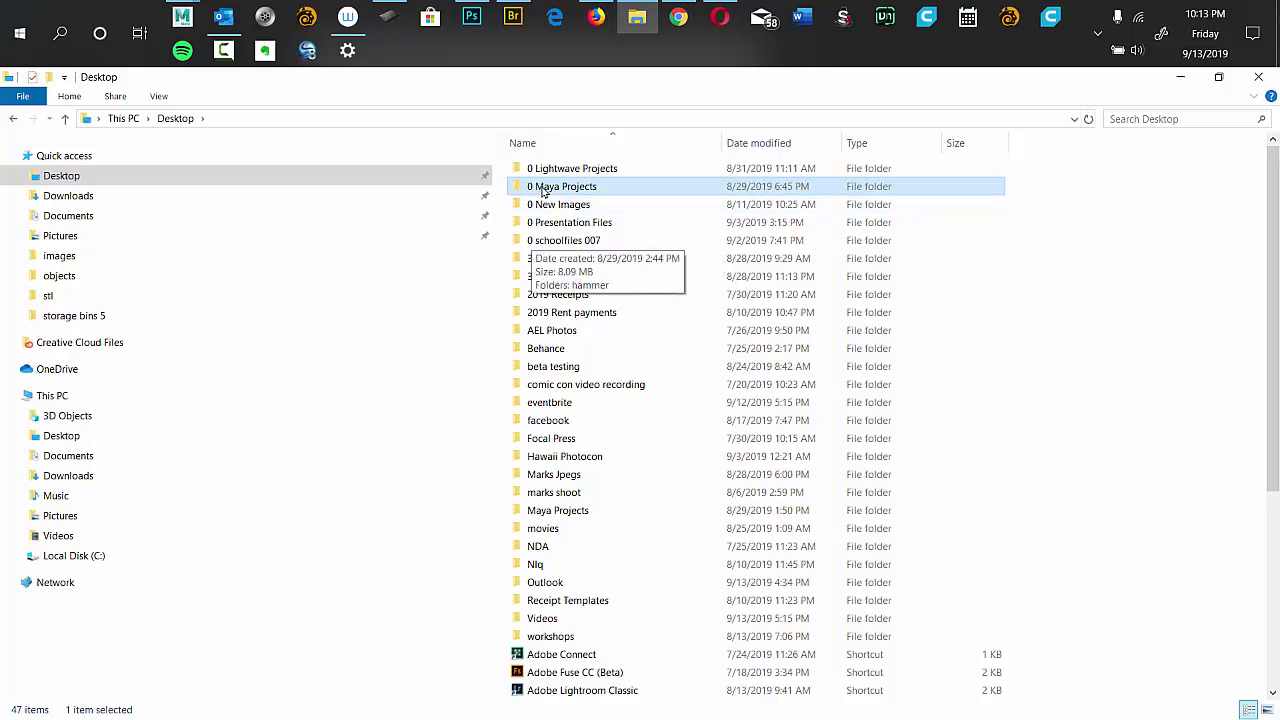
double_click(542, 190)
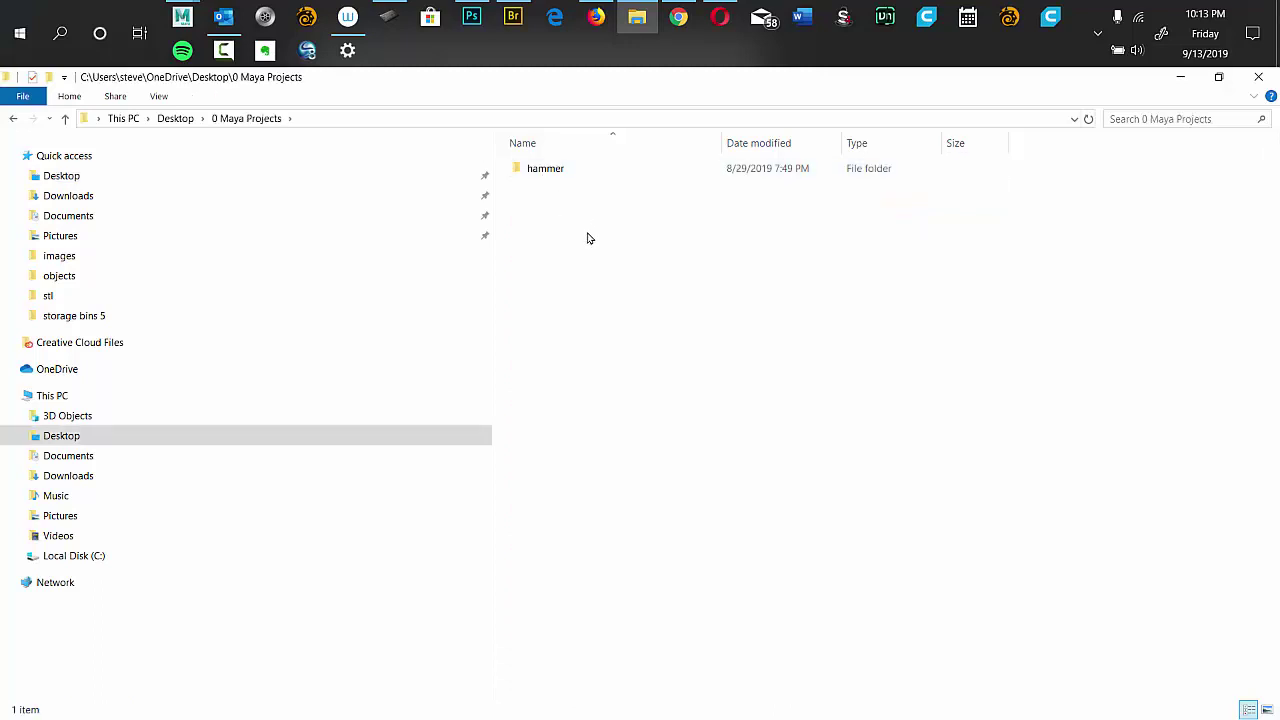
double_click(549, 172)
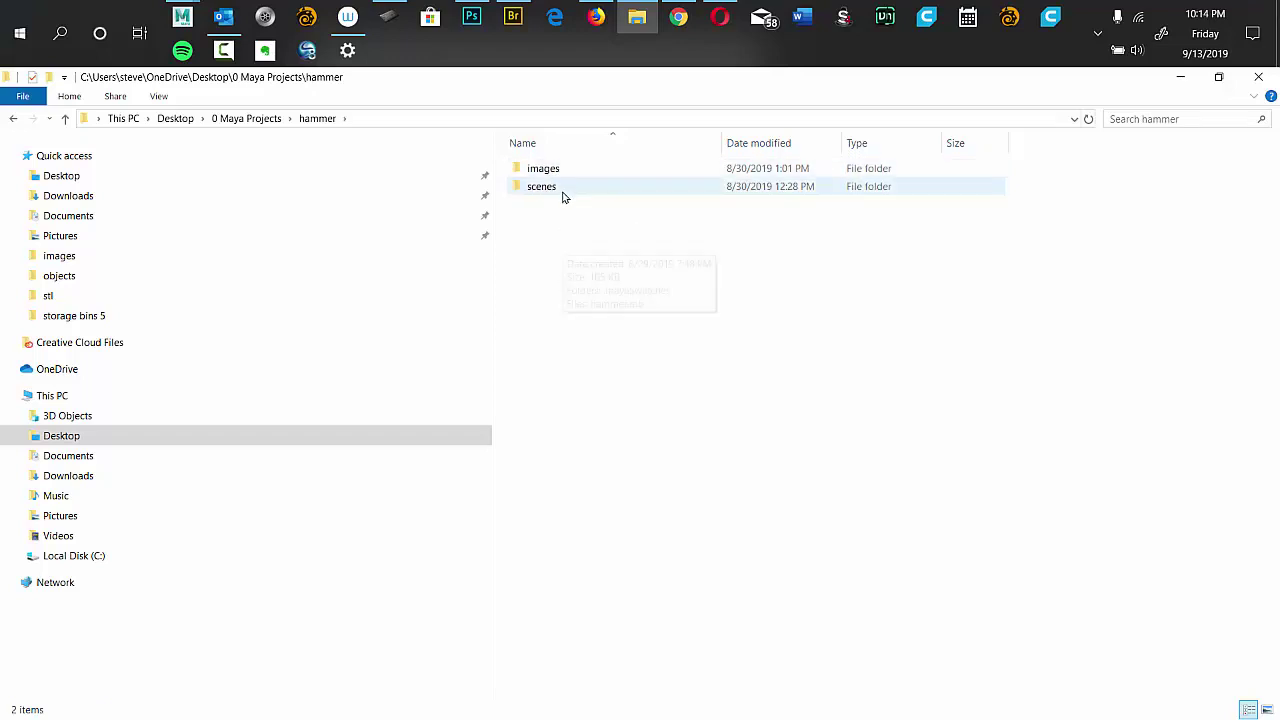
click(15, 118)
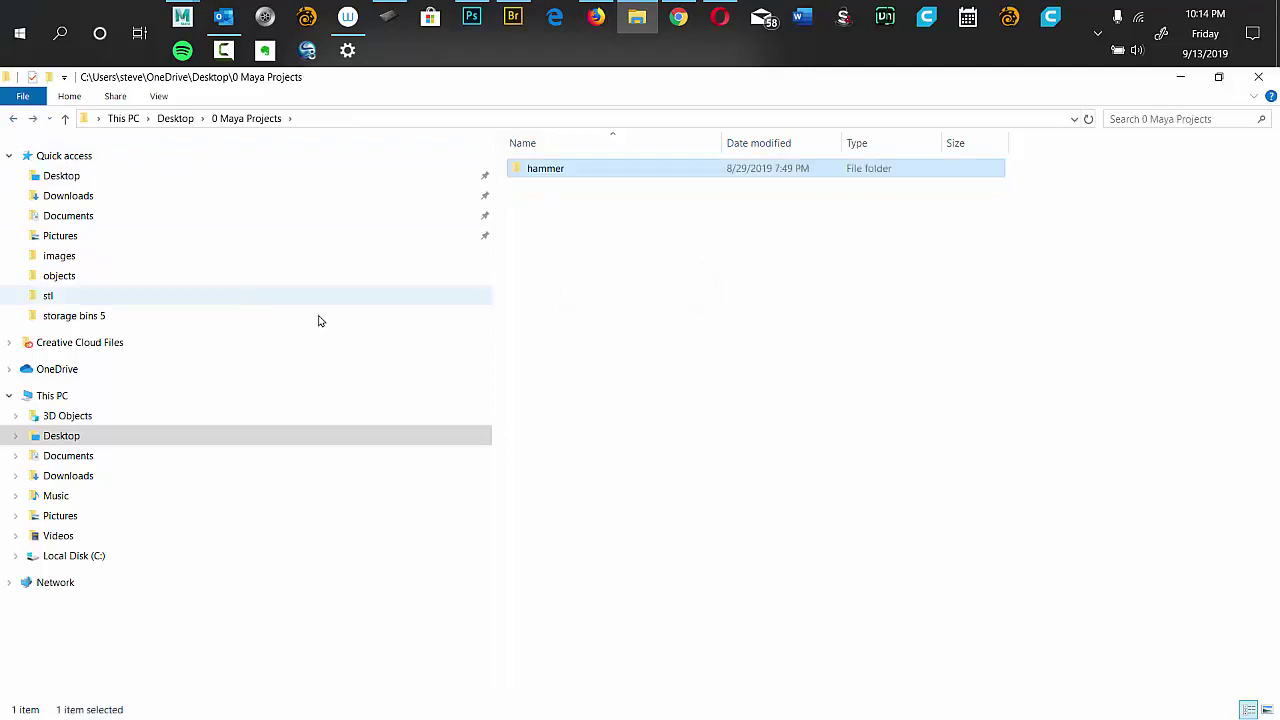
right_click(583, 324)
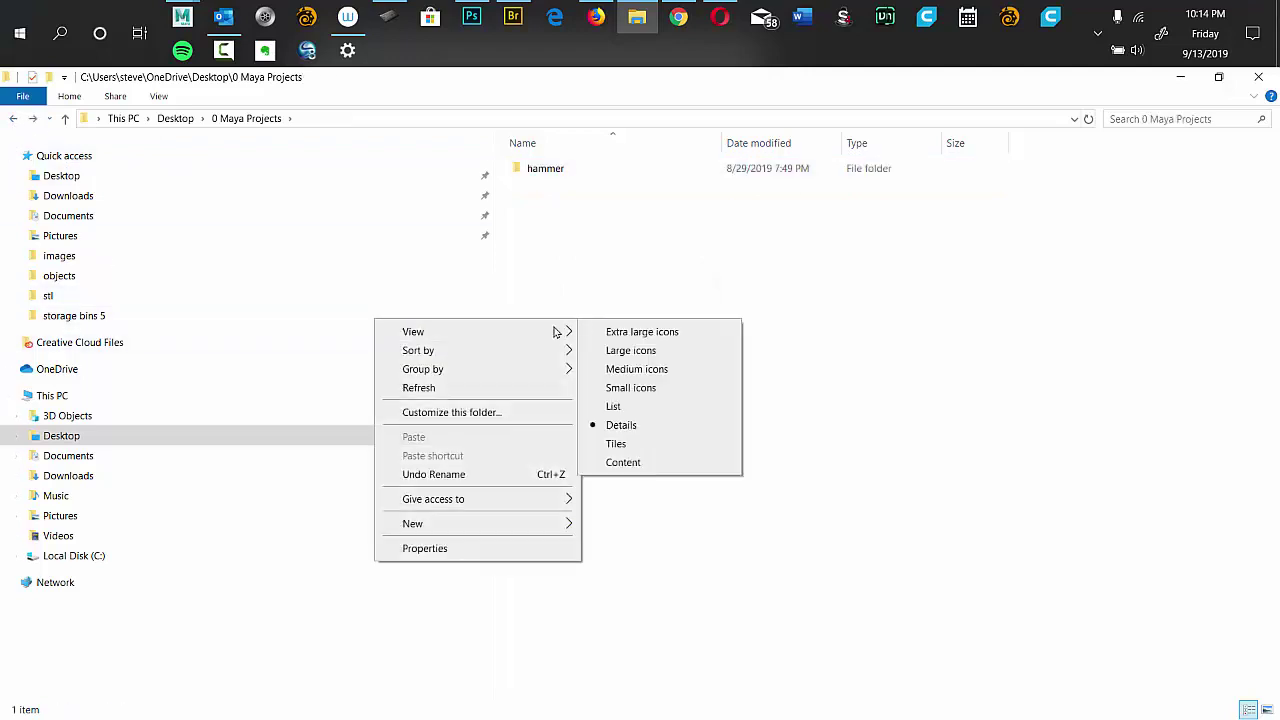
click(674, 363)
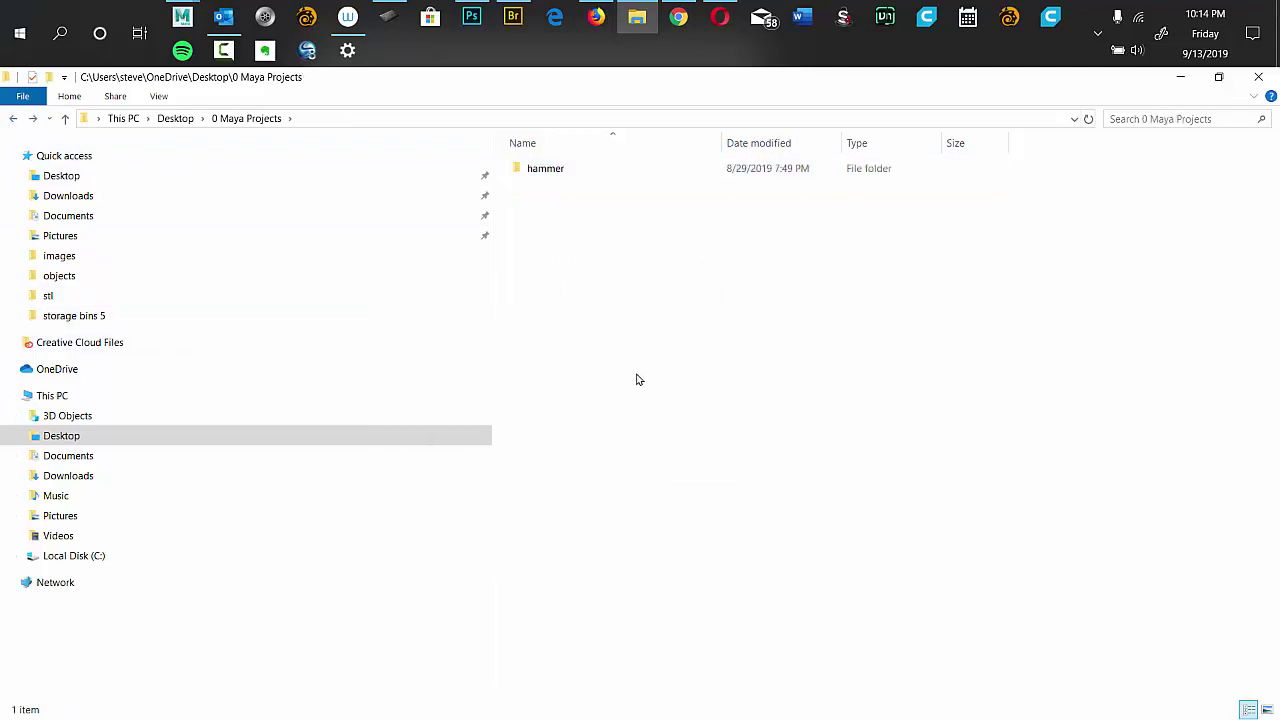
Create a new folder named 'wine glass' in 0 Maya Projects.
key(ctrl+shift+n)
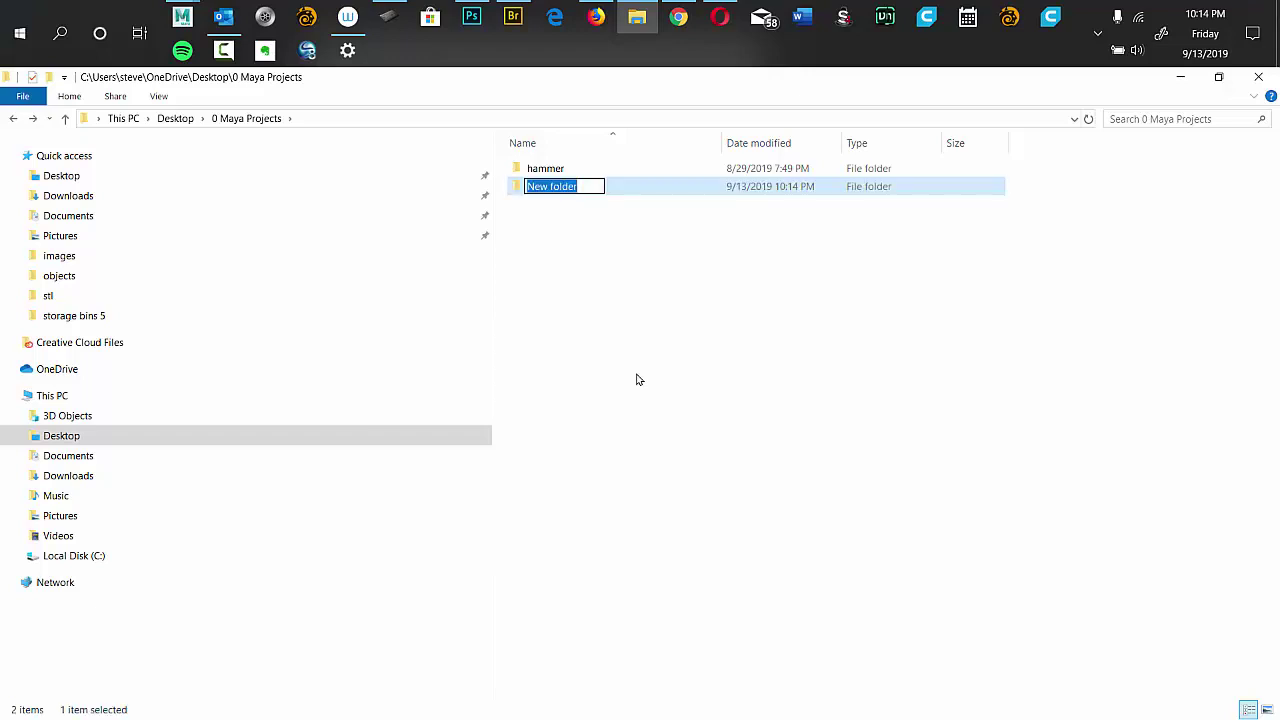
text(wine glass)
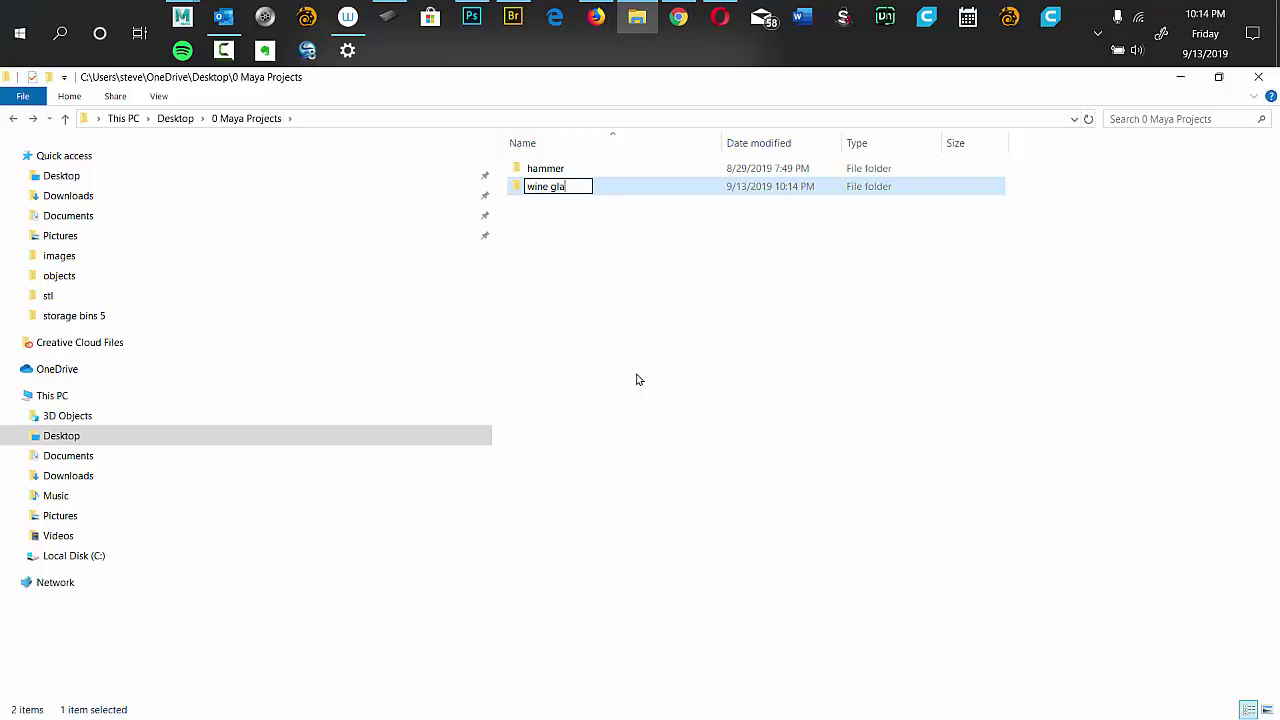
key(BackSpace)
key(BackSpace)
text(w)
key(BackSpace)
text(ss)
click(615, 295)
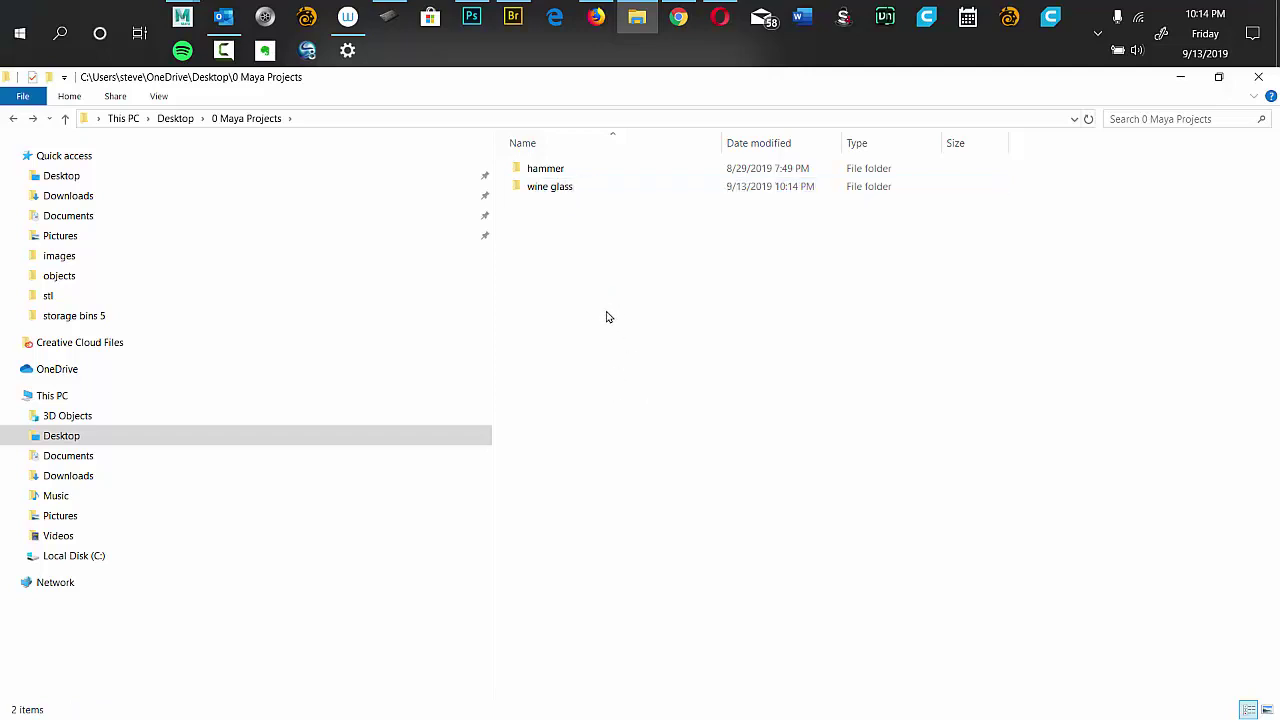
Add 'images' and 'scenes' subfolders inside wine glass, then return to Adobe Bridge.
double_click(557, 190)
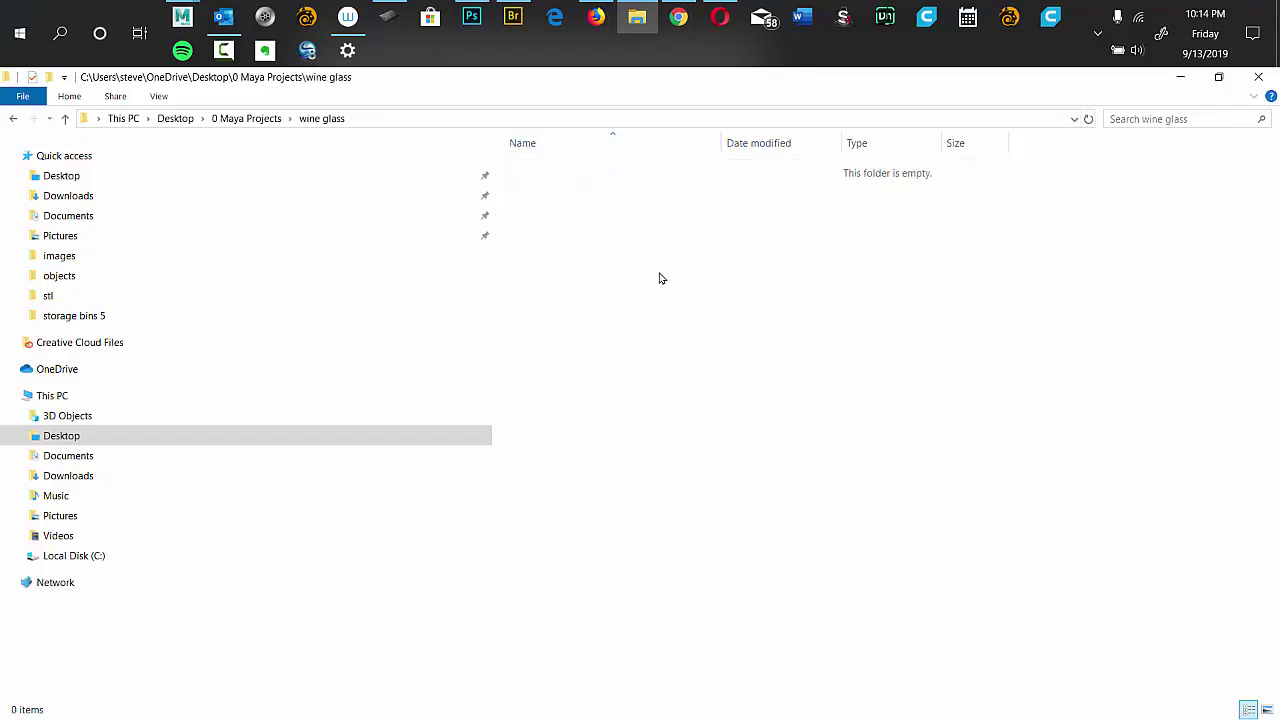
key(ctrl+shift+n)
text(image)
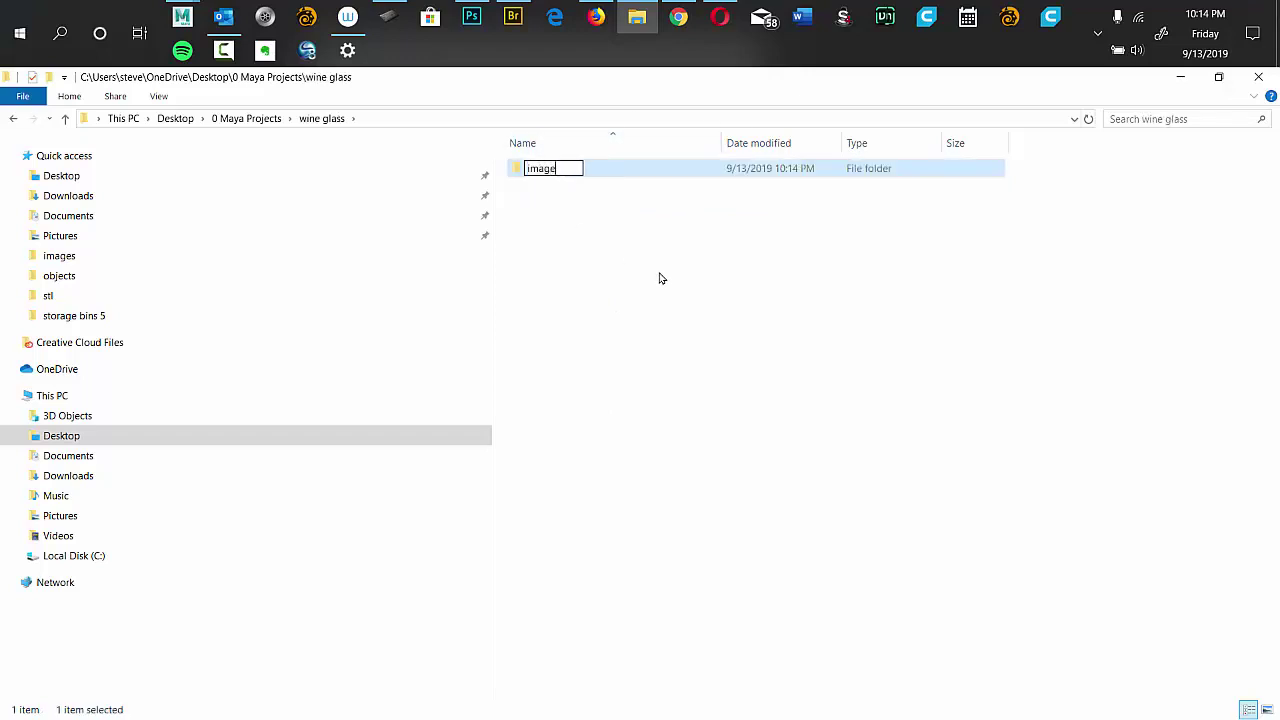
text(s)
key(Return)
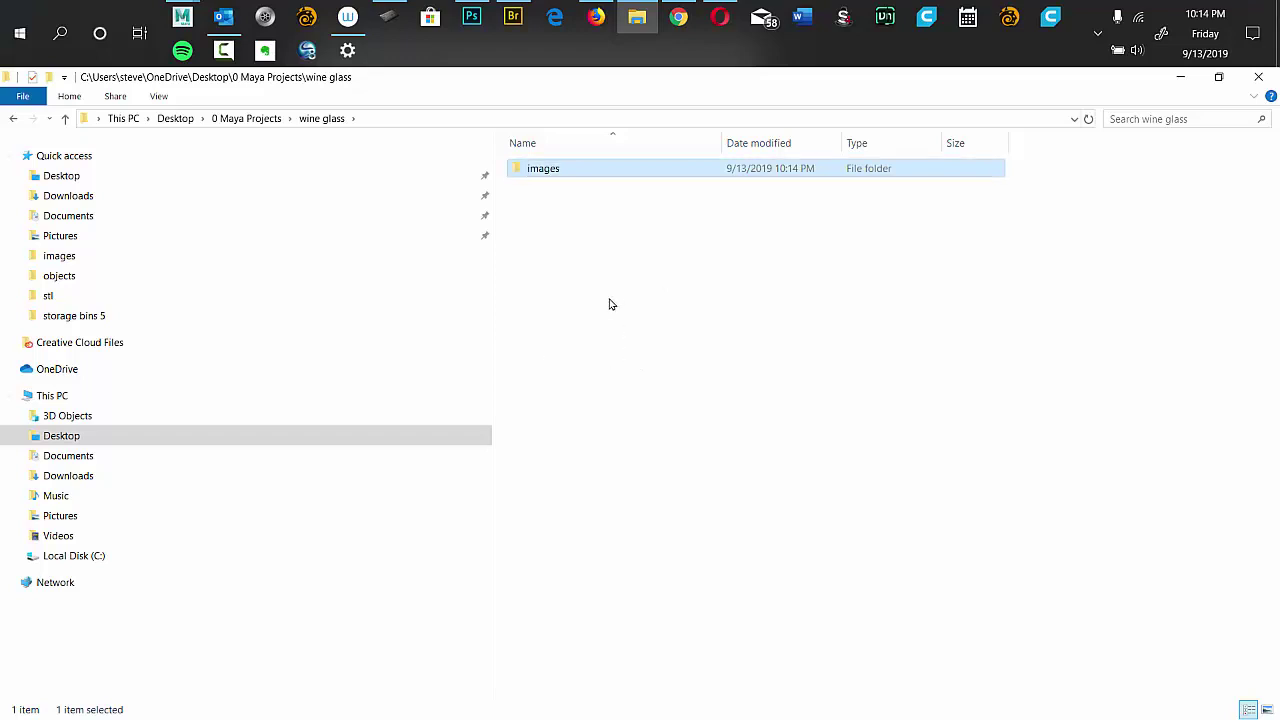
key(ctrl+shift+n)
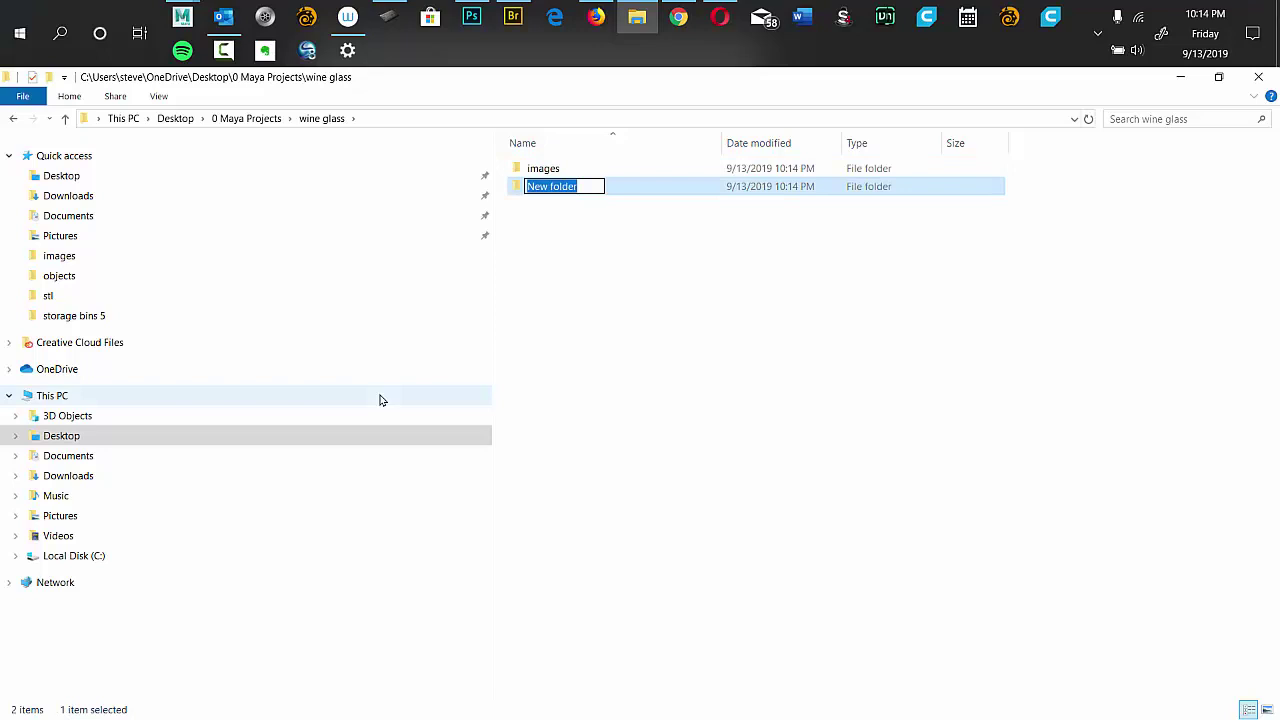
text(sce)
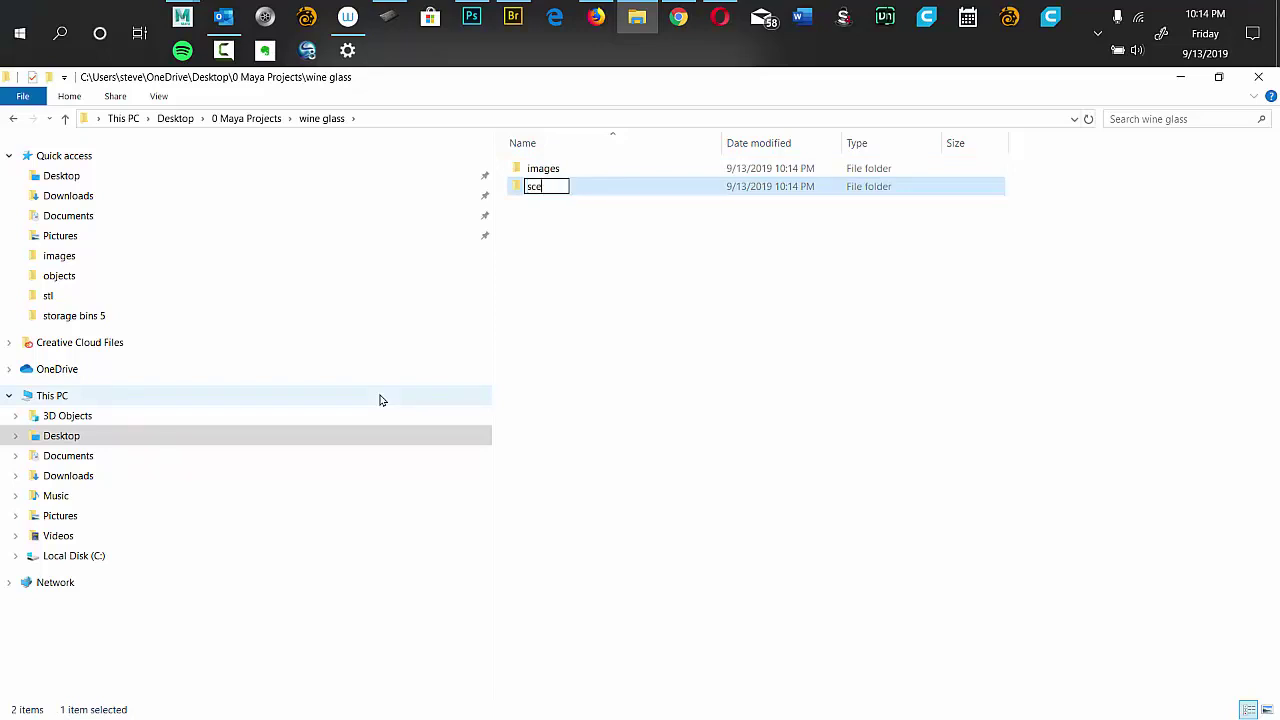
text(nes)
click(605, 296)
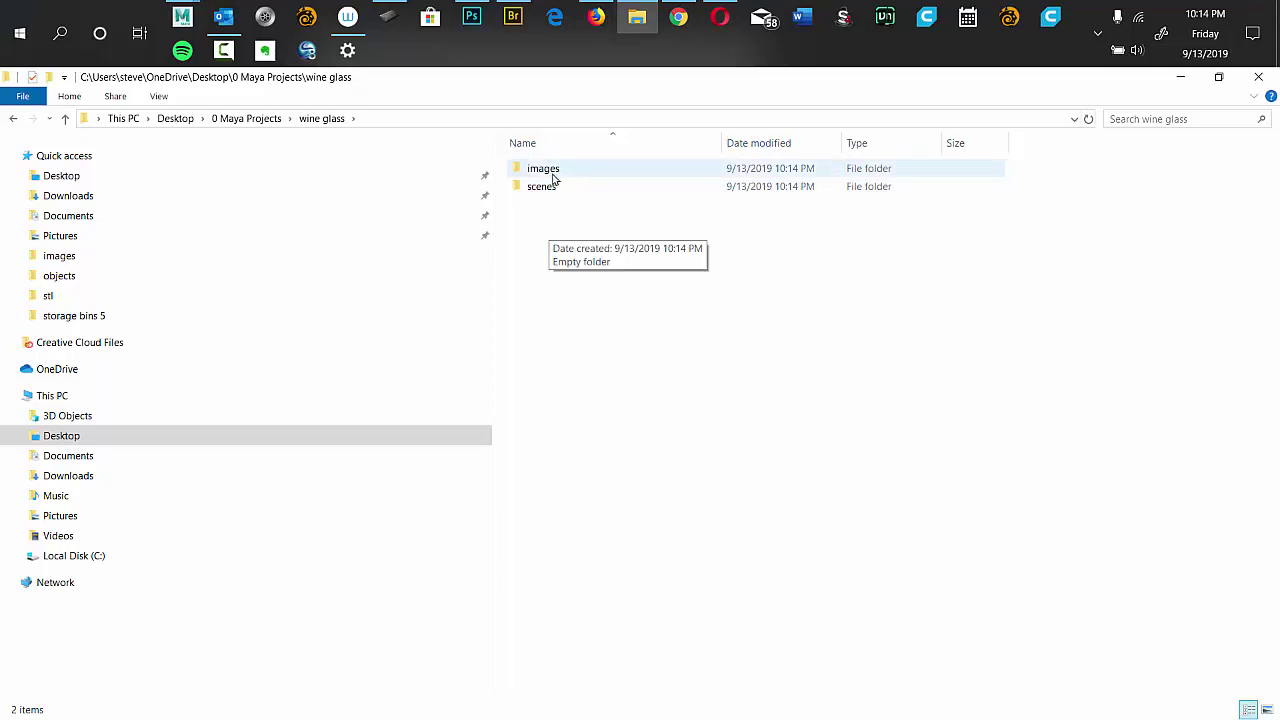
key(alt+Tab)
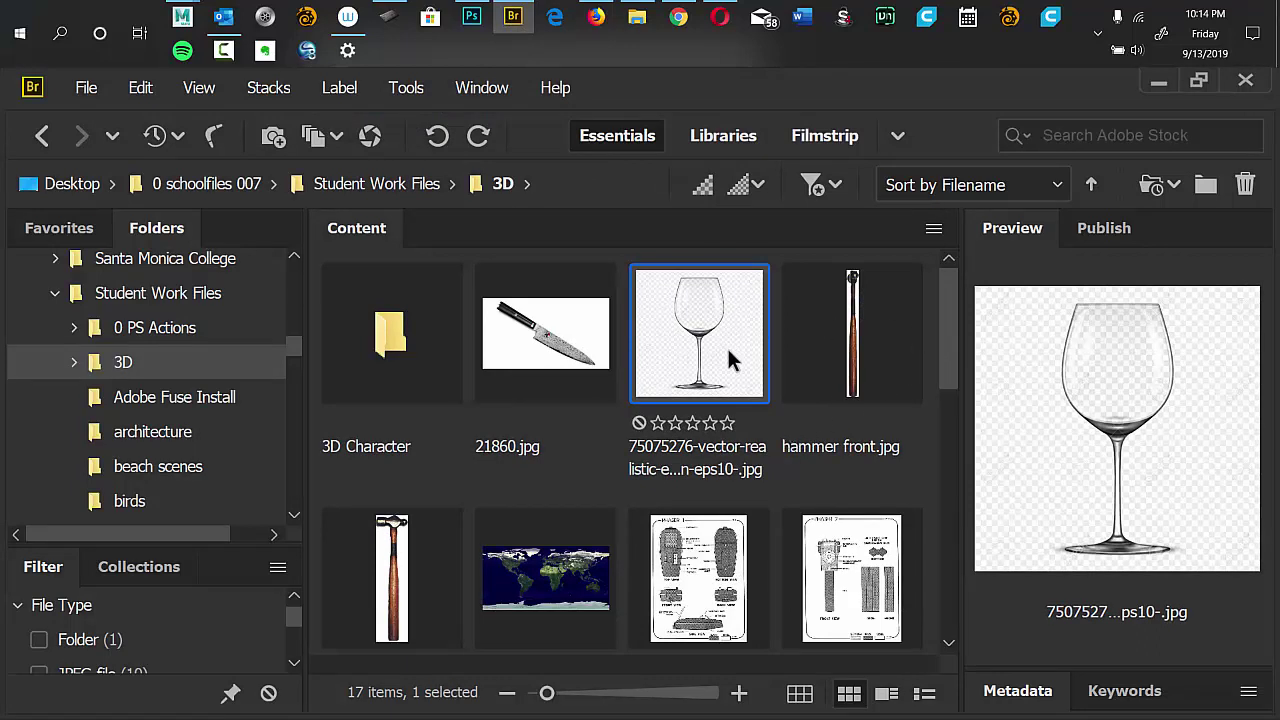
Copy the wine glass reference image into the wine glass project's images folder.
drag(294, 347, 306, 245)
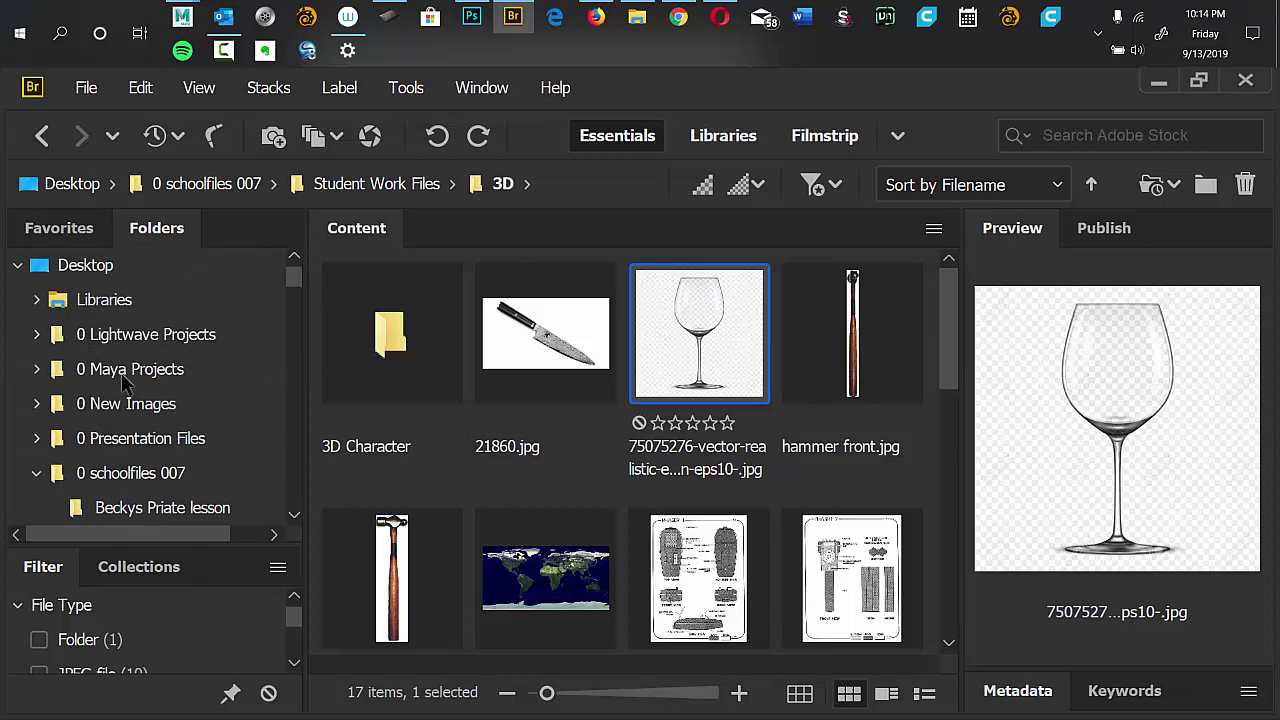
click(37, 370)
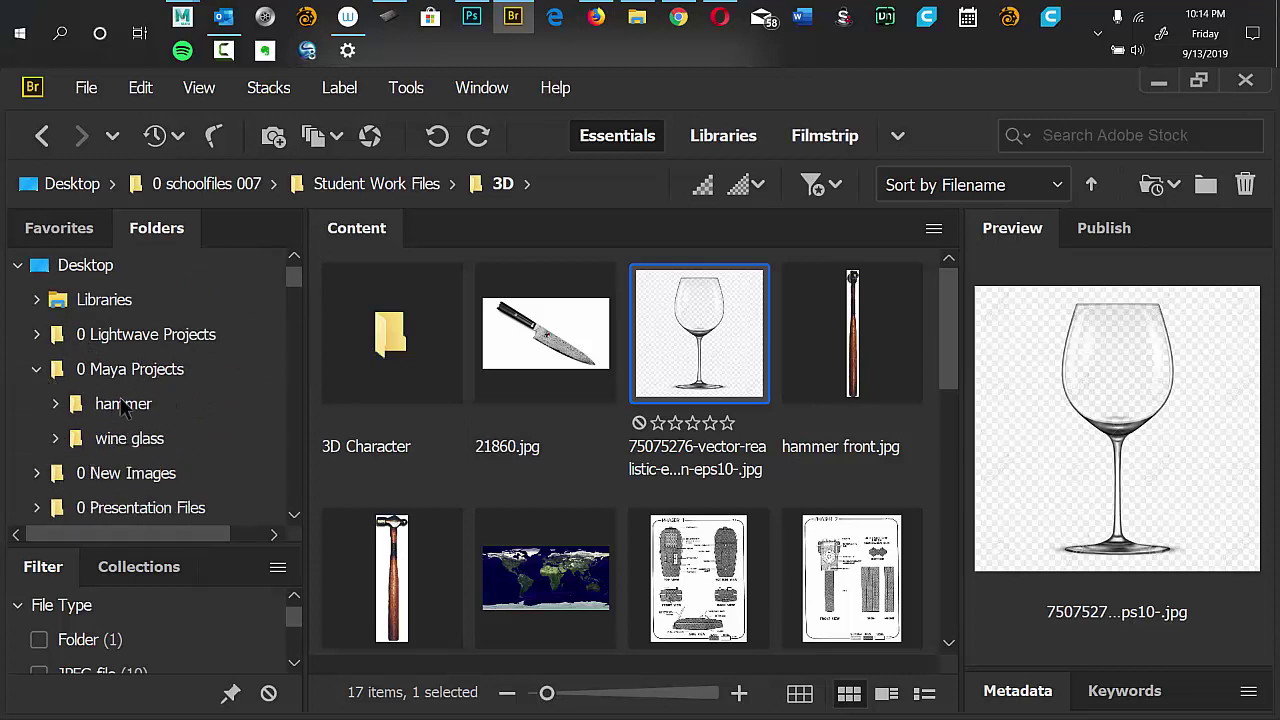
click(56, 439)
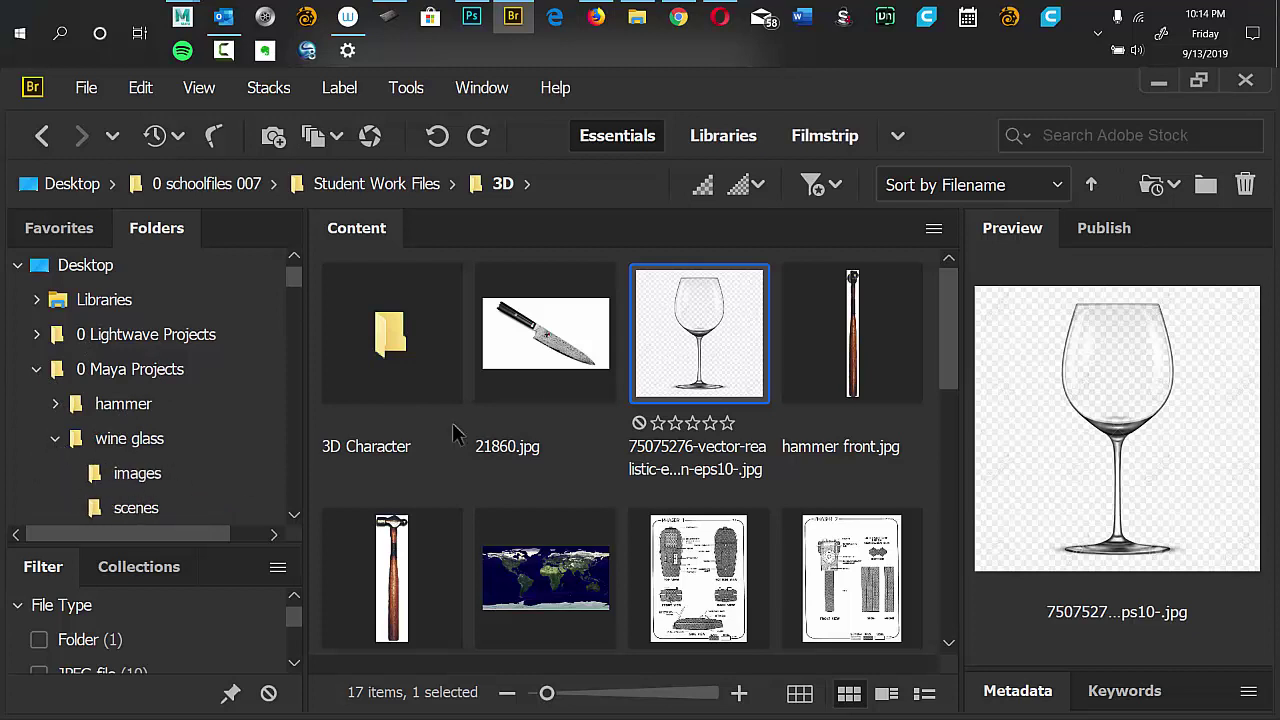
drag(703, 332, 250, 494)
drag(214, 513, 198, 465)
Try copying the two hammer images to the hammer project, cancel the duplicate, and view hammer's images.
click(55, 404)
click(888, 282)
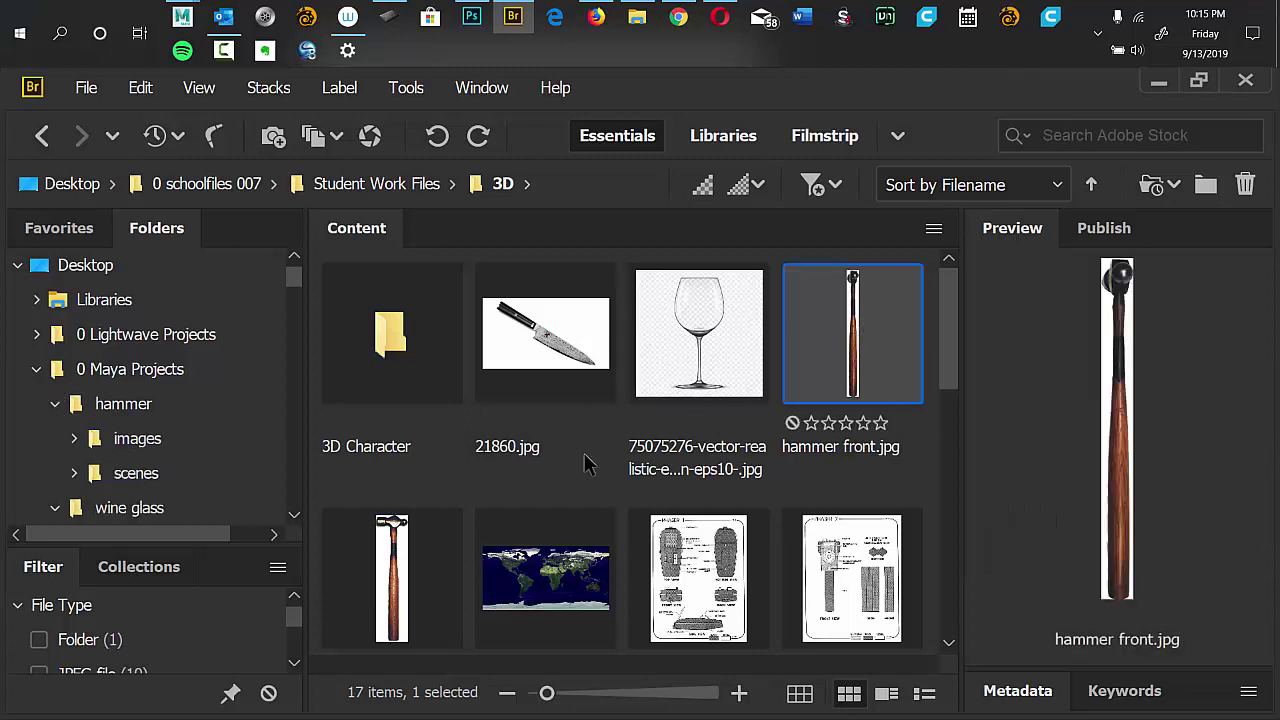
ctrl+click(443, 563)
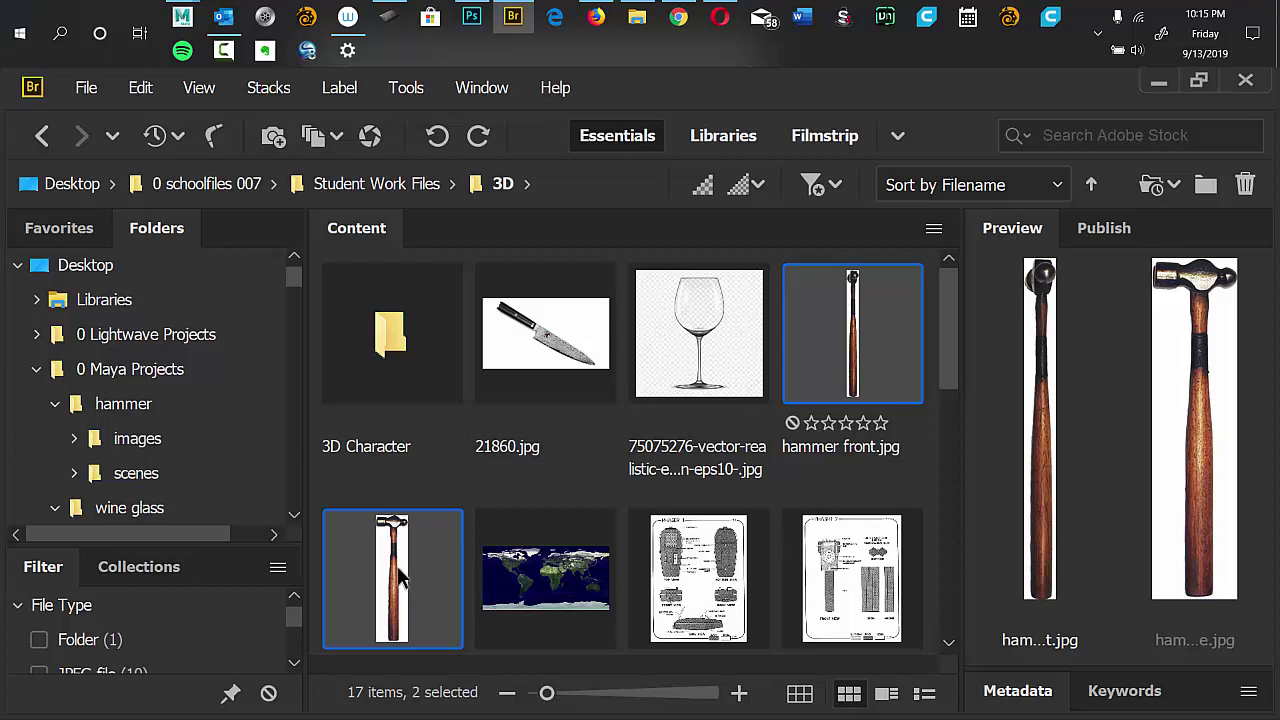
drag(403, 578, 185, 440)
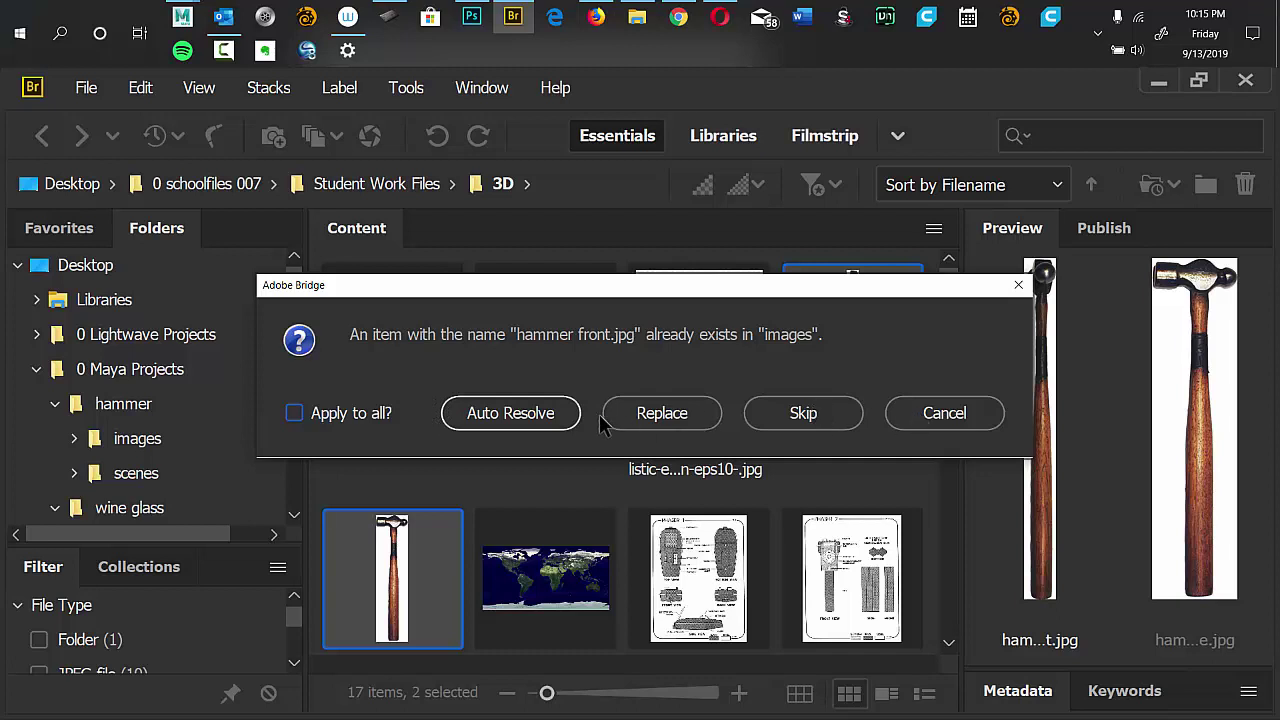
click(926, 416)
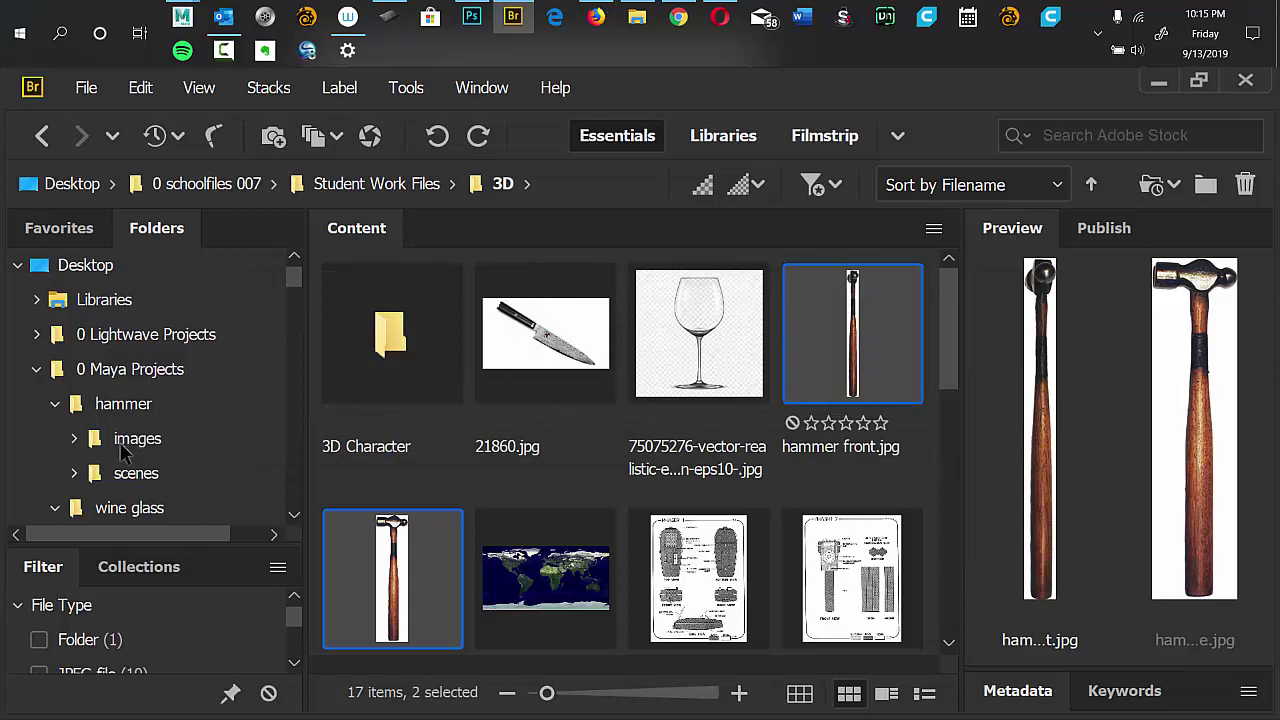
click(121, 446)
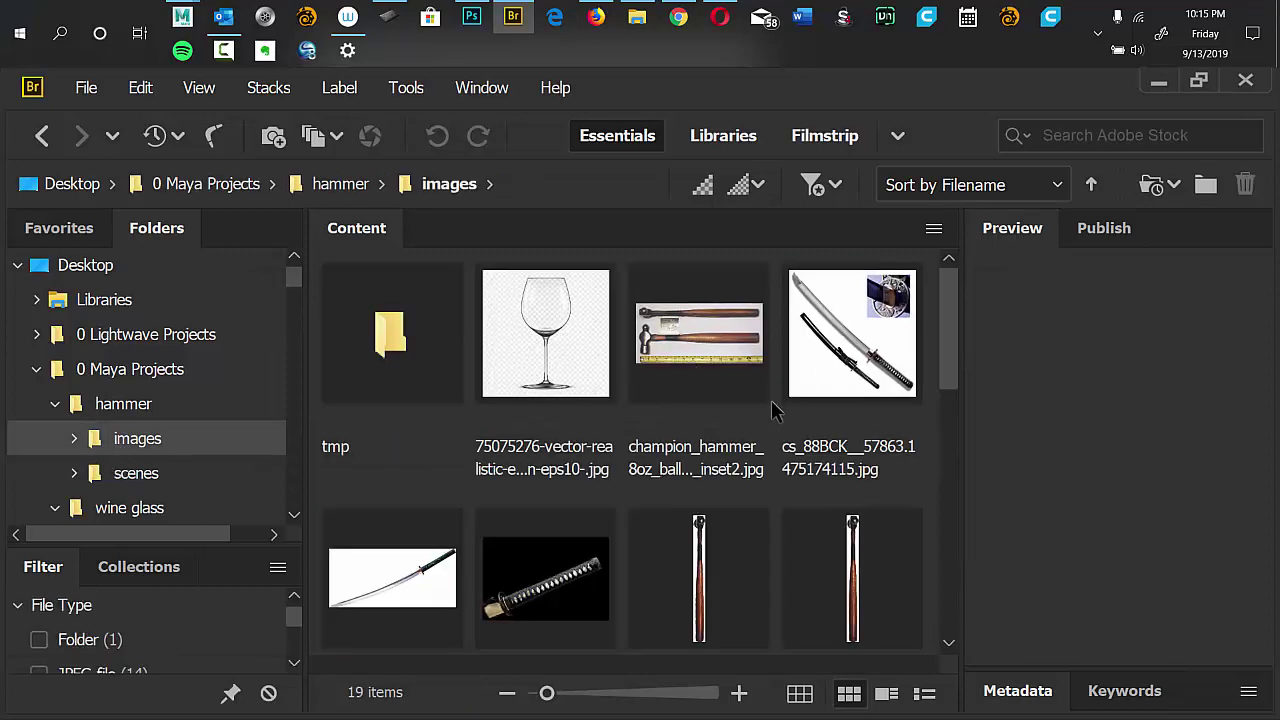
drag(955, 335, 918, 322)
click(298, 400)
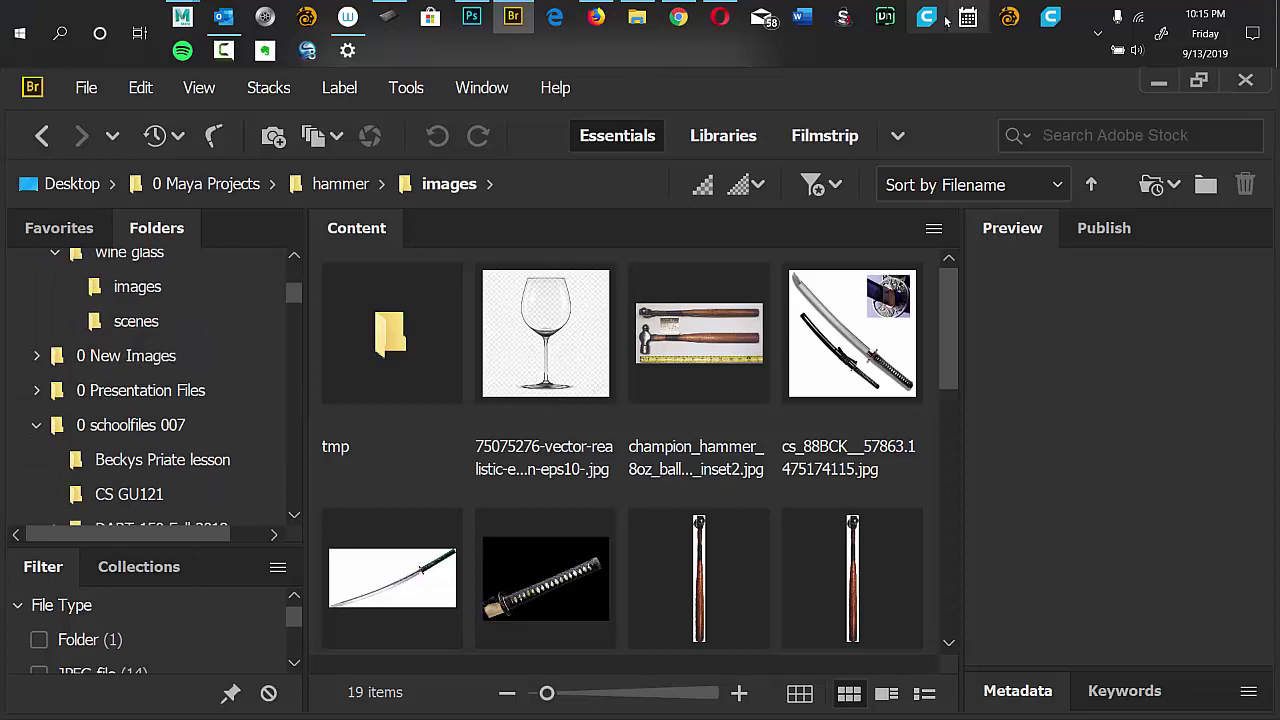
Bring Maya to the front and delete pCube1 and pPlane1 from the scene.
mouse_move(182, 16)
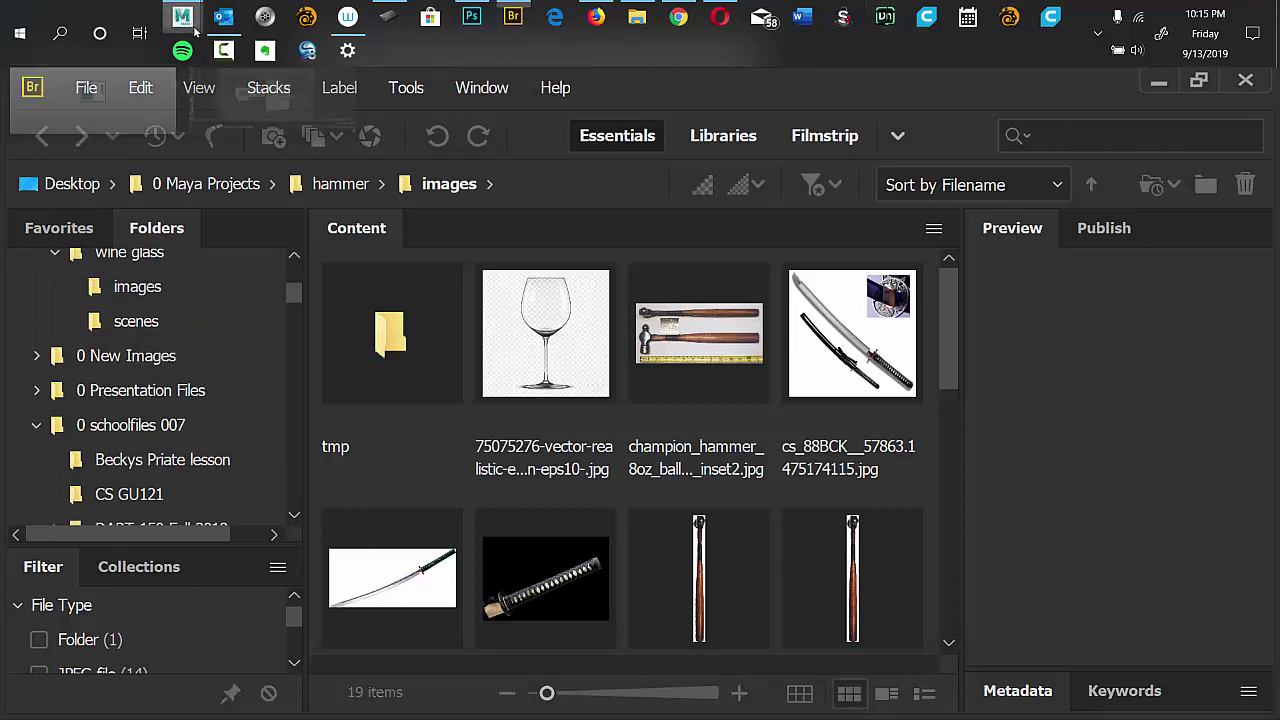
click(274, 105)
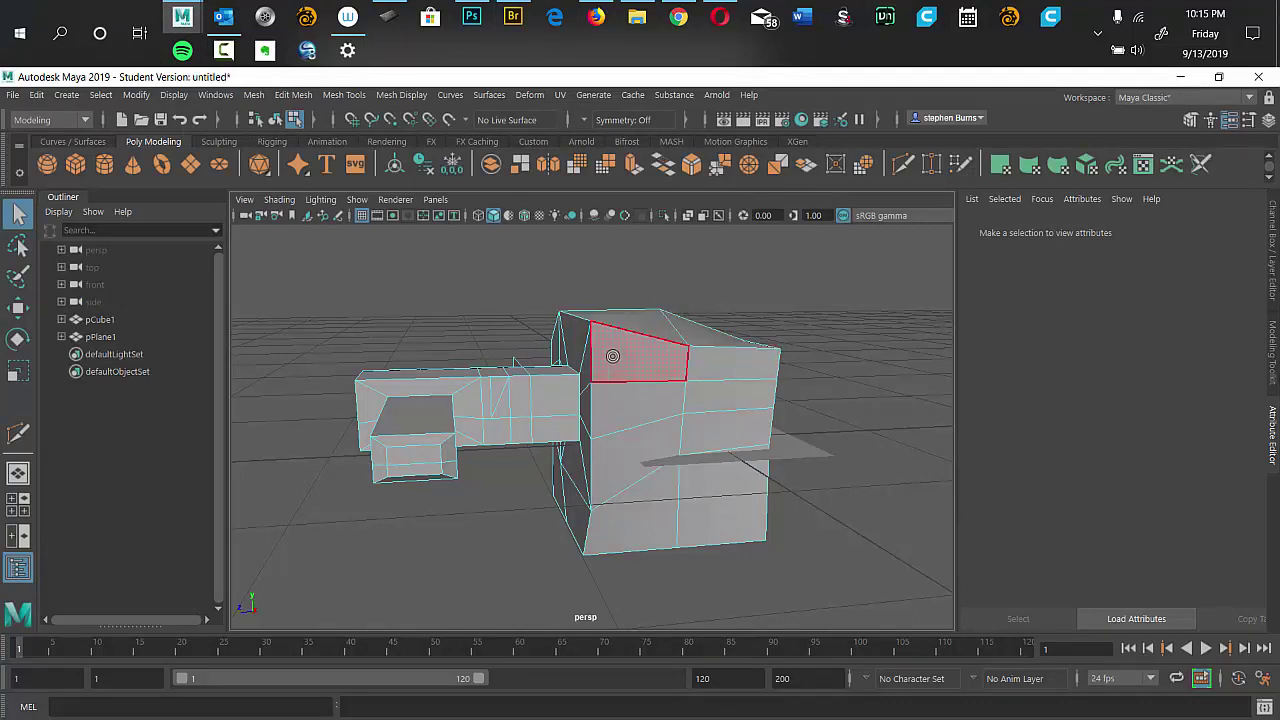
click(100, 320)
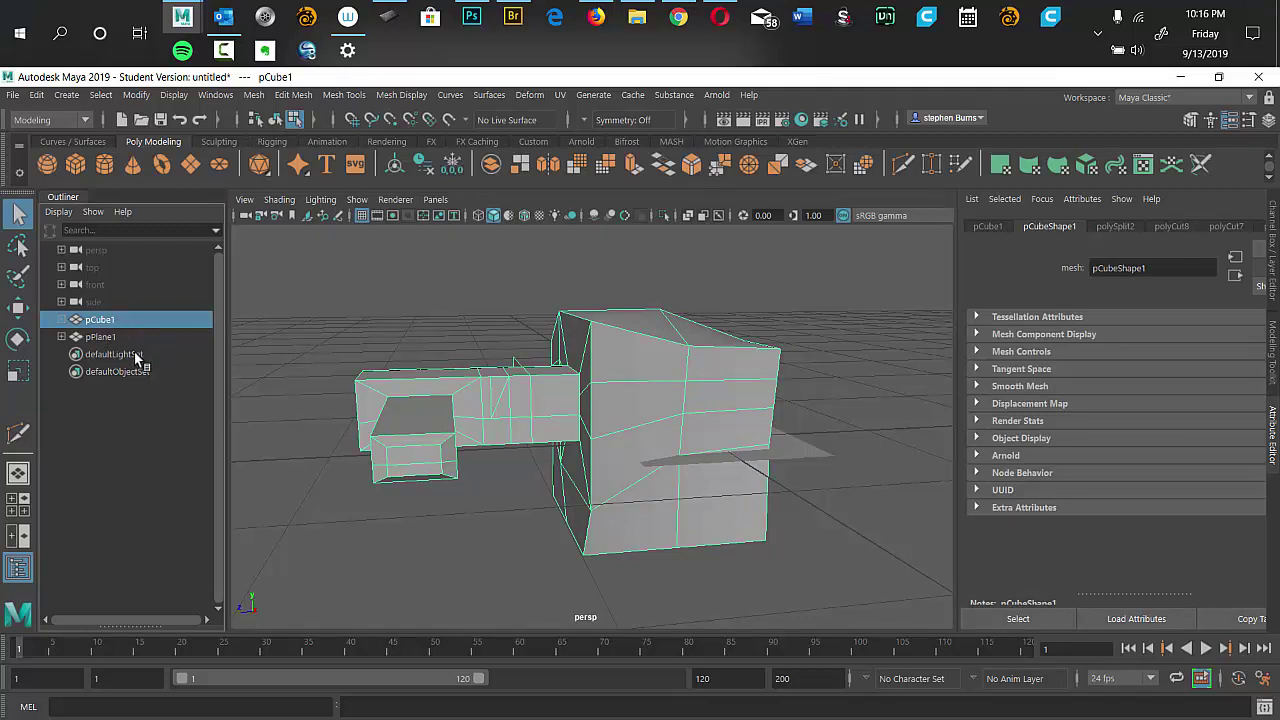
key(Delete)
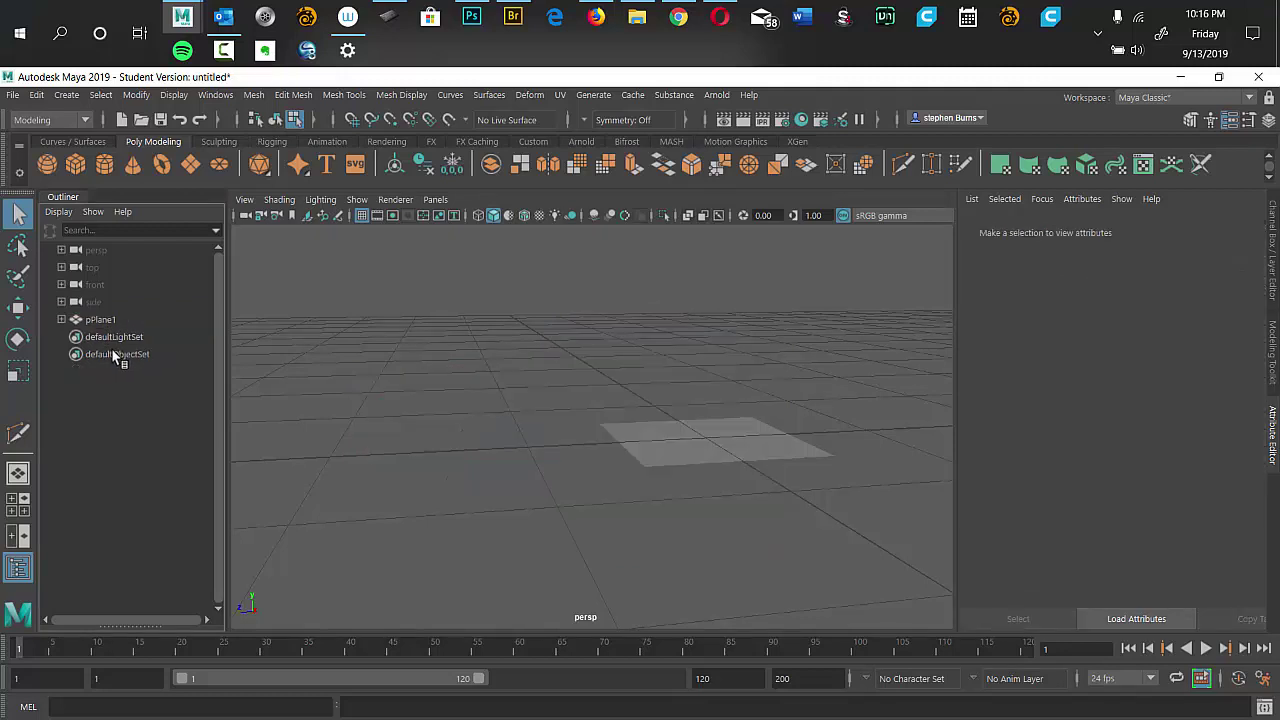
click(100, 320)
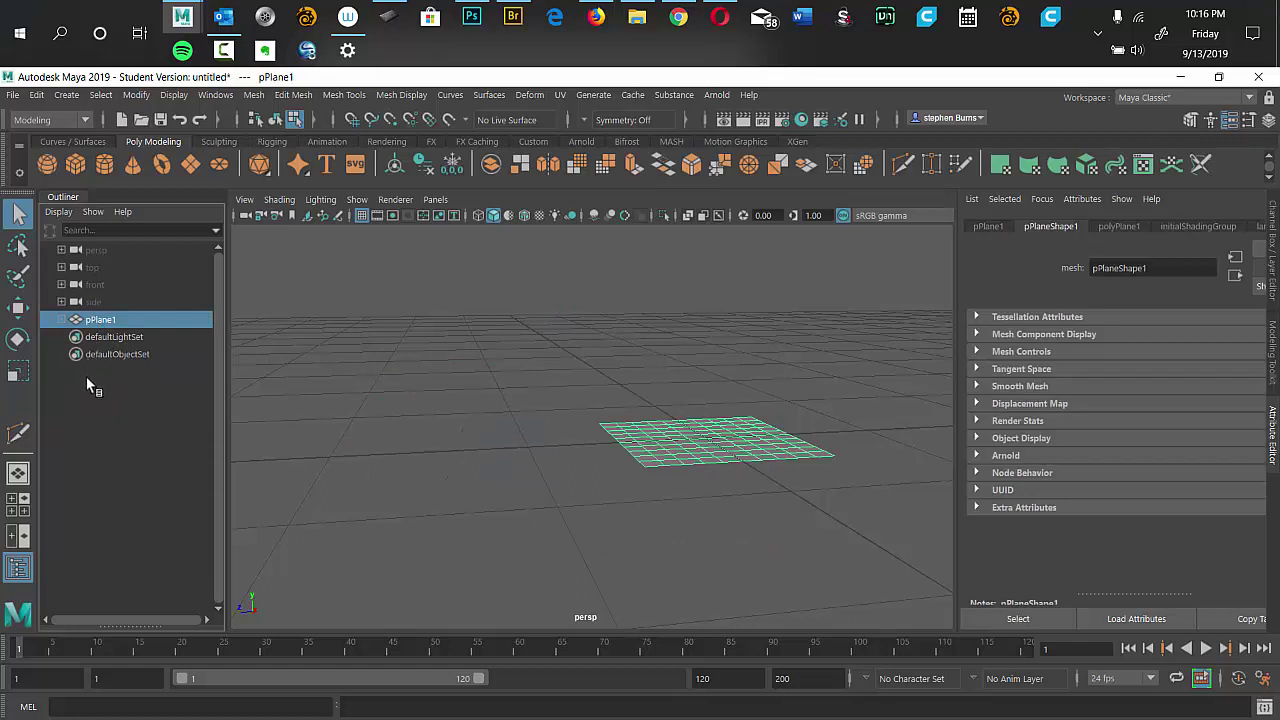
key(Delete)
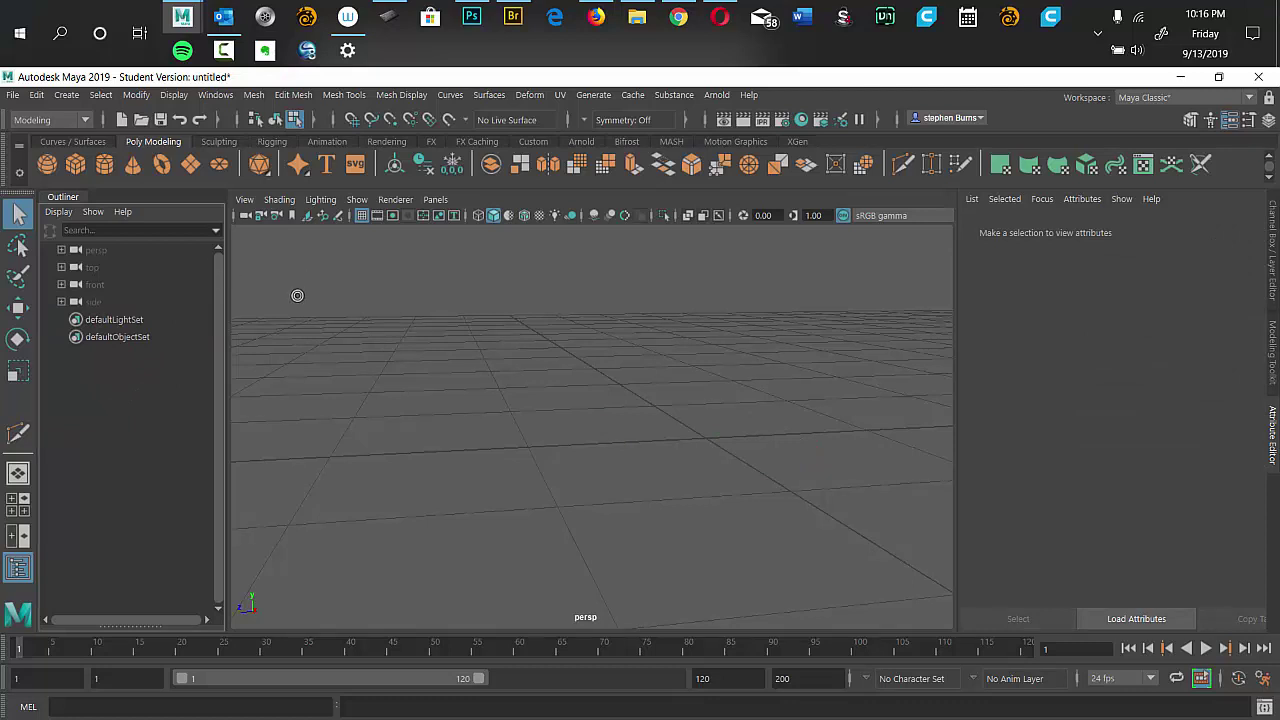
click(13, 95)
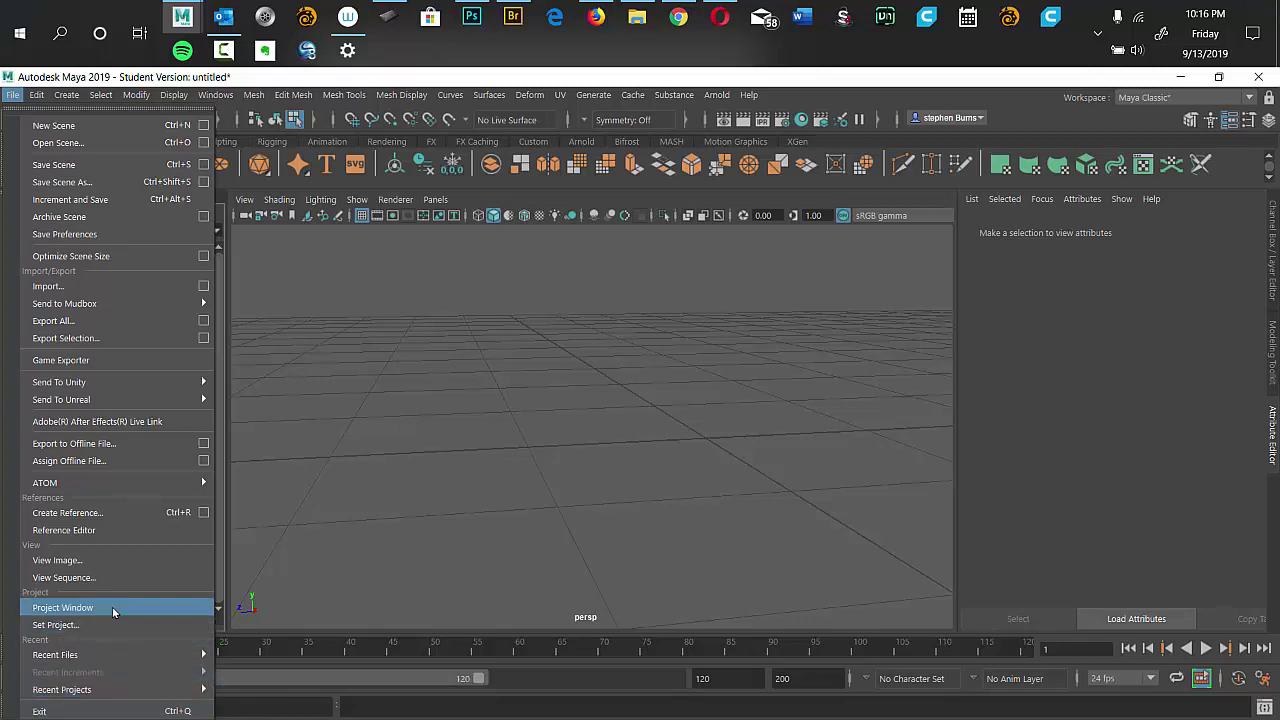
Open the File > Set Project dialog and move it into full view.
click(112, 607)
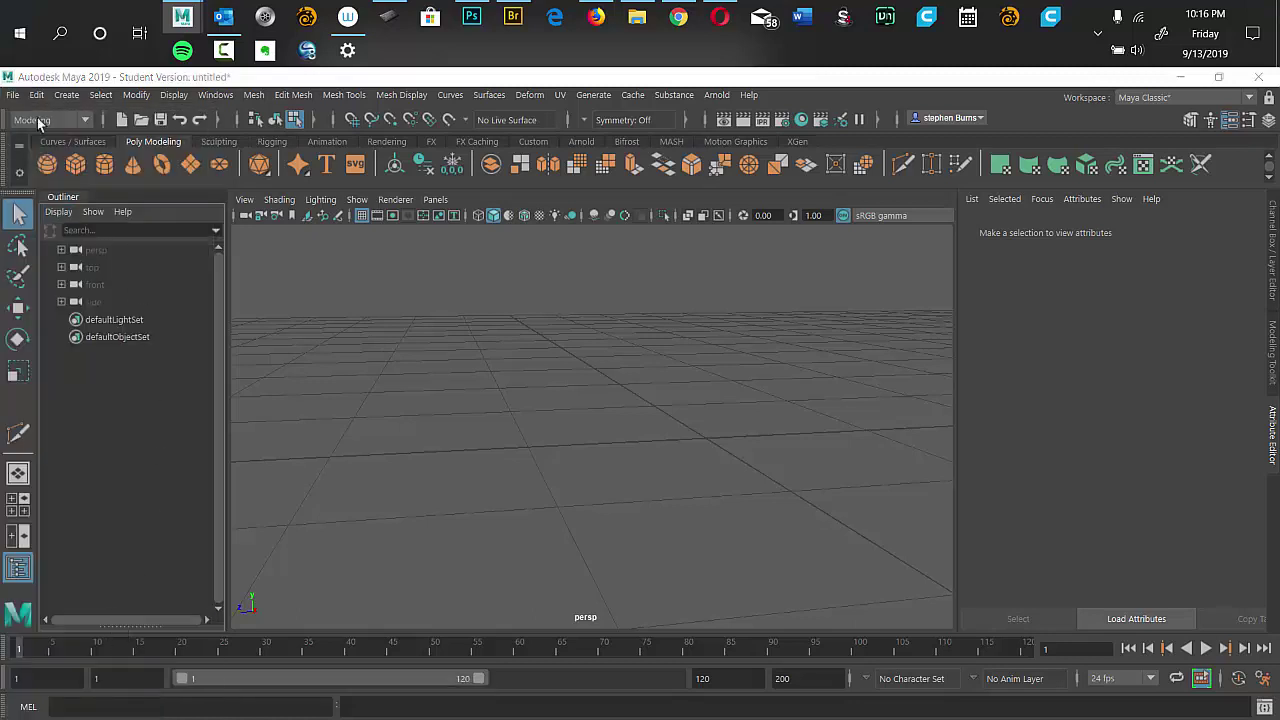
click(13, 94)
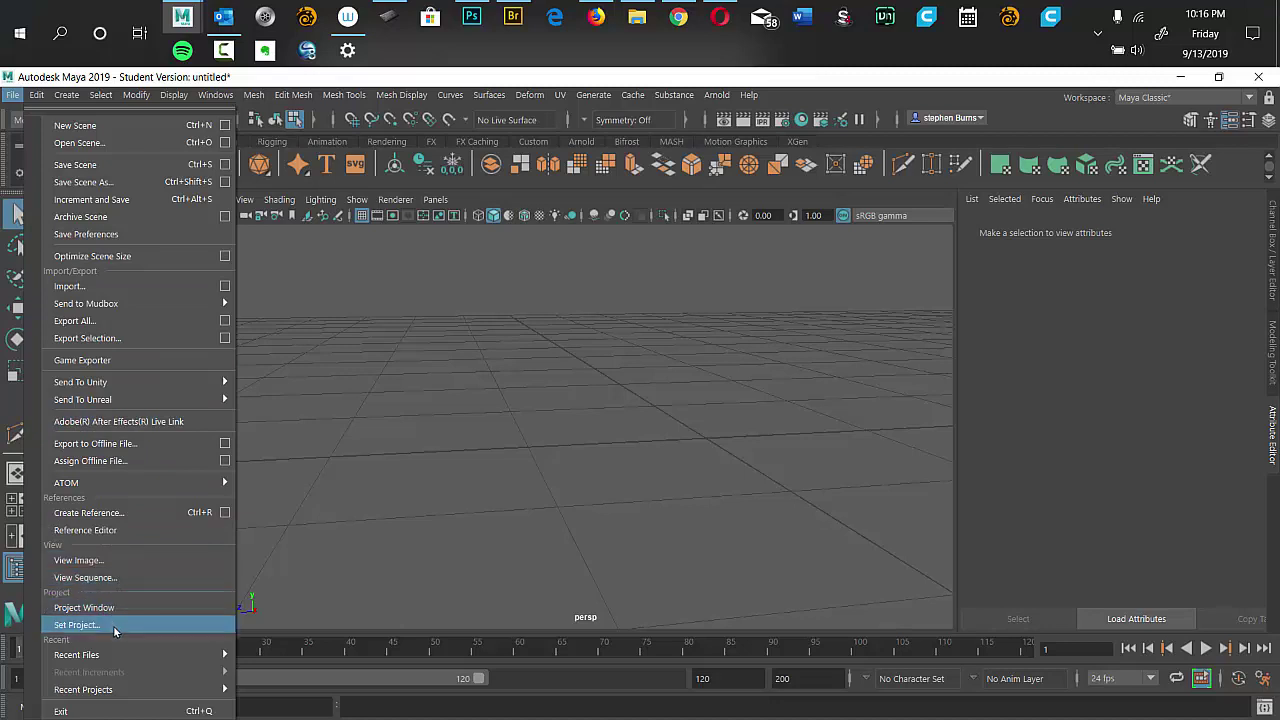
click(113, 625)
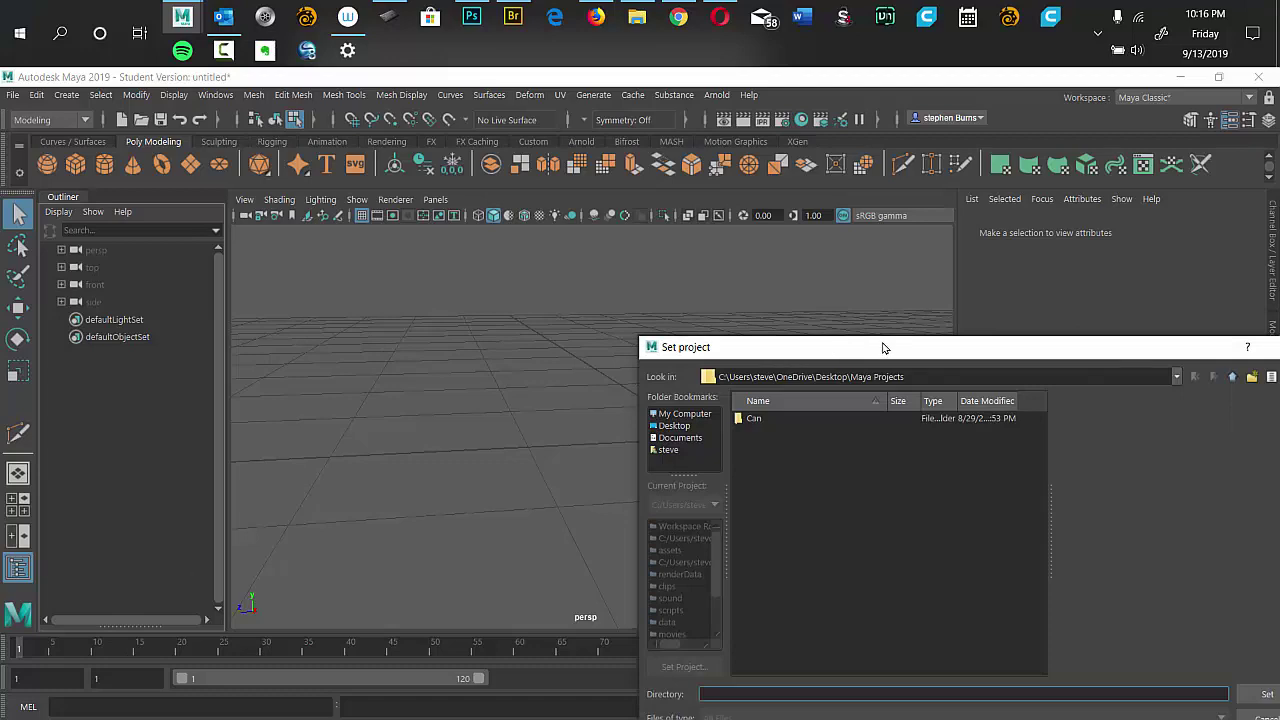
drag(883, 347, 544, 177)
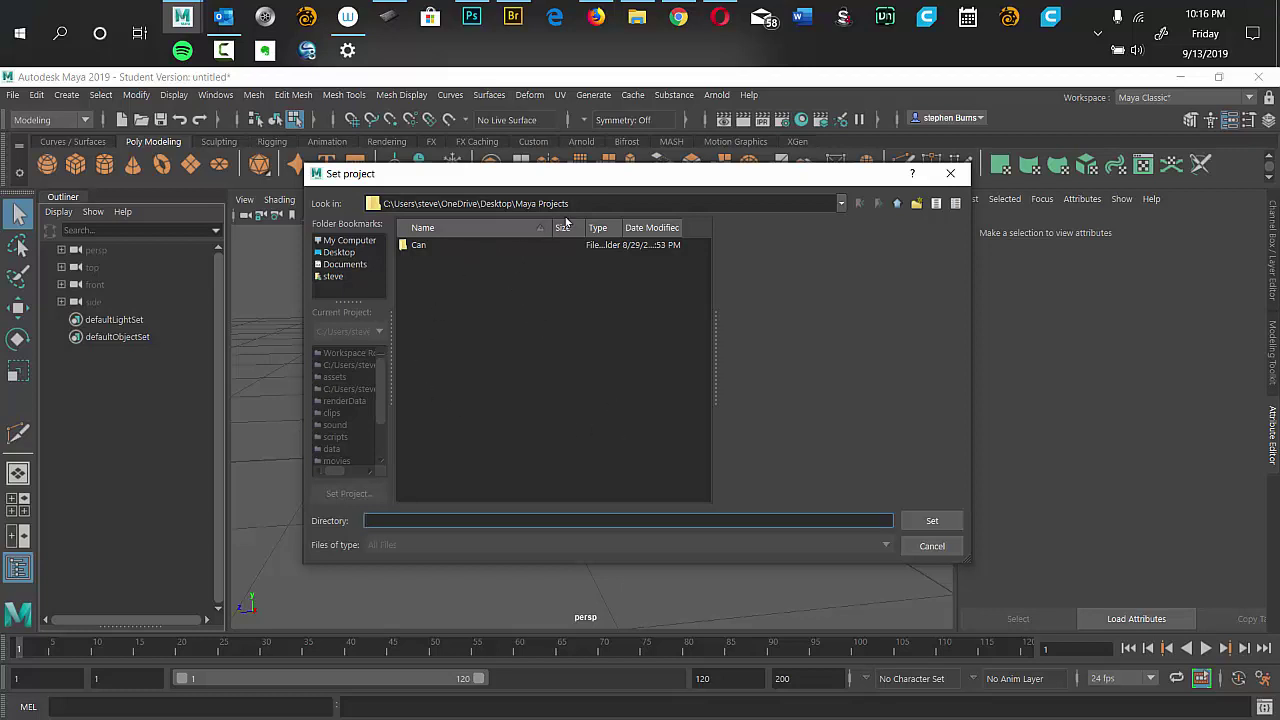
Set Desktop > 0 Maya Projects as the project and create a default workspace.
click(372, 203)
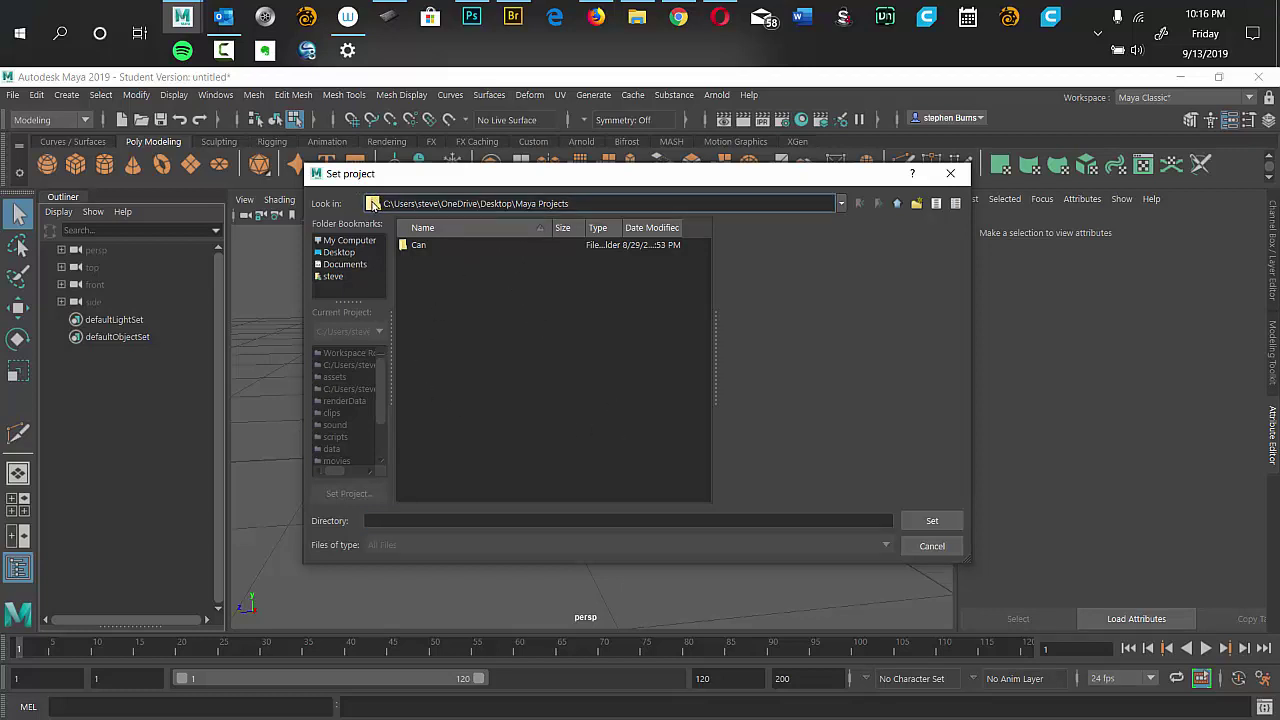
click(840, 205)
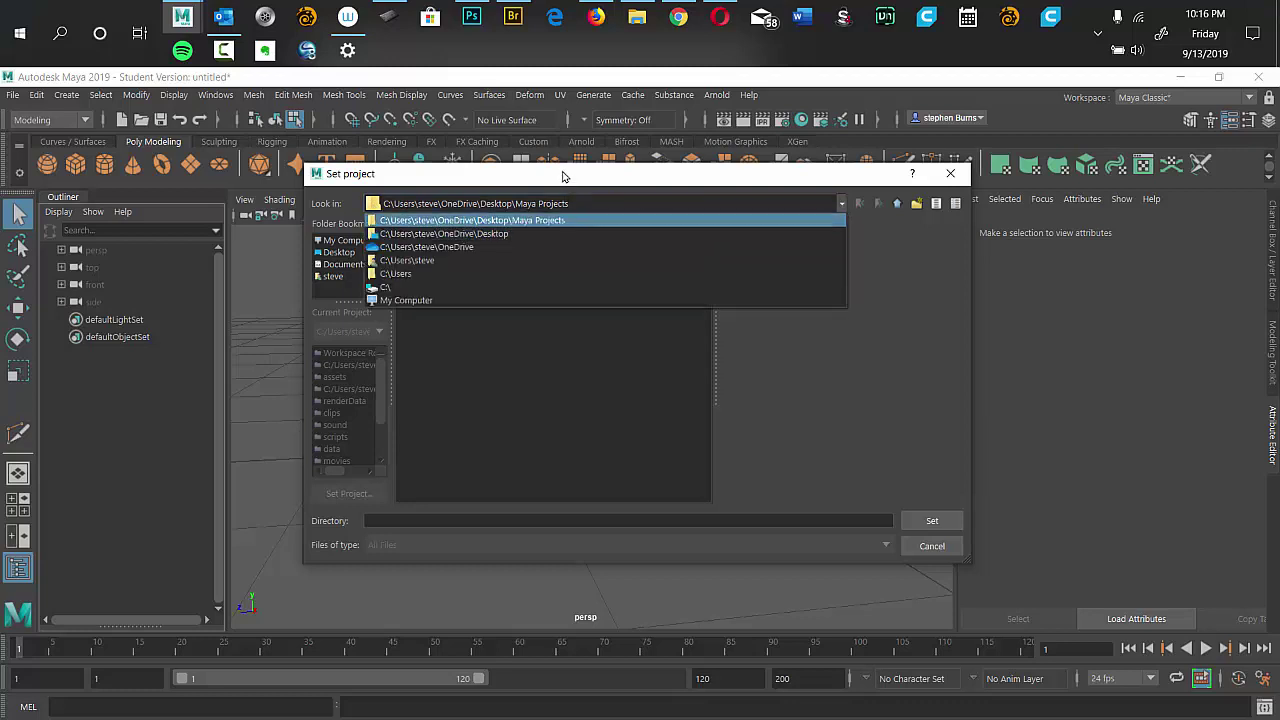
click(548, 220)
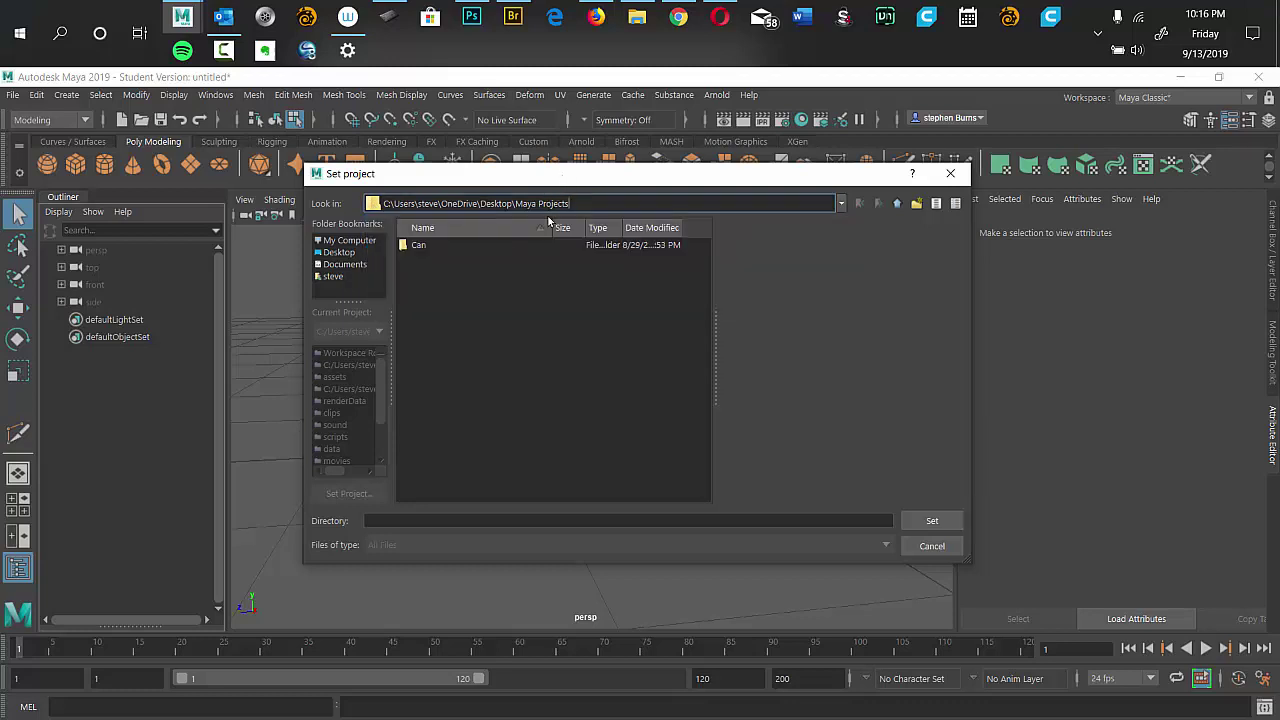
click(328, 254)
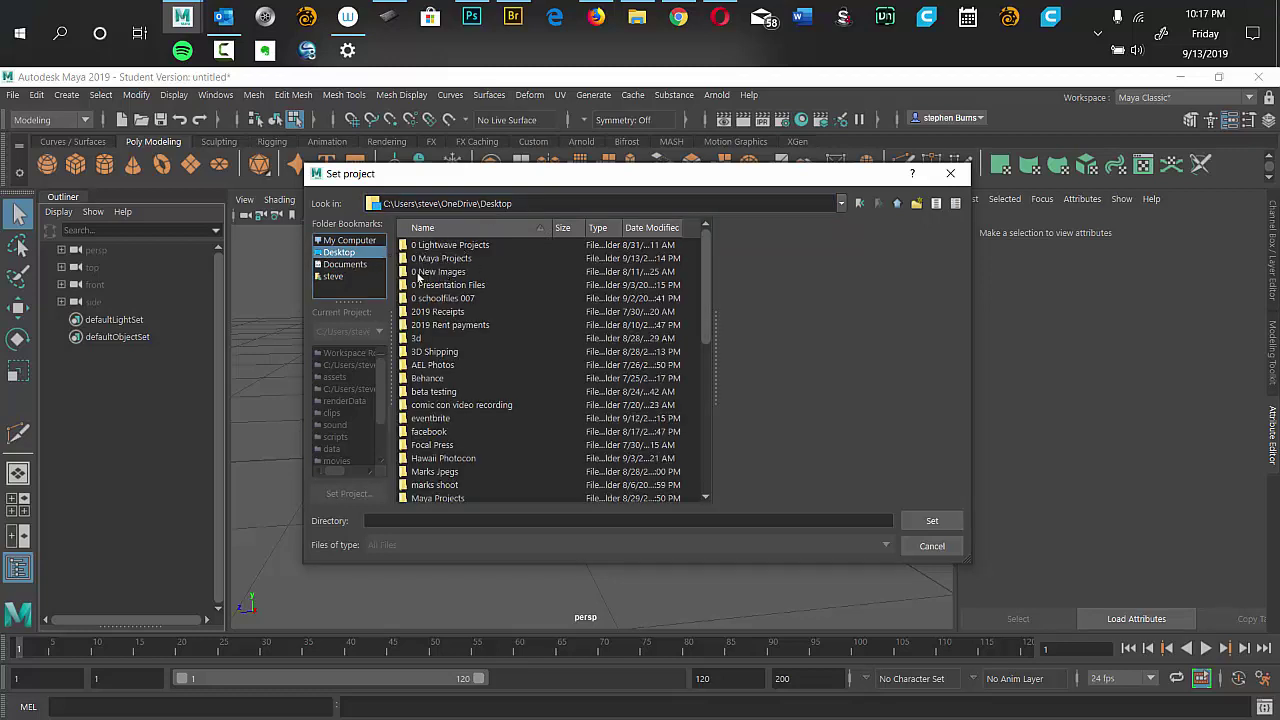
double_click(426, 259)
click(427, 259)
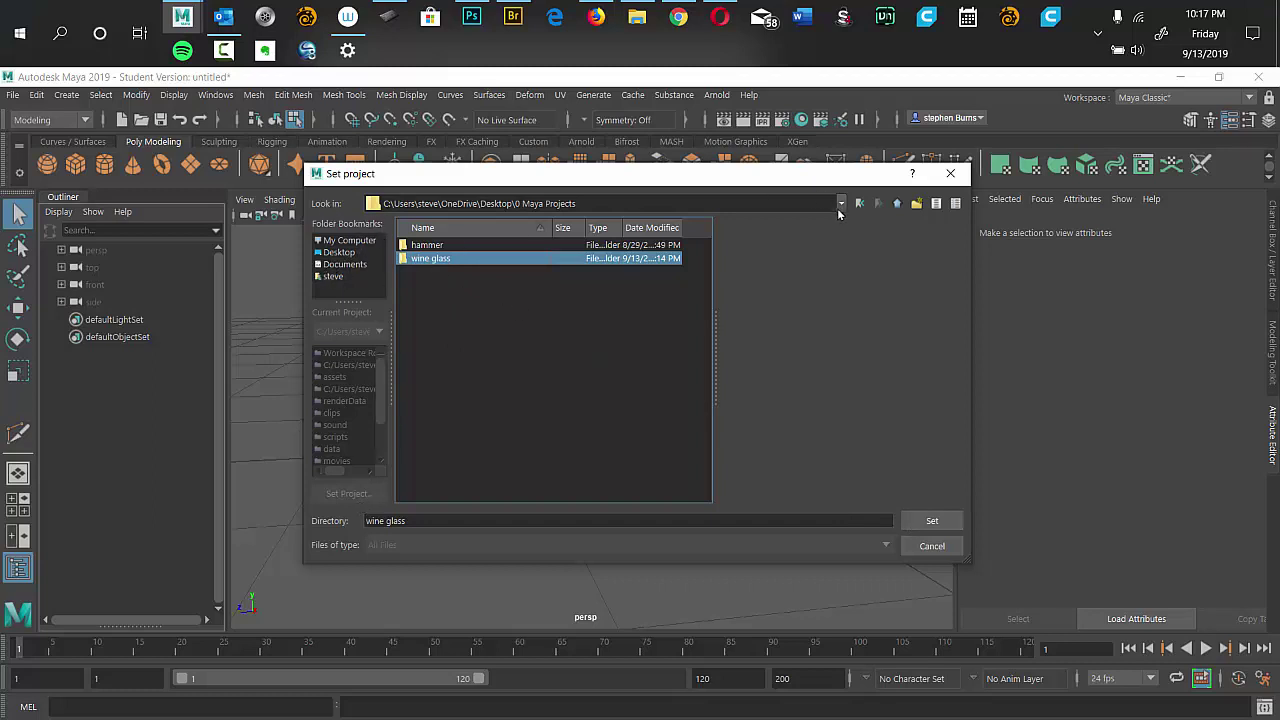
click(339, 253)
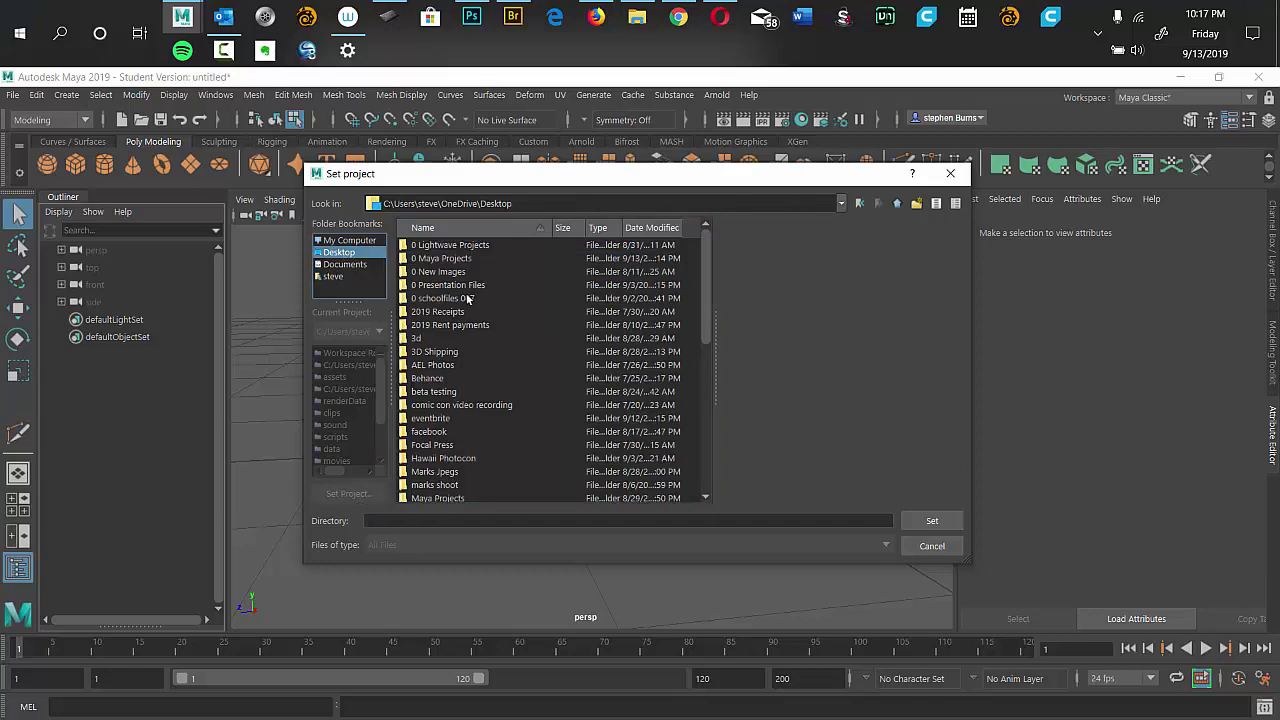
click(444, 259)
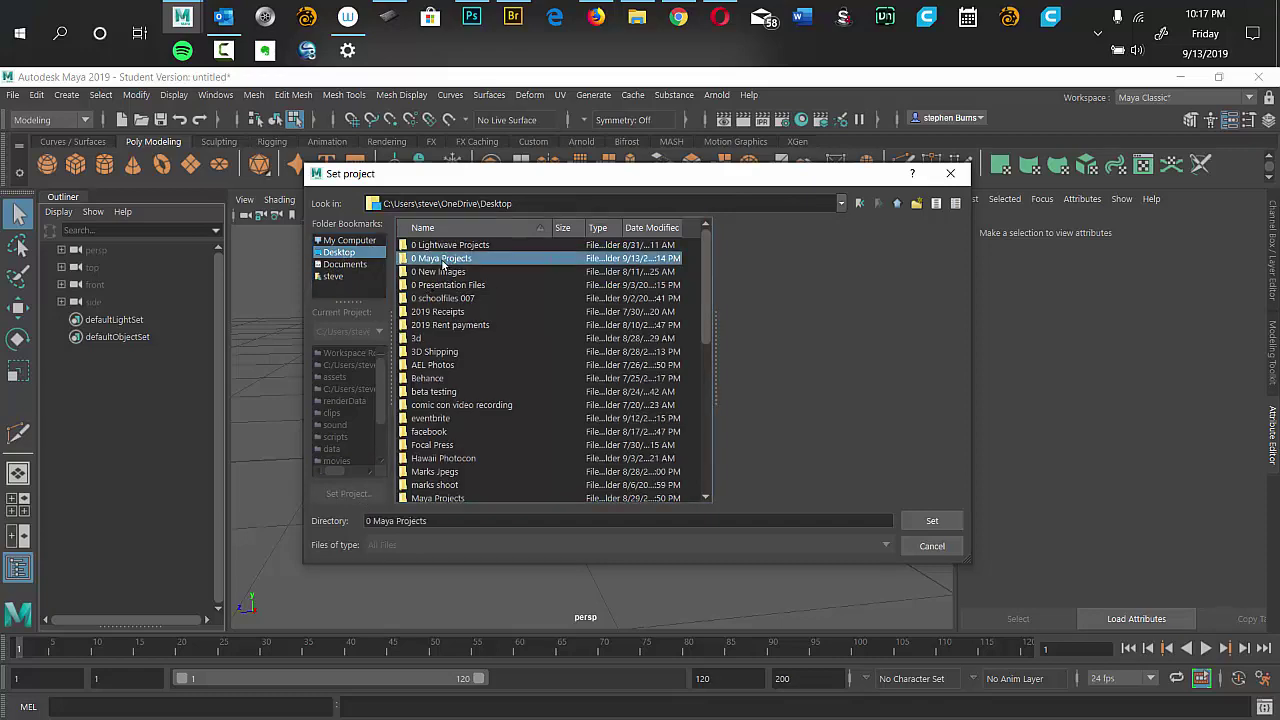
click(931, 520)
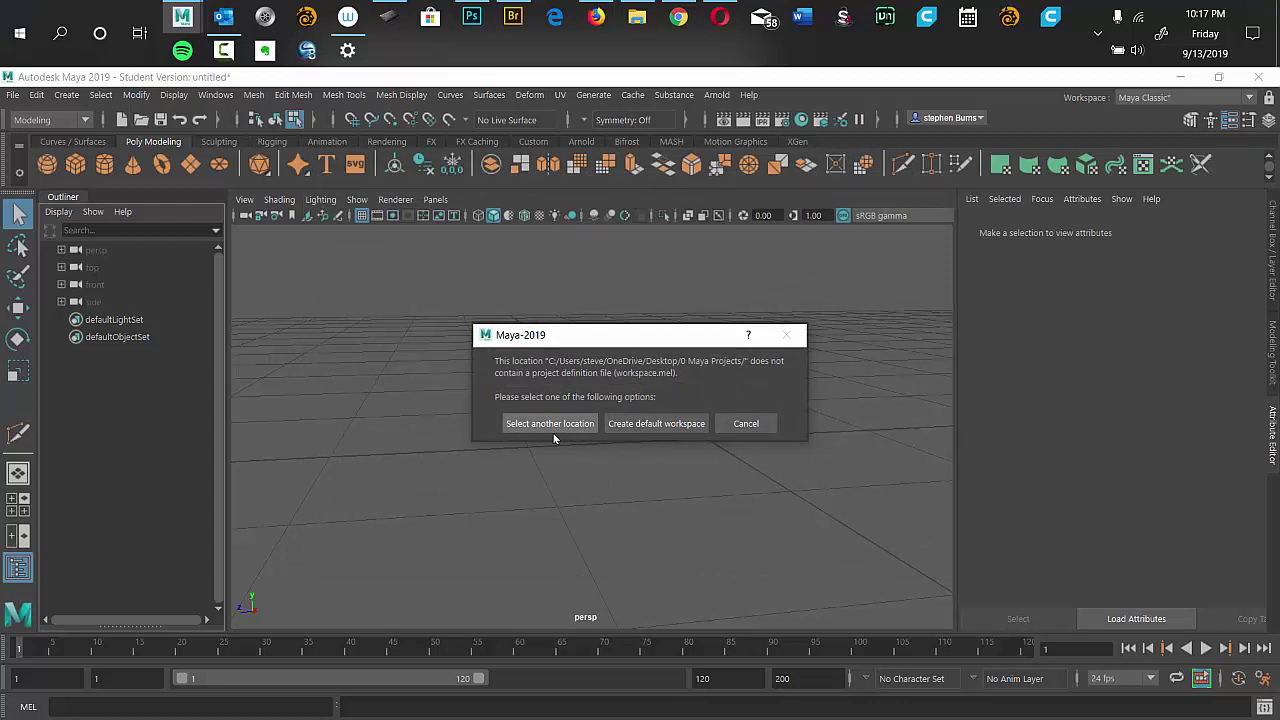
click(666, 423)
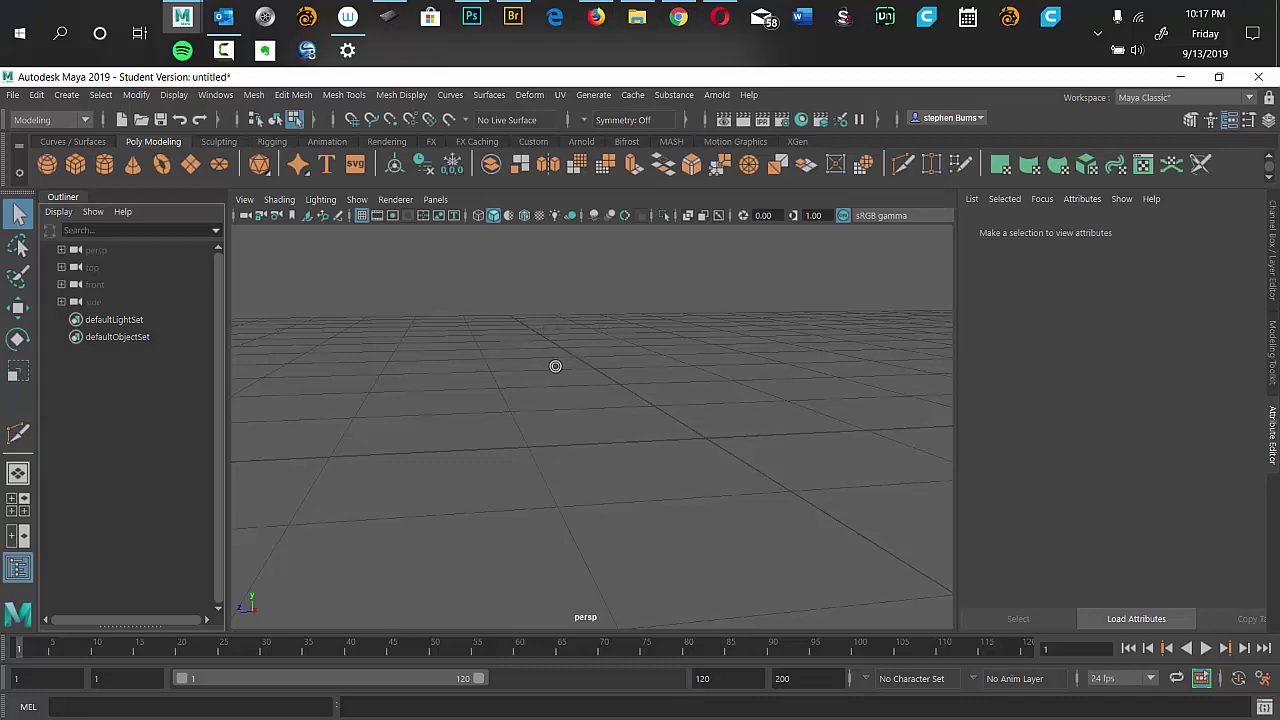
Go to the four-view layout, then maximize the front orthographic view.
key(space)
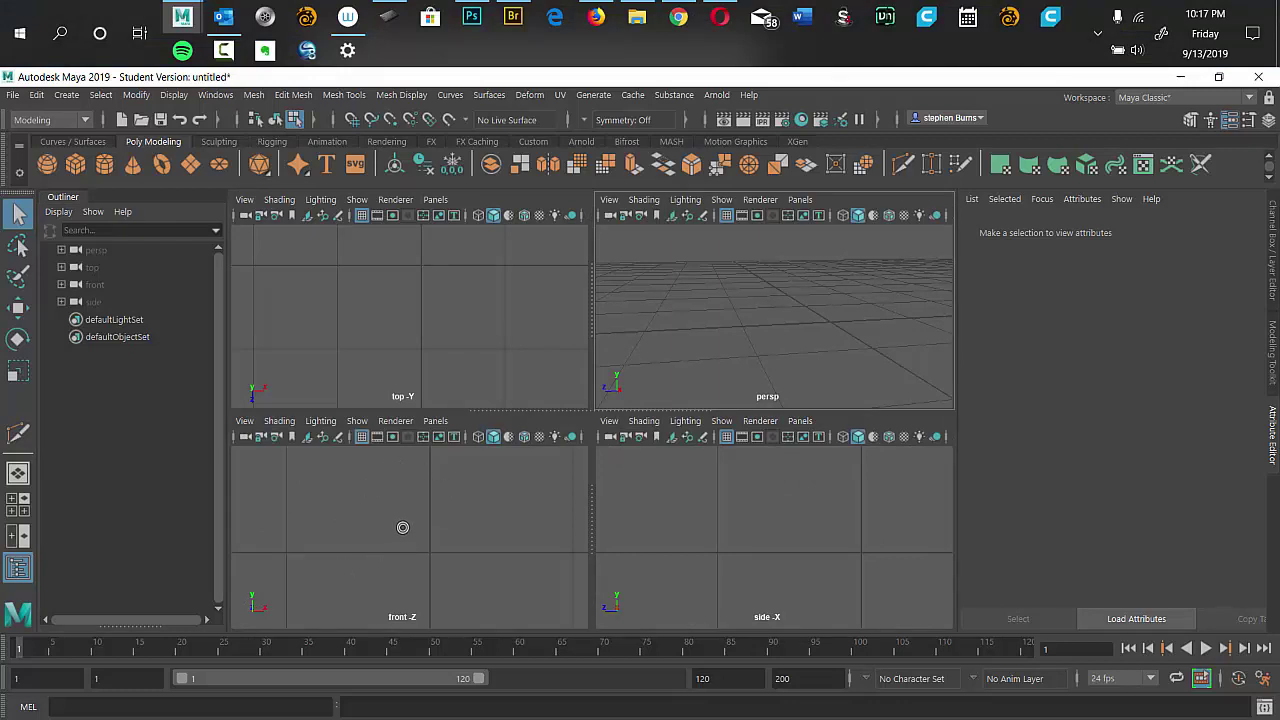
key(space)
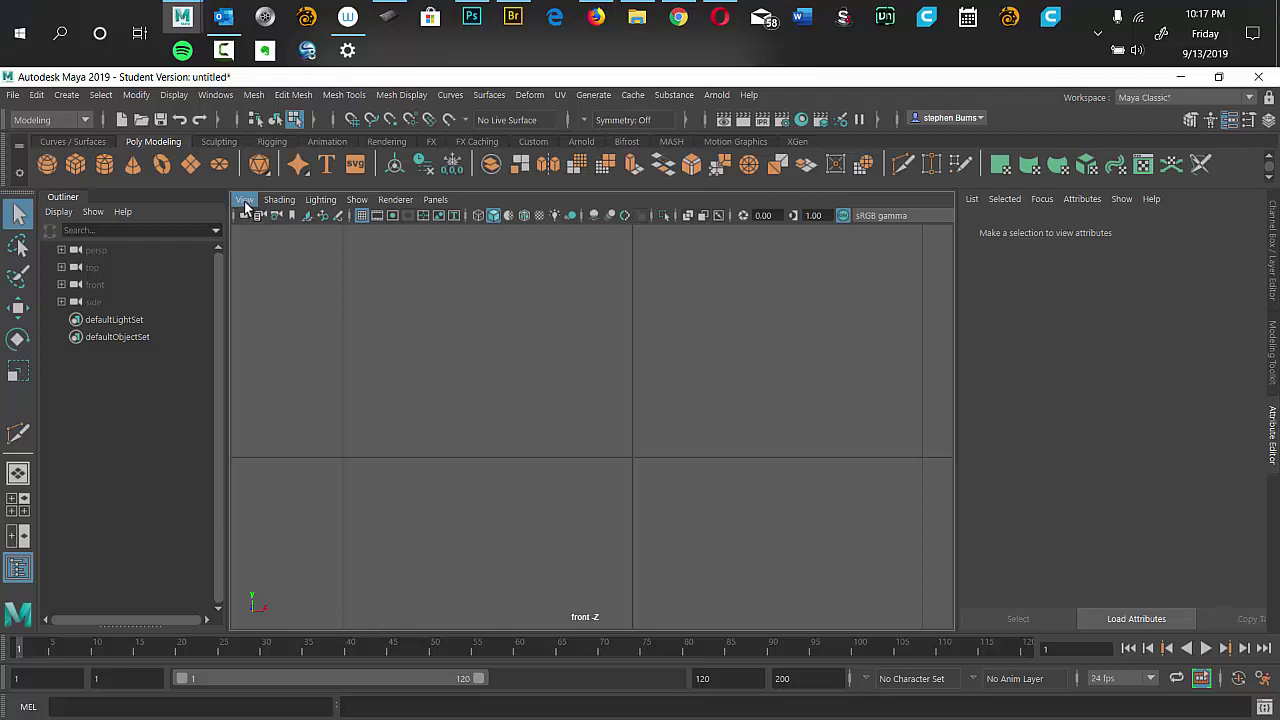
Import the wine glass jpg from wine glass > images as a front-view image plane.
click(245, 201)
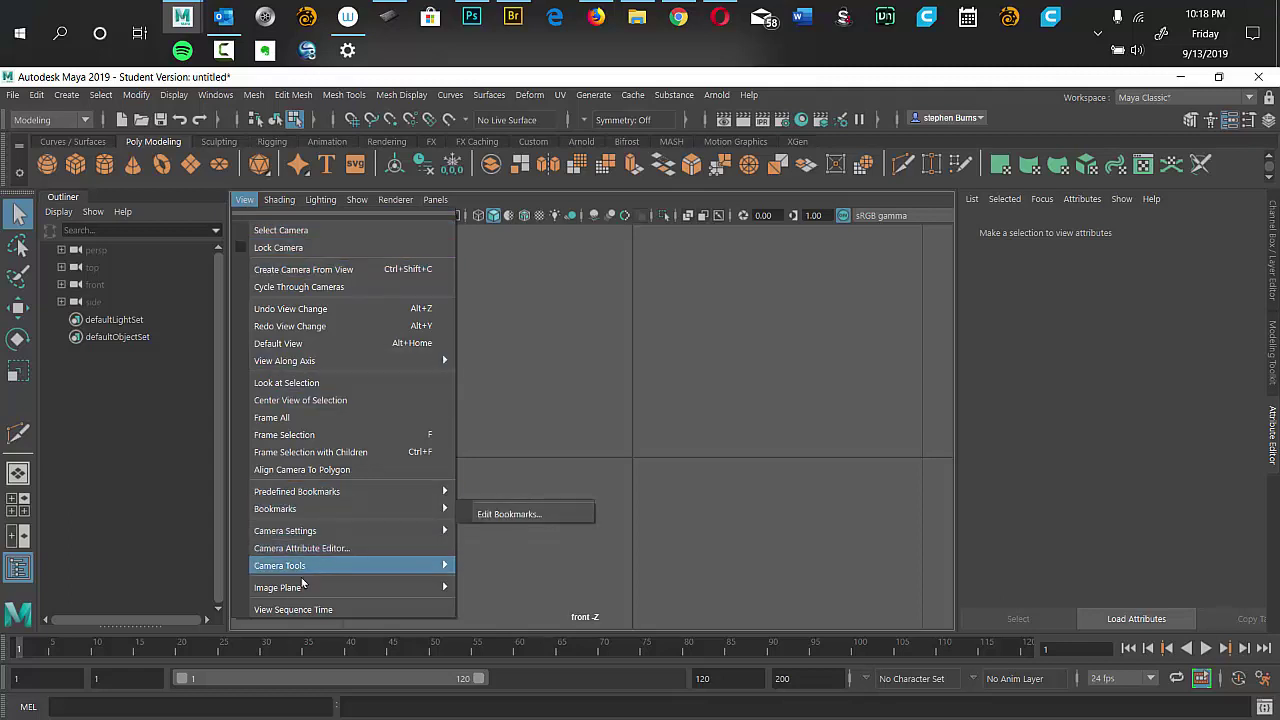
mouse_move(300, 590)
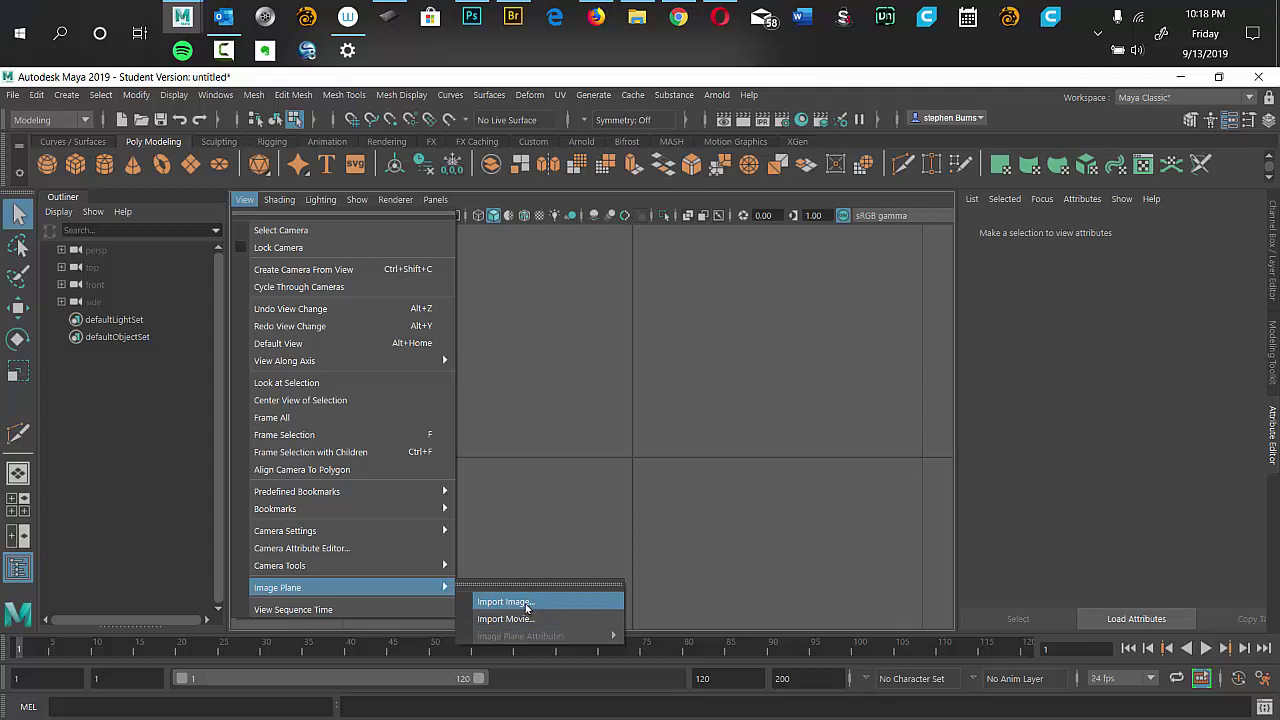
click(527, 603)
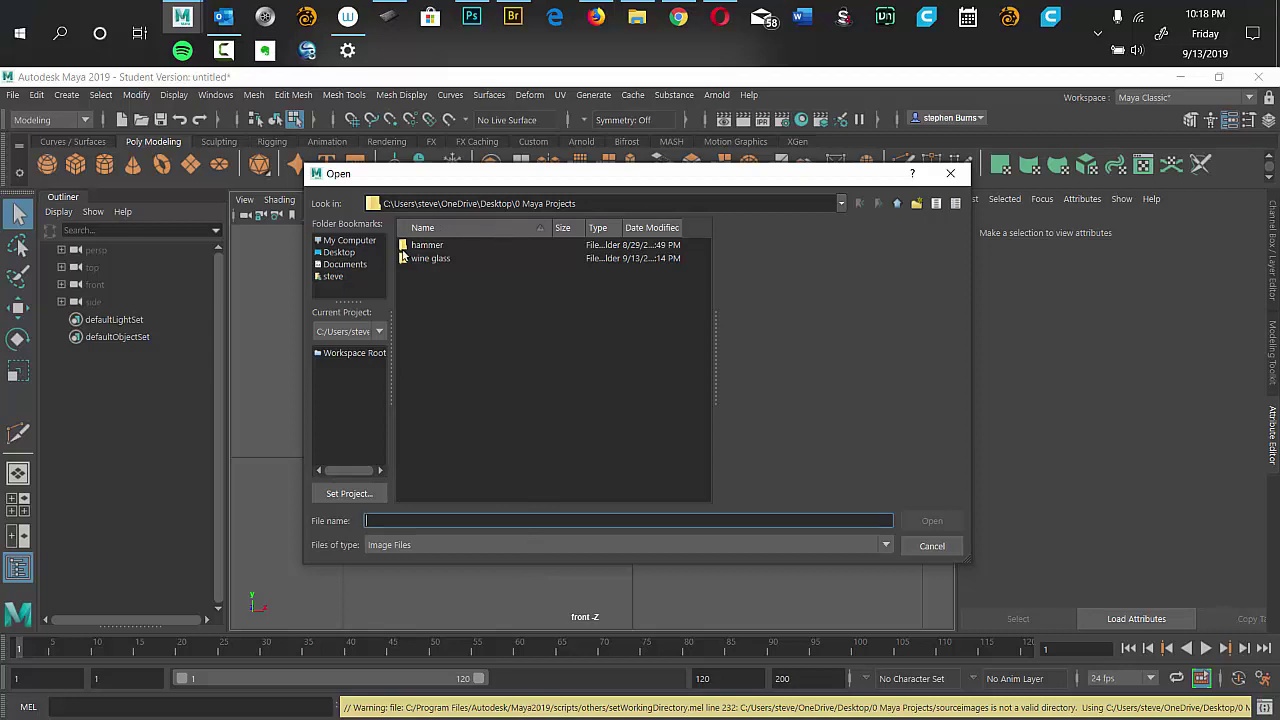
double_click(406, 260)
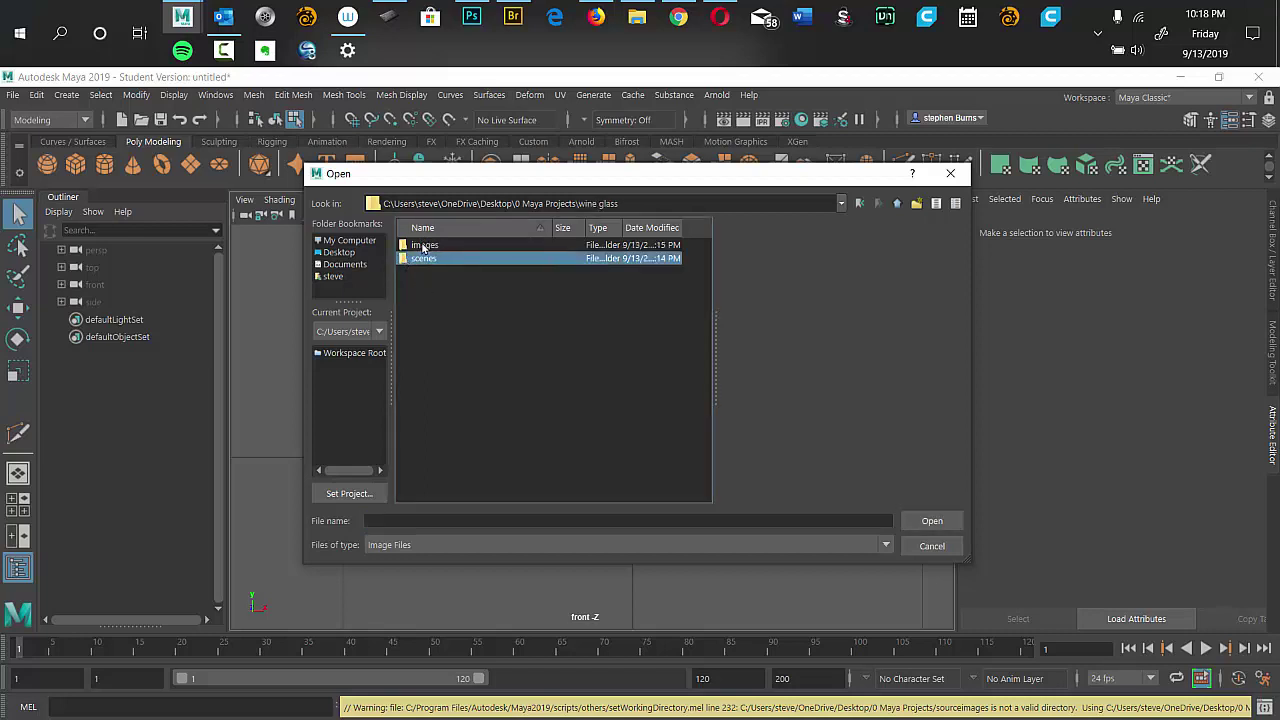
double_click(422, 246)
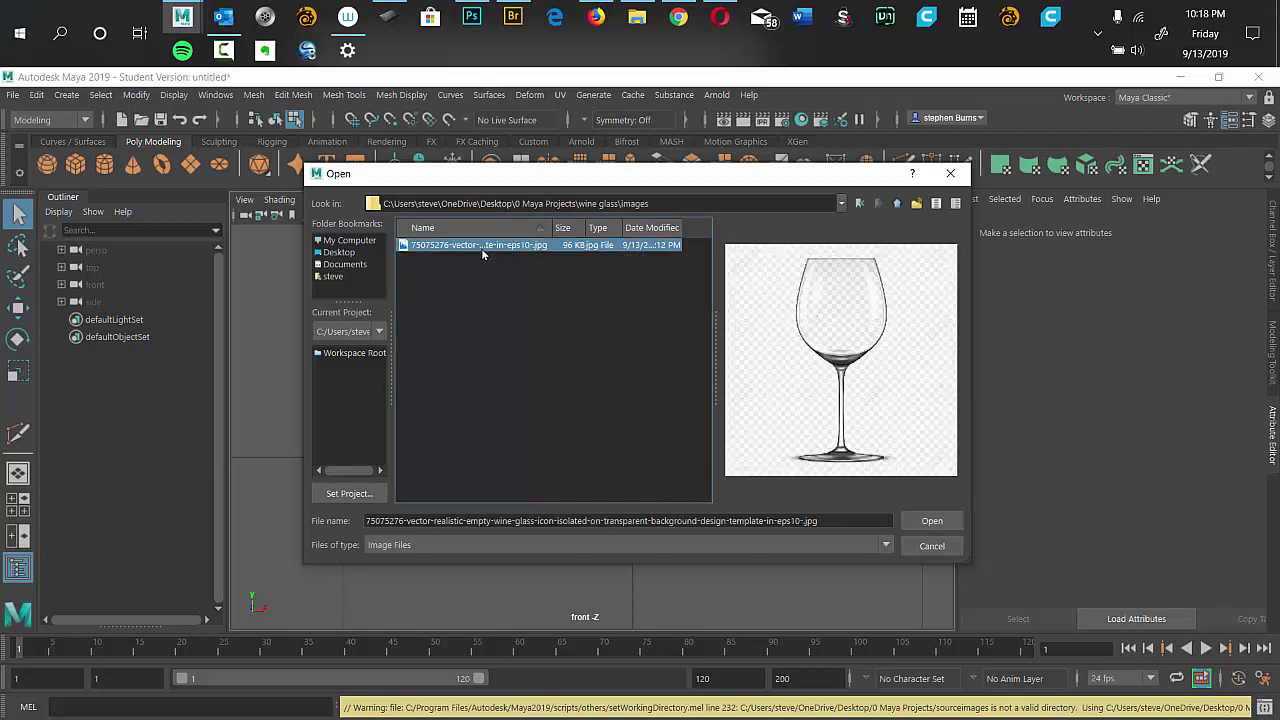
click(931, 521)
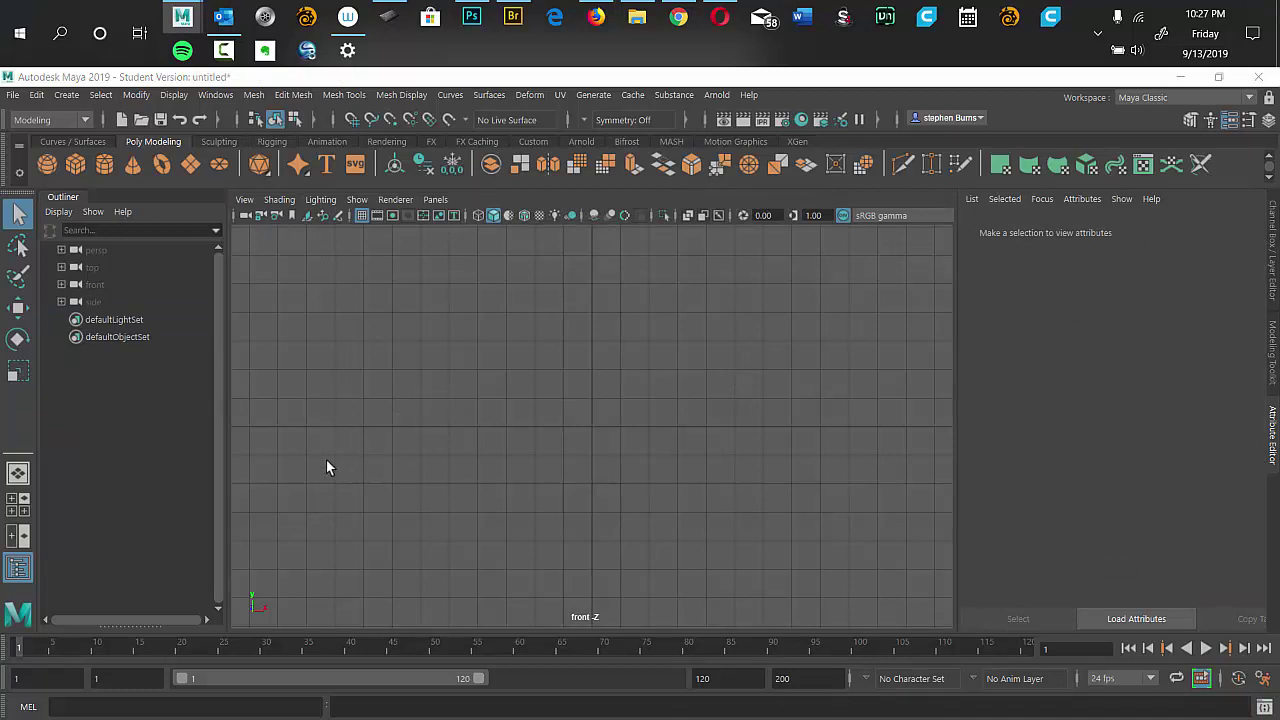
Rerun View > Image Plane > Import Image and load the wine glass jpg from wine glass > images.
click(248, 206)
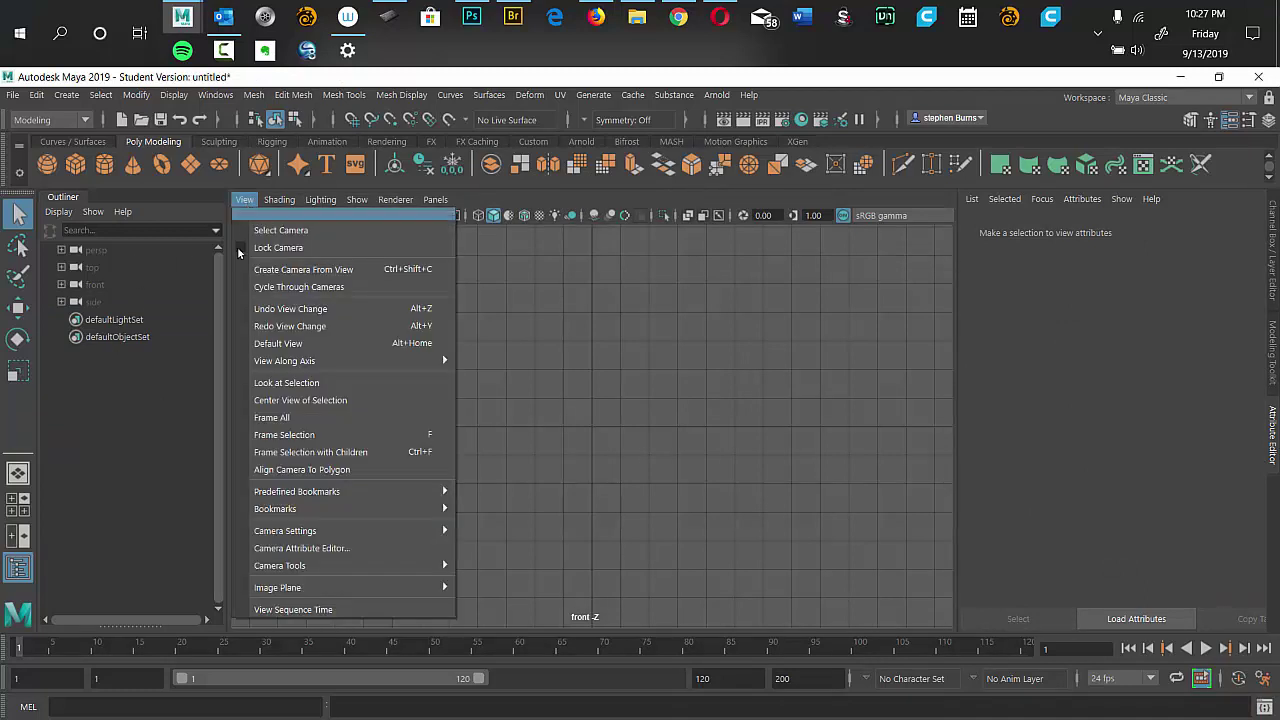
mouse_move(350, 590)
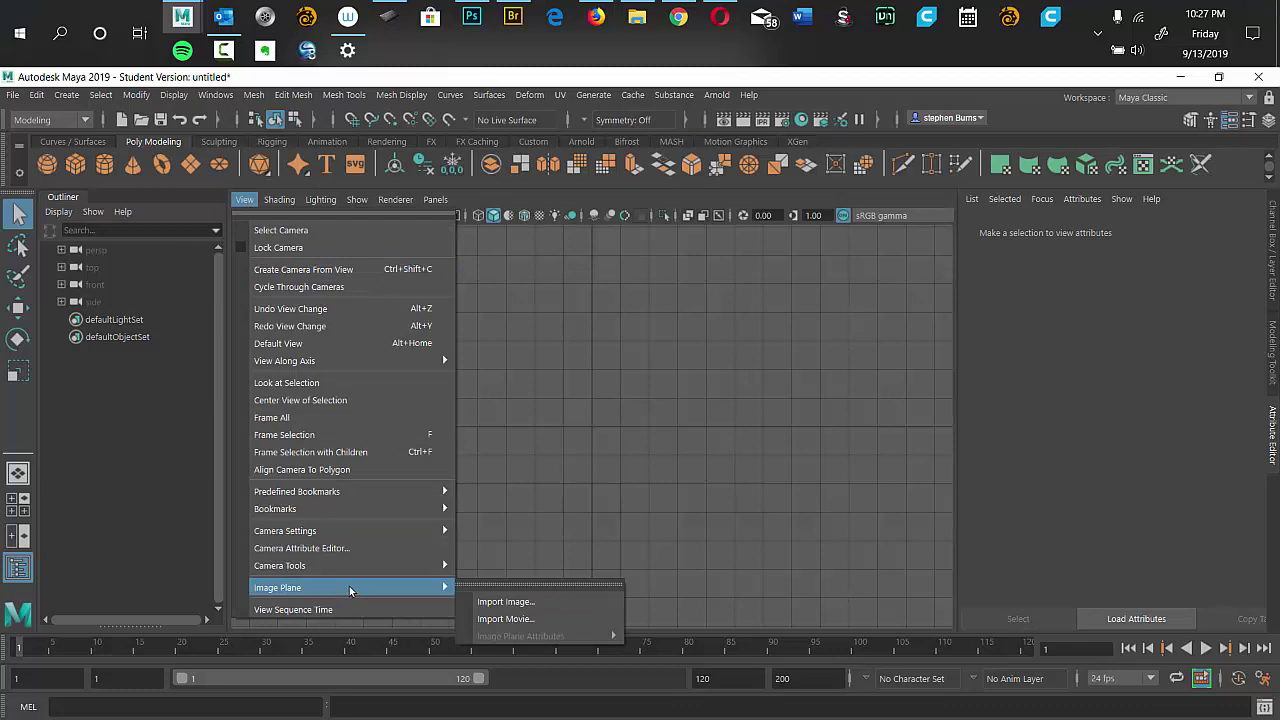
click(520, 604)
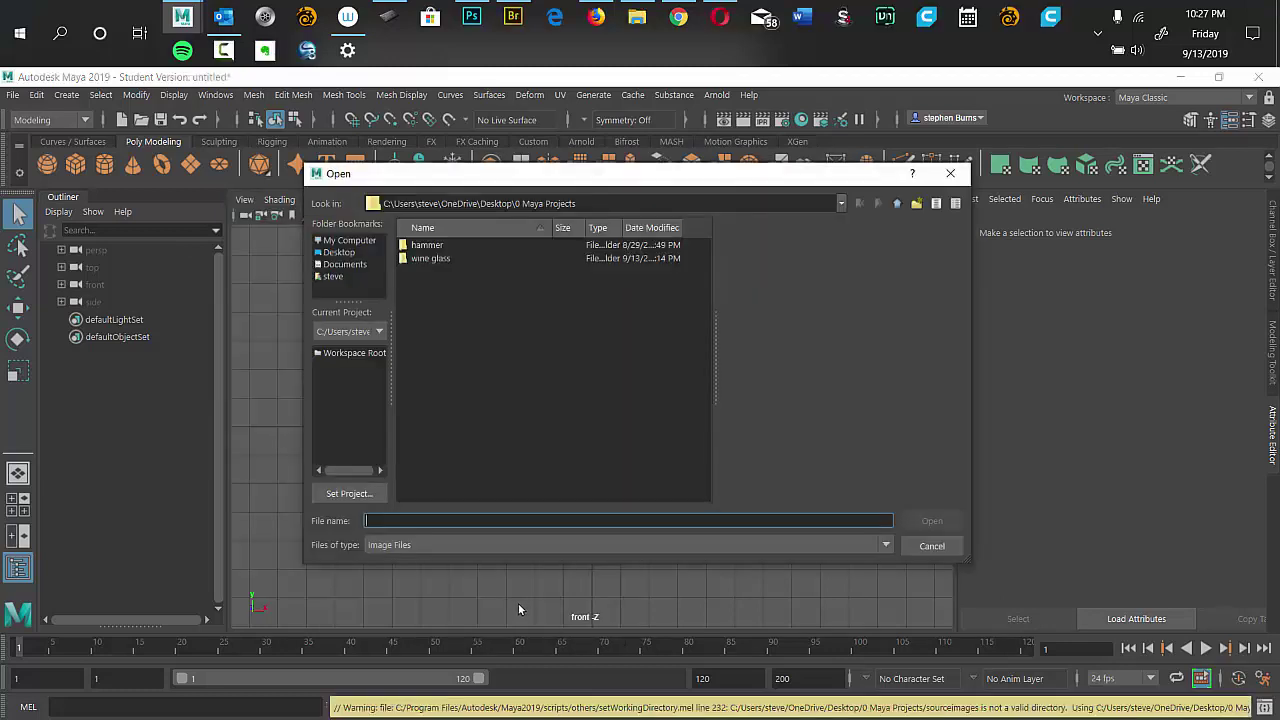
double_click(415, 259)
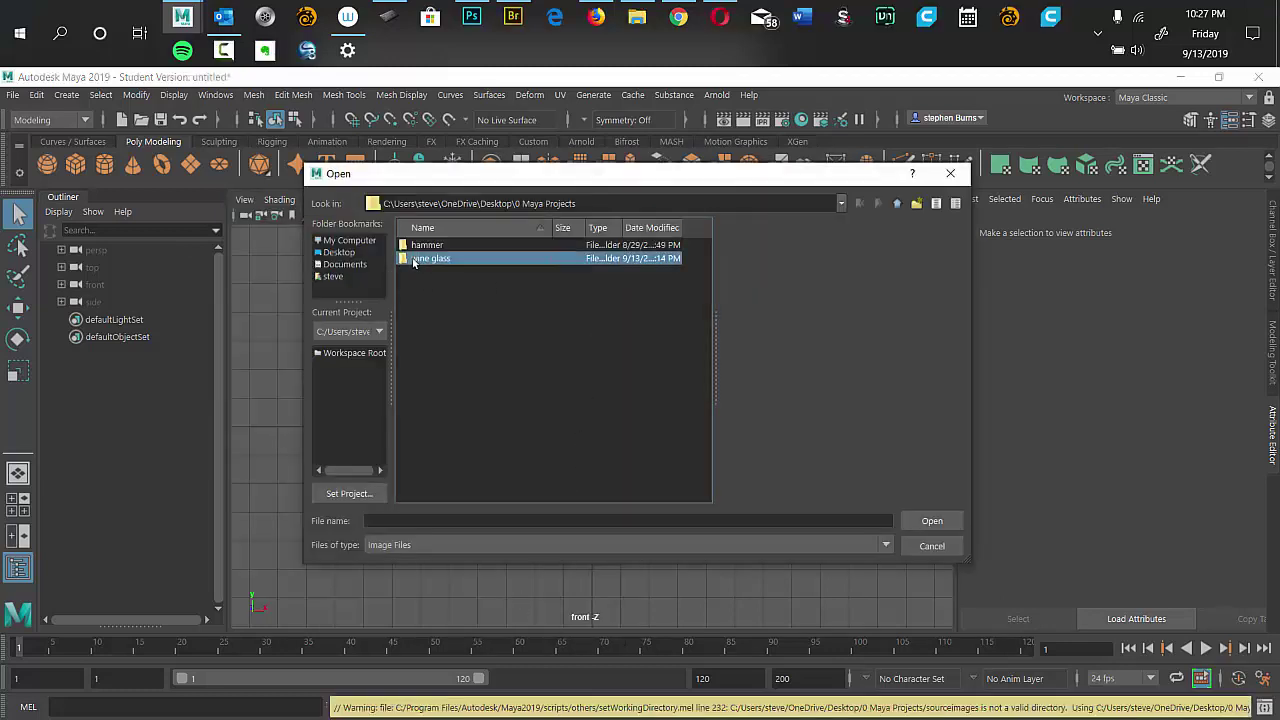
double_click(433, 248)
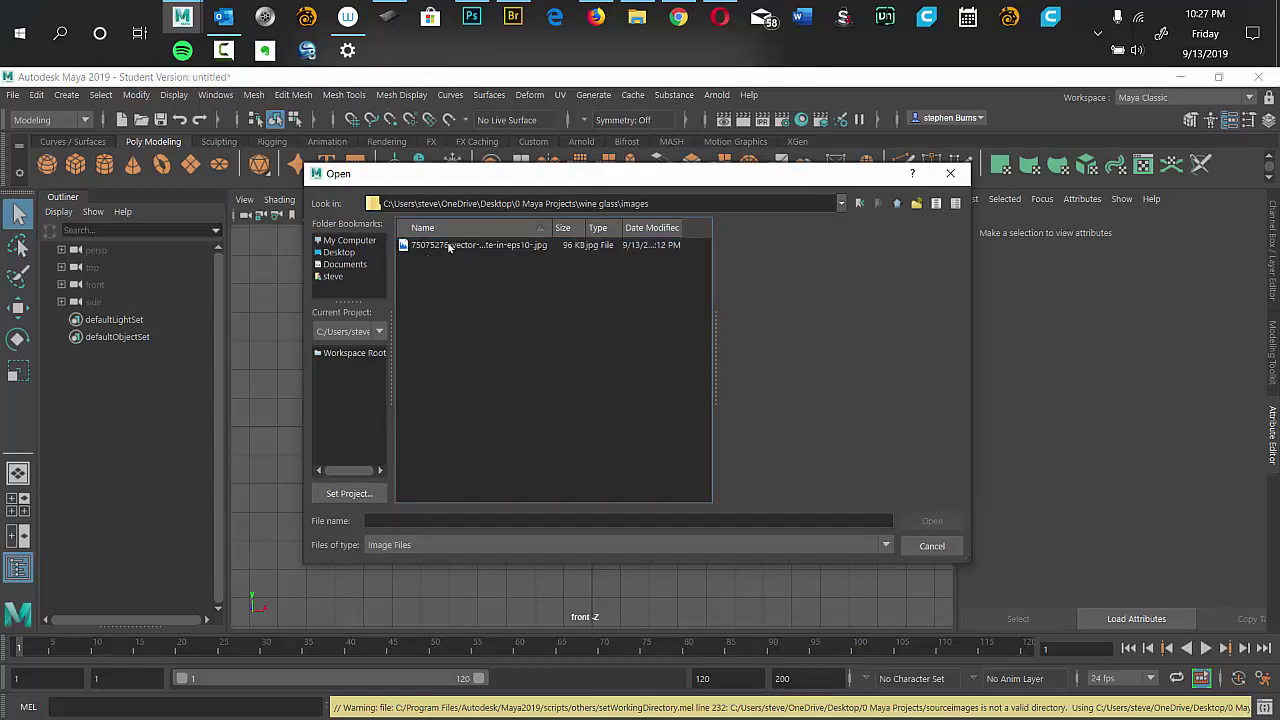
double_click(449, 246)
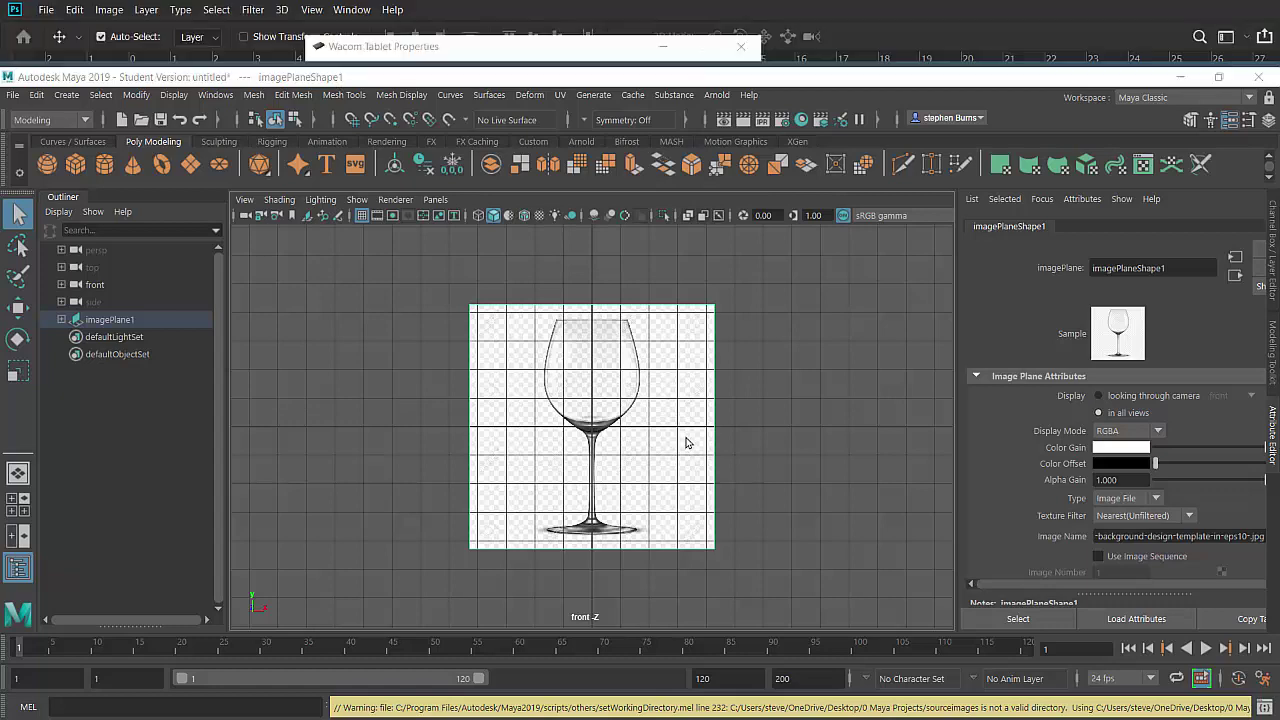
Orbit the perspective view around the image plane, return to front, then show all four views.
drag(686, 443, 704, 430)
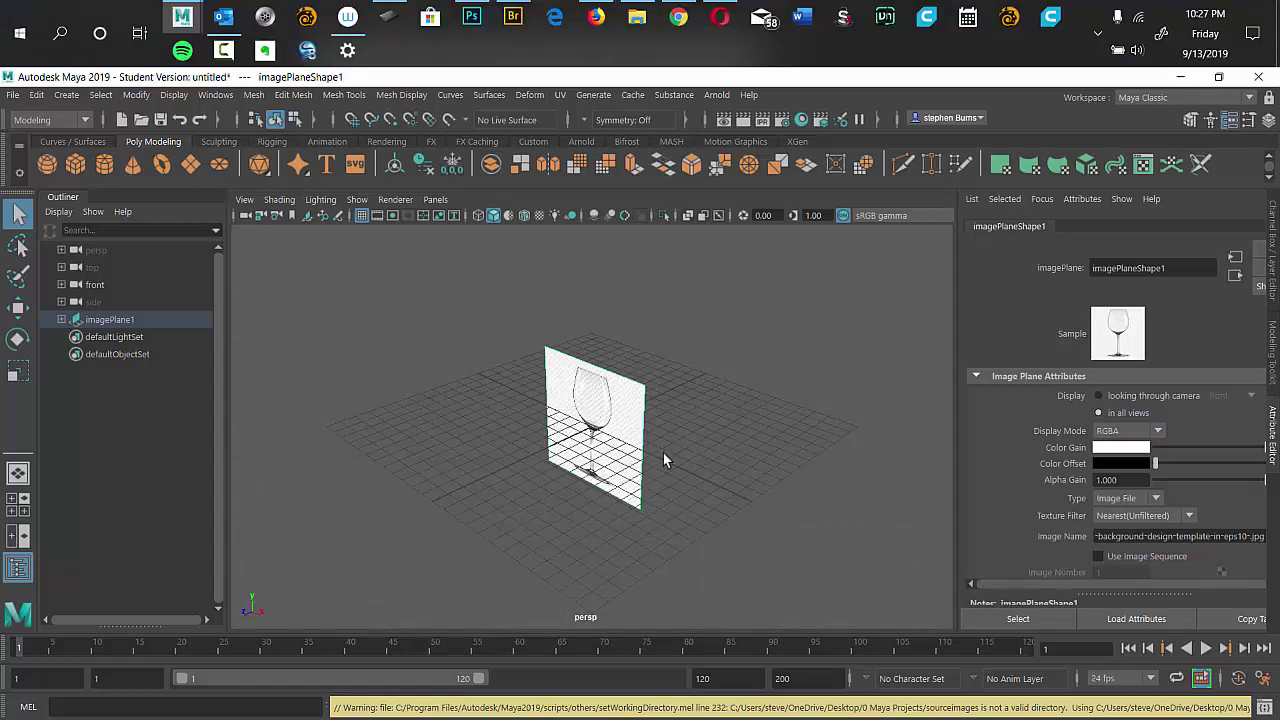
scroll(666, 452, up, 4)
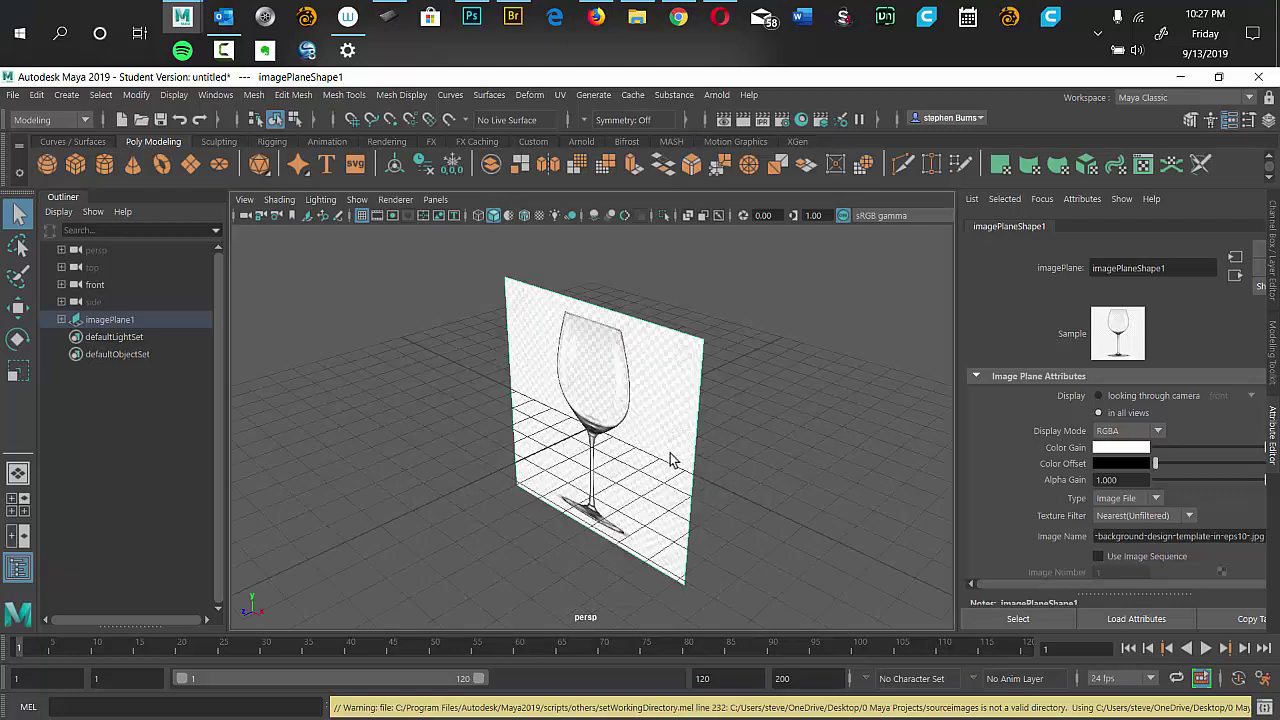
drag(714, 449, 633, 409)
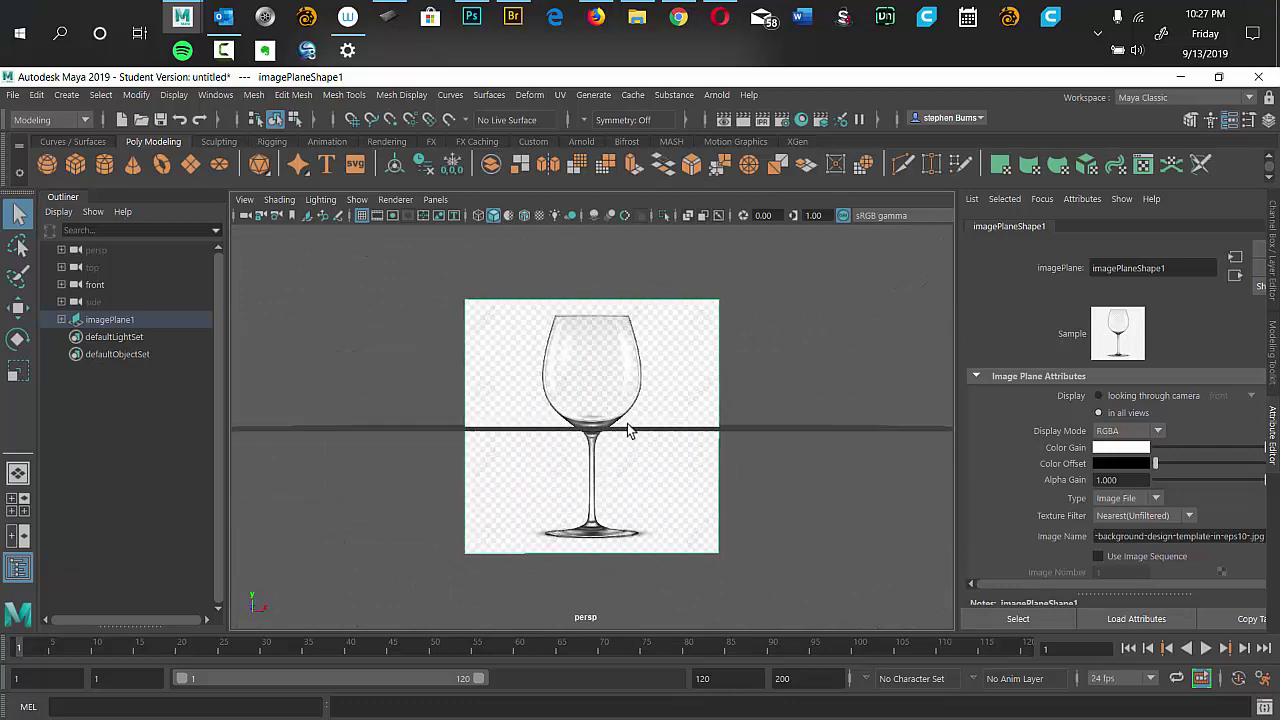
key(space)
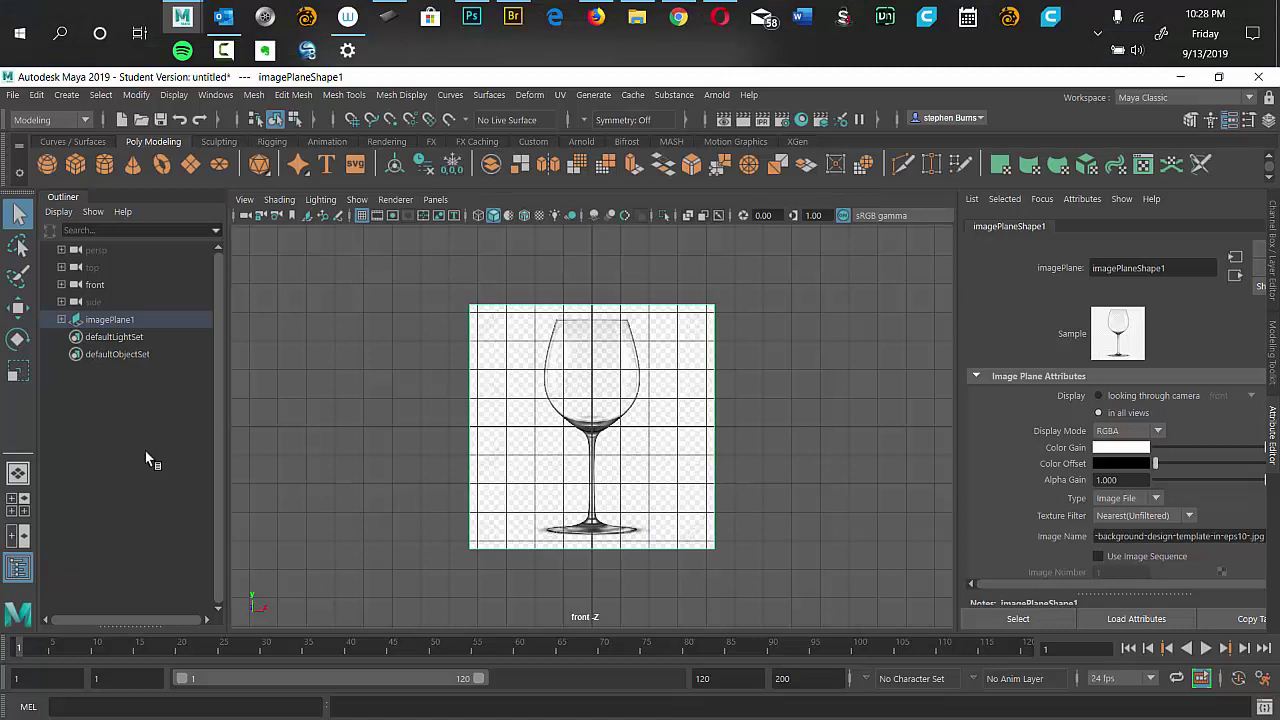
click(22, 512)
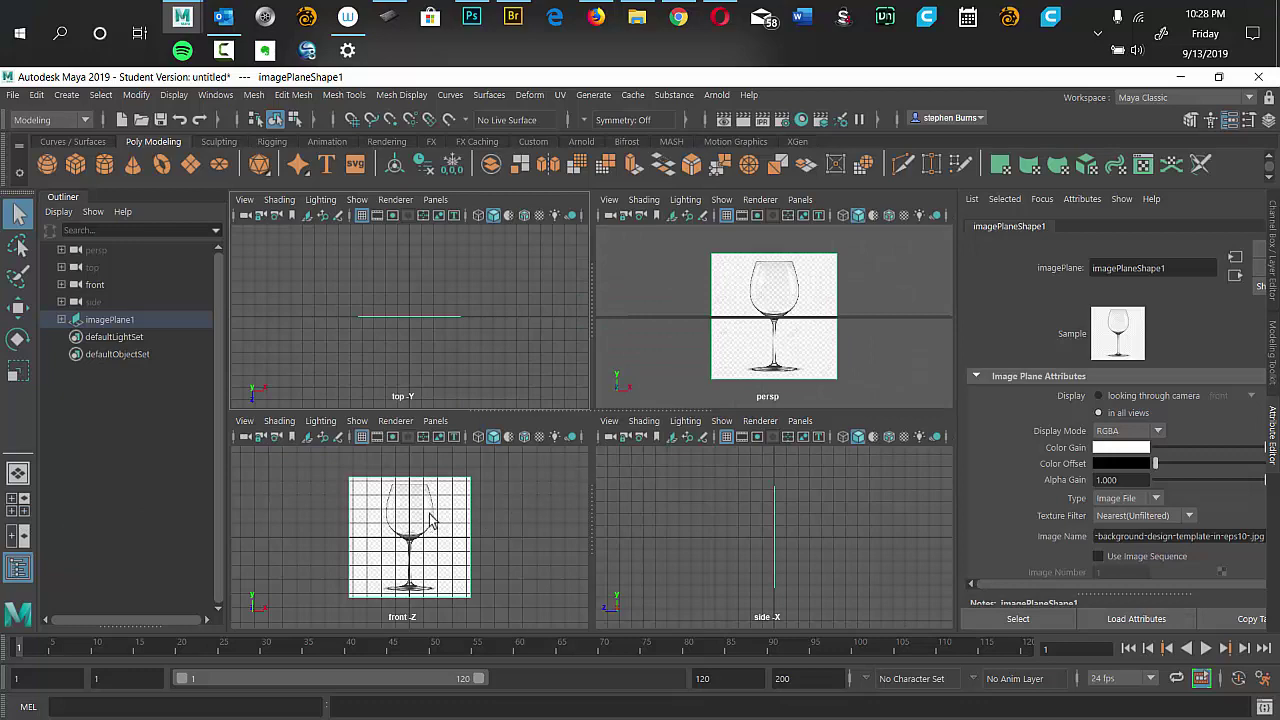
Maximize the front view and frame the reference image plane in it.
key(space)
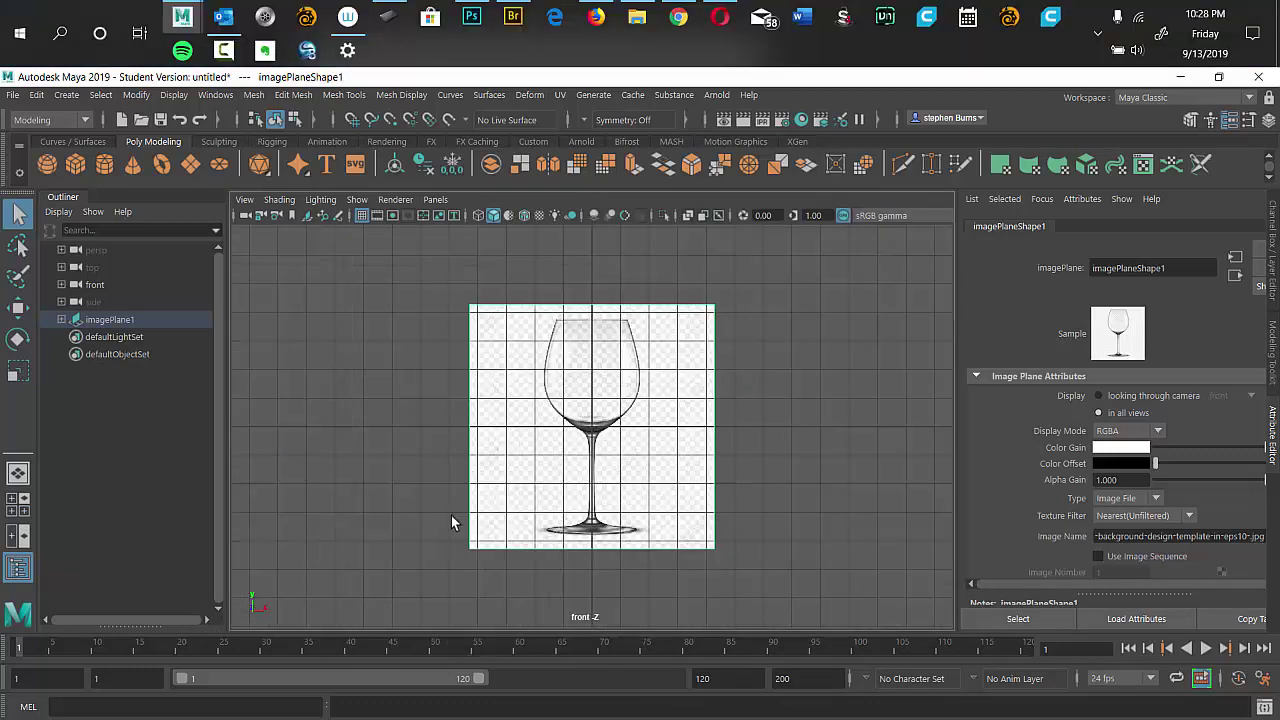
key(f)
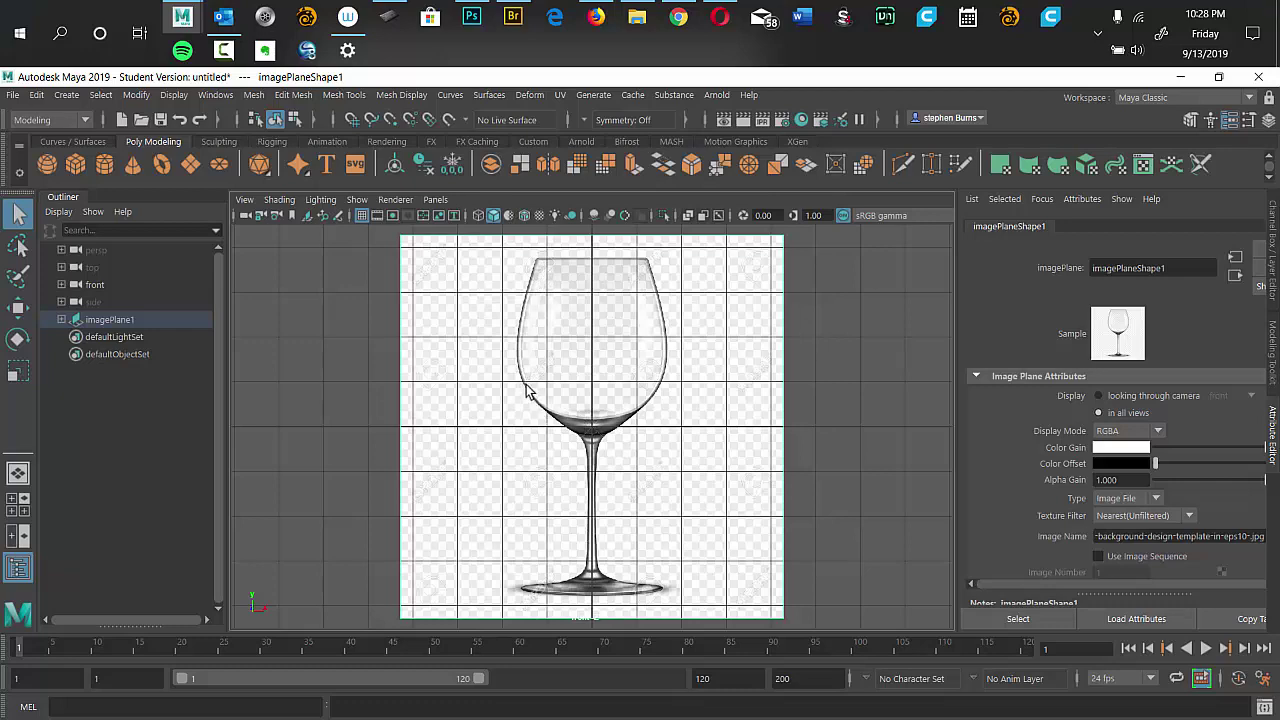
drag(545, 310, 558, 316)
scroll(591, 391, up, 6)
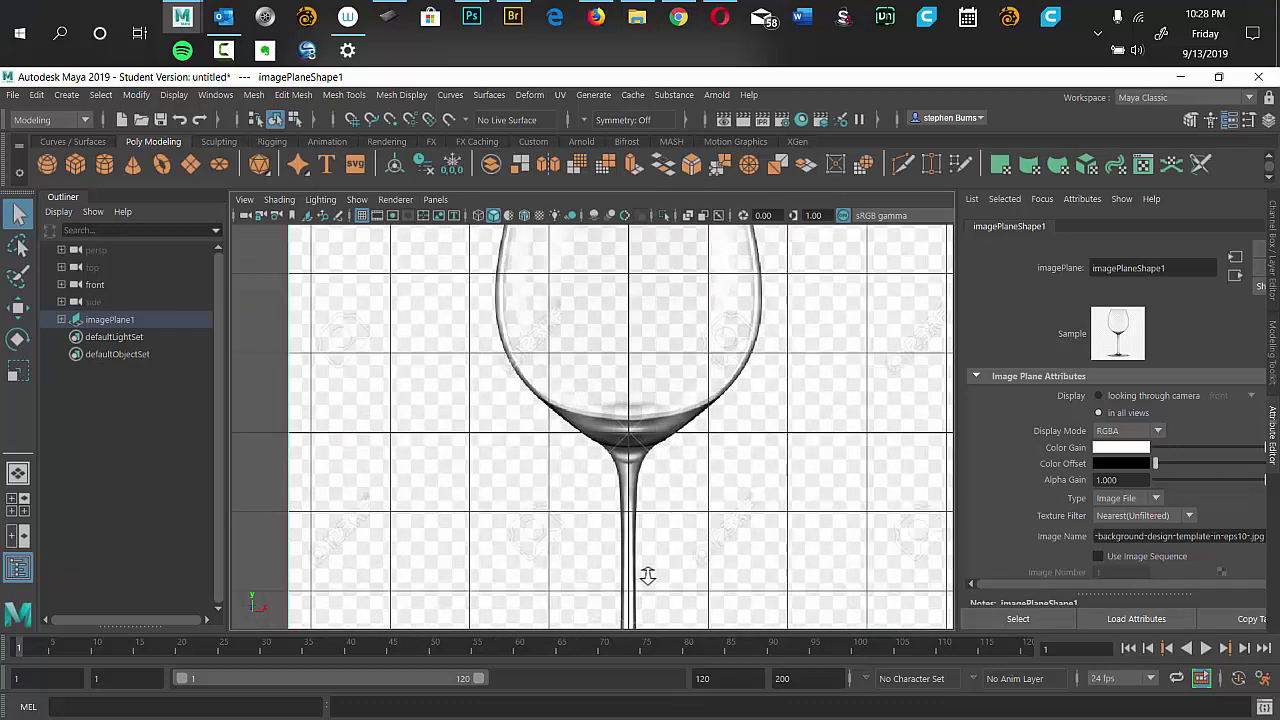
Select imagePlane1 and pan in on the reference glass's bowl base and stem.
drag(640, 415, 629, 366)
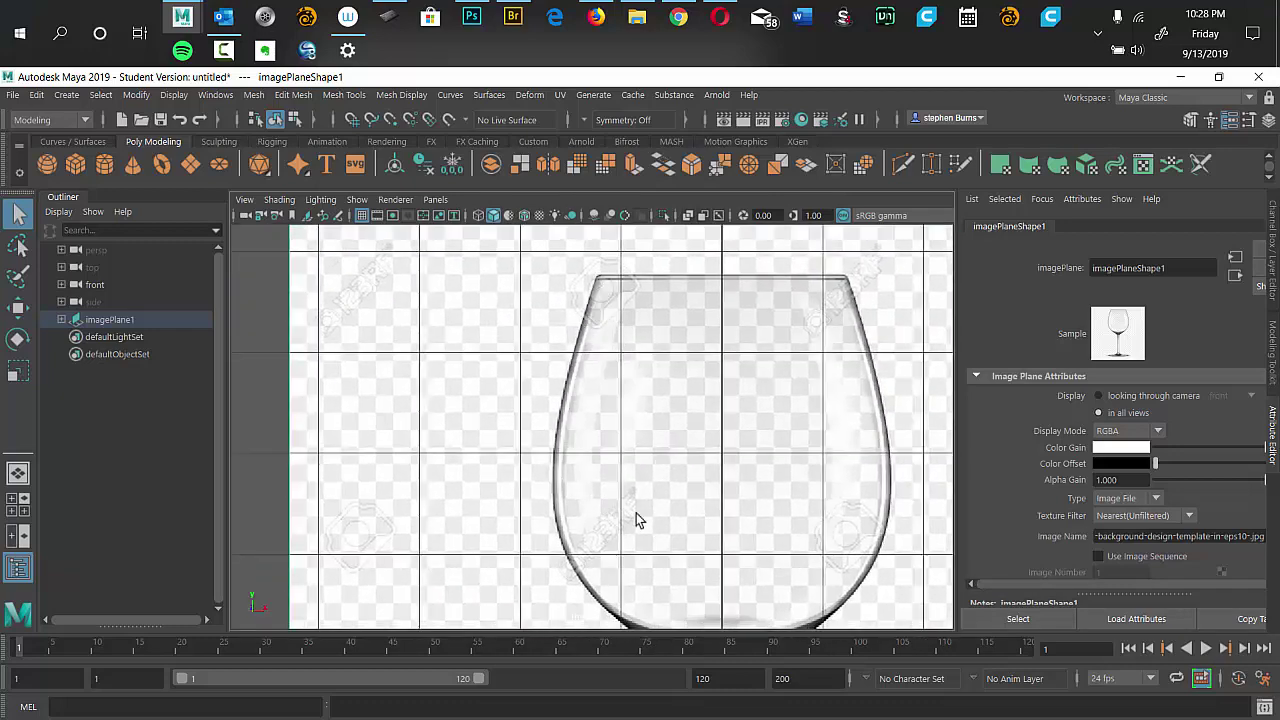
drag(634, 520, 557, 386)
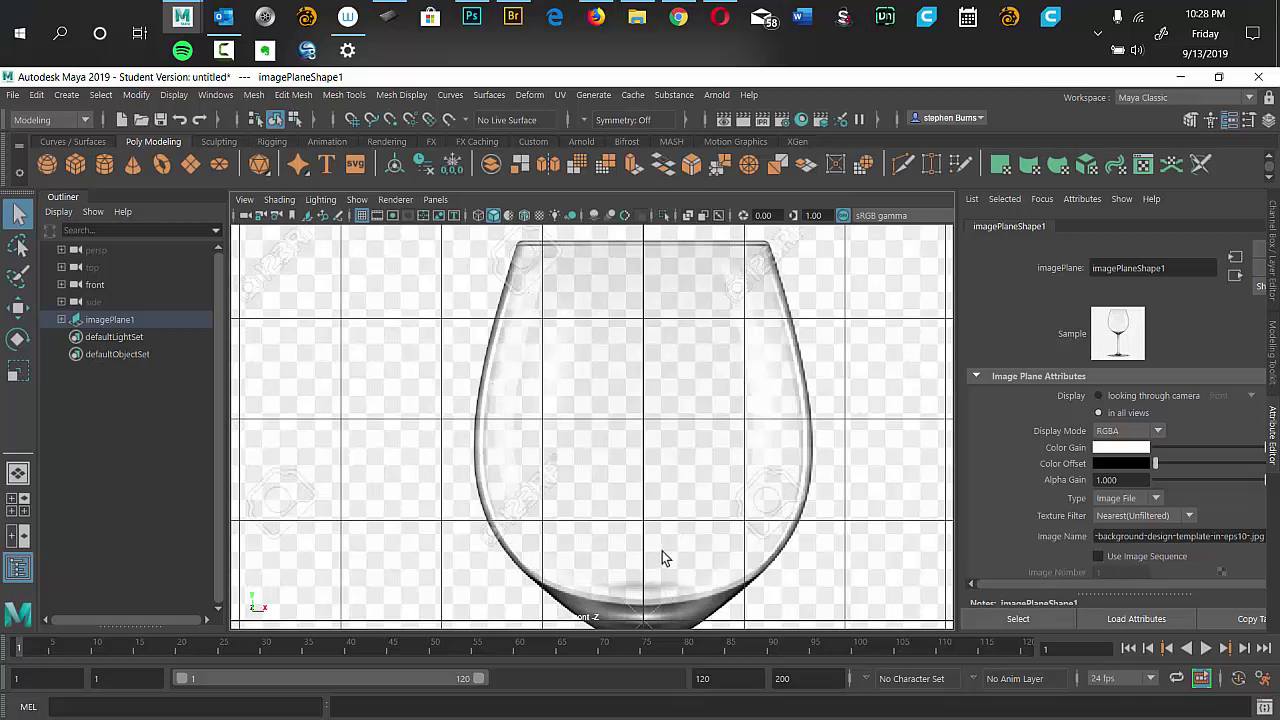
click(657, 509)
drag(657, 509, 695, 520)
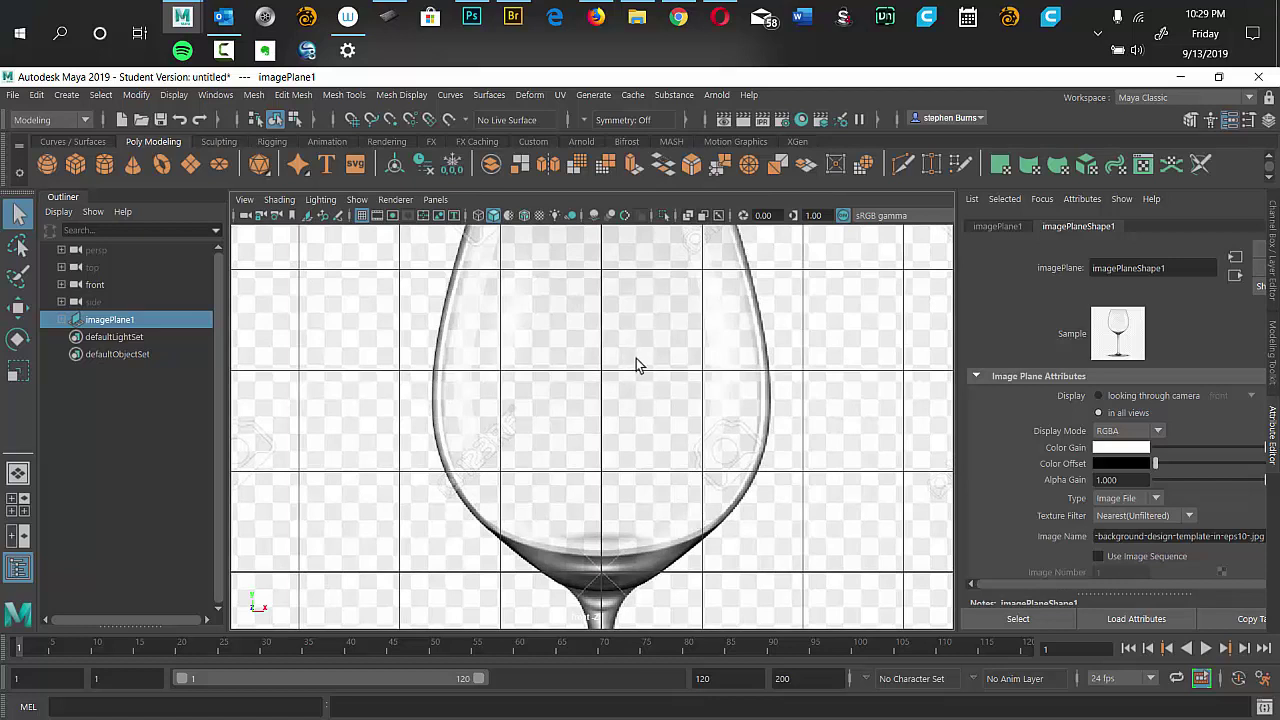
Close the skyline document in Photoshop without saving changes.
click(472, 20)
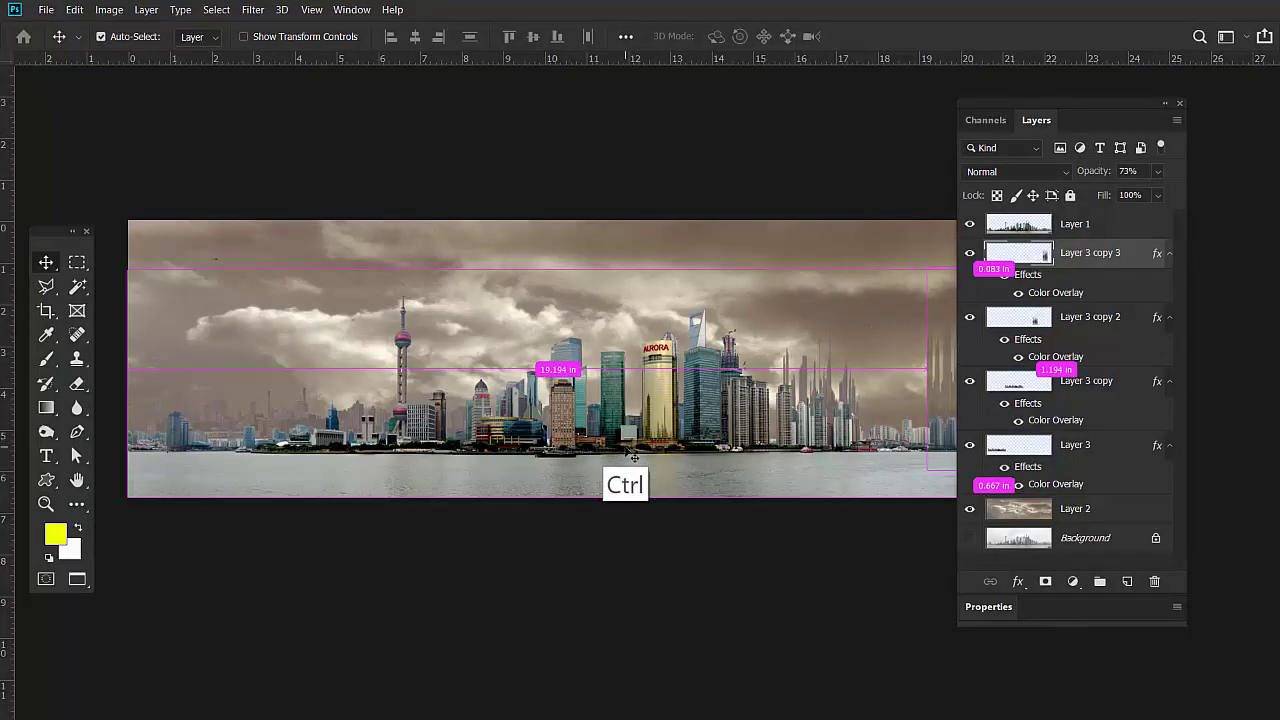
key(ctrl+w)
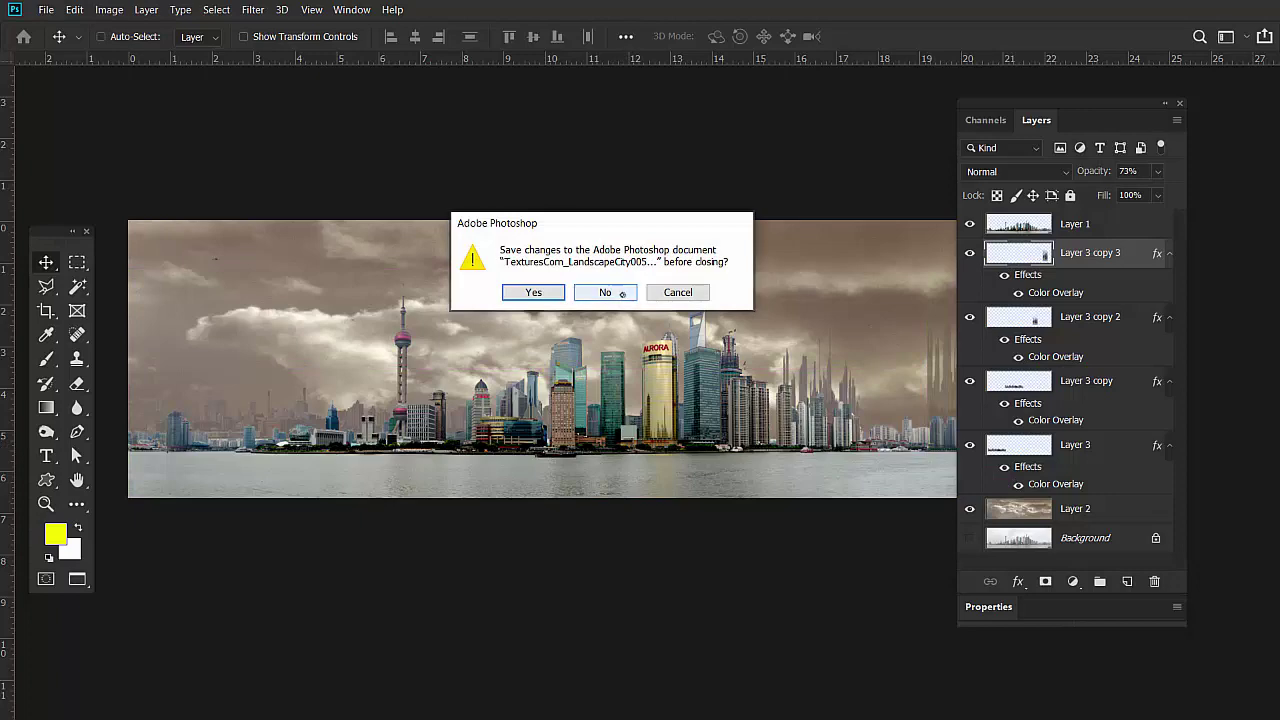
click(624, 295)
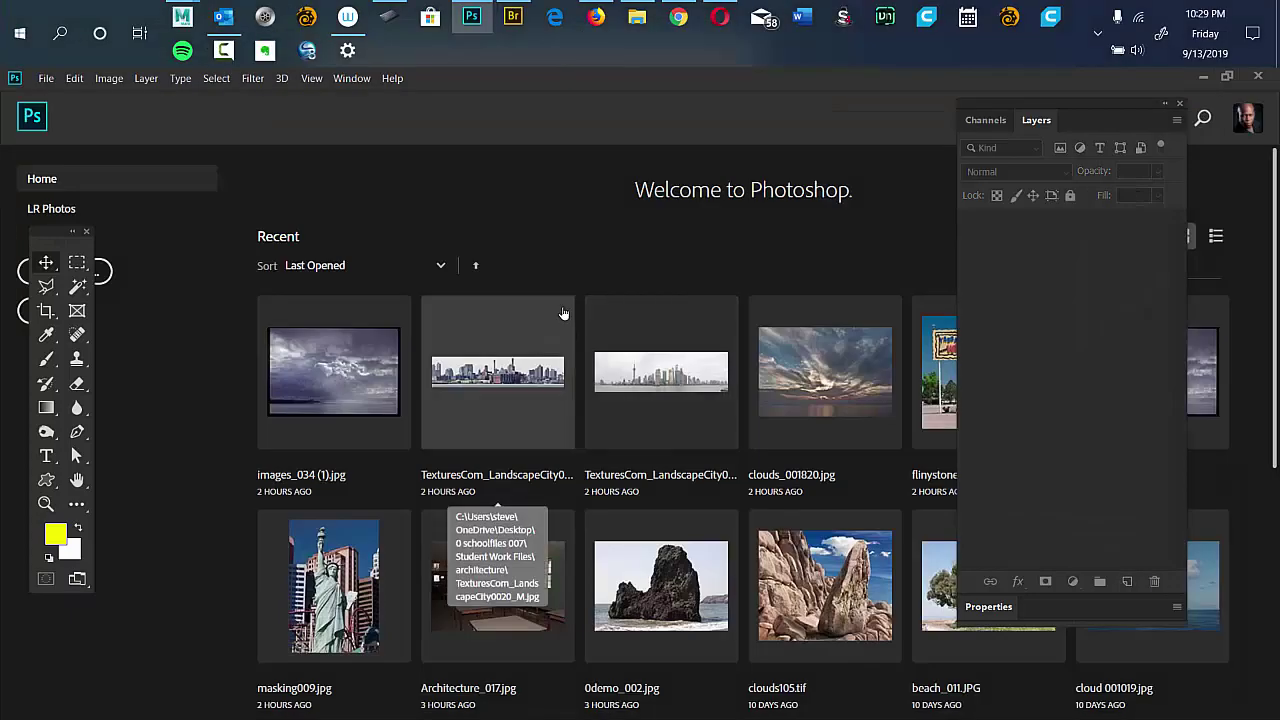
Create a new 5 × 5 inch, 200 ppi document and select the Pen tool.
key(ctrl+n)
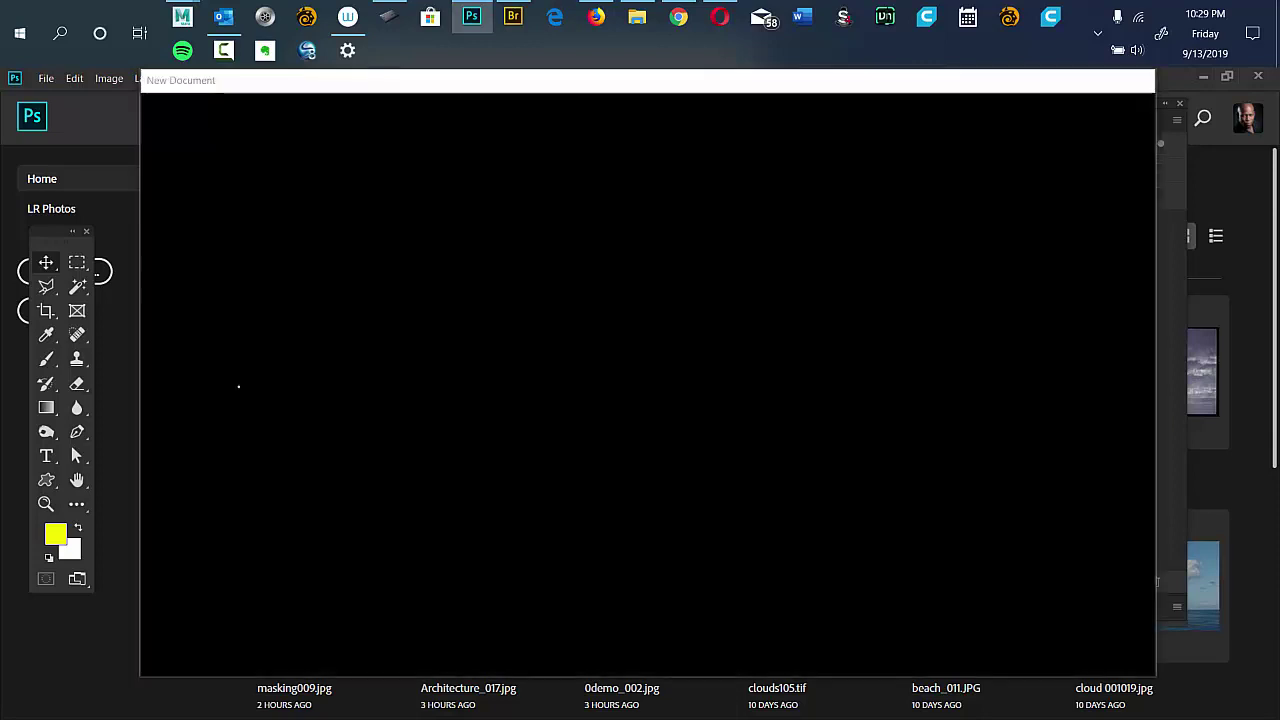
double_click(238, 386)
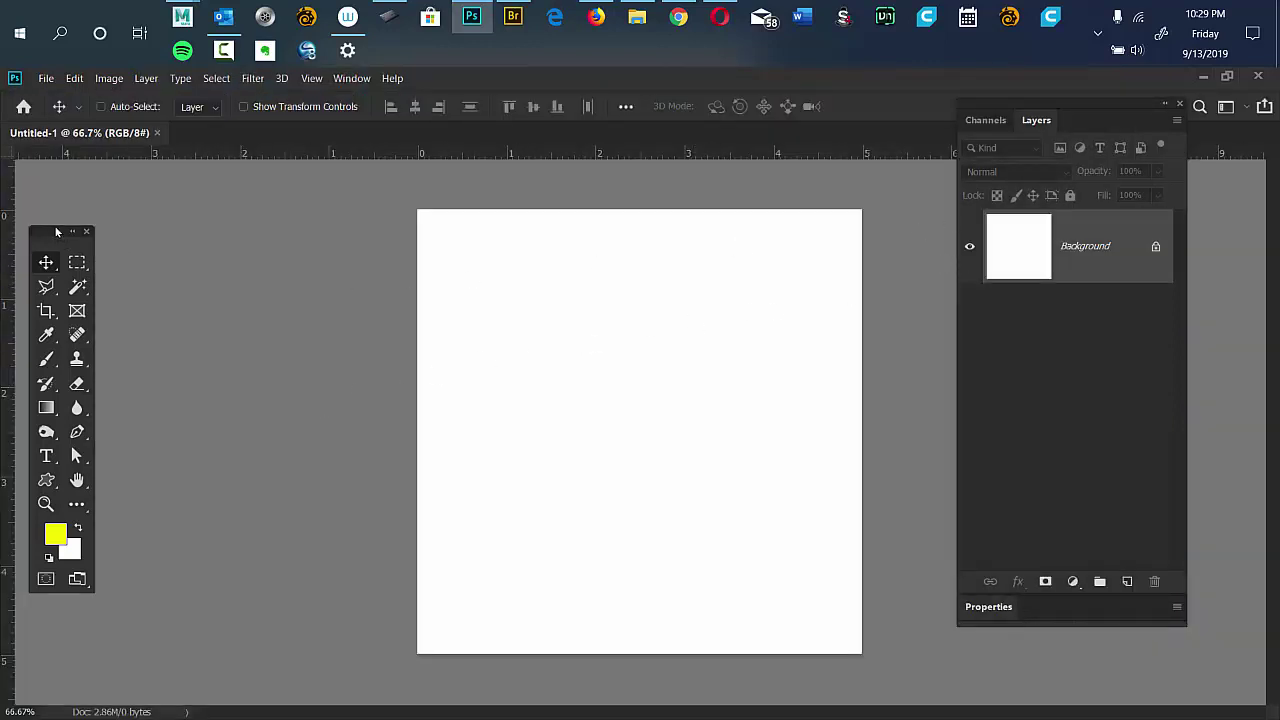
drag(56, 232, 218, 184)
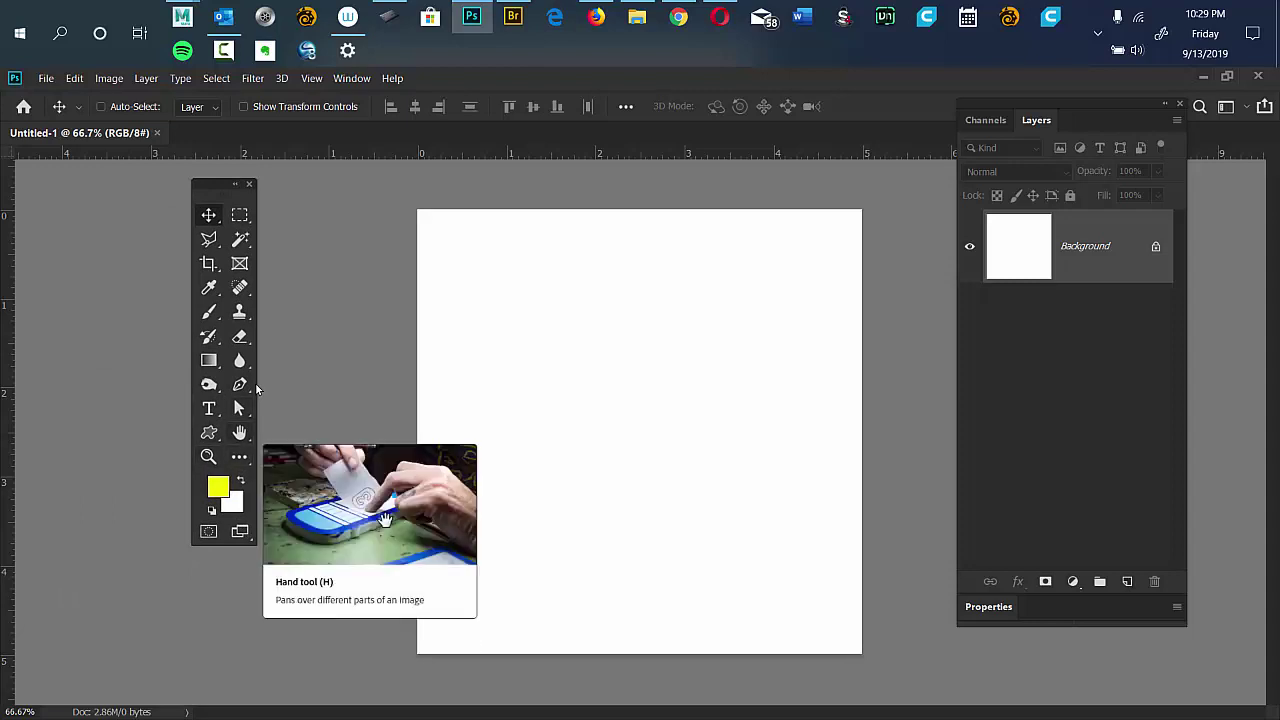
click(246, 386)
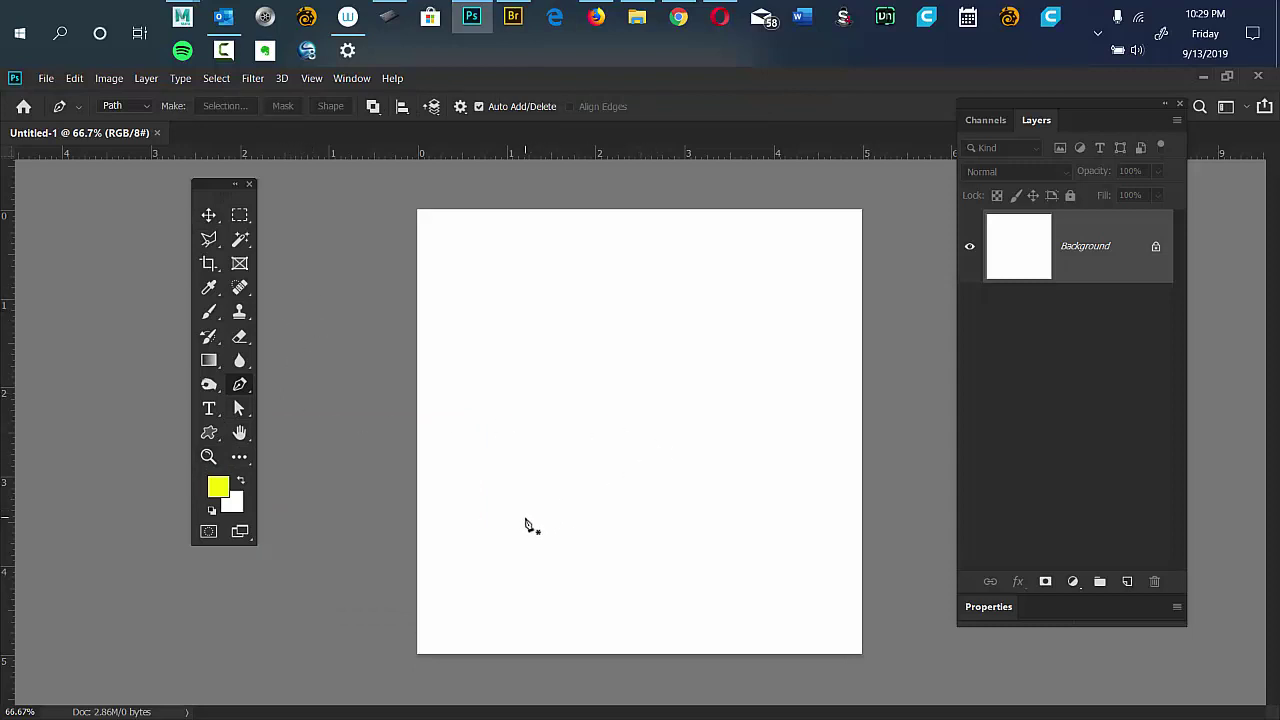
Draw an open arching pen path rising from the lower left, over the top and down the right.
click(524, 517)
drag(575, 484, 594, 443)
click(591, 383)
click(580, 357)
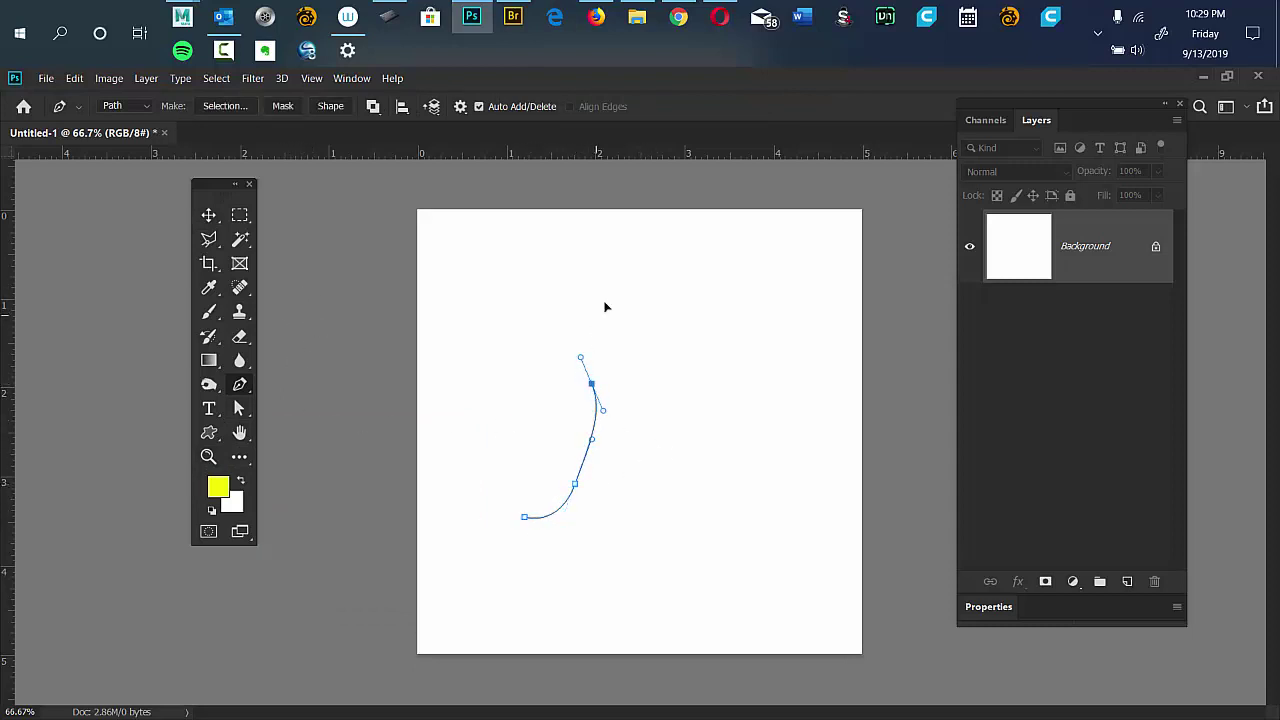
mouse_move(595, 315)
mouse_down()
mouse_move(623, 291)
mouse_move(703, 304)
mouse_up()
drag(722, 352, 655, 538)
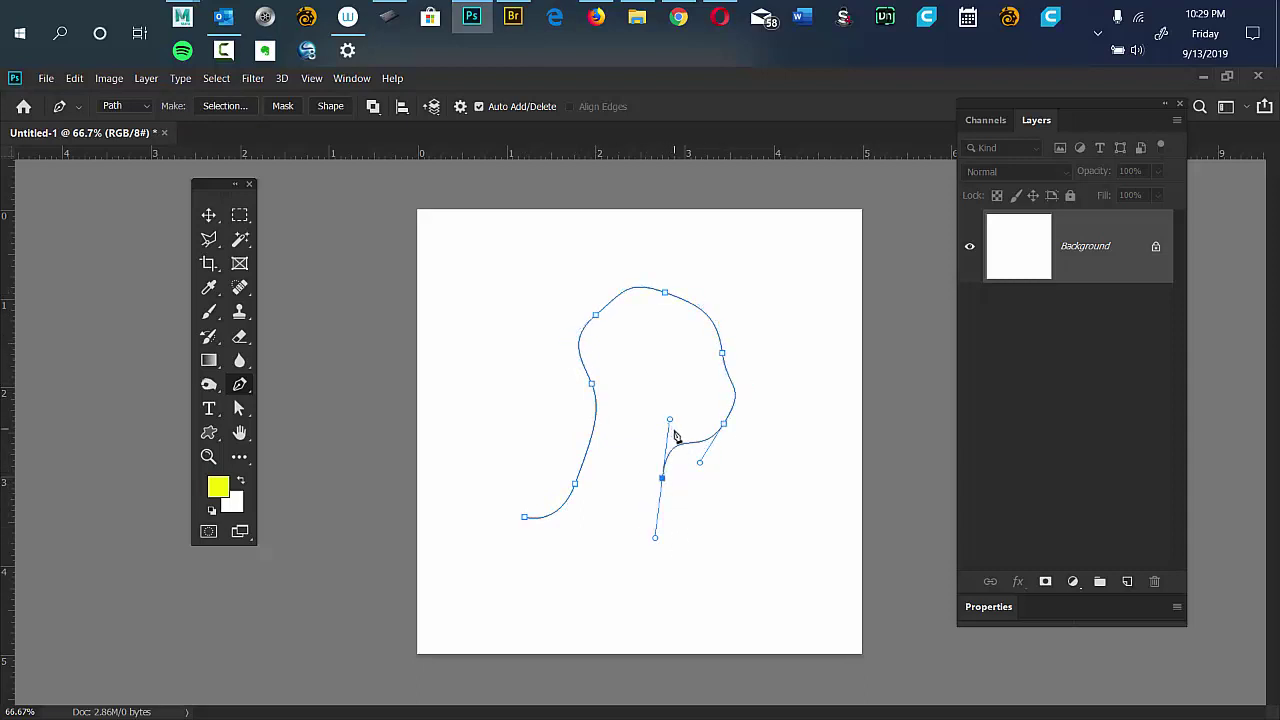
Reshape the path's right side and top, then add an anchor on the lower-right segment.
drag(671, 422, 627, 491)
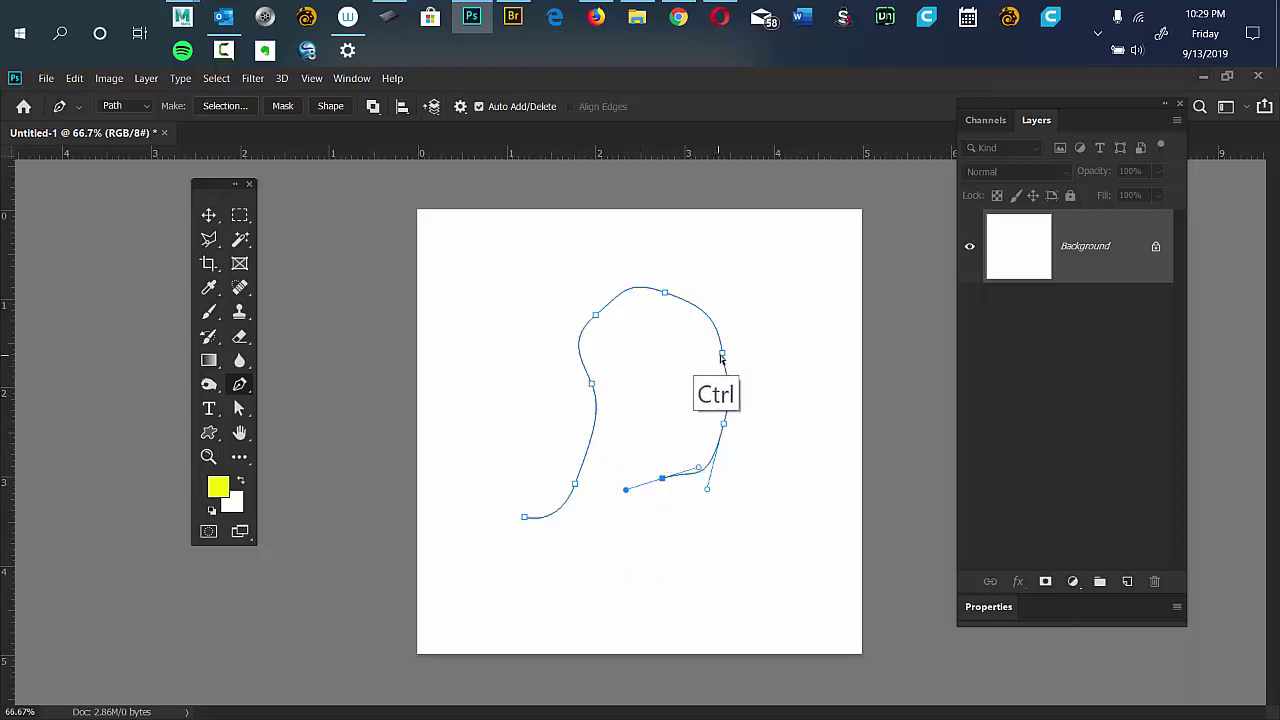
drag(721, 355, 751, 330)
drag(665, 293, 638, 269)
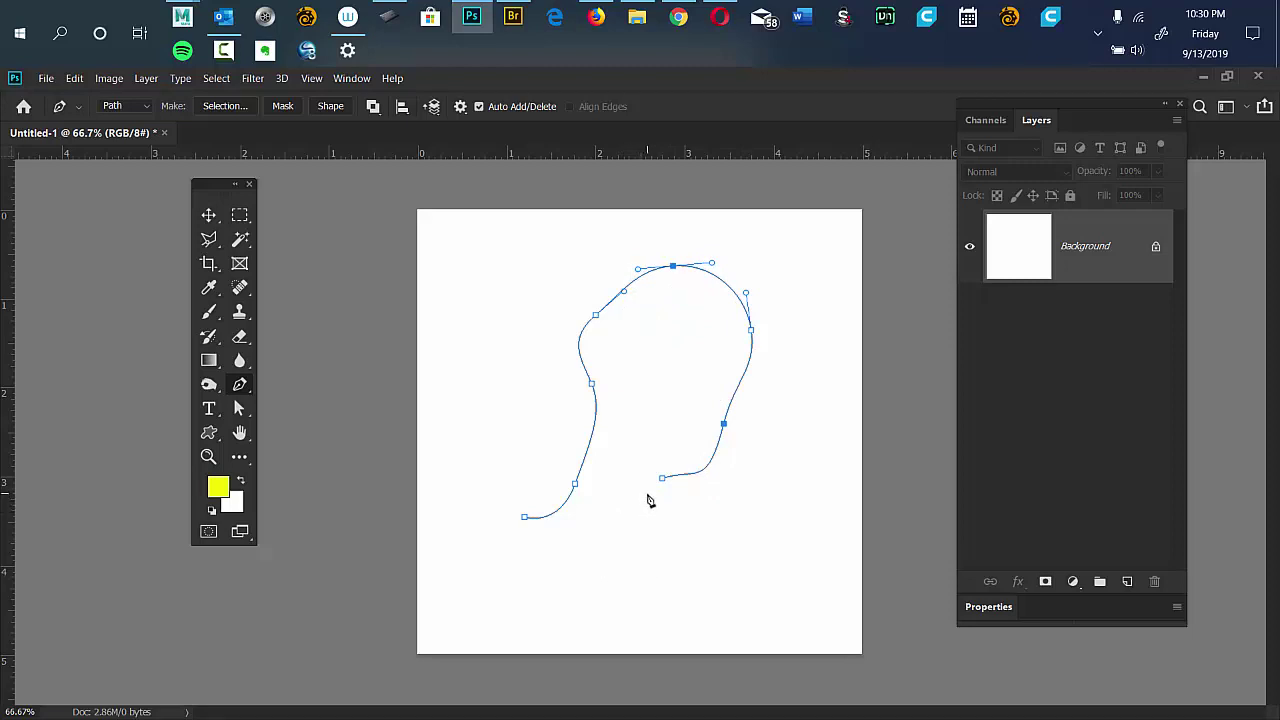
click(699, 471)
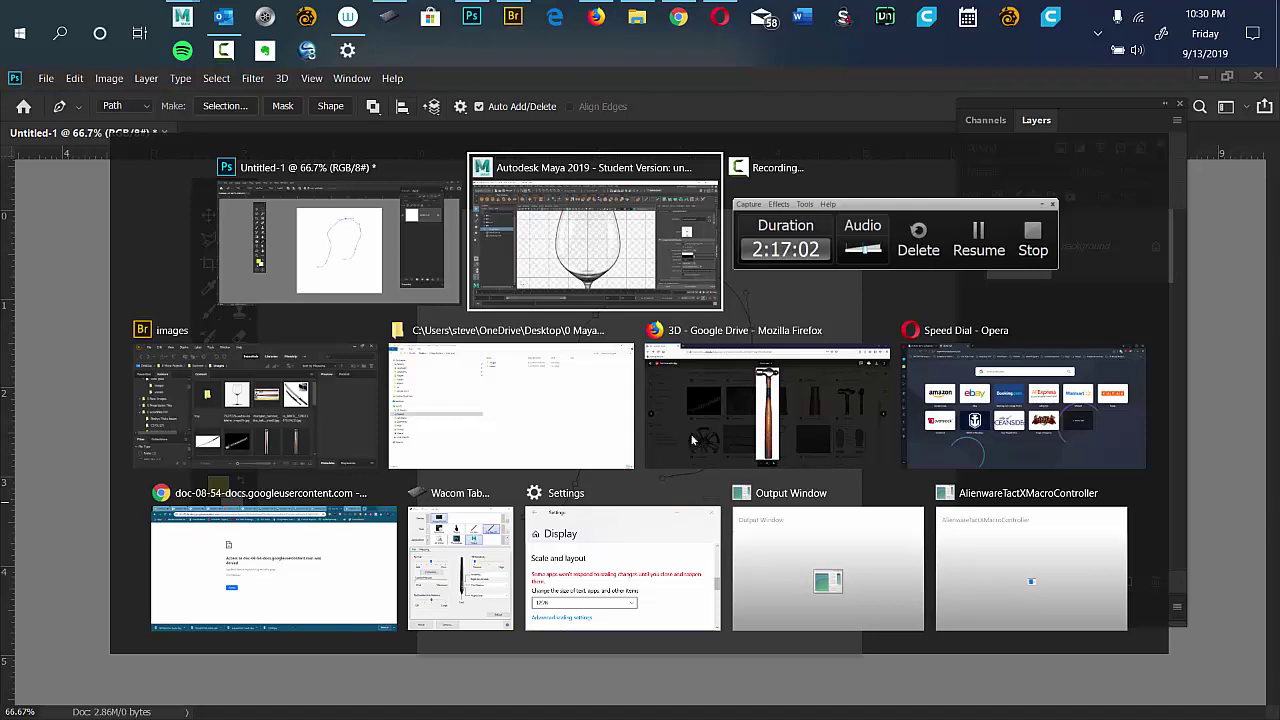
Back in Maya, zoom in on the glass's bowl base and stem and pick the Bezier Curve Tool.
click(580, 267)
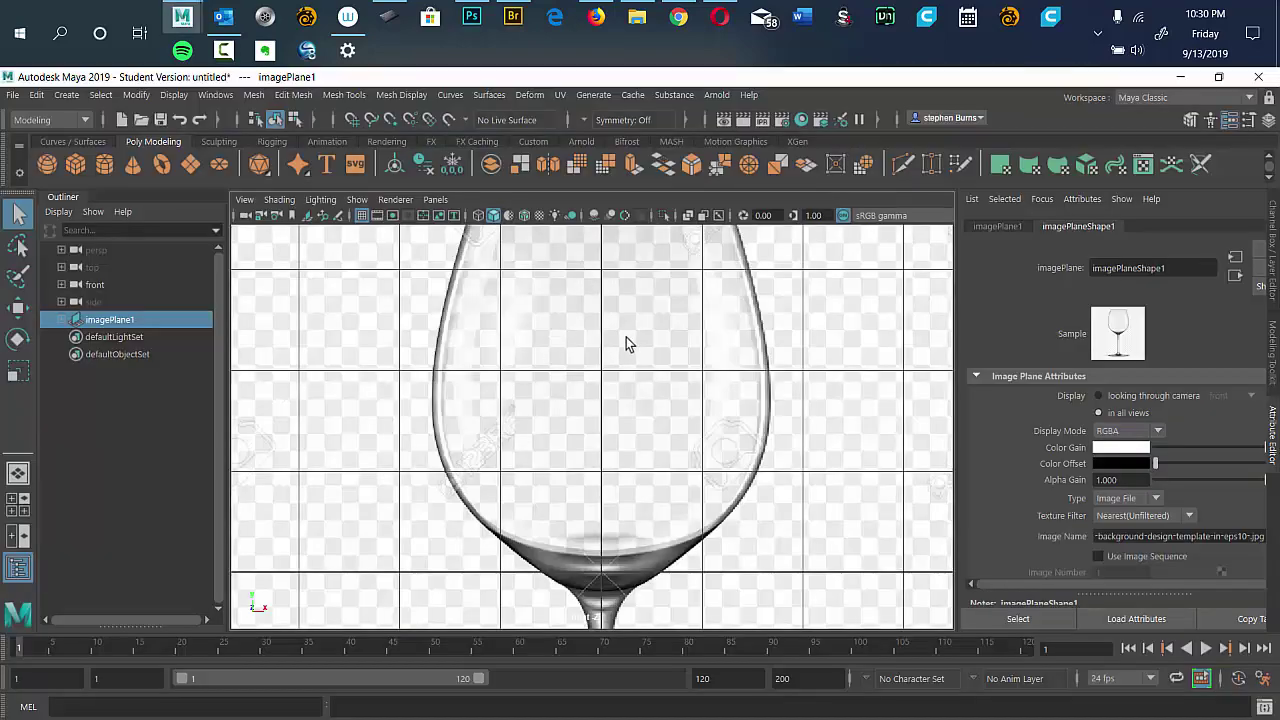
key(f)
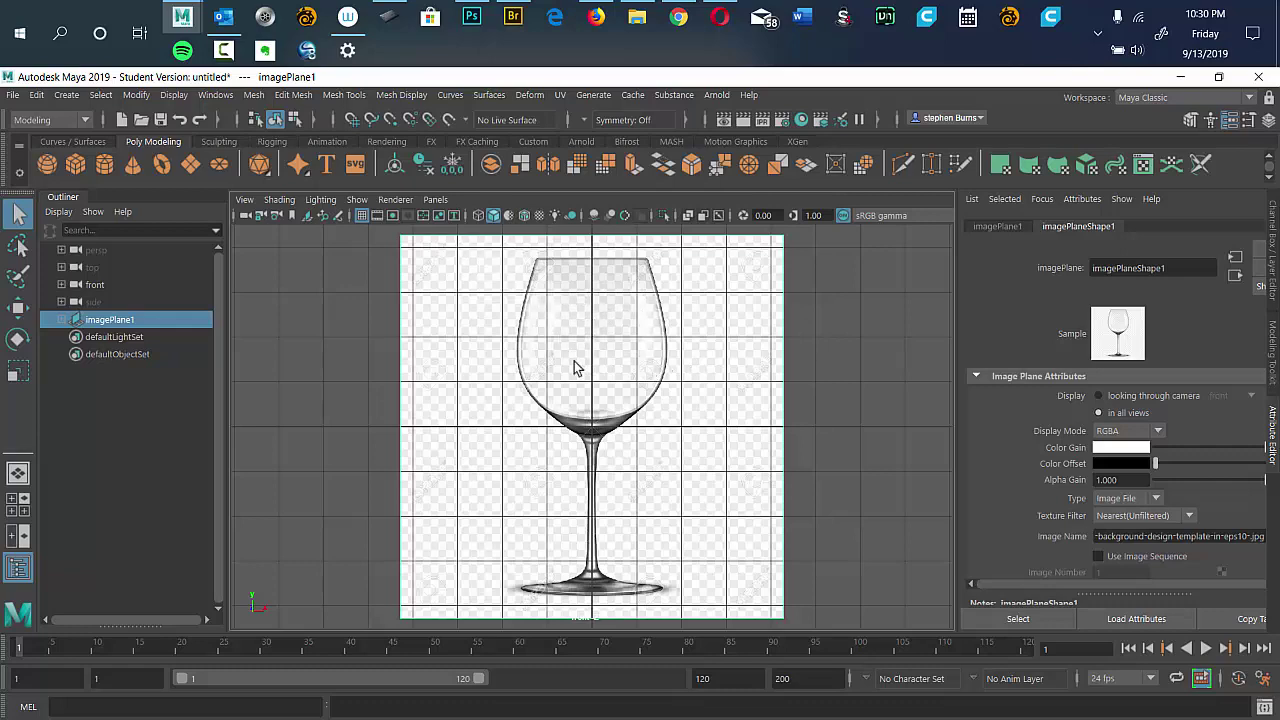
drag(571, 366, 731, 383)
drag(626, 409, 668, 587)
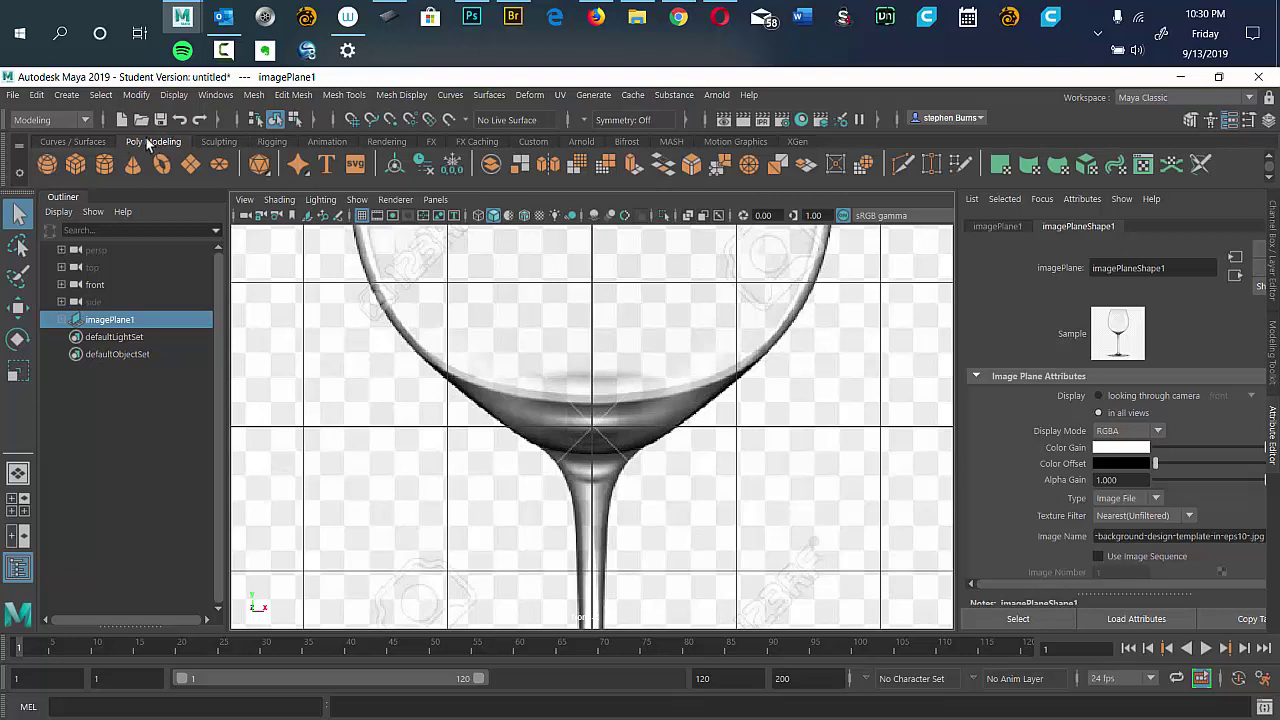
click(77, 142)
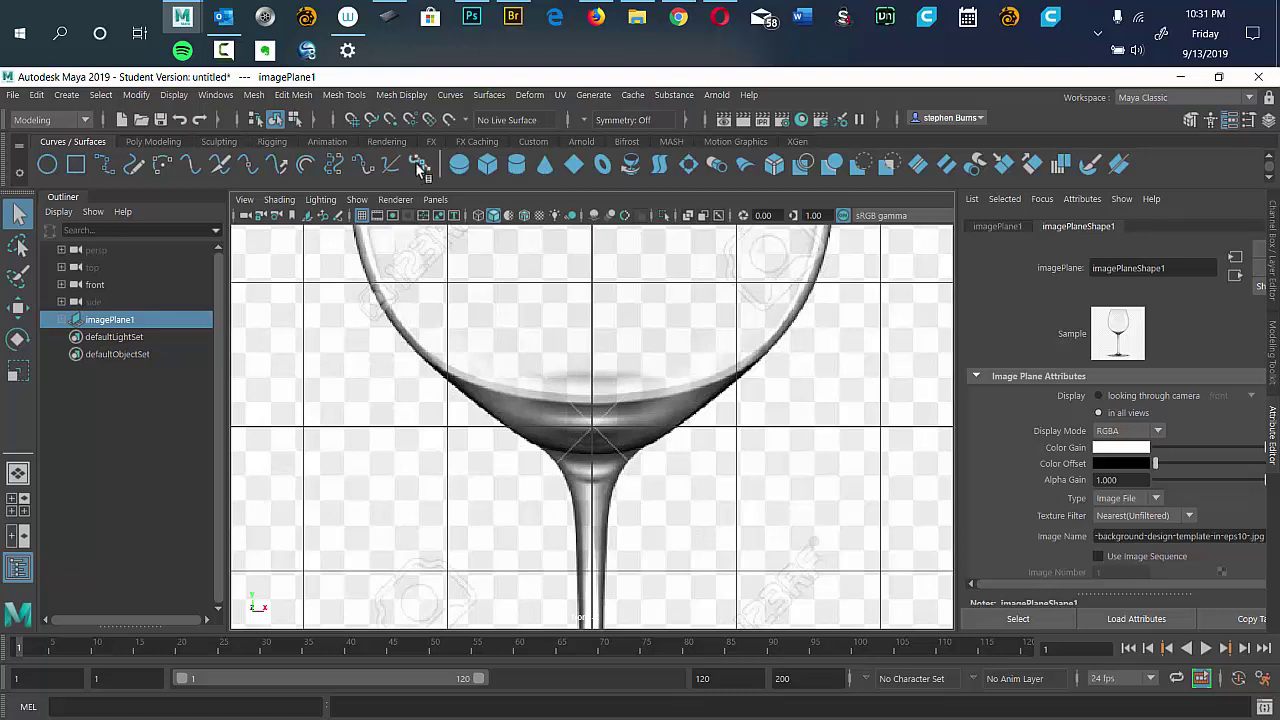
click(420, 168)
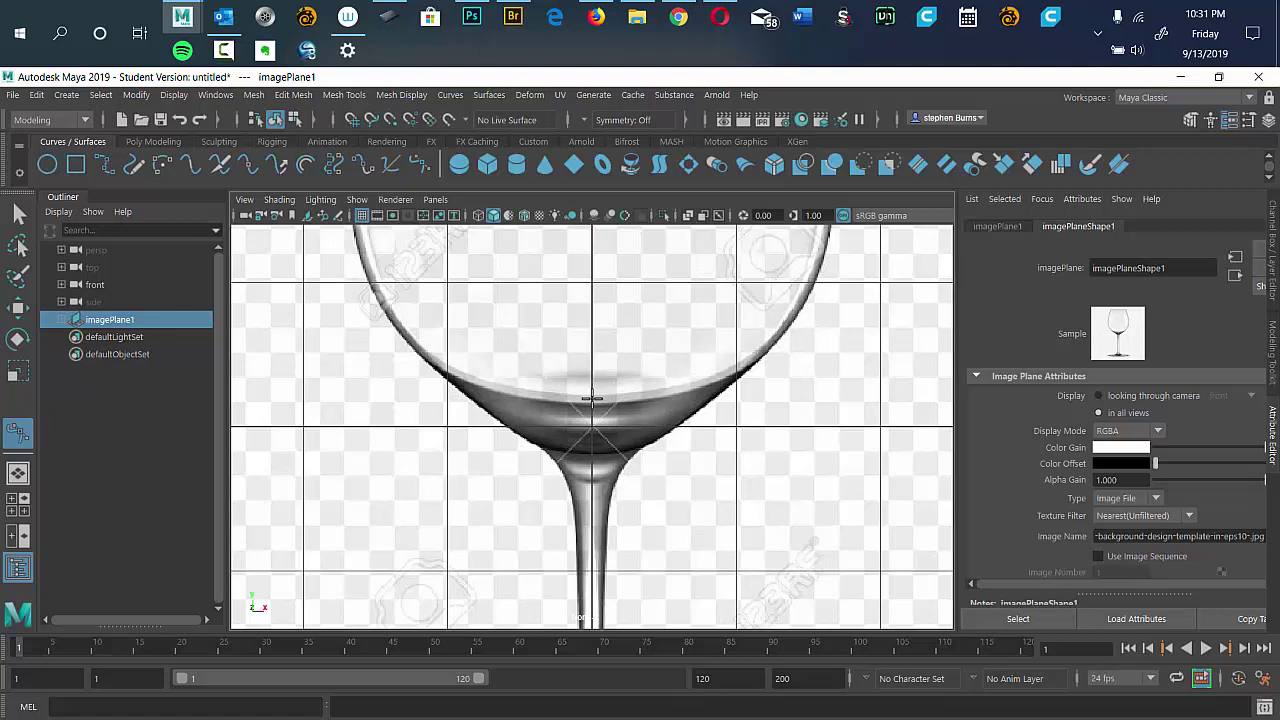
Place Bezier anchors up the lower bowl edge, then frame all and select imagePlane1.
click(592, 400)
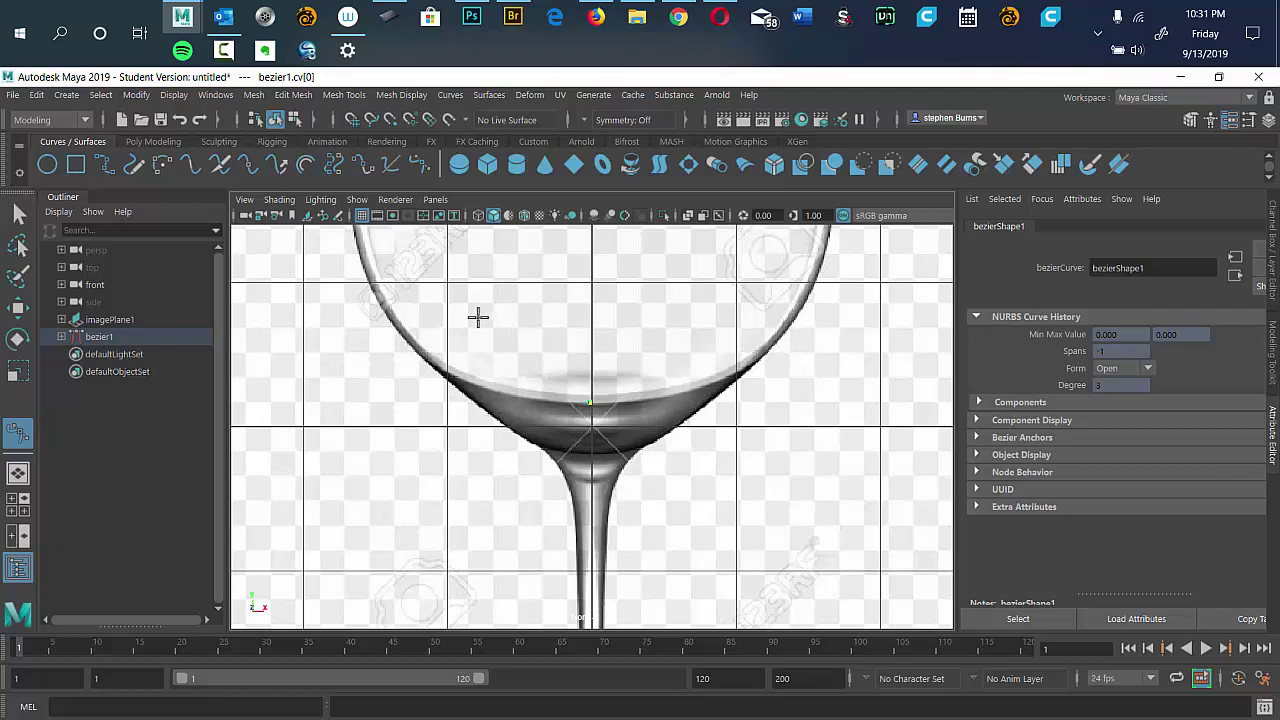
drag(477, 314, 650, 460)
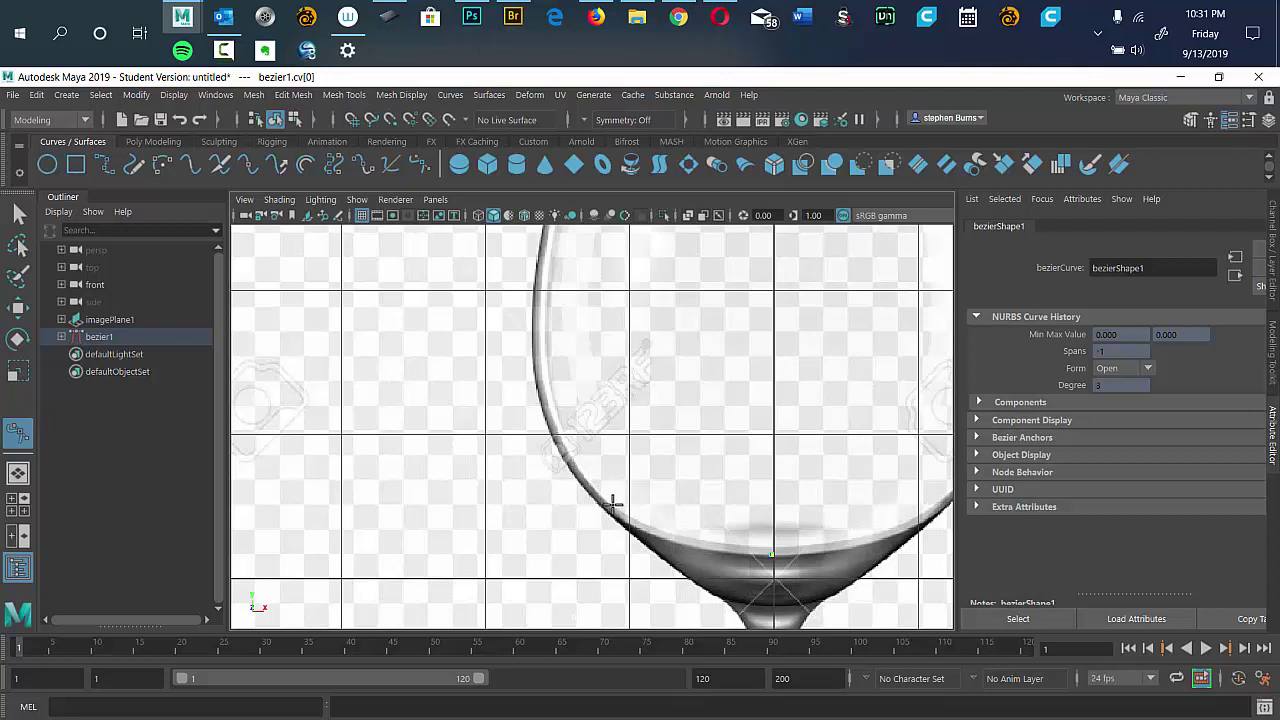
drag(612, 503, 574, 451)
drag(620, 349, 714, 428)
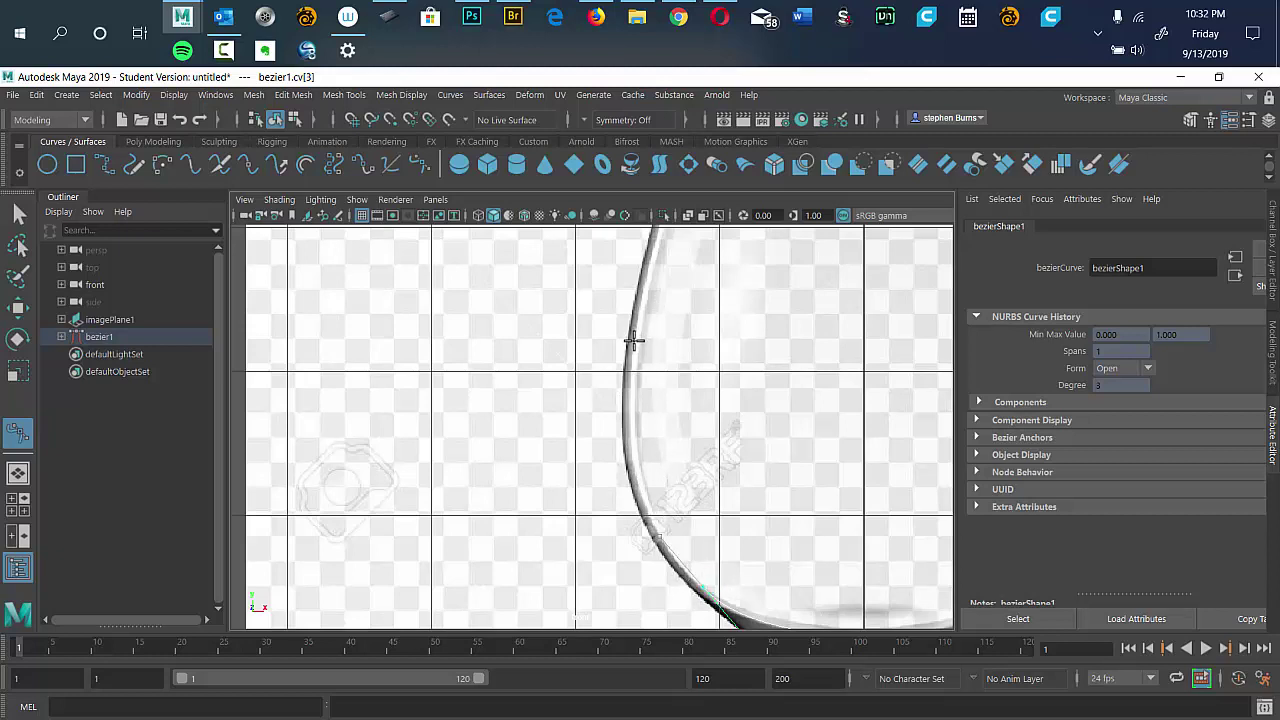
drag(634, 342, 638, 260)
key(a)
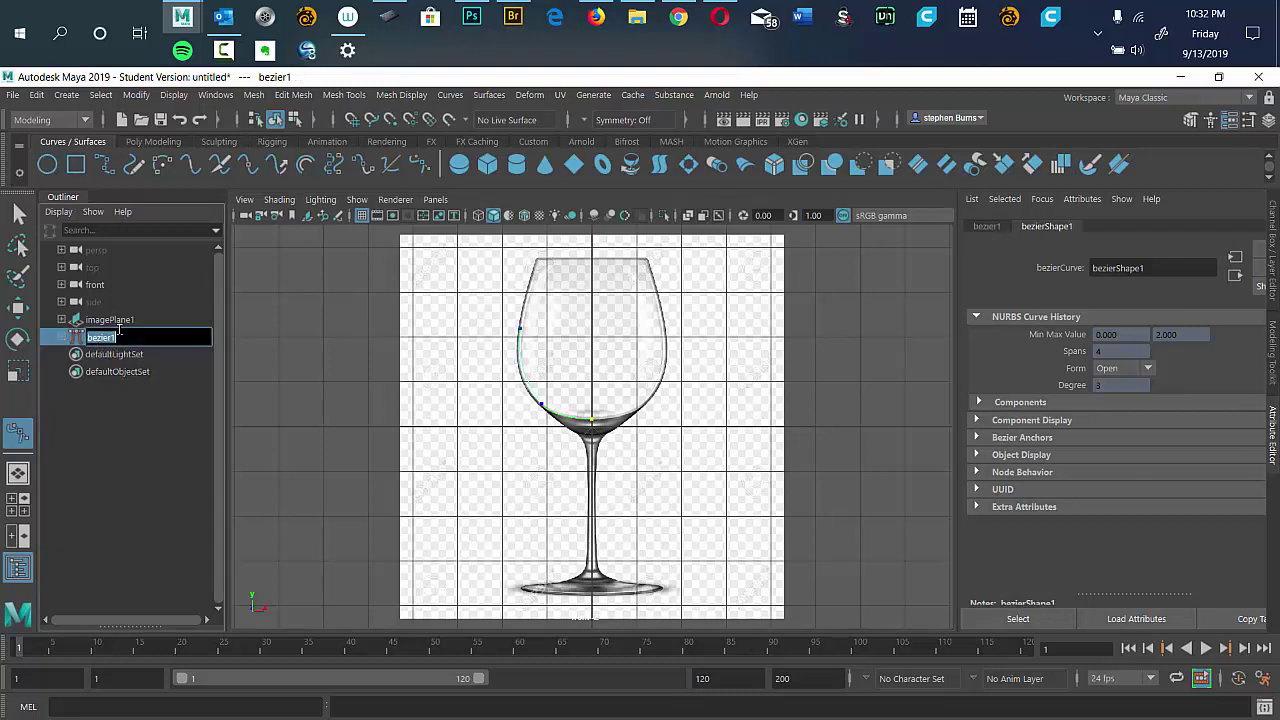
click(106, 321)
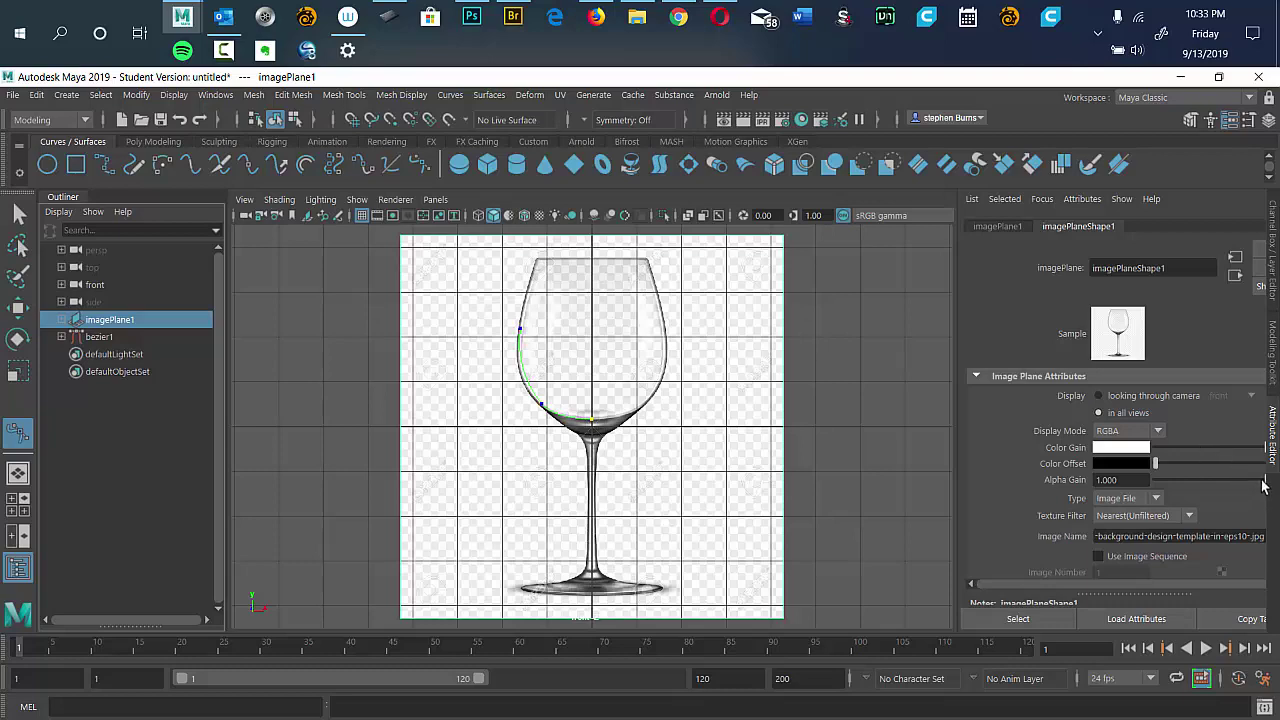
Lower imagePlane1's Alpha Gain to fade the image, reselect bezier1 and zoom onto the bowl.
drag(1265, 483, 1165, 482)
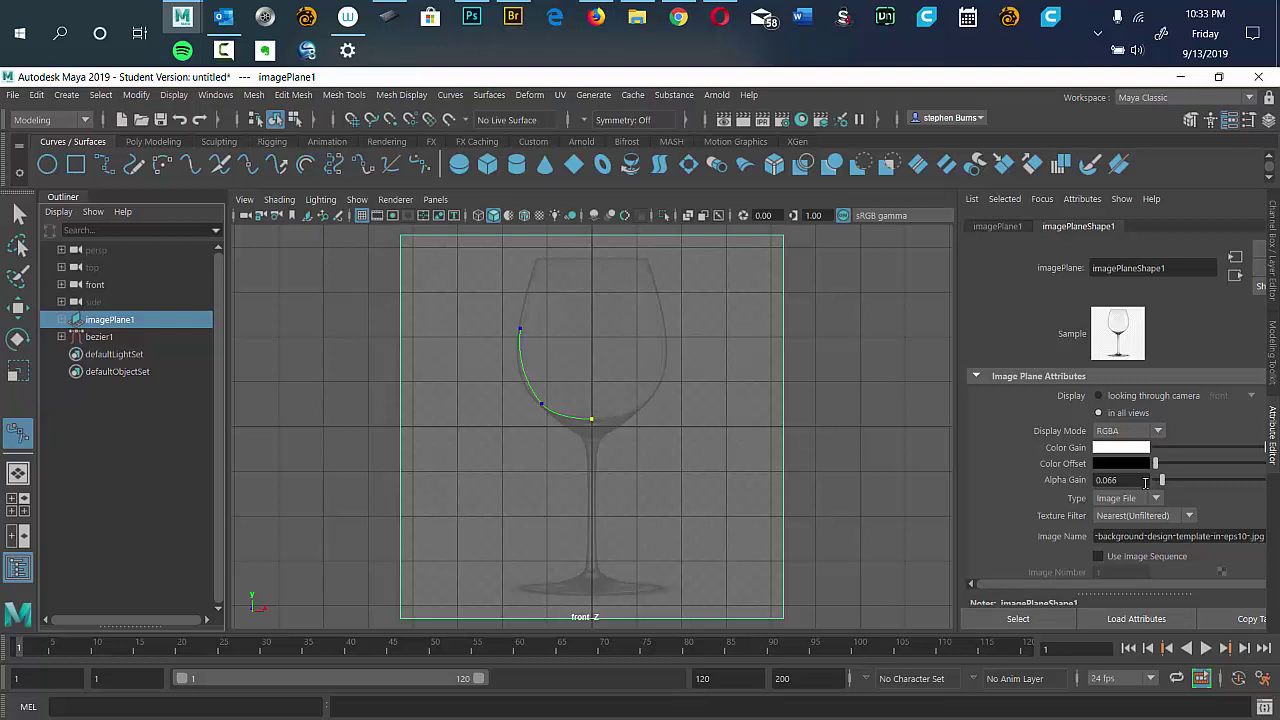
click(108, 338)
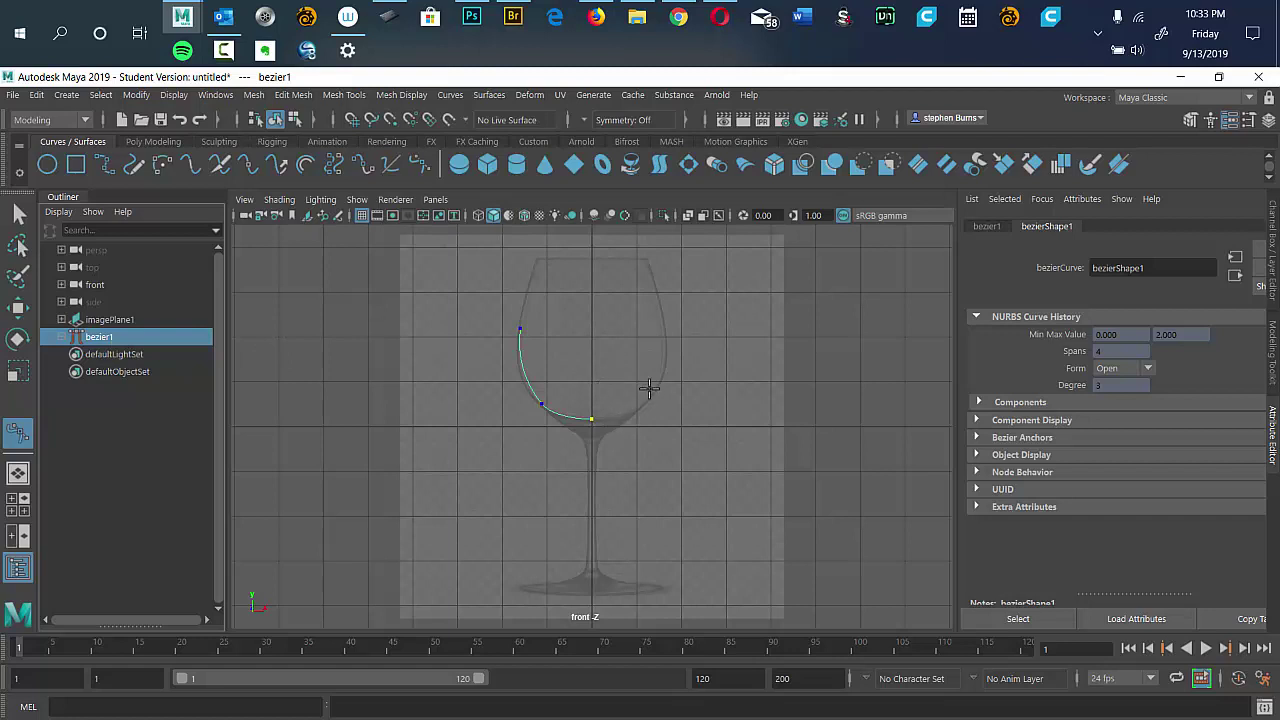
drag(556, 333, 659, 624)
drag(600, 357, 737, 501)
Delete bezier1 and start a new Bezier curve from the bowl's bottom centre up the wall.
key(Delete)
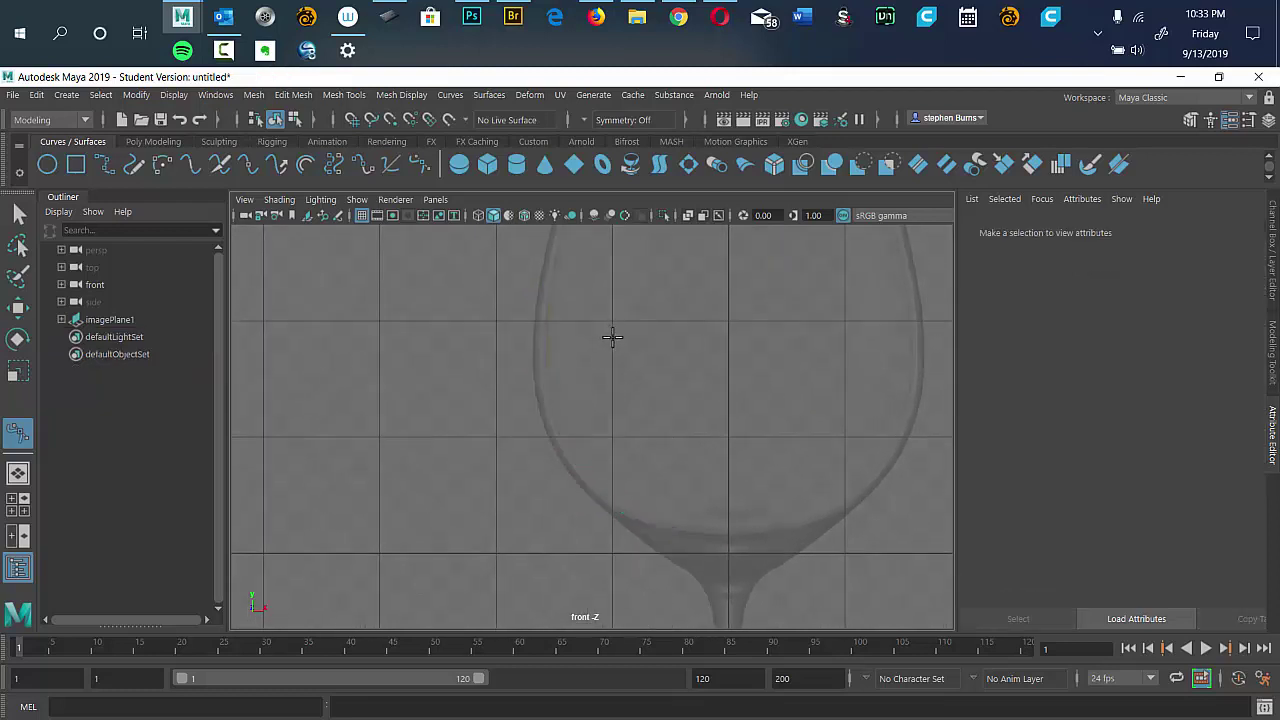
click(727, 533)
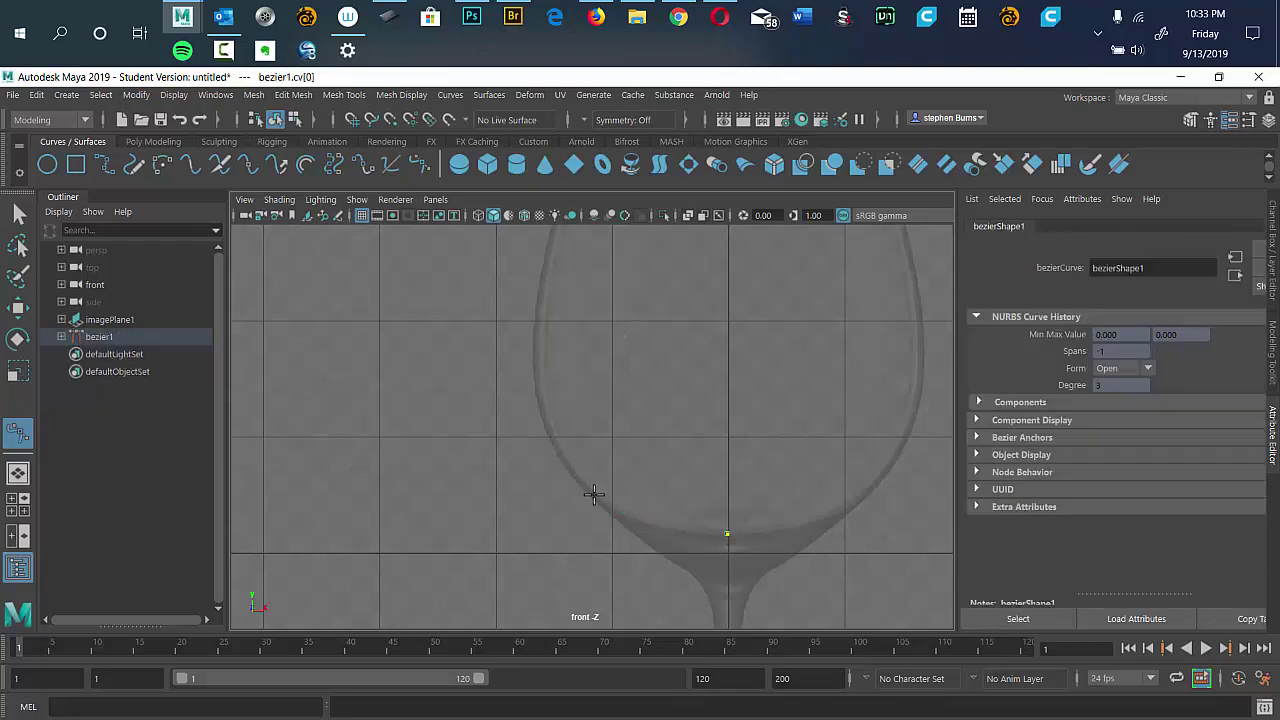
drag(594, 494, 565, 458)
scroll(580, 260, down, 4)
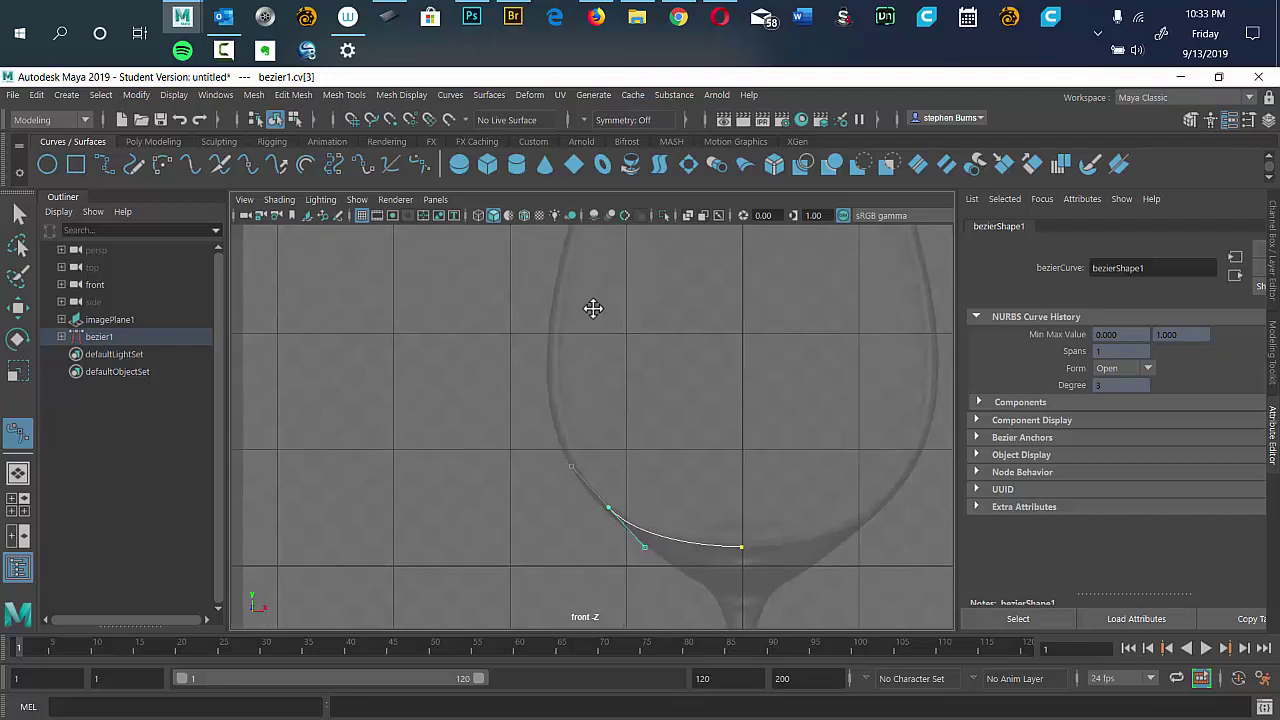
scroll(586, 391, up, 4)
scroll(576, 370, up, 1)
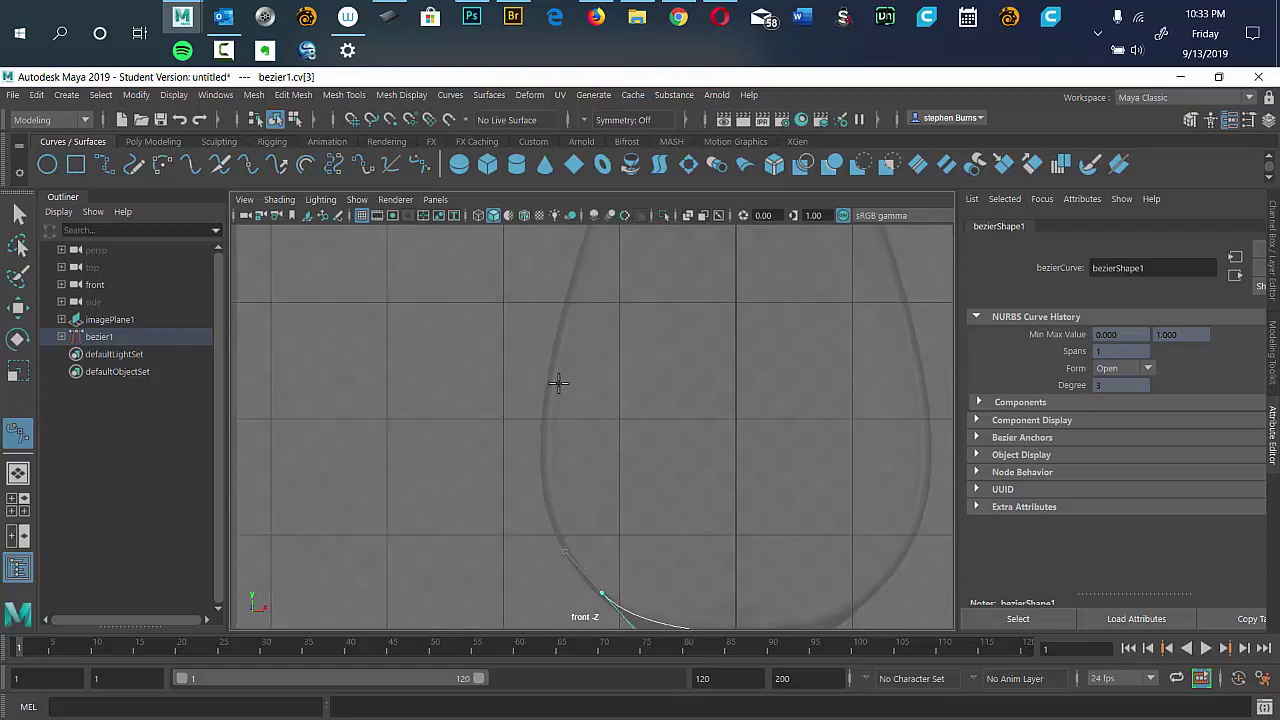
drag(551, 393, 568, 297)
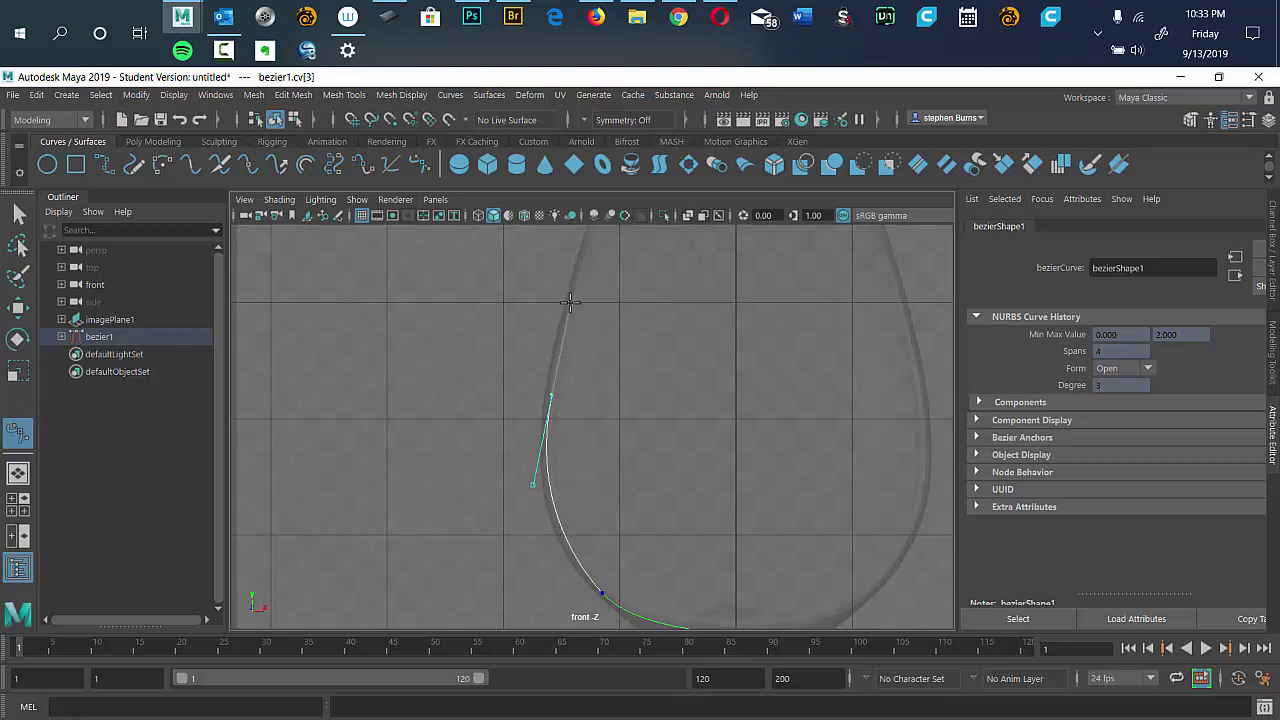
drag(569, 301, 569, 301)
Extend the curve to the glass rim and its corner, redoing a misplaced rim point.
drag(637, 286, 598, 402)
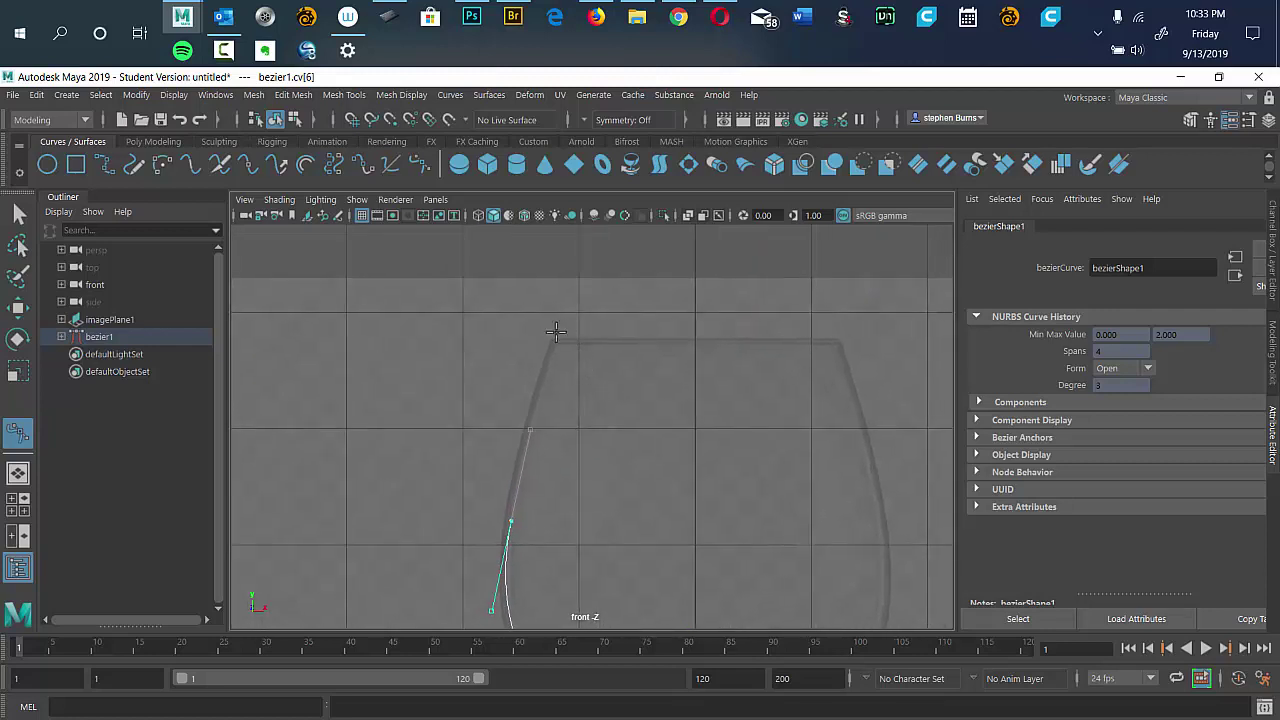
click(554, 346)
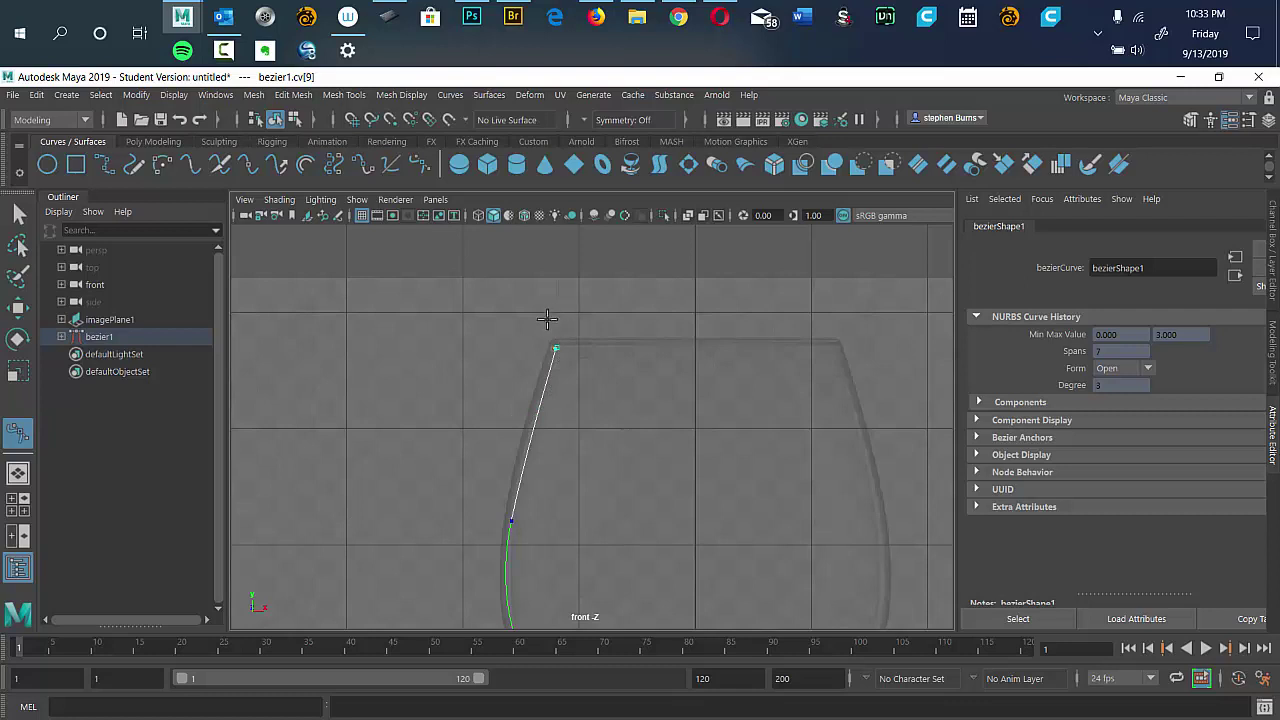
drag(547, 319, 678, 520)
key(ctrl+z)
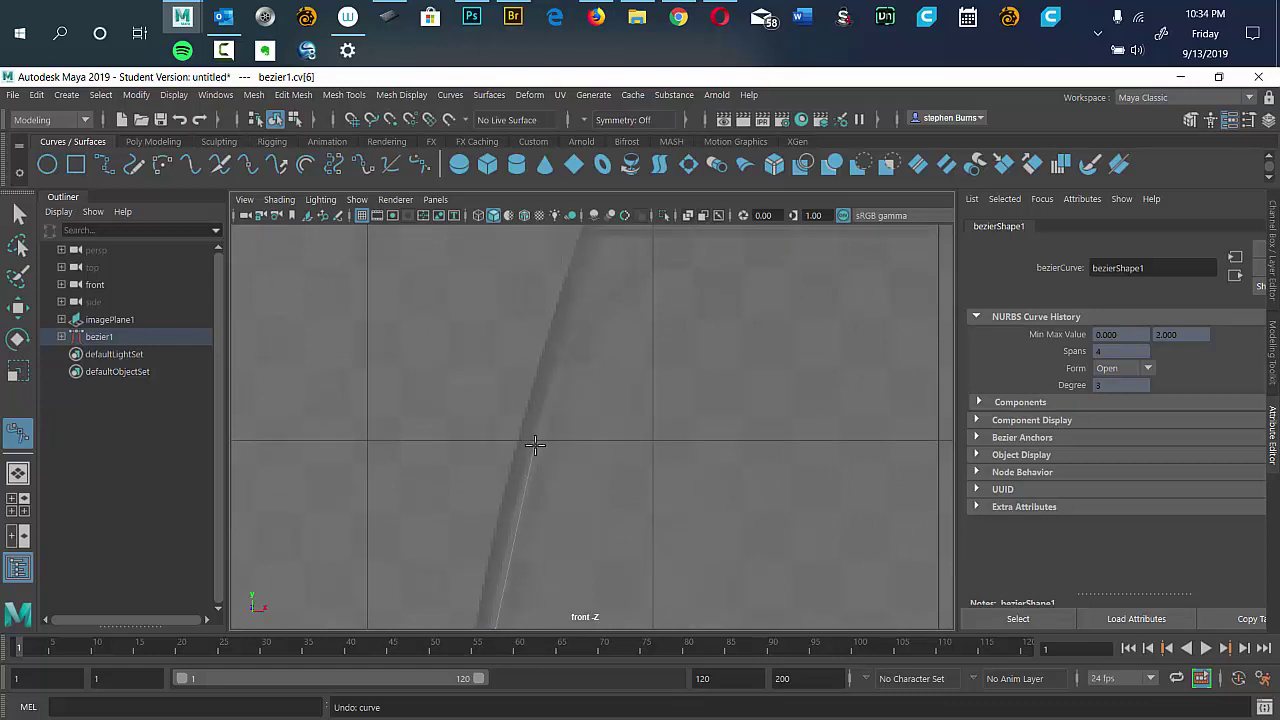
click(595, 238)
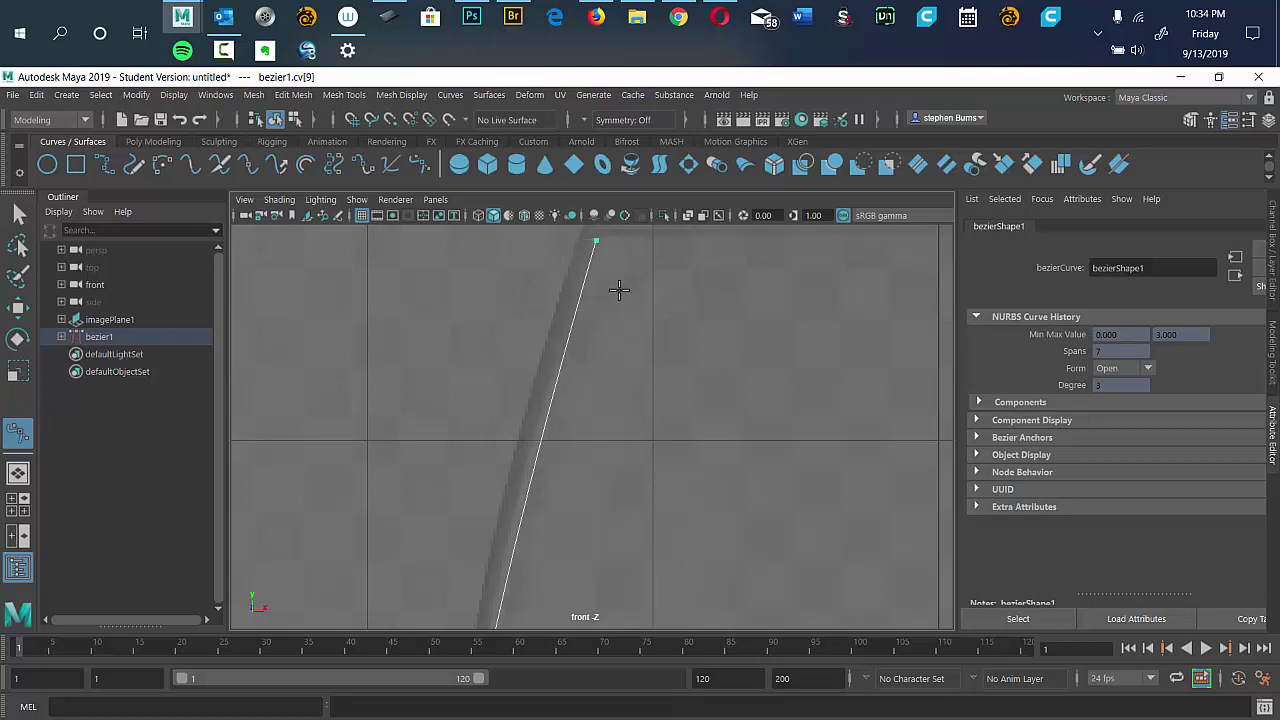
drag(603, 286, 644, 395)
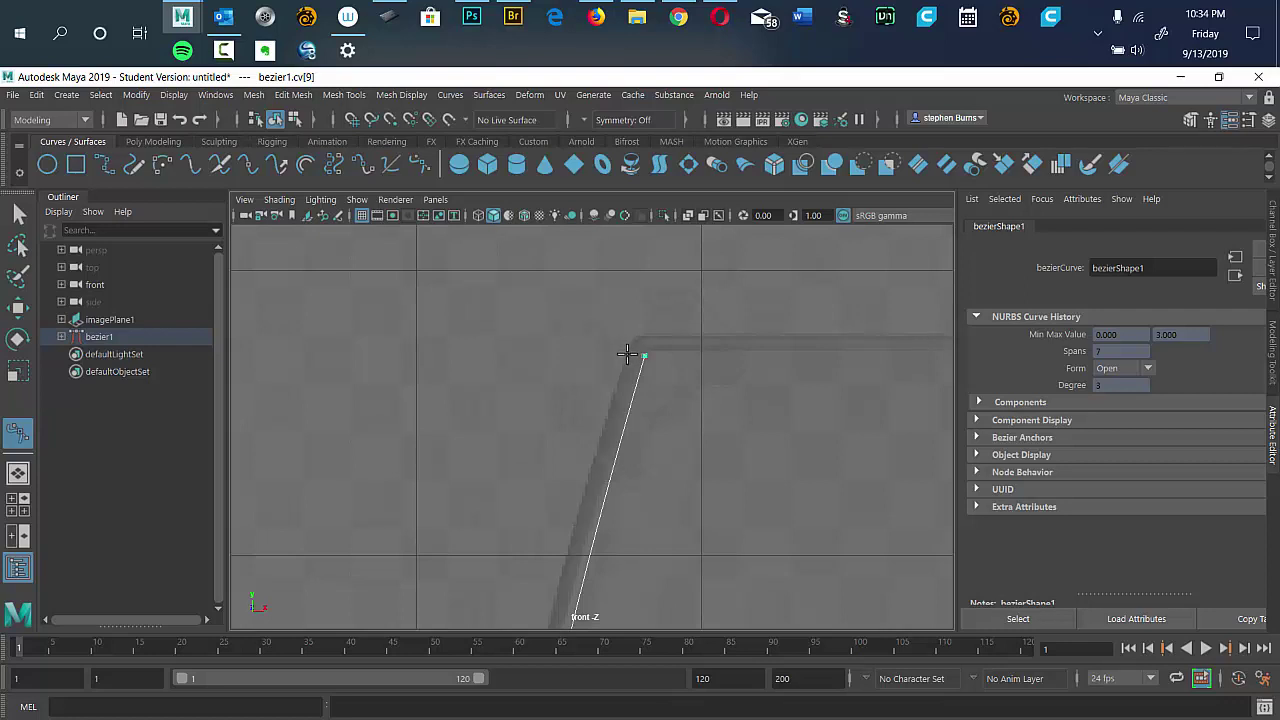
drag(626, 354, 618, 384)
click(616, 390)
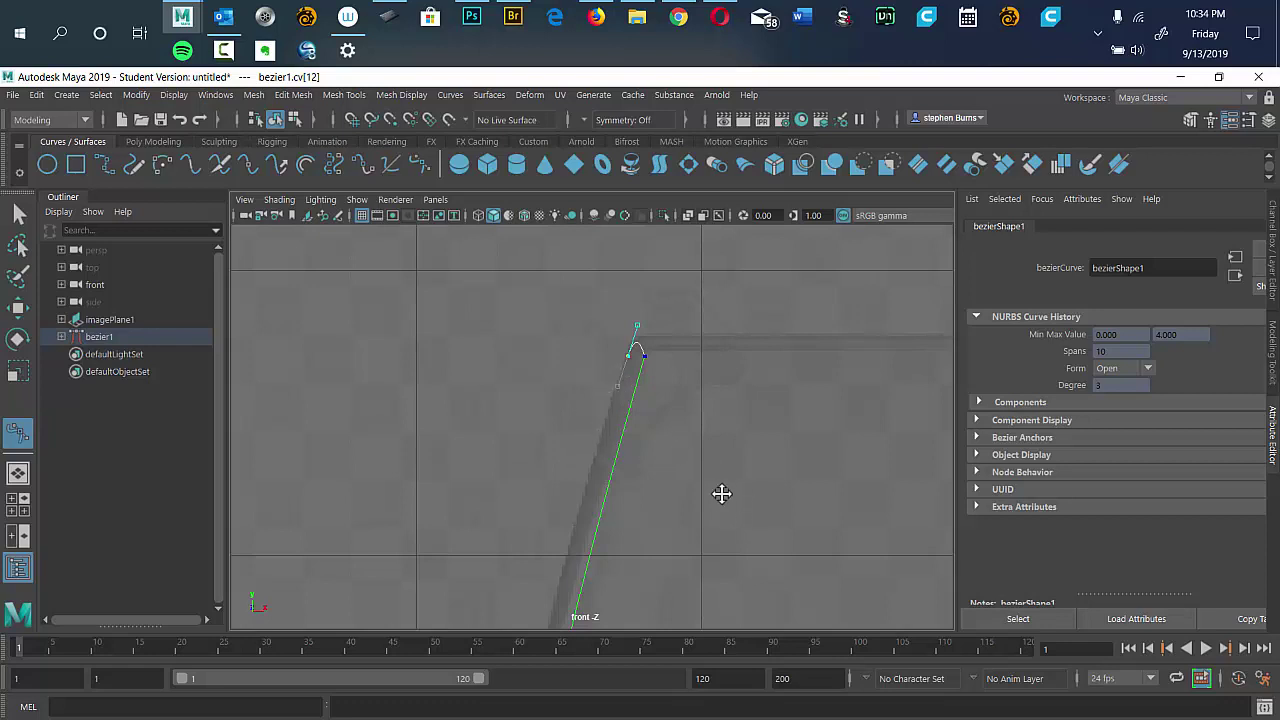
Bring the curve back down the bowl wall to where the bowl meets the stem.
drag(723, 494, 775, 236)
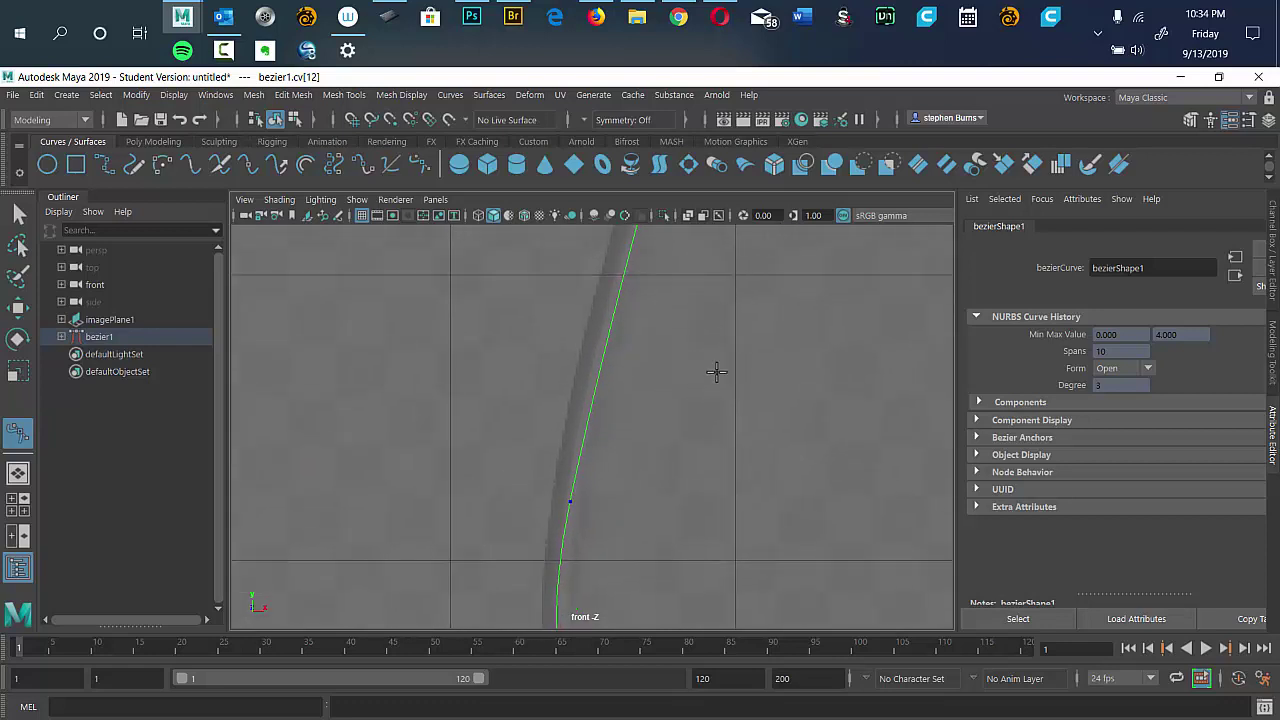
drag(714, 374, 660, 413)
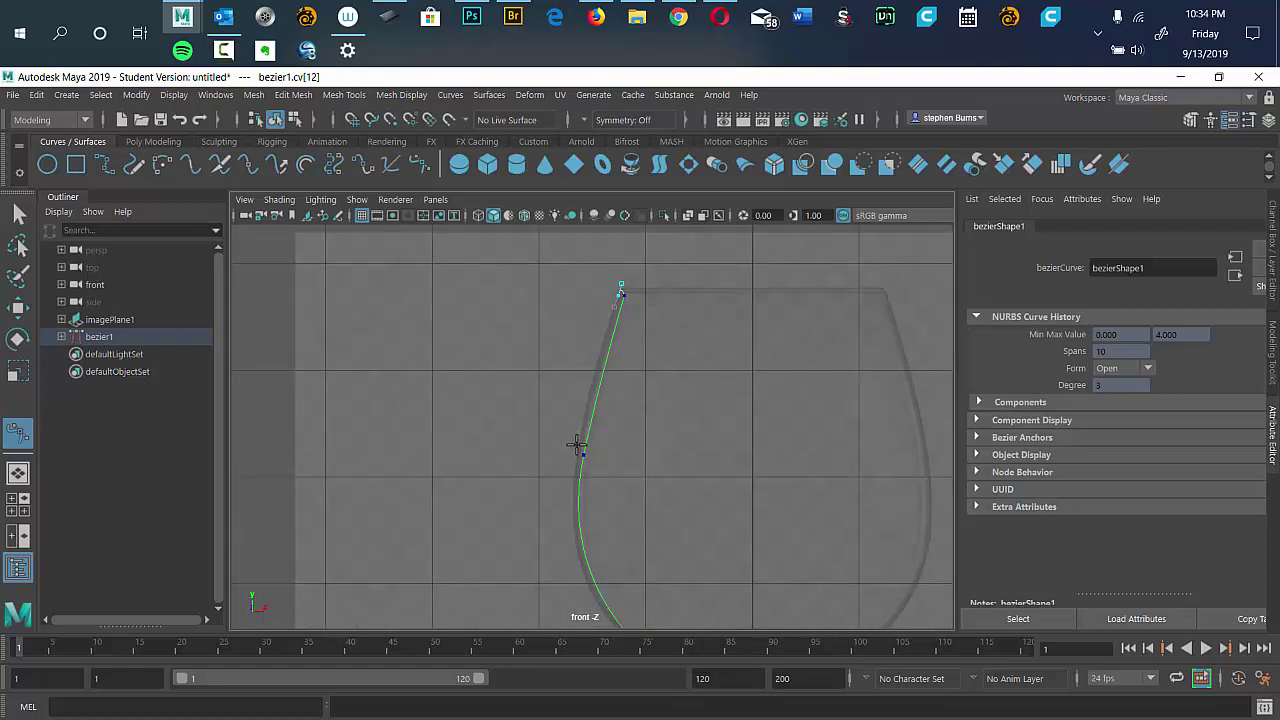
drag(574, 449, 566, 499)
drag(768, 523, 700, 380)
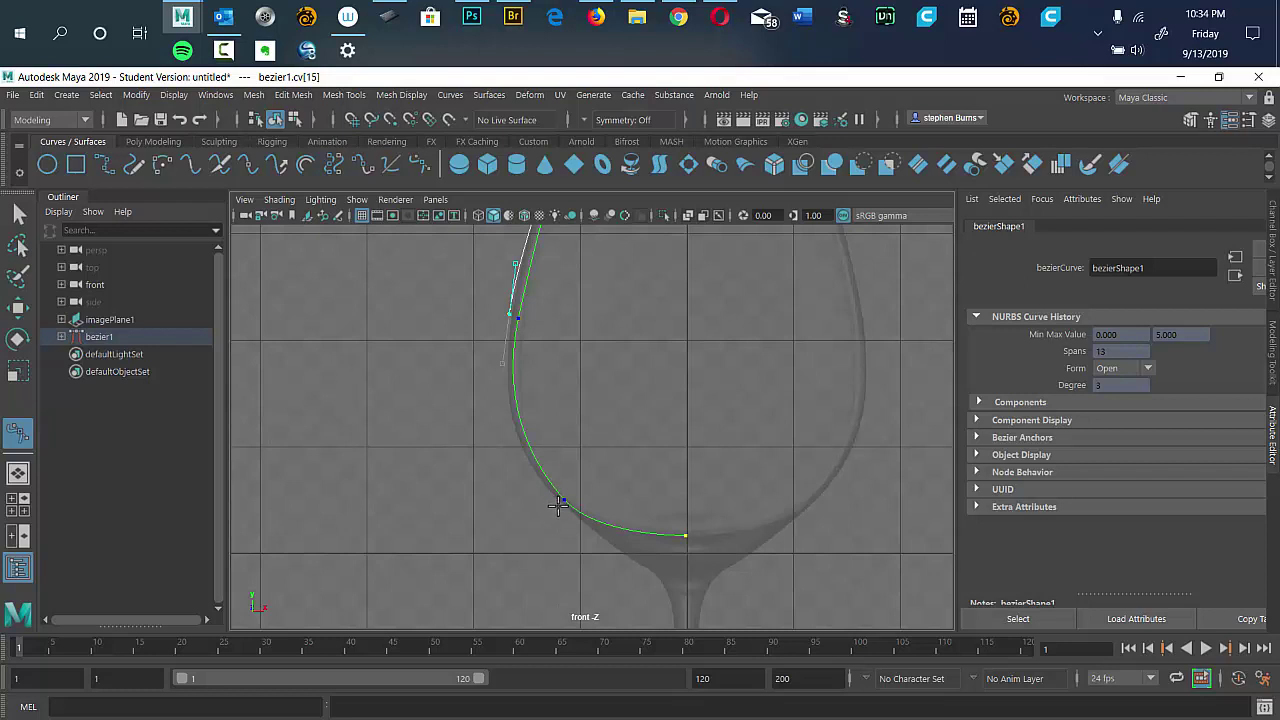
drag(553, 503, 664, 588)
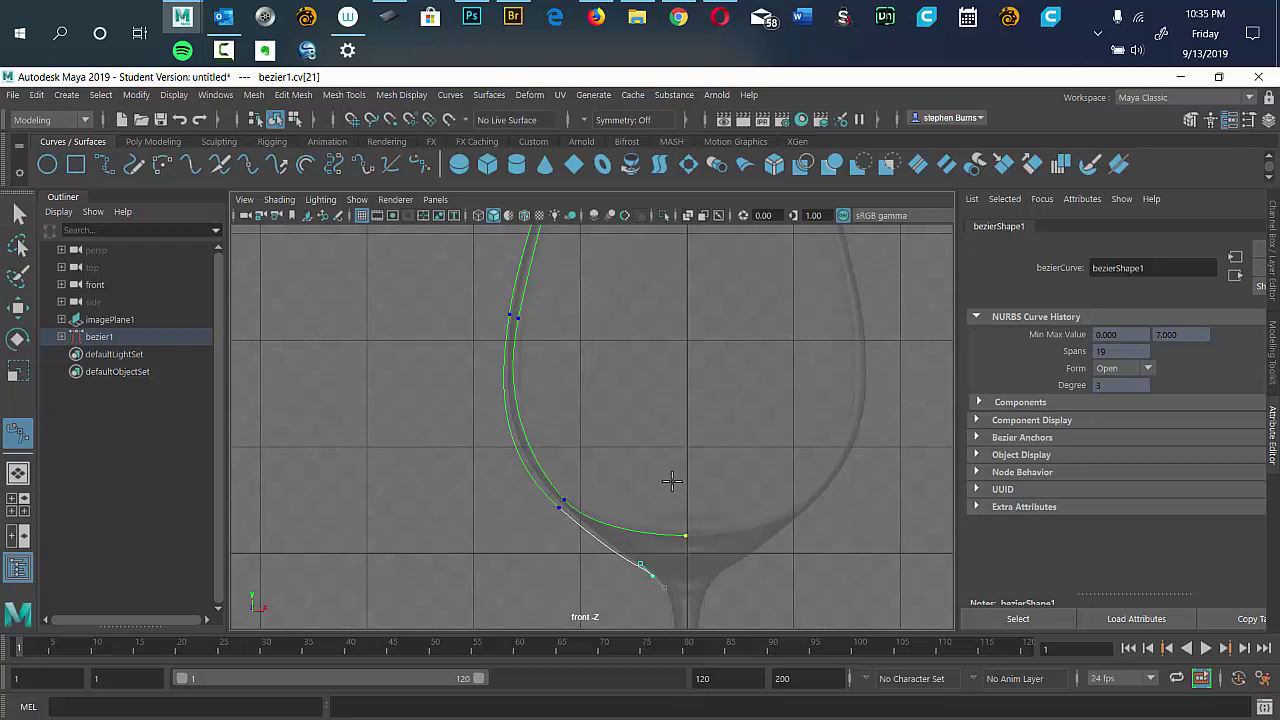
drag(733, 533, 691, 298)
drag(647, 431, 650, 512)
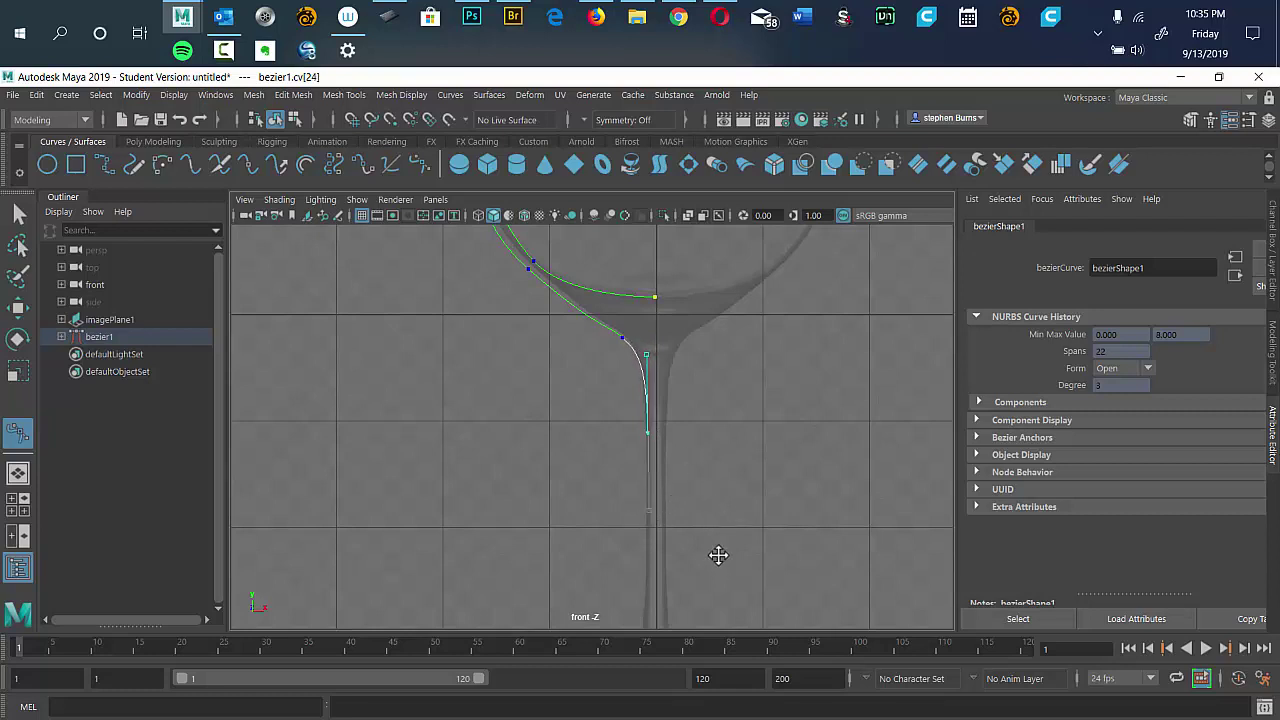
Continue the curve down the stem and across the foot to its centre, then frame all in four views.
drag(720, 551, 697, 461)
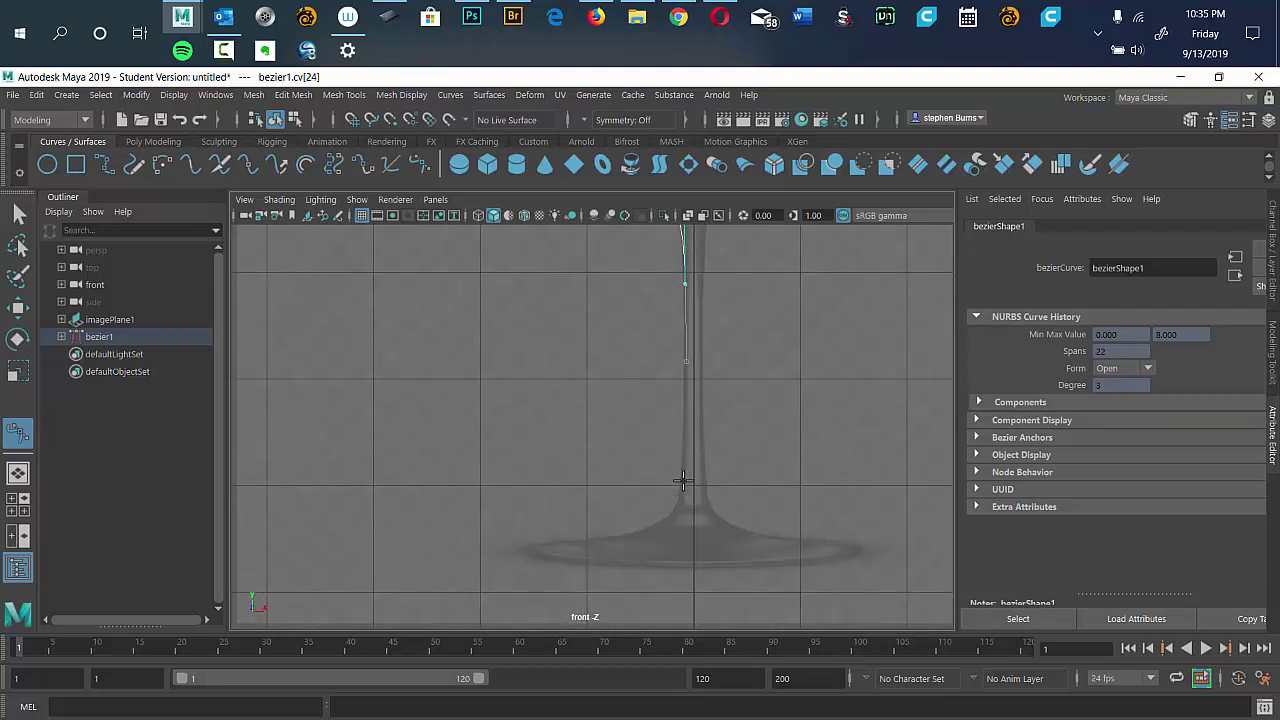
click(680, 480)
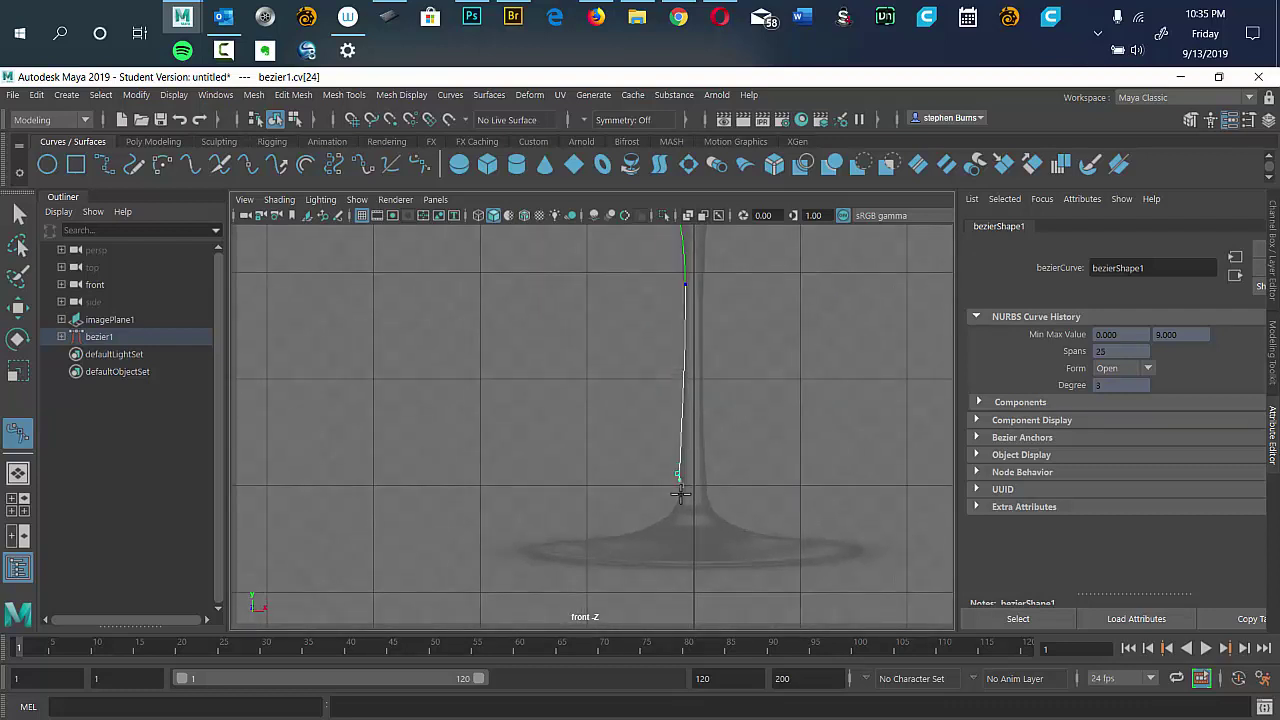
click(679, 476)
drag(620, 537, 630, 555)
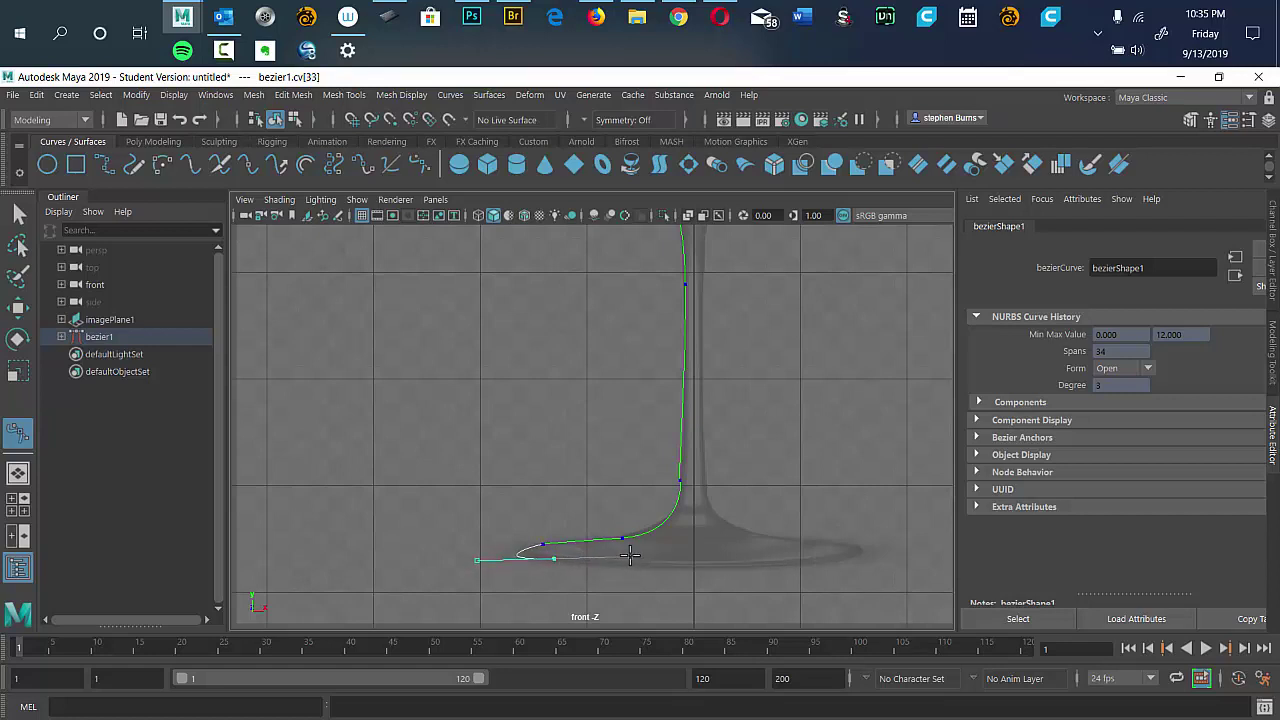
click(697, 562)
click(695, 562)
key(a)
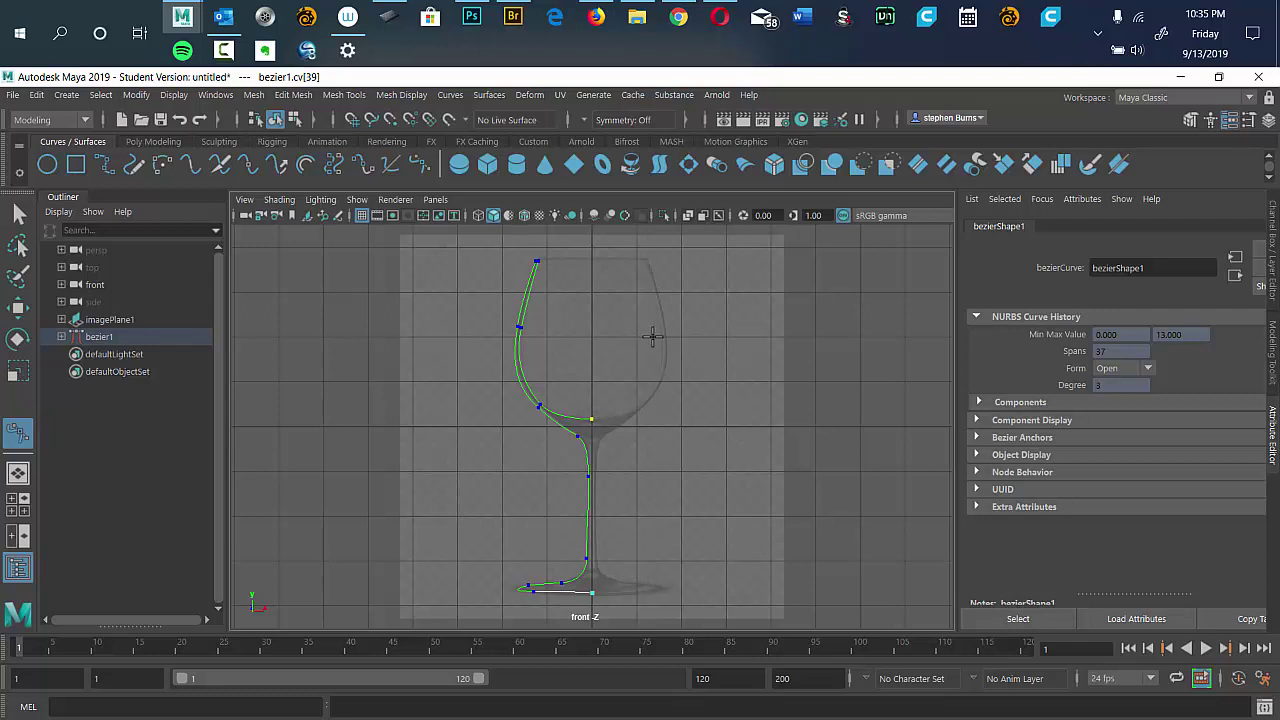
key(space)
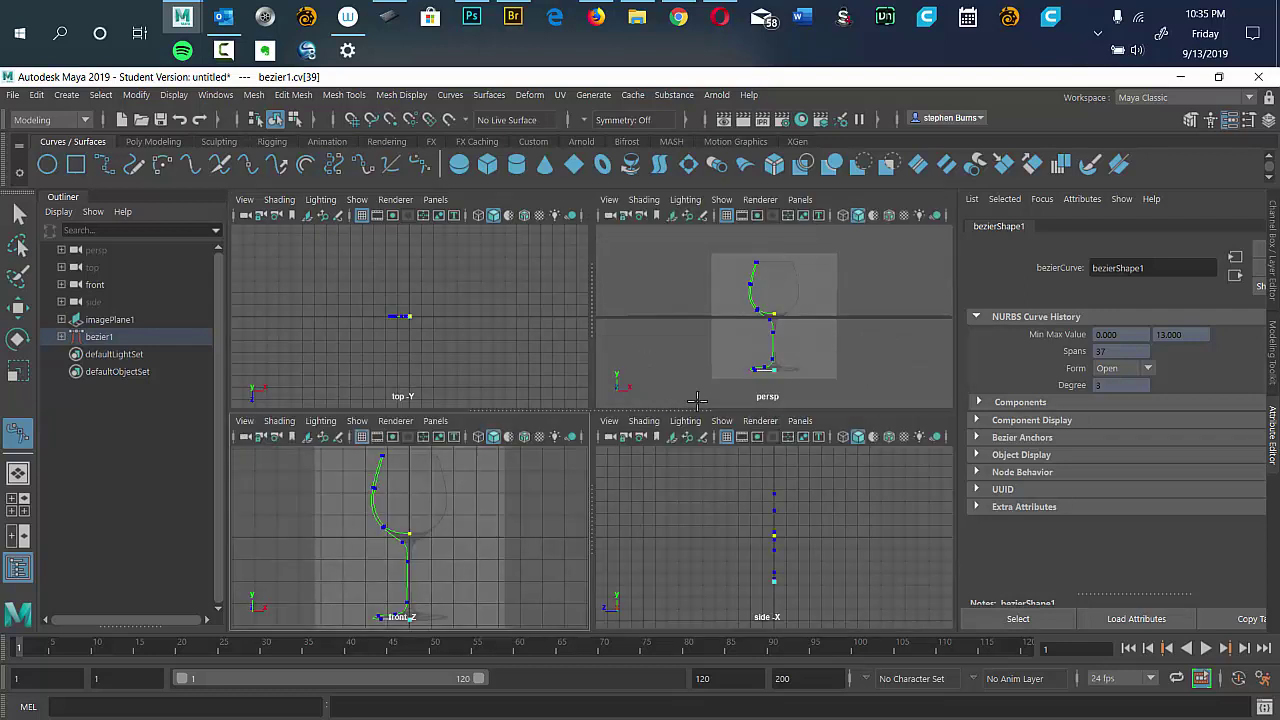
Bring up File > Save Scene As, then cancel the dialog without saving.
click(13, 95)
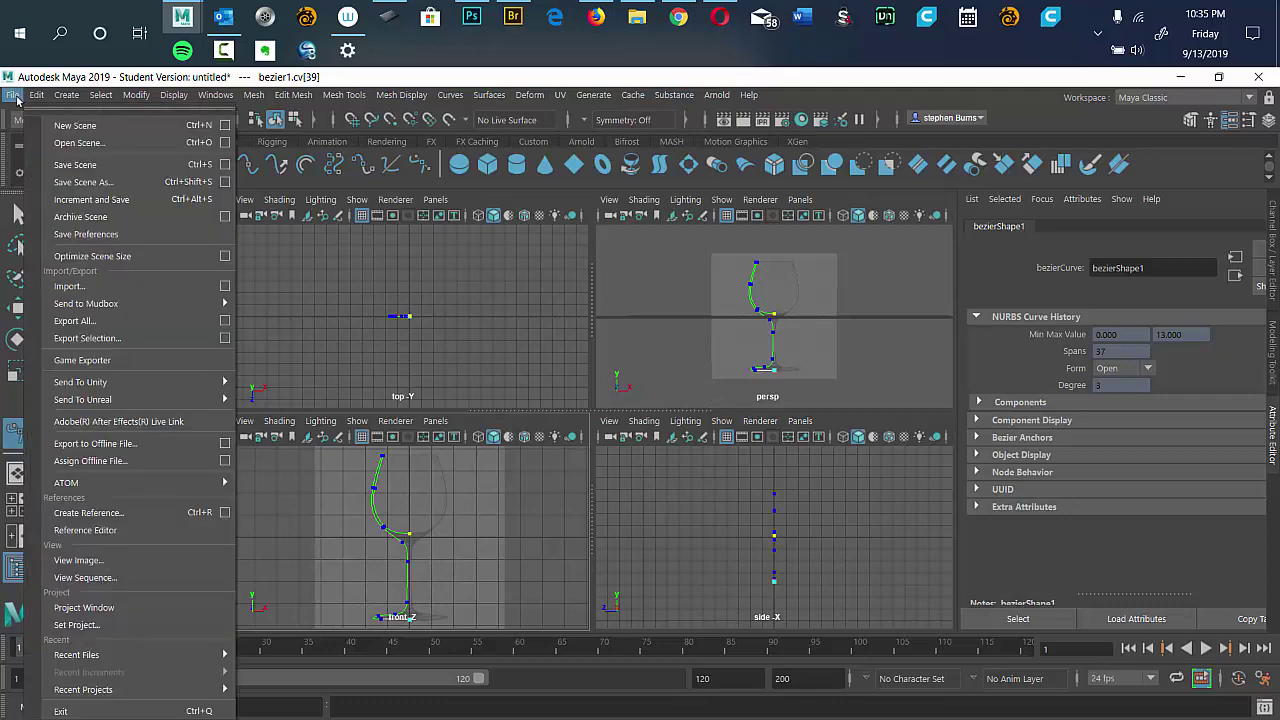
click(103, 185)
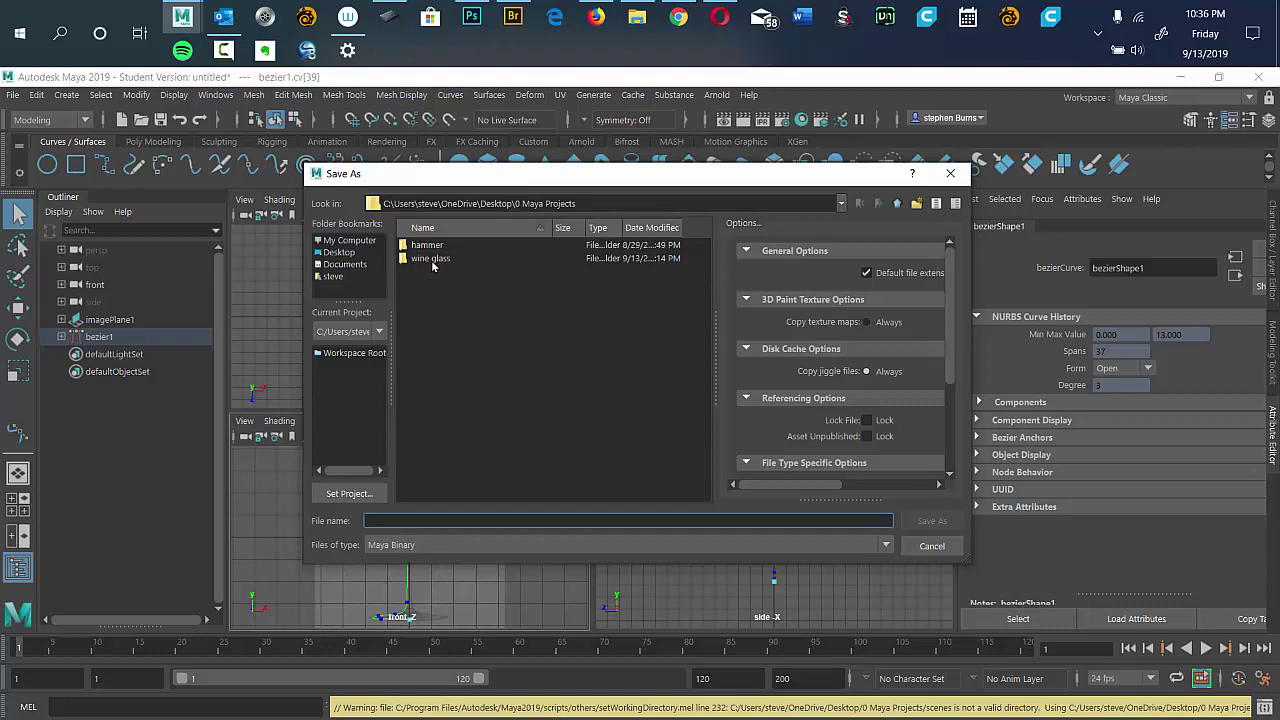
drag(603, 178, 575, 176)
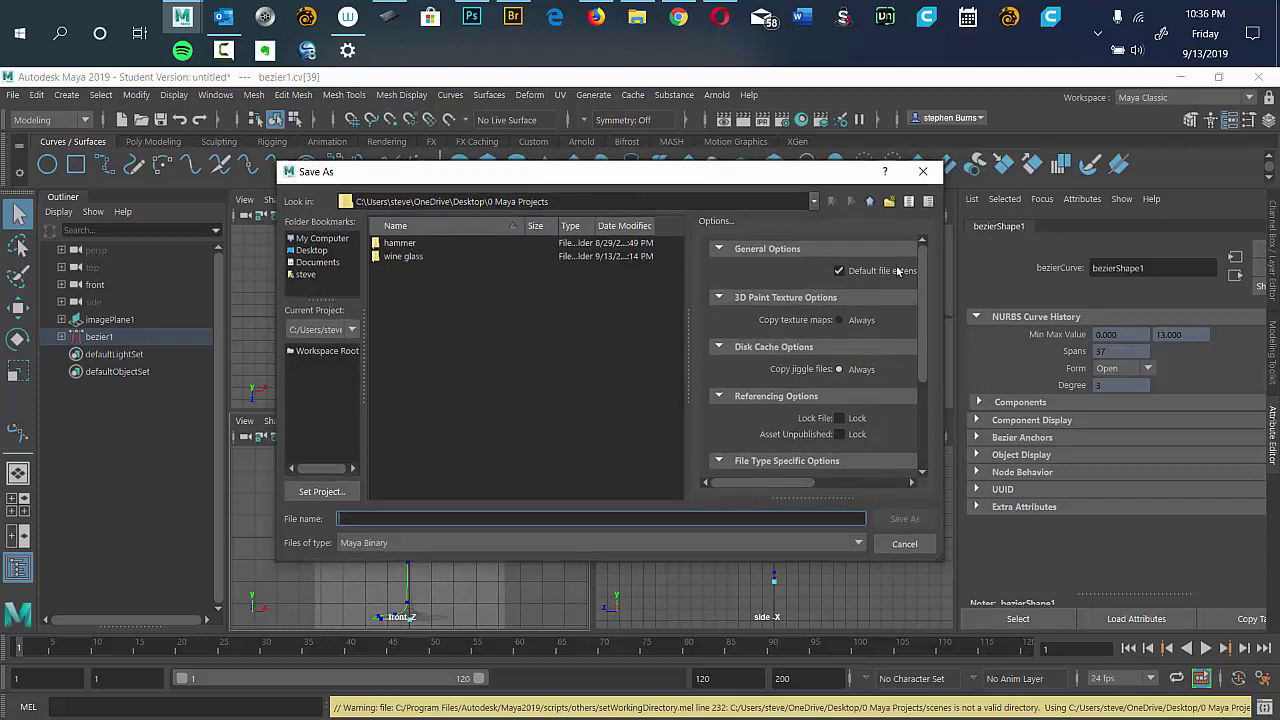
click(900, 541)
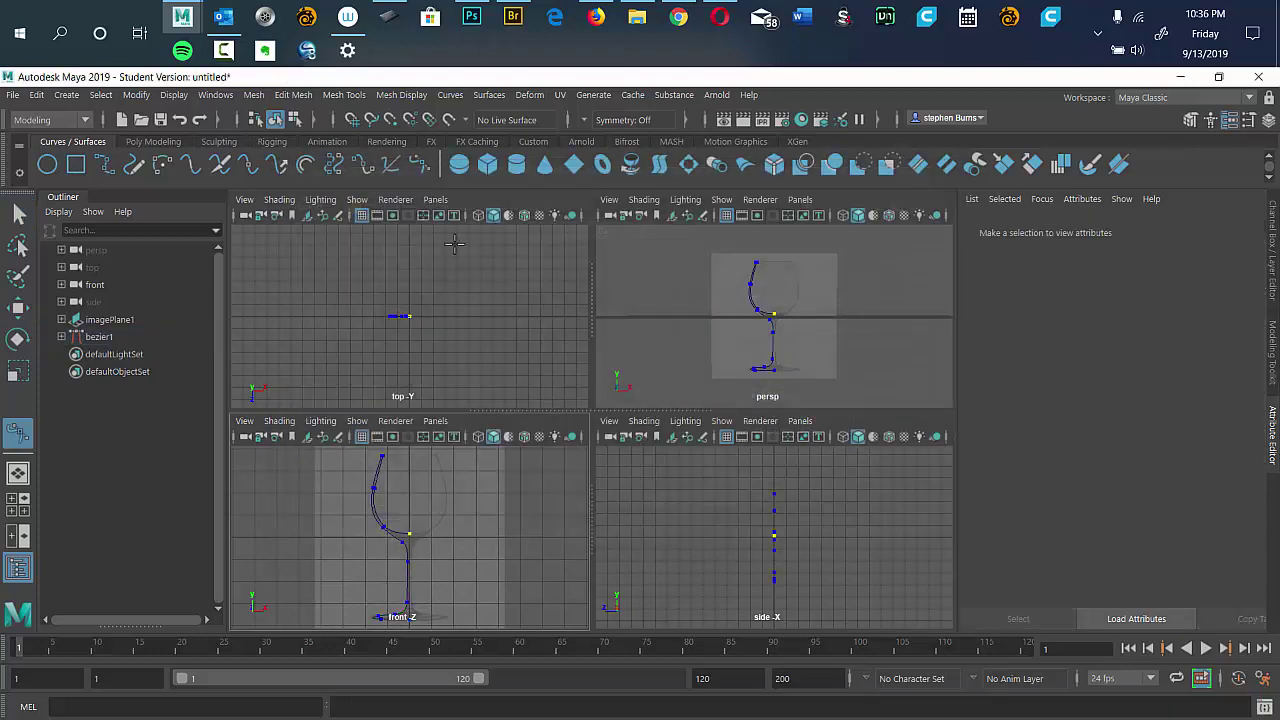
Set Desktop/0 Maya Projects/wine glass as the current project and create its default workspace.
click(15, 98)
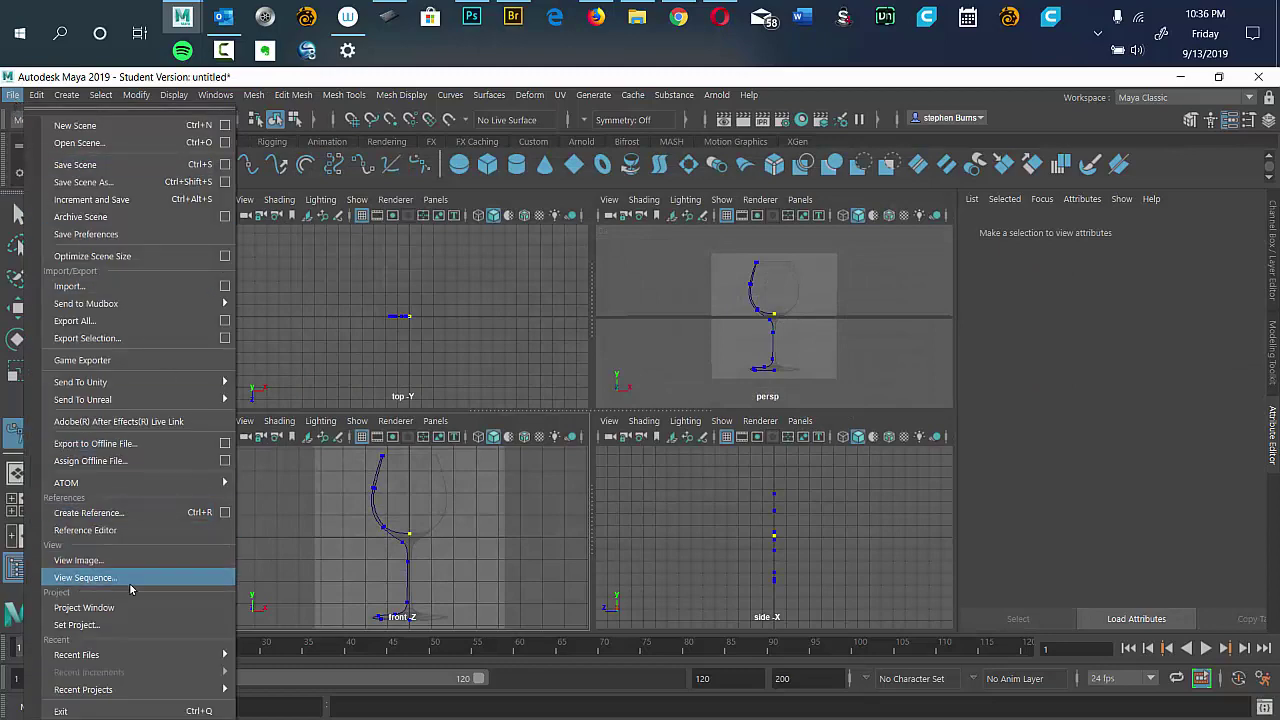
click(125, 626)
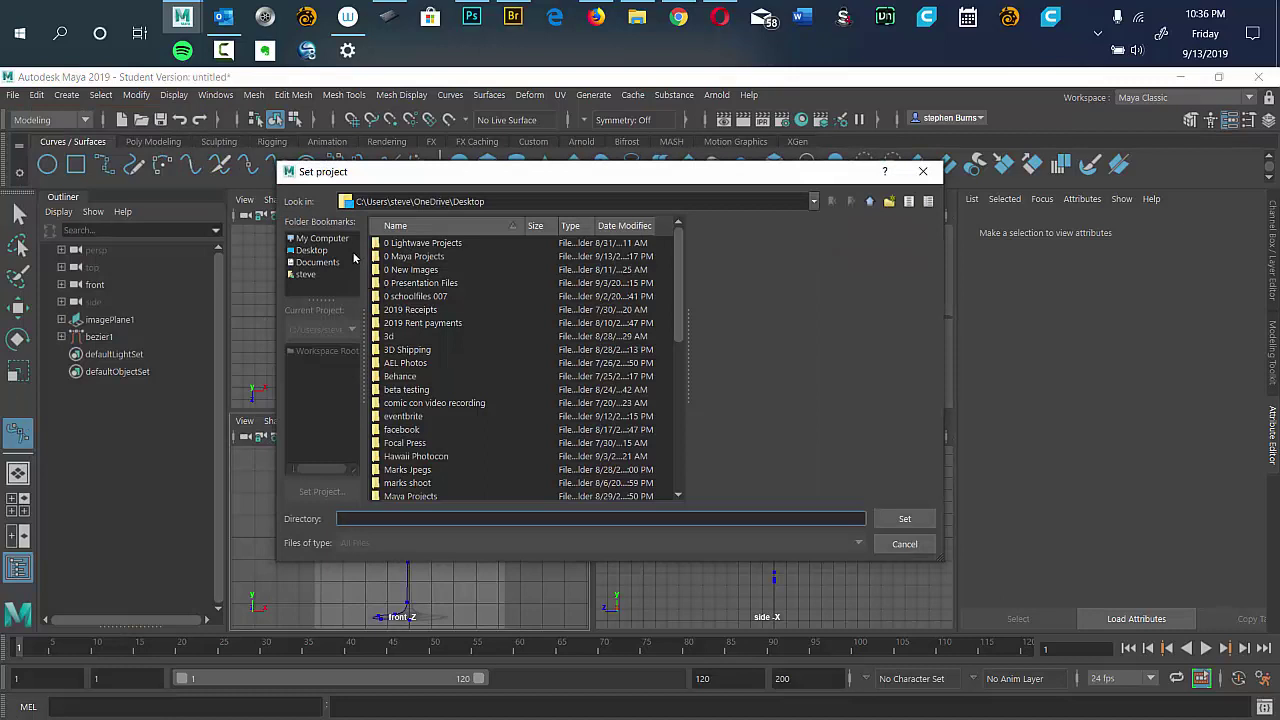
click(312, 251)
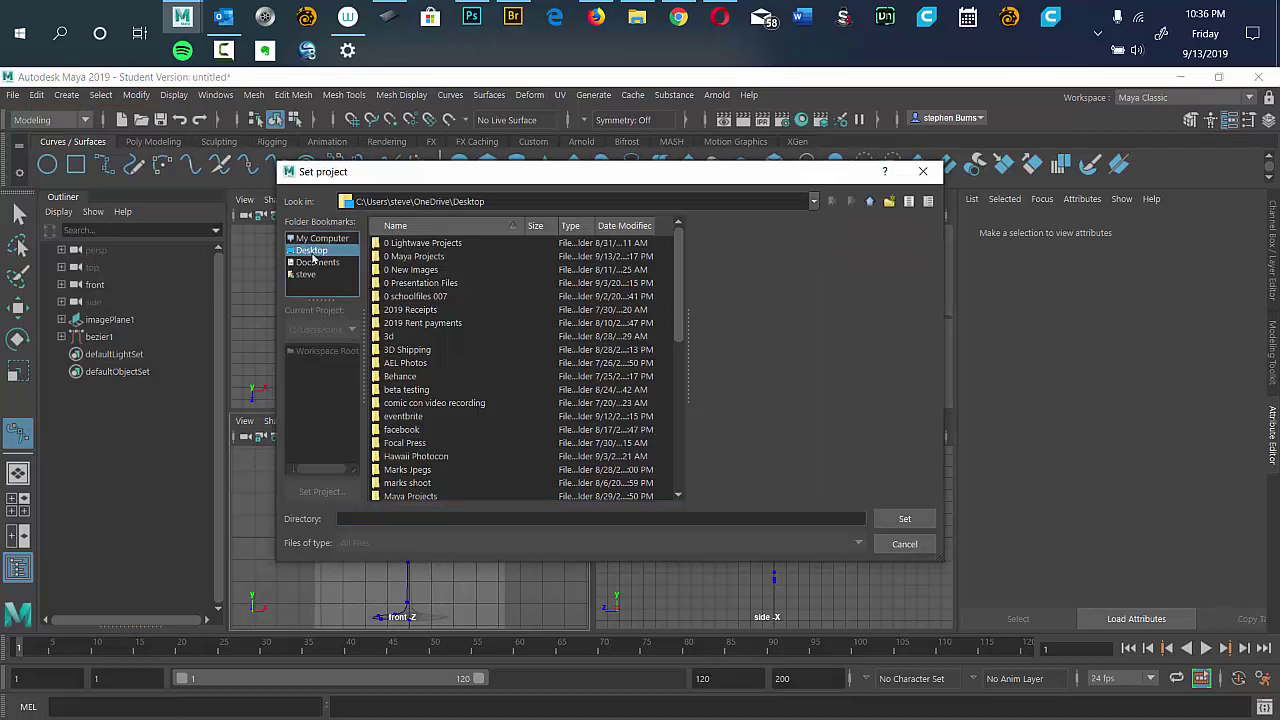
double_click(410, 258)
click(410, 259)
double_click(397, 258)
click(395, 258)
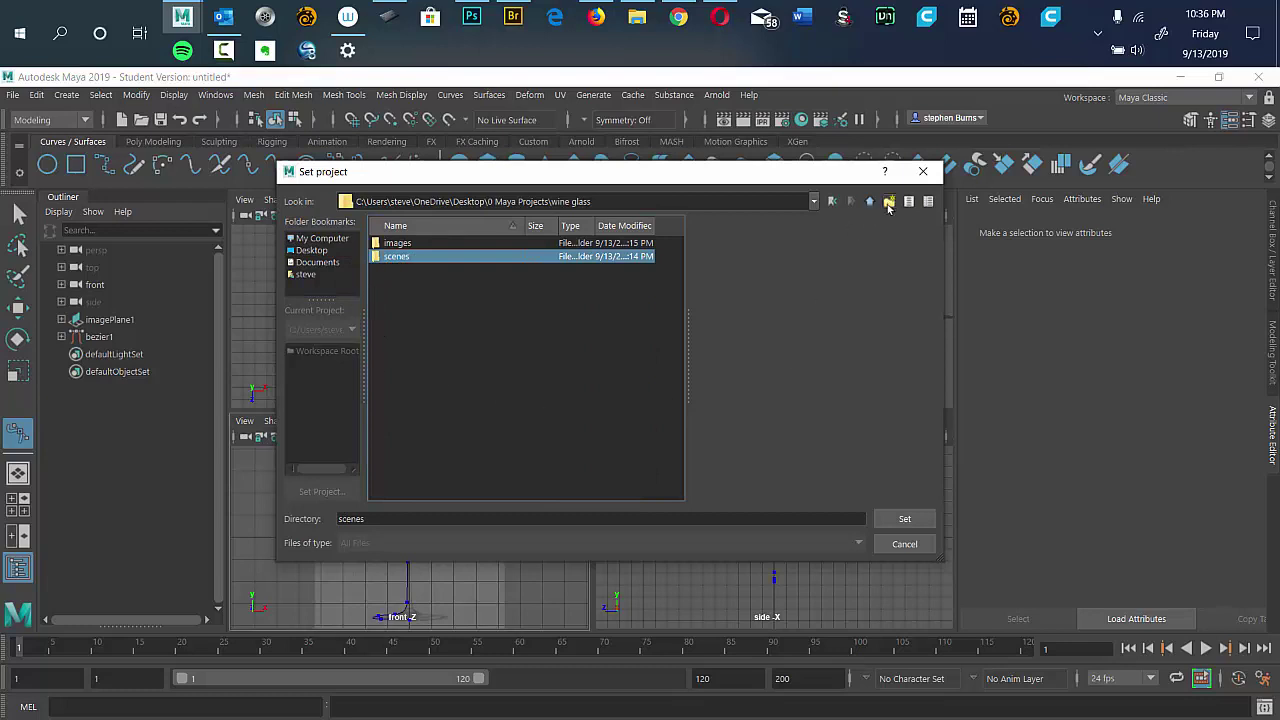
click(869, 203)
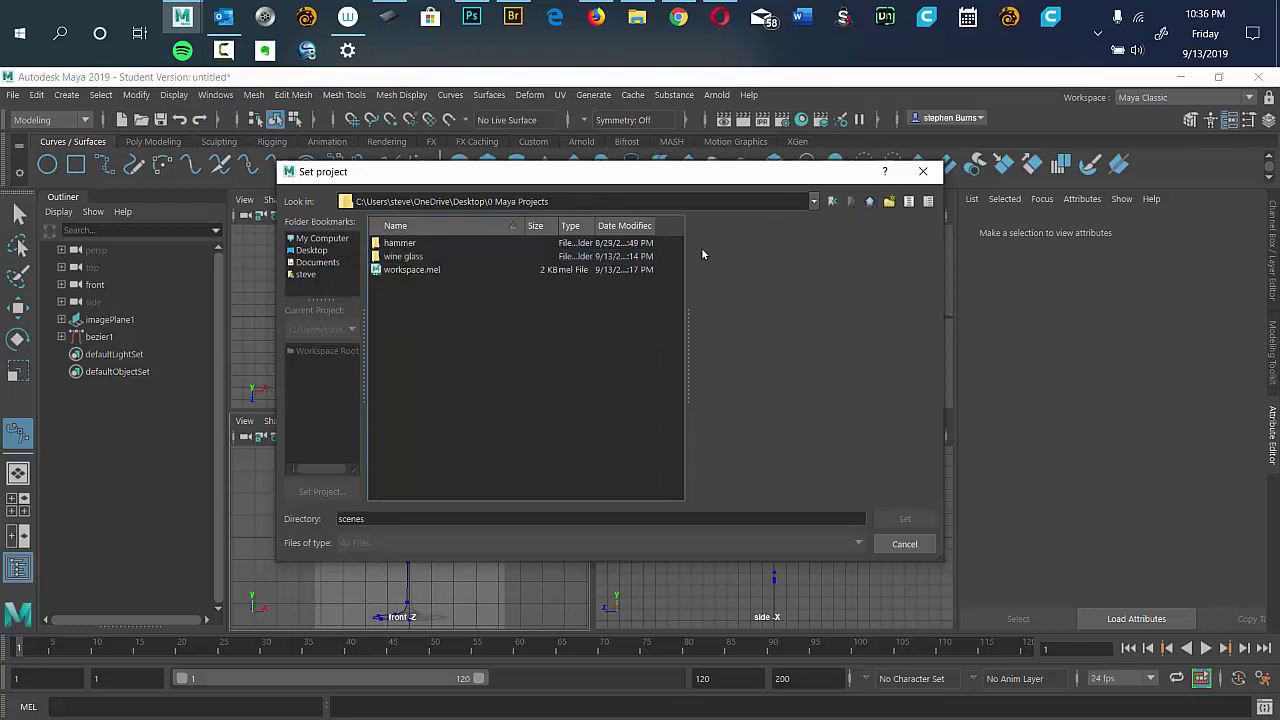
click(395, 258)
click(904, 518)
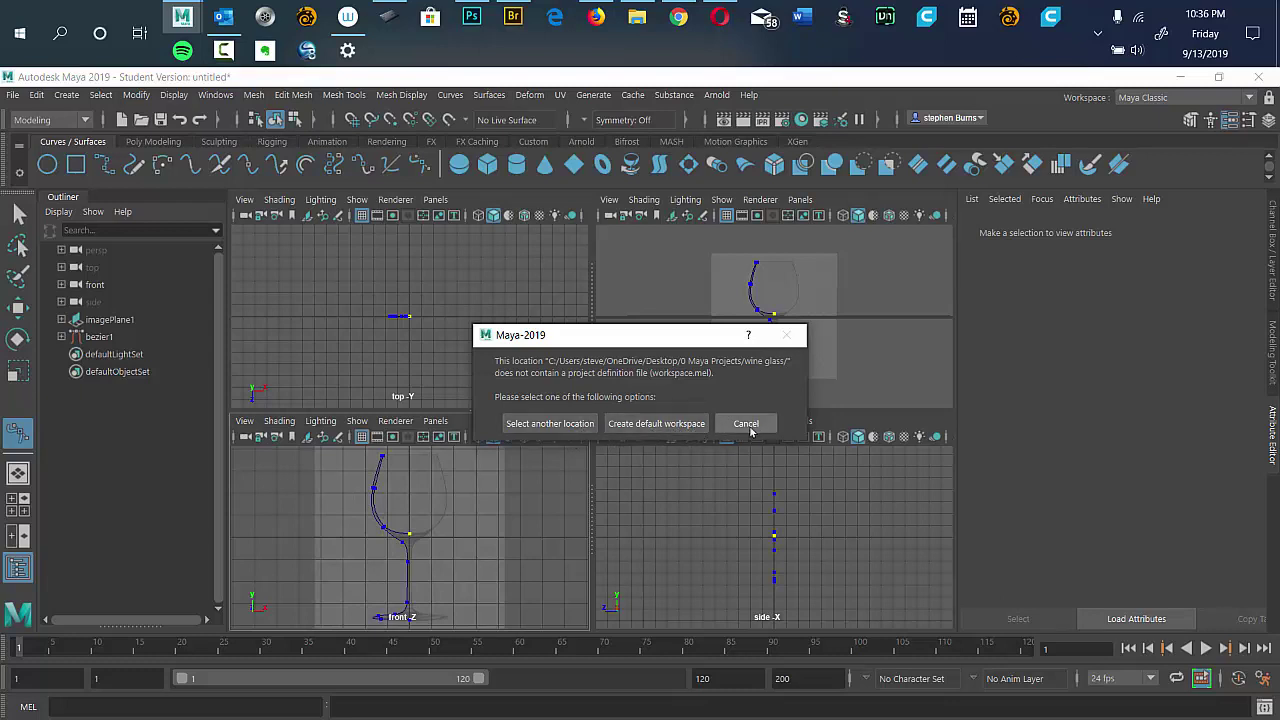
click(676, 425)
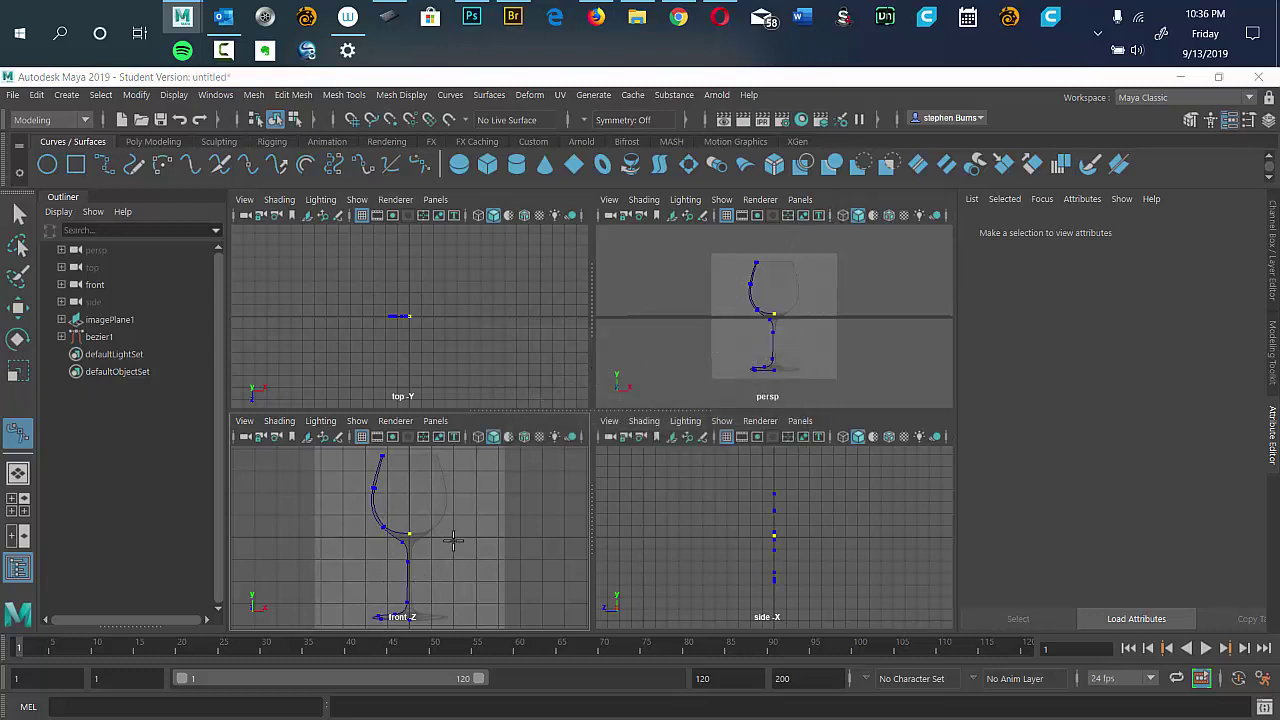
click(13, 95)
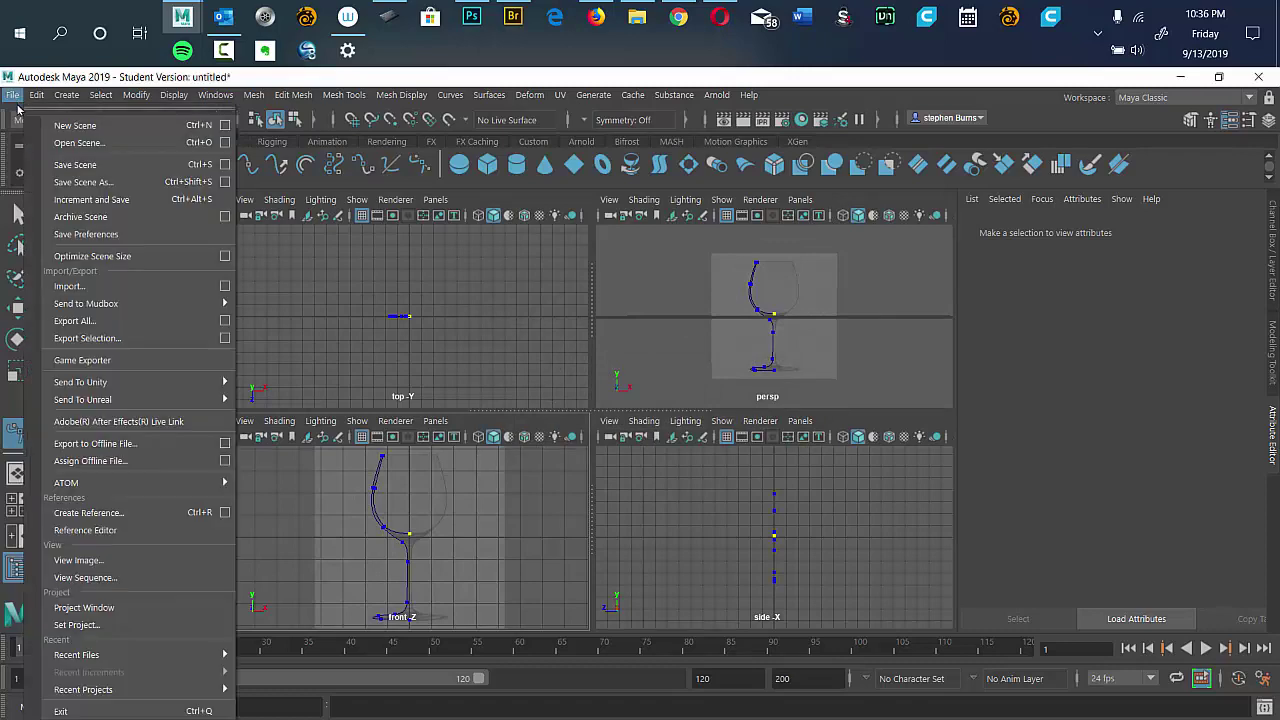
click(84, 182)
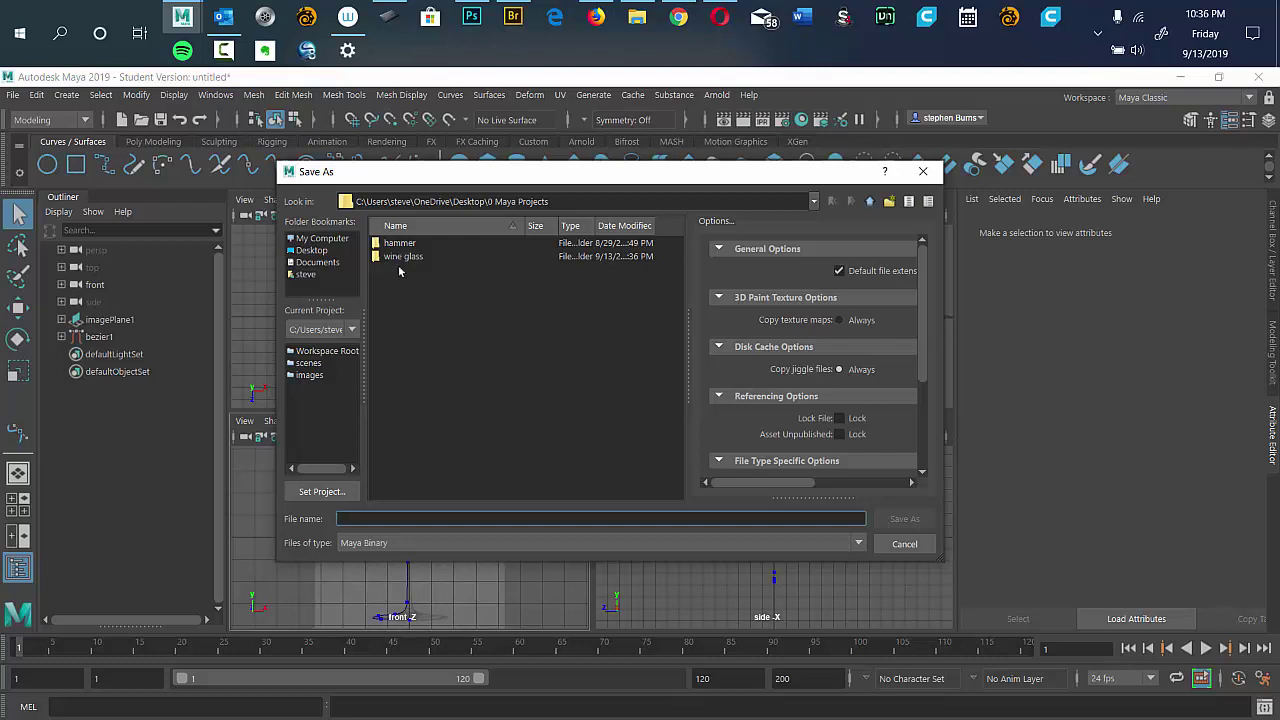
click(905, 544)
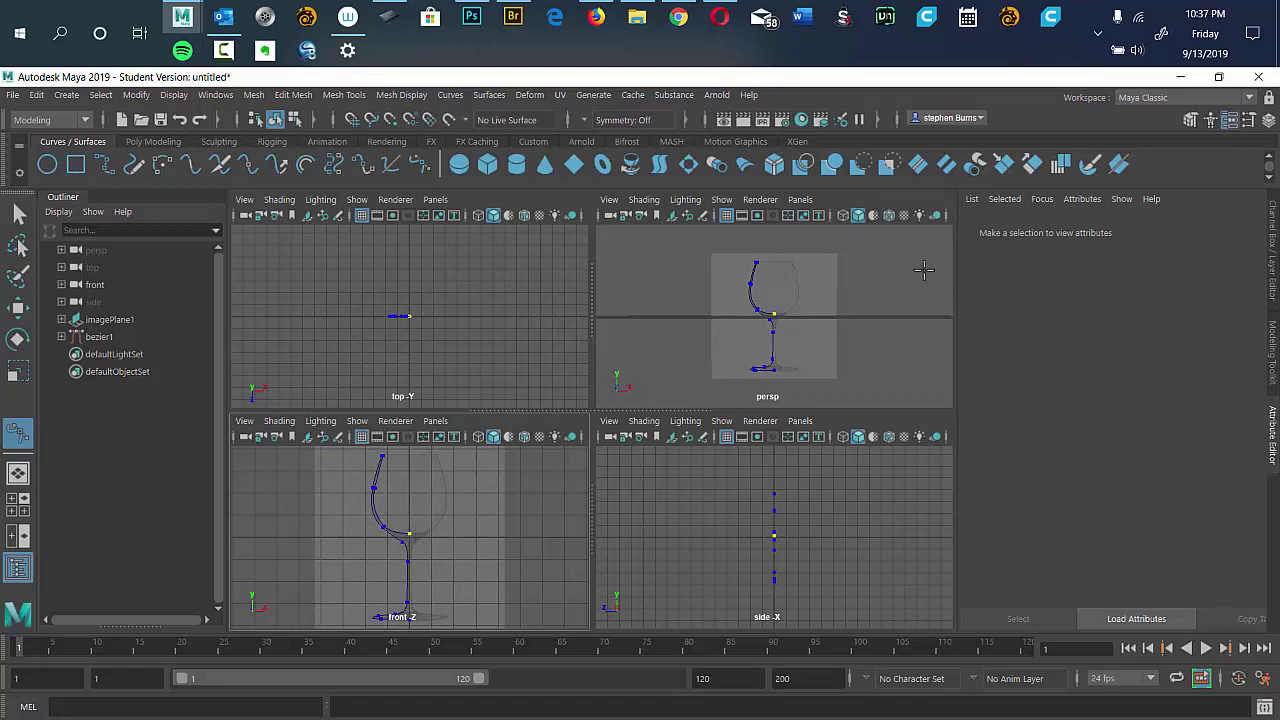
drag(826, 349, 838, 343)
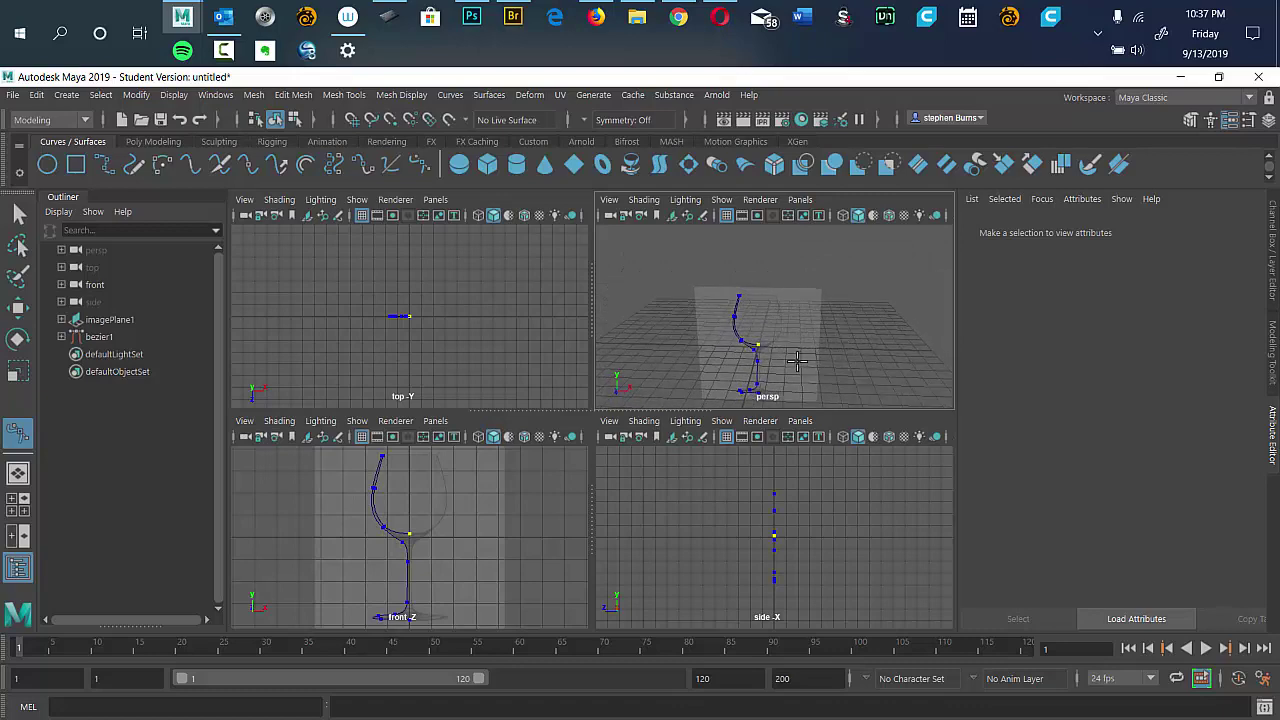
Maximize the perspective view, frame the bezier1 glass curve, and orbit to a low frontal angle.
key(space)
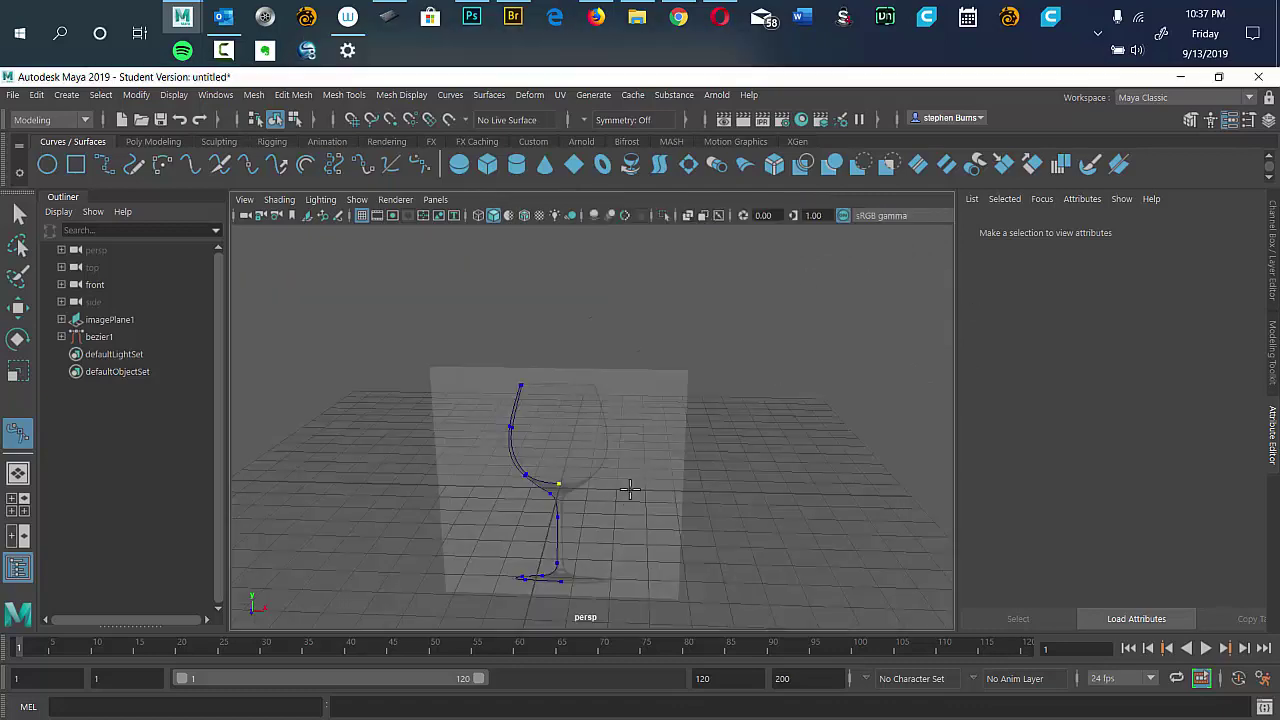
key(f)
drag(700, 443, 608, 424)
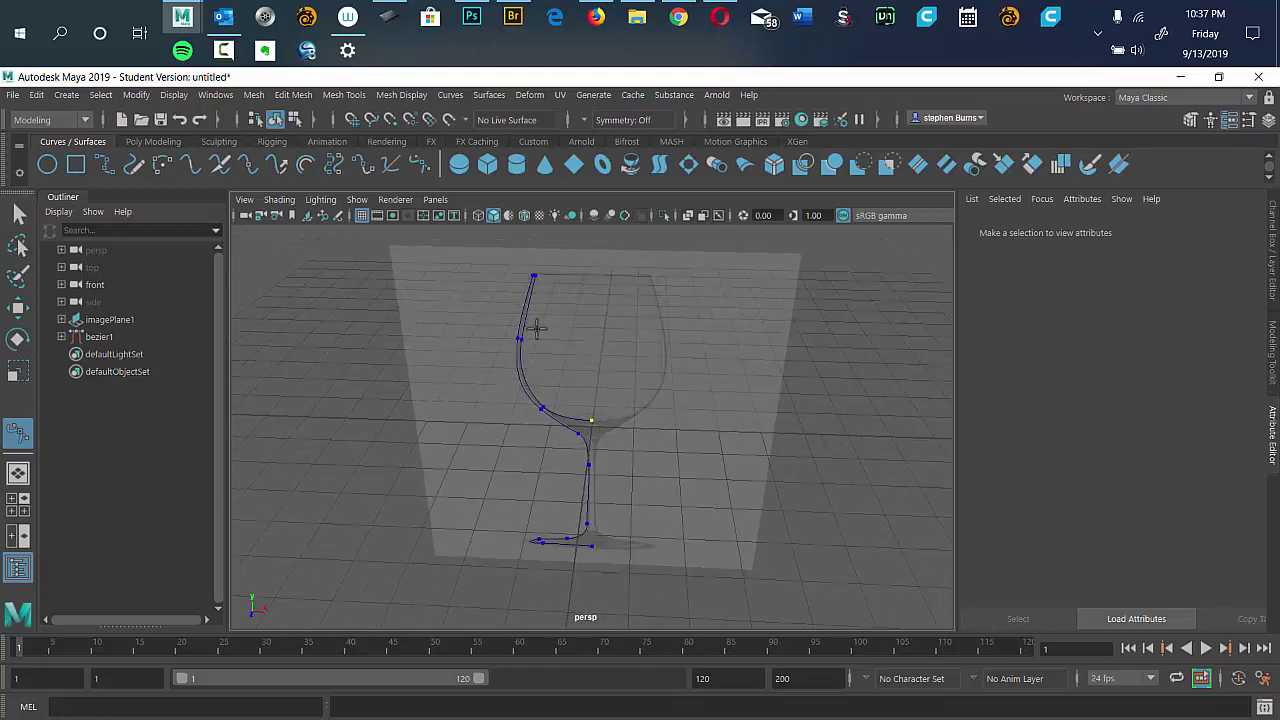
drag(708, 447, 689, 439)
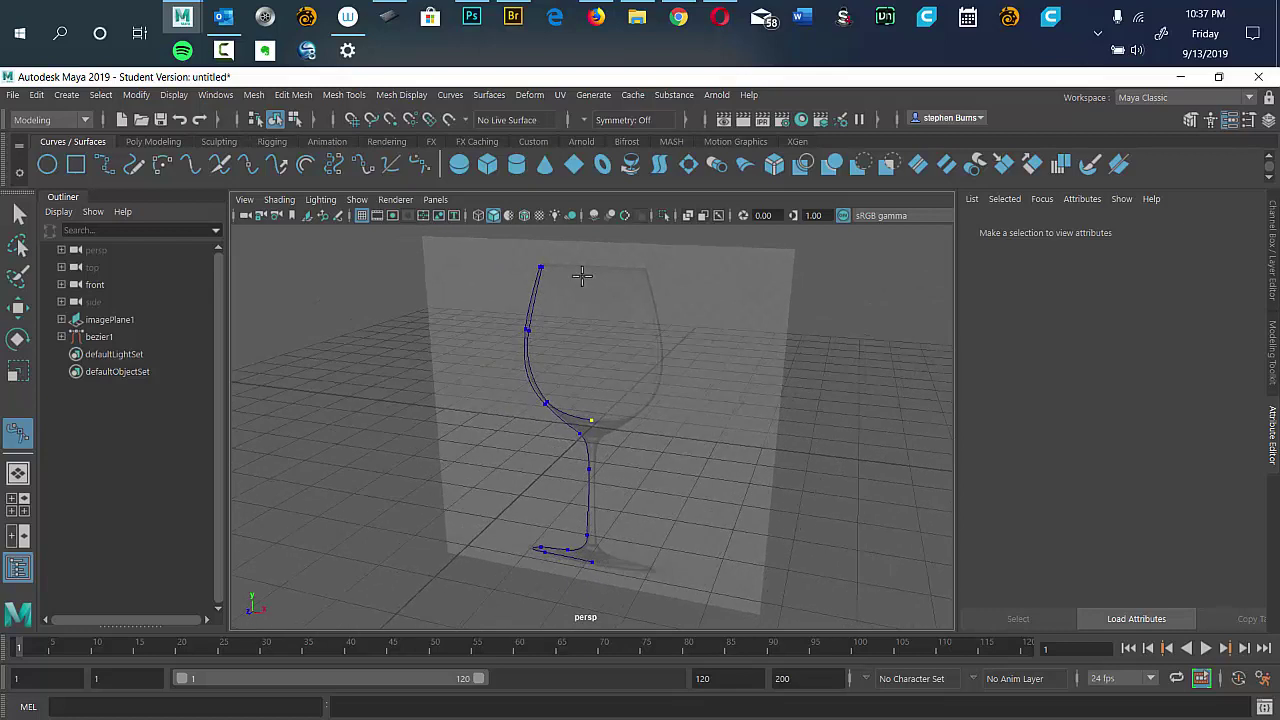
click(494, 97)
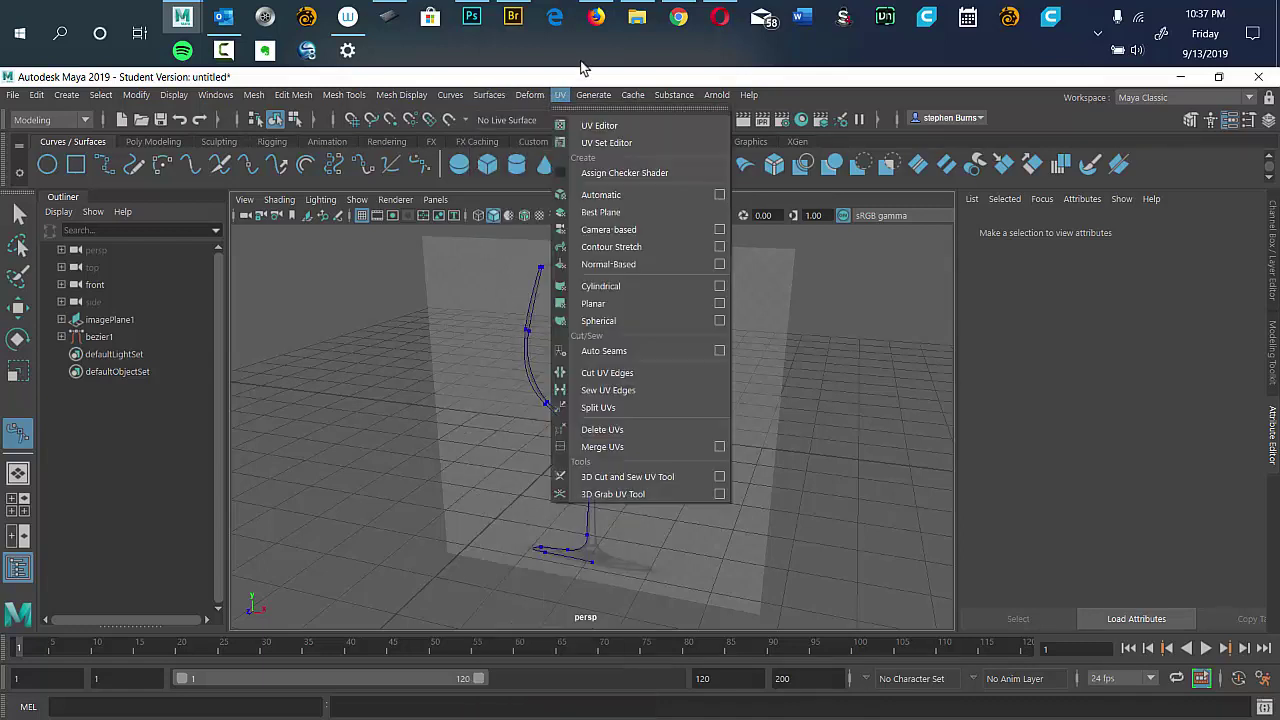
click(576, 74)
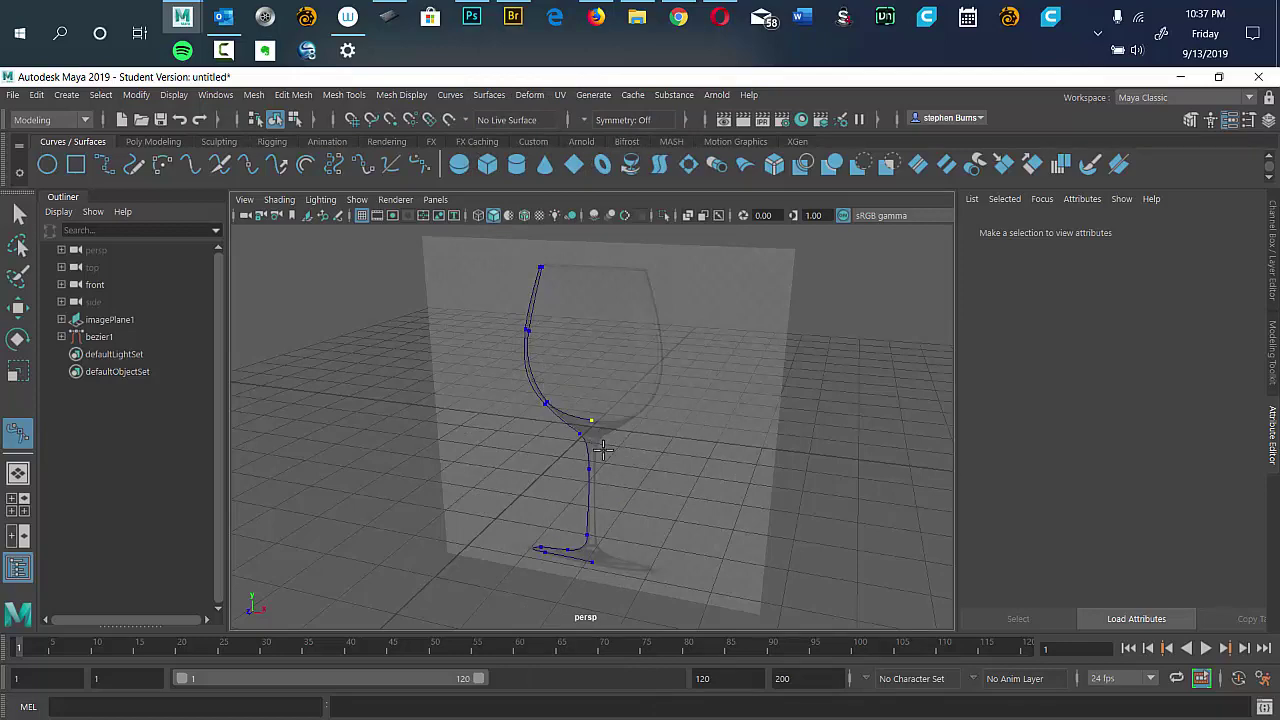
alt+drag(600, 442, 596, 421)
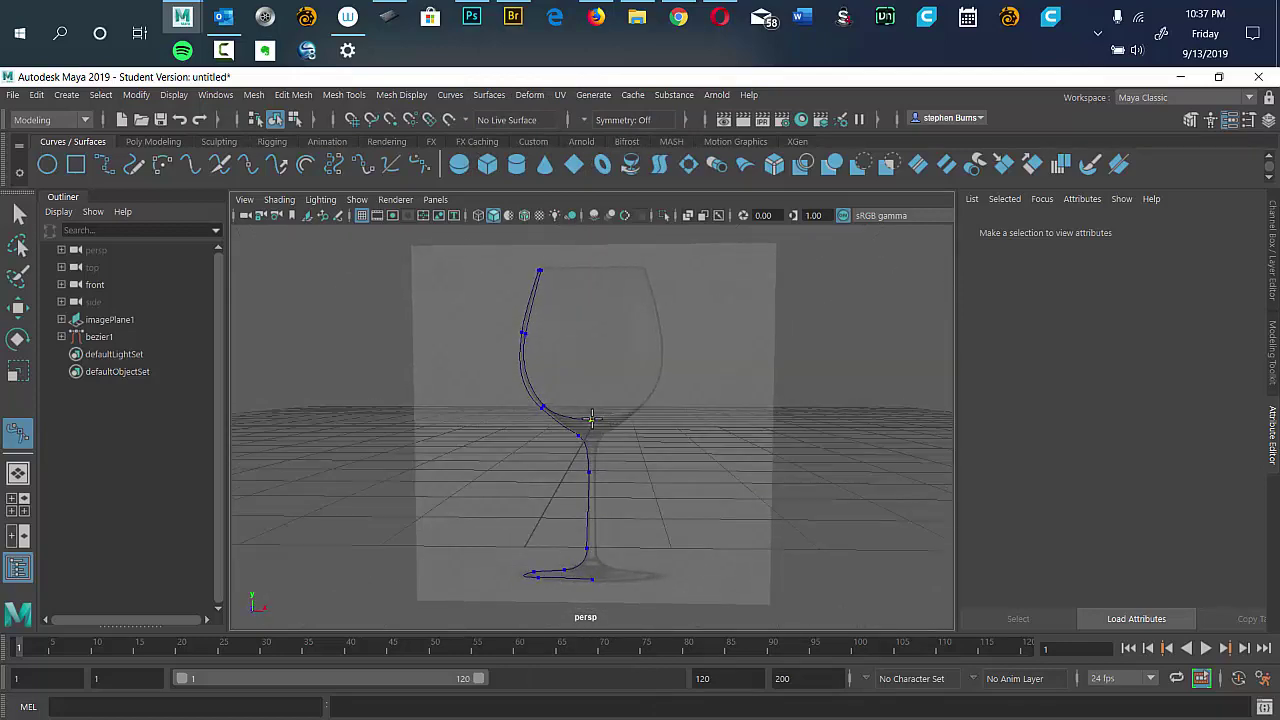
Click points on the profile curve's bowl and stem, then open and close the Surfaces menu.
click(592, 420)
shift+click(587, 524)
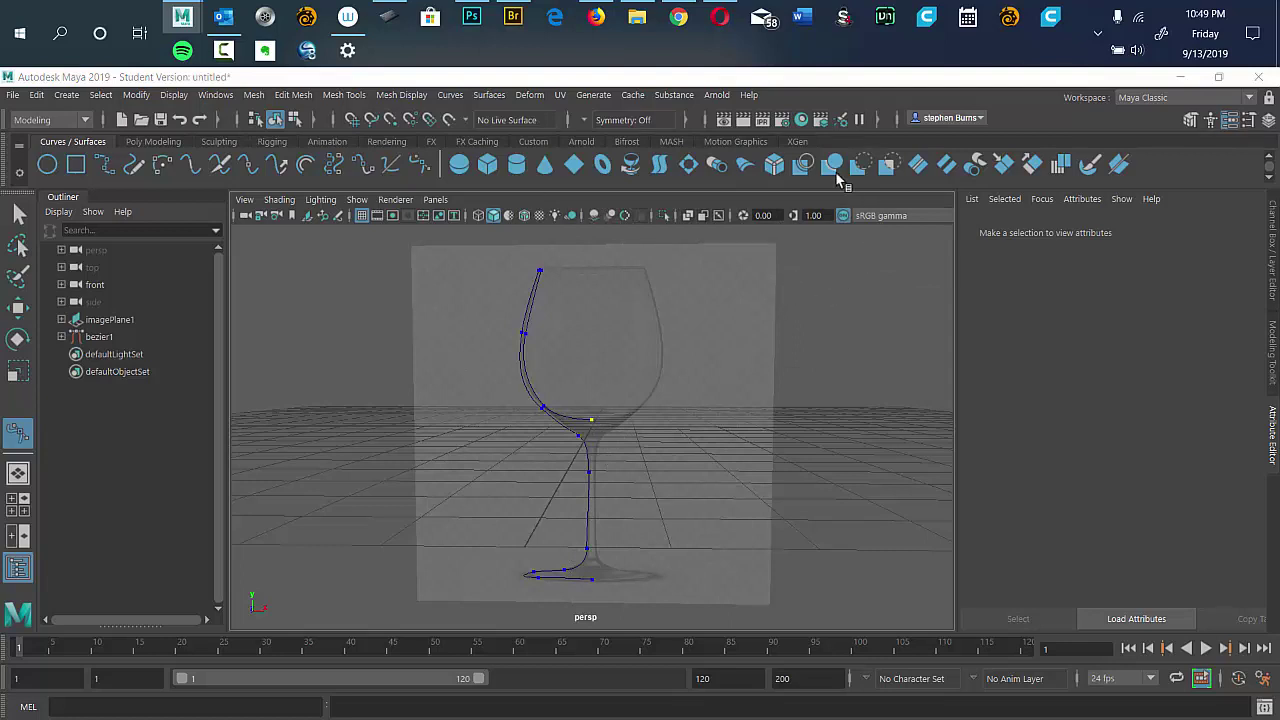
click(658, 80)
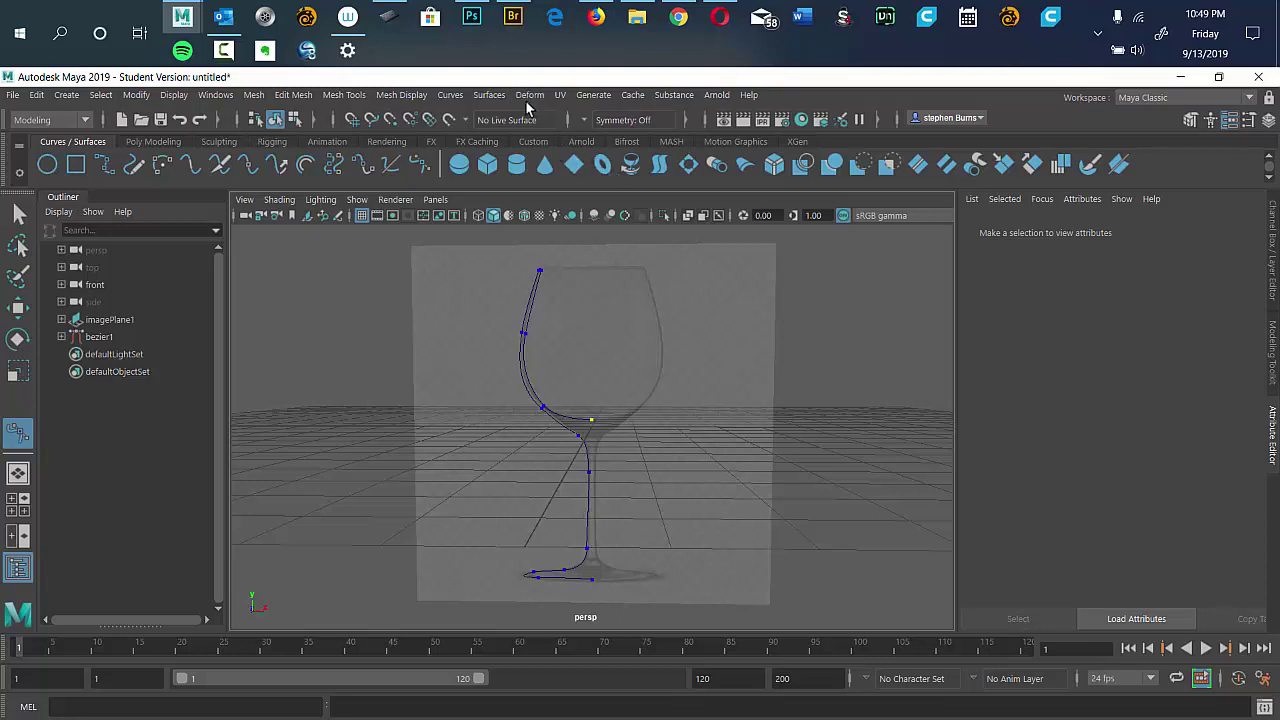
click(490, 97)
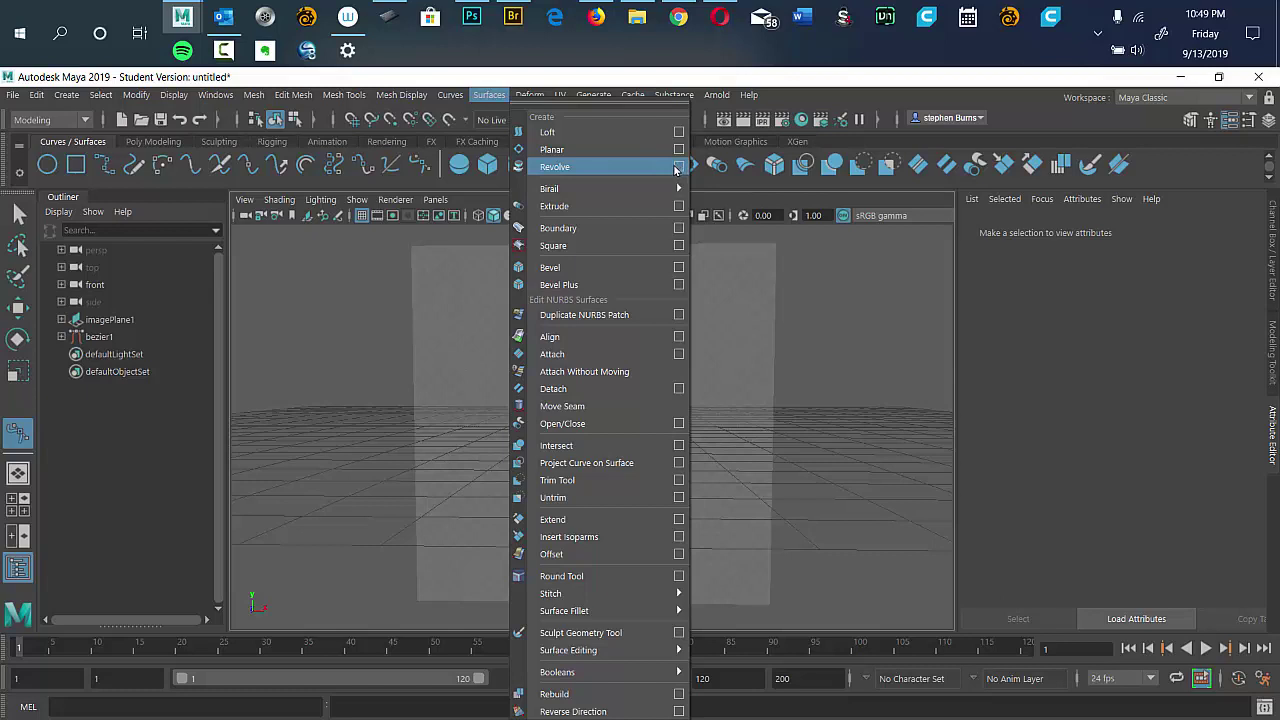
click(662, 166)
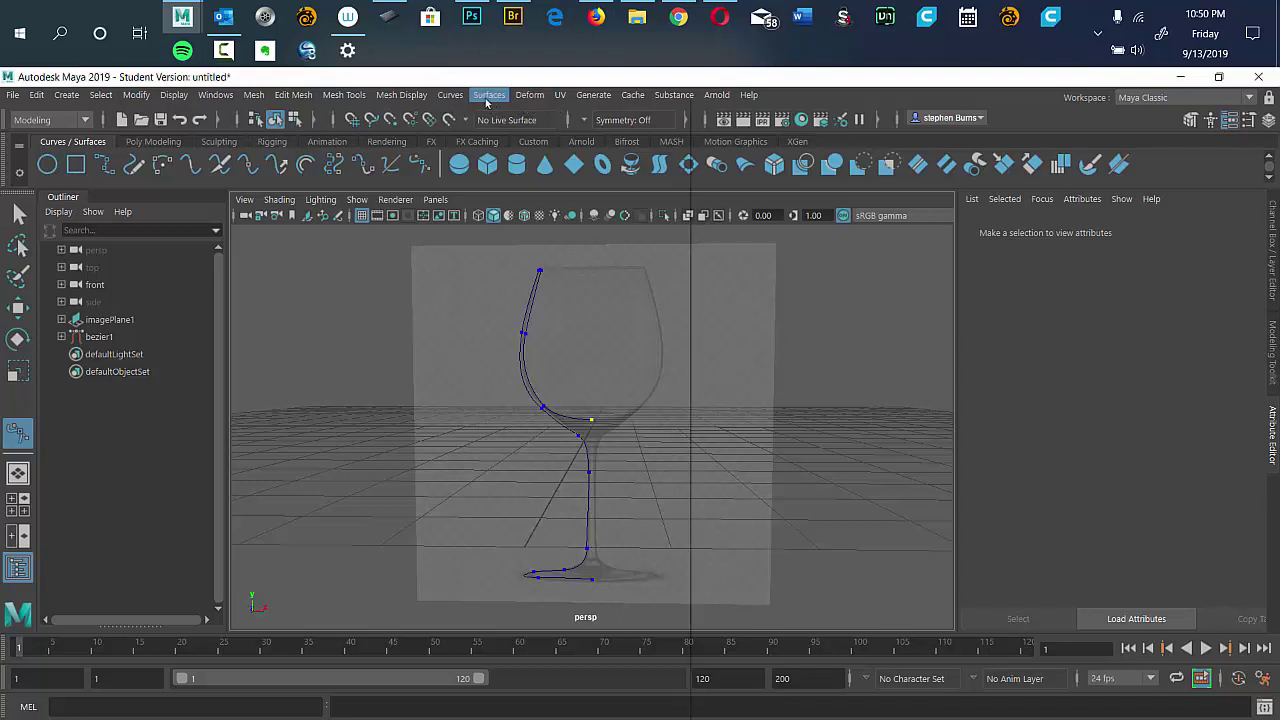
Attempt Surfaces > Revolve, which fails with nothing selected, then select bezier1 in the Outliner.
click(489, 95)
click(552, 167)
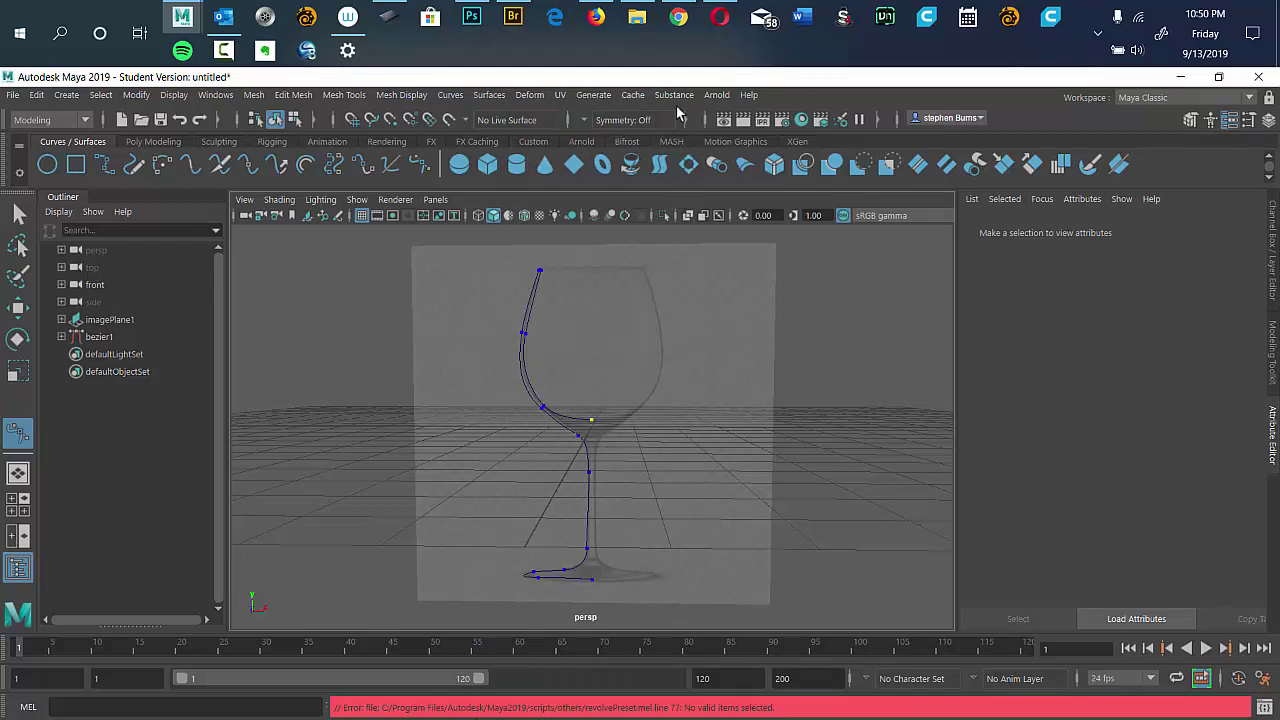
click(18, 213)
click(98, 336)
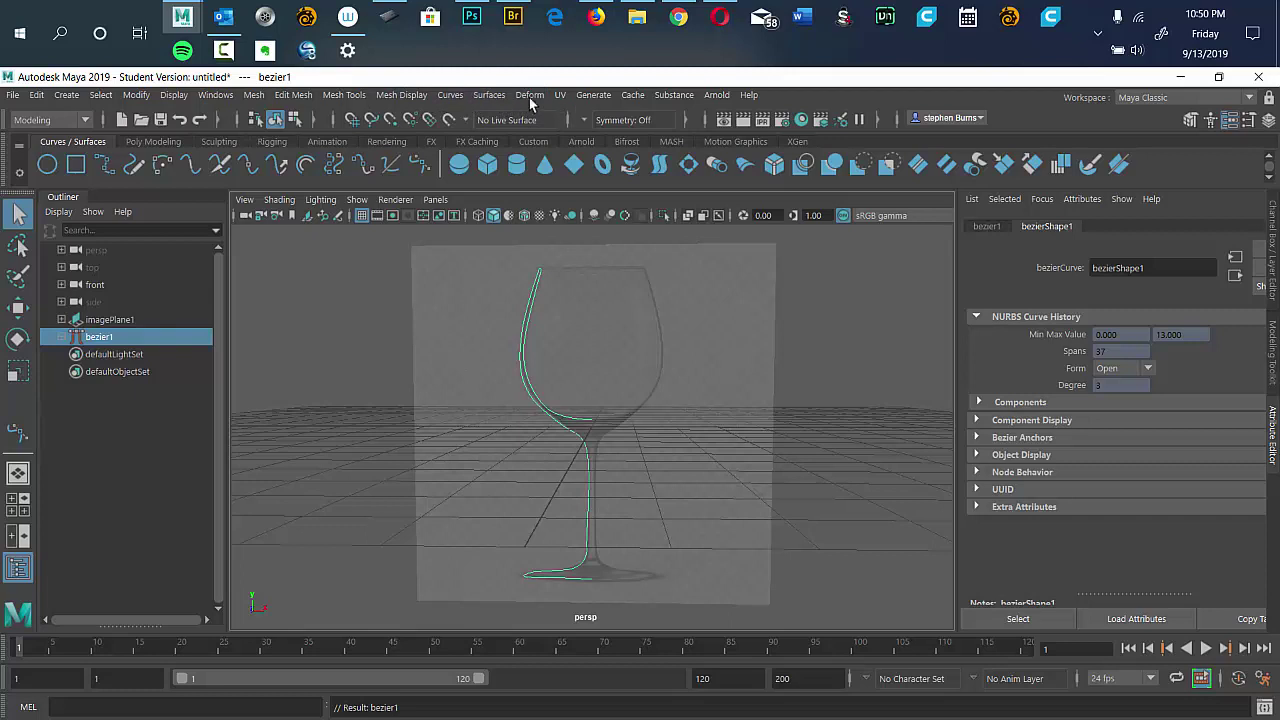
Revolve bezier1 into revolvedSurface1, a full 360° wine glass surface, and orbit around it.
click(489, 96)
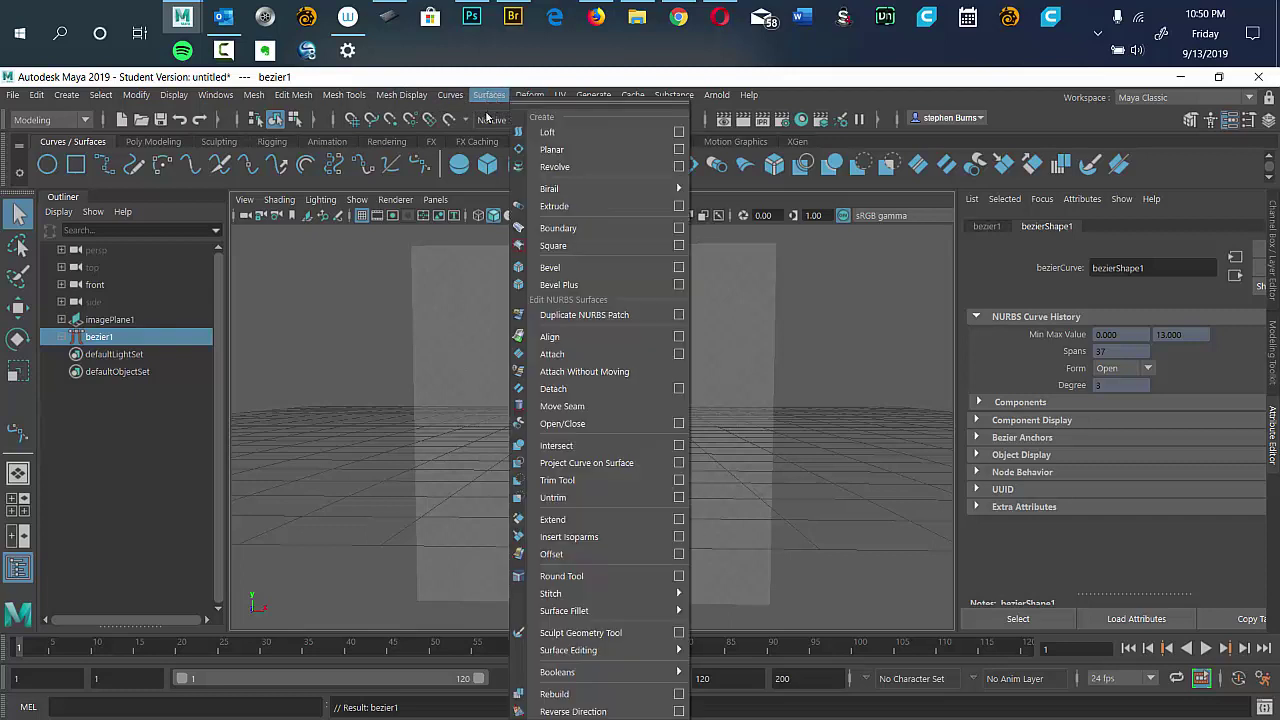
click(572, 167)
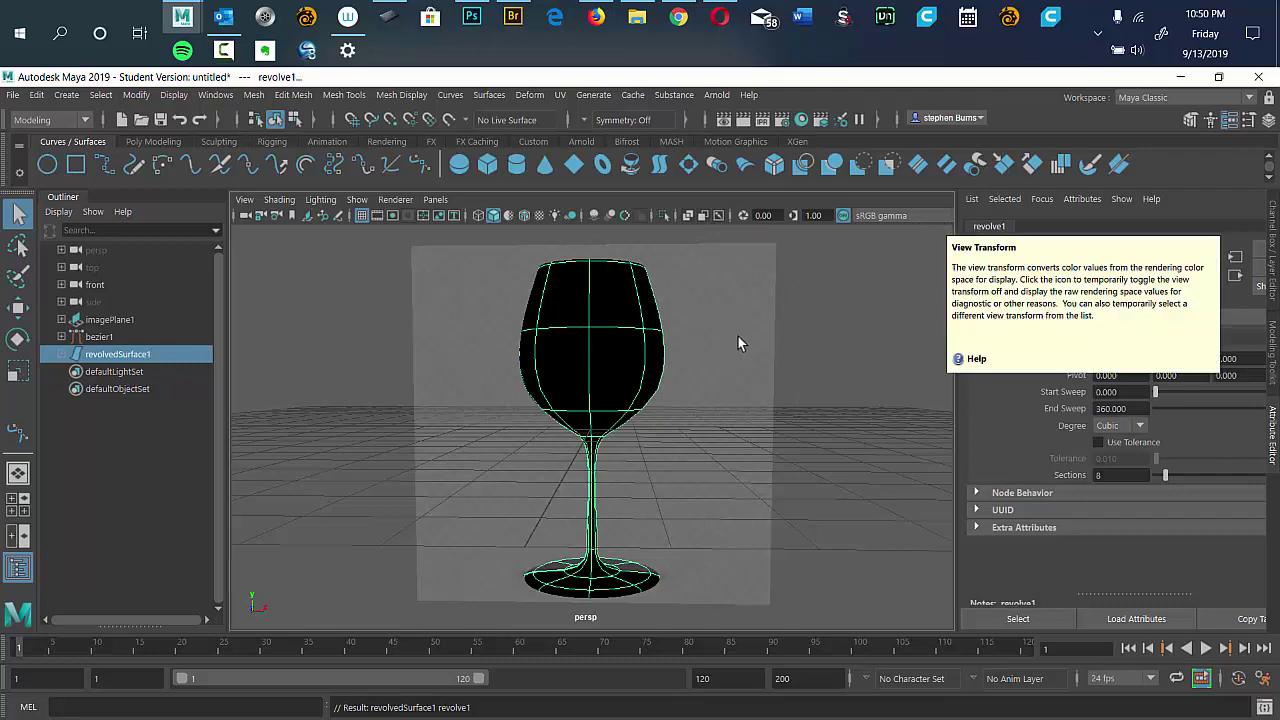
alt+drag(738, 343, 648, 372)
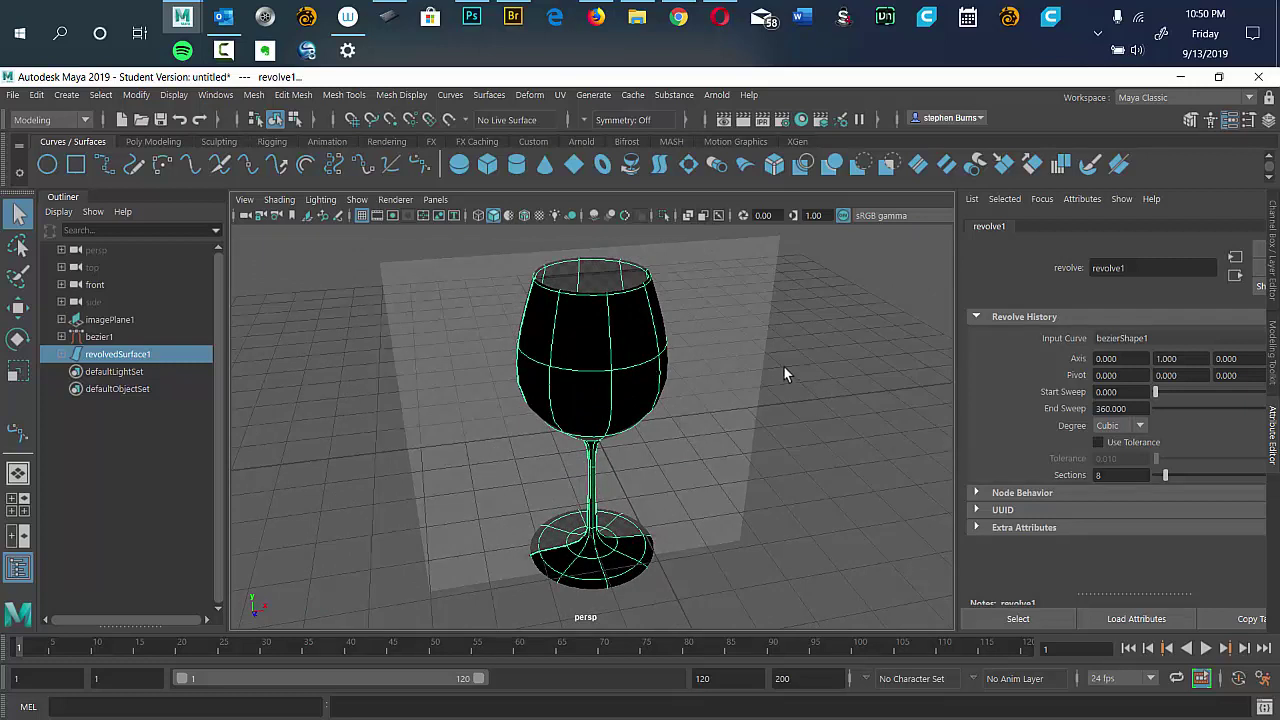
Switch the glass to isoparm selection and bring up the Mesh Display normals options.
right_click(812, 400)
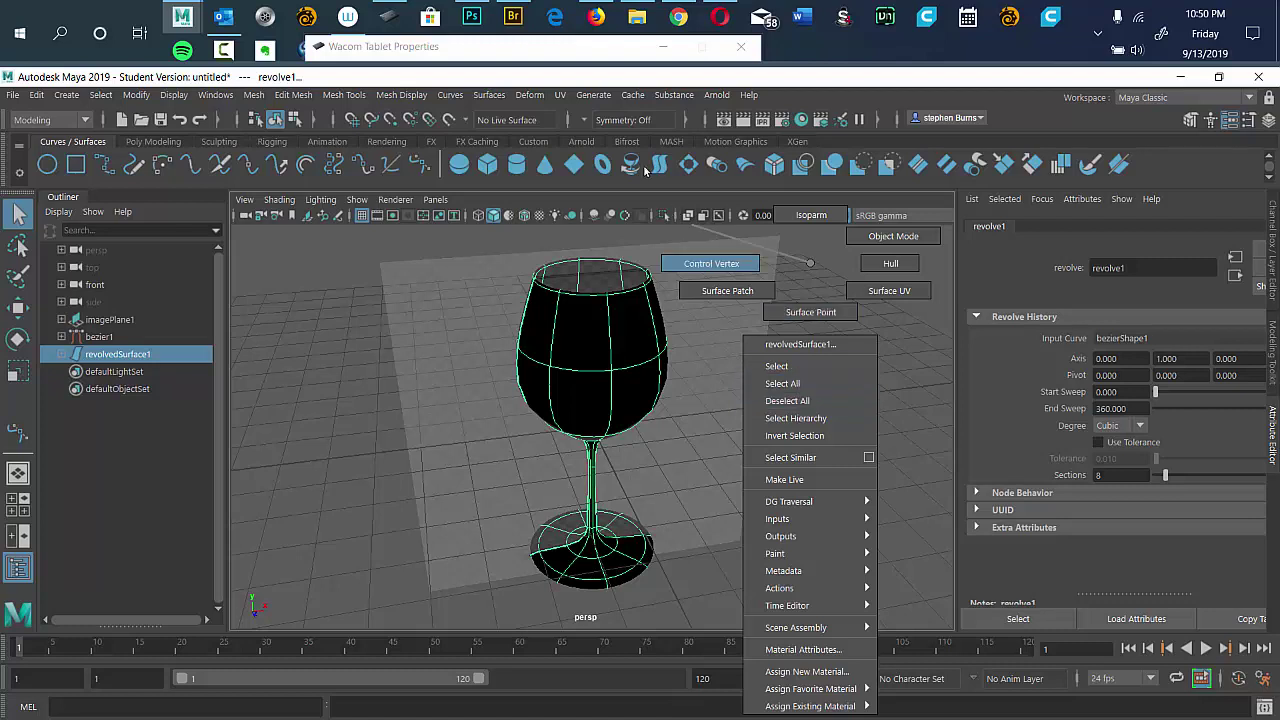
click(811, 215)
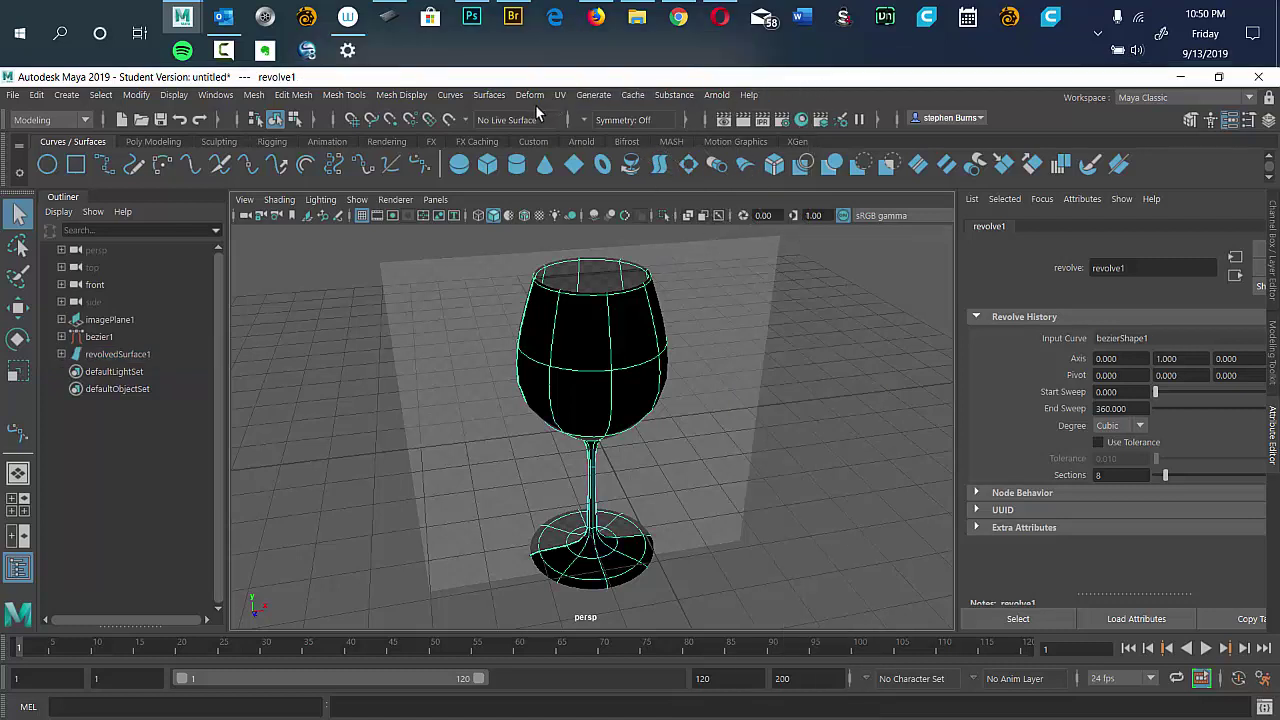
click(490, 96)
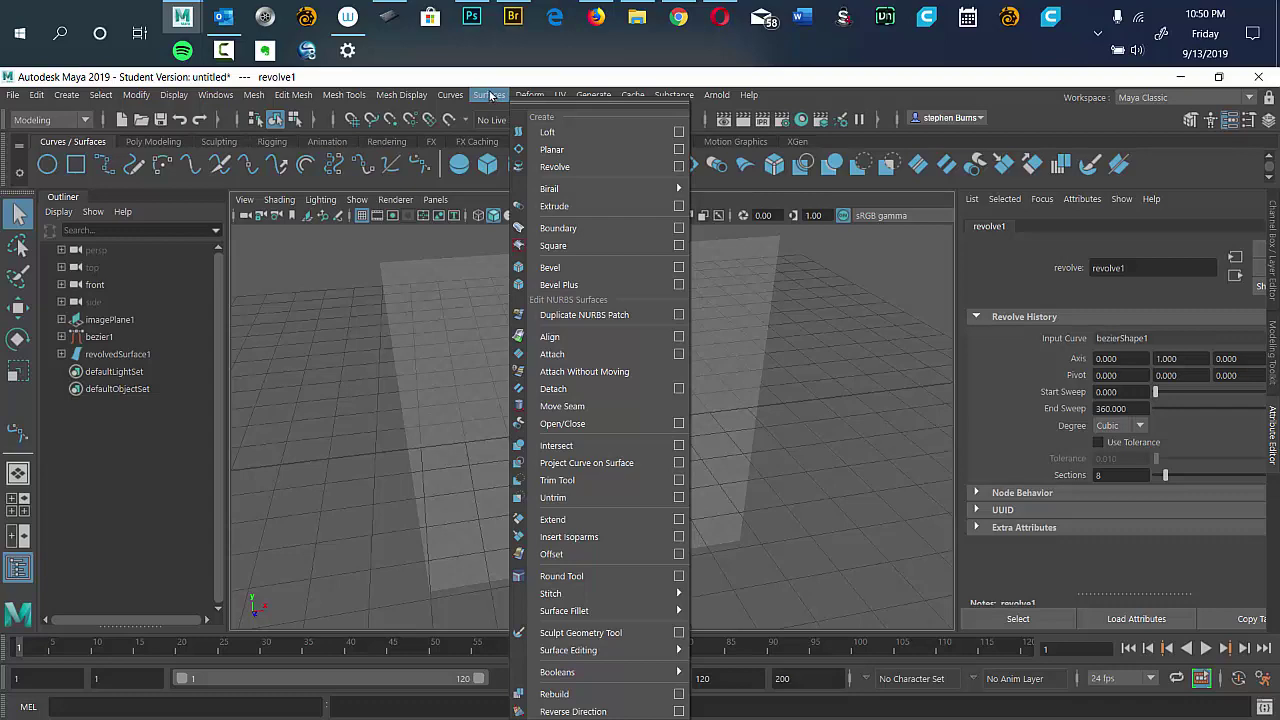
mouse_move(410, 98)
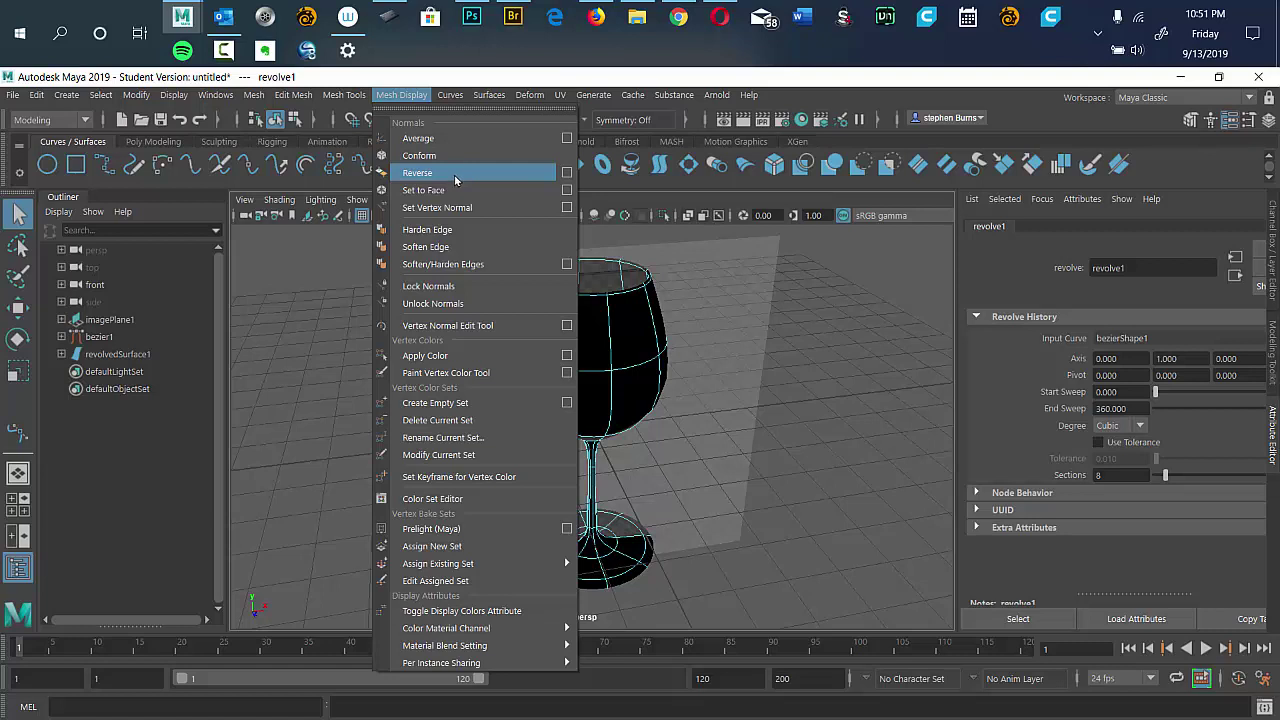
Attempt reversing normals, then pick isoparms on the glass and clear that selection.
click(455, 174)
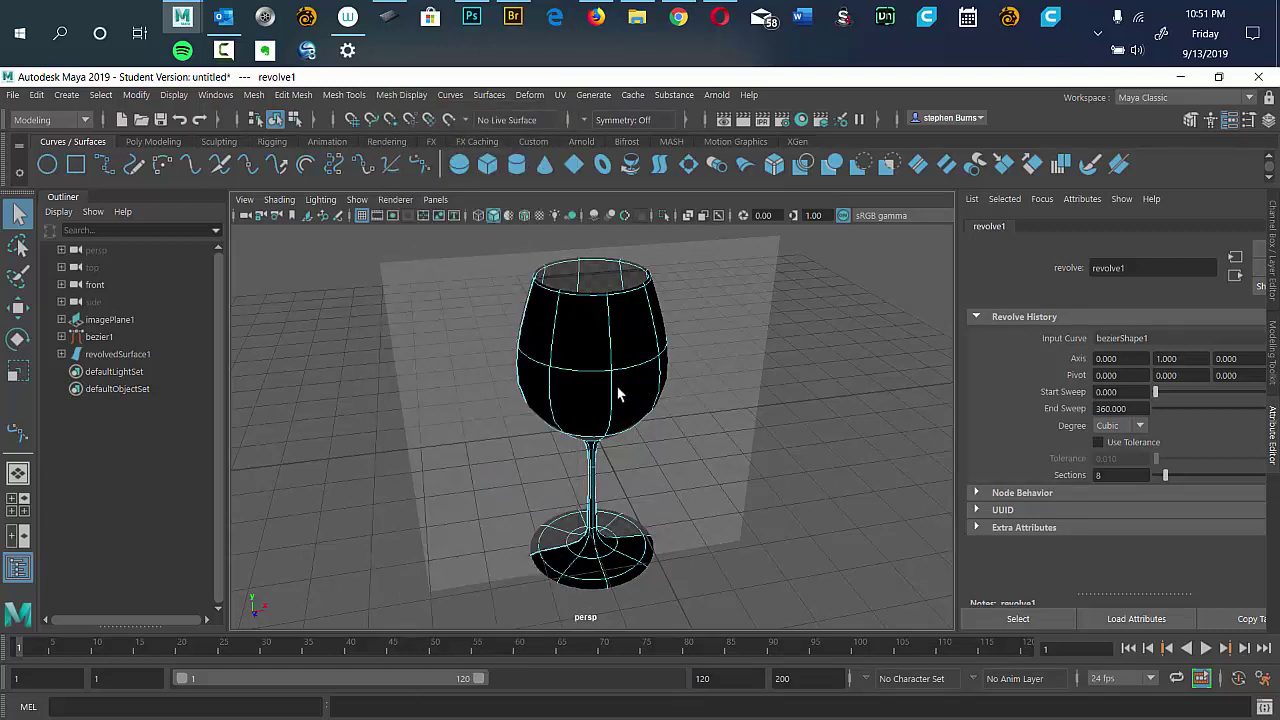
click(607, 421)
click(649, 366)
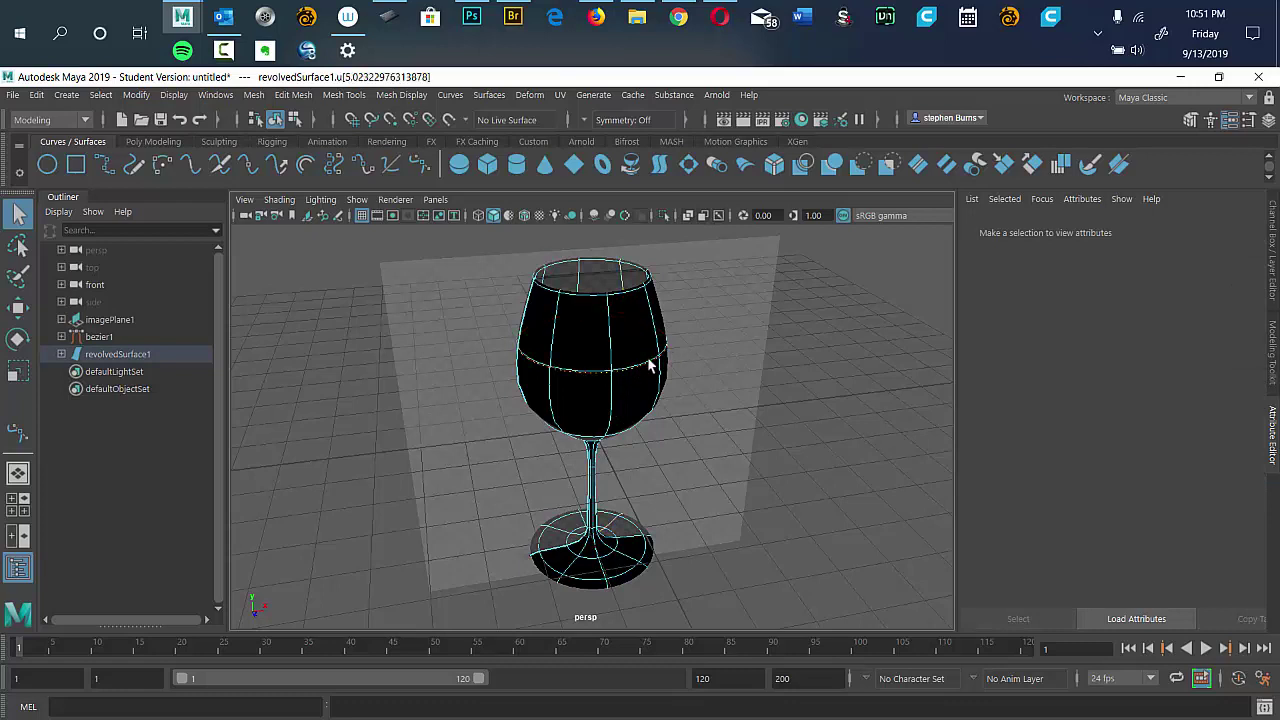
right_click(713, 376)
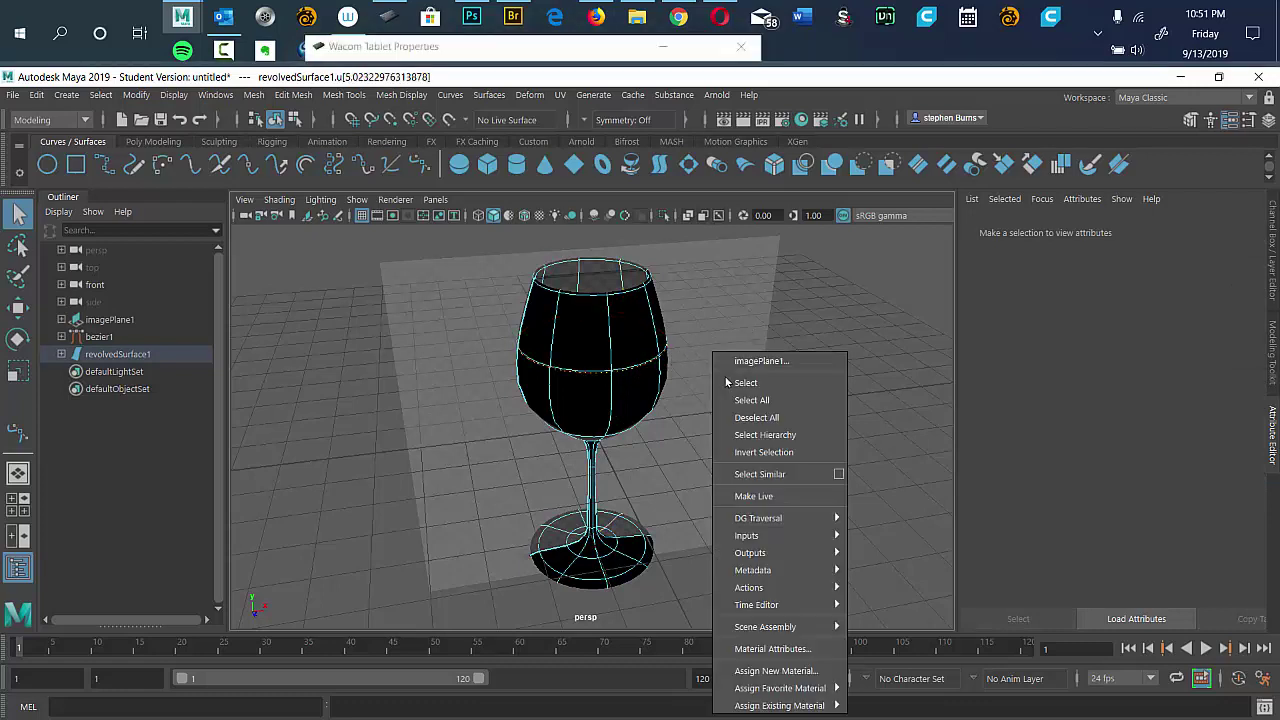
click(769, 330)
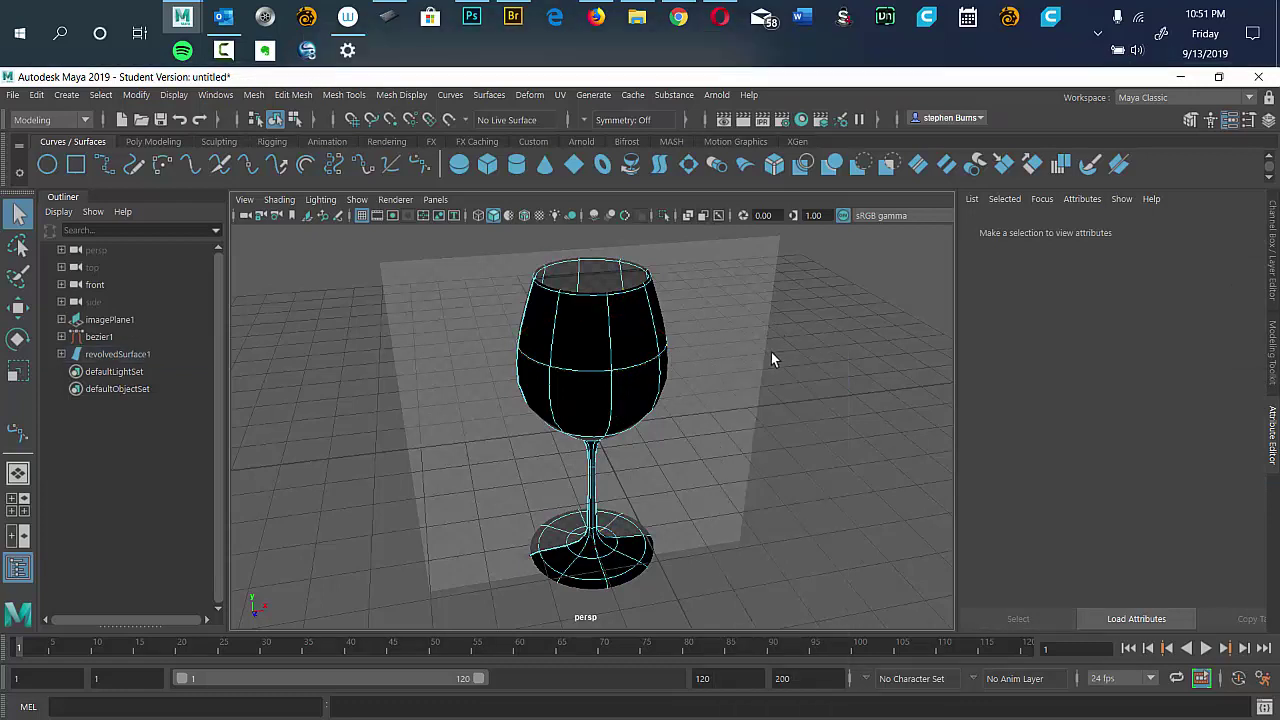
Return to Object Mode with revolvedSurface1 selected and run Mesh Display > Reverse, which errors.
right_click(772, 263)
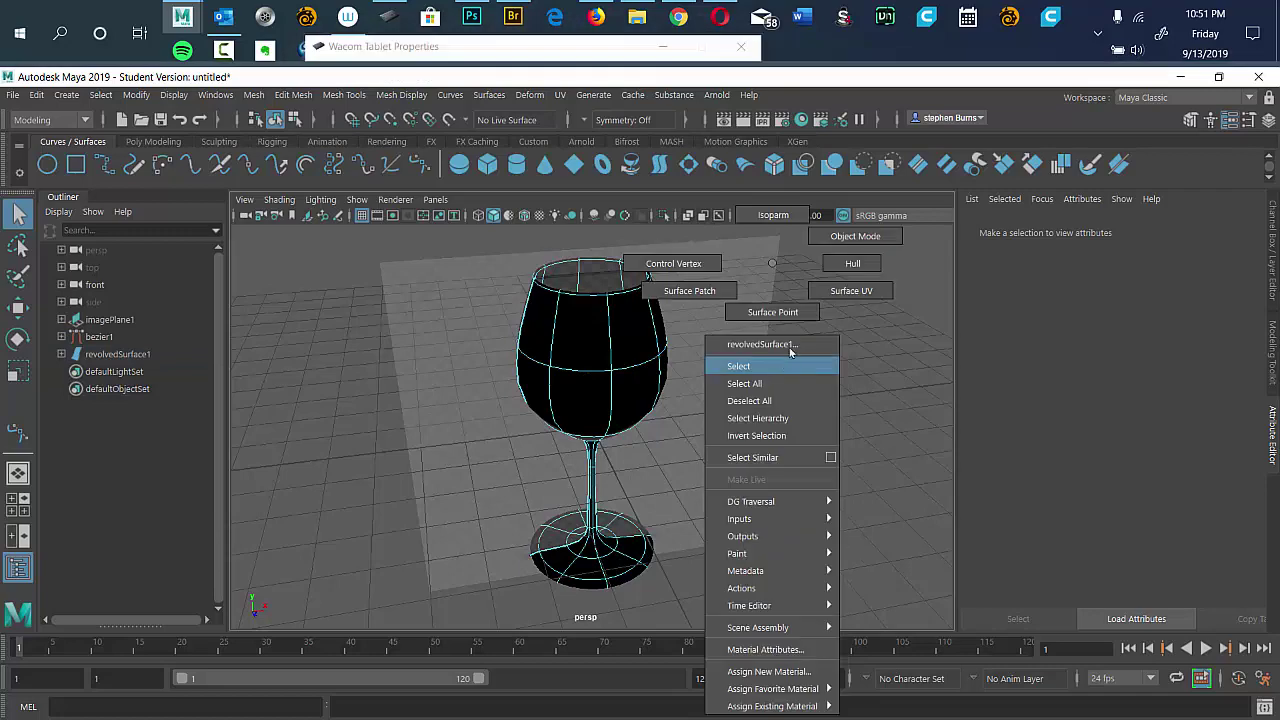
click(857, 237)
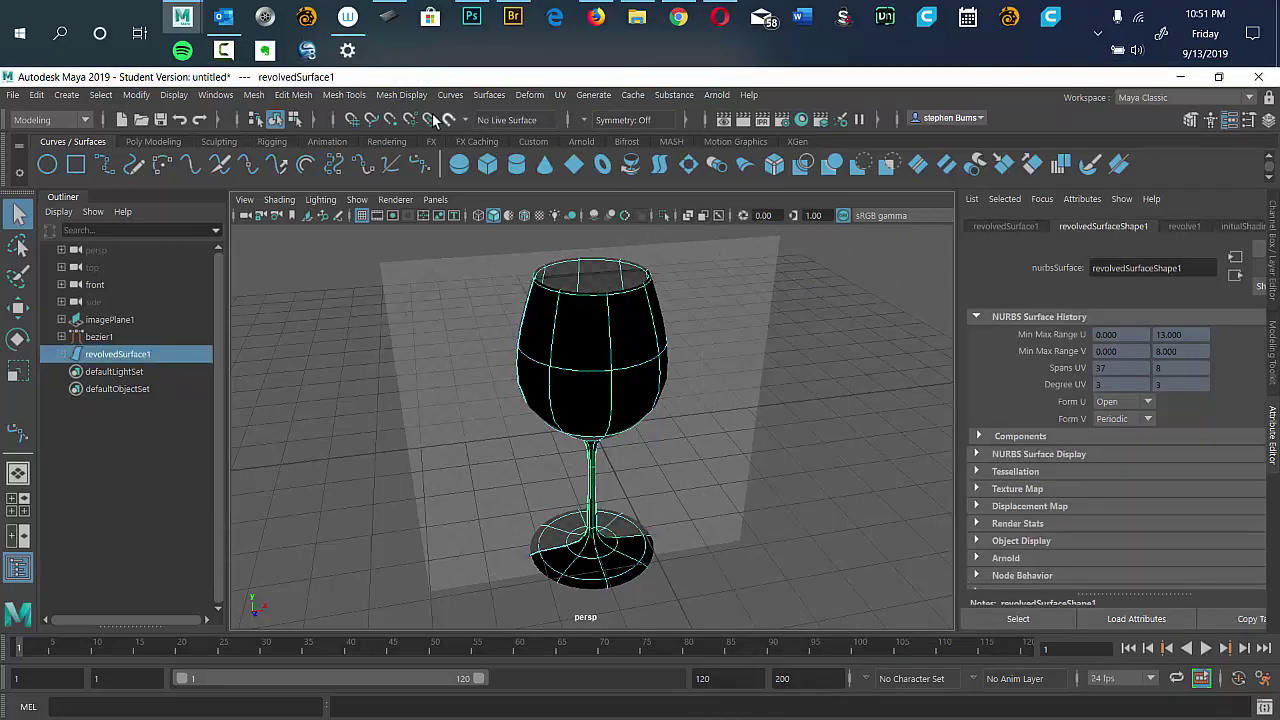
click(403, 96)
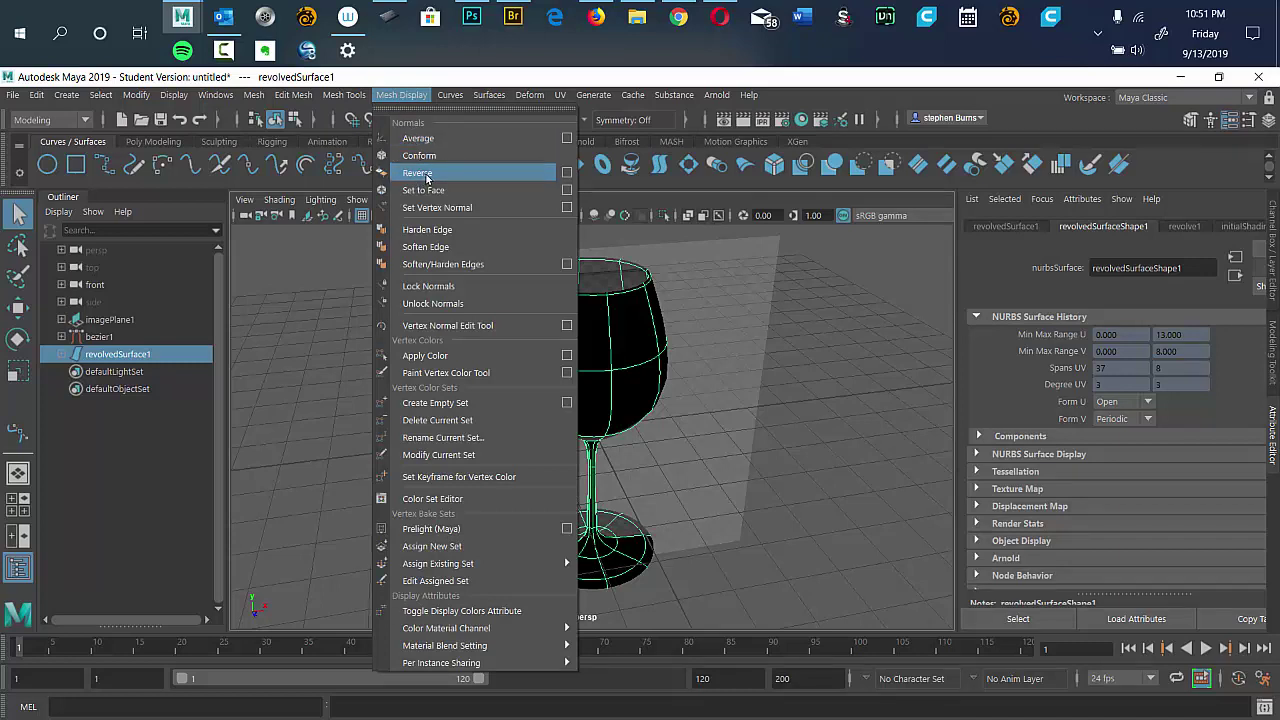
click(427, 176)
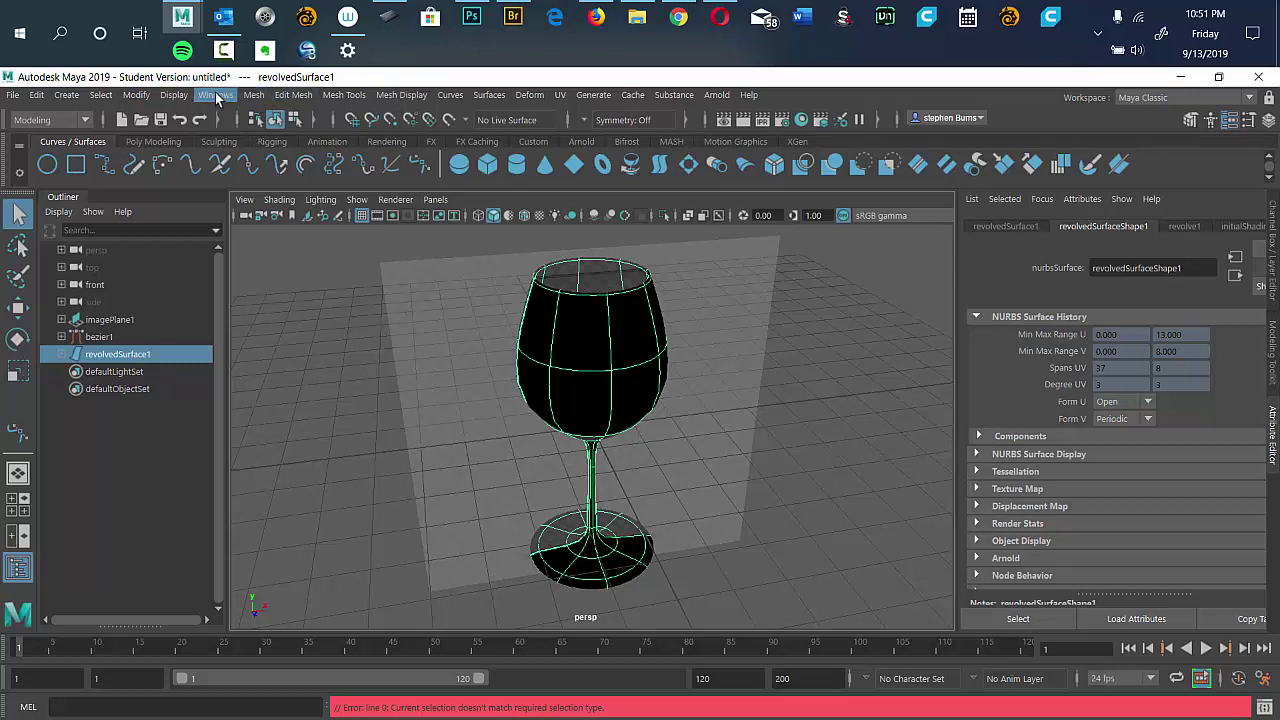
click(175, 96)
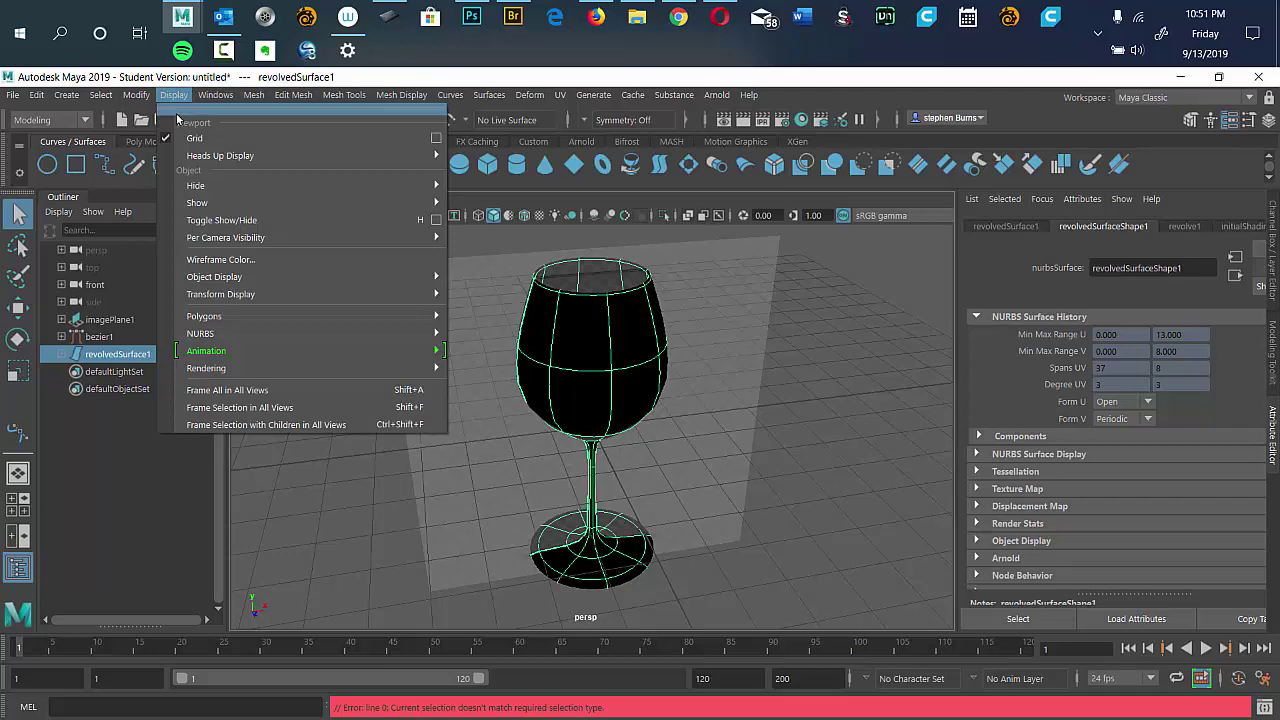
mouse_move(262, 205)
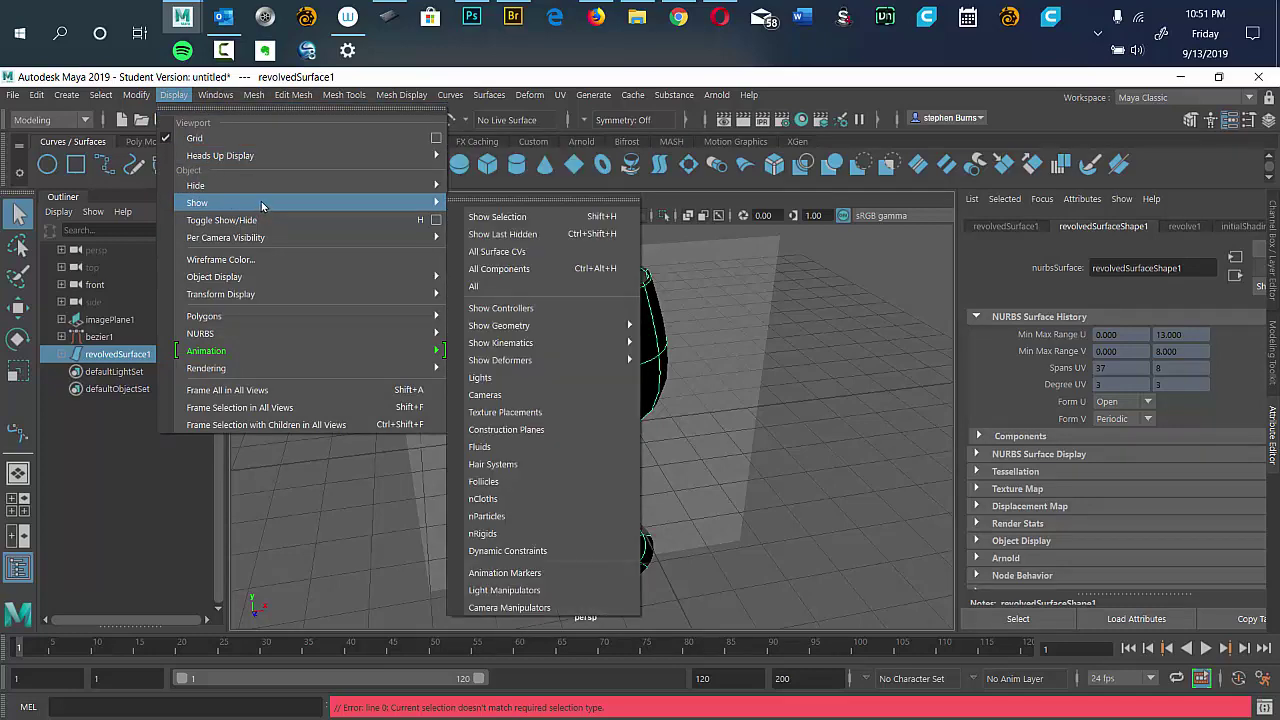
mouse_move(419, 187)
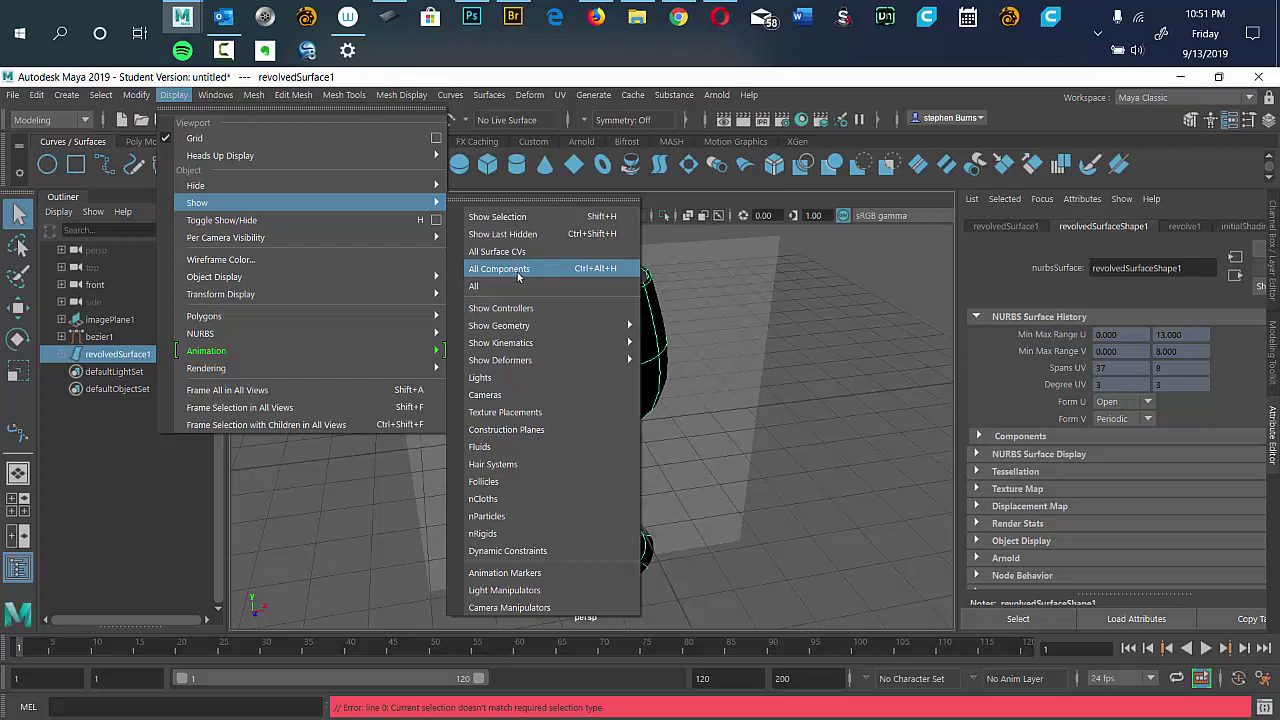
mouse_move(546, 333)
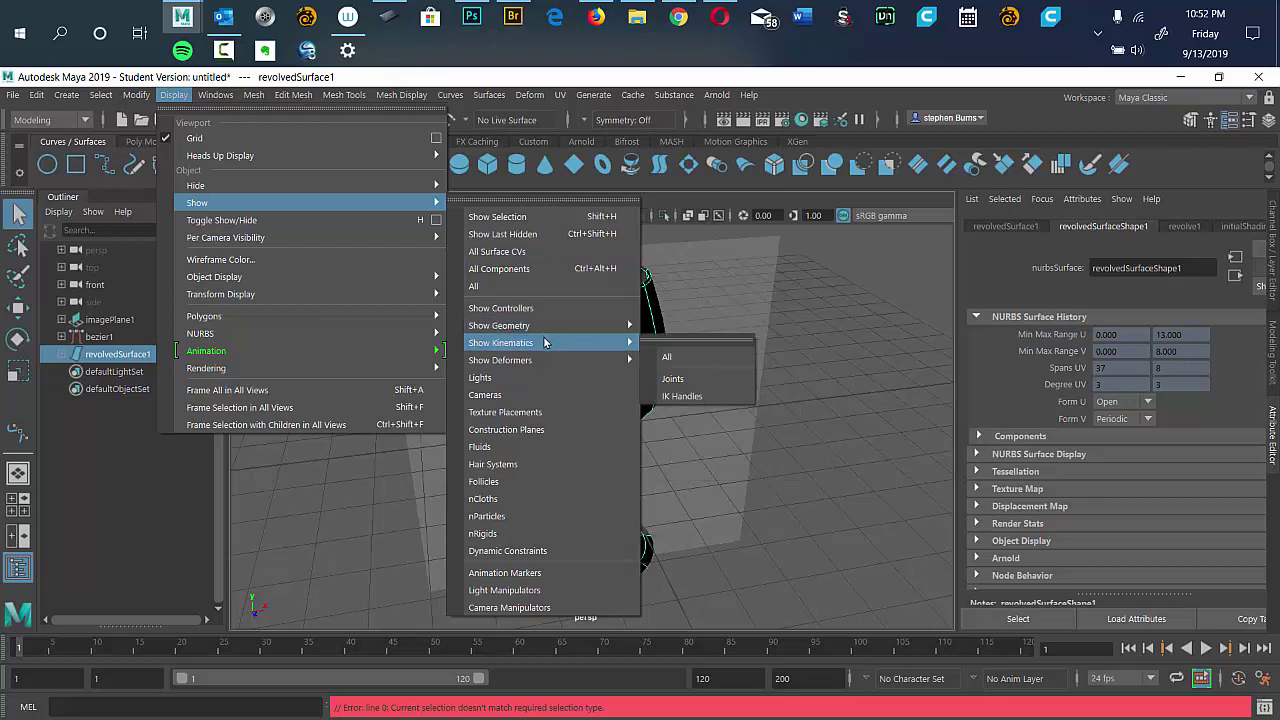
mouse_move(547, 369)
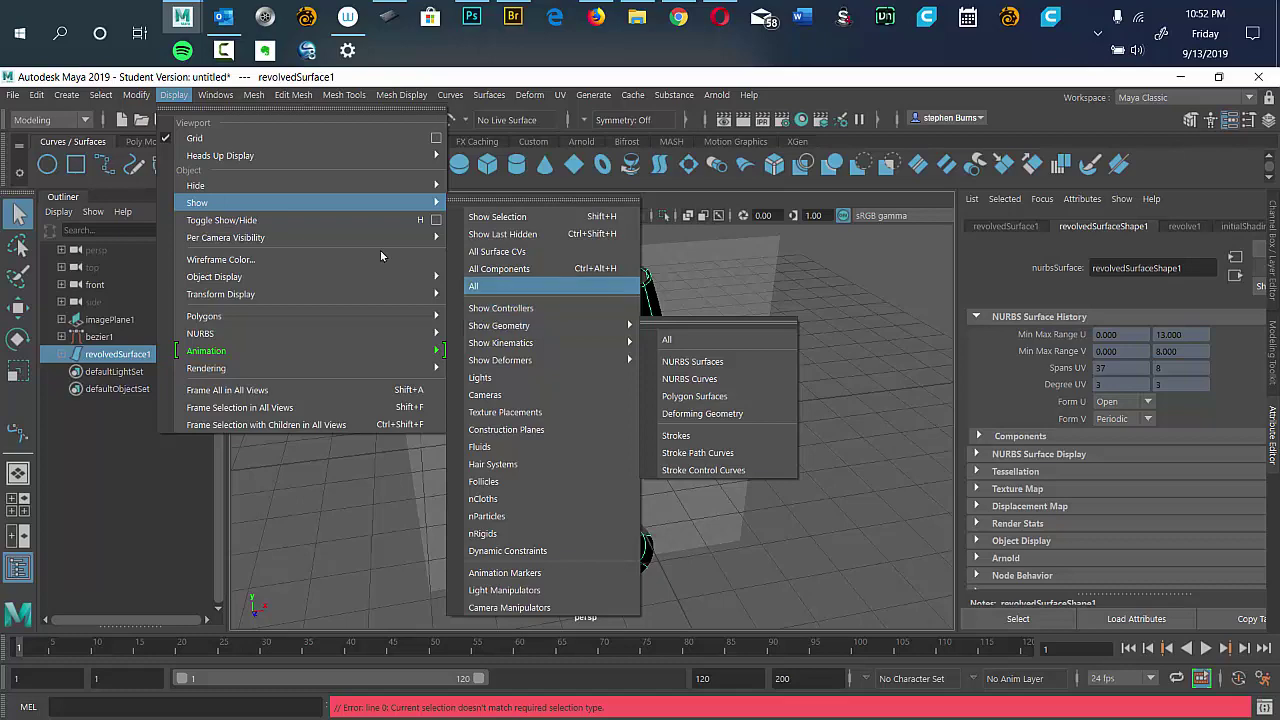
mouse_move(376, 237)
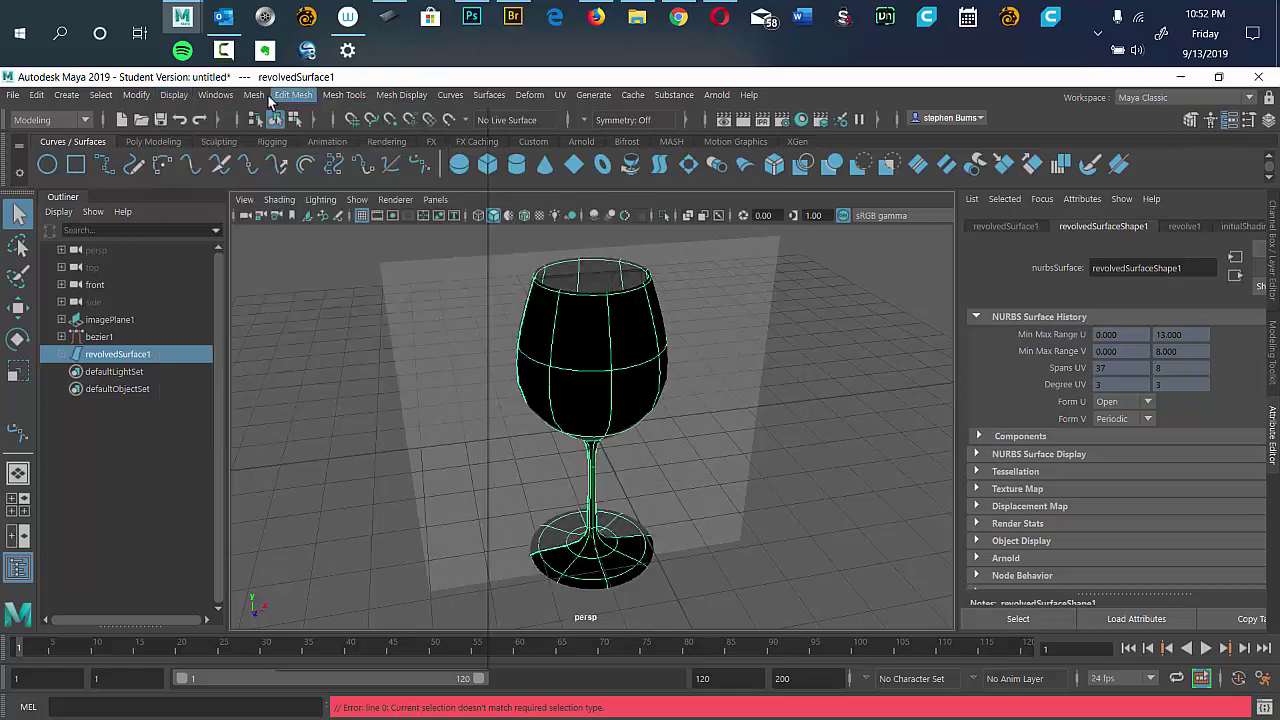
click(256, 94)
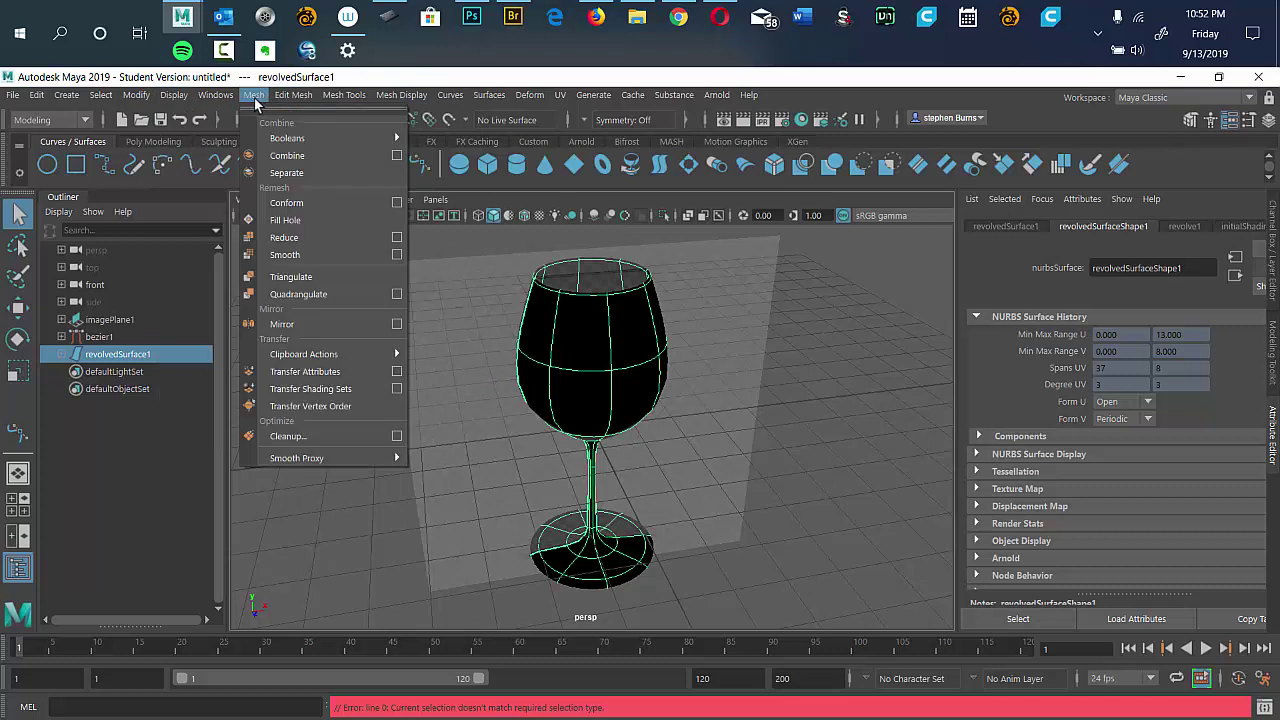
click(228, 100)
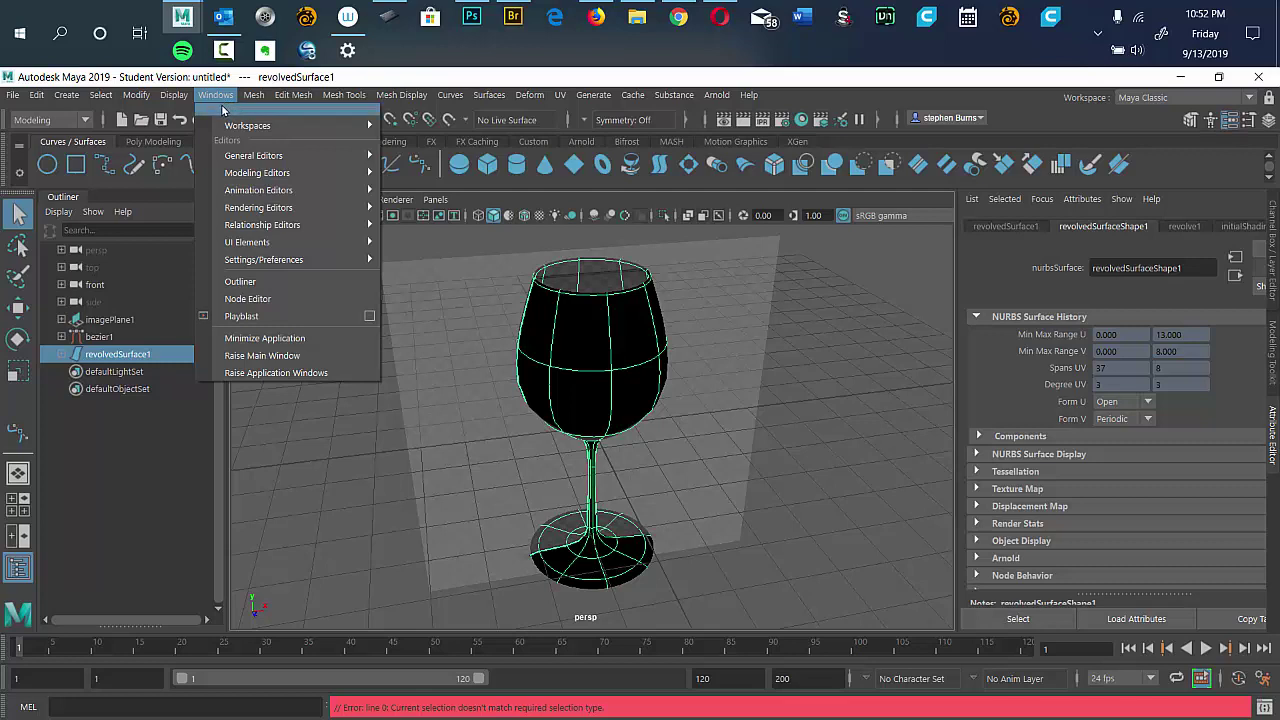
click(223, 100)
click(174, 95)
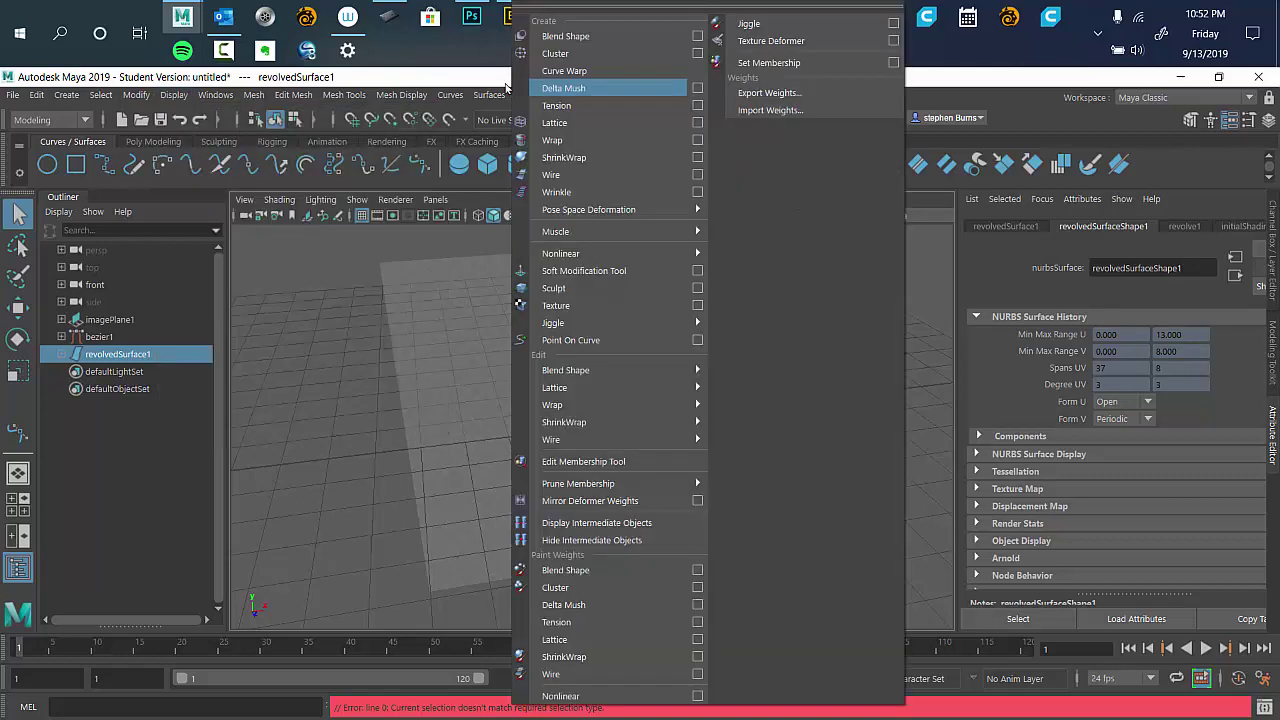
click(490, 92)
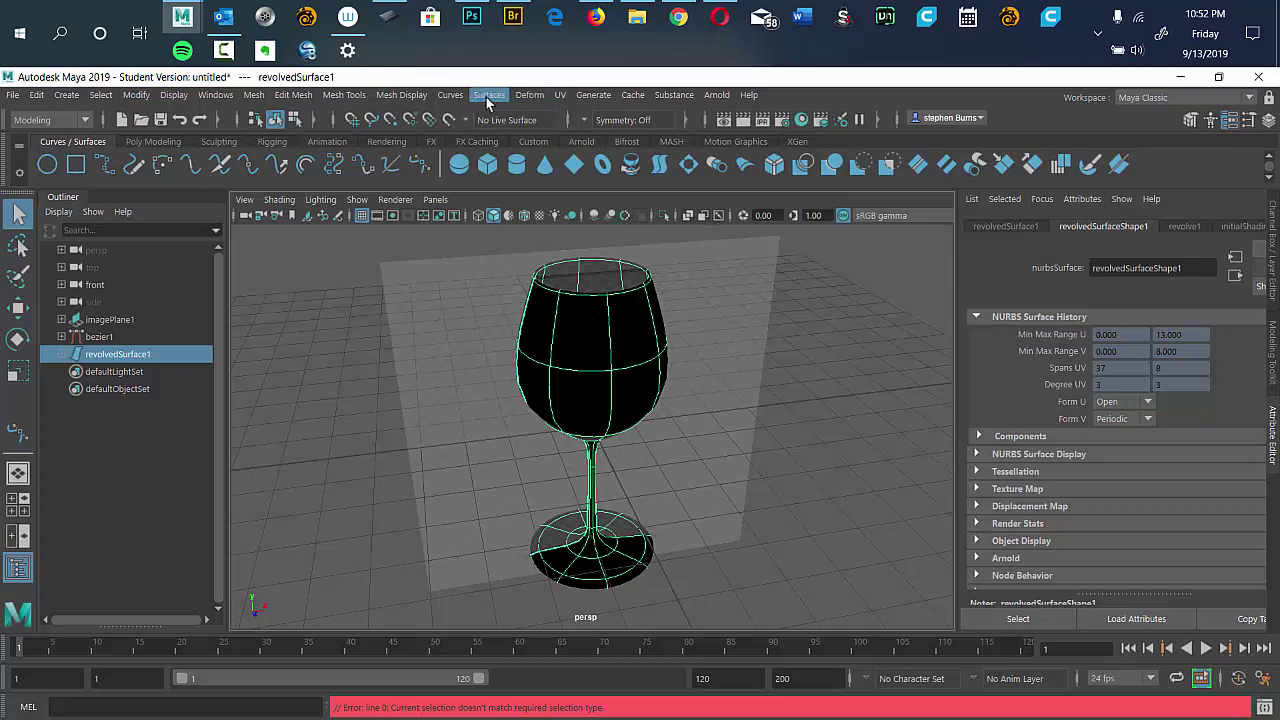
click(487, 97)
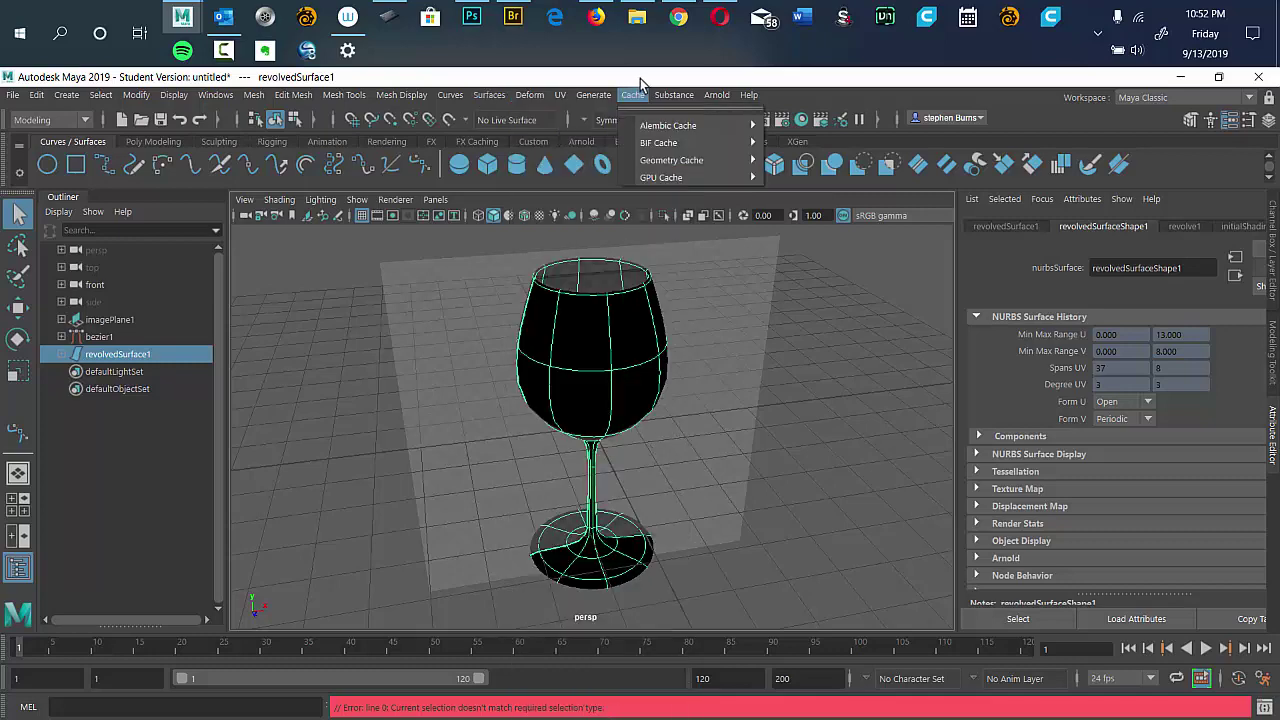
mouse_move(593, 95)
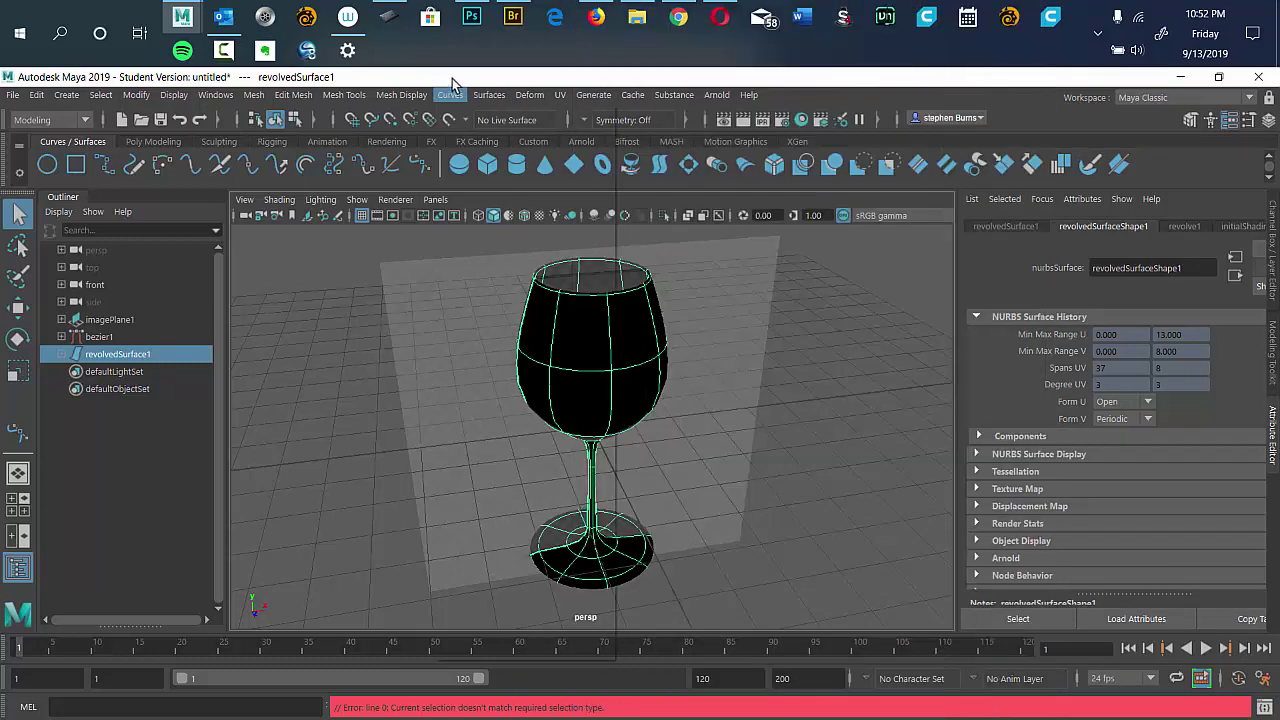
click(478, 78)
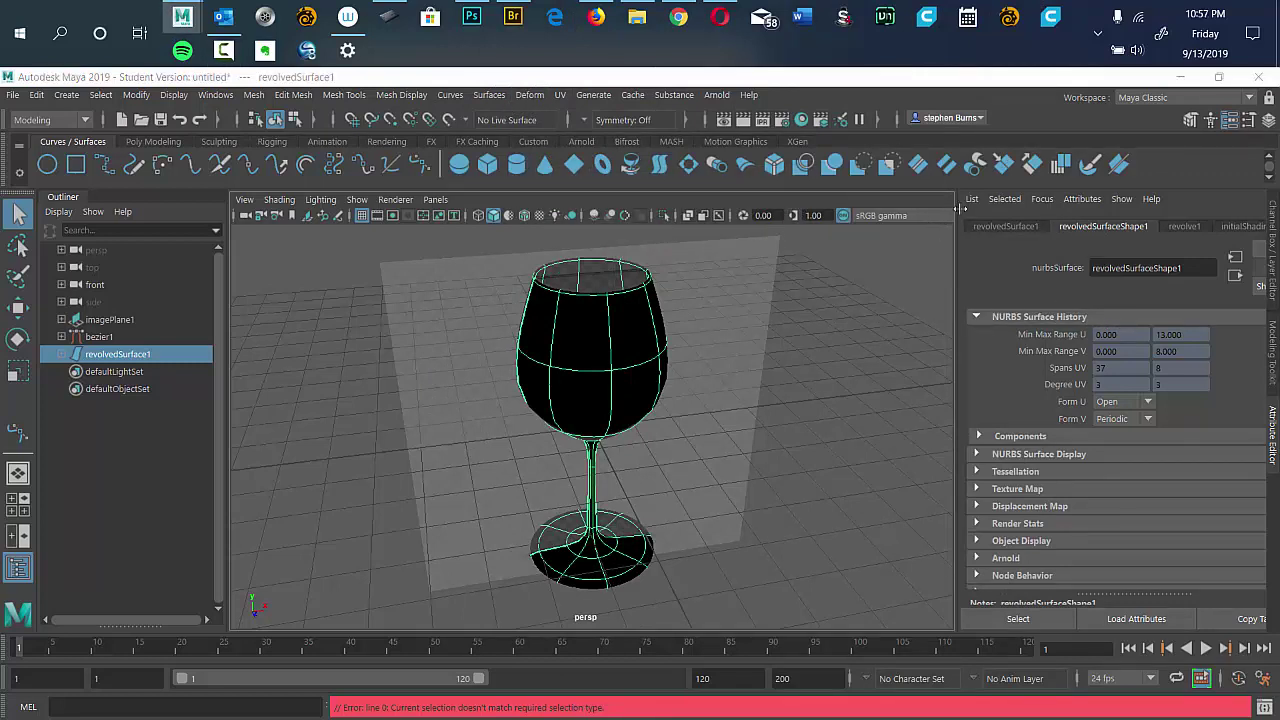
Check the taskbar clock, then bring Chrome forward on the CS G121 Google Drive tab.
click(1193, 62)
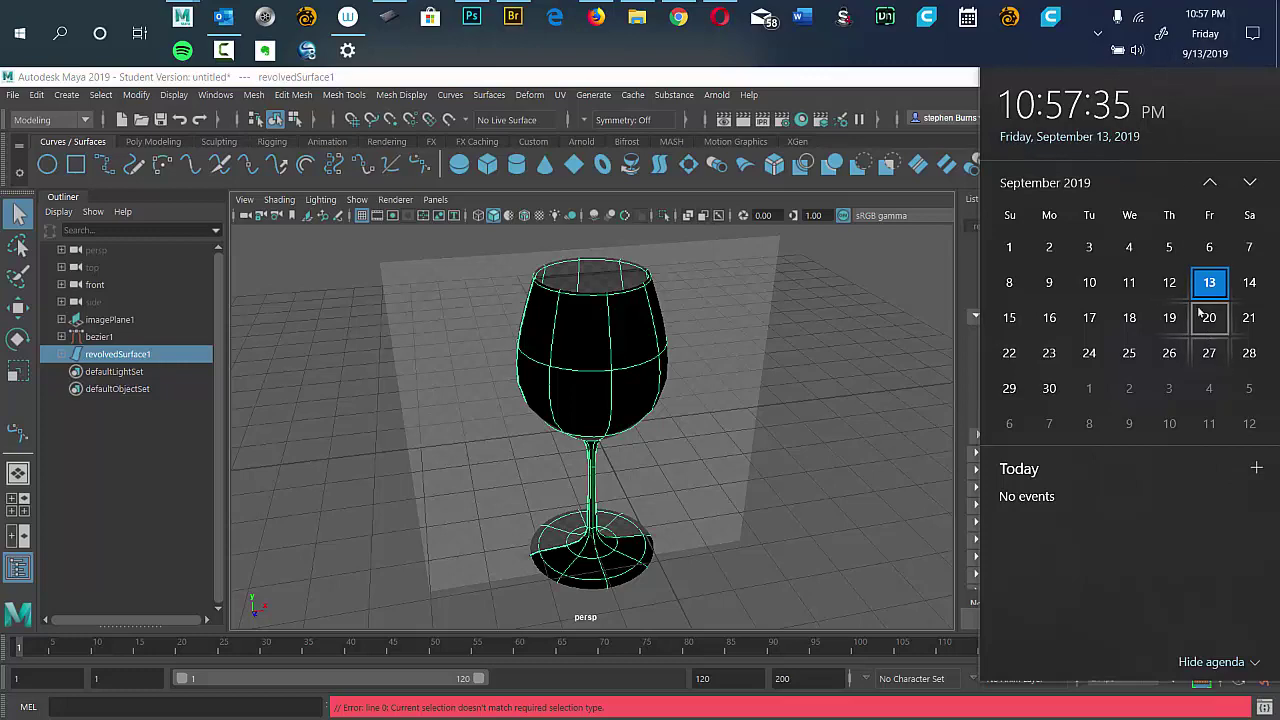
click(675, 22)
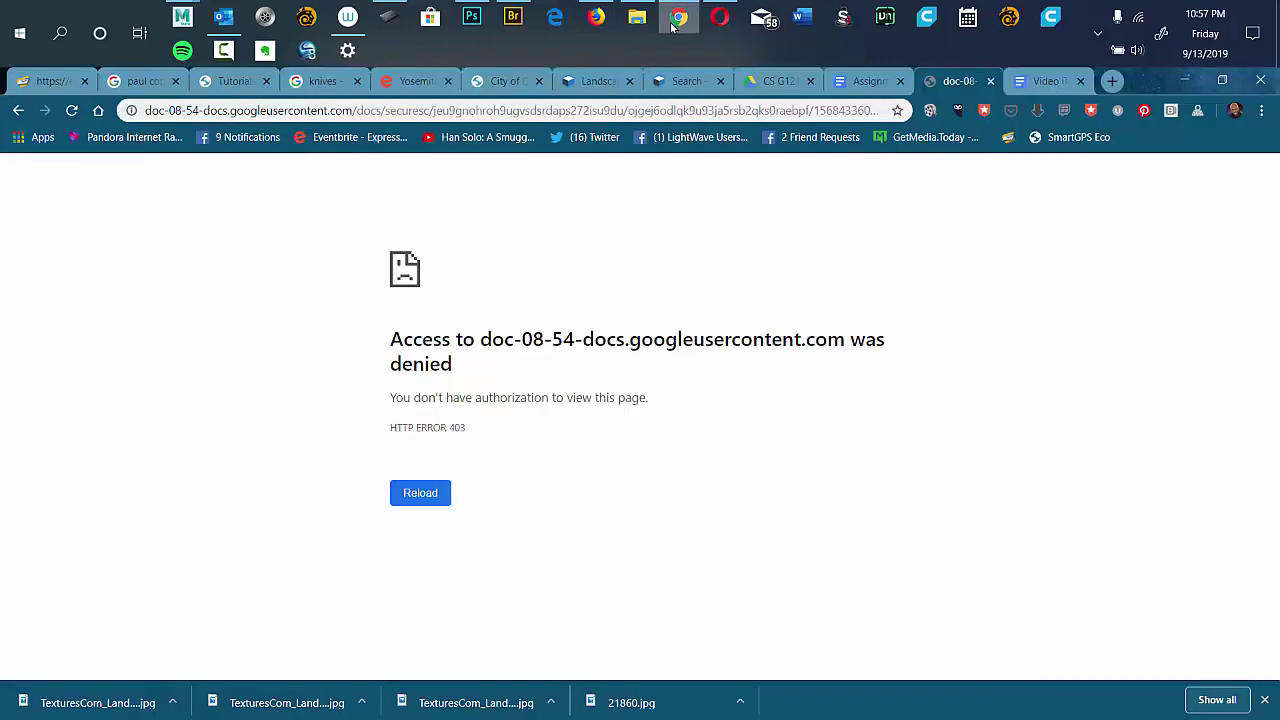
click(765, 82)
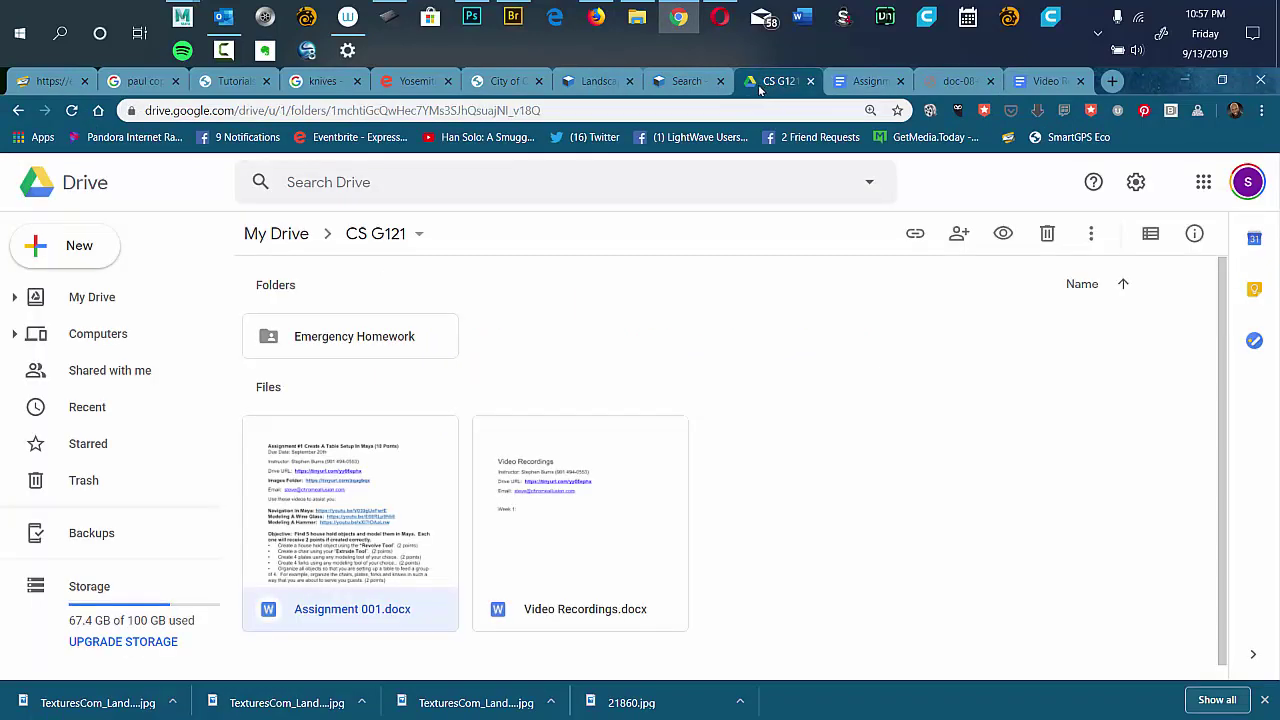